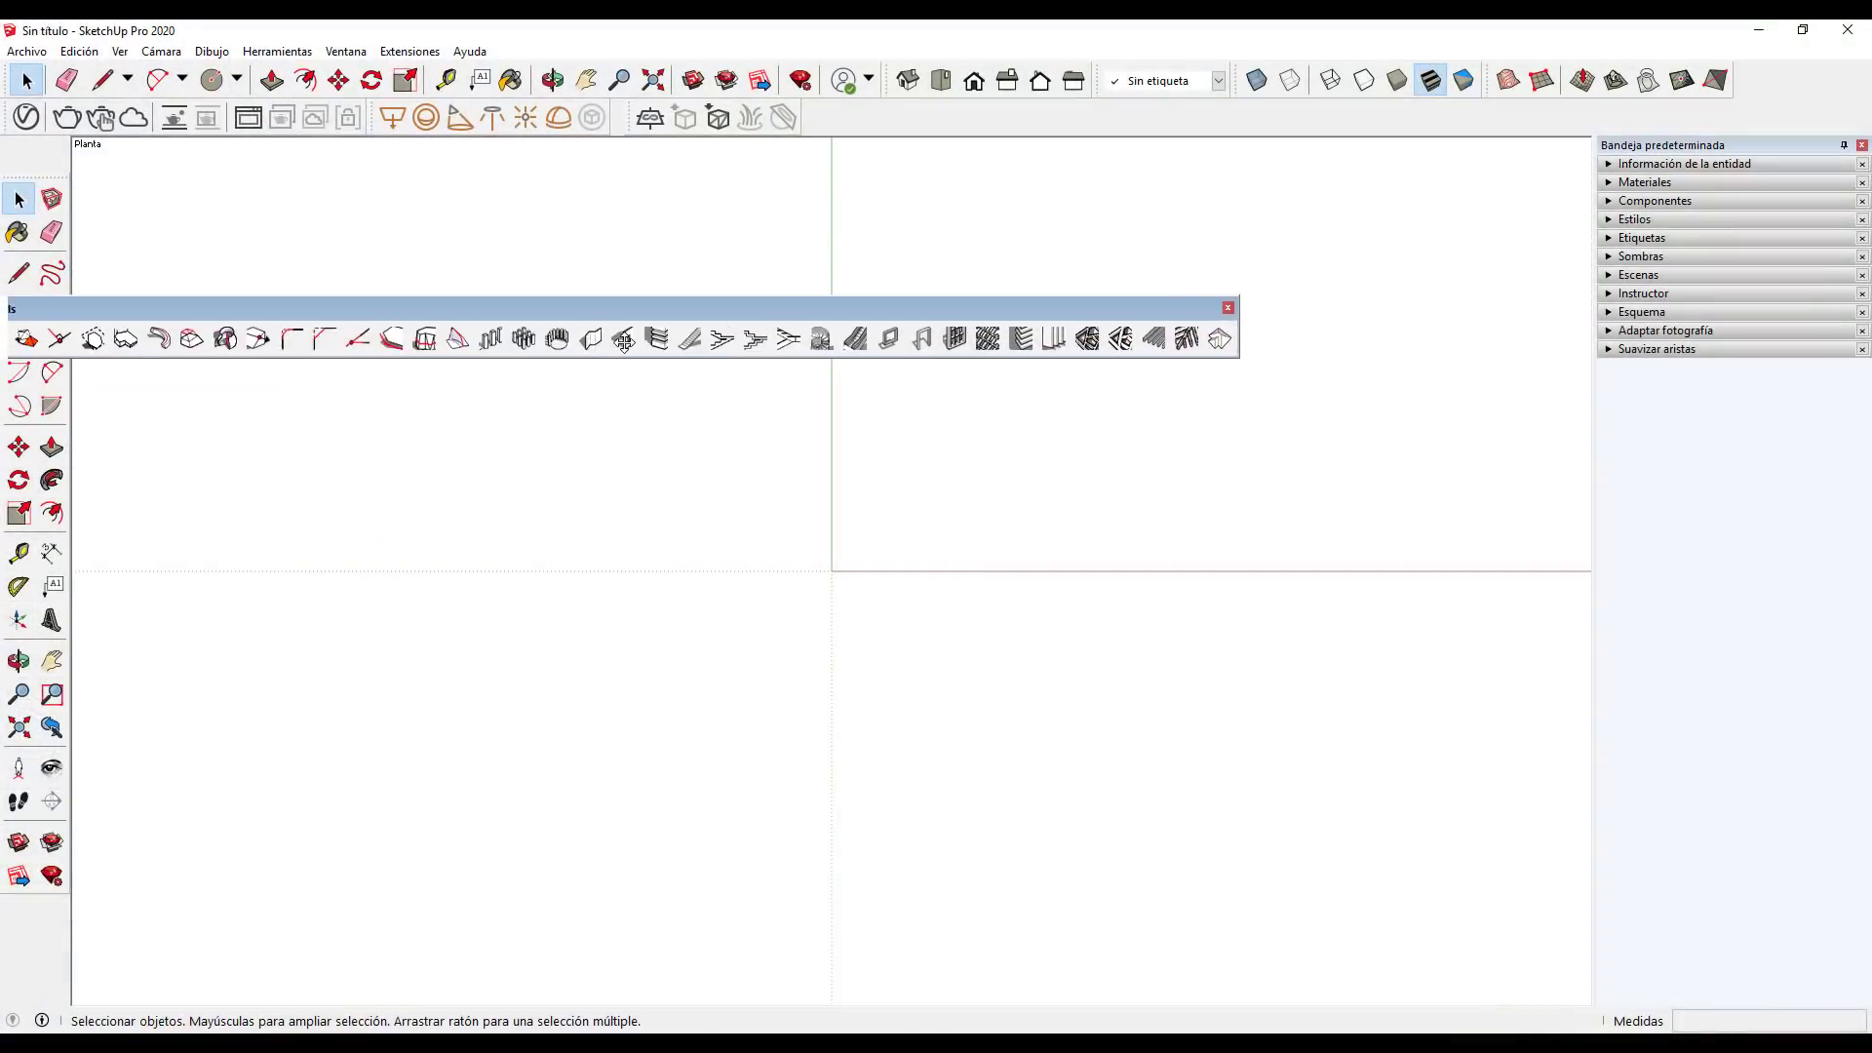
Dock the floating 1001bit tools toolbar as a third row in the top toolbar area
drag(30, 307, 178, 307)
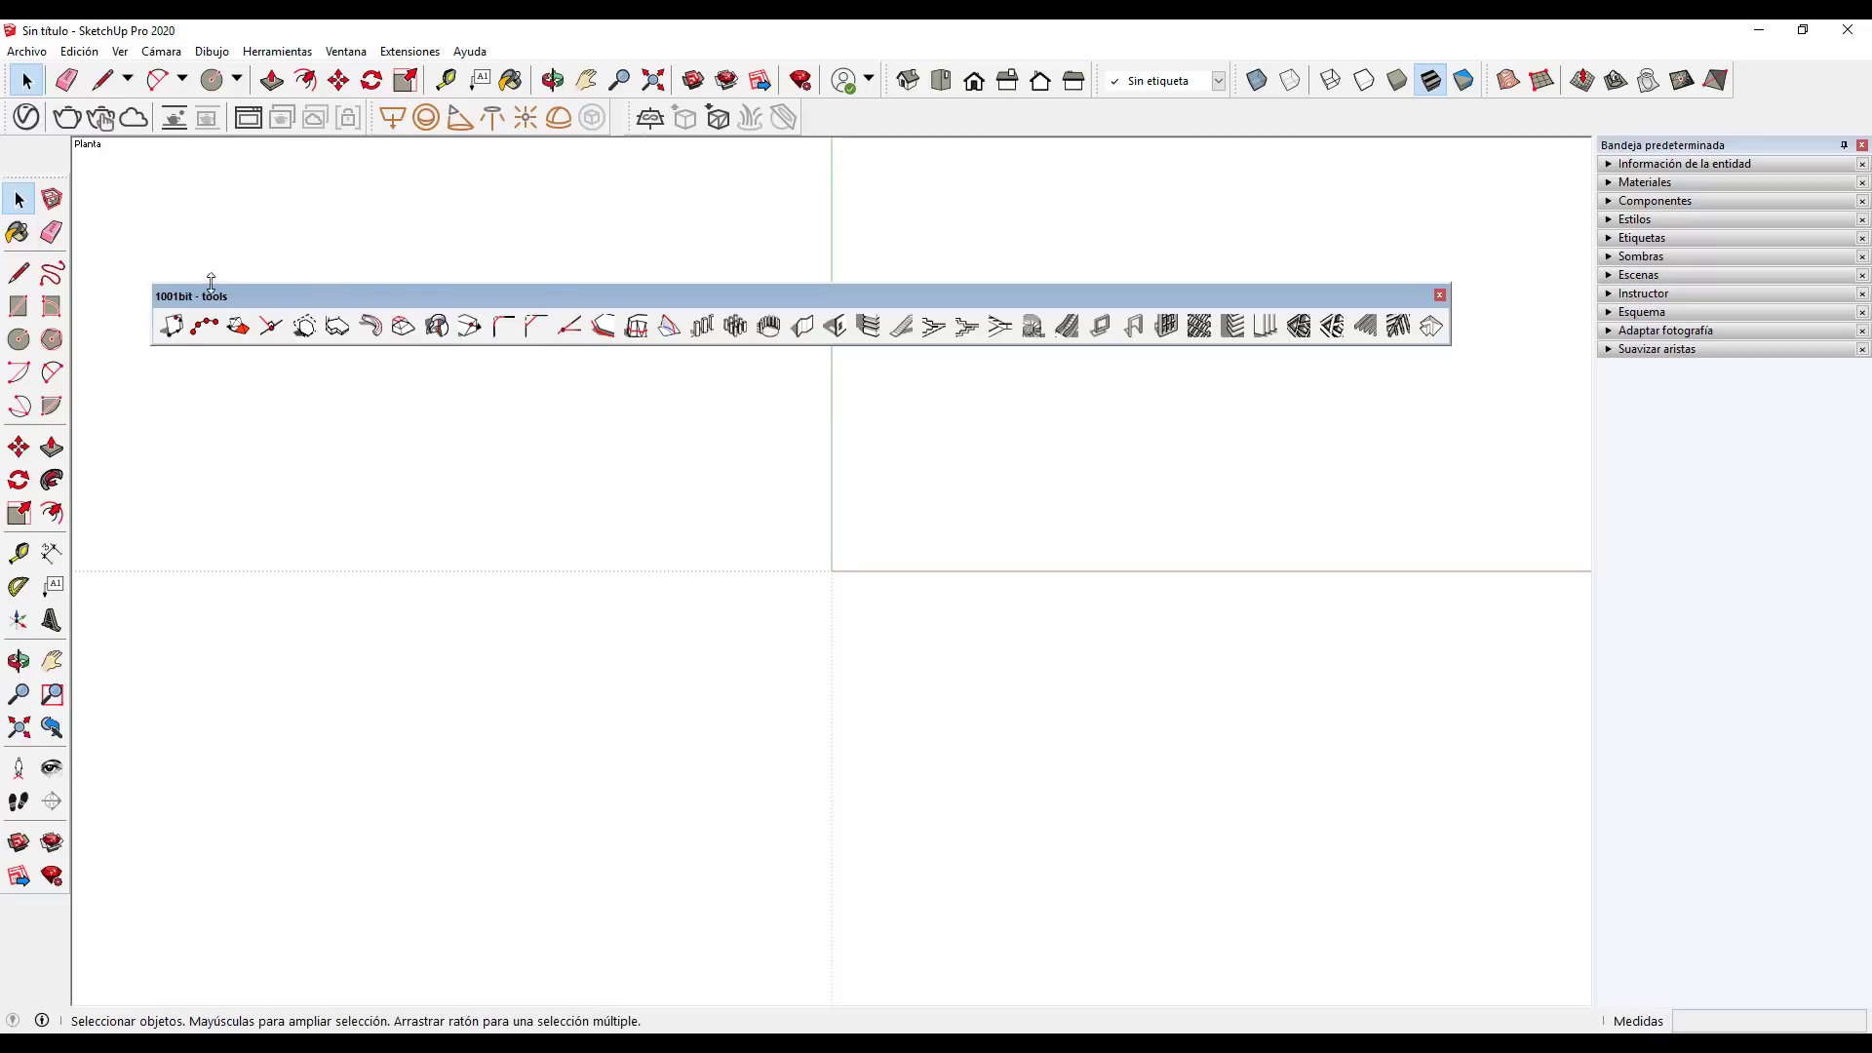
mouse_move(173, 305)
mouse_down()
mouse_move(168, 182)
mouse_move(127, 176)
mouse_up()
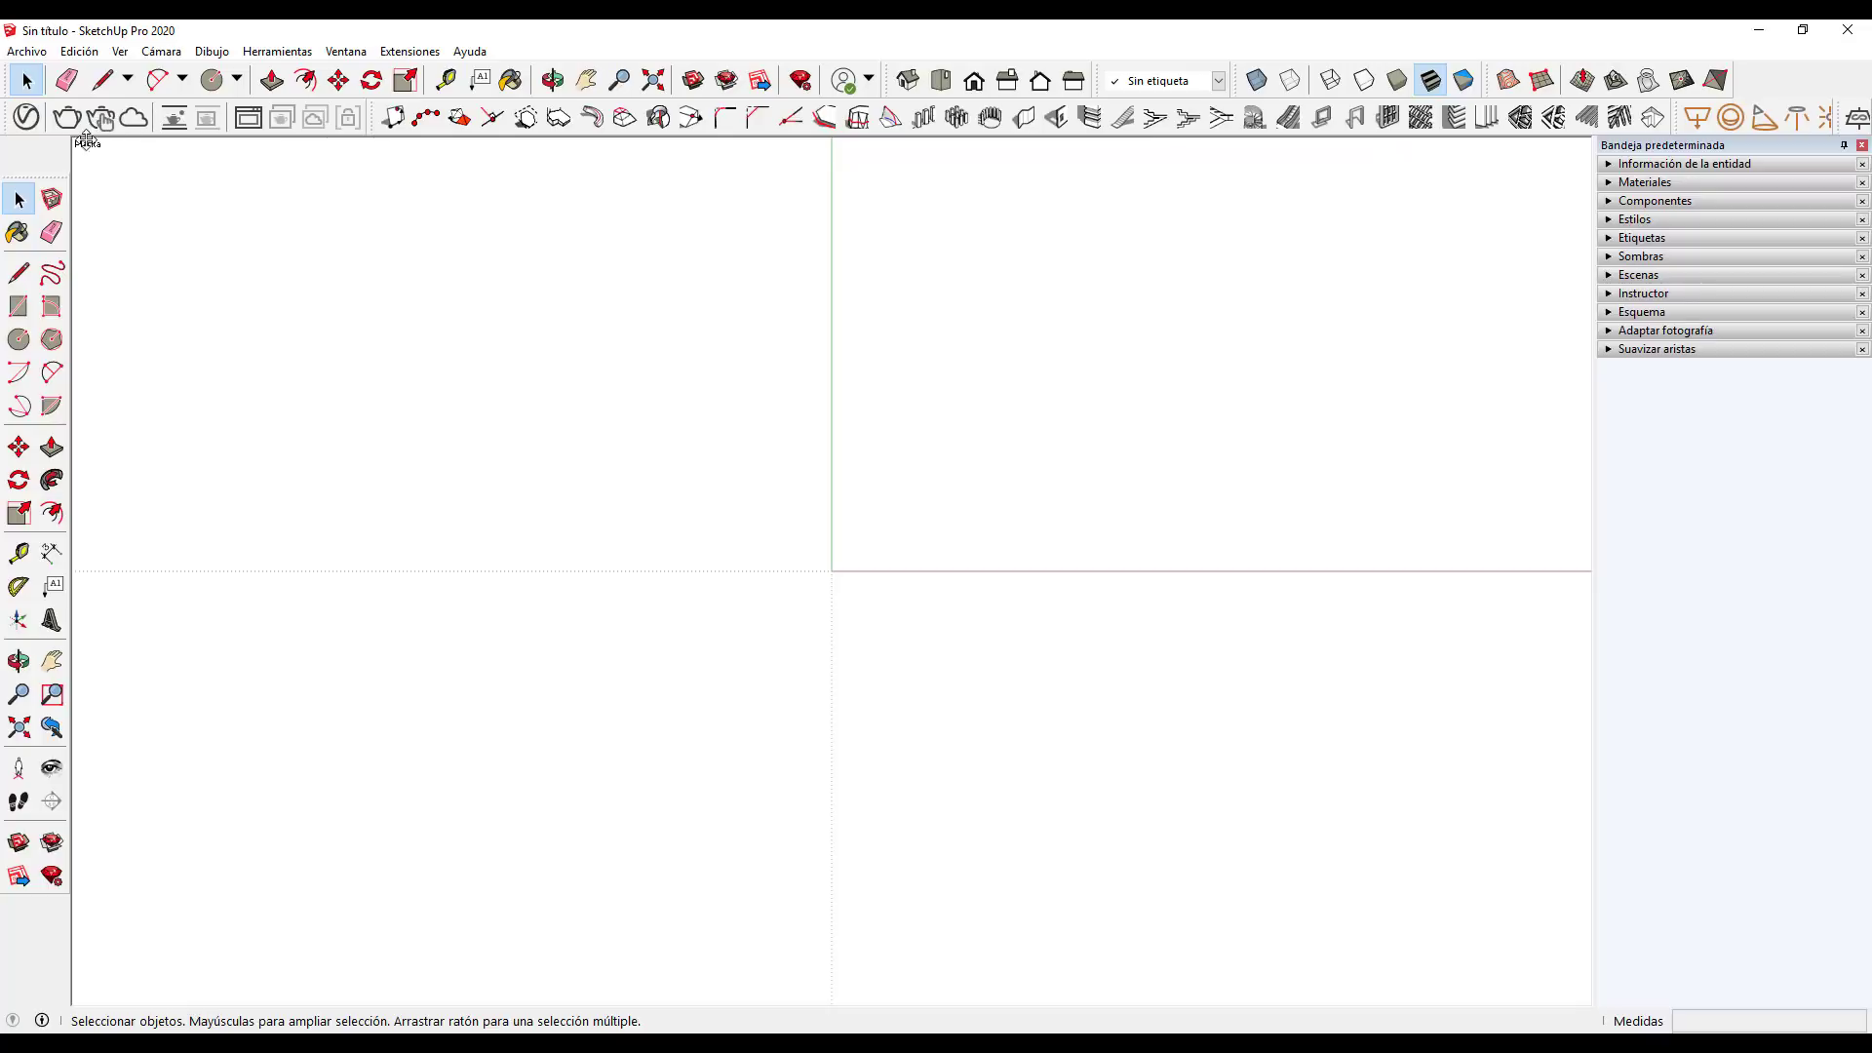
drag(125, 173, 21, 159)
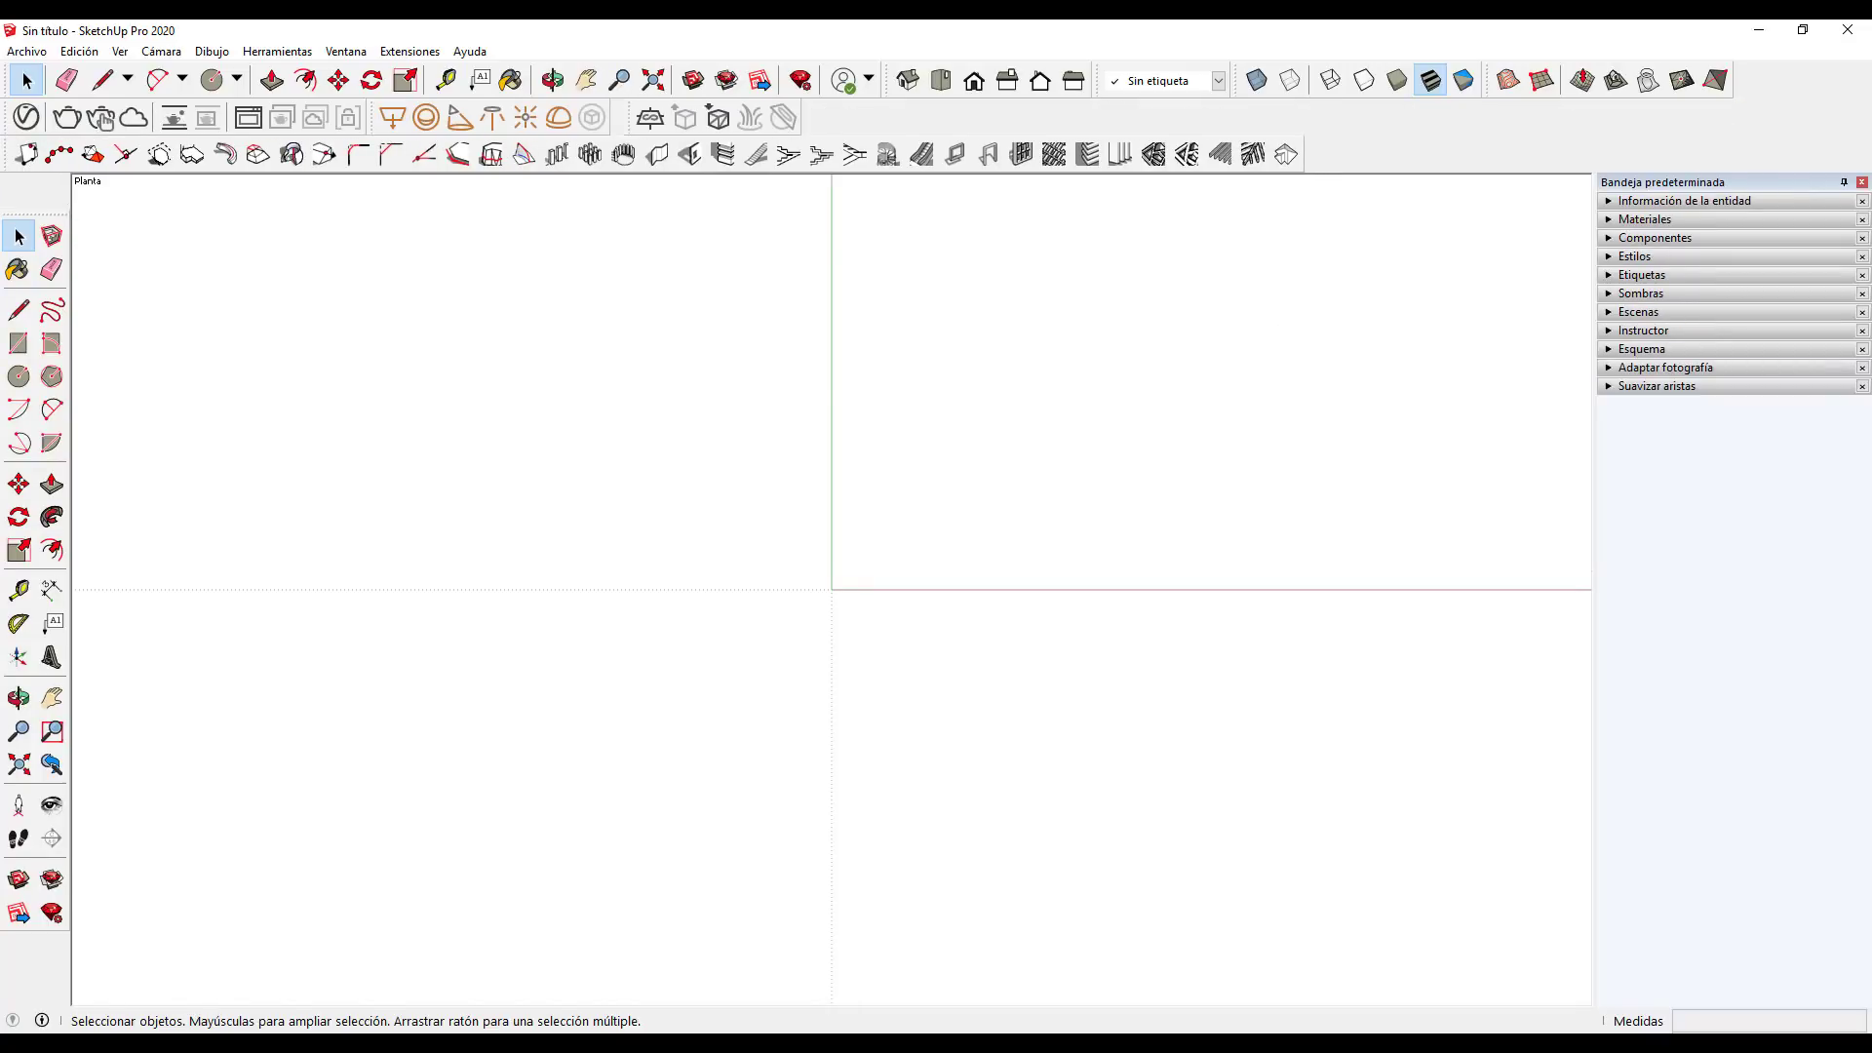
Reach the SketchUp Extension Warehouse site in a maximized Chrome via a Google search for 'extension warehouse'
key(alt+Tab)
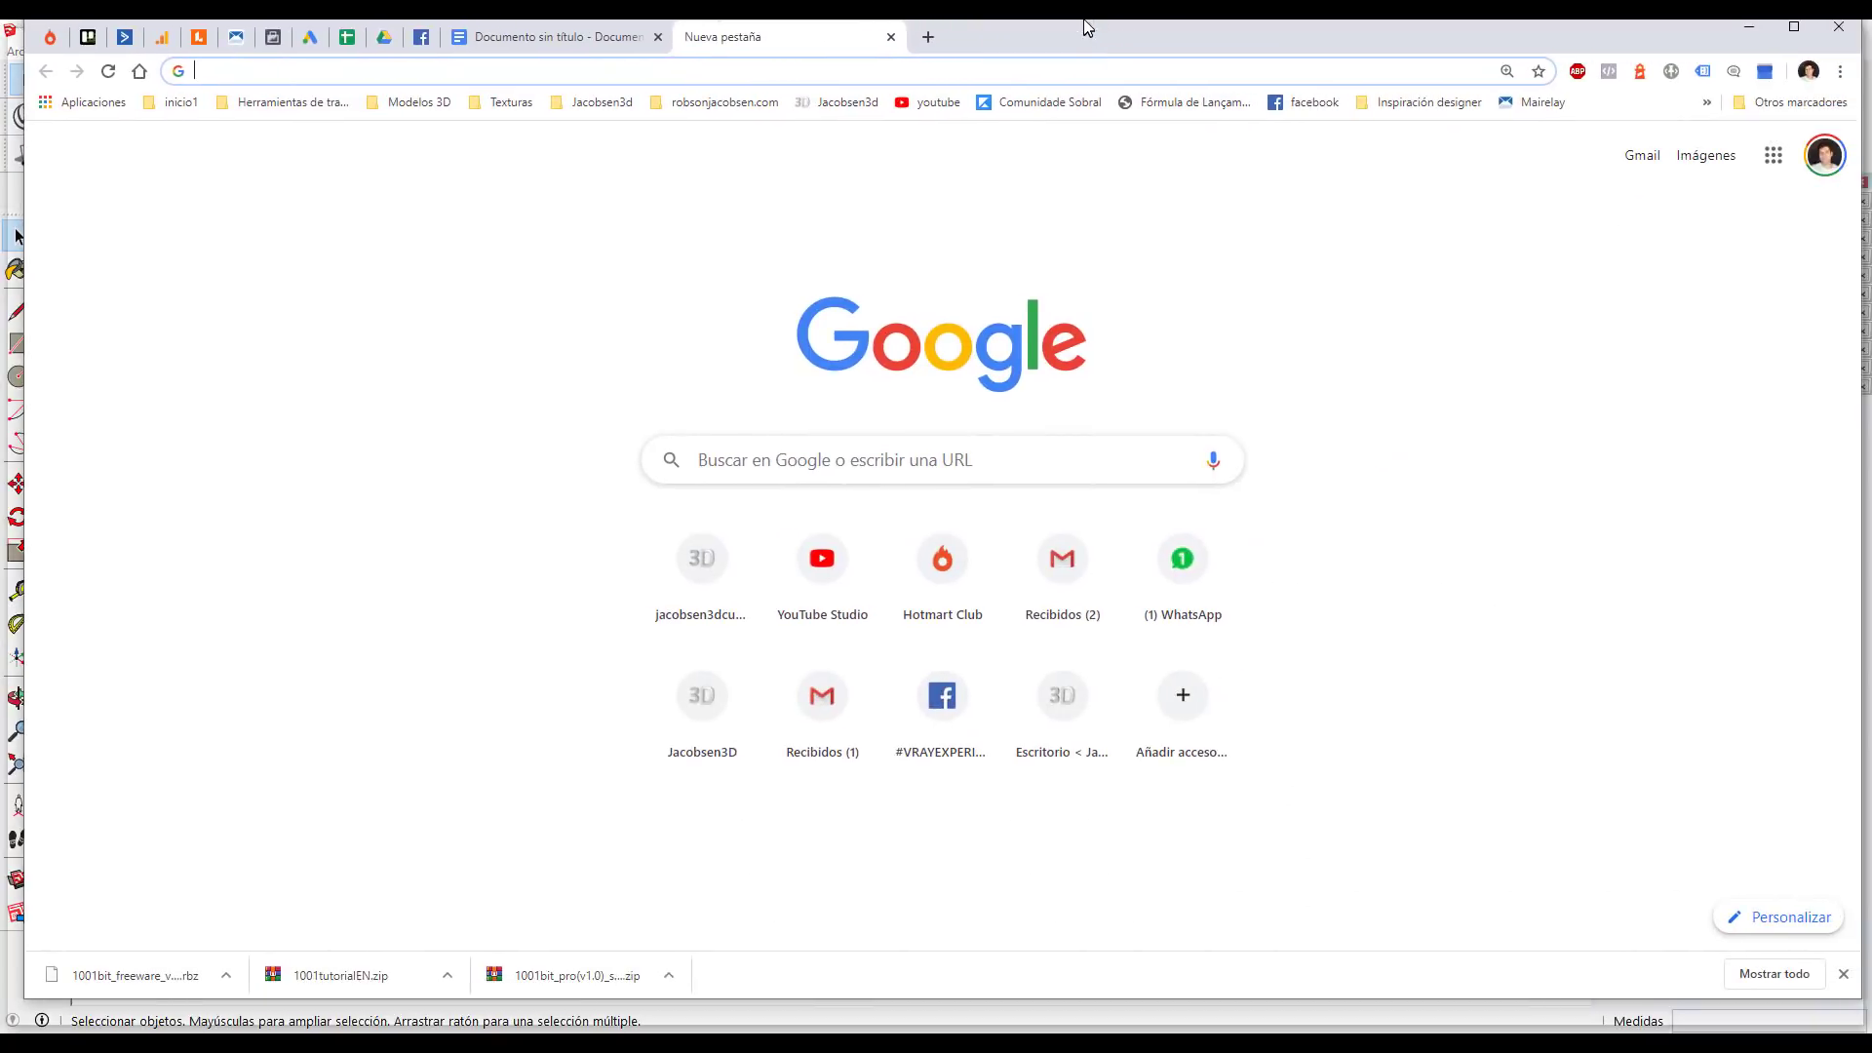
double_click(1084, 22)
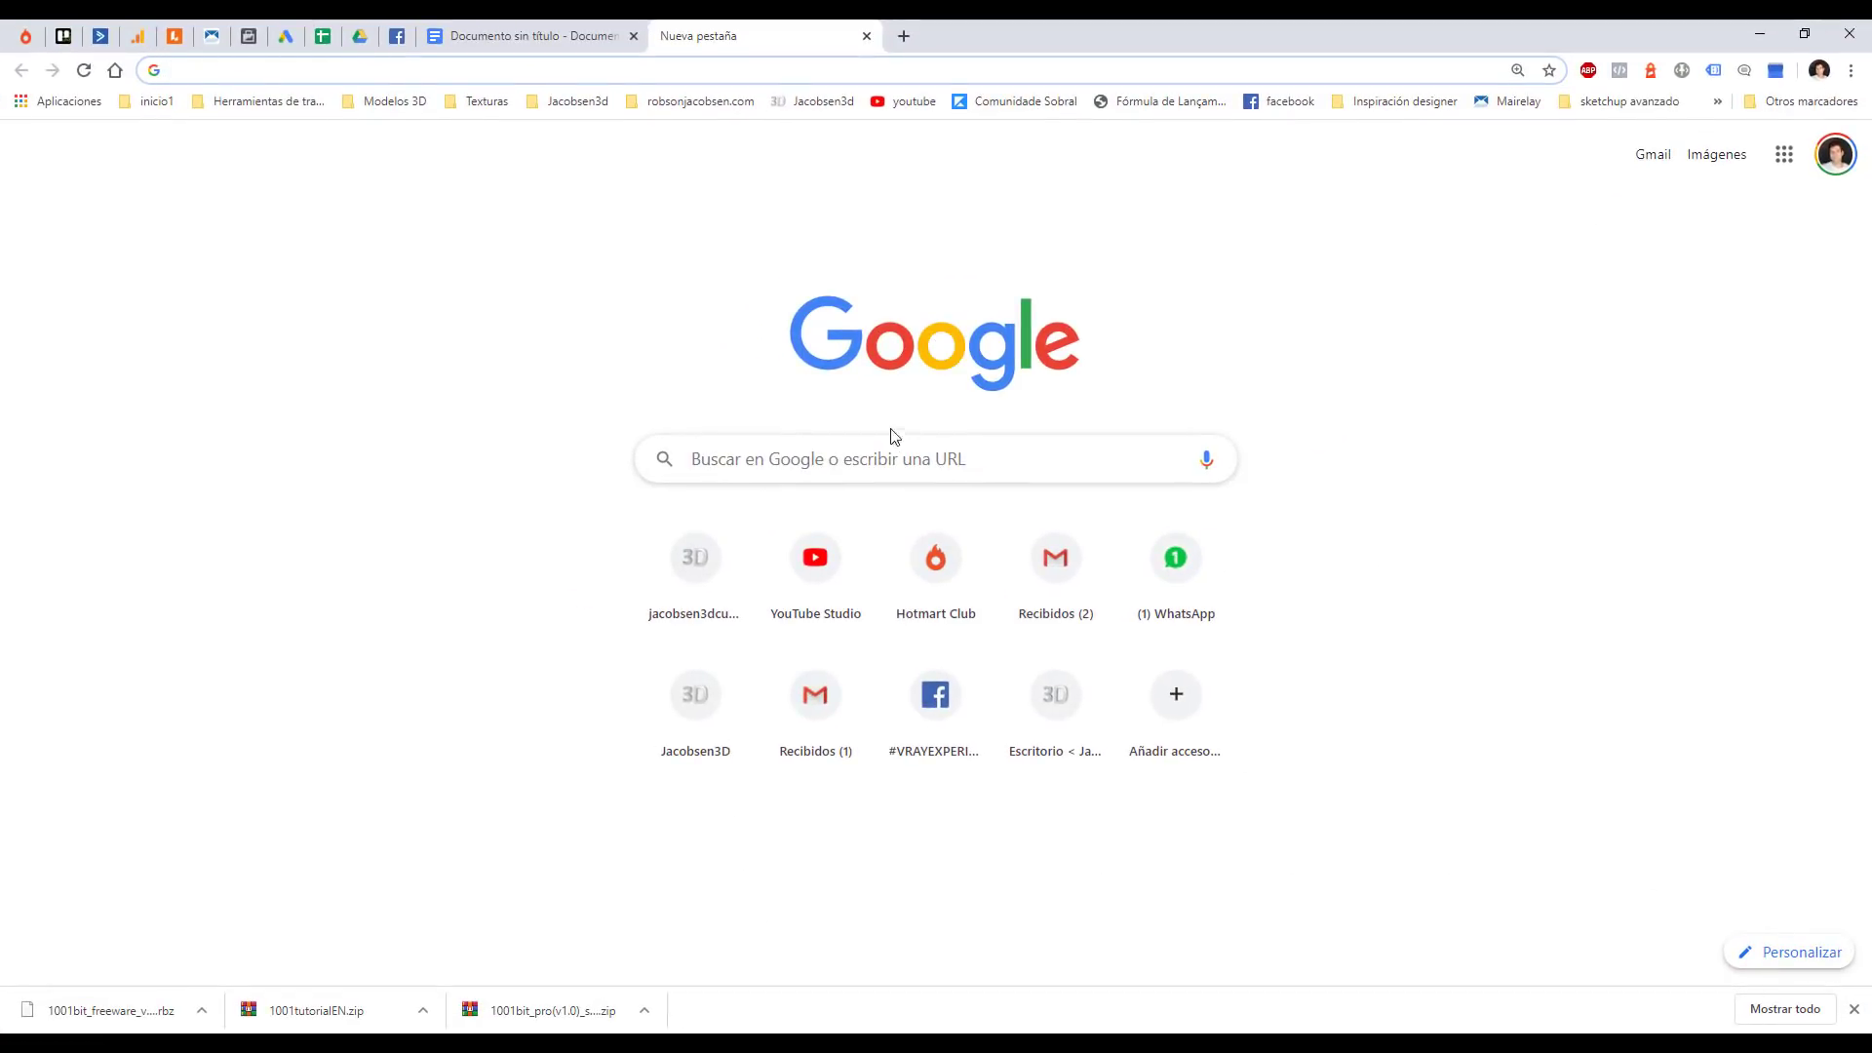
click(880, 454)
text(exten)
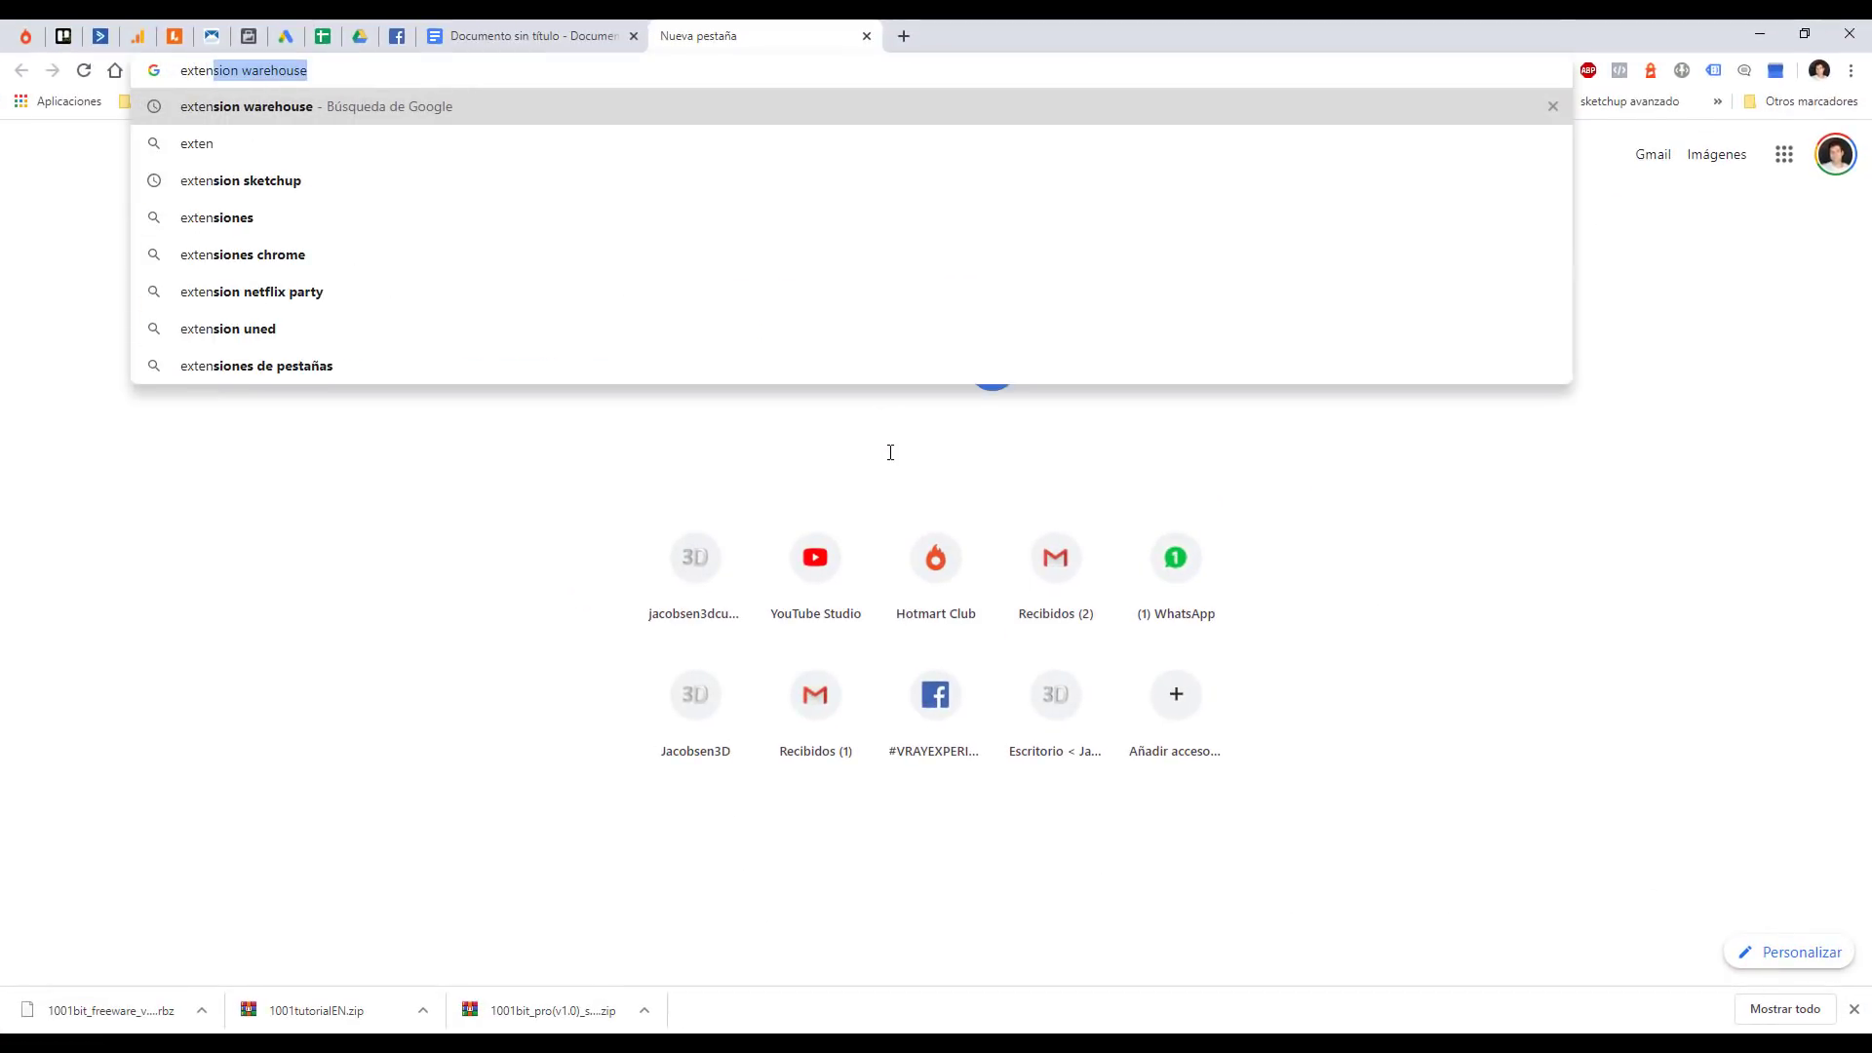
text(sion)
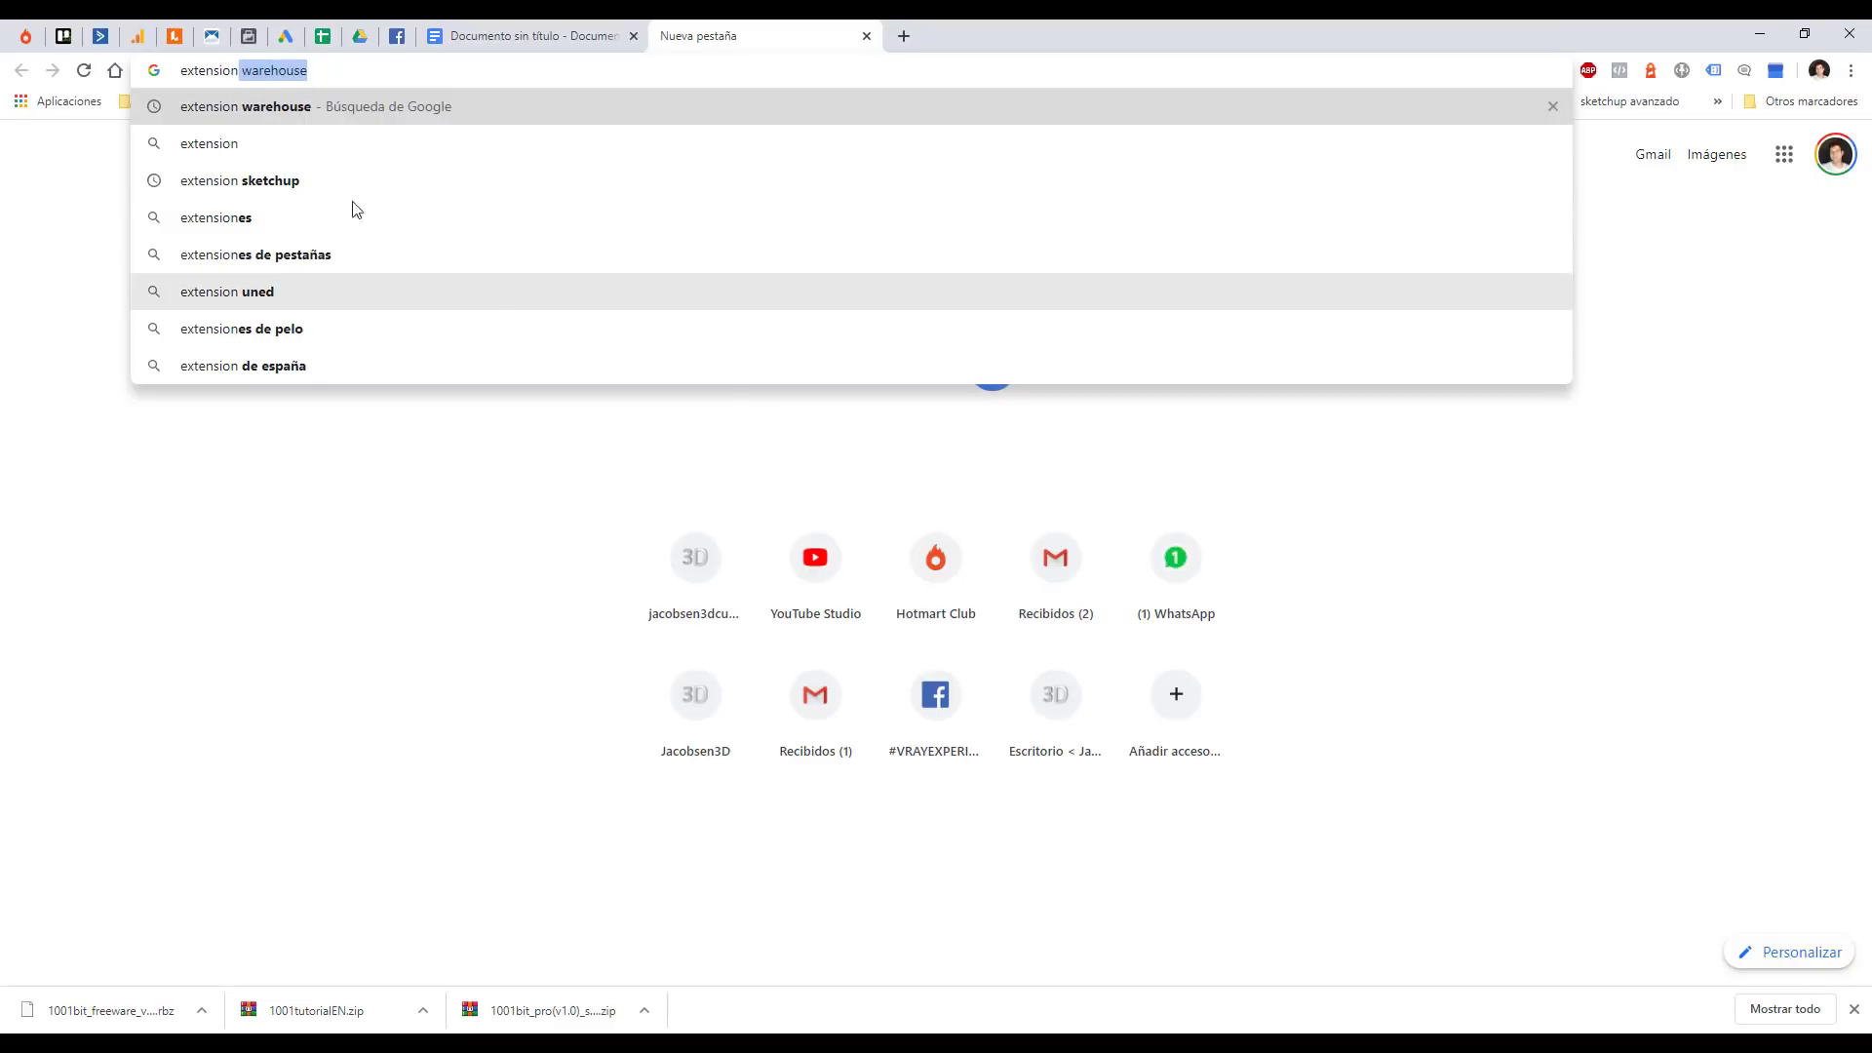
click(293, 107)
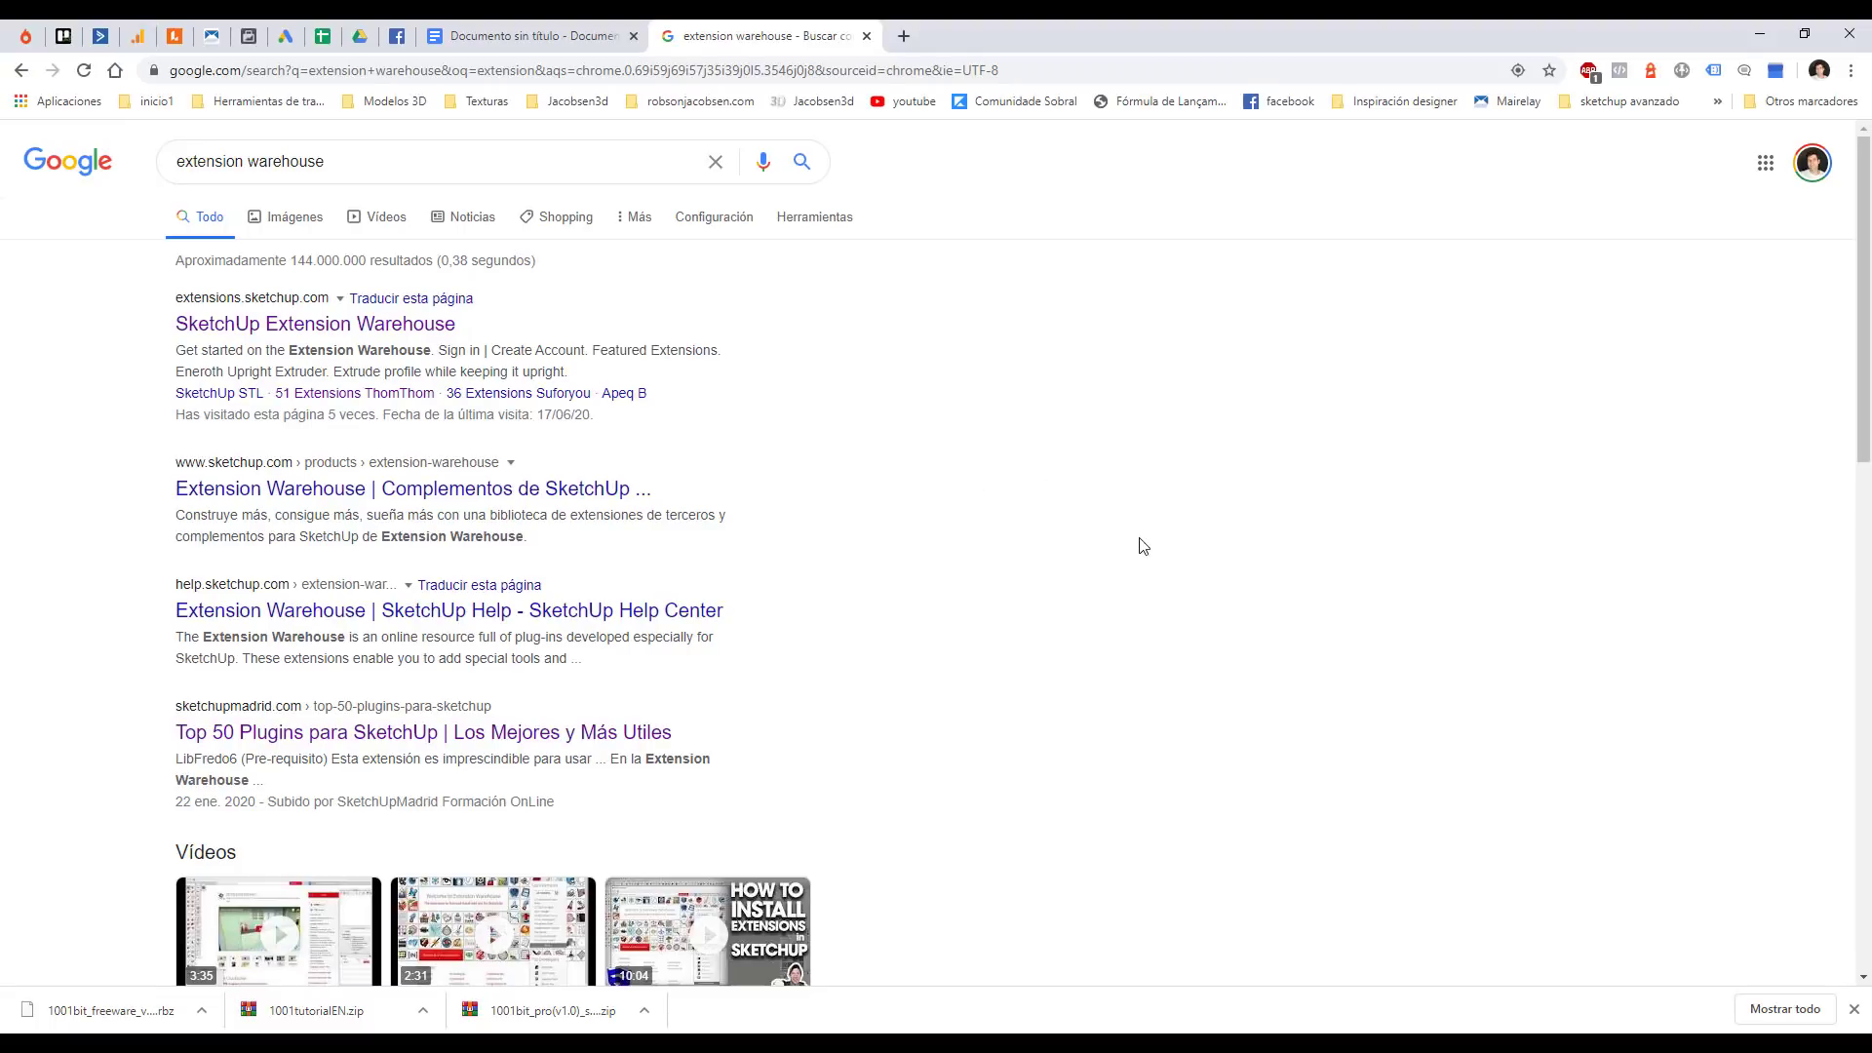
click(283, 327)
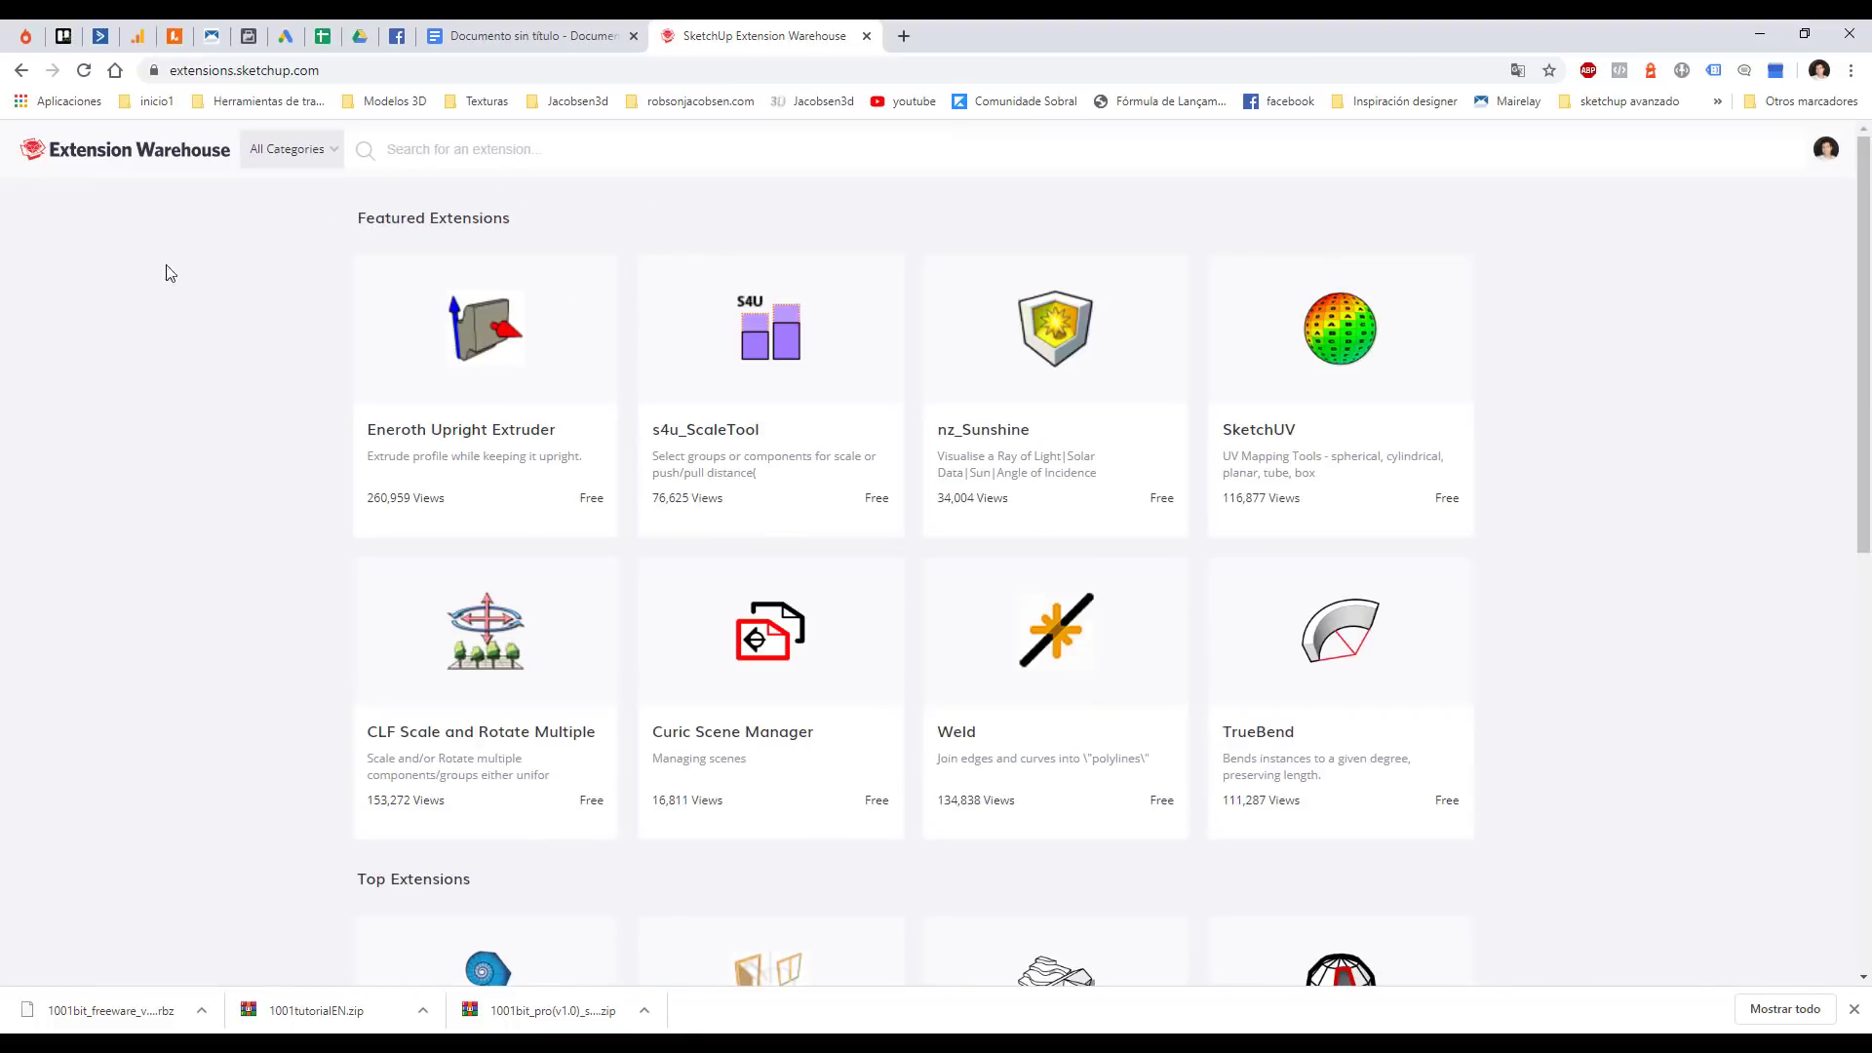
Search the warehouse for '1001' and bring up the 1001bit Tools (Freeware) page
click(488, 147)
text(100)
text(1)
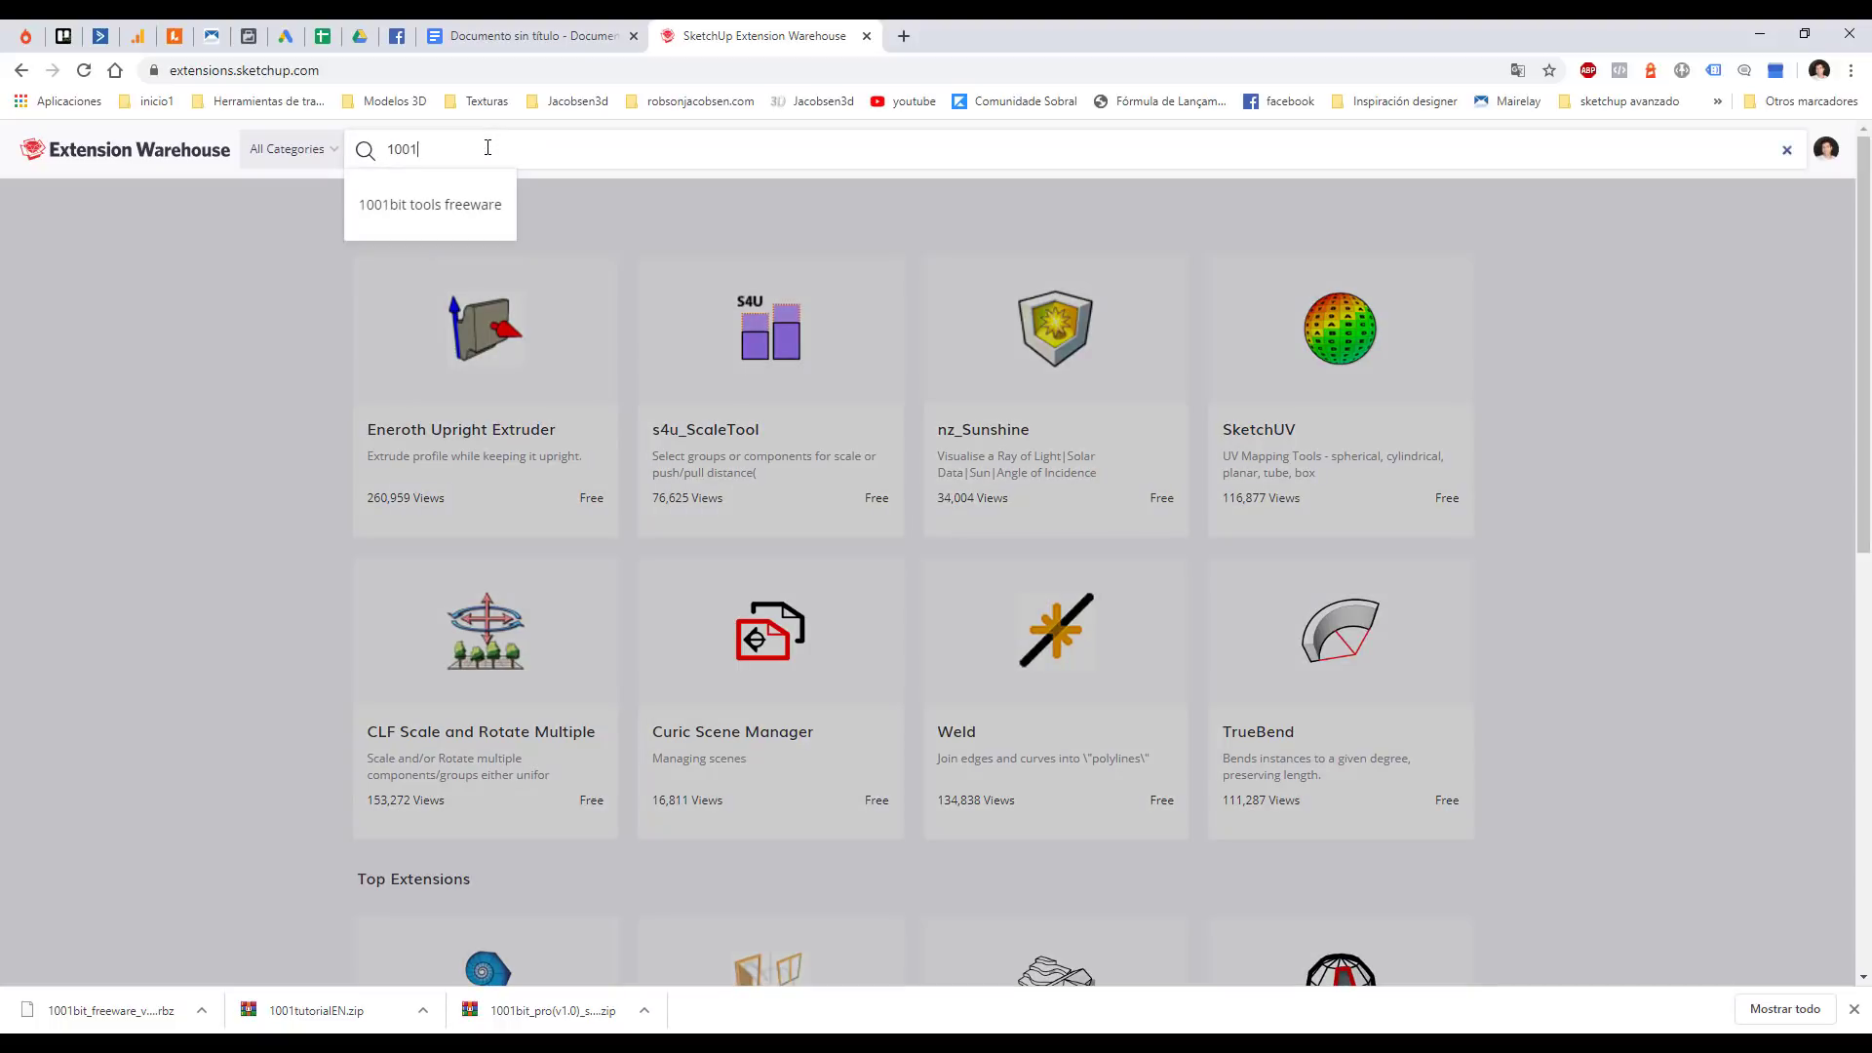
click(463, 217)
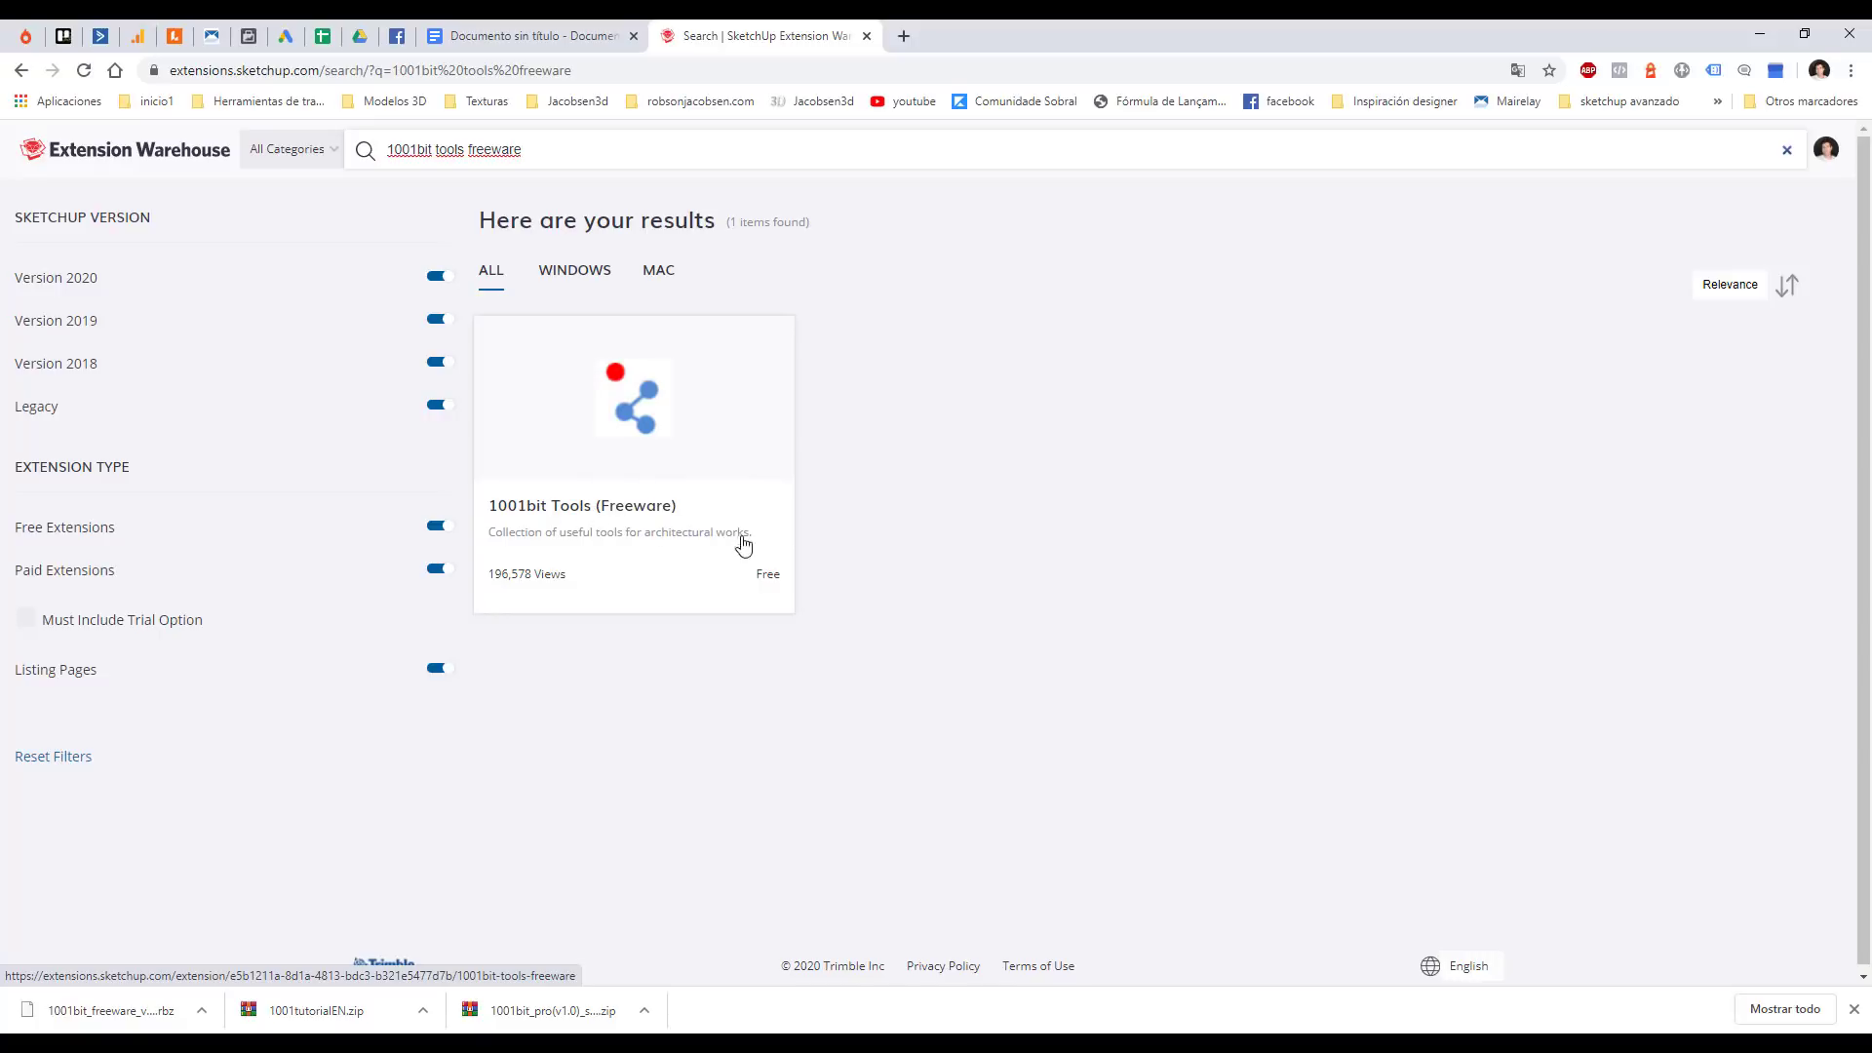
click(620, 521)
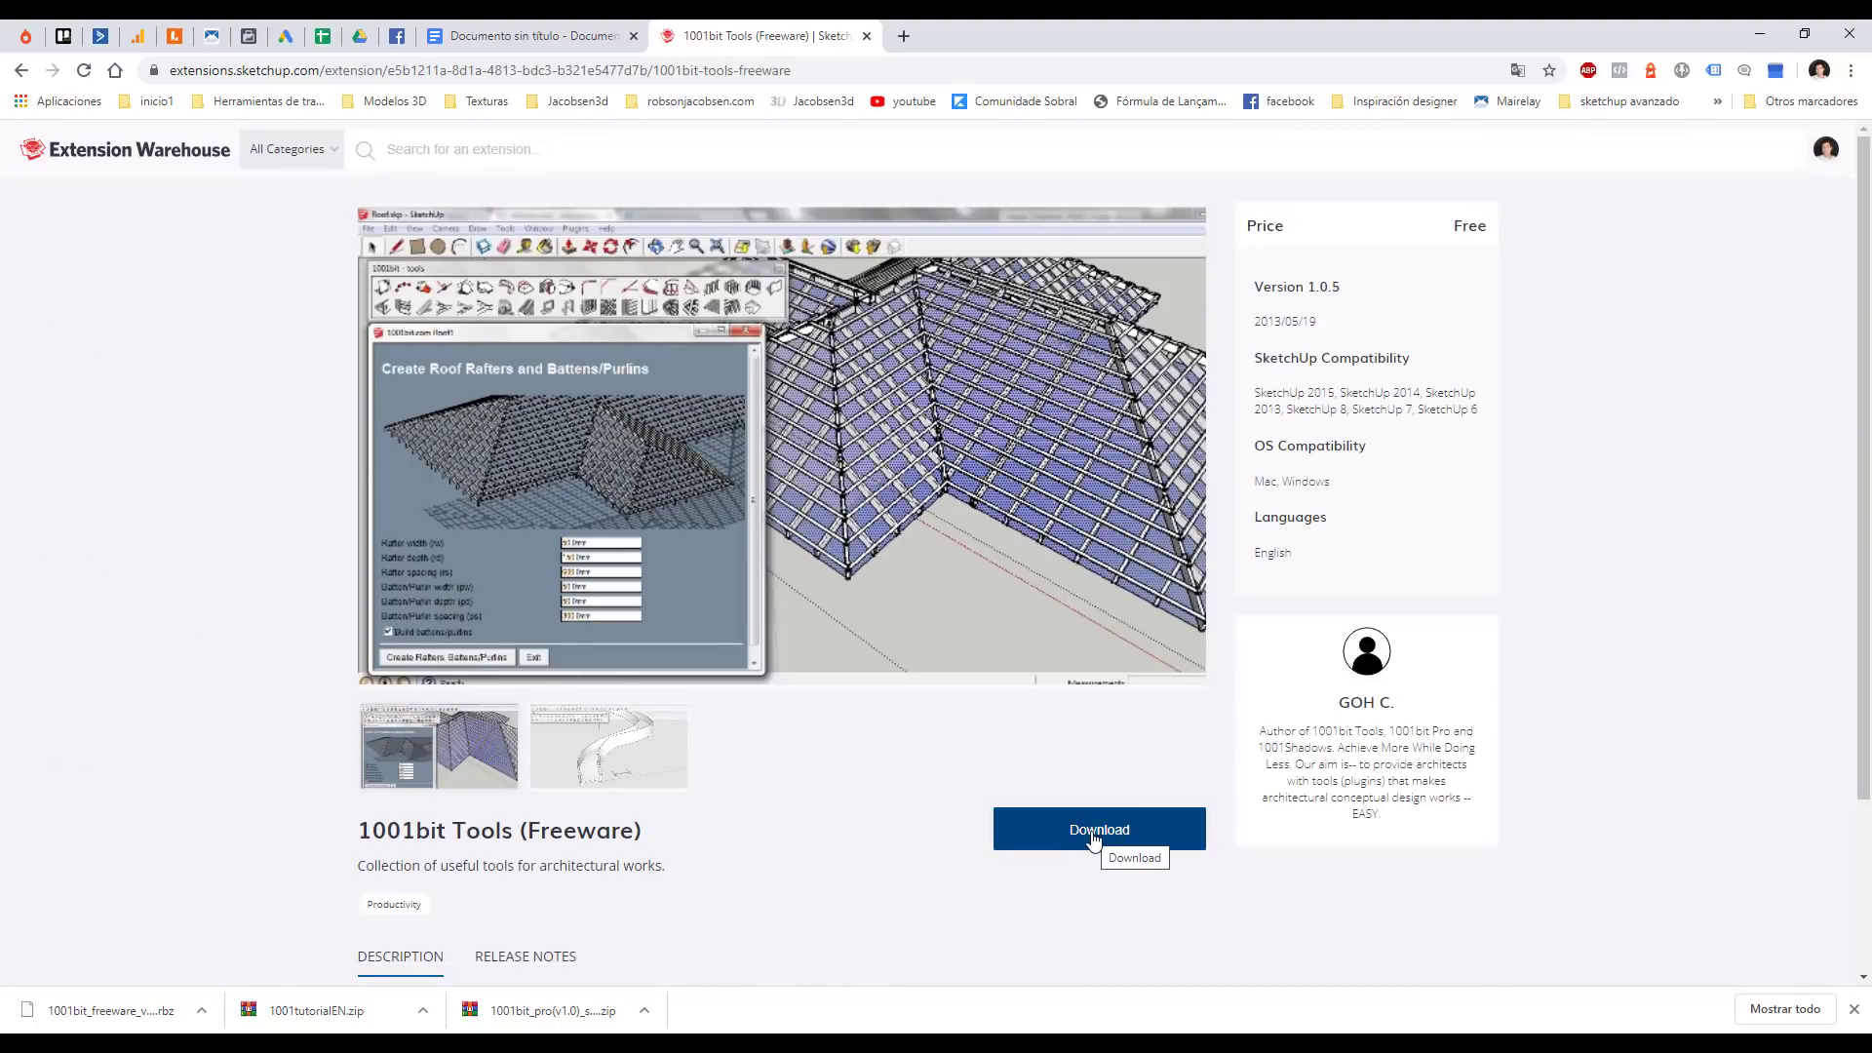
Download the 1001bit Tools .rbz file to the desktop, then minimize Chrome
click(1093, 836)
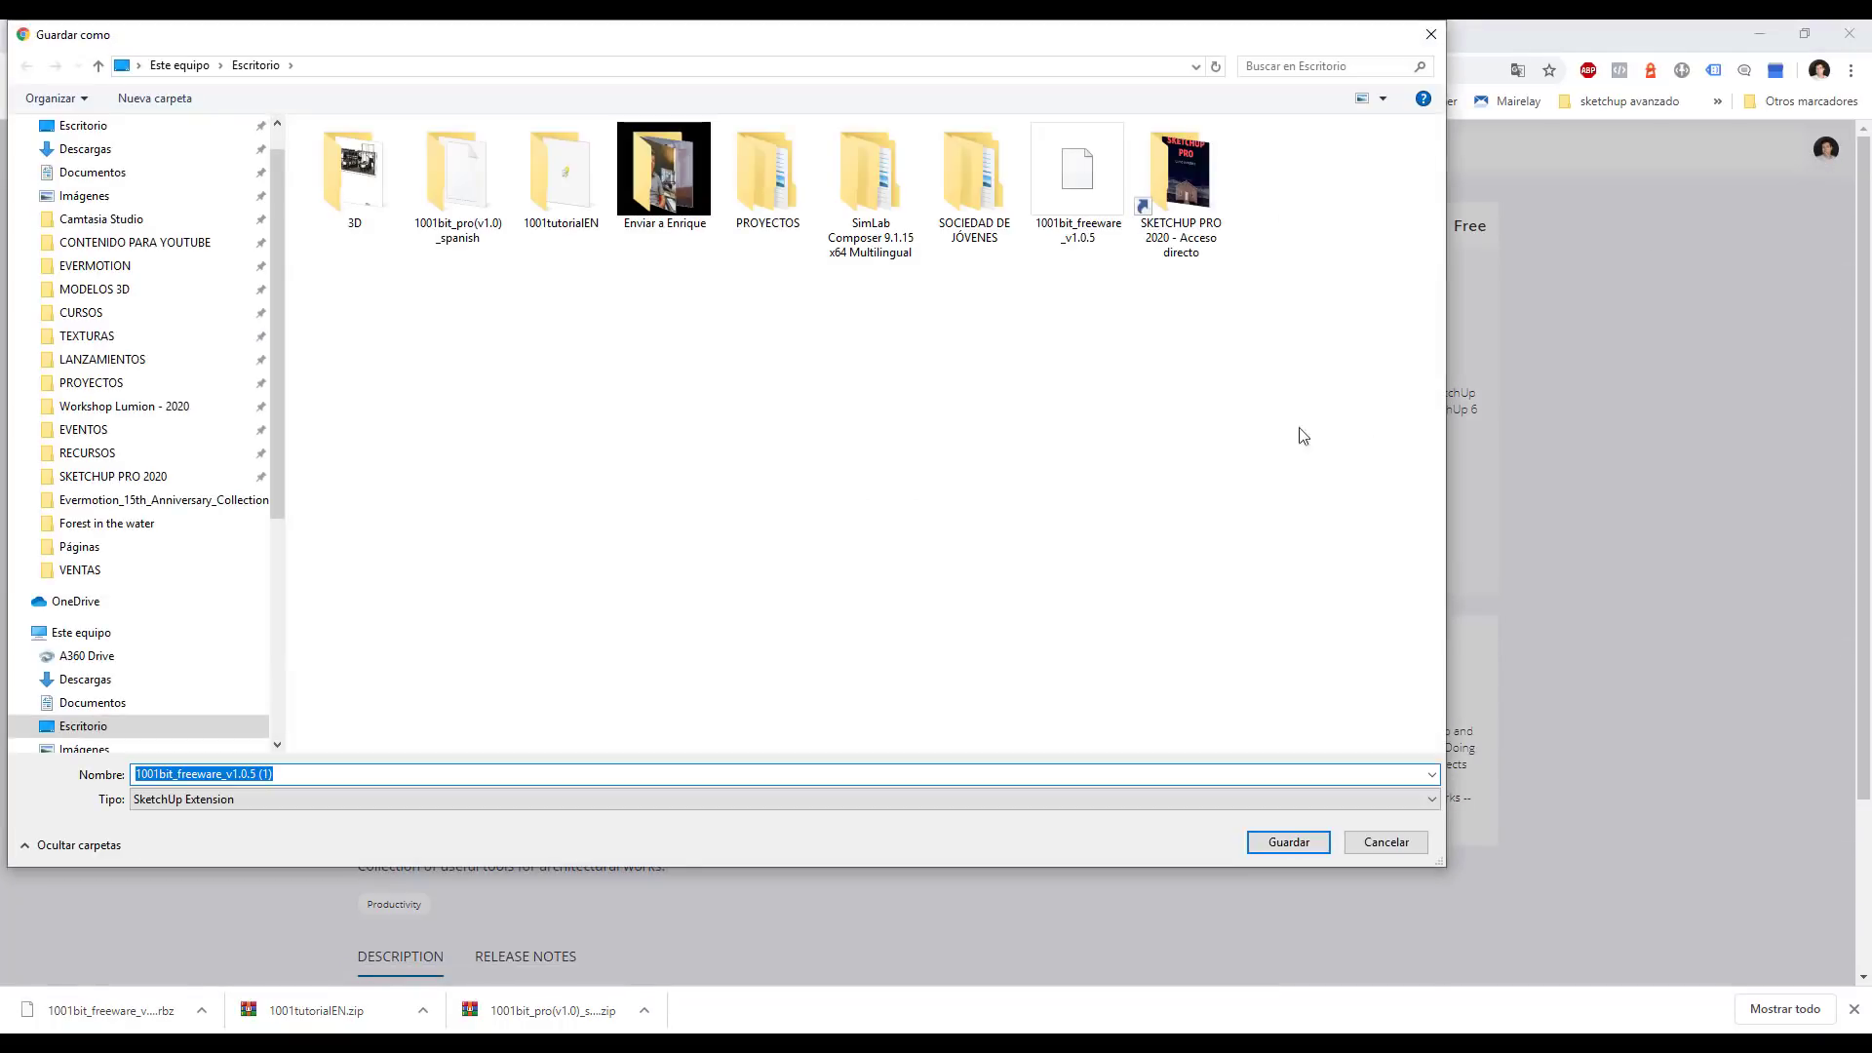
click(1271, 844)
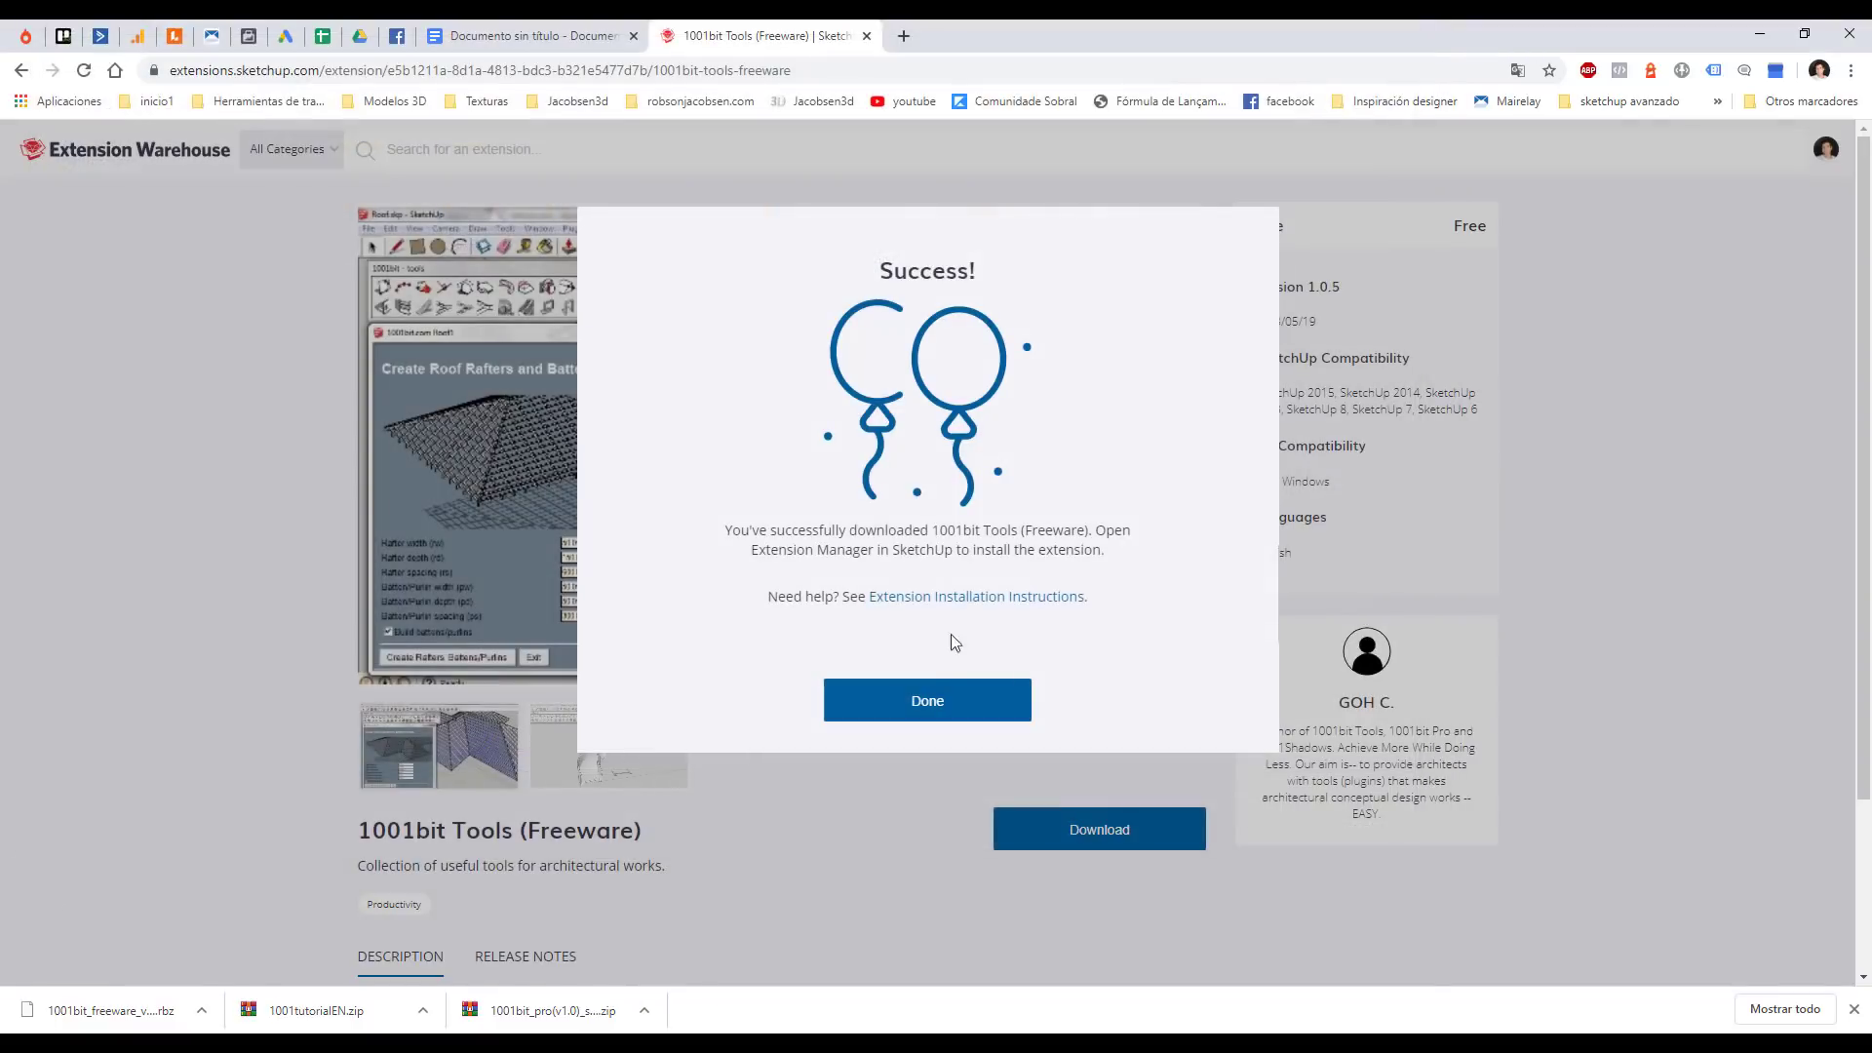
click(1023, 687)
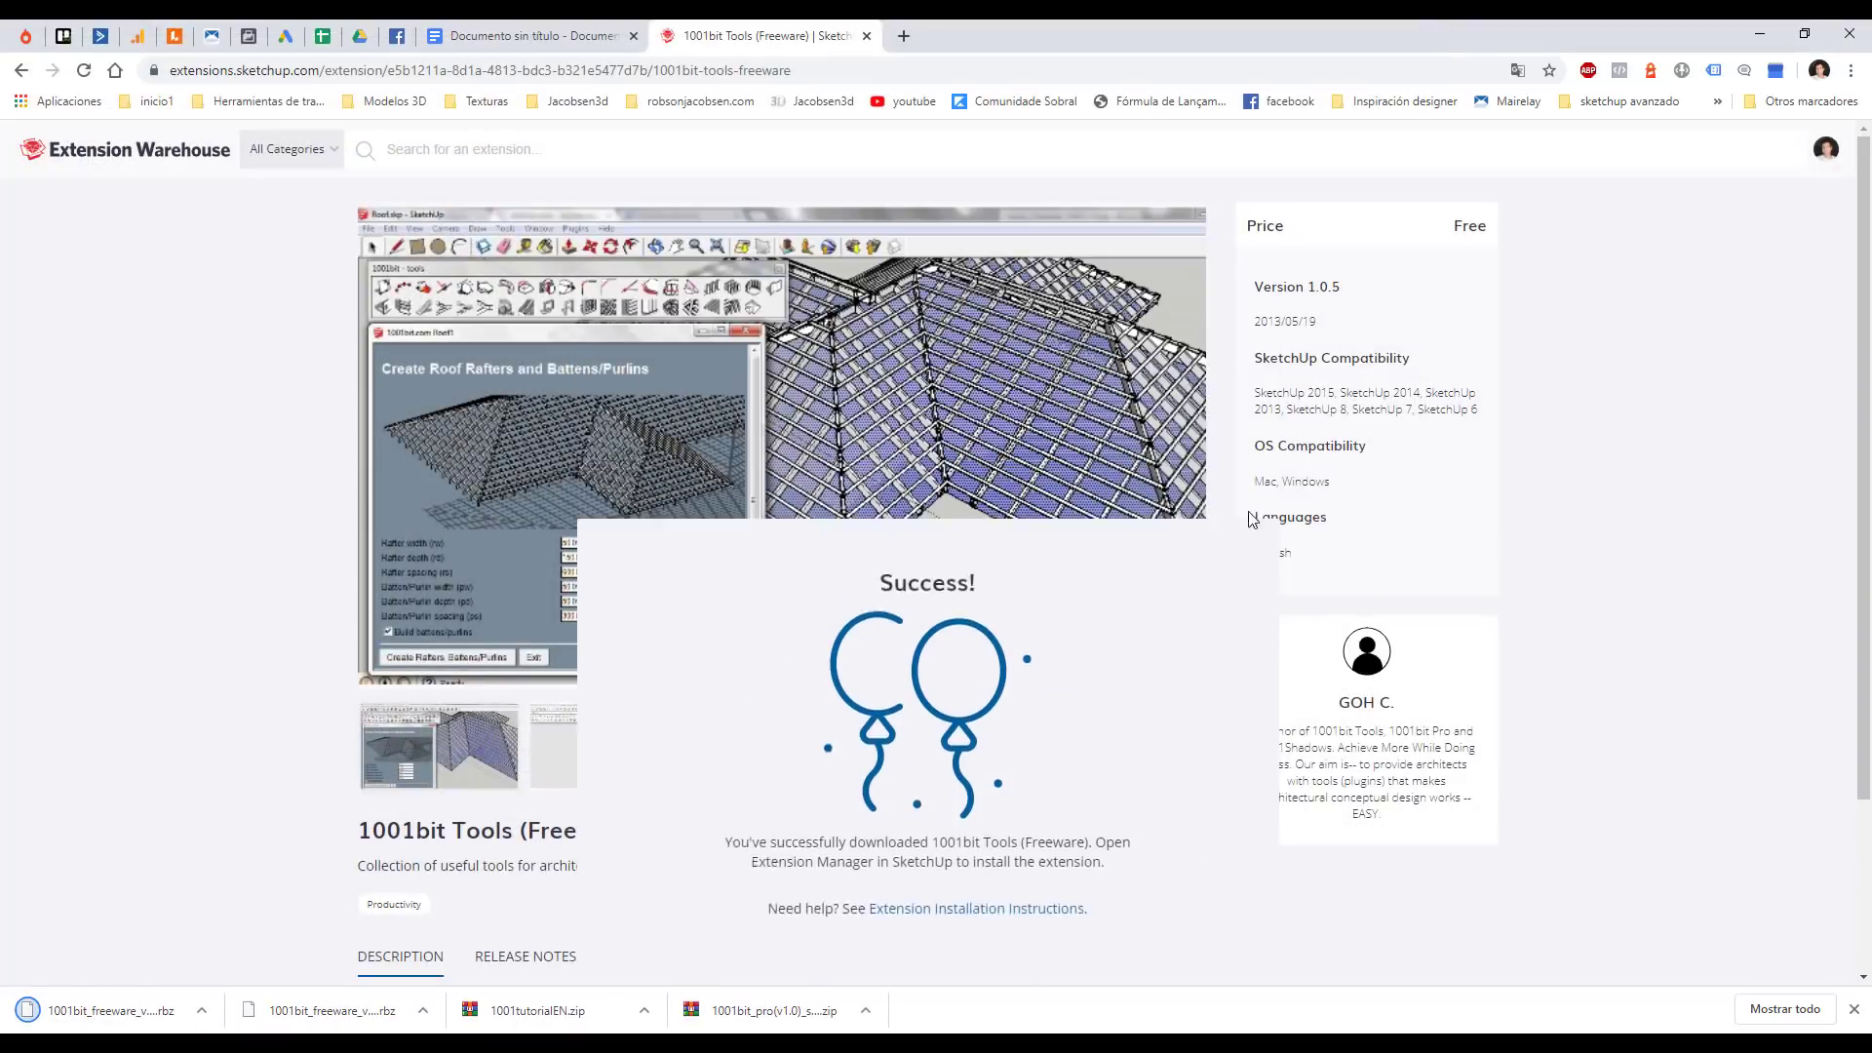
click(1759, 39)
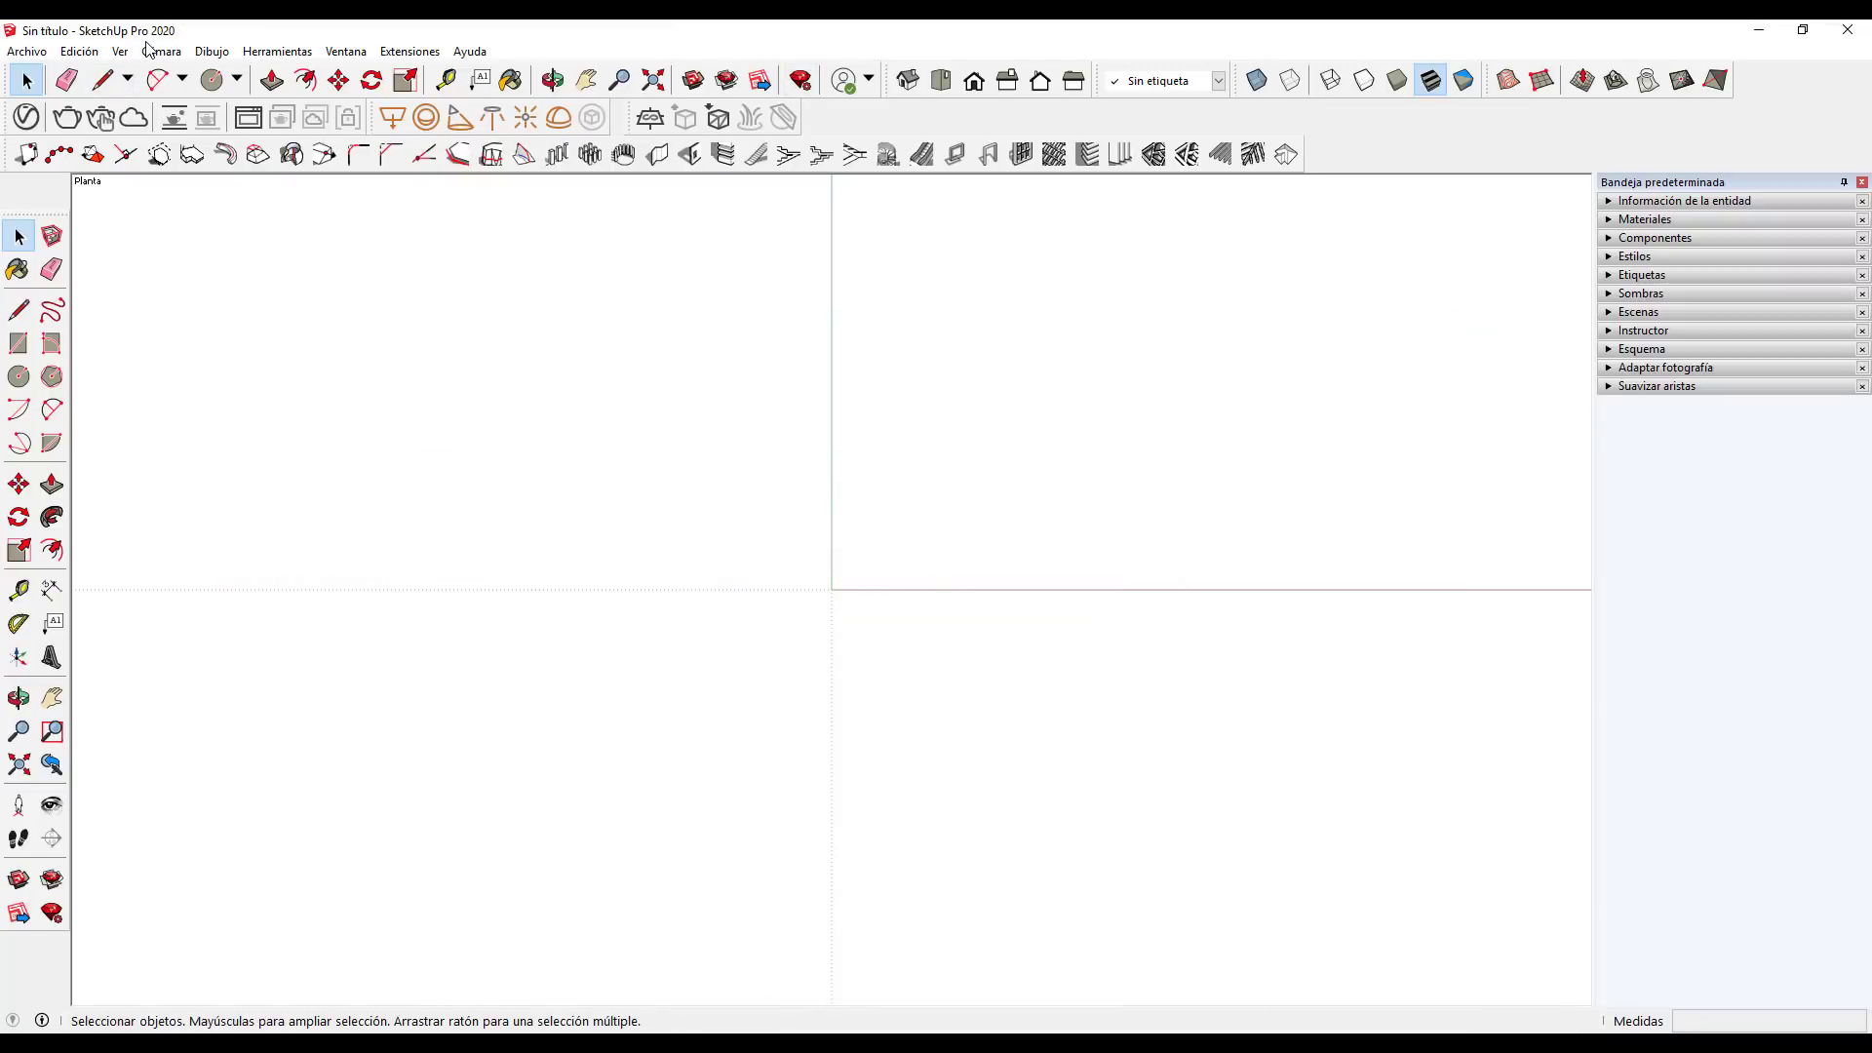
click(803, 84)
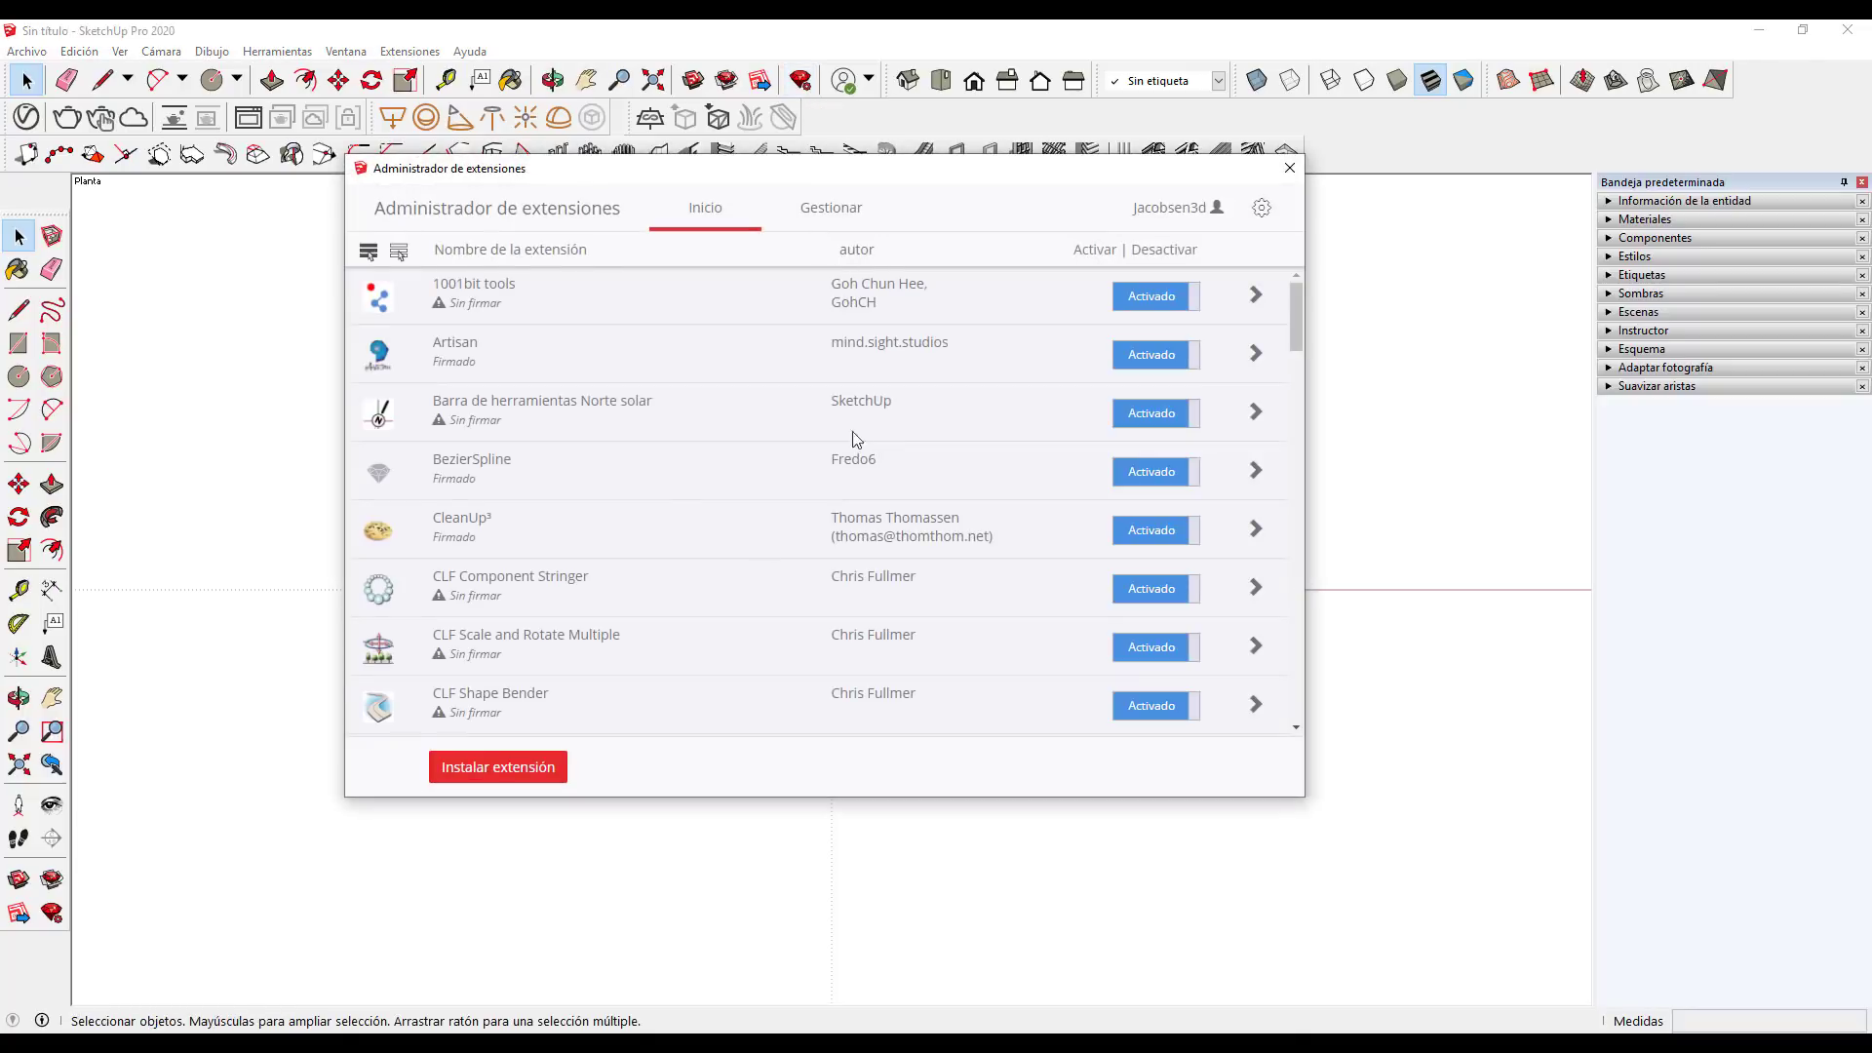
click(535, 770)
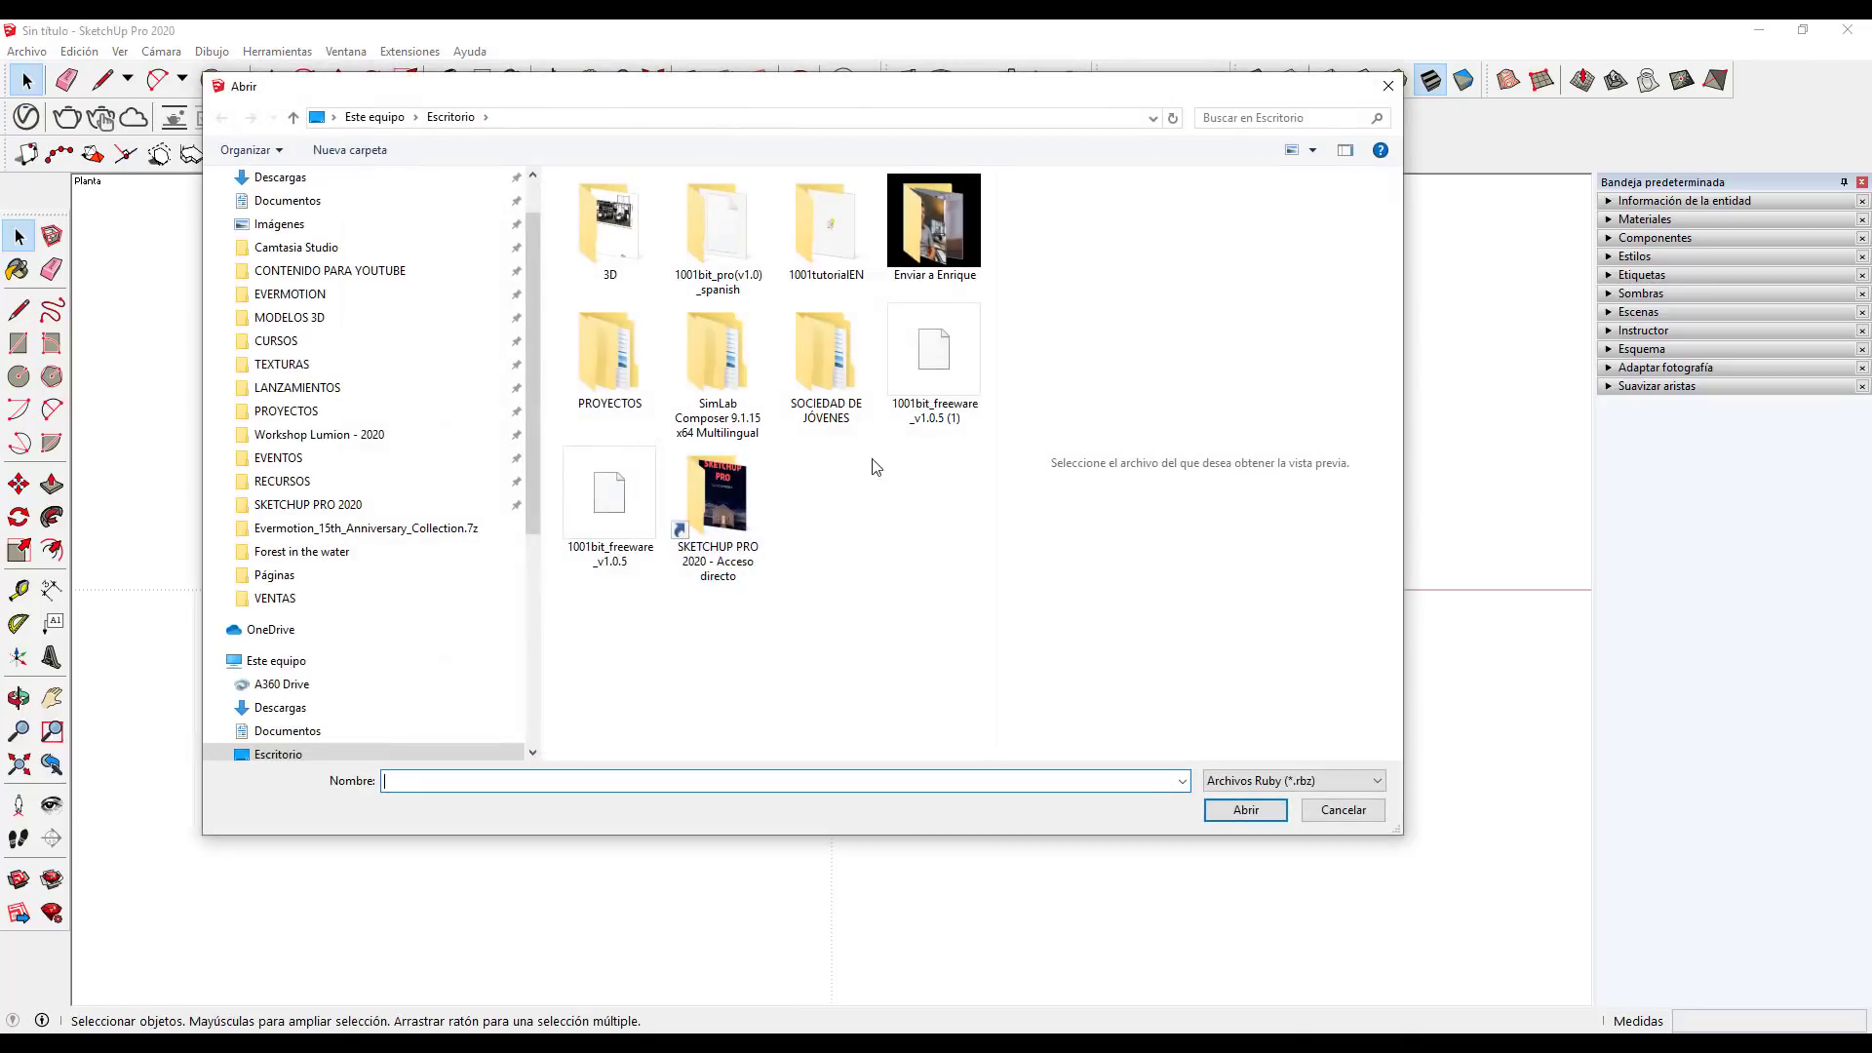
click(934, 359)
click(1245, 809)
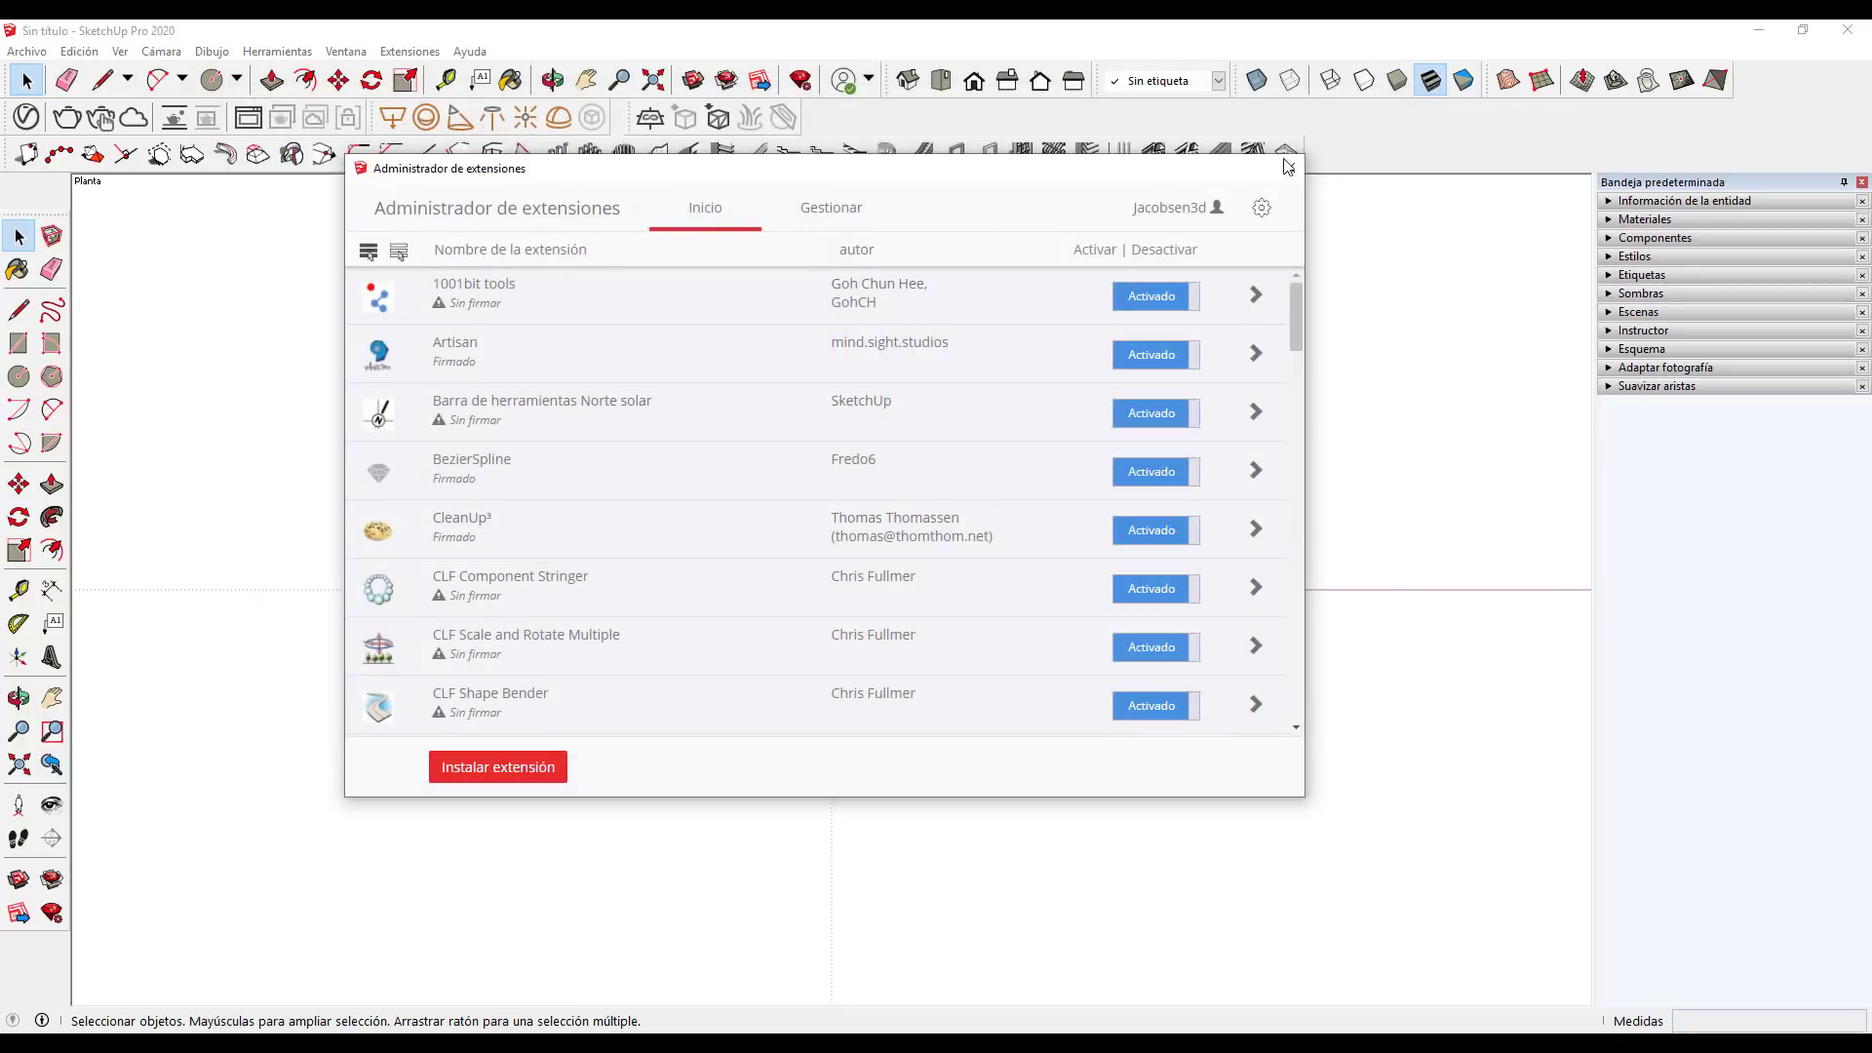
click(1285, 168)
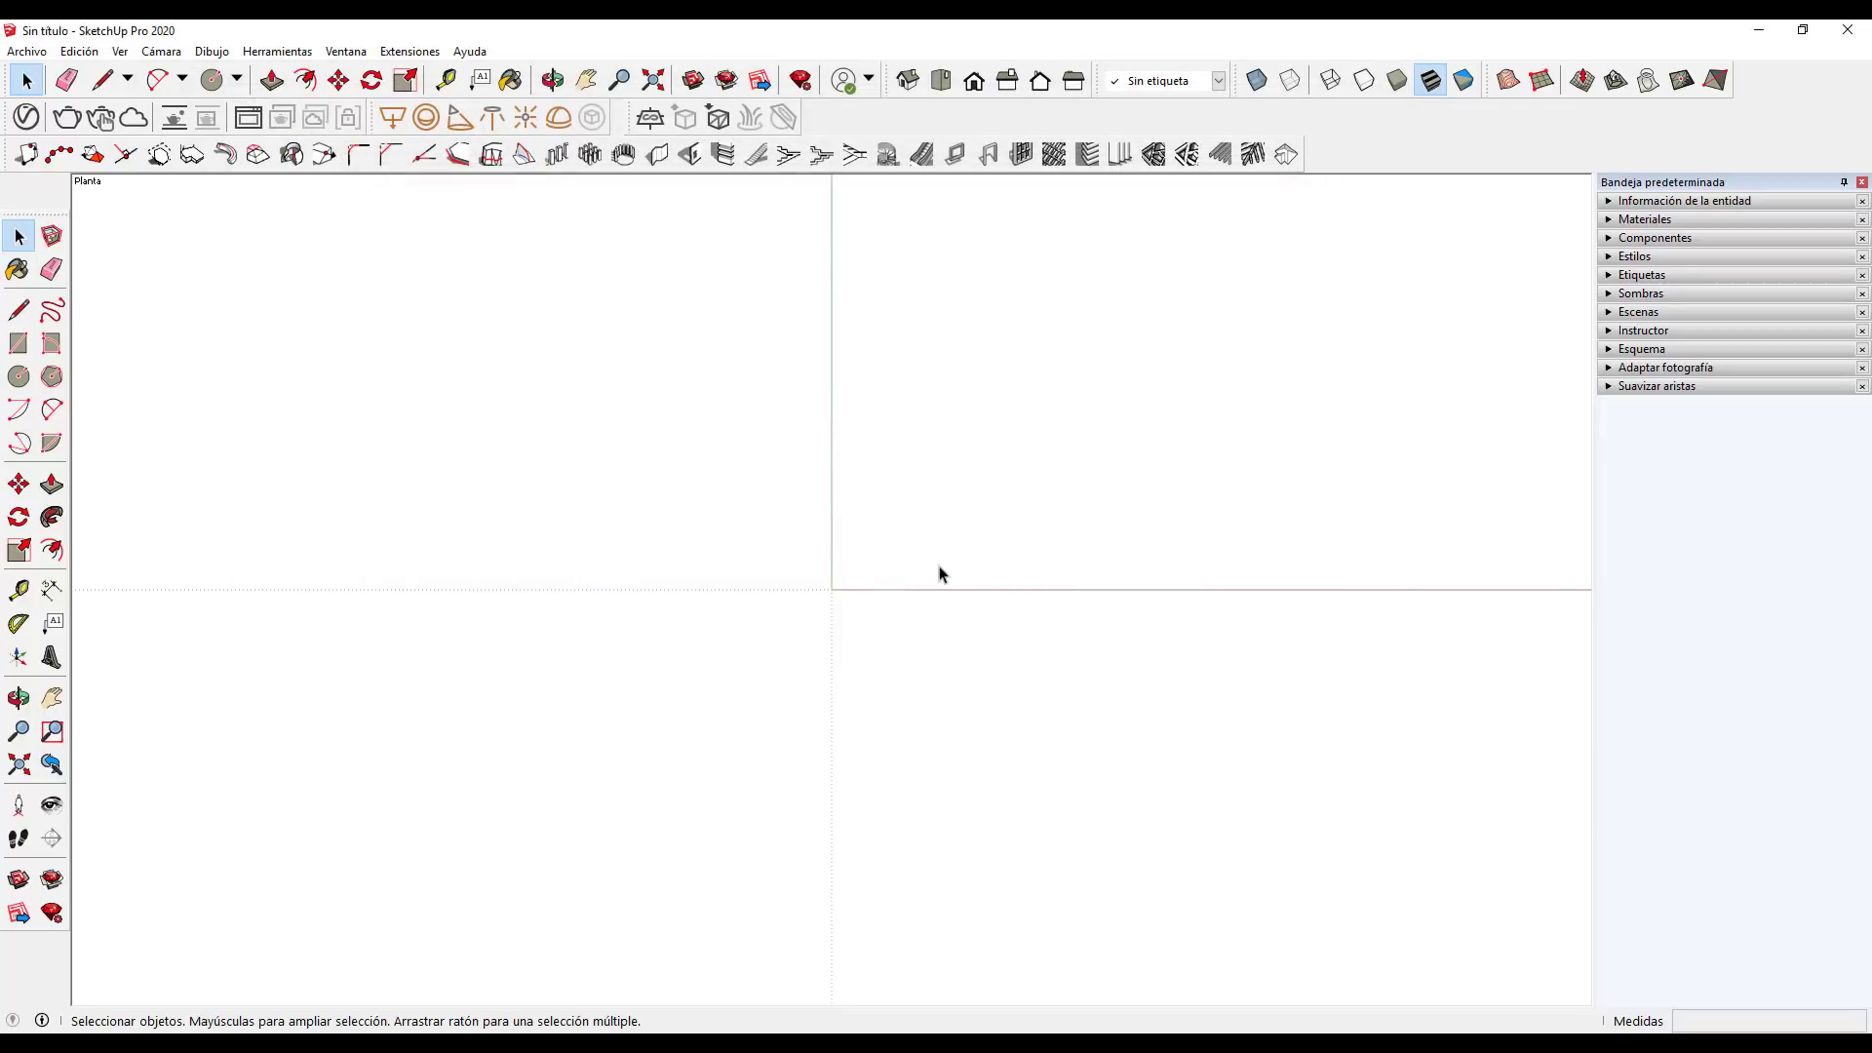
In SketchUp's built-in Extension Warehouse, find 1001bit Tools (Freeware) and install it from its page
click(727, 82)
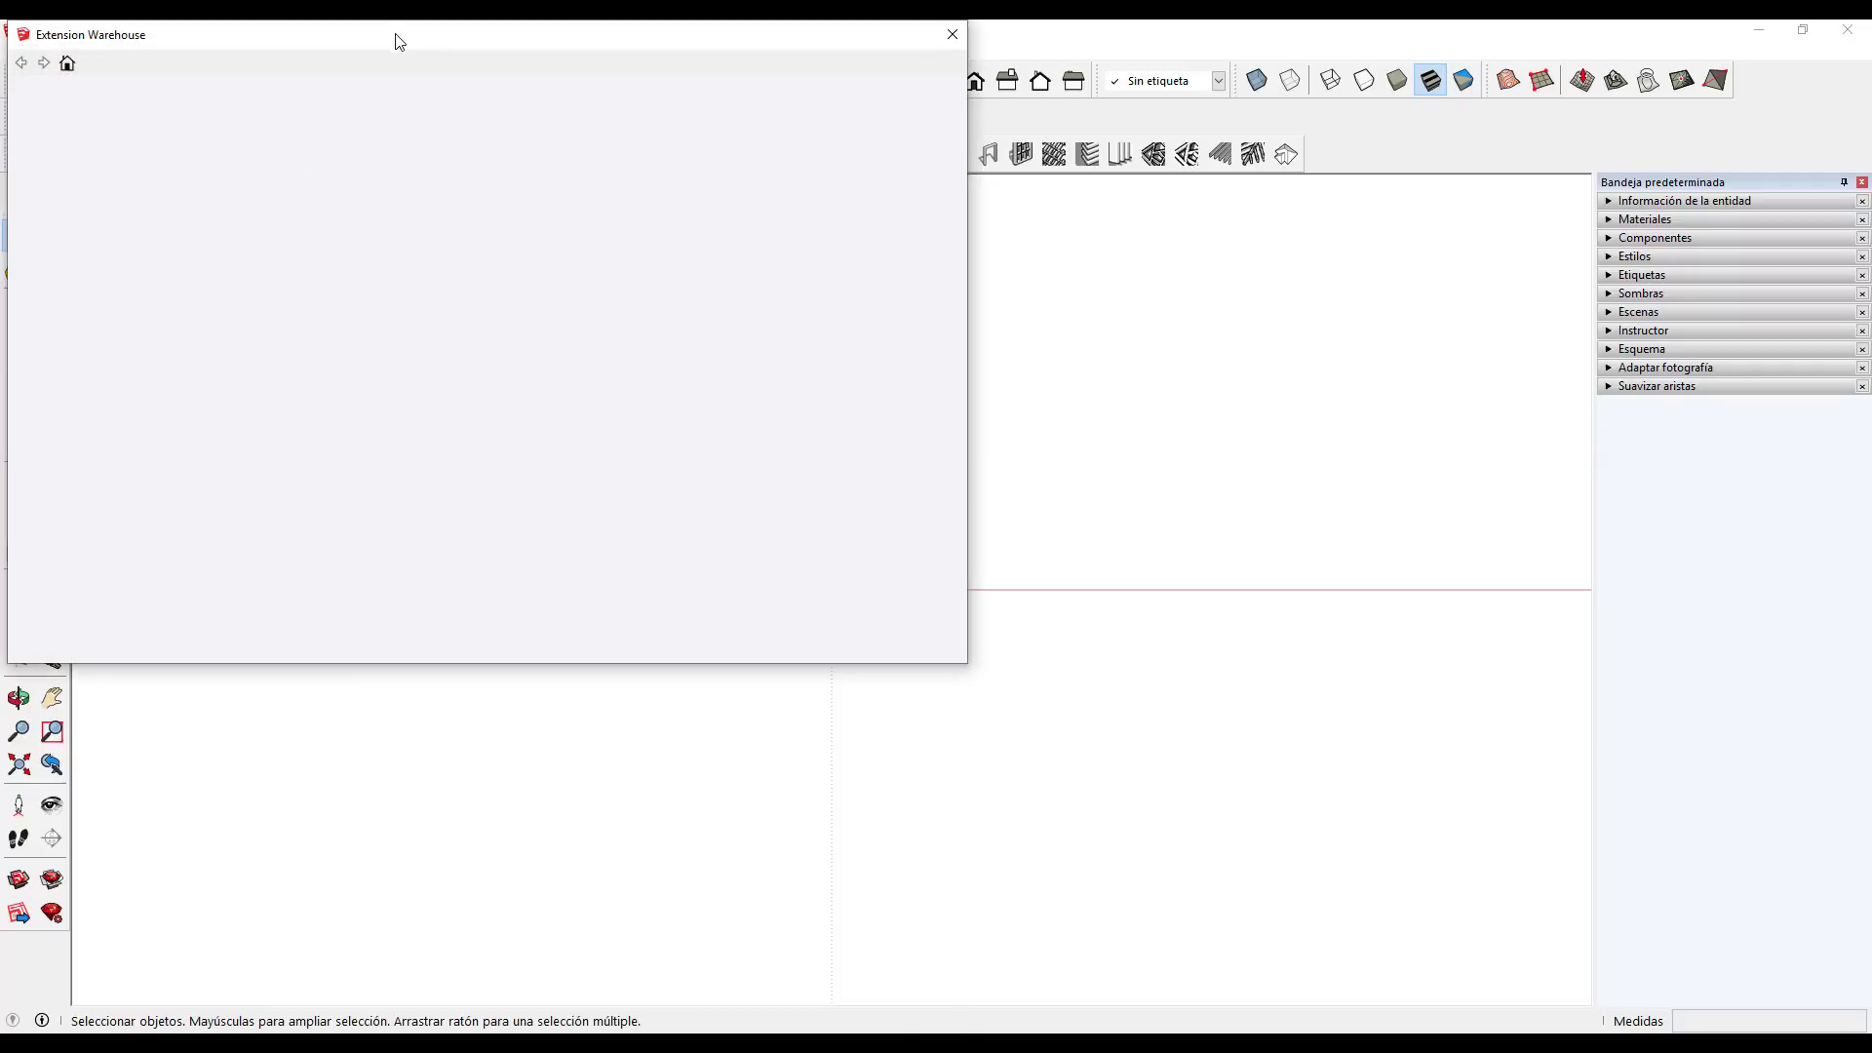
mouse_move(395, 41)
mouse_down()
mouse_move(471, 147)
mouse_move(483, 214)
mouse_up()
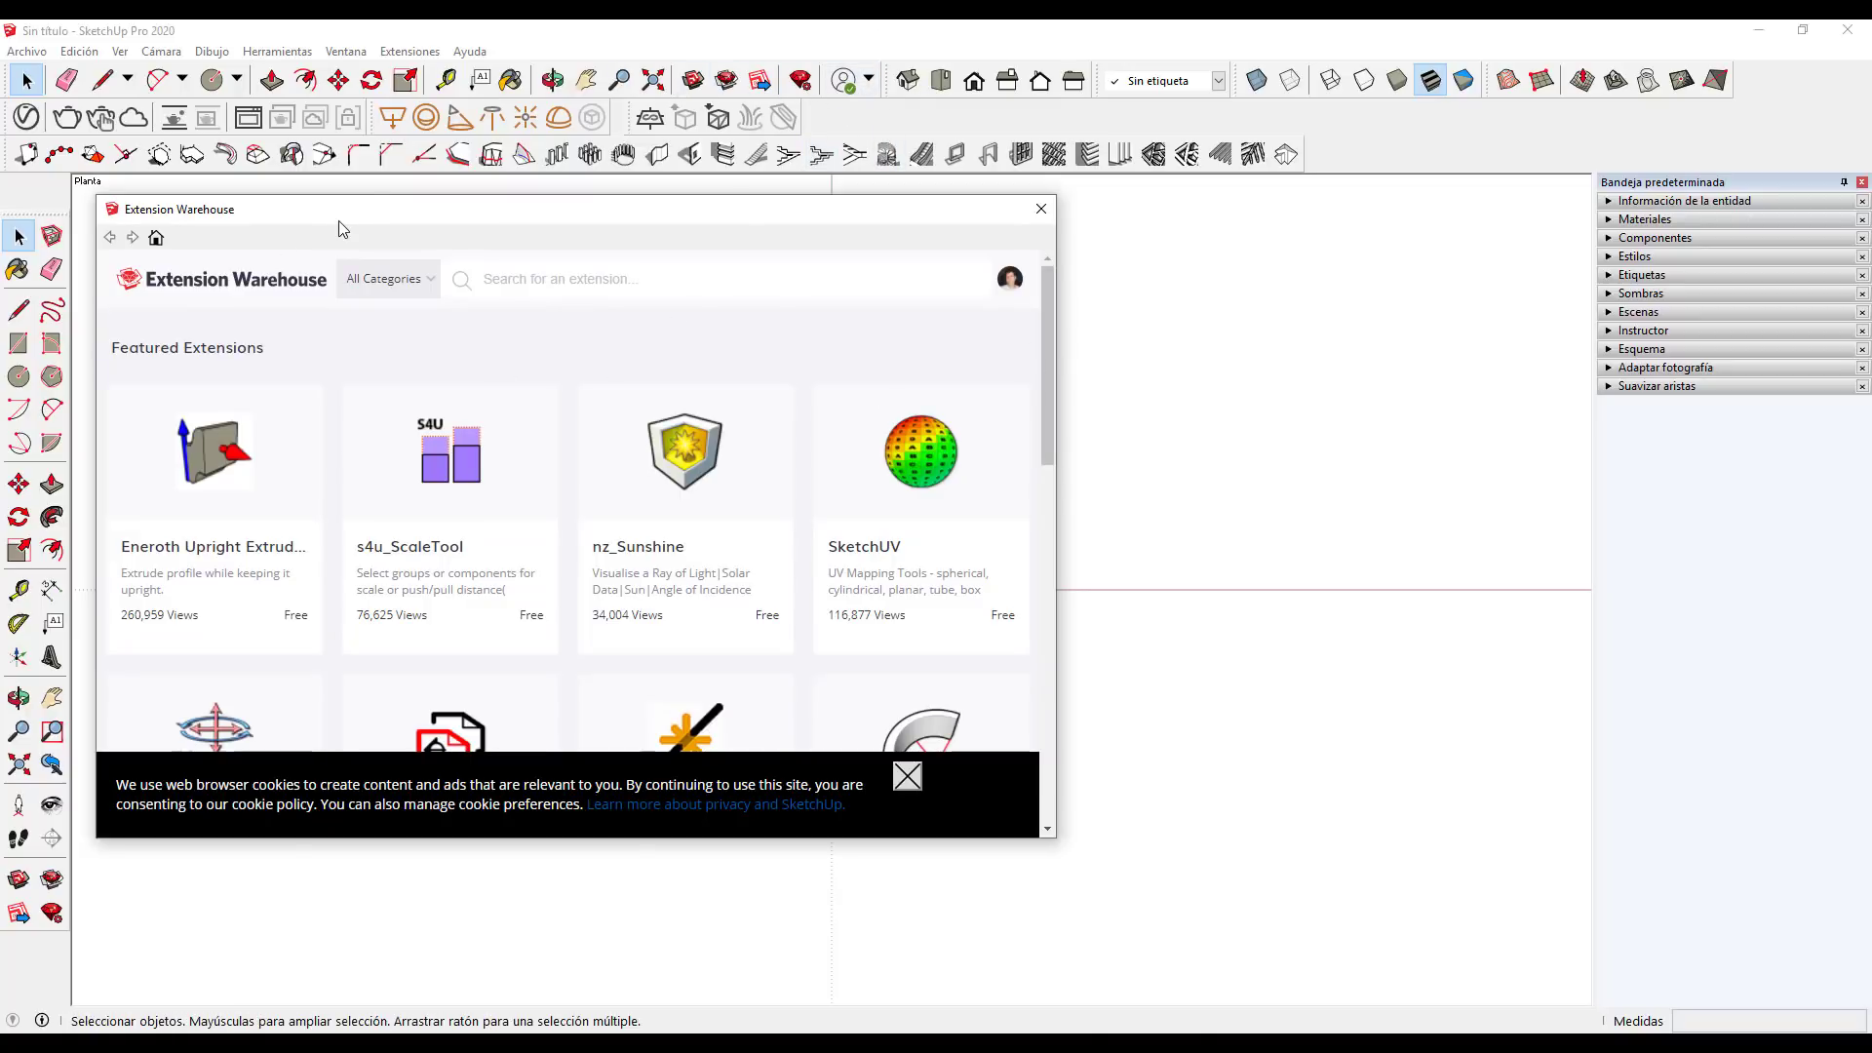
drag(341, 220, 363, 212)
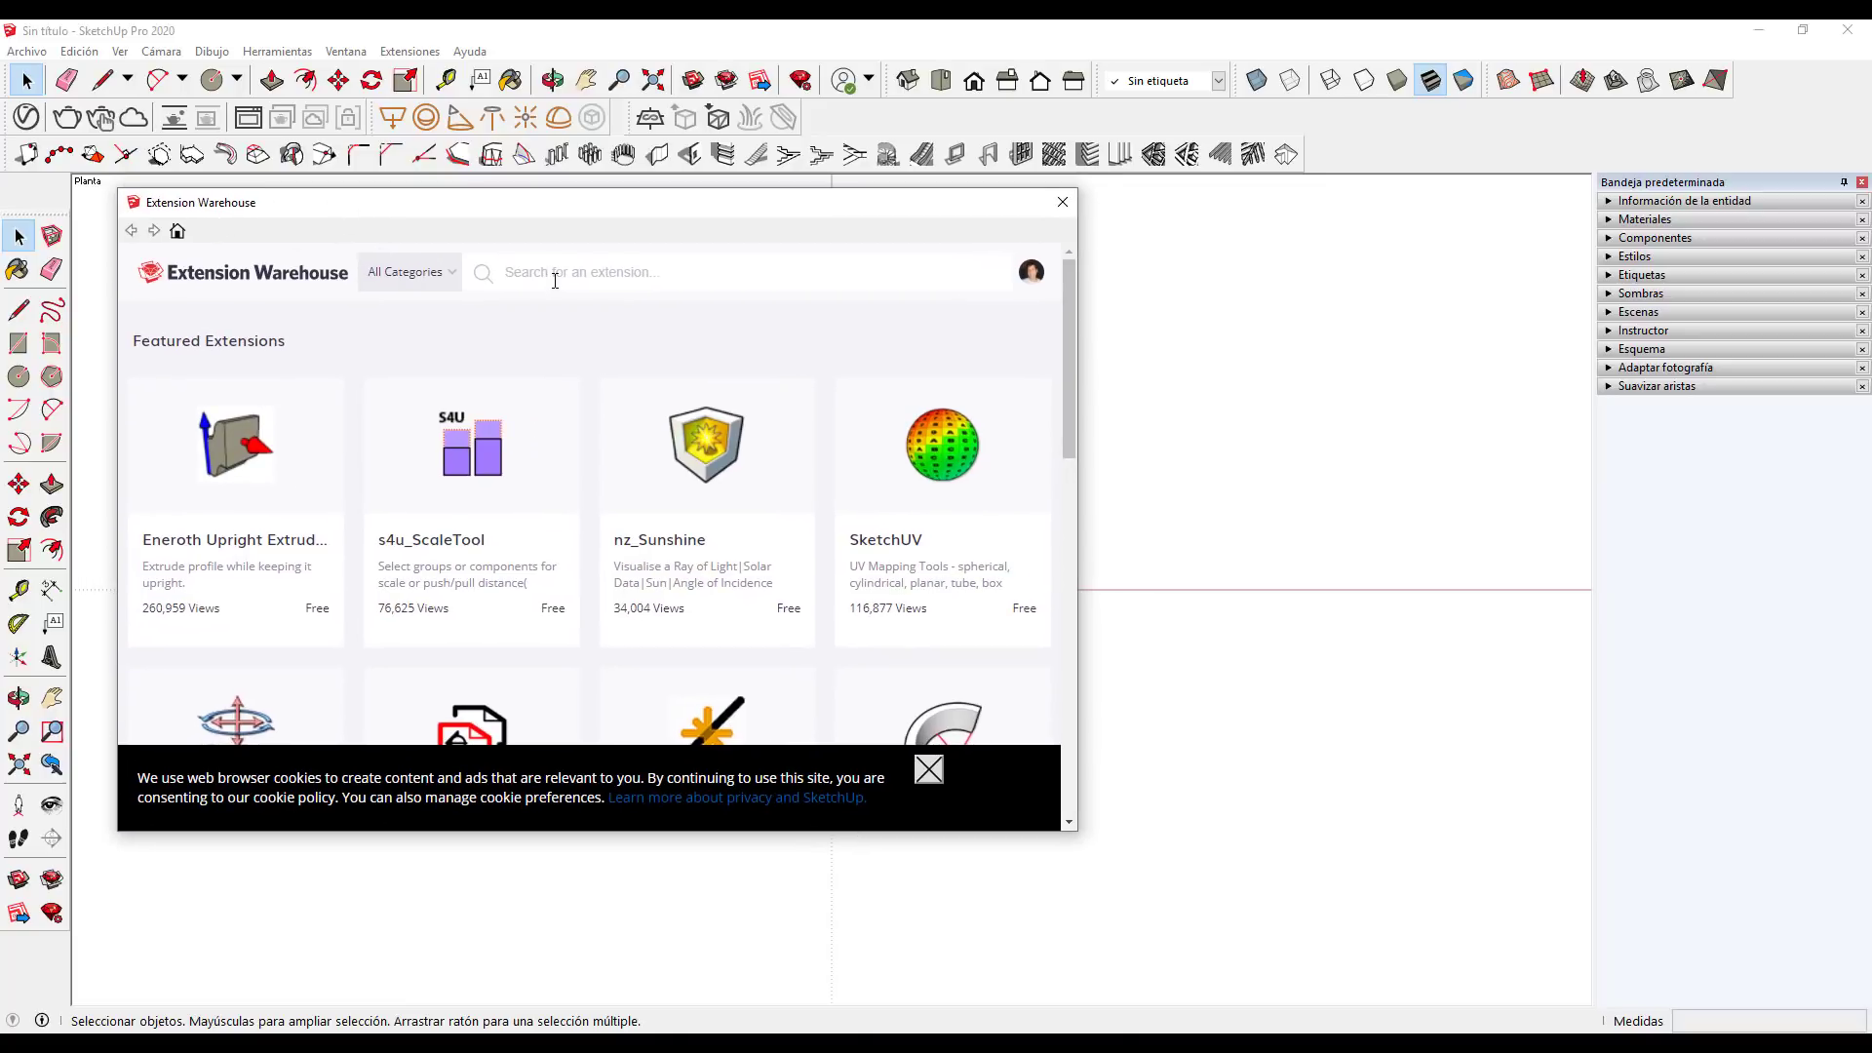
text(11)
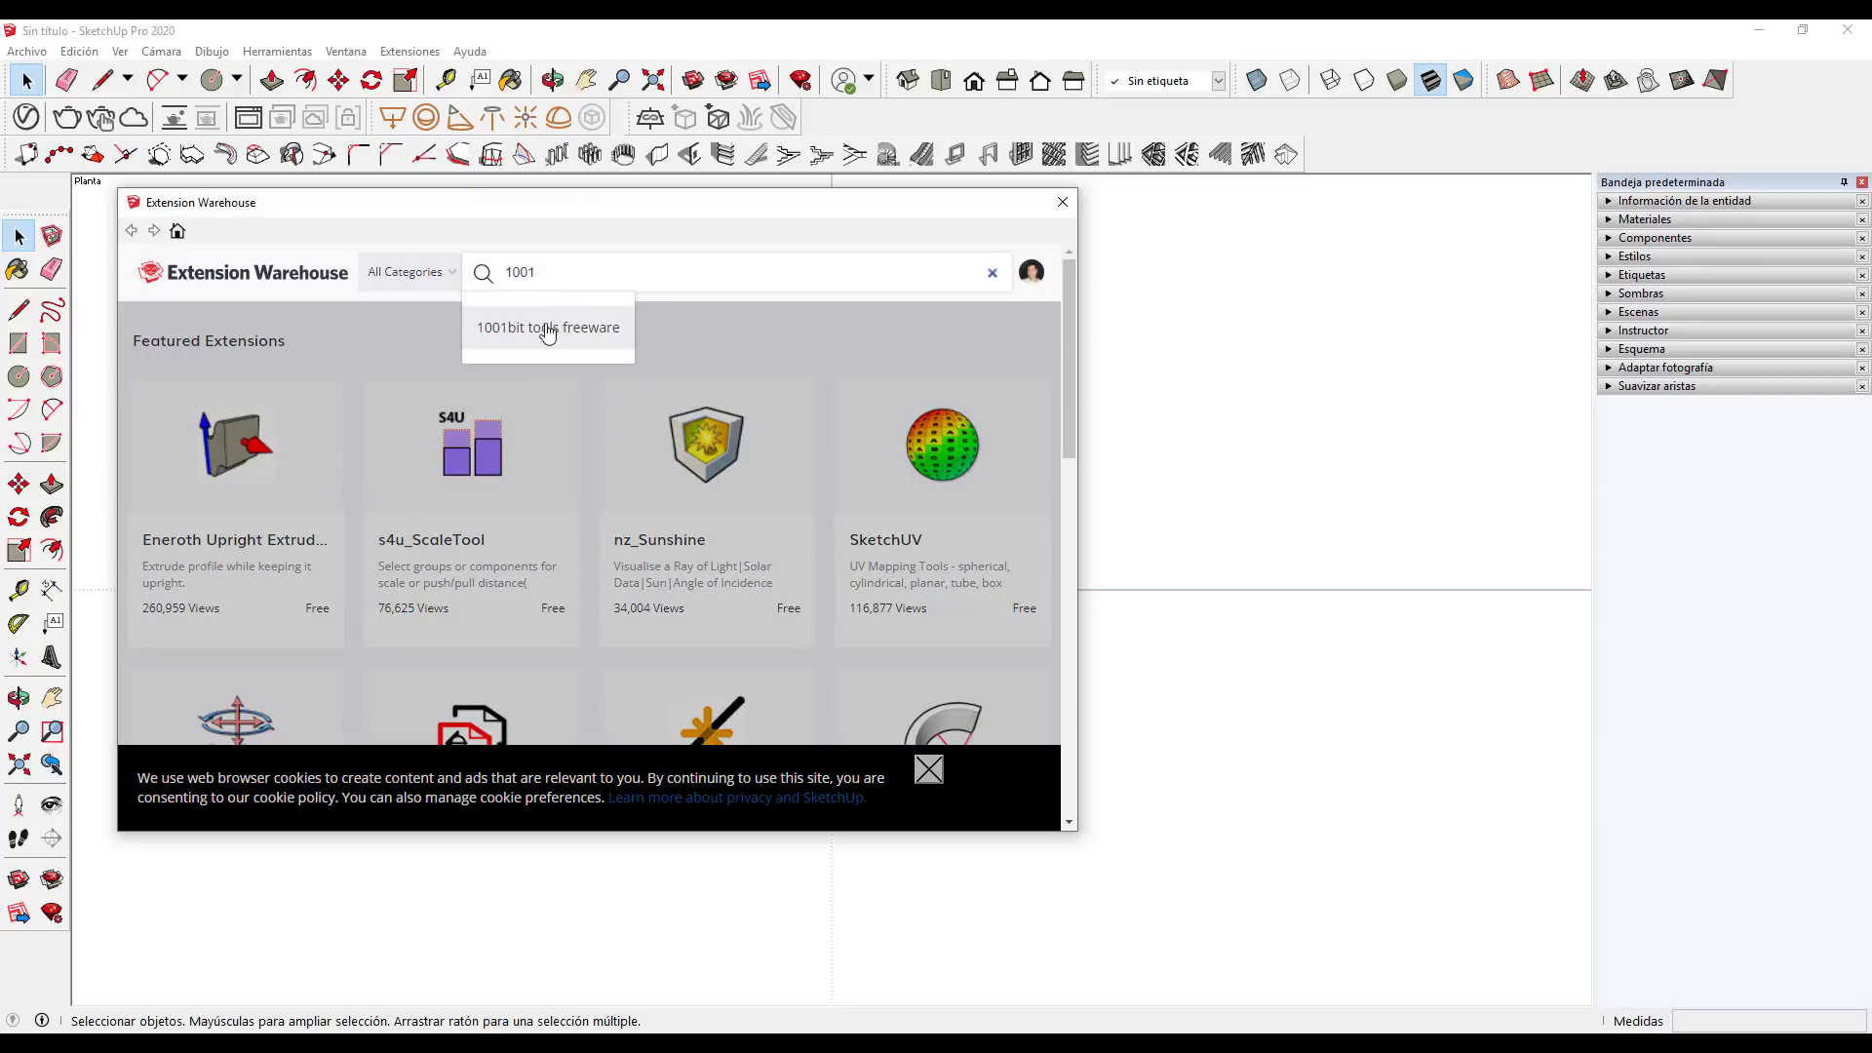
click(554, 332)
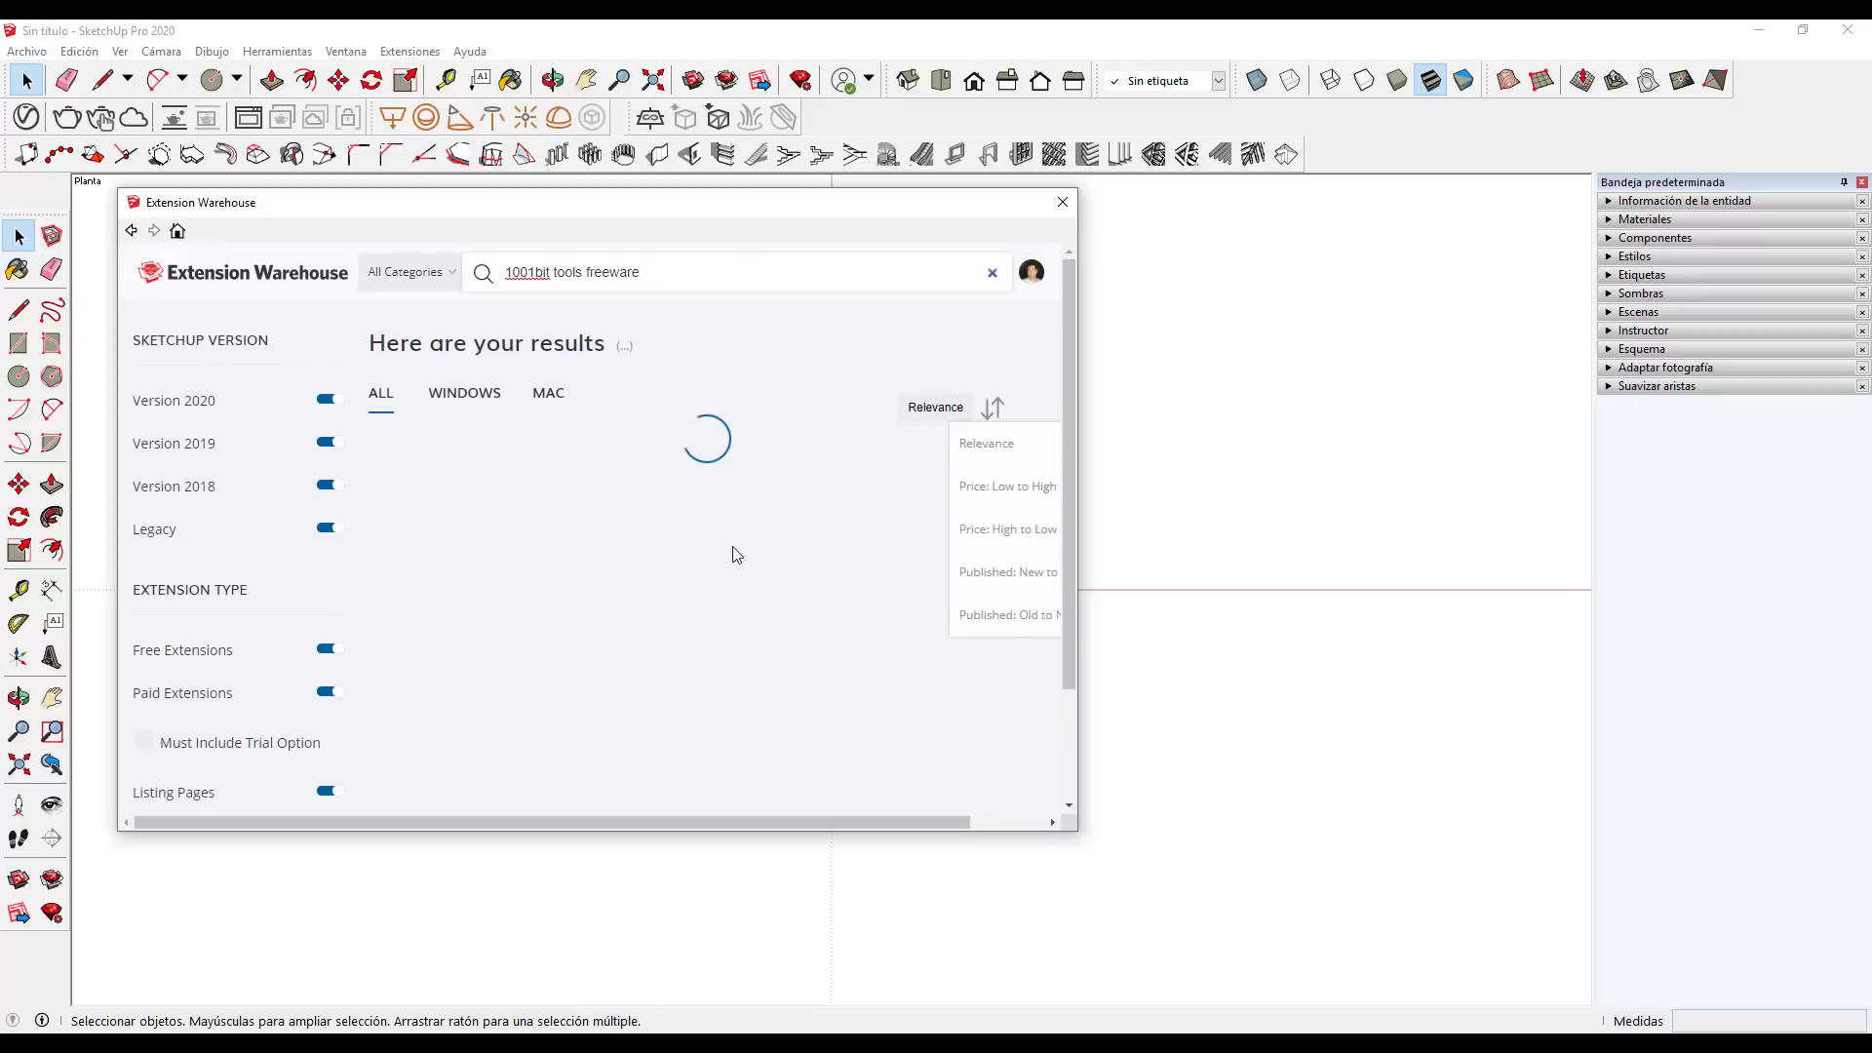
click(446, 591)
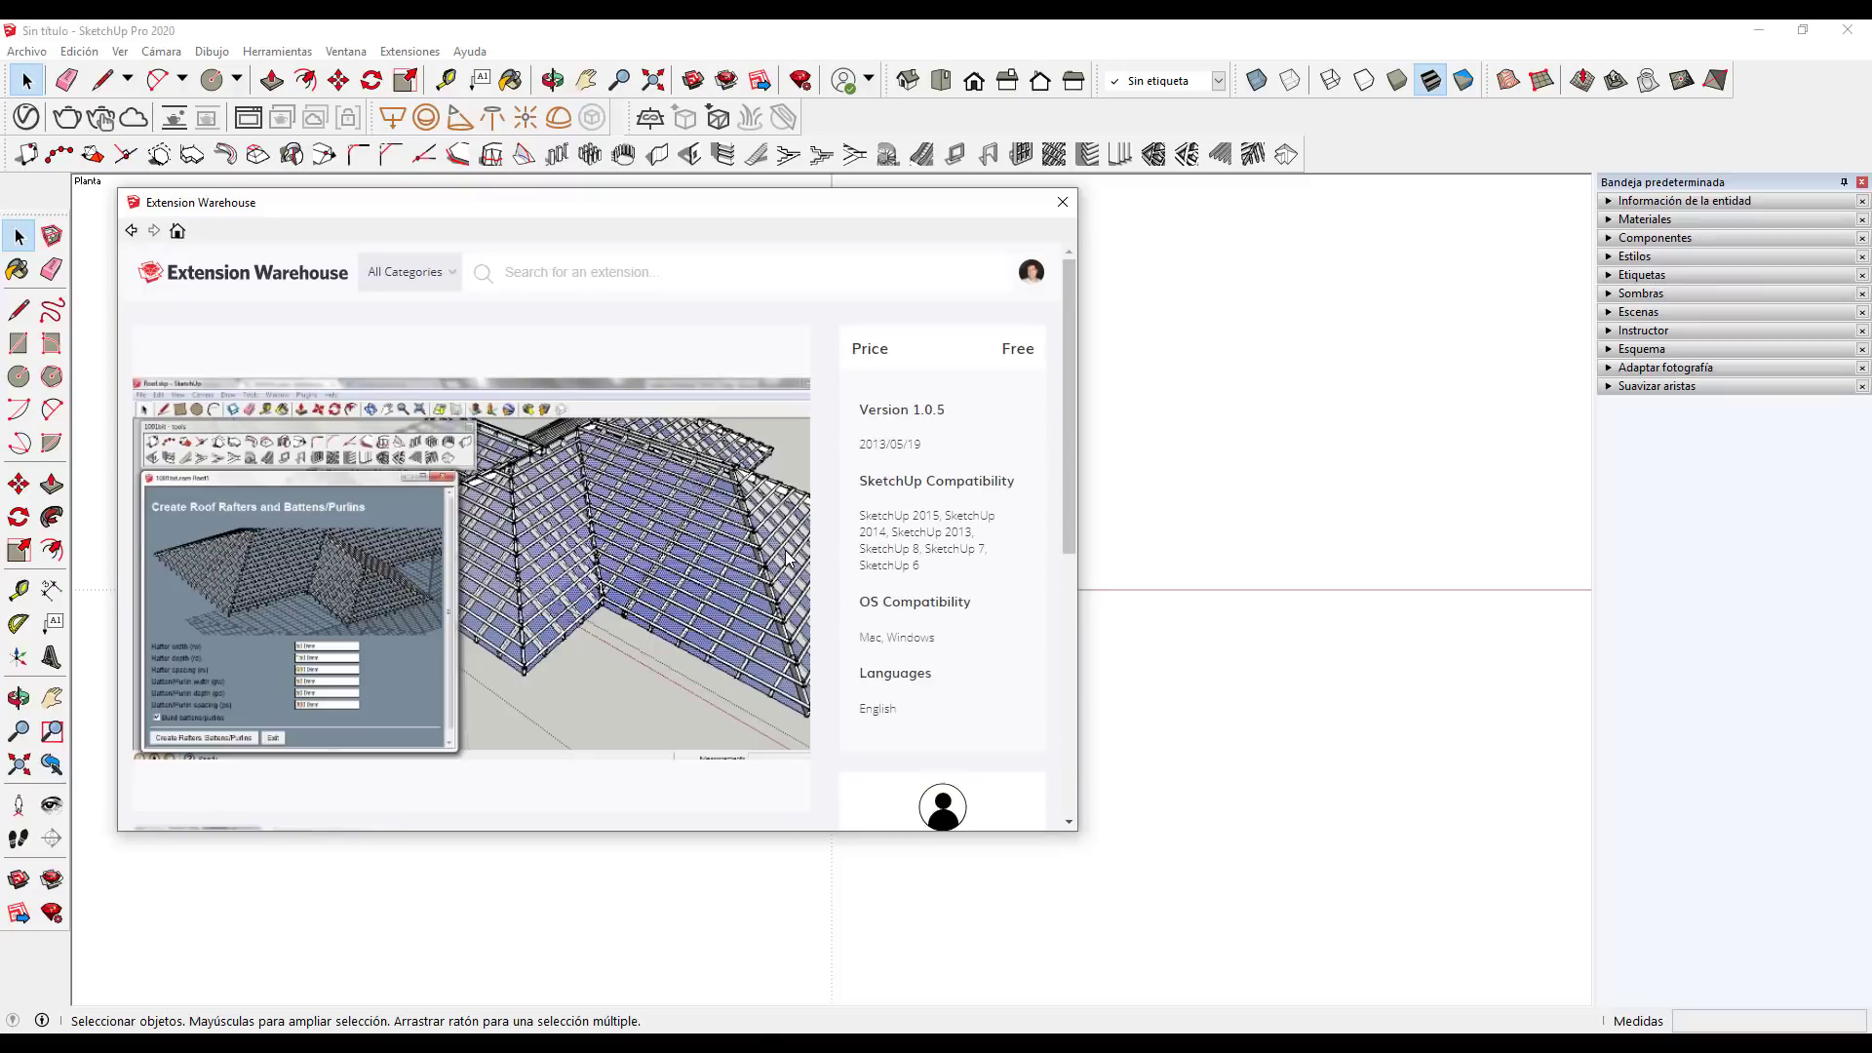
scroll(917, 499, down, 5)
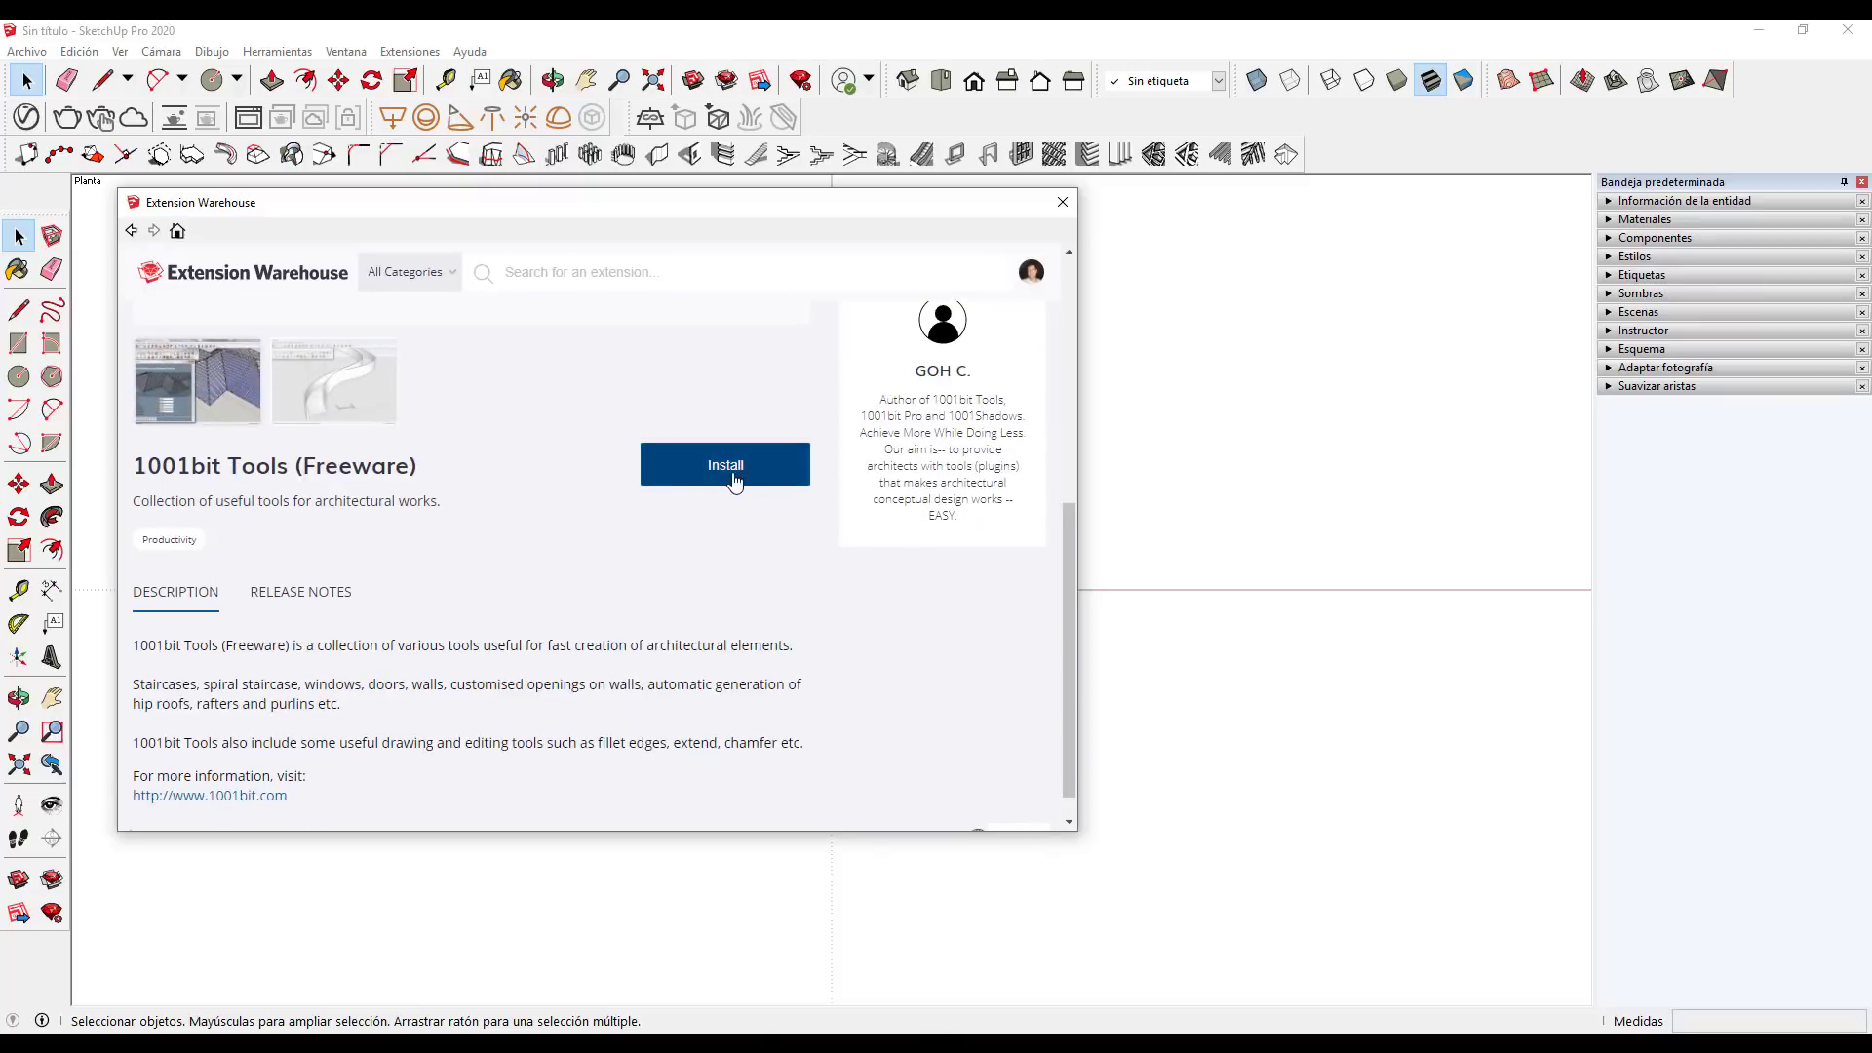
click(1062, 201)
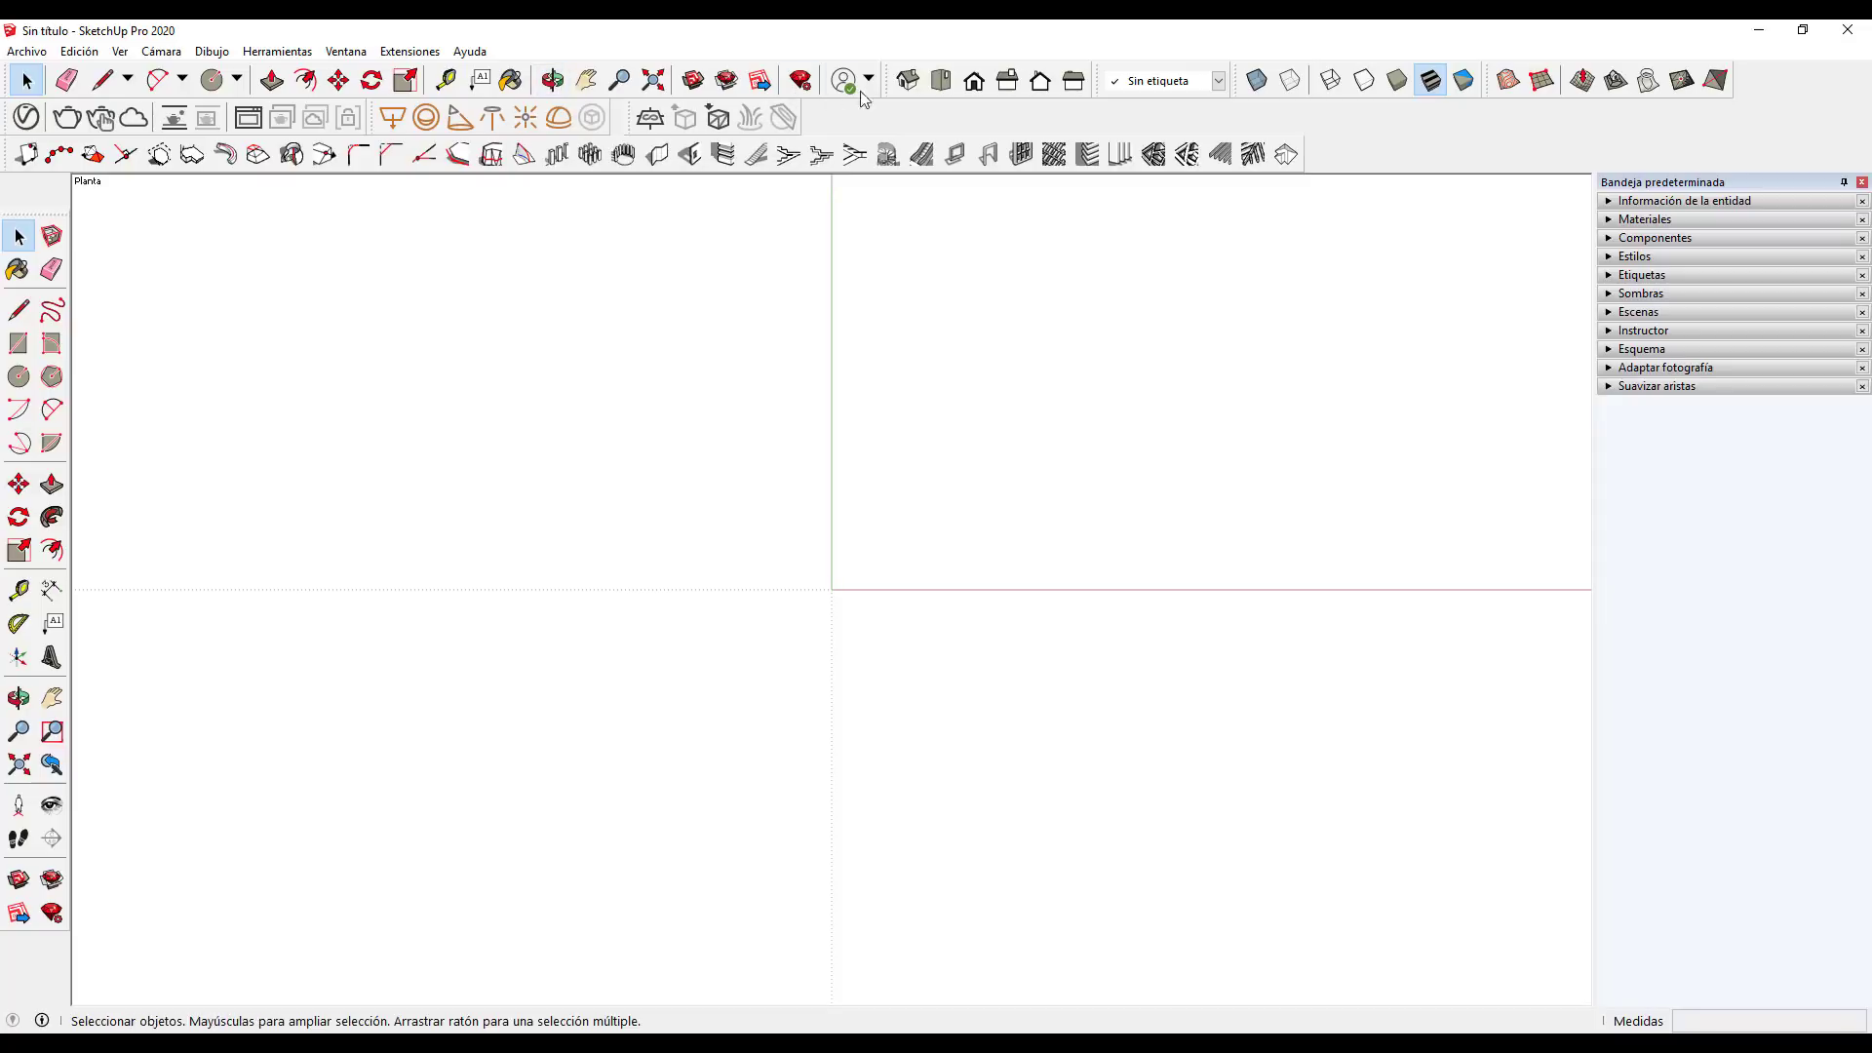
right_click(858, 120)
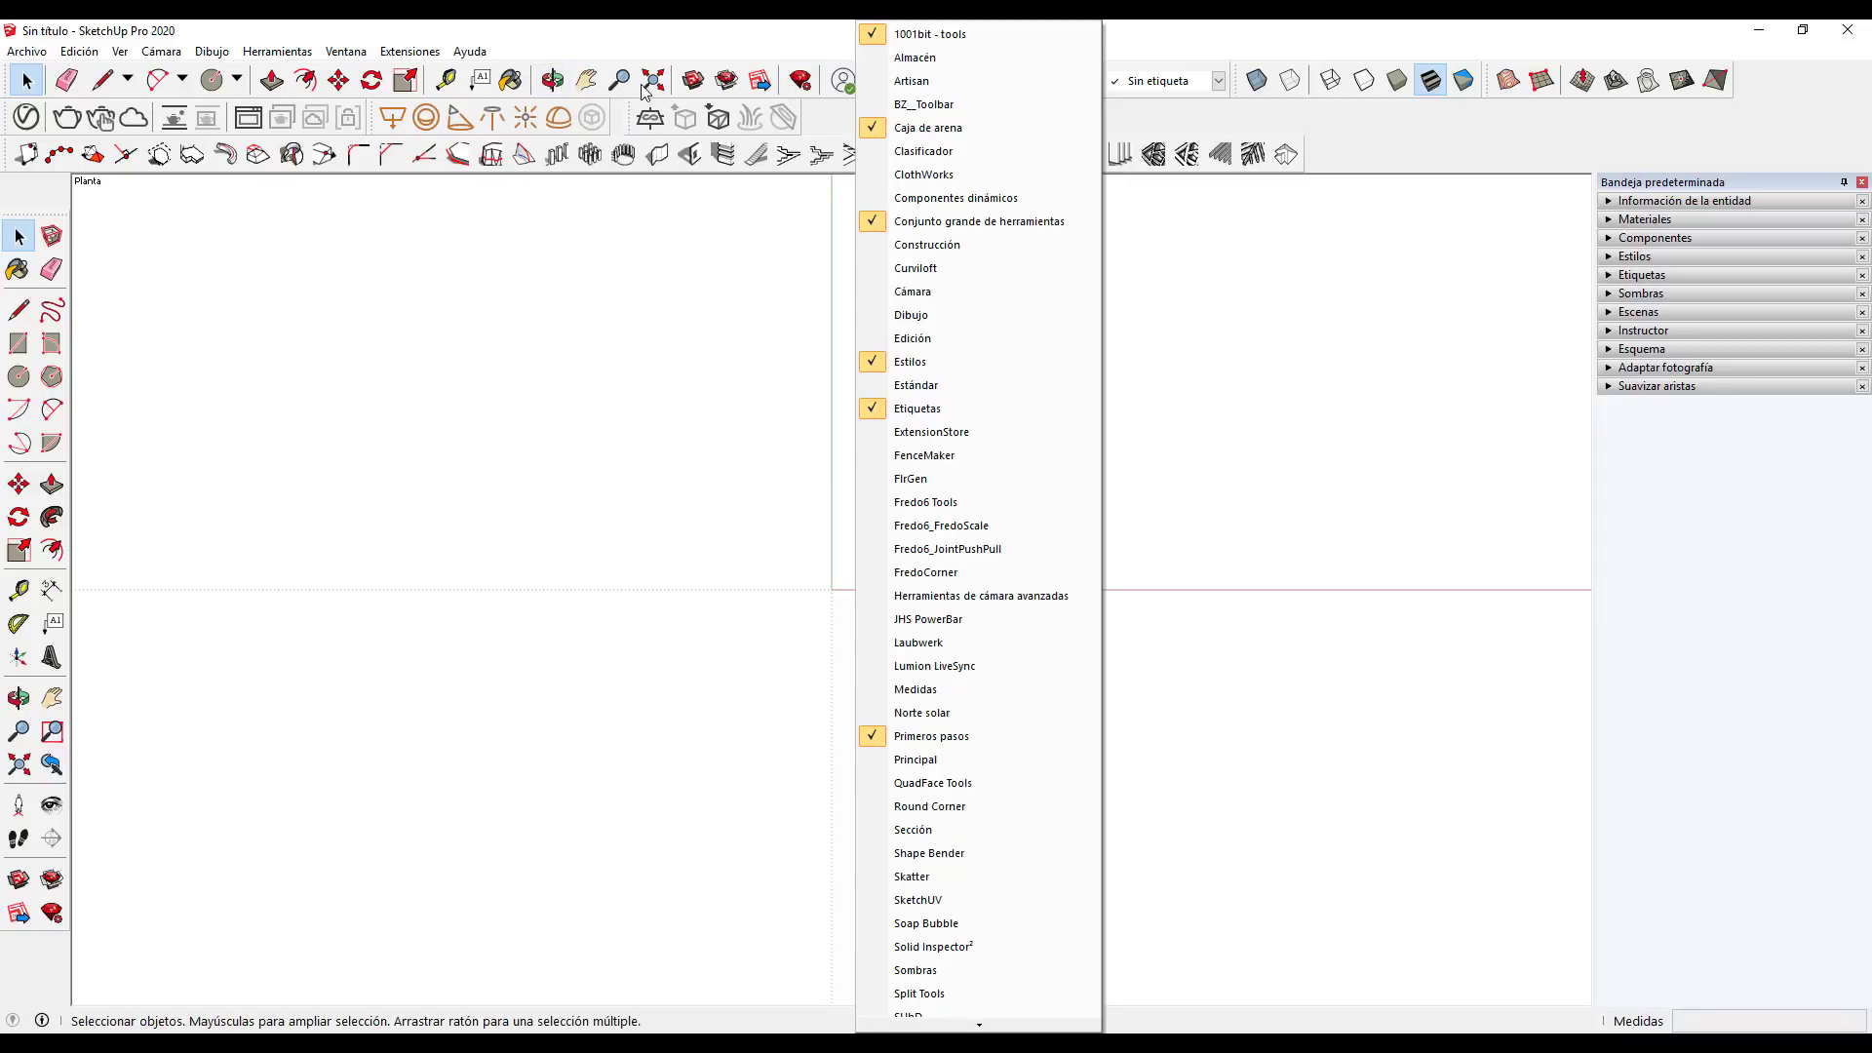
right_click(602, 90)
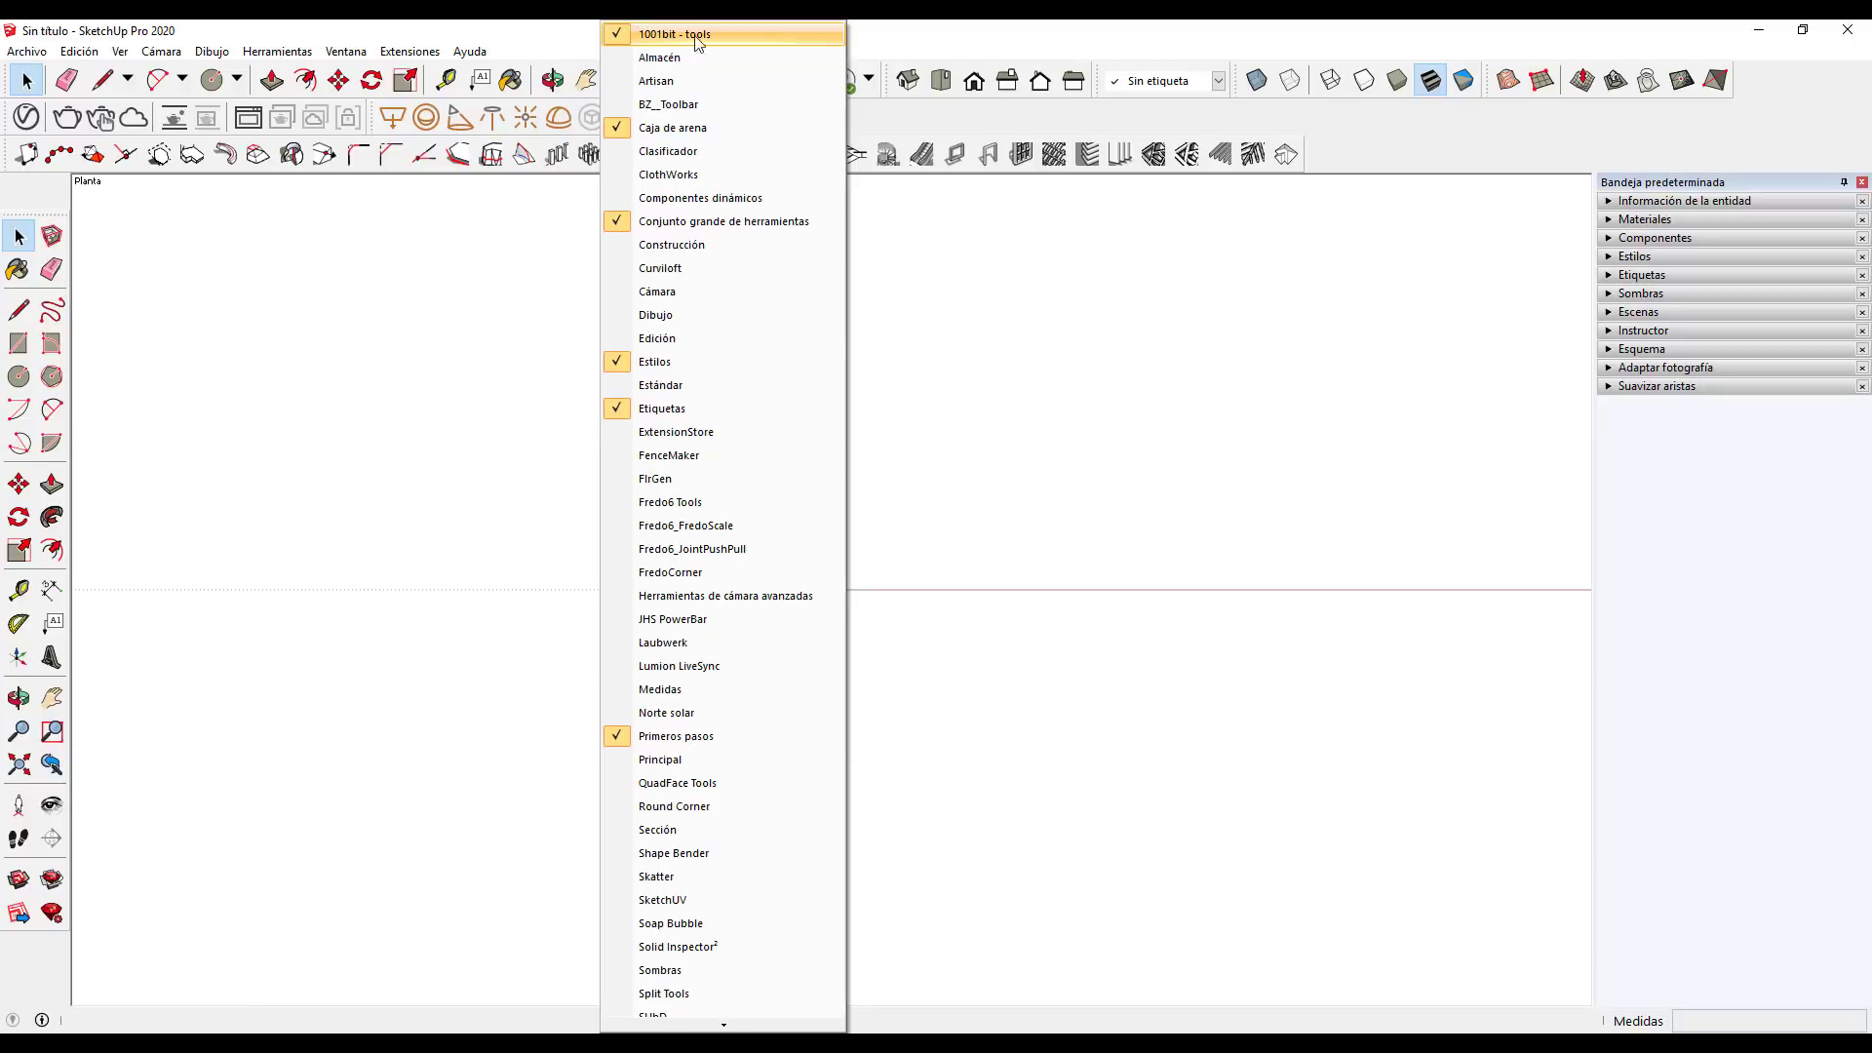
click(1120, 309)
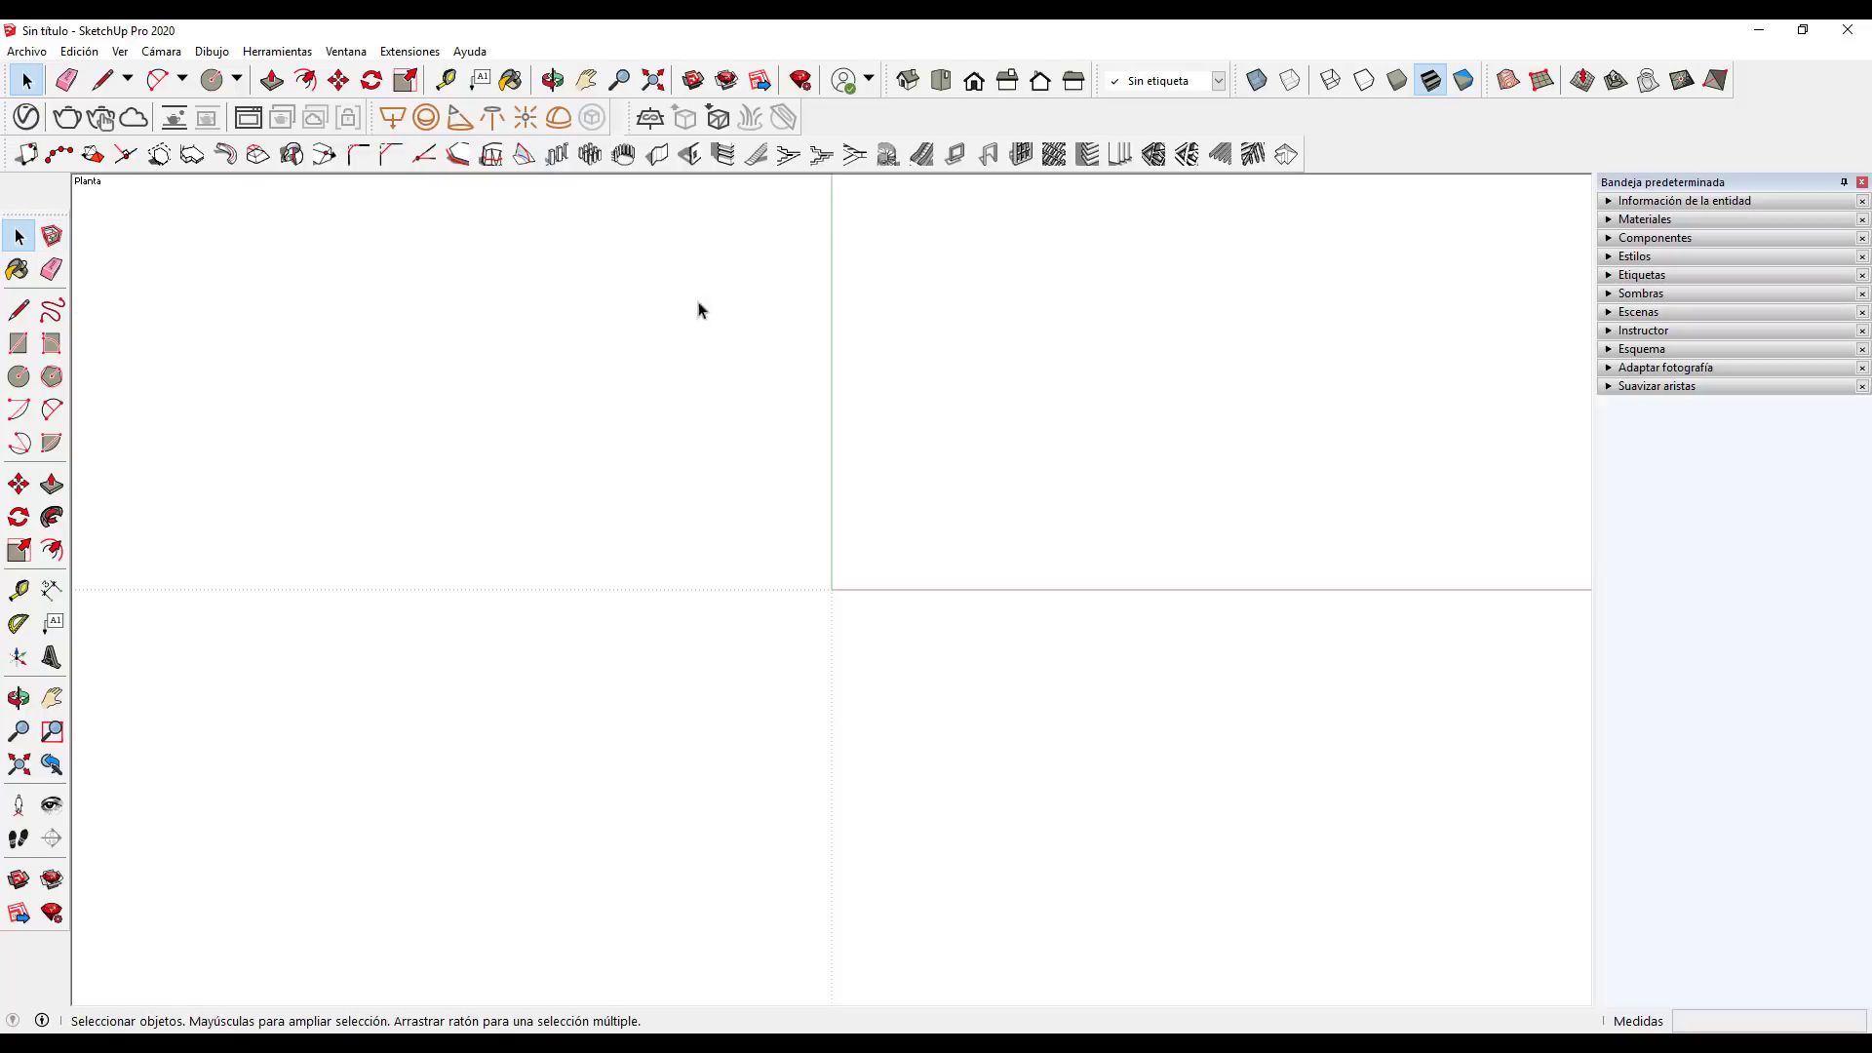
click(19, 343)
click(832, 589)
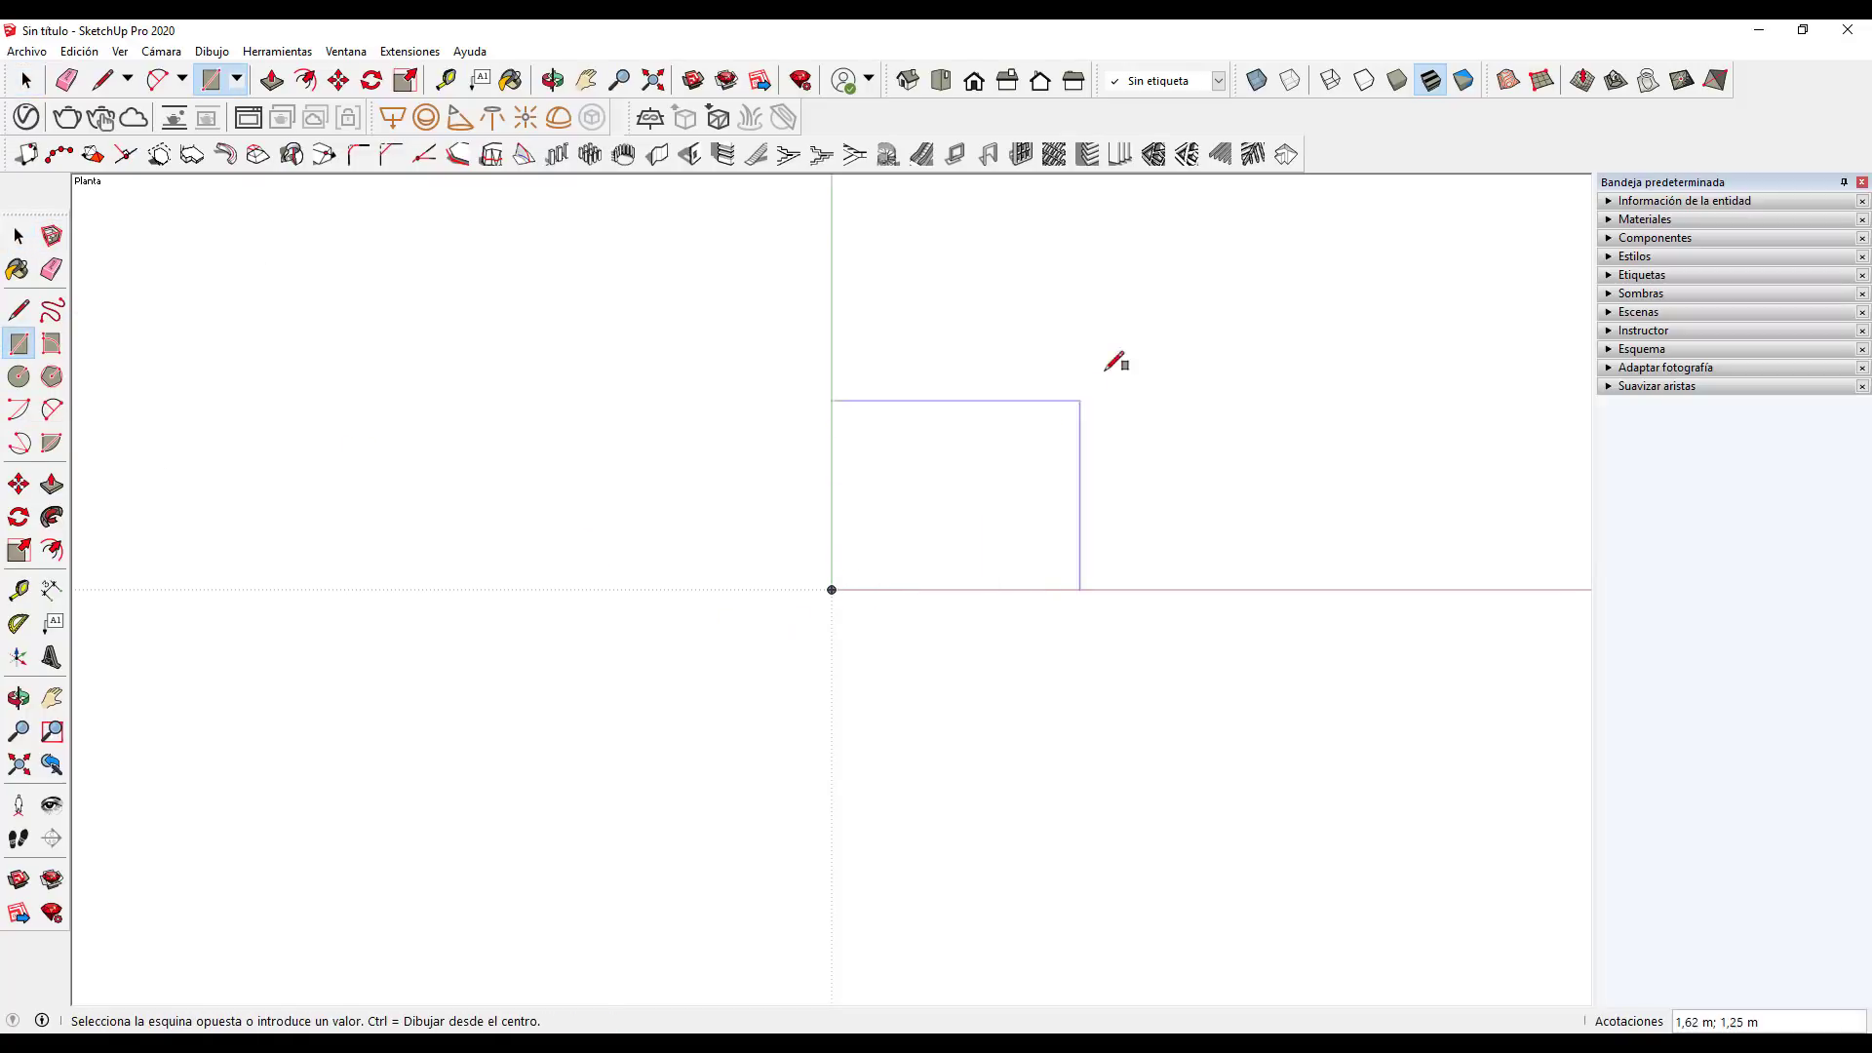
click(1134, 293)
key(o)
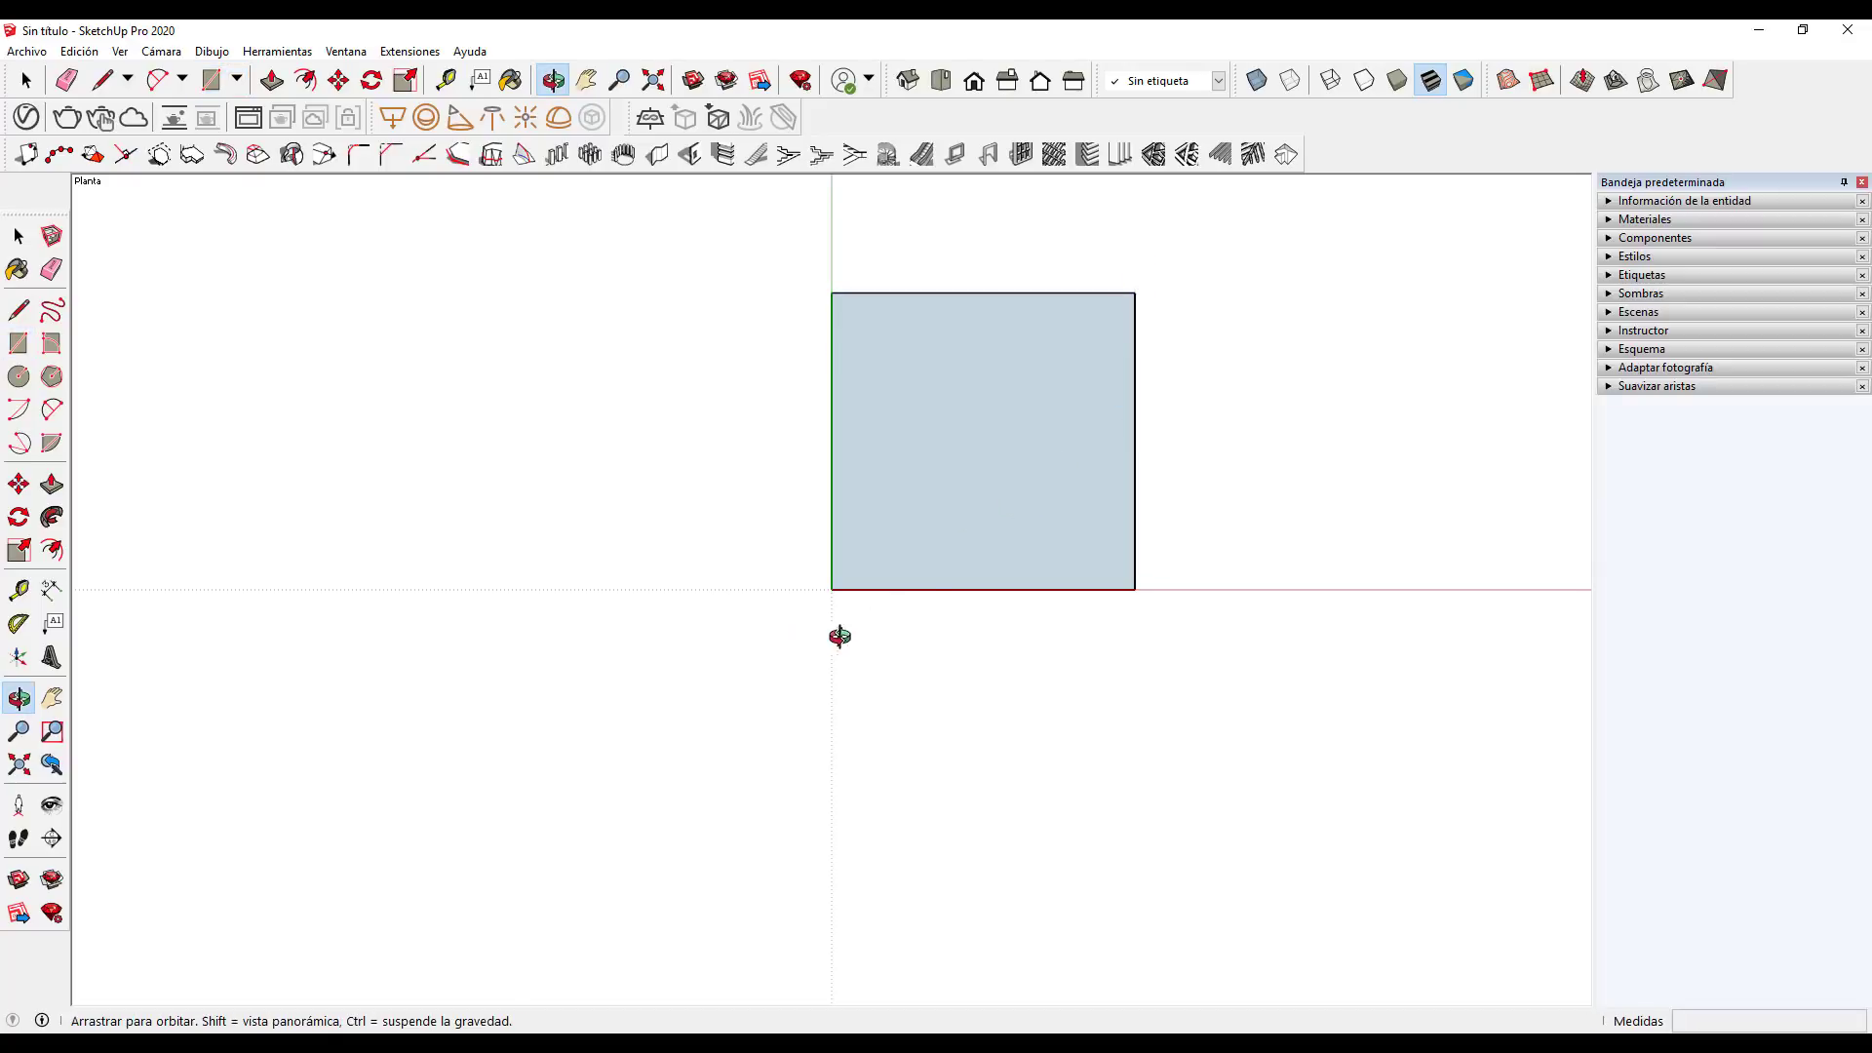
mouse_move(840, 634)
mouse_down()
mouse_move(1234, 259)
mouse_move(1015, 401)
mouse_up()
scroll(1016, 401, up, 2)
key(space)
click(916, 552)
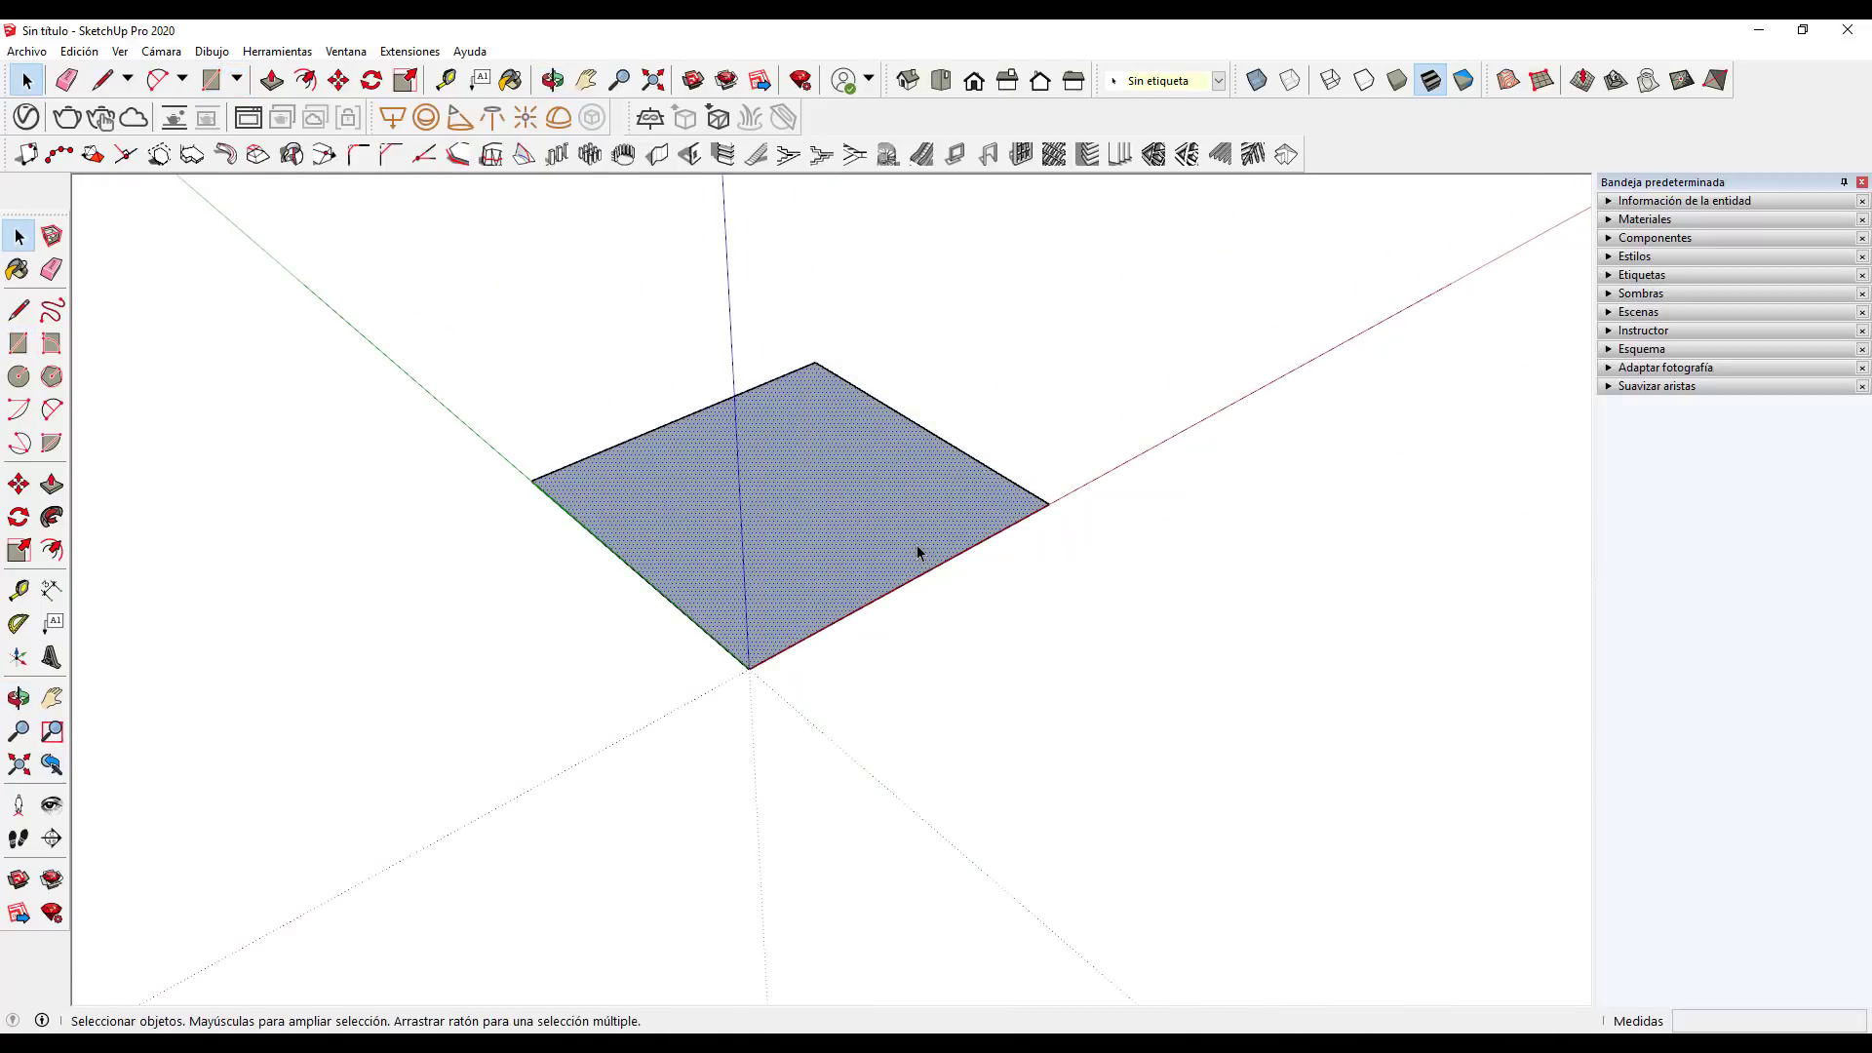
key(p)
click(906, 544)
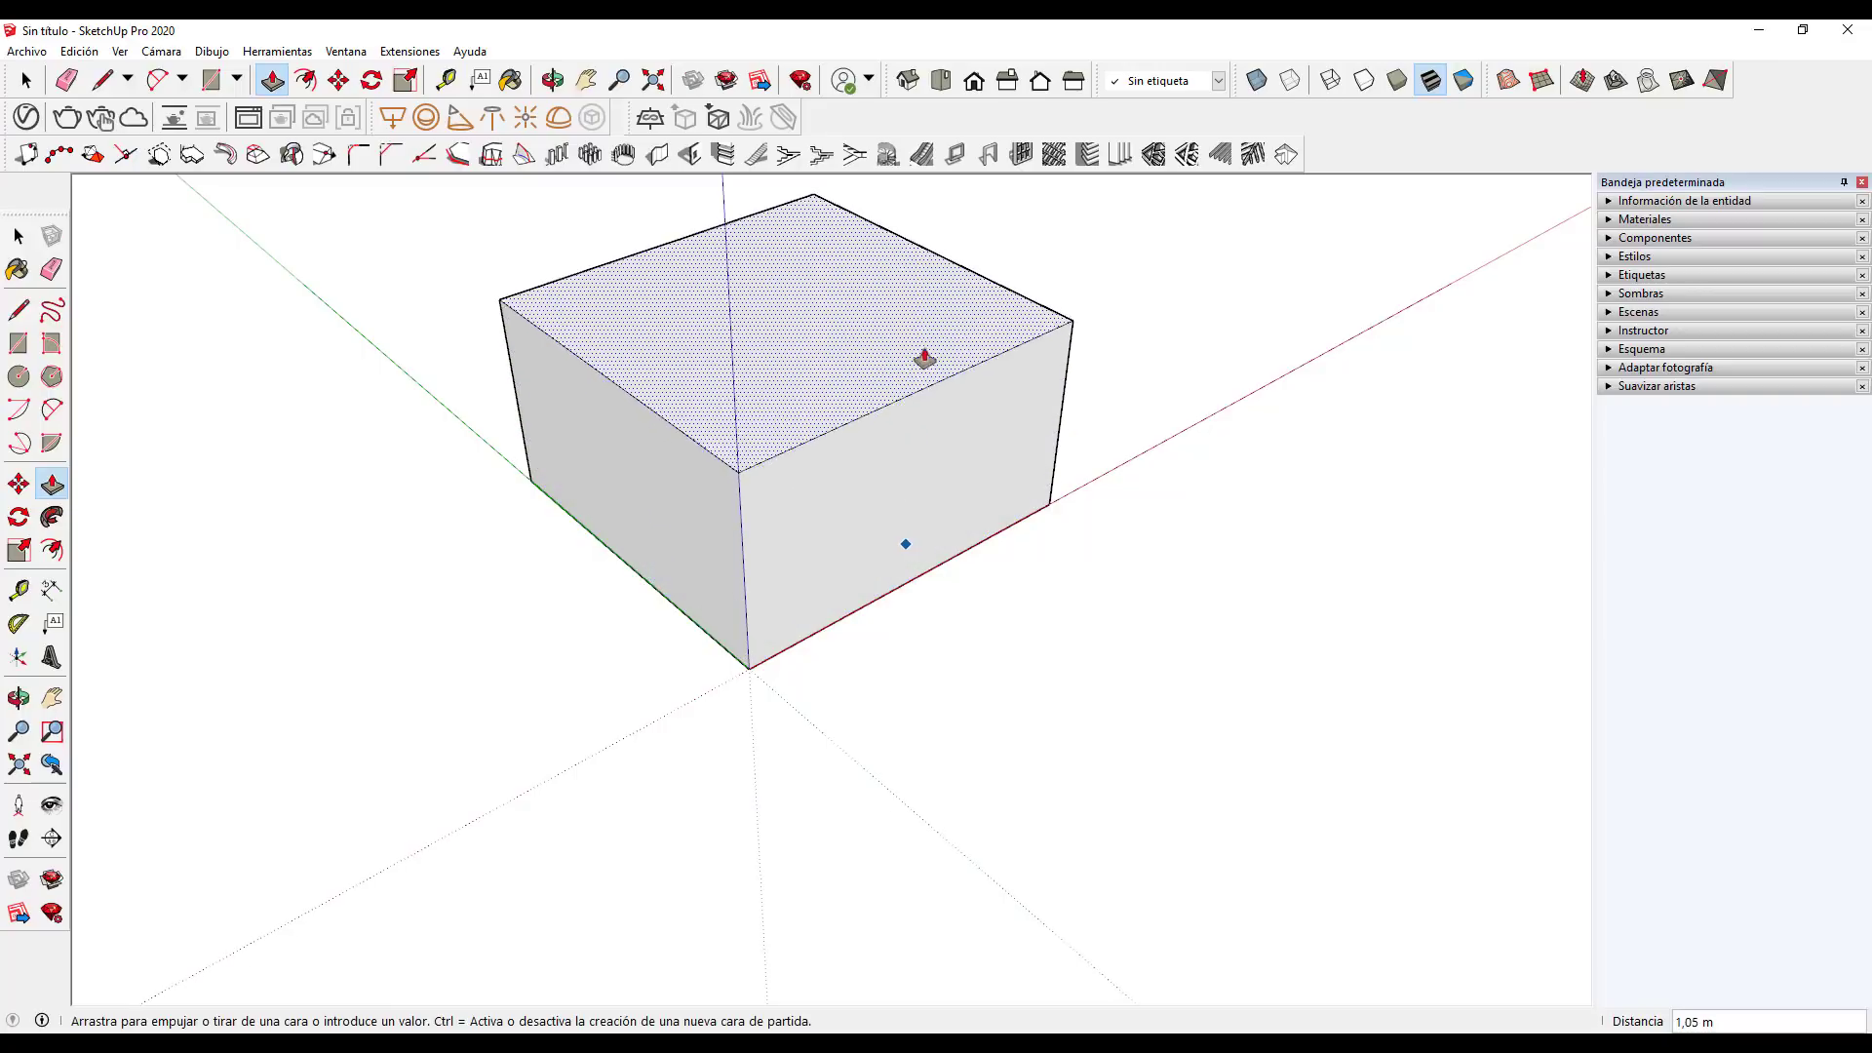
click(948, 289)
key(o)
mouse_move(884, 456)
mouse_down()
mouse_move(927, 635)
mouse_move(981, 677)
mouse_move(1031, 485)
mouse_move(991, 513)
mouse_up()
key(space)
scroll(980, 514, up, 2)
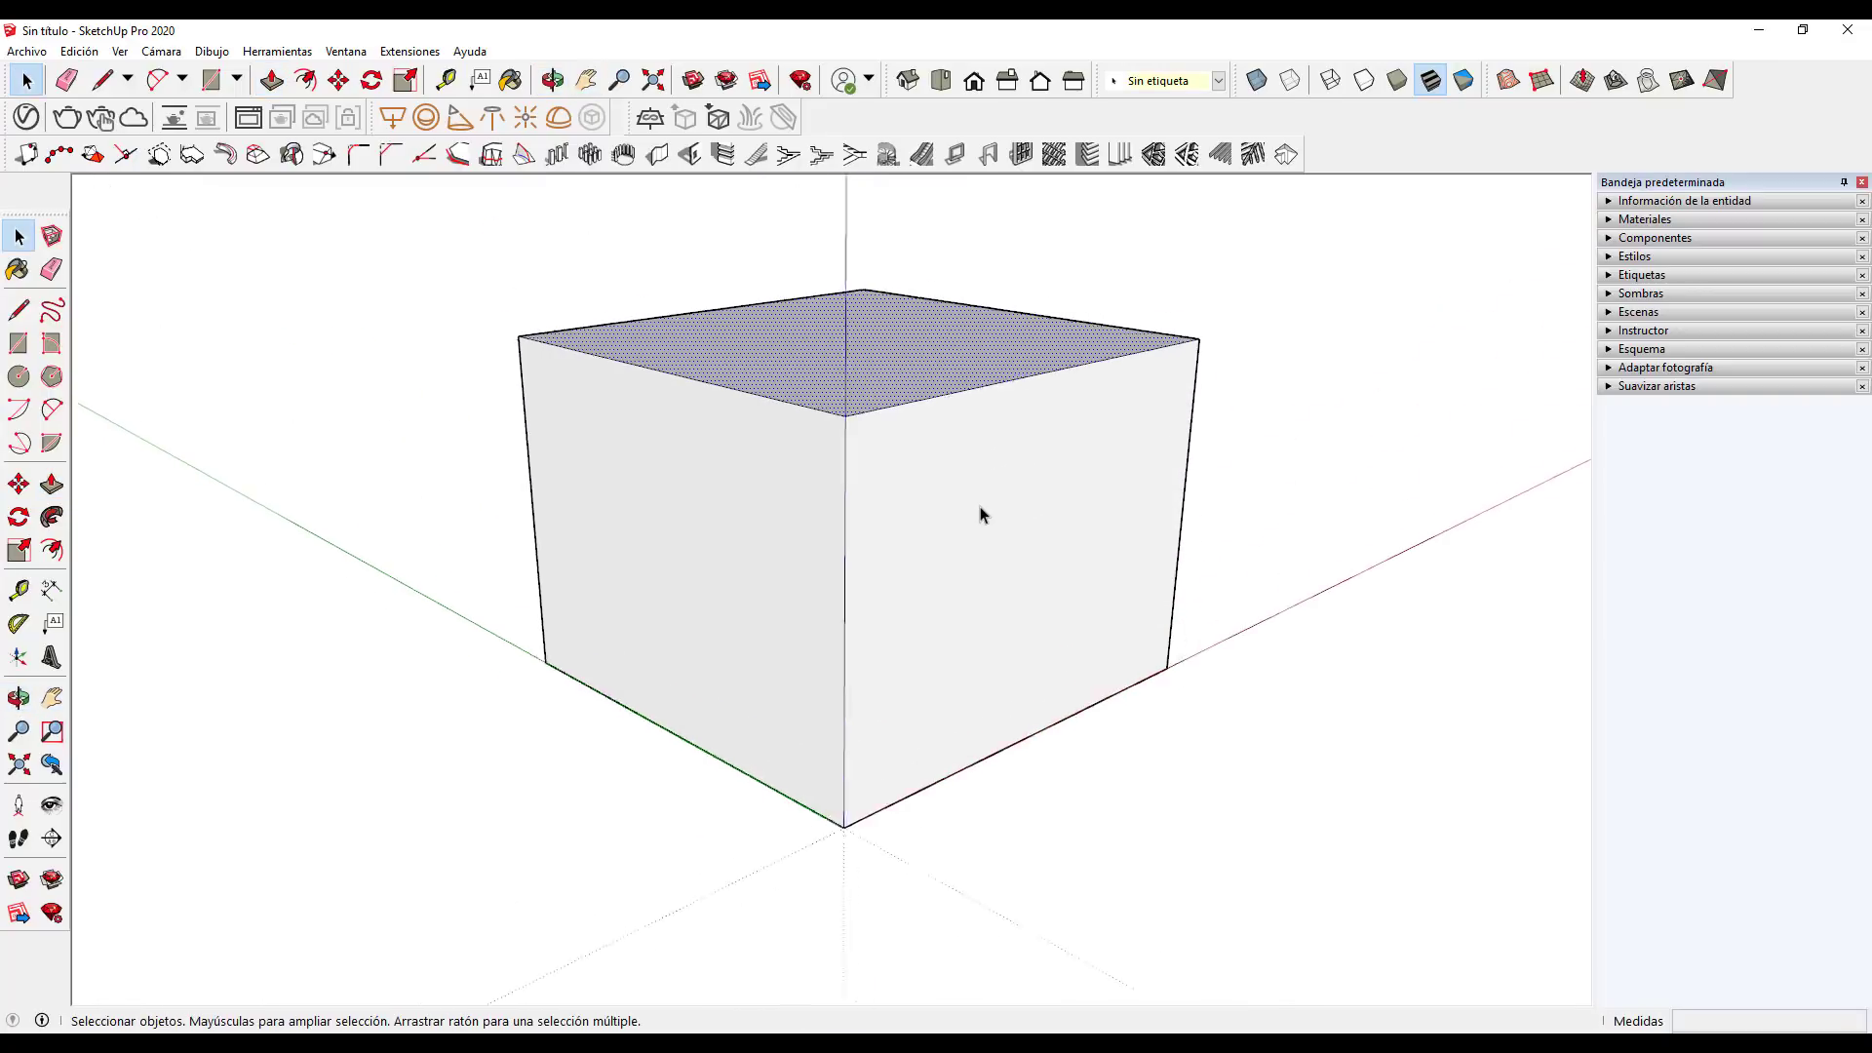
scroll(978, 513, up, 3)
scroll(863, 588, down, 3)
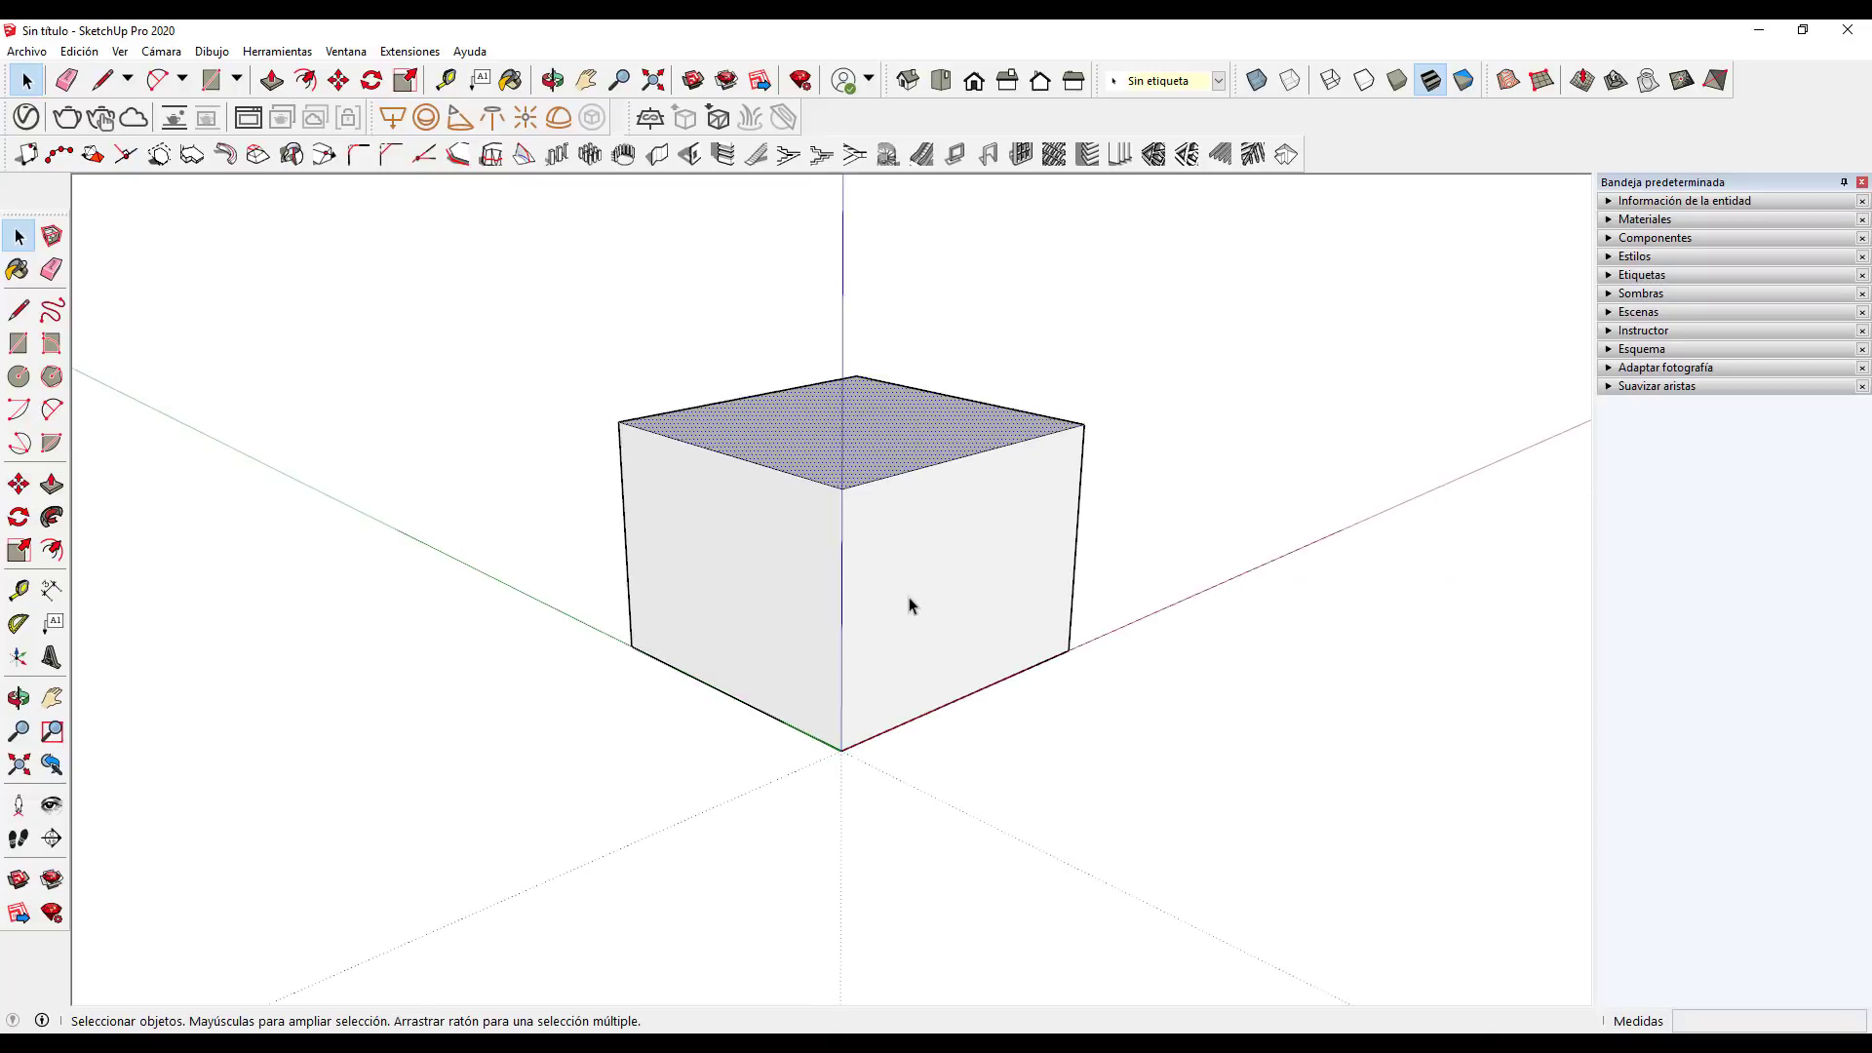
scroll(910, 602, down, 2)
drag(572, 351, 1166, 788)
Delete the box and draw a thin closed strip face along the red axis
key(Delete)
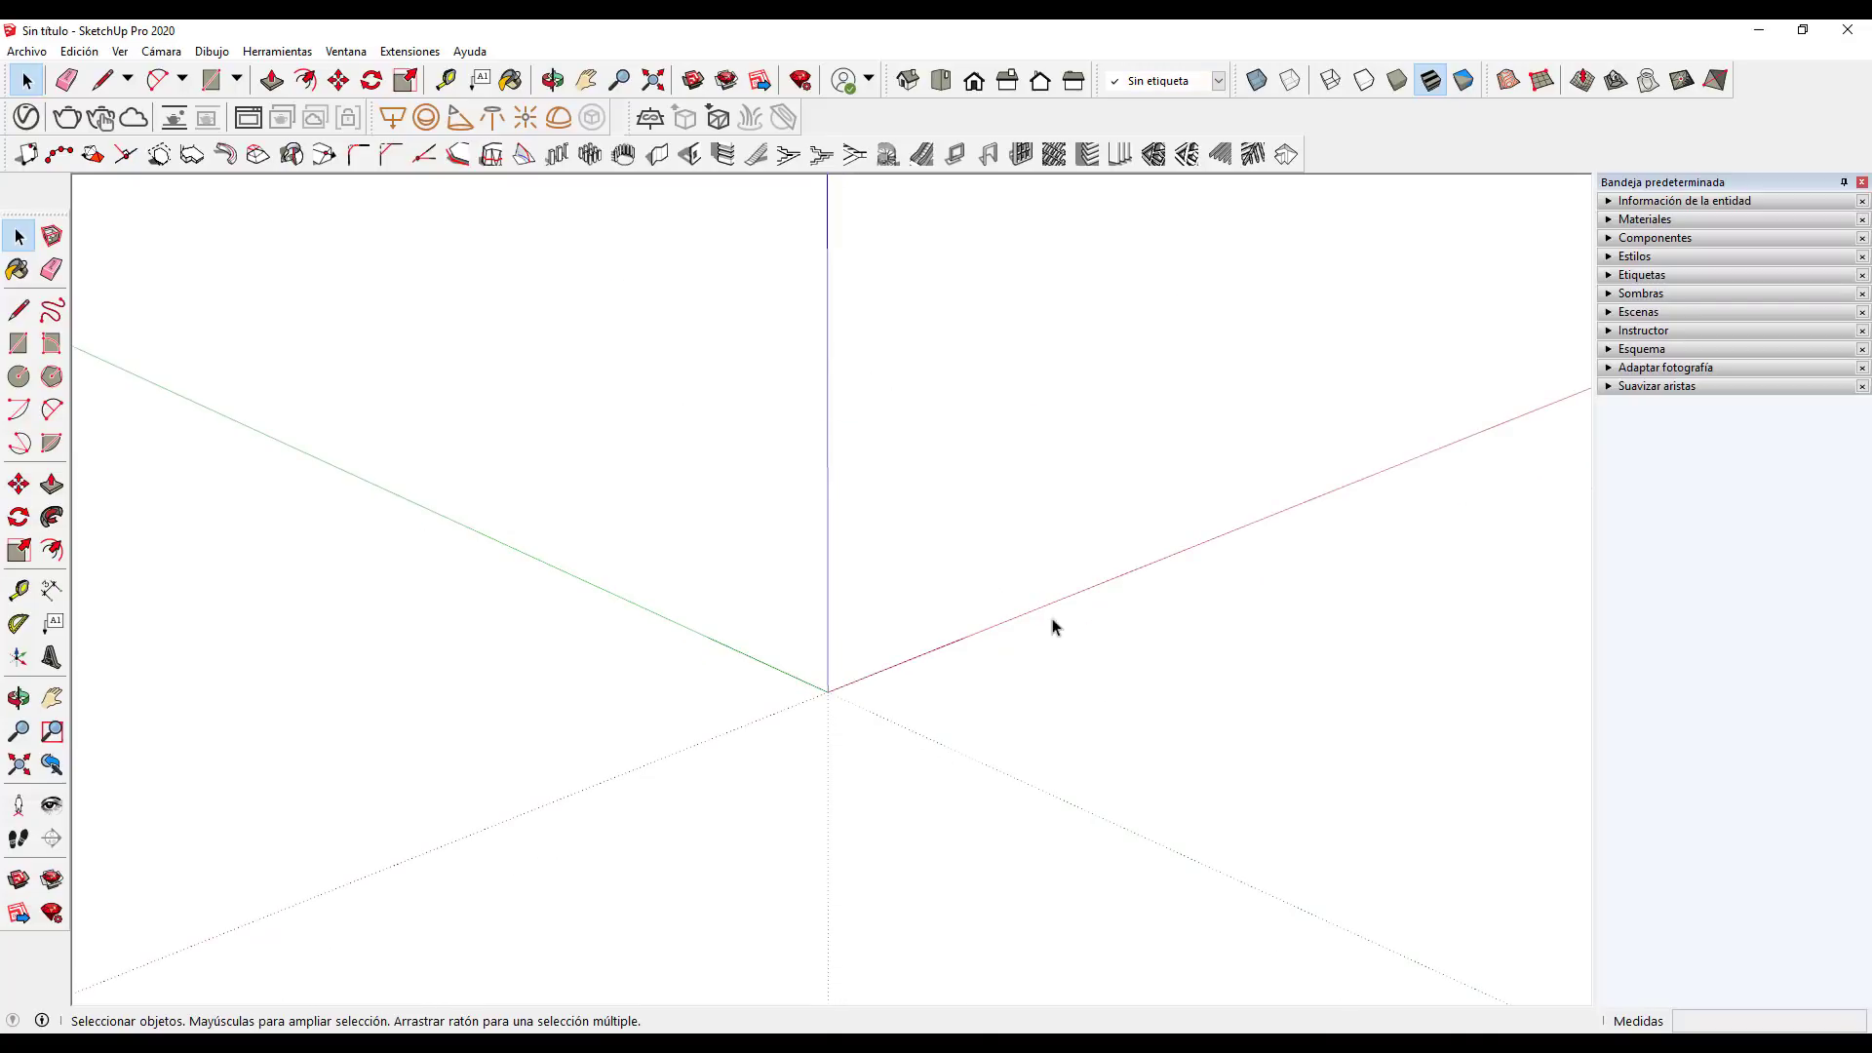
key(l)
click(875, 653)
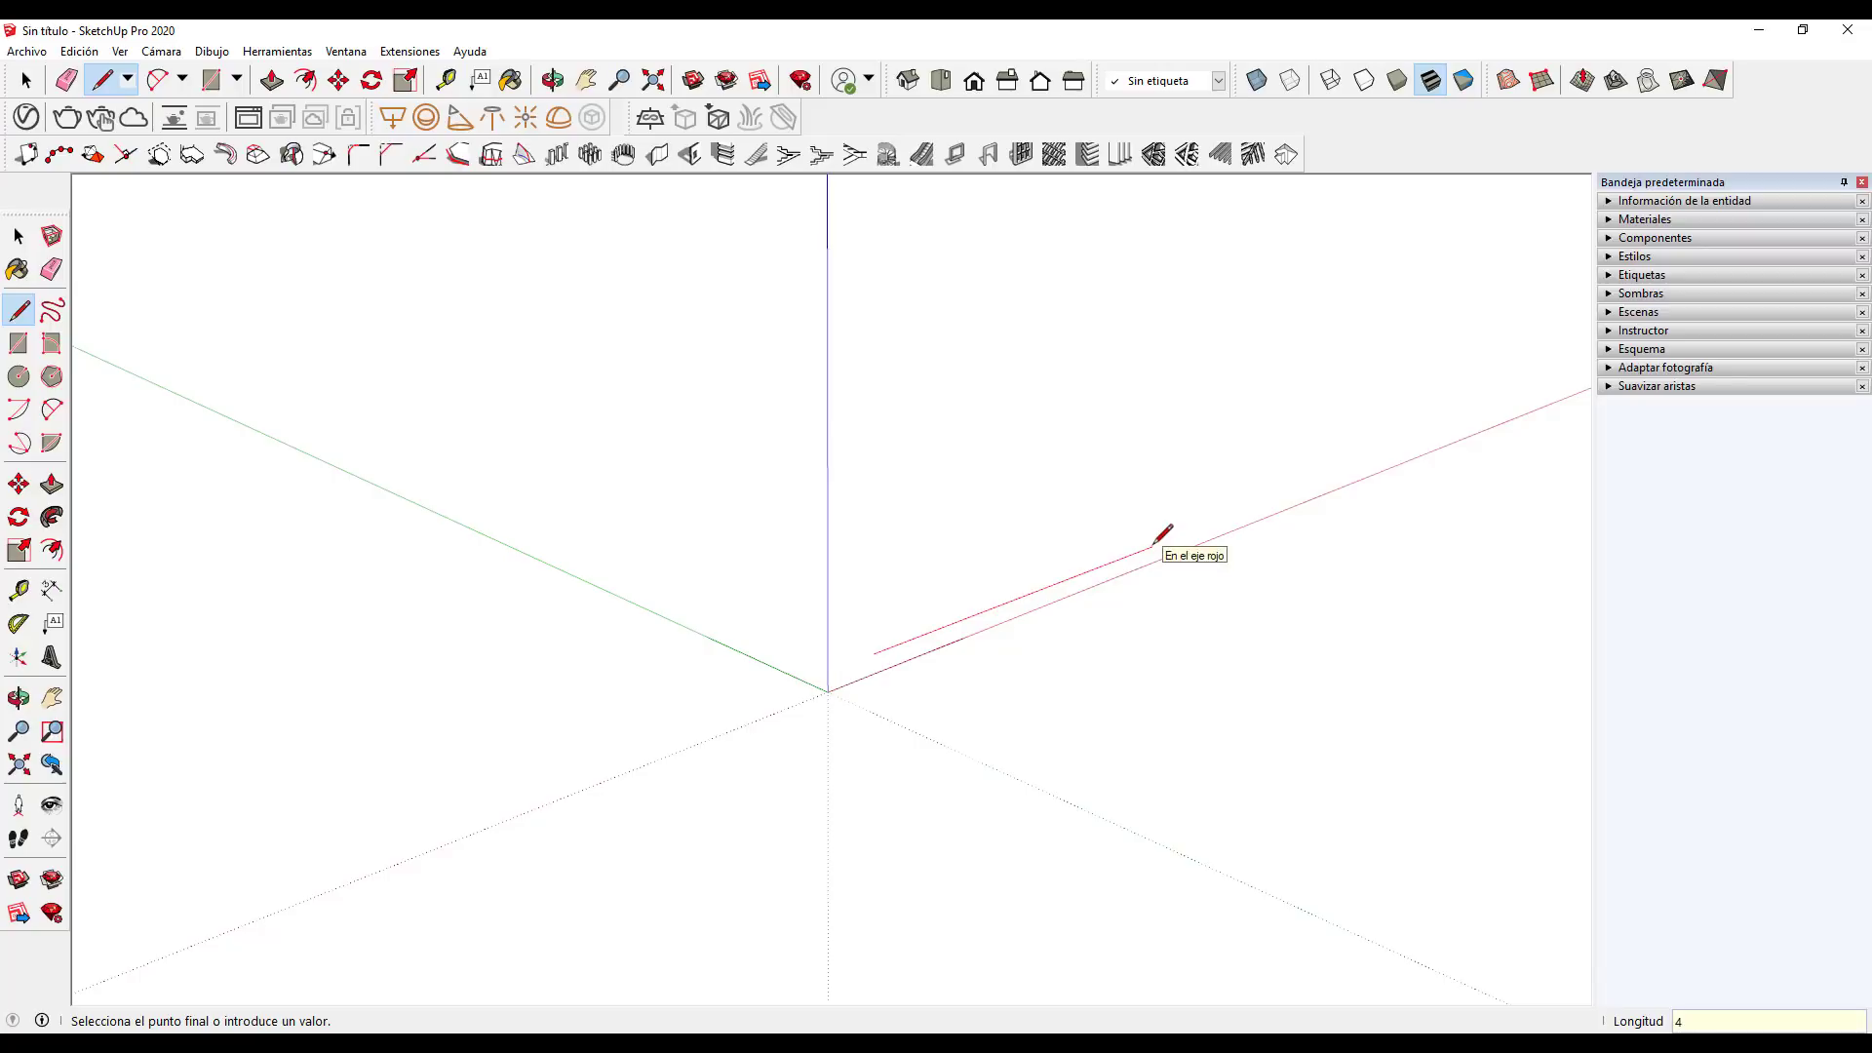
click(1154, 546)
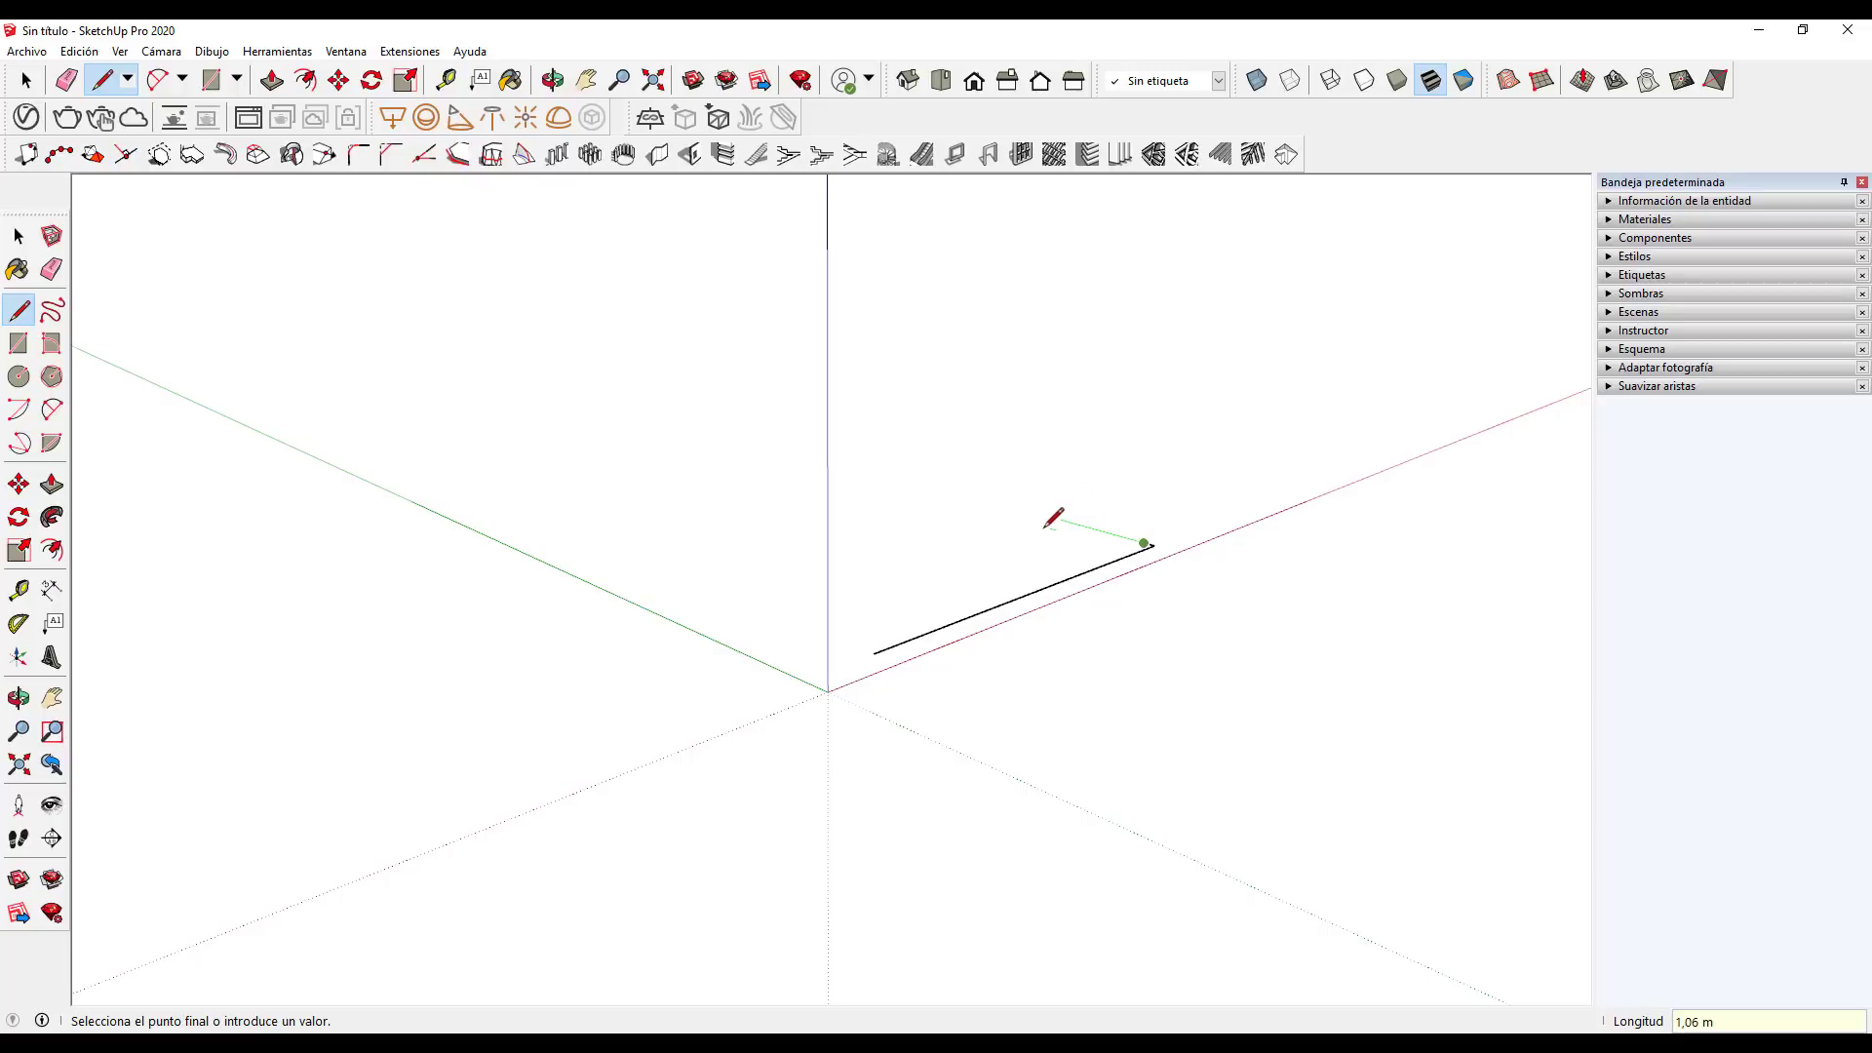
click(872, 644)
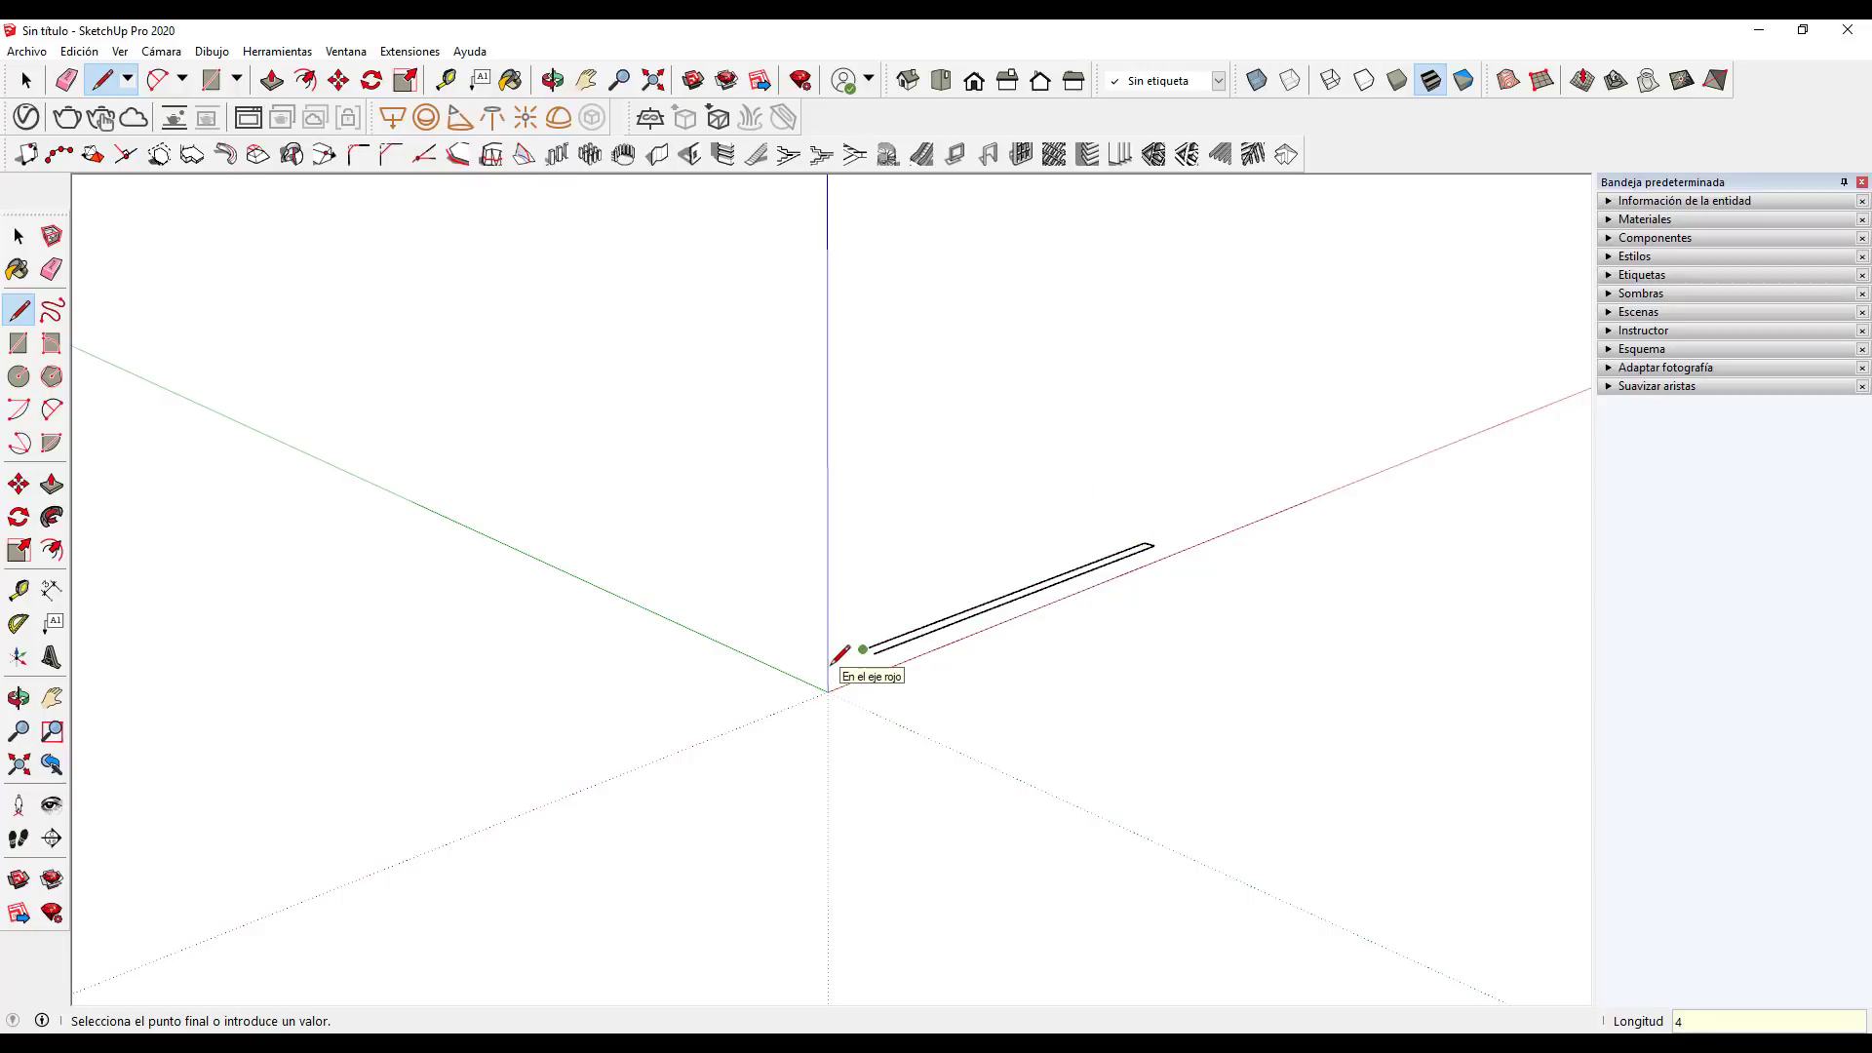
click(864, 649)
key(space)
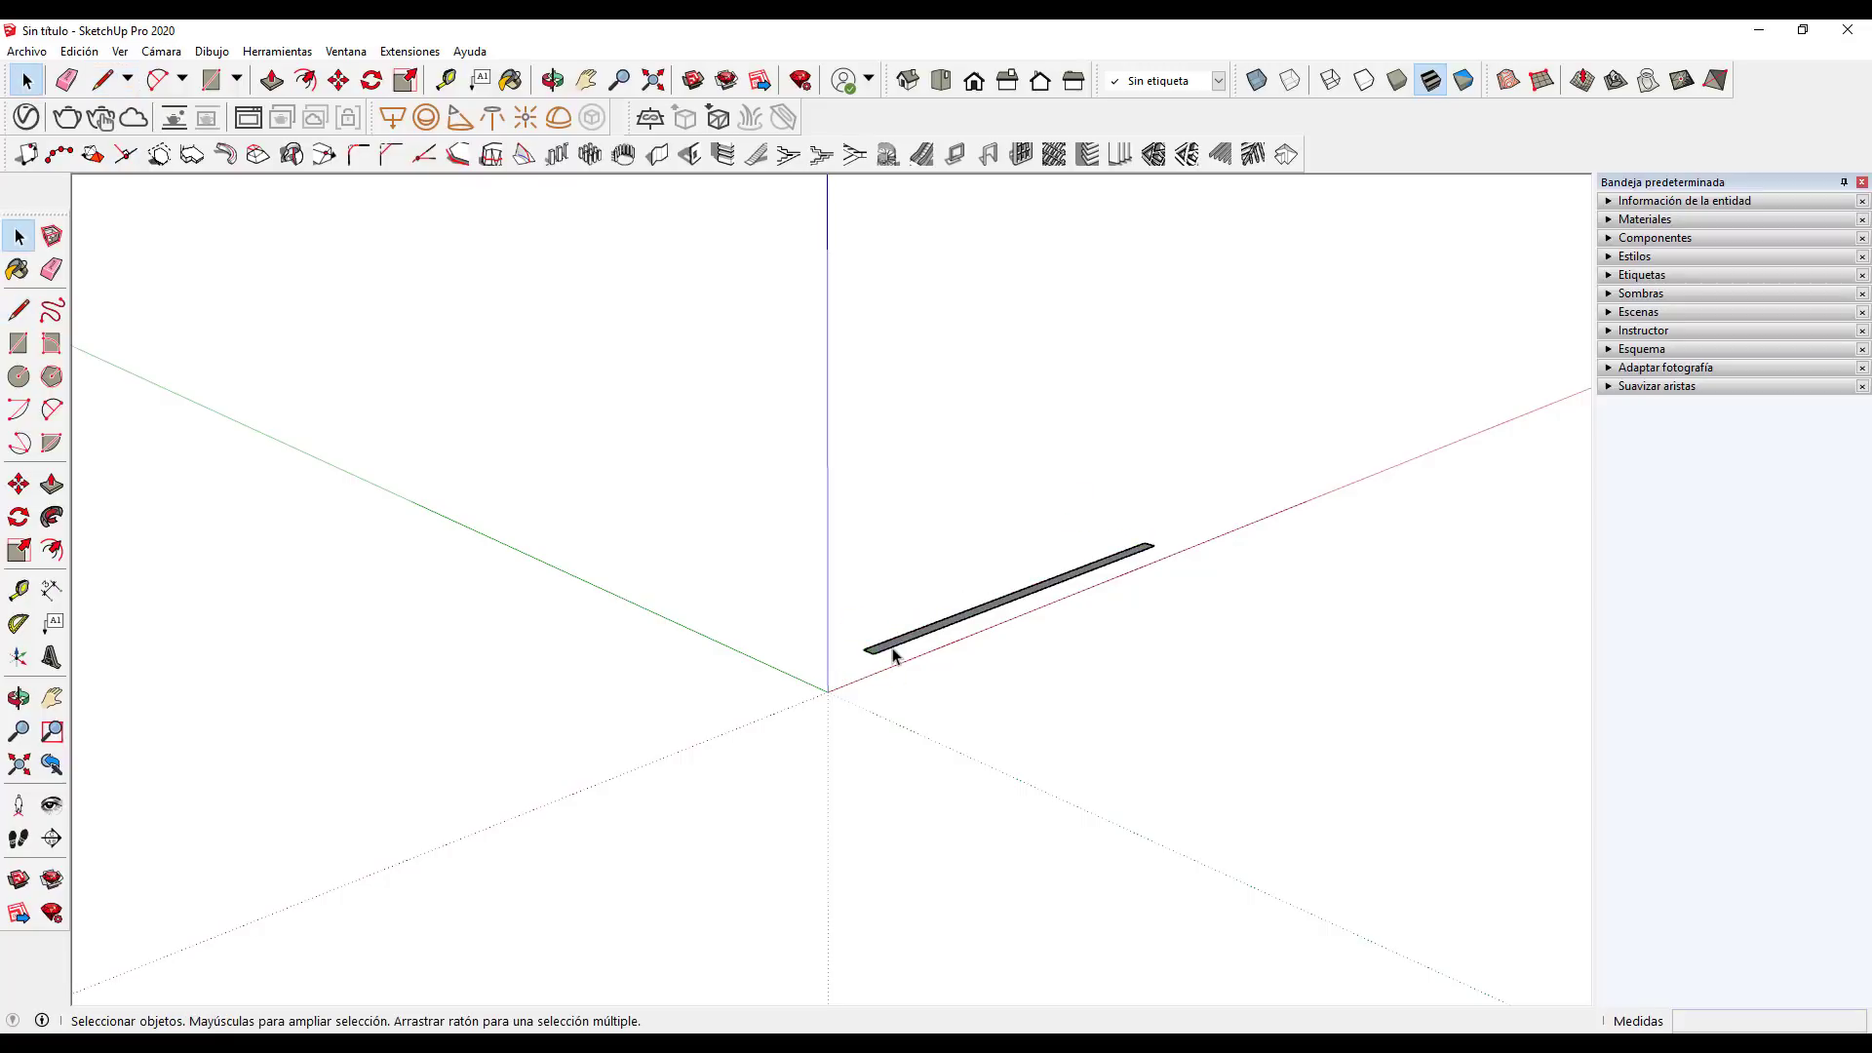
Push/Pull the strip up 2,5 m into a wall and orbit to view it
key(p)
click(886, 655)
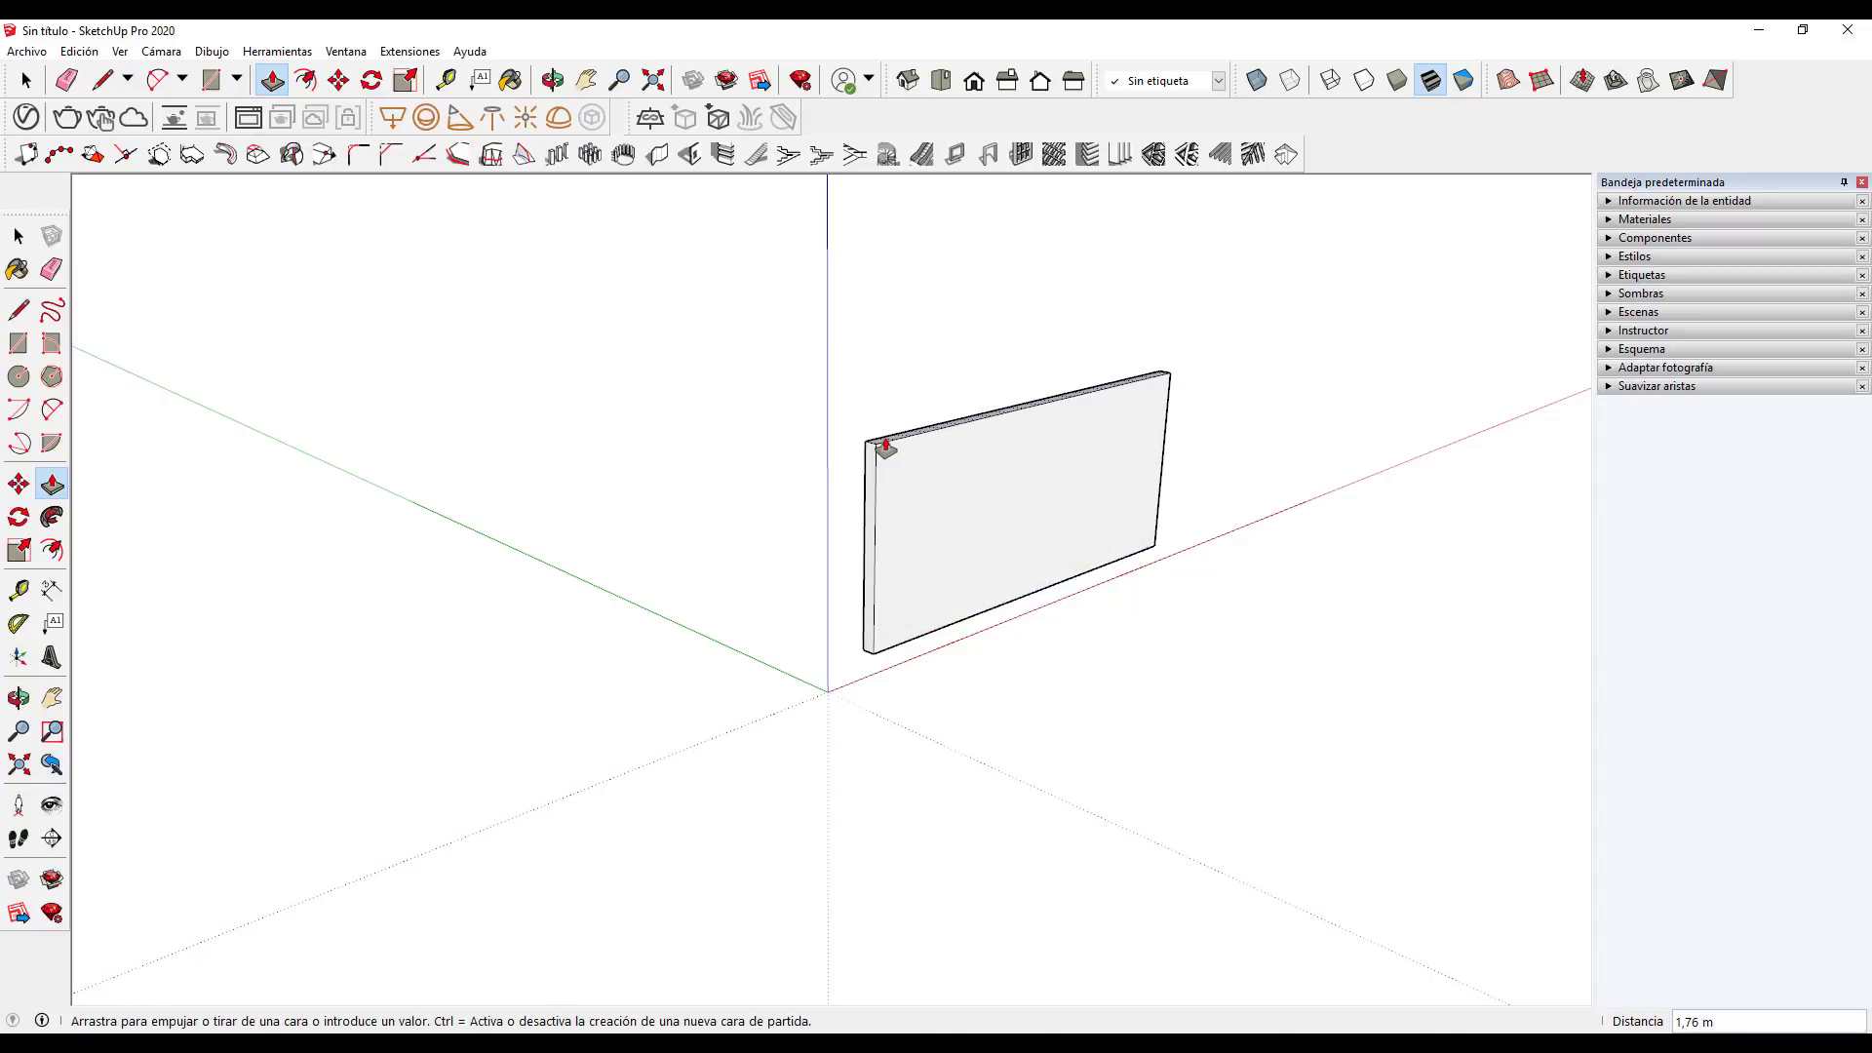
click(881, 447)
text(2,5)
key(Return)
key(space)
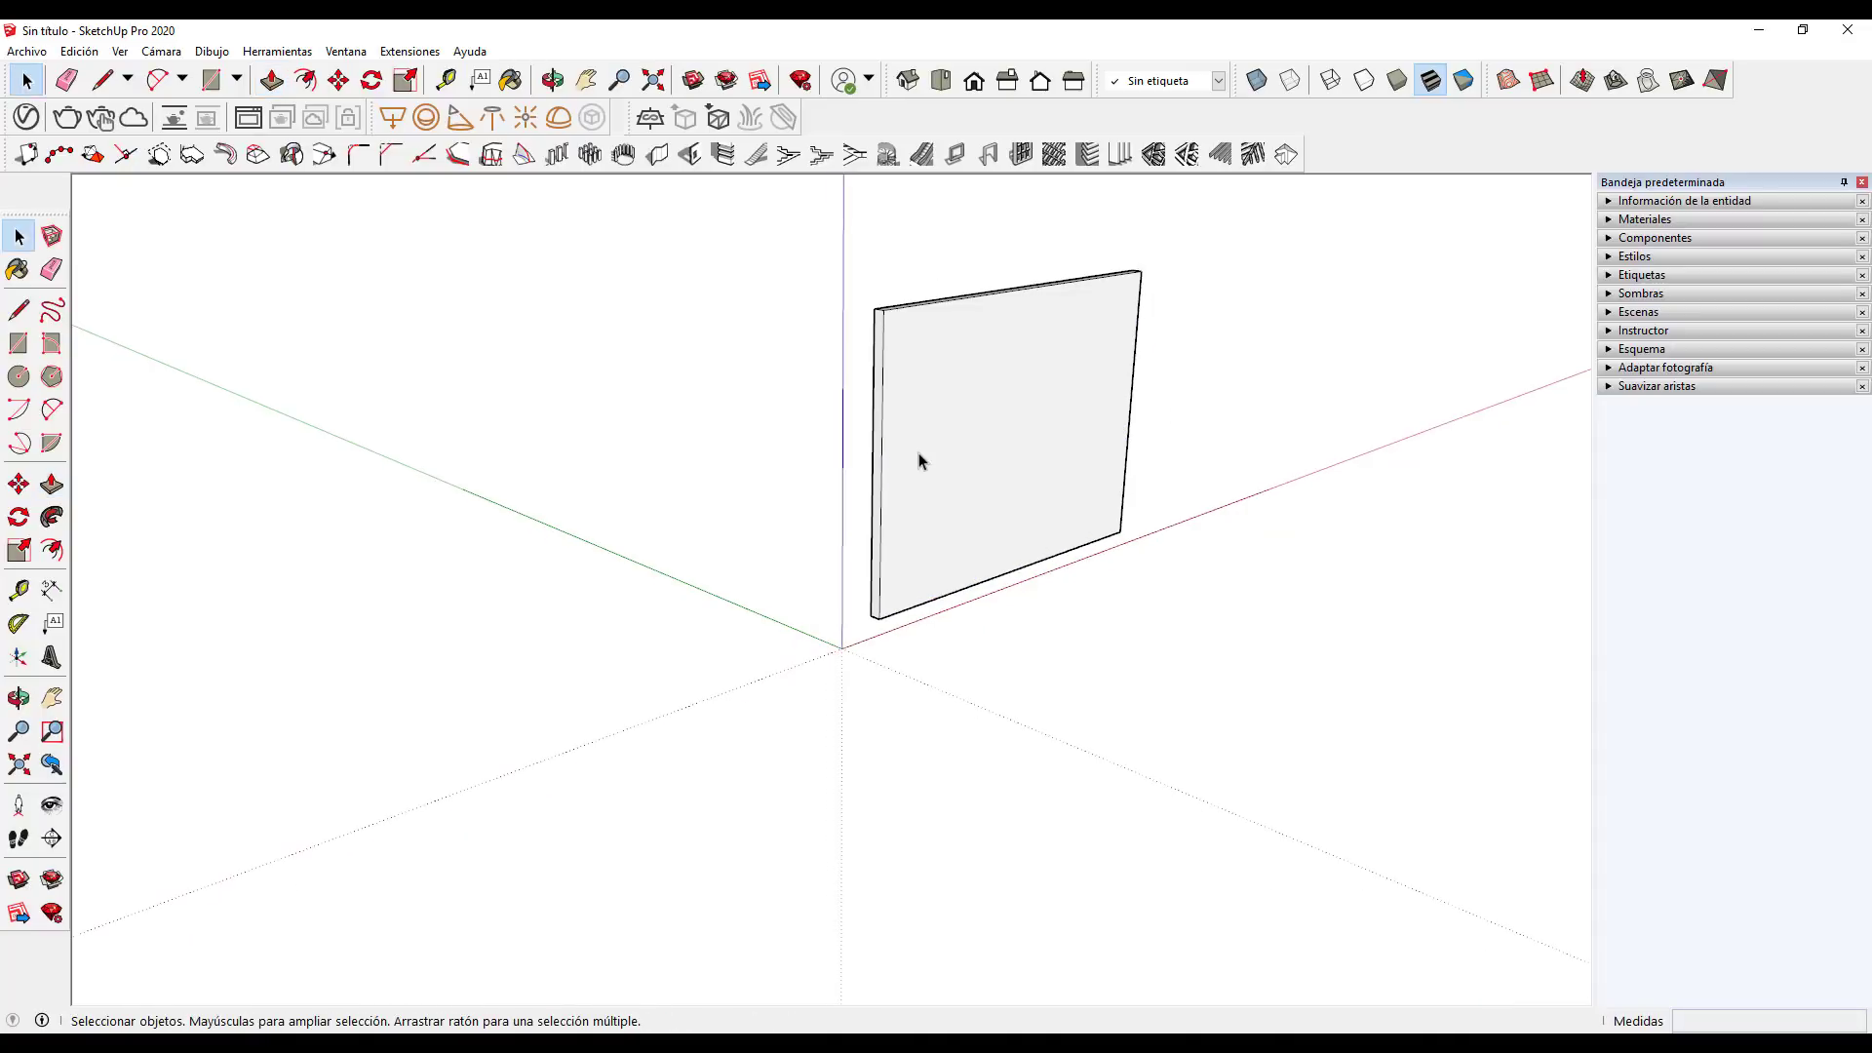
key(o)
mouse_move(1078, 480)
mouse_down()
mouse_move(944, 656)
mouse_move(666, 653)
mouse_move(1161, 556)
mouse_move(867, 517)
mouse_up()
scroll(868, 517, up, 3)
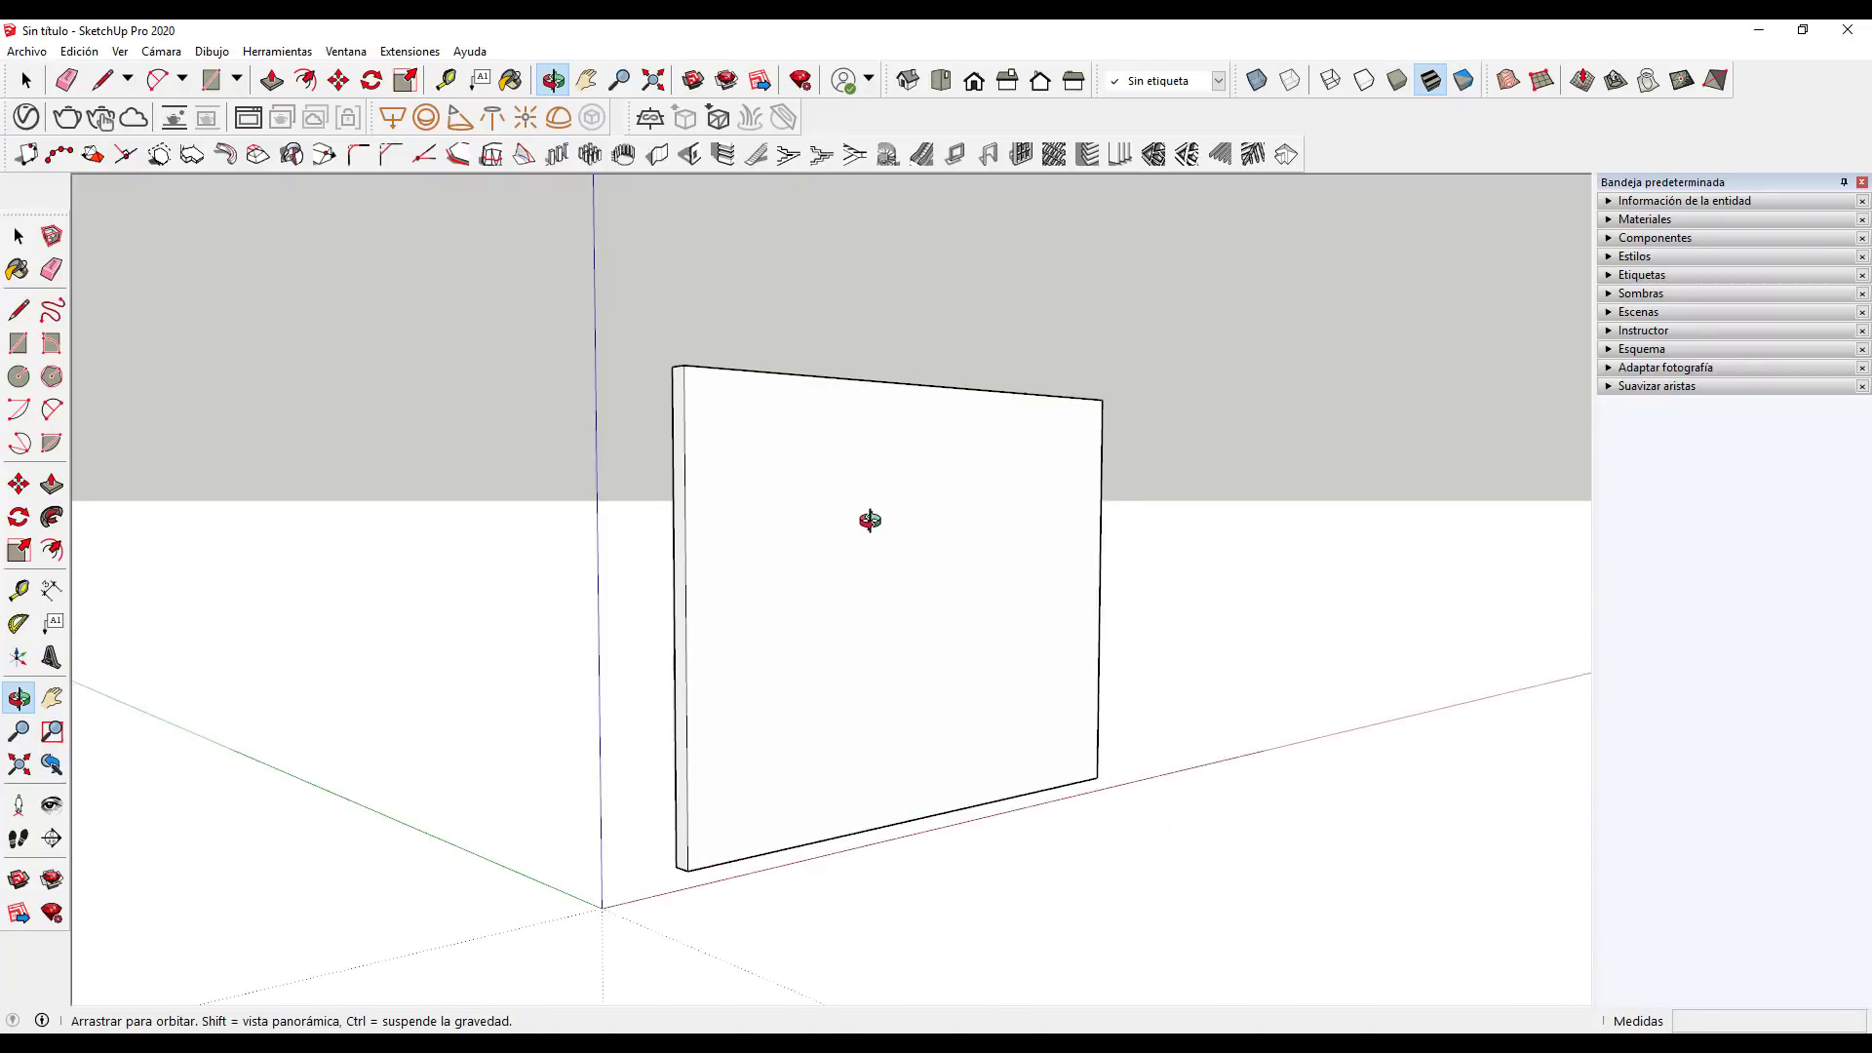
key(space)
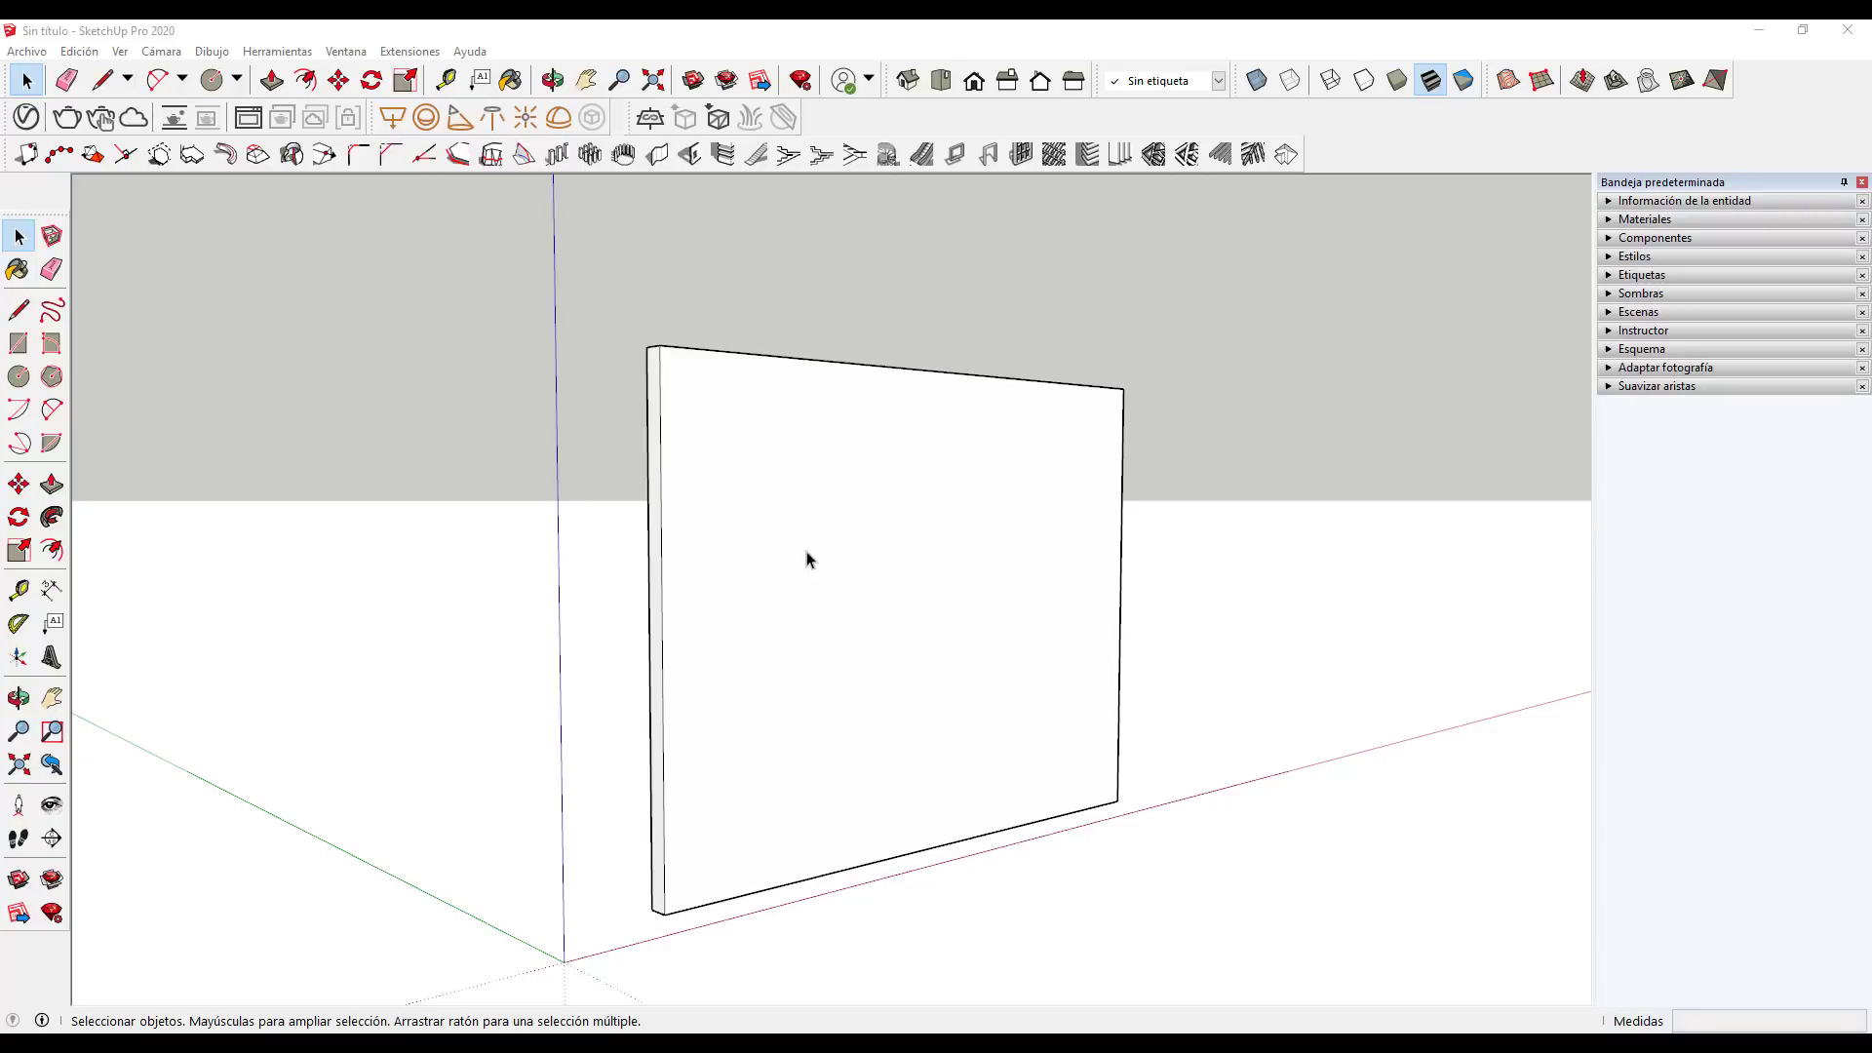
click(26, 154)
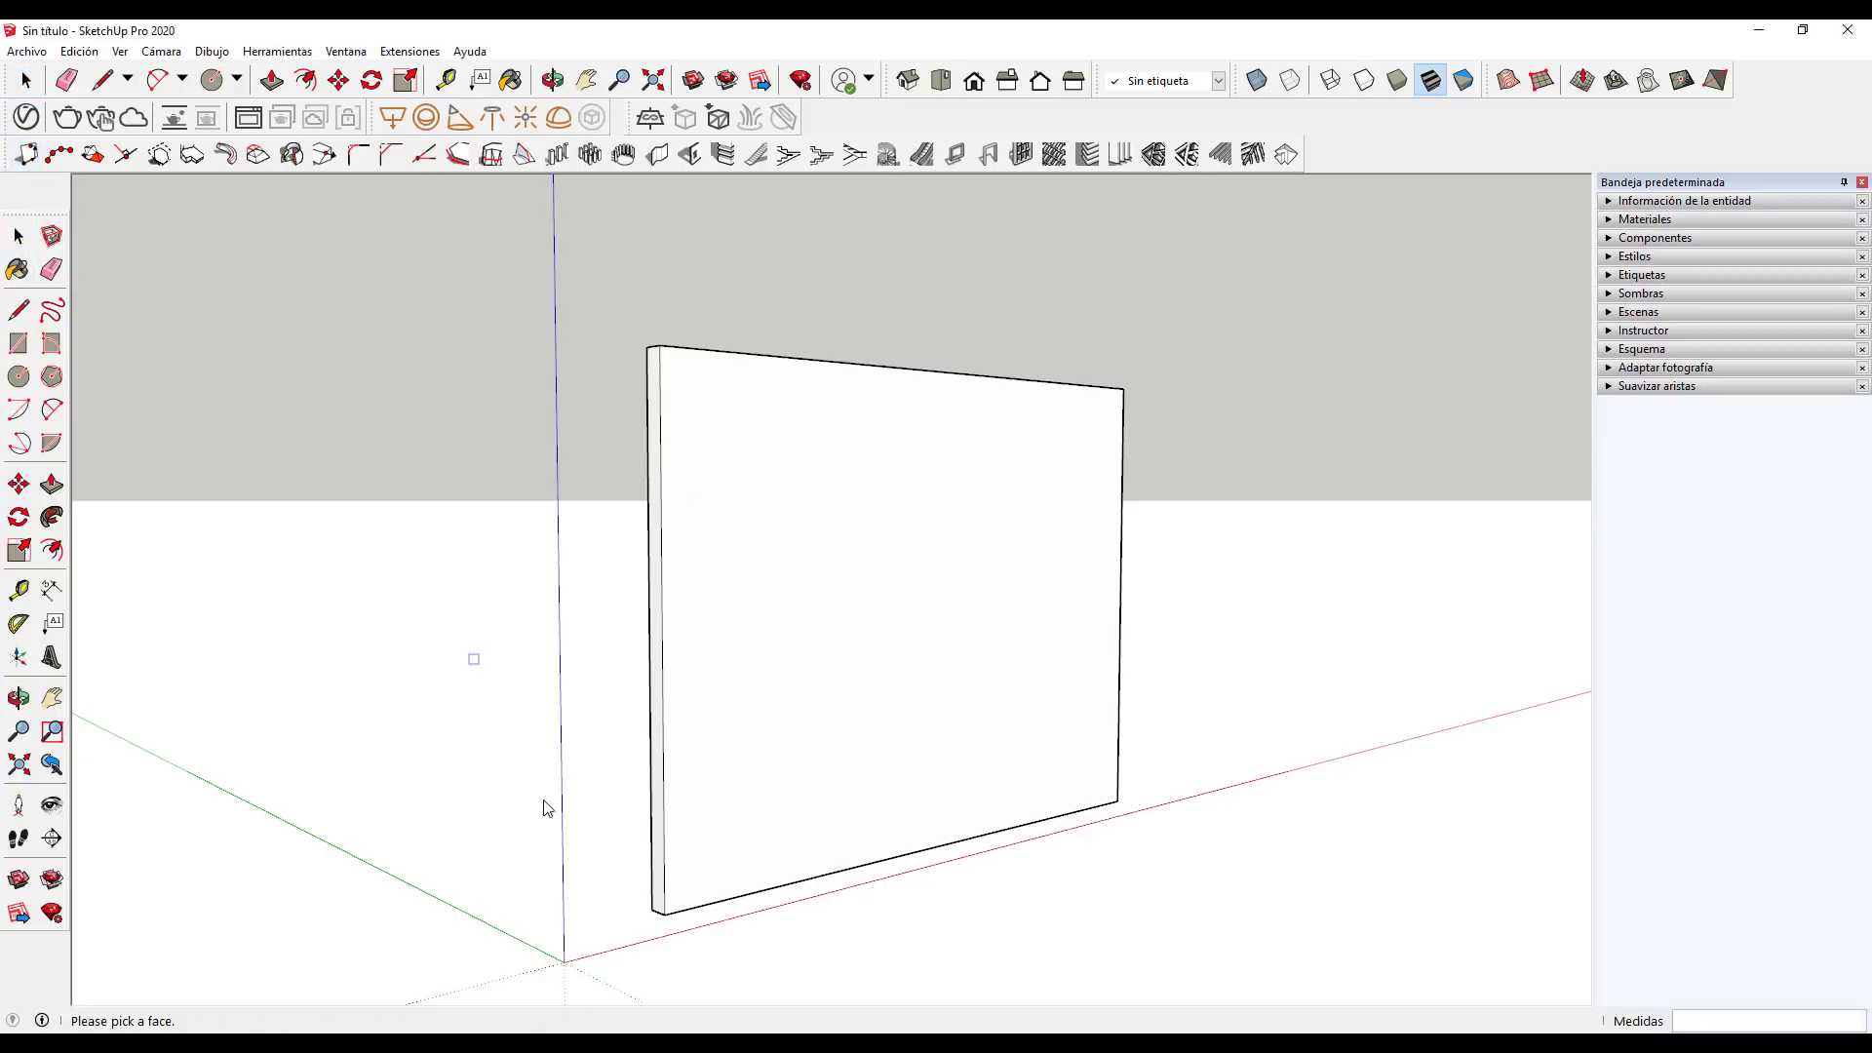
click(666, 916)
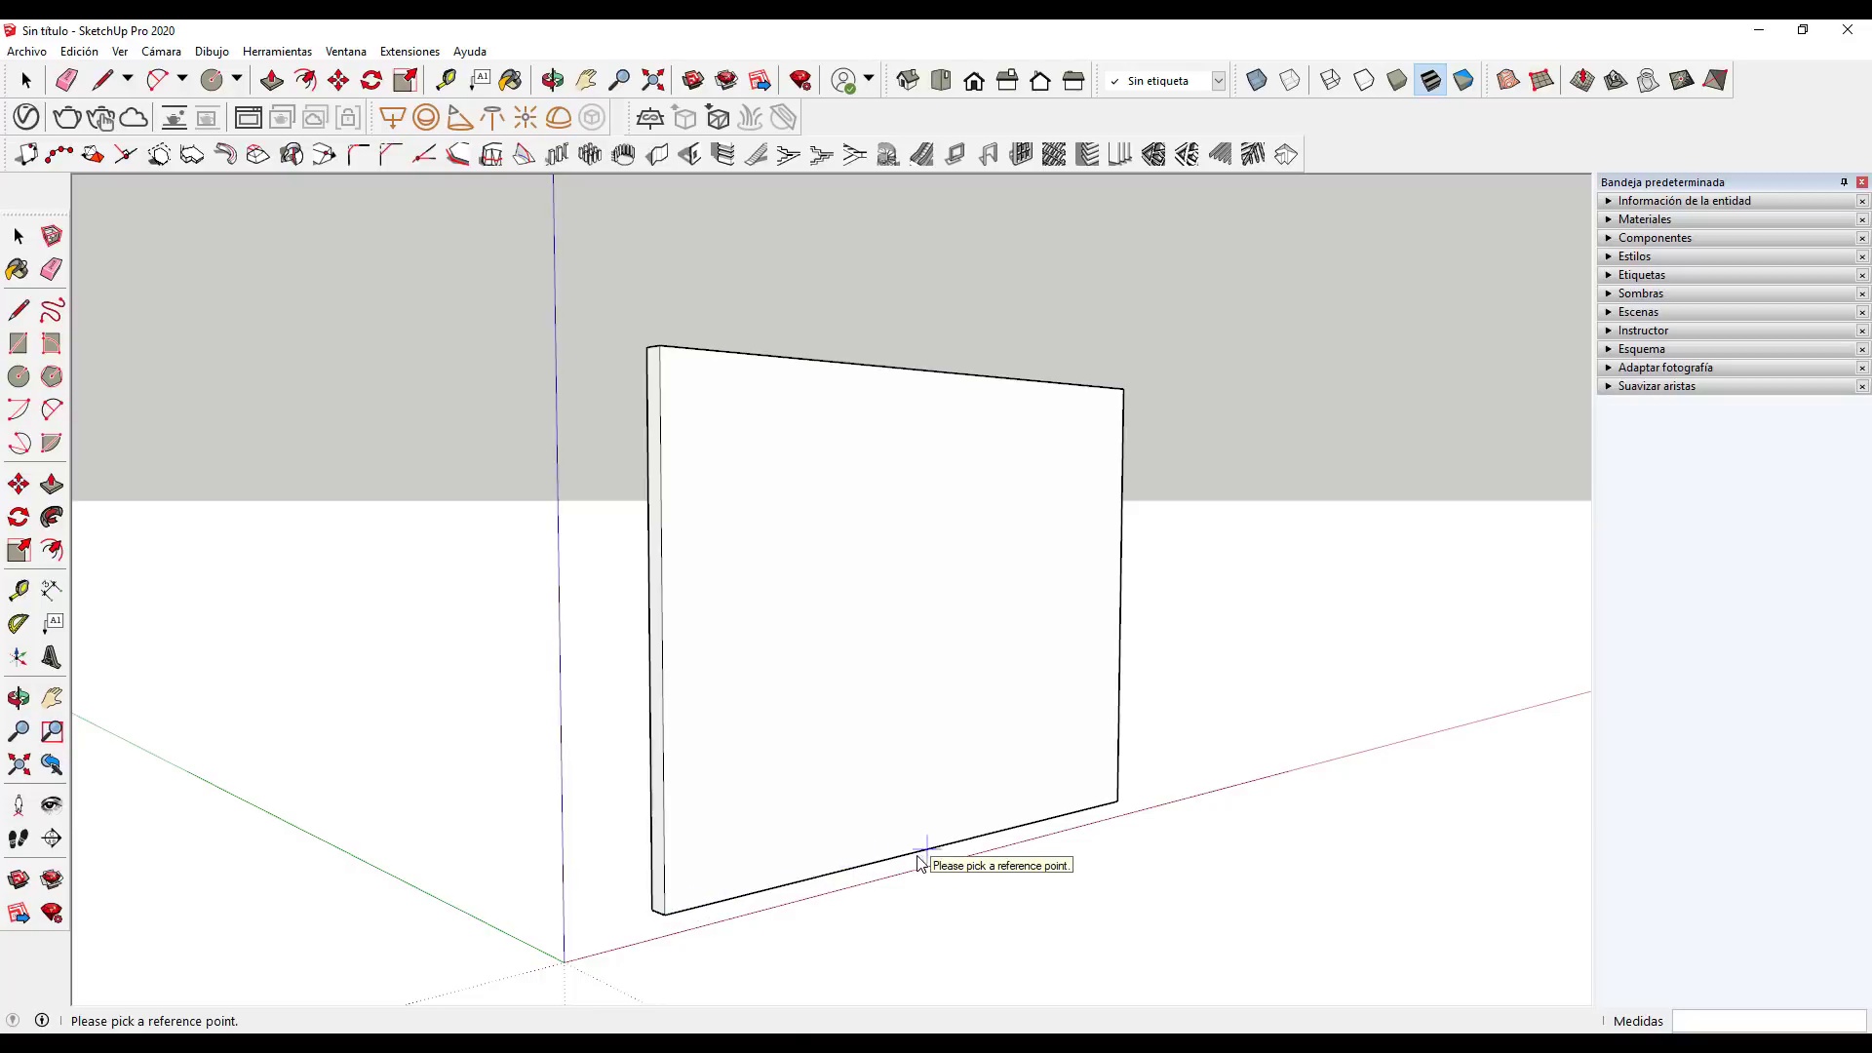
click(664, 913)
text(1)
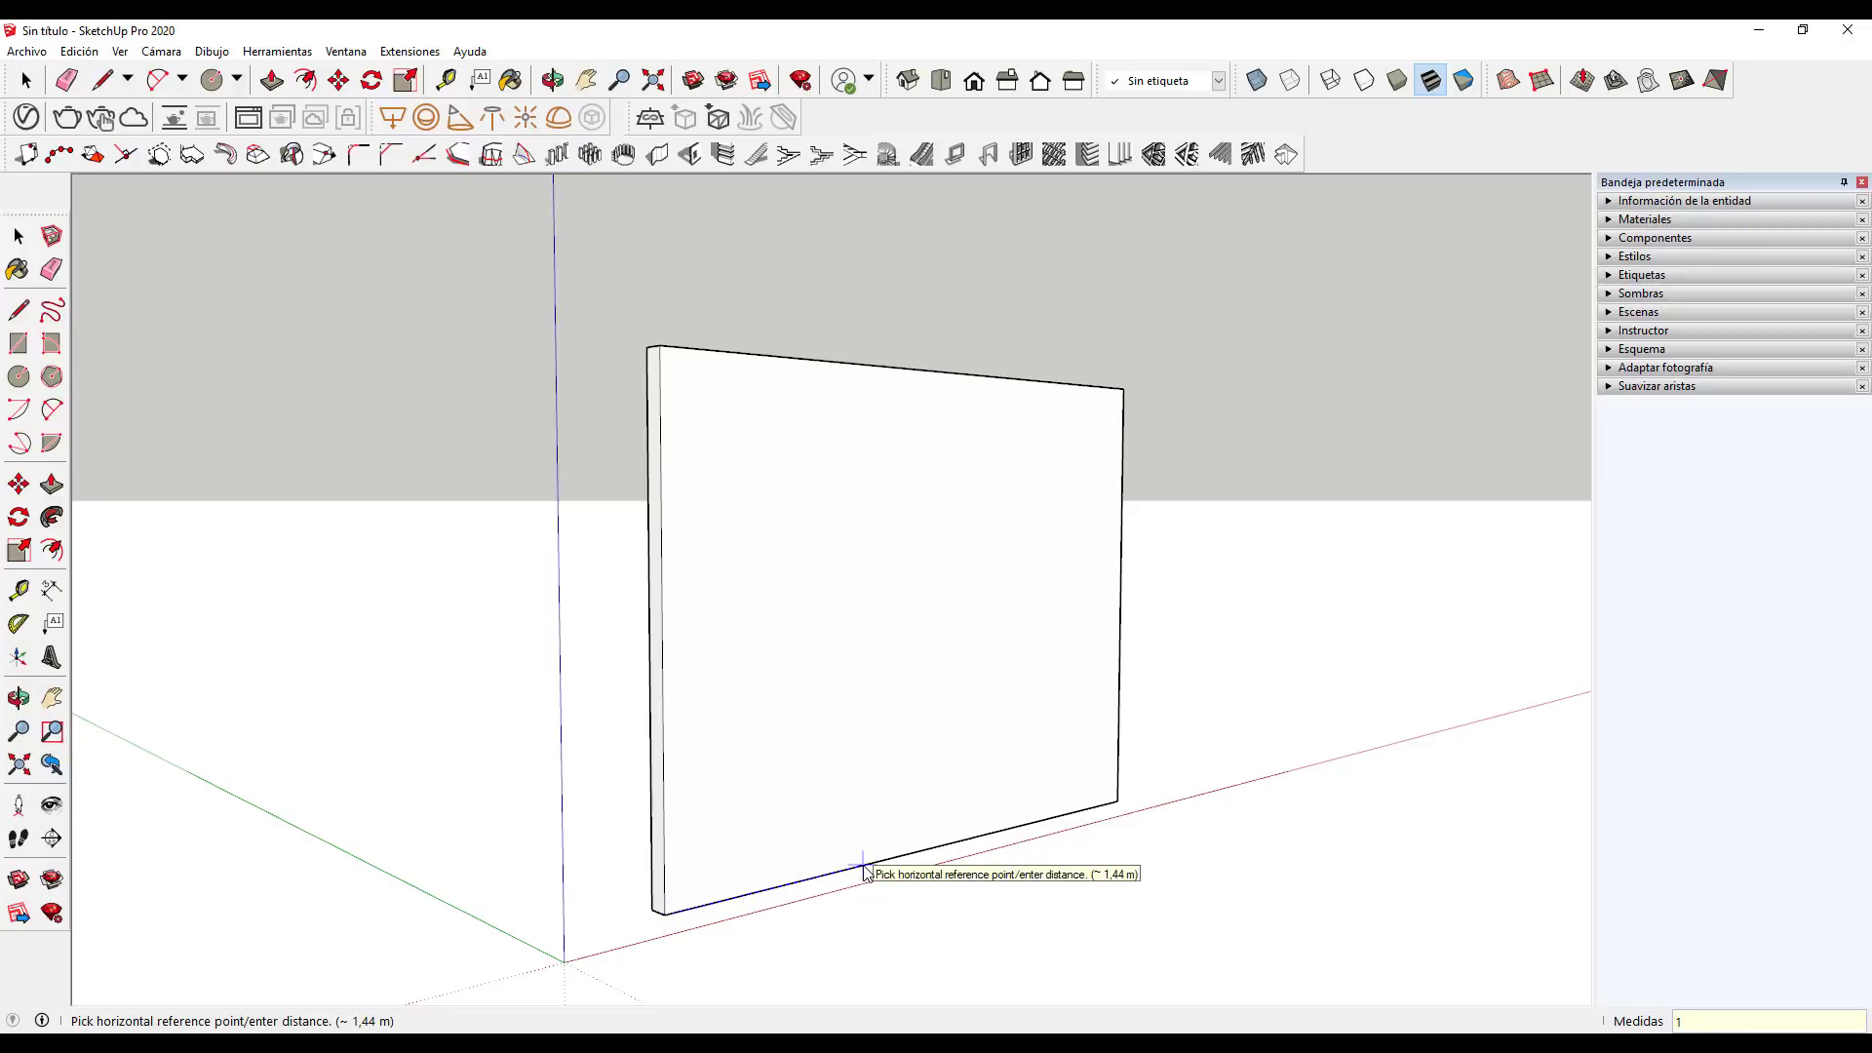
click(807, 876)
text(2)
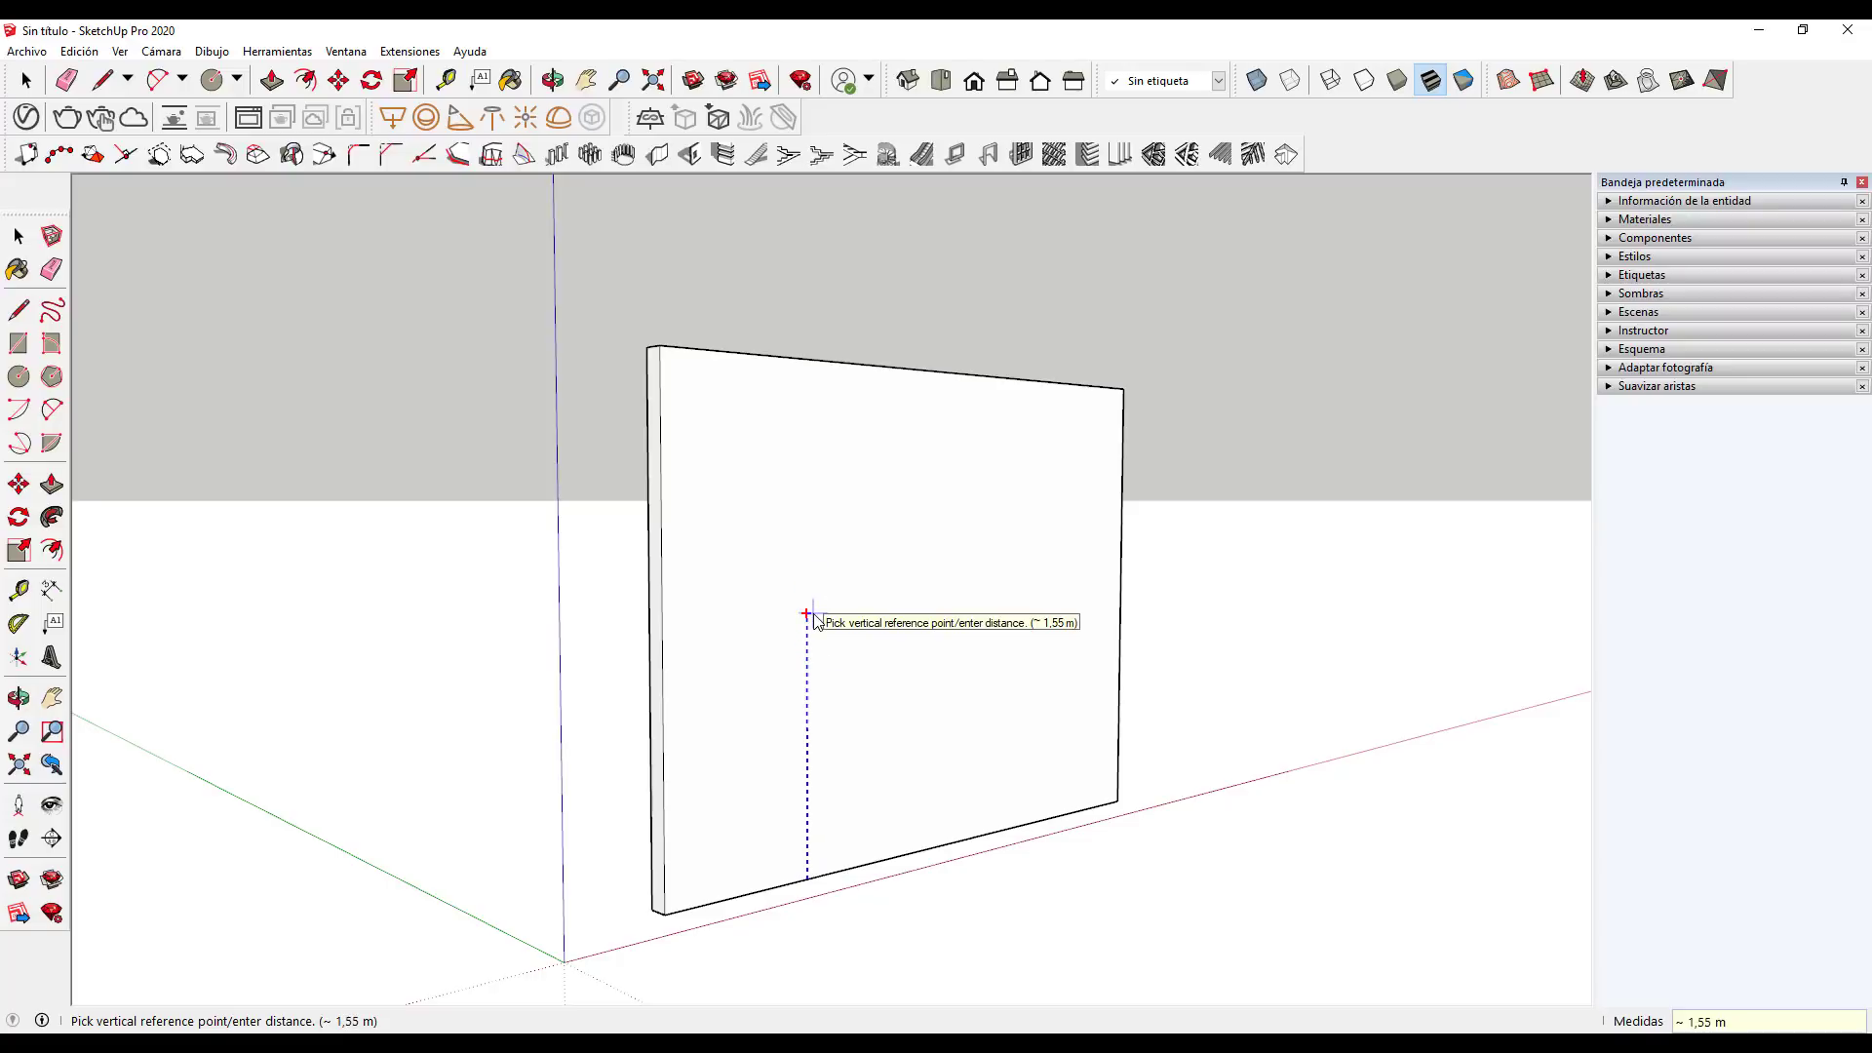
click(19, 376)
click(807, 535)
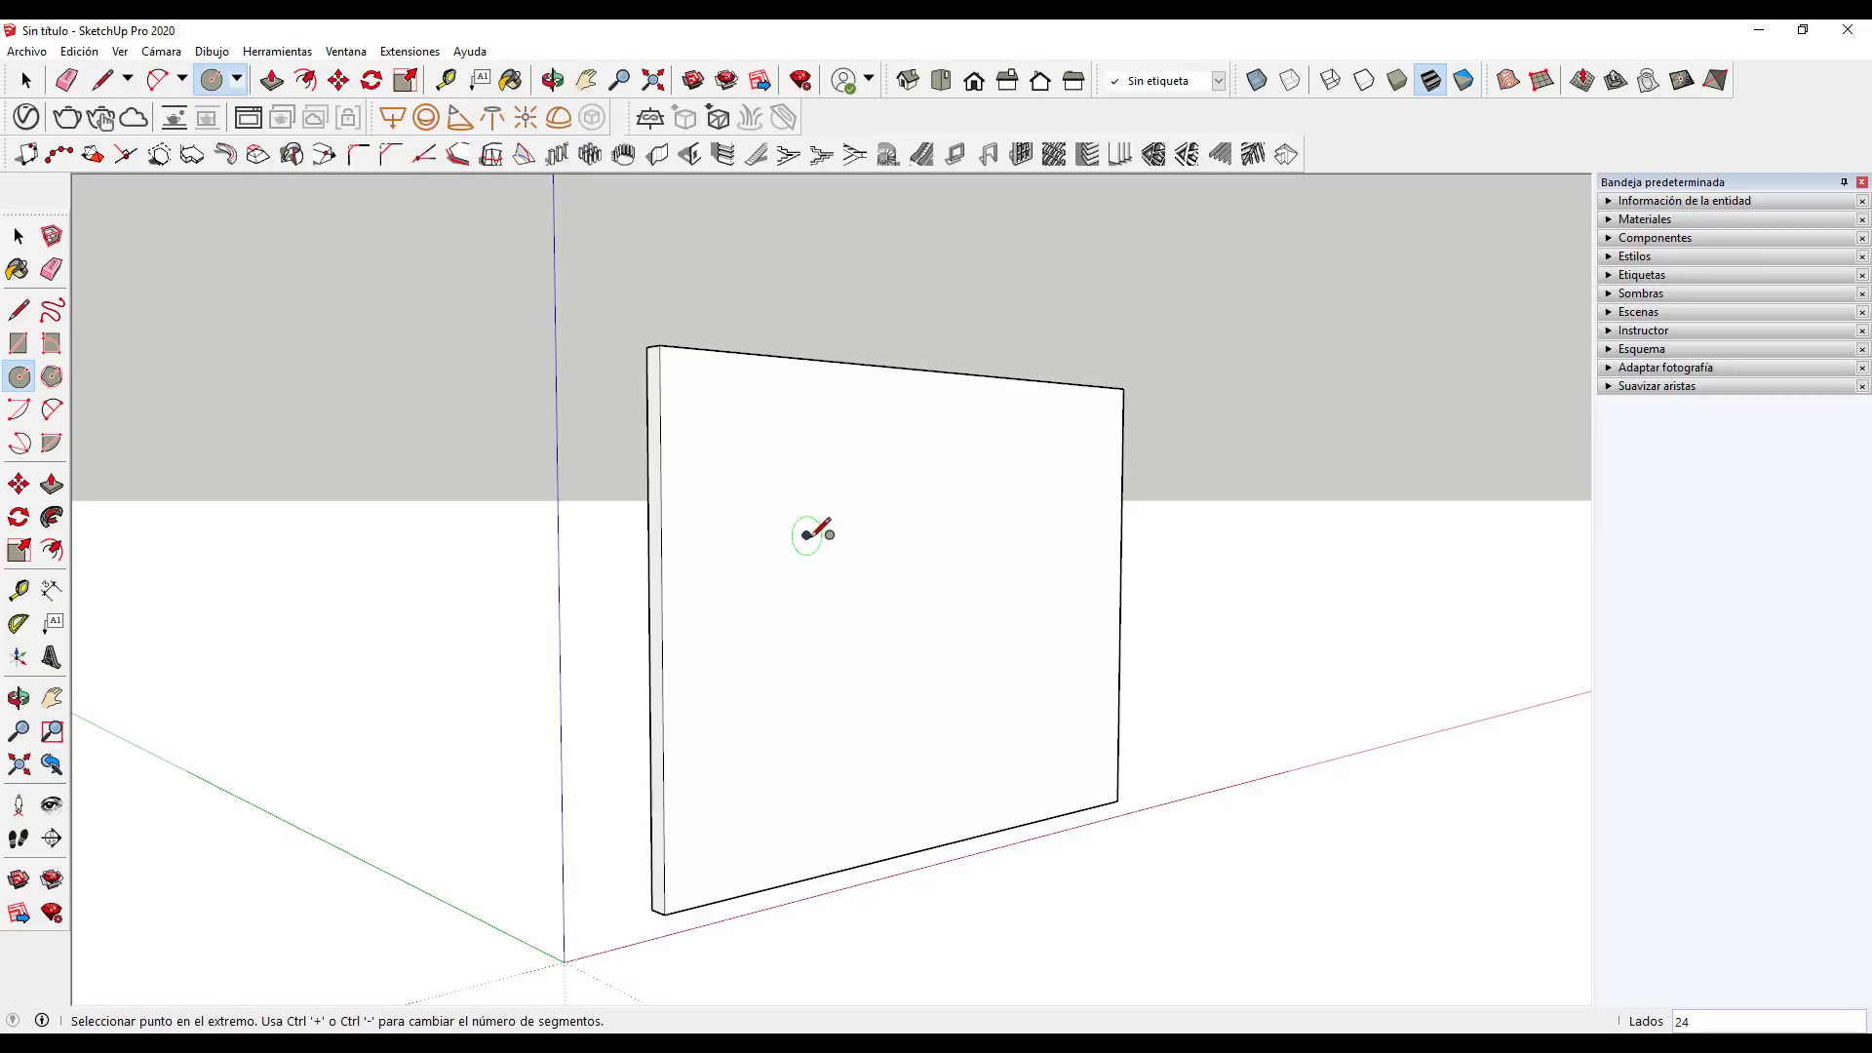
key(Escape)
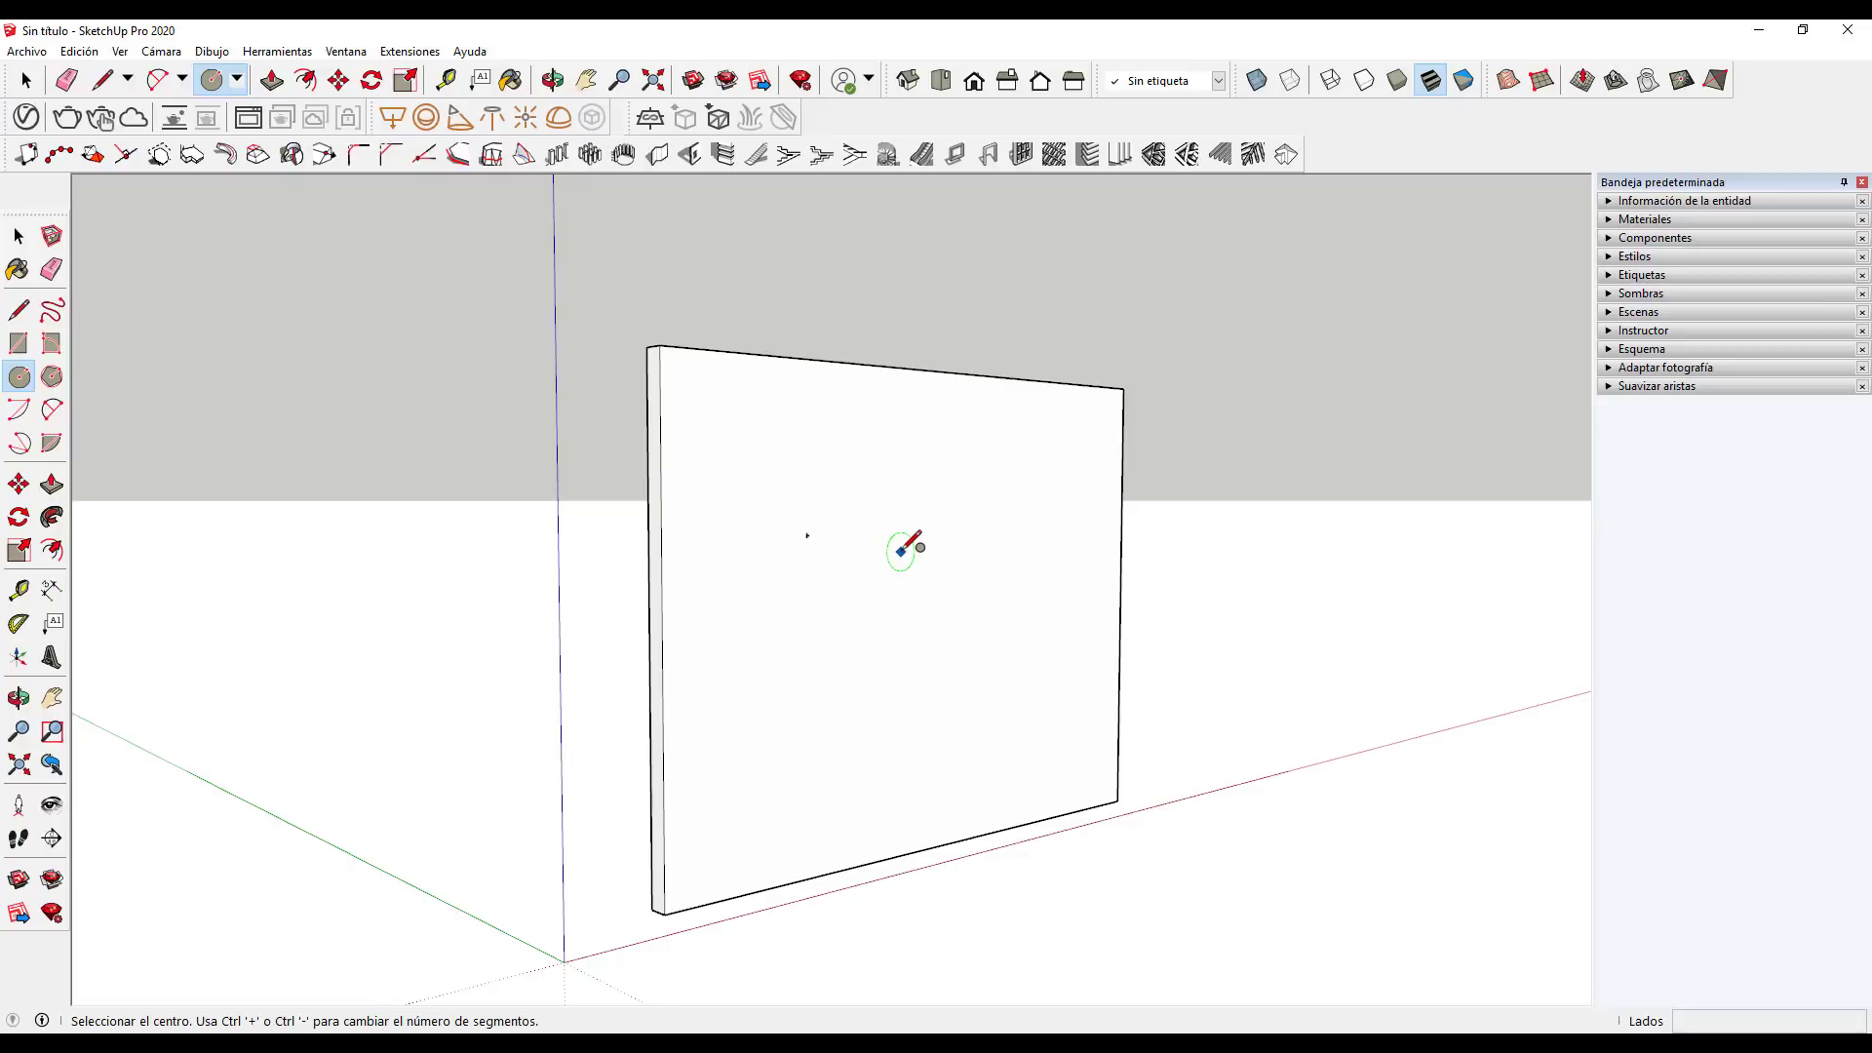
key(r)
click(806, 535)
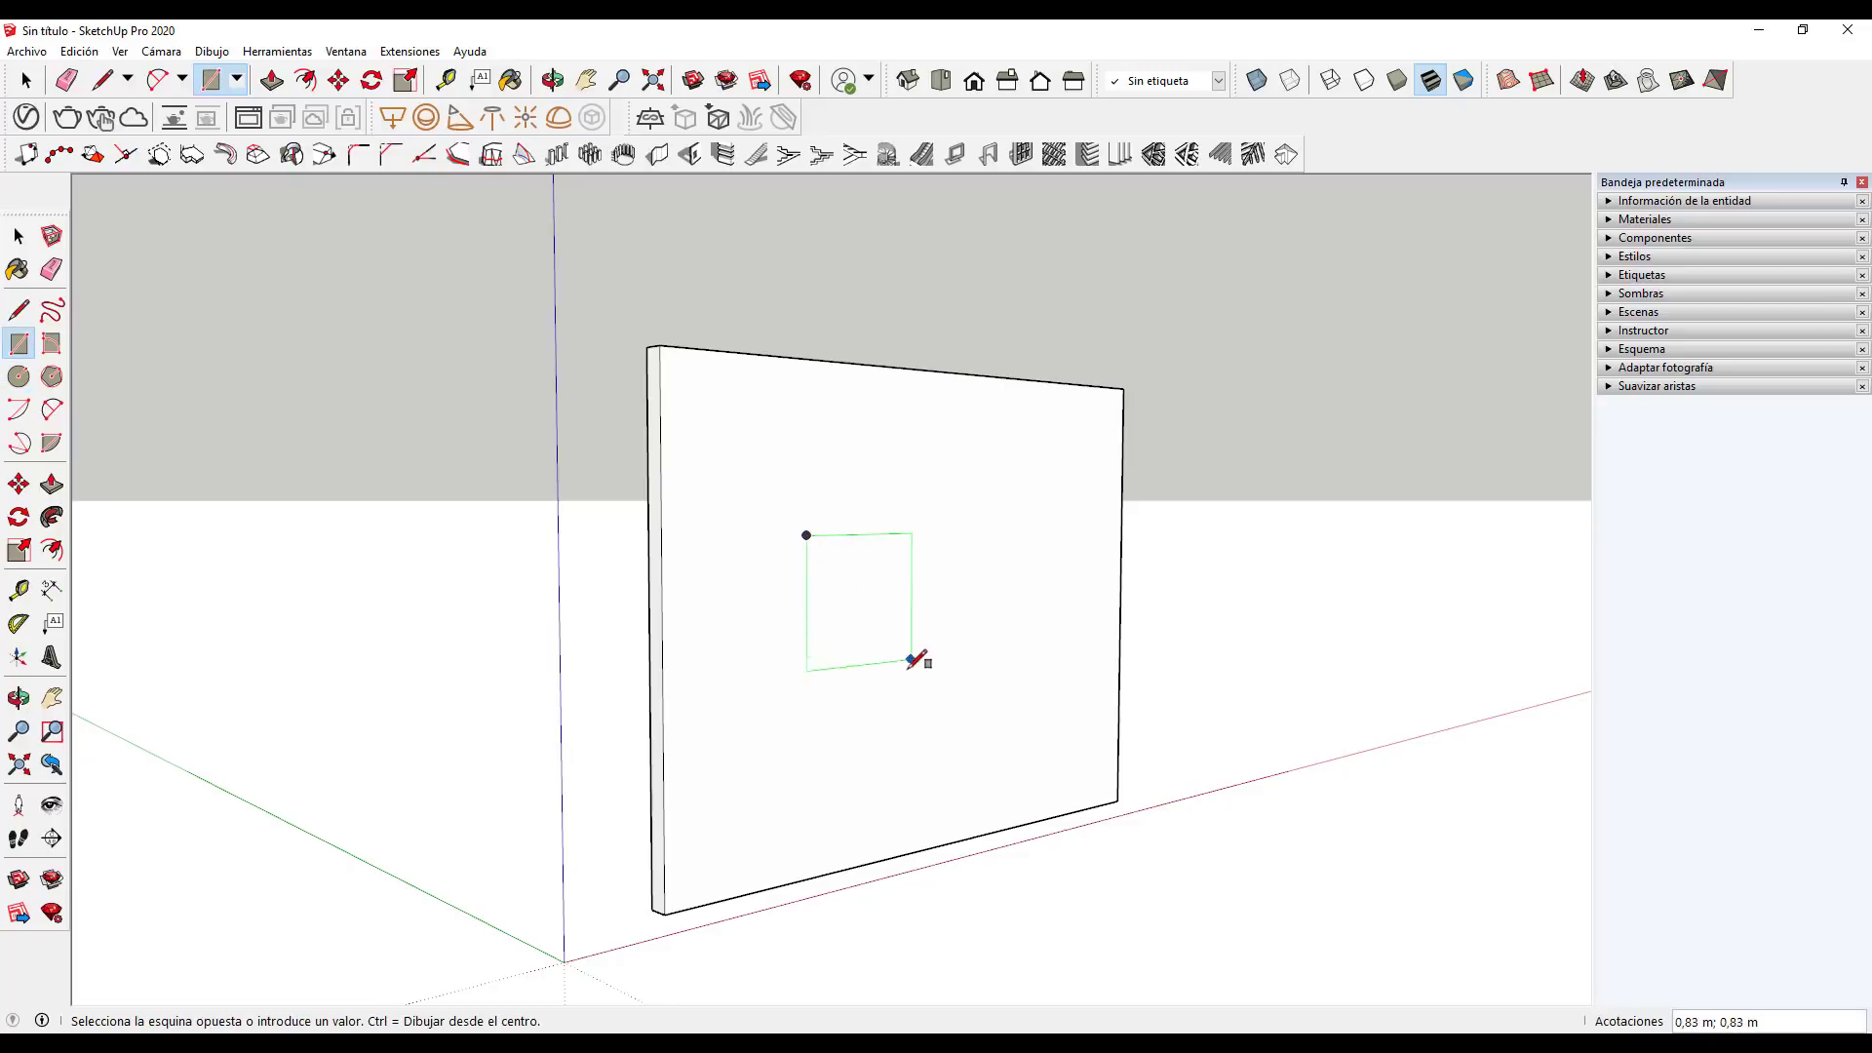
click(907, 670)
key(ctrl+z)
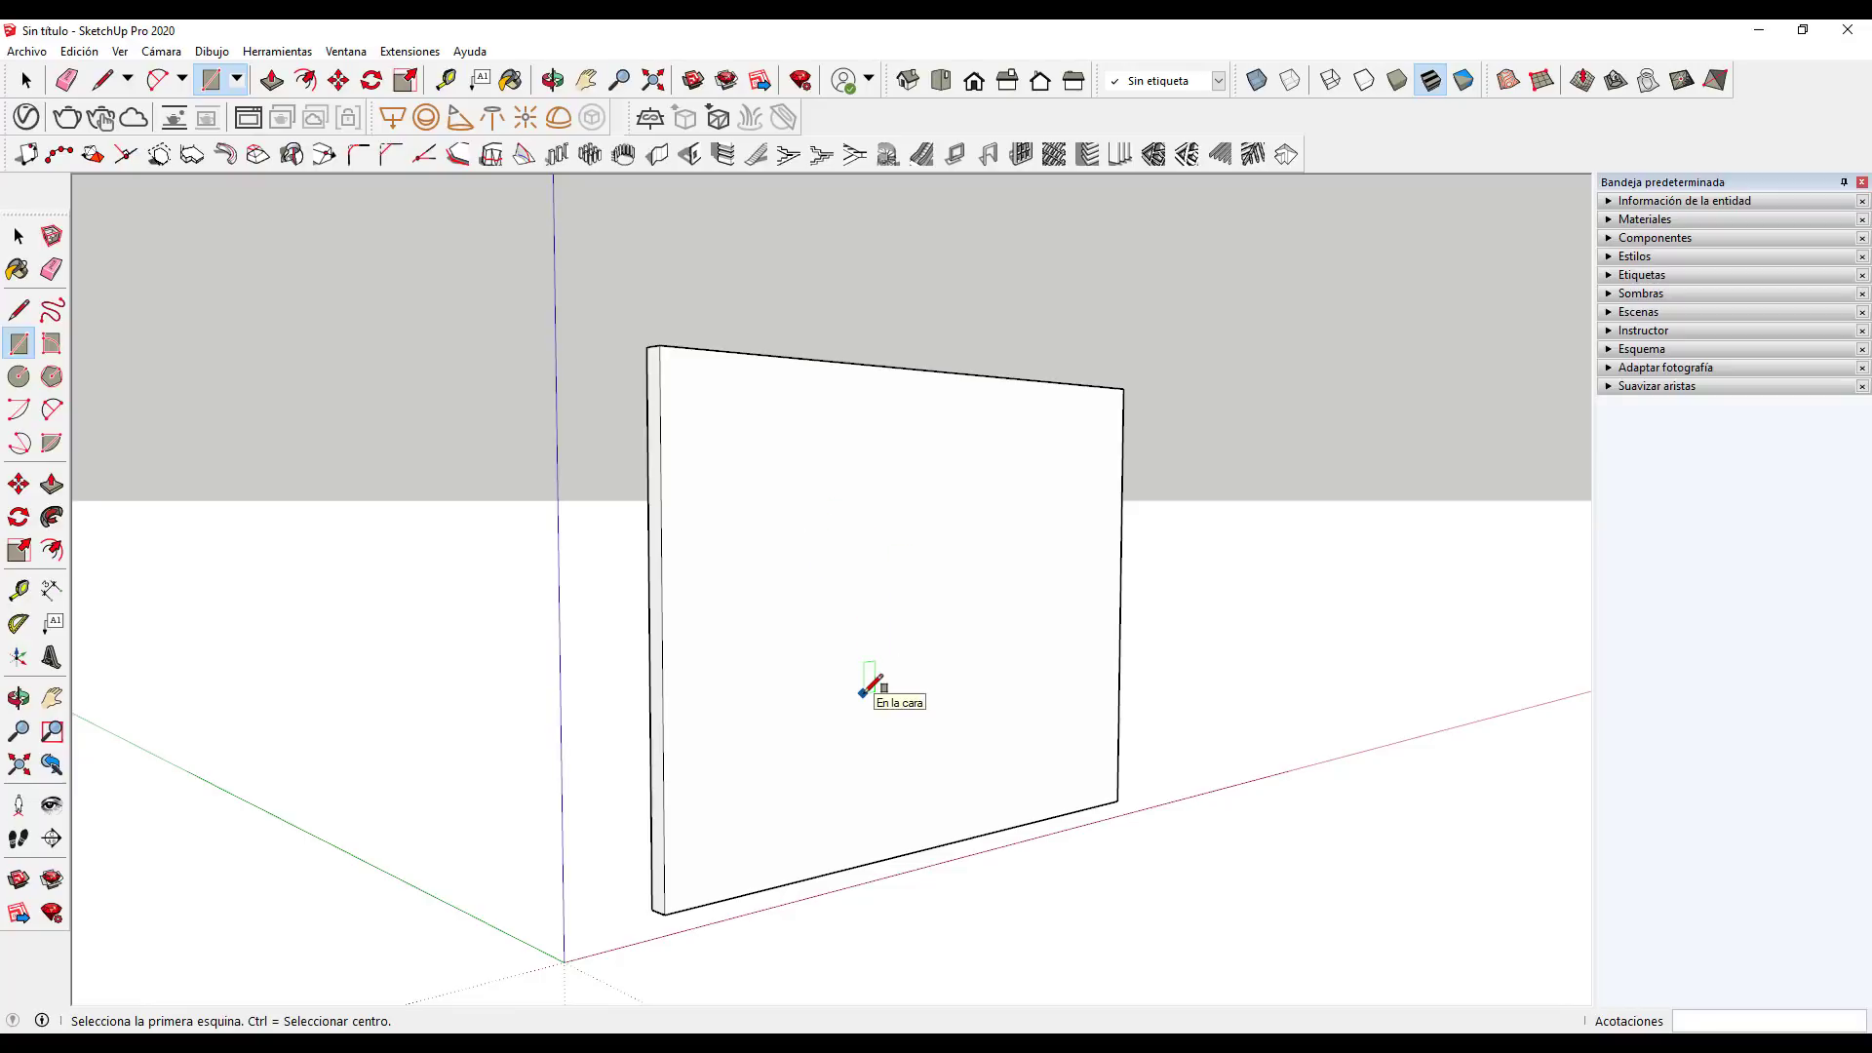
Place guides 1 m from the wall's left edge and 2 m above its bottom edge
click(20, 591)
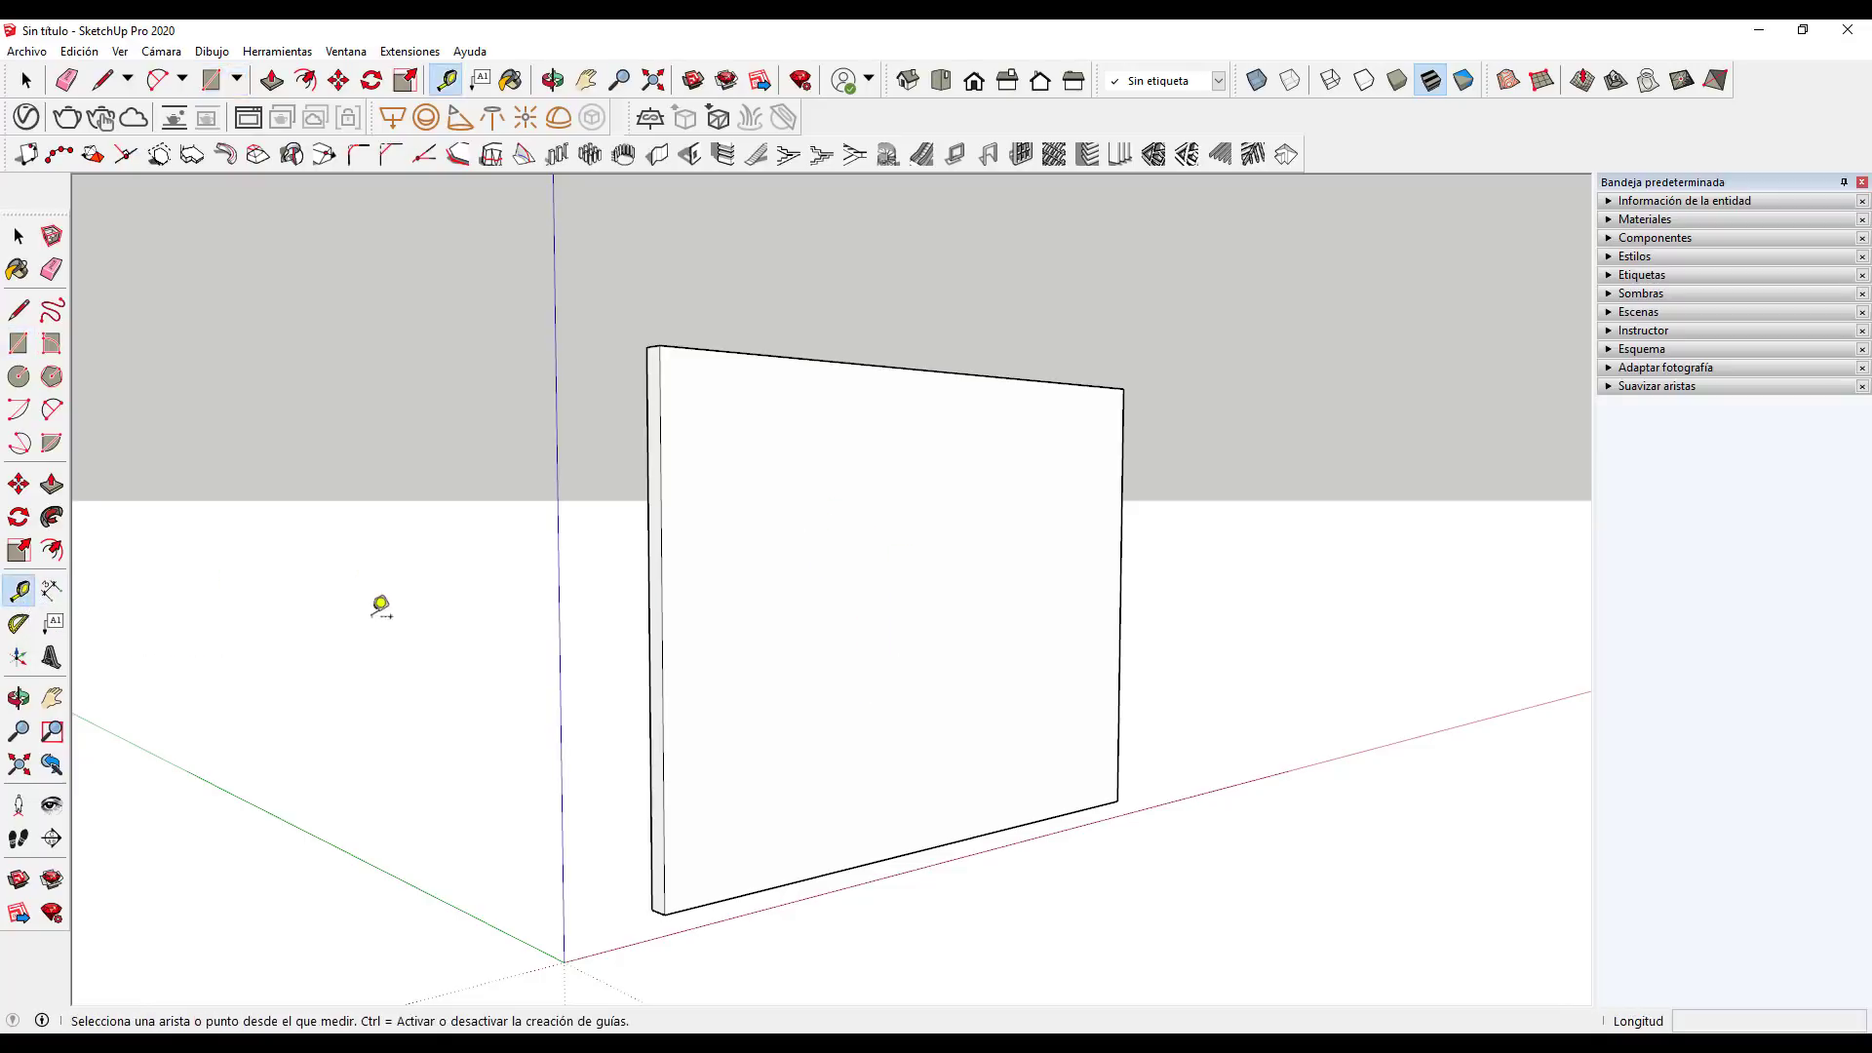
click(663, 633)
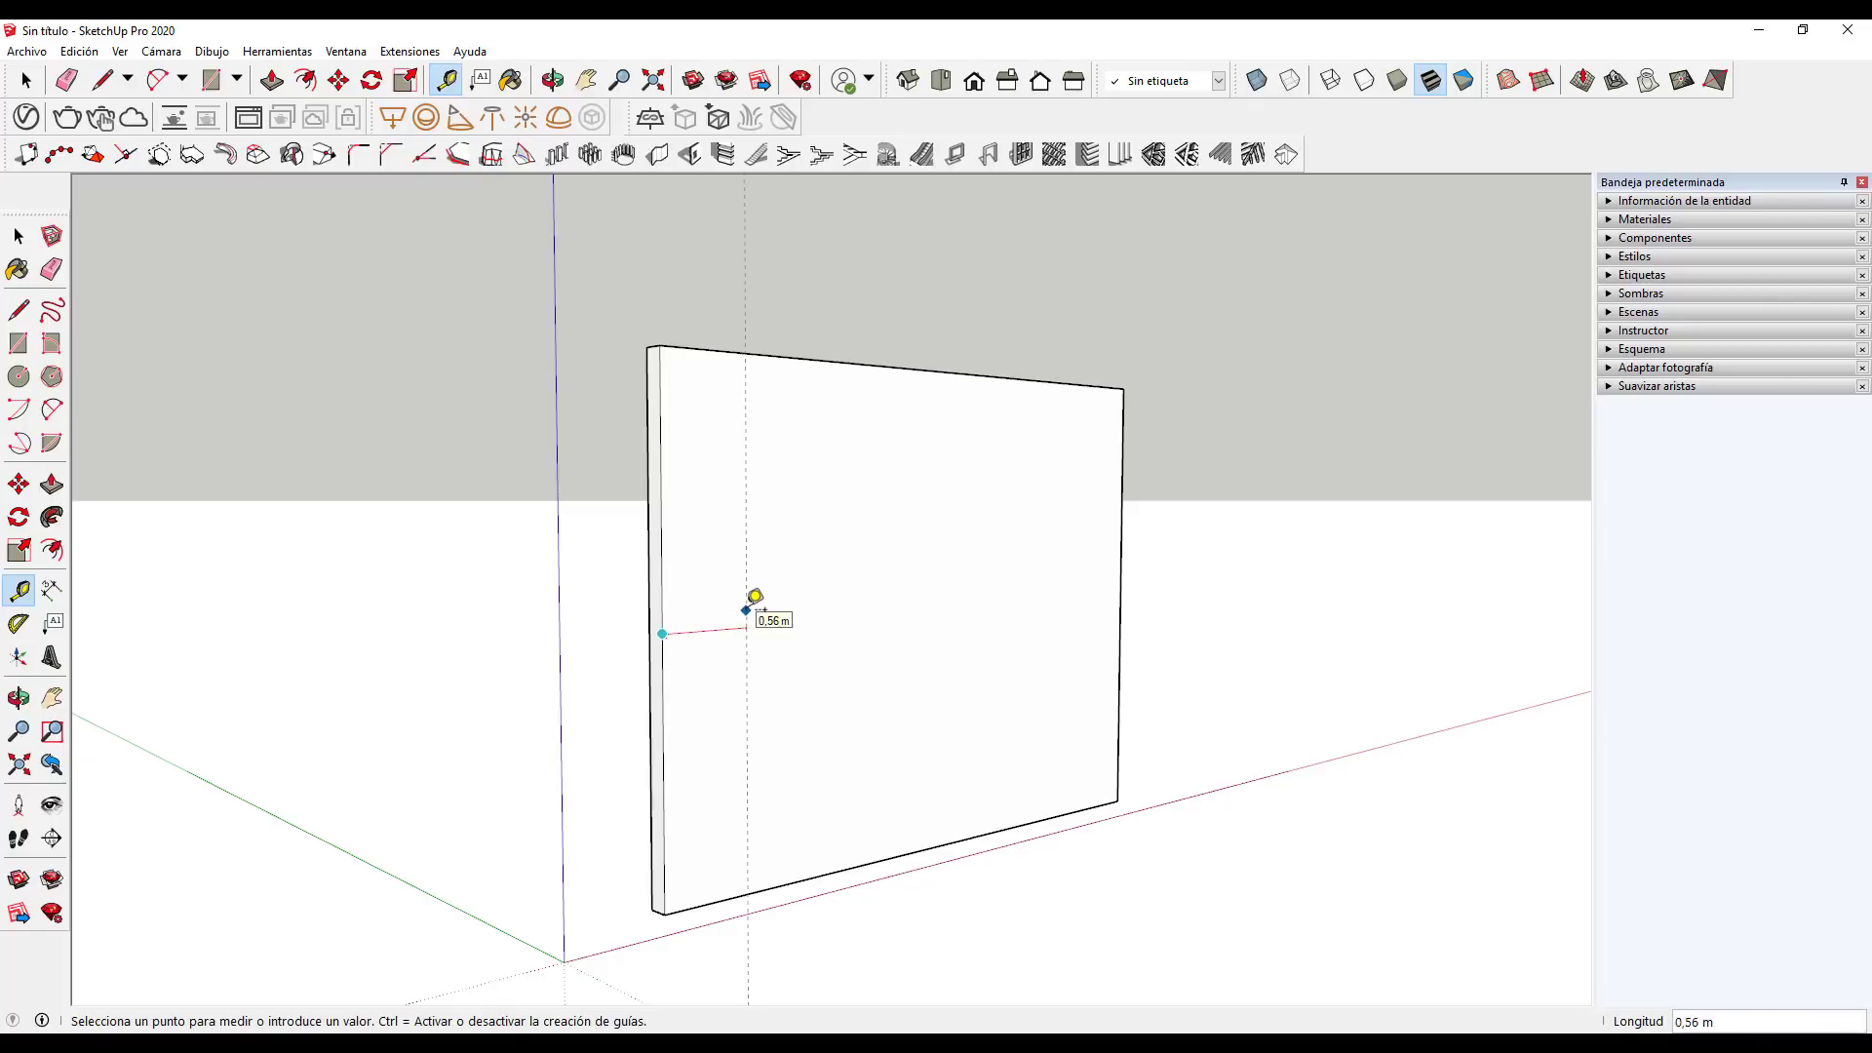
text(1)
key(Return)
click(749, 889)
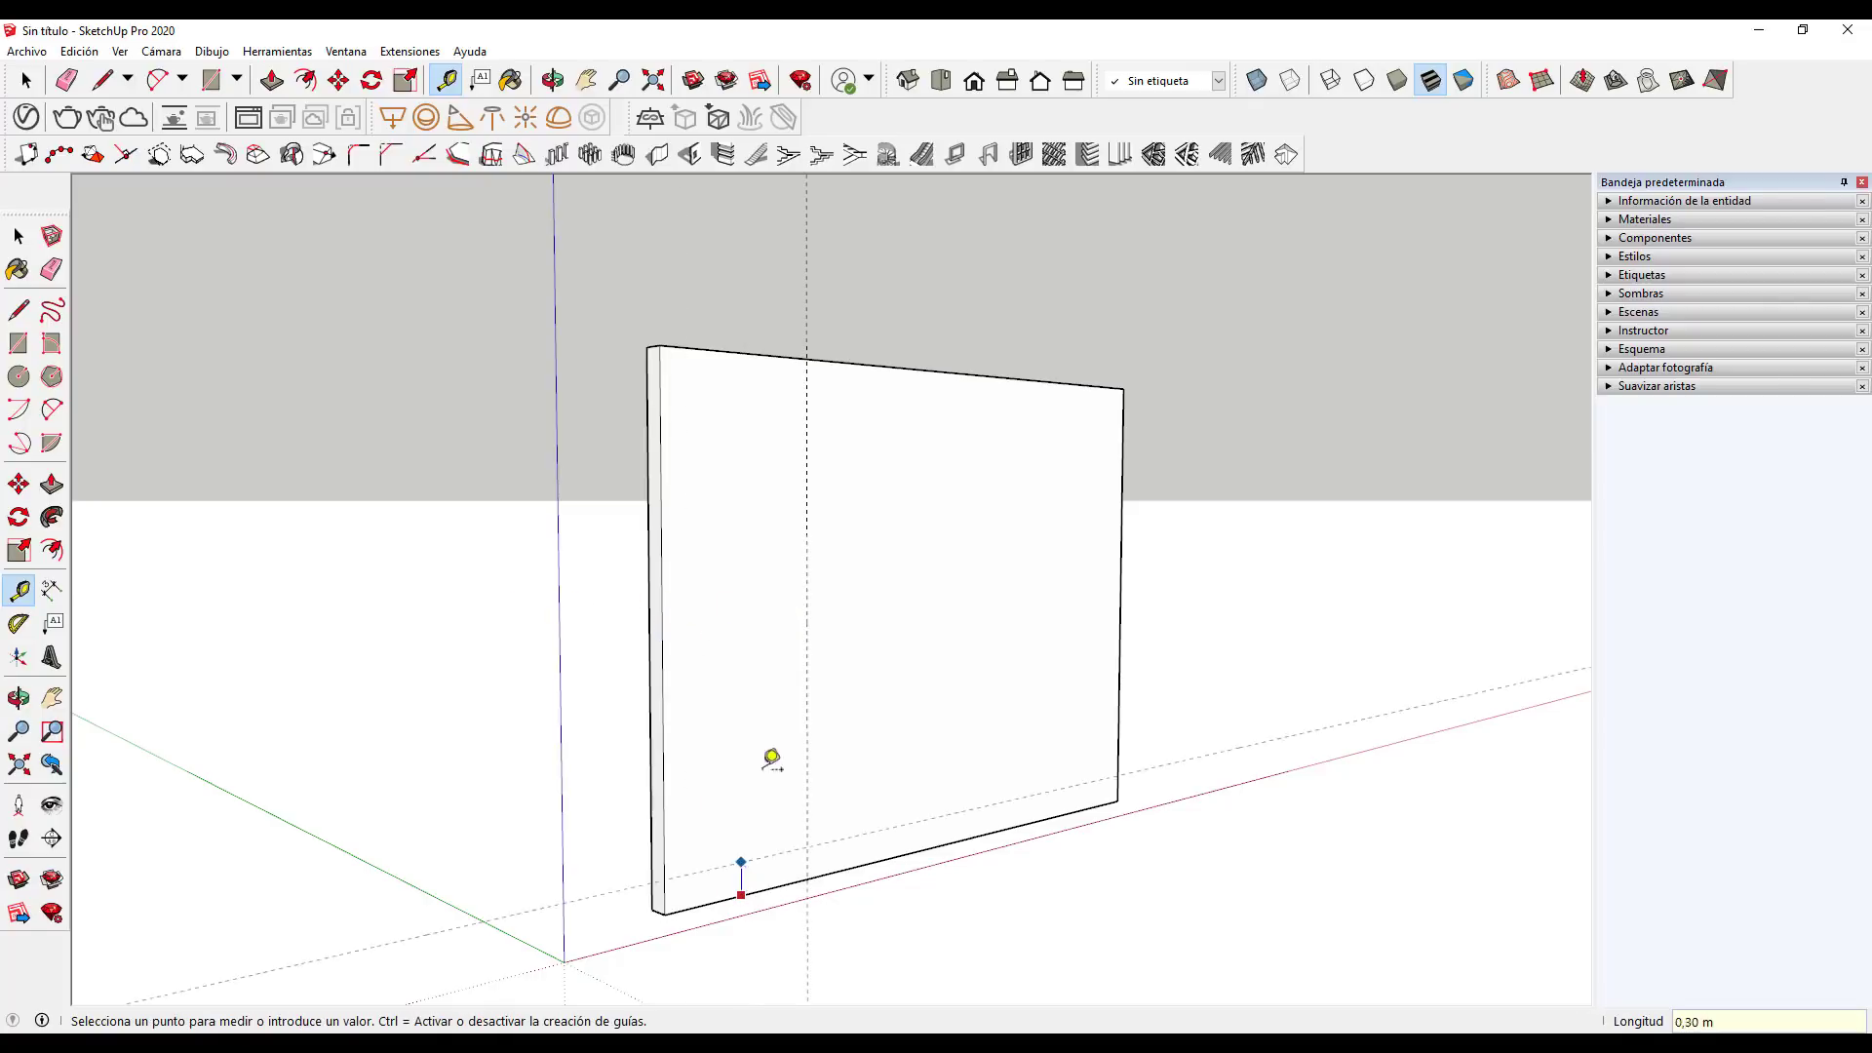
text(2)
key(Return)
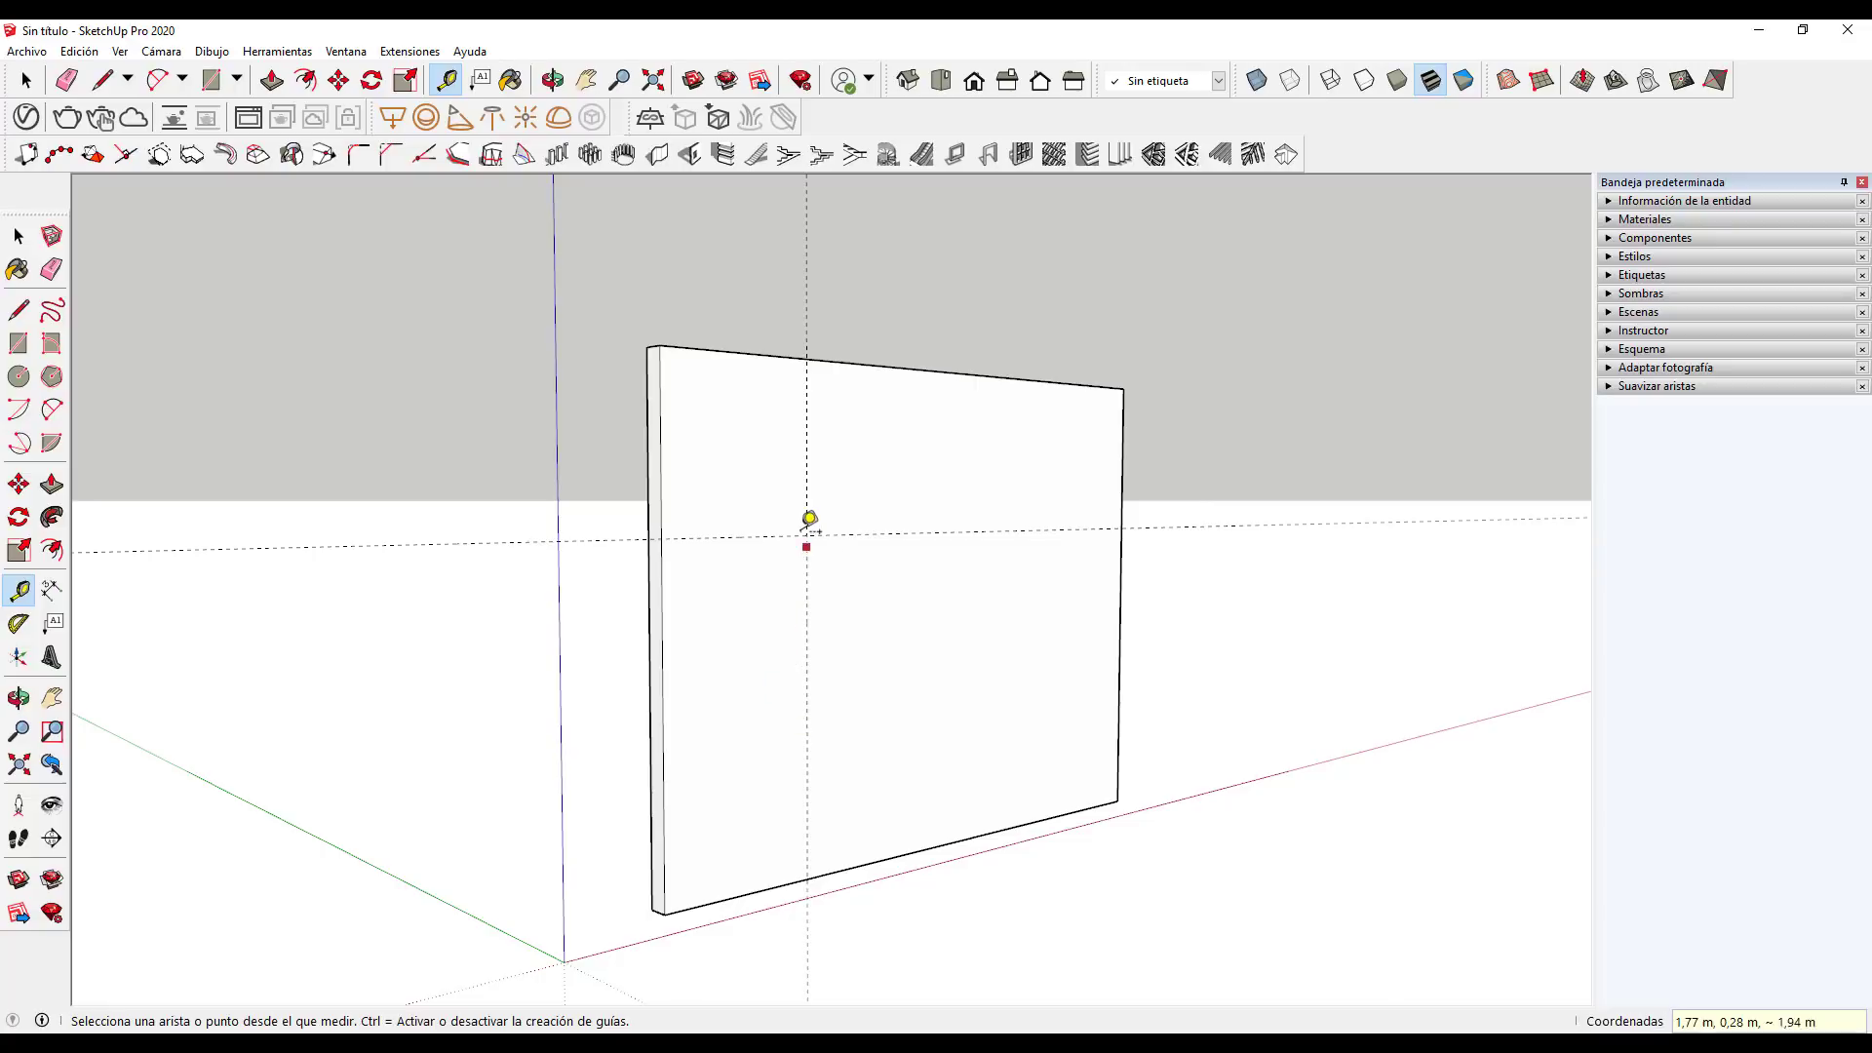
Draw a 0,60 m radius circle at the guide intersection, then undo it
click(20, 376)
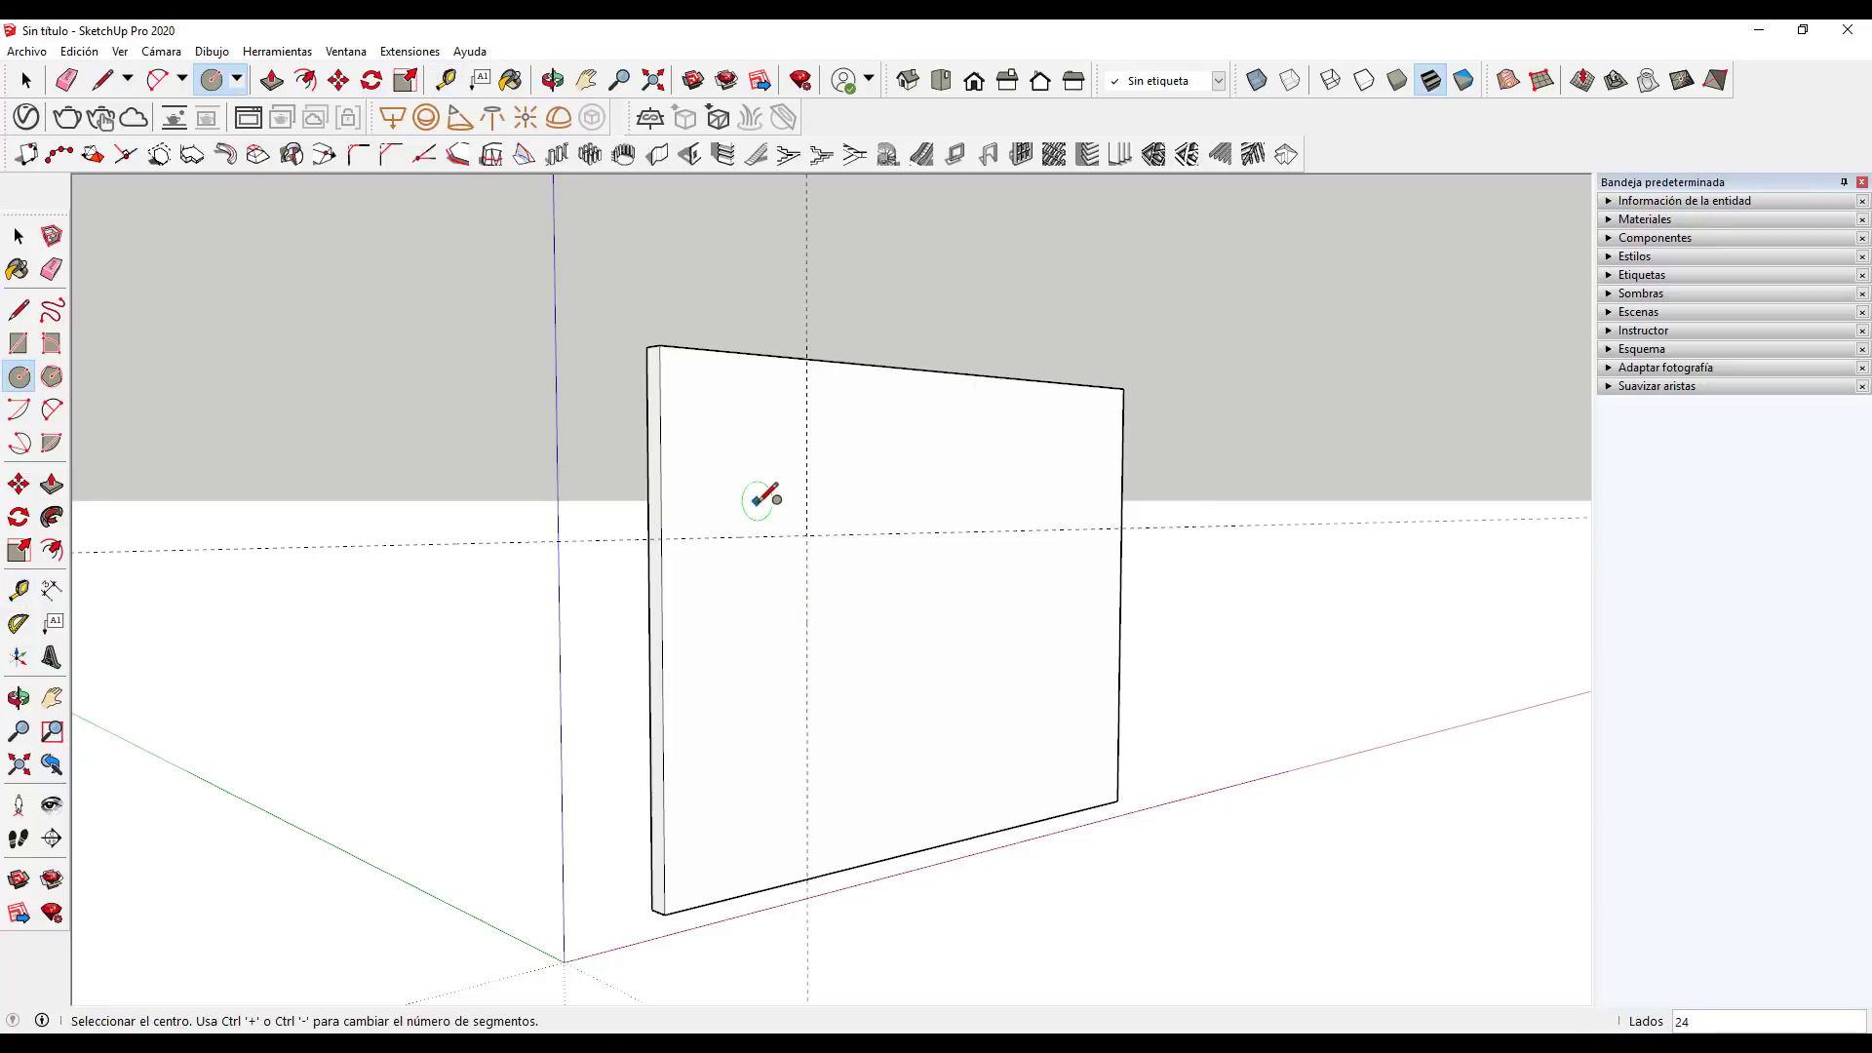
click(806, 534)
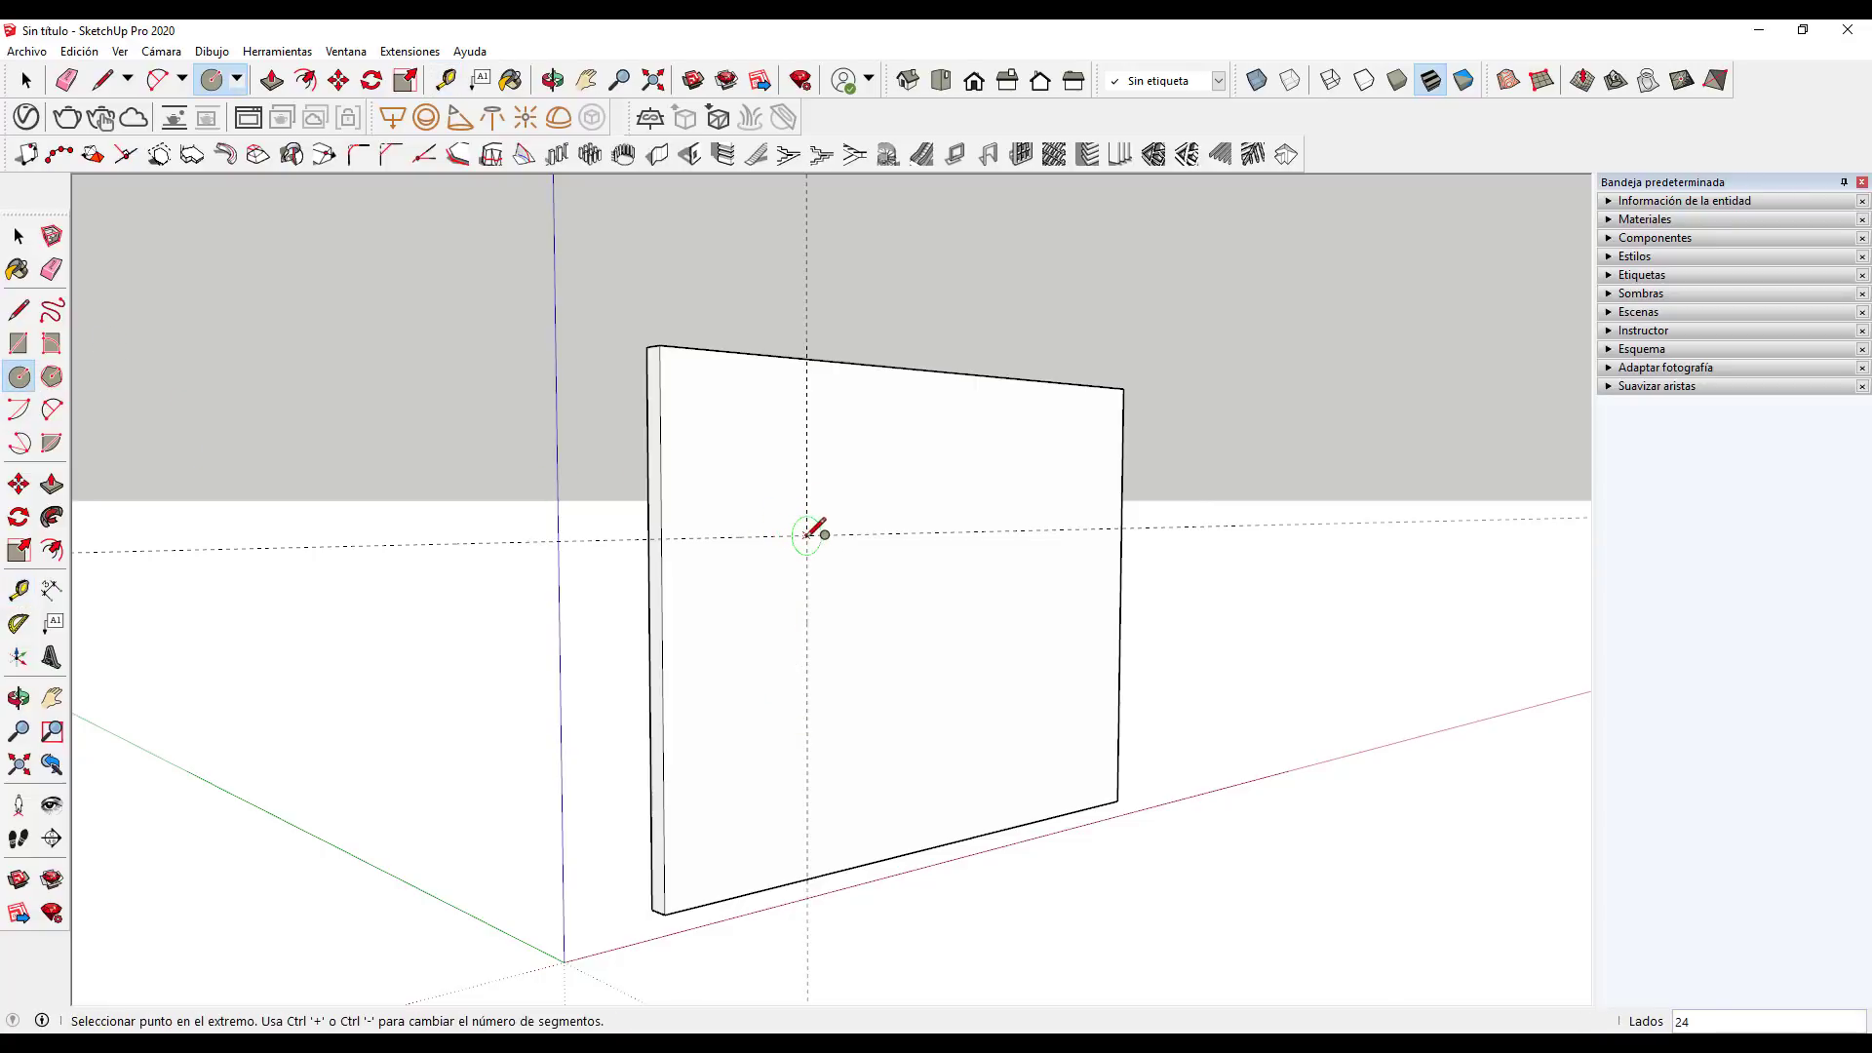
click(882, 477)
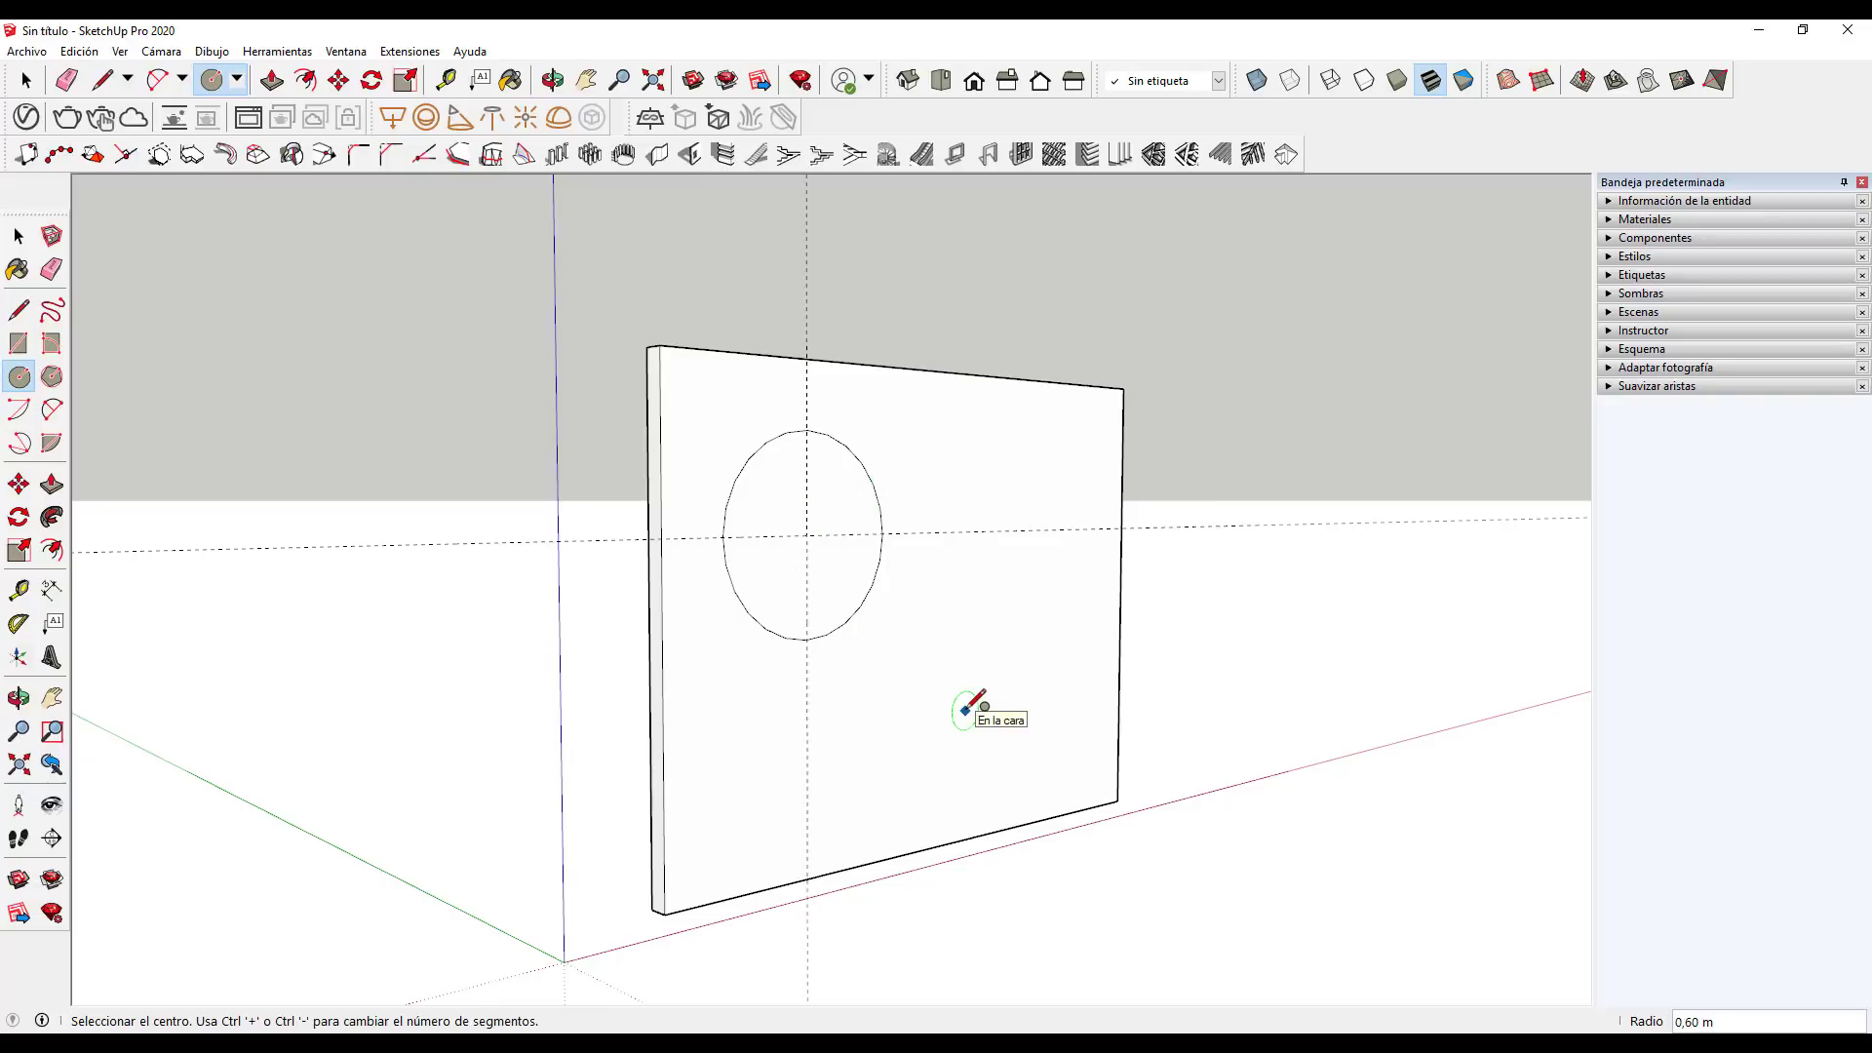
key(ctrl+z)
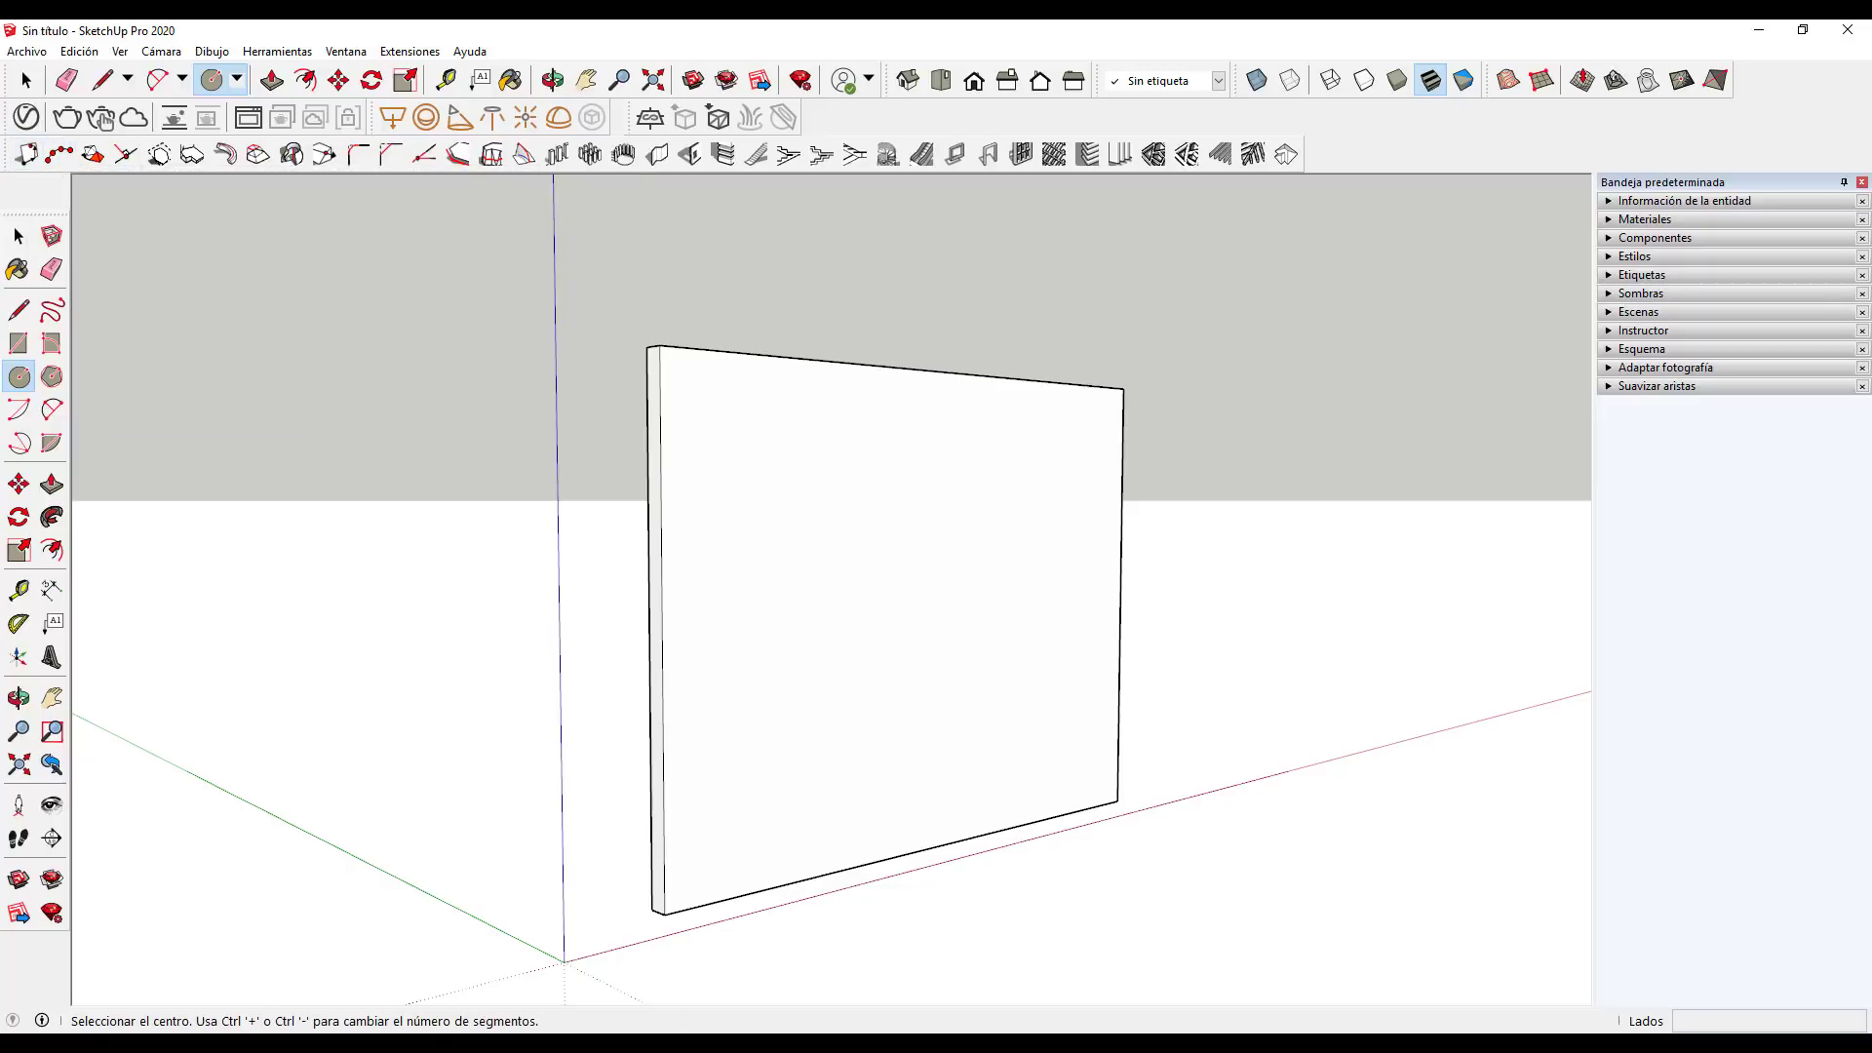
key(space)
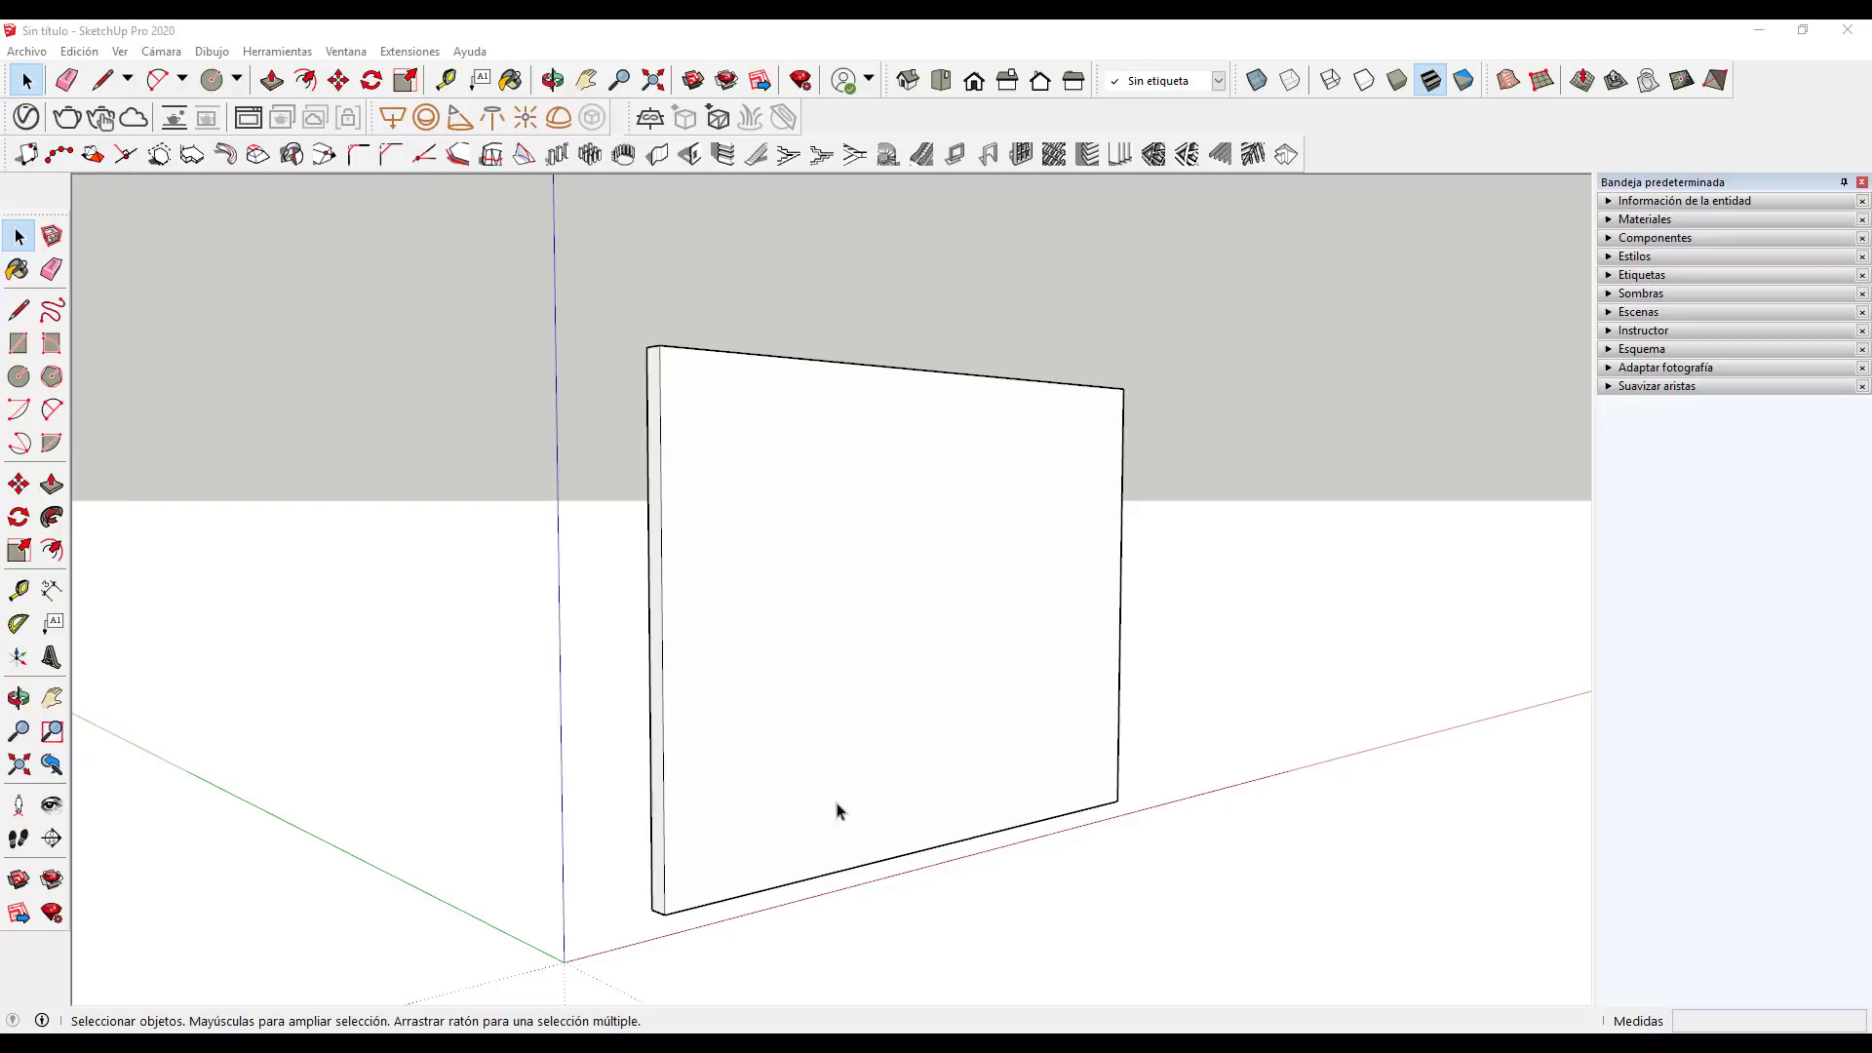
Move the 1001bit Divide Edge dialog aside and split the wall's left edge into 5 segments
click(59, 154)
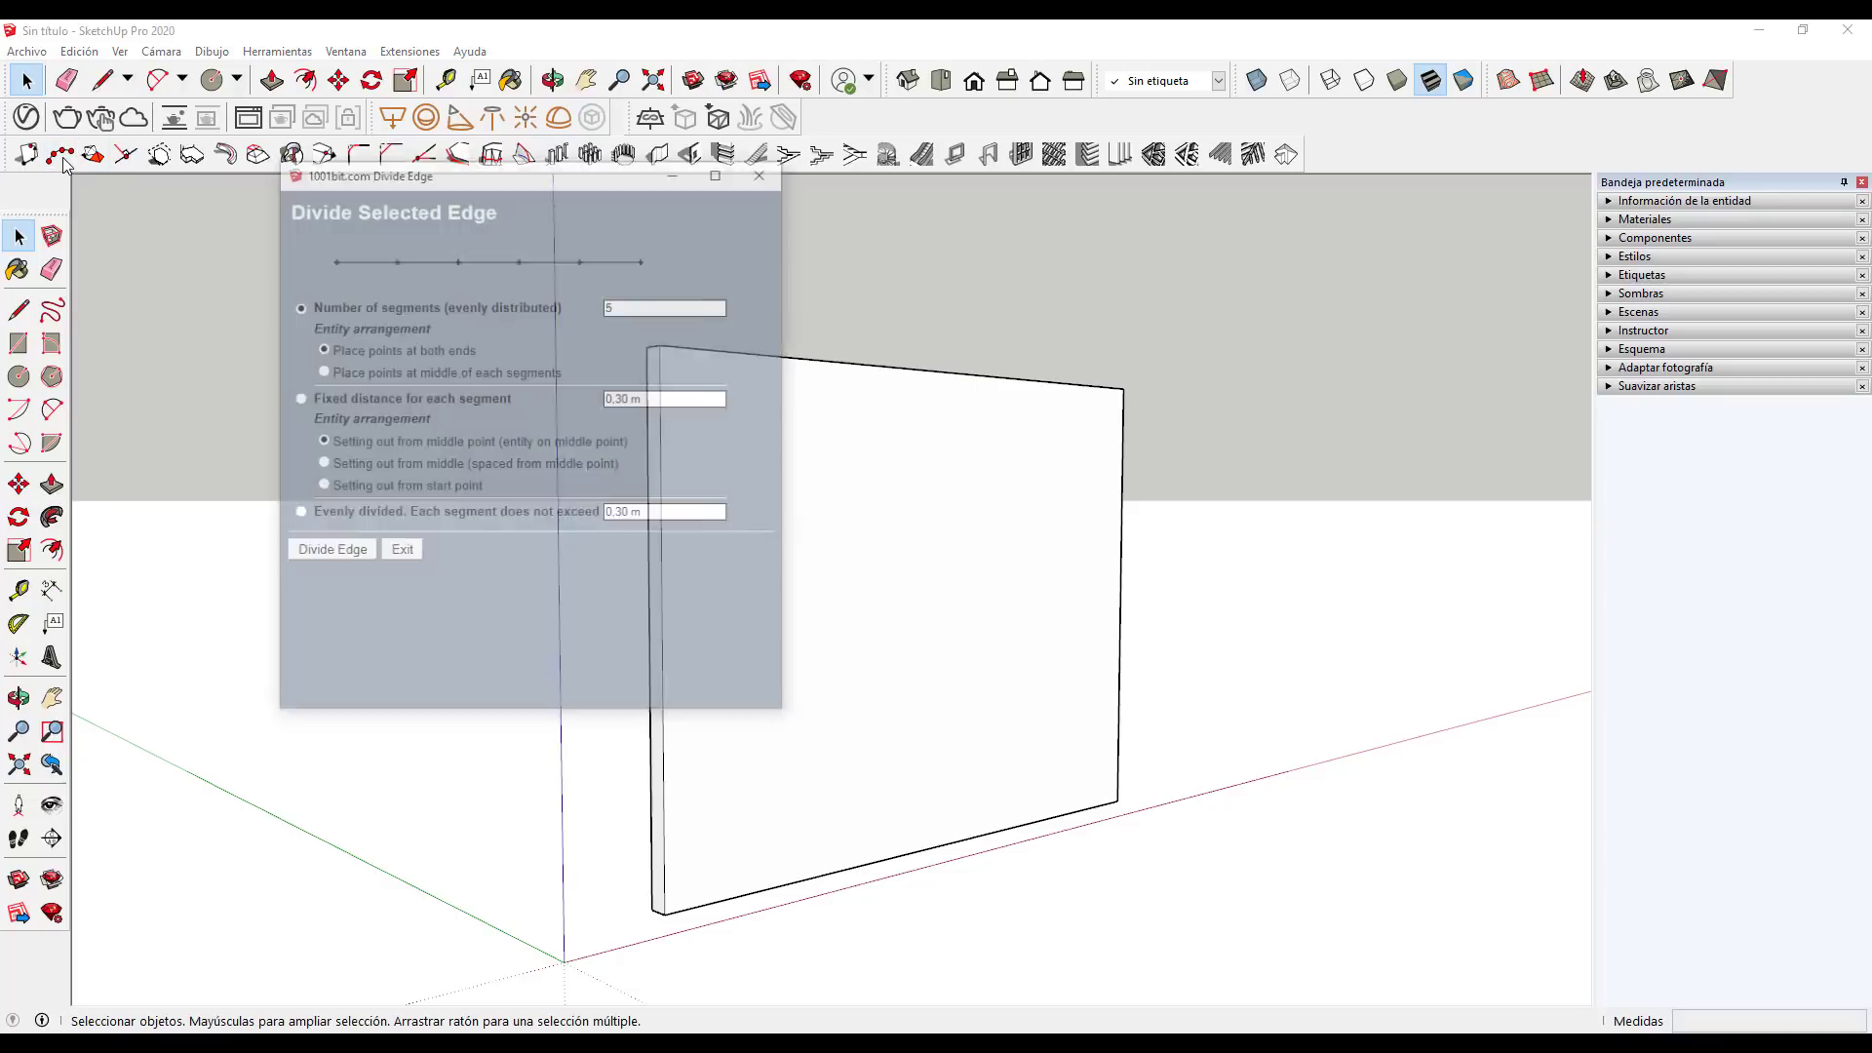
drag(431, 173, 261, 262)
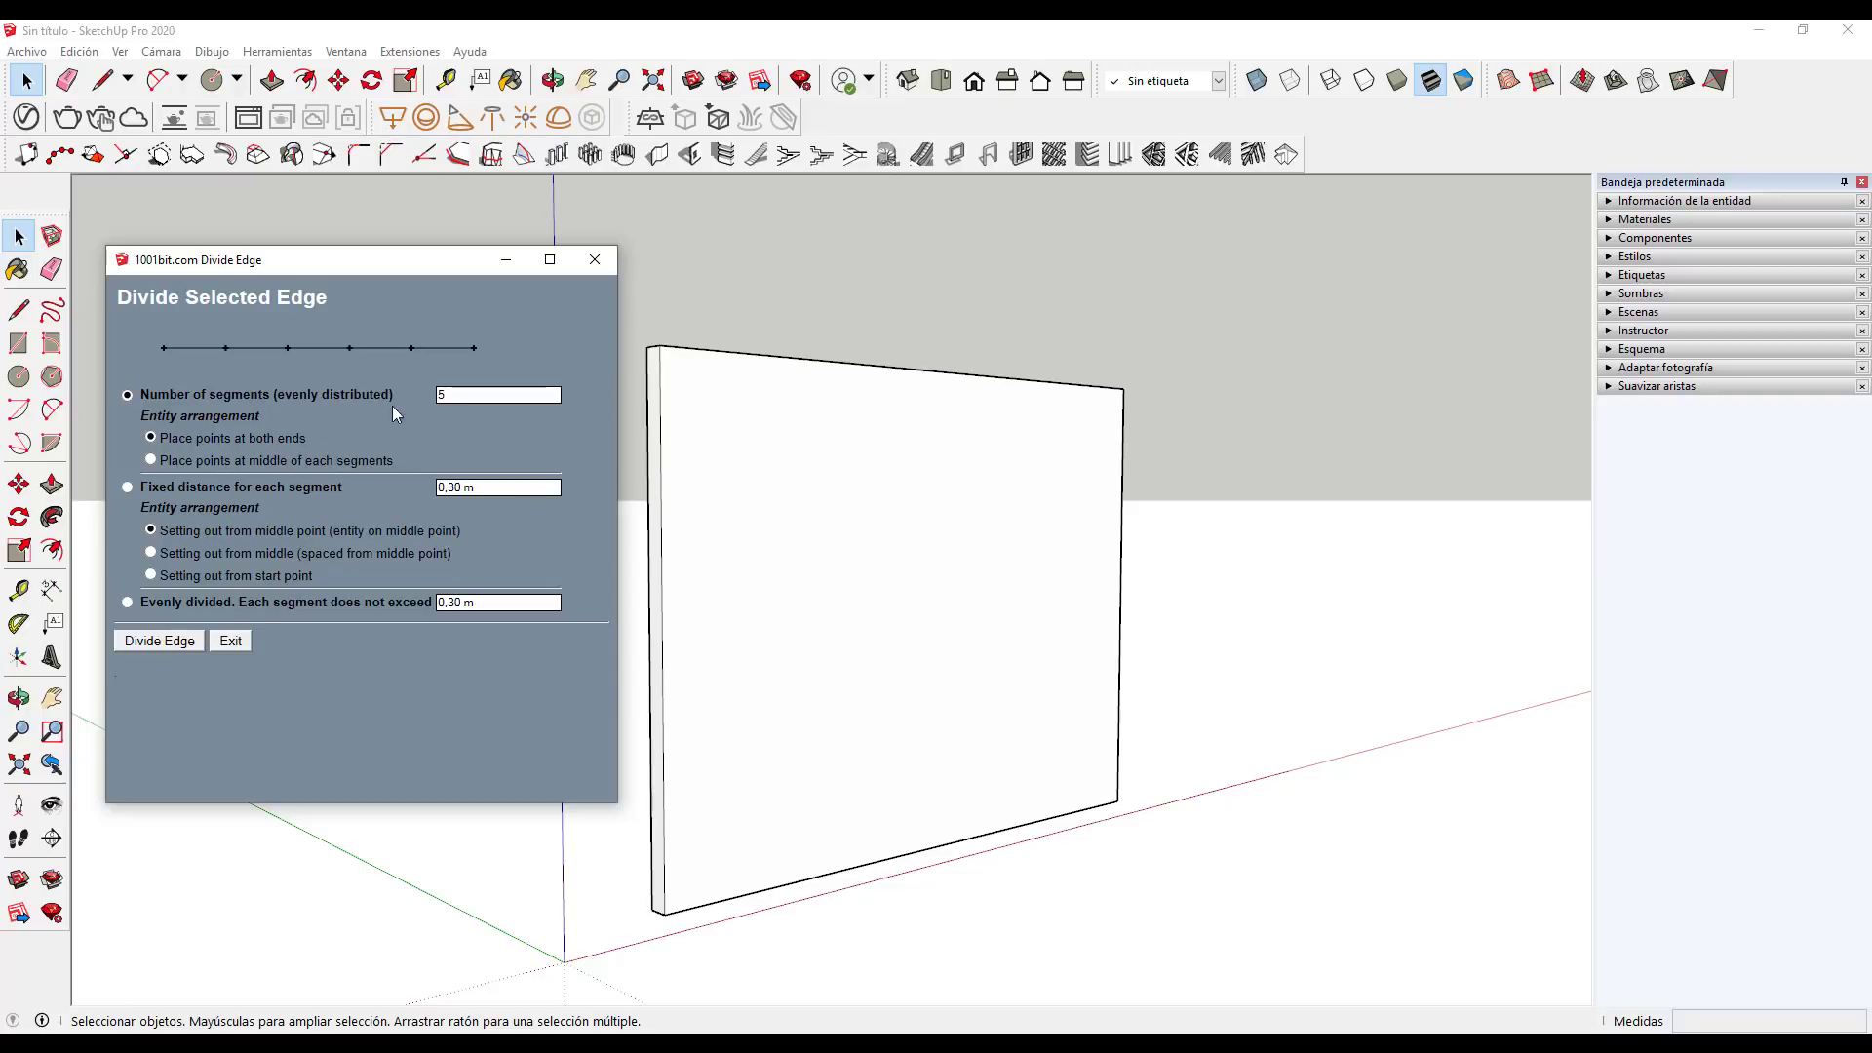
click(156, 642)
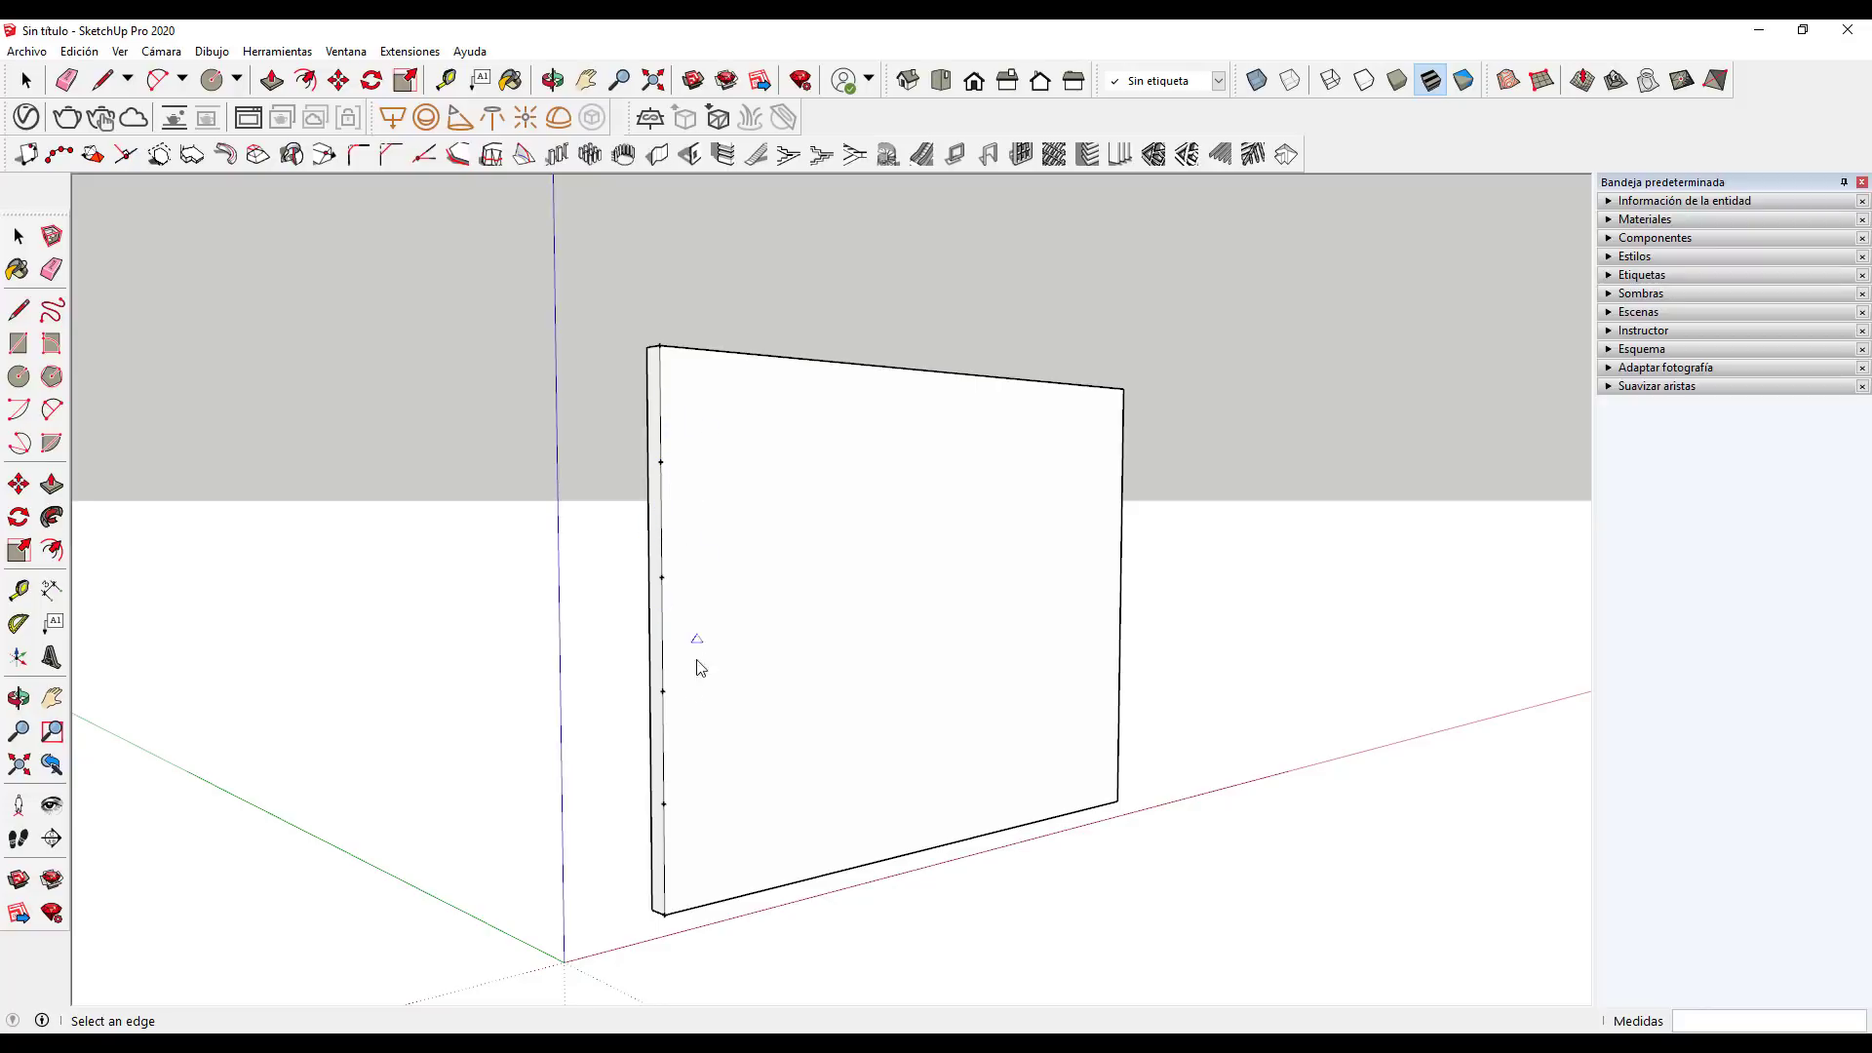
Divide the wall's top, right and bottom edges into five segments as well
click(848, 367)
click(1122, 490)
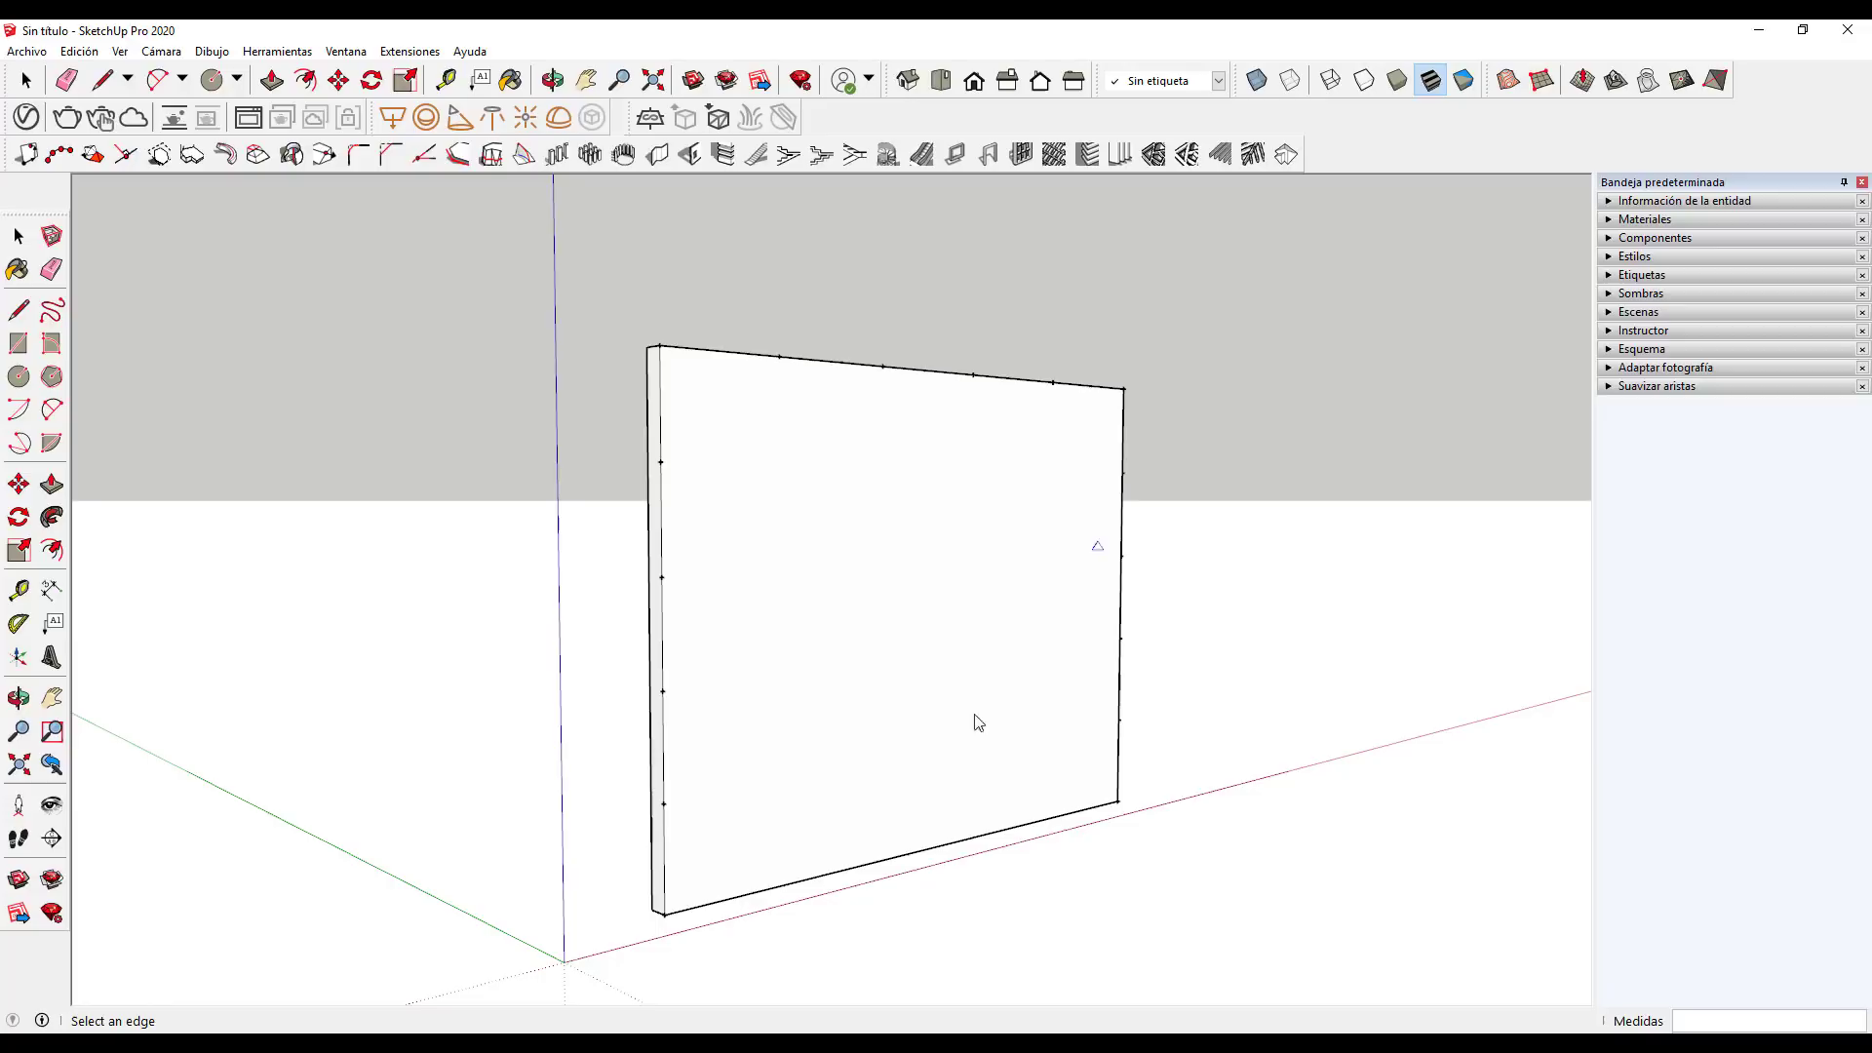
click(927, 853)
Draw the lowest horizontal grid line and four vertical grid lines between the division points
click(669, 812)
key(l)
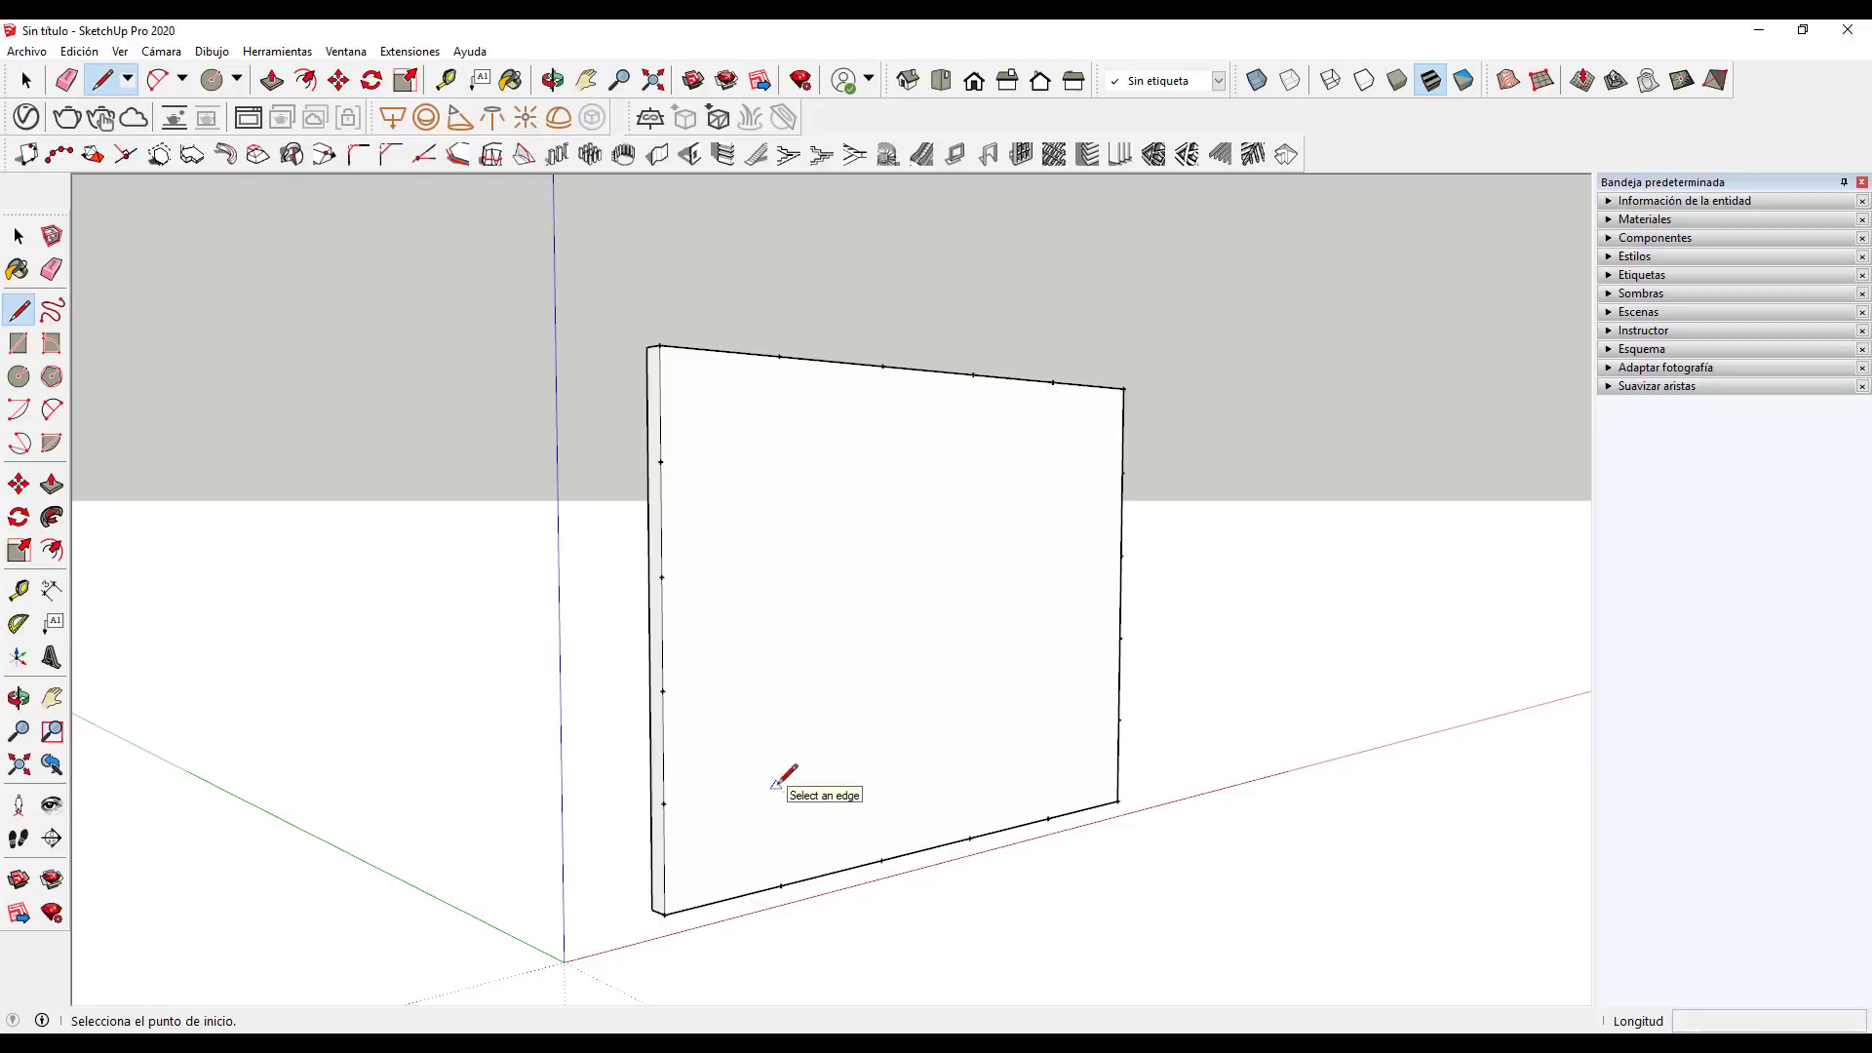
click(663, 803)
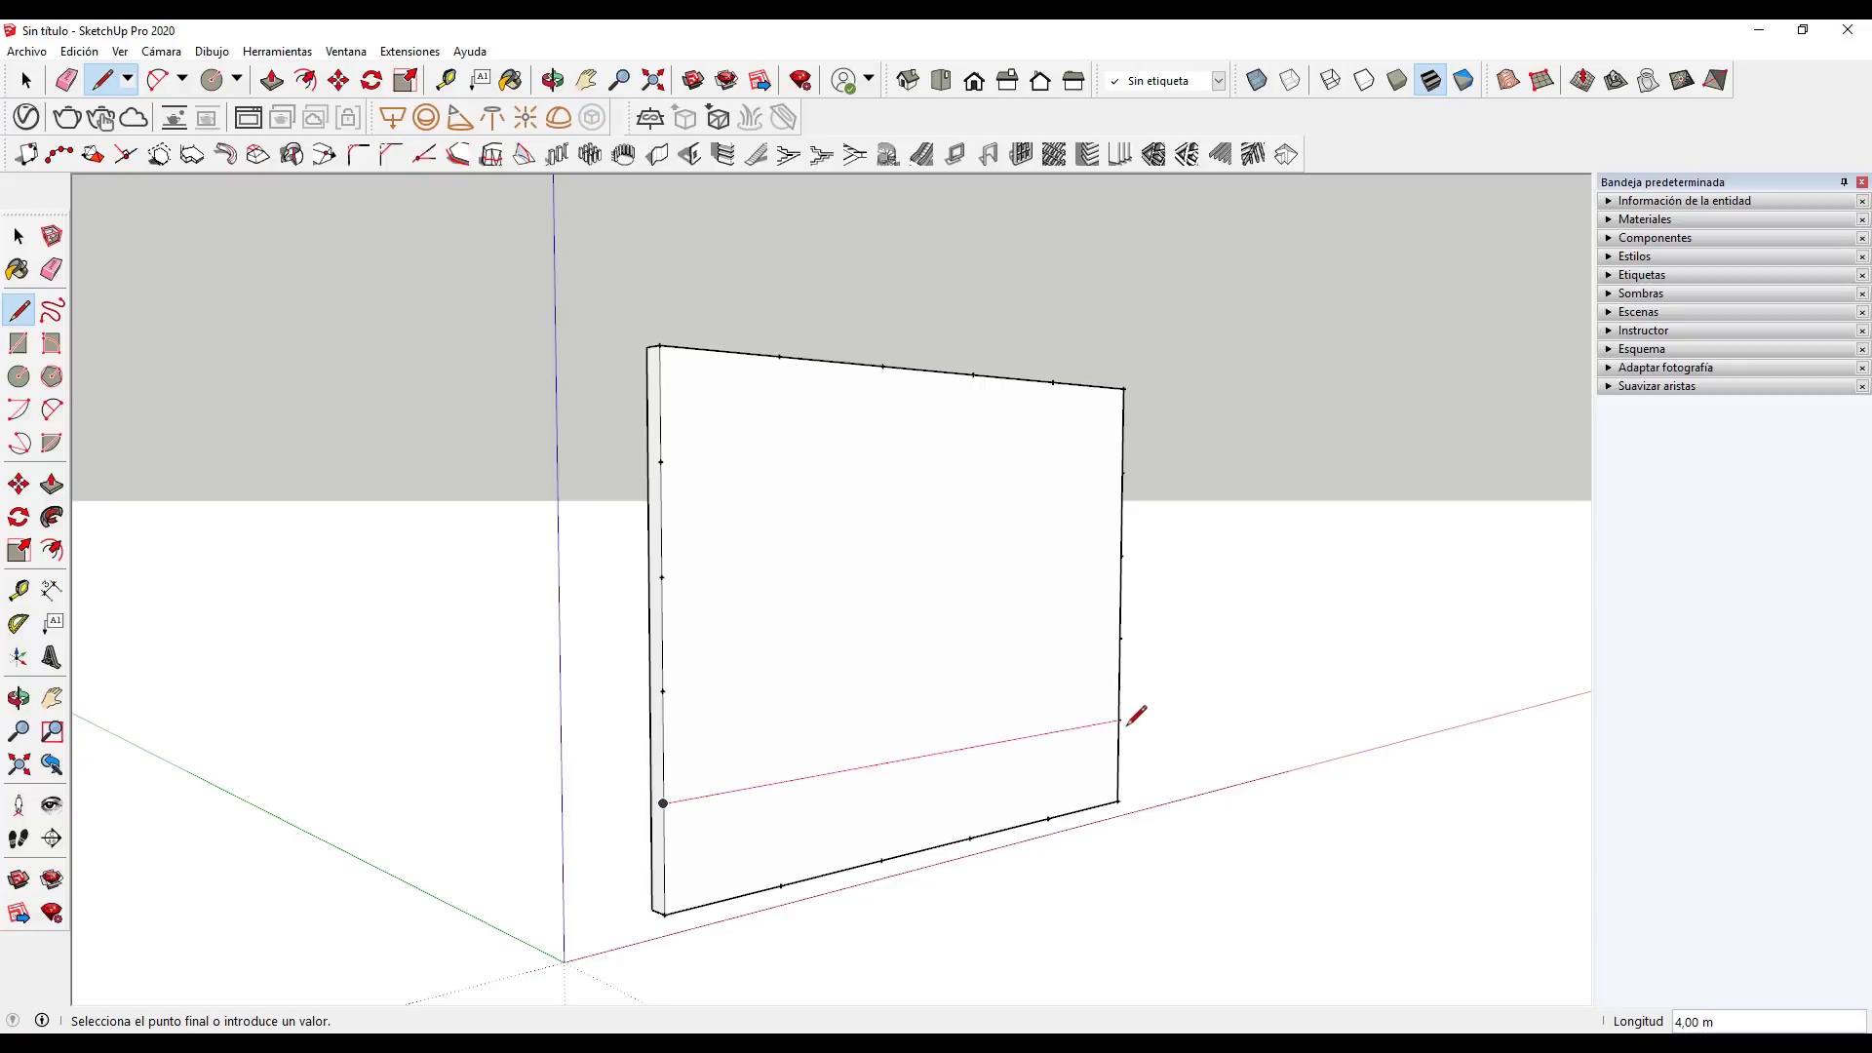
click(1119, 721)
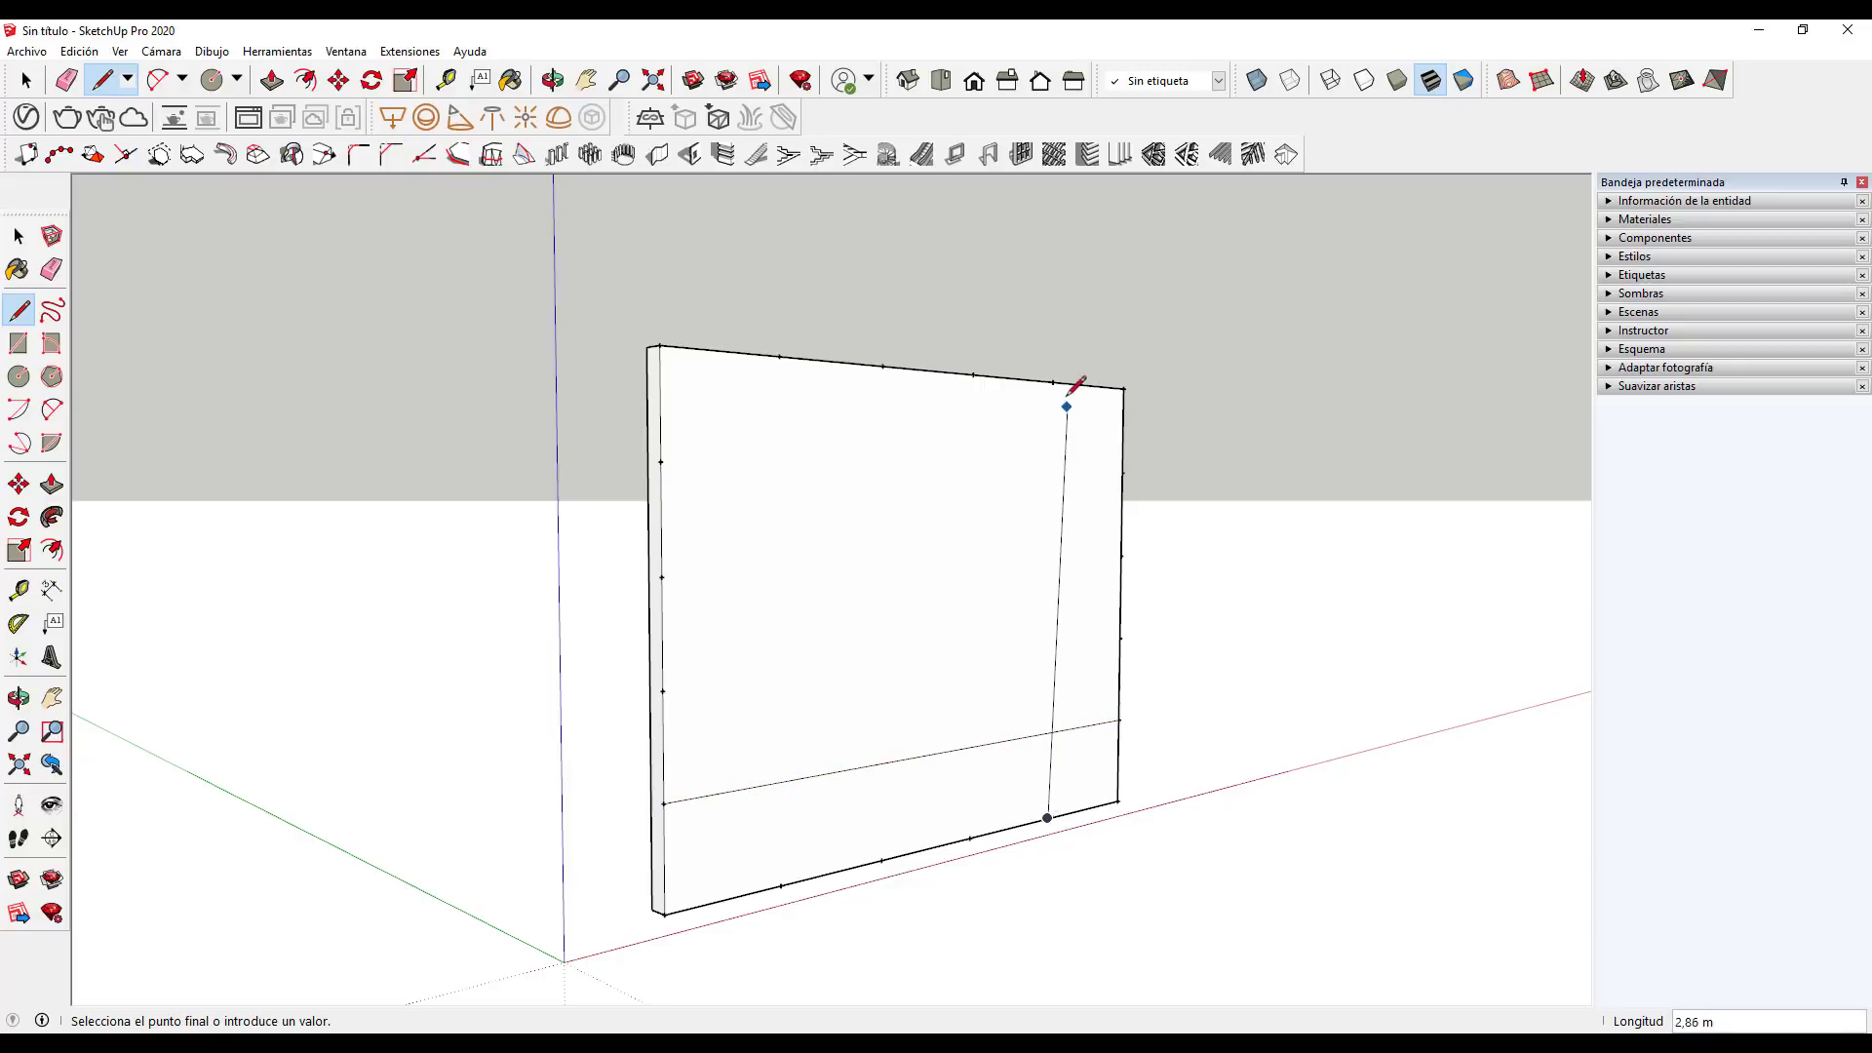
click(1053, 382)
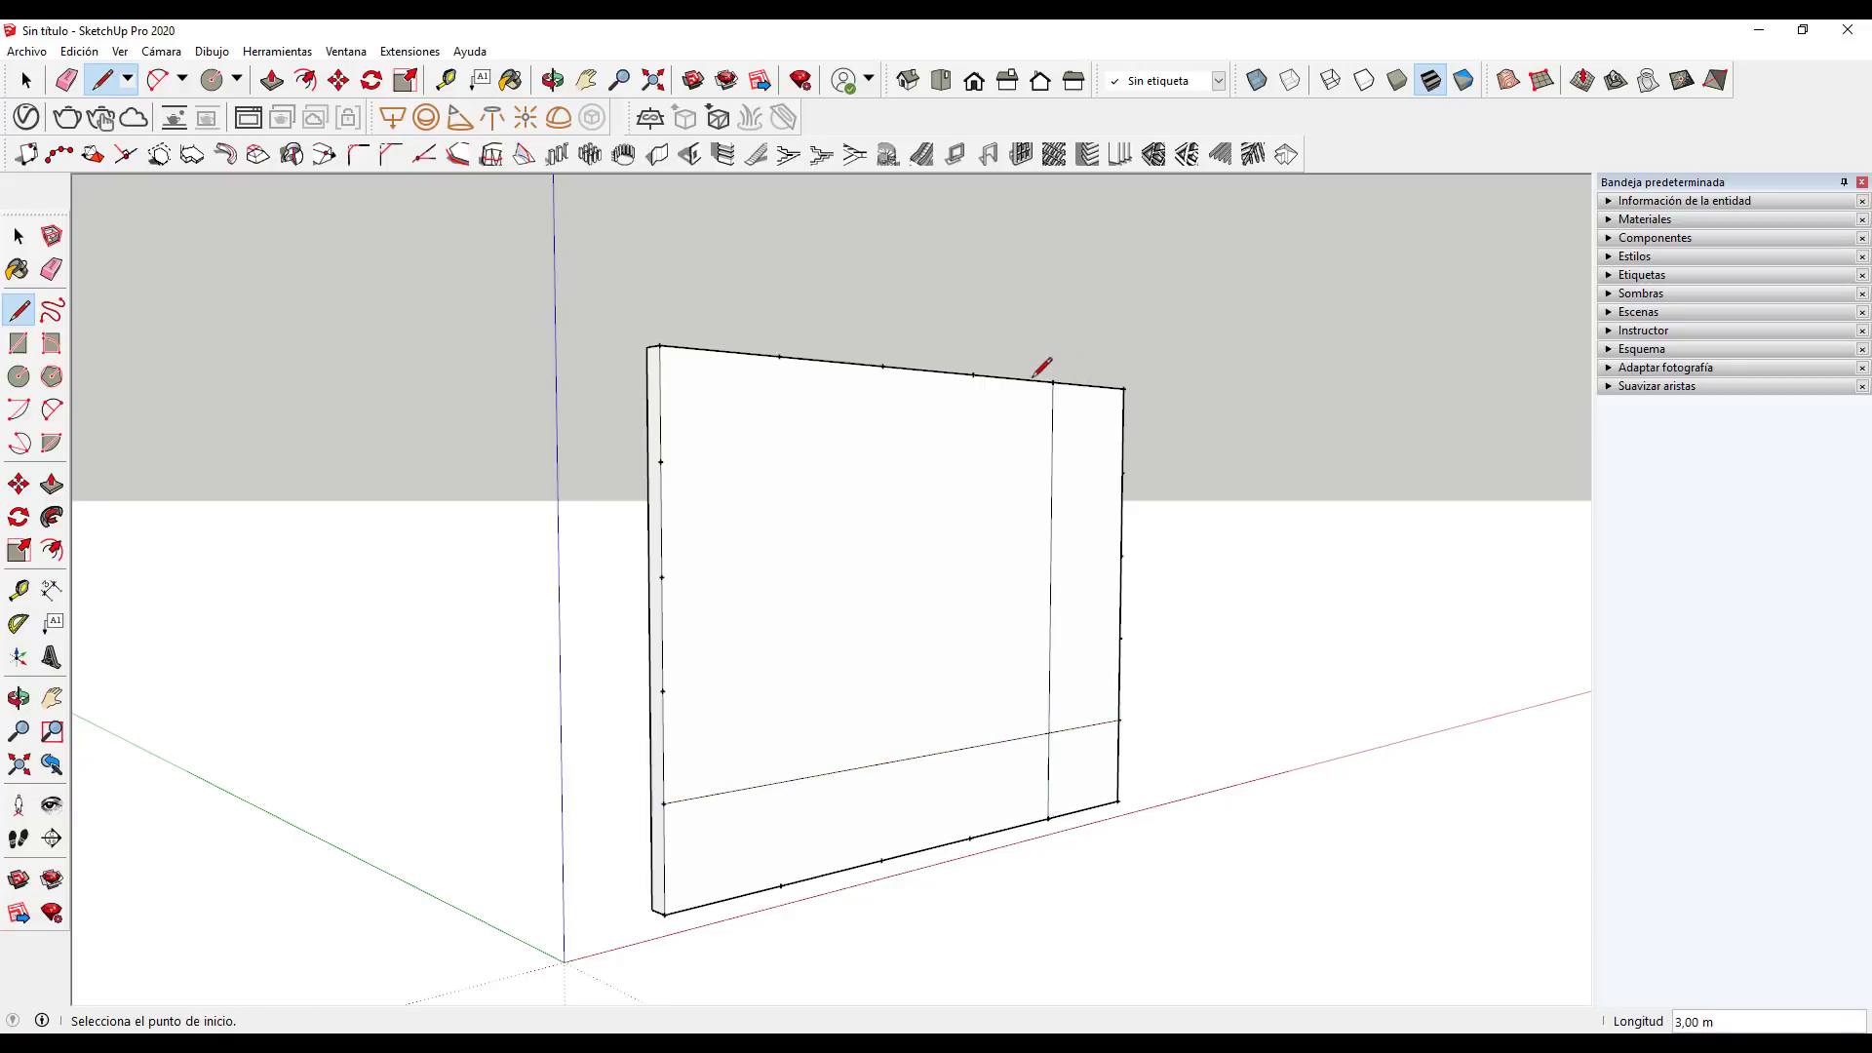
click(972, 374)
click(970, 837)
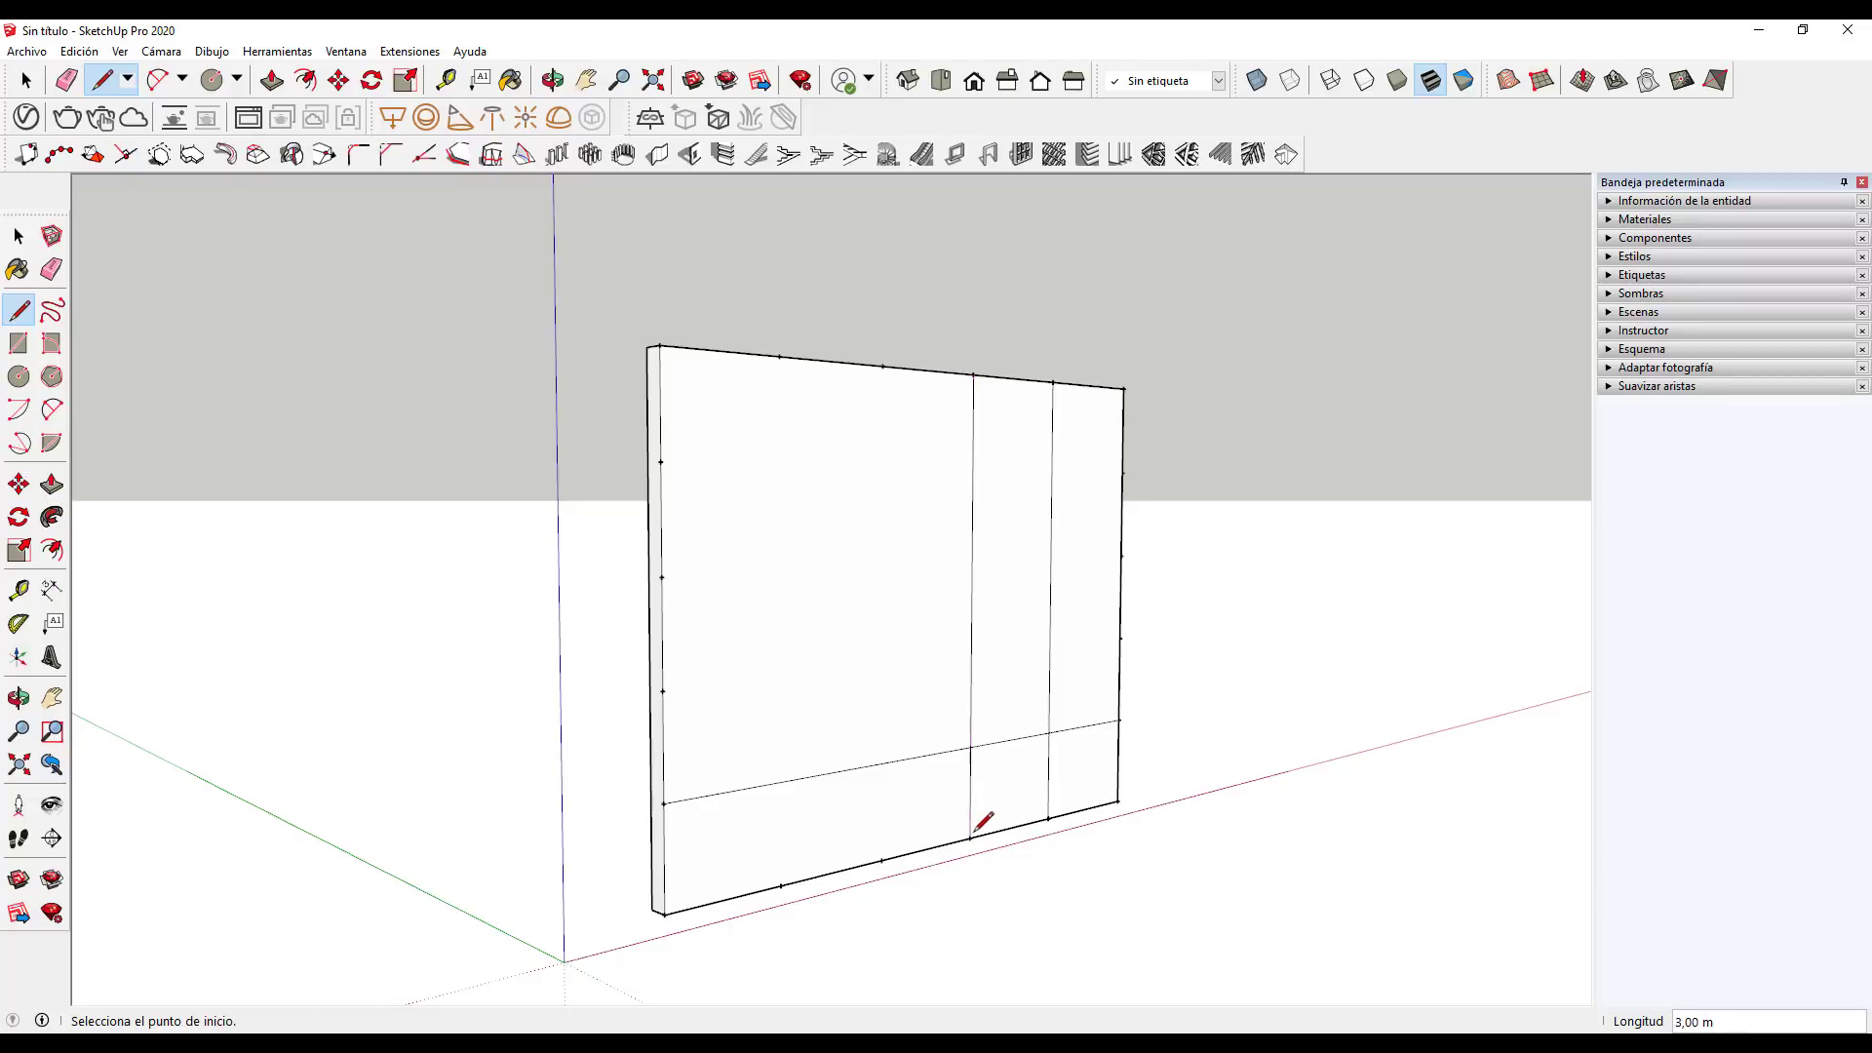
click(882, 858)
click(883, 367)
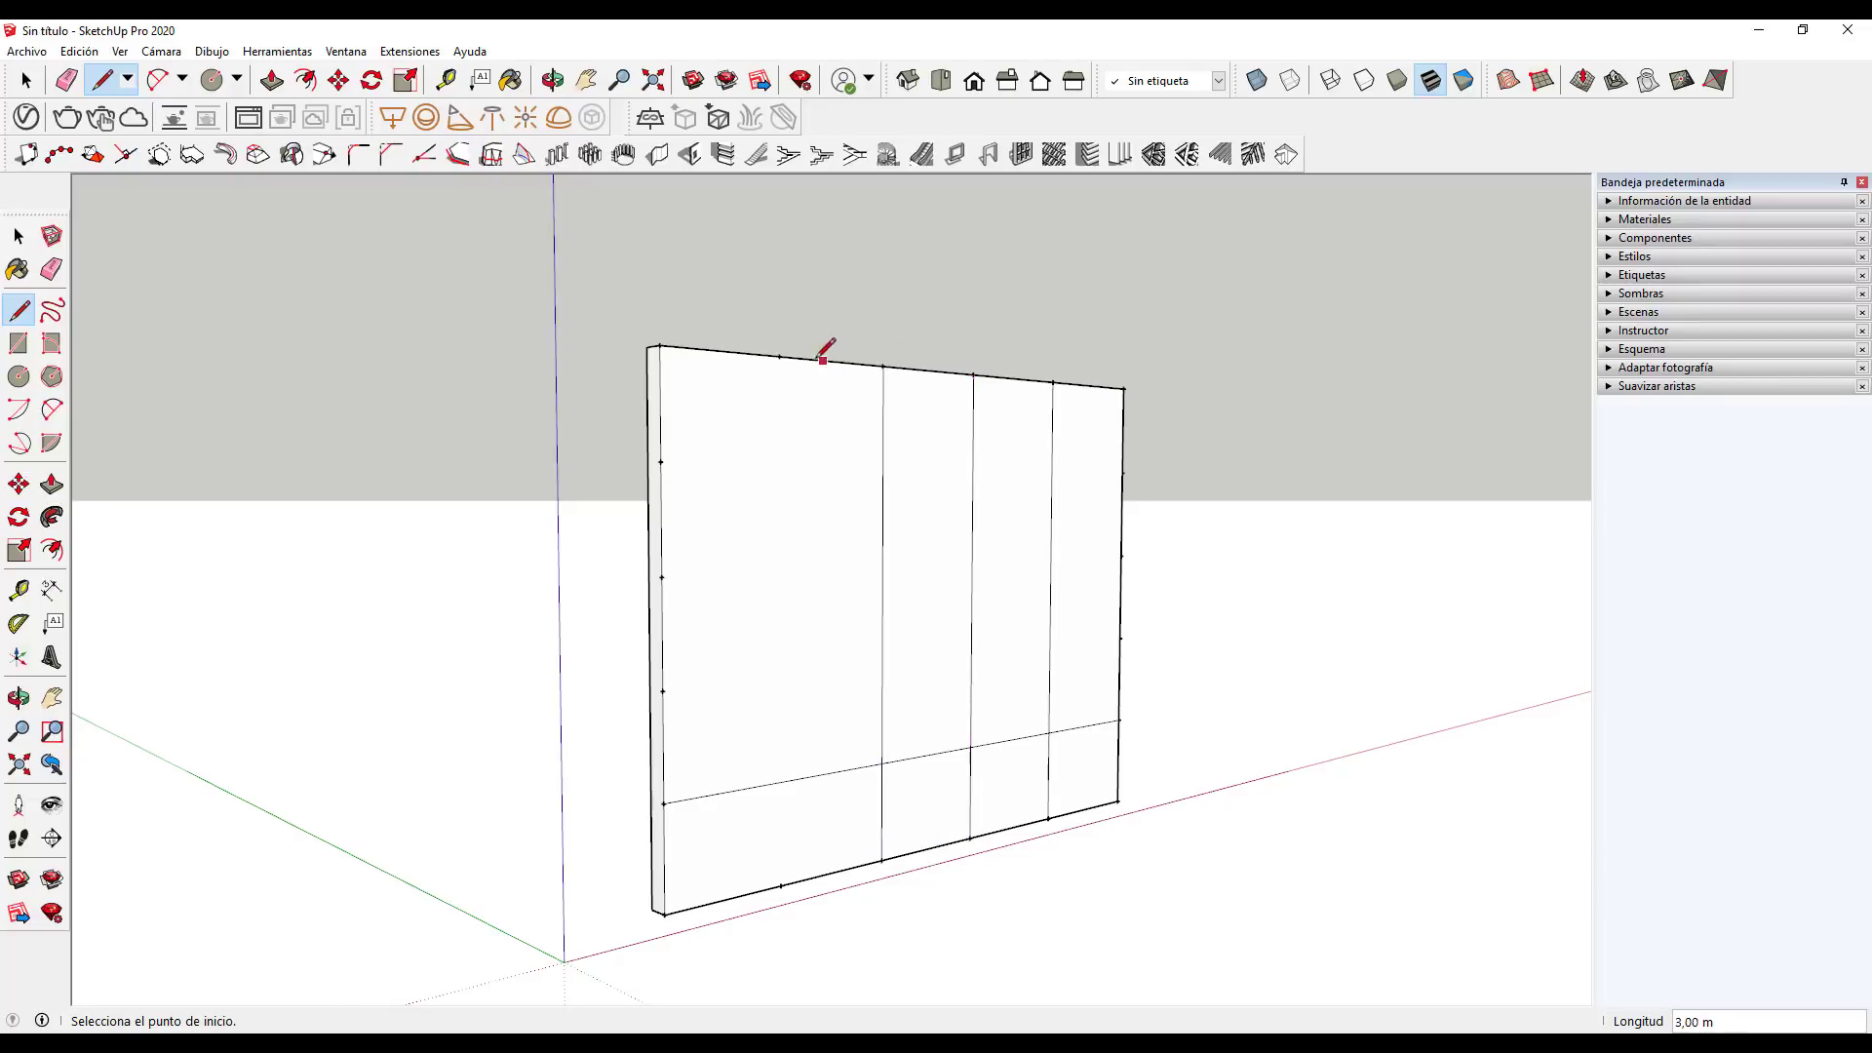
click(779, 356)
click(781, 885)
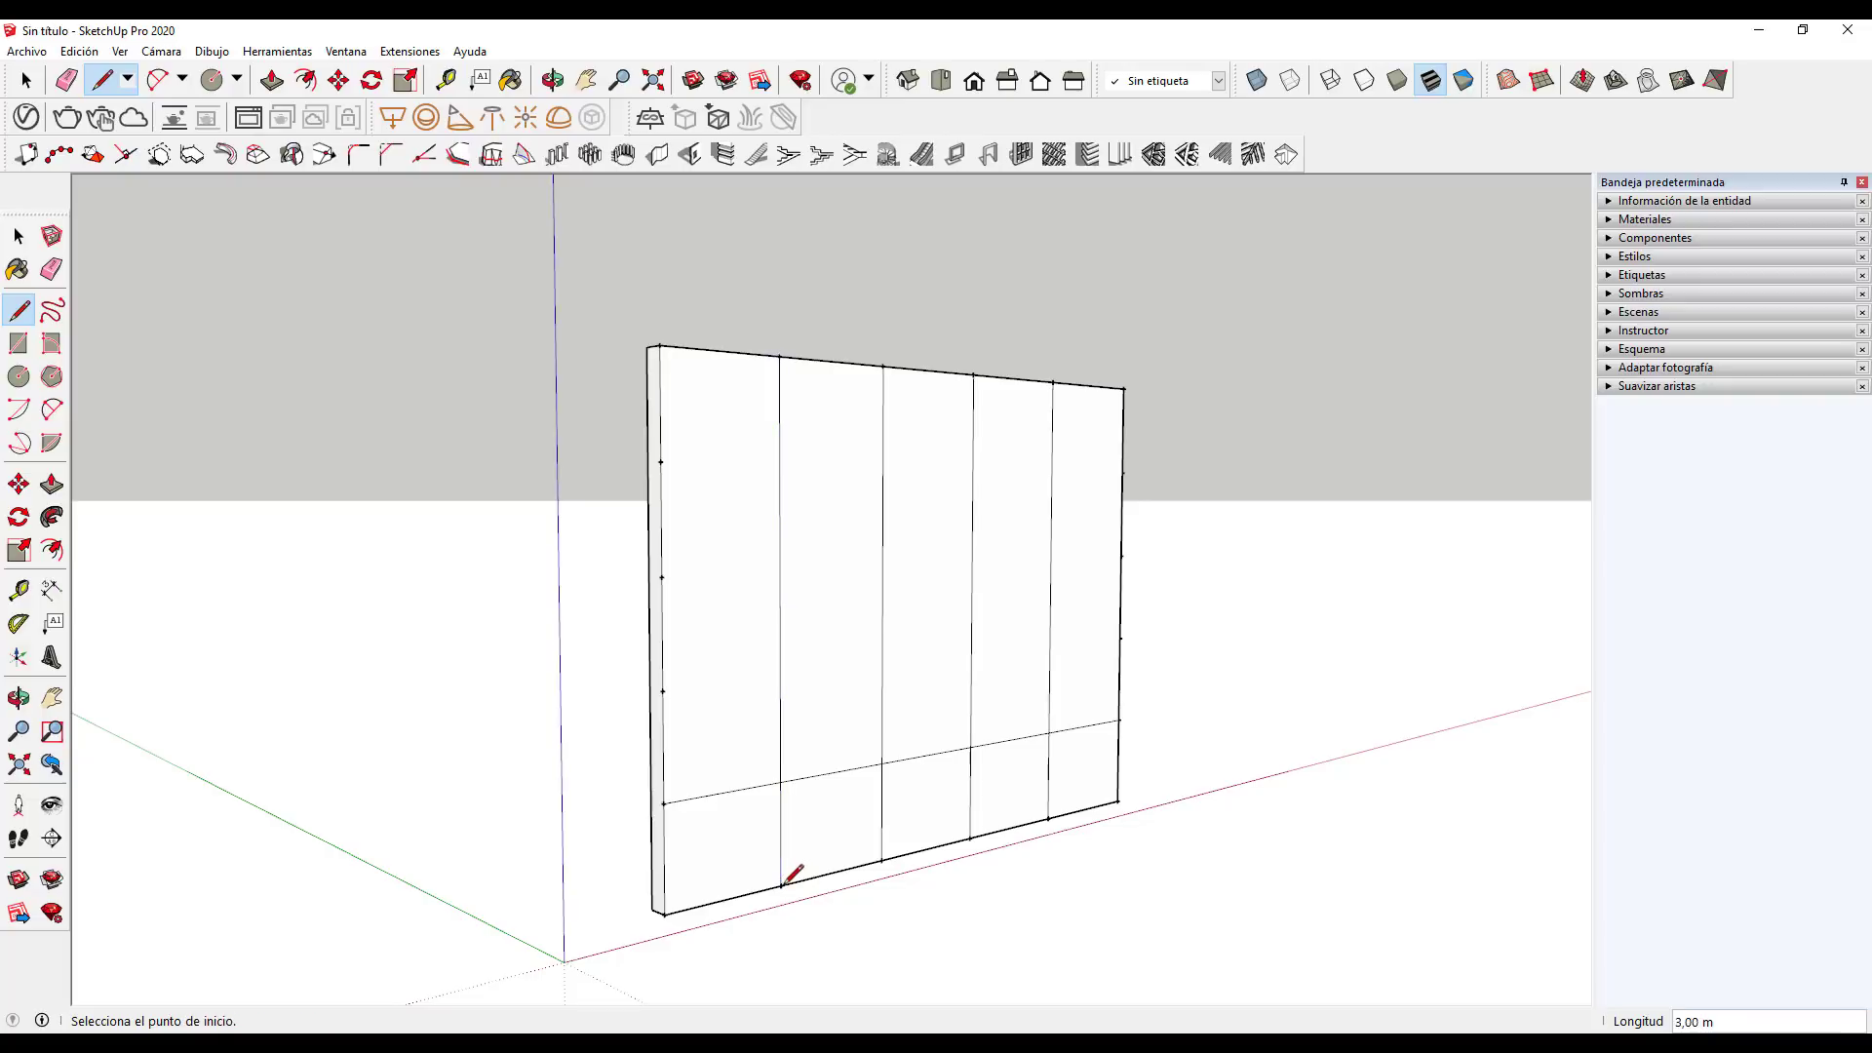
Add the remaining three horizontal grid lines, then undo the grid with Ctrl+Z
click(663, 691)
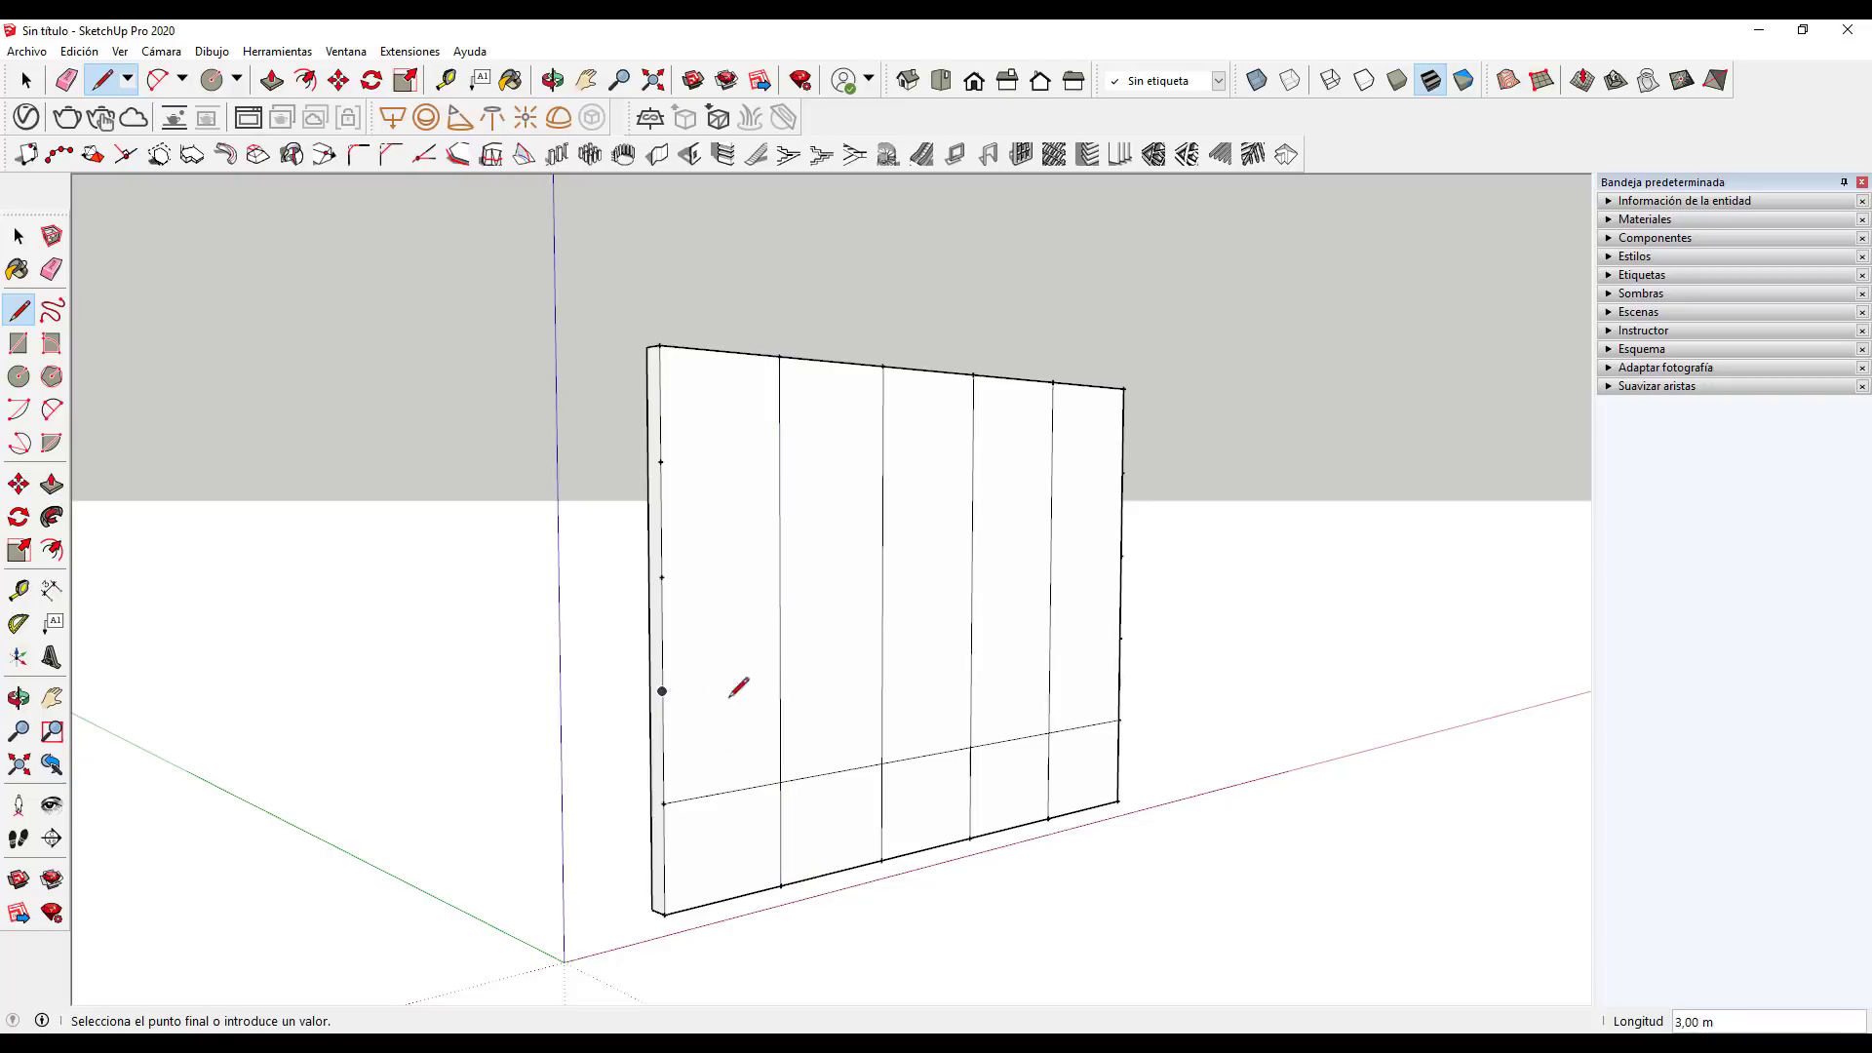
click(1120, 638)
click(662, 577)
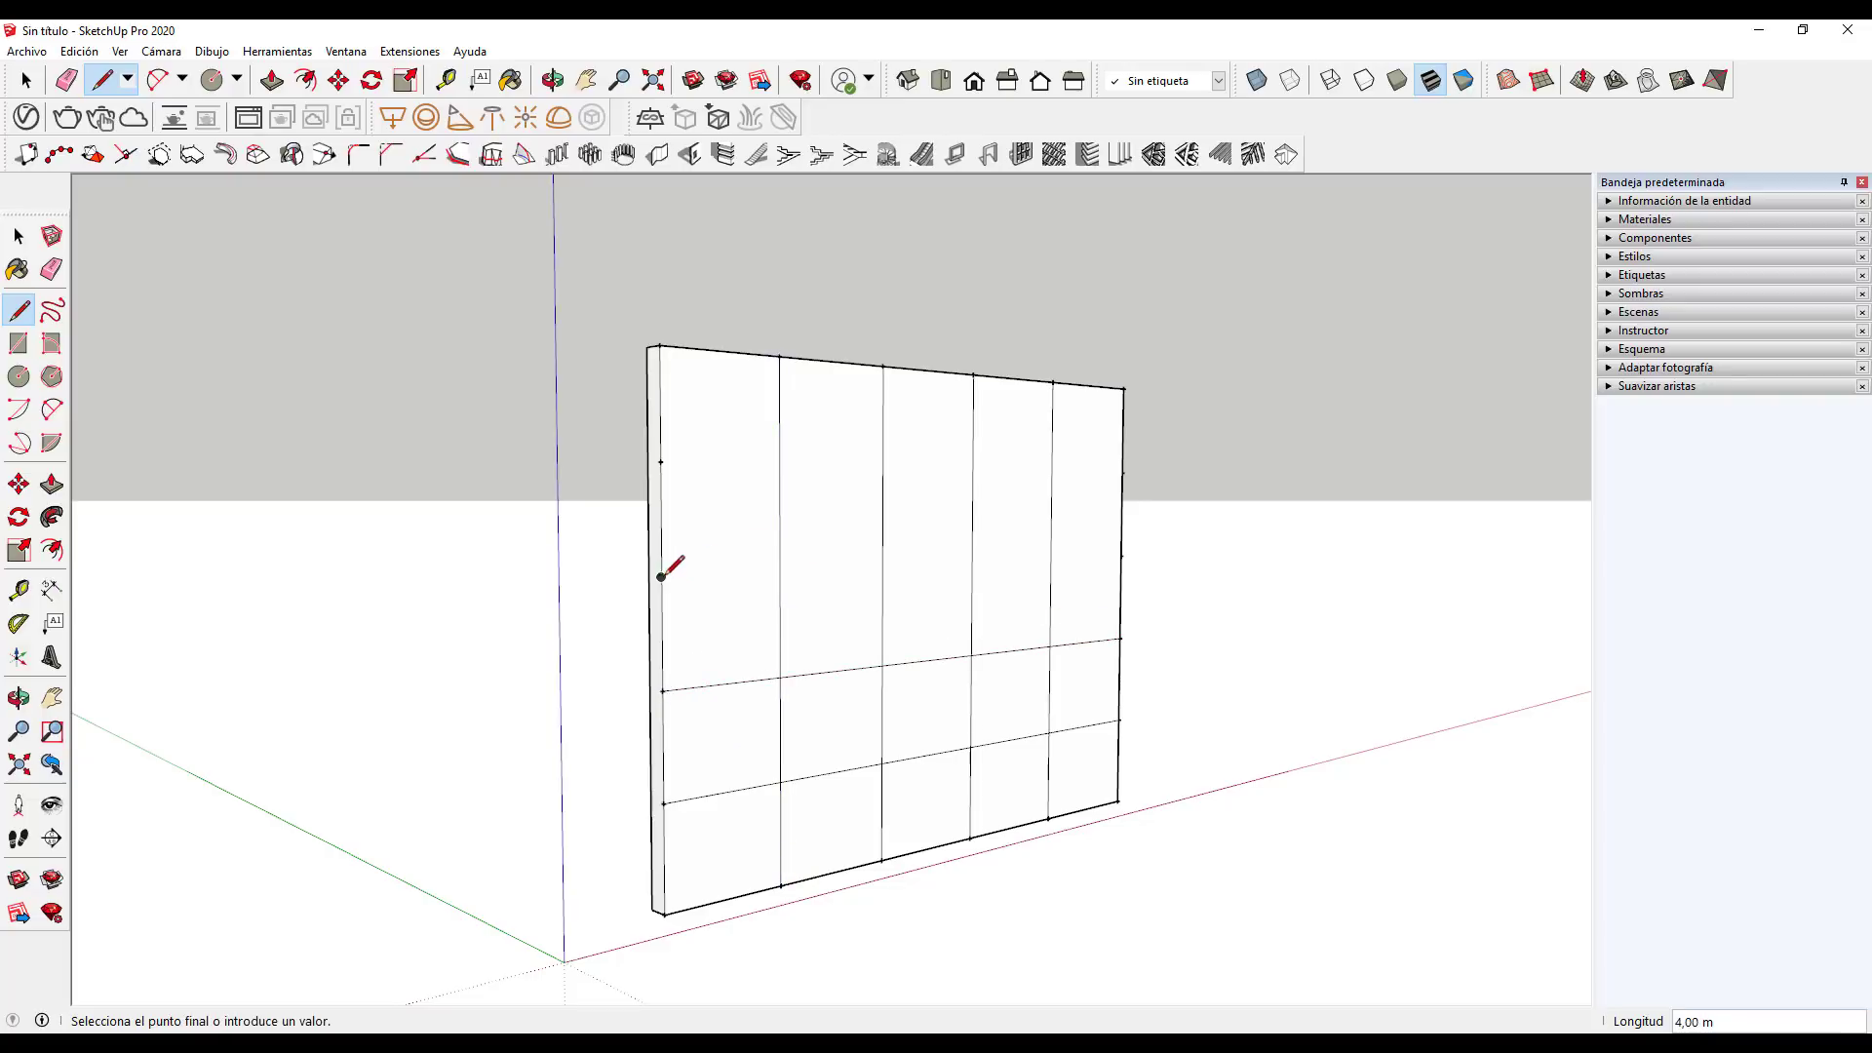
click(1121, 557)
click(661, 461)
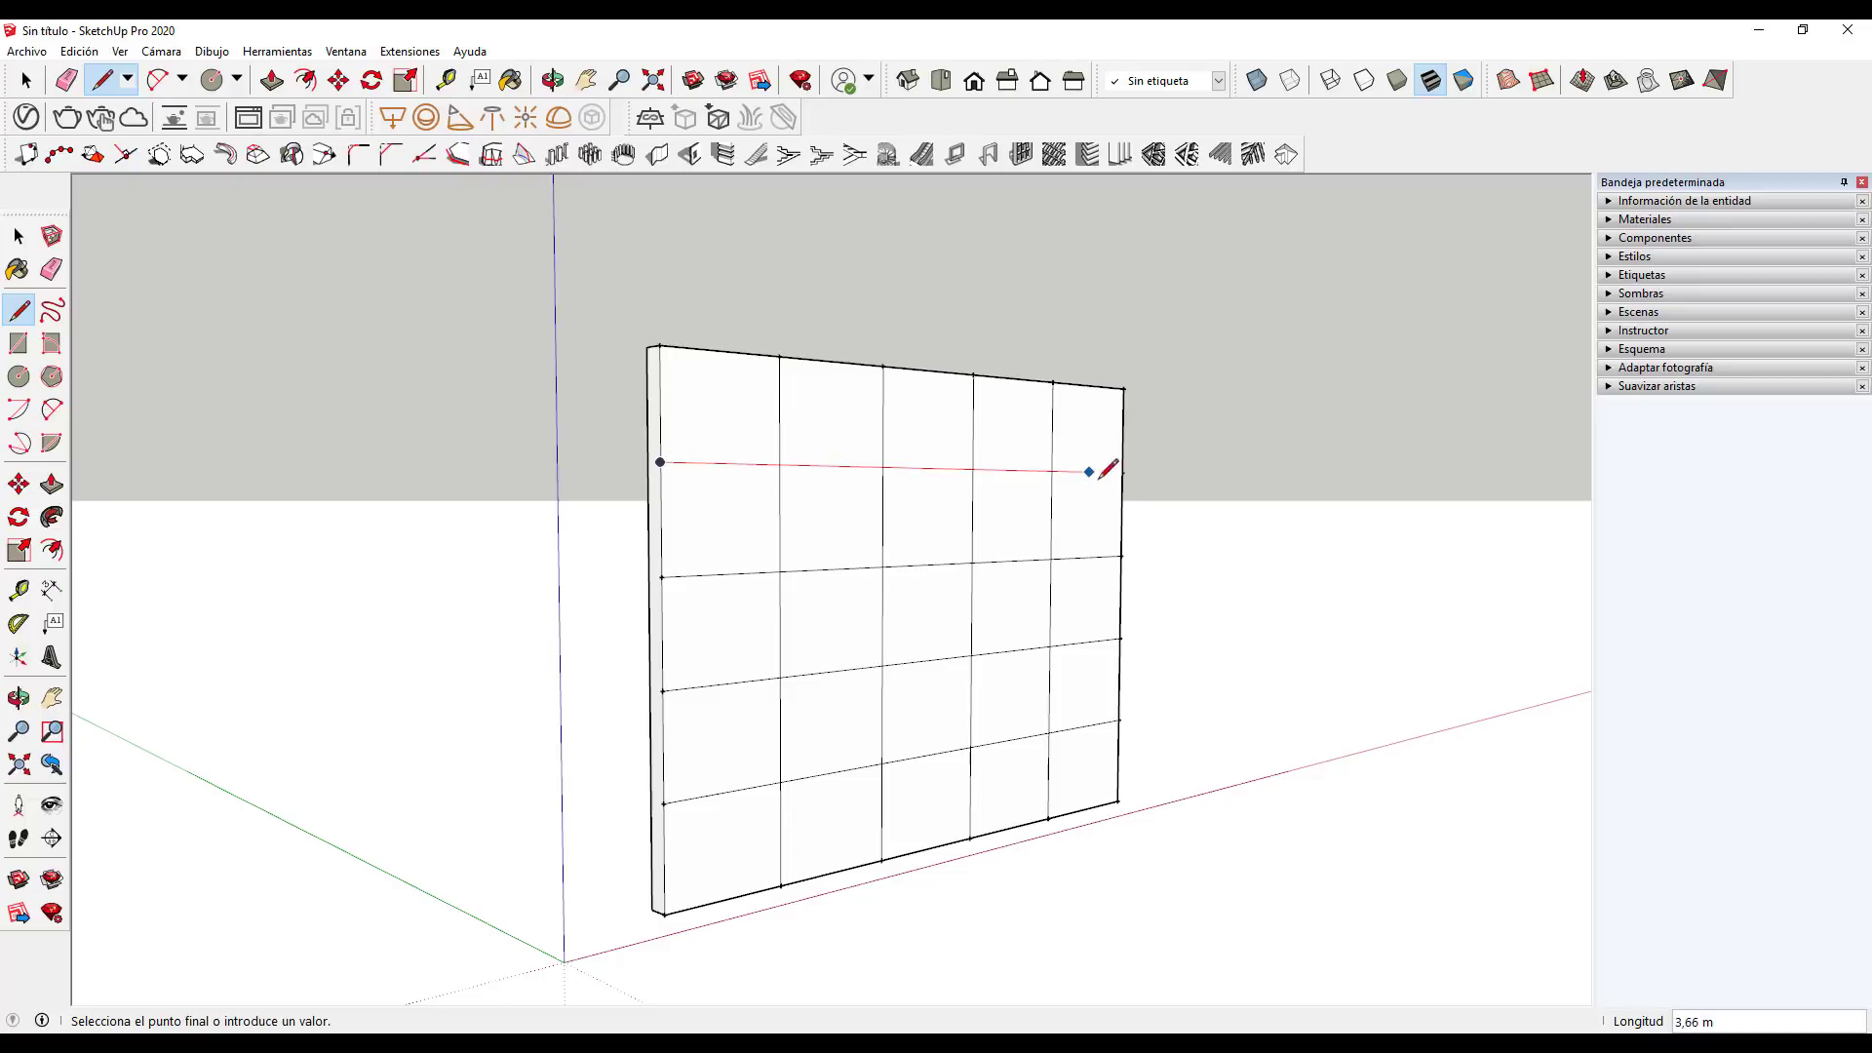
click(1123, 473)
key(space)
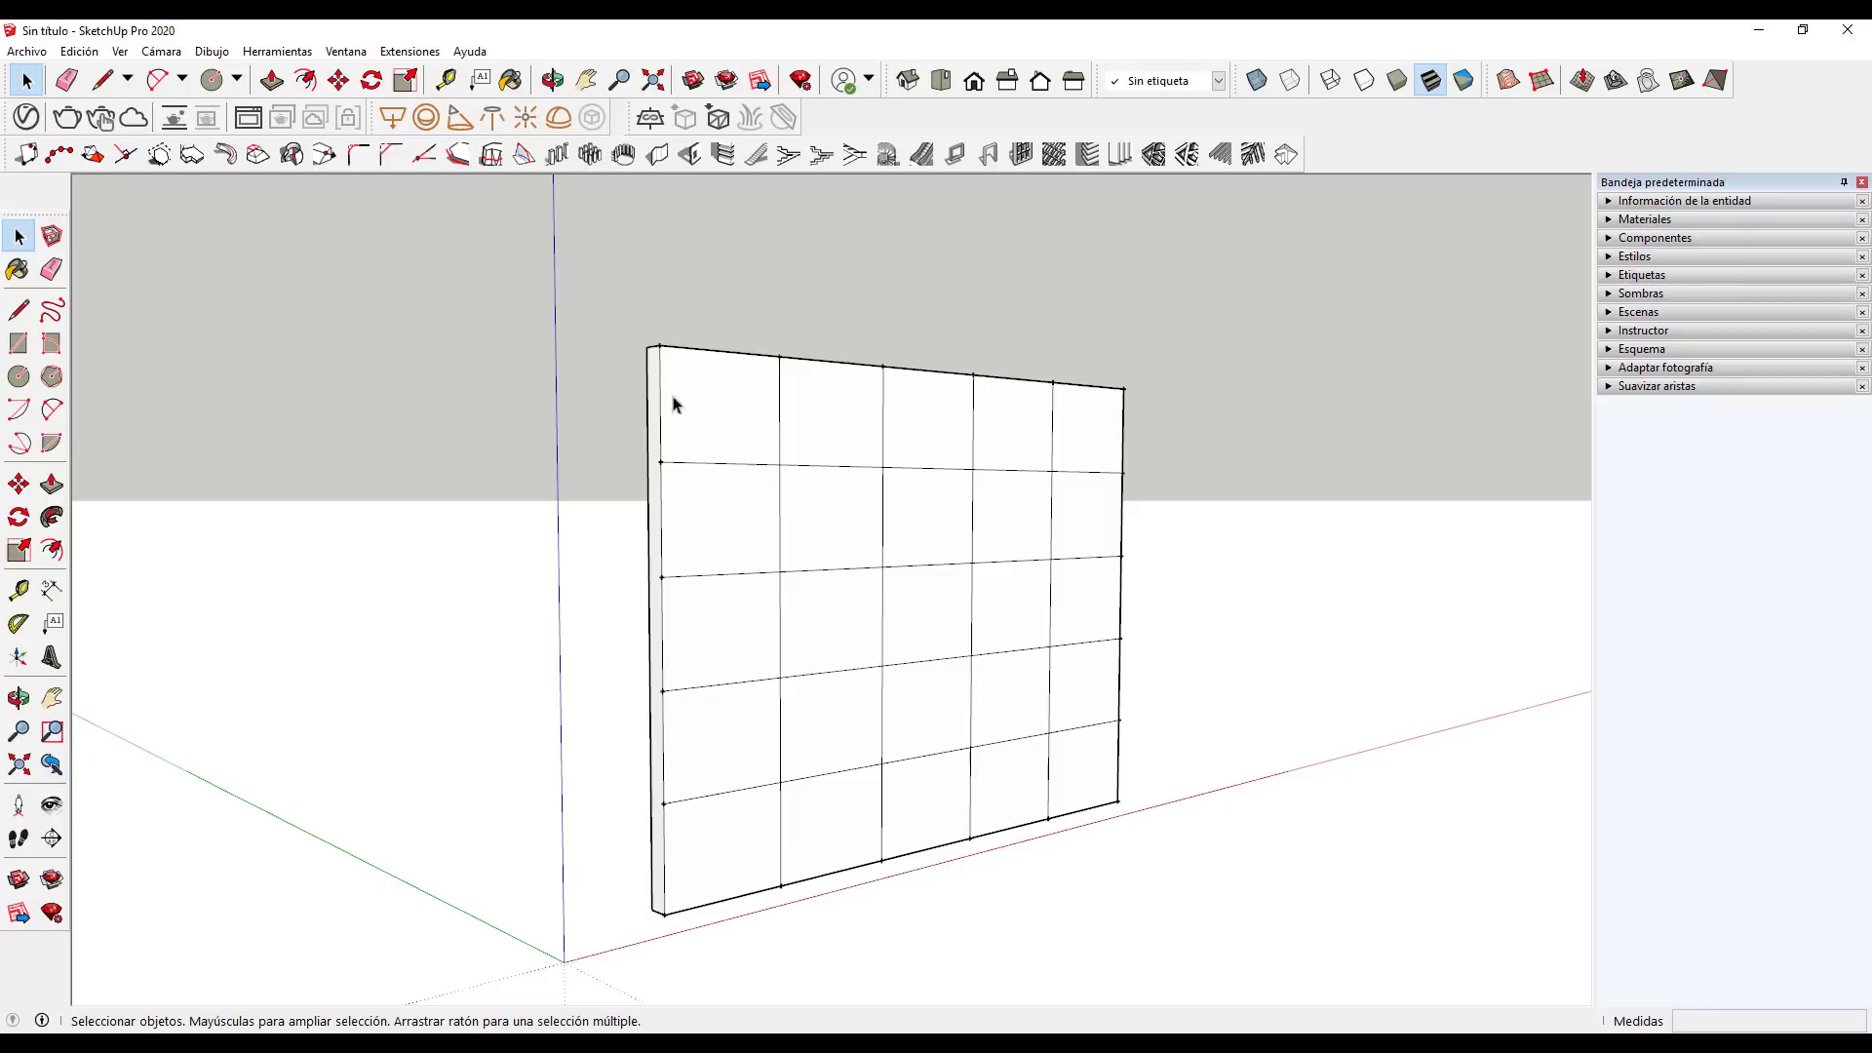
key(ctrl+z)
key(ctrl+z)
key(ctrl+z)
key(ctrl+z)
key(ctrl+z)
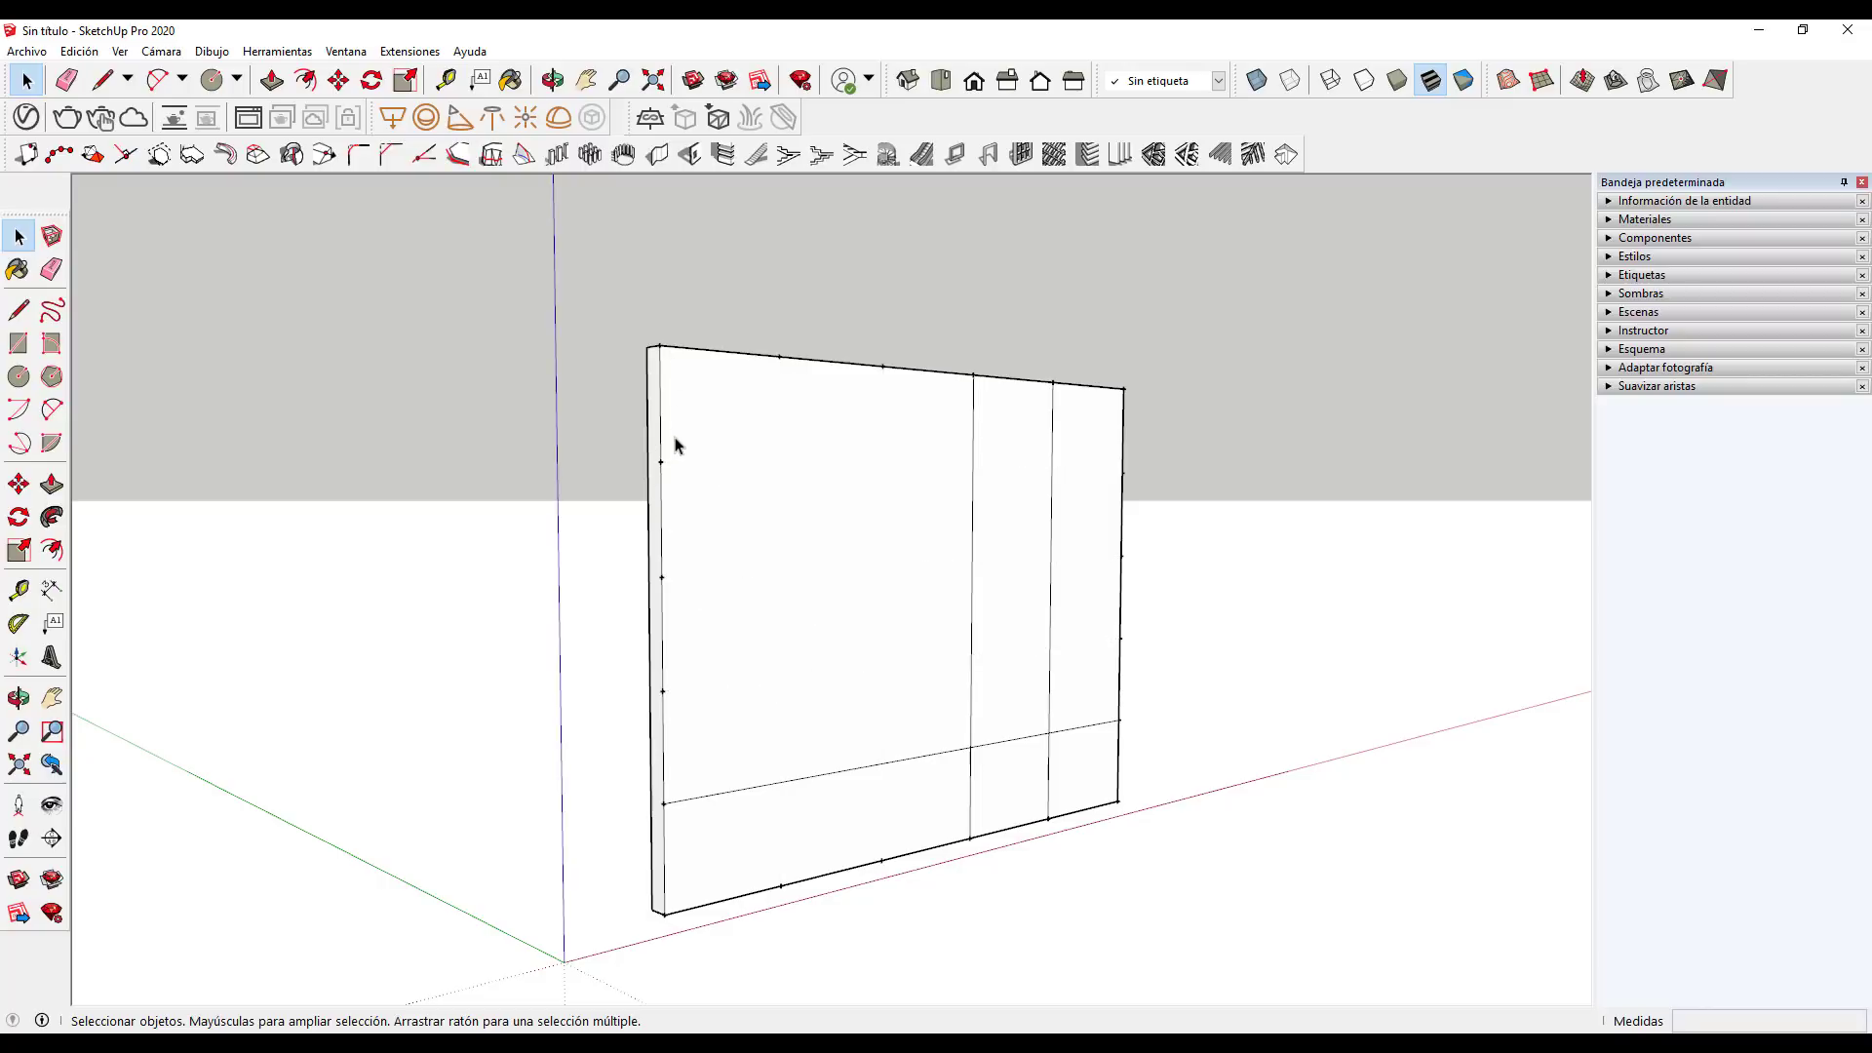
key(ctrl+z)
key(ctrl+z)
key(ctrl+z)
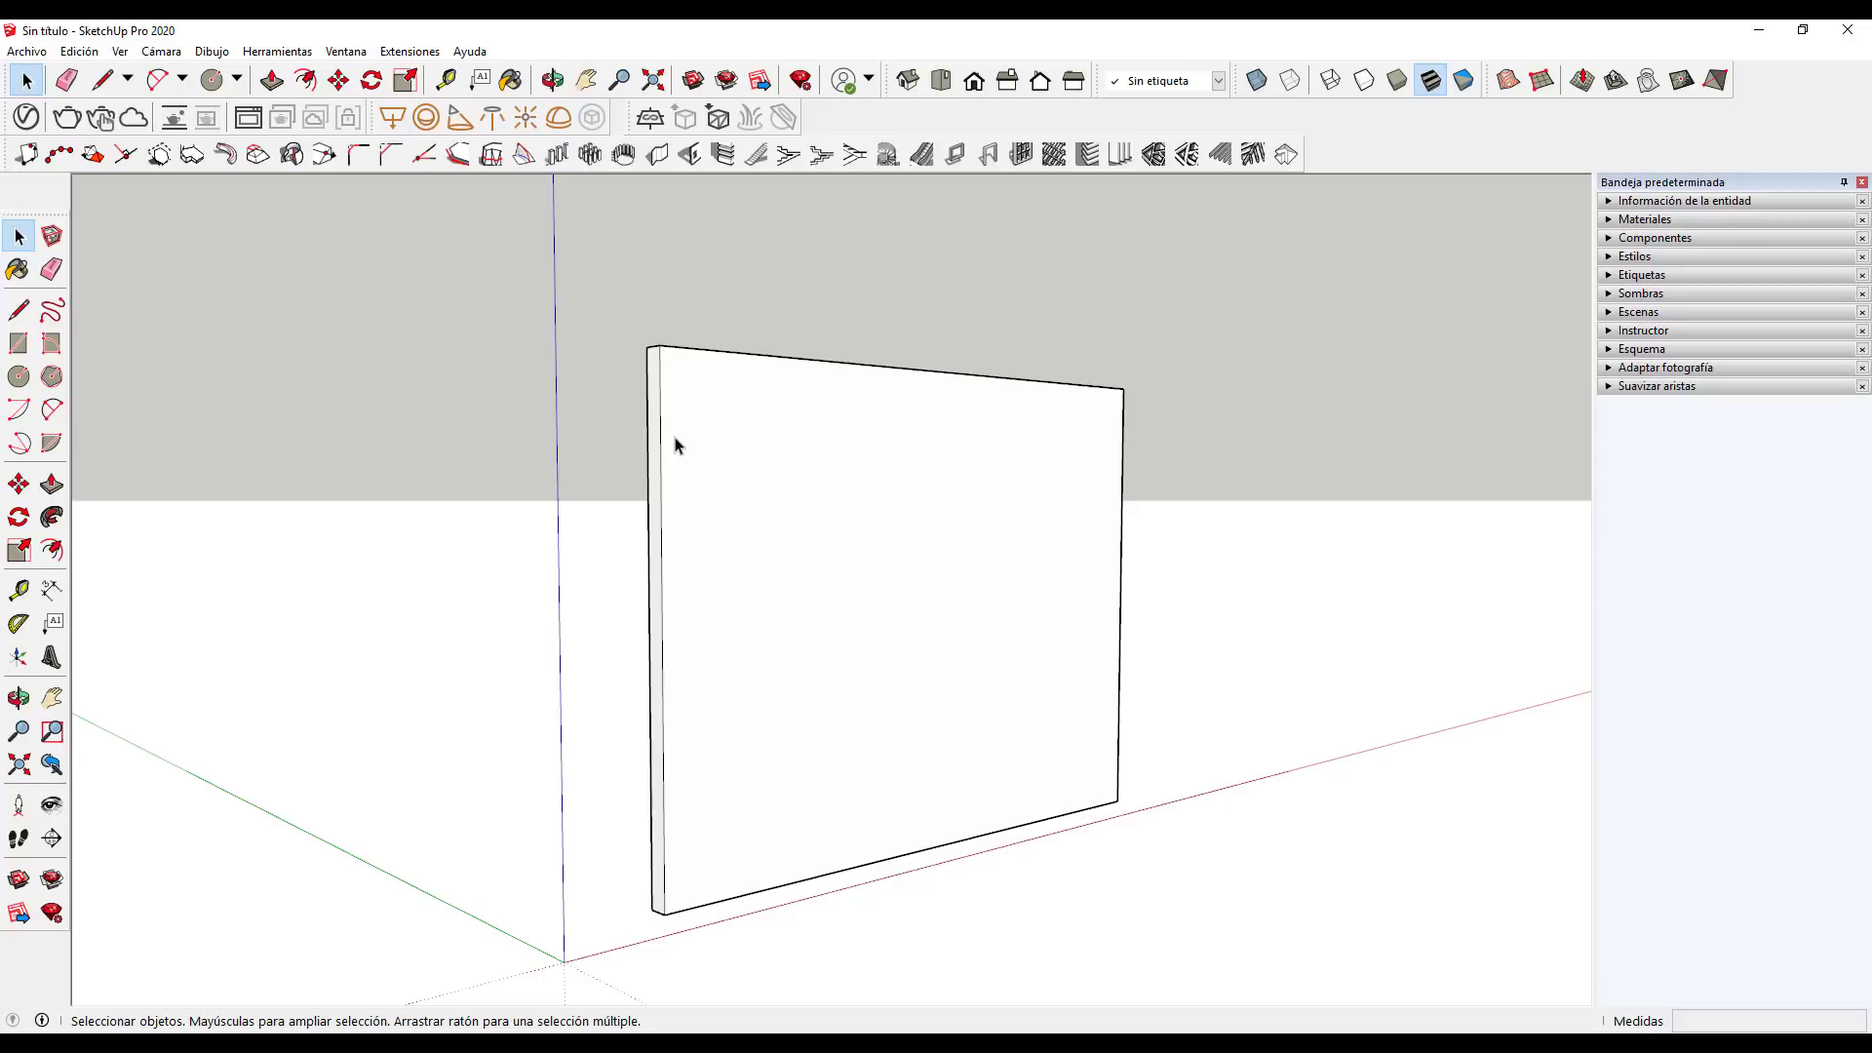
click(59, 154)
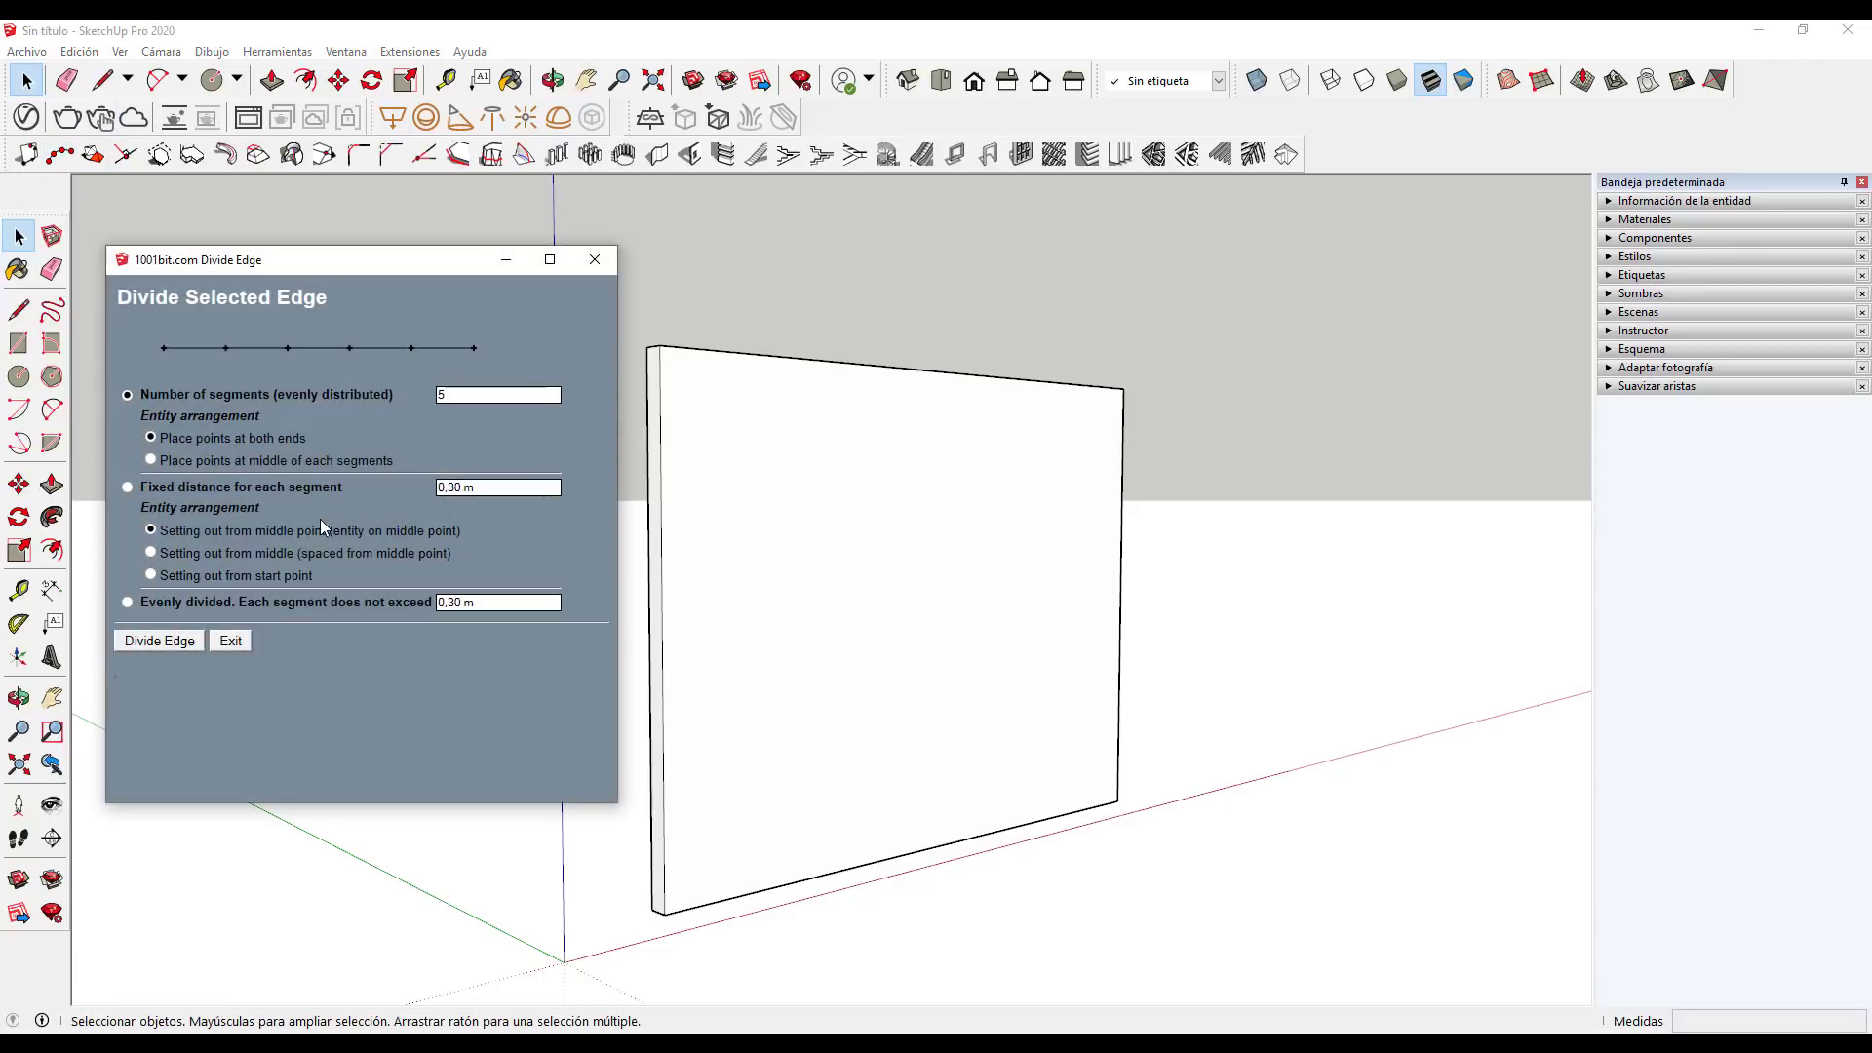
click(130, 488)
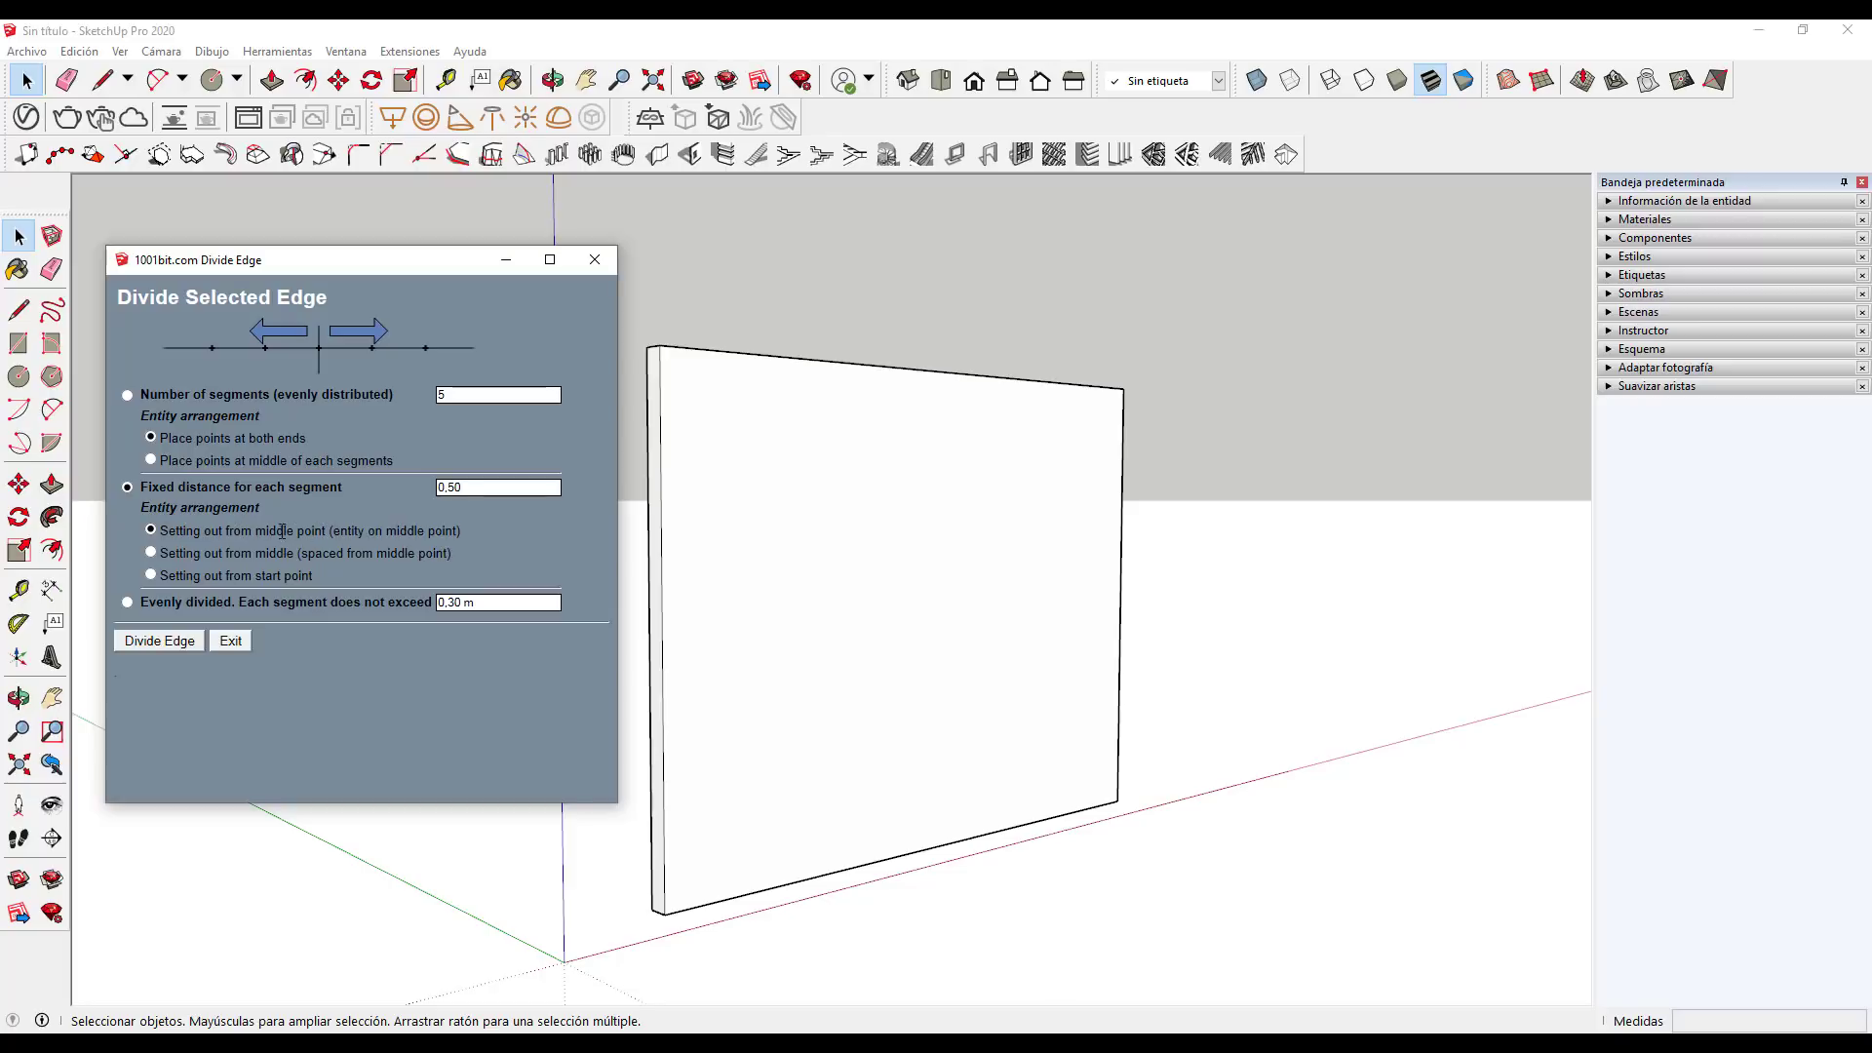
click(174, 639)
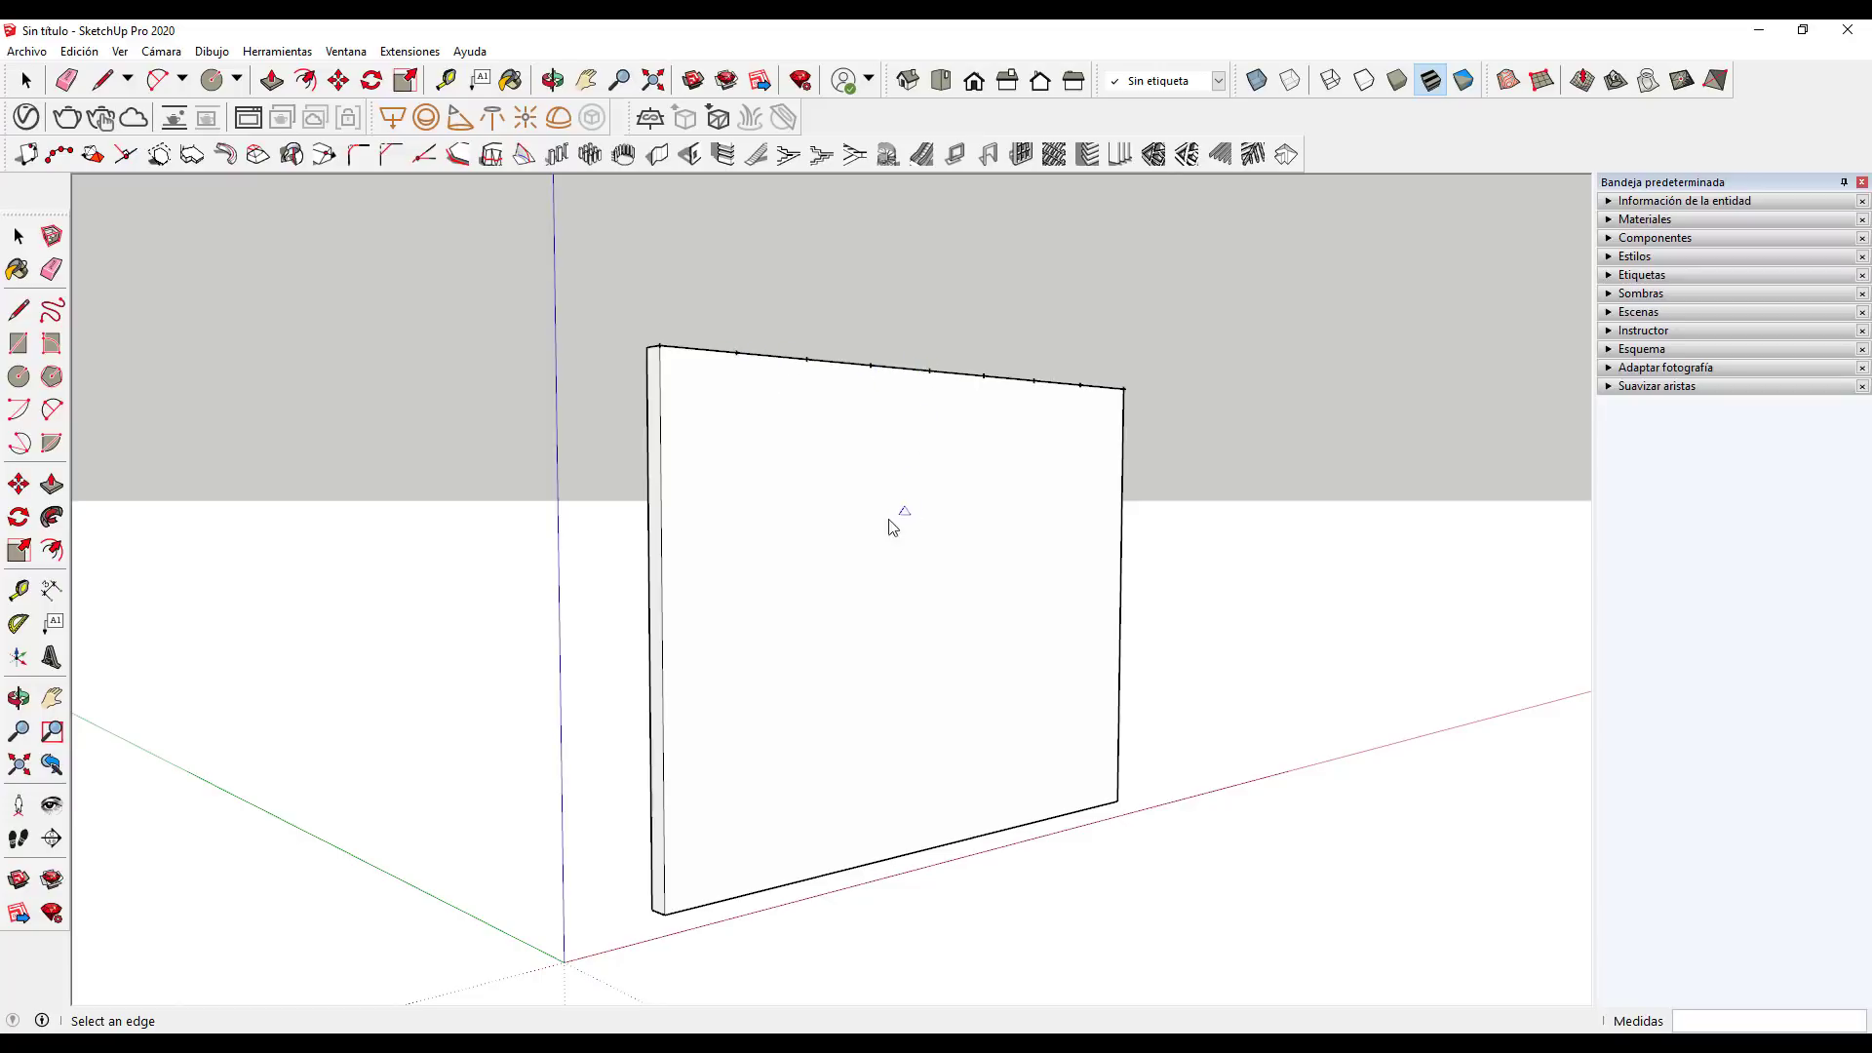
key(space)
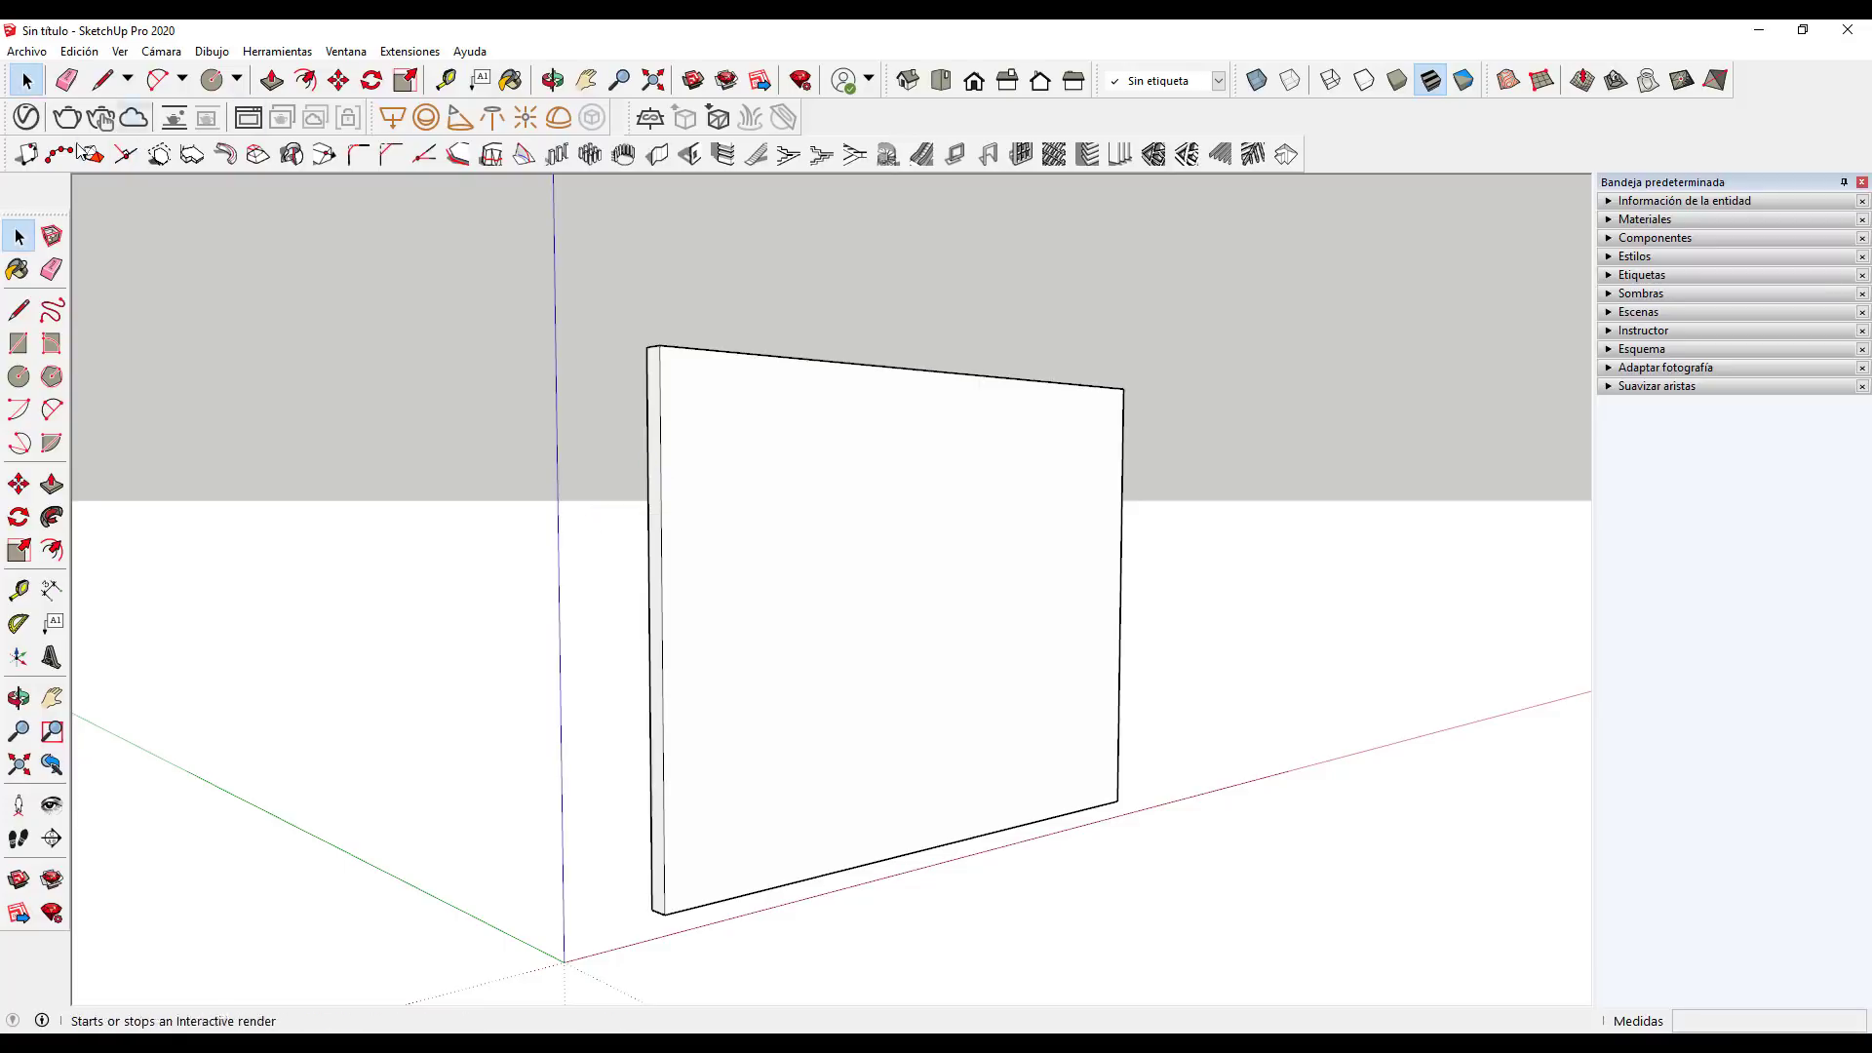
click(69, 154)
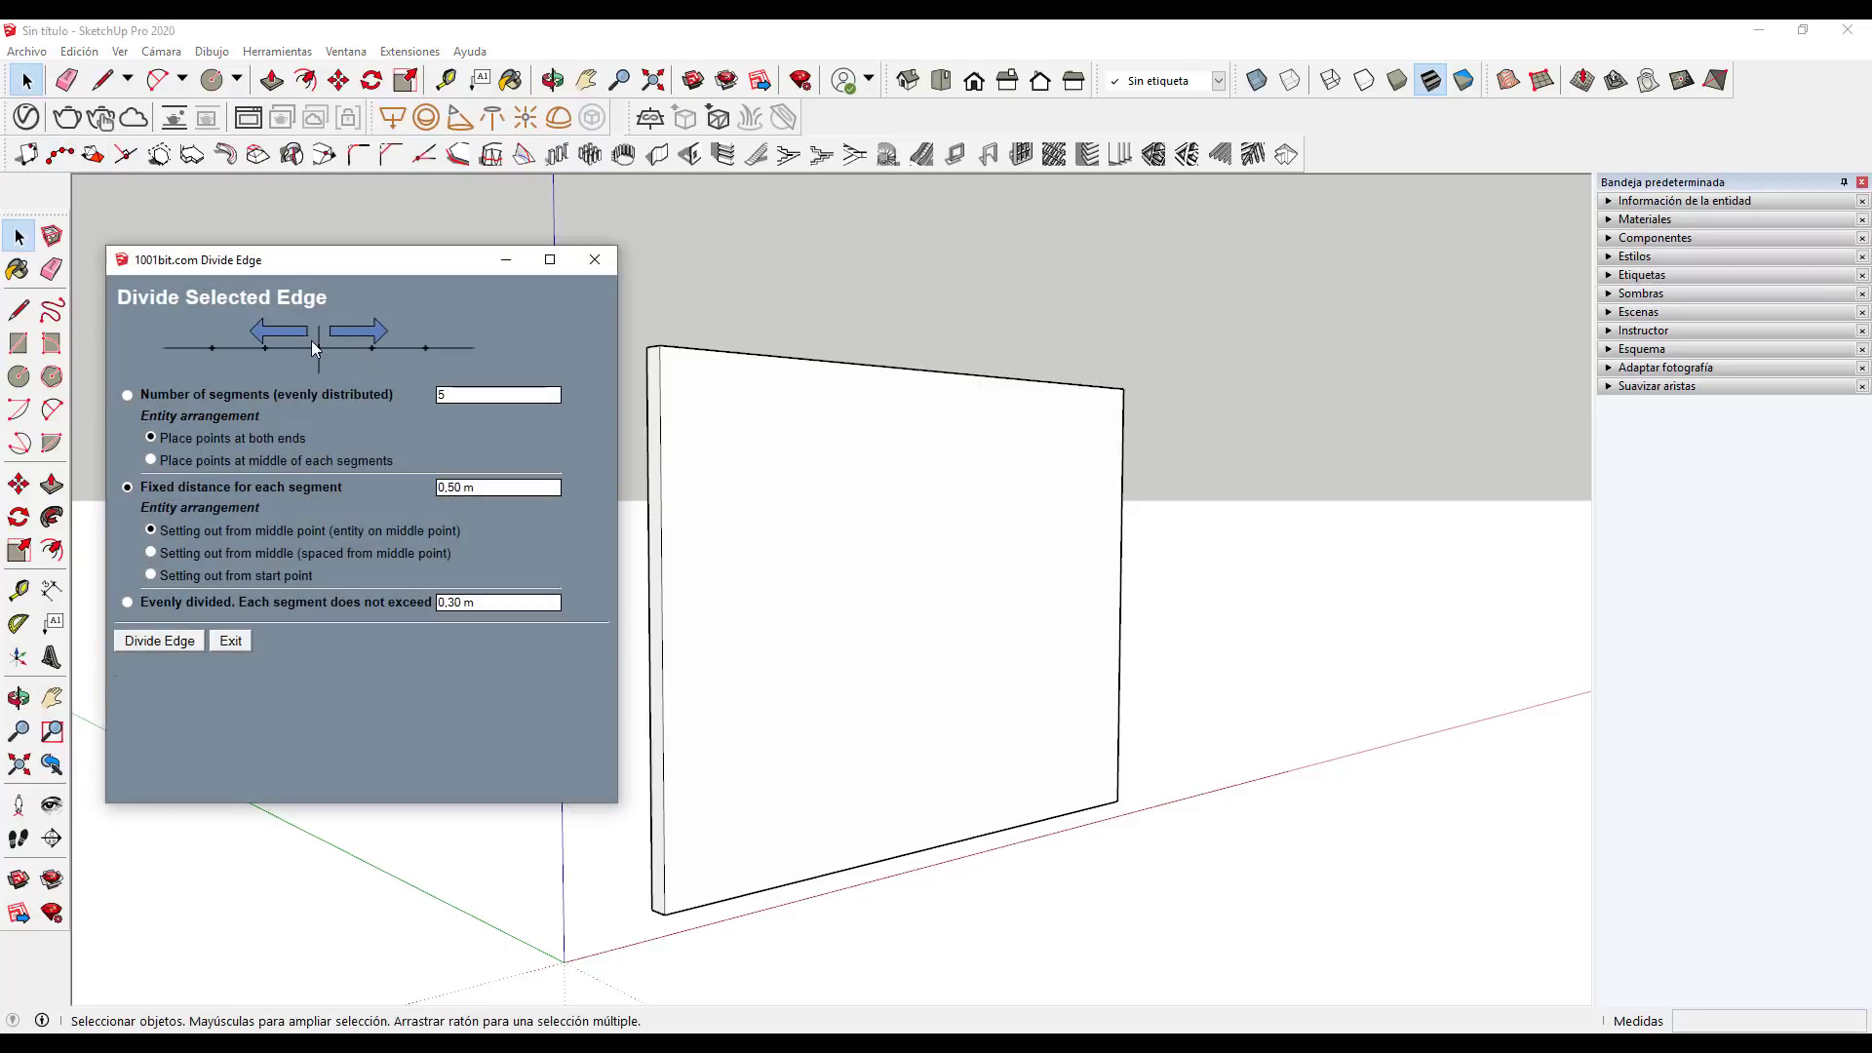
click(148, 553)
click(150, 576)
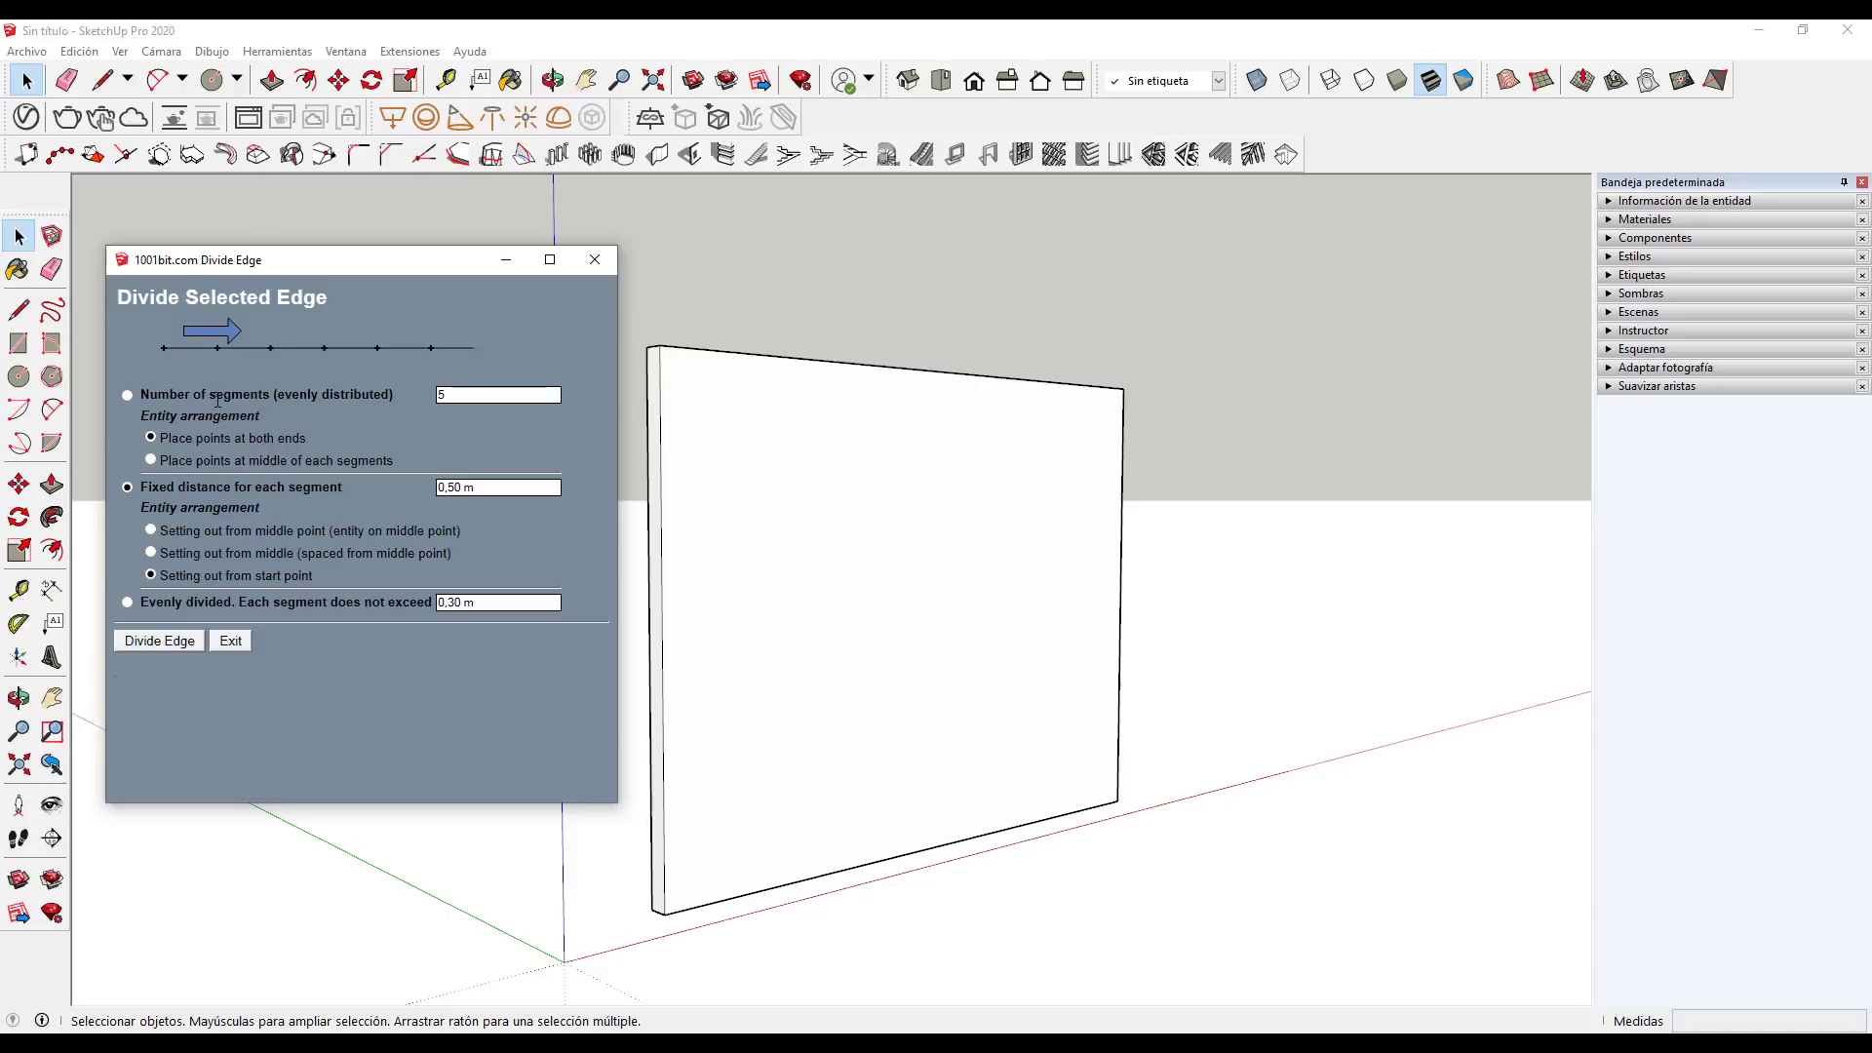
click(590, 262)
Preview the 1001bit Align tool, then zoom out, pan and orbit toward the wall's grey back face
click(678, 406)
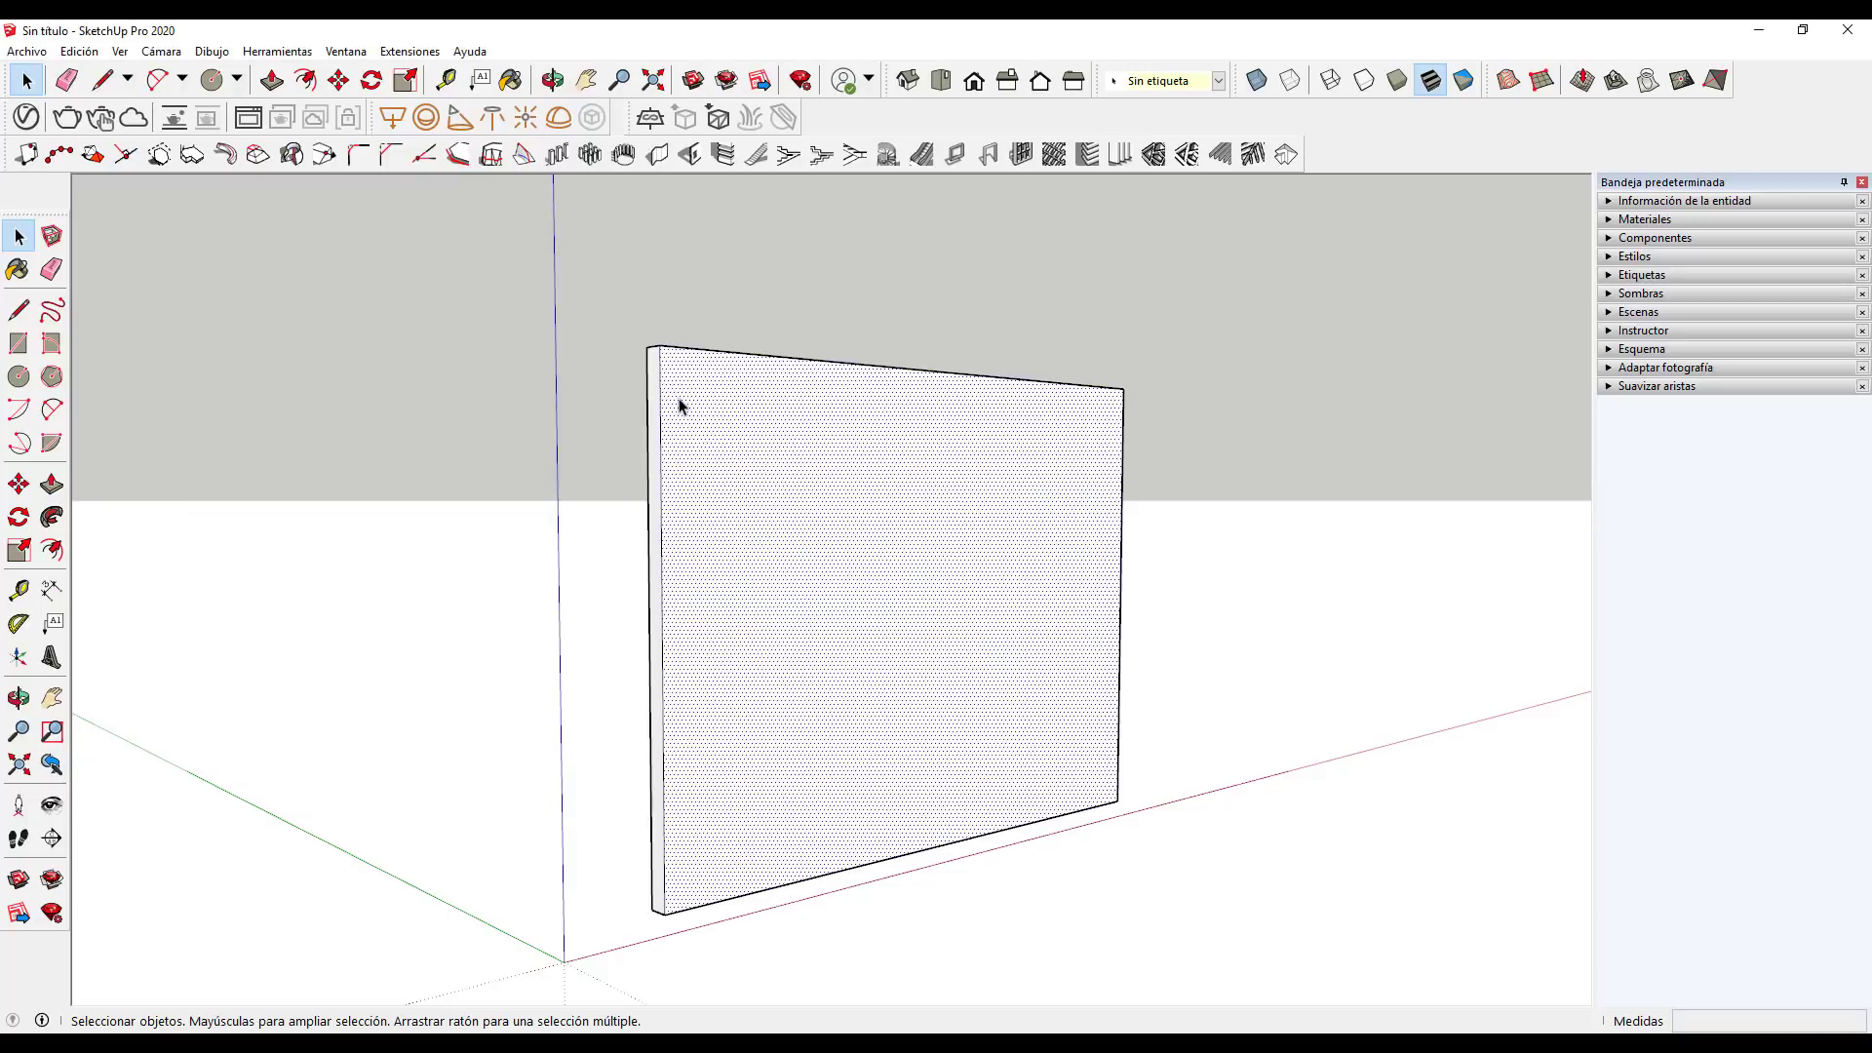
click(501, 362)
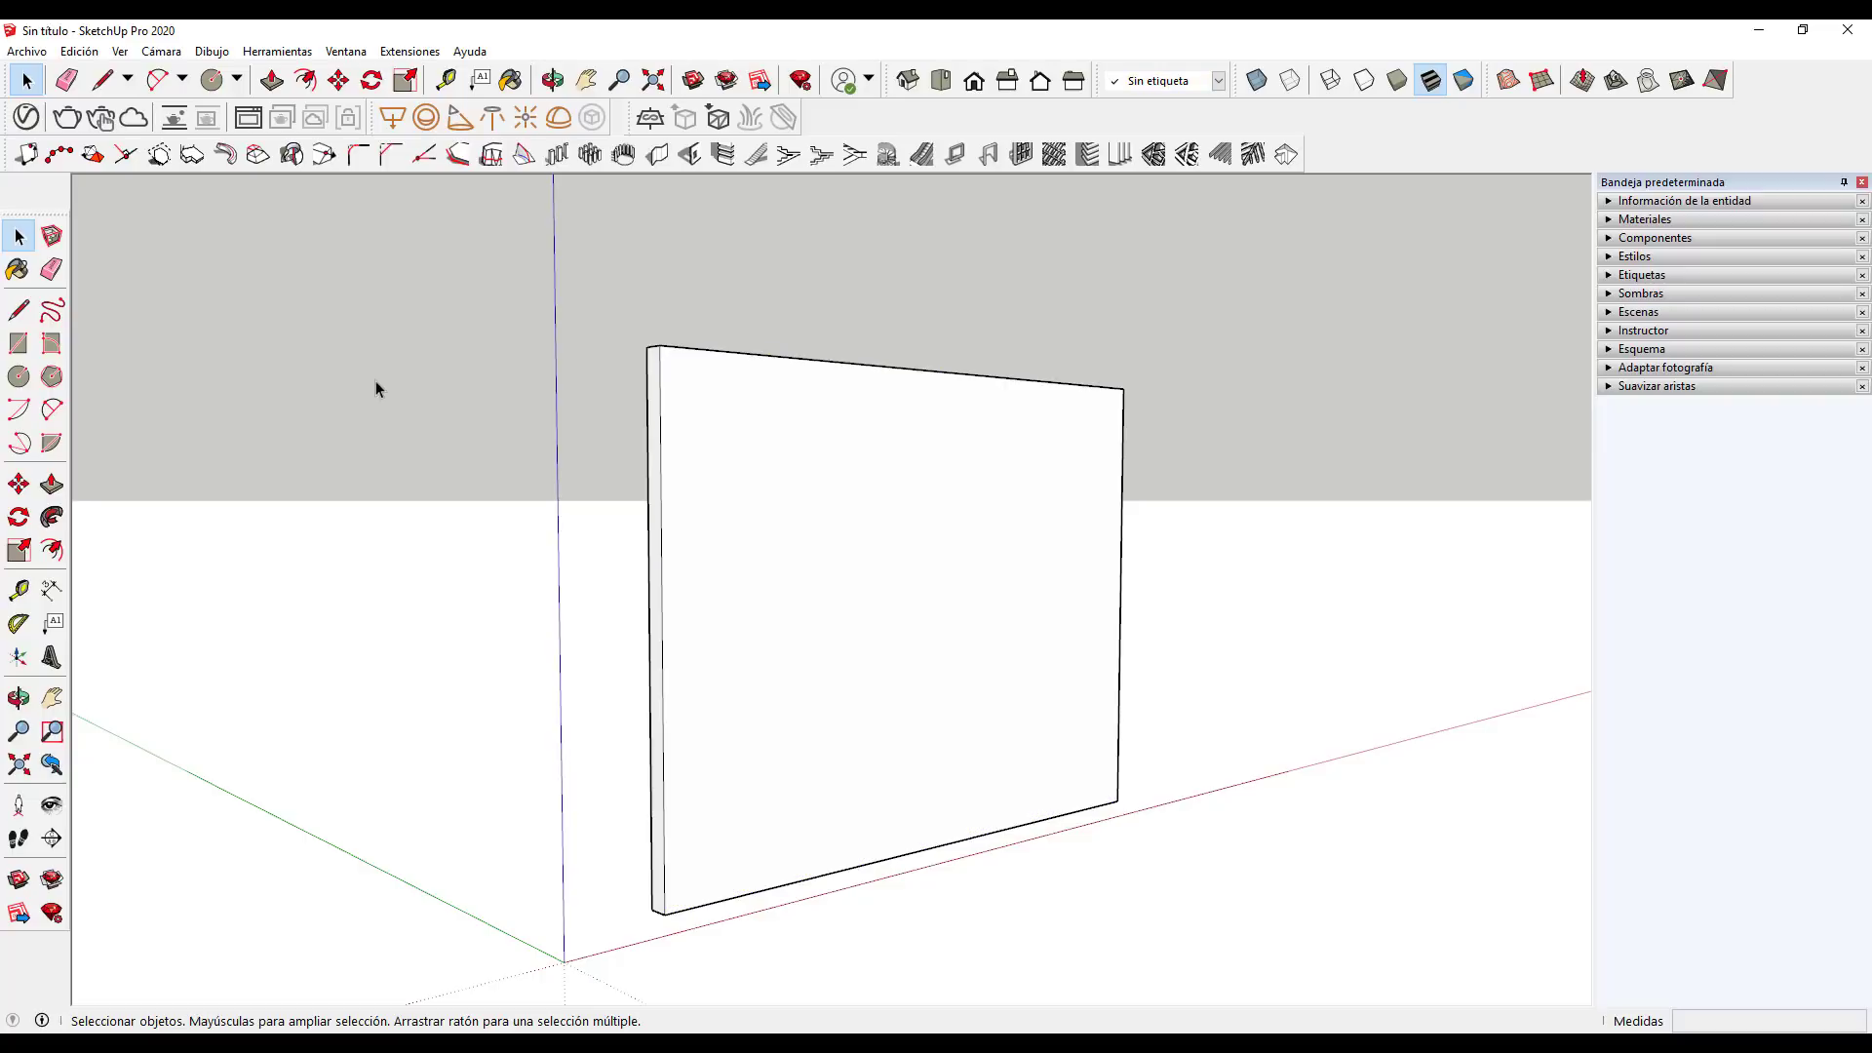
click(92, 157)
scroll(846, 598, down, 3)
key(h)
mouse_move(928, 643)
mouse_down()
mouse_move(619, 546)
mouse_move(429, 332)
mouse_up()
key(o)
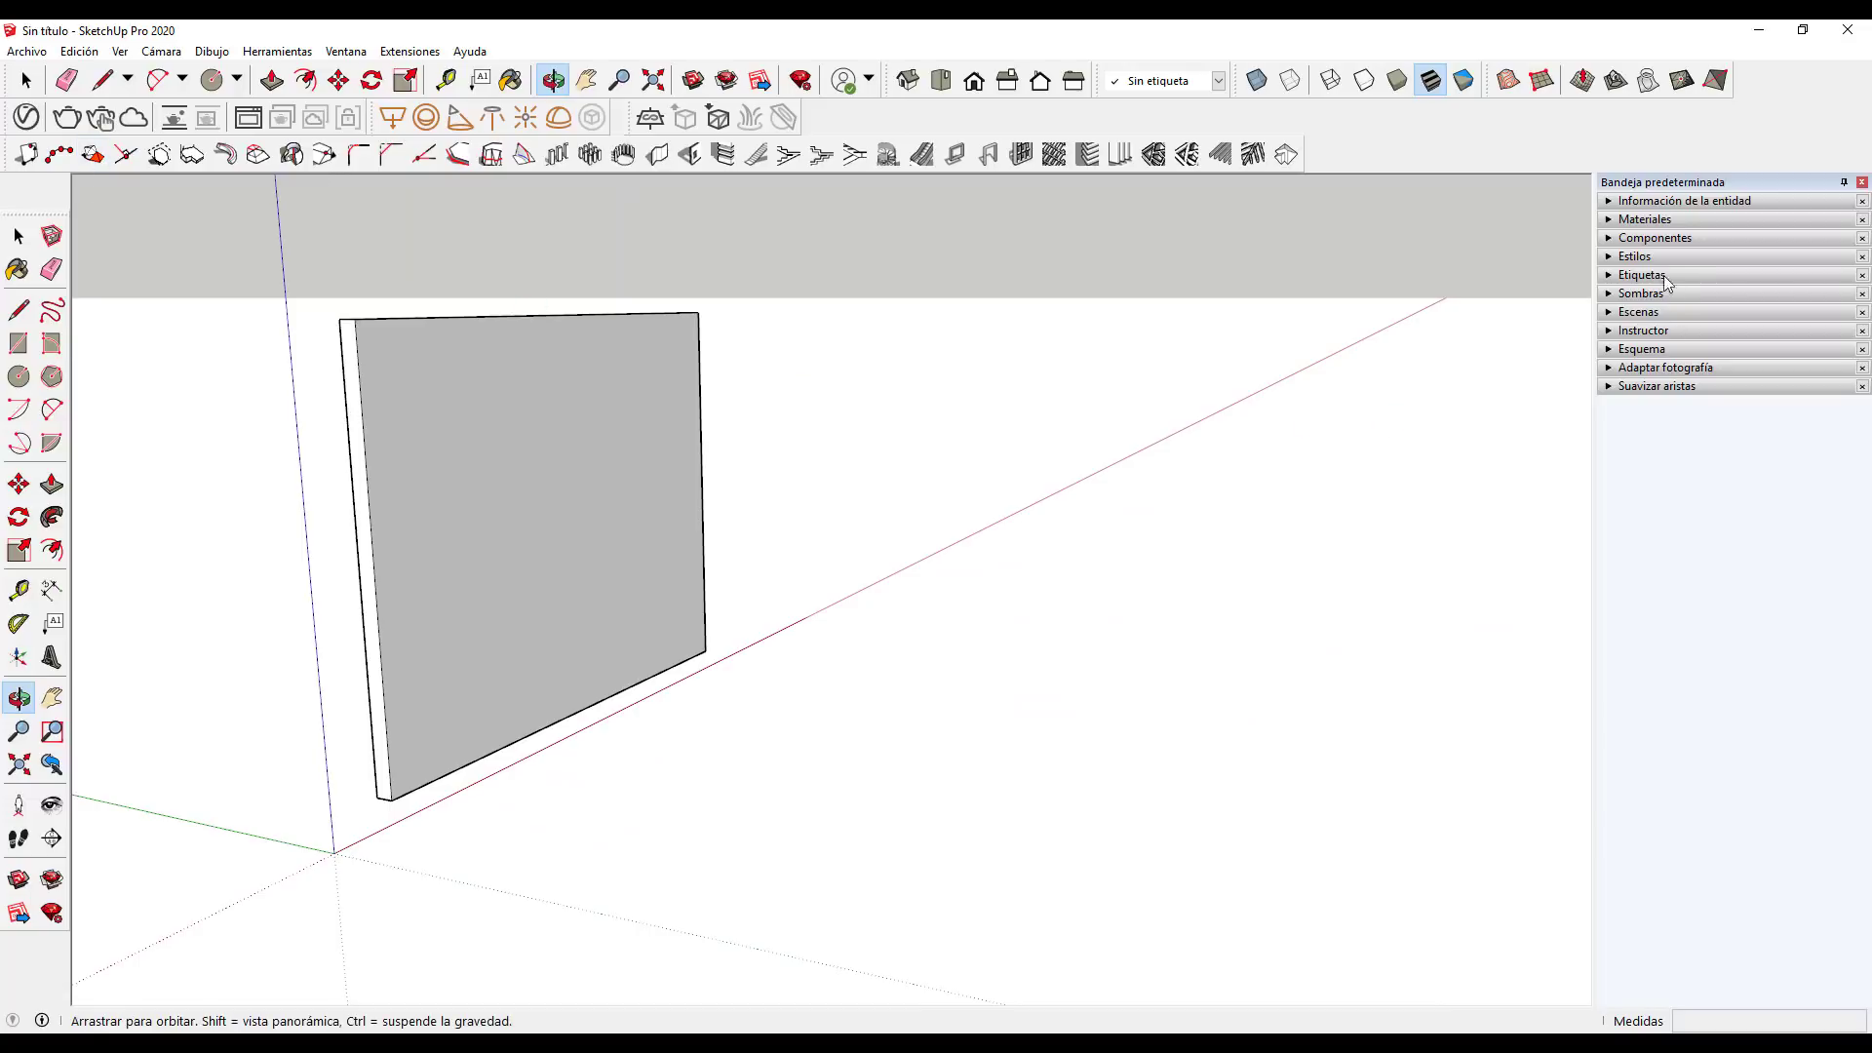
Place the 'Cama' bed component from the Components panel in front of the wall
click(1648, 238)
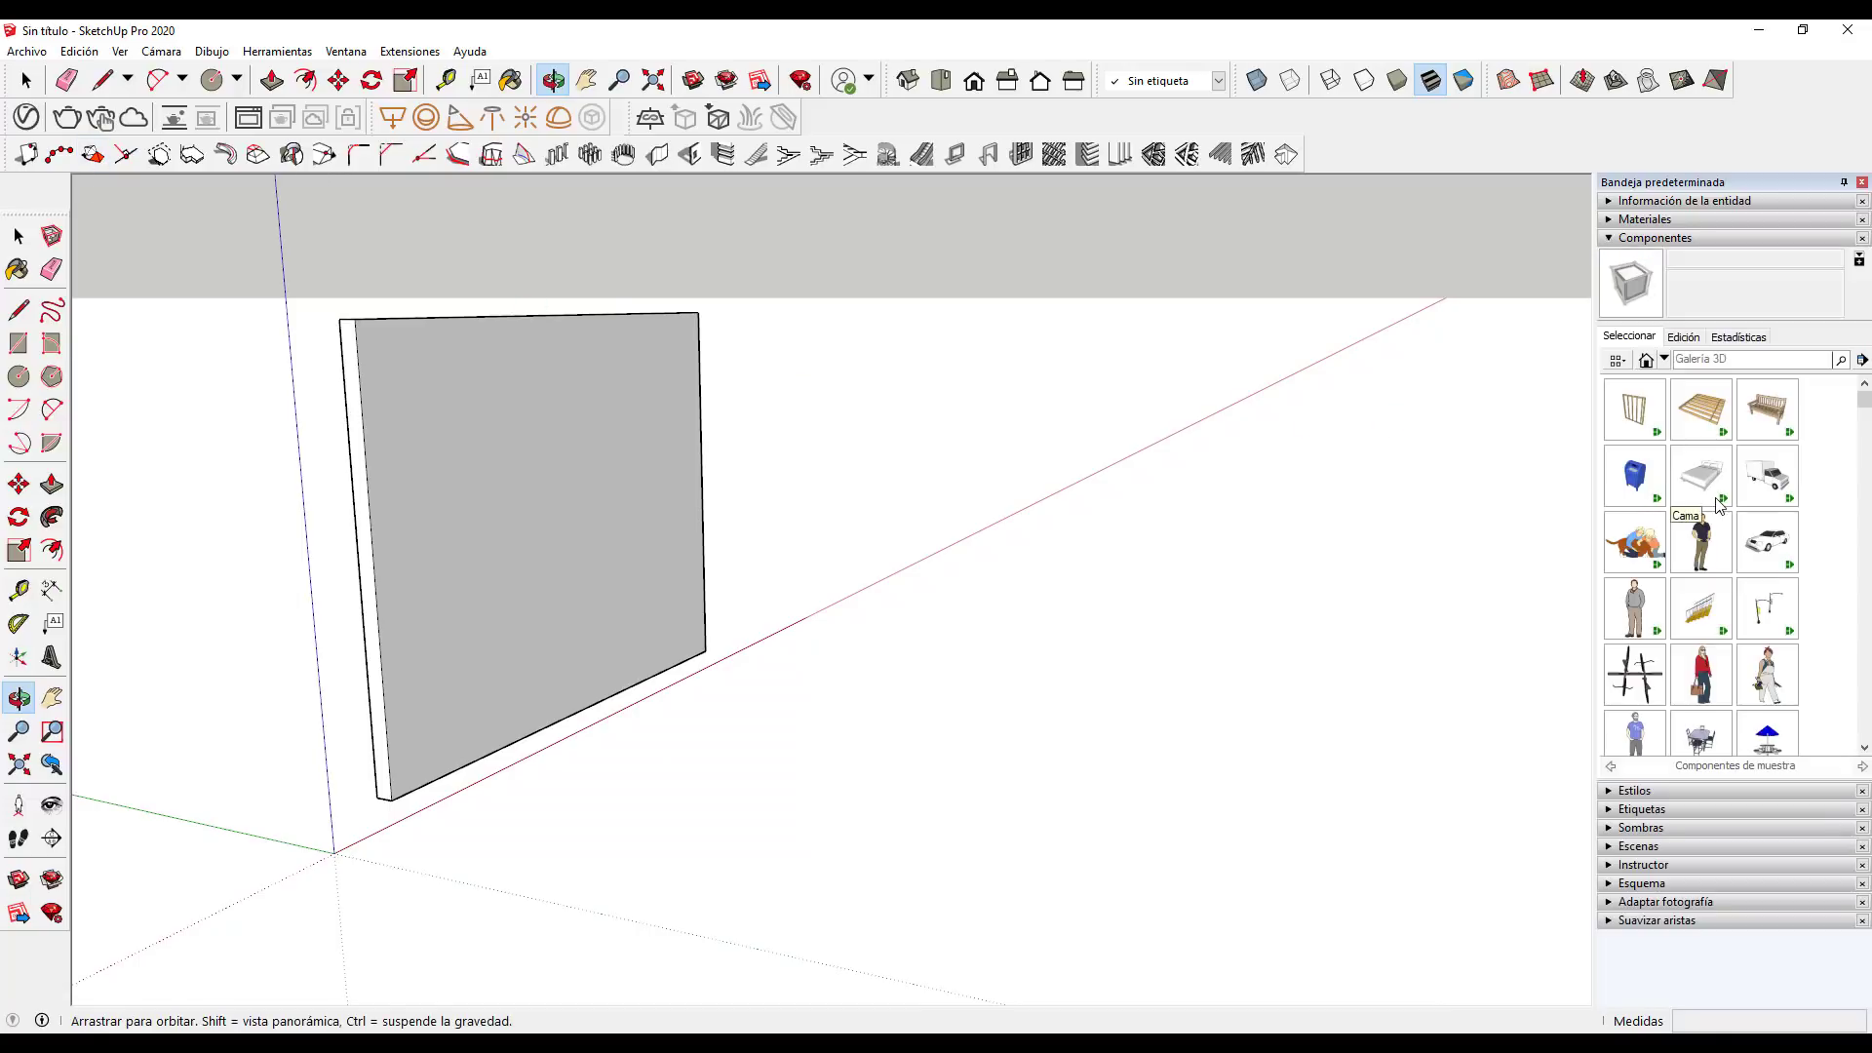
scroll(1719, 516, down, 2)
scroll(1715, 545, down, 2)
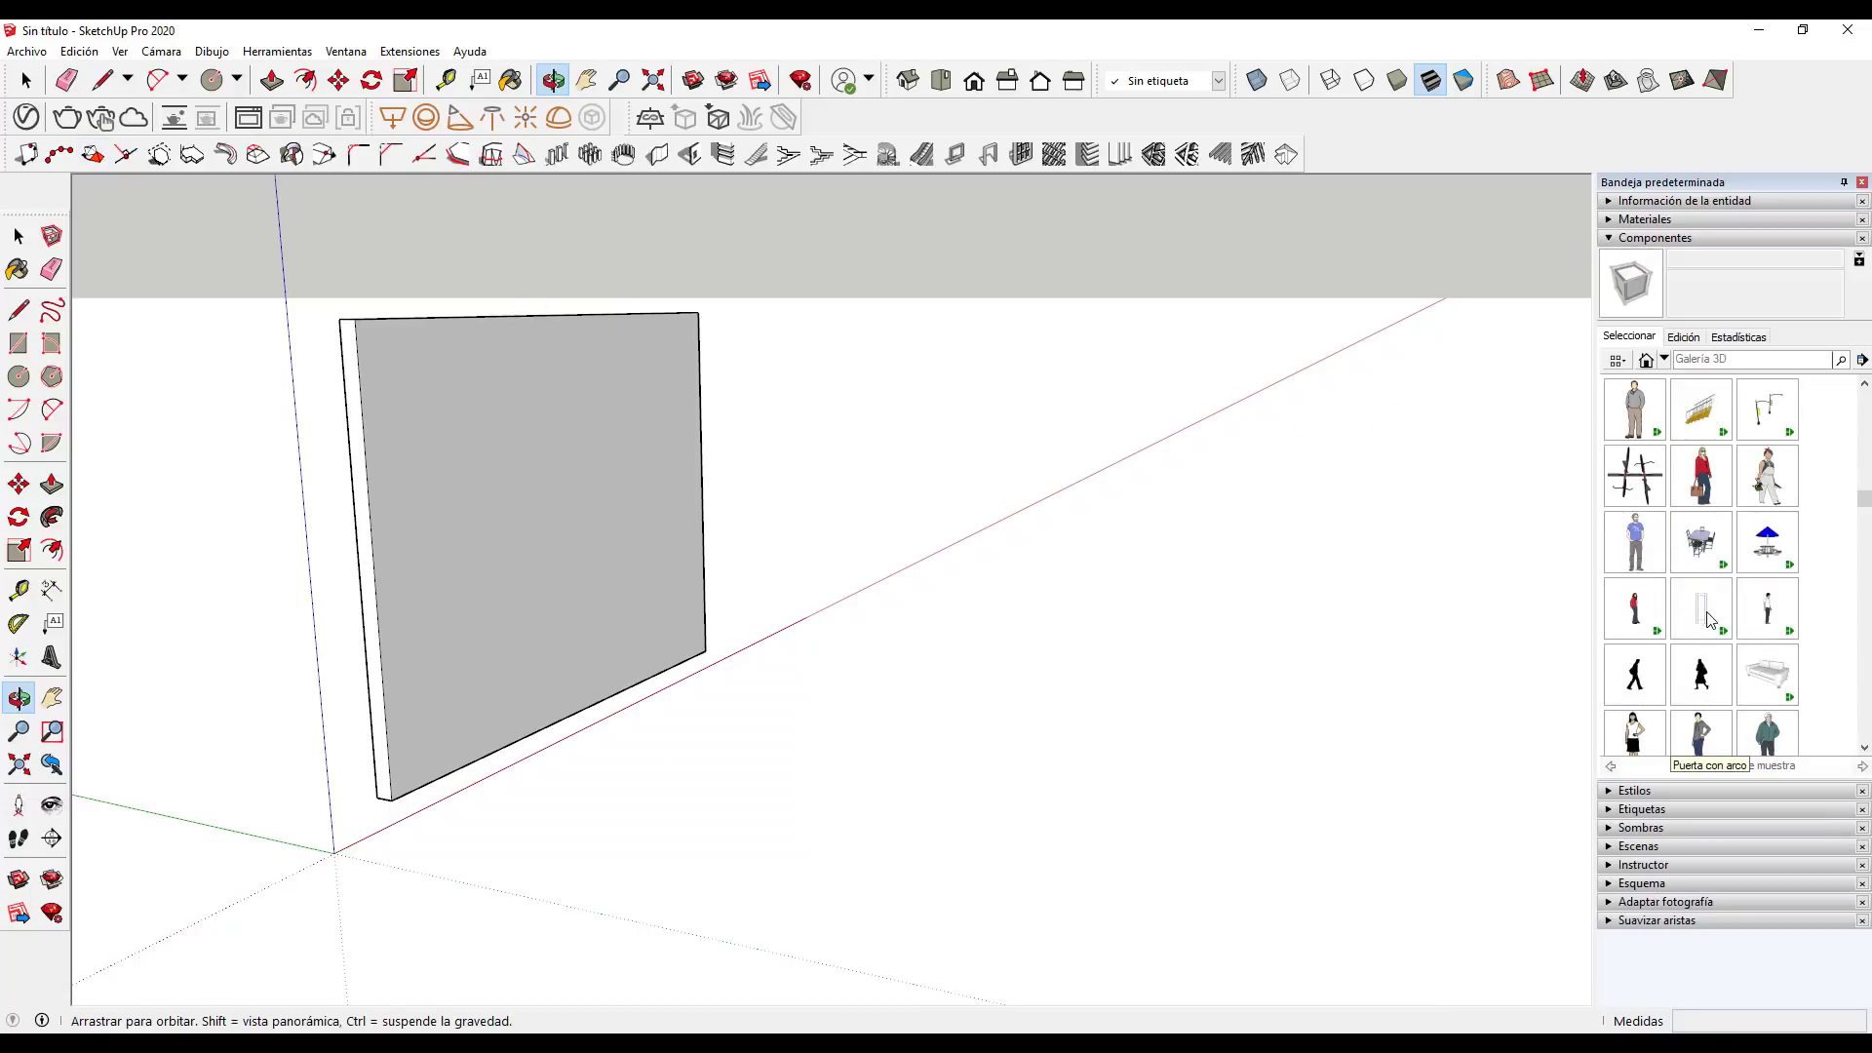
scroll(1706, 626, down, 1)
scroll(1706, 627, up, 1)
scroll(1721, 634, up, 2)
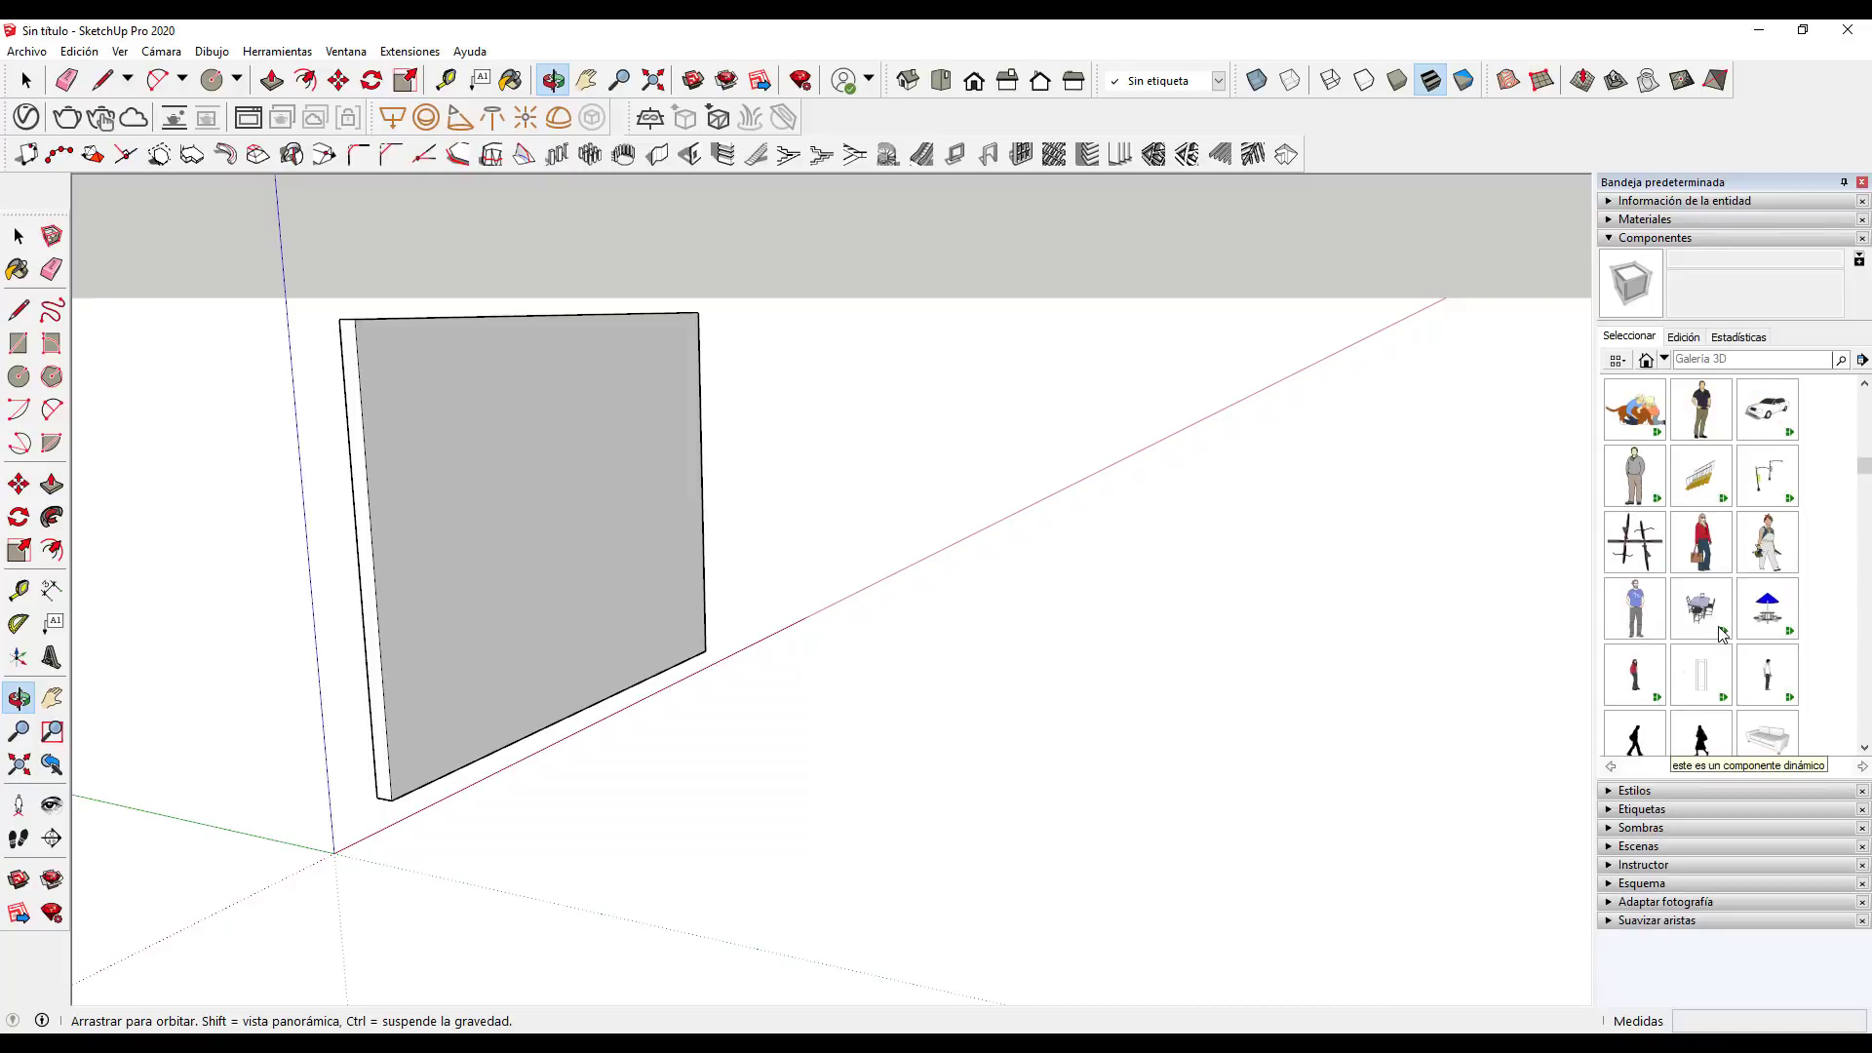
scroll(1721, 632, up, 2)
click(1701, 476)
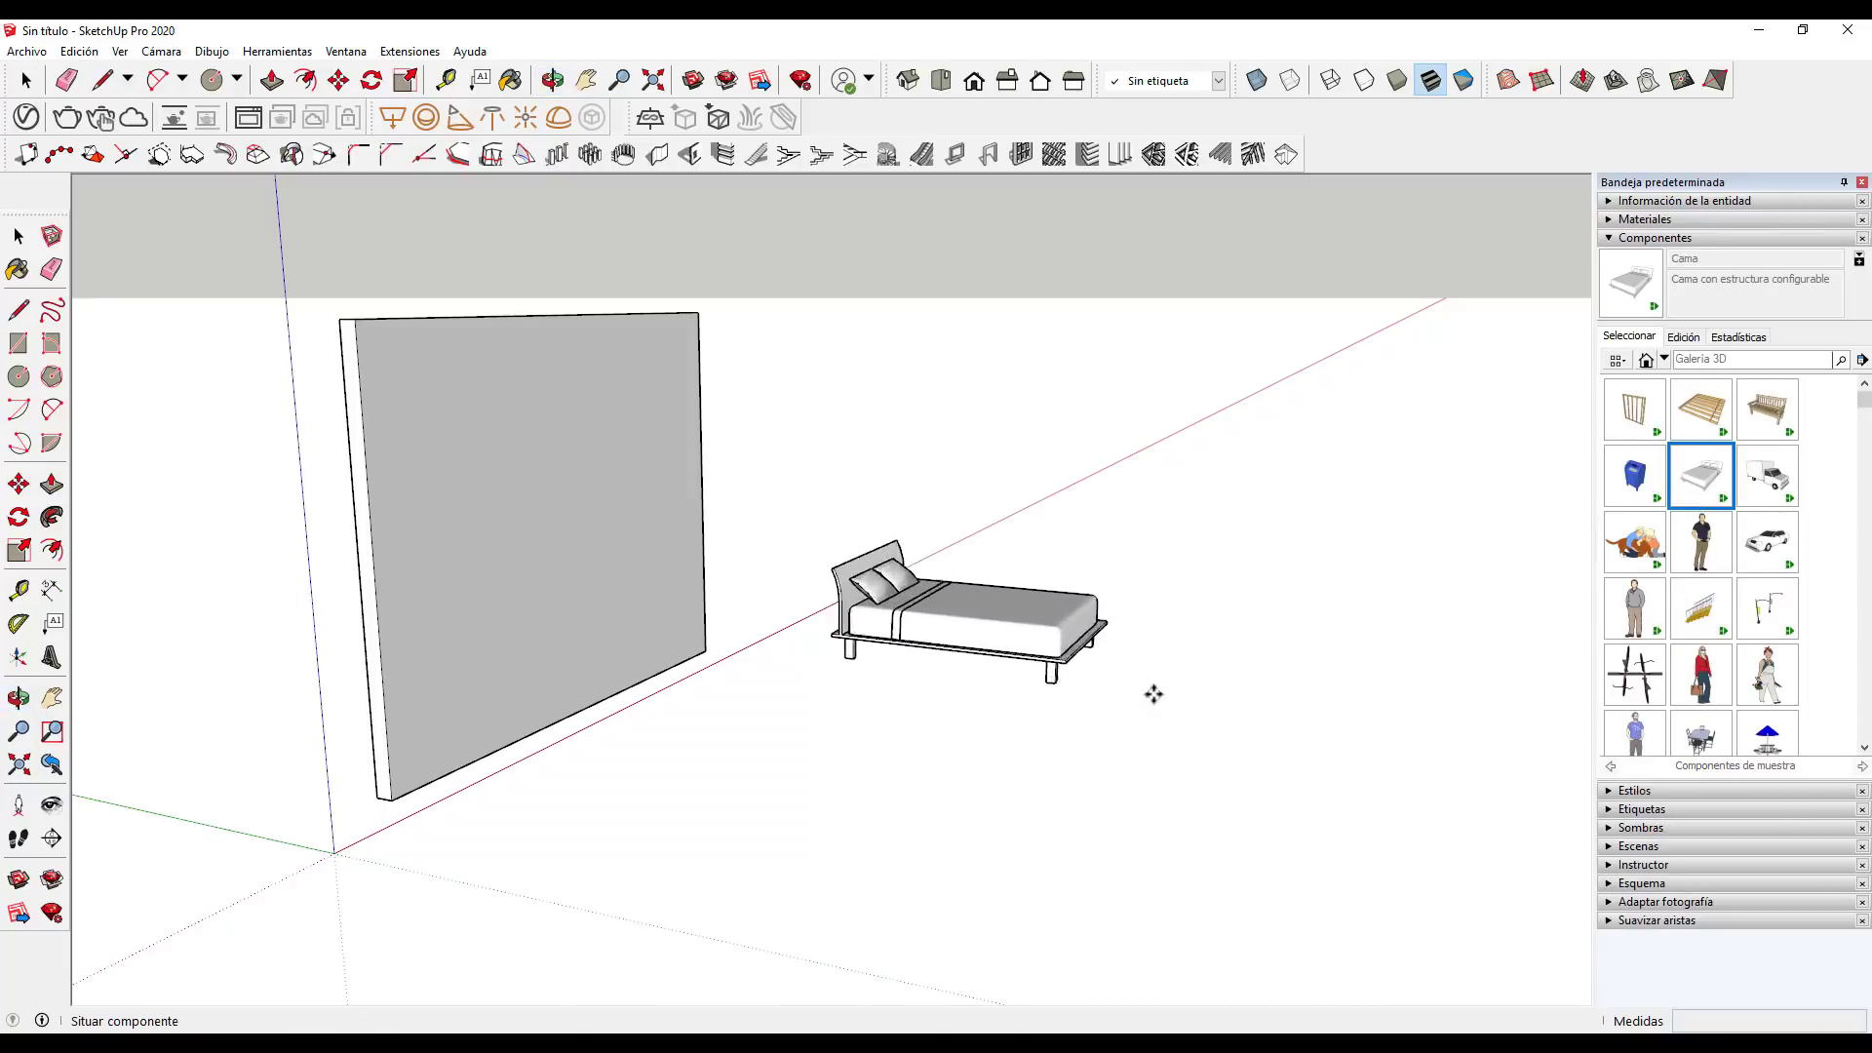
click(1234, 712)
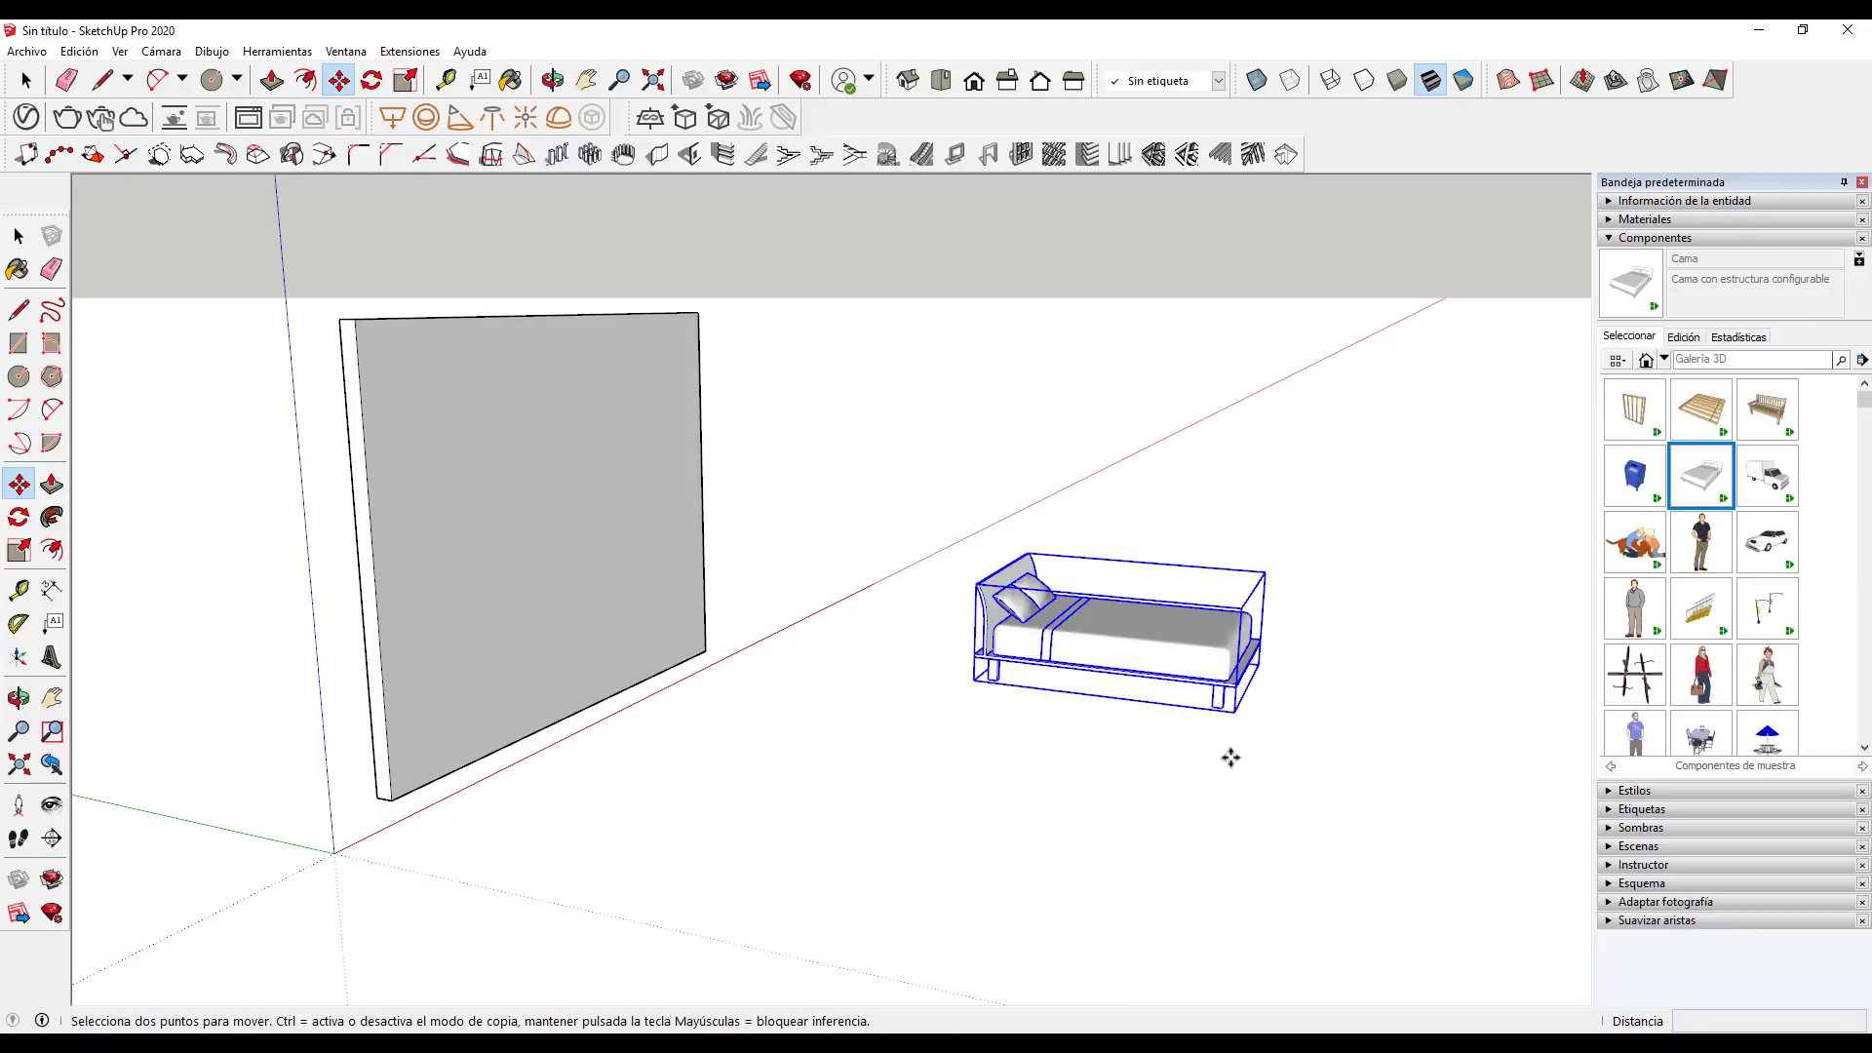
middle_drag(1221, 750, 1303, 815)
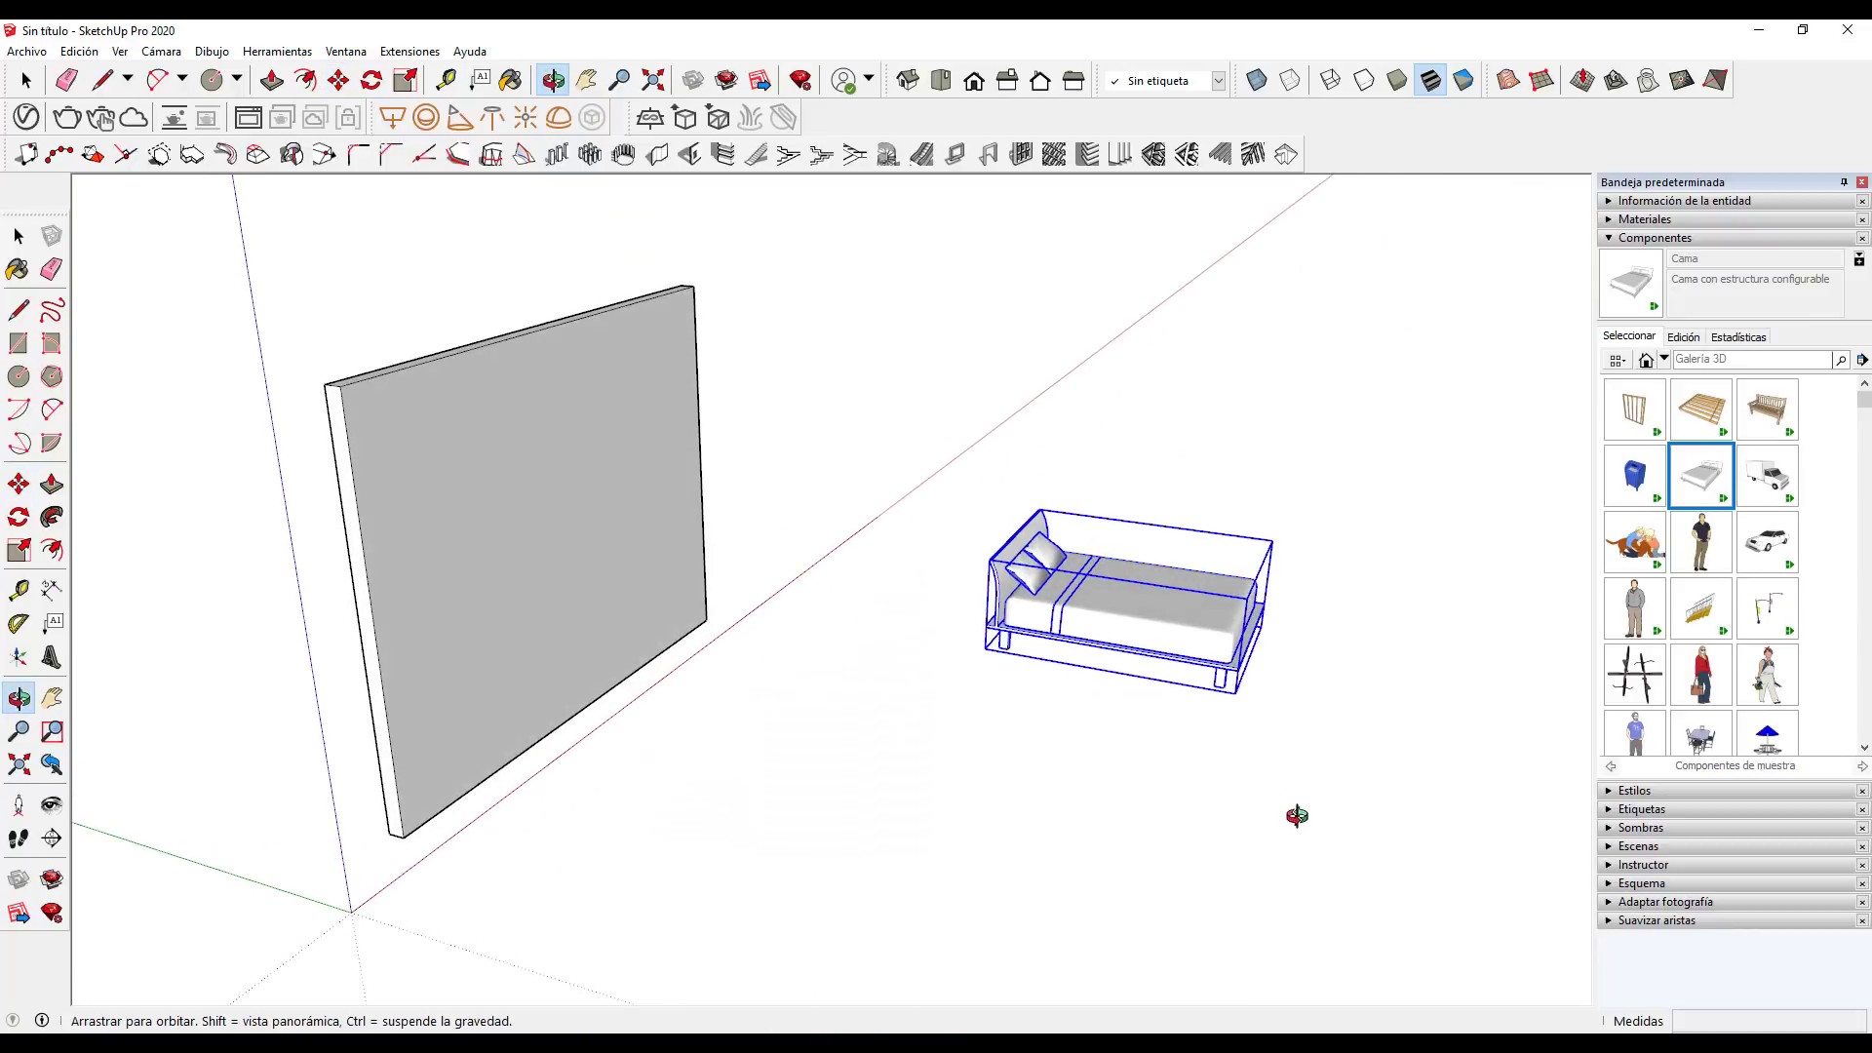
middle_drag(1236, 599, 1216, 595)
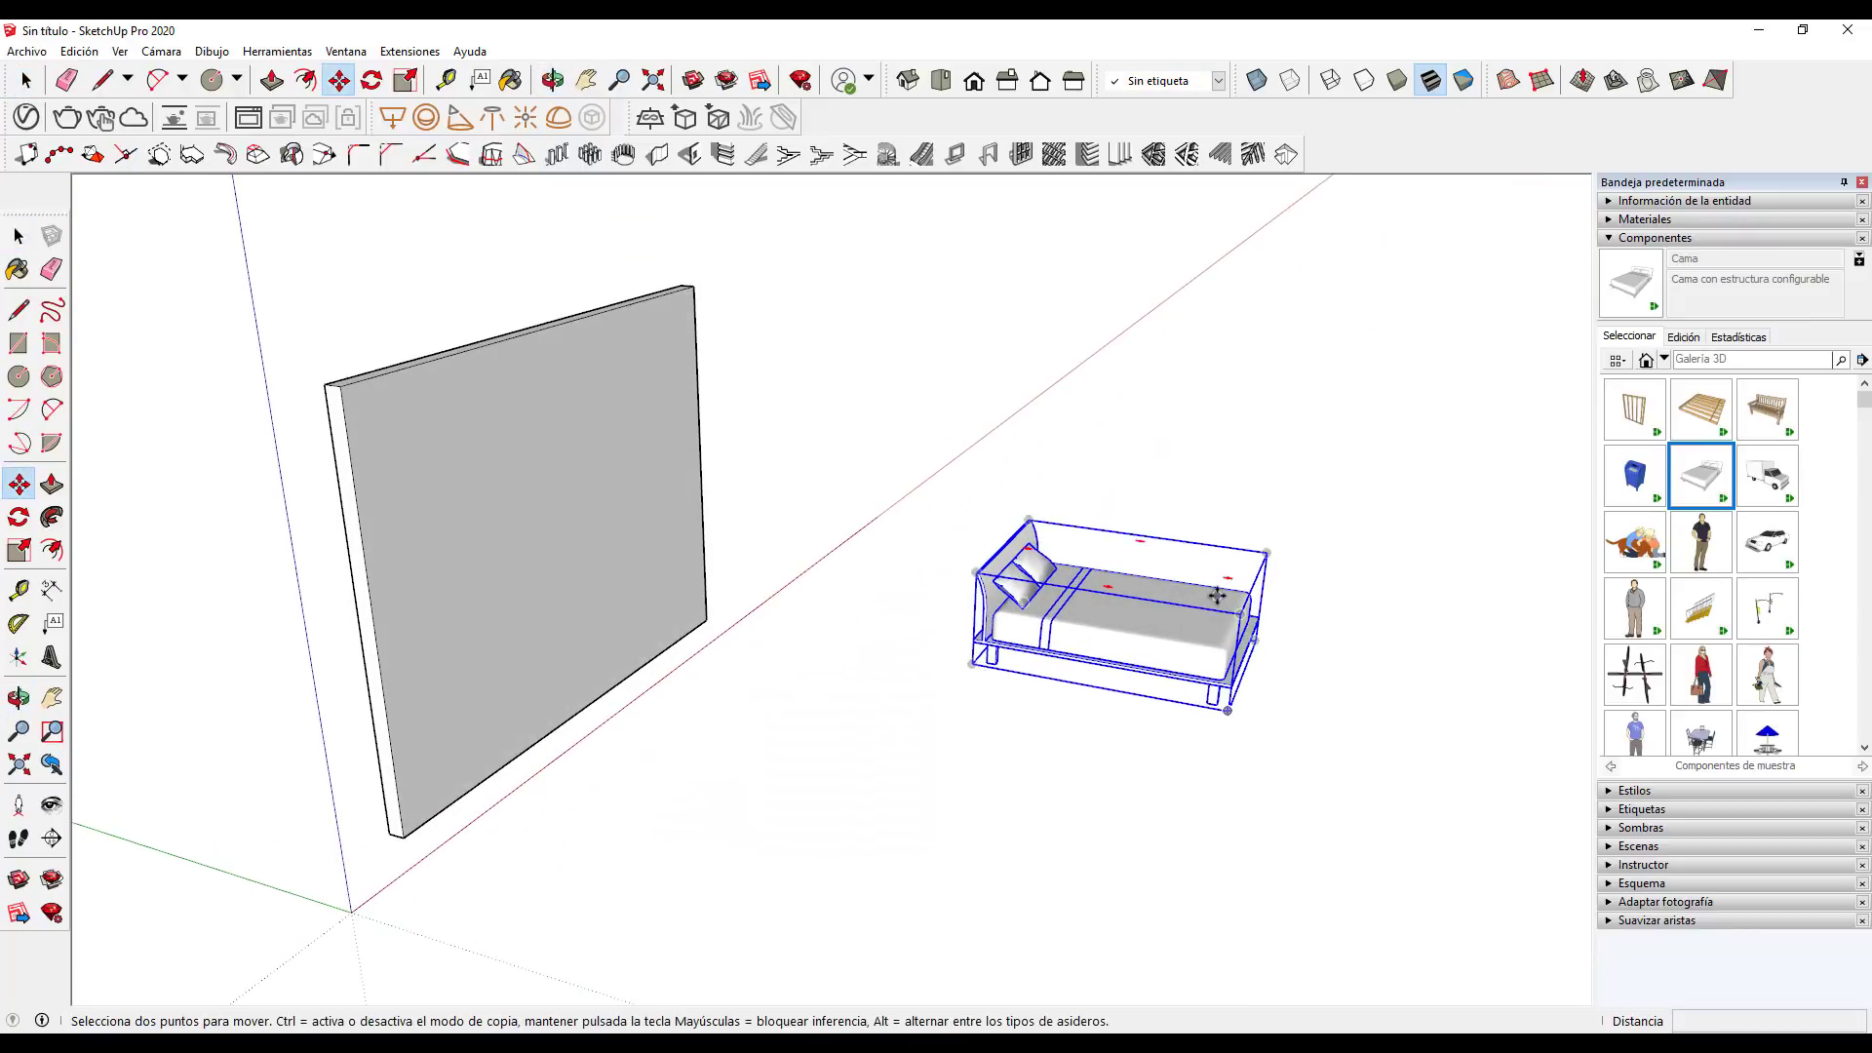
Rotate the bed by 165 degrees and orbit to inspect it alongside the wall
click(1108, 586)
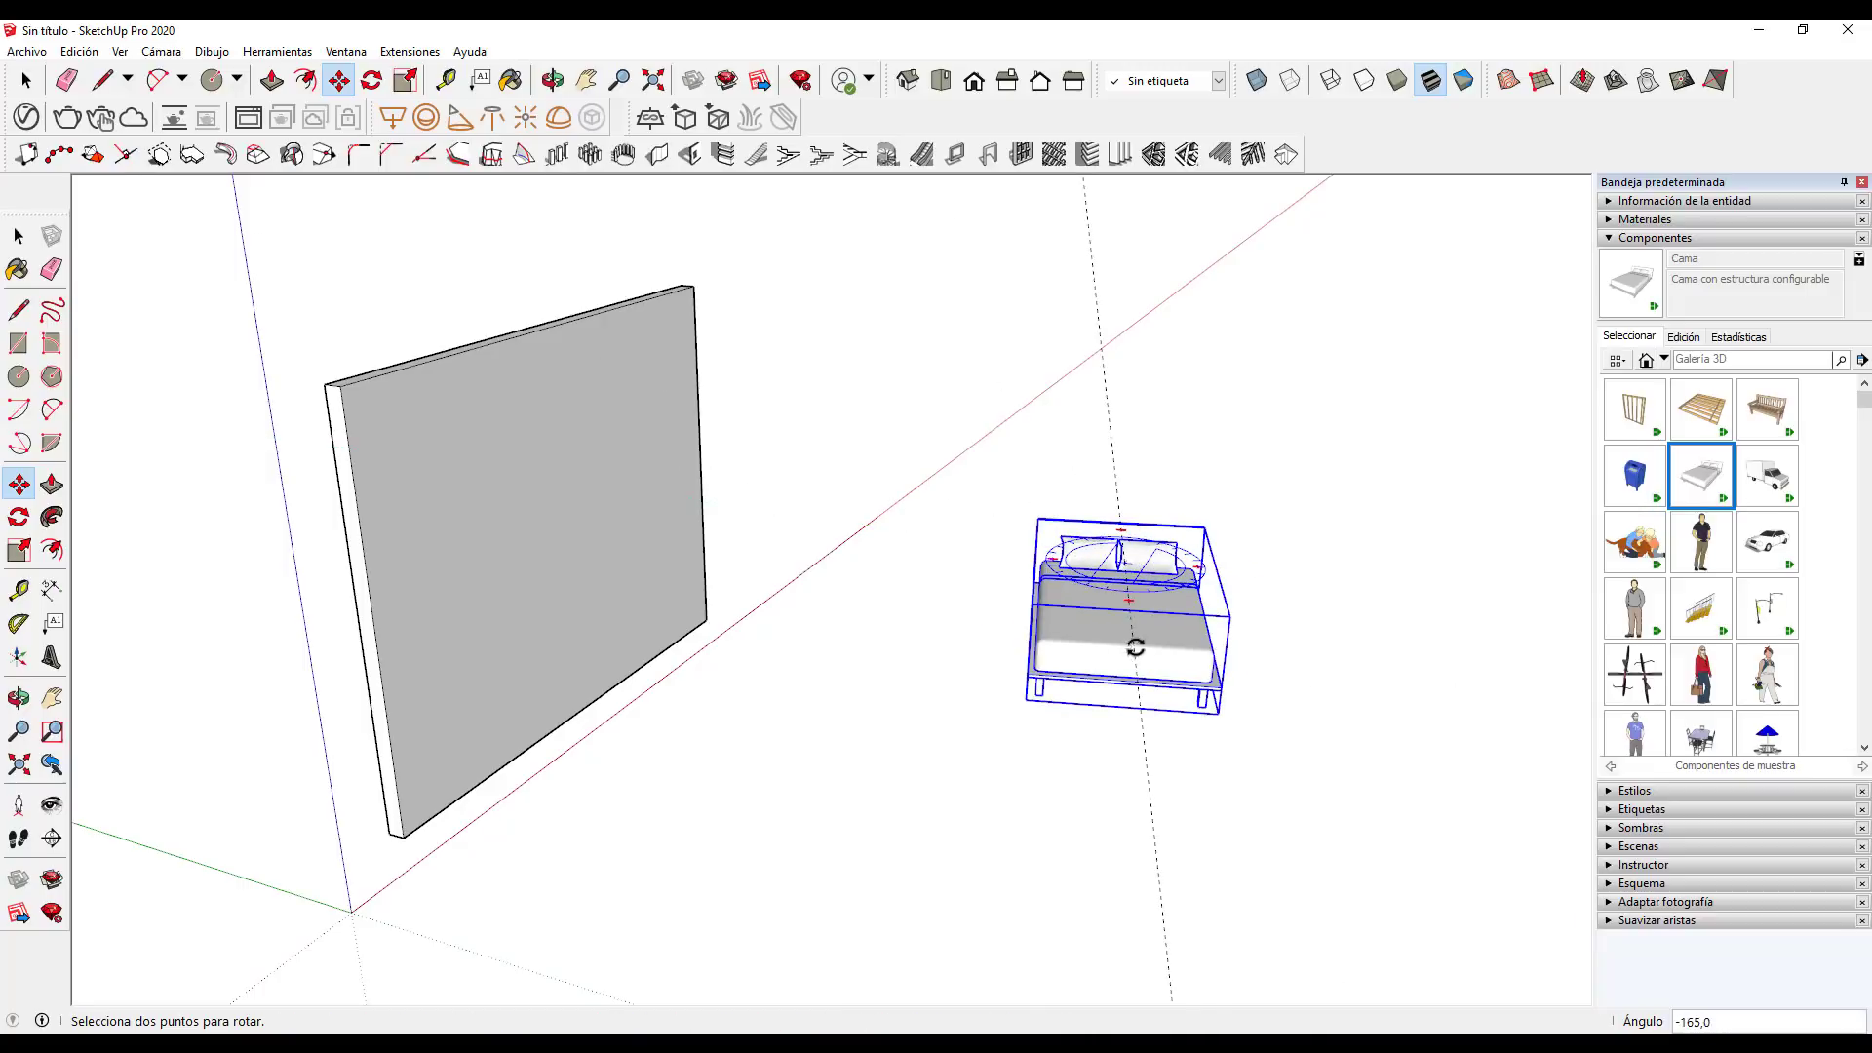
click(1456, 576)
key(space)
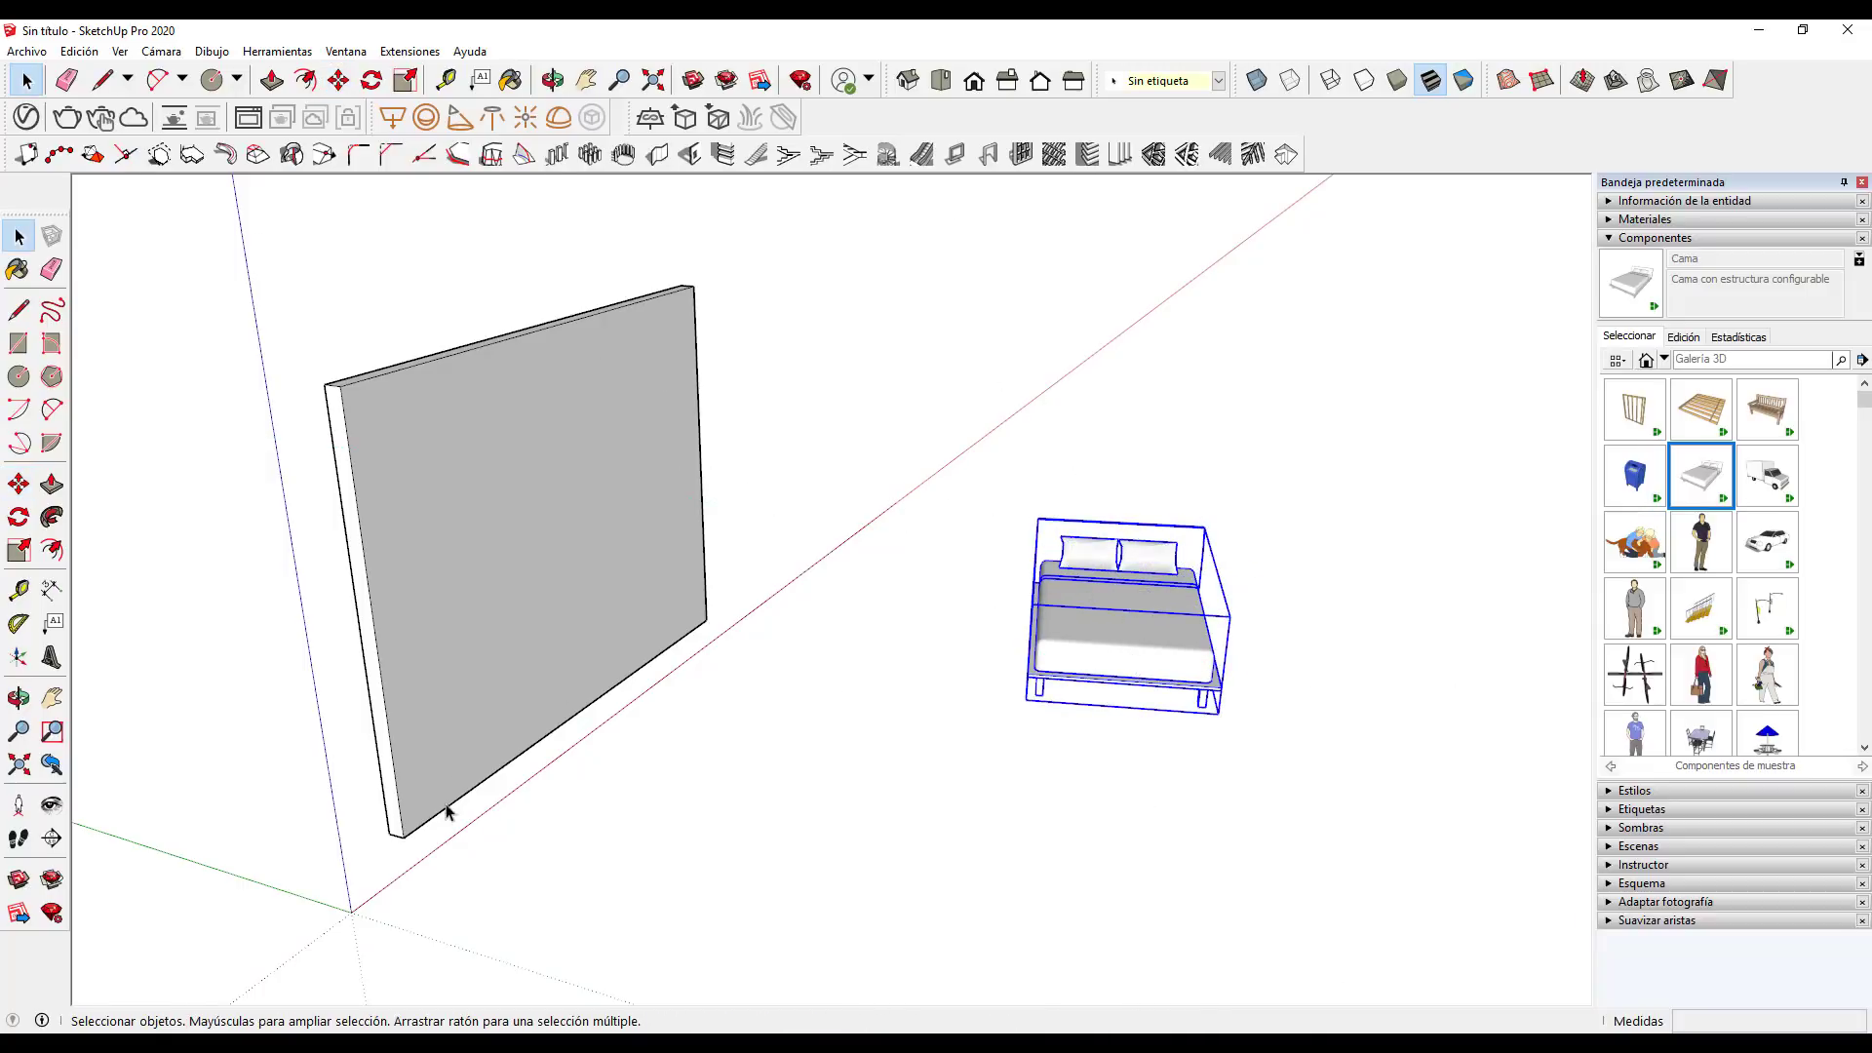
middle_drag(886, 631, 583, 895)
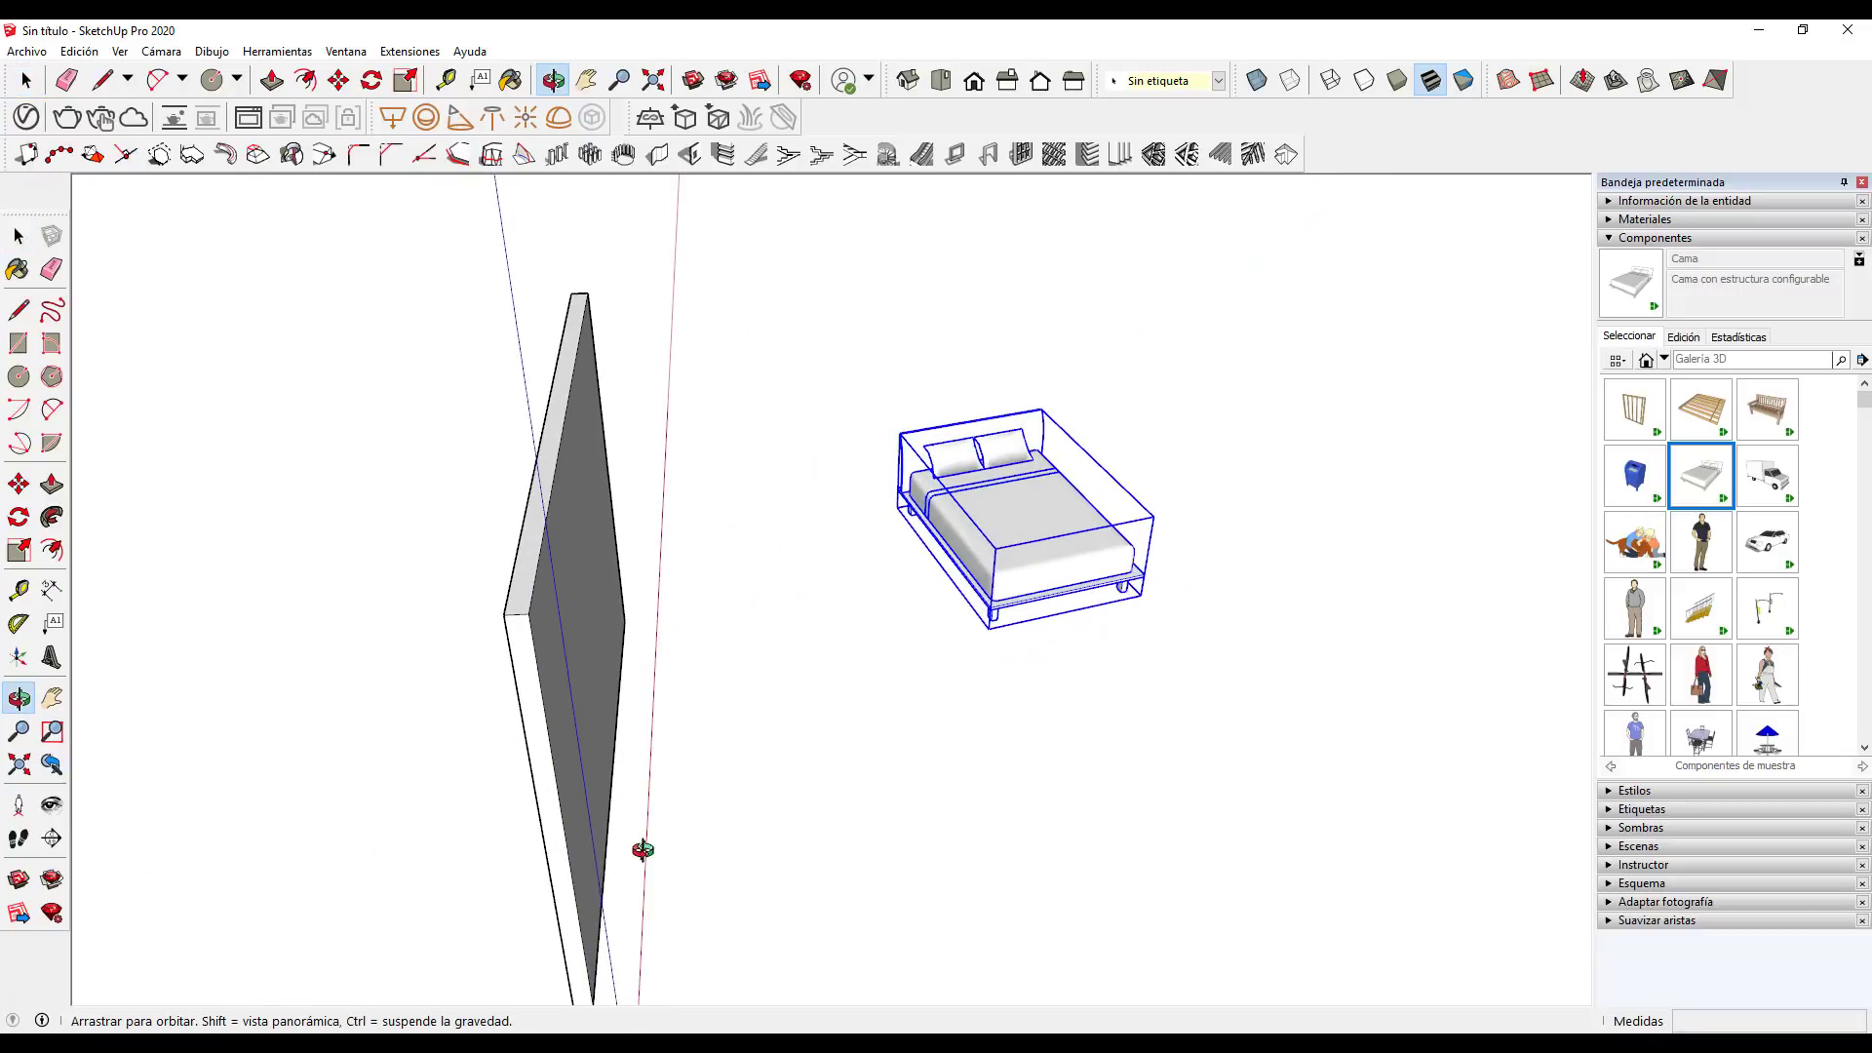
mouse_move(639, 852)
mouse_down()
mouse_move(543, 631)
mouse_move(526, 748)
mouse_up()
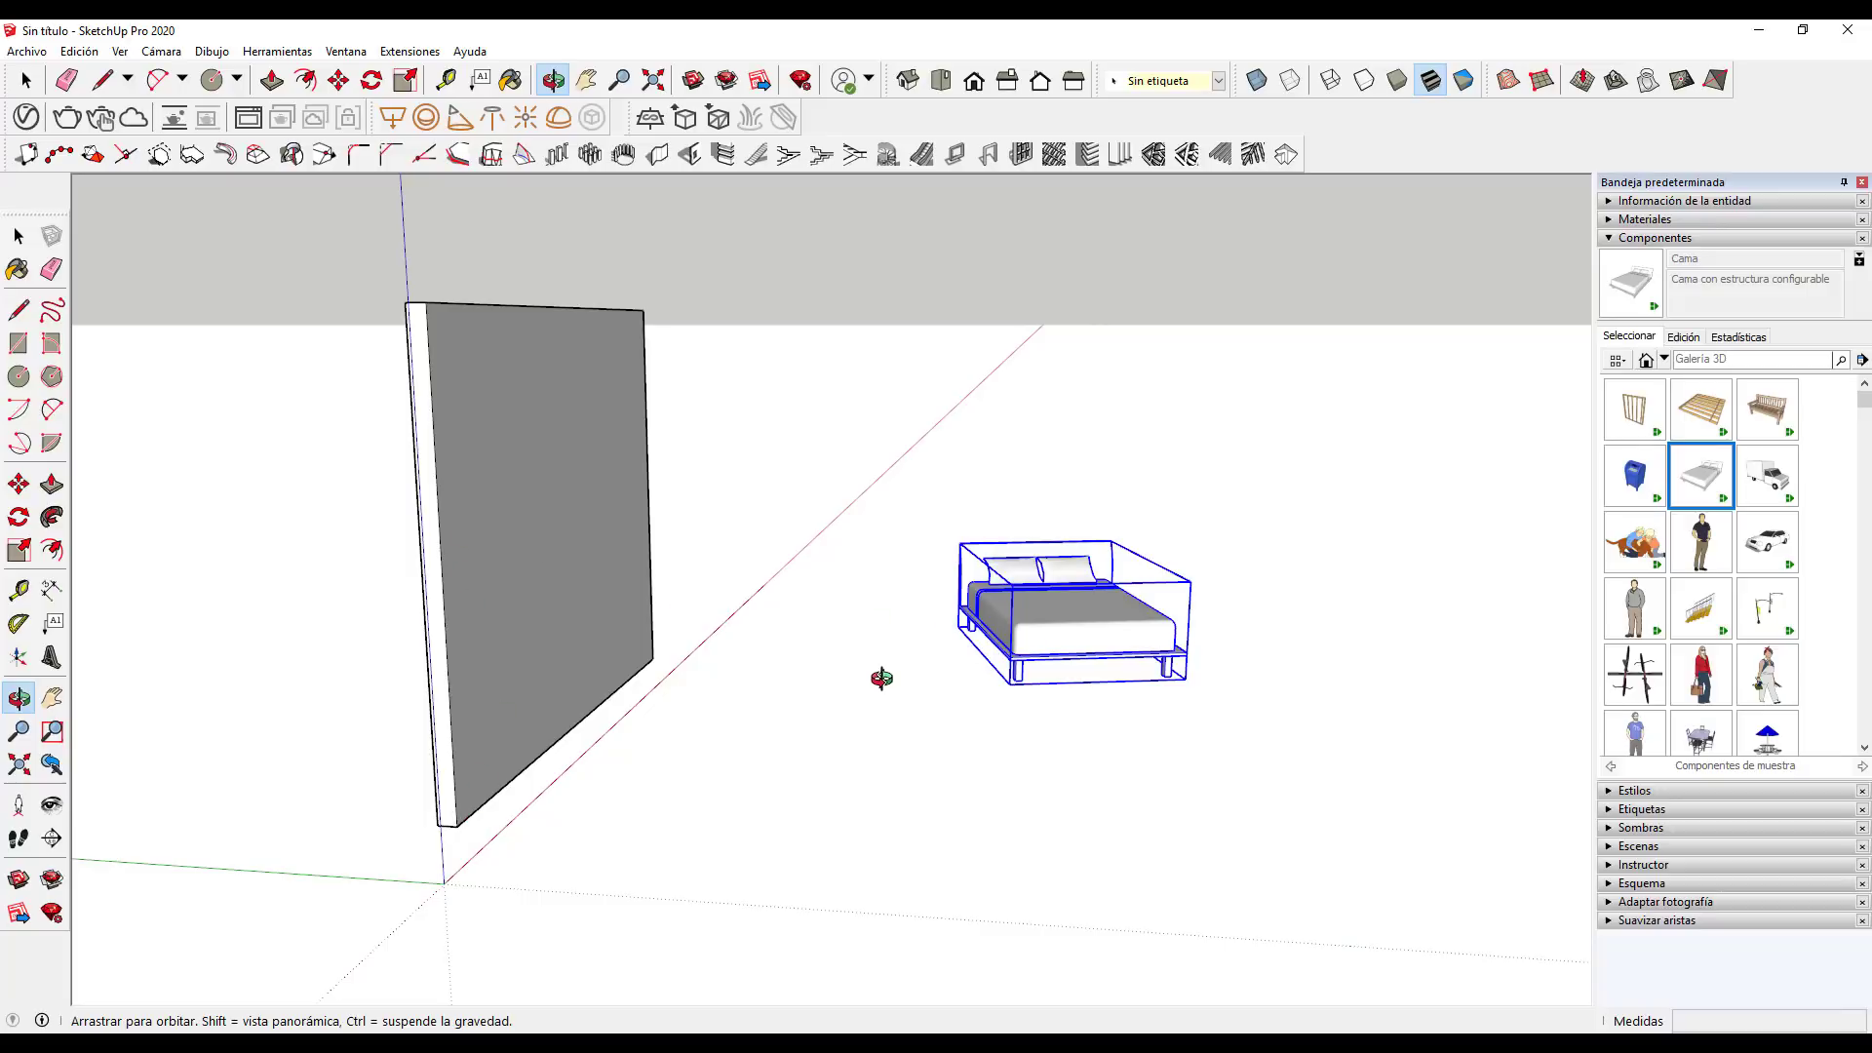
Drop a Tape Measure guide 0.70 m from the wall's edge, then view the wall face-on
key(t)
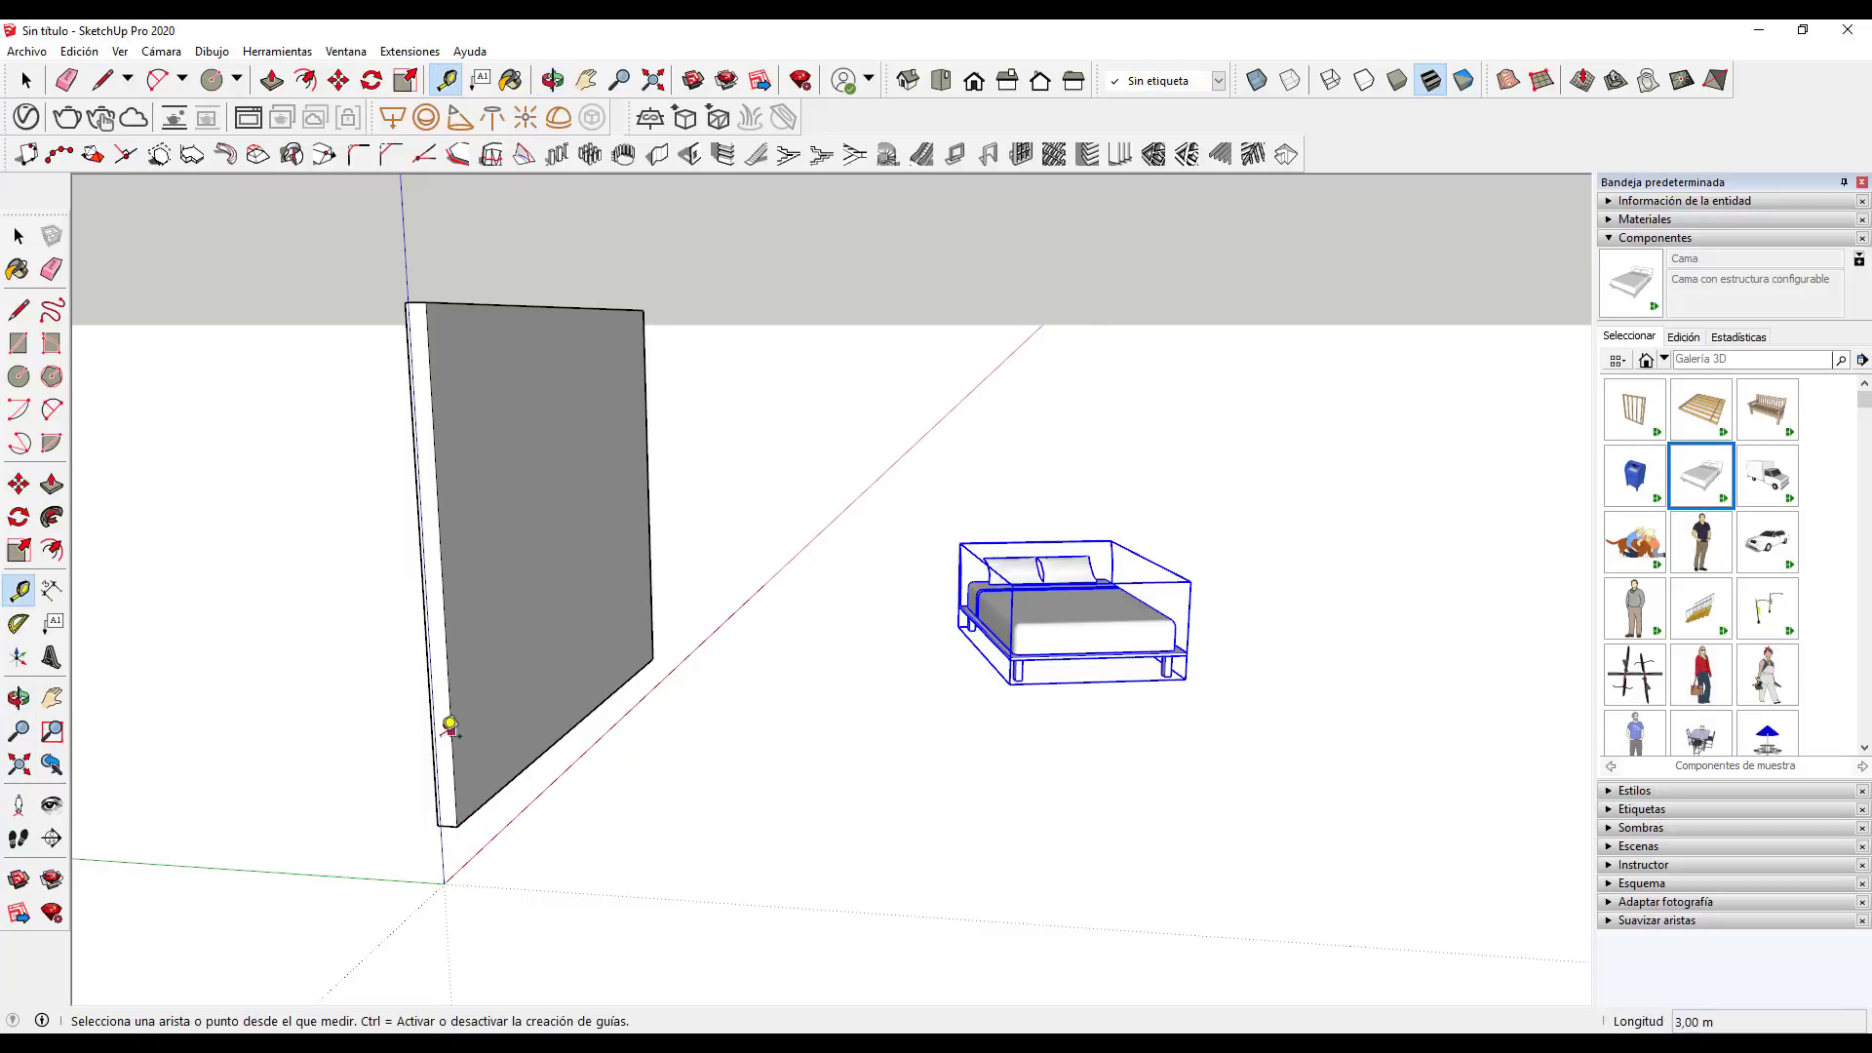
click(451, 736)
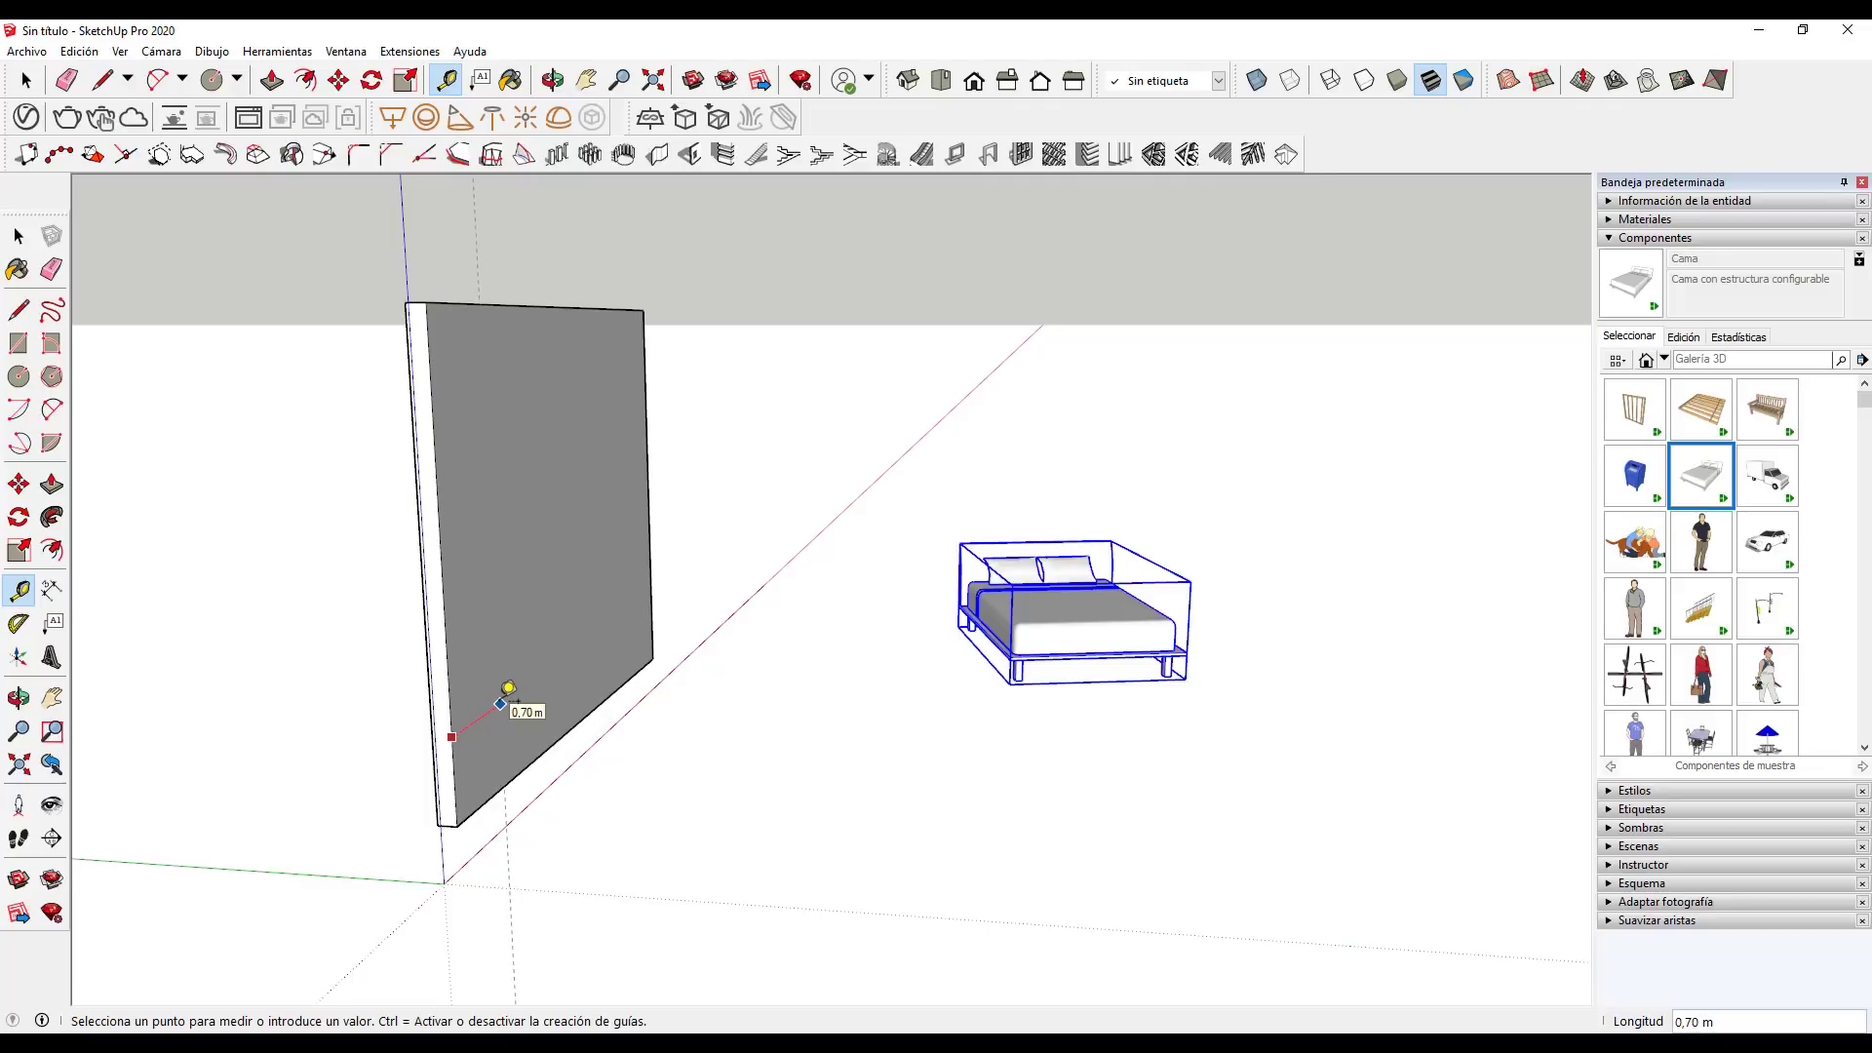
click(500, 702)
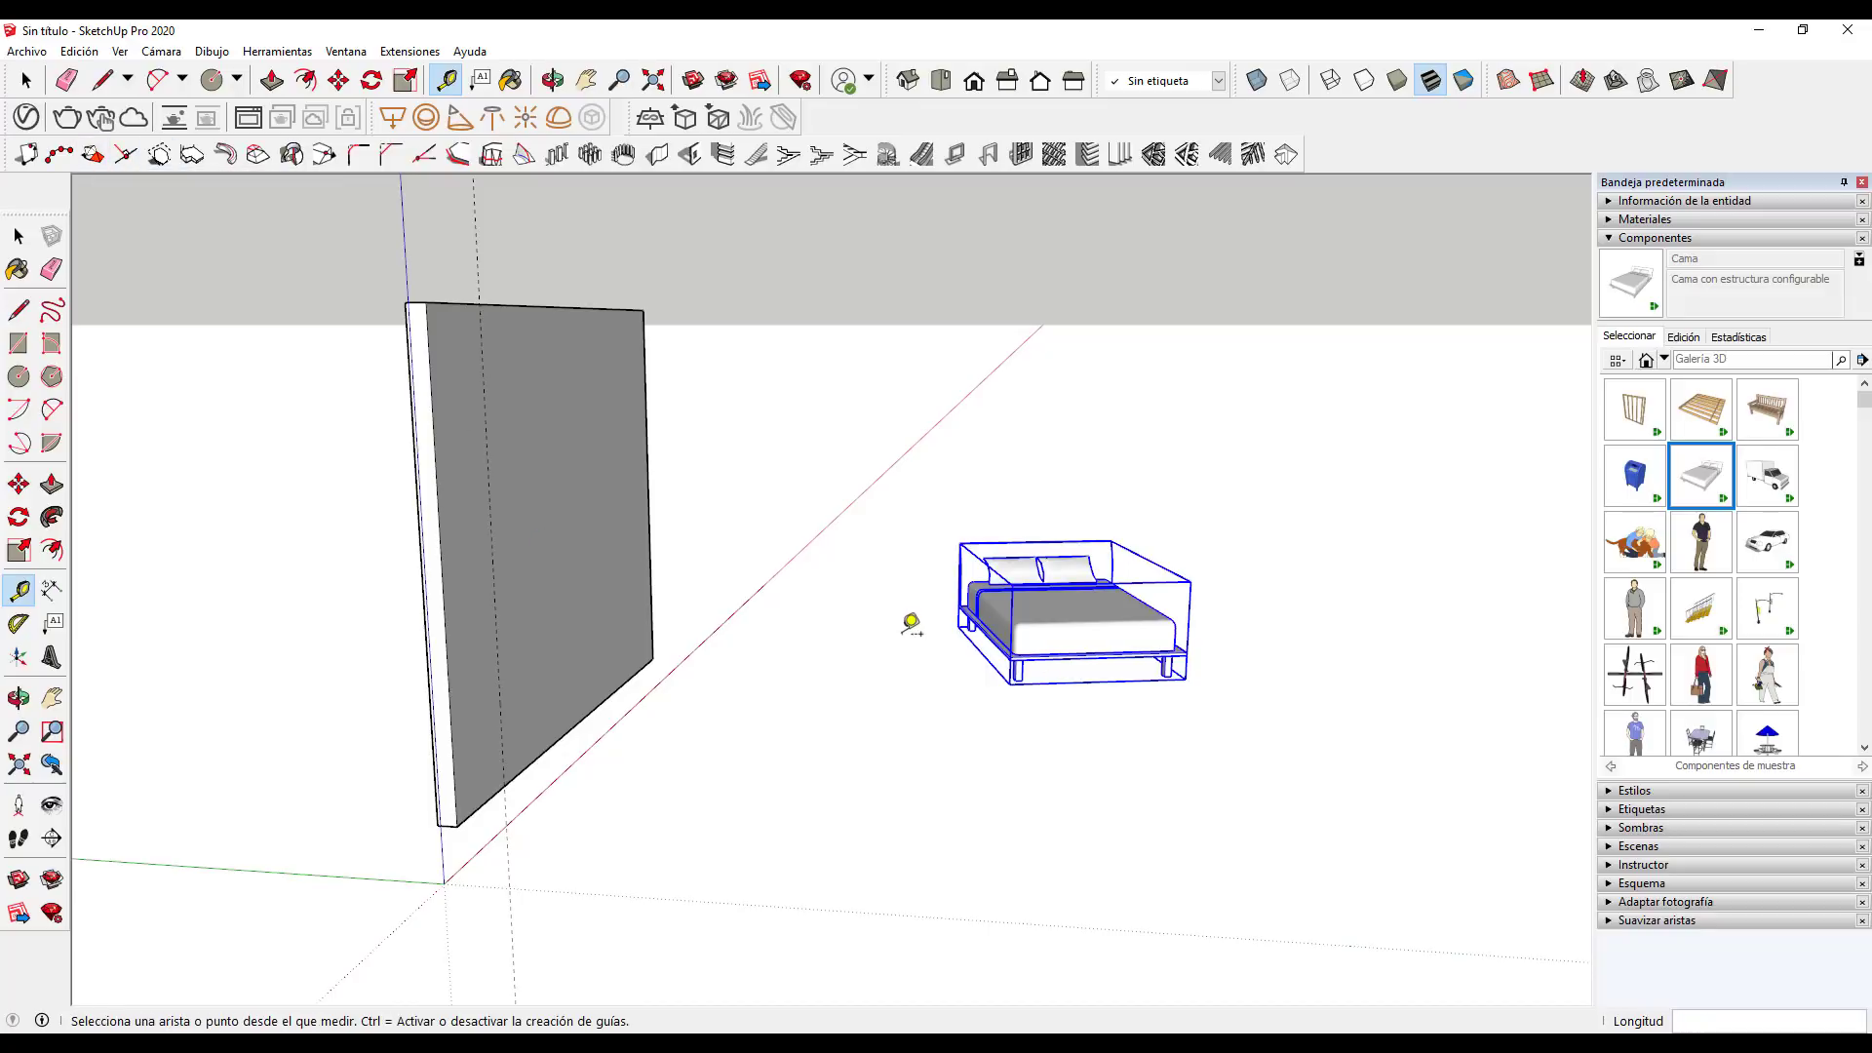
key(o)
drag(910, 624, 1073, 764)
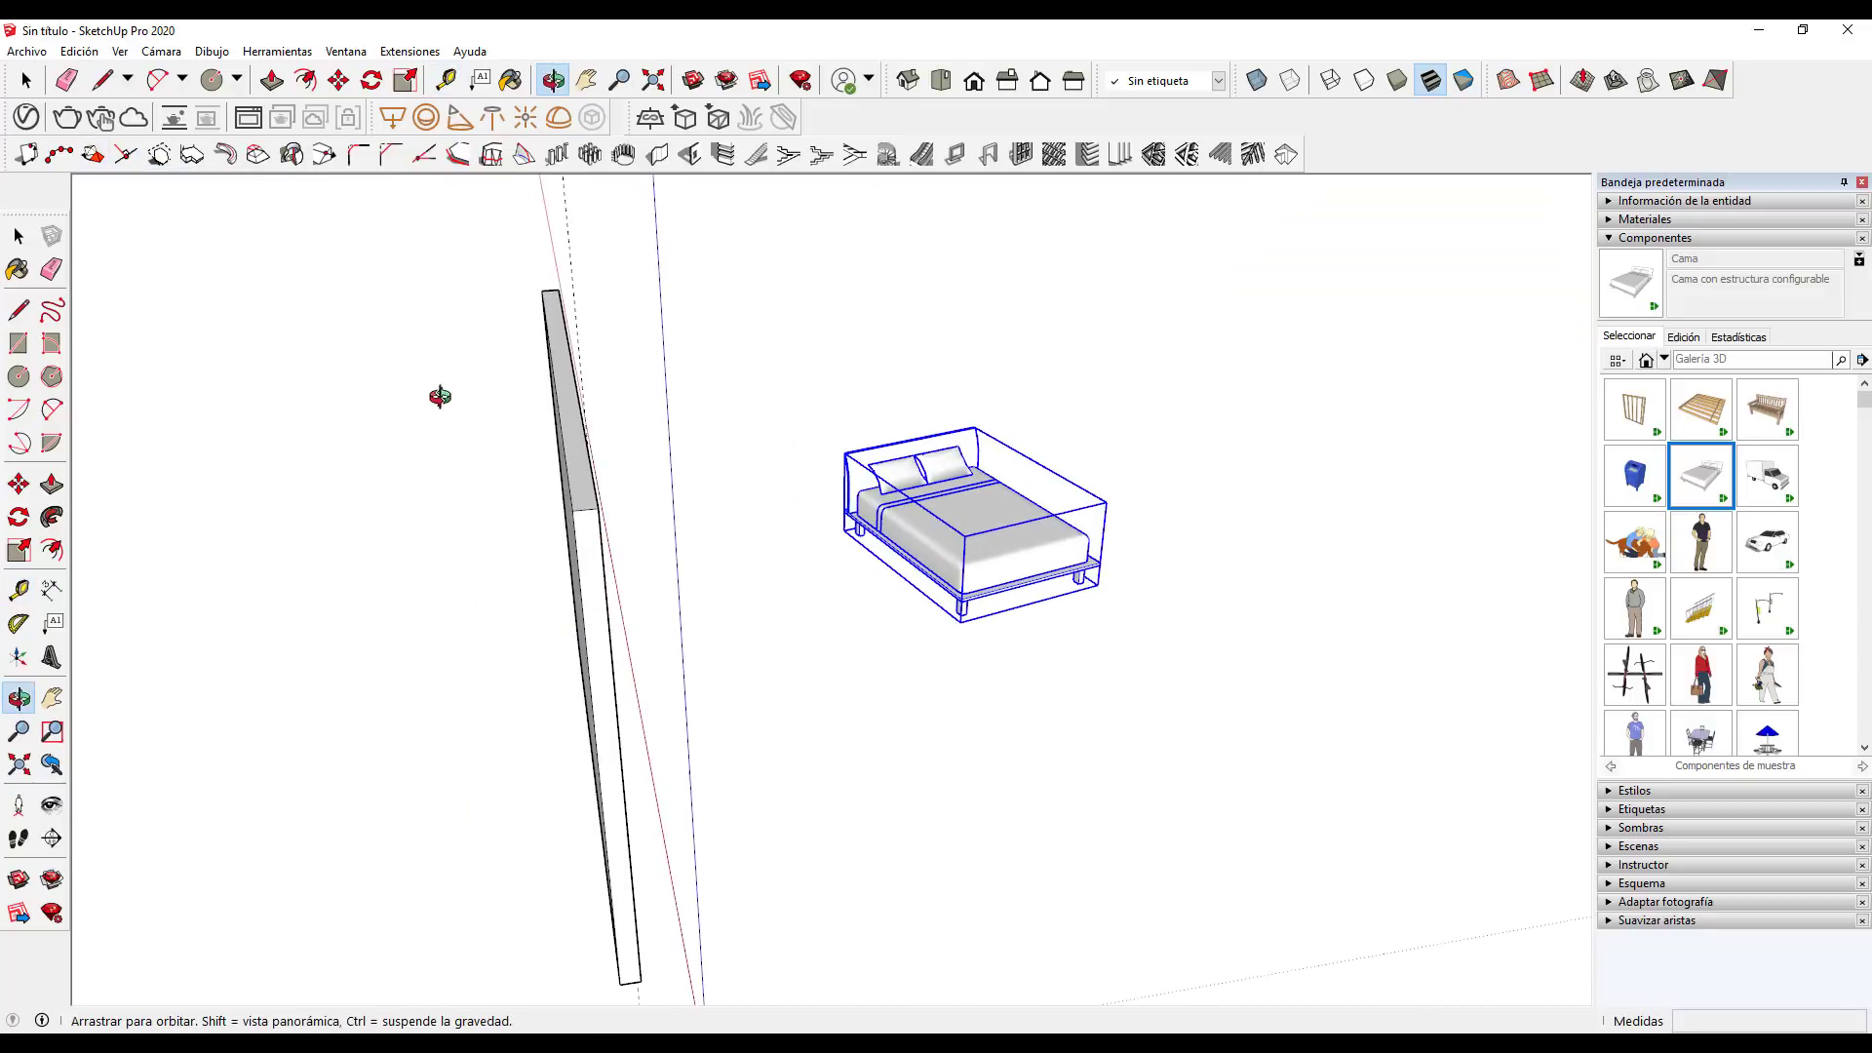
mouse_move(440, 396)
mouse_down()
mouse_move(1437, 501)
mouse_move(873, 543)
mouse_move(994, 418)
mouse_move(719, 927)
mouse_move(718, 835)
mouse_move(764, 719)
mouse_move(721, 783)
mouse_up()
With 1001bit Align, pick the bed's bottom corner and its two reference axes
key(h)
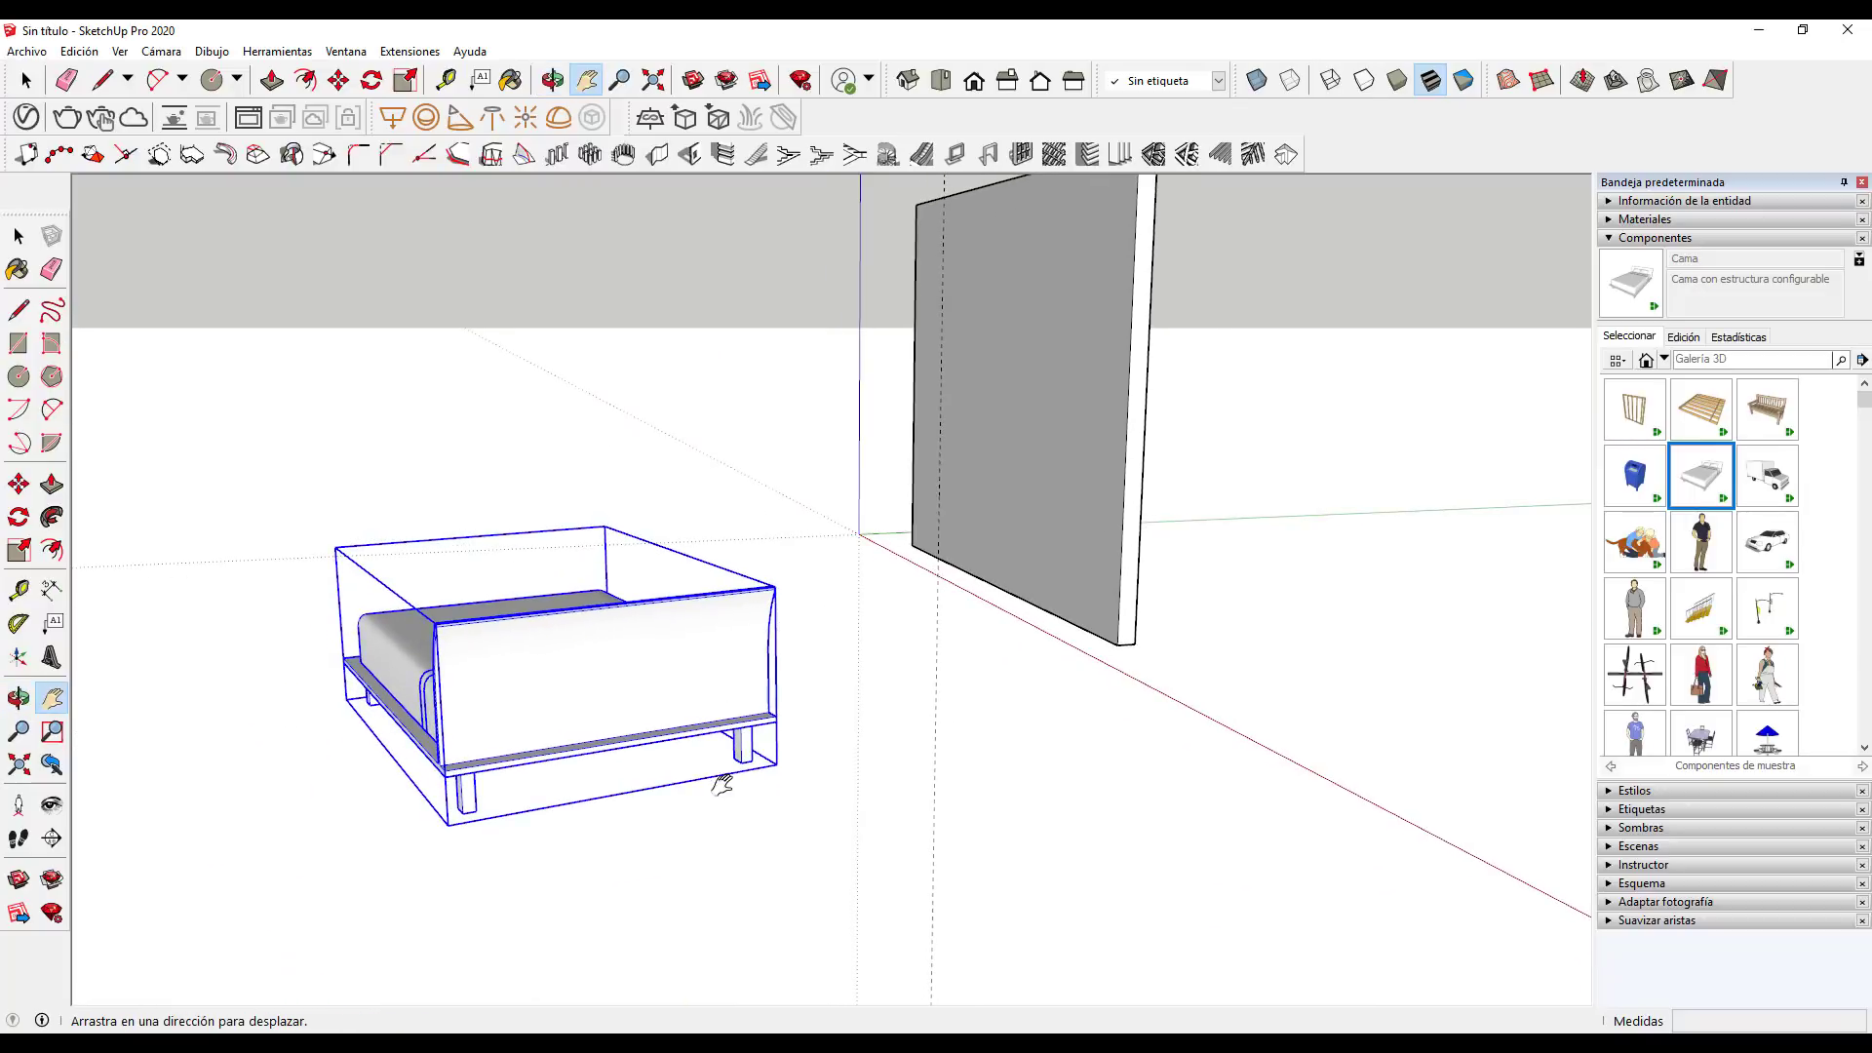
scroll(721, 783, up, 1)
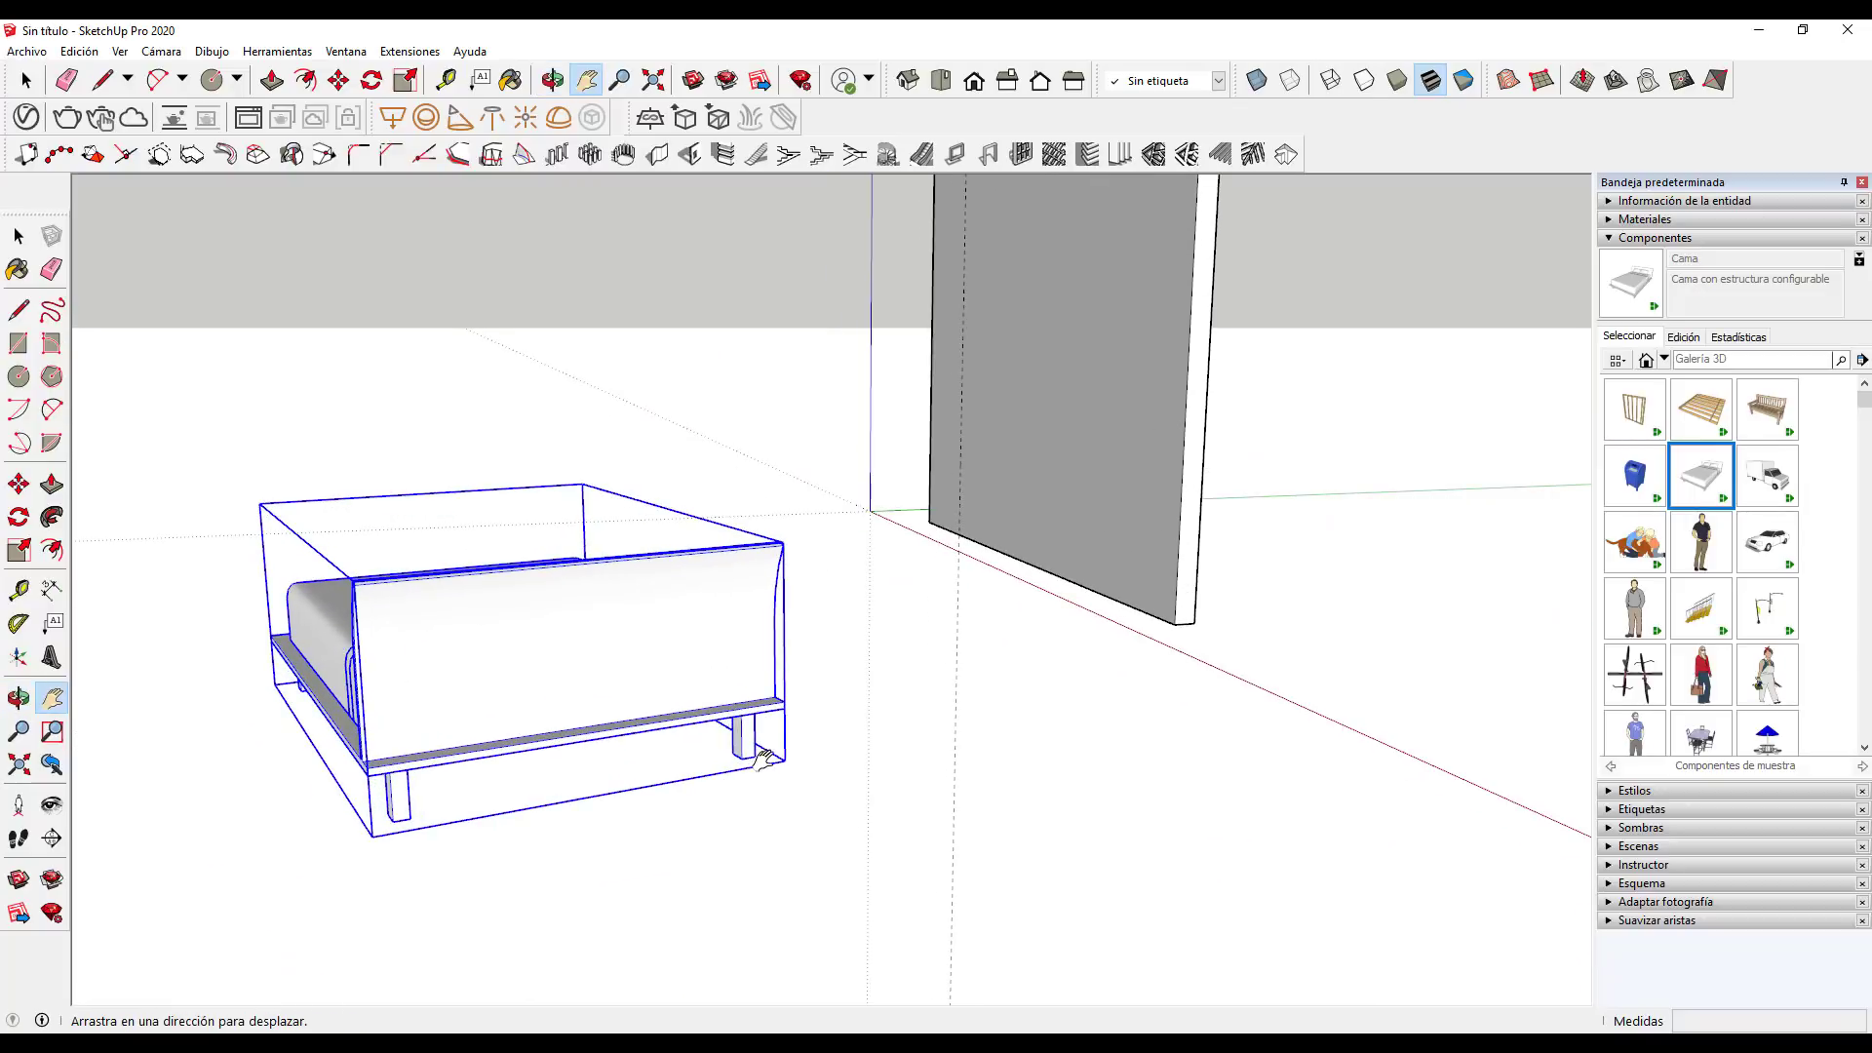
click(93, 156)
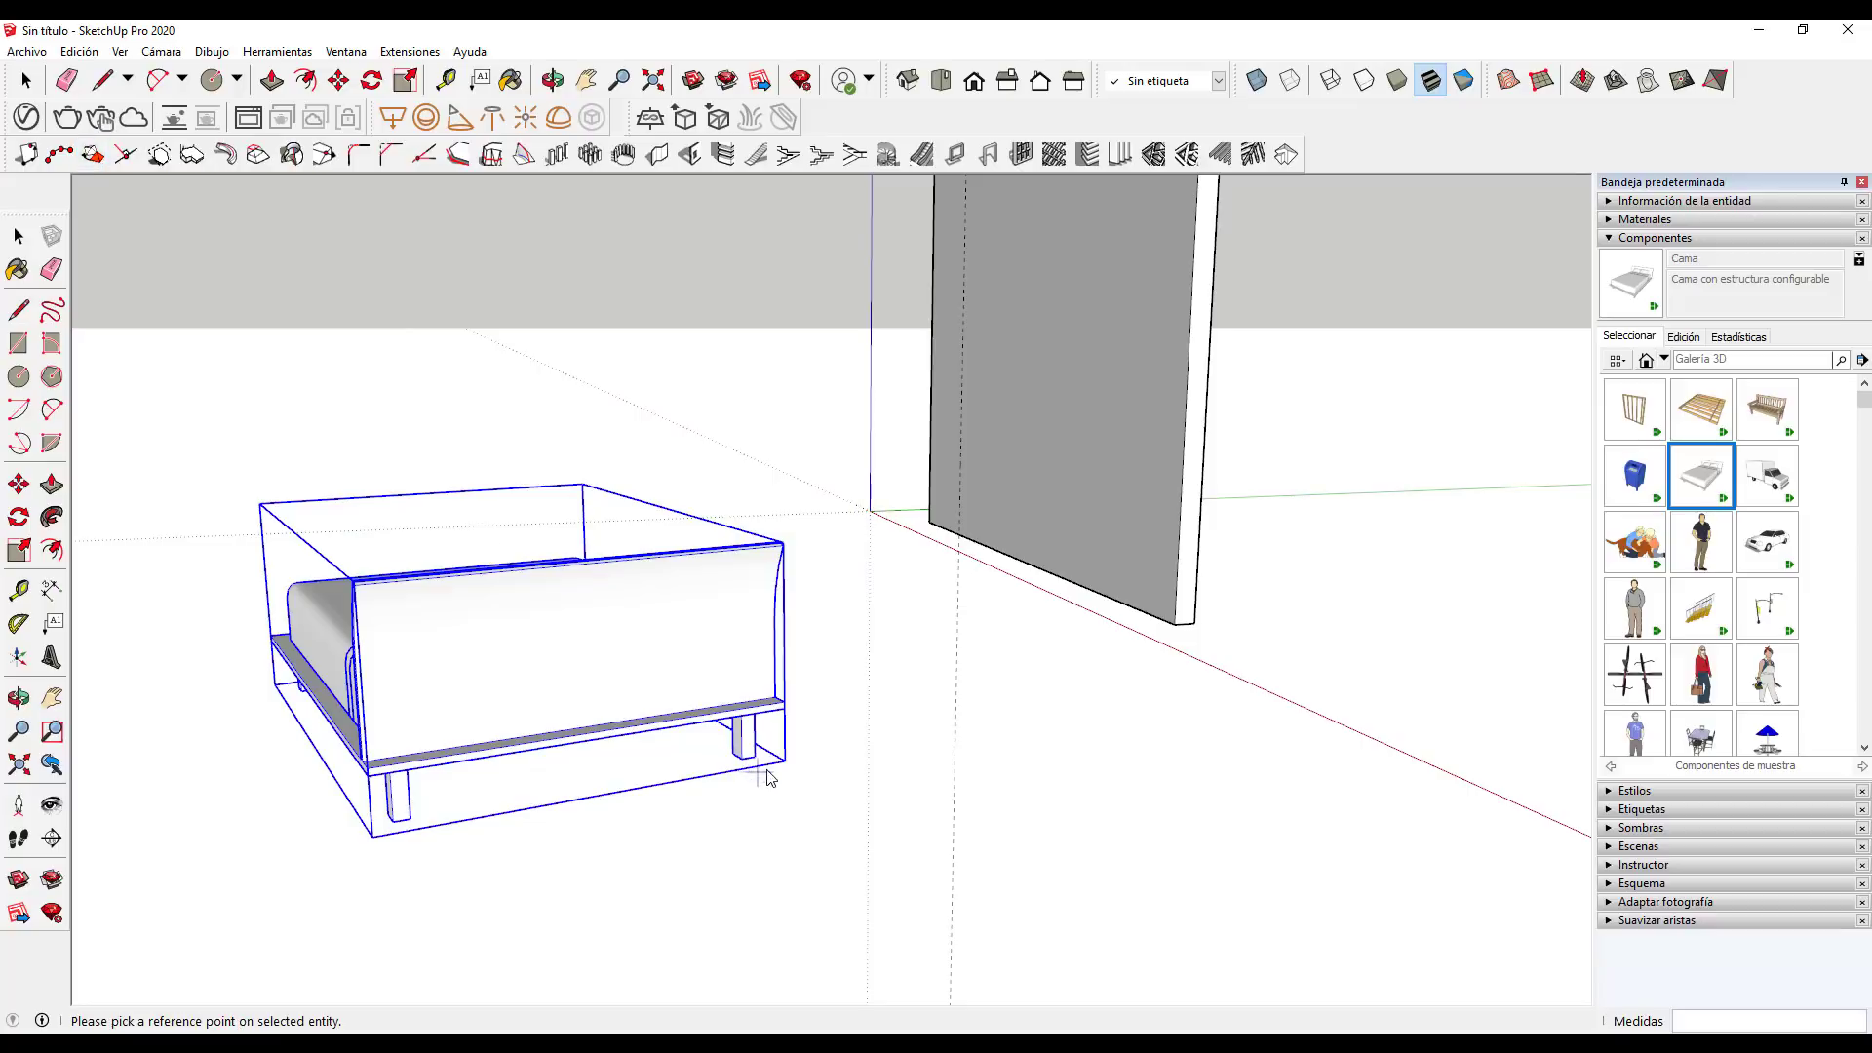
scroll(790, 775, up, 2)
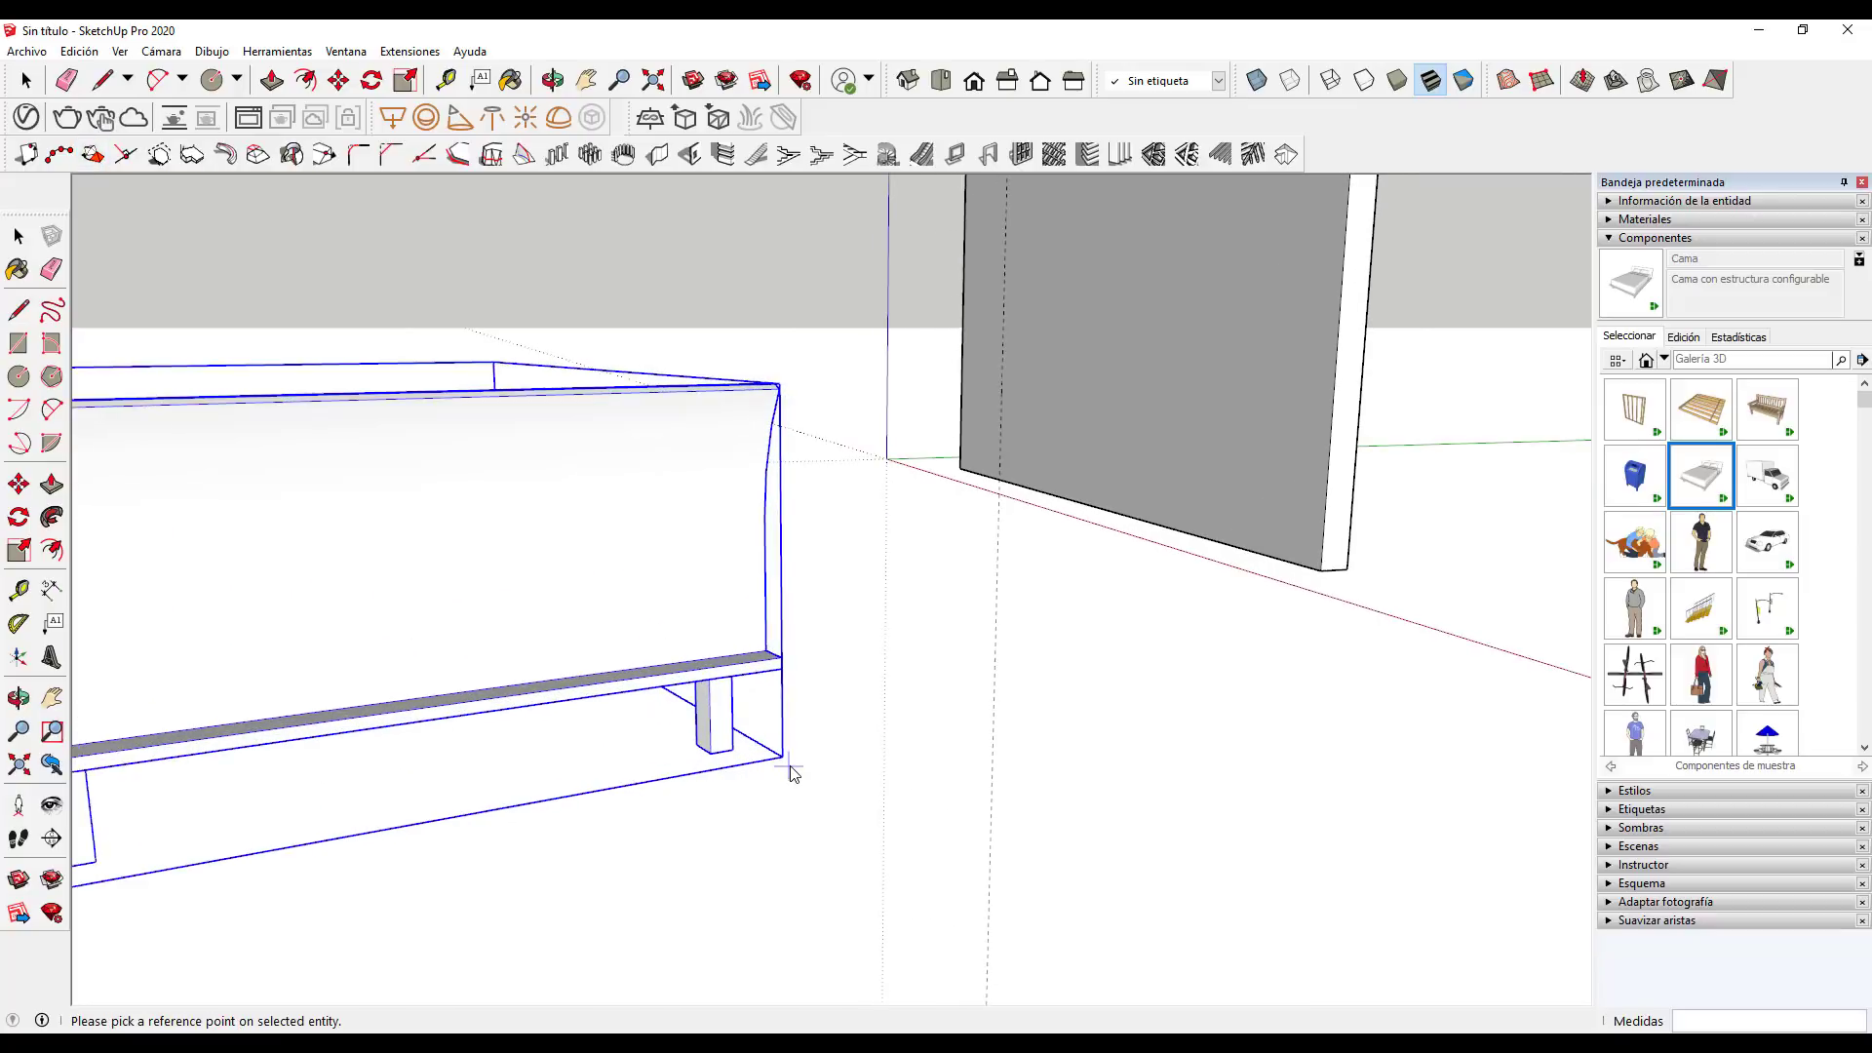
scroll(789, 770, up, 1)
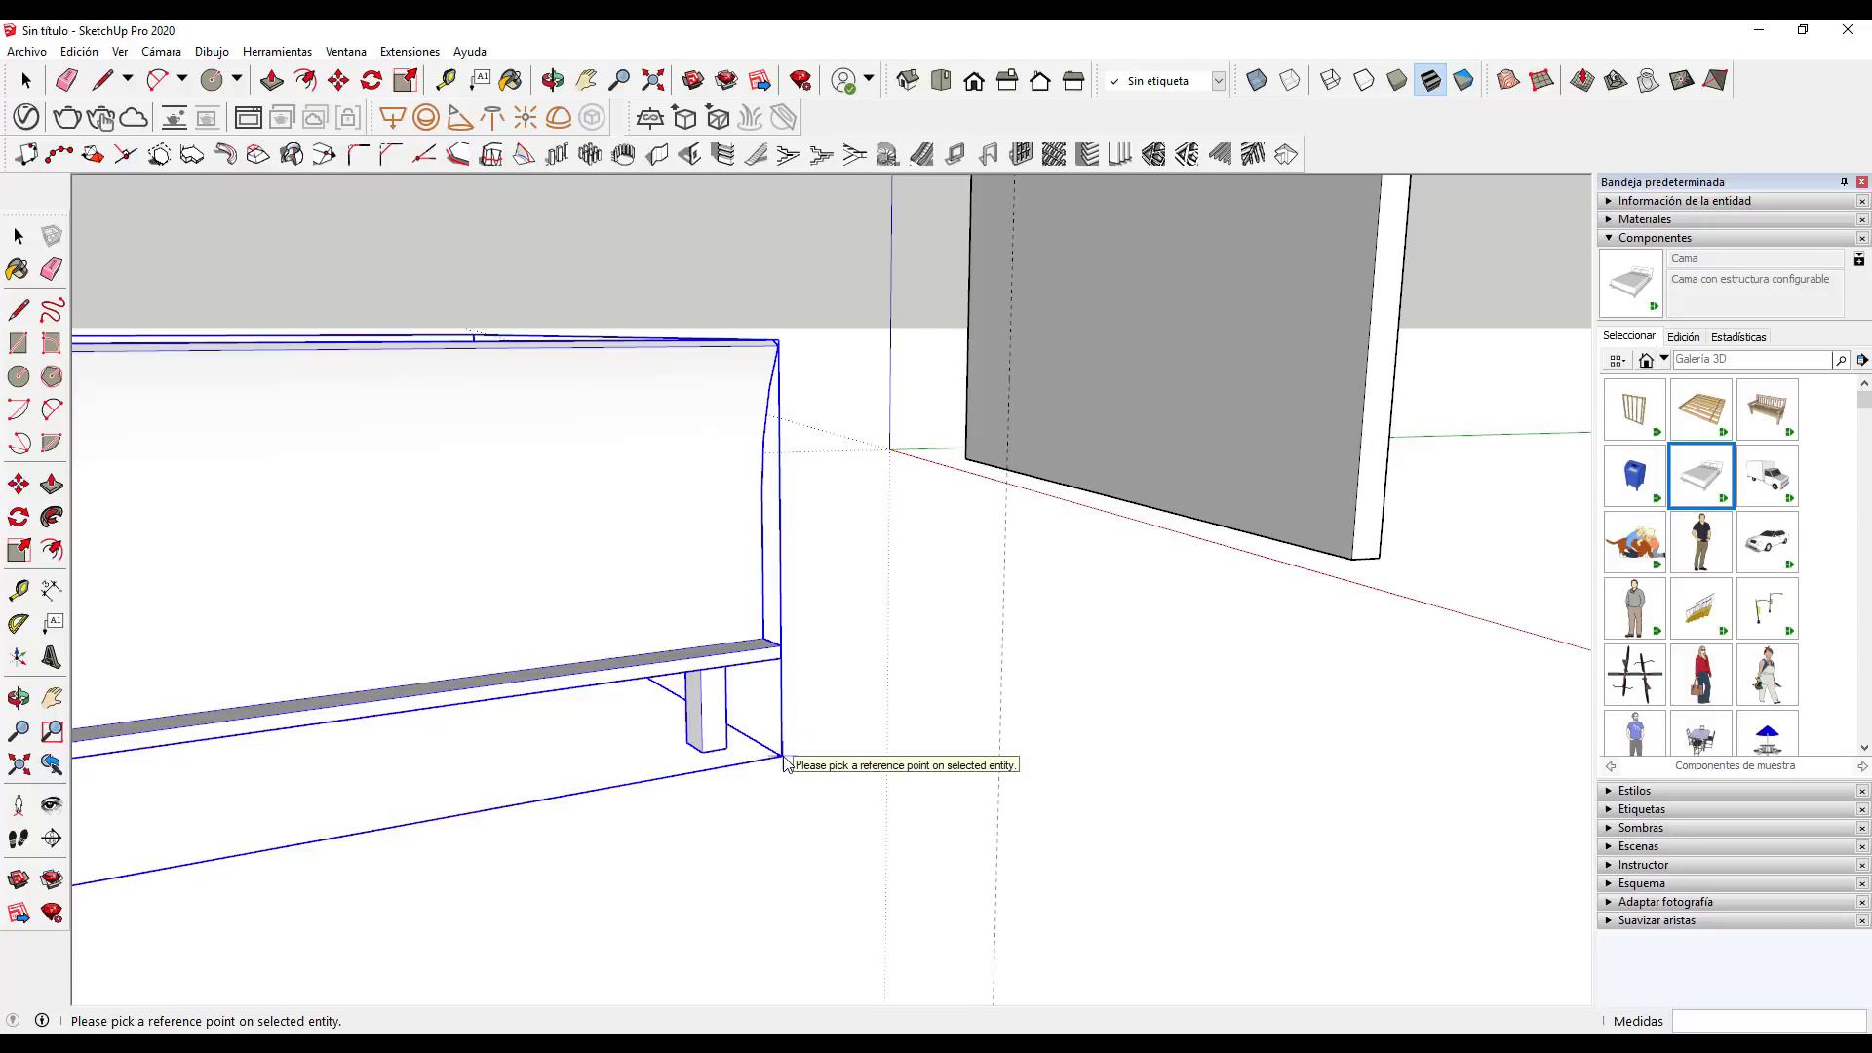
click(786, 758)
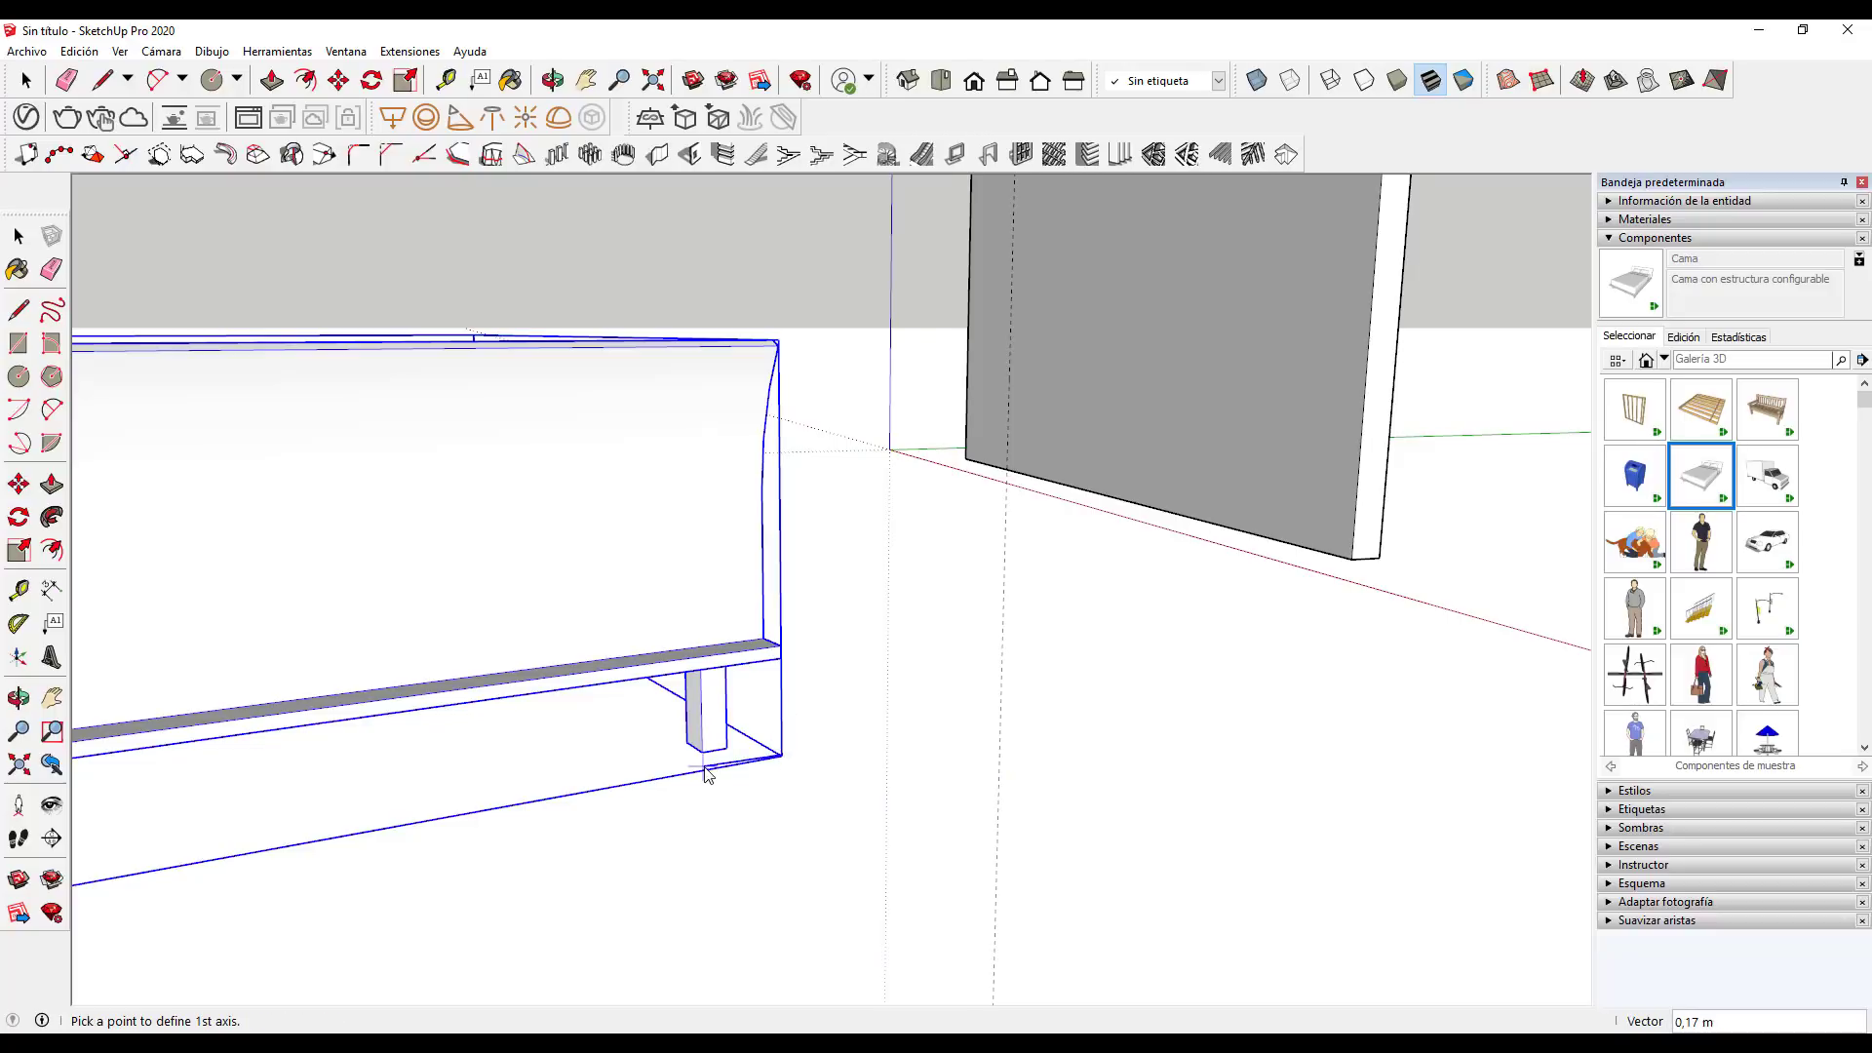
scroll(702, 779, down, 2)
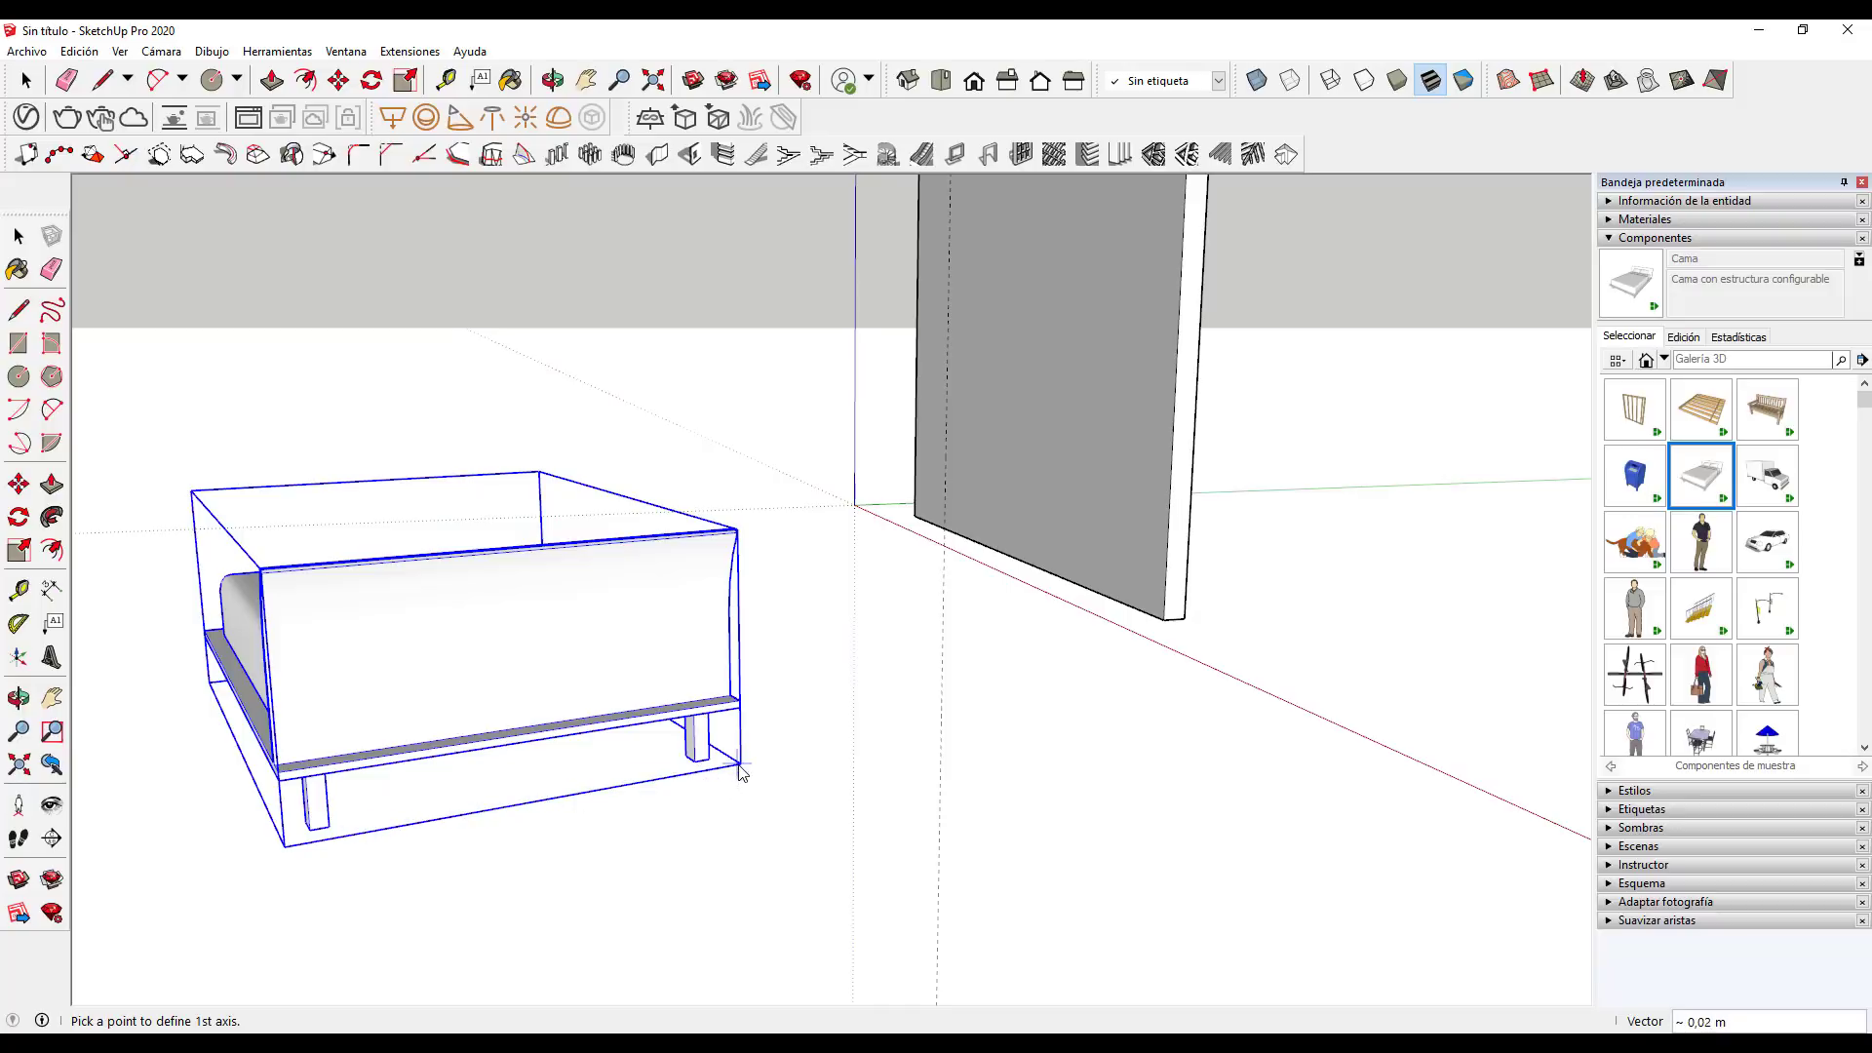
scroll(292, 858, up, 2)
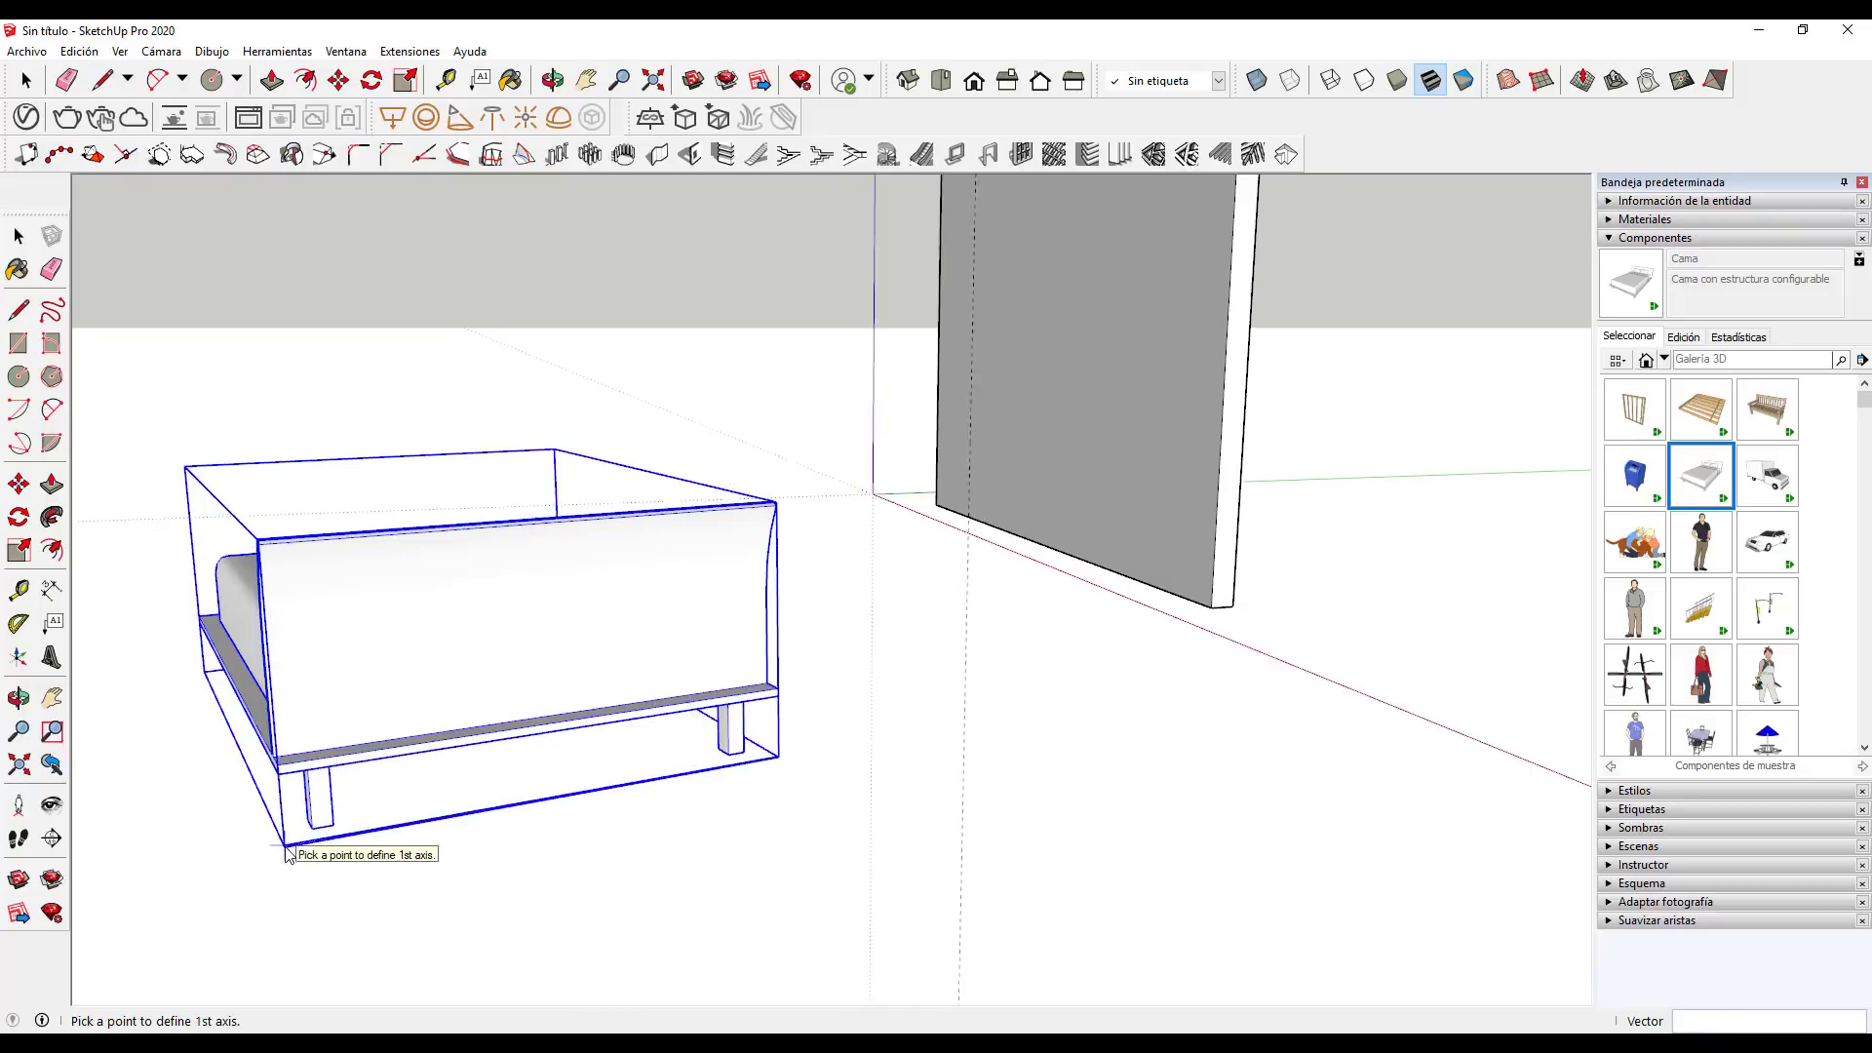
click(410, 856)
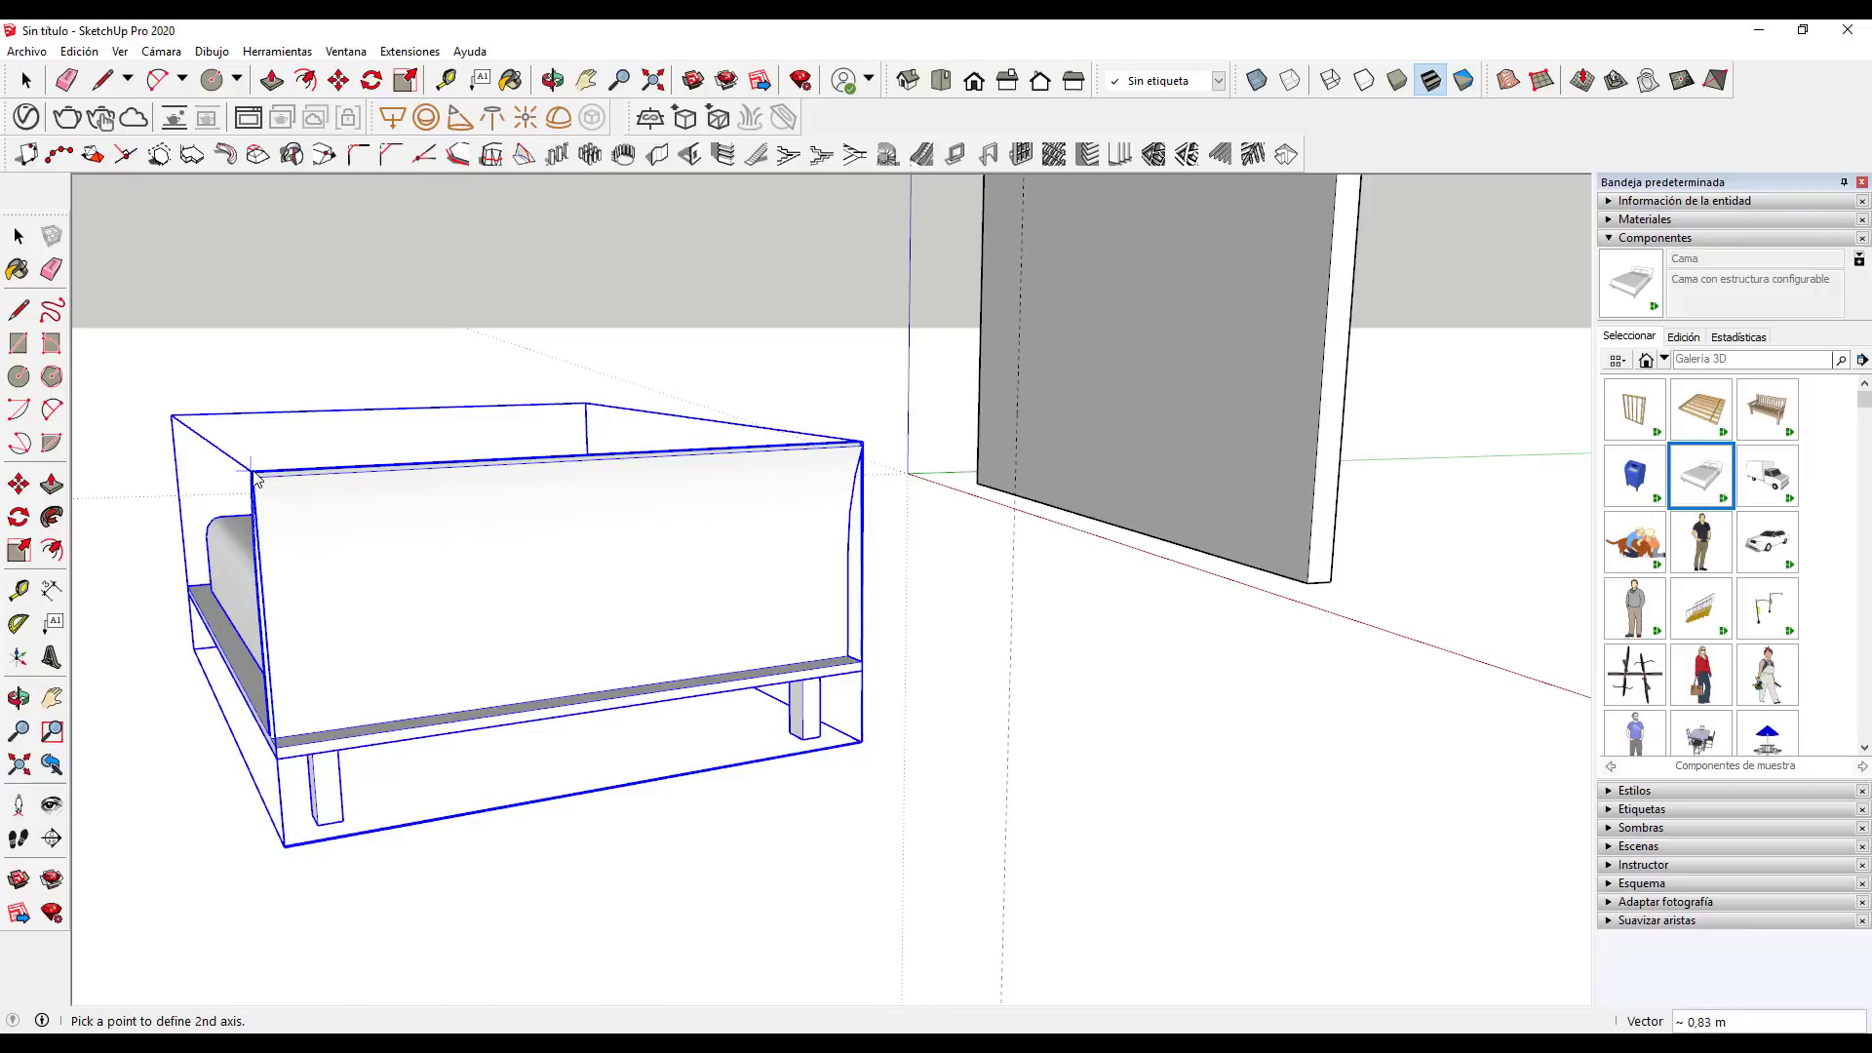
click(317, 512)
Pick the wall corner and its two axis directions to snap the bed against the wall
click(1014, 500)
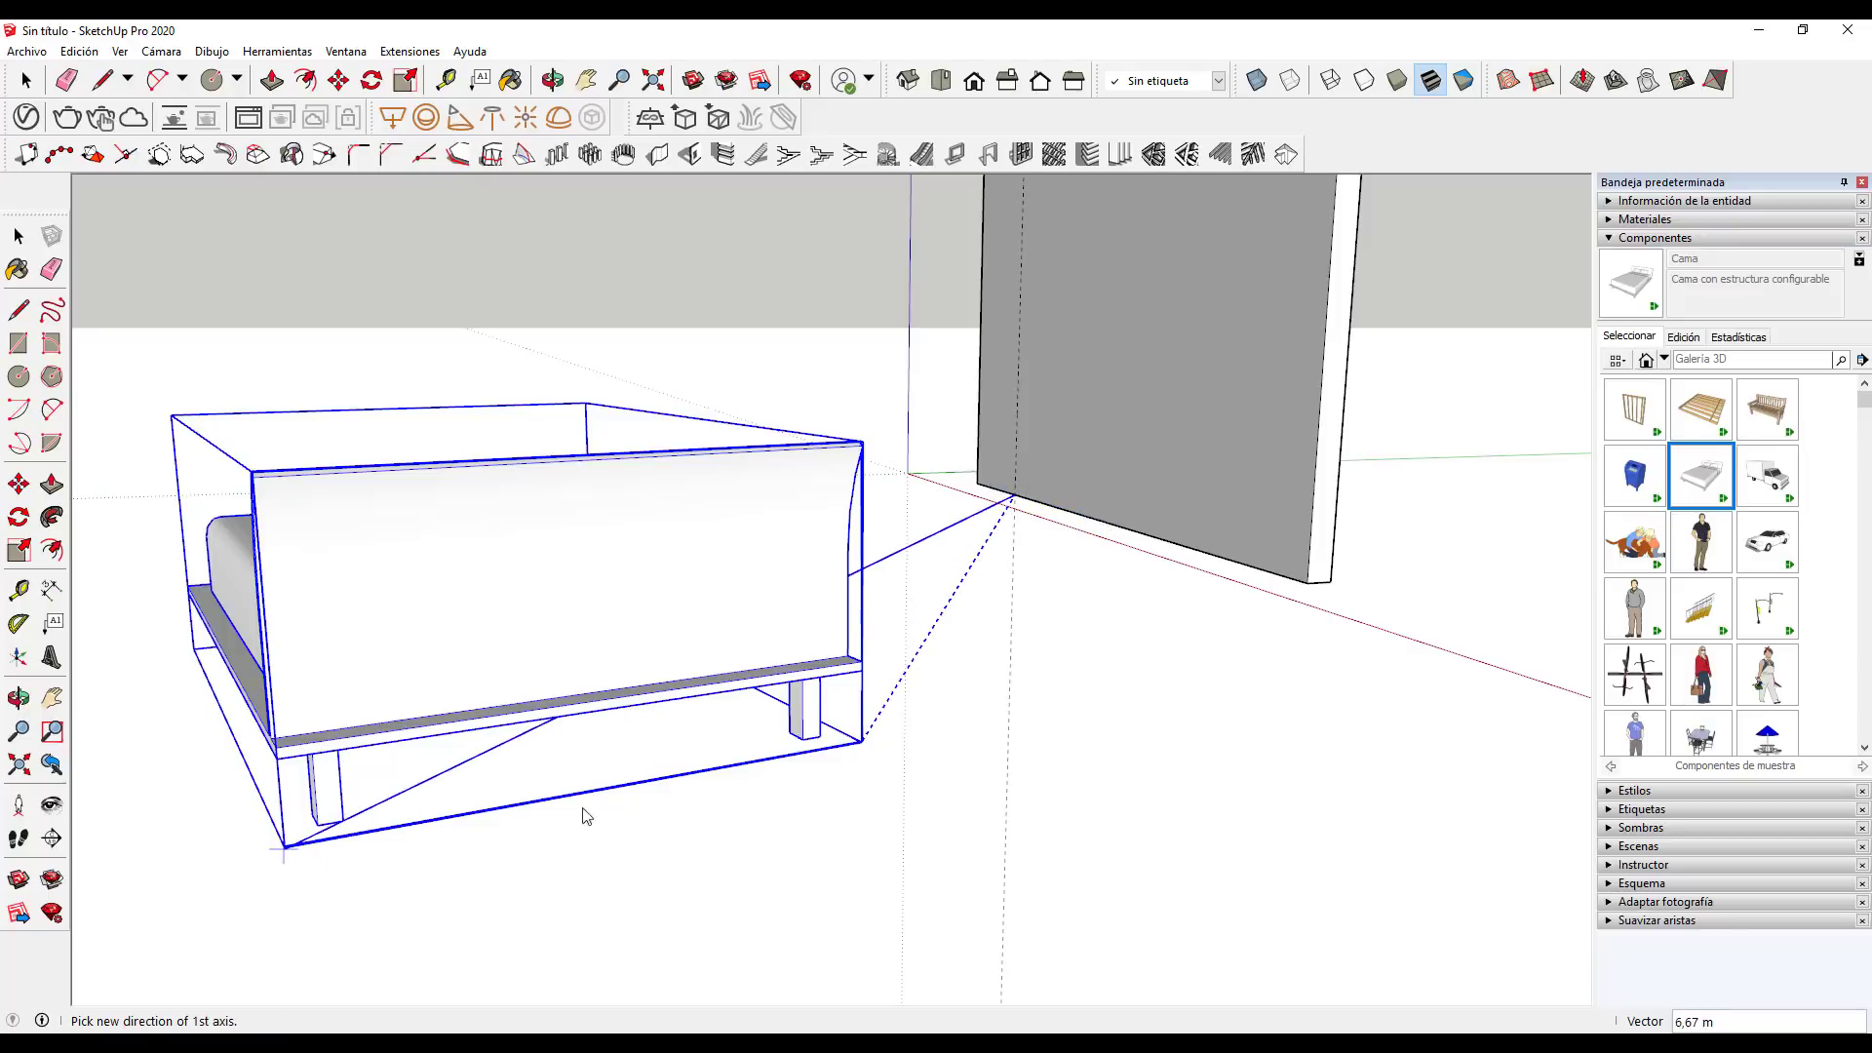
click(1238, 562)
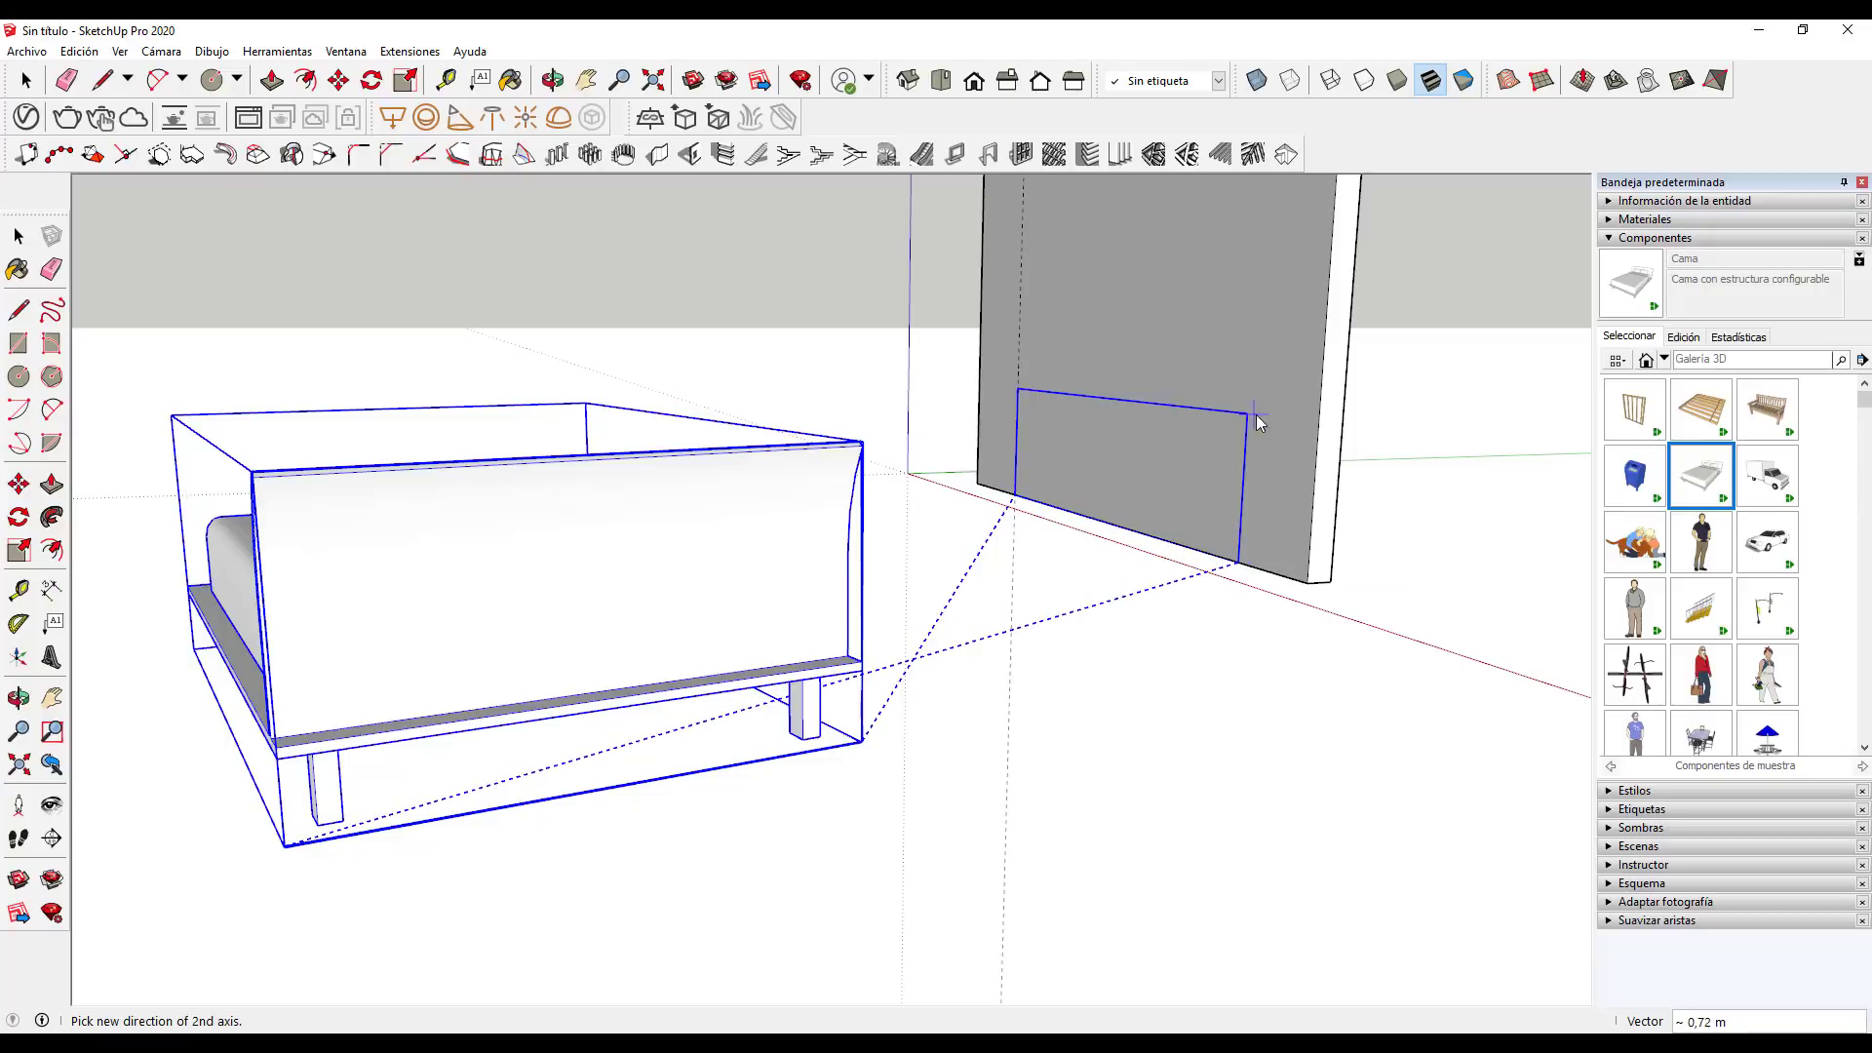
click(1267, 355)
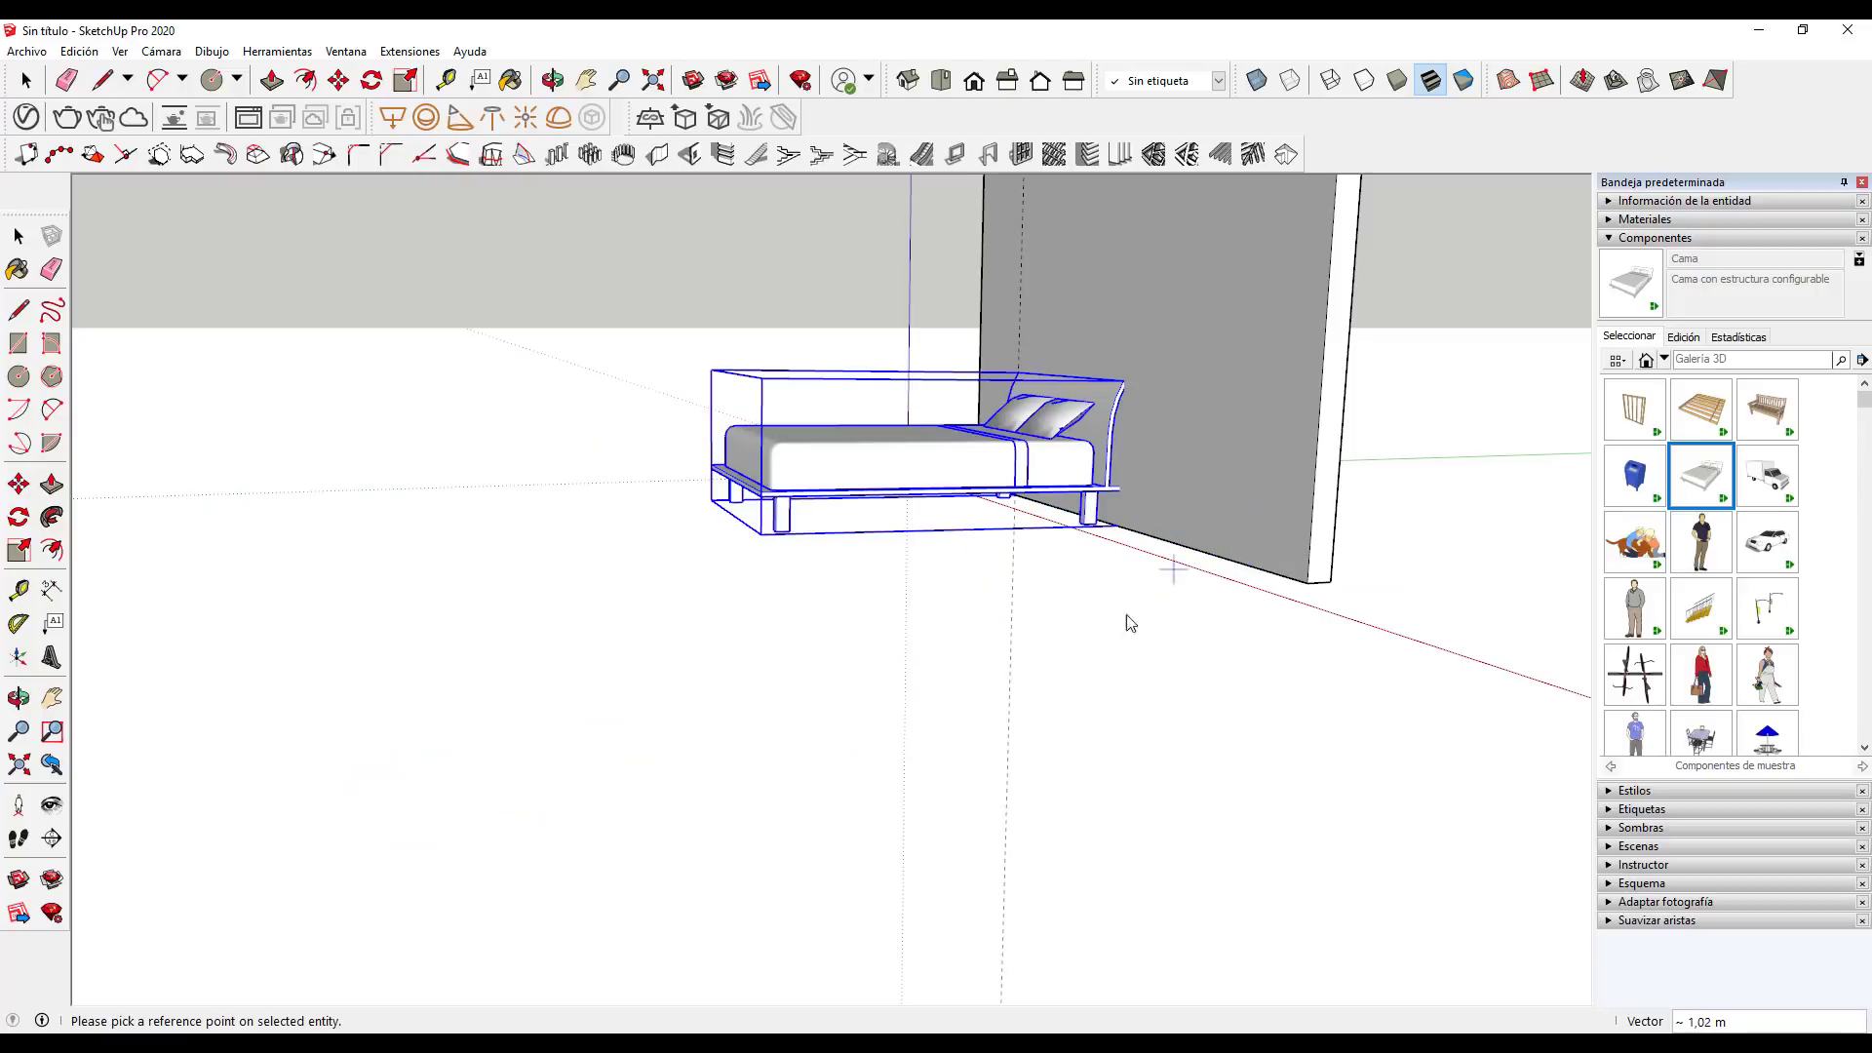
key(o)
mouse_move(608, 548)
mouse_down()
mouse_move(1254, 677)
mouse_move(618, 572)
mouse_move(952, 536)
mouse_up()
Inspect the aligned bed, then select and delete the bed component, keeping the wall and guides
scroll(635, 446, up, 3)
scroll(634, 445, up, 3)
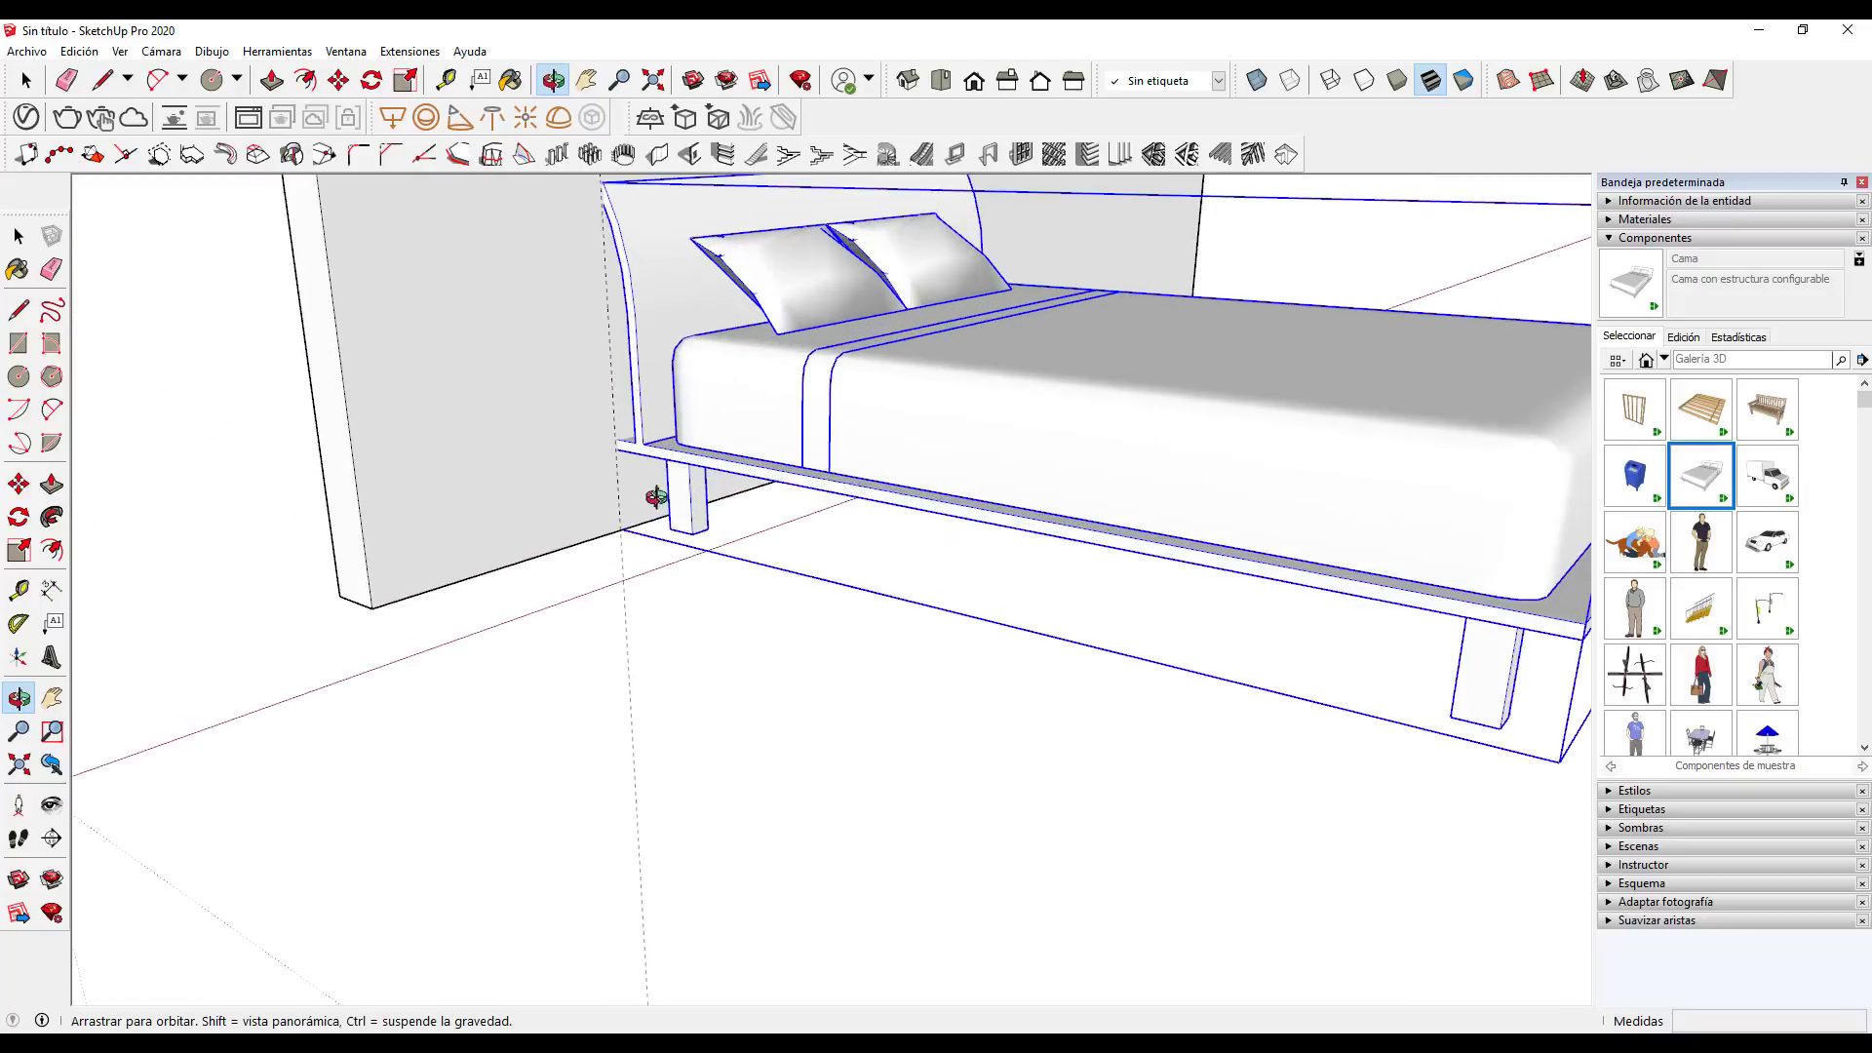
scroll(668, 523, up, 3)
scroll(911, 543, up, 2)
scroll(685, 466, down, 2)
scroll(556, 752, down, 5)
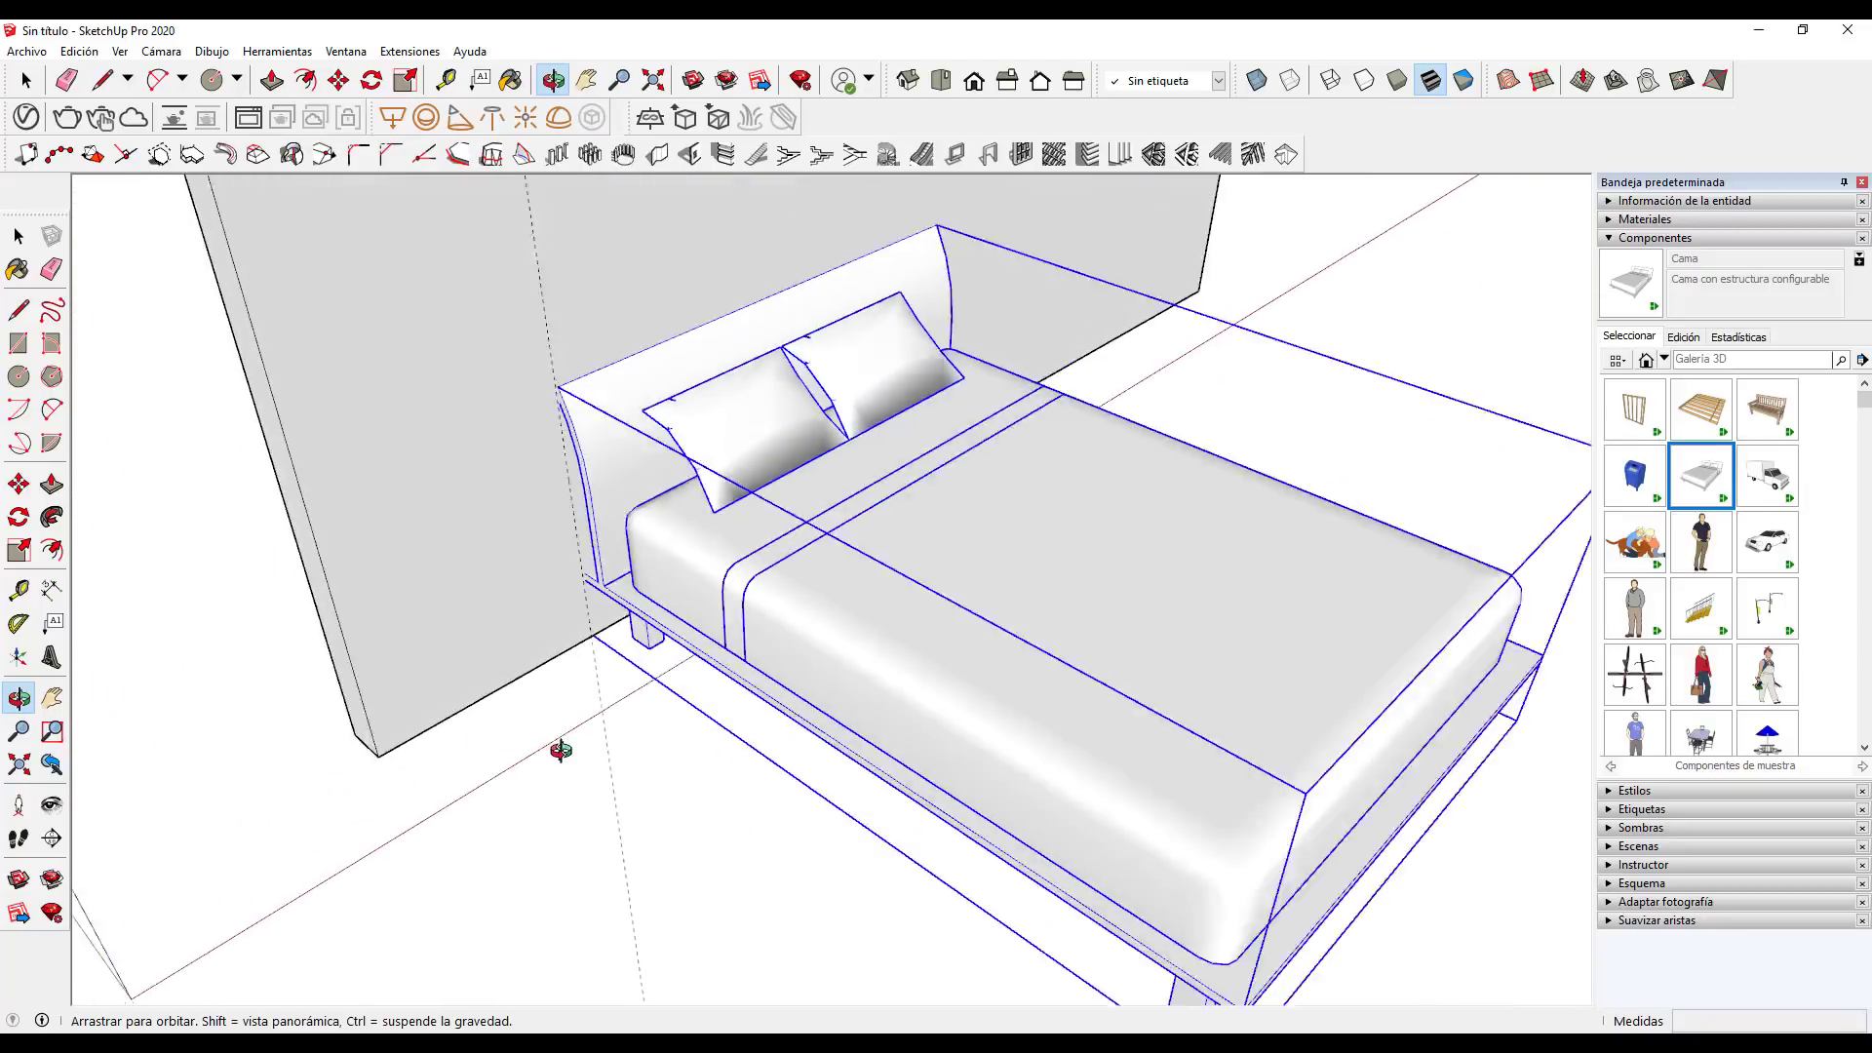
scroll(556, 751, down, 3)
scroll(597, 731, down, 1)
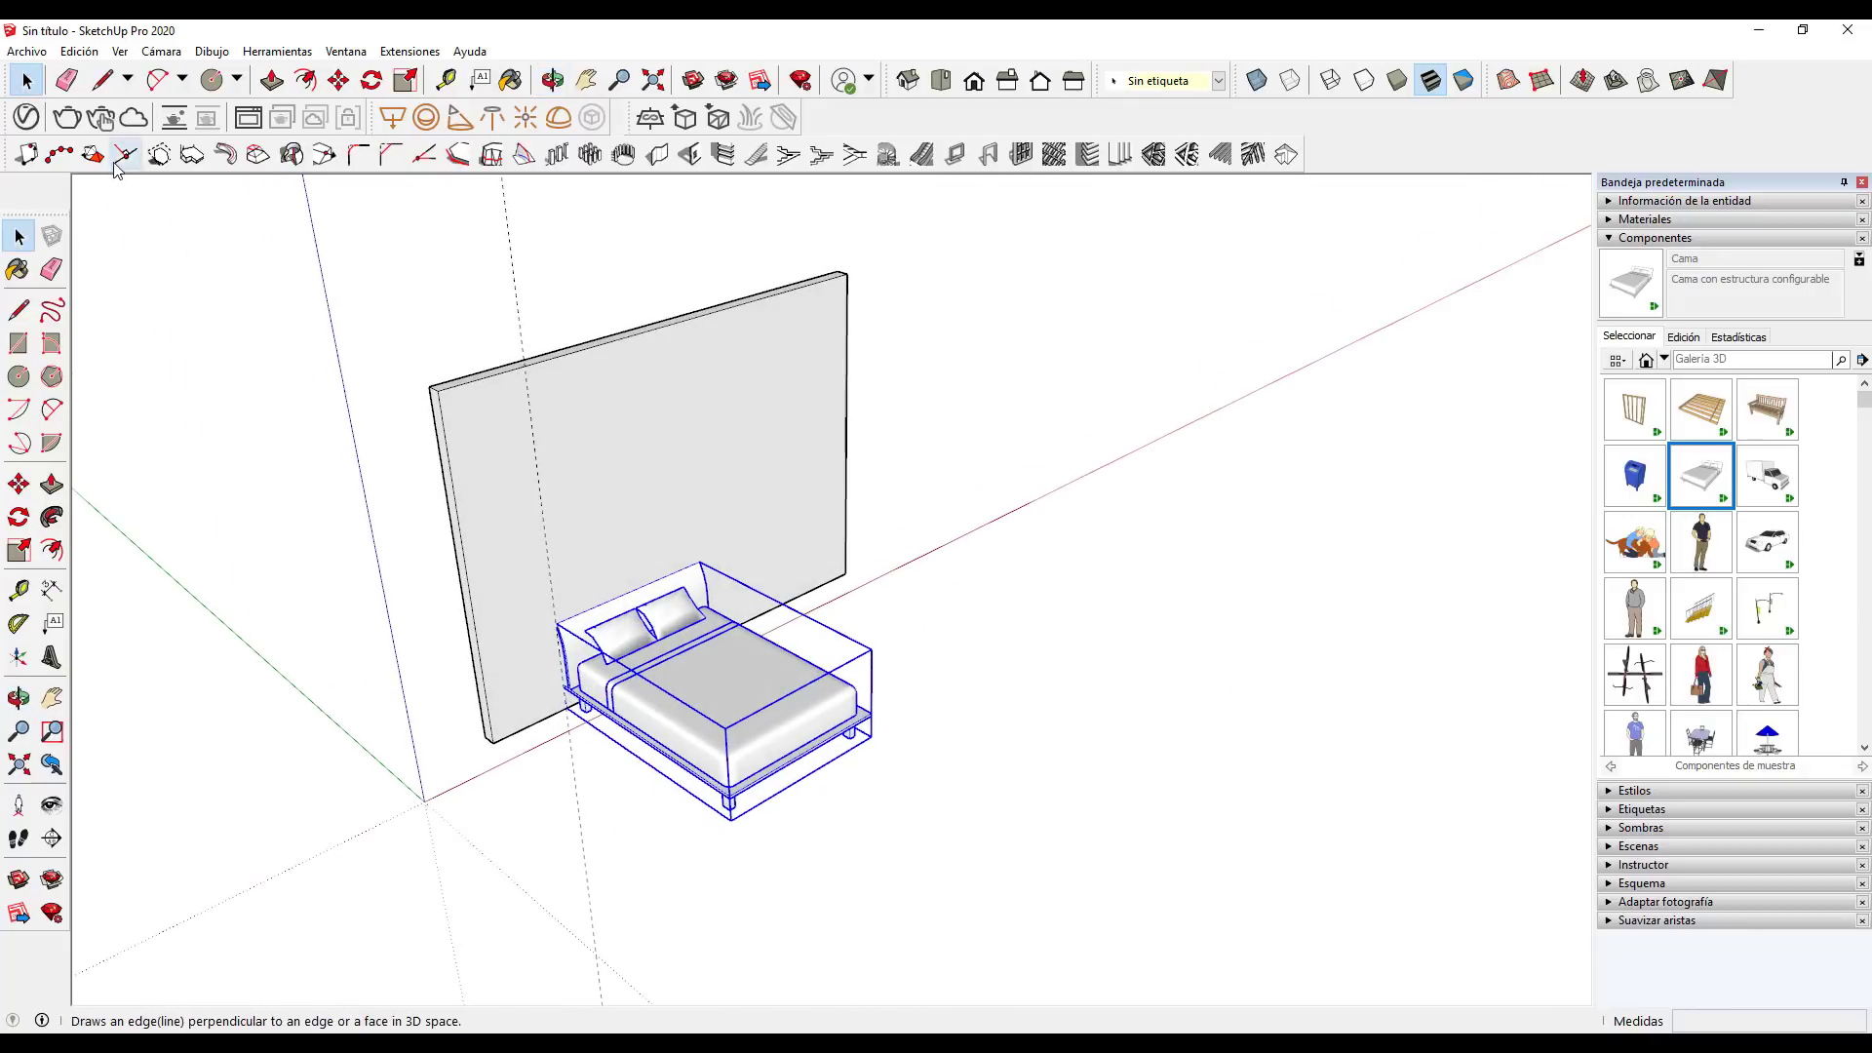
click(25, 80)
scroll(666, 730, down, 2)
scroll(665, 729, down, 2)
scroll(708, 720, up, 2)
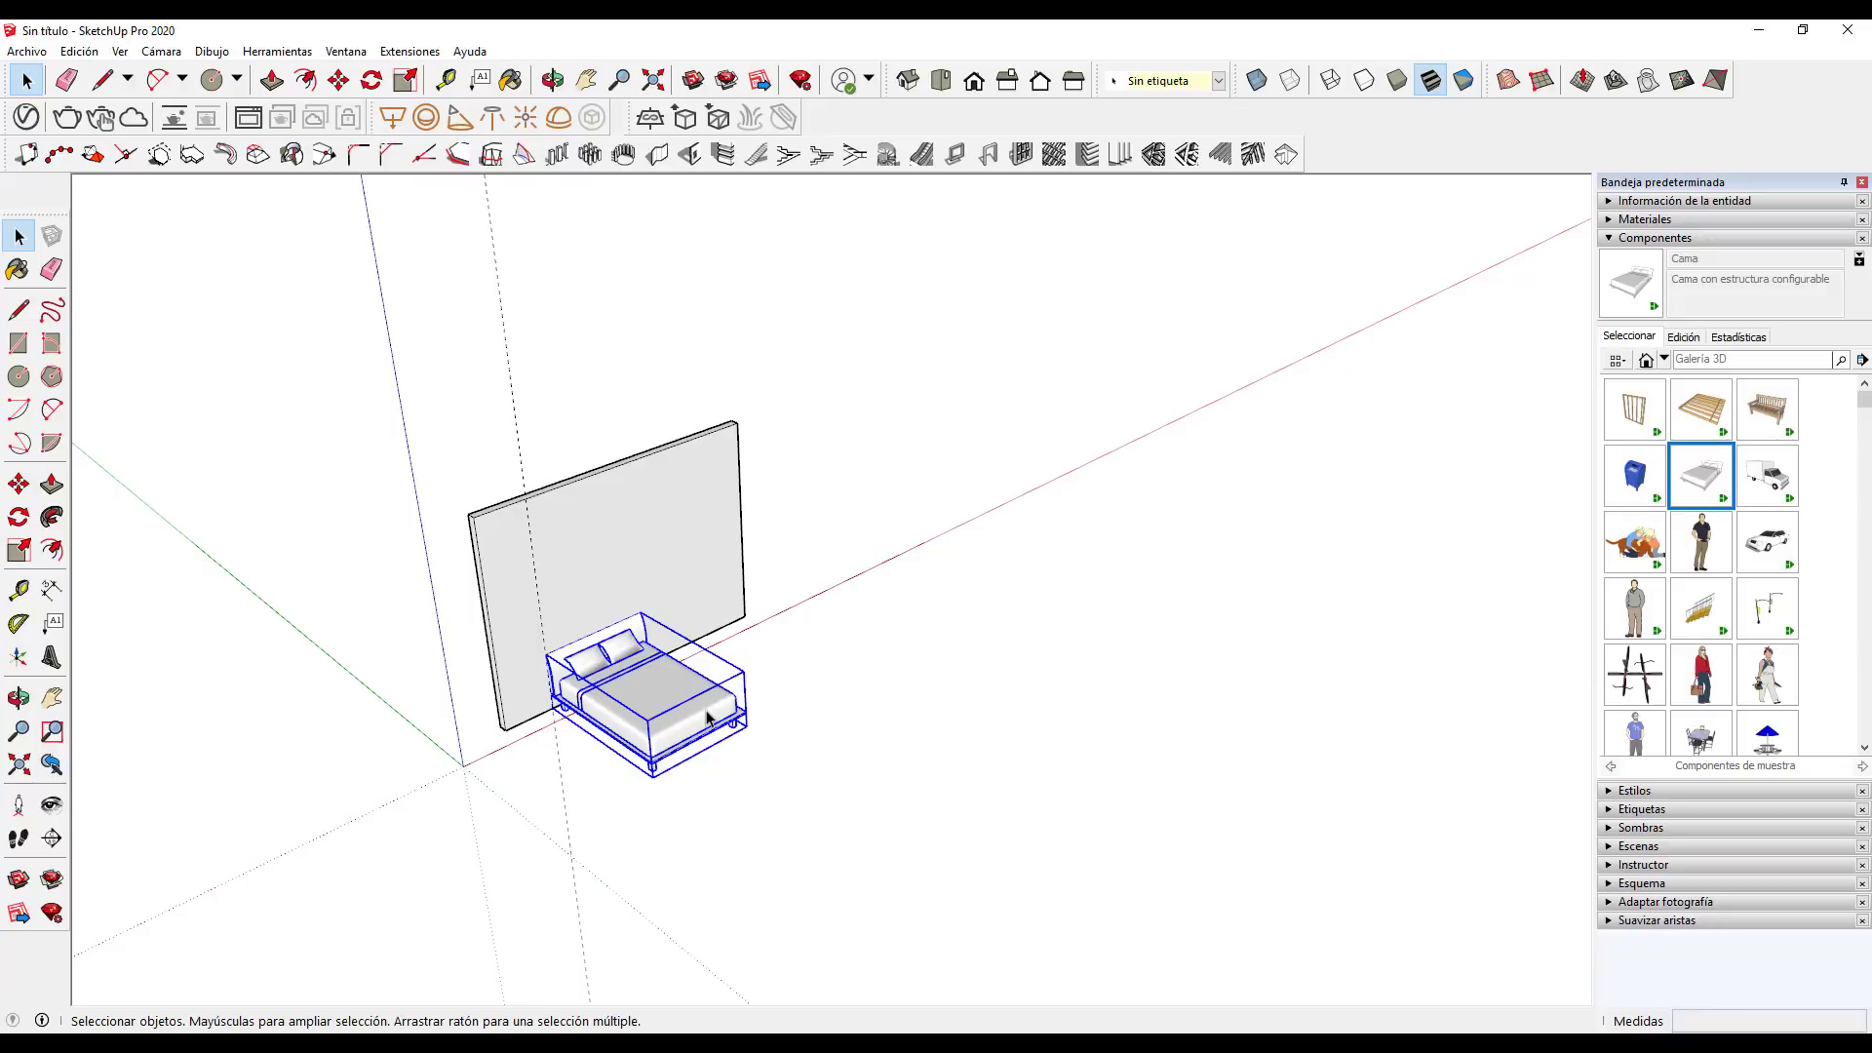
scroll(679, 568, down, 3)
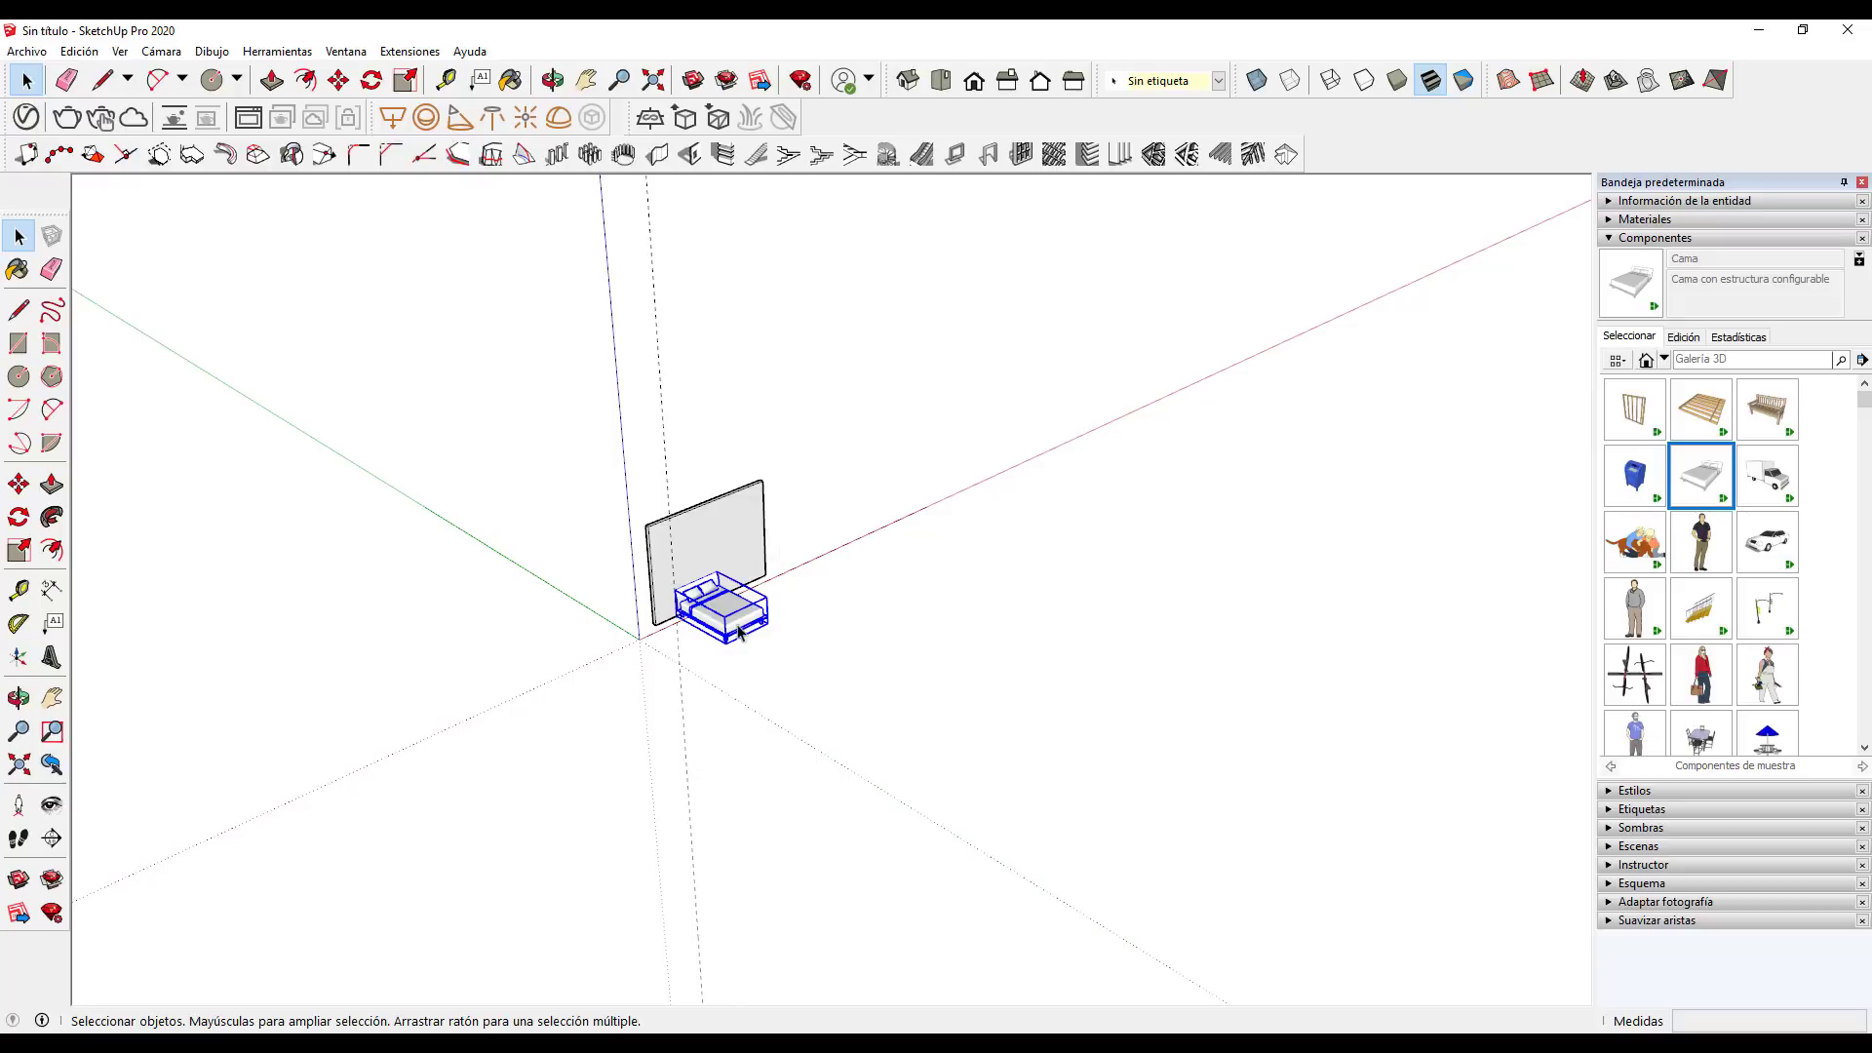
scroll(745, 614, up, 1)
scroll(746, 624, up, 3)
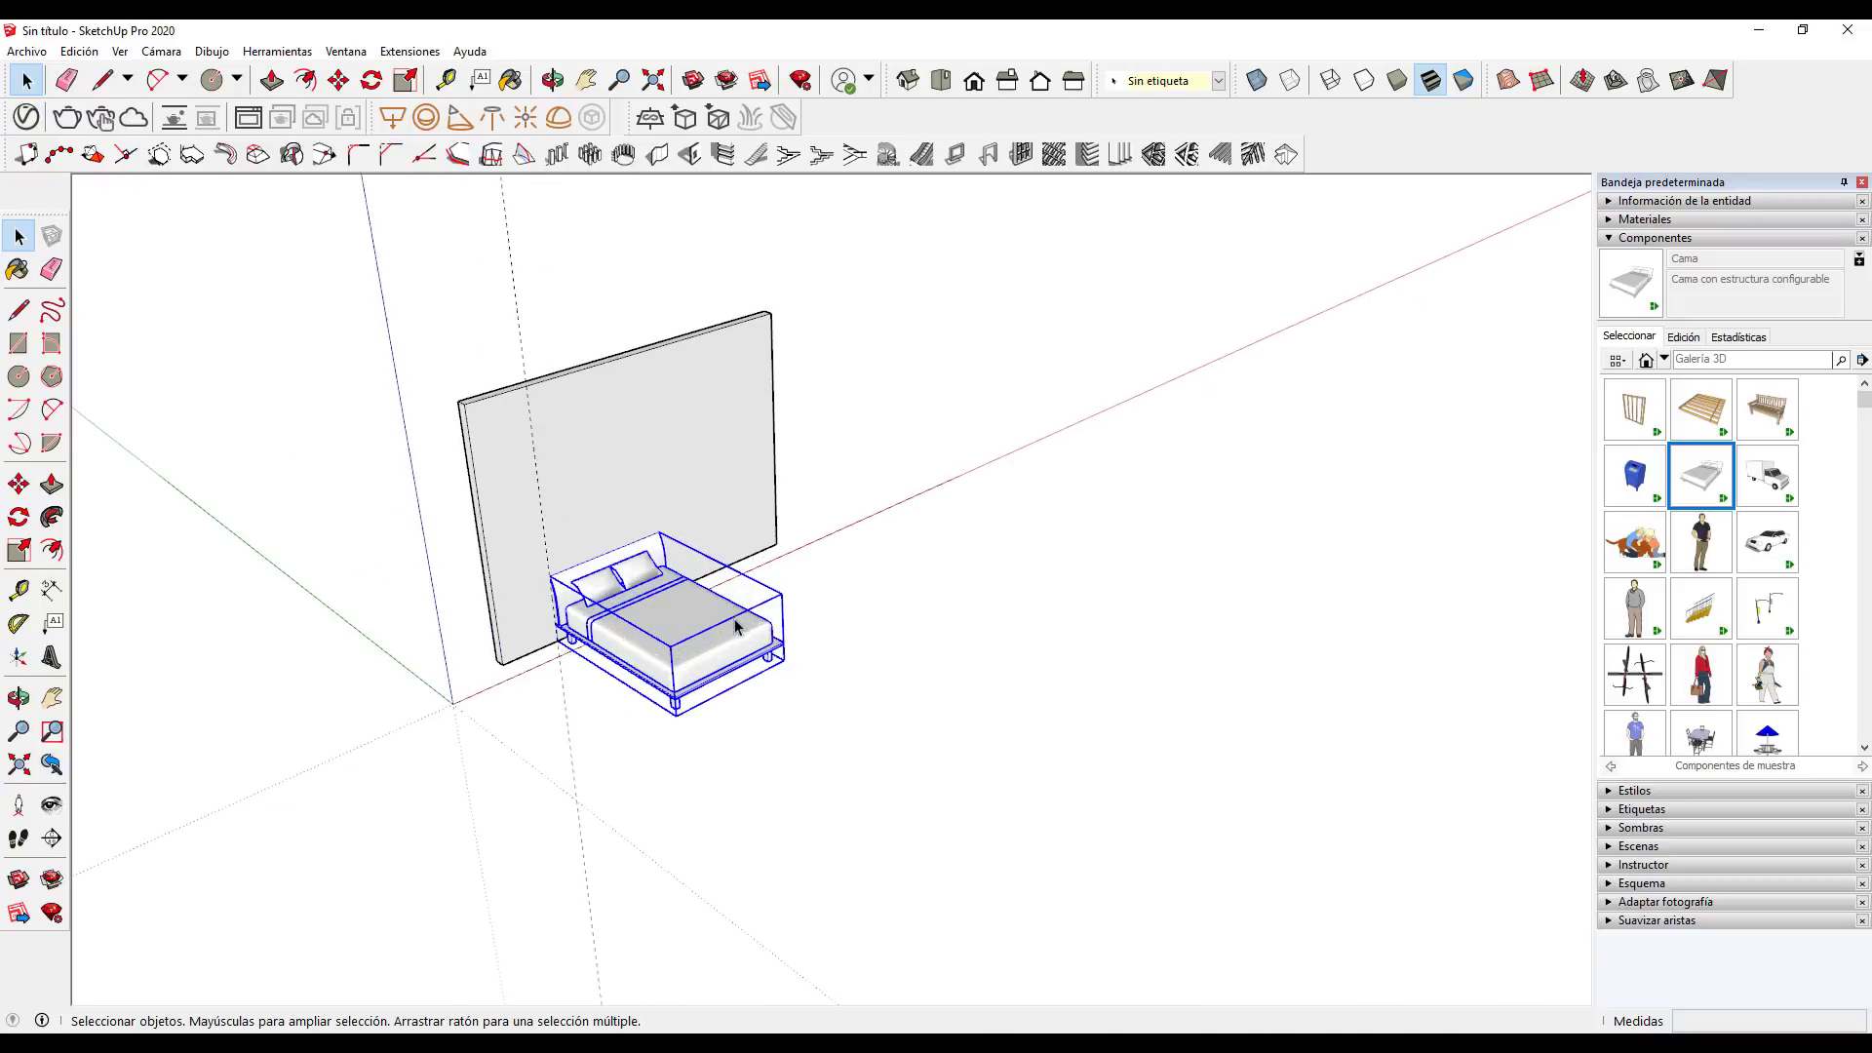
scroll(731, 653, up, 3)
key(Delete)
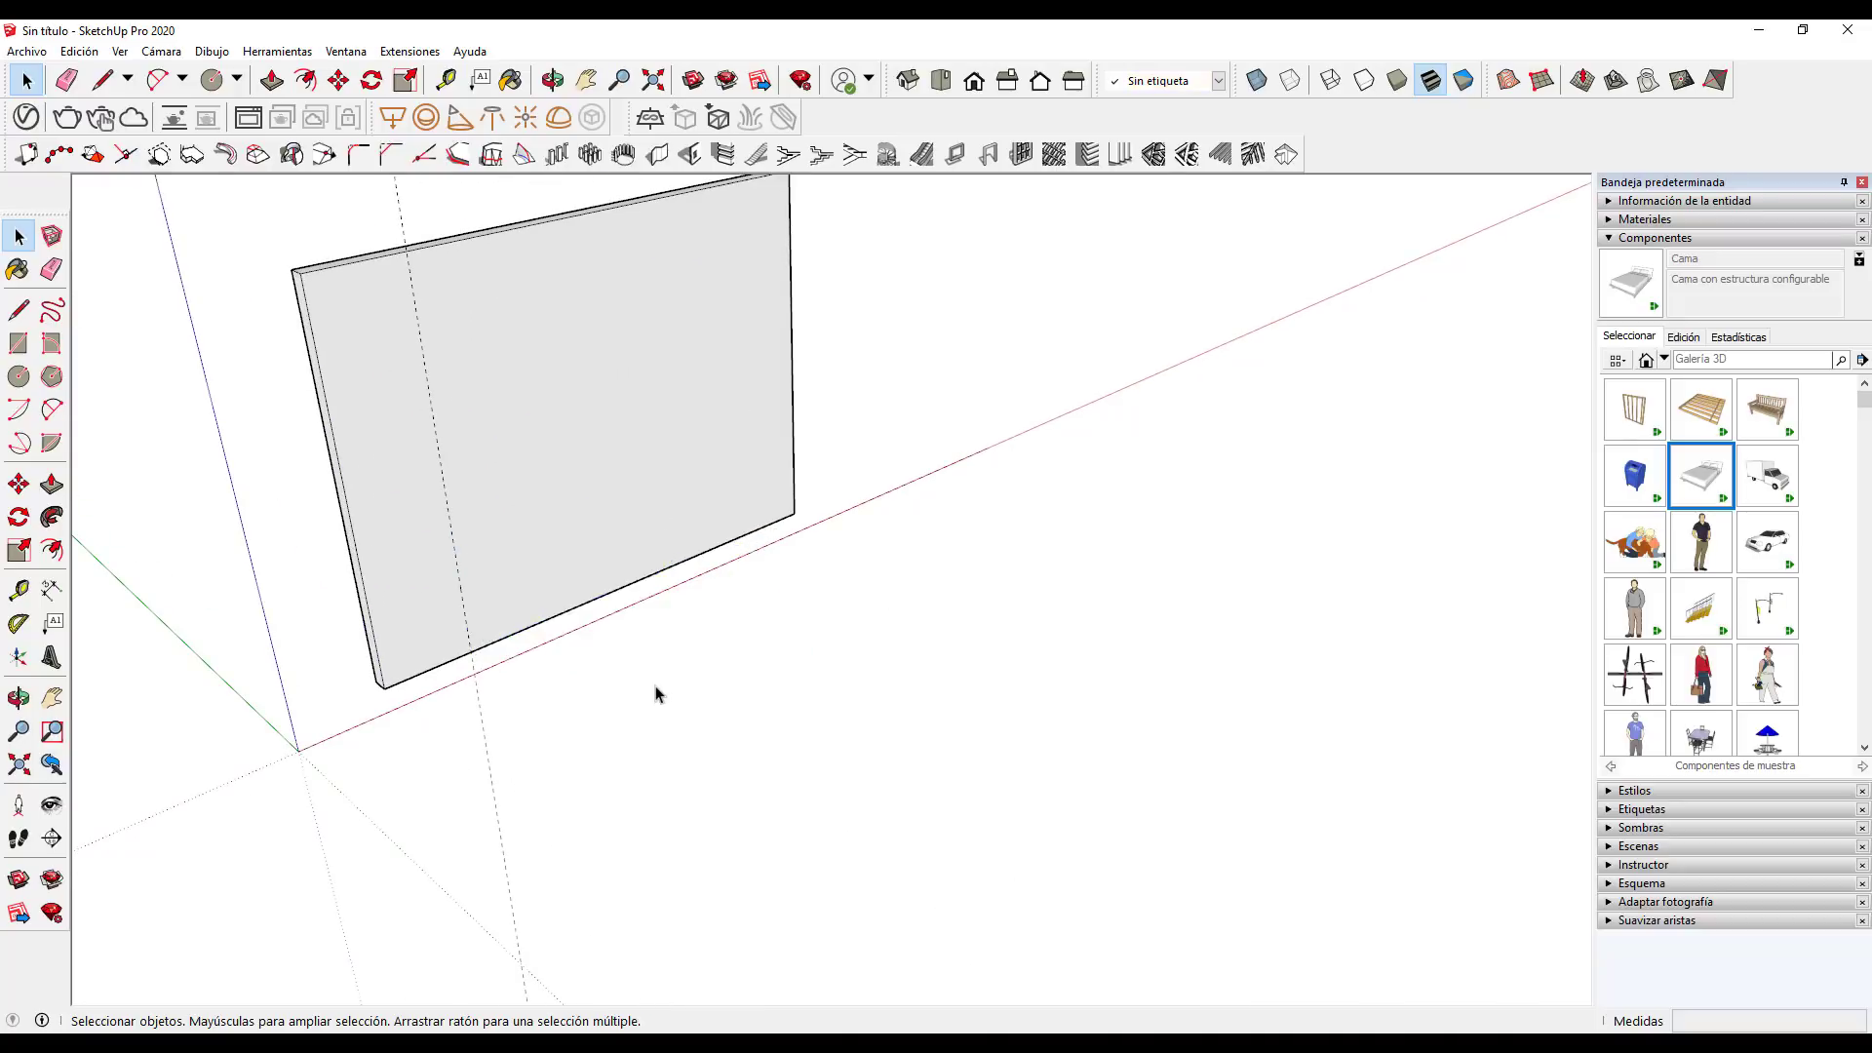
scroll(663, 700, down, 3)
scroll(669, 682, down, 2)
scroll(755, 583, up, 1)
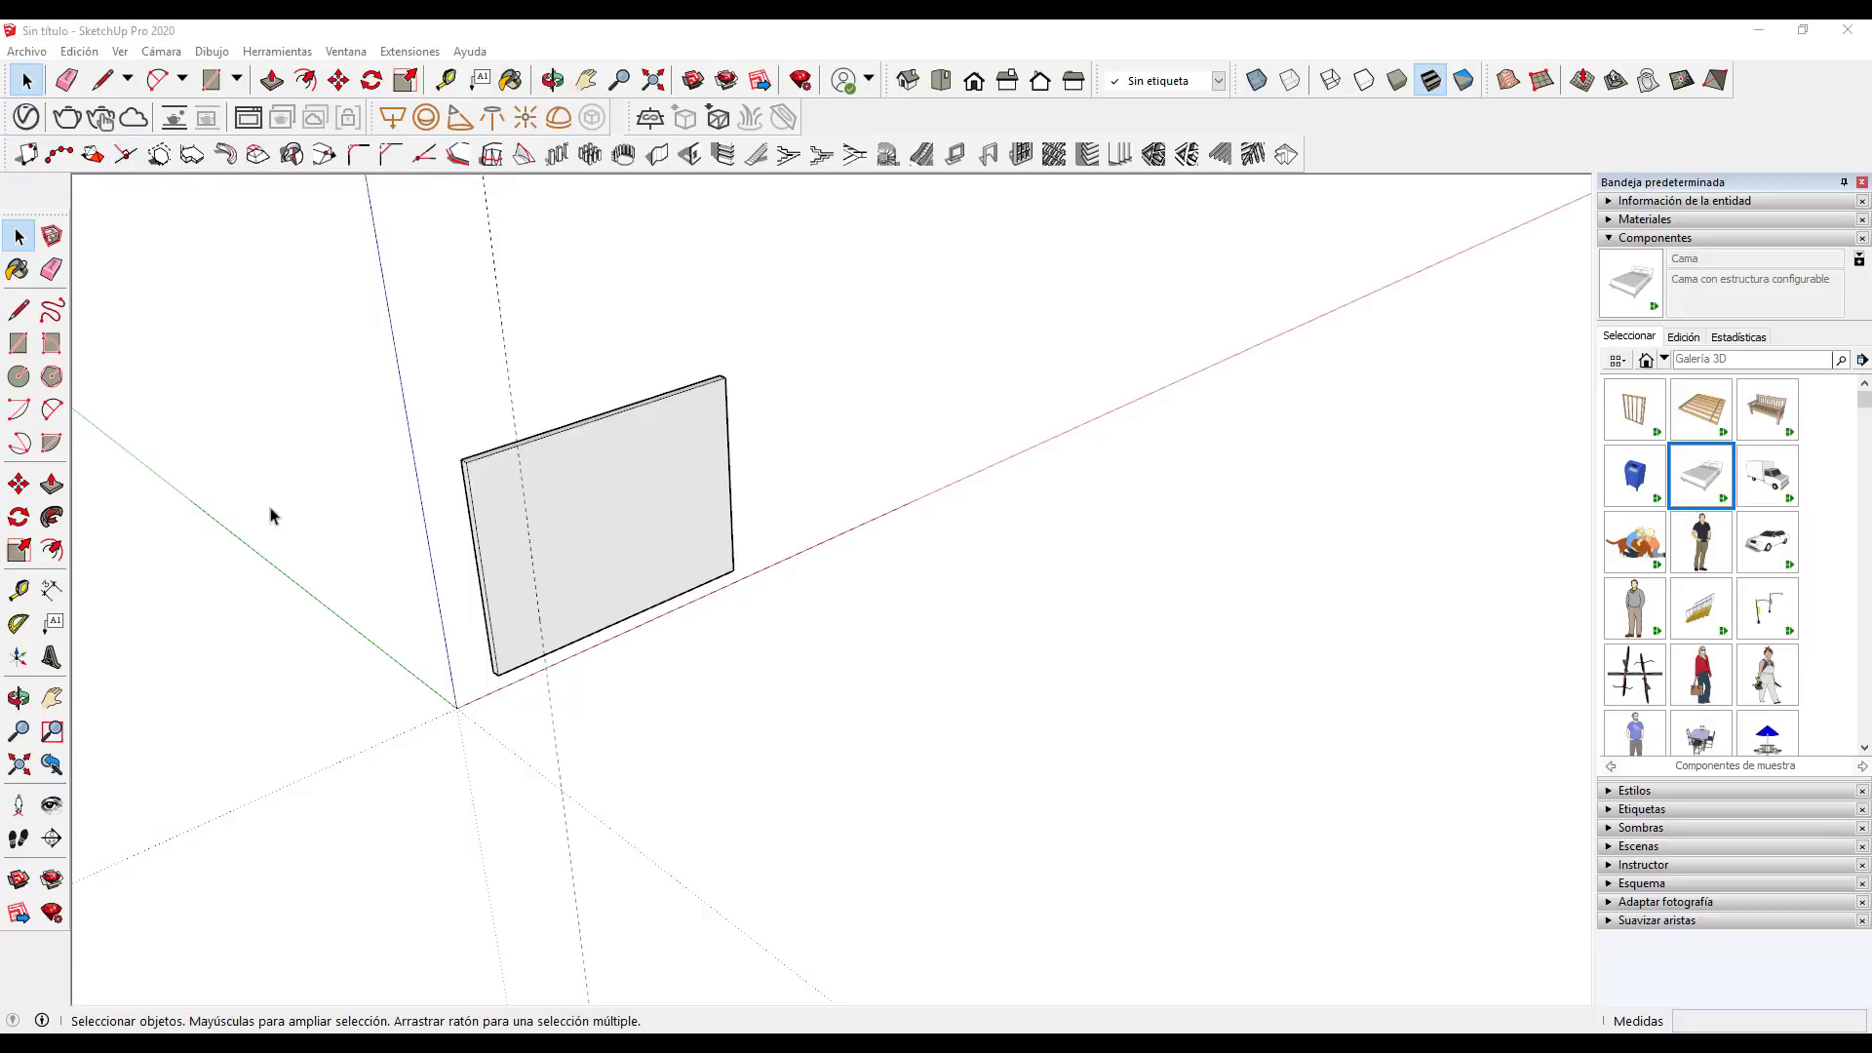
Draw a floor rectangle in front of the wall panel and push/pull it up into a box
click(18, 342)
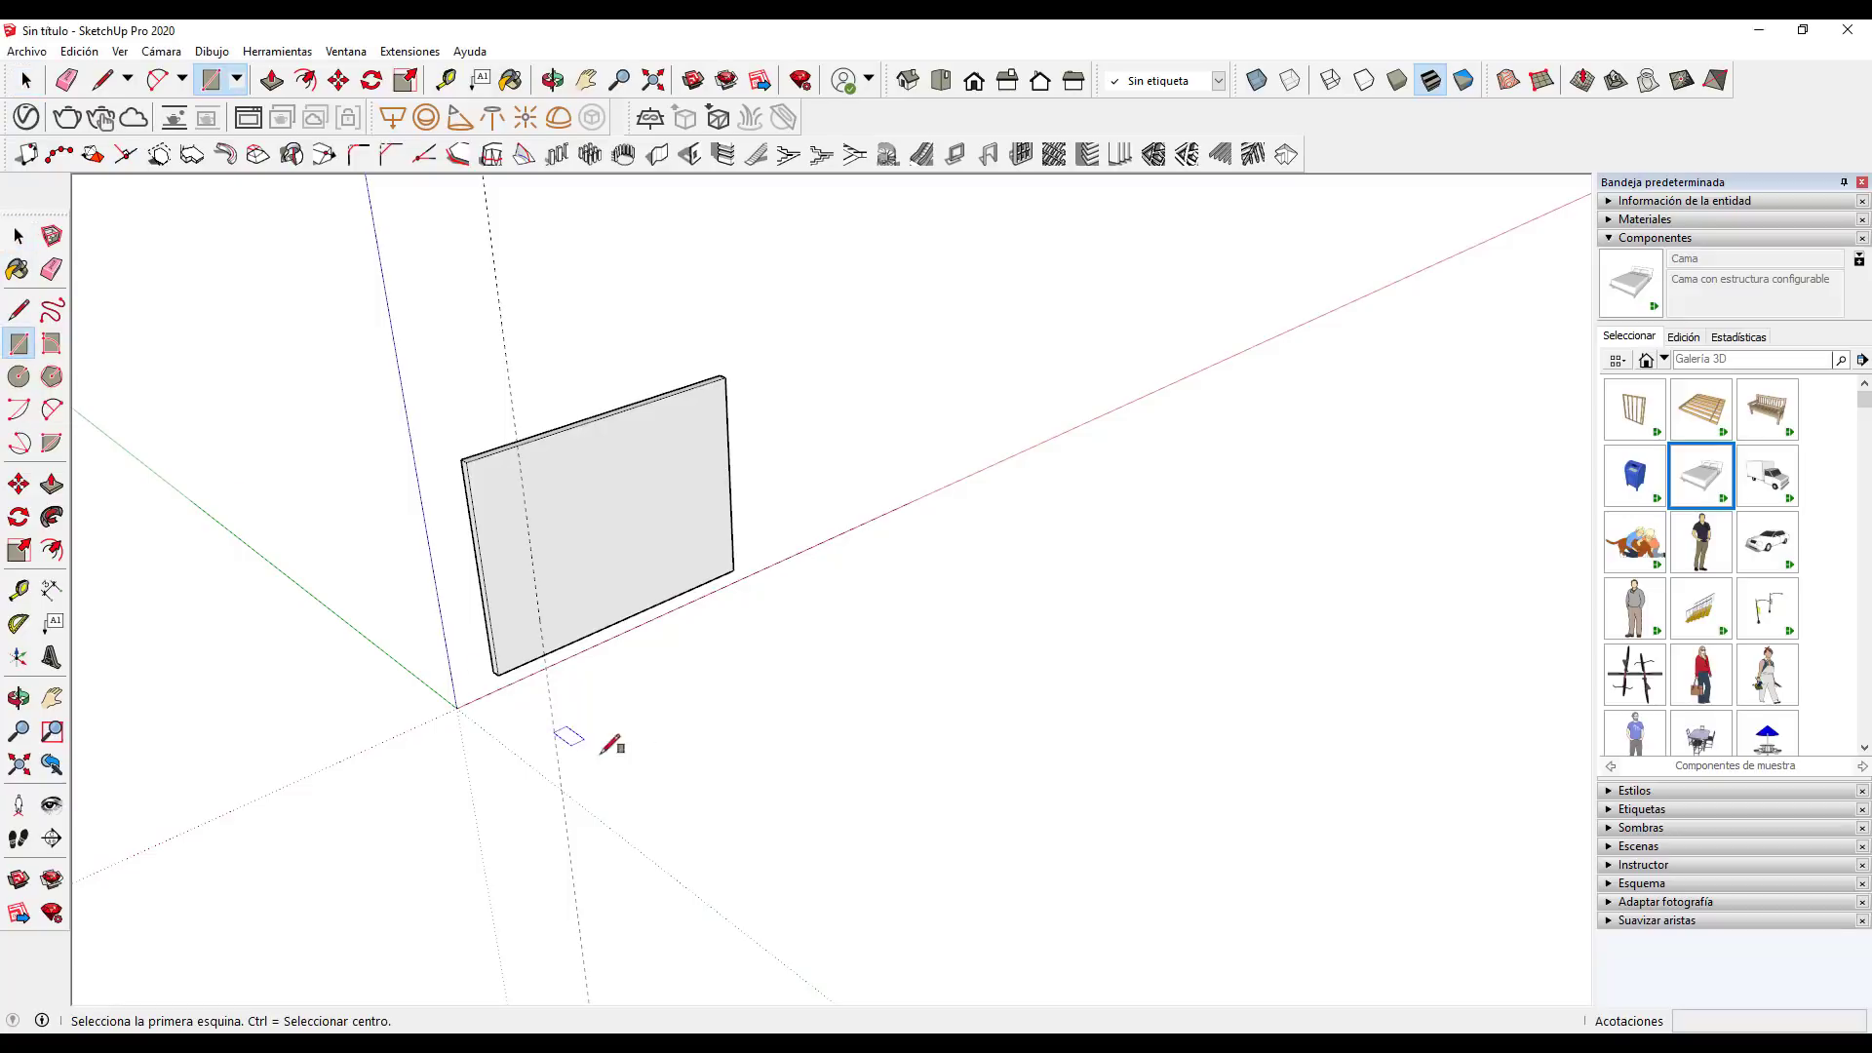
click(659, 733)
click(839, 746)
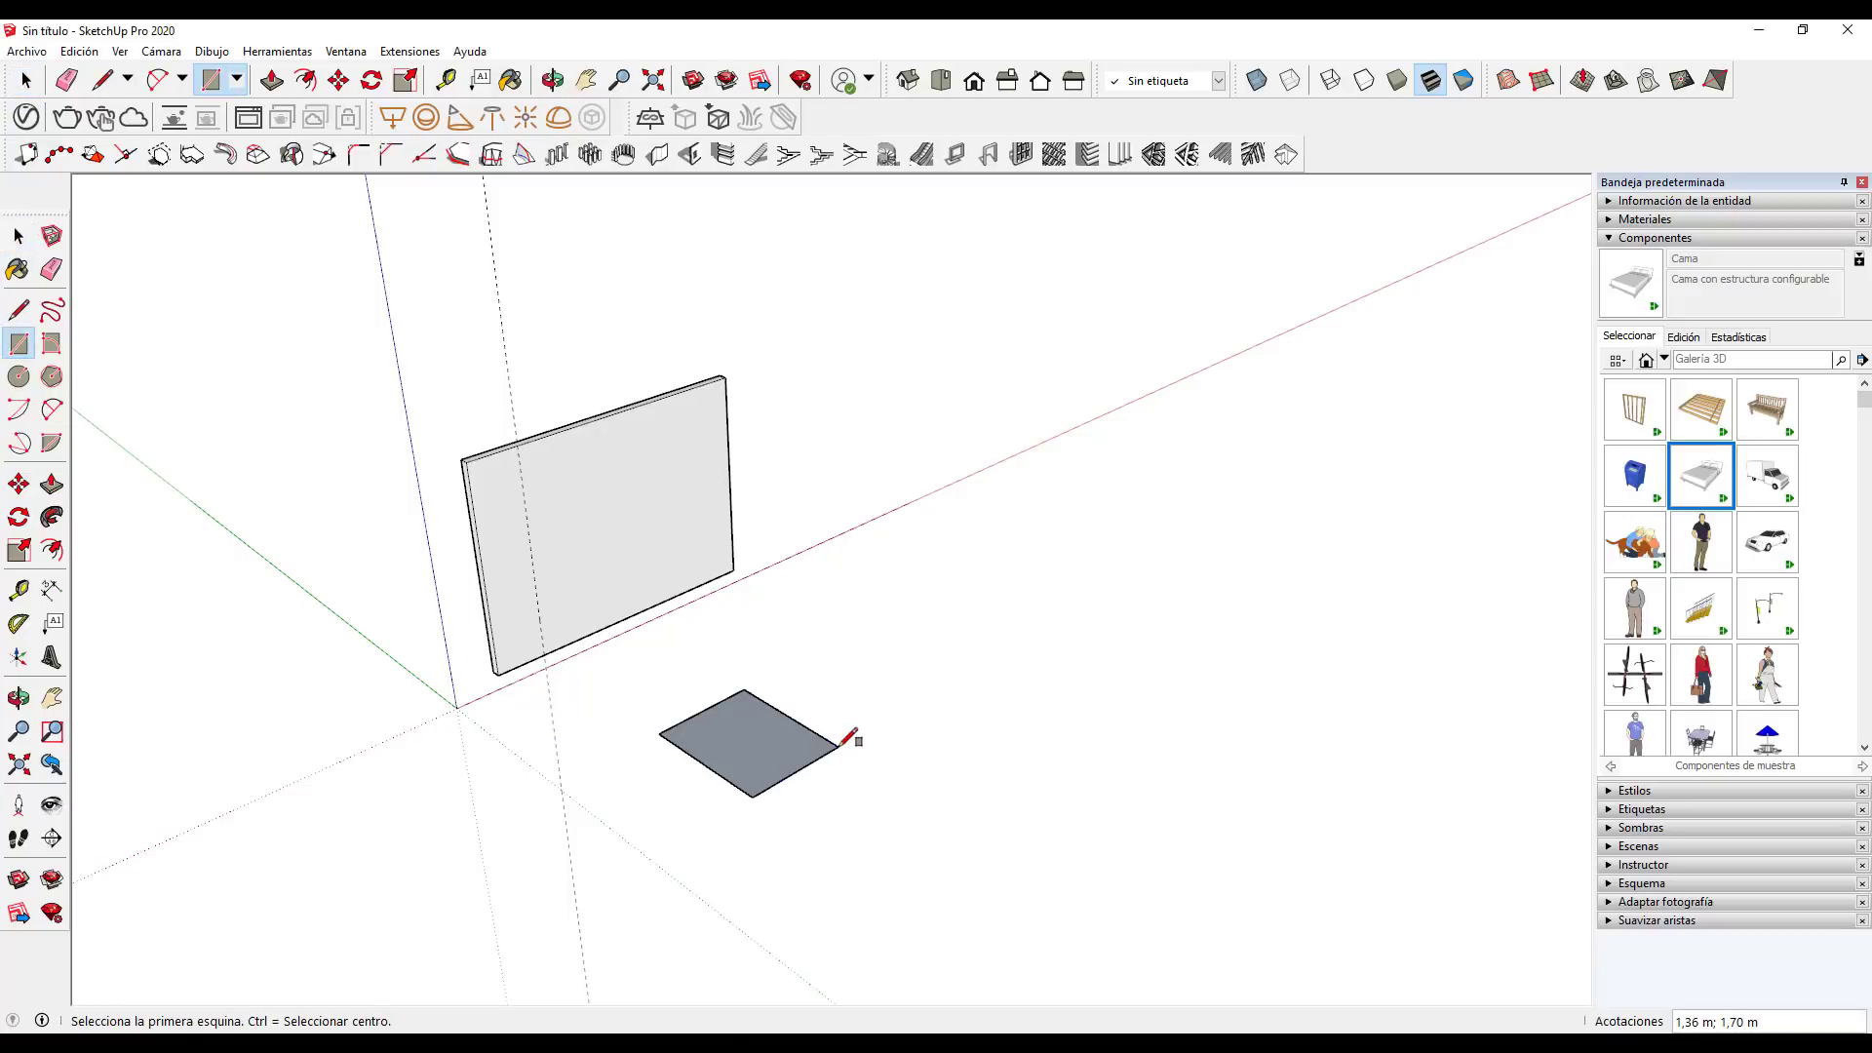
key(space)
key(p)
drag(775, 746, 777, 662)
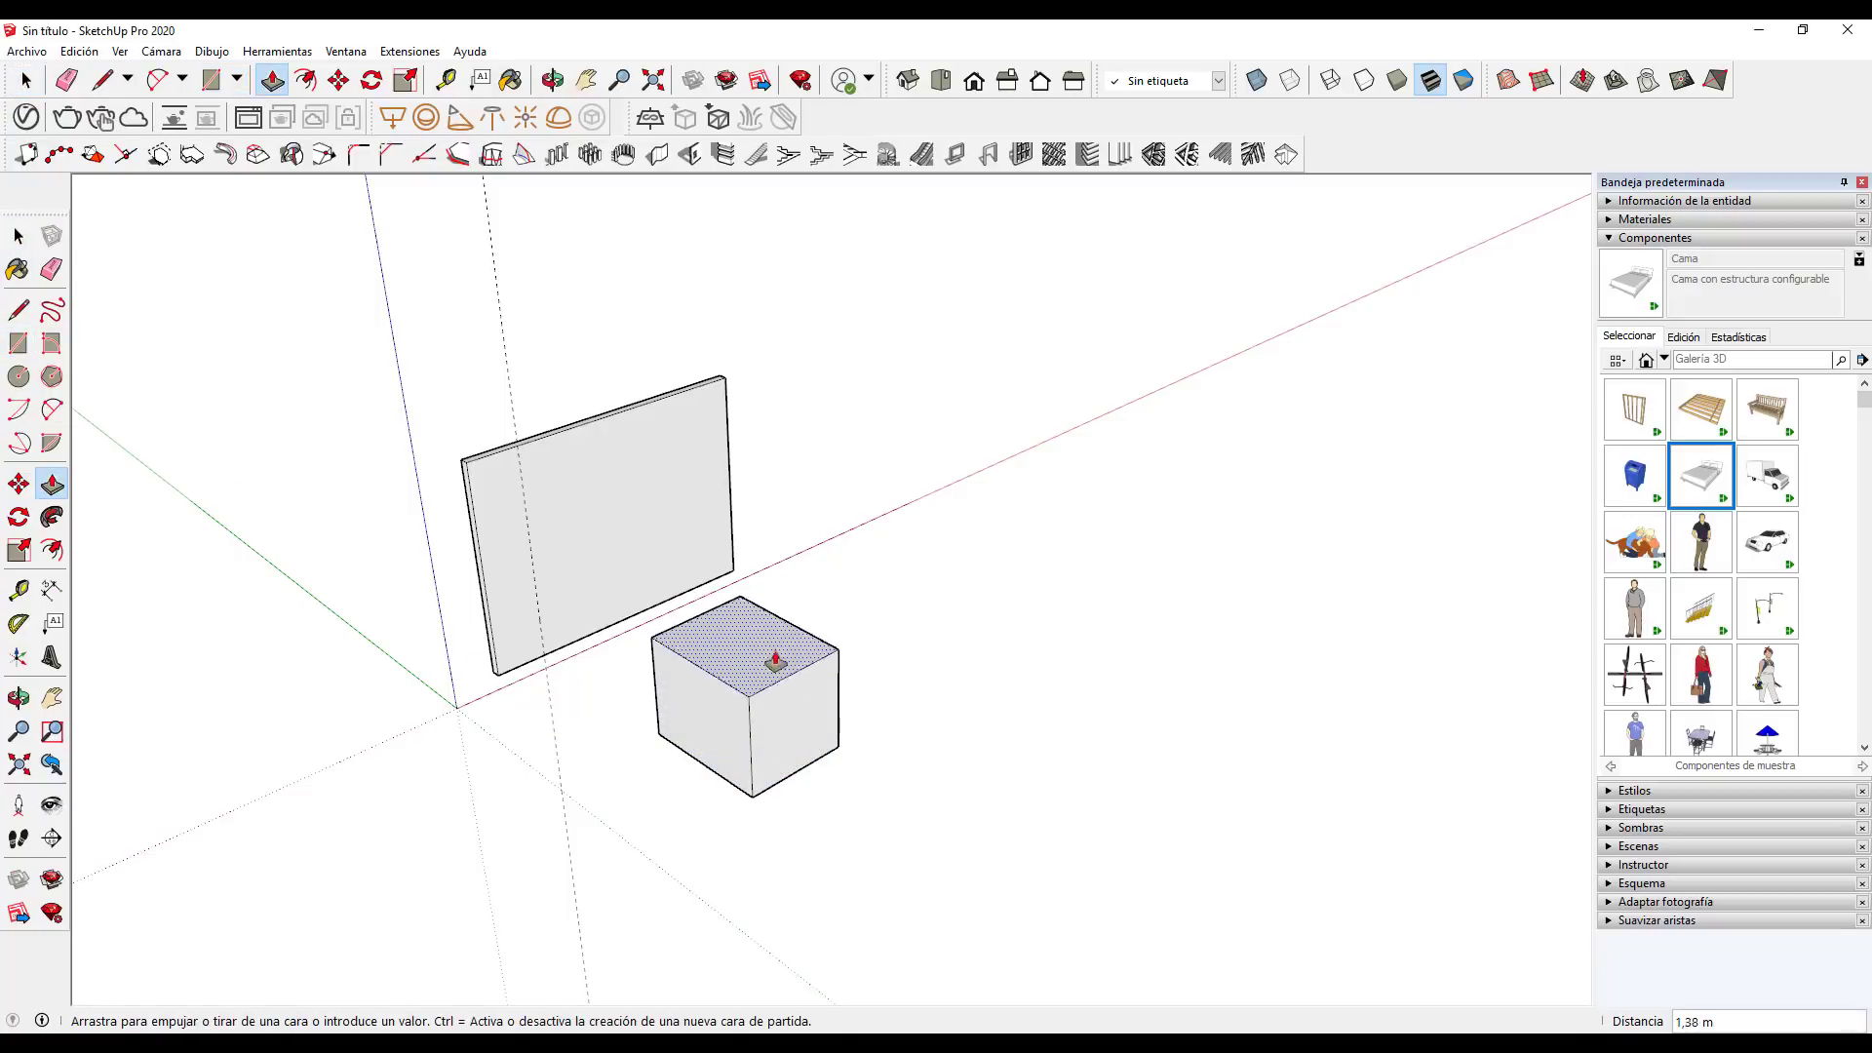
key(space)
scroll(695, 694, up, 2)
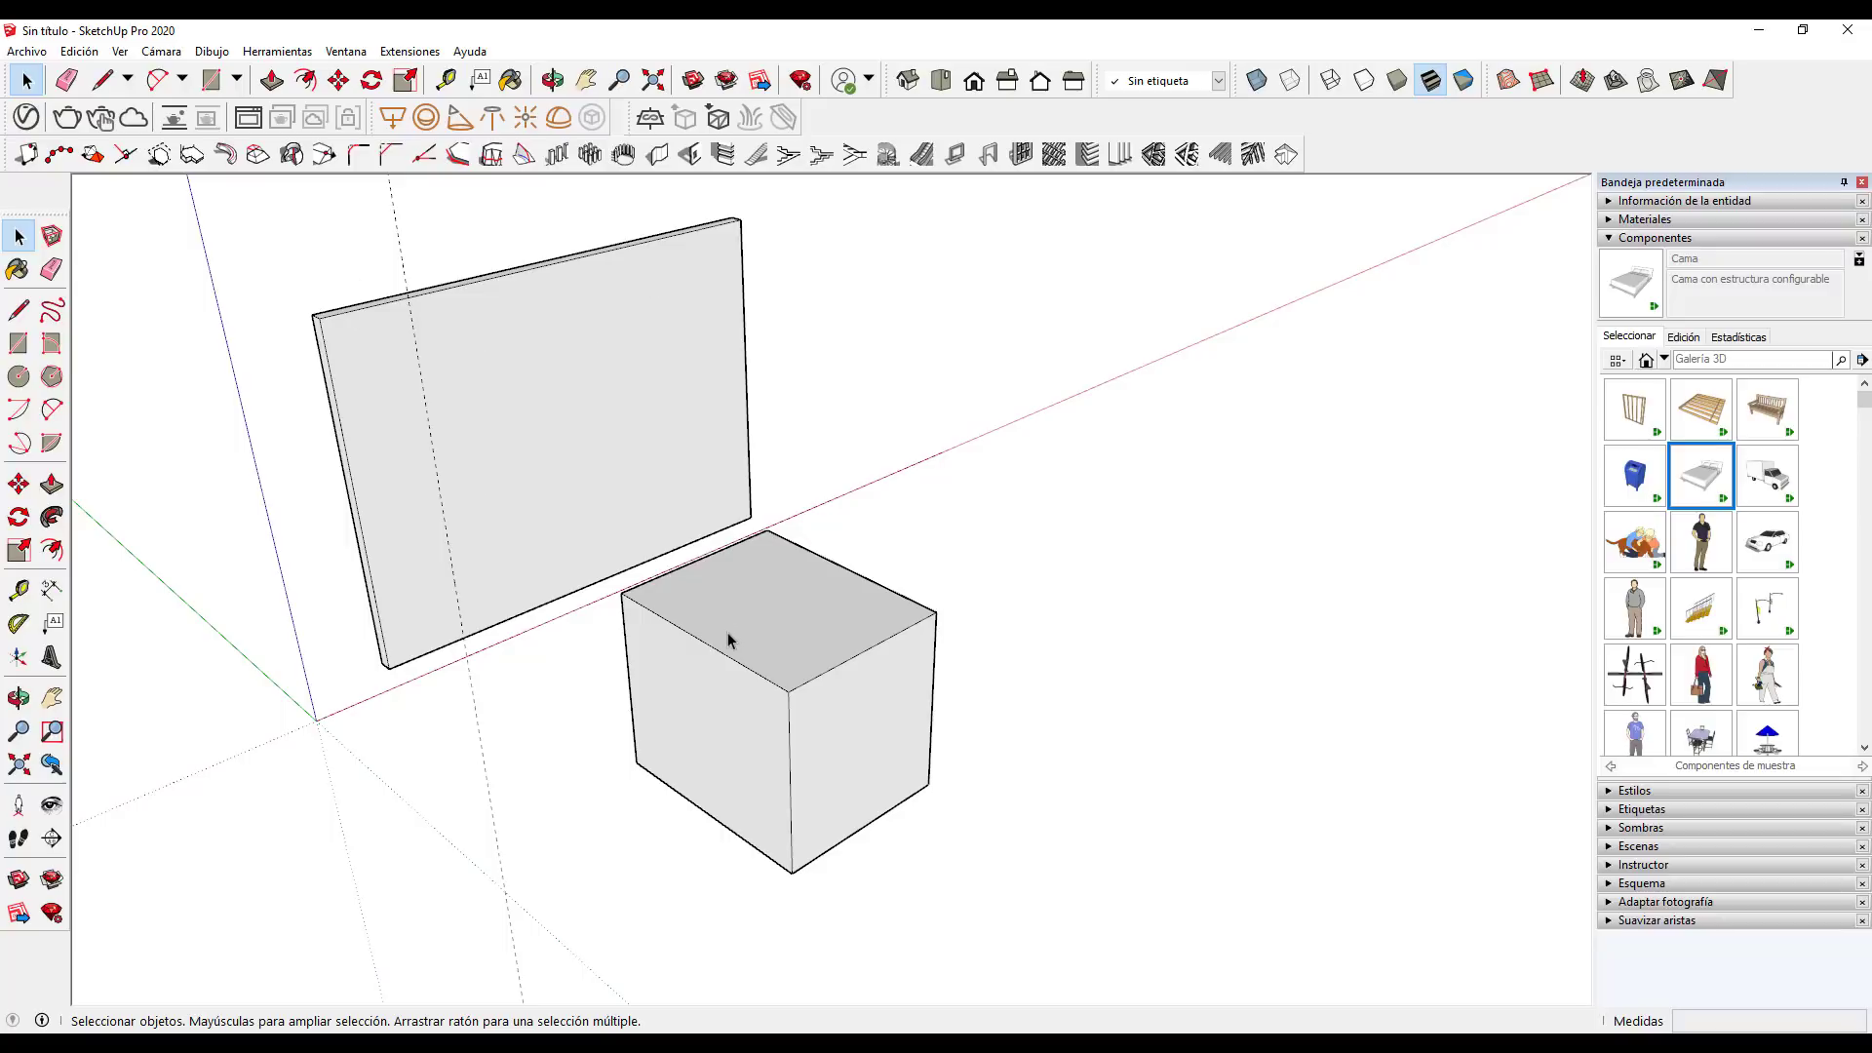
click(125, 156)
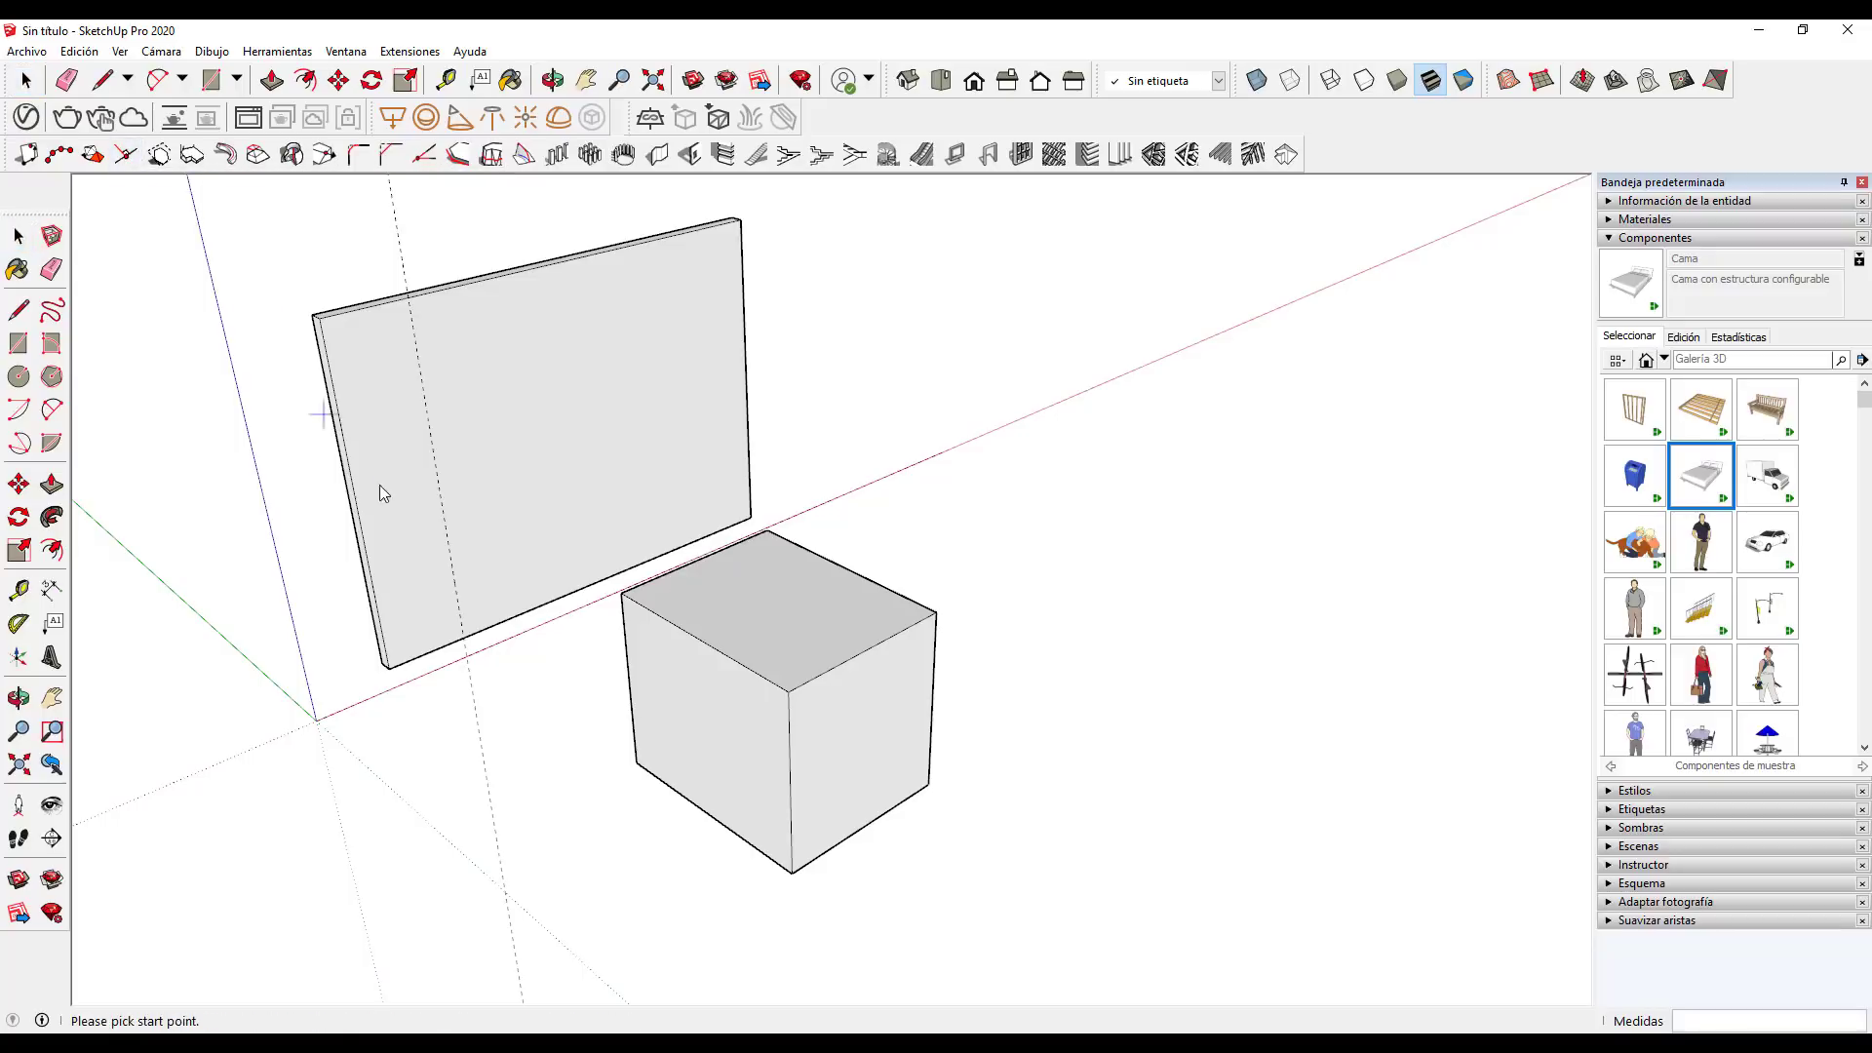
Draw perpendicular edges from the box's top corner and the panel edge onto the wall face
click(622, 593)
click(468, 507)
mouse_move(543, 661)
middle_down()
mouse_move(629, 644)
mouse_move(890, 510)
mouse_move(957, 523)
mouse_move(572, 627)
mouse_move(531, 671)
mouse_move(640, 660)
mouse_move(706, 712)
middle_up()
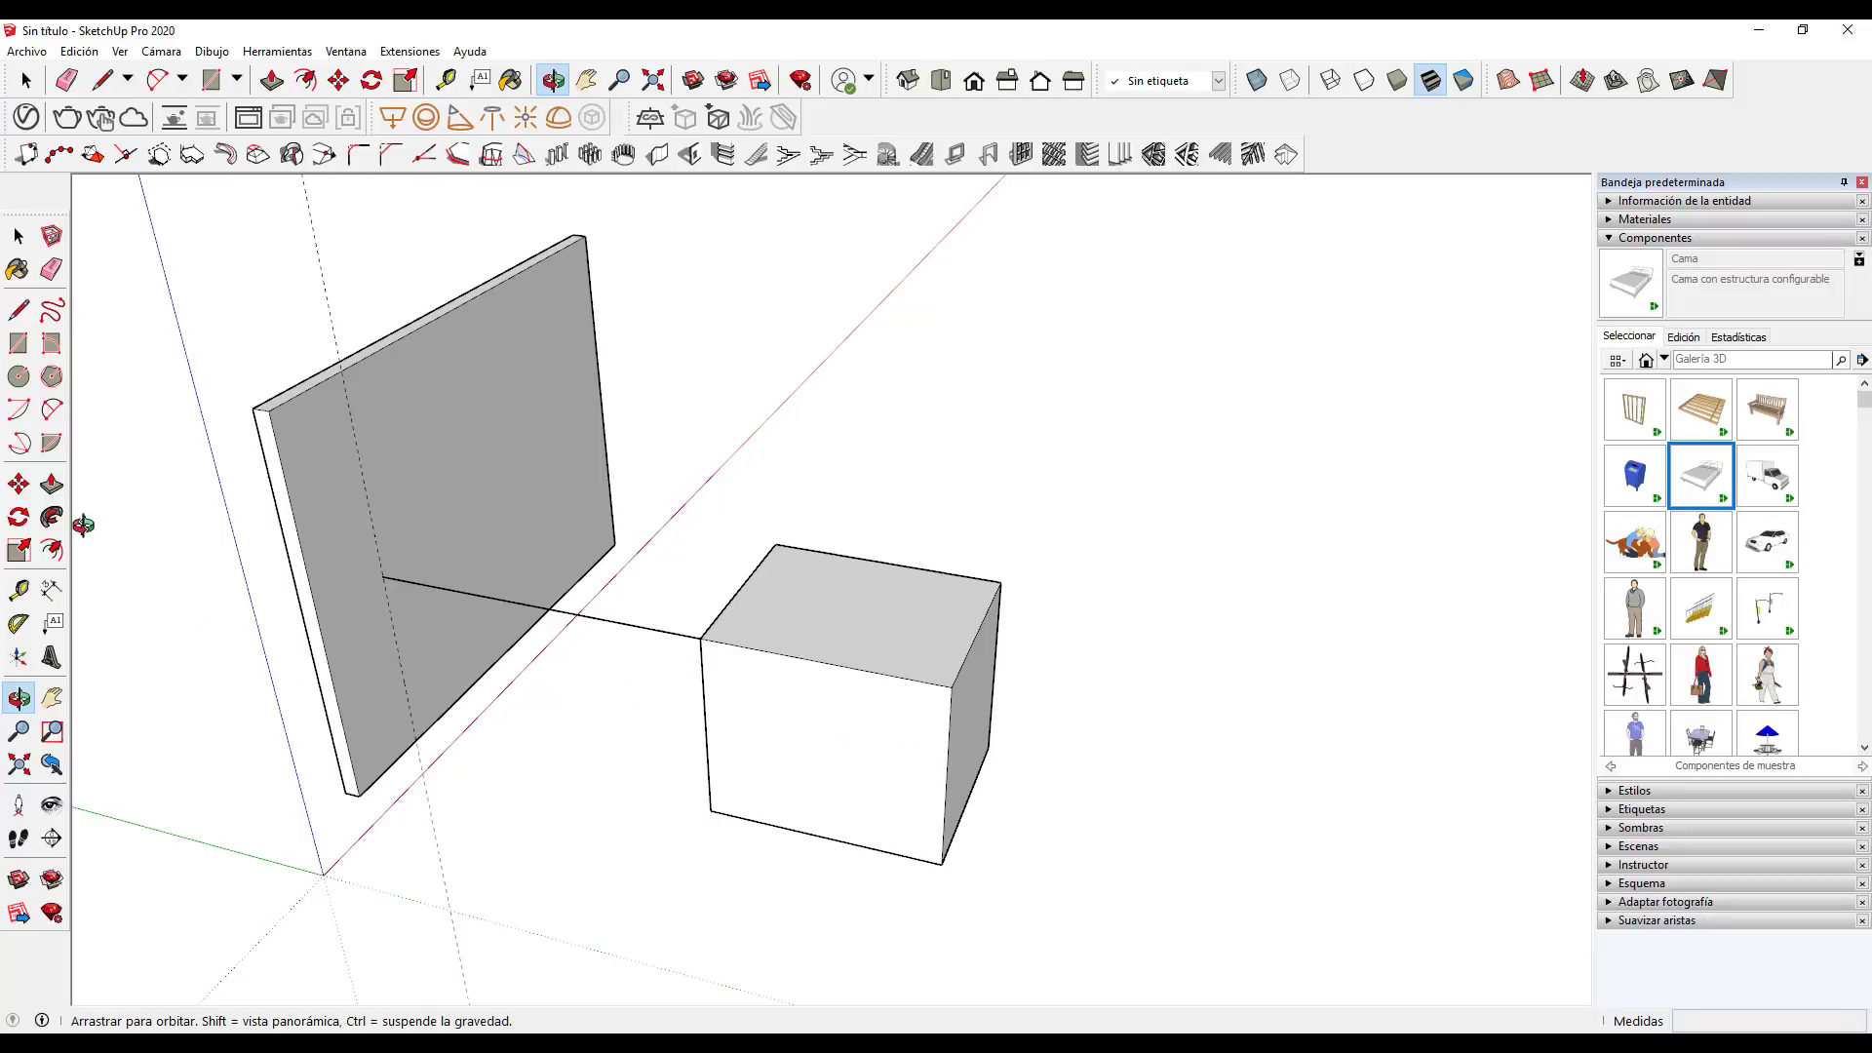
click(135, 156)
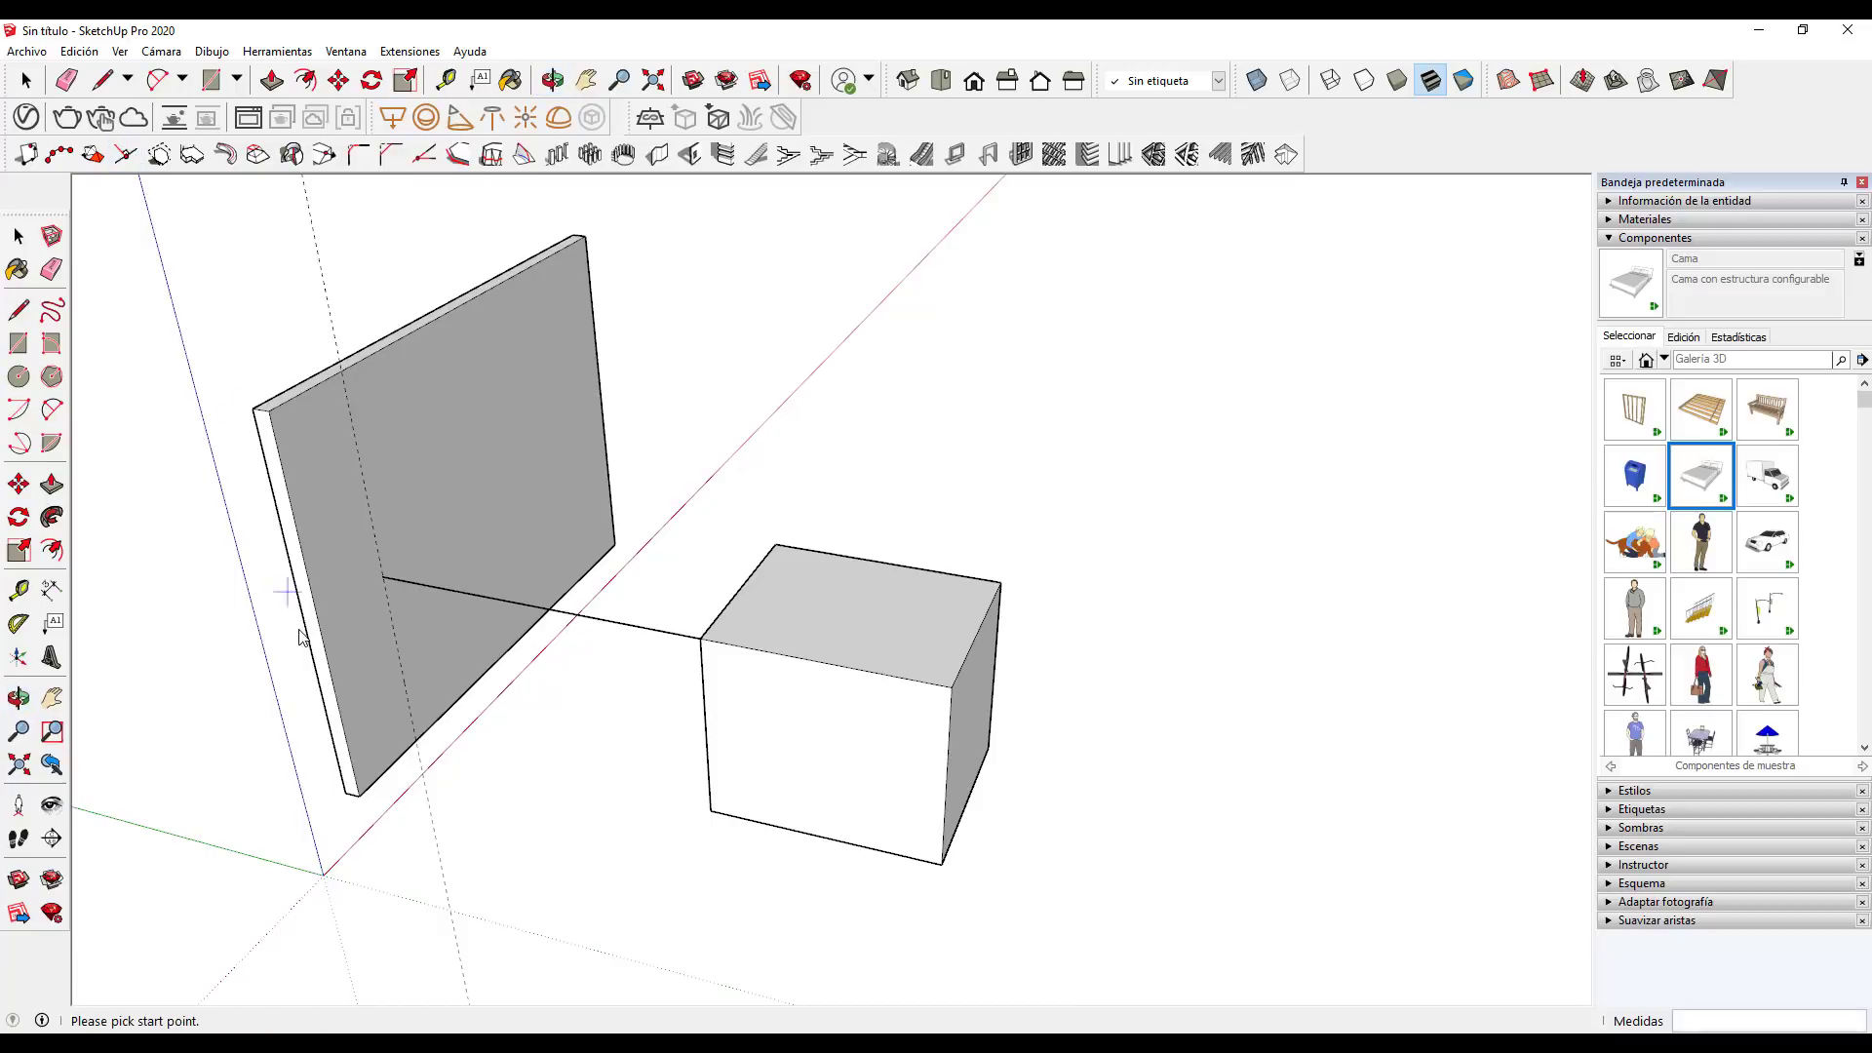
click(369, 686)
click(704, 684)
Project edges from the box's other corners onto the panel, then view both frontally
click(775, 544)
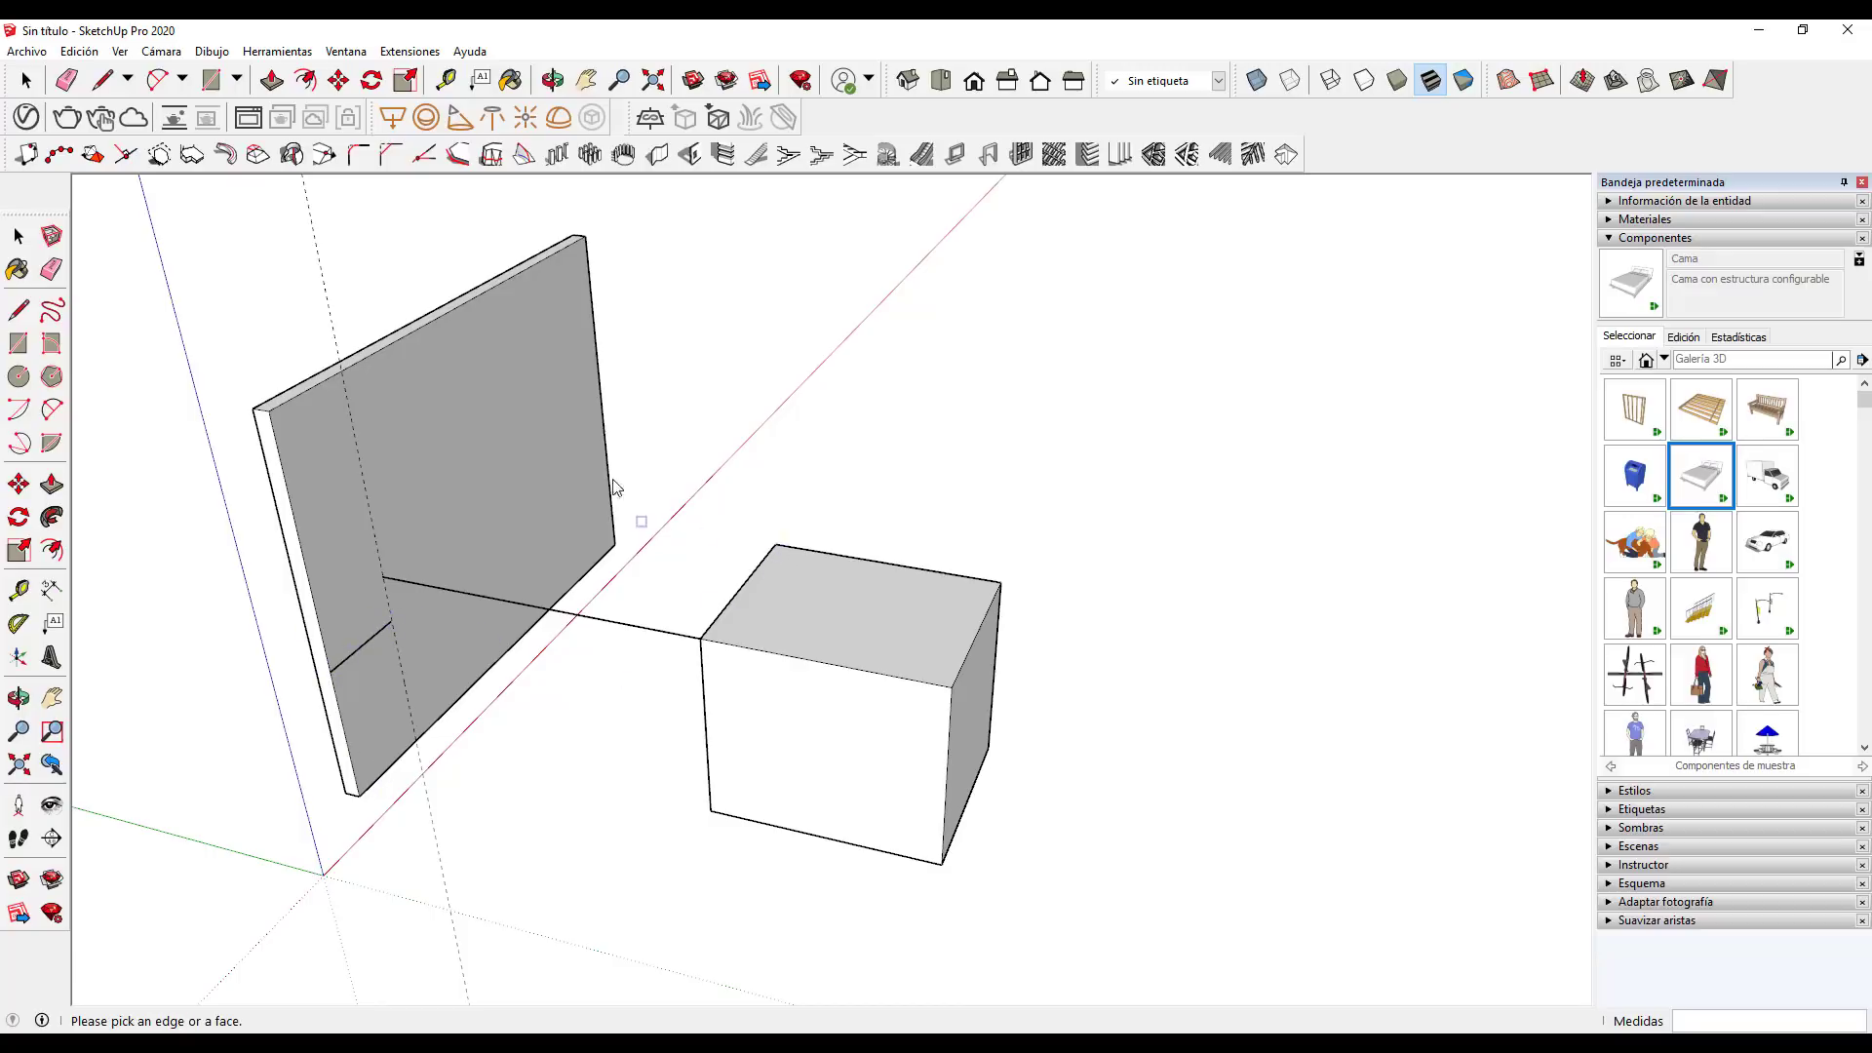
click(601, 402)
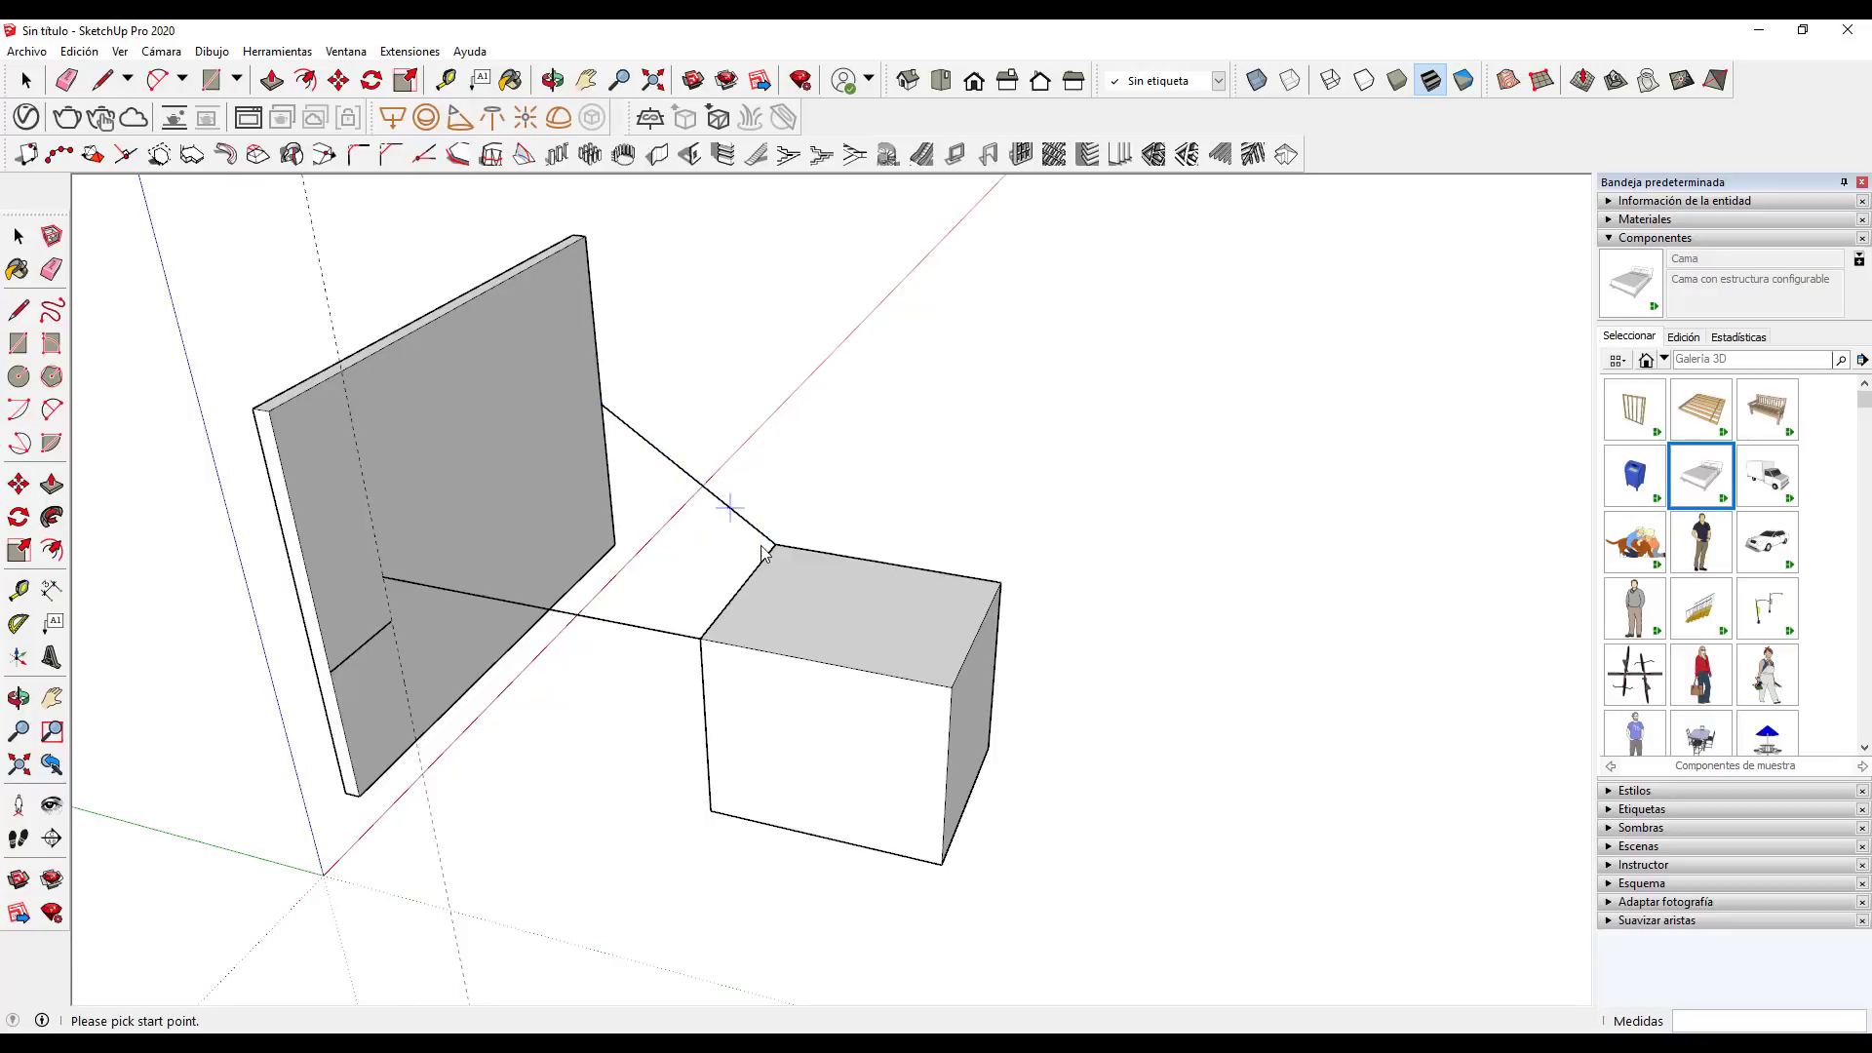
click(547, 472)
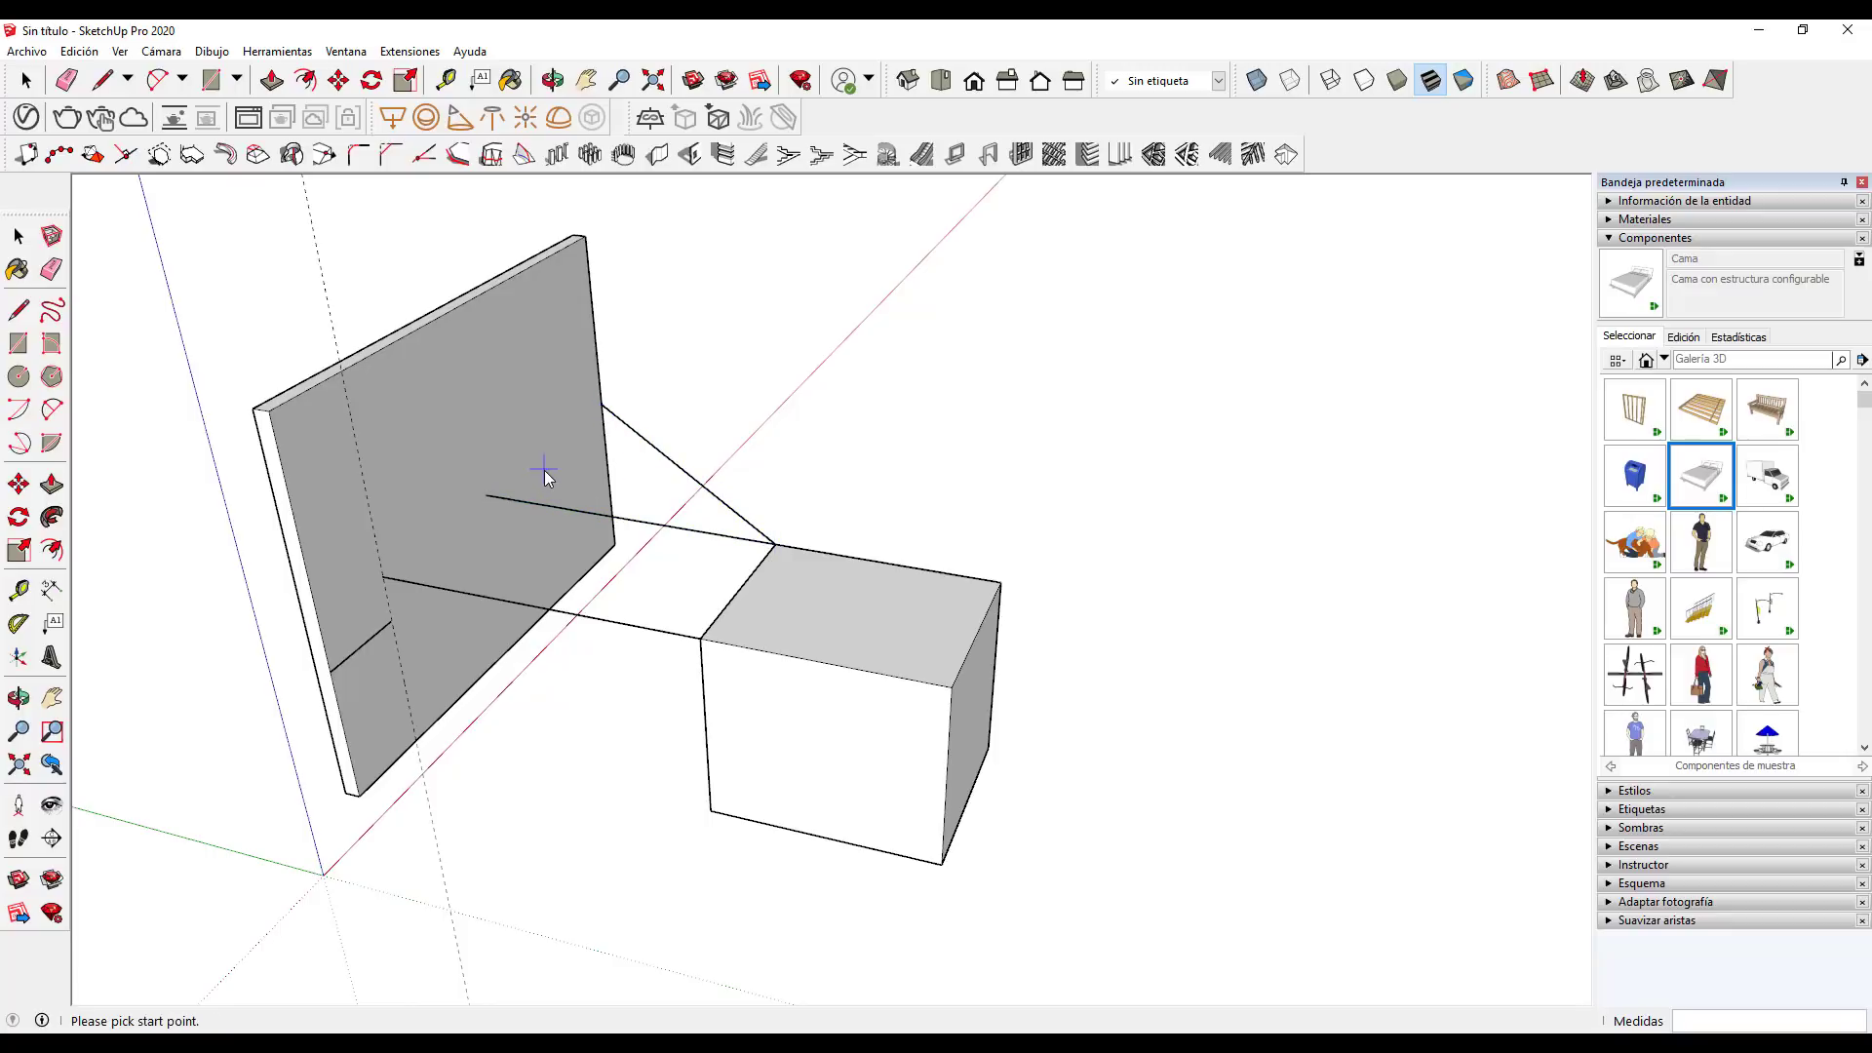
click(485, 495)
click(390, 577)
key(o)
mouse_move(634, 696)
mouse_down()
mouse_move(735, 517)
mouse_move(902, 517)
mouse_move(448, 715)
mouse_move(456, 663)
mouse_move(505, 635)
mouse_move(655, 618)
mouse_up()
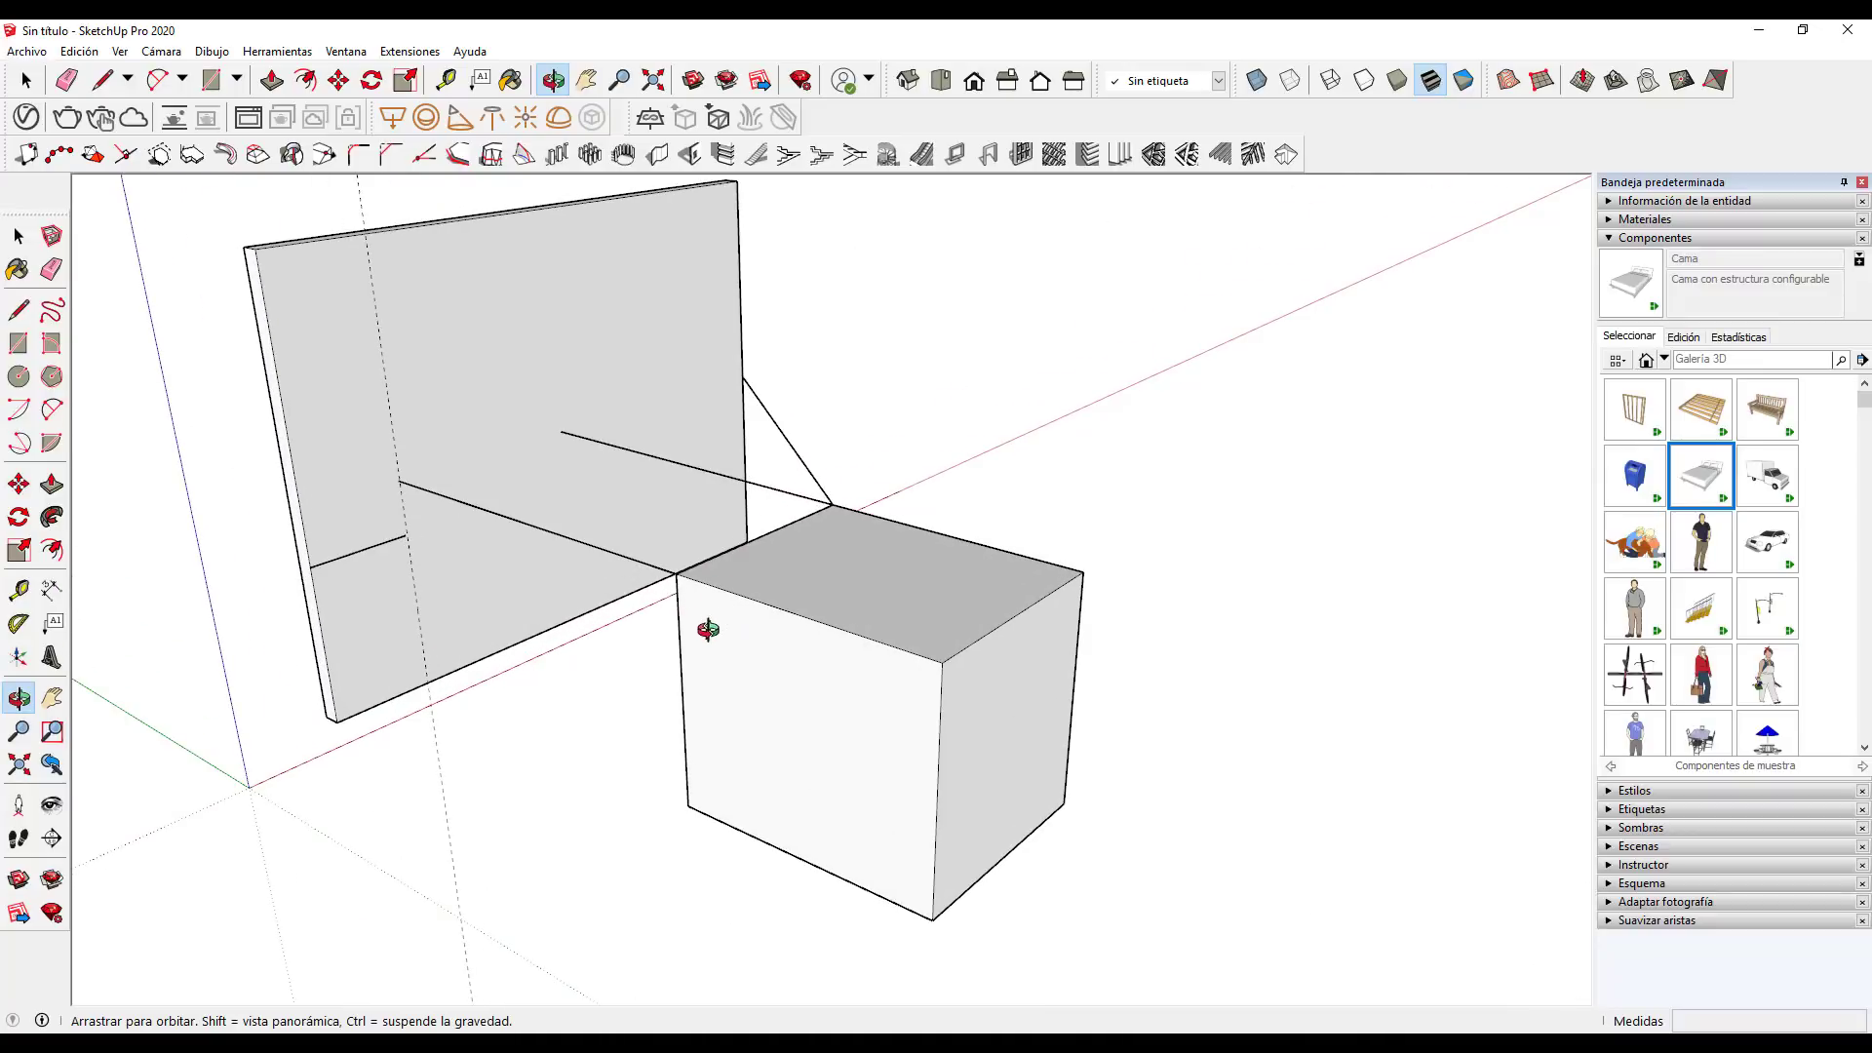
Erase the four projected lines crossing the wall panel
key(e)
click(808, 455)
click(793, 493)
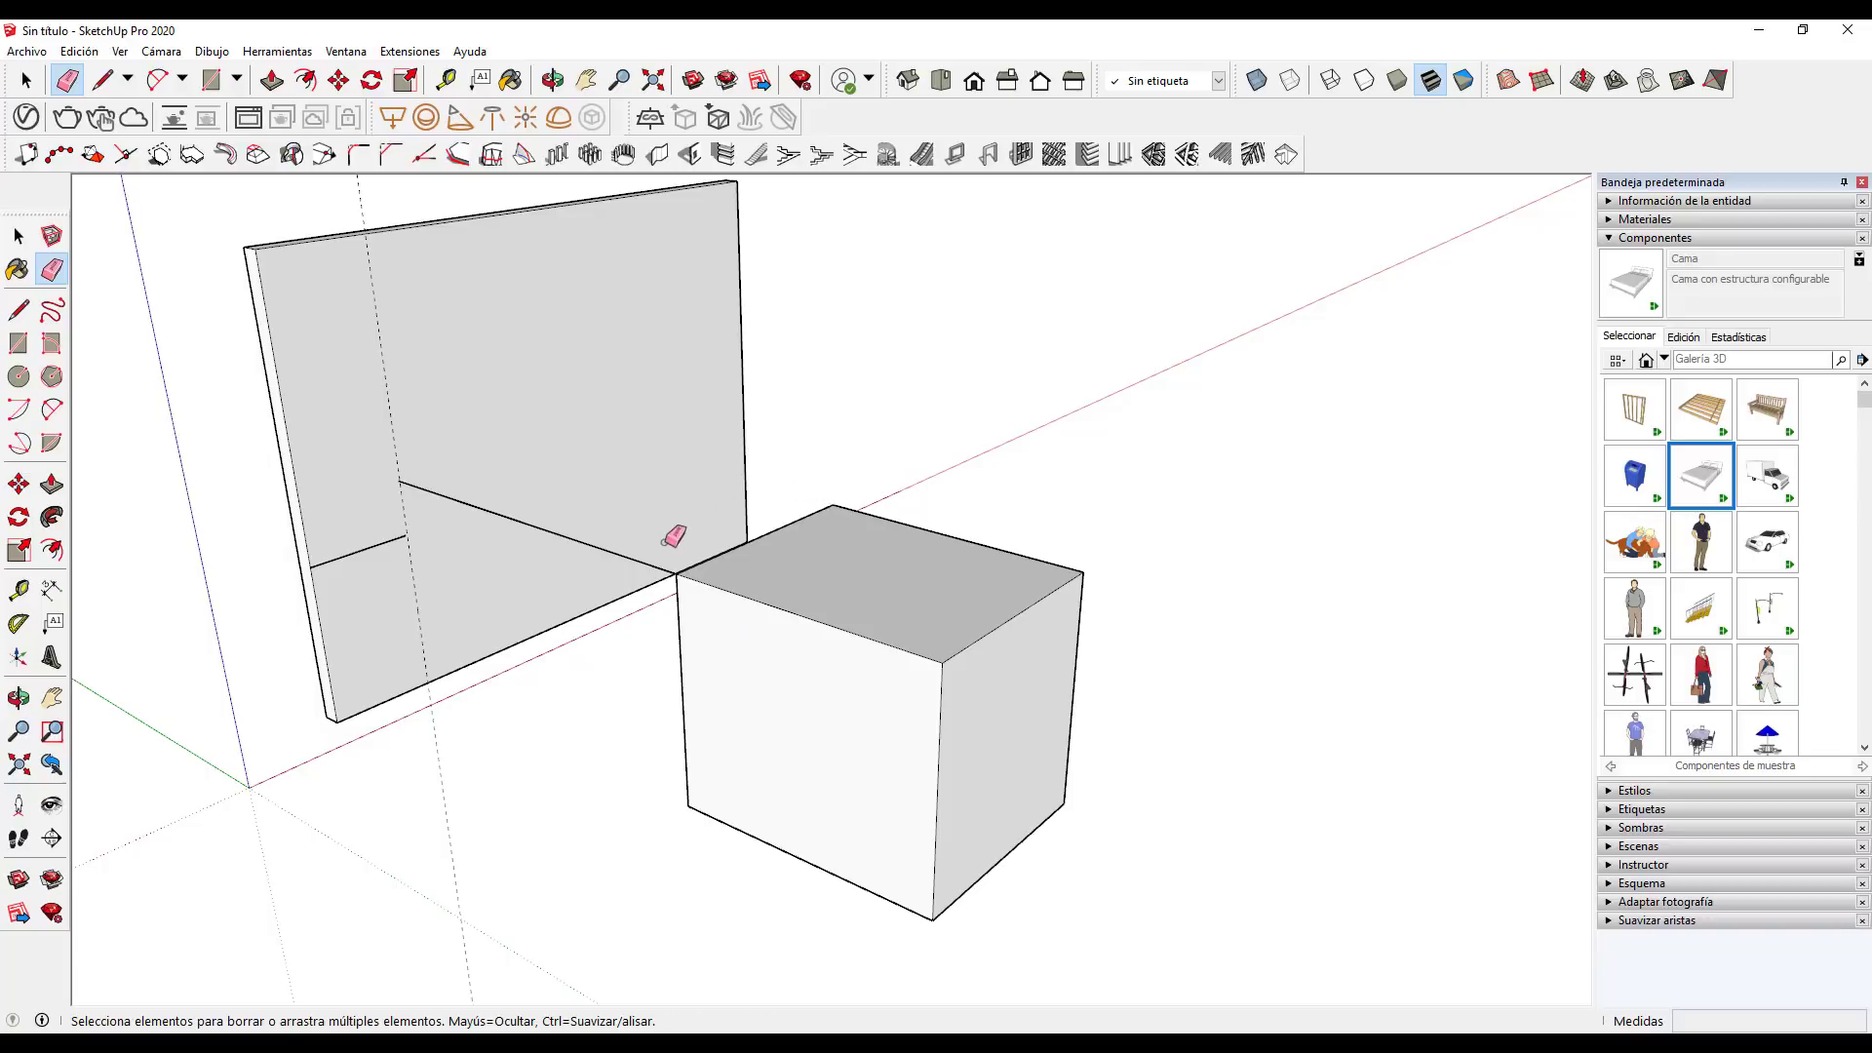
click(627, 556)
click(371, 547)
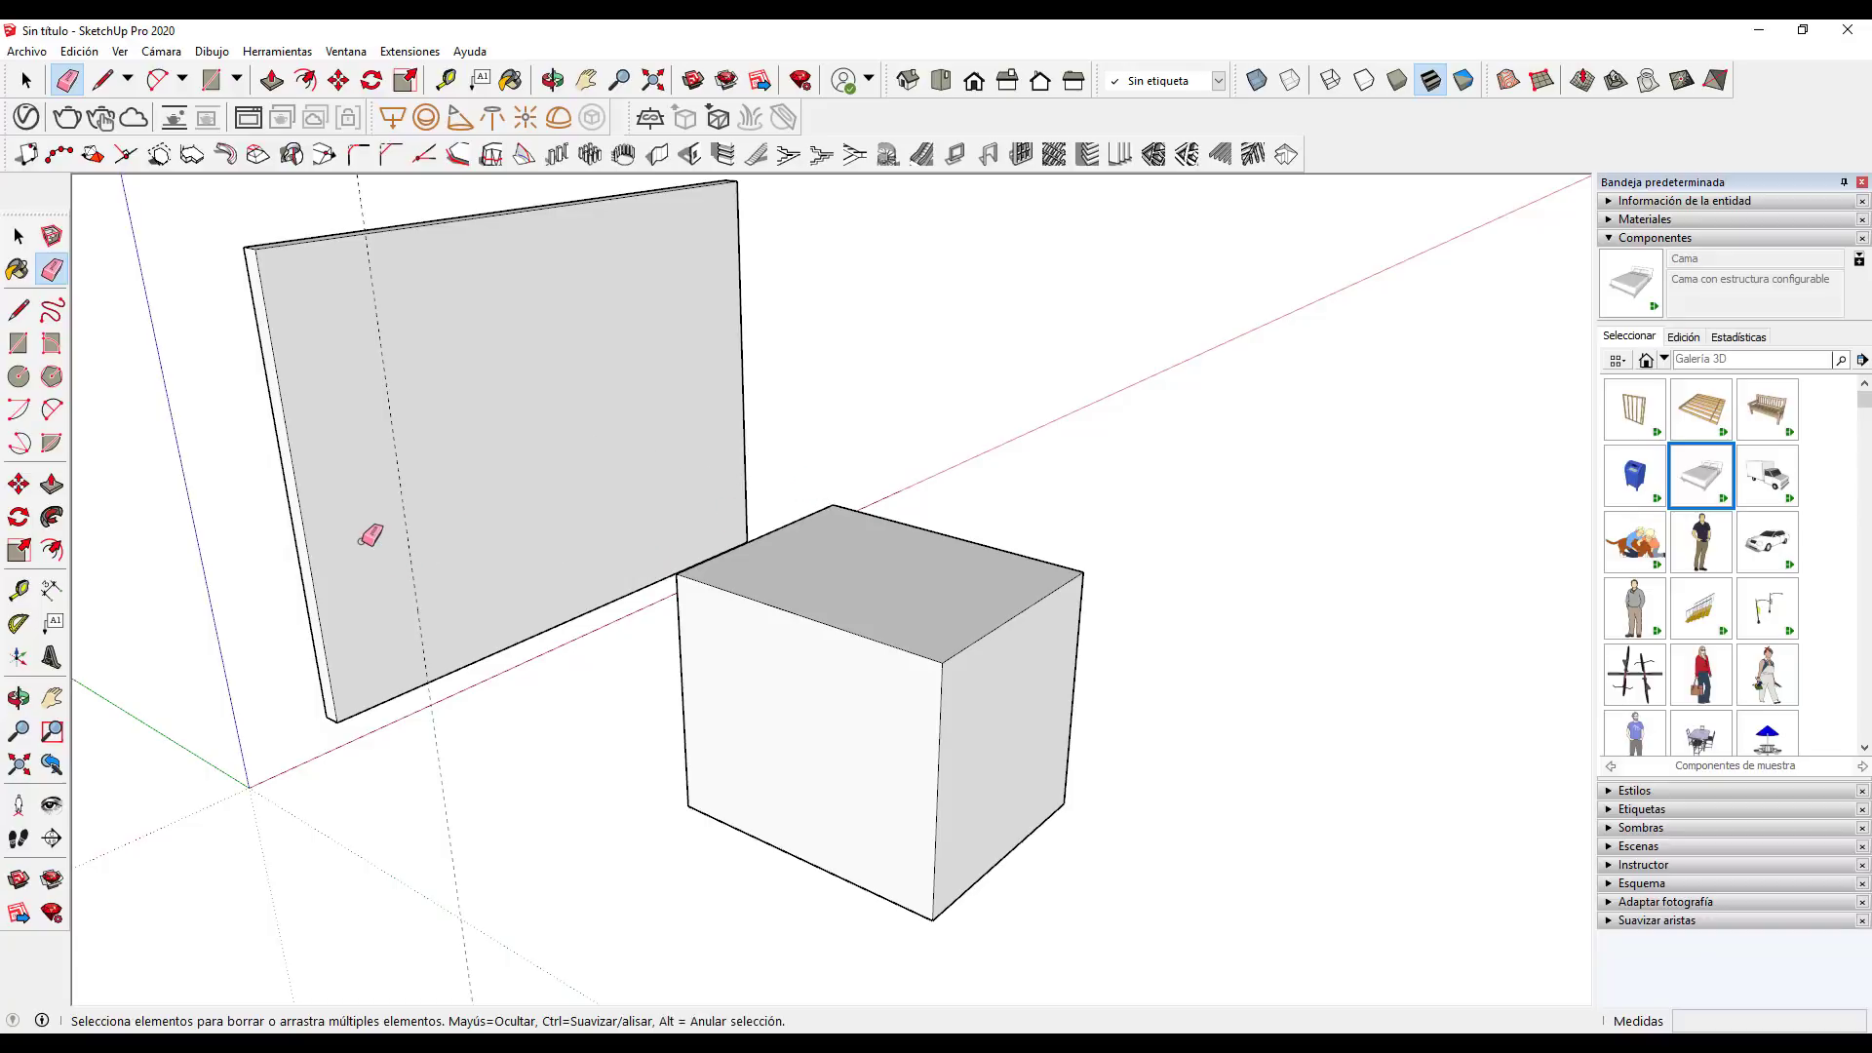
Draw a line from the box's top corner to the panel, then delete it
key(l)
click(676, 573)
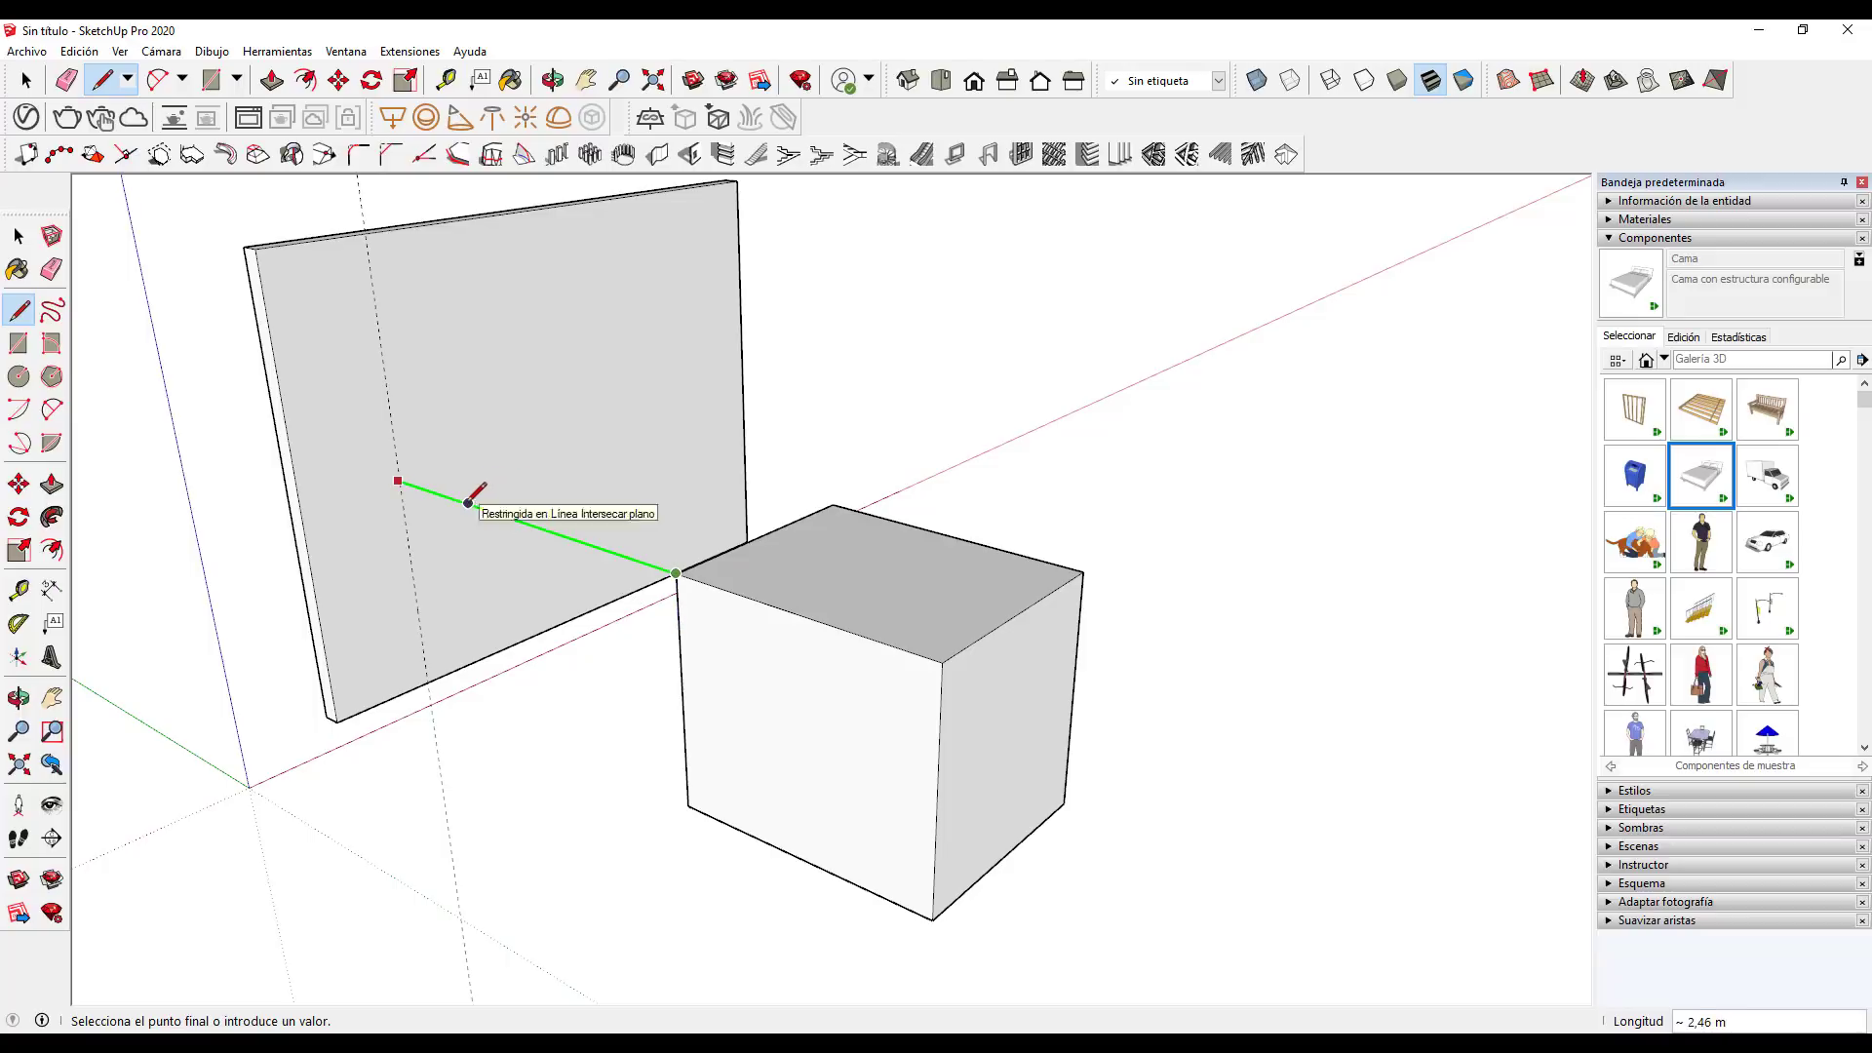
click(398, 480)
key(space)
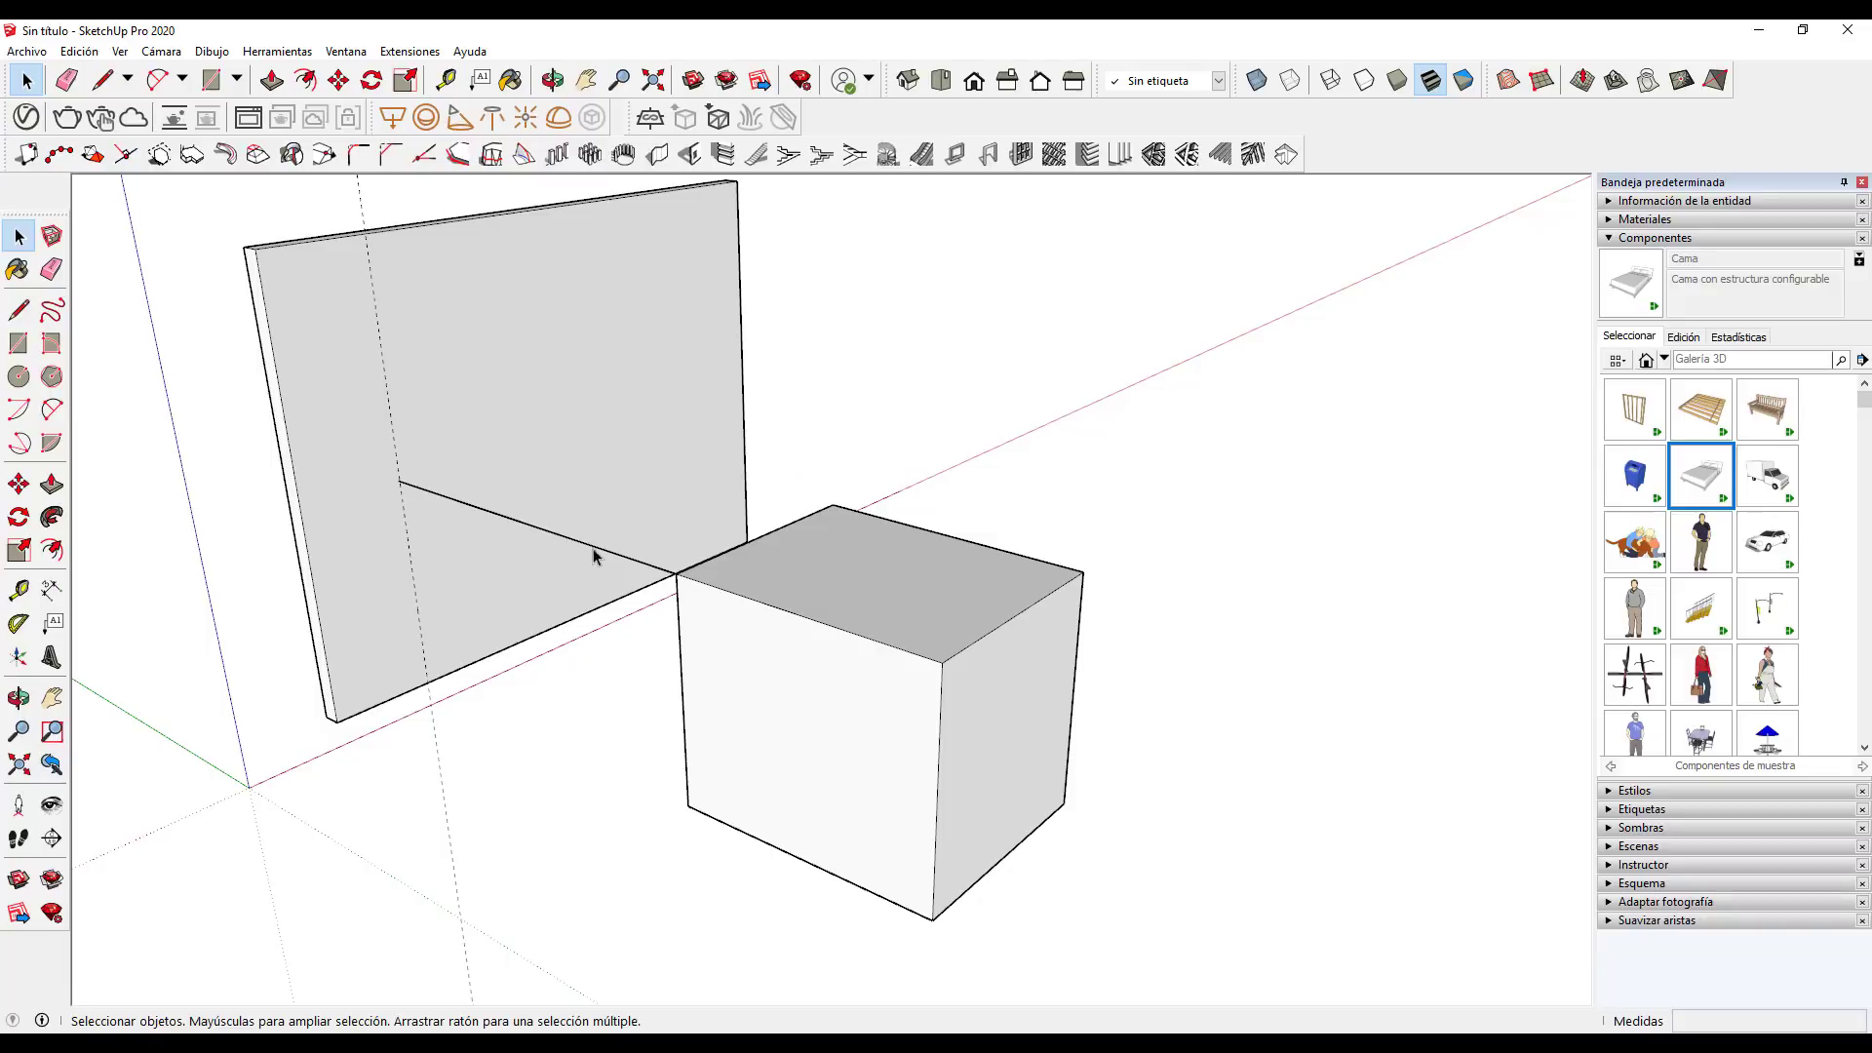
key(Delete)
Window-select the box and delete it, leaving only the upright wall panel
scroll(561, 717, down, 3)
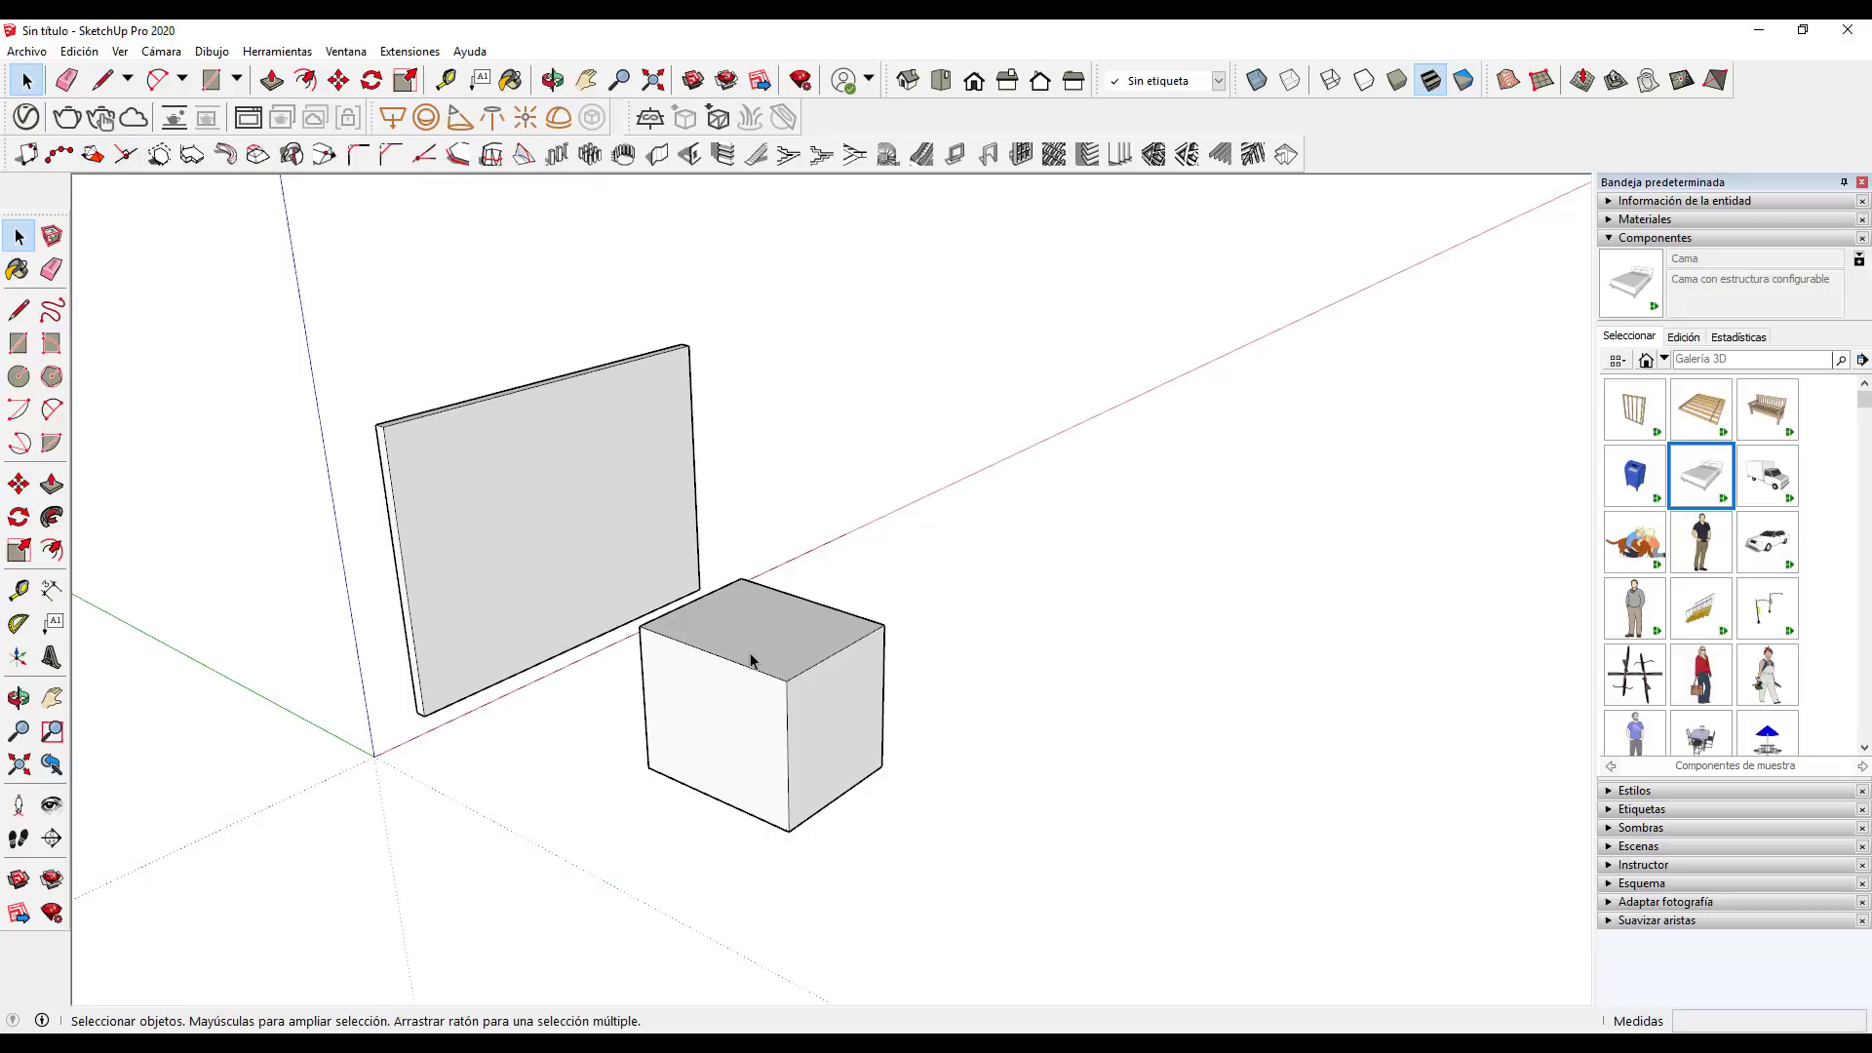
key(o)
drag(543, 743, 834, 694)
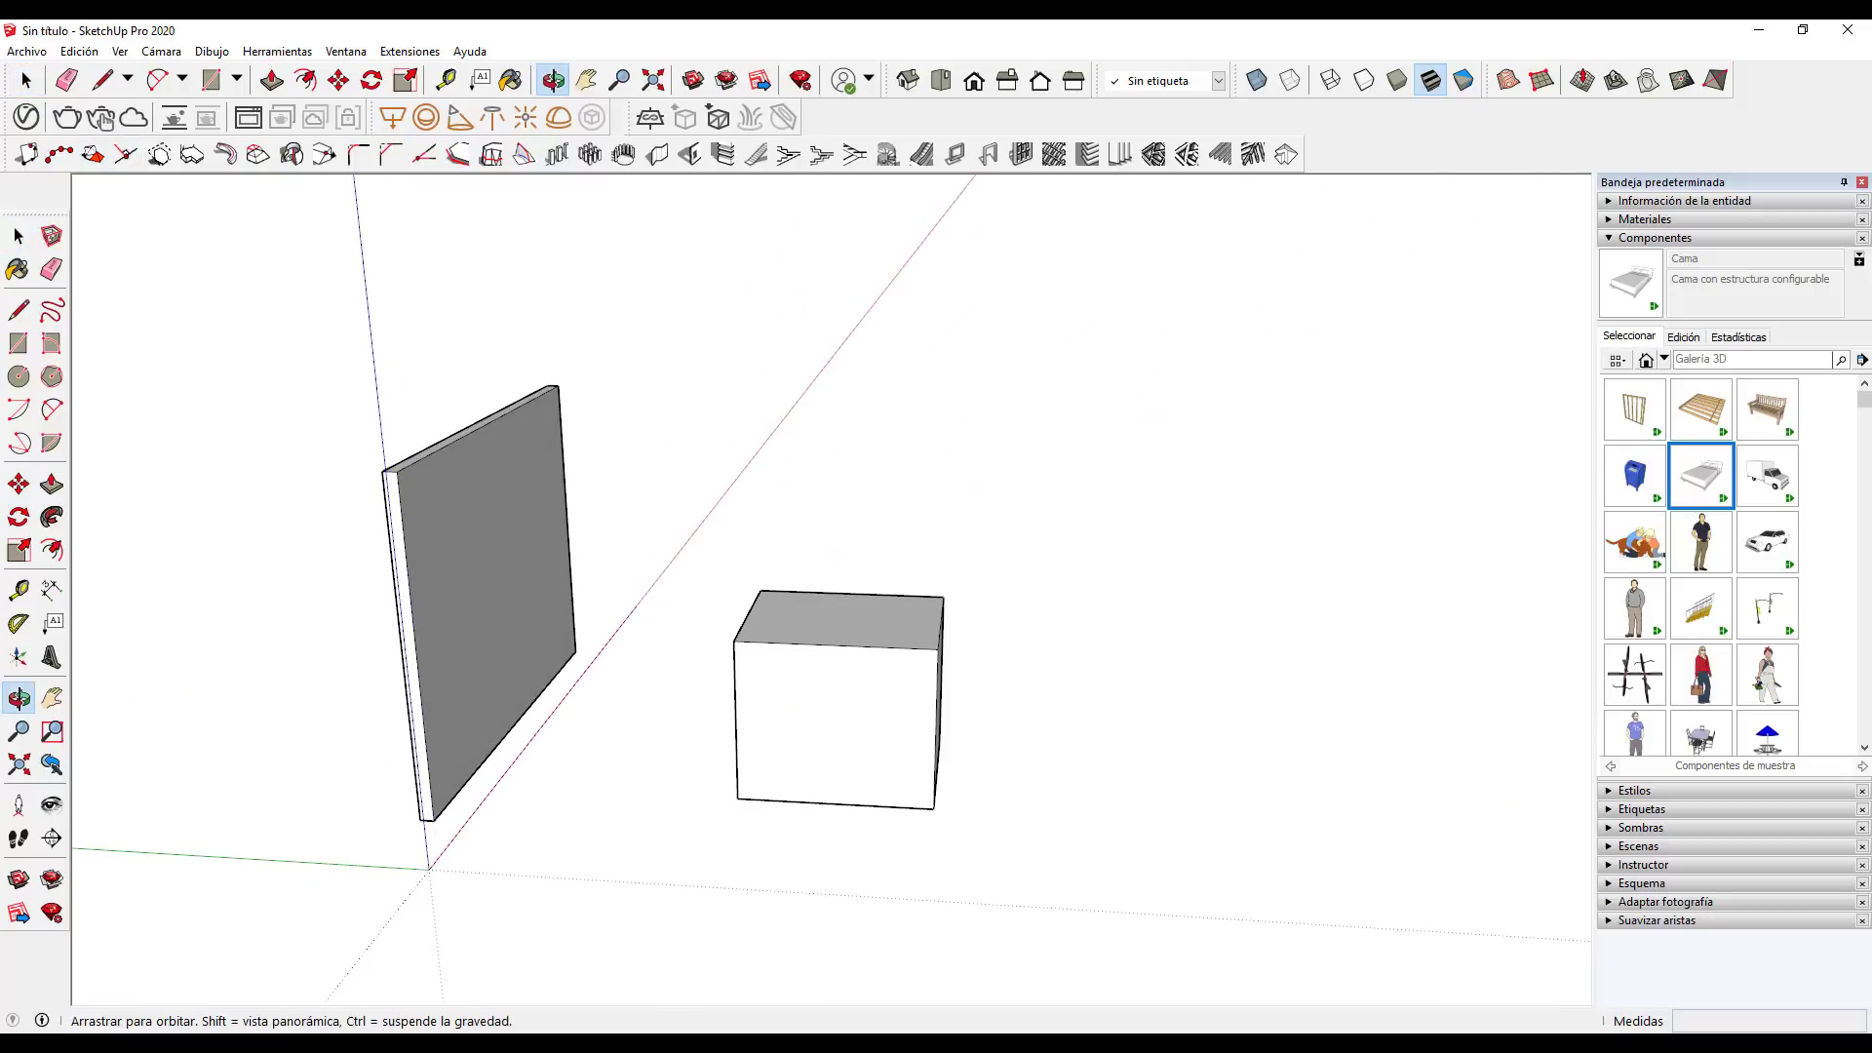
drag(833, 694, 437, 413)
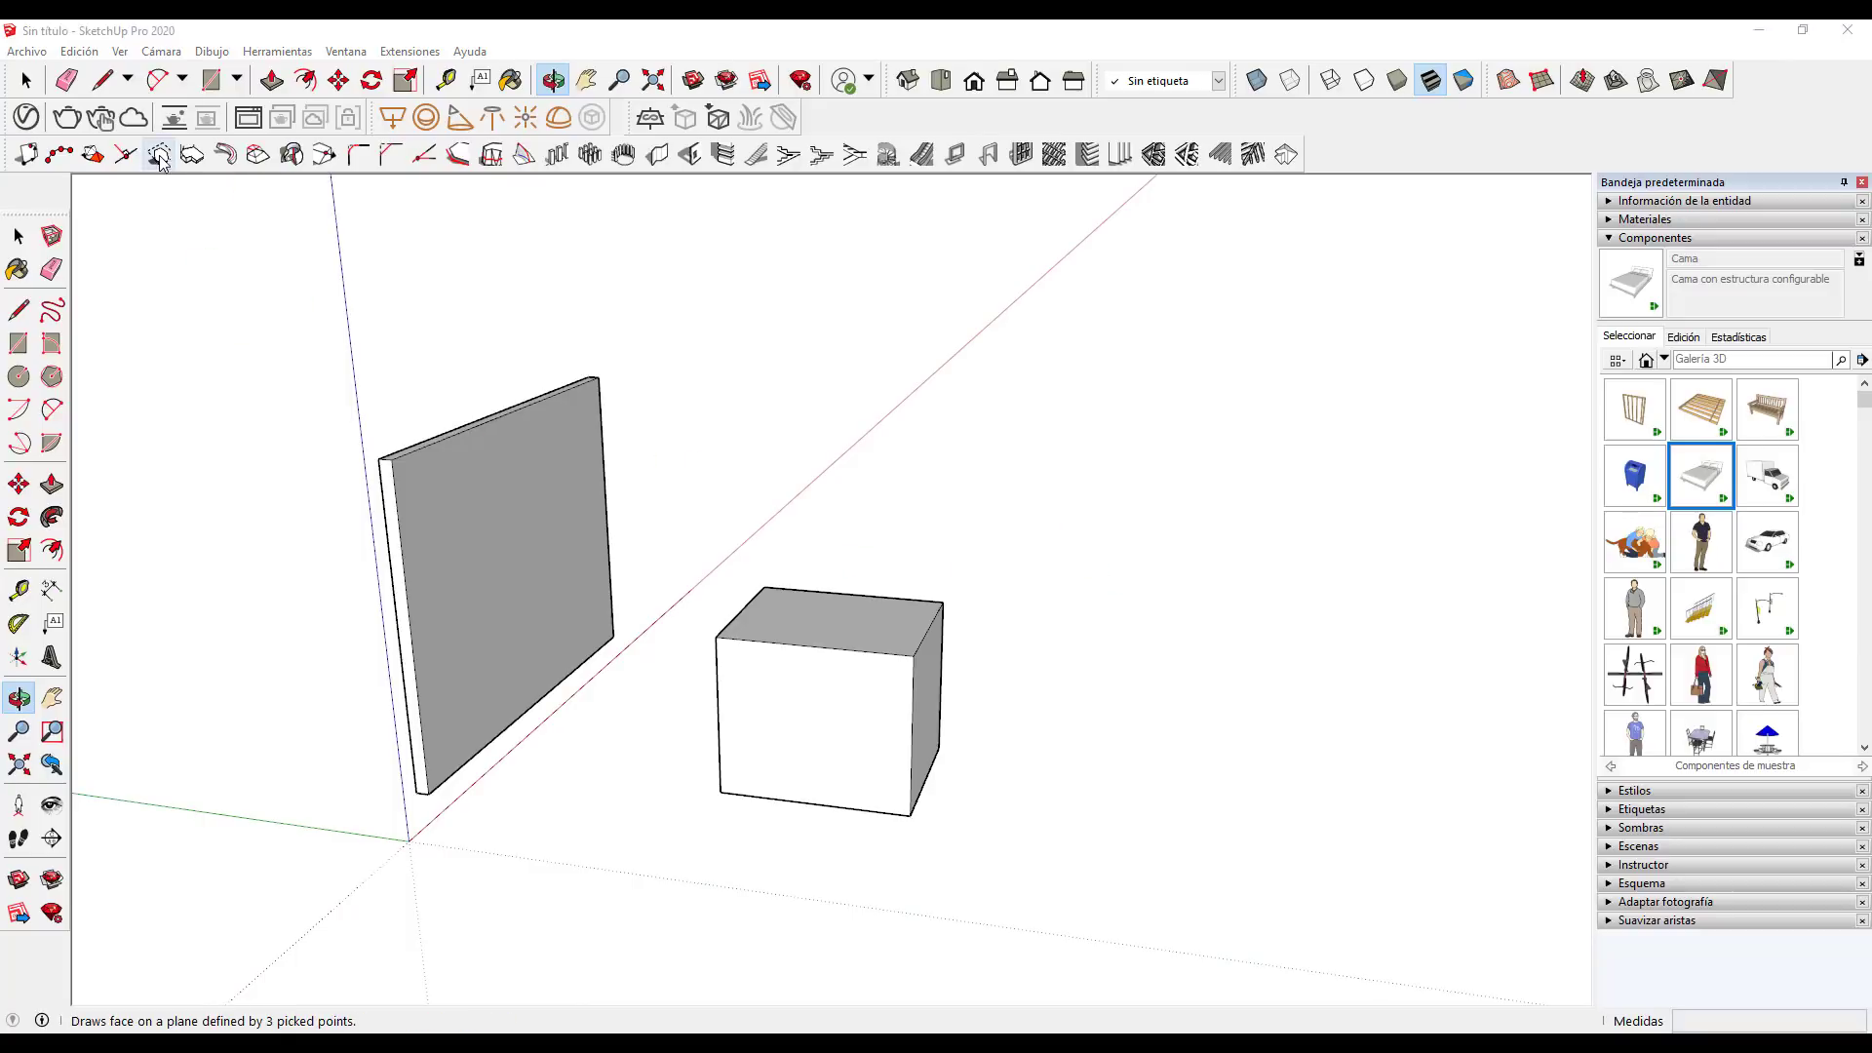
key(space)
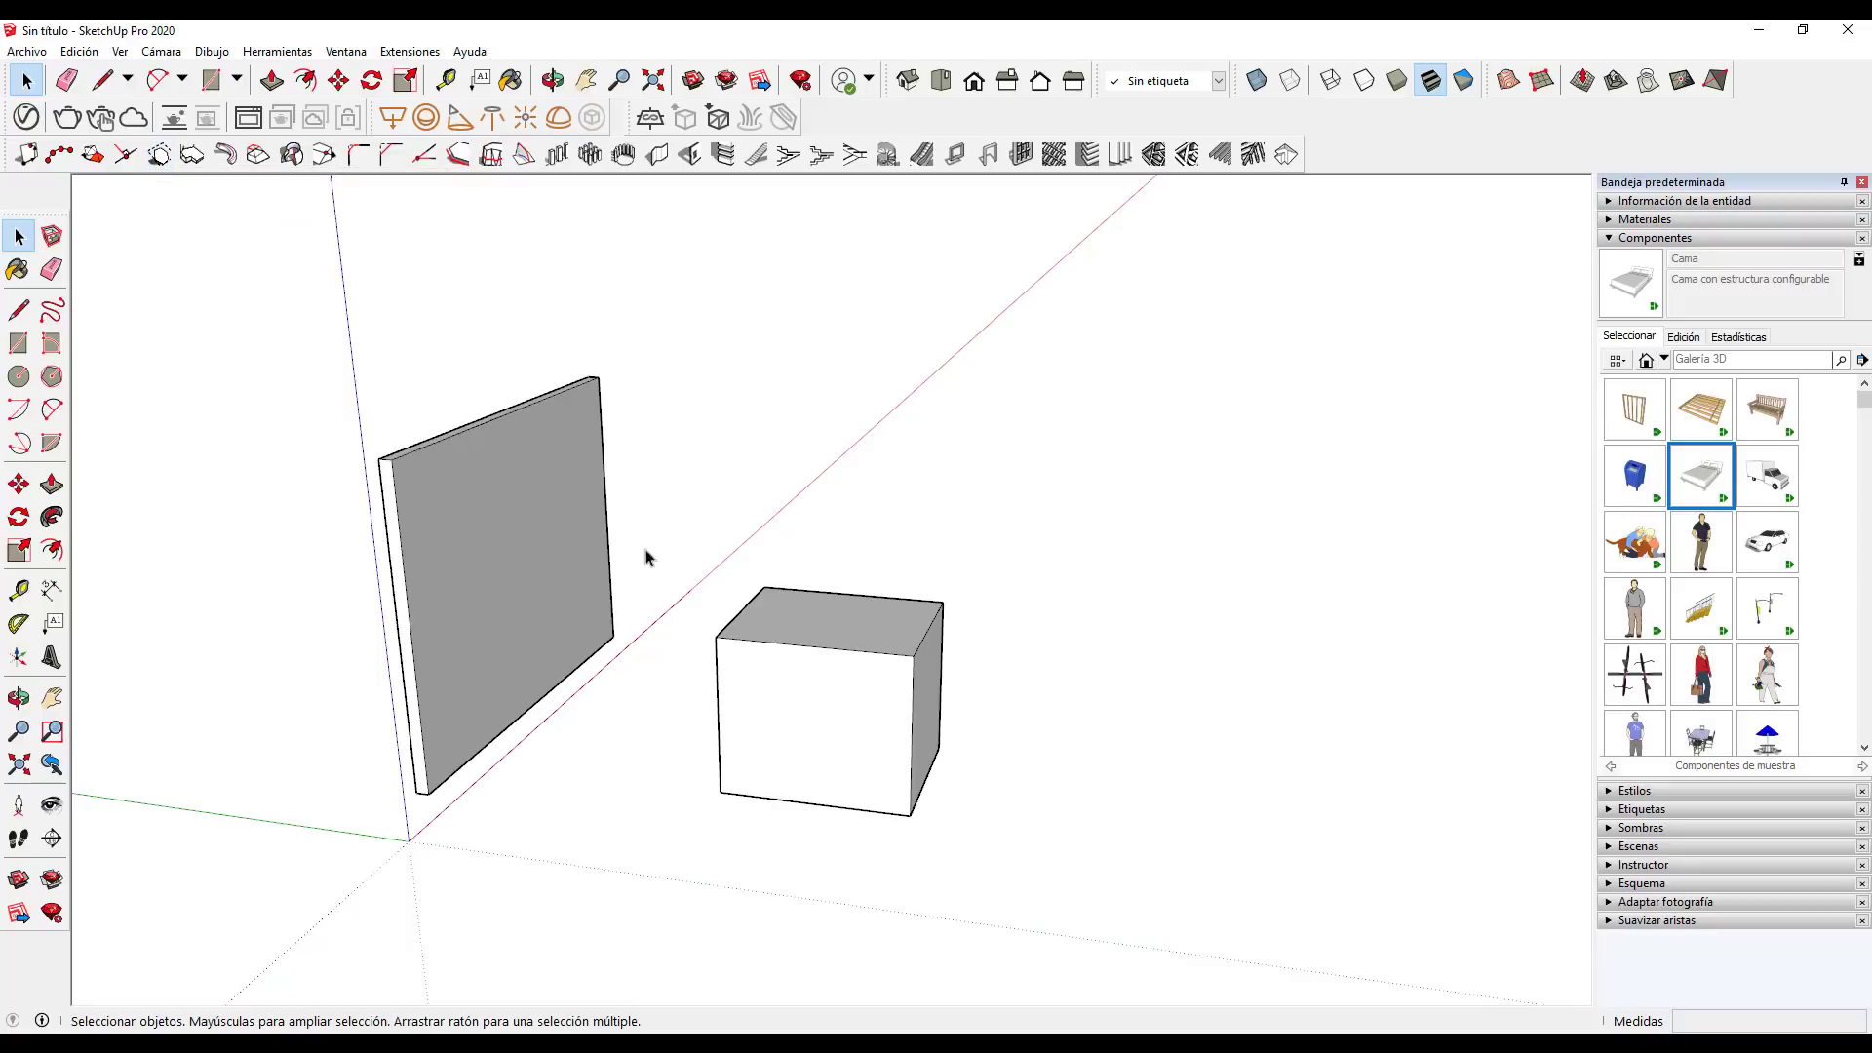
drag(645, 554, 1056, 898)
key(Delete)
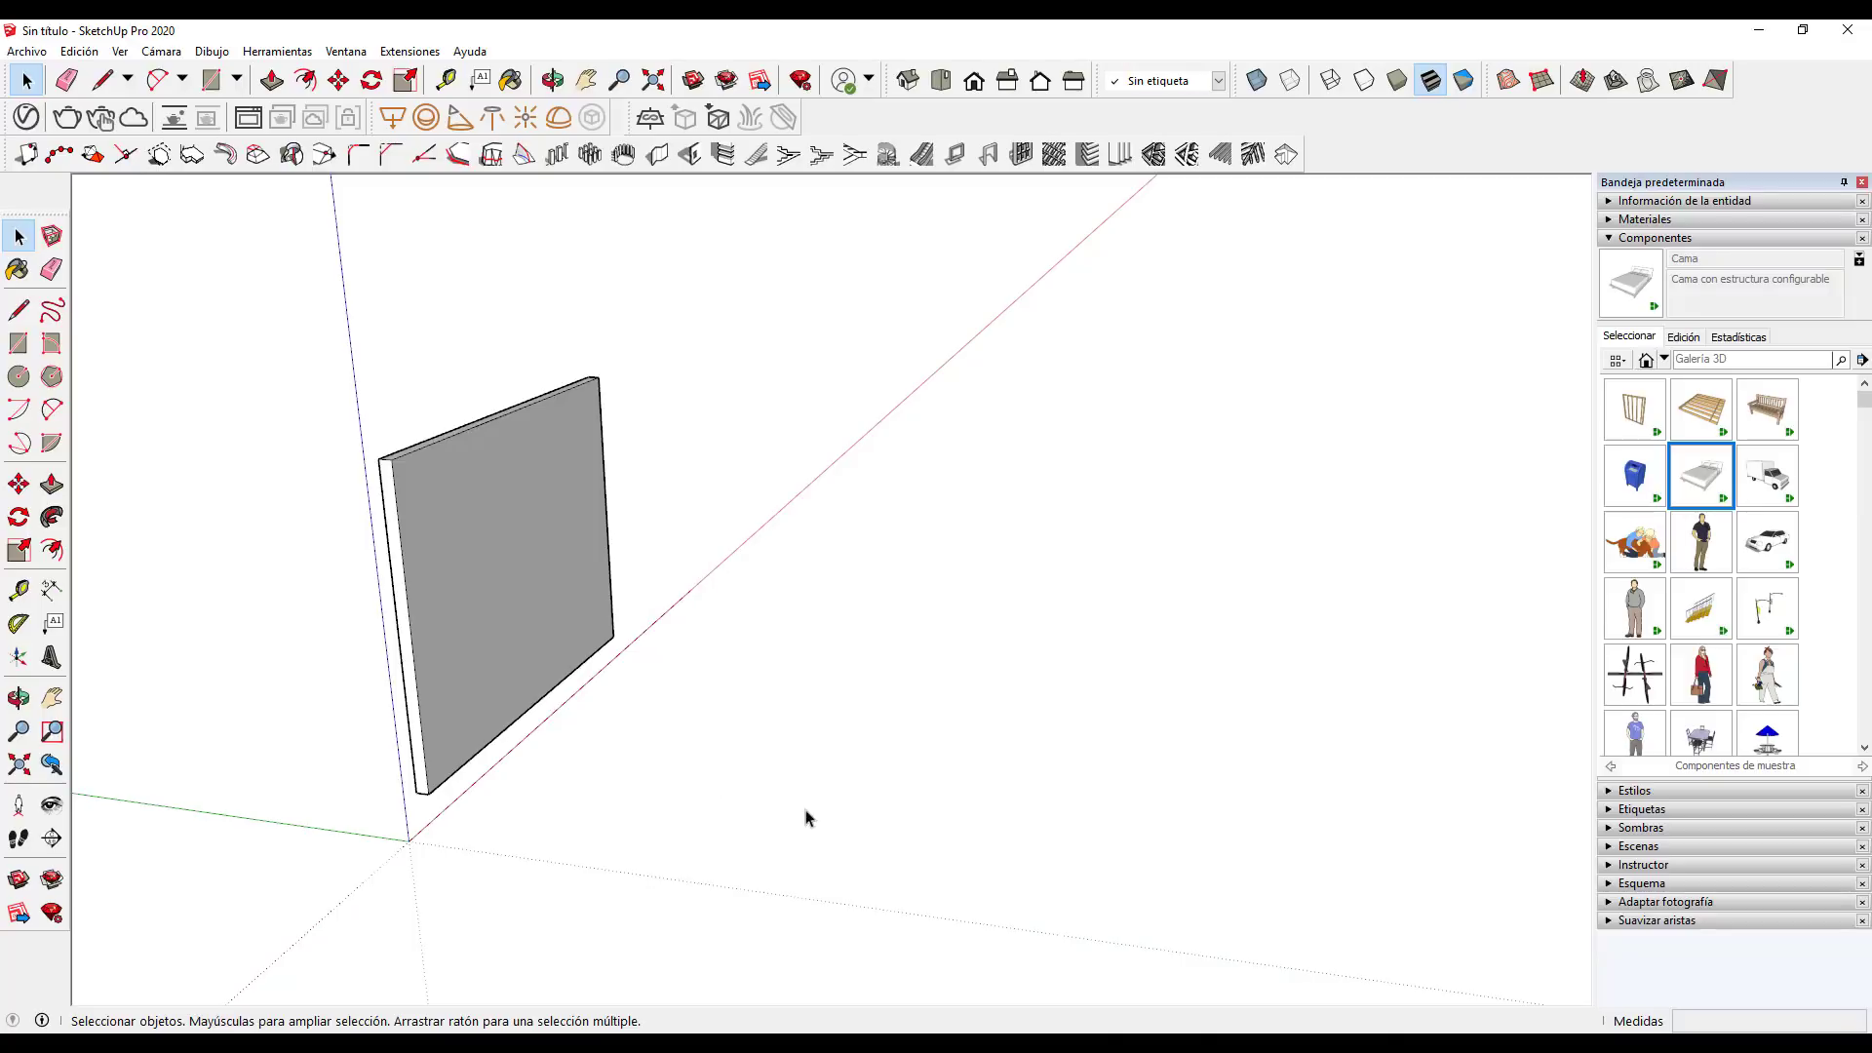
key(o)
mouse_move(952, 756)
mouse_down()
mouse_move(793, 768)
mouse_move(944, 651)
mouse_up()
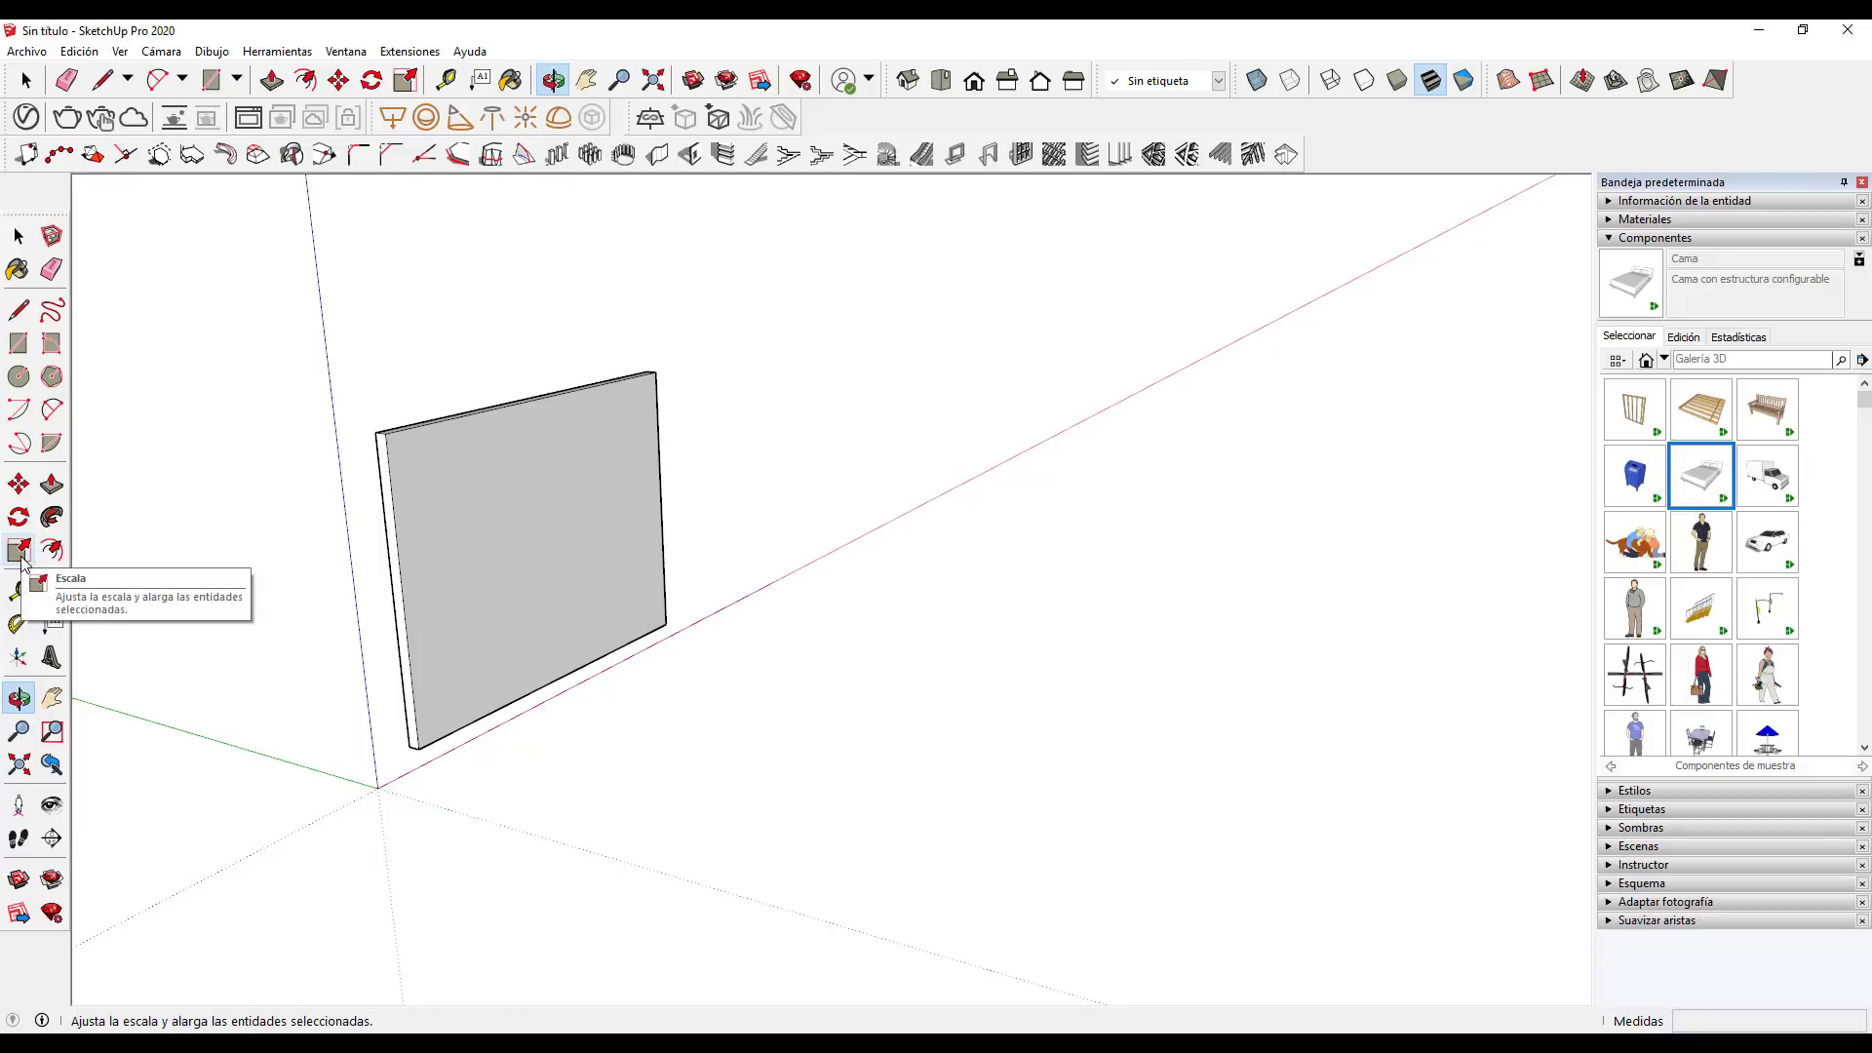
Draw a tilted rotated rectangle with its base on the red axis beside the wall panel
click(51, 343)
click(805, 563)
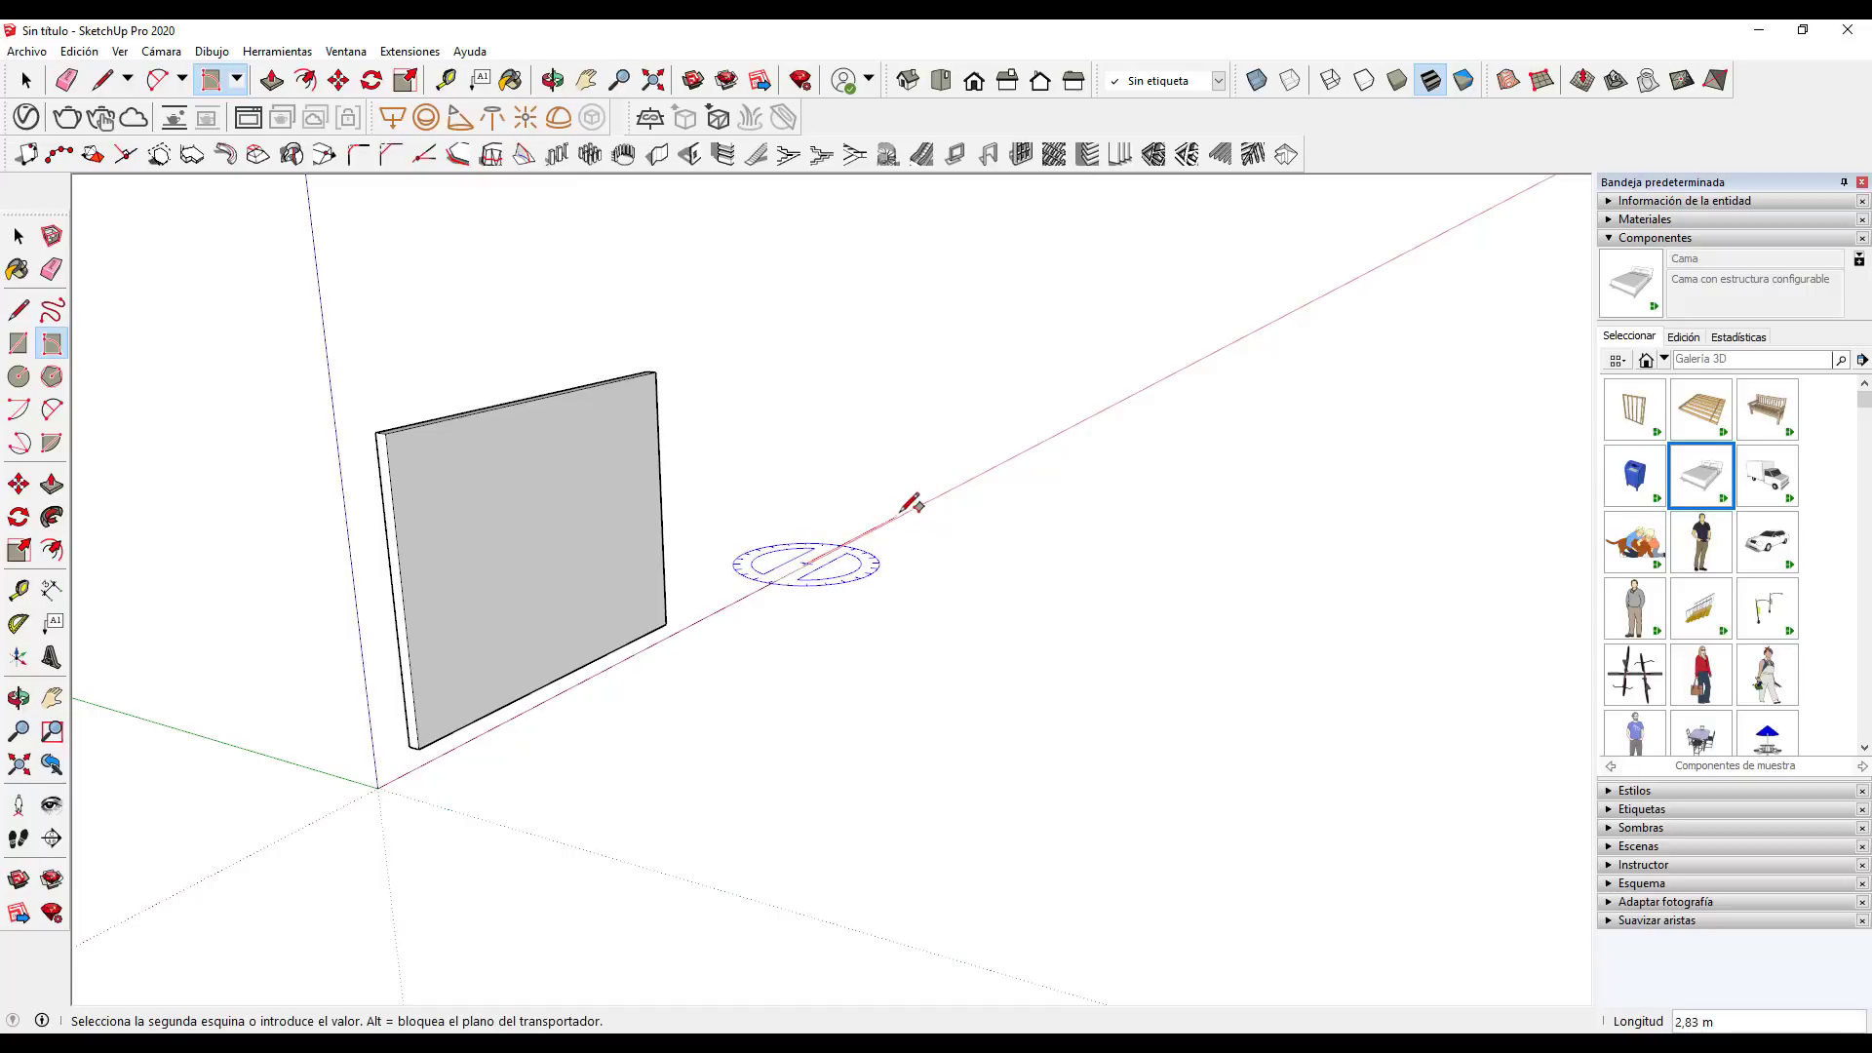
click(913, 504)
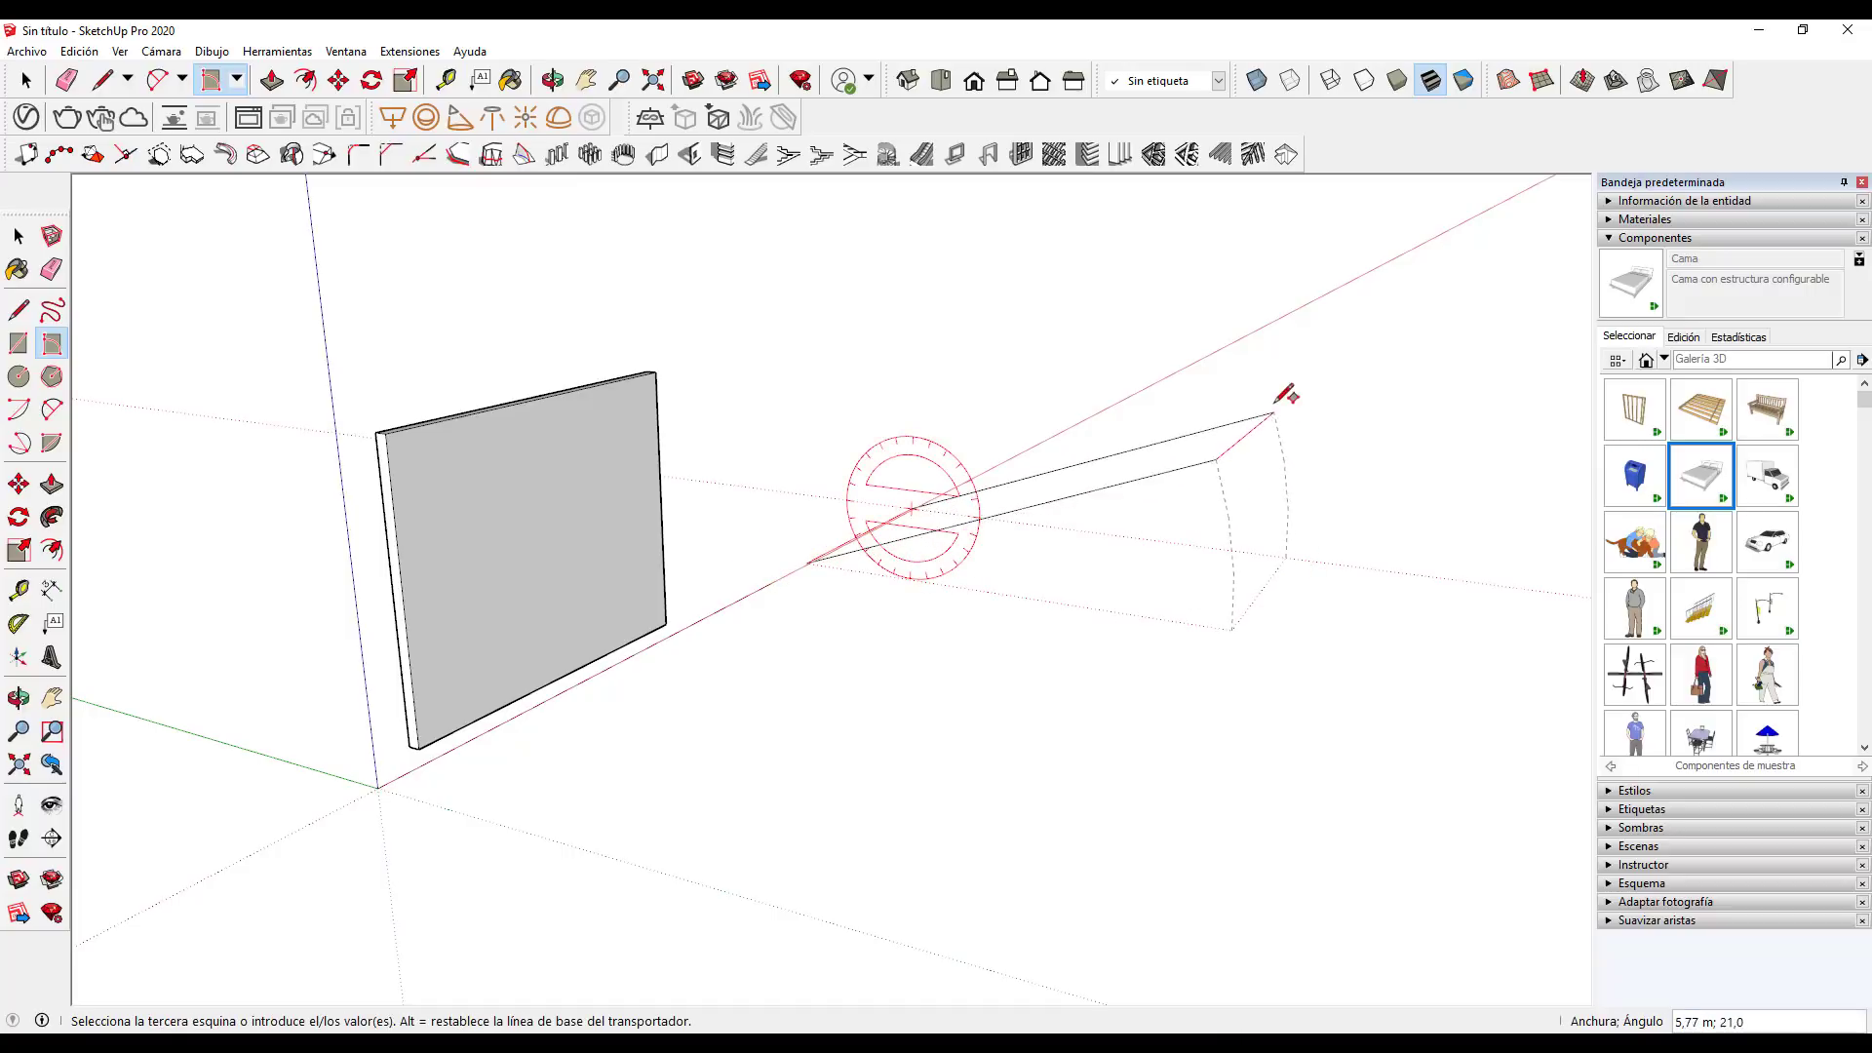
click(1165, 293)
key(o)
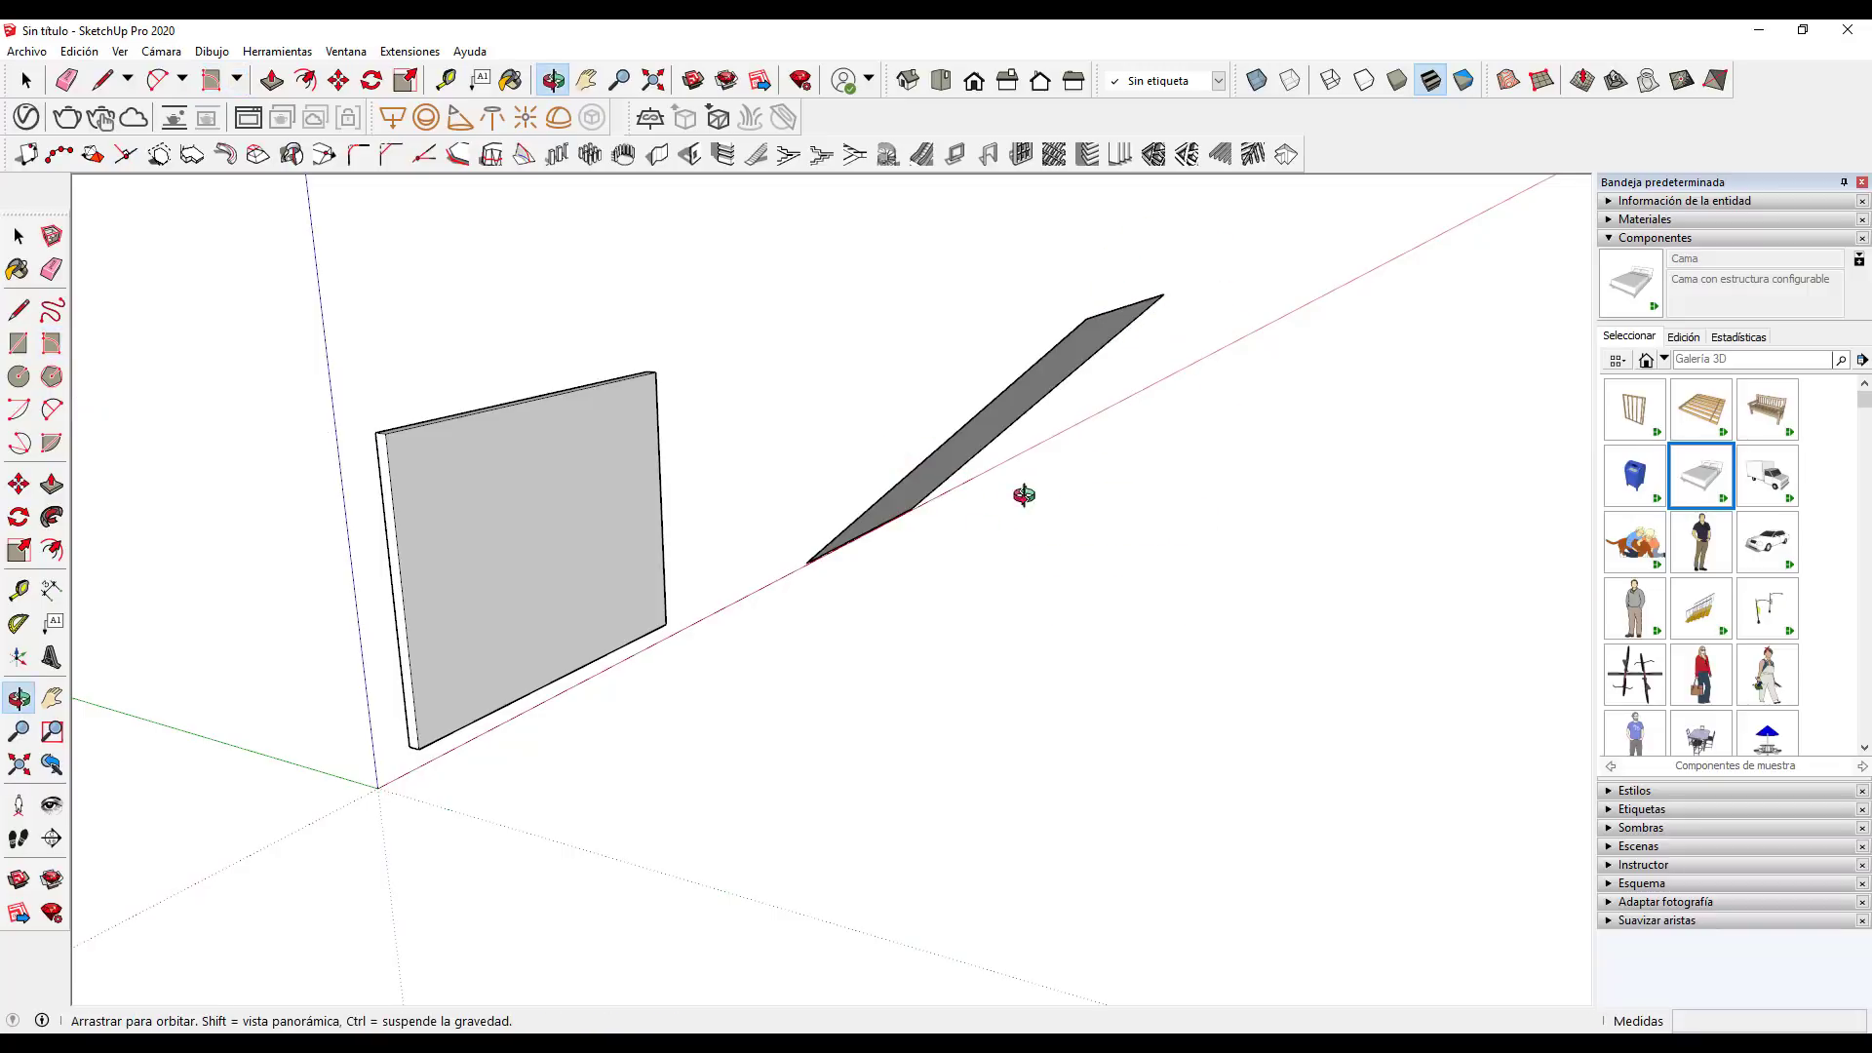
mouse_move(1014, 493)
mouse_down()
mouse_move(1141, 773)
mouse_move(1287, 693)
mouse_move(1099, 822)
mouse_move(1073, 751)
mouse_move(1107, 718)
mouse_move(1203, 756)
mouse_move(757, 757)
mouse_move(1012, 753)
mouse_move(1129, 783)
mouse_up()
key(h)
key(o)
key(space)
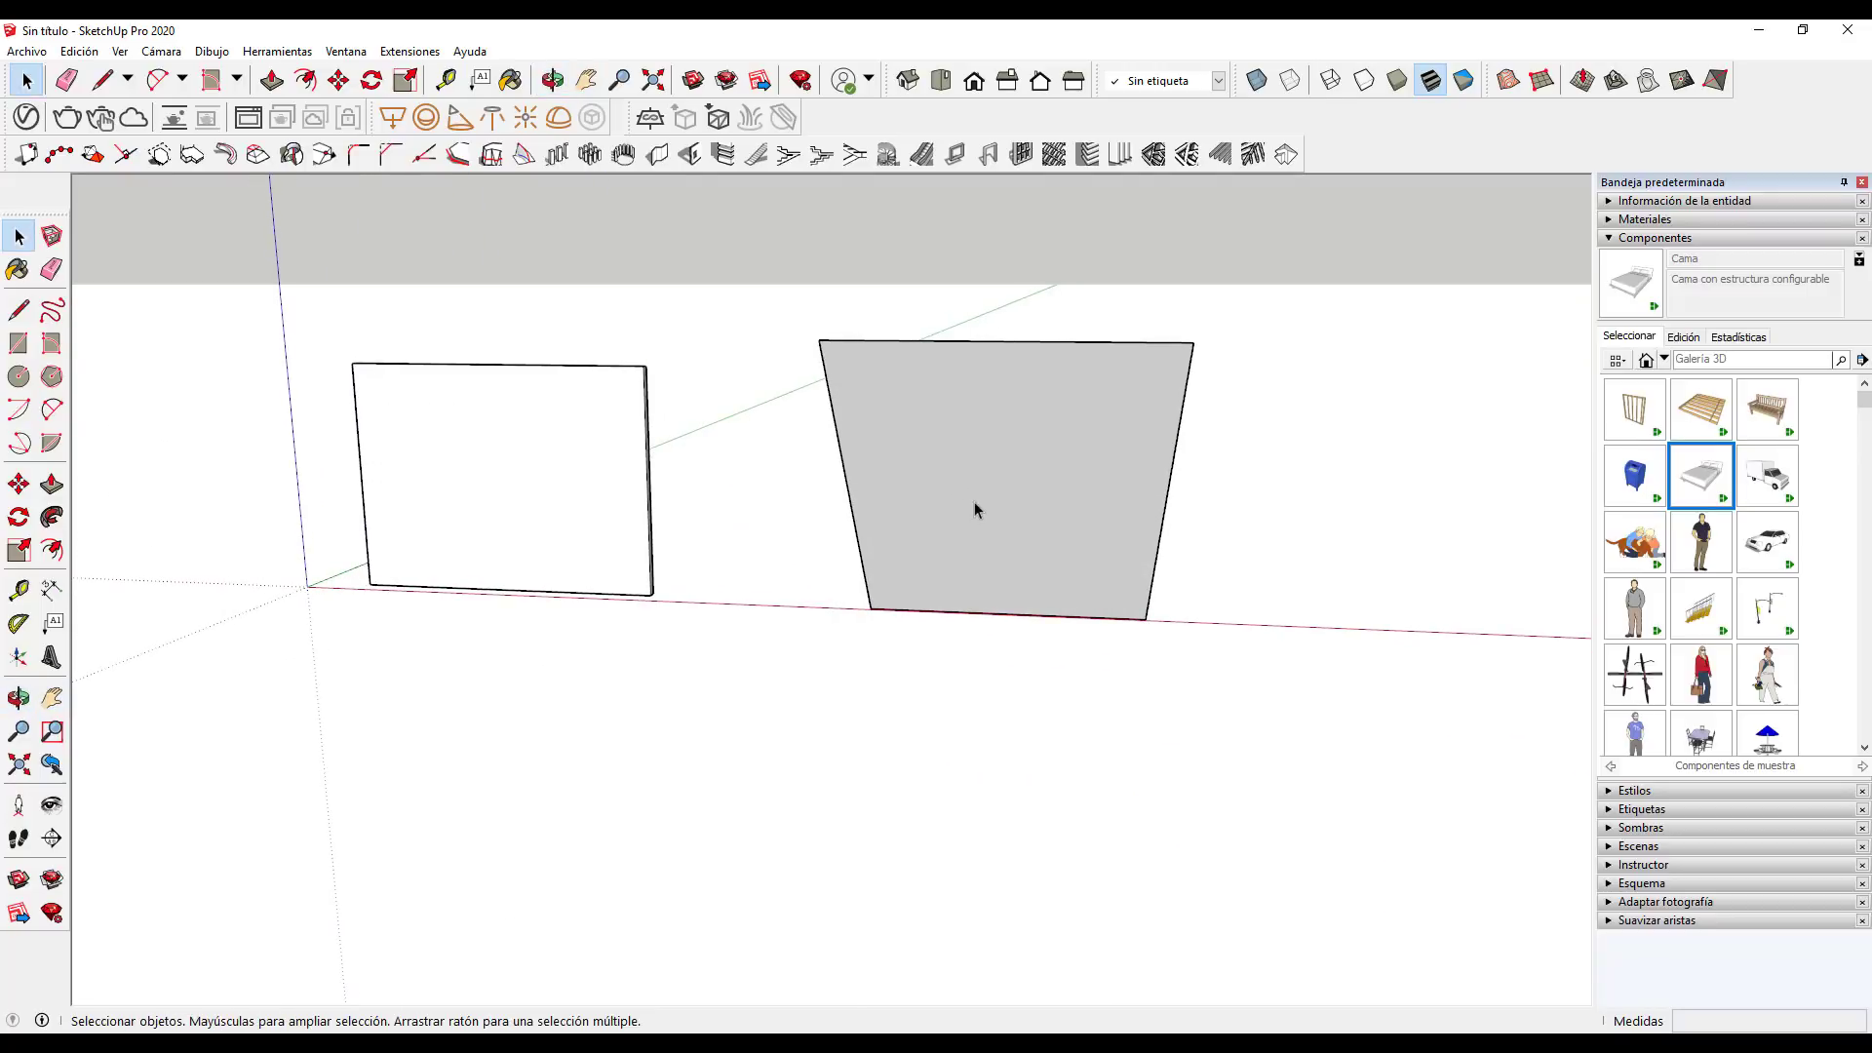
key(o)
mouse_move(967, 553)
mouse_down()
mouse_move(1036, 360)
mouse_move(1023, 681)
mouse_move(1003, 597)
mouse_move(1017, 650)
mouse_up()
key(h)
key(space)
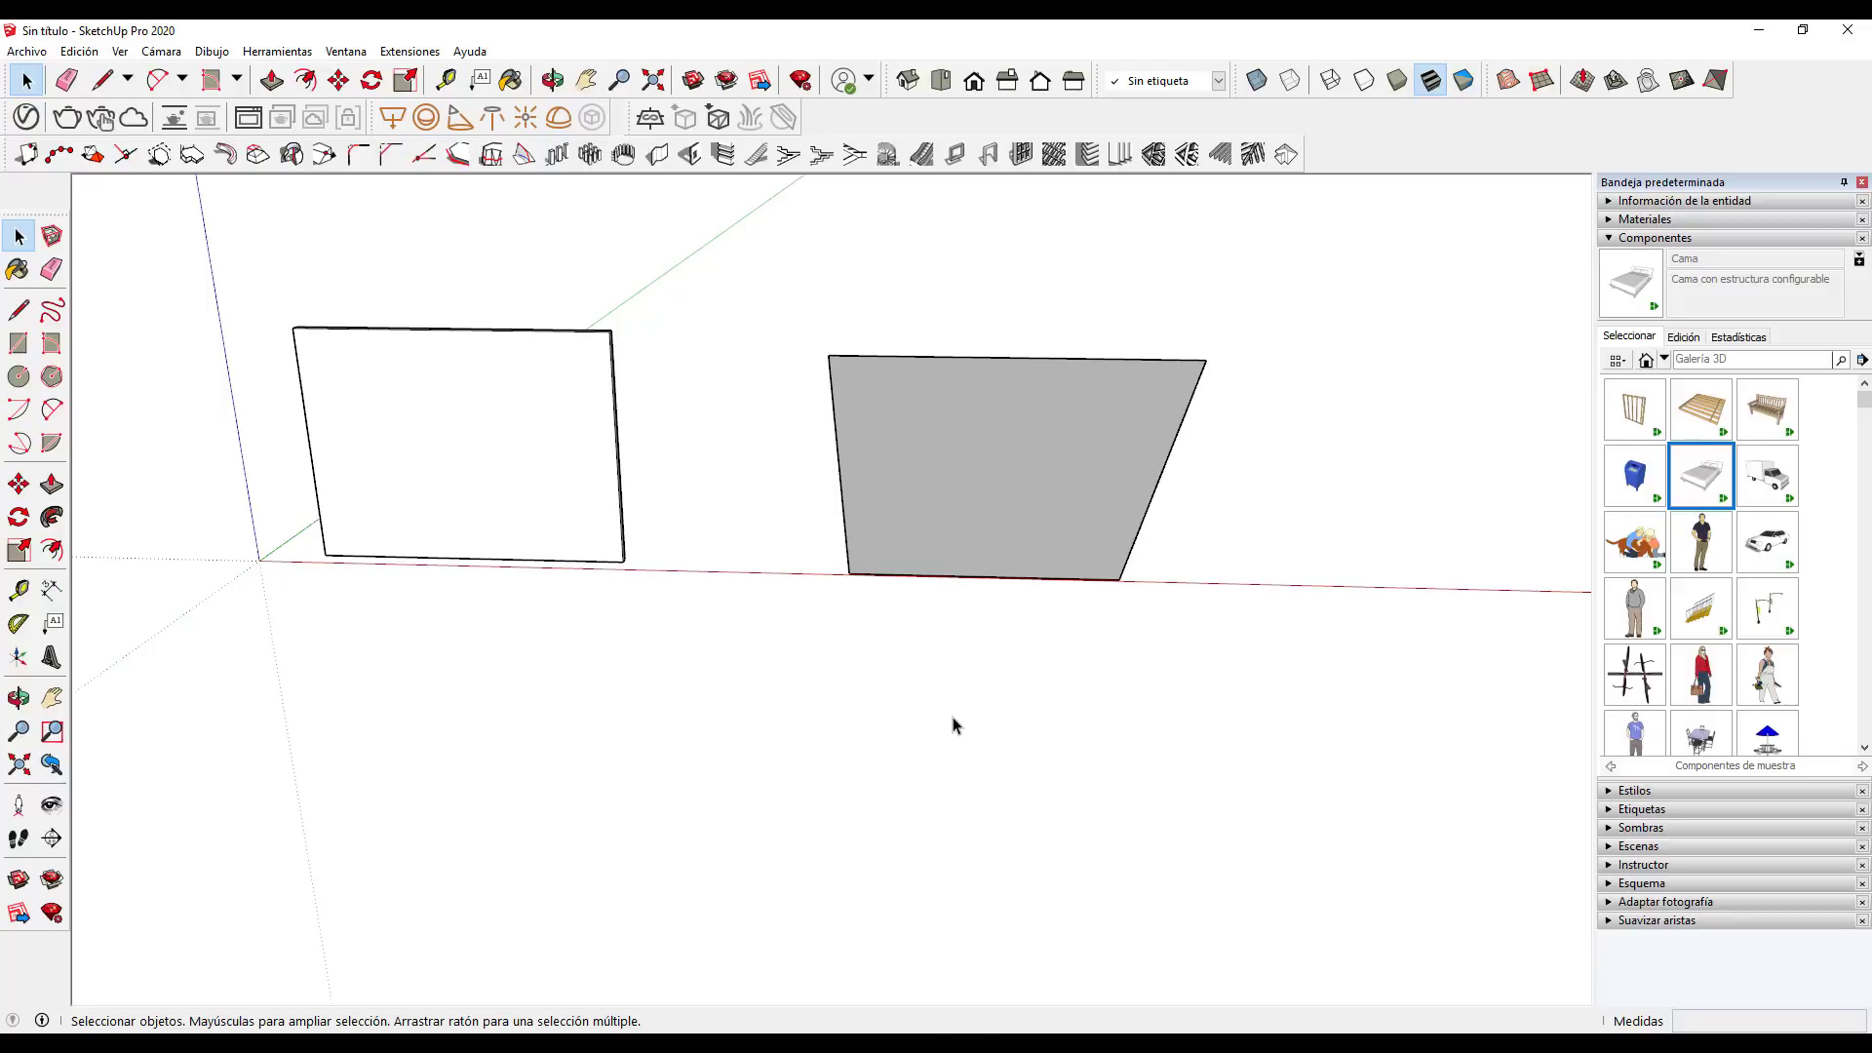
Draw a closed eight-point profile outline on the ground below the two faces
key(l)
click(891, 694)
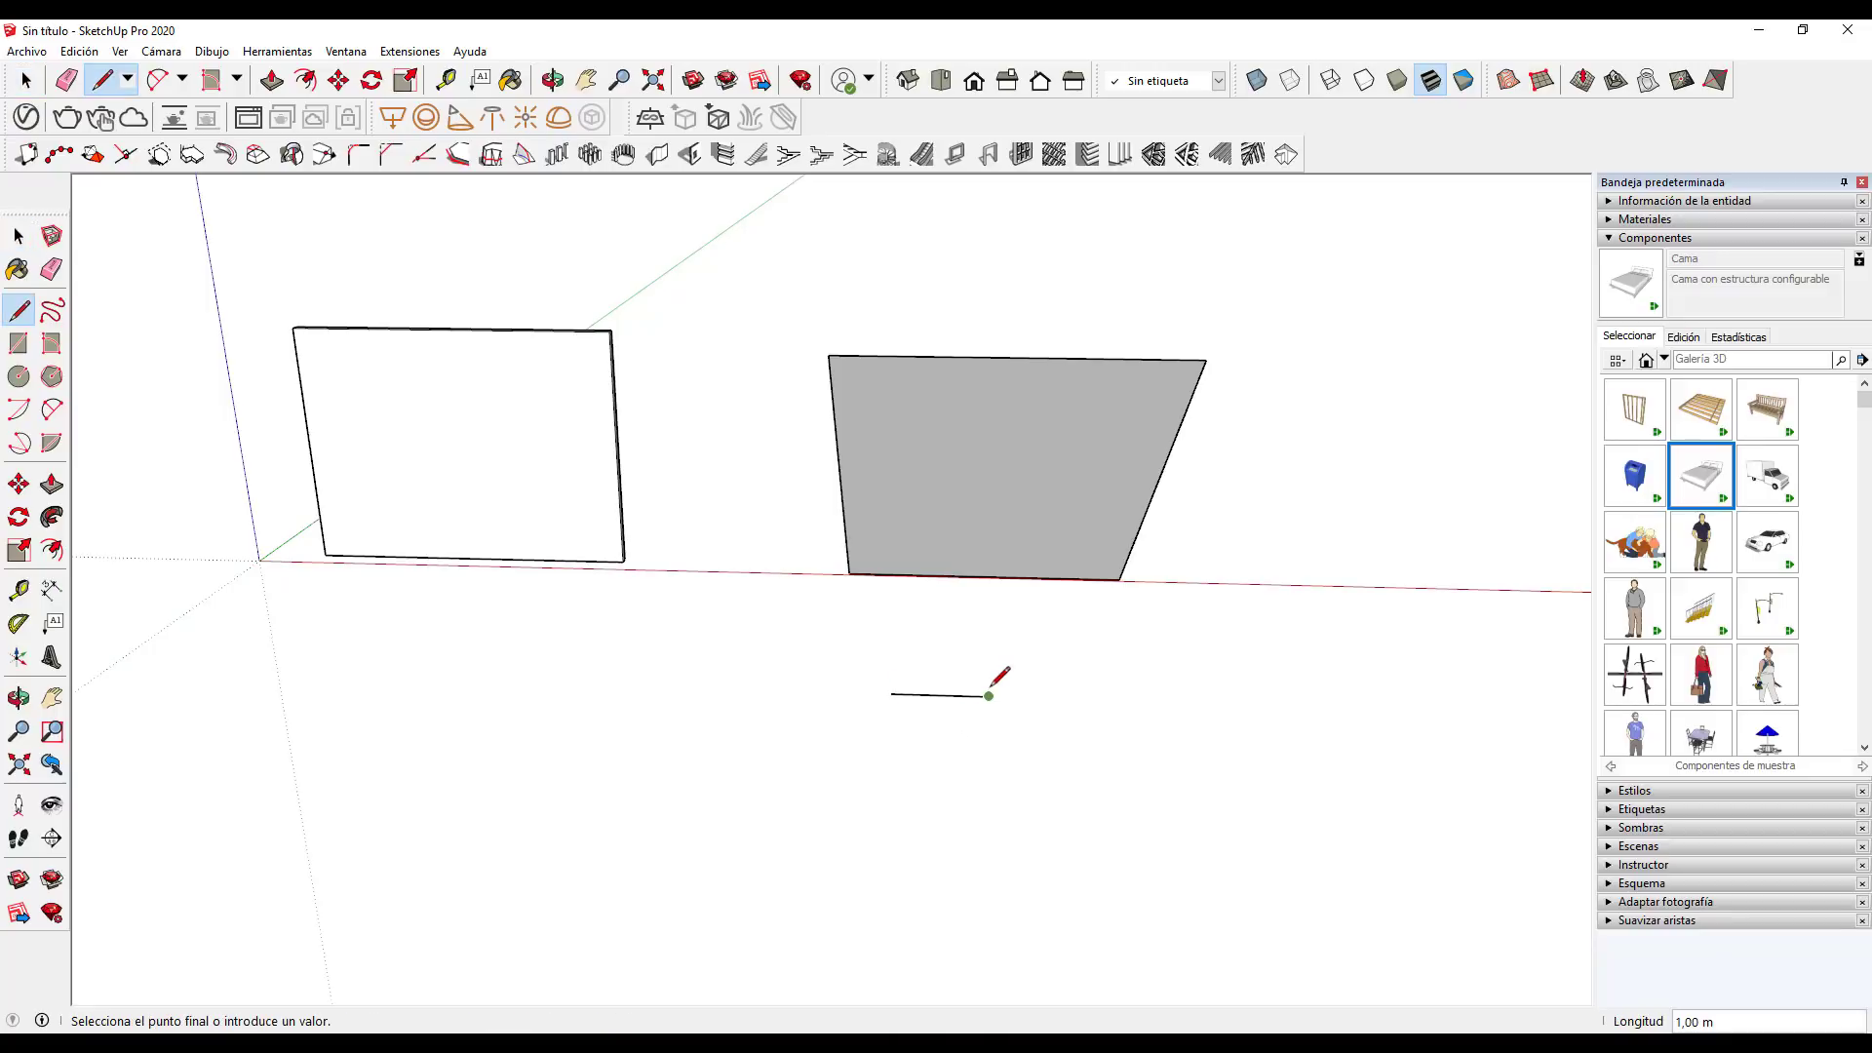
click(992, 741)
click(1074, 744)
click(1109, 700)
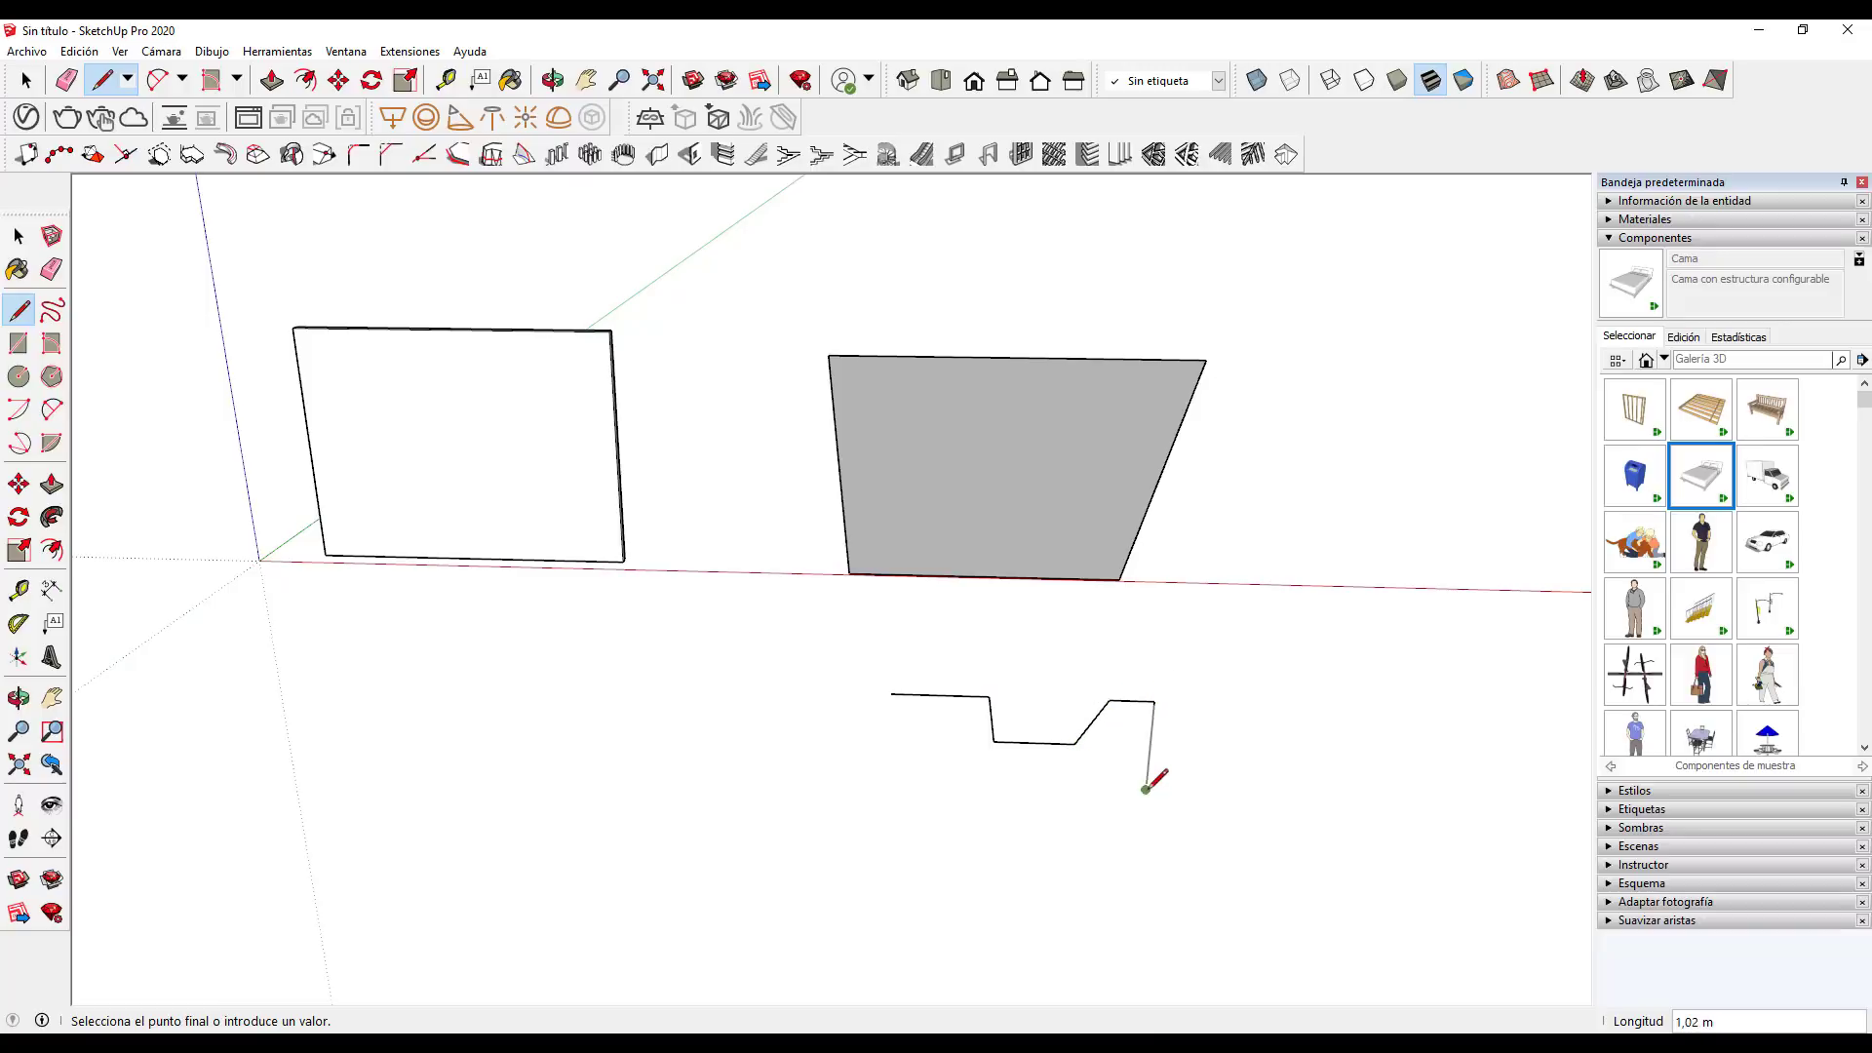
click(1146, 790)
click(983, 810)
click(903, 739)
click(890, 693)
key(space)
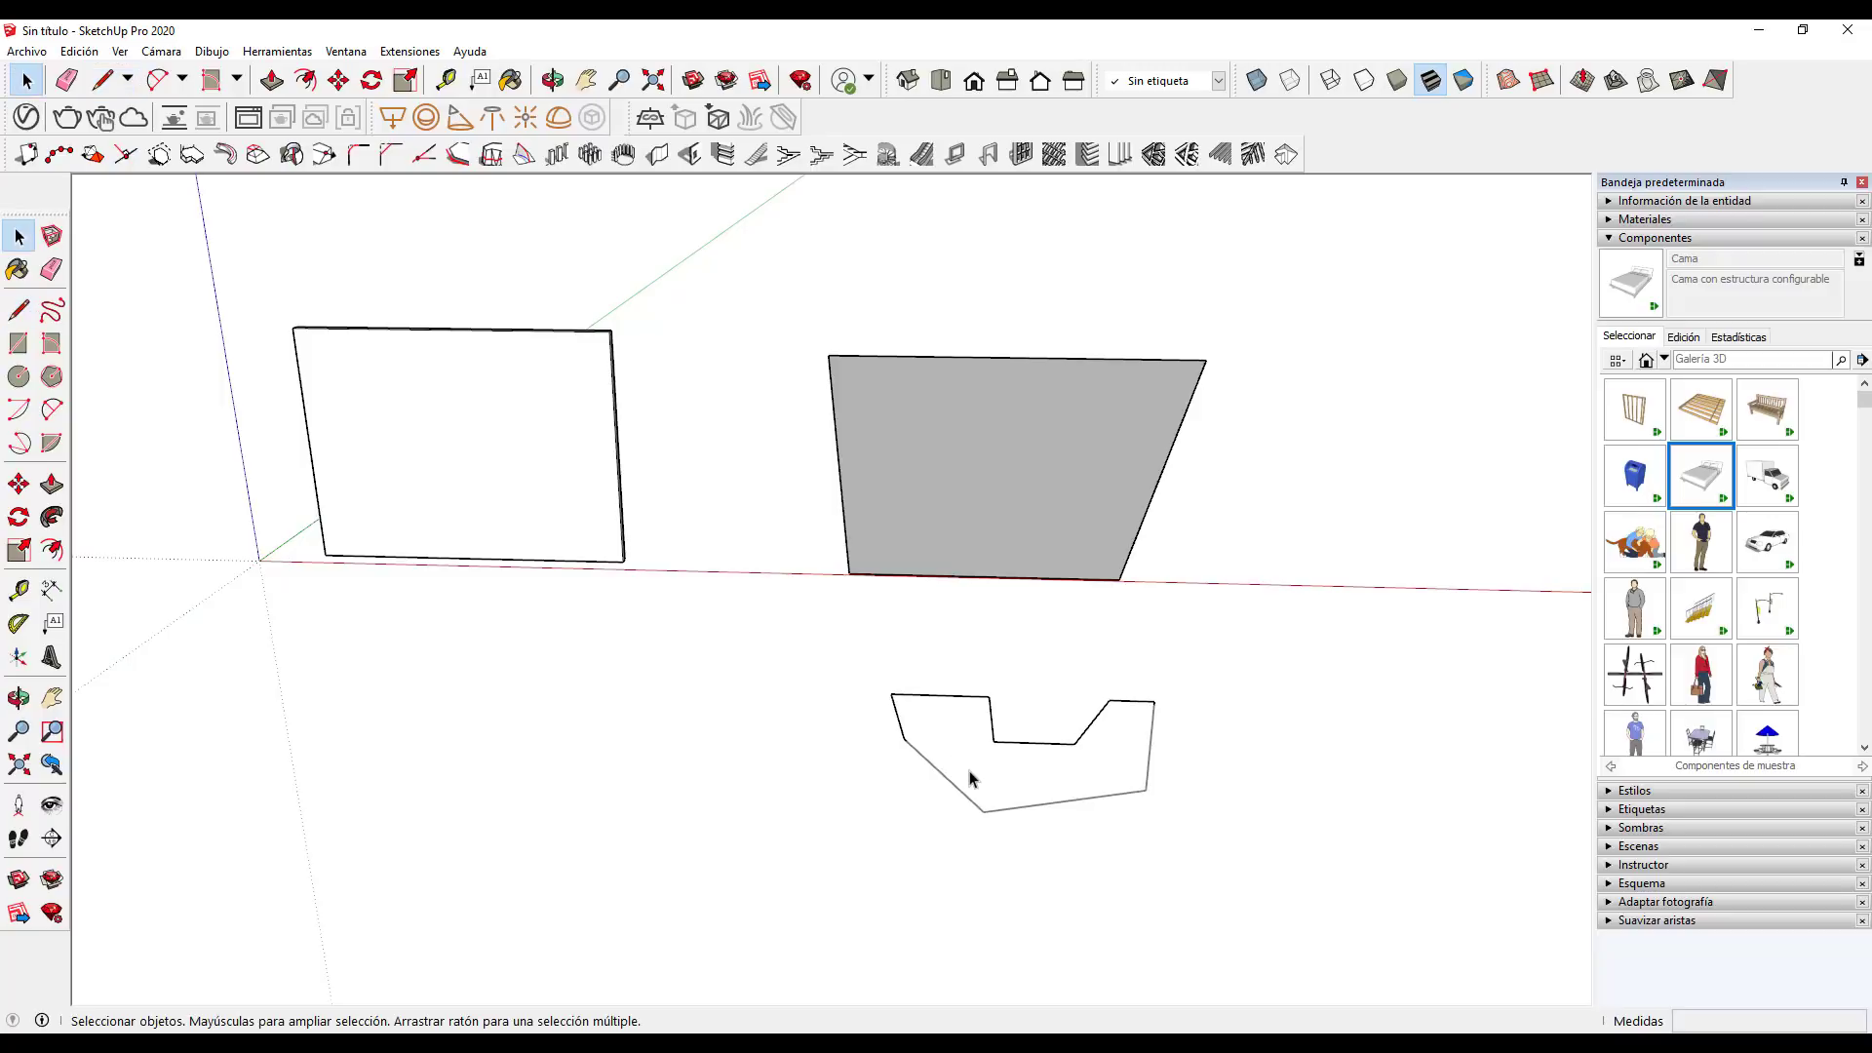
Window-select the old ground outline and delete it
mouse_move(969, 778)
middle_down()
mouse_move(1095, 627)
mouse_move(1119, 743)
mouse_move(1057, 853)
middle_up()
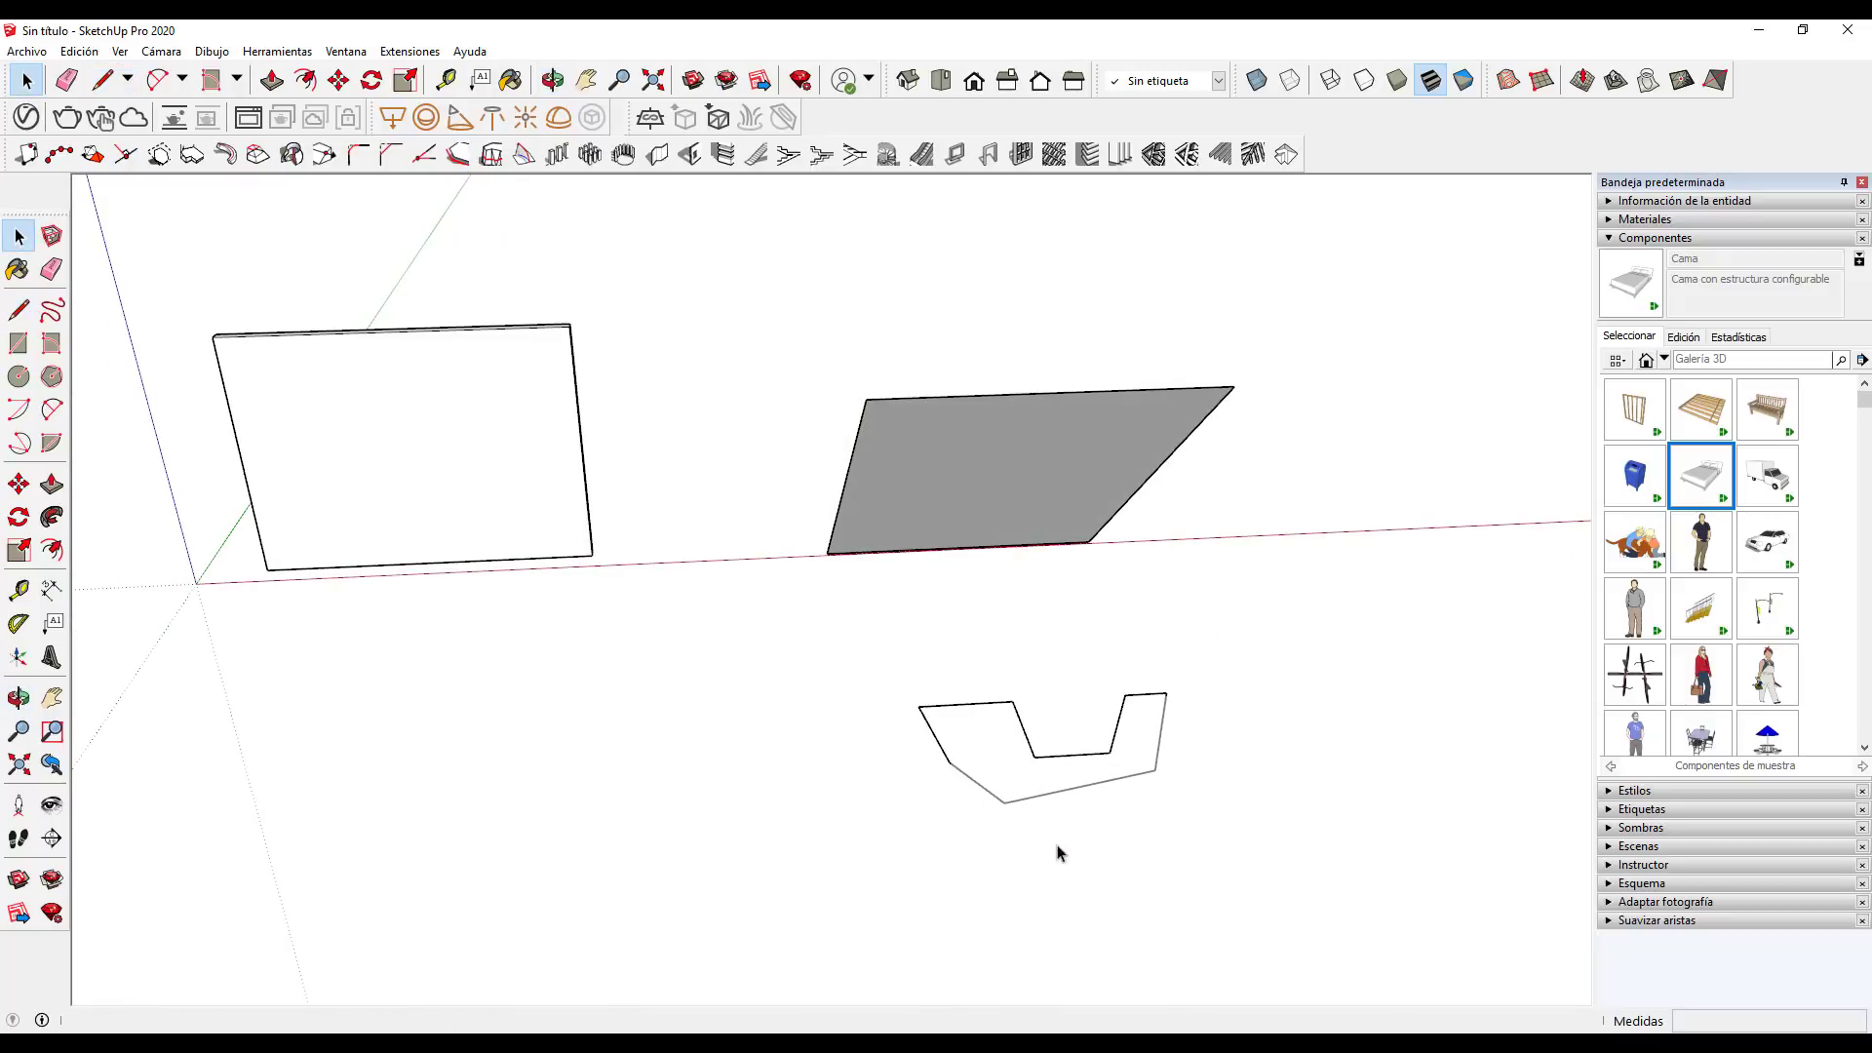
drag(834, 649, 1294, 886)
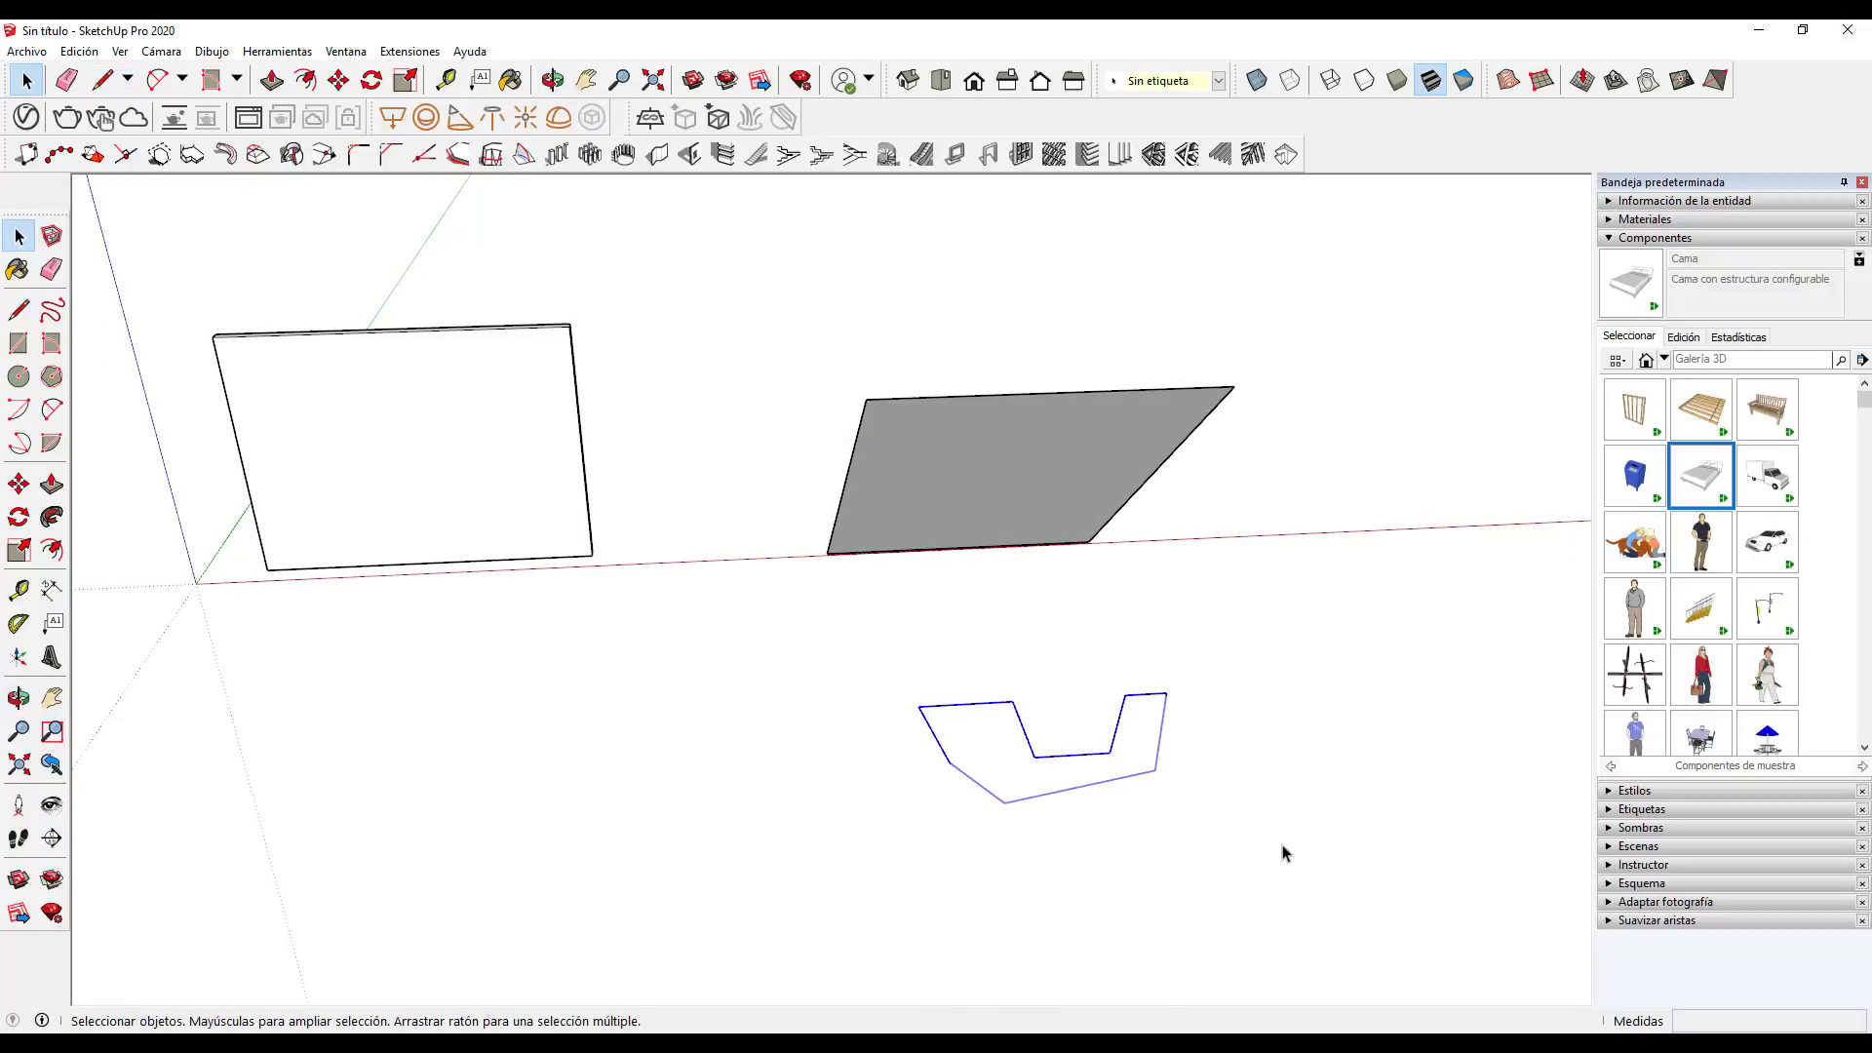
key(o)
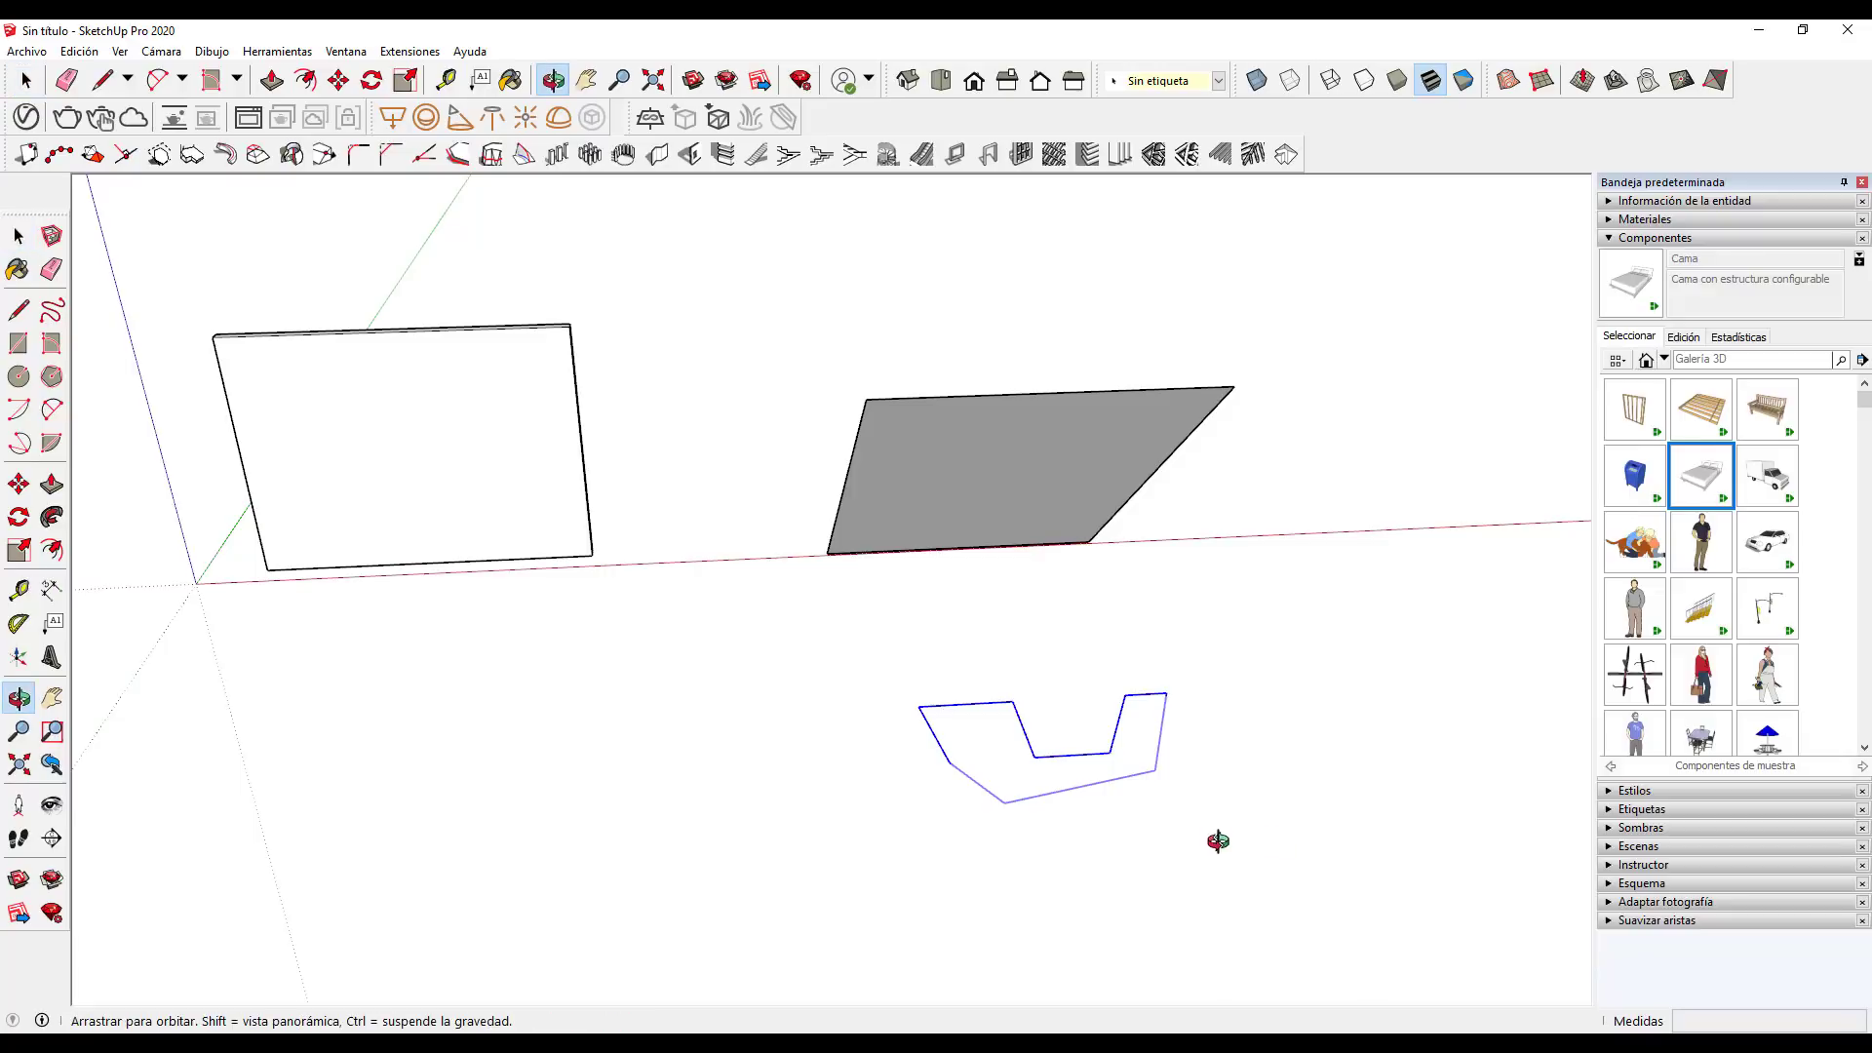
key(Delete)
drag(759, 741, 927, 956)
key(h)
mouse_move(1157, 857)
mouse_down()
mouse_move(767, 690)
mouse_move(655, 682)
mouse_up()
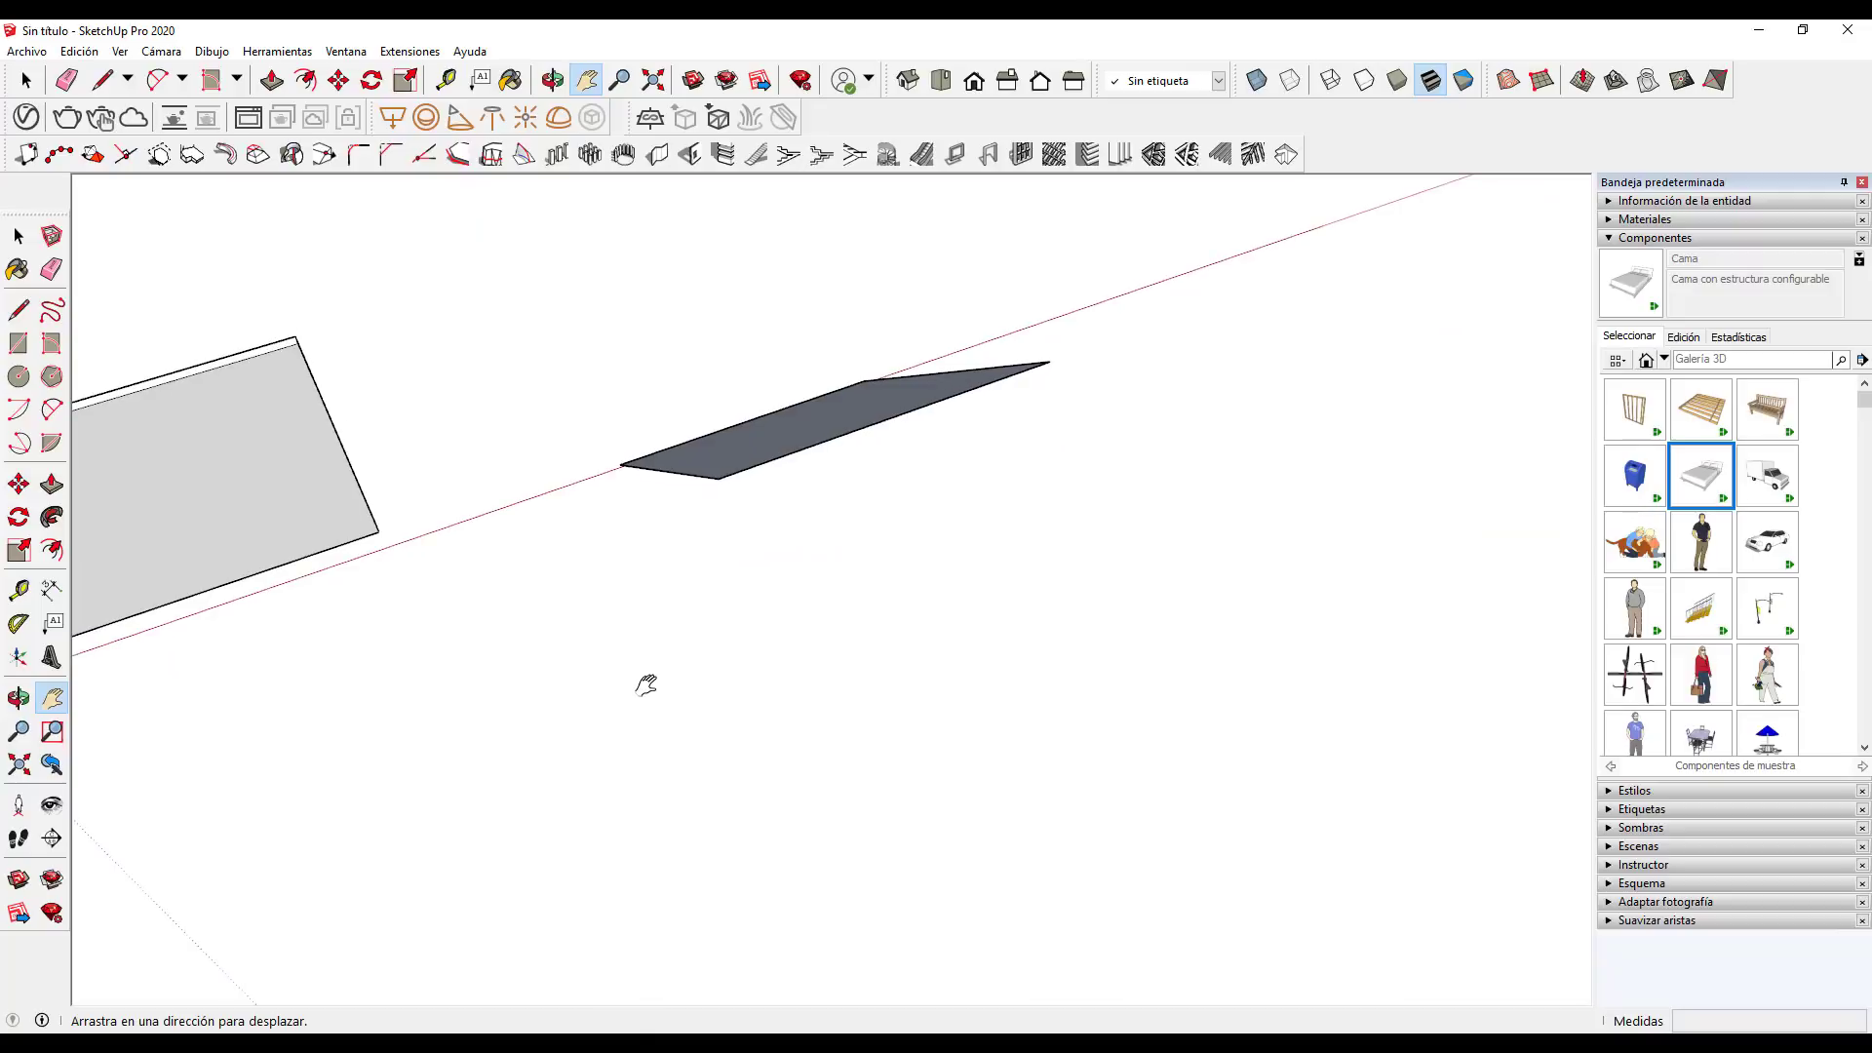
Start the new stepped floor outline, tracing its first ten corners with the Line tool
key(l)
click(745, 593)
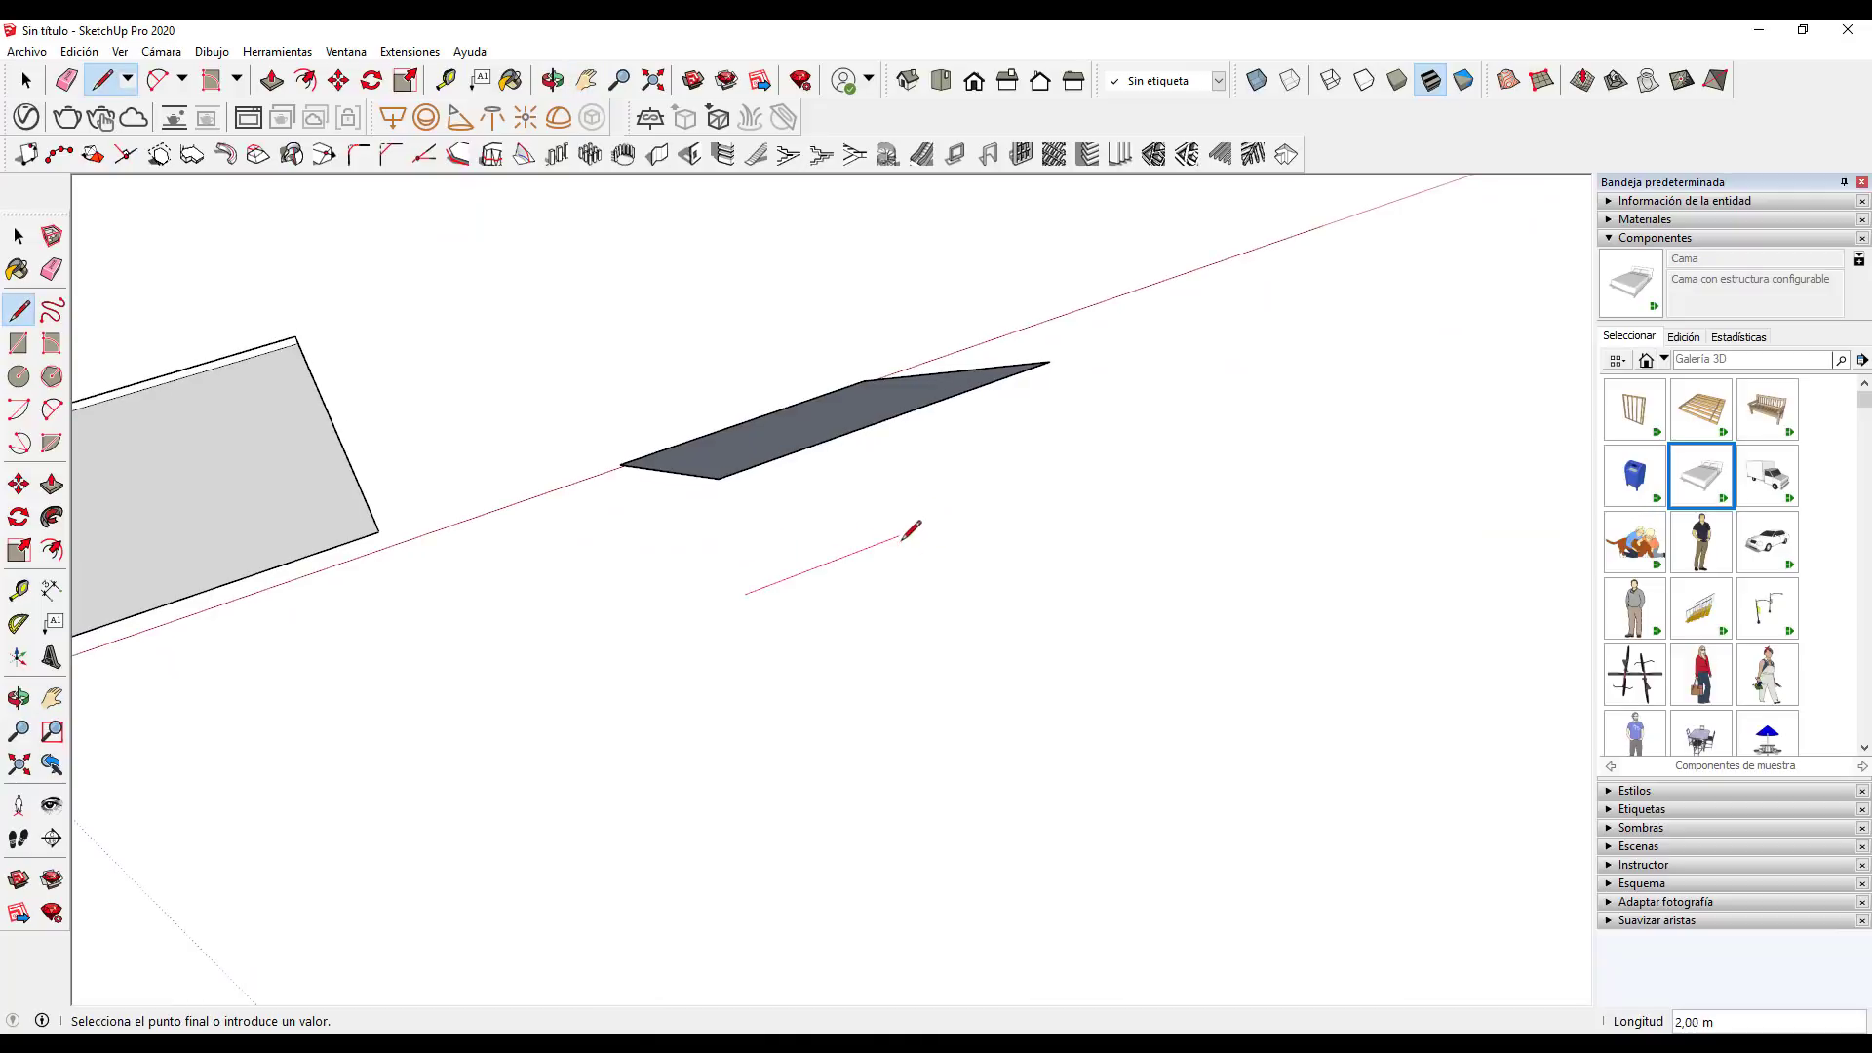
click(884, 542)
click(910, 581)
click(965, 559)
click(1003, 615)
click(926, 646)
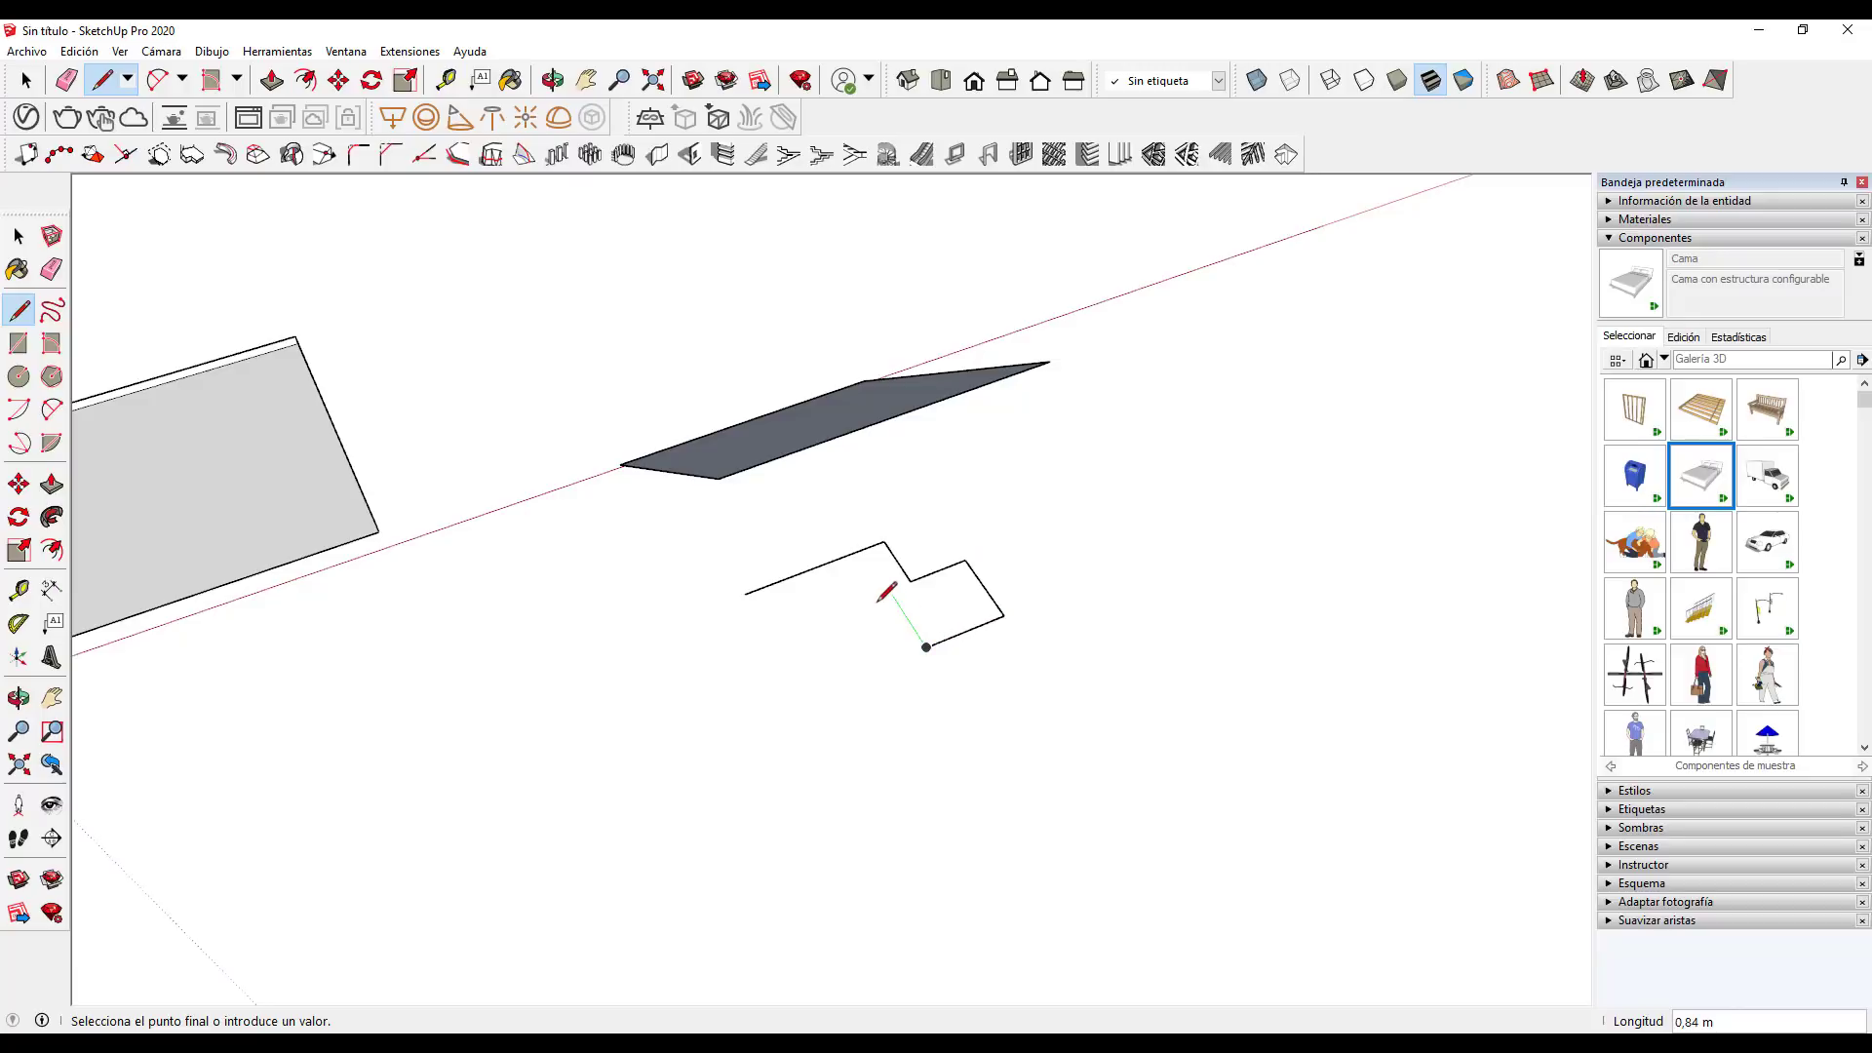
click(891, 594)
click(825, 619)
click(865, 690)
click(782, 724)
Add the narrow notch and close the outline into a grey floor face
click(704, 580)
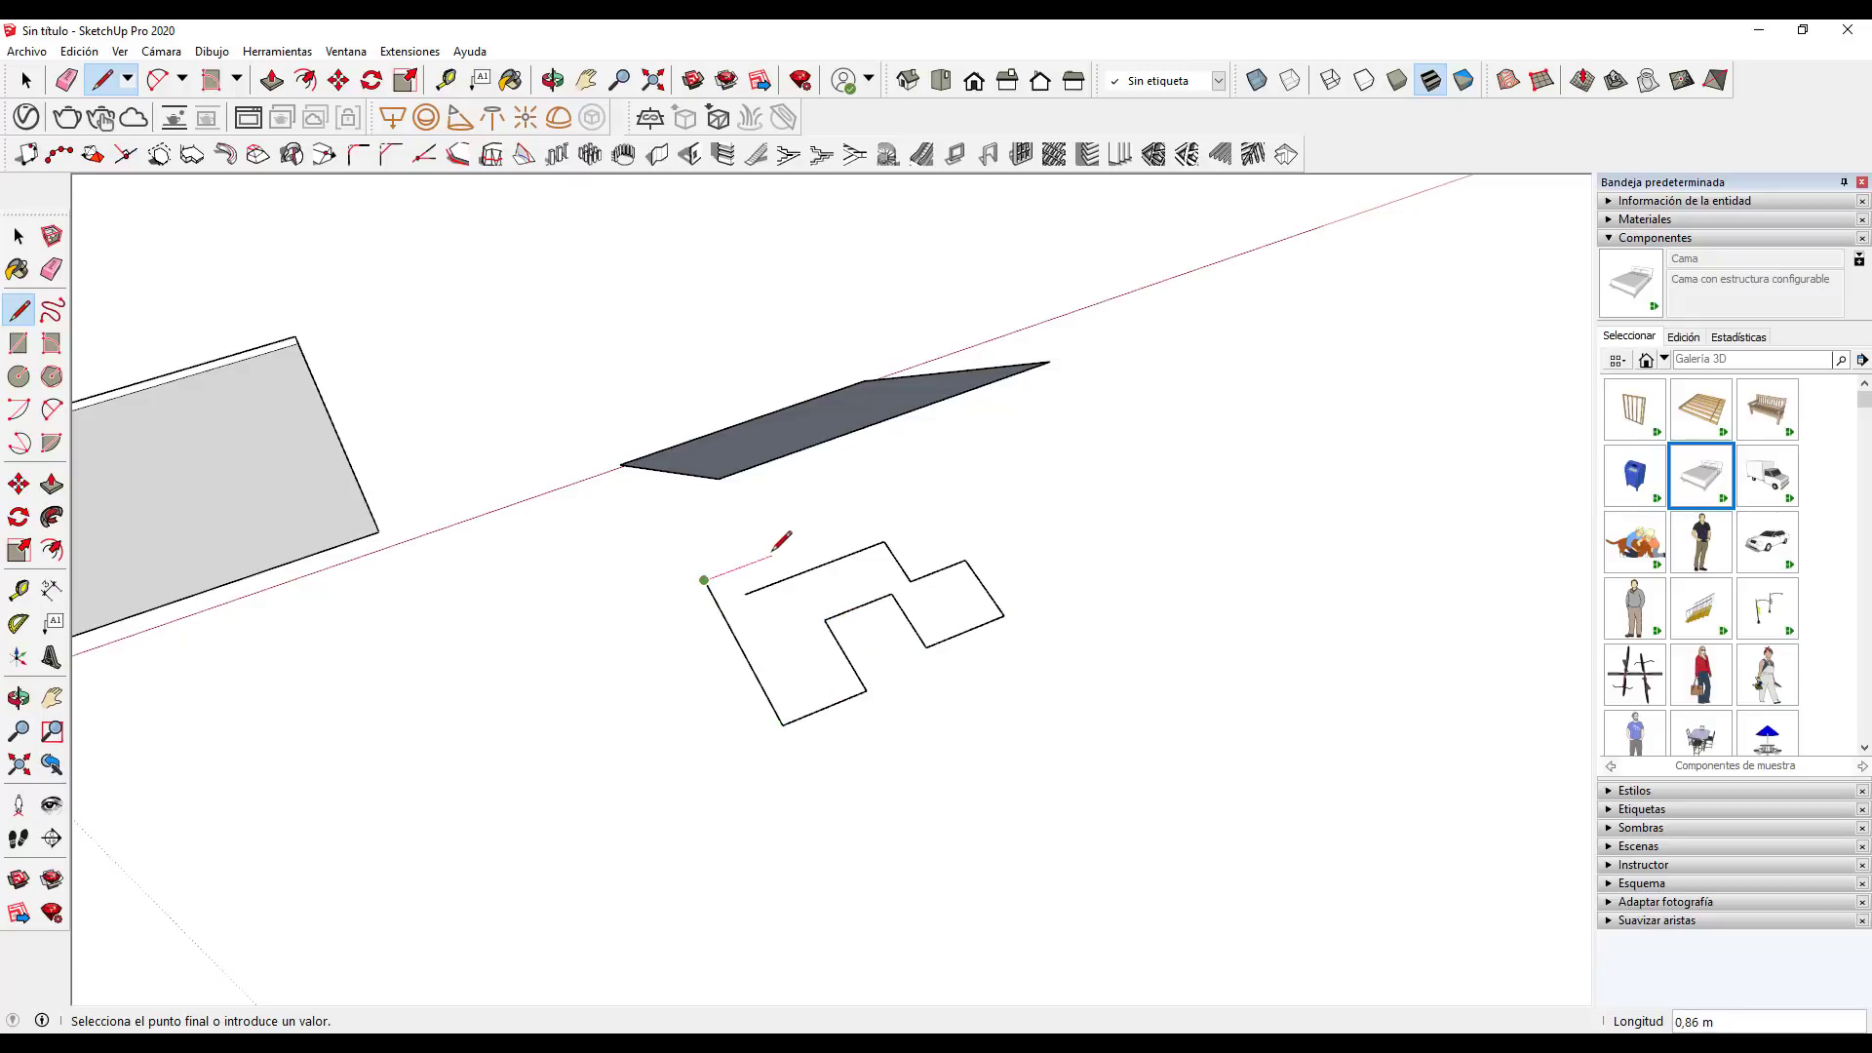
click(771, 555)
click(777, 568)
scroll(751, 583, up, 2)
scroll(751, 583, up, 2)
click(729, 577)
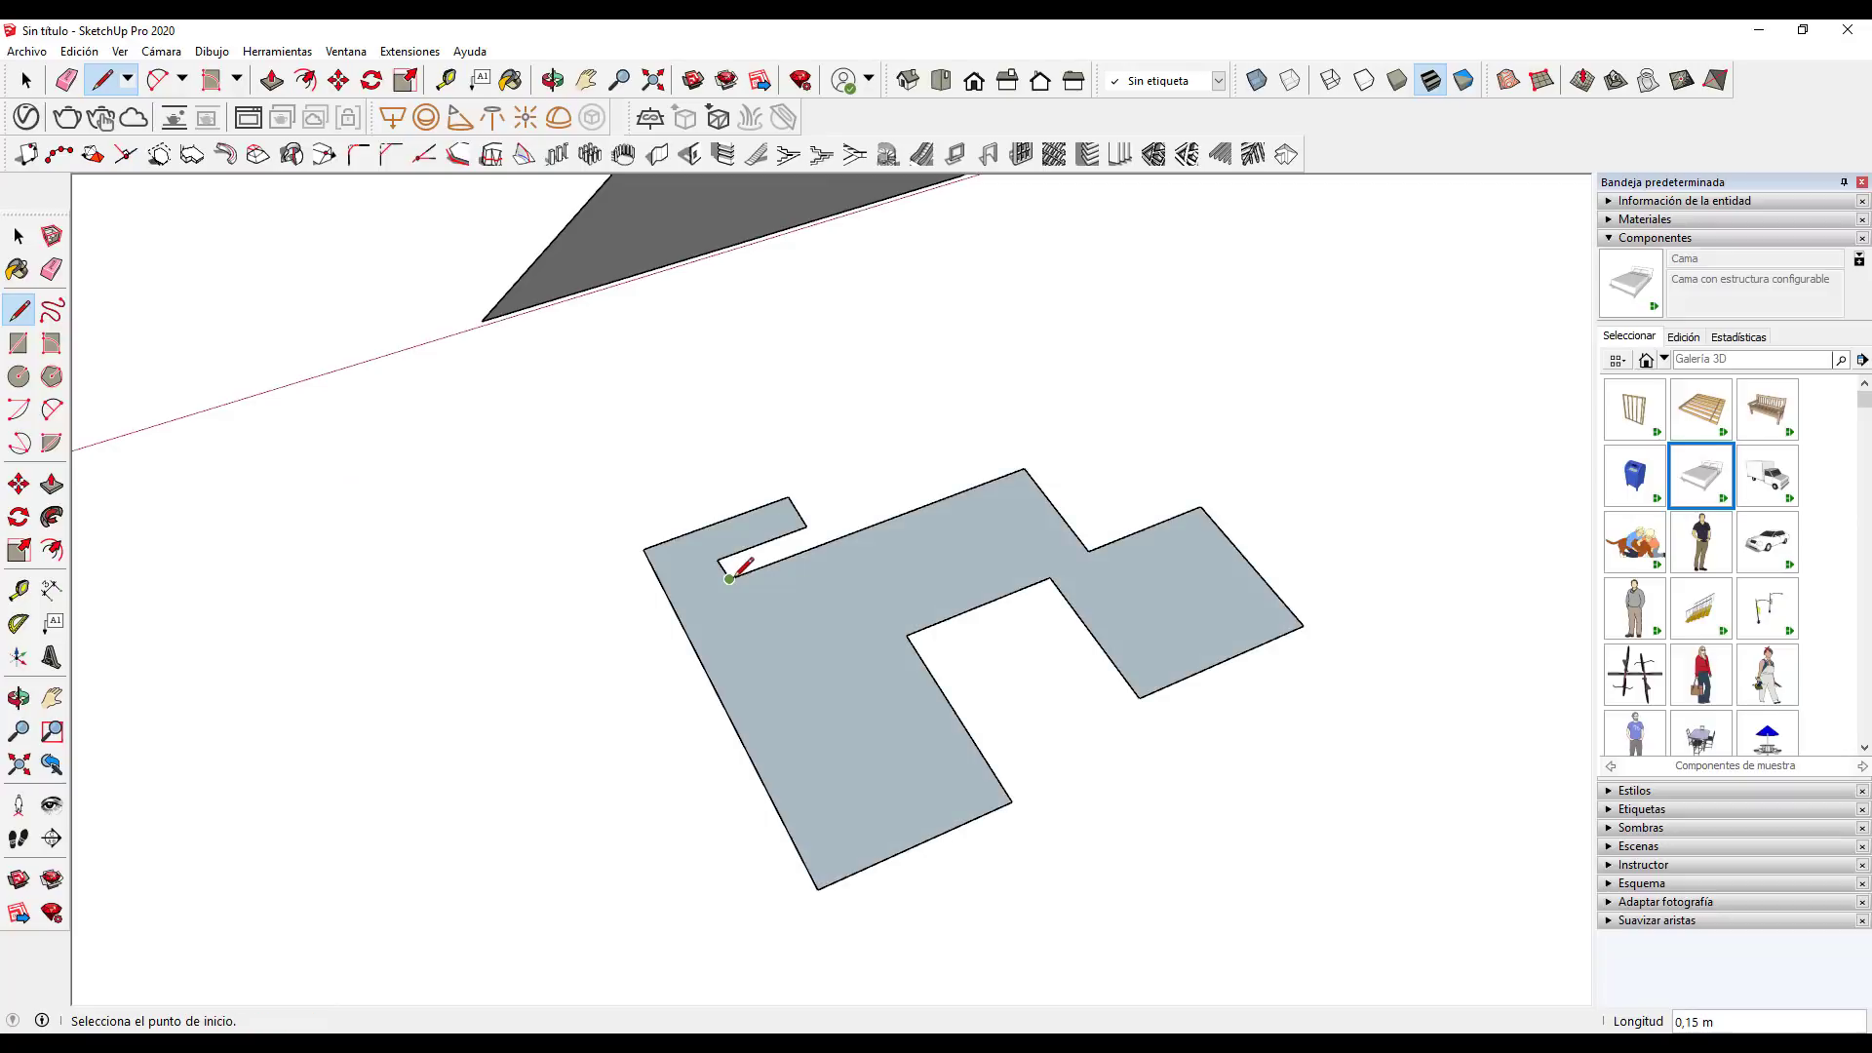
key(space)
scroll(780, 633, down, 3)
mouse_move(816, 688)
middle_down()
mouse_move(848, 682)
mouse_move(627, 397)
mouse_move(780, 631)
middle_up()
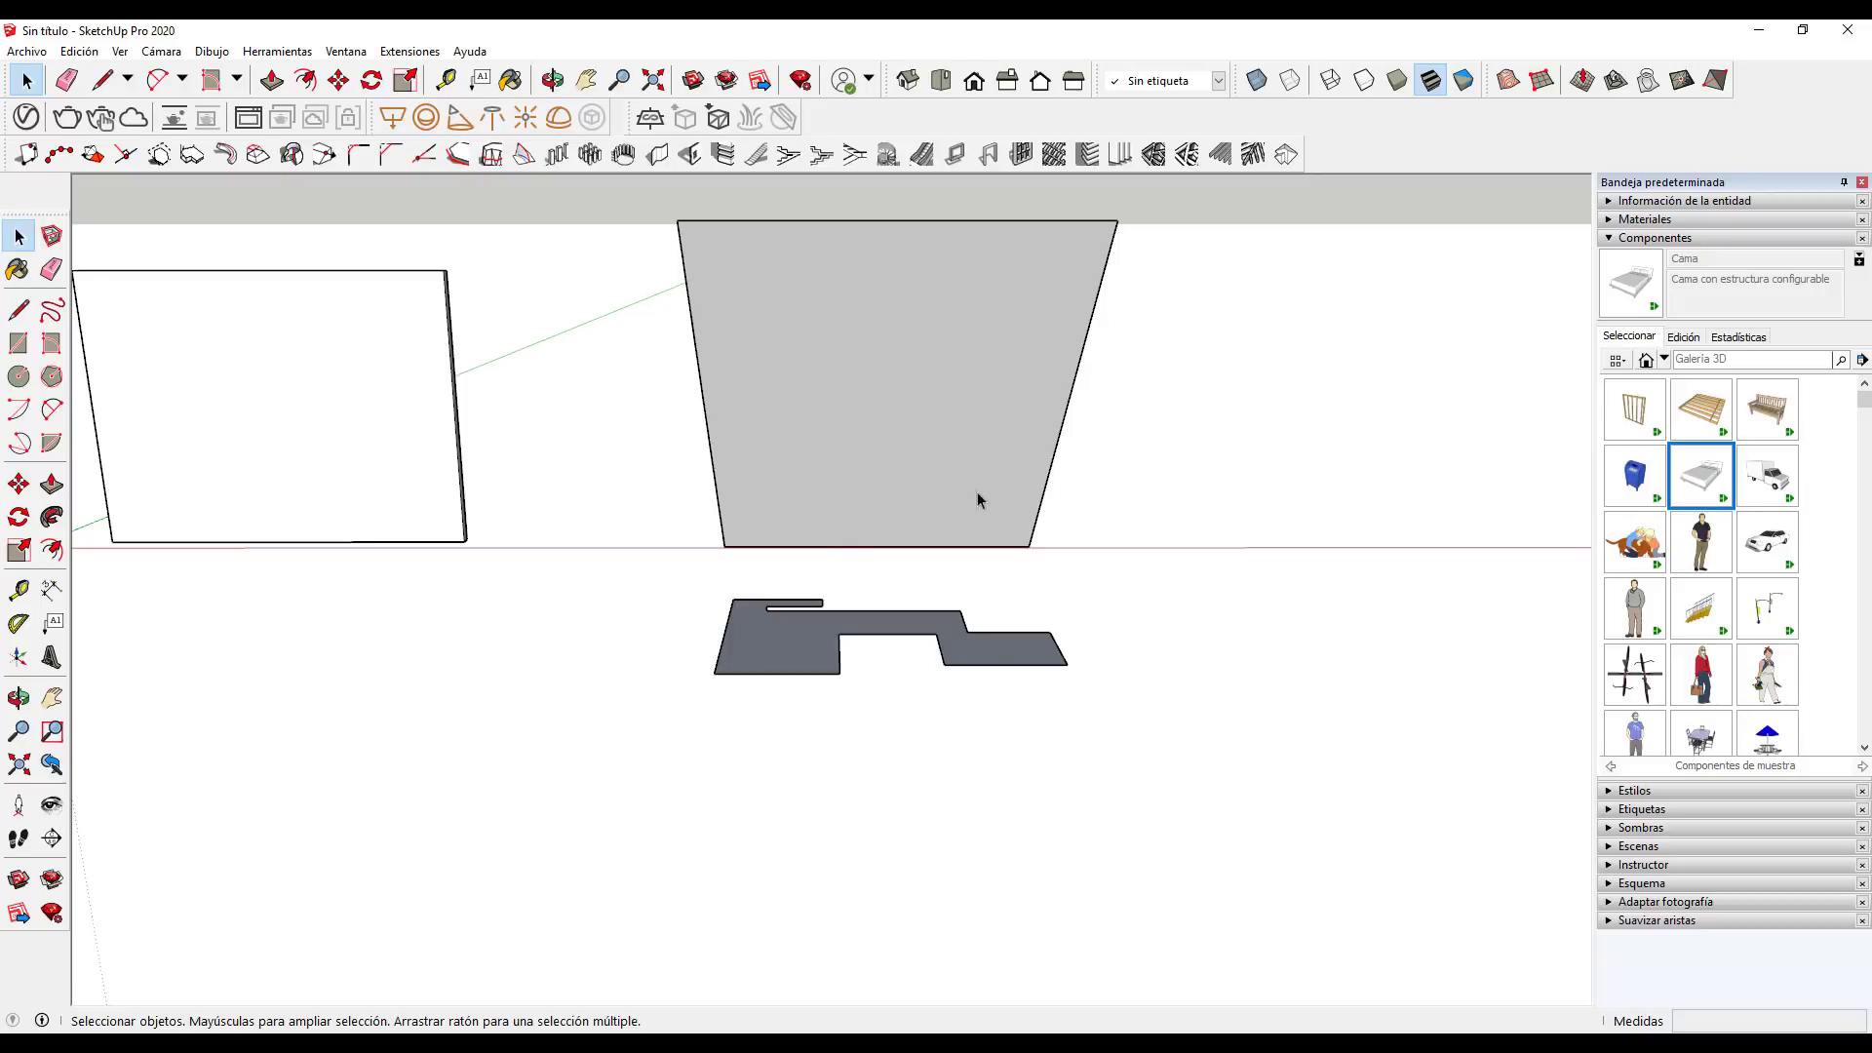
mouse_move(873, 700)
middle_down()
mouse_move(835, 656)
mouse_move(848, 764)
middle_up()
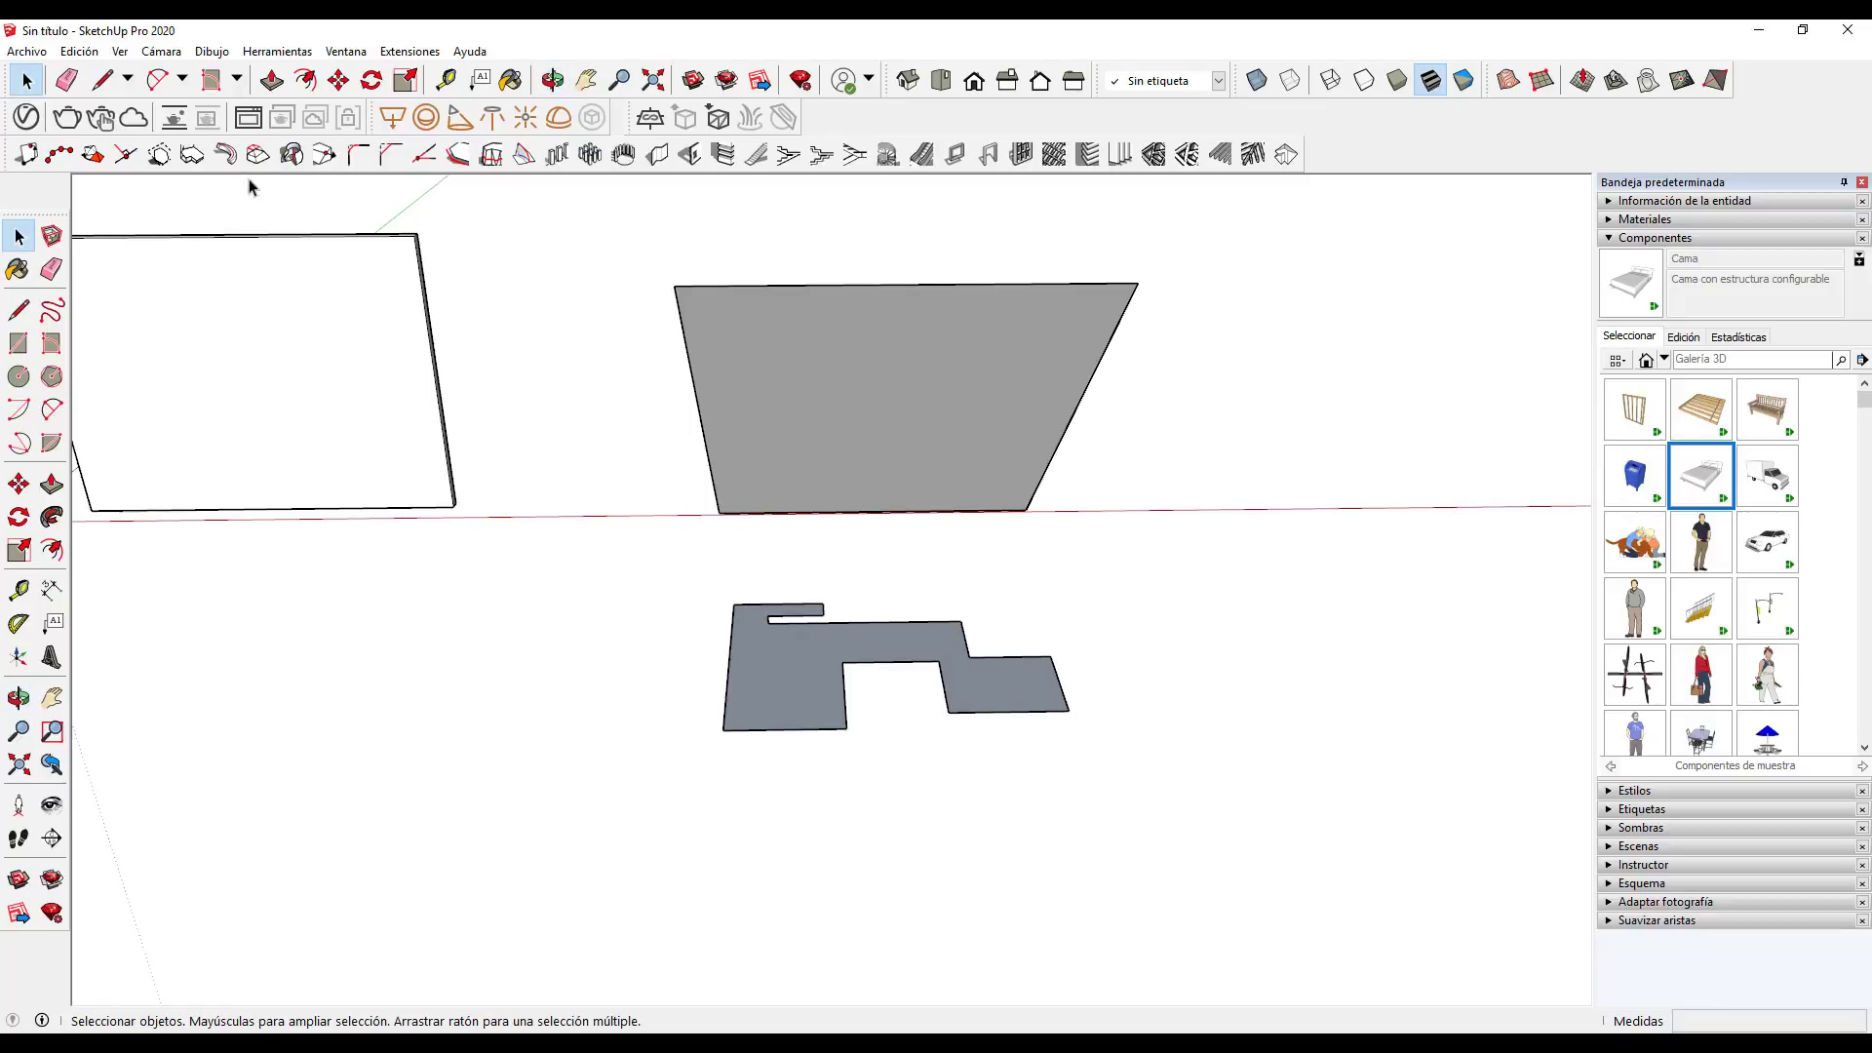
Start 1001bit's 3-point face tool and define the wall plane with three wall corners
click(159, 156)
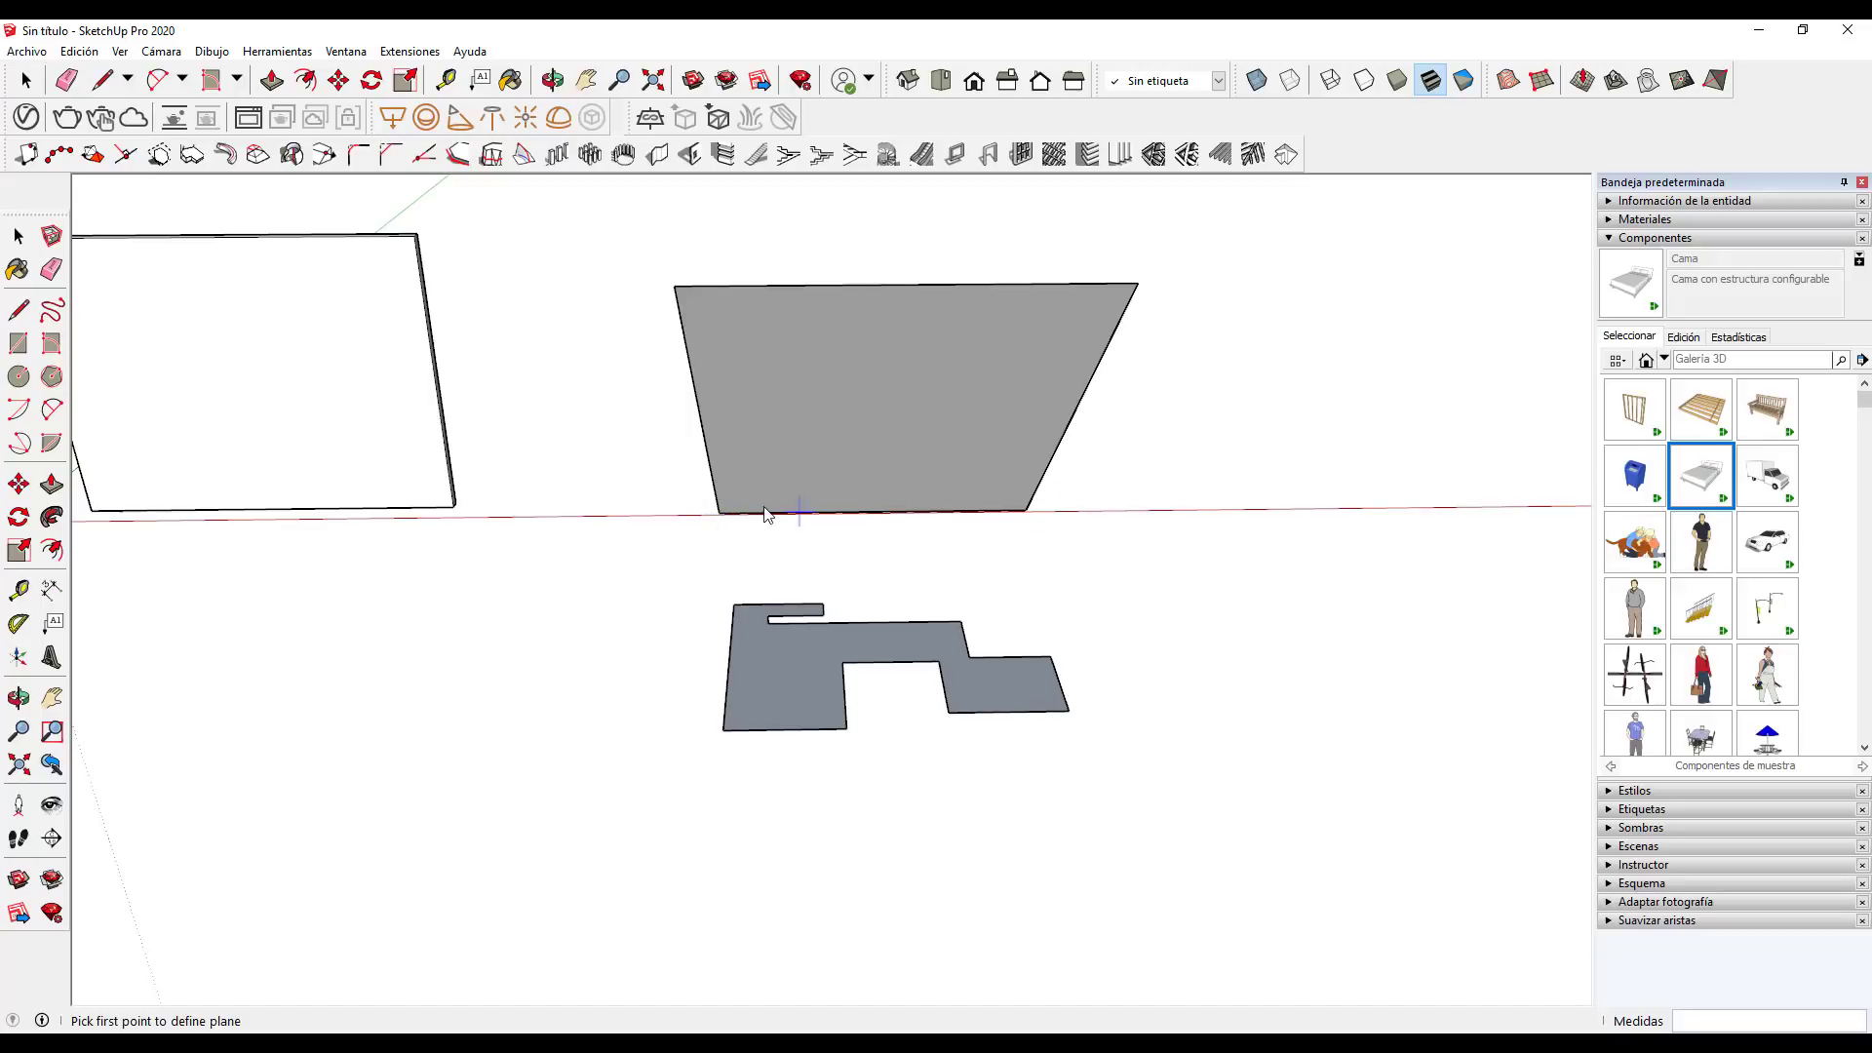
click(1024, 509)
click(718, 480)
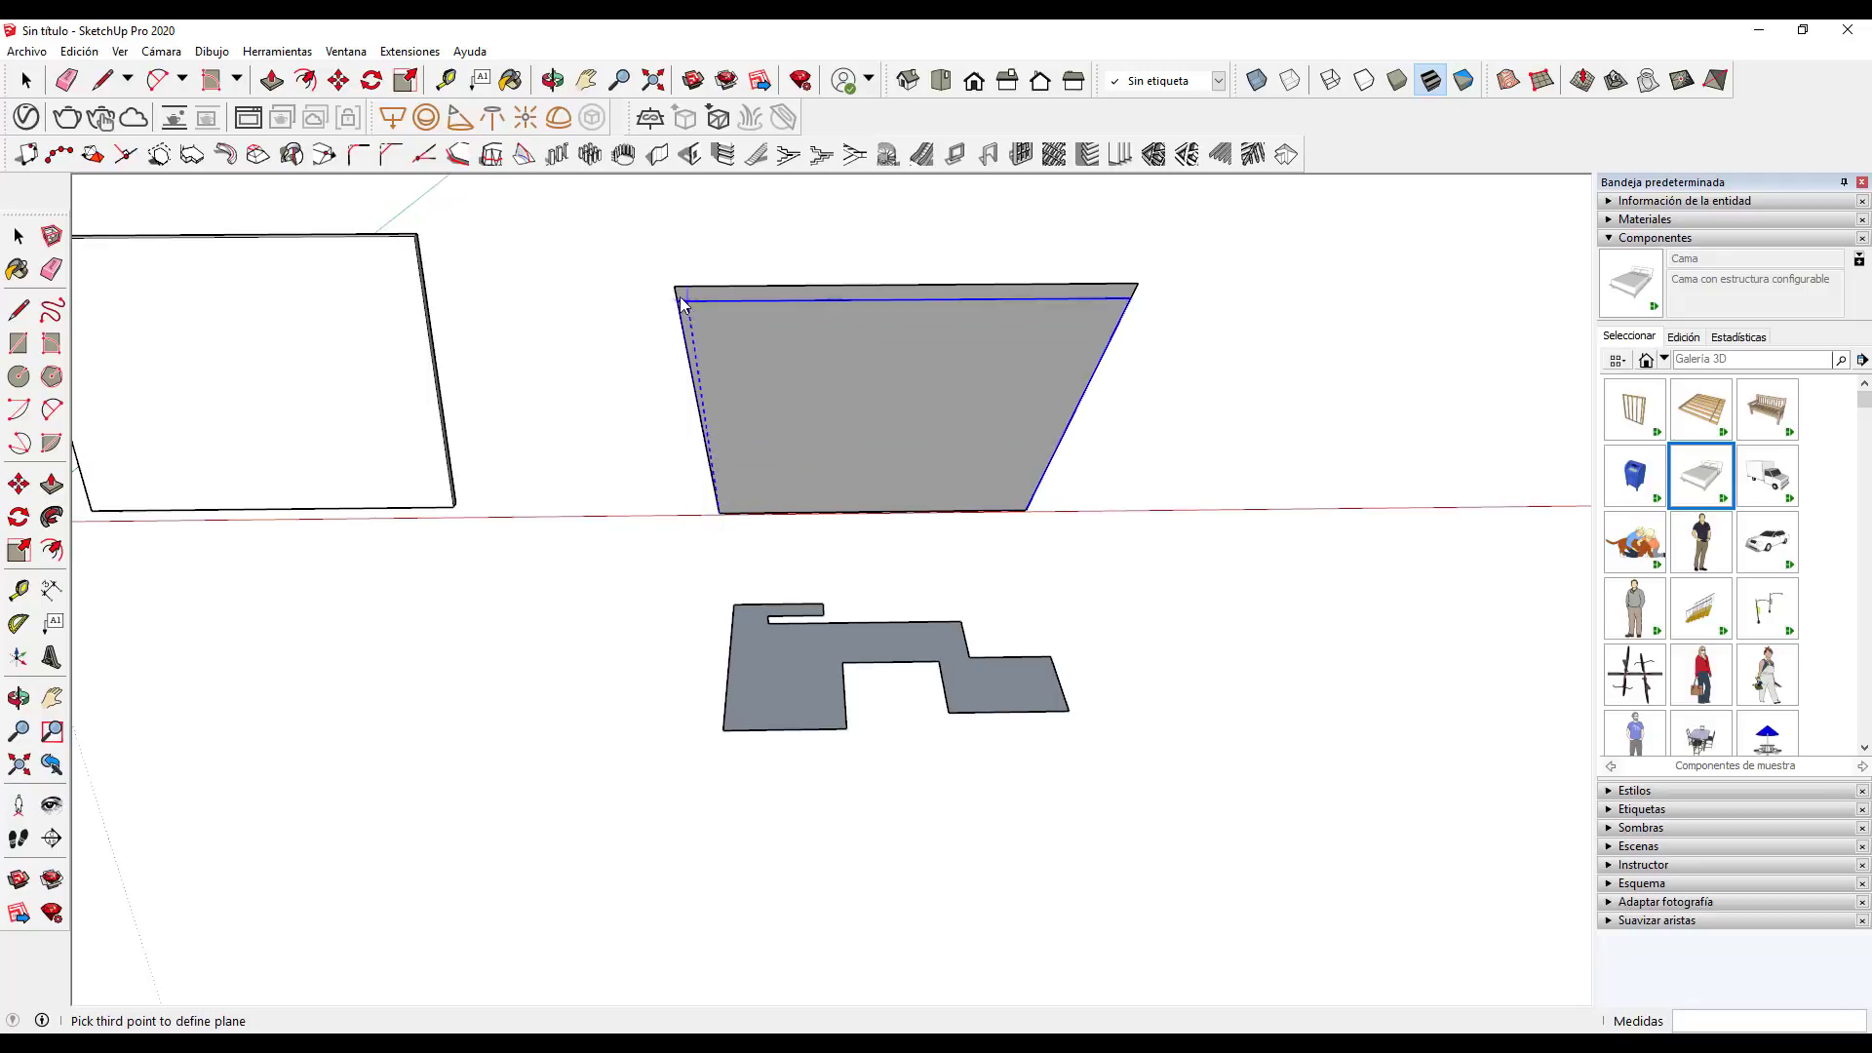
click(675, 289)
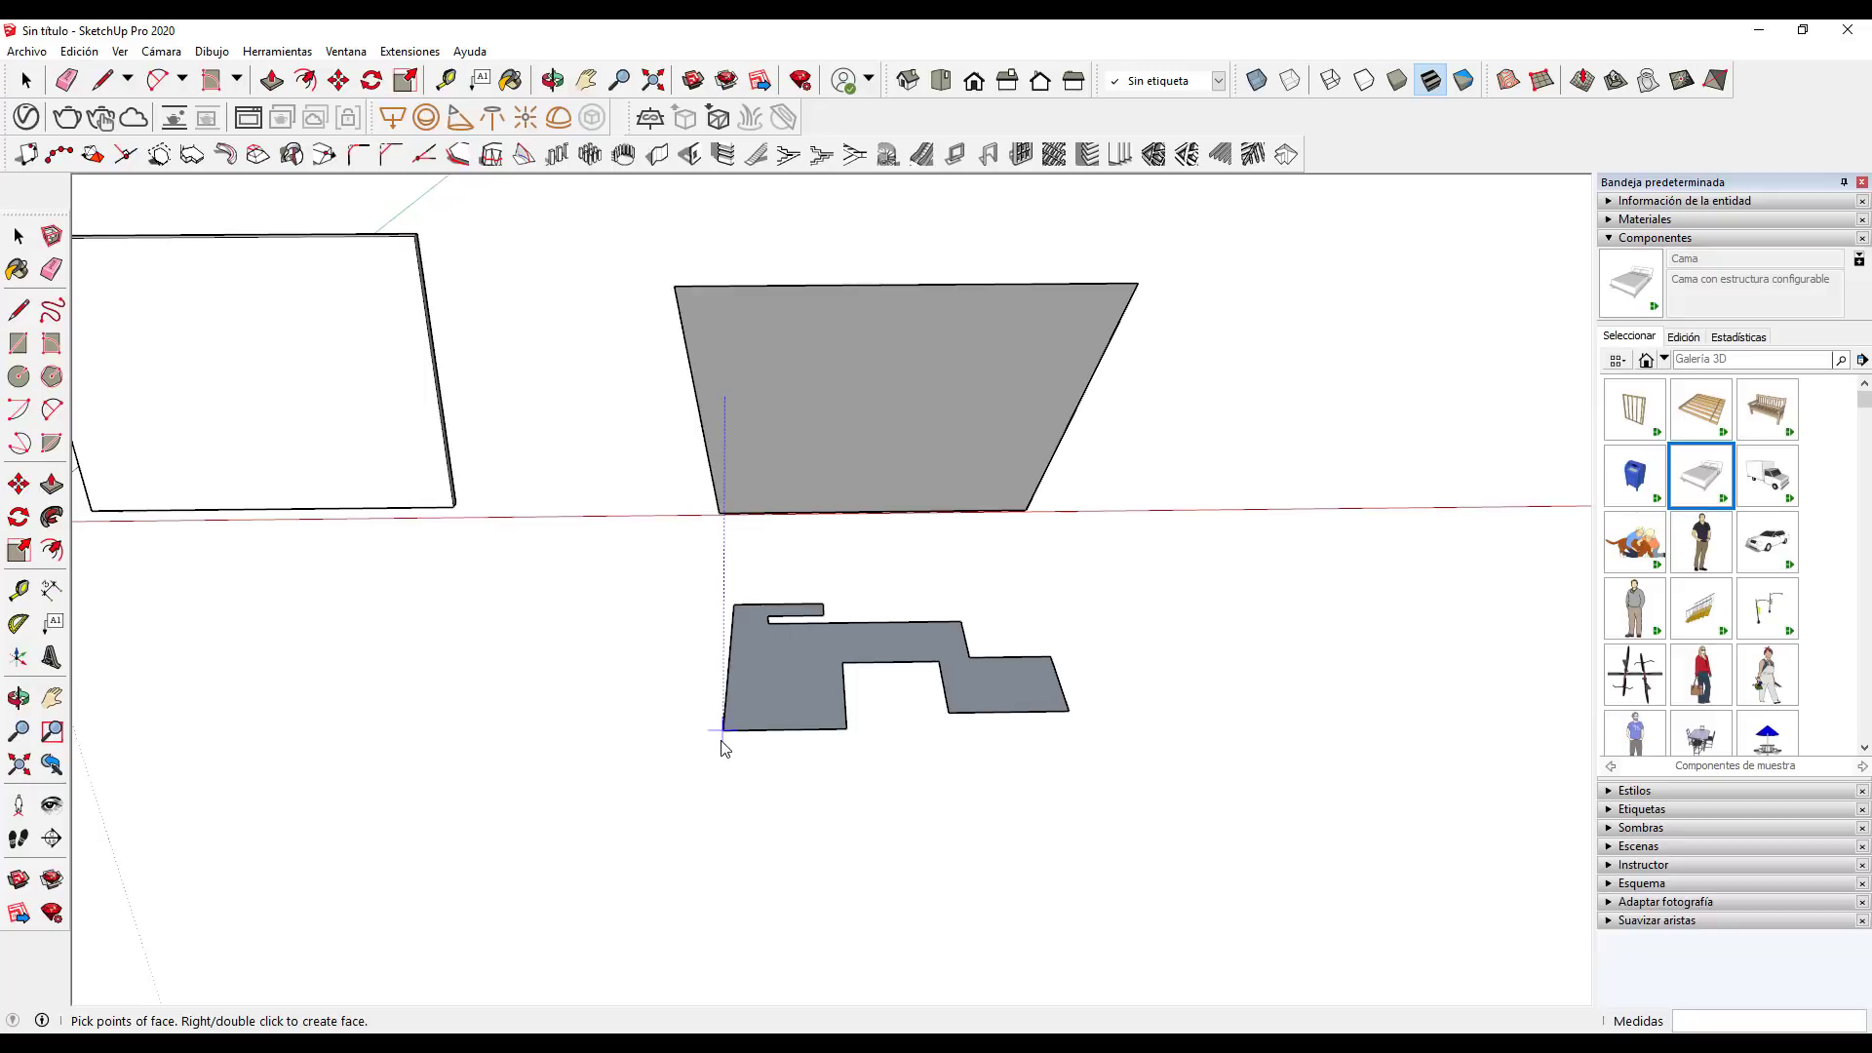
Project the floor shape's eleven corners onto the wall plane to create the outline face
click(733, 604)
click(823, 617)
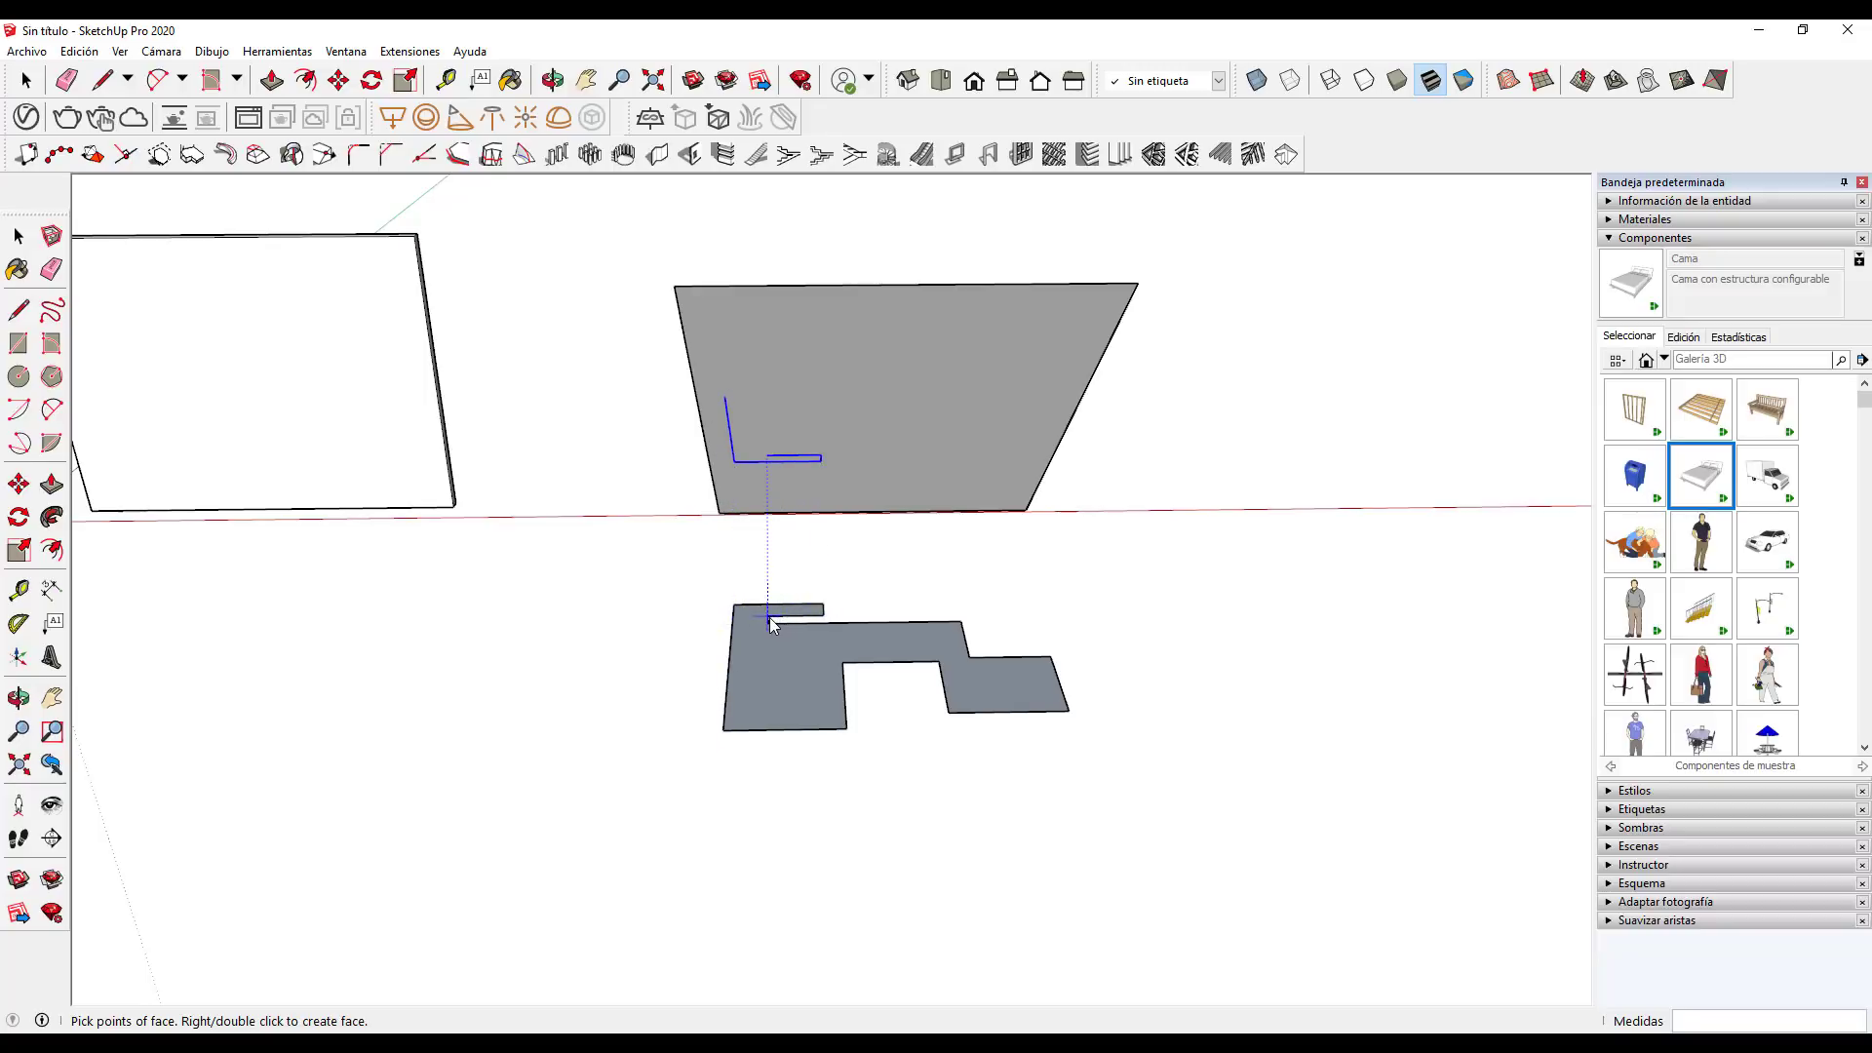
click(768, 621)
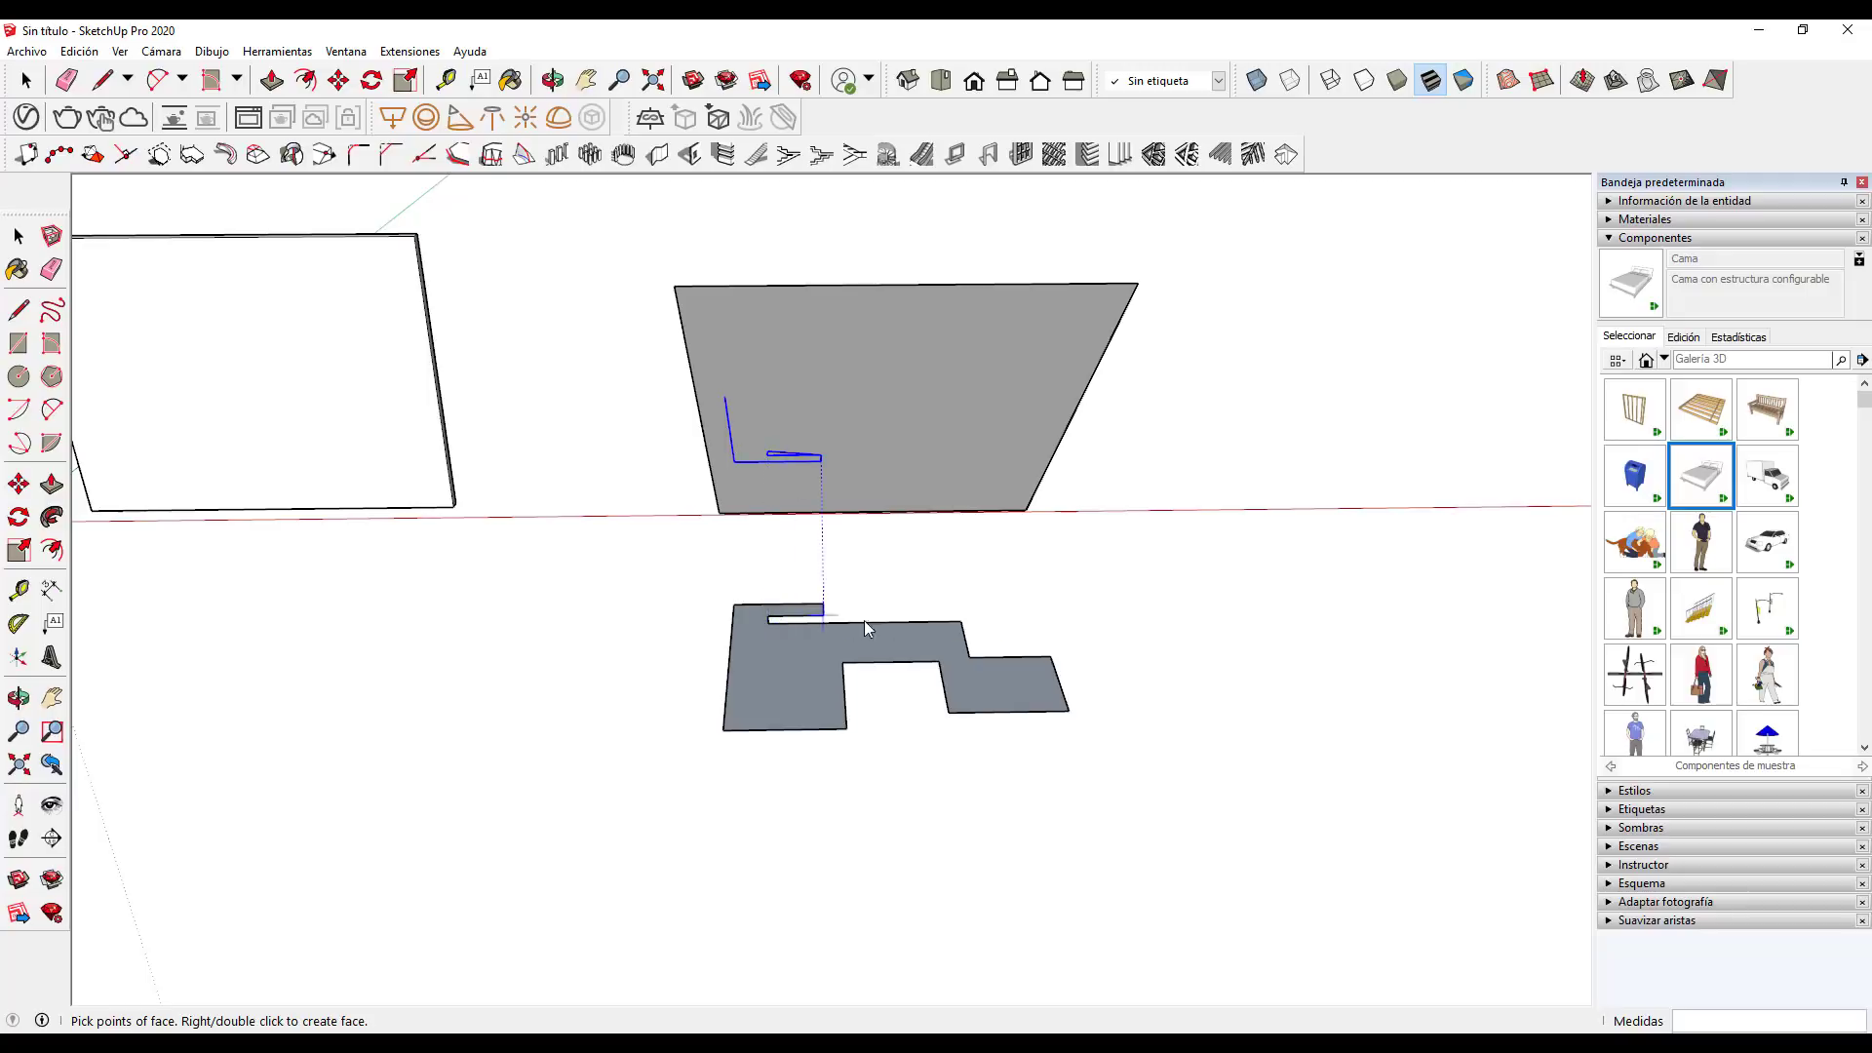
click(959, 622)
click(967, 654)
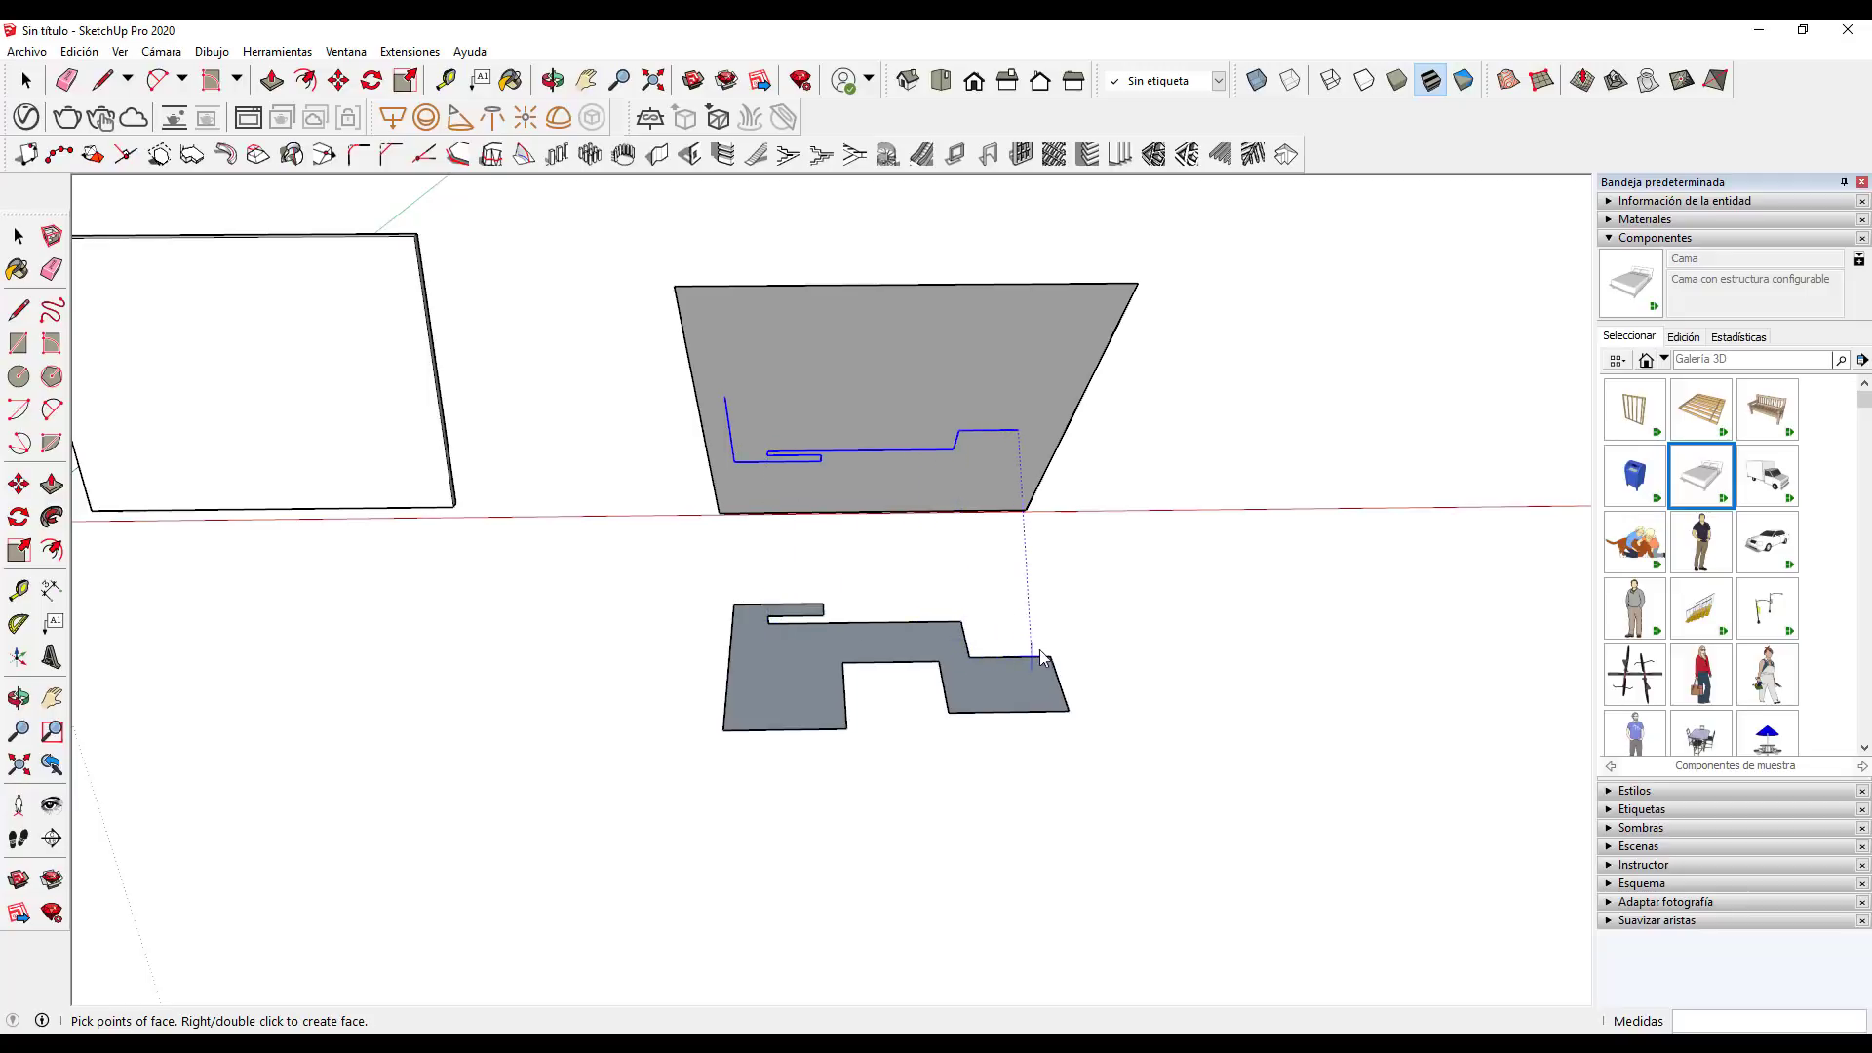
click(1052, 659)
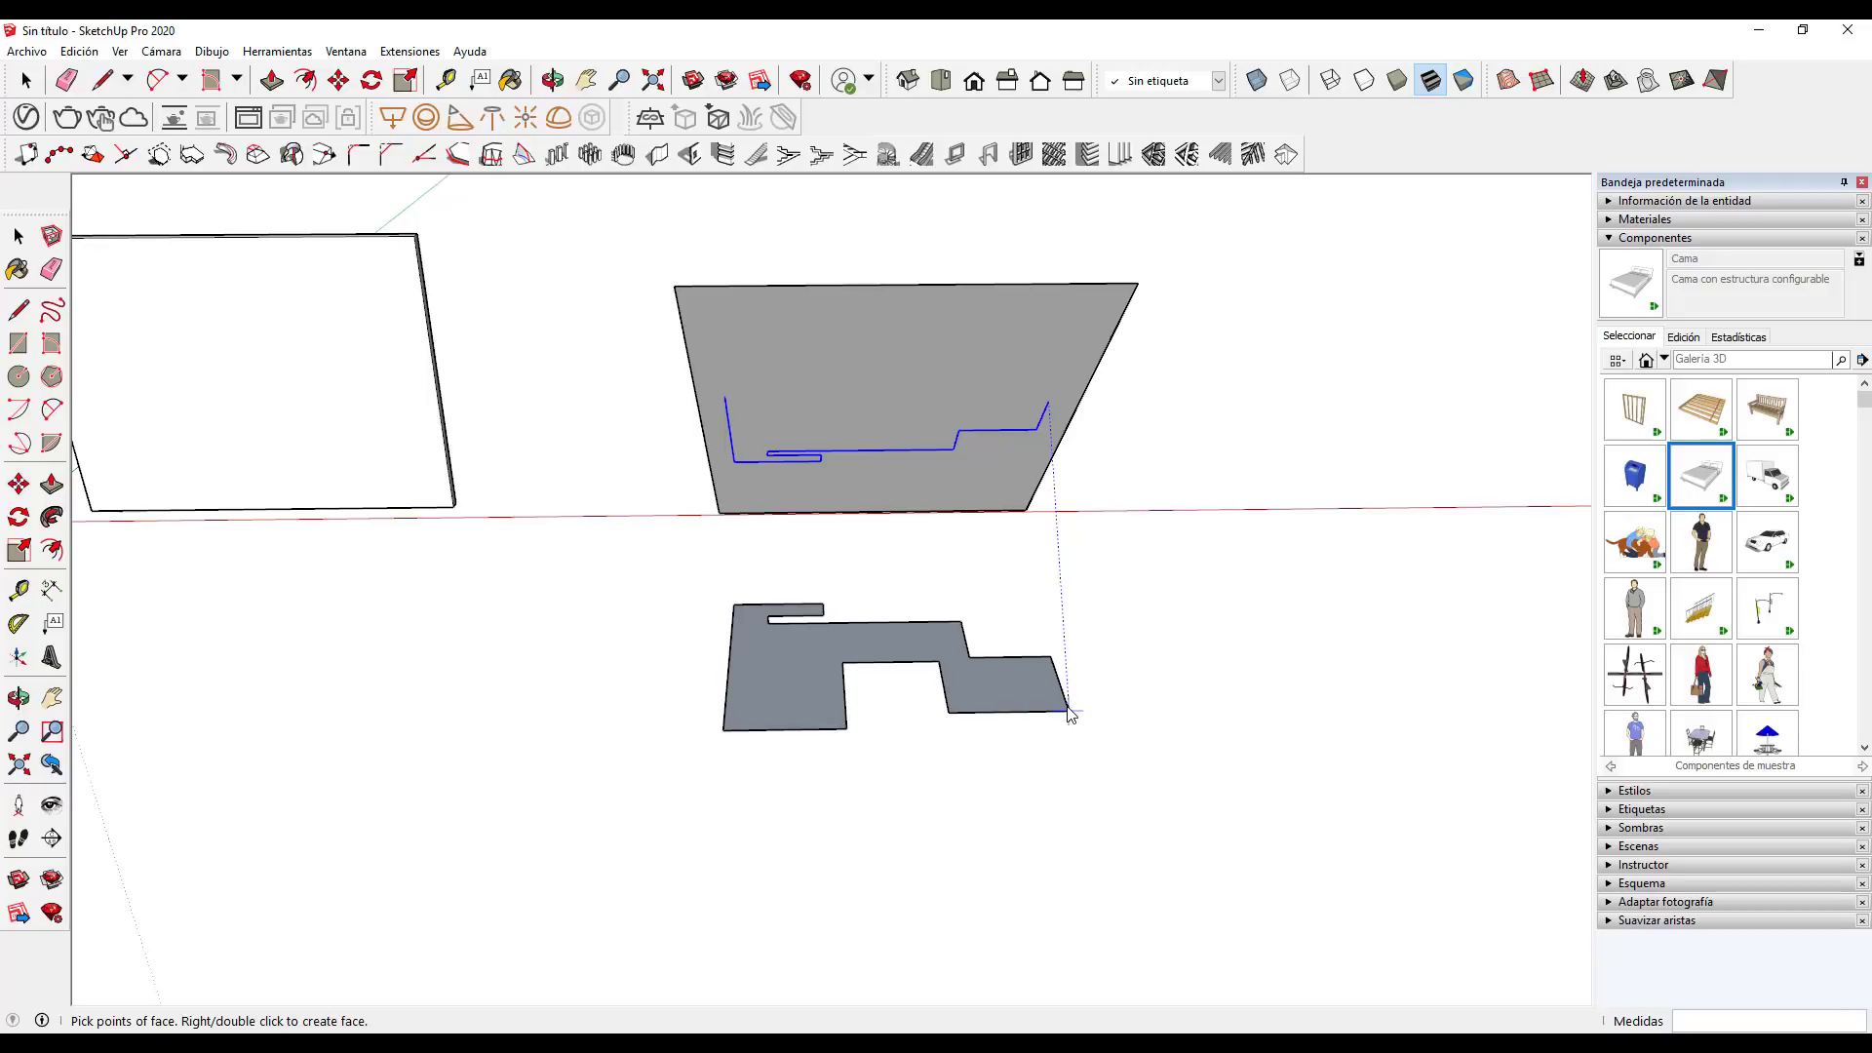
click(1068, 711)
click(949, 712)
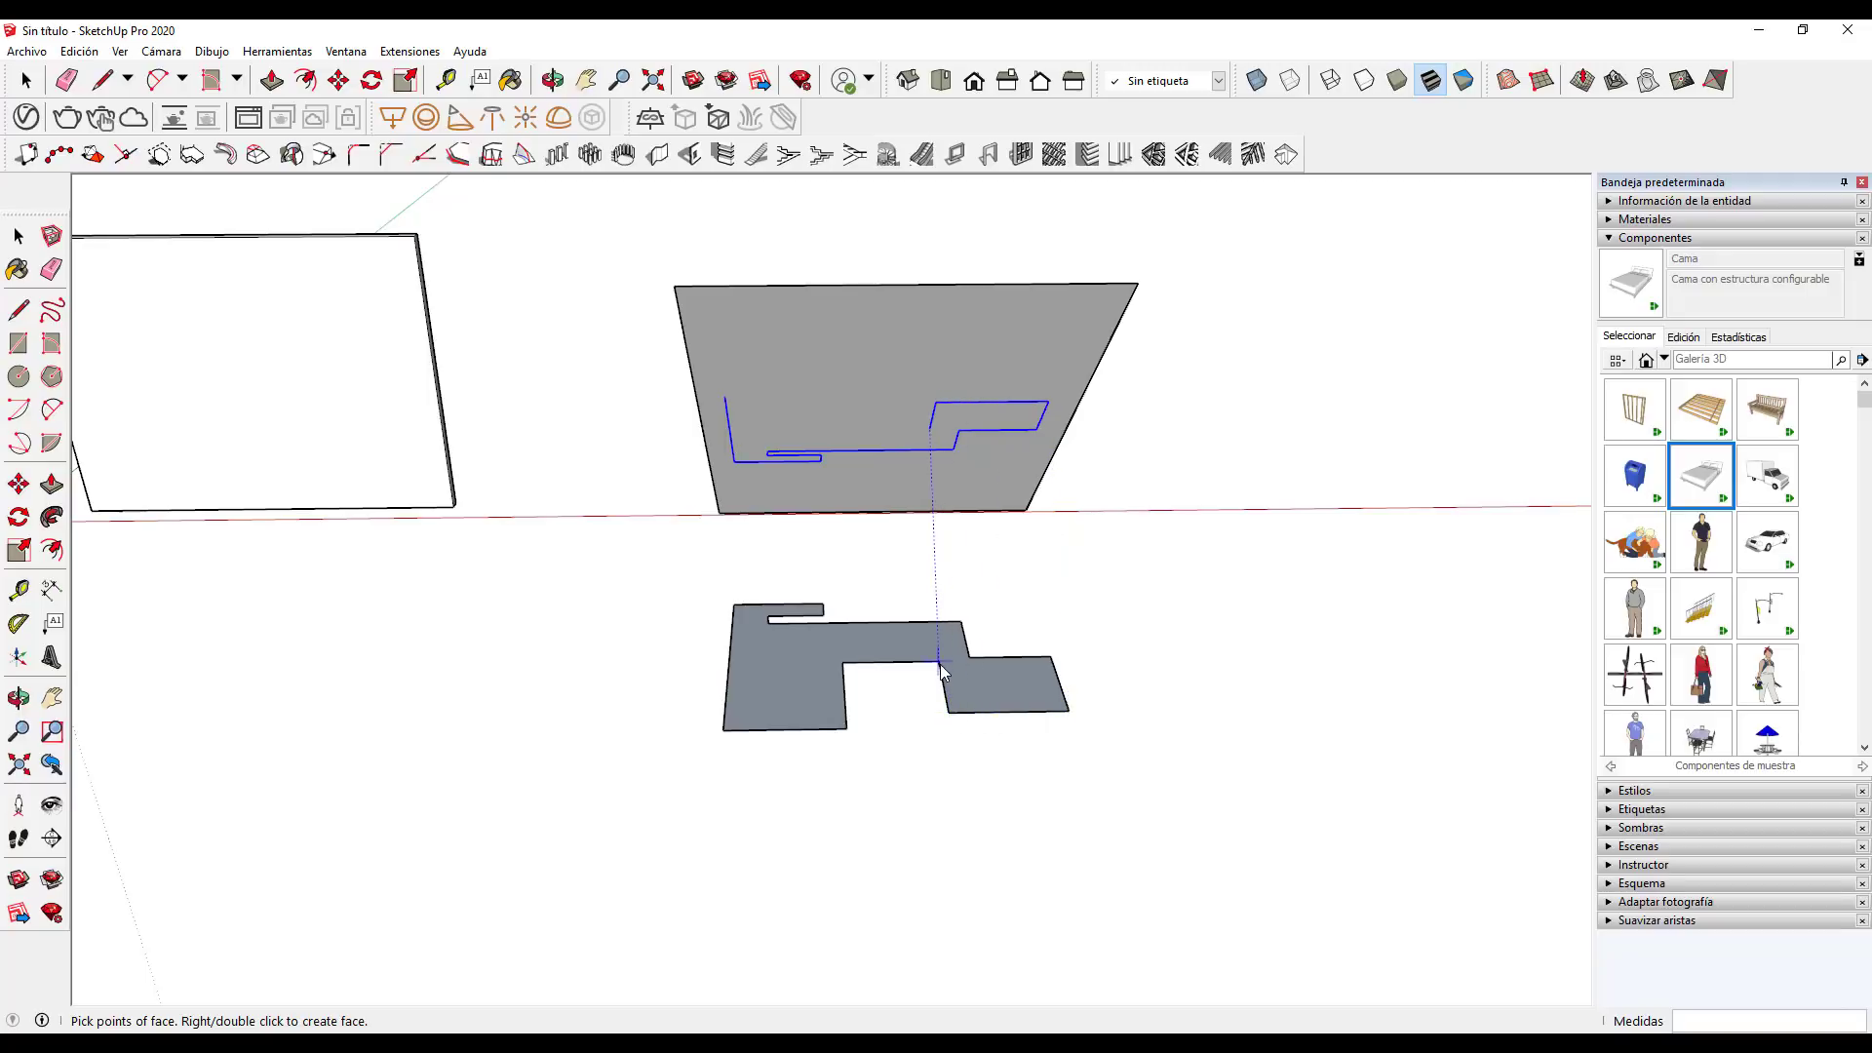
click(938, 666)
click(843, 664)
click(846, 729)
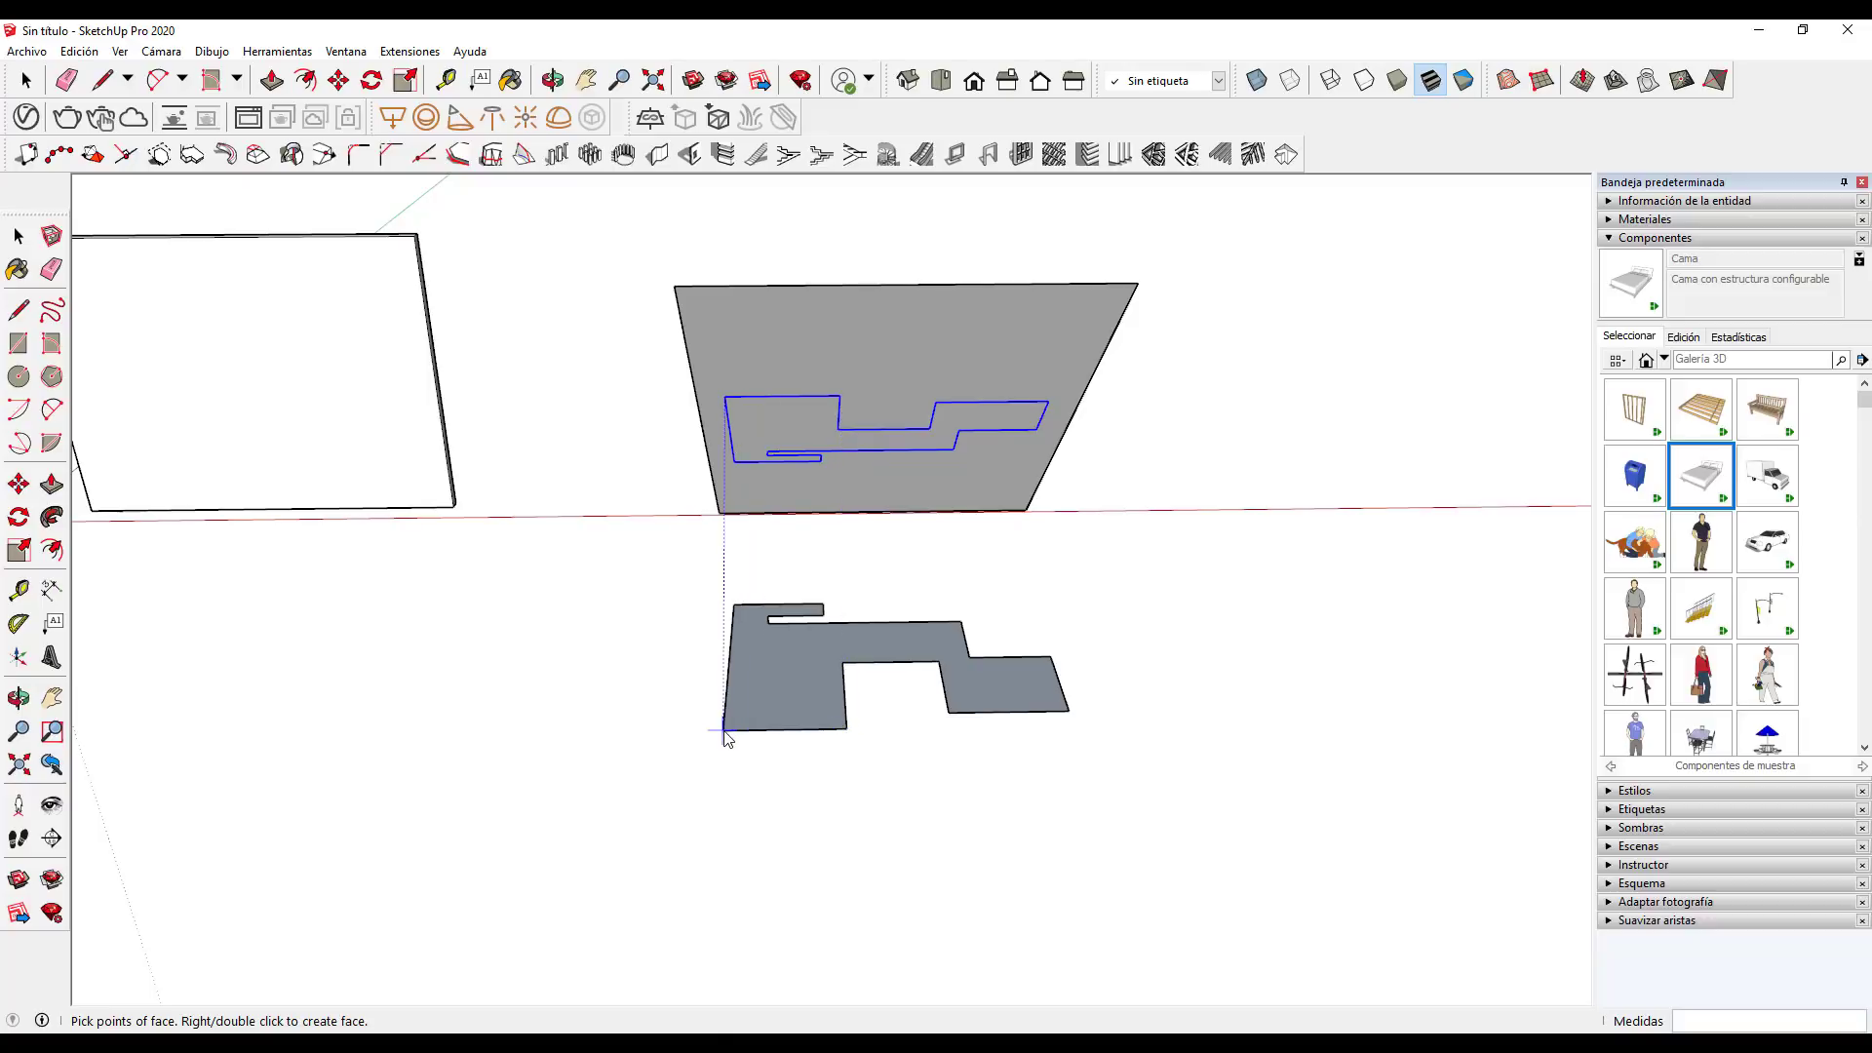
click(723, 732)
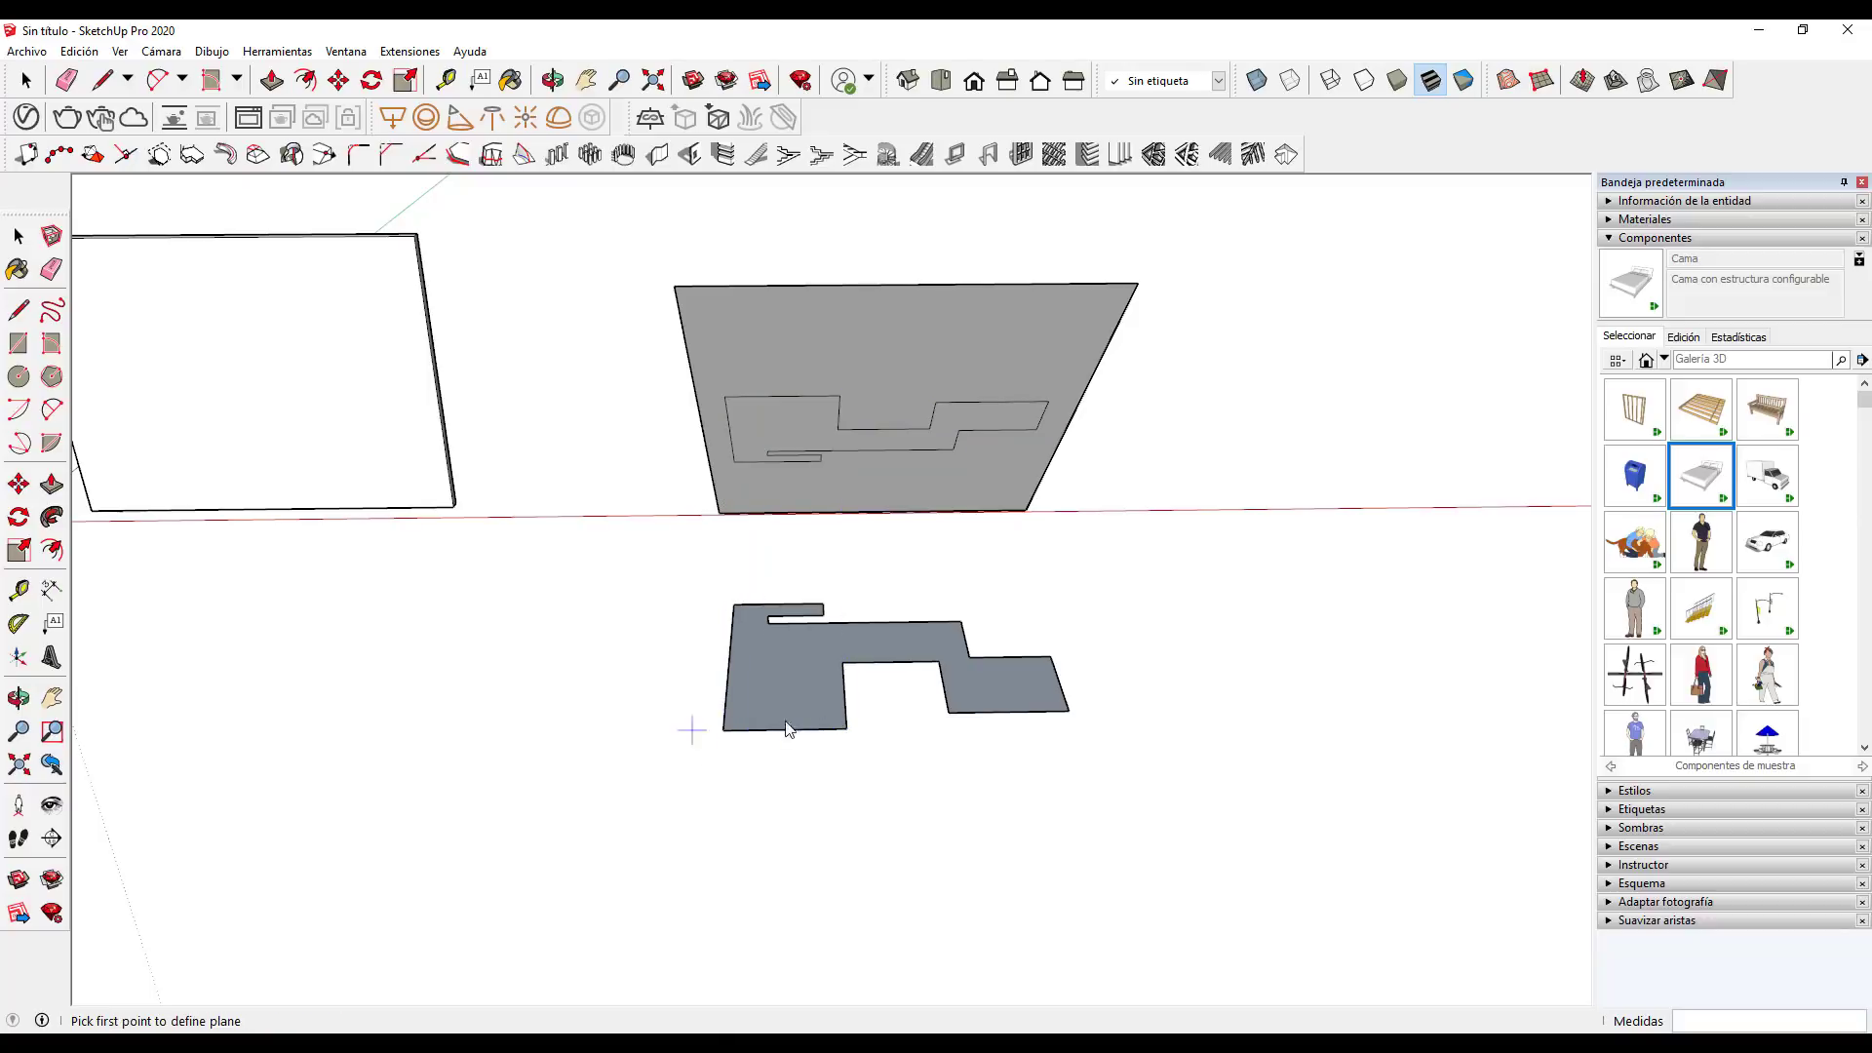
Delete the projected face to leave a notched opening, then orbit to inspect it
key(space)
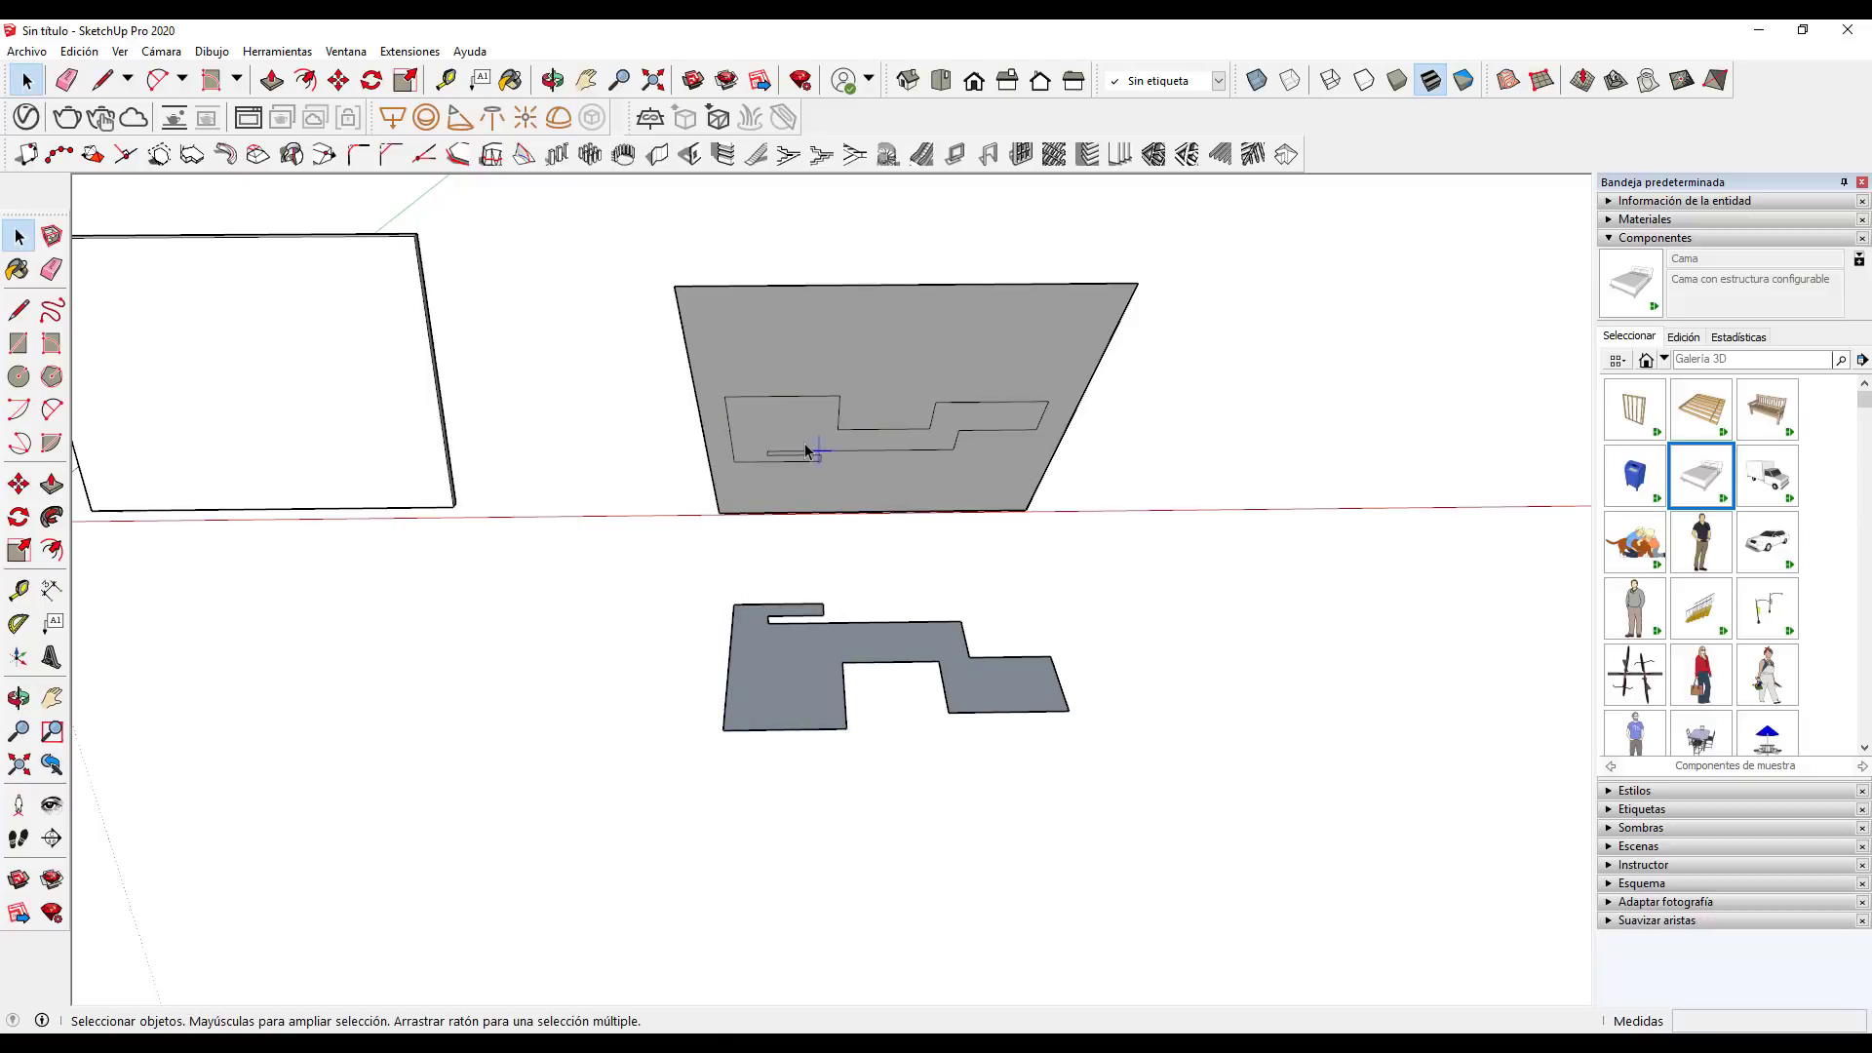
click(805, 446)
key(Delete)
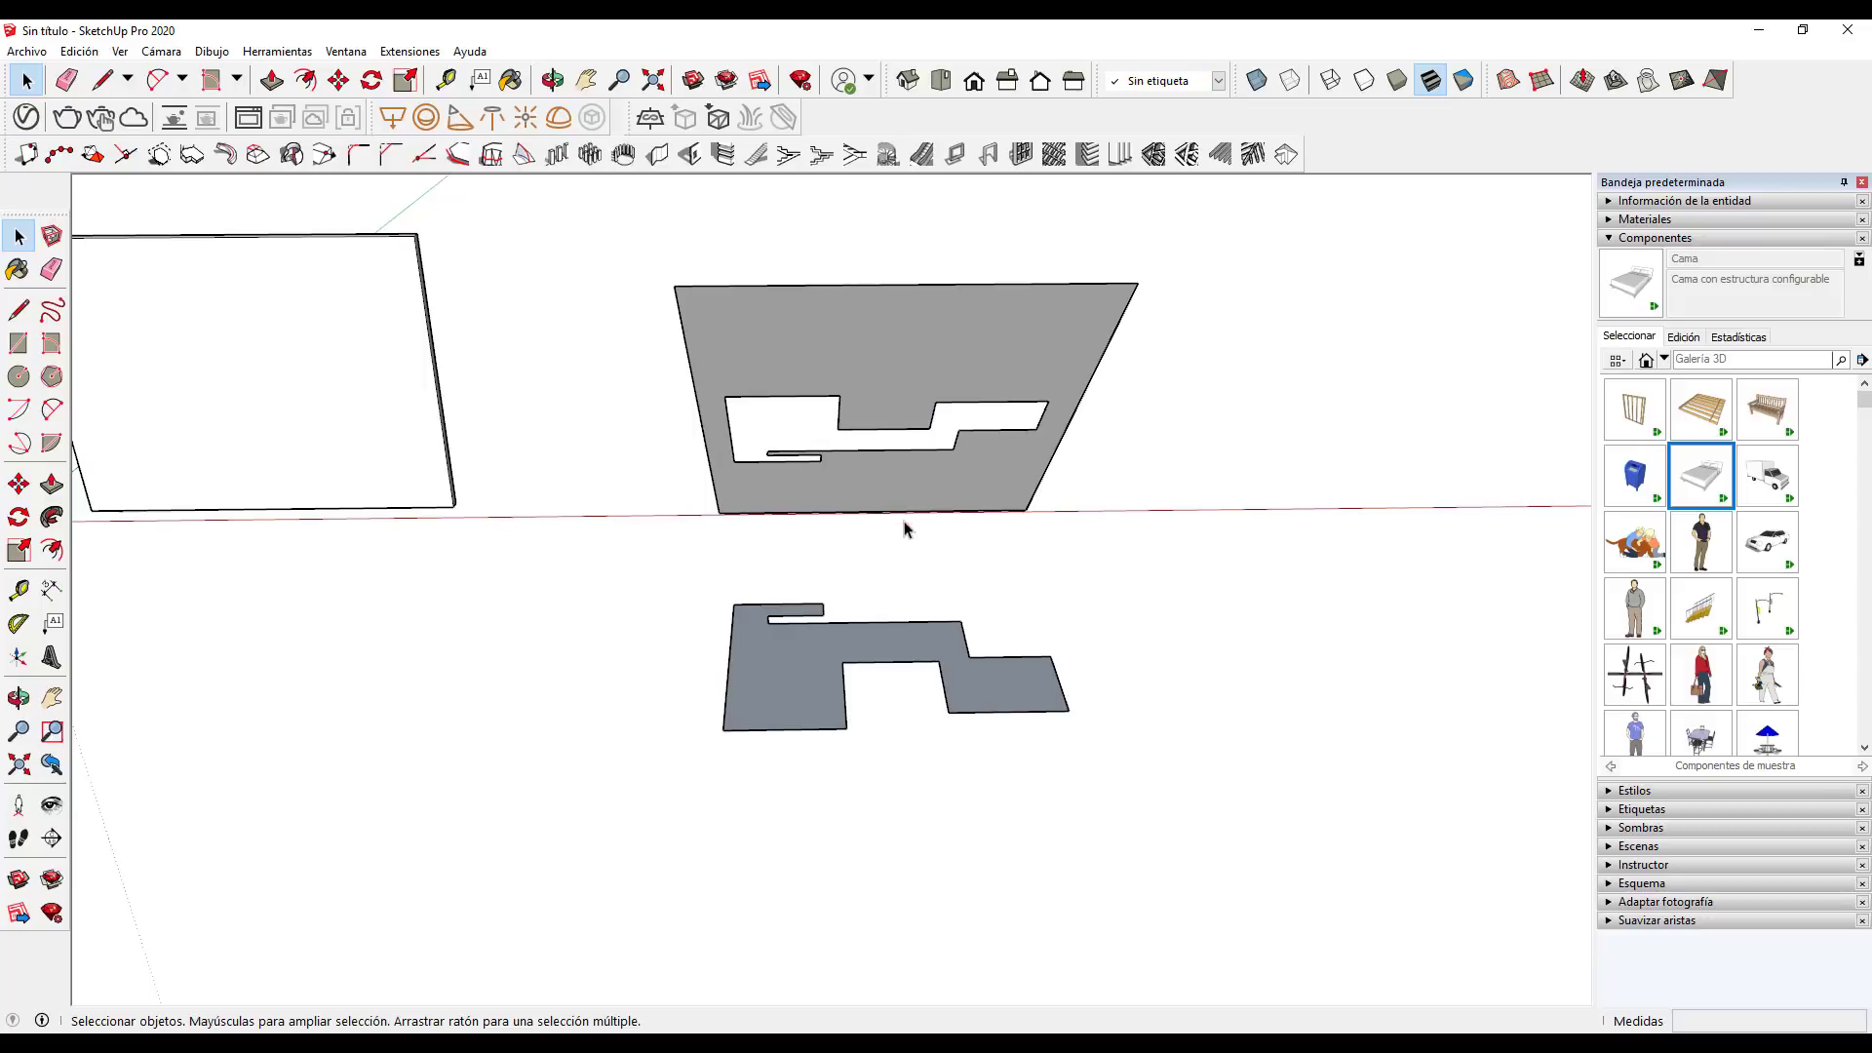
key(o)
mouse_move(904, 530)
mouse_down()
mouse_move(1060, 359)
mouse_move(1342, 526)
mouse_move(1270, 773)
mouse_move(809, 532)
mouse_move(898, 656)
mouse_move(1015, 505)
mouse_move(1057, 635)
mouse_up()
key(space)
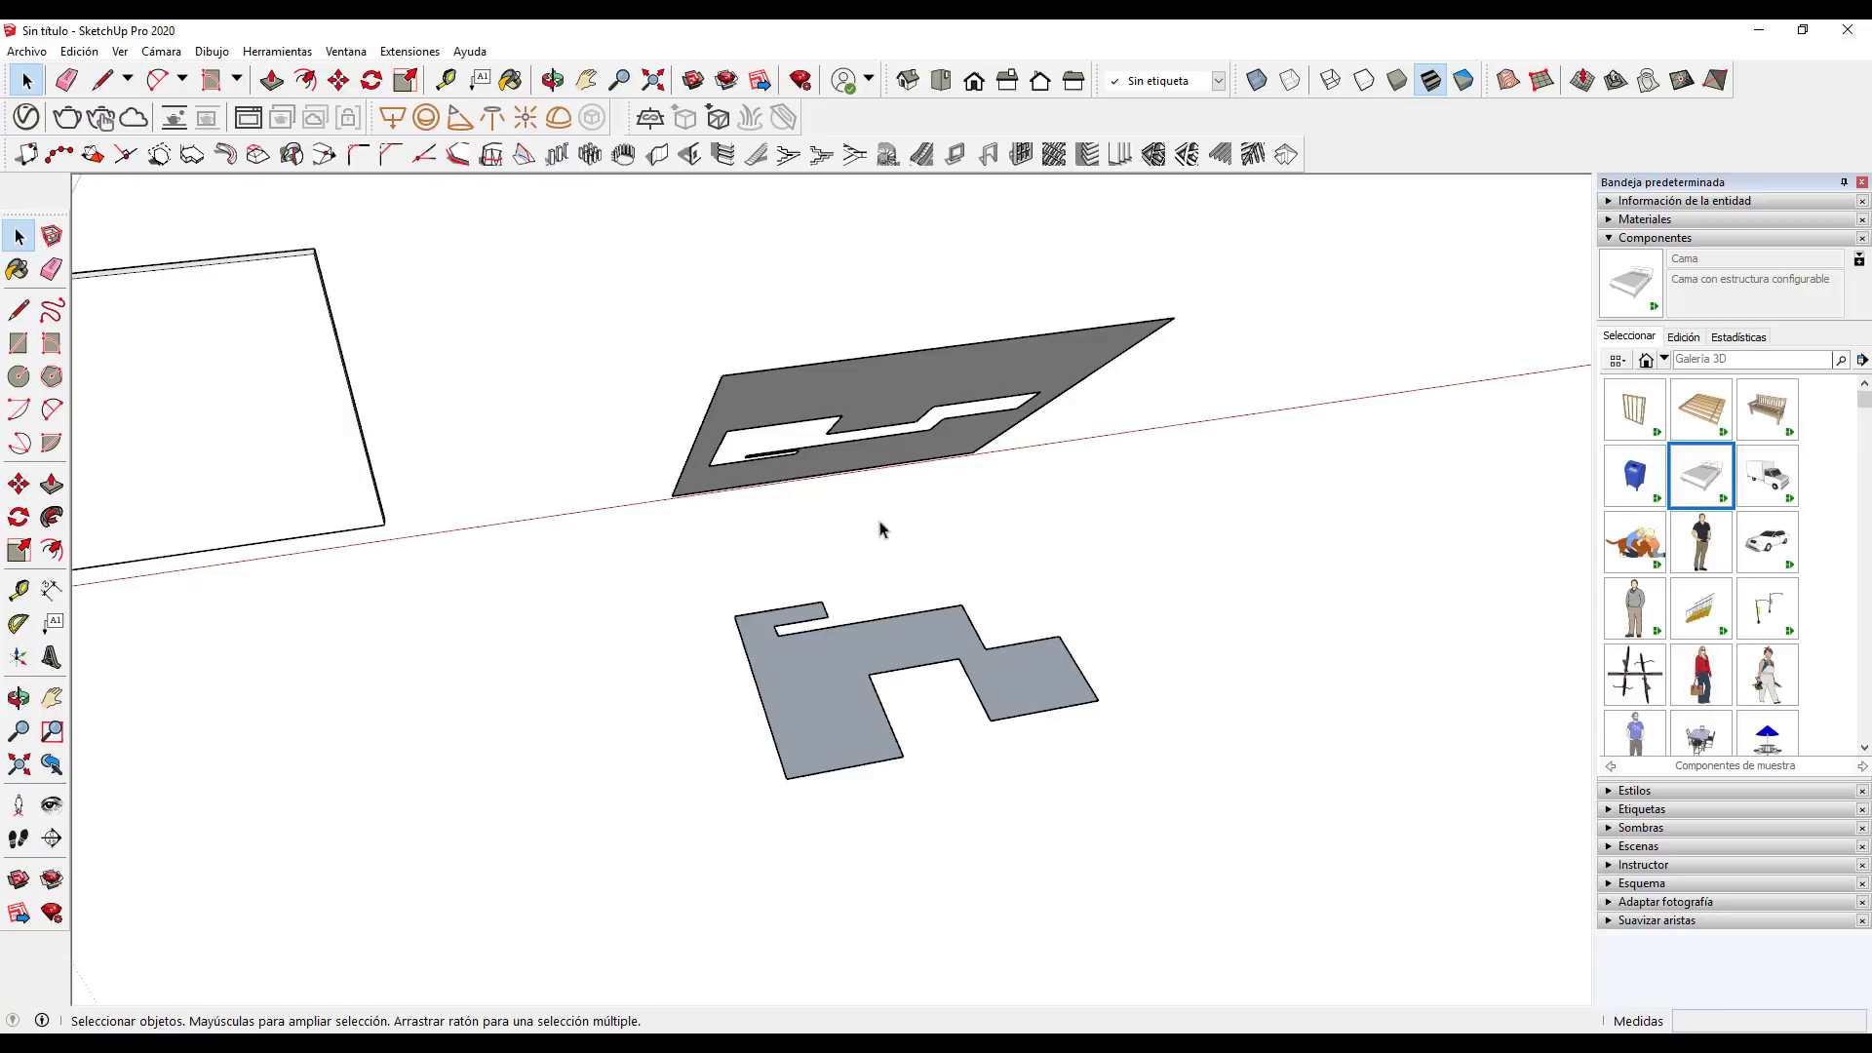
scroll(886, 604, down, 2)
scroll(911, 639, up, 2)
scroll(912, 644, up, 1)
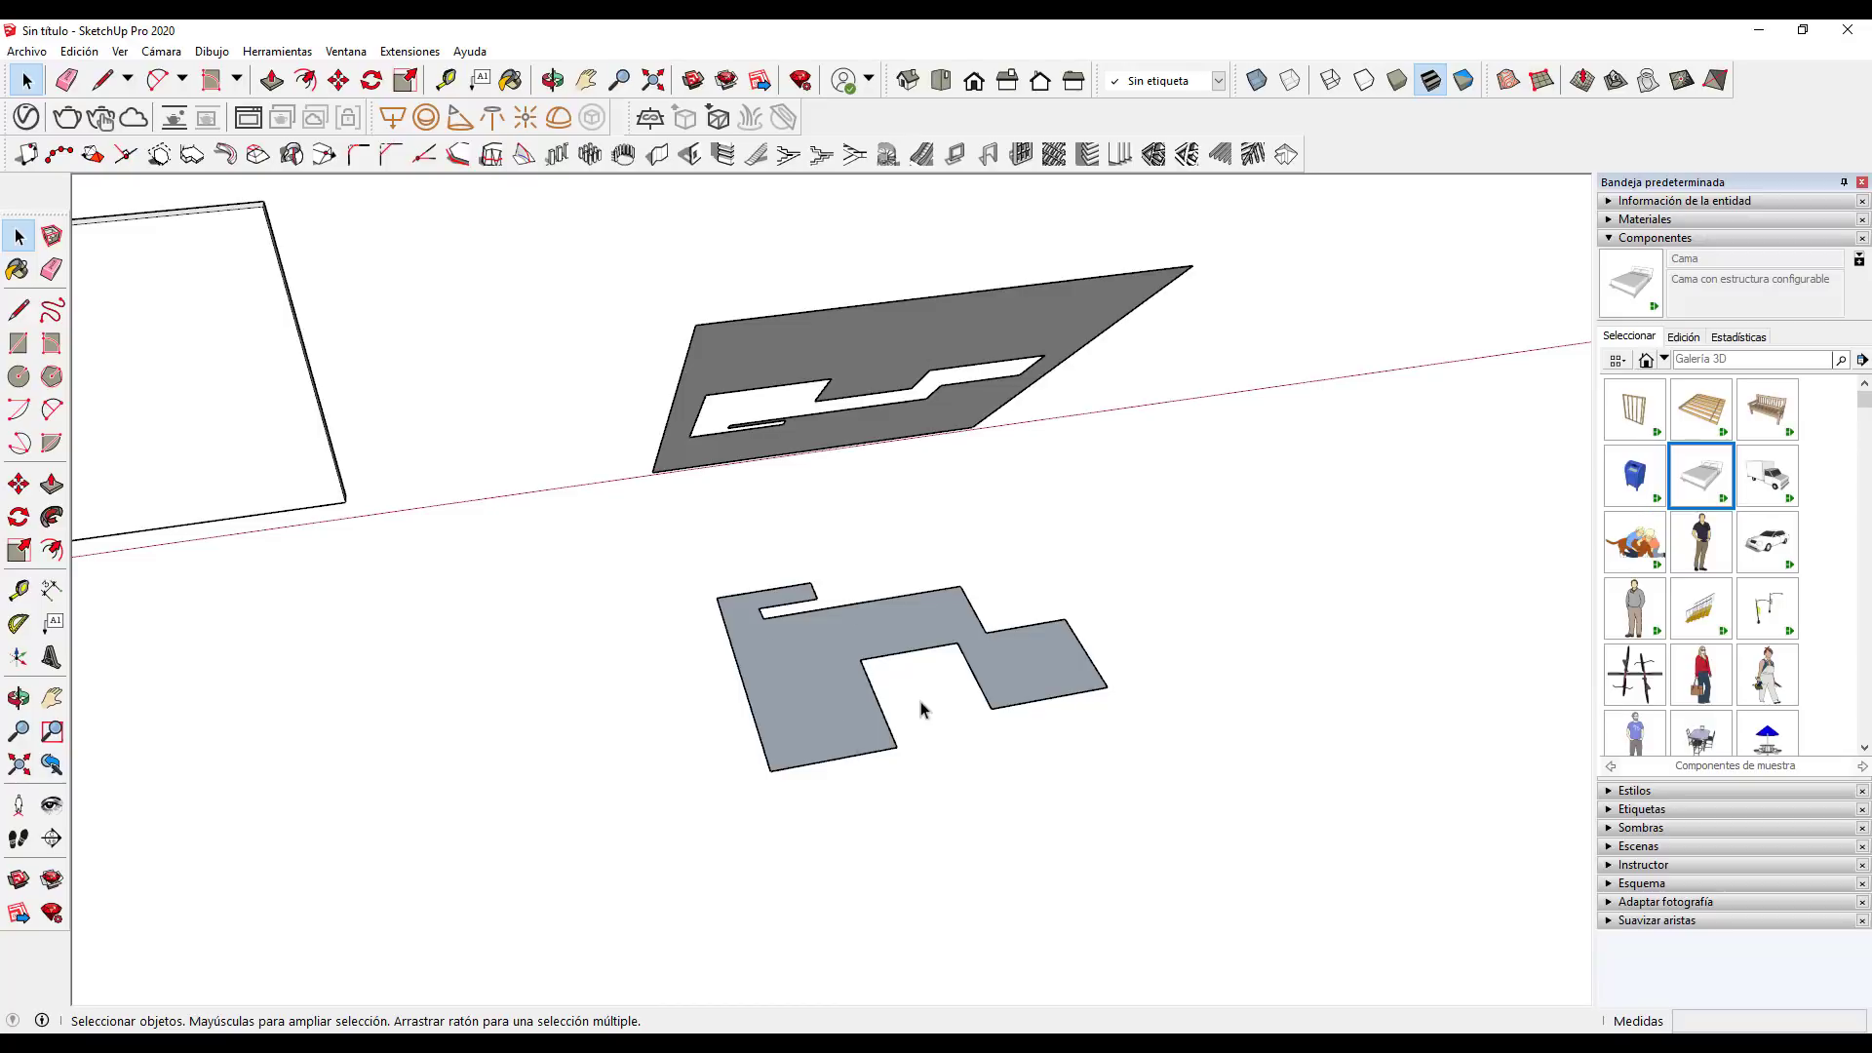
scroll(875, 719, down, 3)
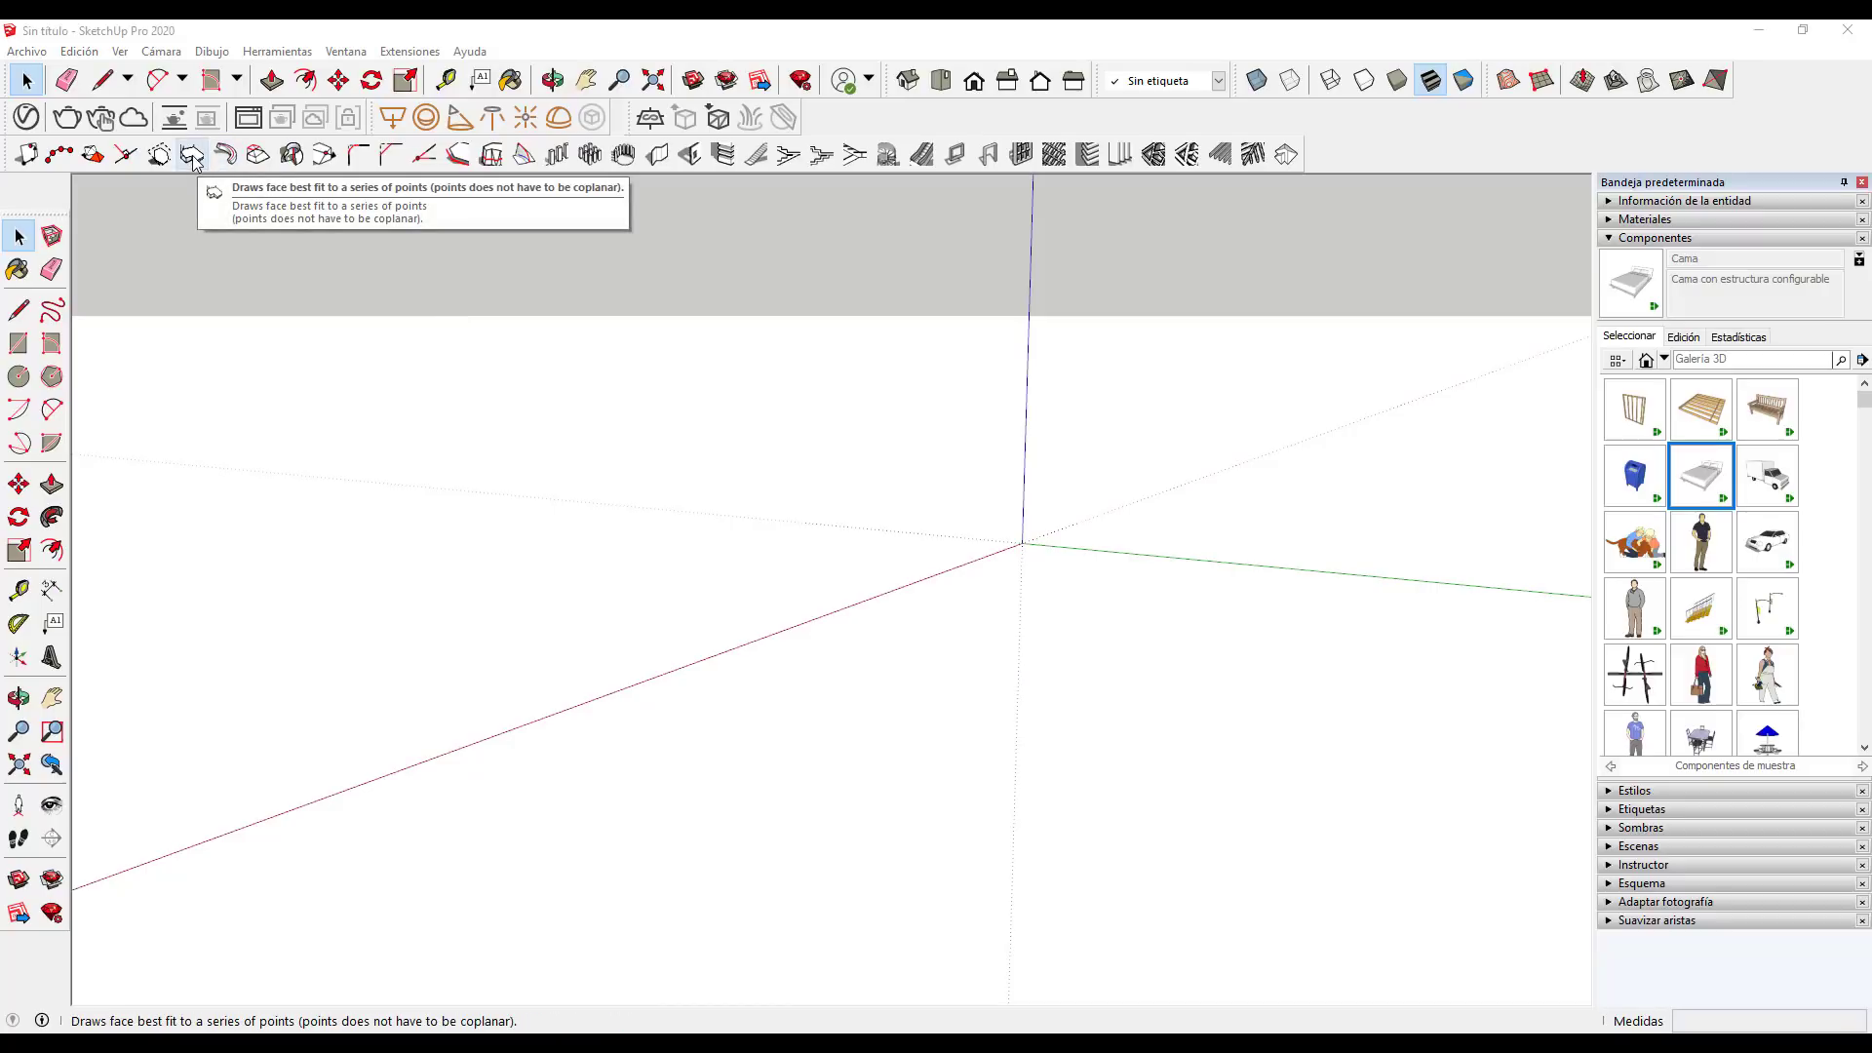
Draw a first vertical line 2 units tall near the origin
click(192, 158)
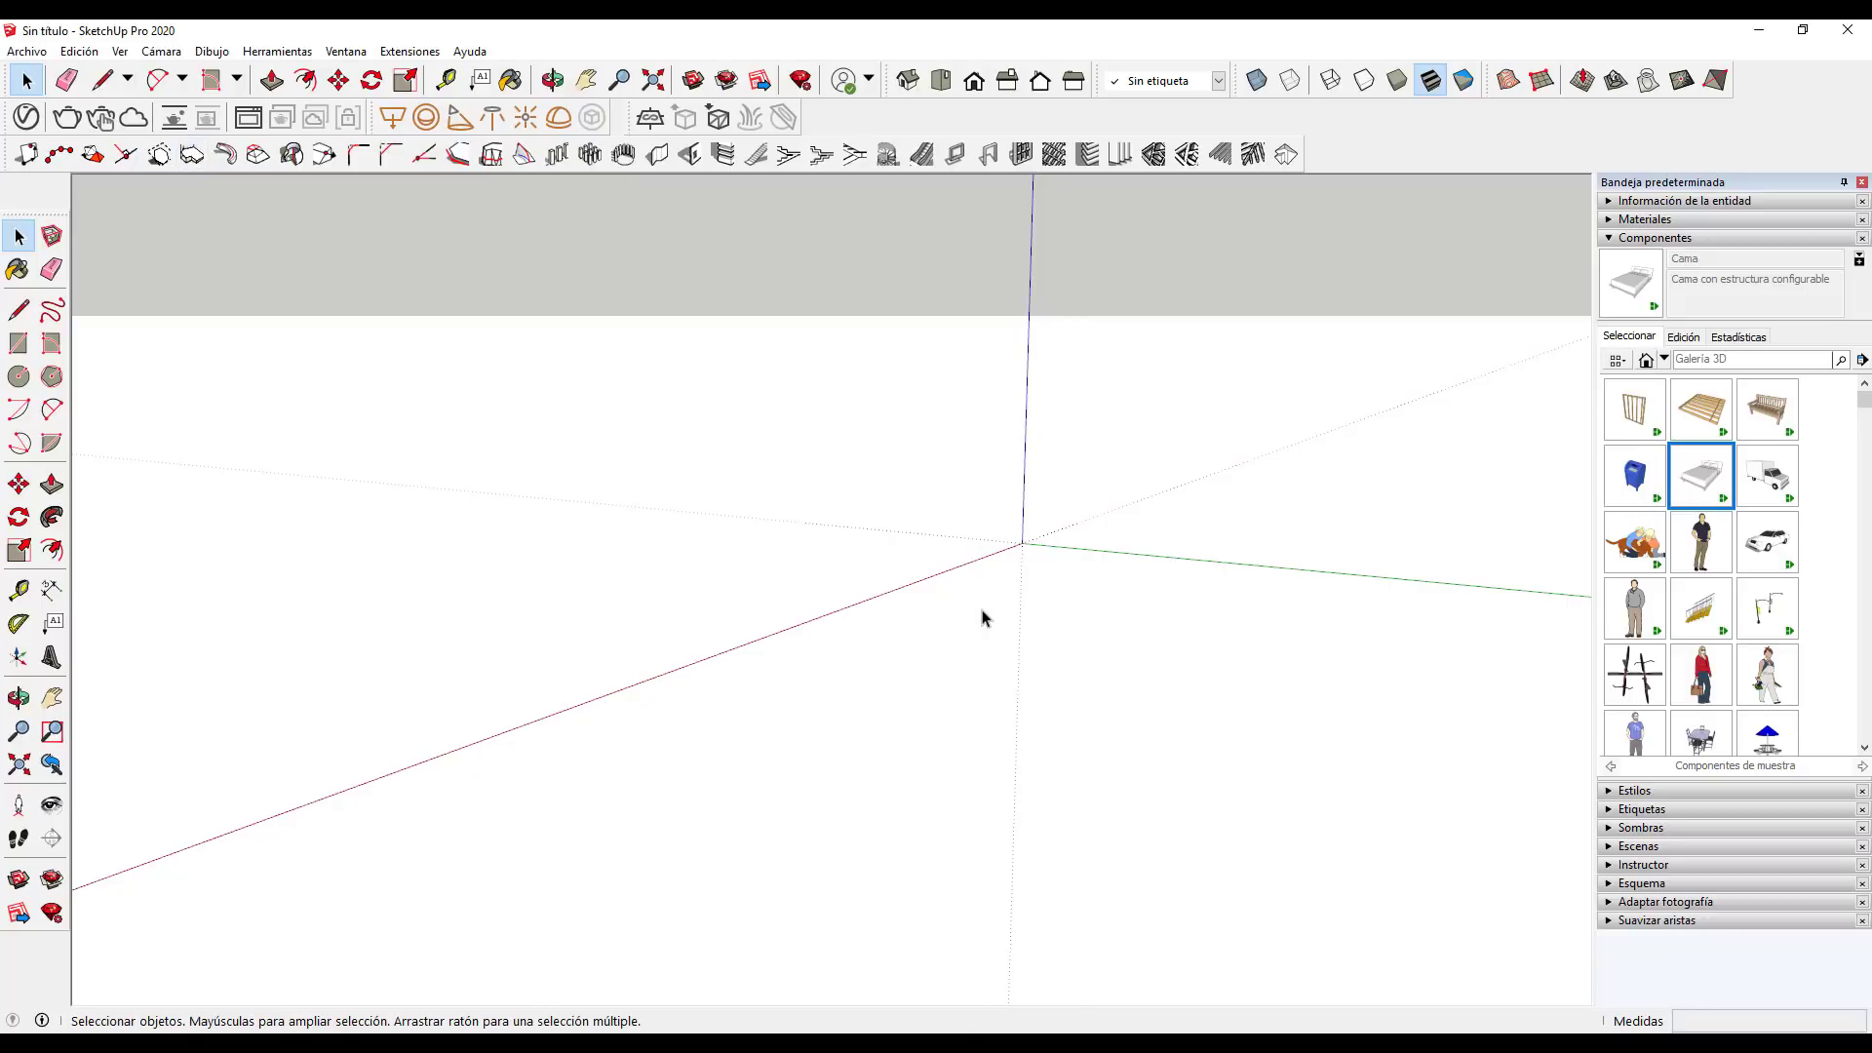
mouse_move(976, 621)
middle_down()
mouse_move(834, 795)
mouse_move(885, 781)
mouse_move(968, 641)
middle_up()
key(l)
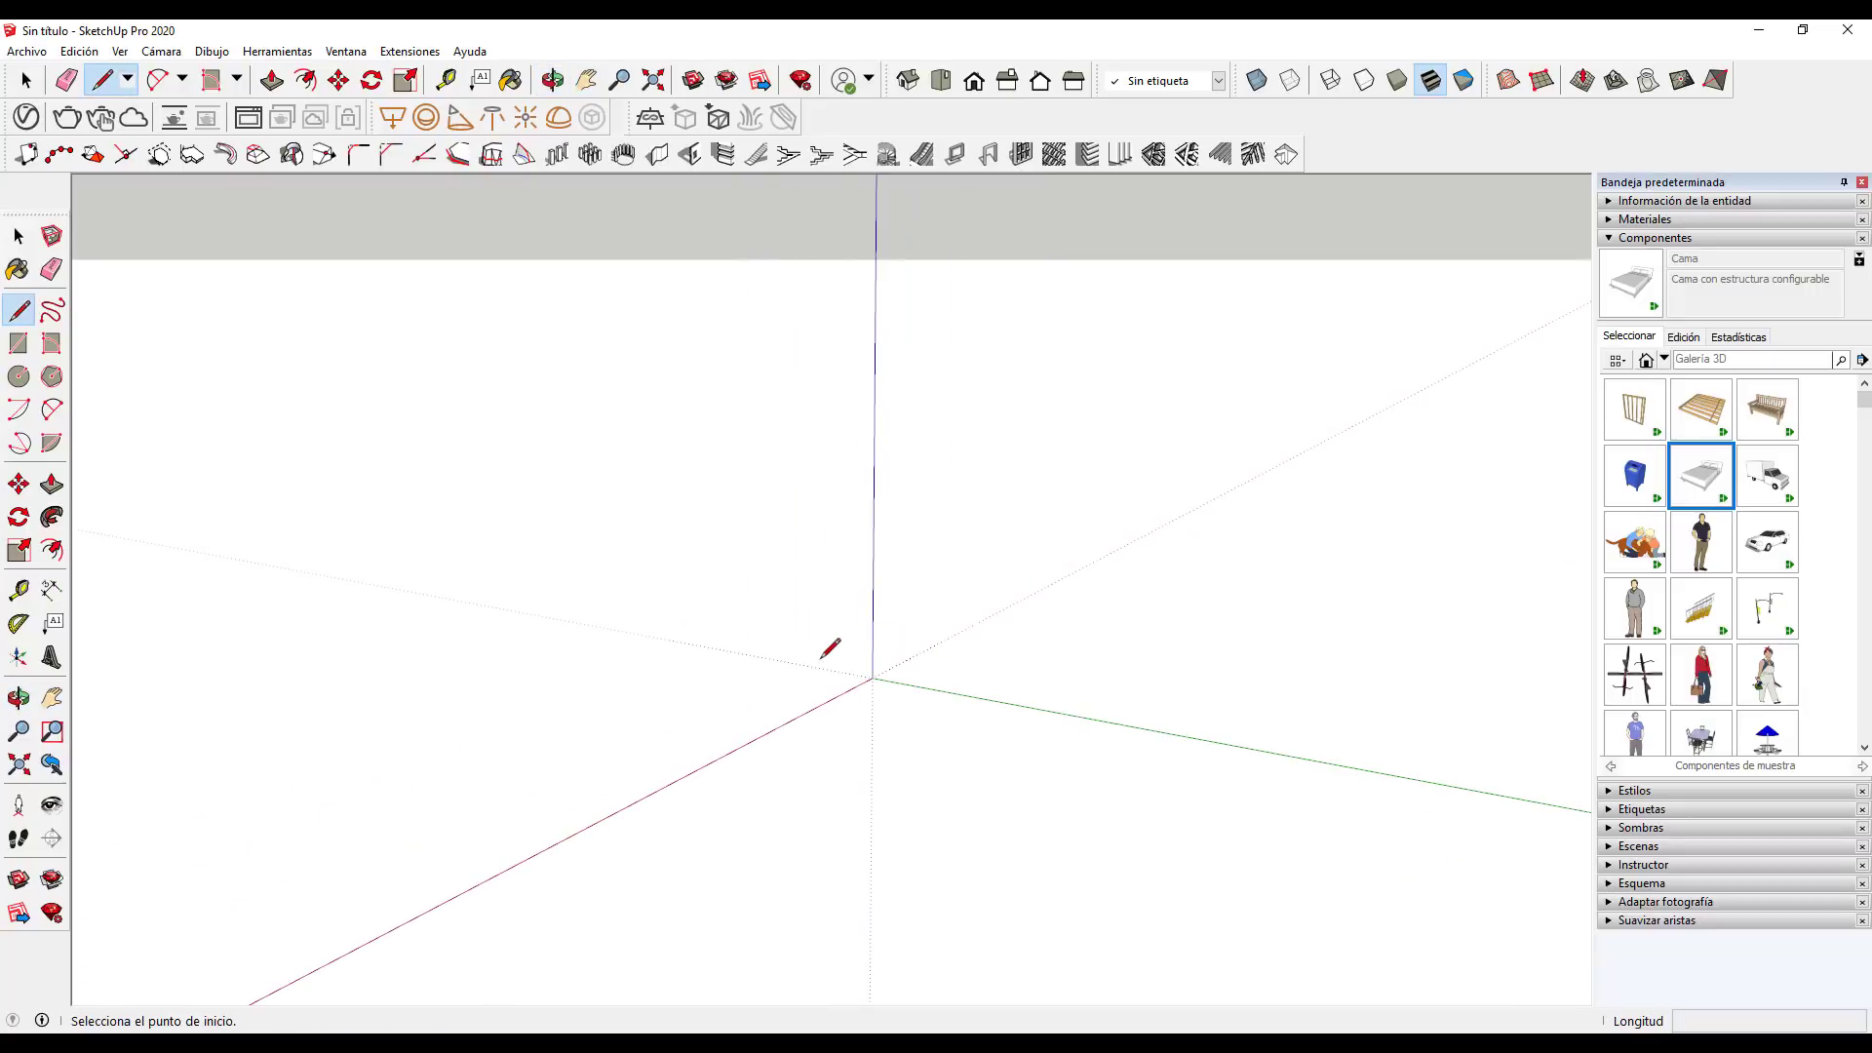
click(819, 660)
text(2)
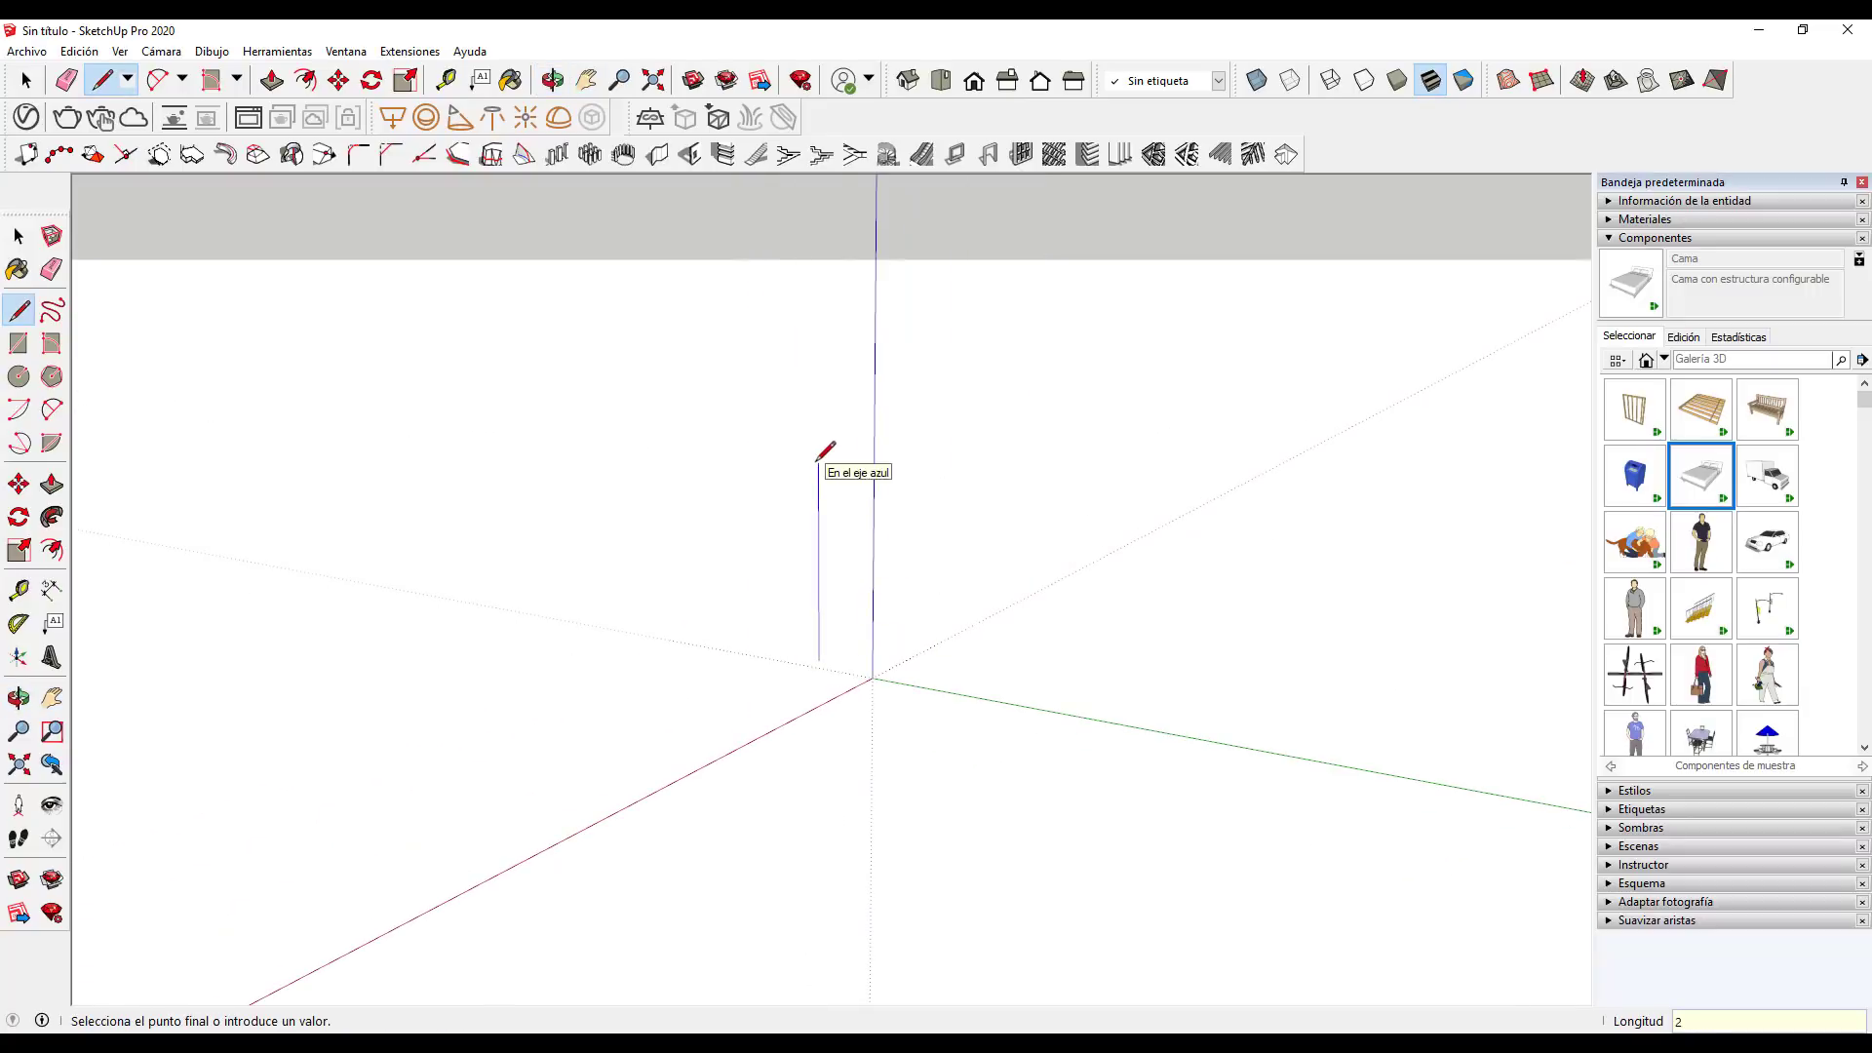
key(Return)
key(space)
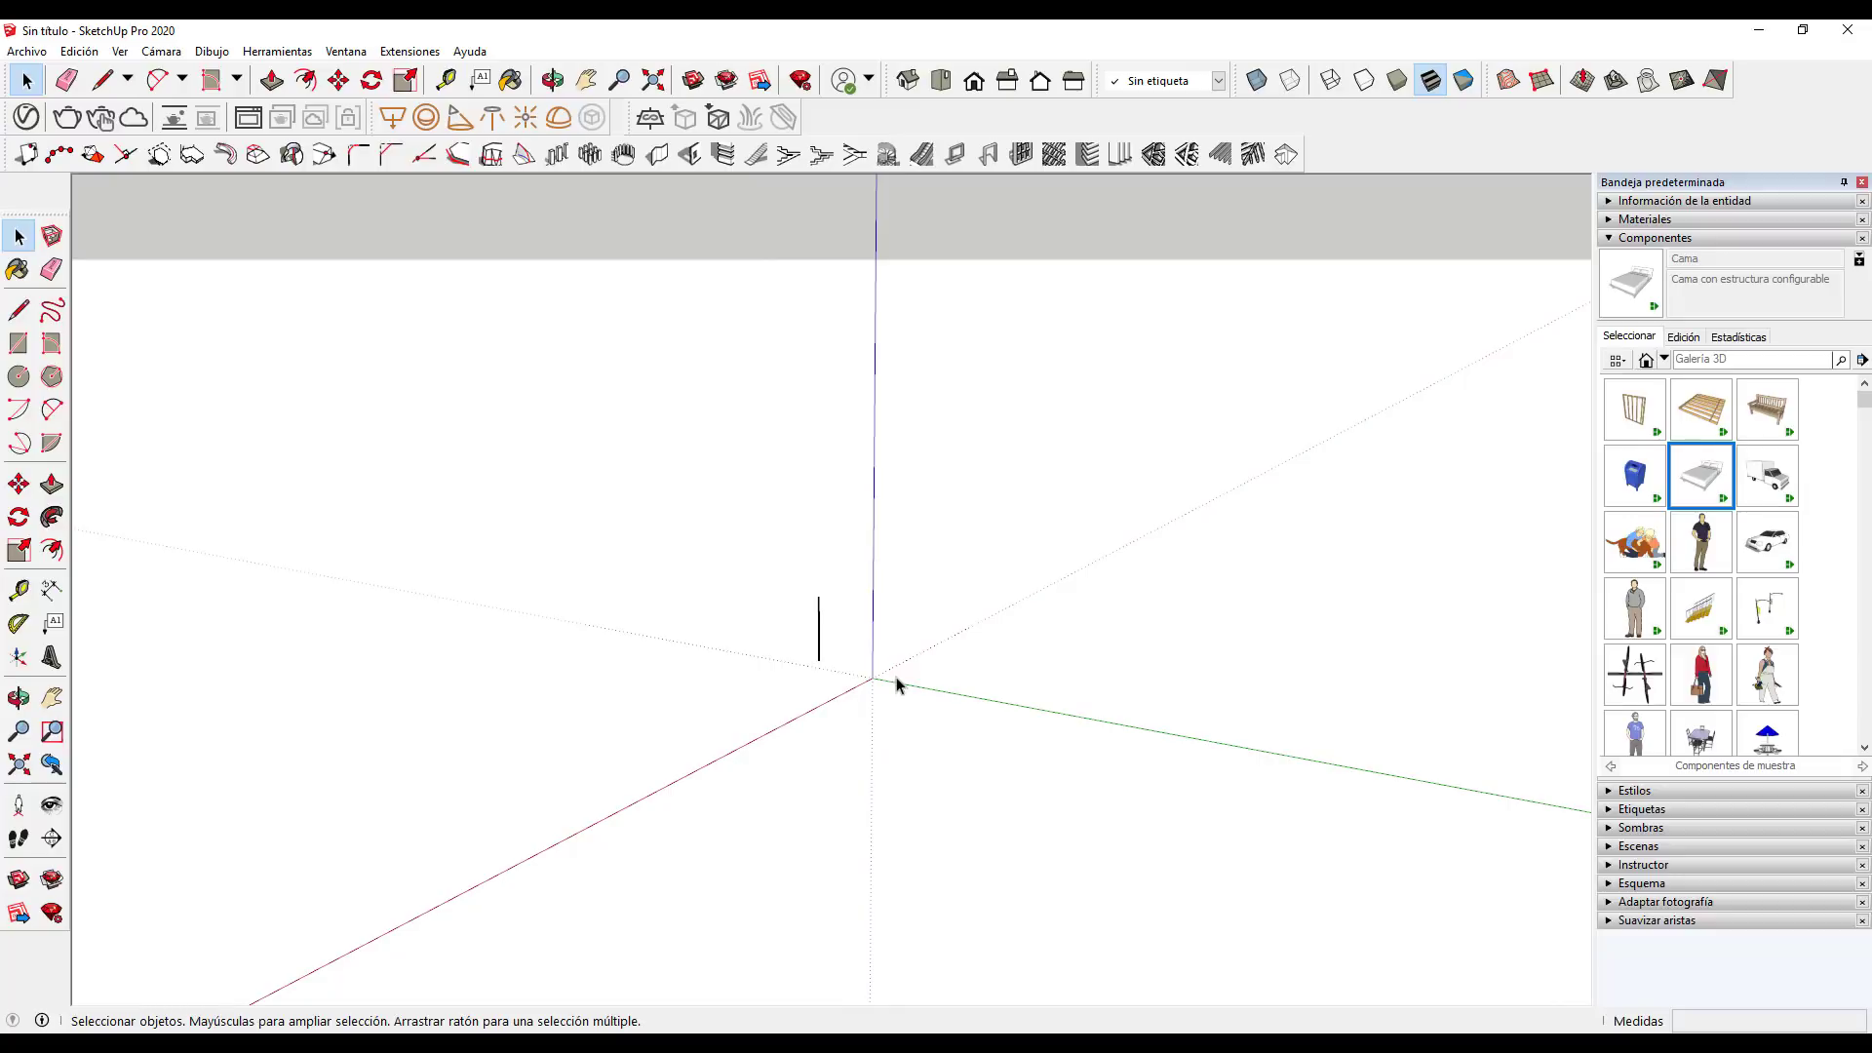
Draw a second vertical line of length 2 and a third vertical line beside it
mouse_move(895, 683)
middle_down()
mouse_move(878, 811)
mouse_move(1137, 702)
mouse_move(1141, 493)
mouse_move(827, 655)
mouse_move(874, 719)
mouse_move(990, 673)
middle_up()
key(l)
click(1010, 686)
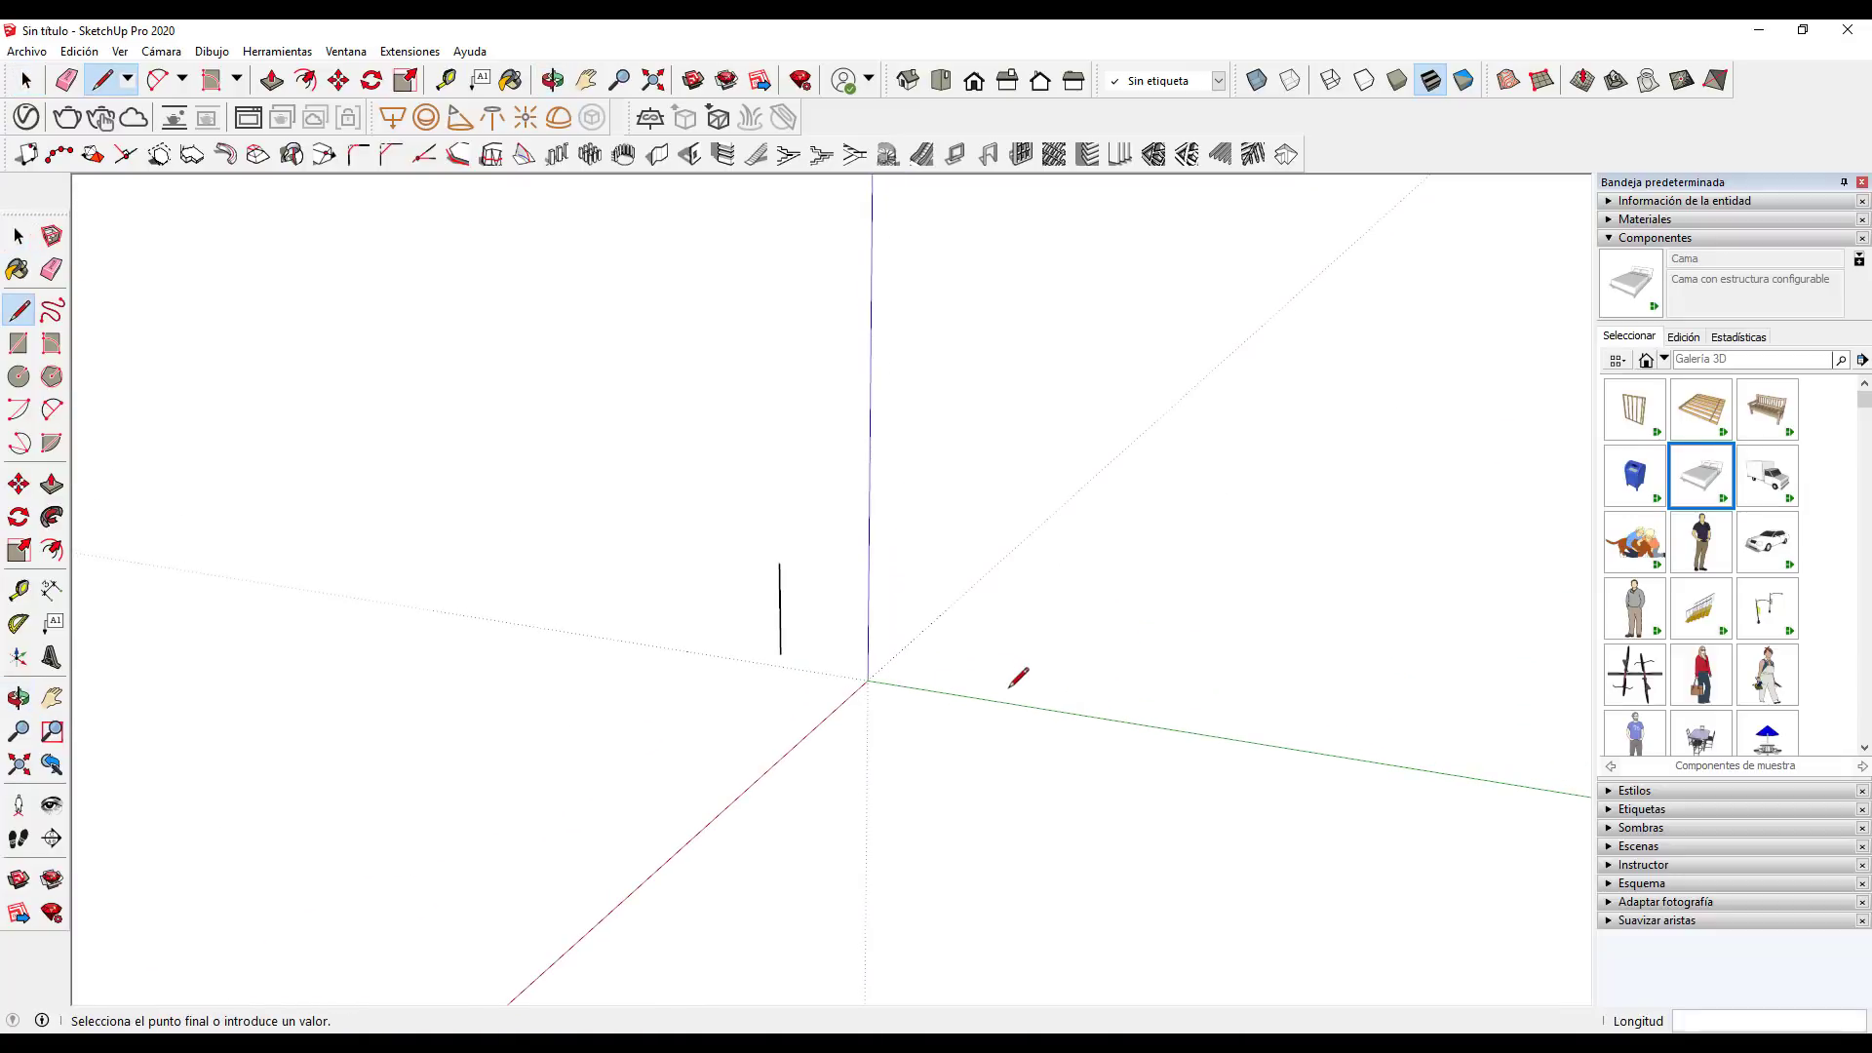
text(2)
key(Return)
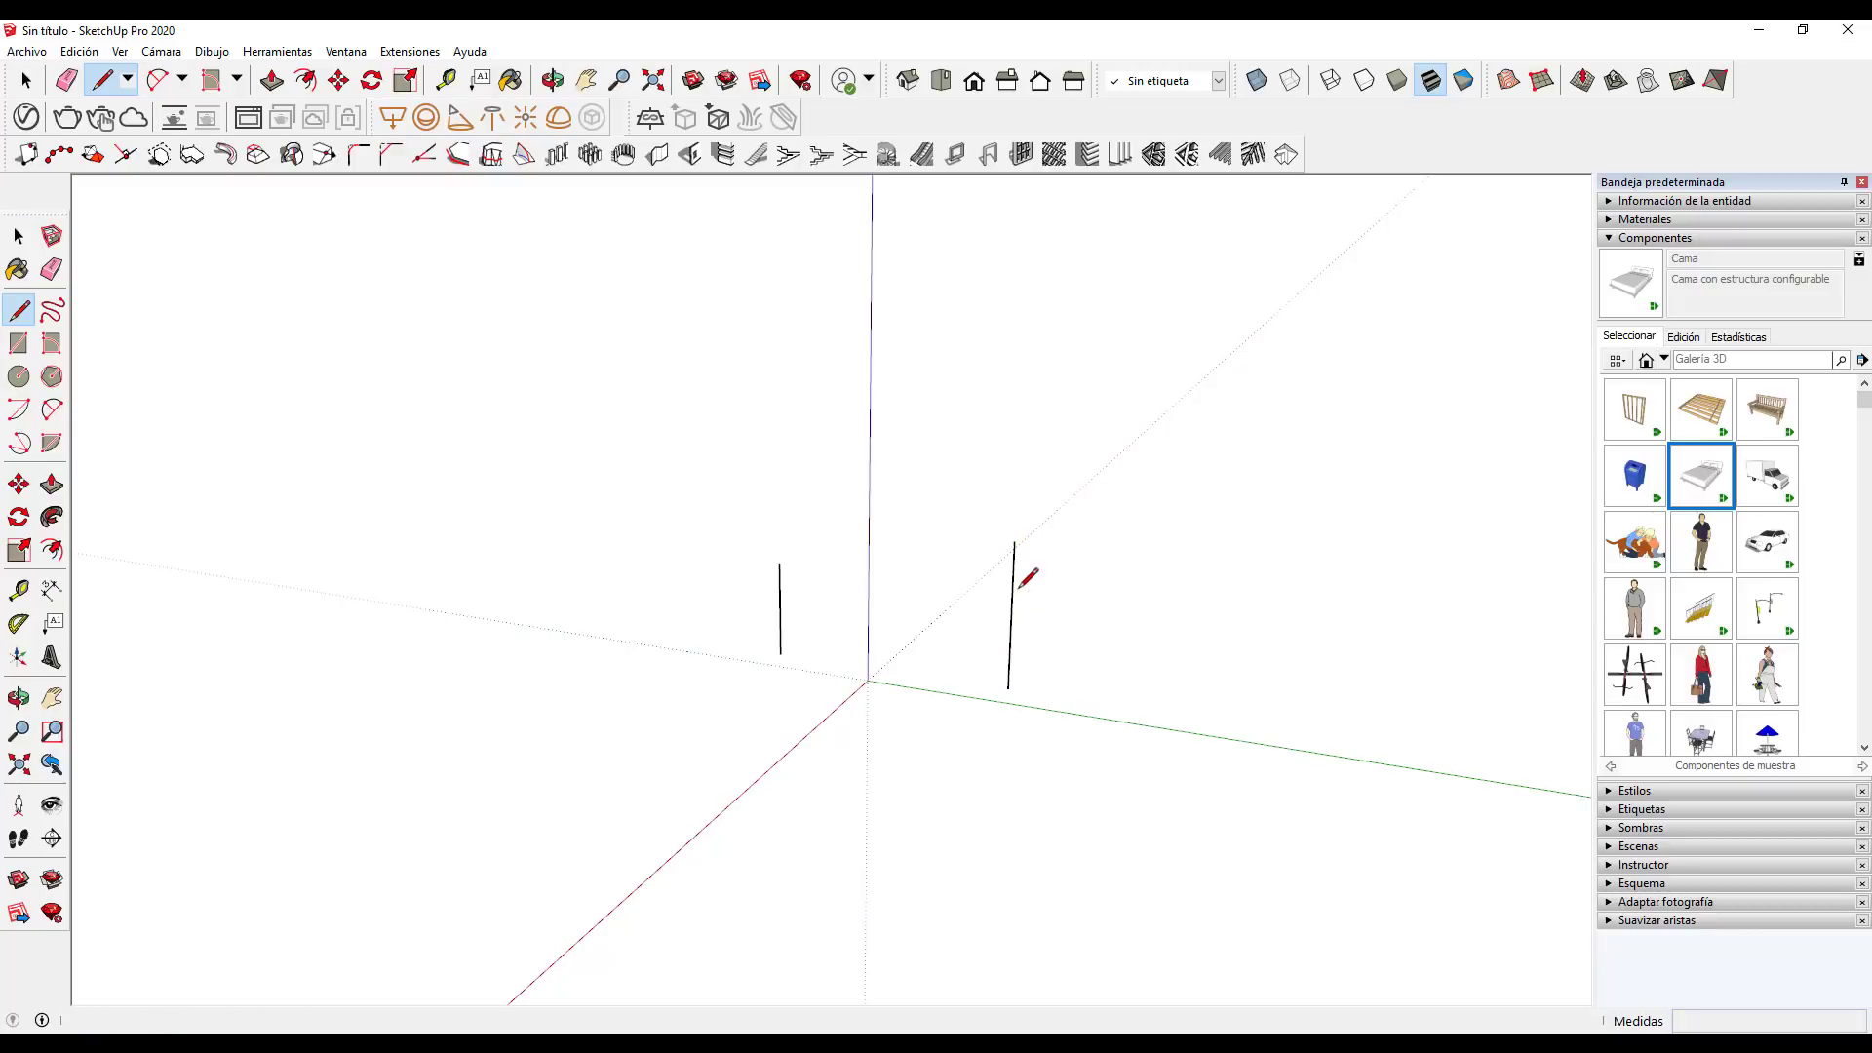
key(space)
key(l)
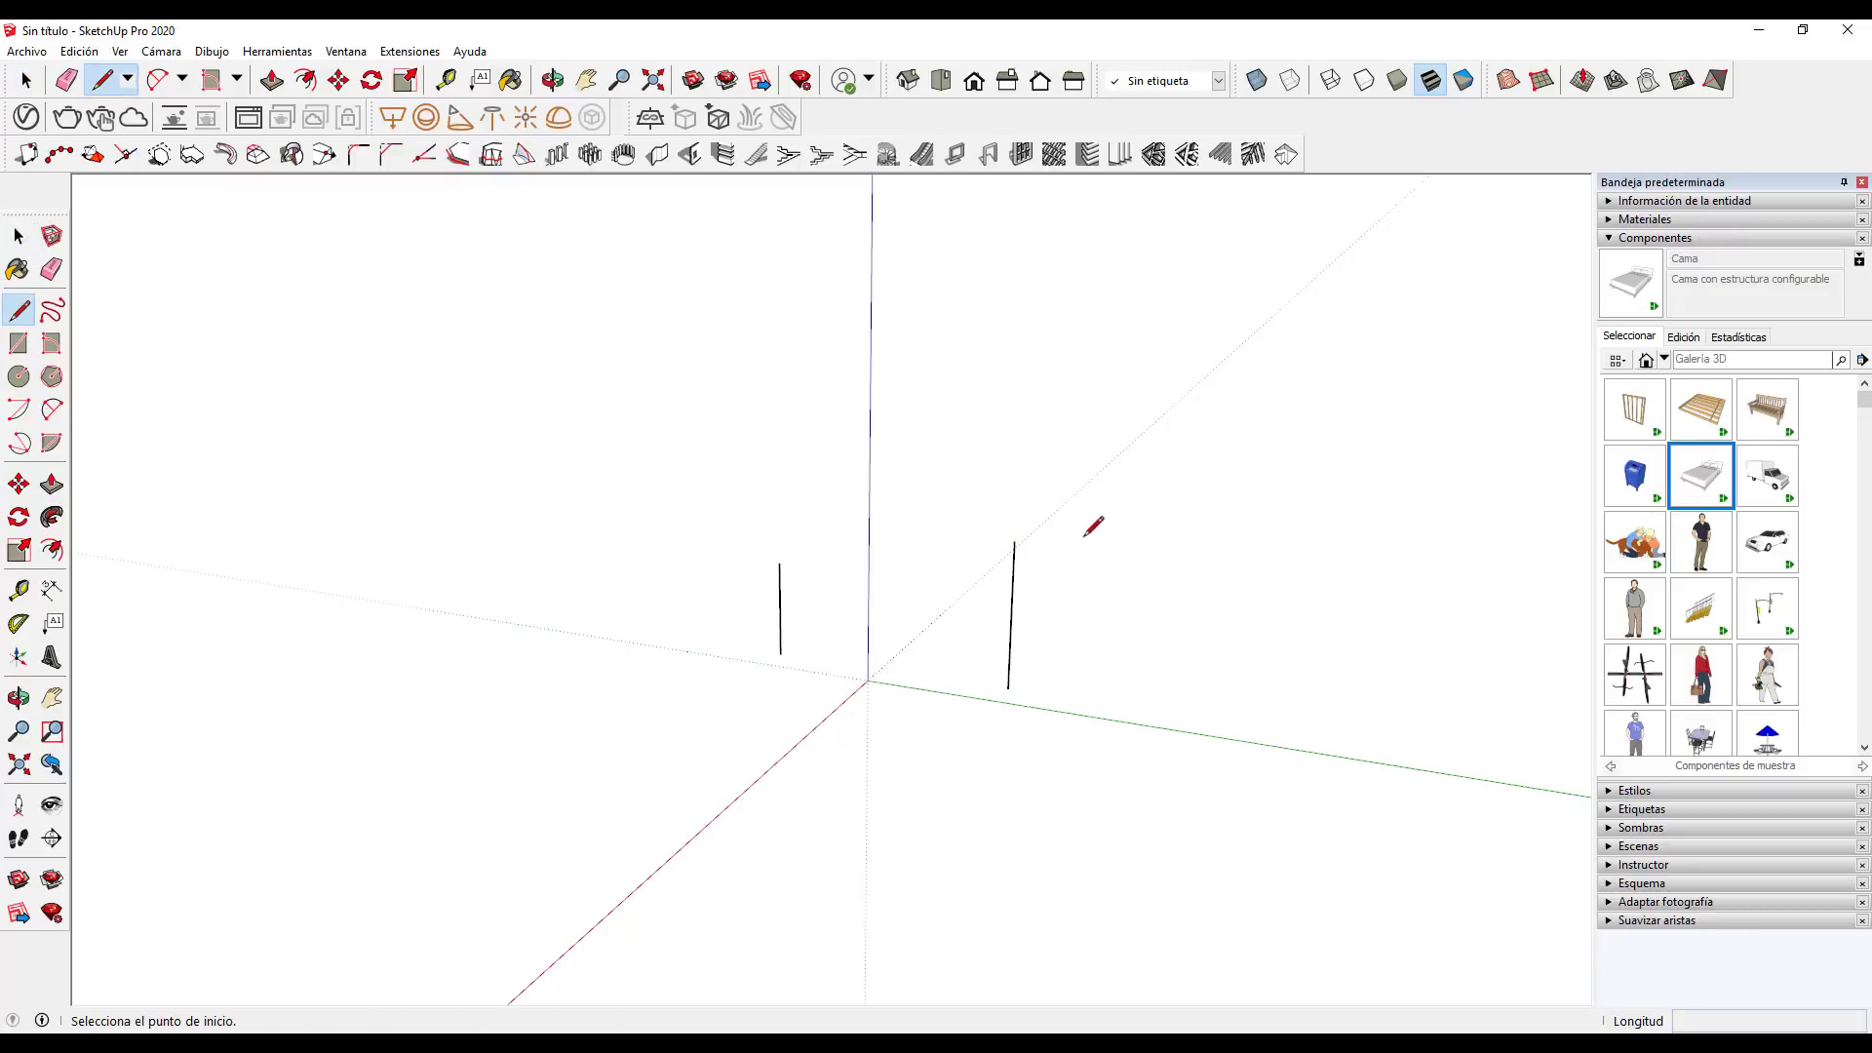
click(1082, 538)
key(Return)
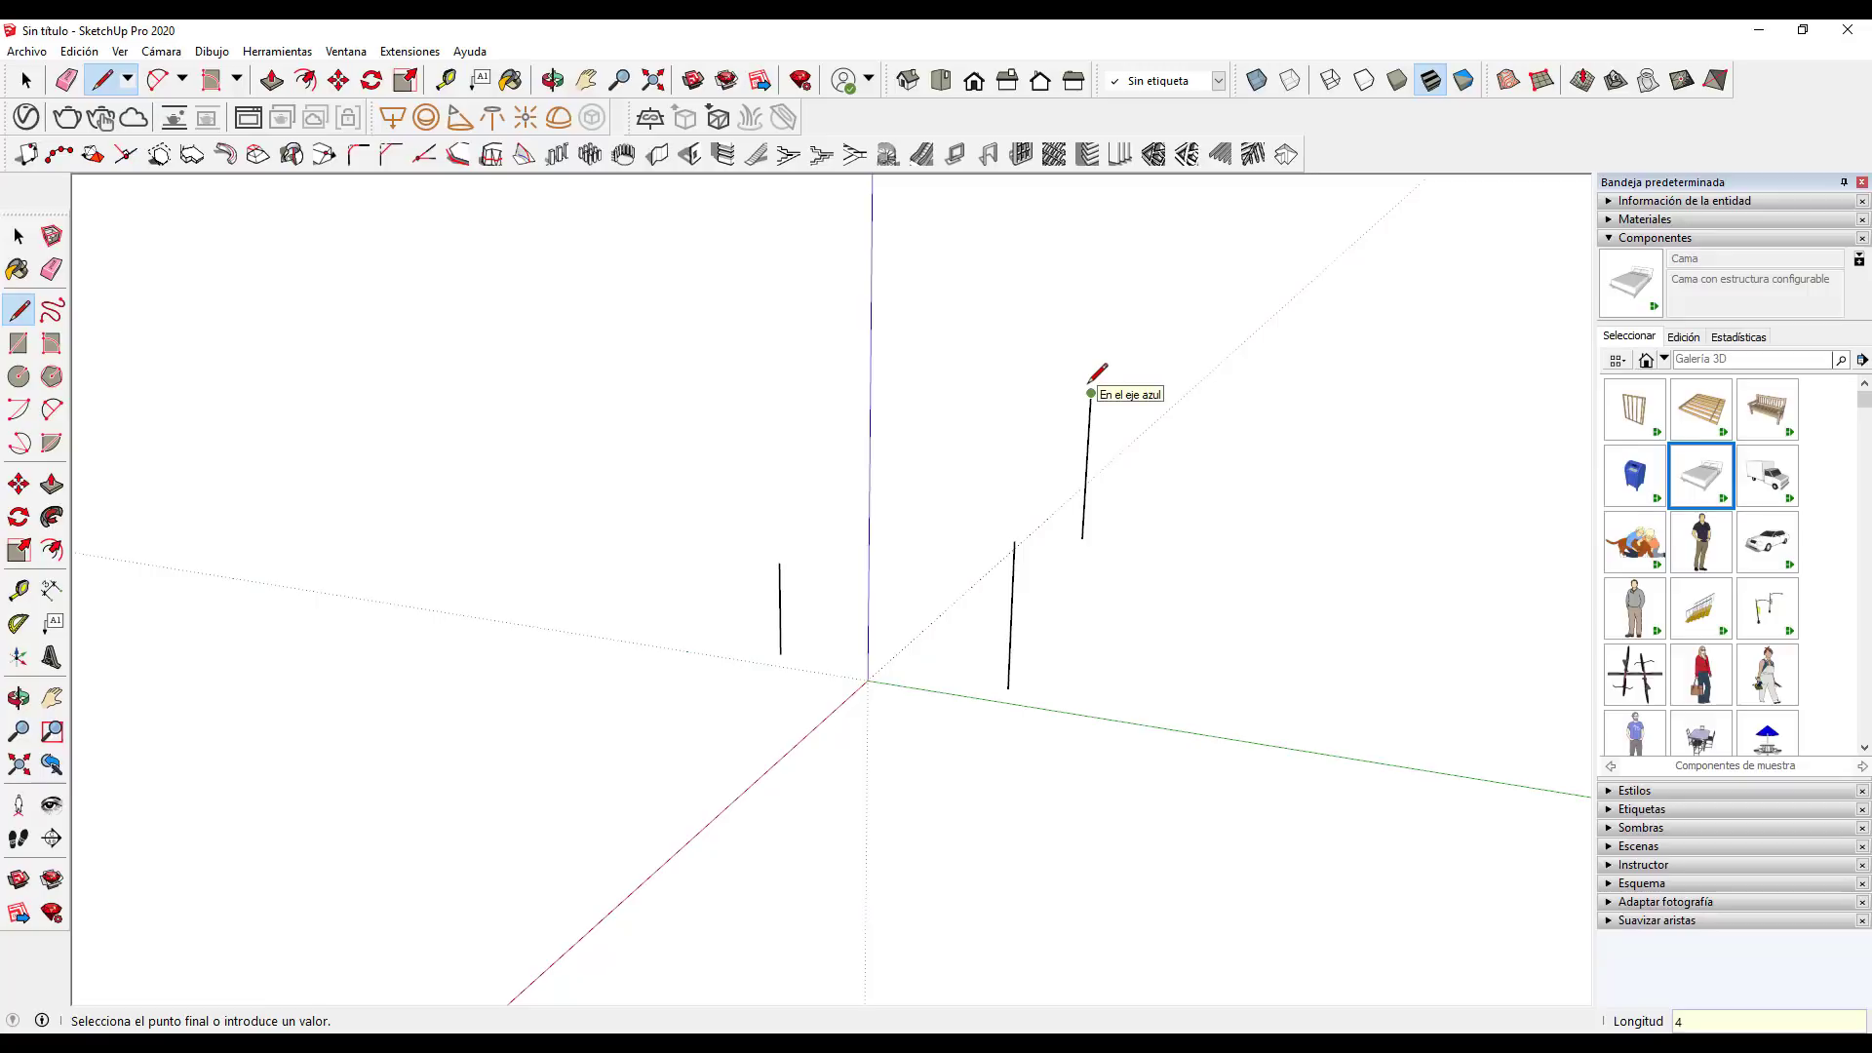
key(space)
Add three more vertical lines on the ground, including ones 3 m and 2 m tall
key(l)
click(981, 516)
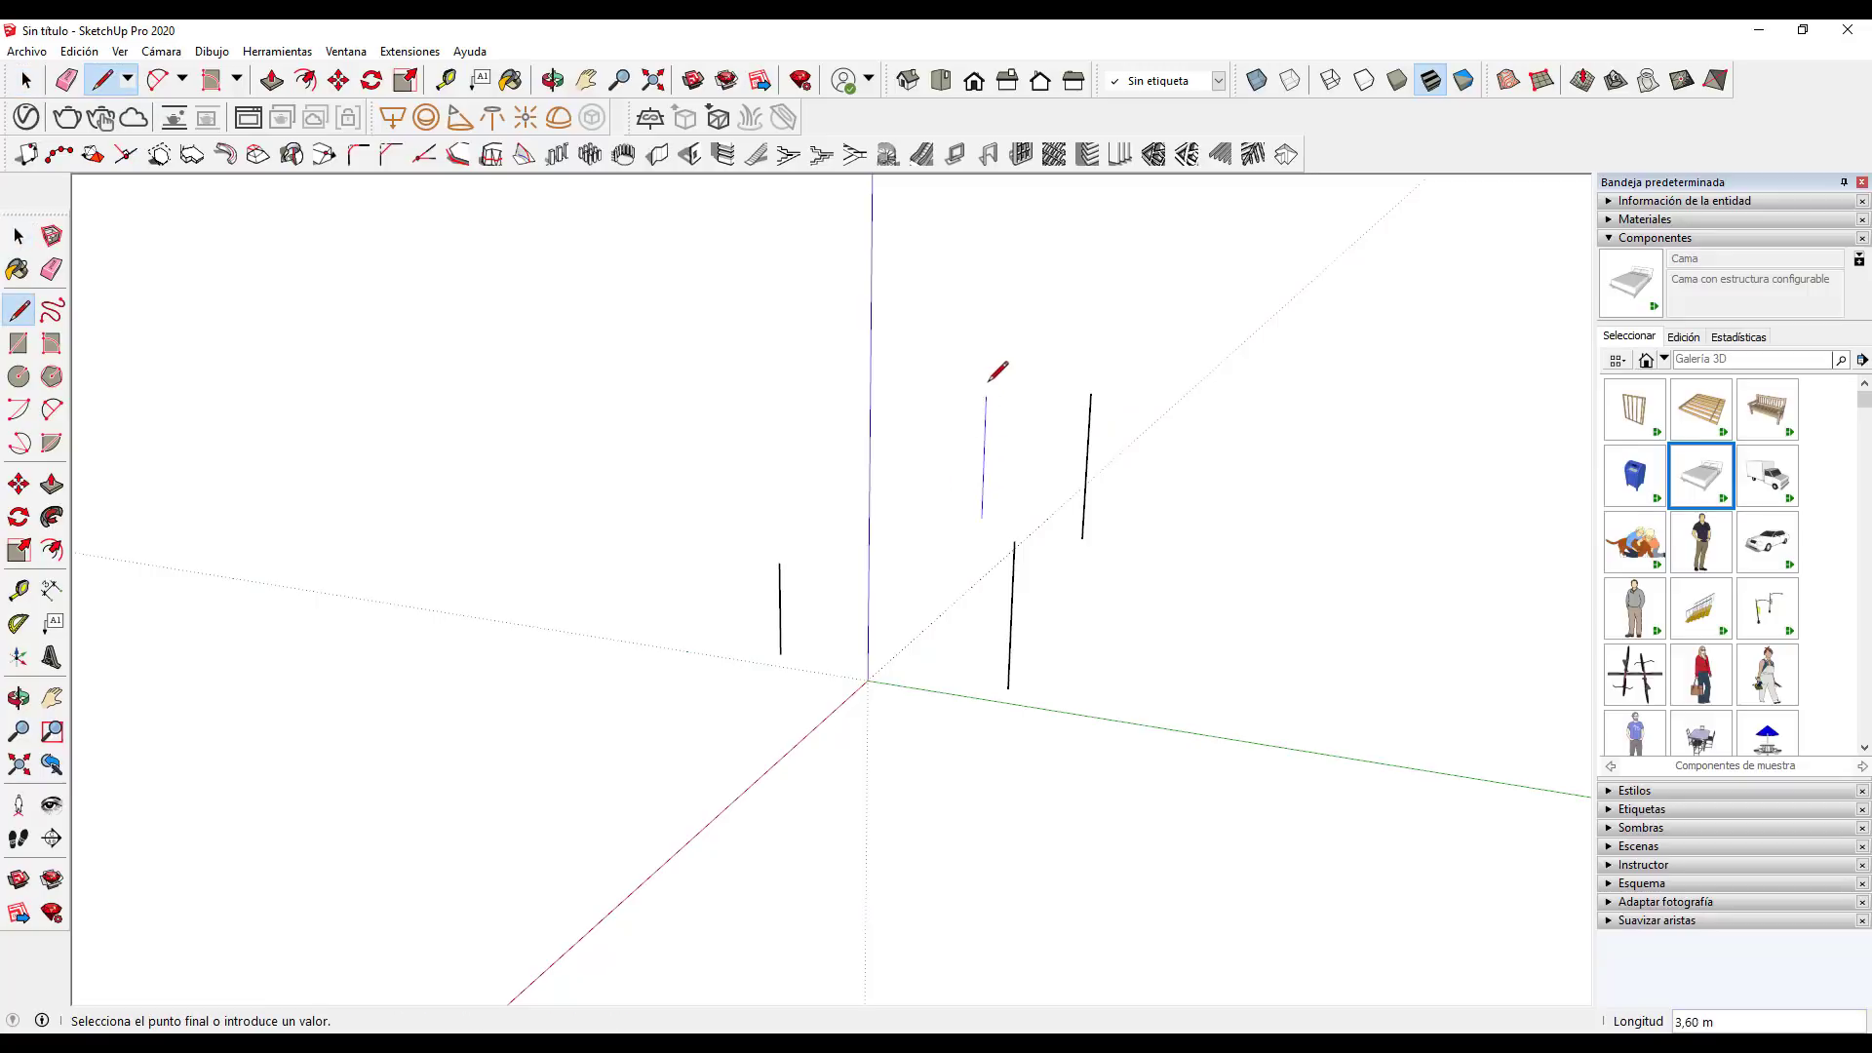
key(Return)
key(space)
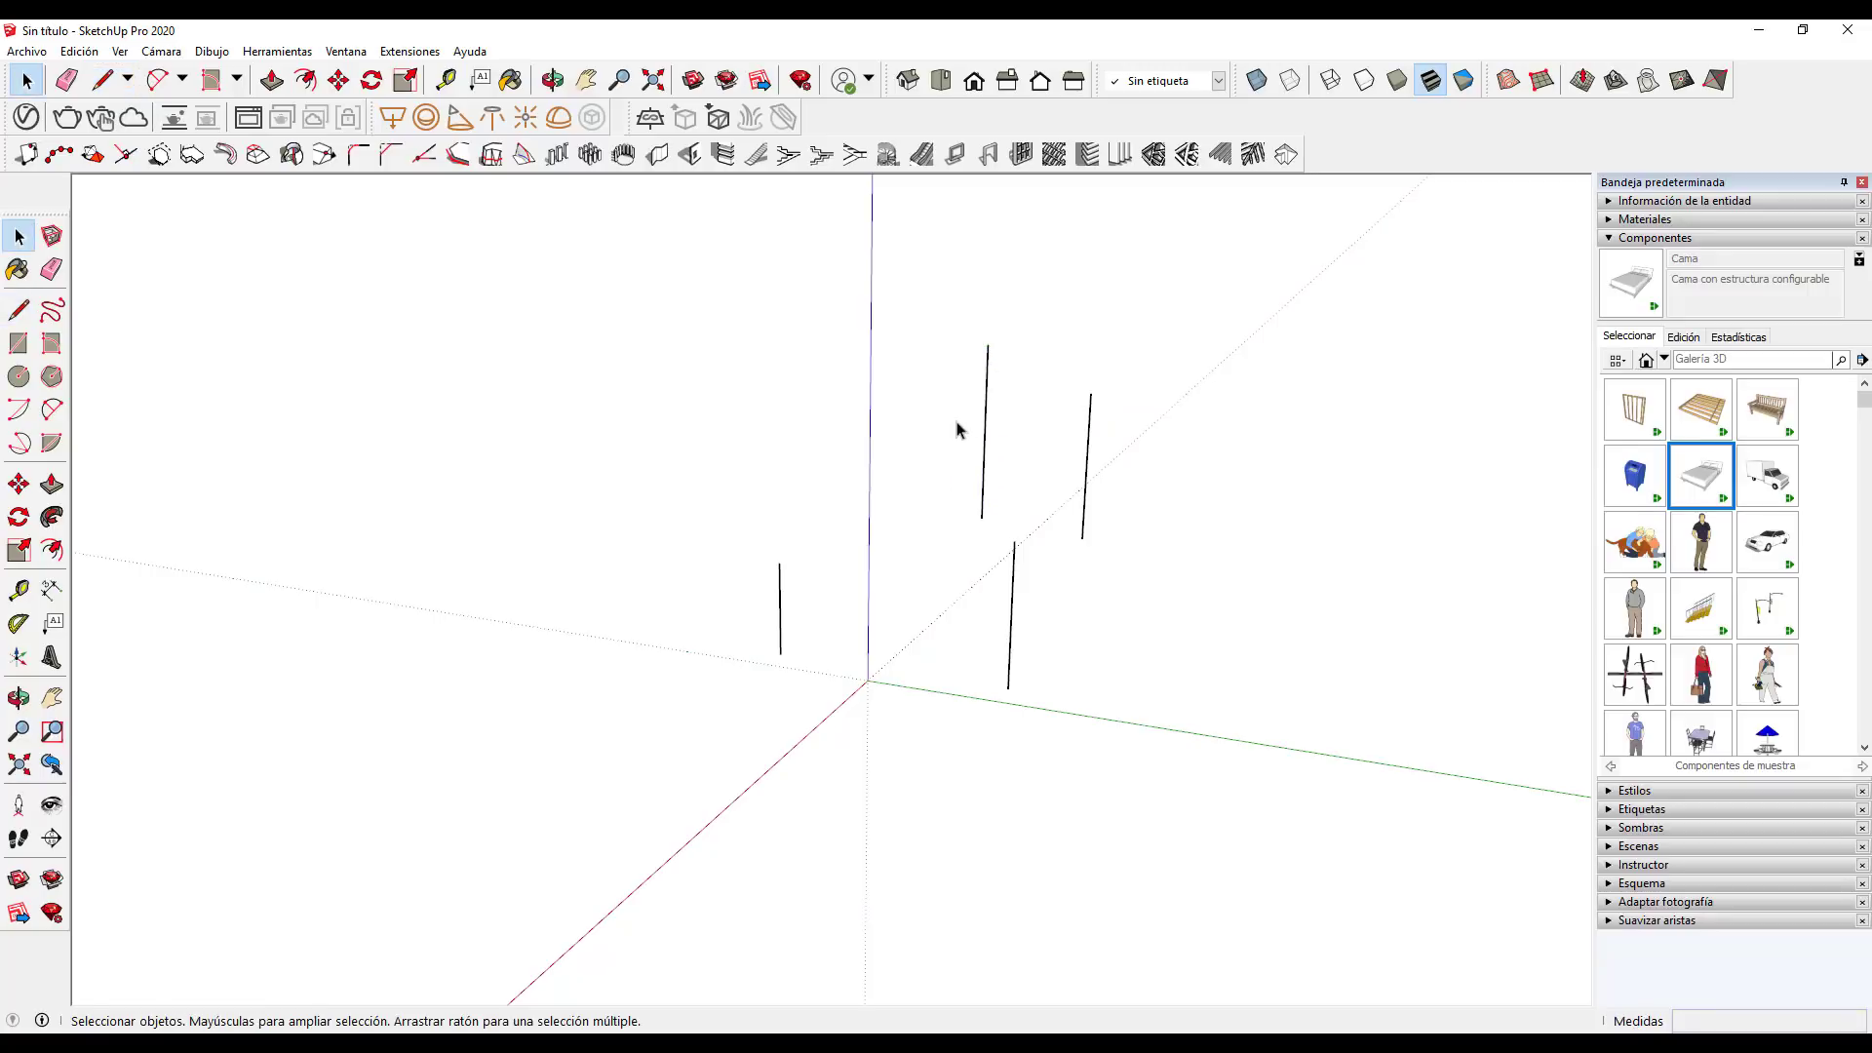
key(l)
click(796, 534)
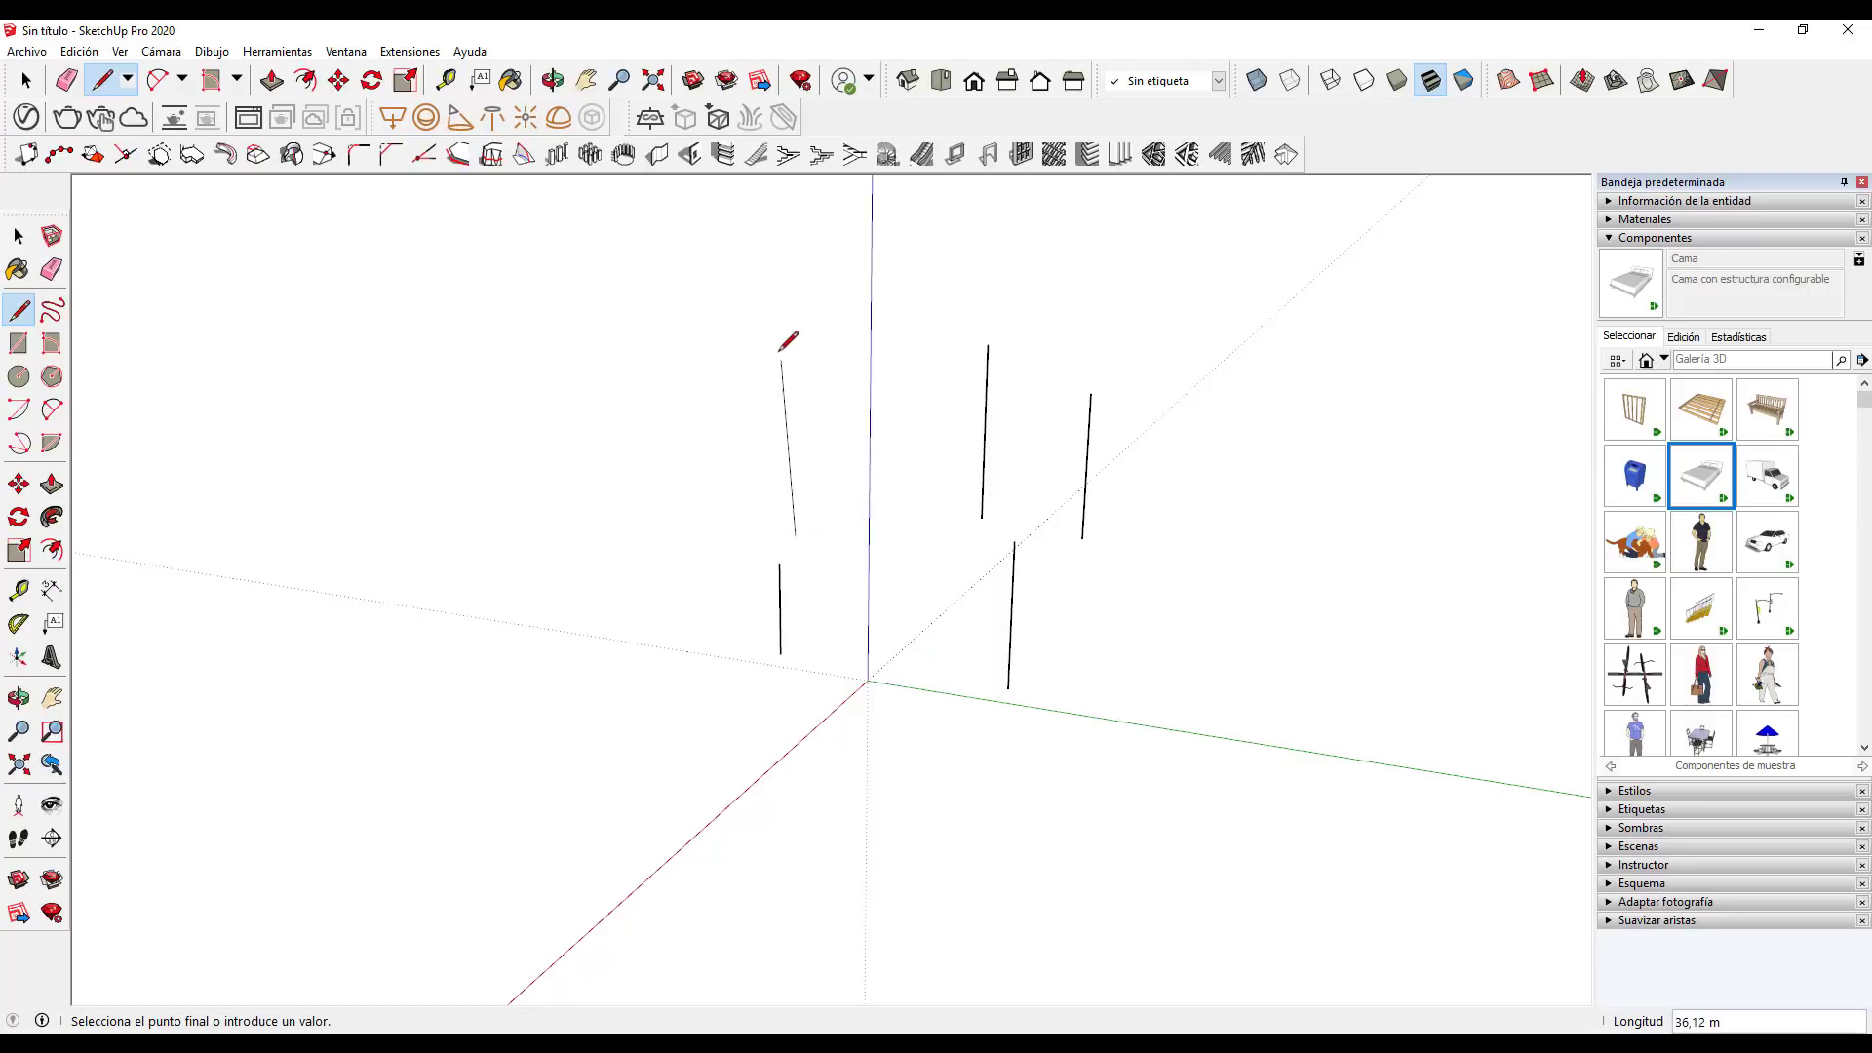
text(3)
text(1,19 m)
key(Return)
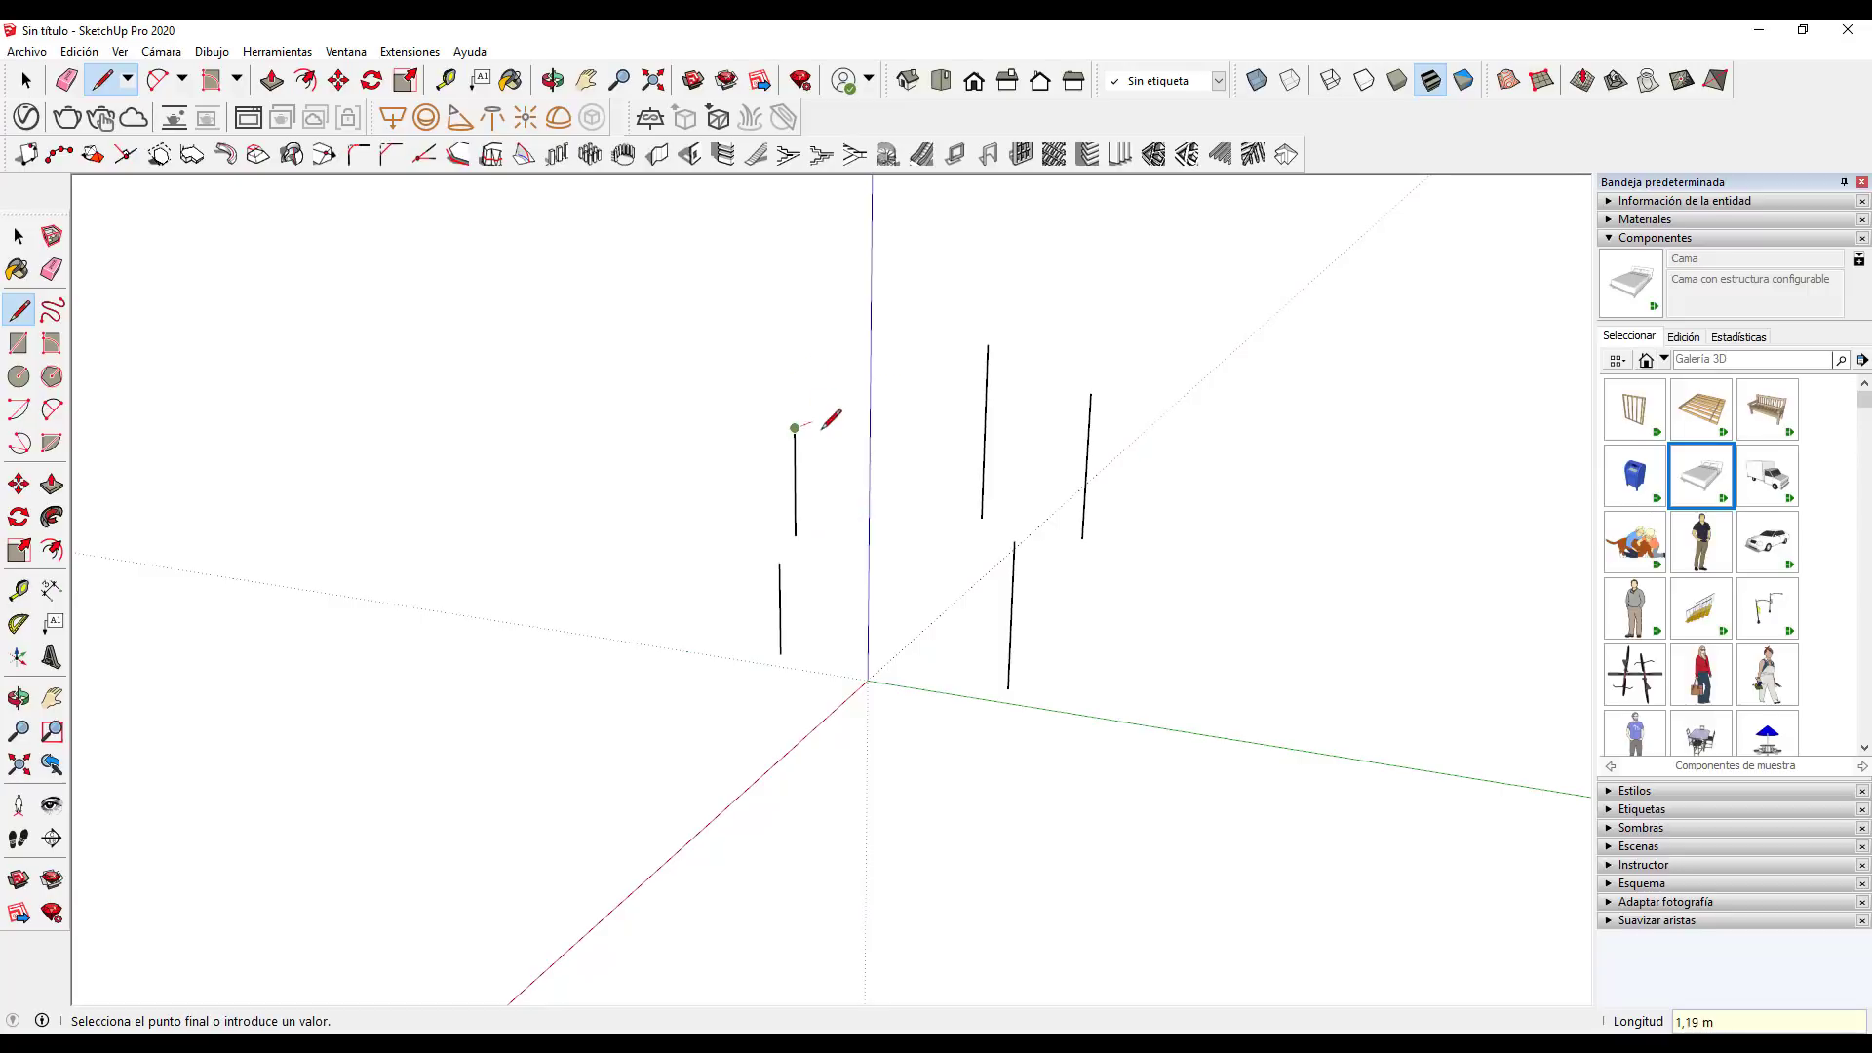
key(space)
key(l)
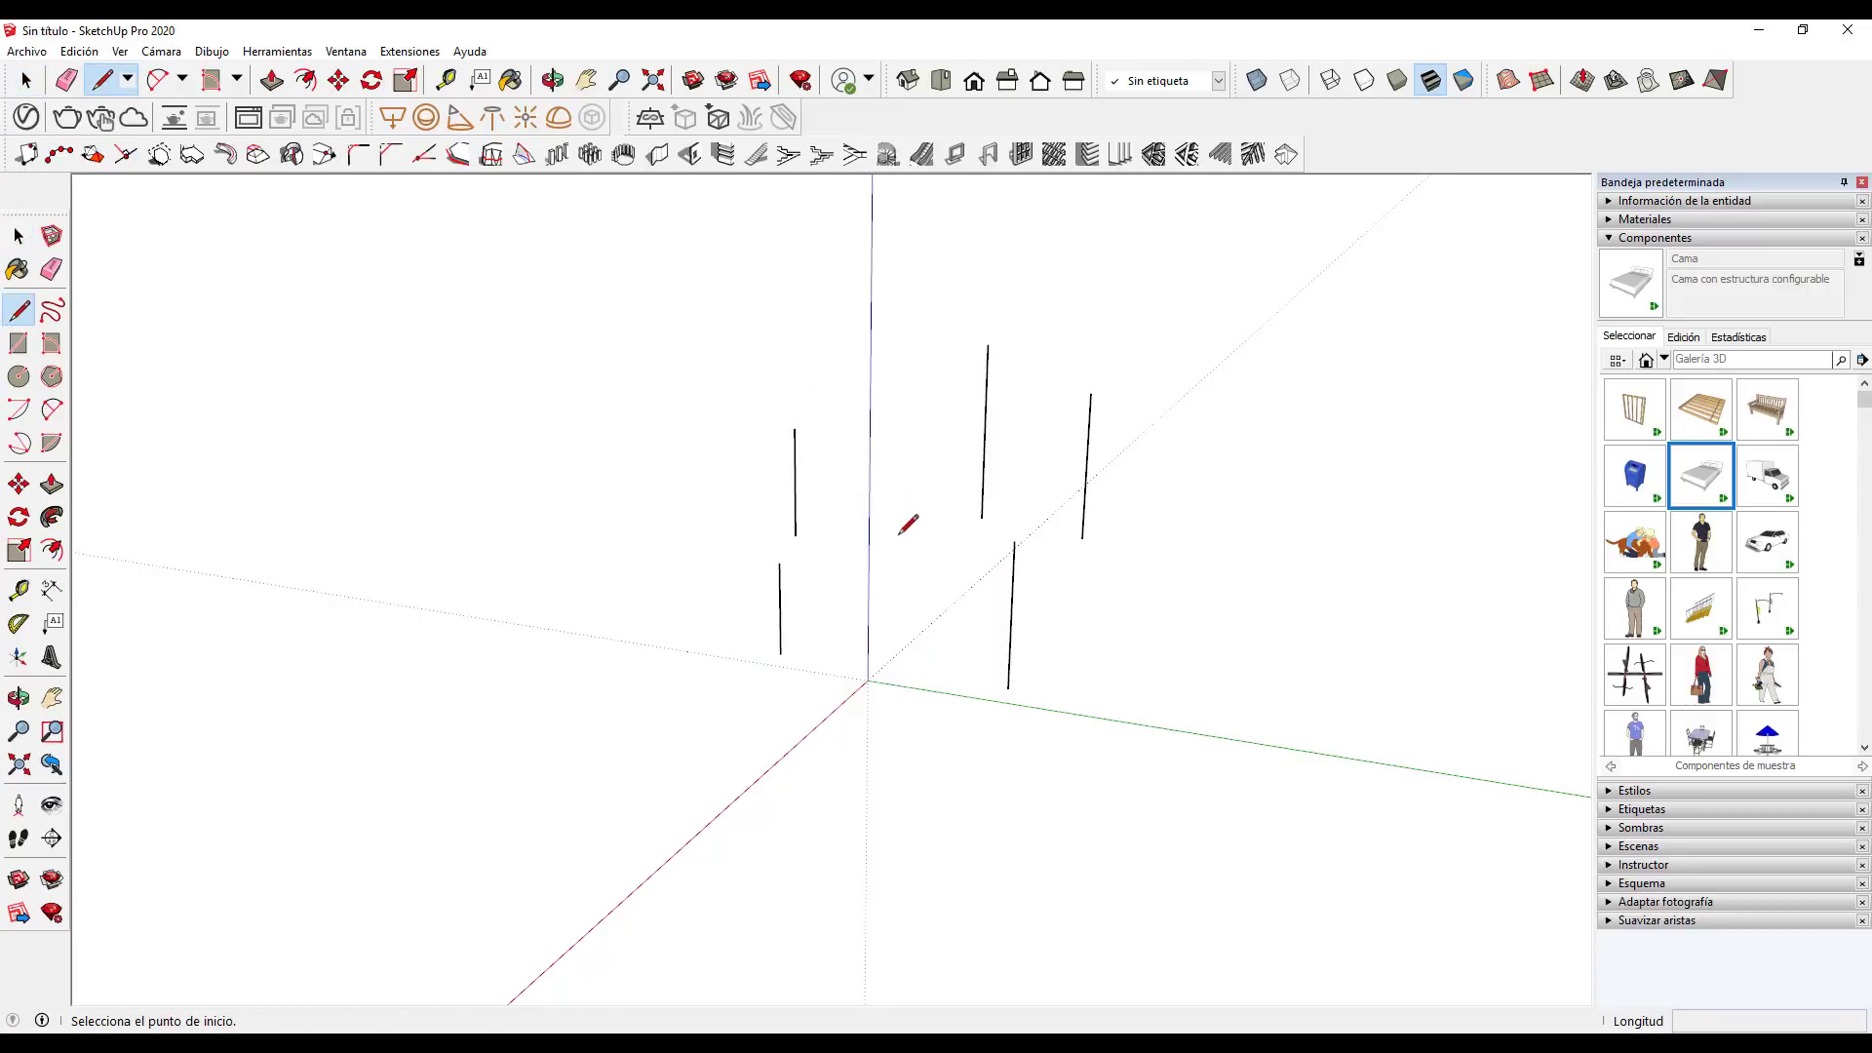
click(898, 535)
text(2)
key(Return)
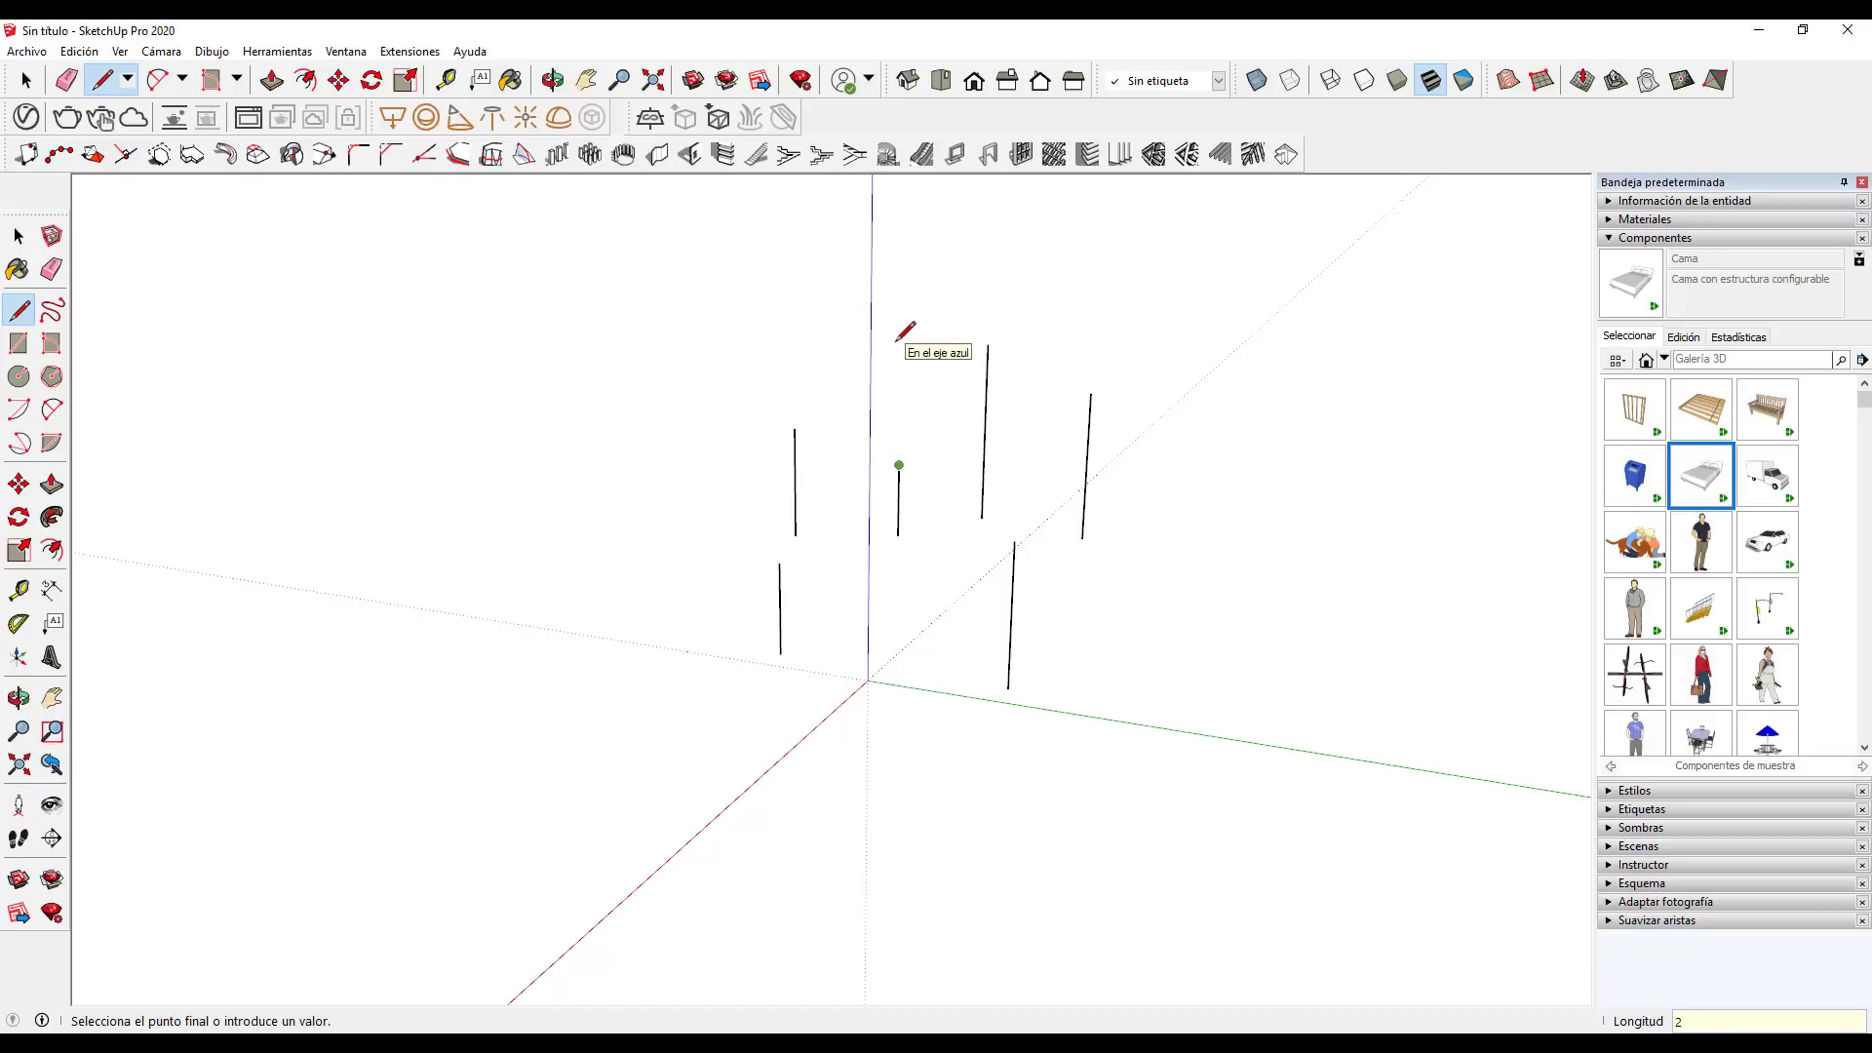
key(space)
From a new viewing angle, draw two more vertical lines, one 4 m tall
key(o)
mouse_move(937, 634)
mouse_down()
mouse_move(1274, 681)
mouse_move(1362, 743)
mouse_up()
mouse_move(857, 494)
mouse_down()
mouse_move(1060, 488)
mouse_move(1108, 568)
mouse_up()
key(l)
click(953, 446)
text(3)
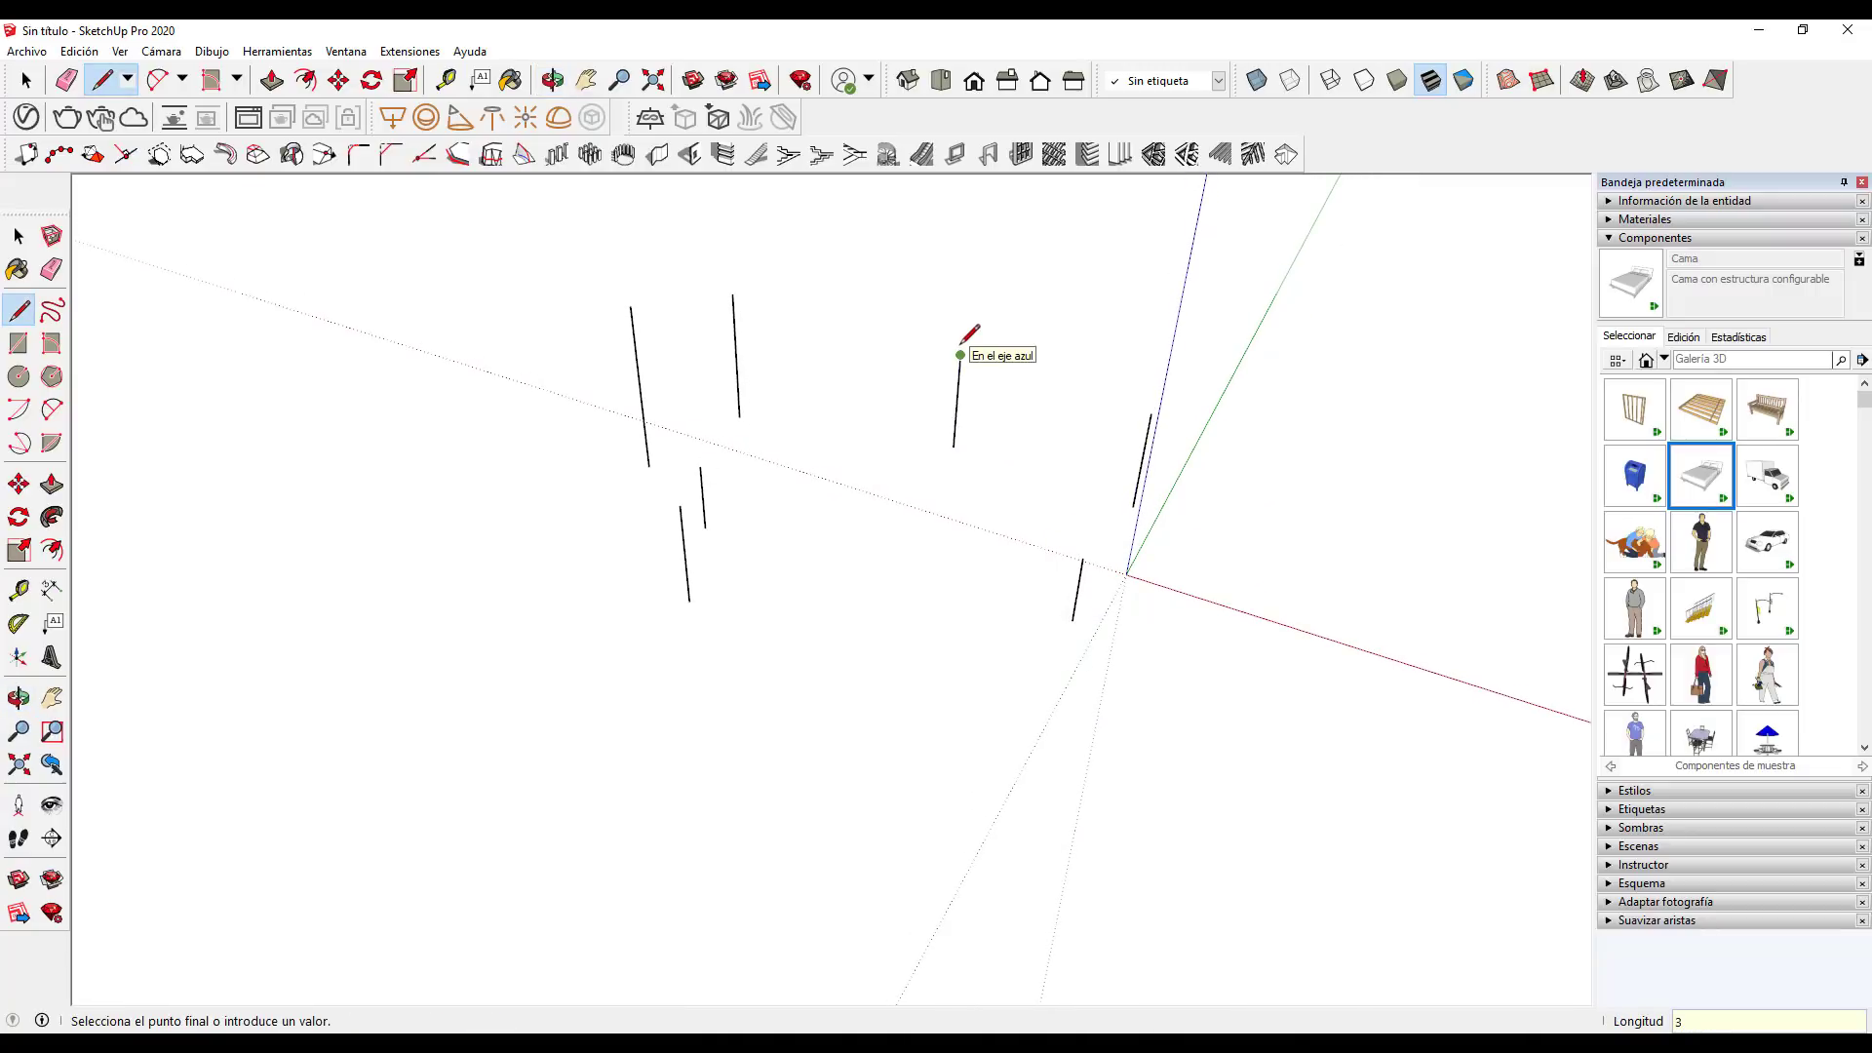
key(Return)
key(space)
key(l)
click(878, 617)
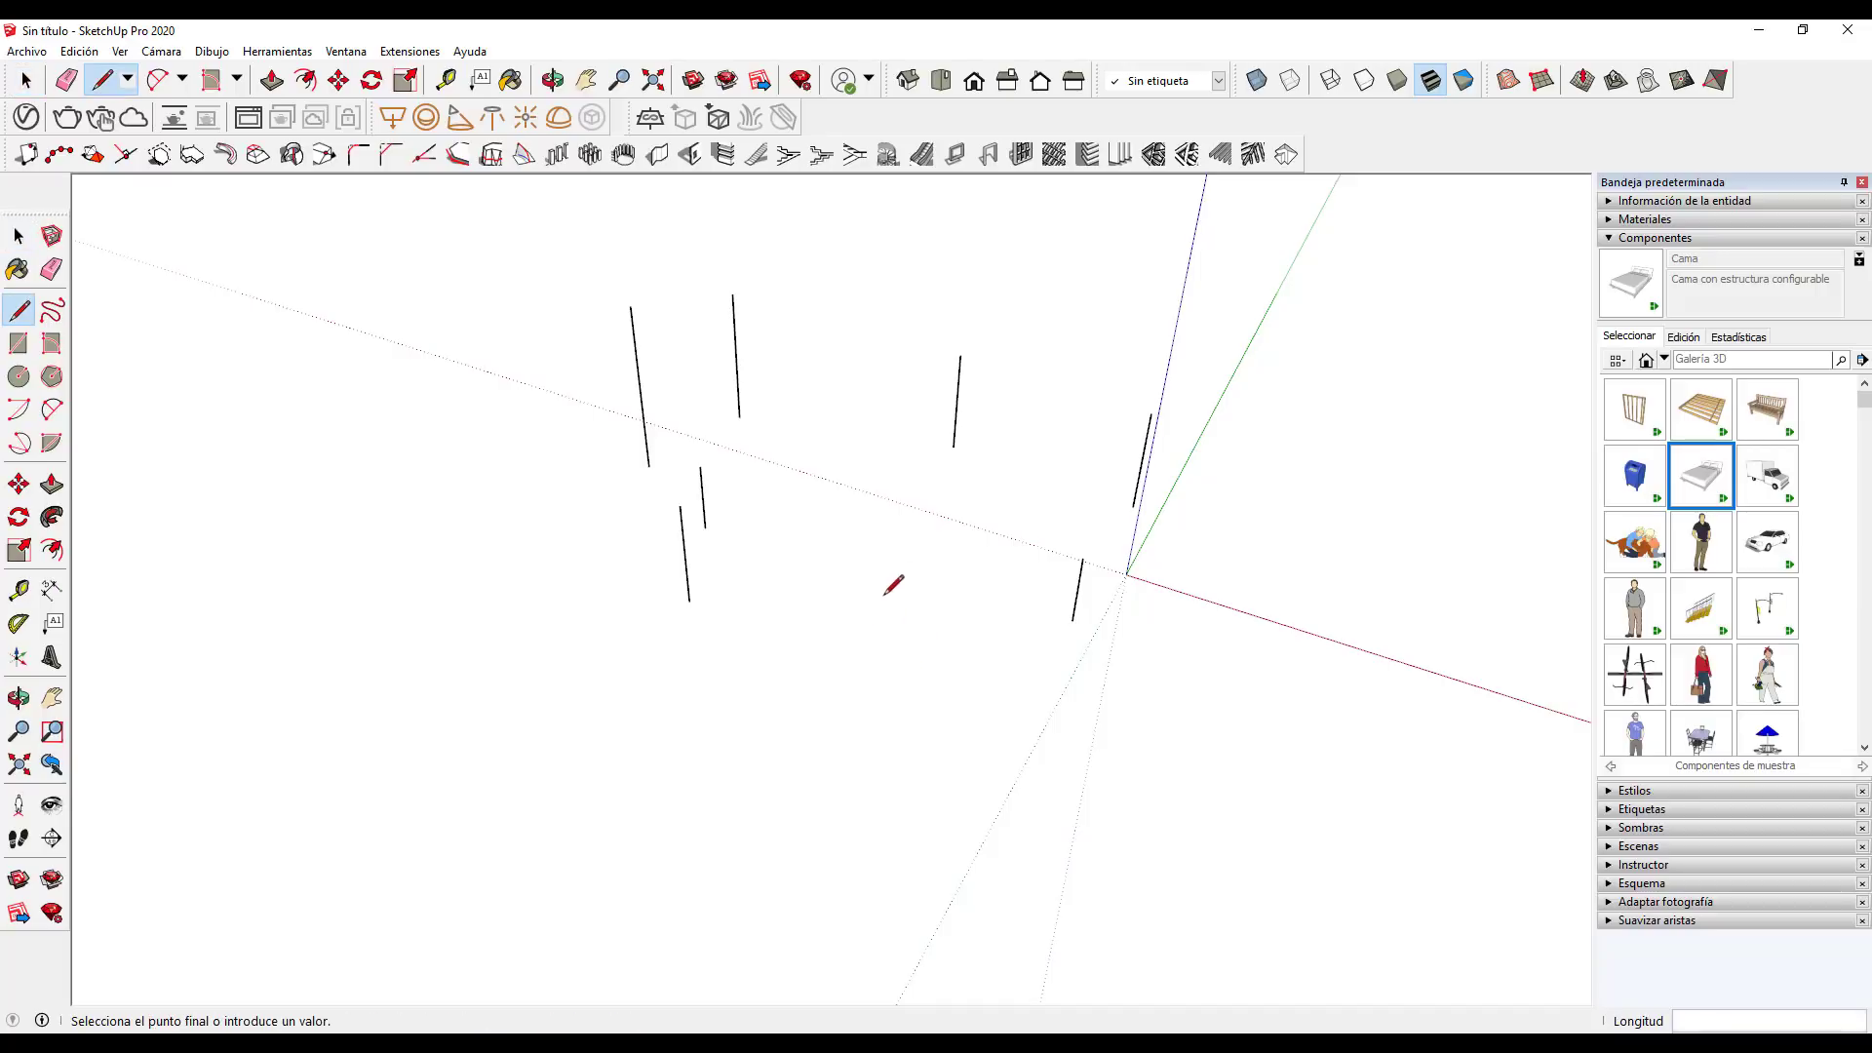
text(4)
key(Return)
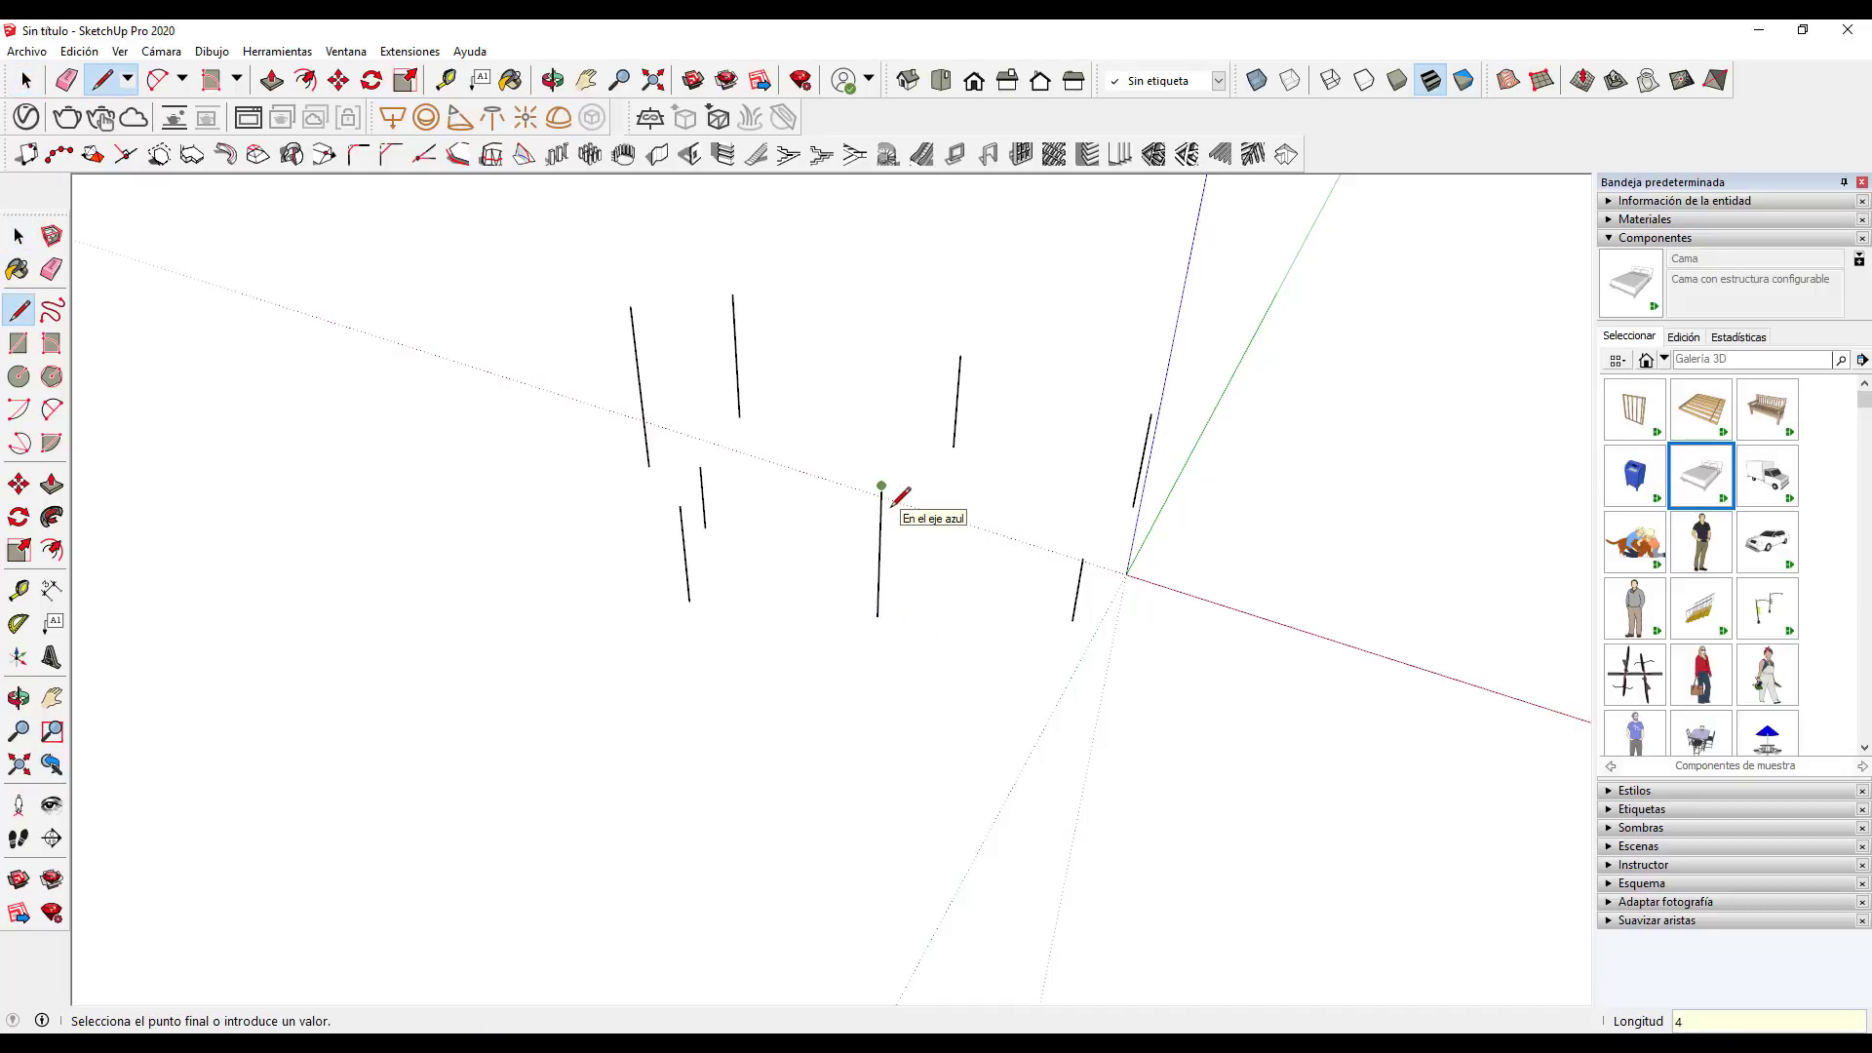
key(space)
Orbit around the scattered vertical lines to inspect their varying heights
mouse_move(913, 530)
middle_down()
mouse_move(872, 534)
mouse_move(770, 435)
middle_up()
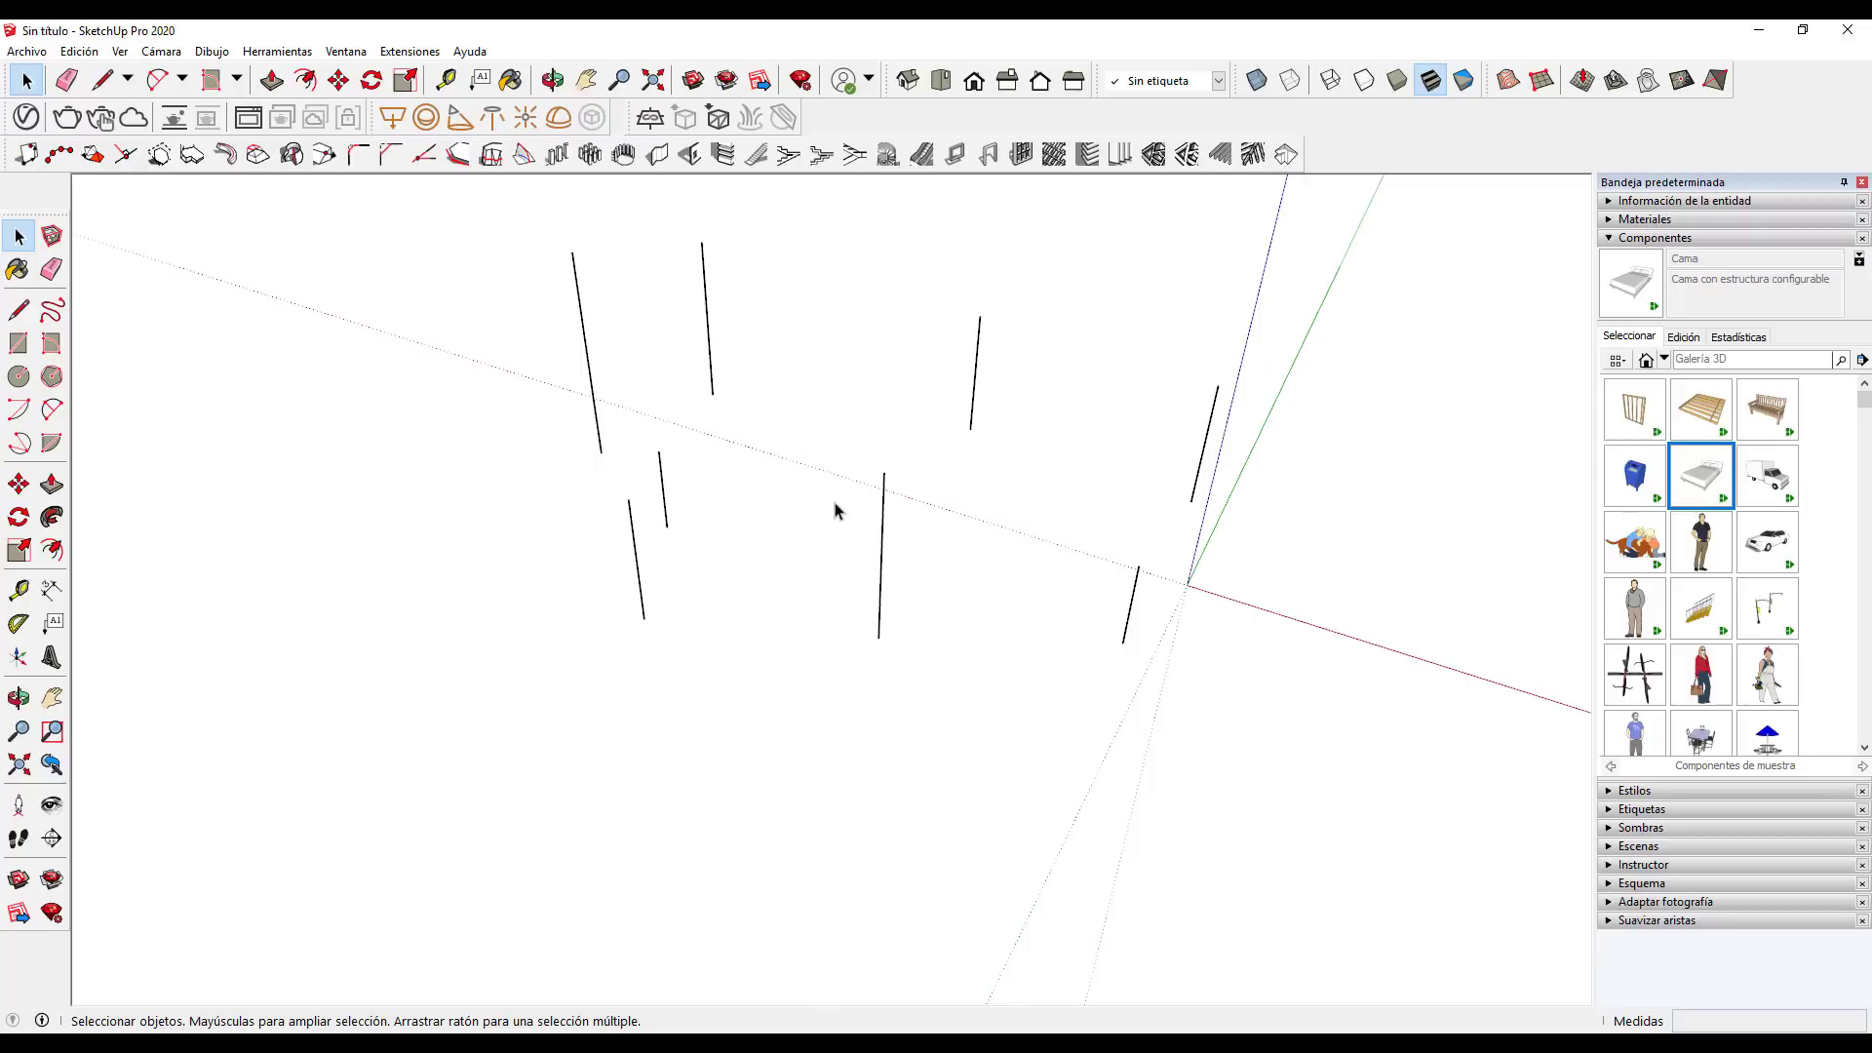
mouse_move(756, 556)
middle_down()
mouse_move(1086, 480)
mouse_move(1370, 309)
mouse_move(1417, 451)
mouse_move(1412, 539)
mouse_move(1095, 439)
mouse_move(910, 347)
mouse_move(711, 321)
mouse_move(769, 401)
mouse_move(848, 276)
middle_up()
mouse_move(840, 429)
middle_down()
mouse_move(932, 360)
mouse_move(1241, 351)
mouse_move(1346, 376)
middle_up()
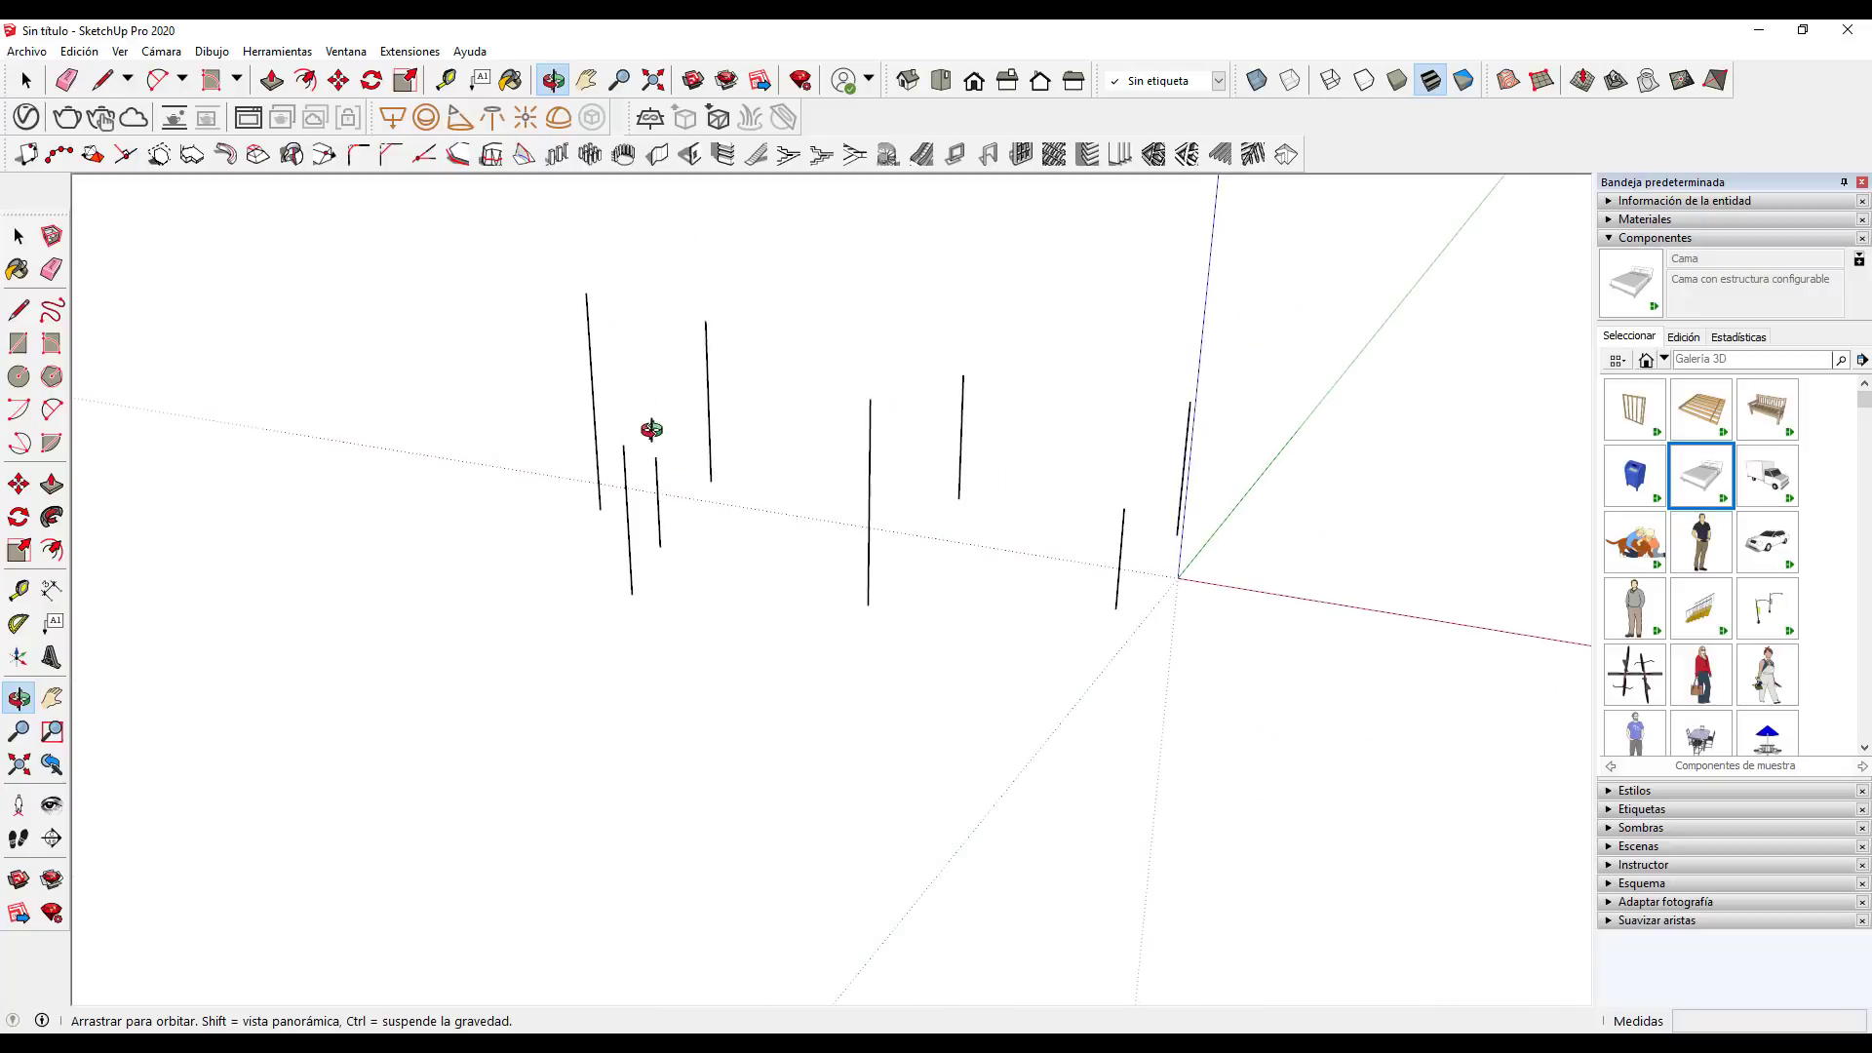
middle_drag(968, 462, 906, 482)
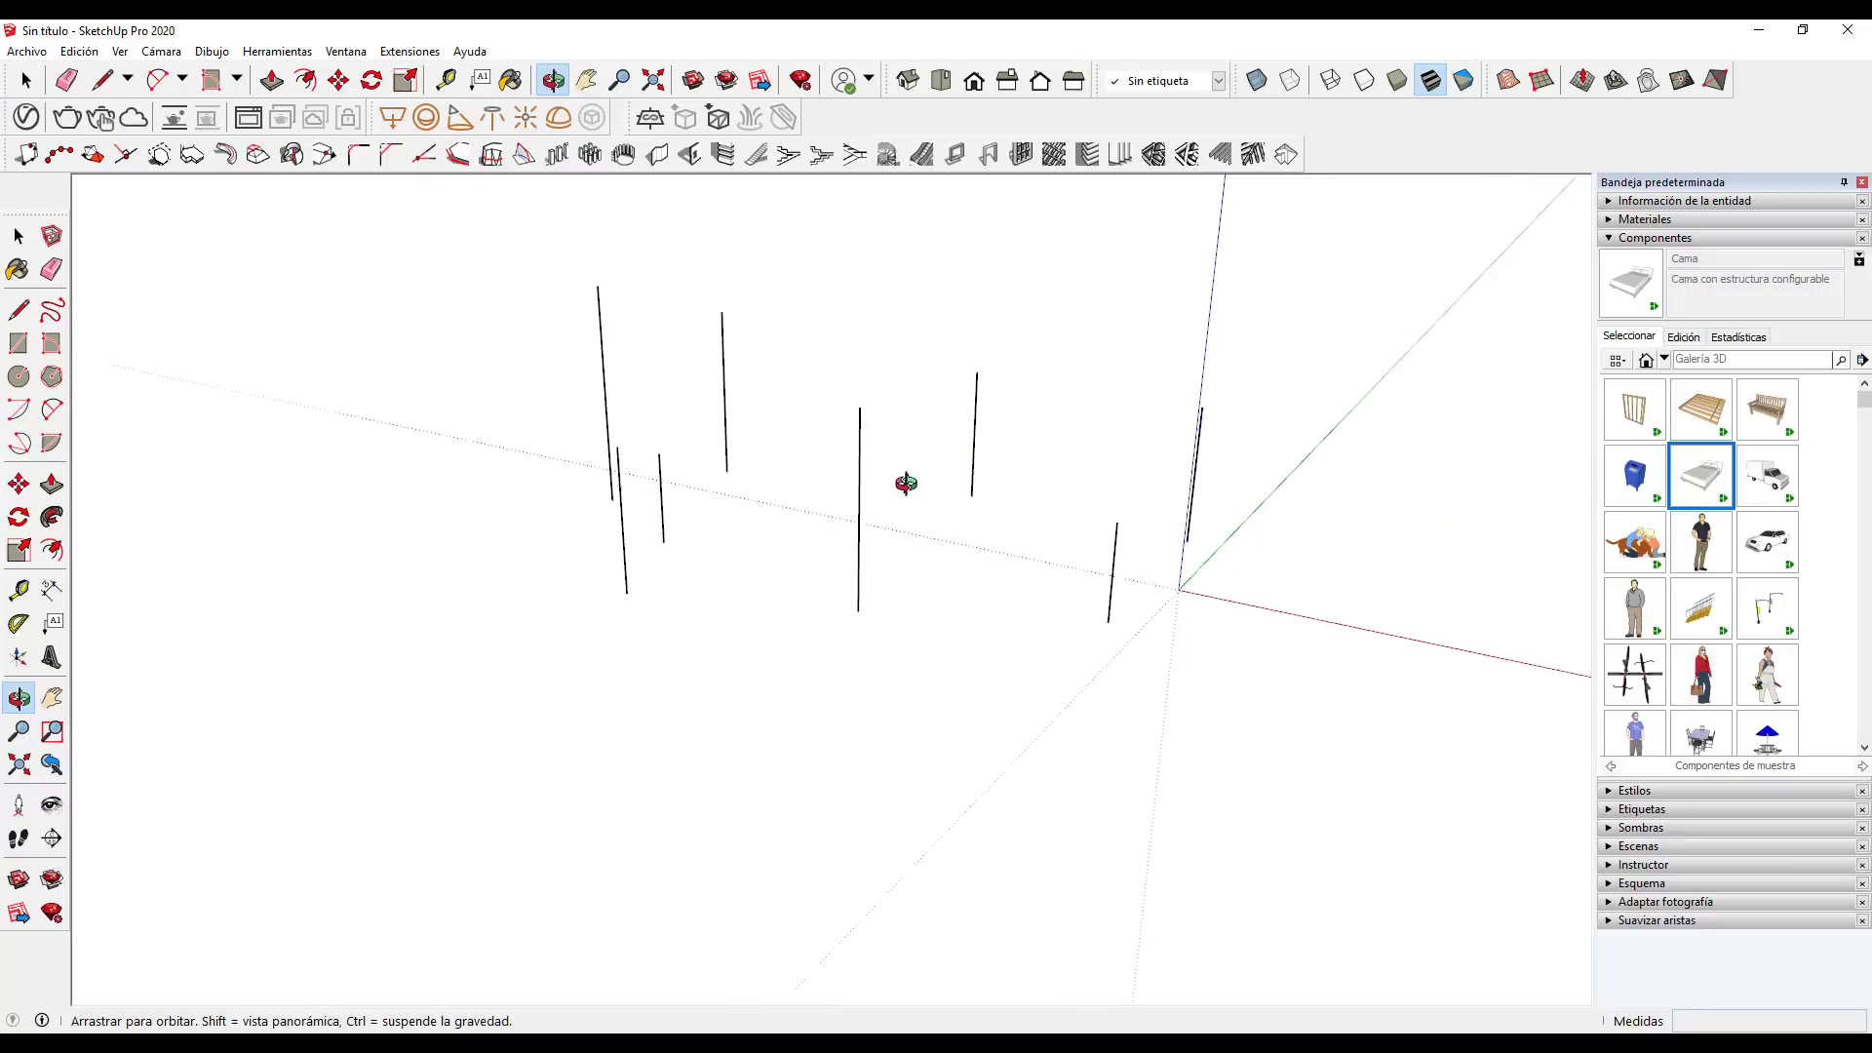
drag(905, 482, 790, 468)
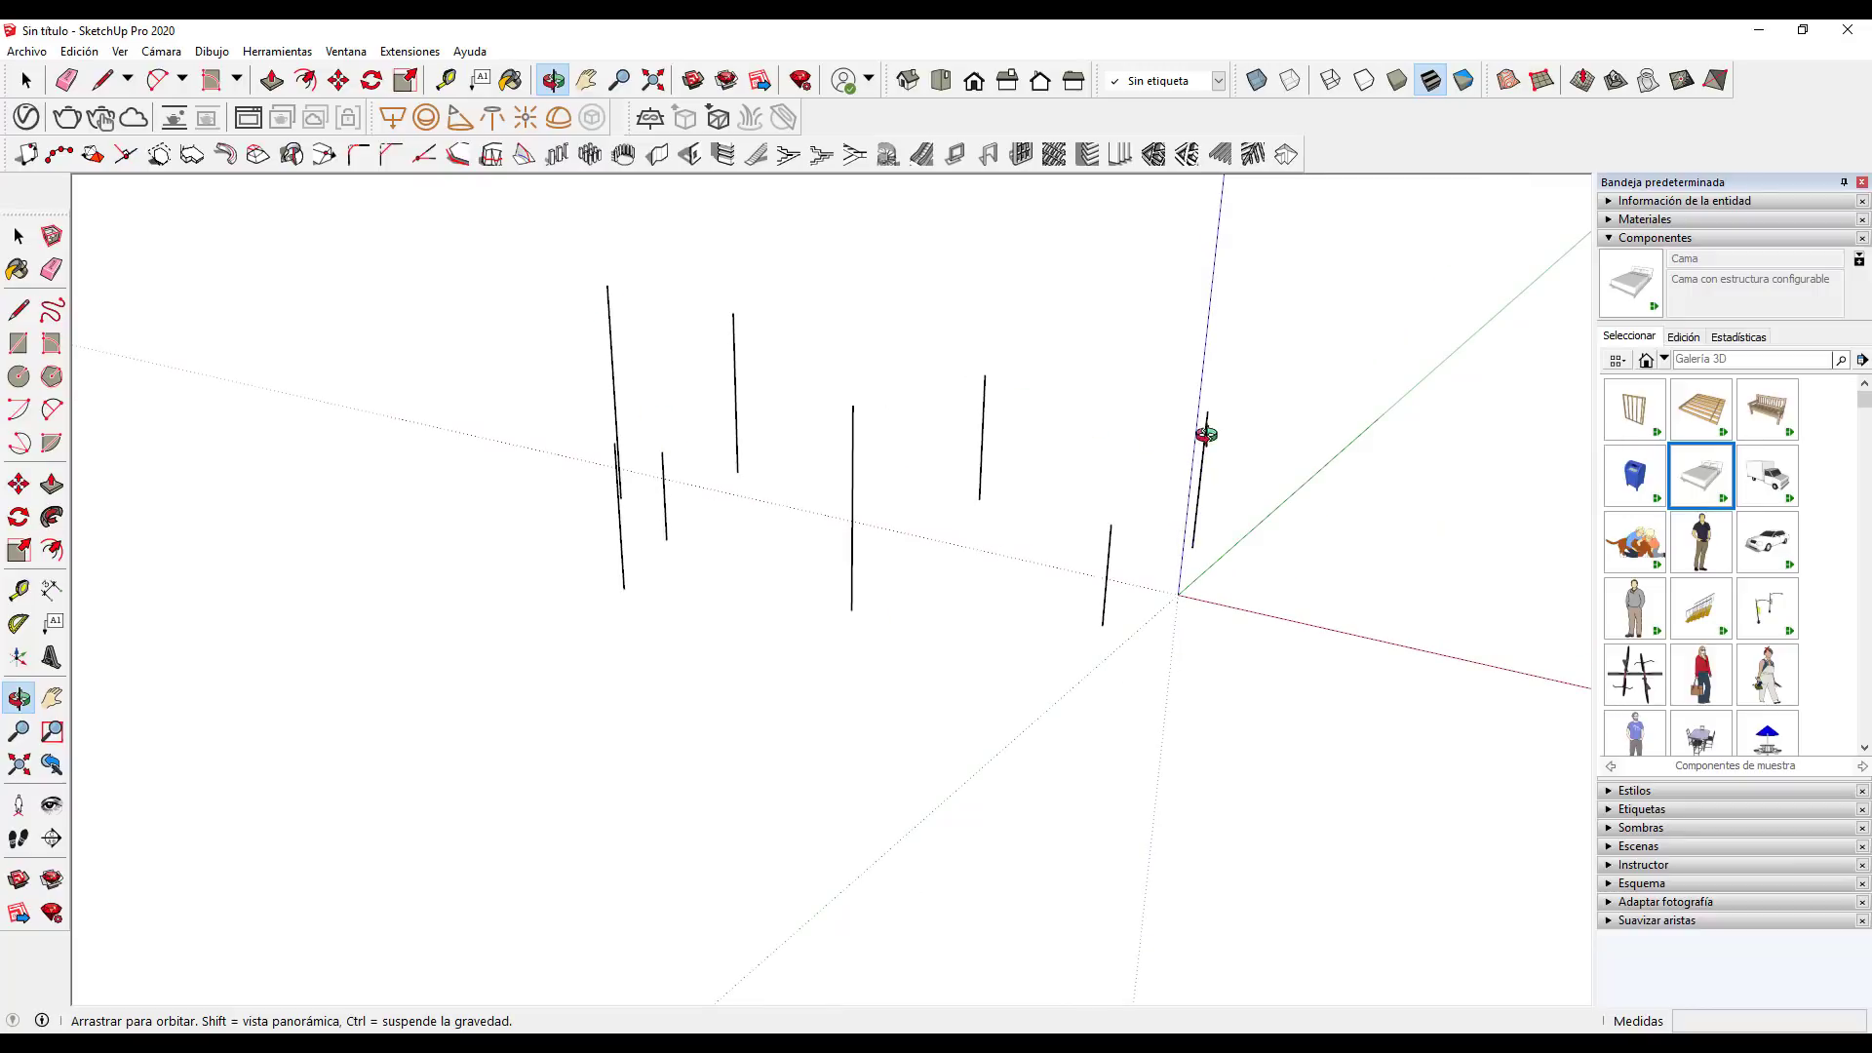
mouse_move(1206, 434)
mouse_down()
mouse_move(969, 429)
mouse_move(881, 309)
mouse_move(990, 384)
mouse_move(585, 451)
mouse_up()
Draw a best-fit face through the seven line tops, closing the loop at the first
key(space)
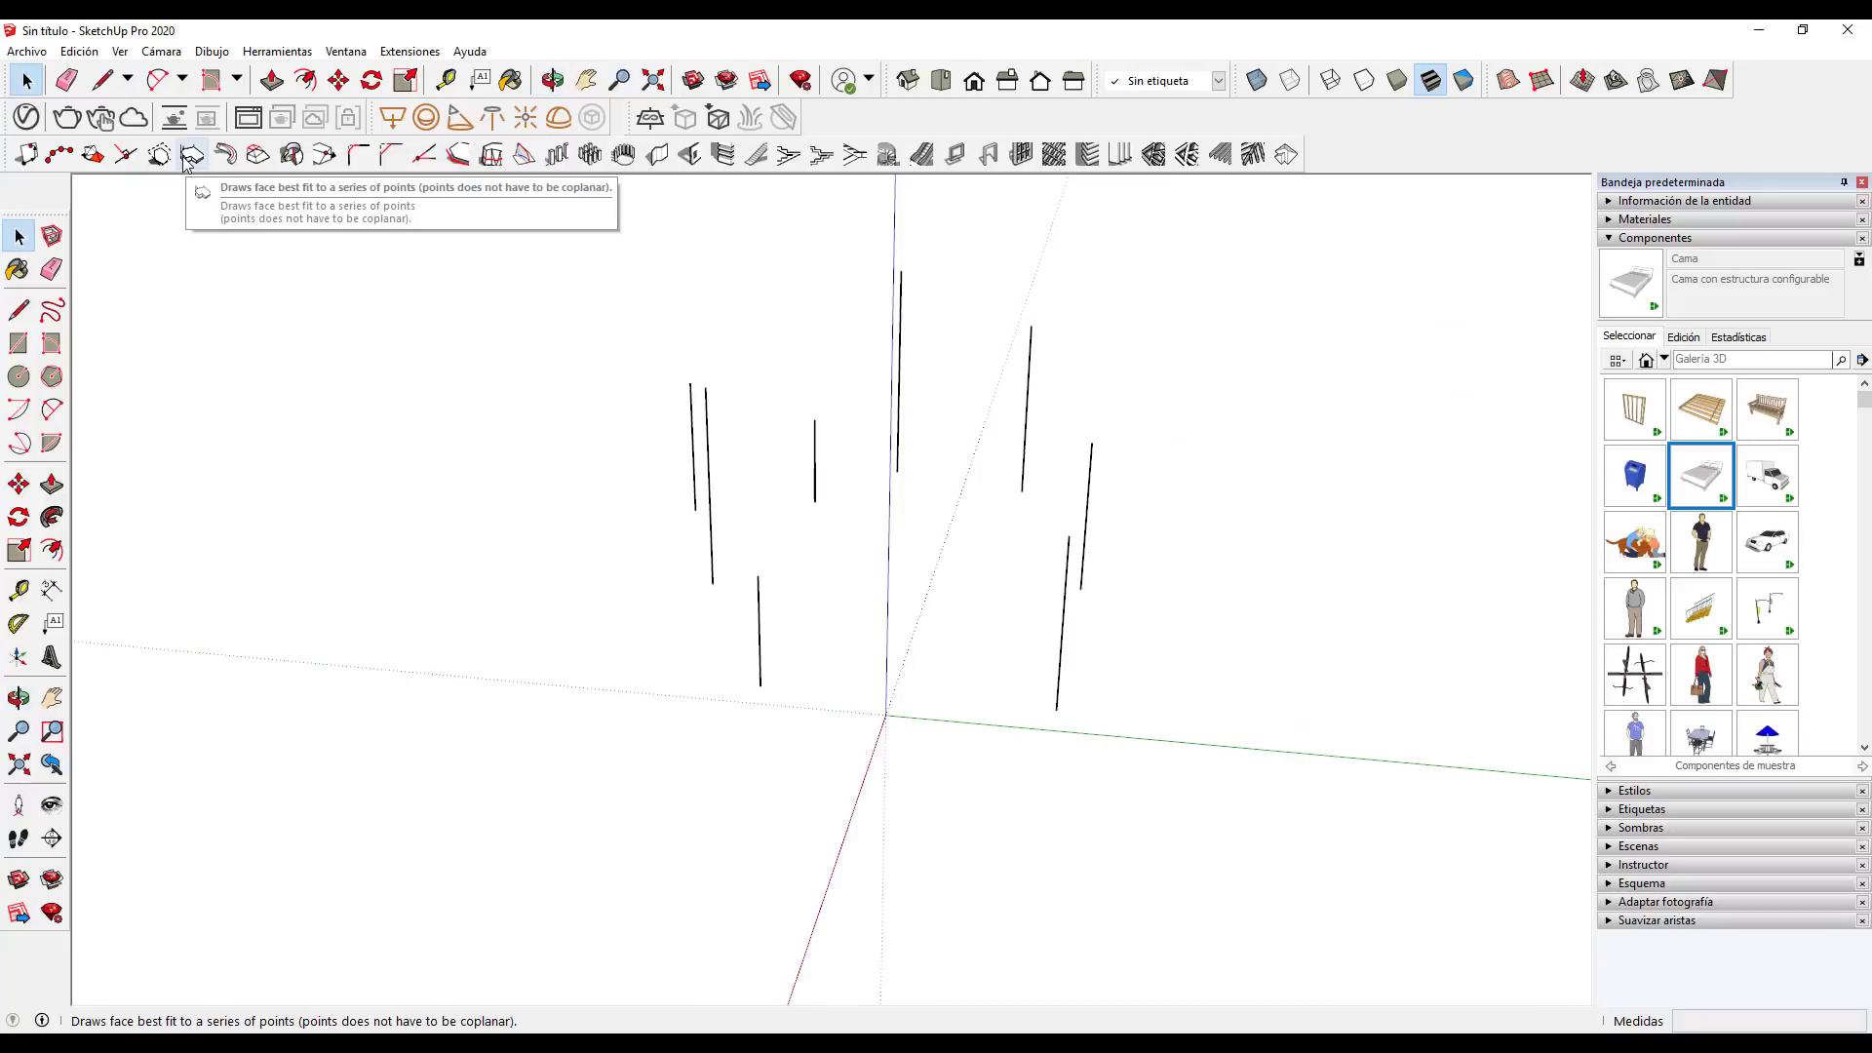
click(190, 156)
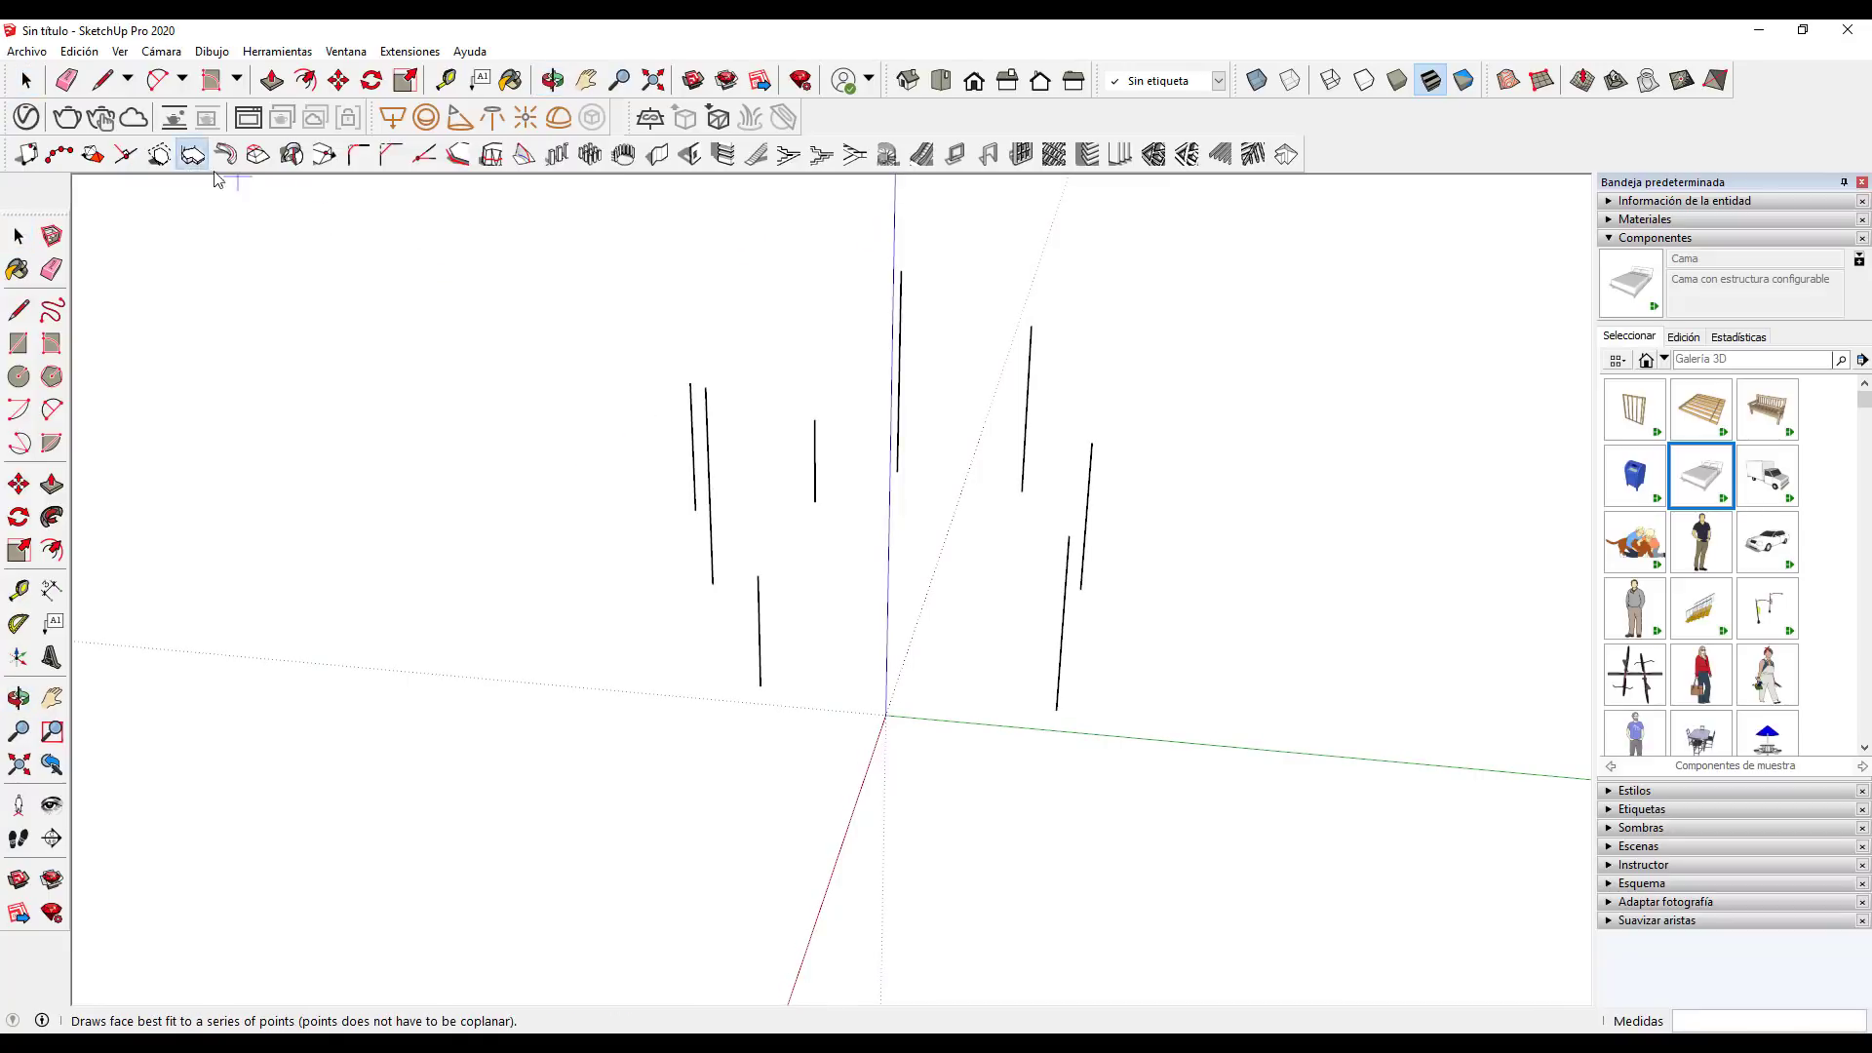
click(901, 271)
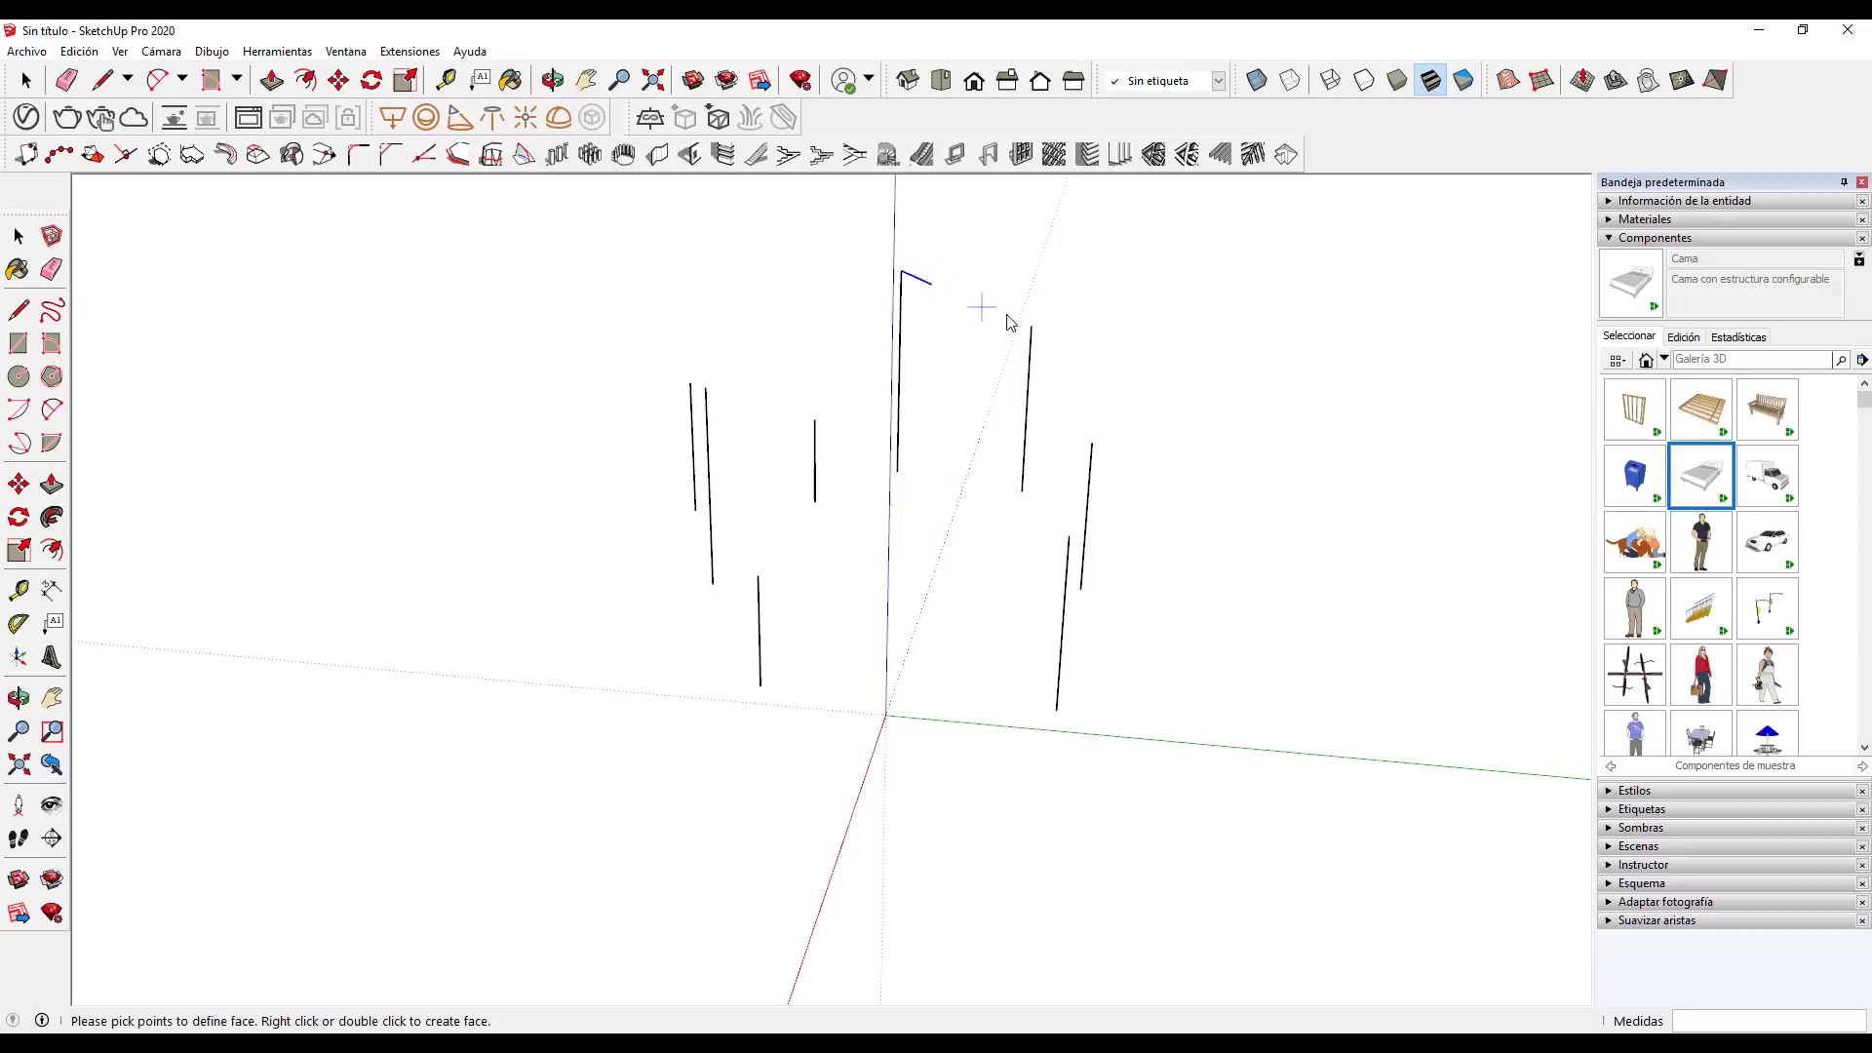
click(1031, 325)
click(1092, 444)
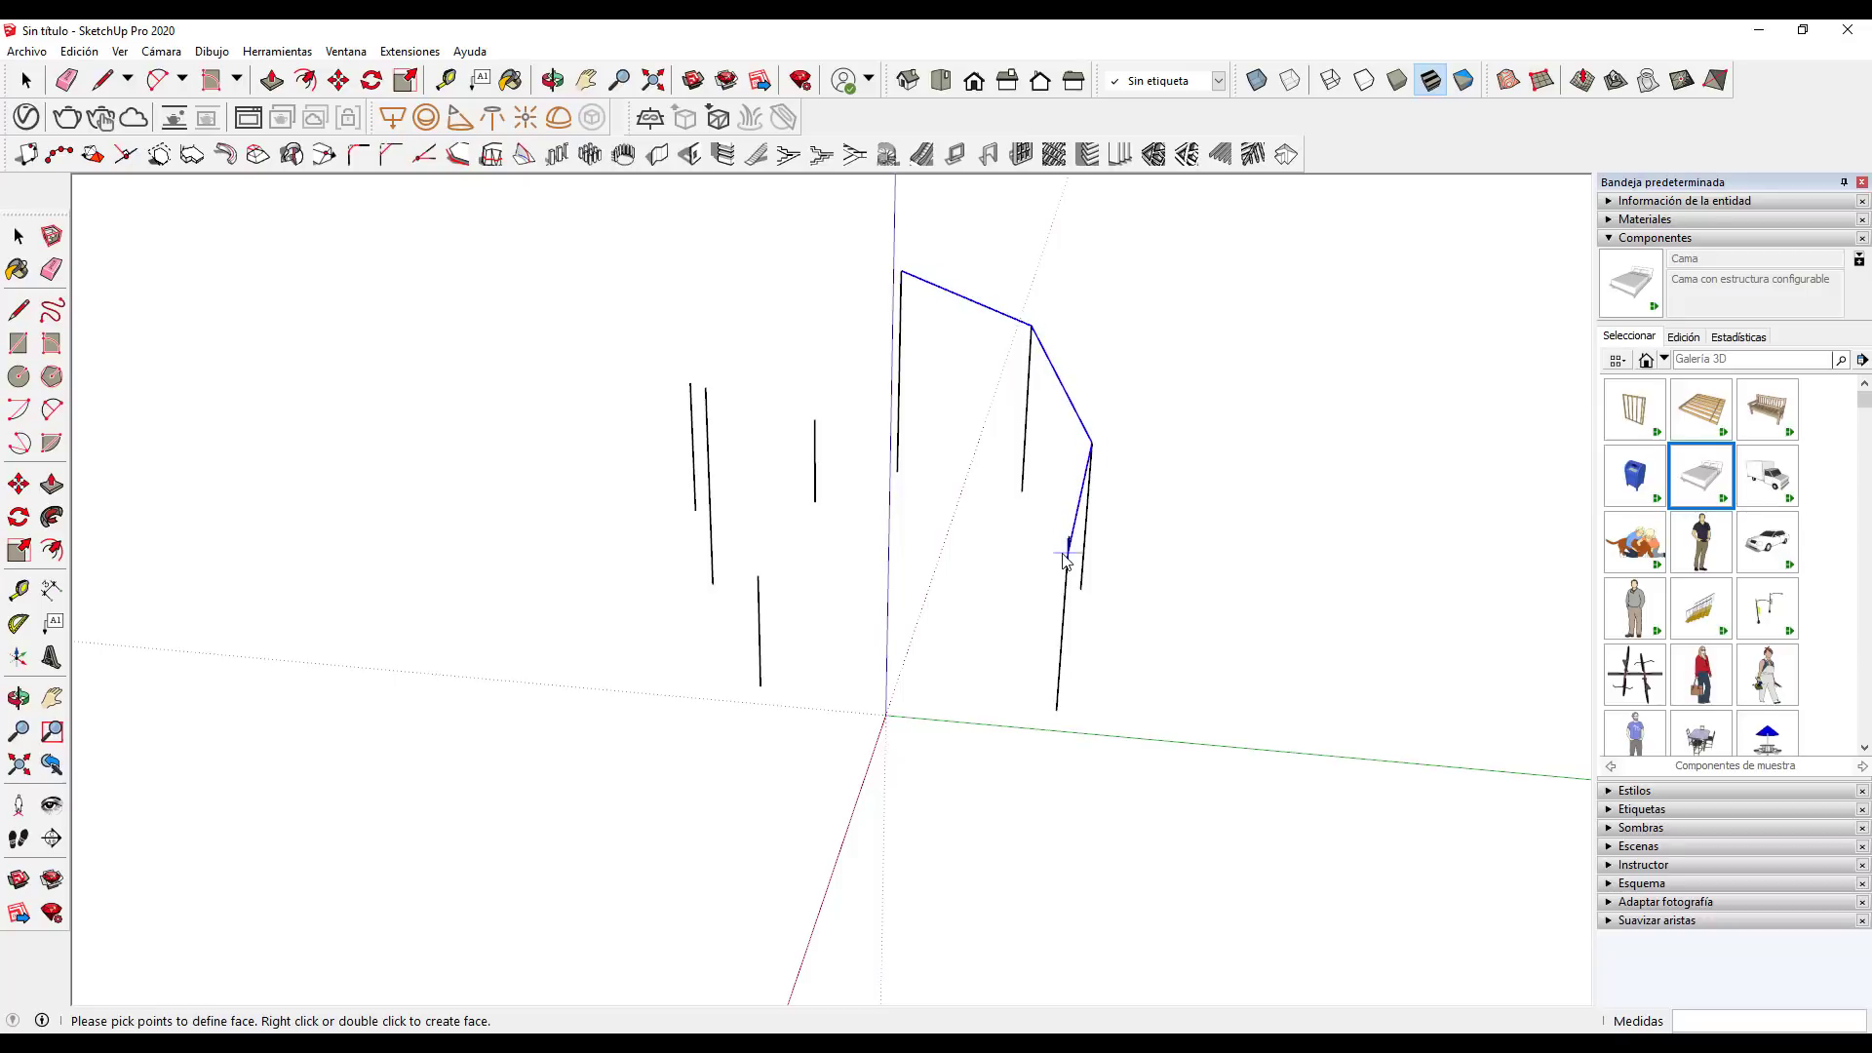
click(1069, 535)
click(759, 575)
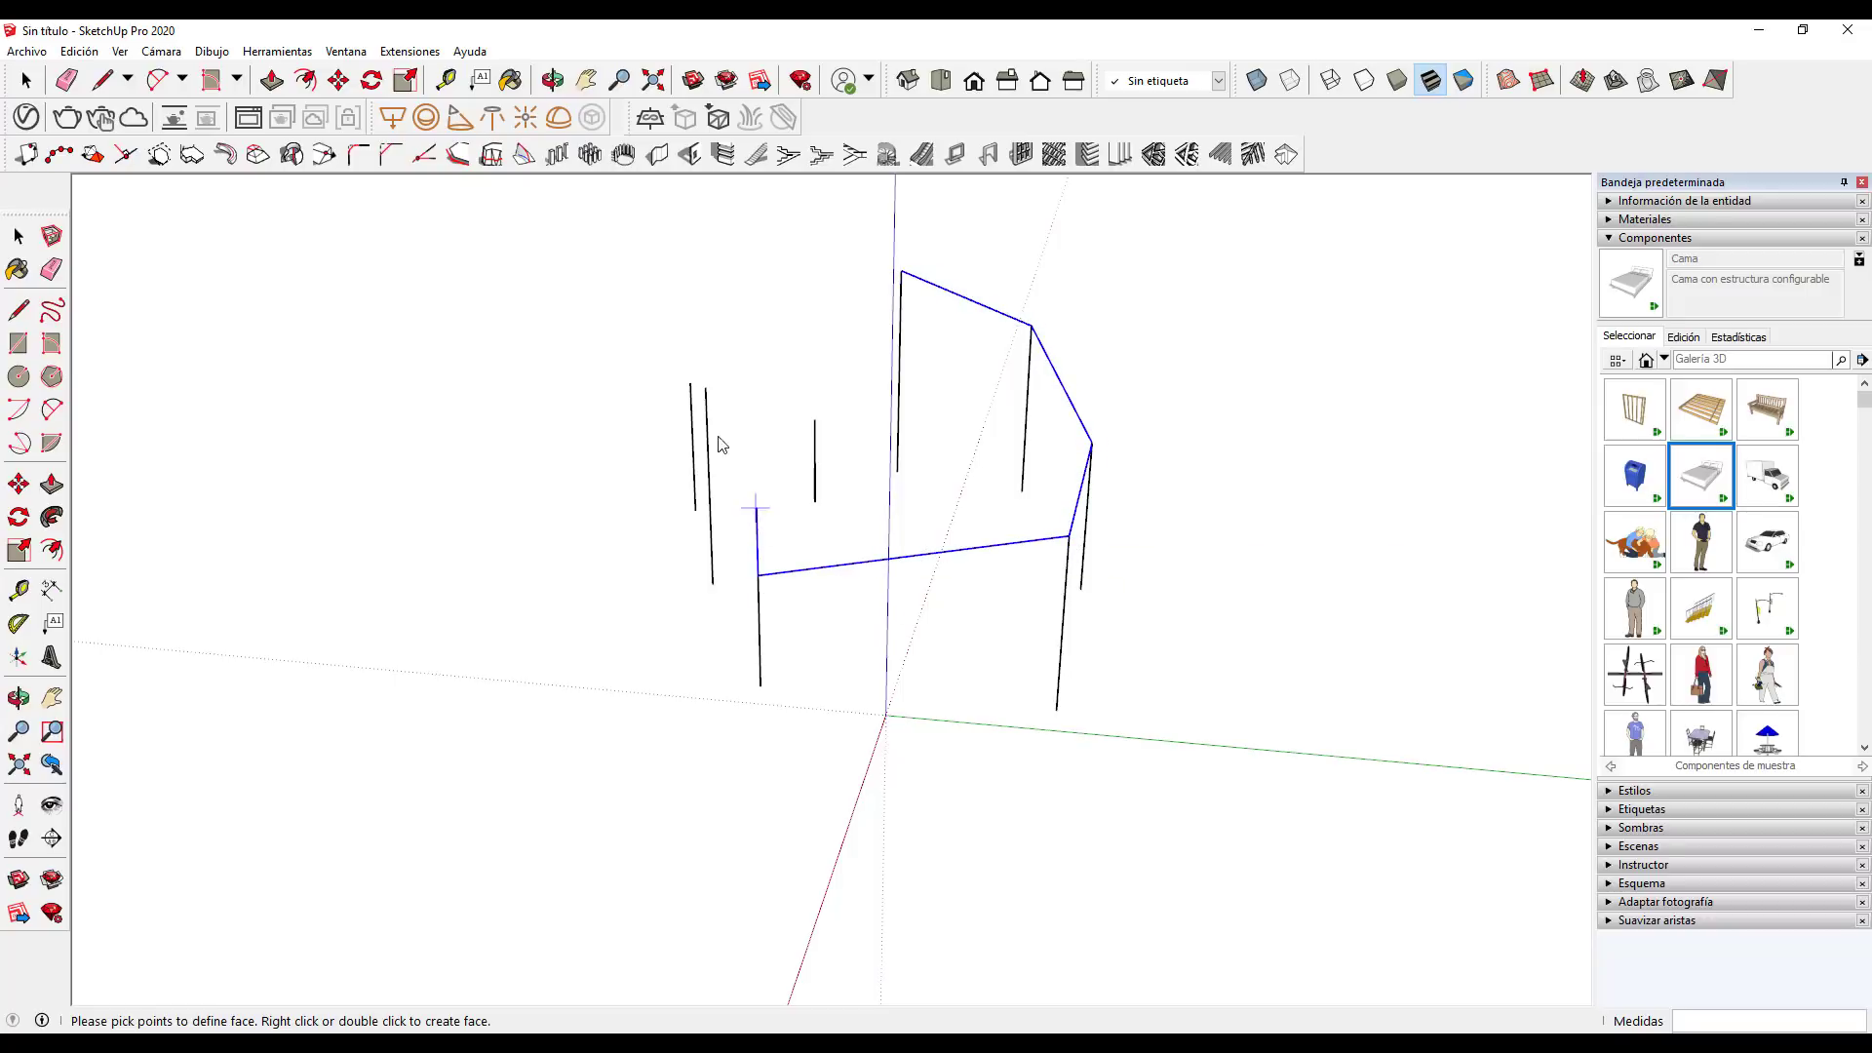
click(690, 383)
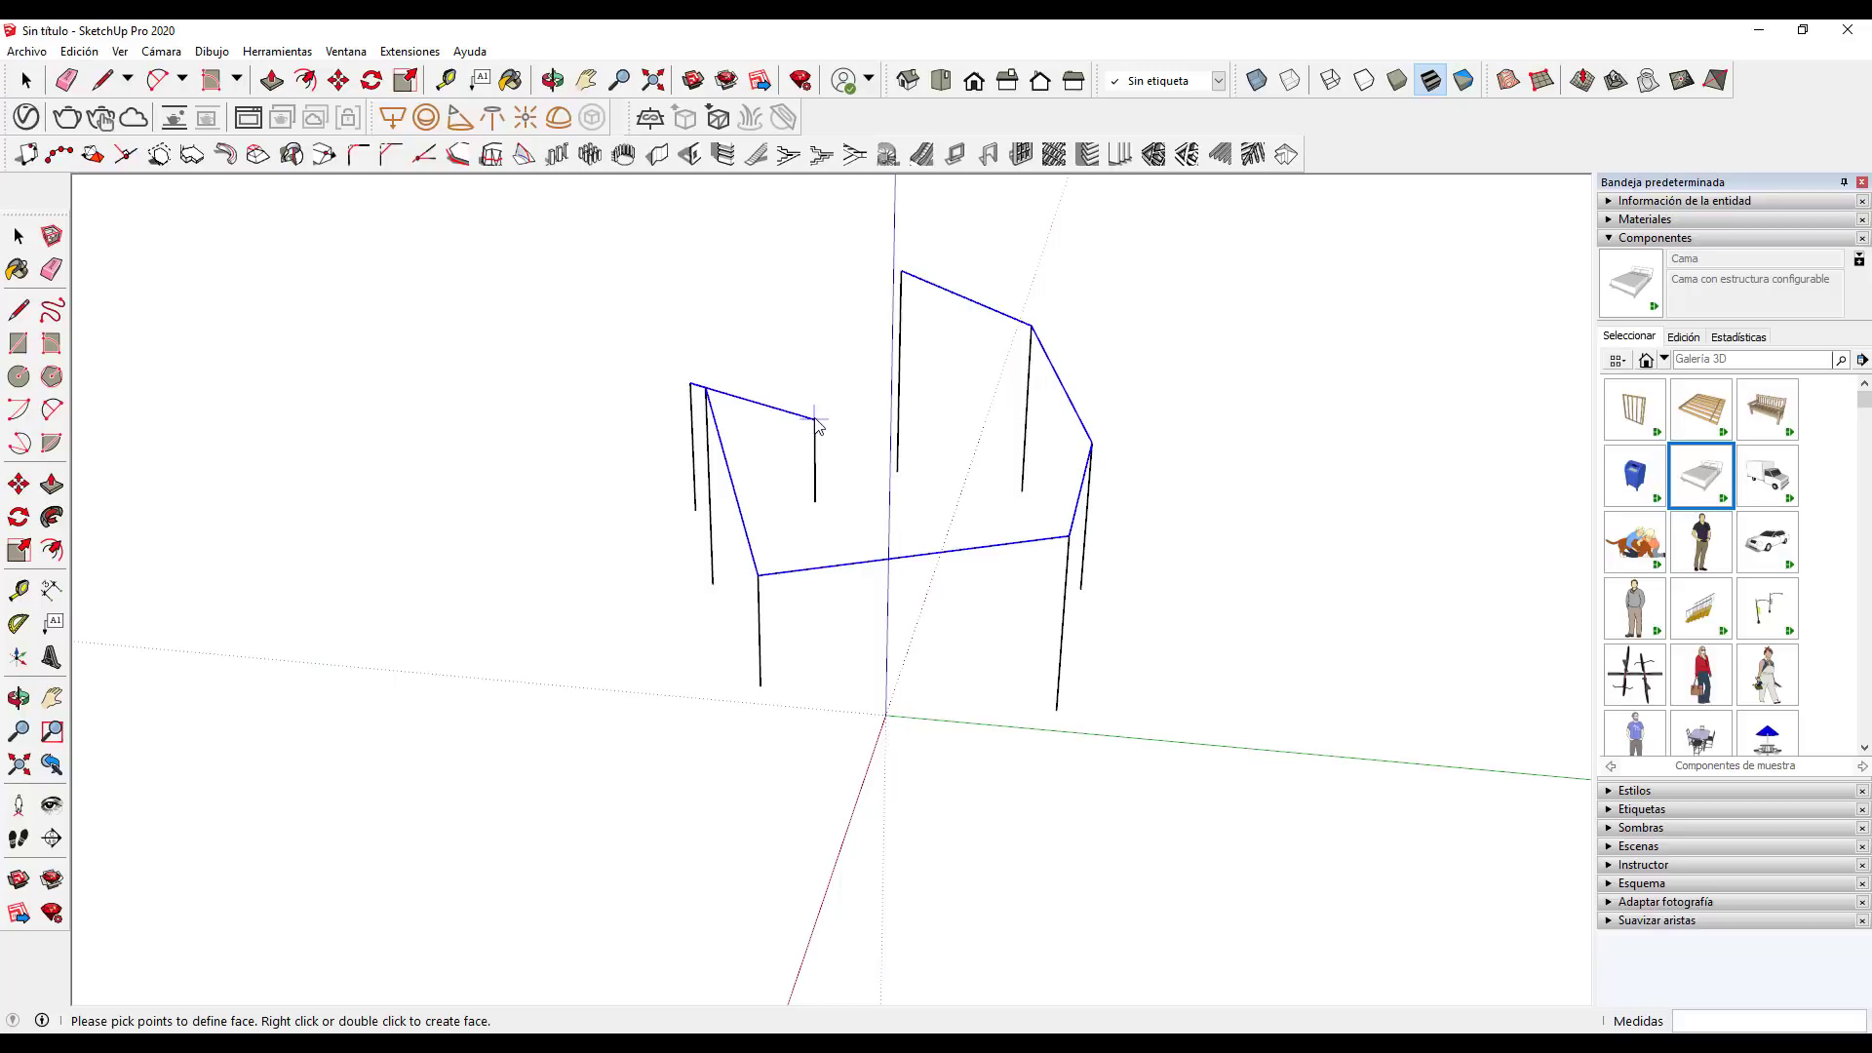
click(814, 375)
click(902, 272)
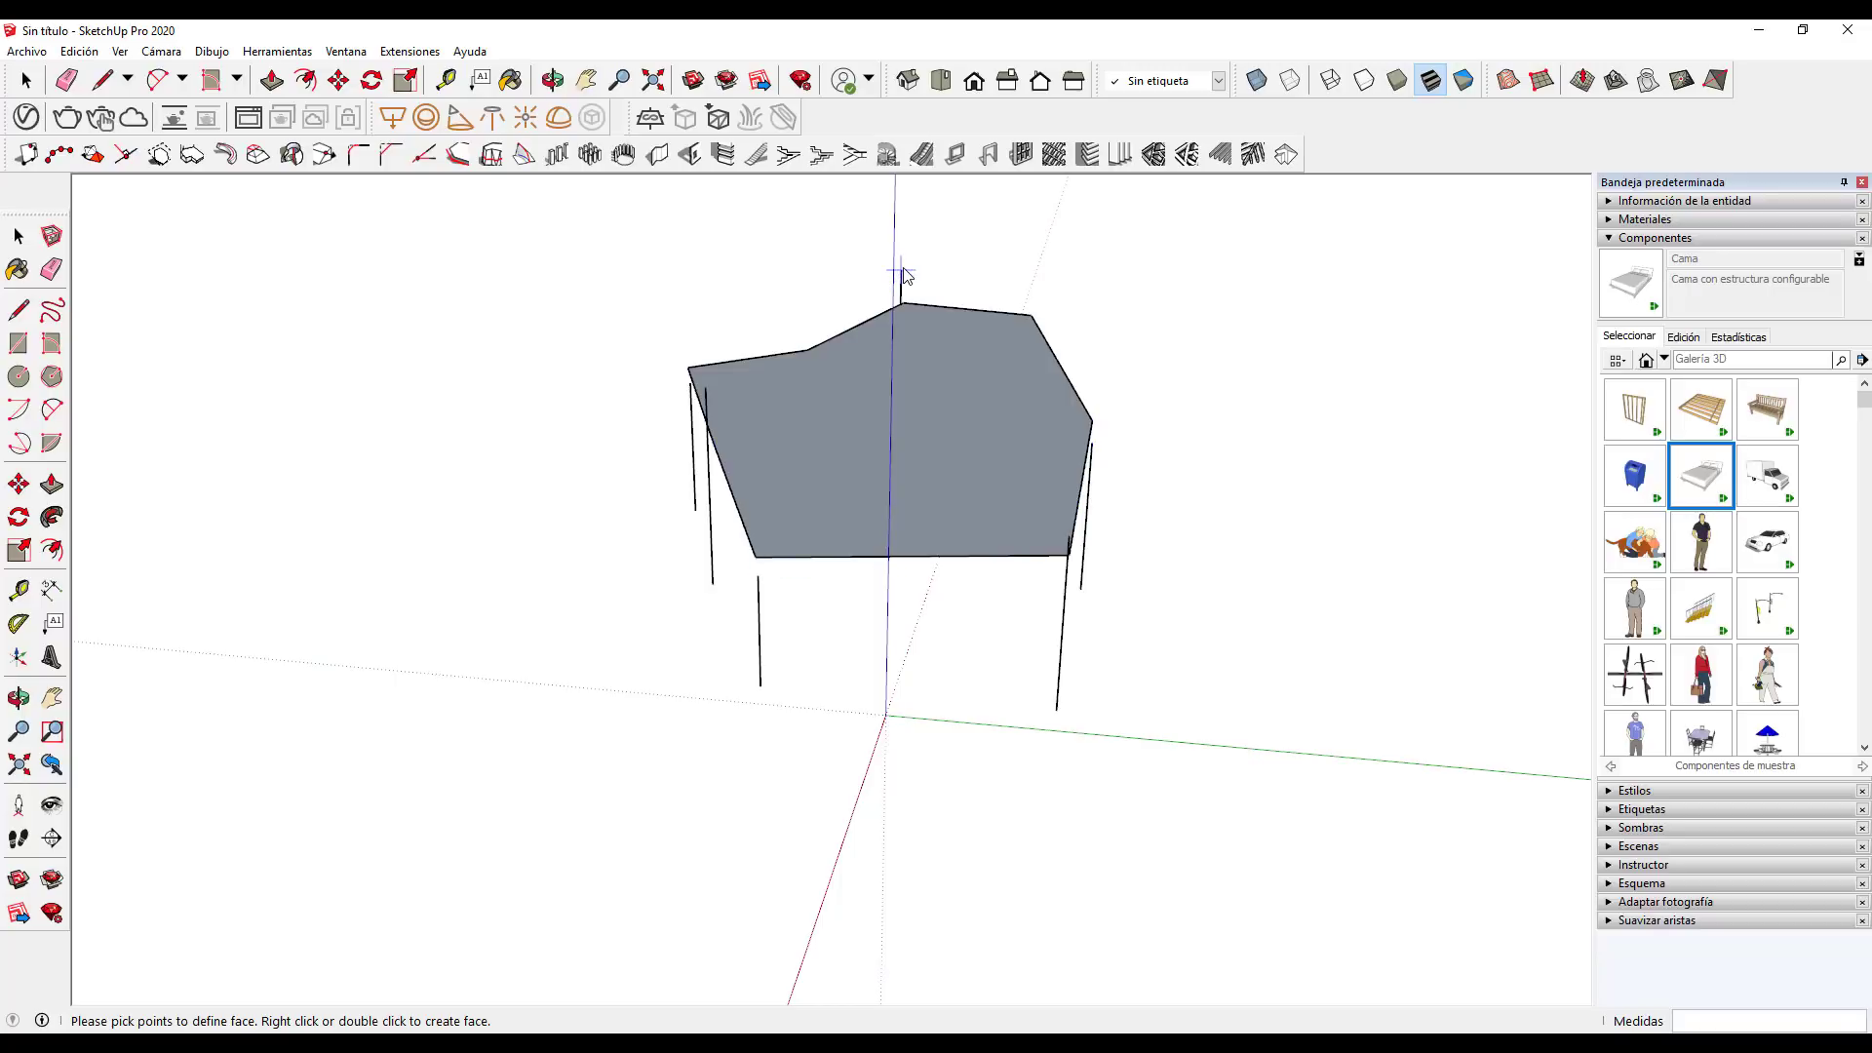
Orbit to inspect the roof face from low, oblique and edge-on views
mouse_move(865, 384)
middle_down()
mouse_move(968, 494)
mouse_move(656, 459)
mouse_move(886, 259)
mouse_move(1042, 284)
middle_up()
drag(761, 409, 815, 468)
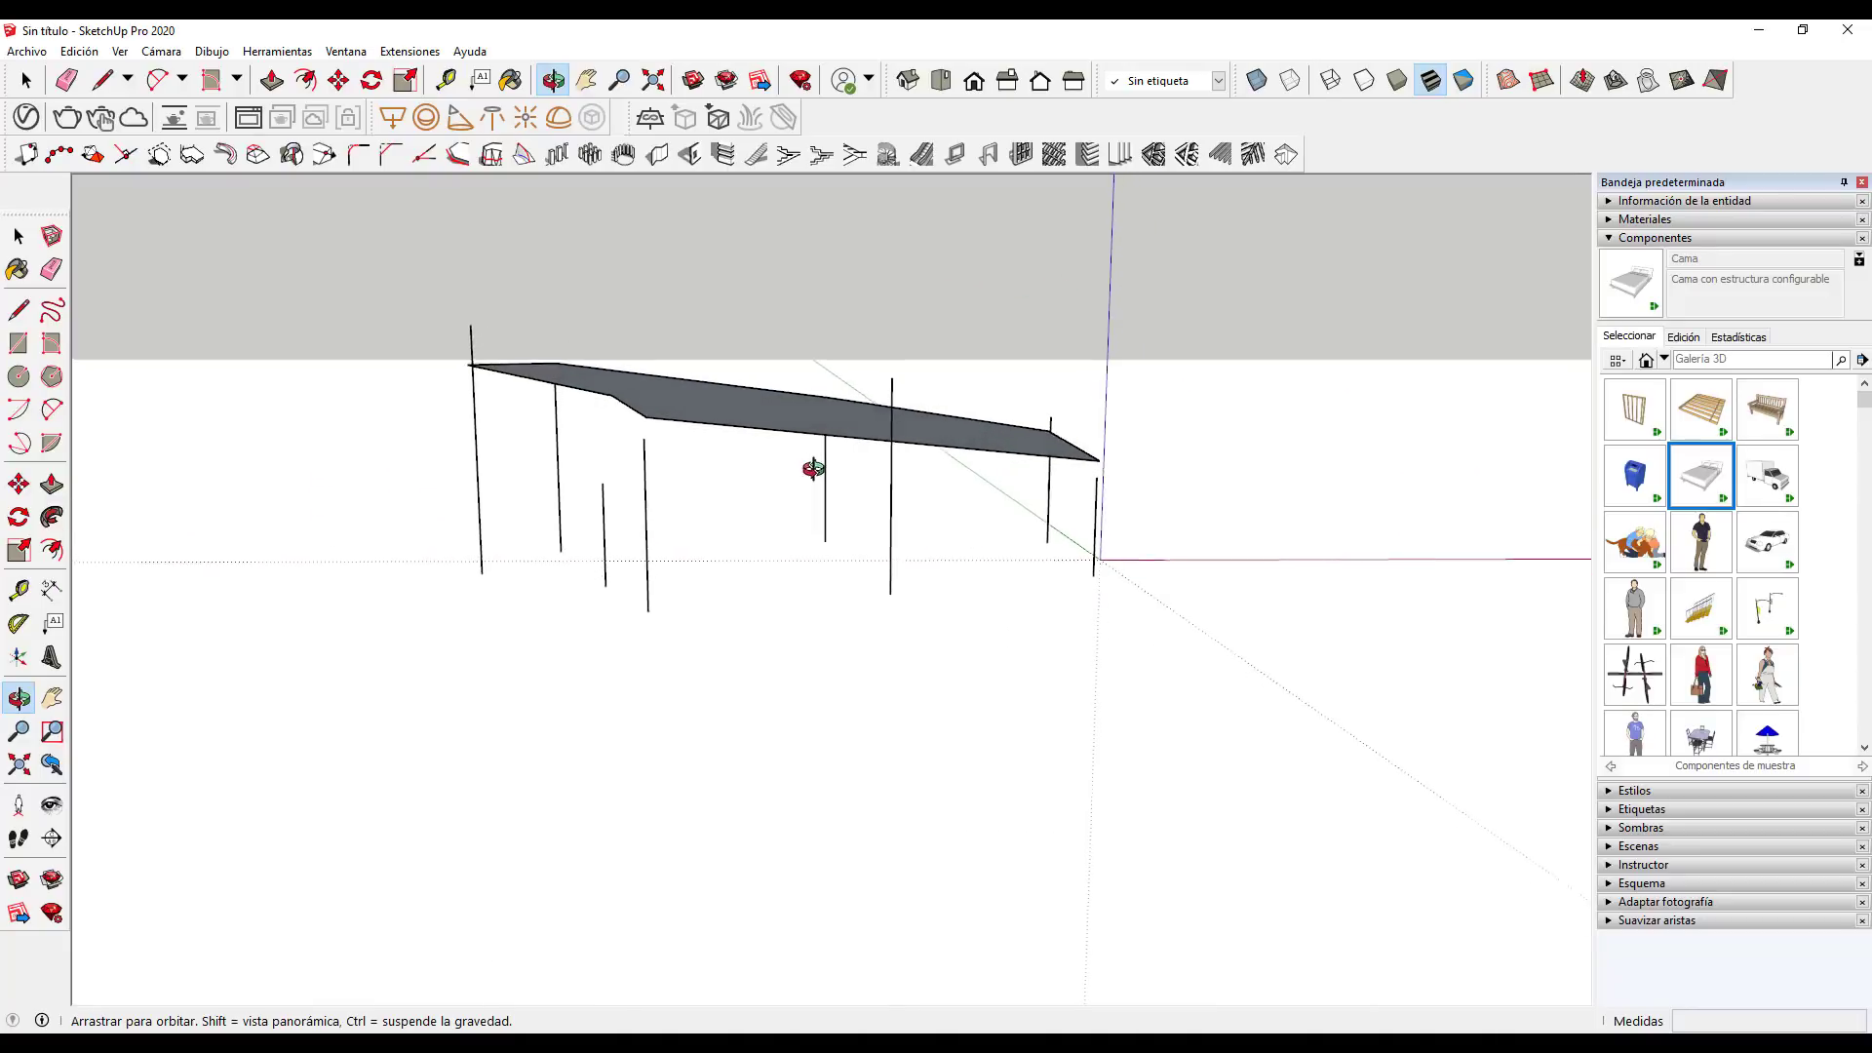
mouse_move(680, 397)
mouse_down()
mouse_move(794, 313)
mouse_move(793, 360)
mouse_move(844, 376)
mouse_move(965, 368)
mouse_move(819, 325)
mouse_move(866, 419)
mouse_up()
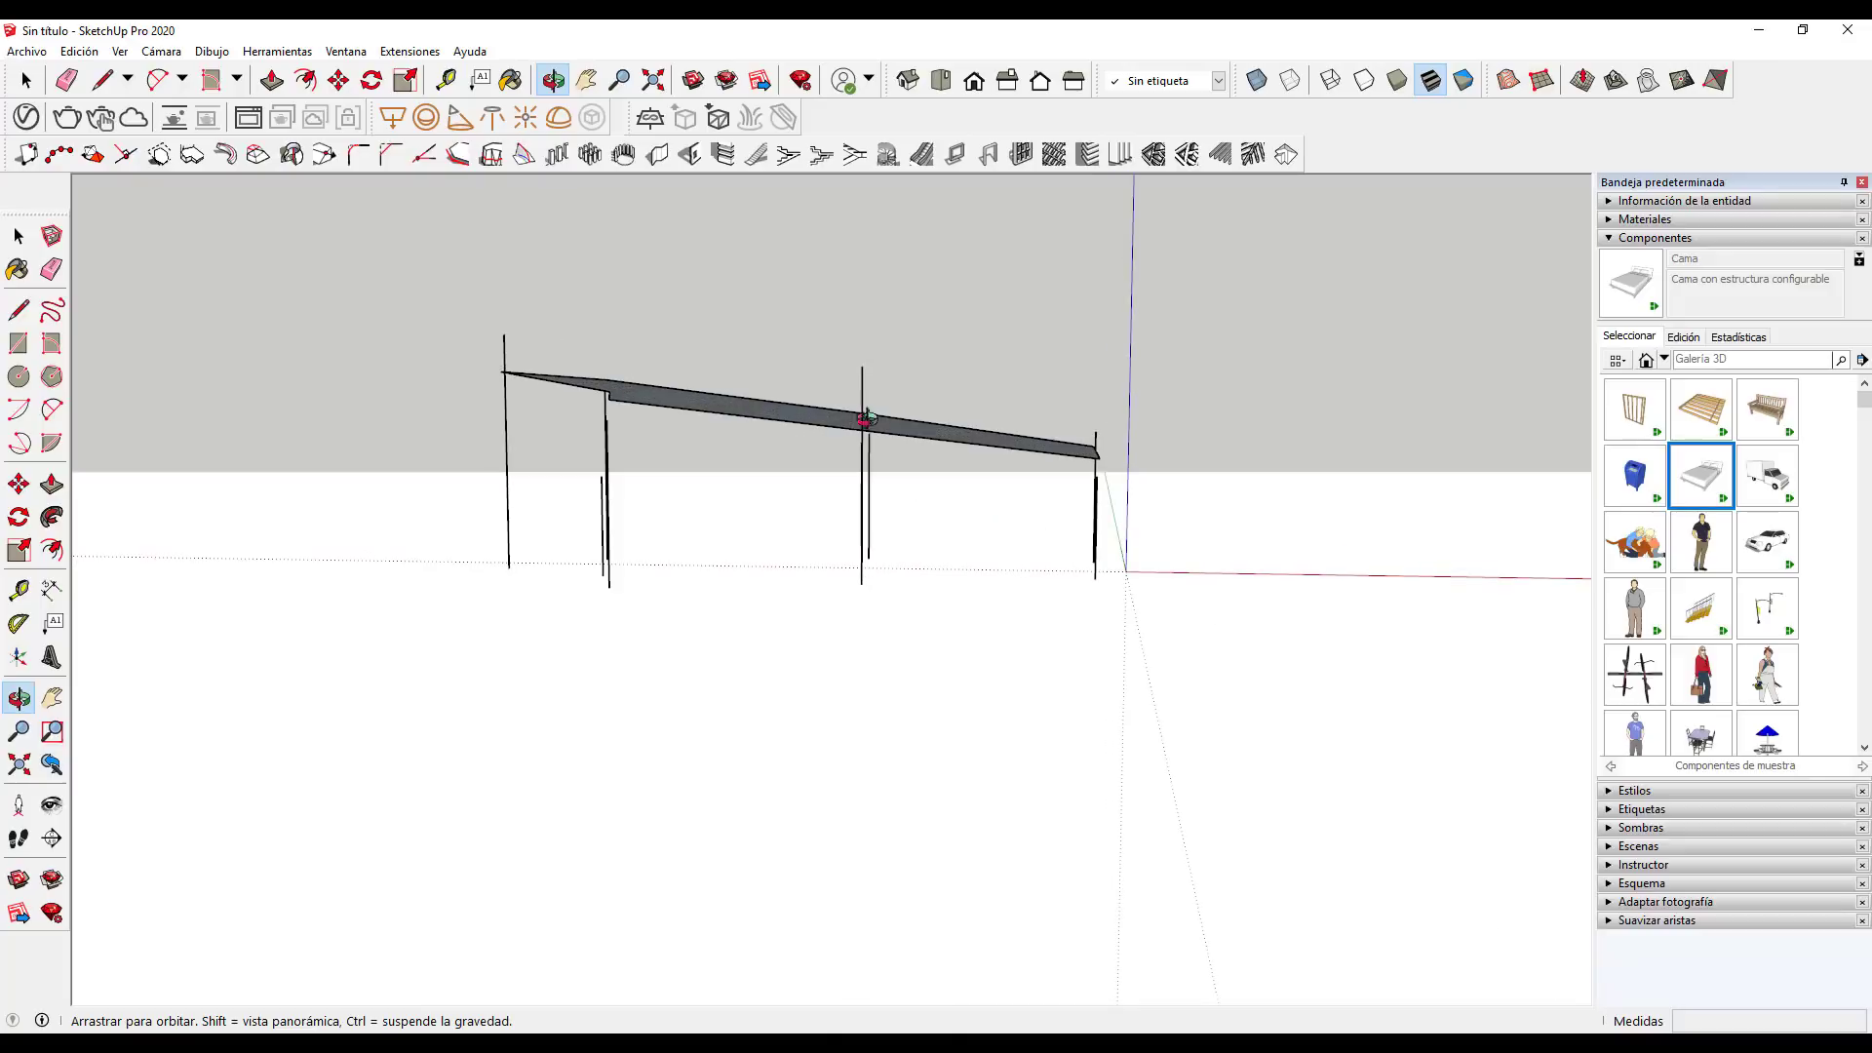
mouse_move(1092, 450)
mouse_down()
mouse_move(756, 480)
mouse_move(780, 568)
mouse_move(556, 419)
mouse_move(765, 402)
mouse_move(723, 342)
mouse_move(781, 367)
mouse_move(891, 351)
mouse_move(1220, 476)
mouse_move(735, 454)
mouse_up()
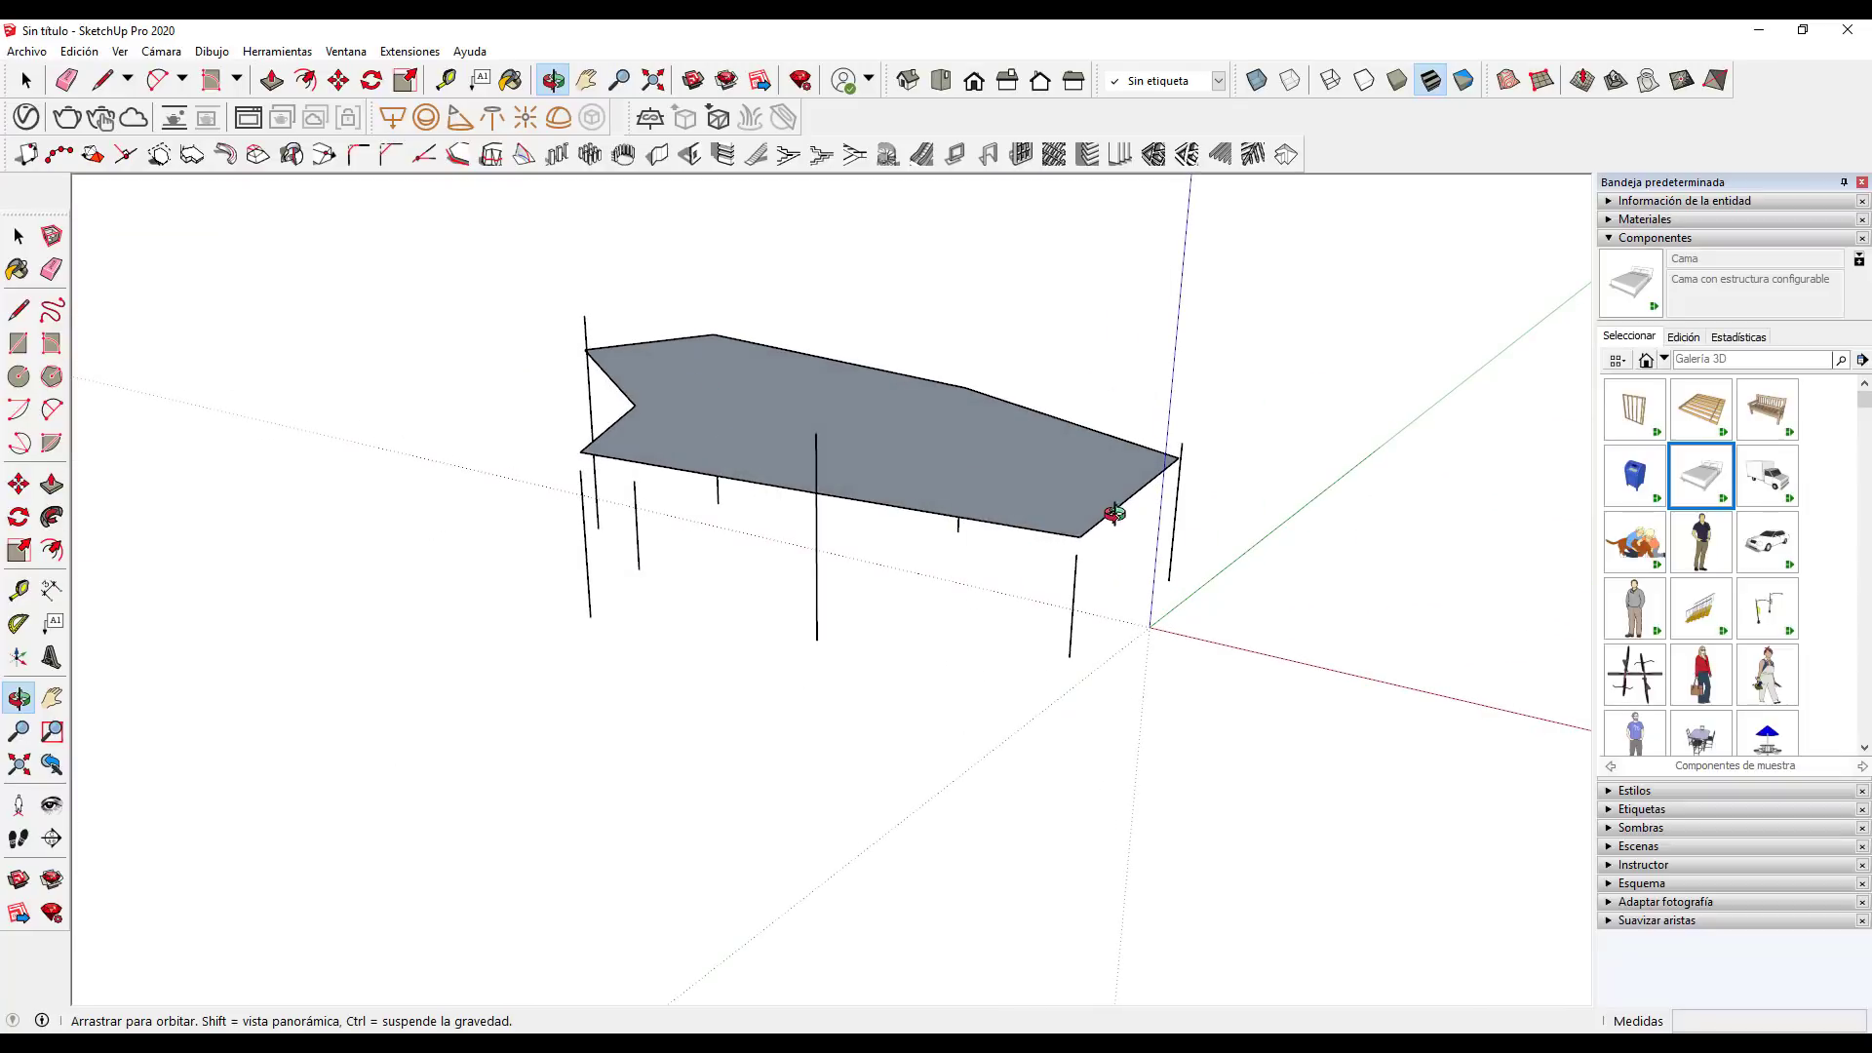
mouse_move(1114, 513)
mouse_down()
mouse_move(823, 380)
mouse_move(622, 363)
mouse_up()
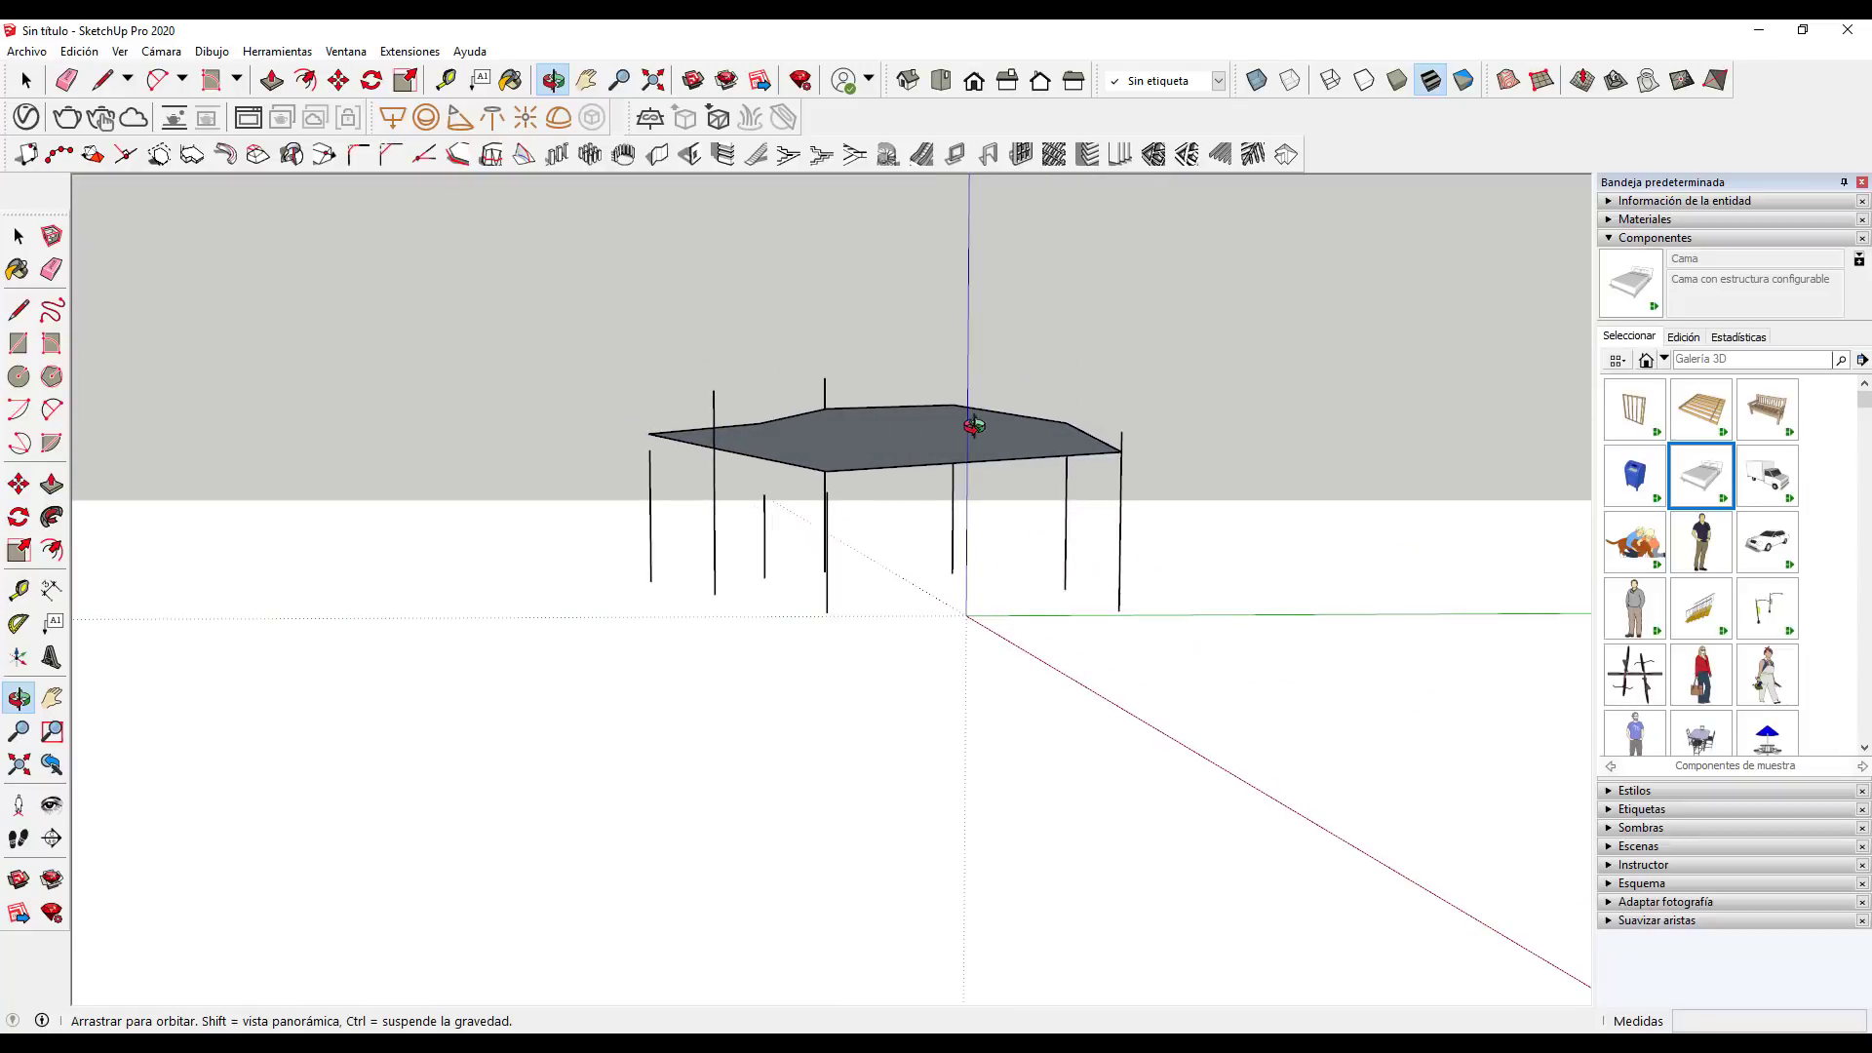
mouse_move(974, 425)
mouse_down()
mouse_move(819, 405)
mouse_move(740, 435)
mouse_move(819, 451)
mouse_move(874, 362)
mouse_move(956, 485)
mouse_move(882, 527)
mouse_move(952, 468)
mouse_move(873, 414)
mouse_move(923, 602)
mouse_move(757, 643)
mouse_move(789, 621)
mouse_move(851, 668)
mouse_up()
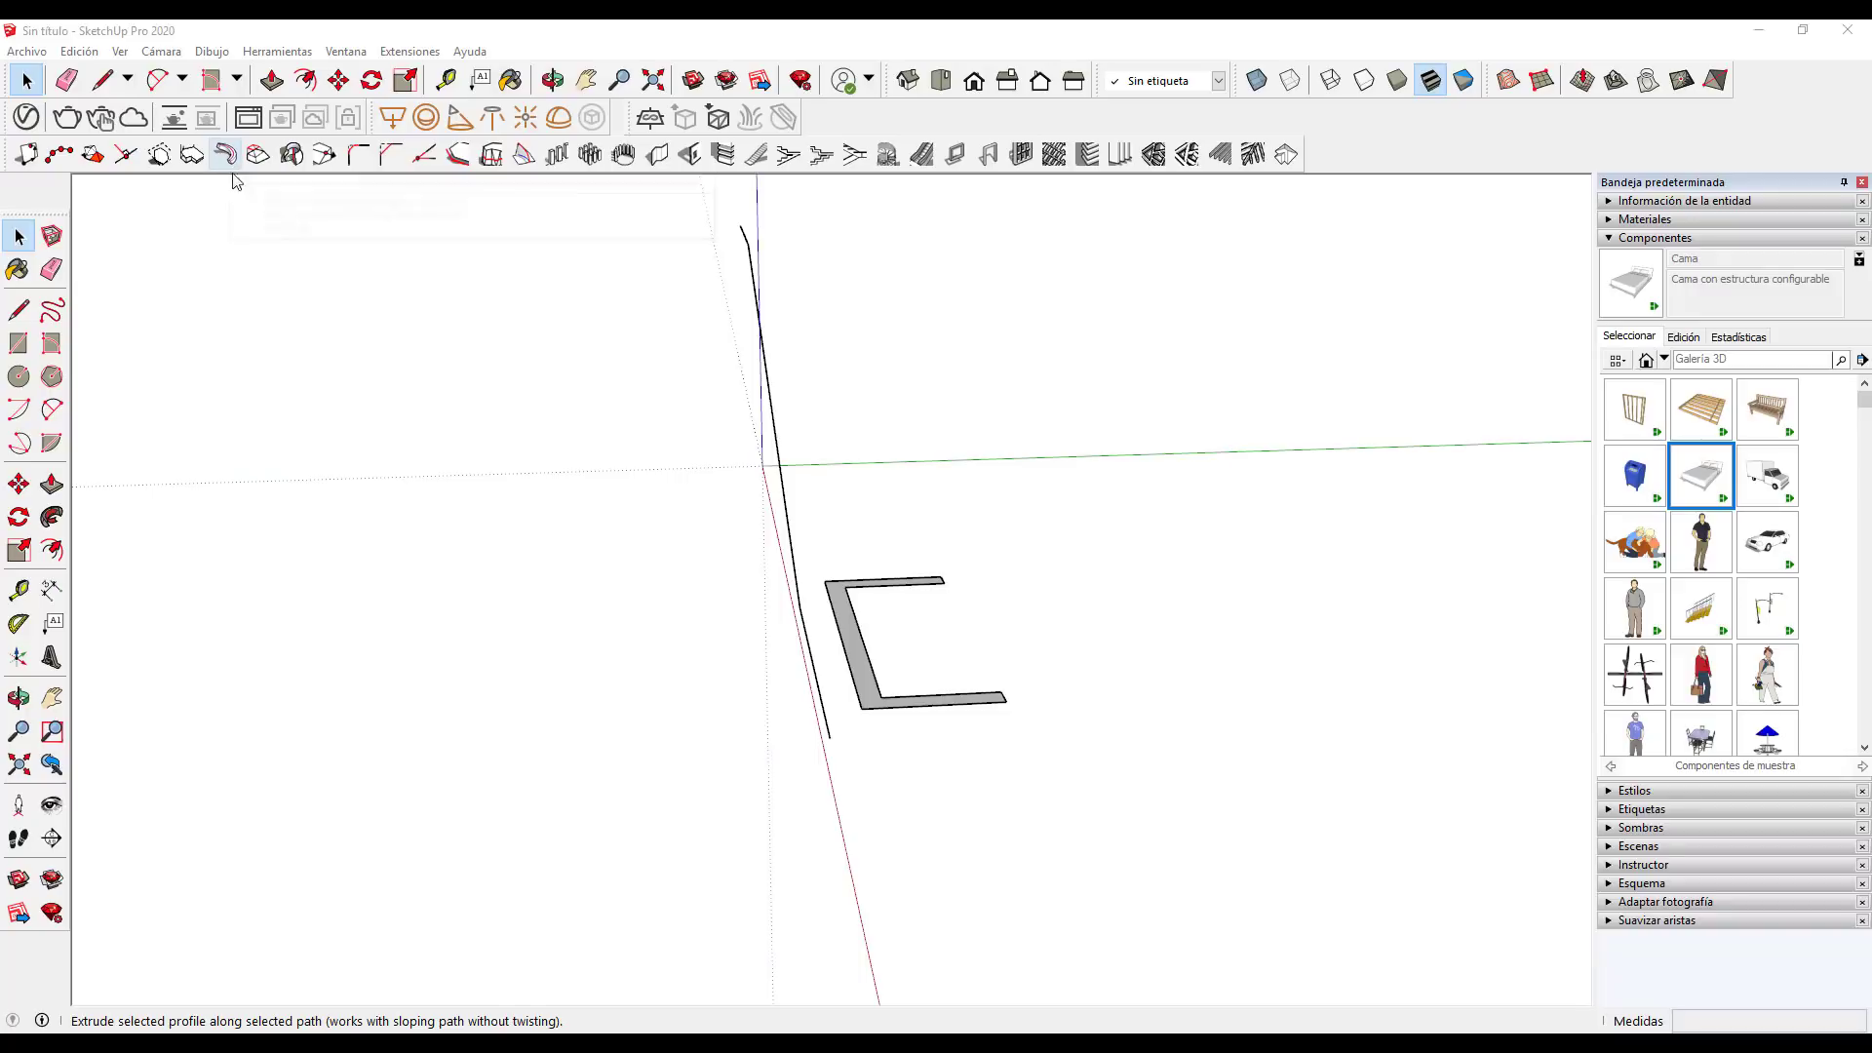
Orbit to a low perspective showing the C-shaped profile and the bent path line
scroll(901, 726, up, 1)
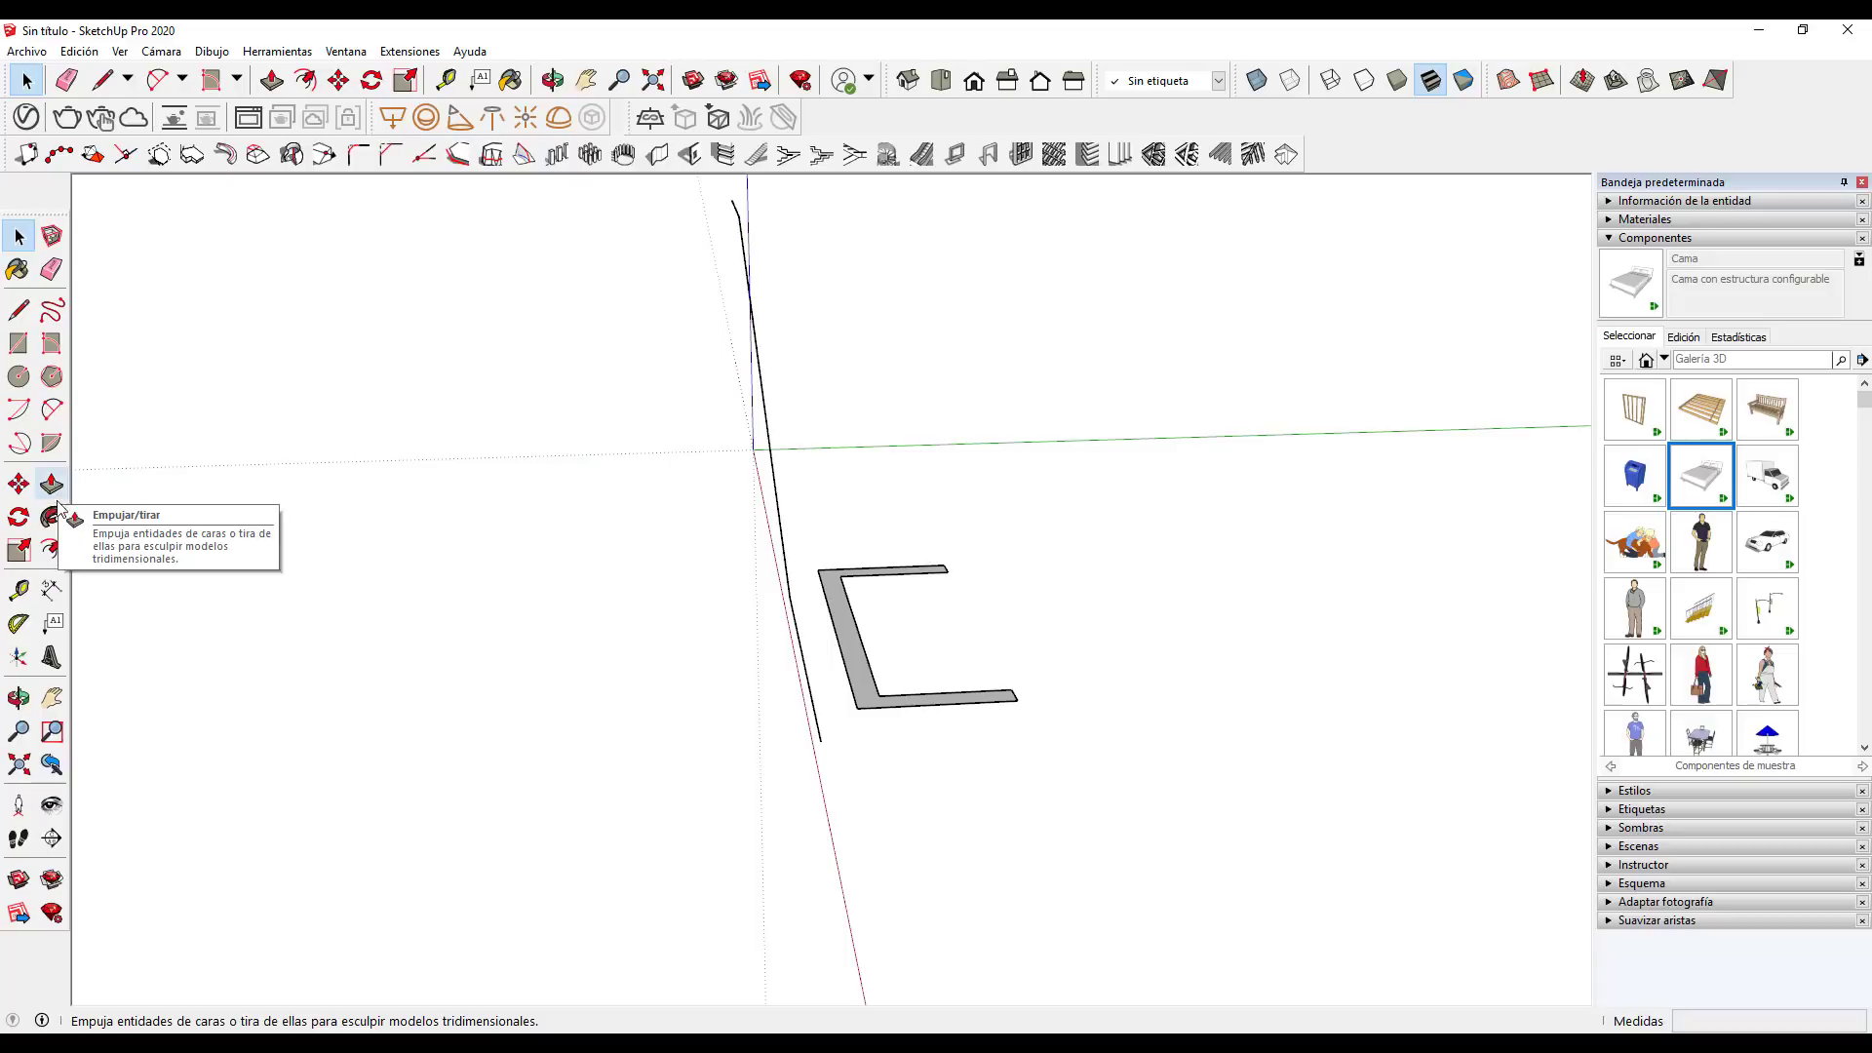
key(o)
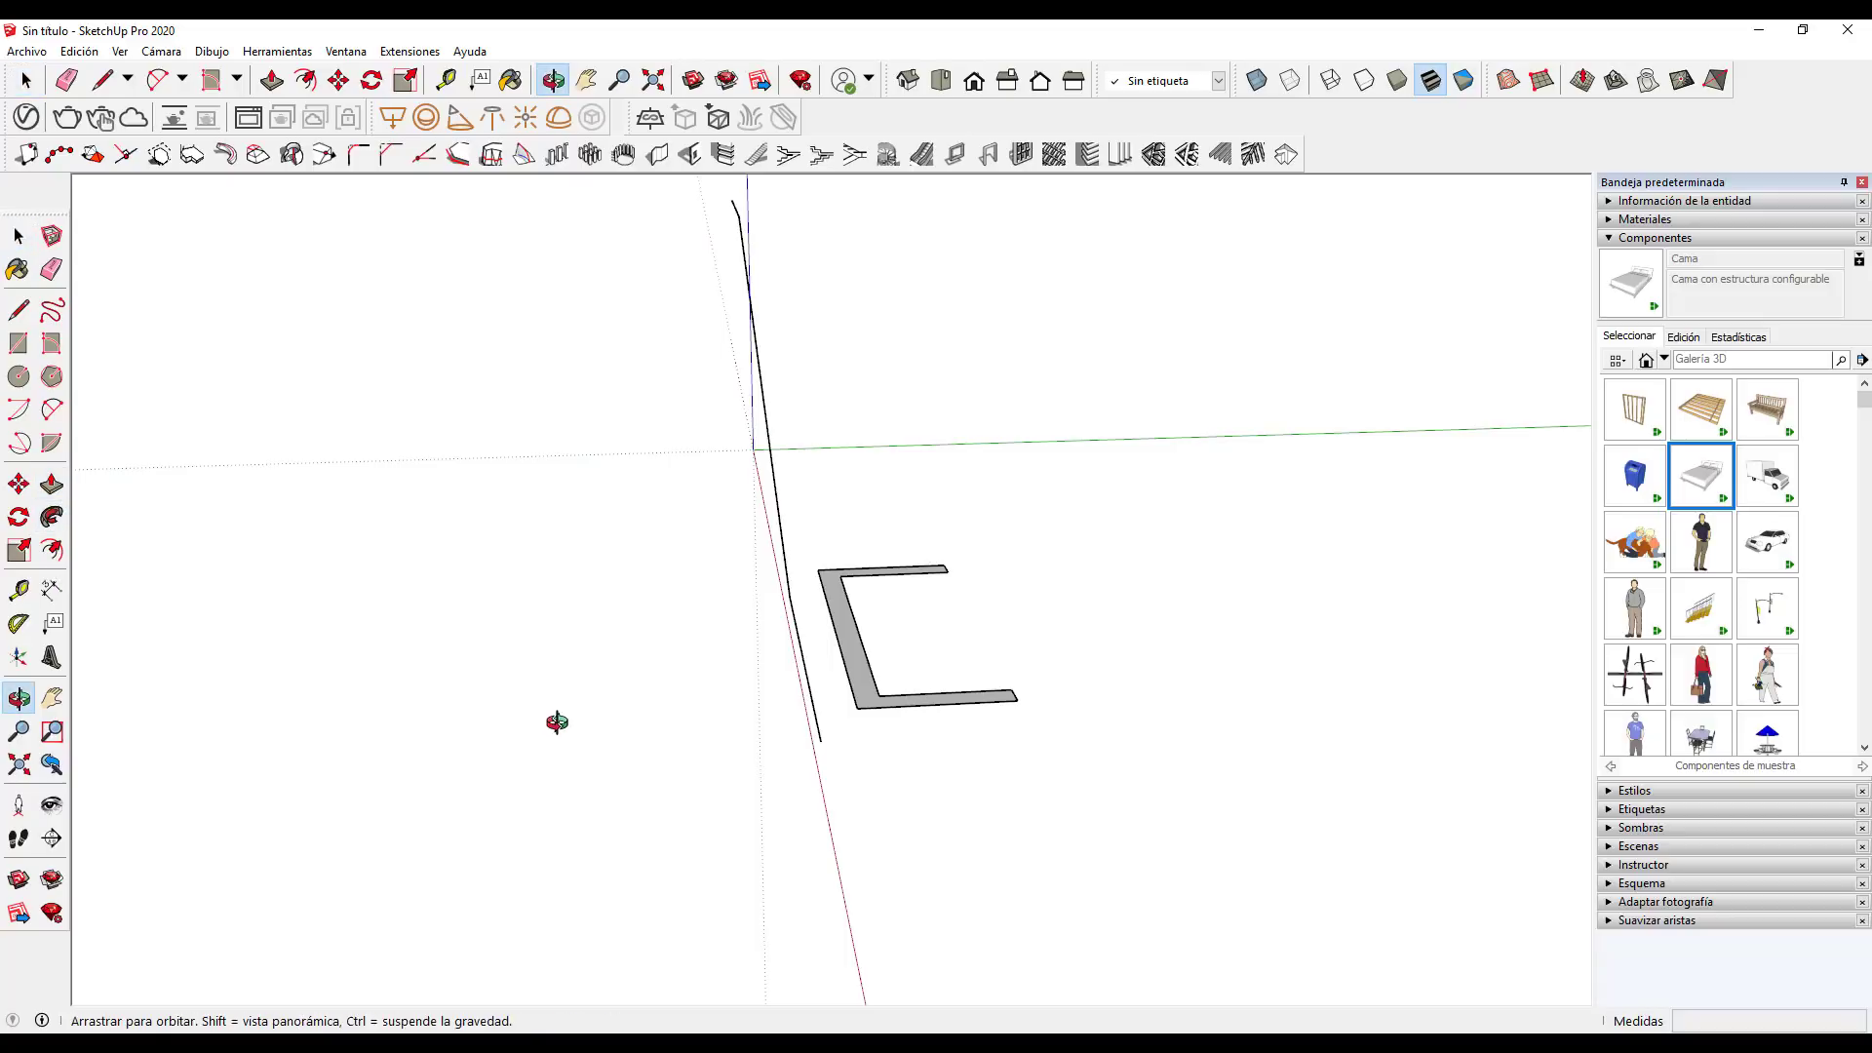
mouse_move(556, 722)
mouse_down()
mouse_move(660, 694)
mouse_move(814, 582)
mouse_move(865, 689)
mouse_up()
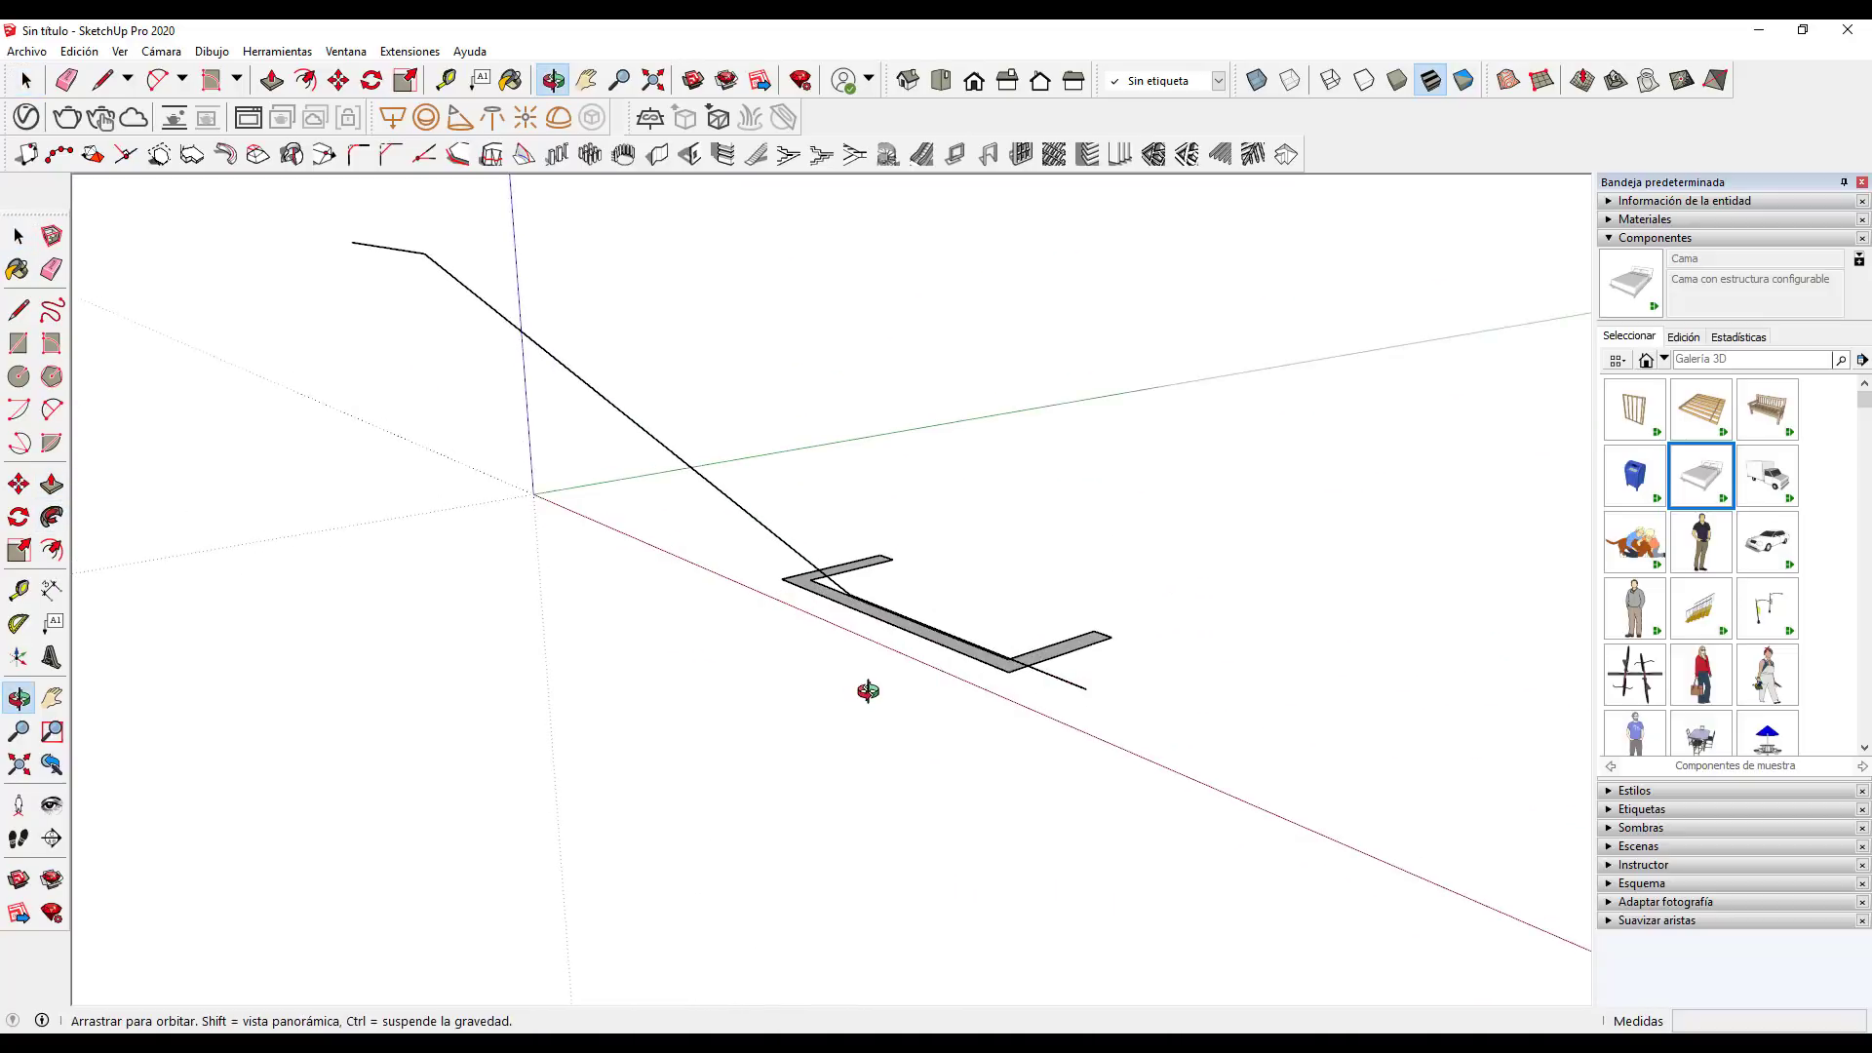
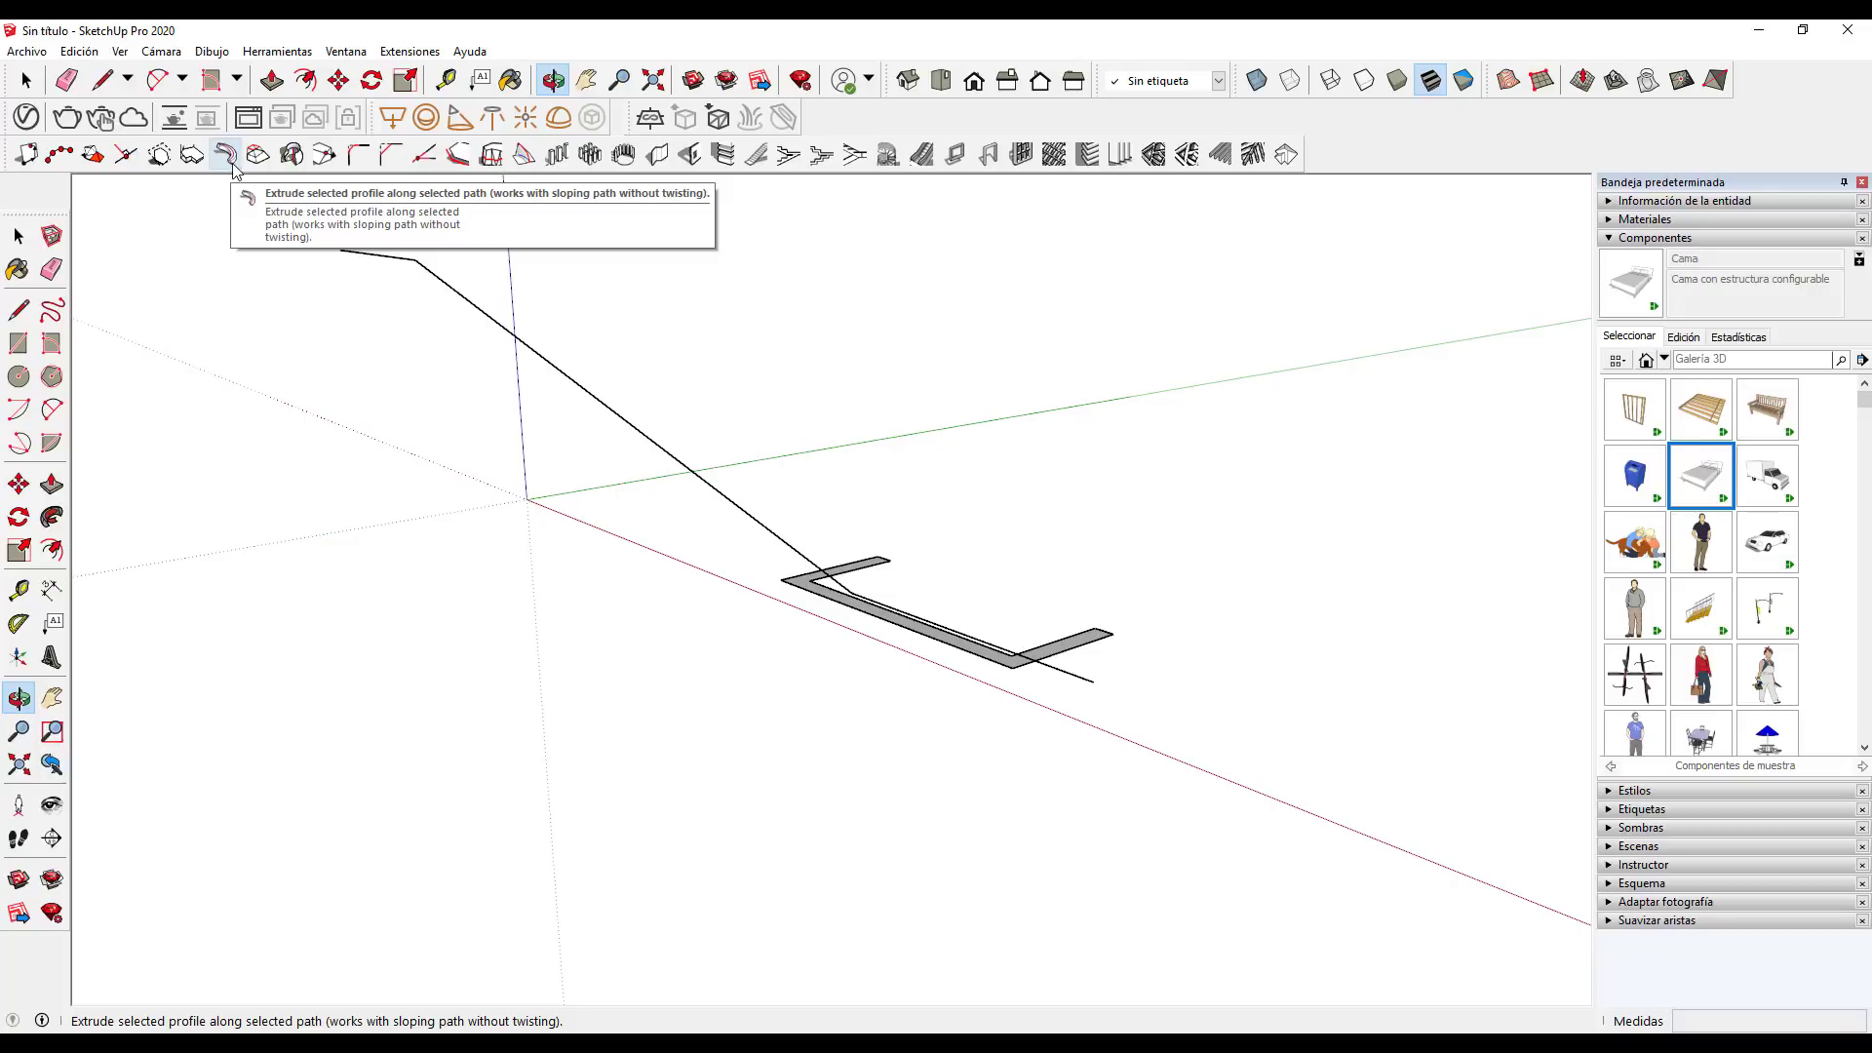
Orbit around the U profile and select the sloping path line
mouse_move(1111, 656)
mouse_down()
mouse_move(890, 627)
mouse_move(892, 707)
mouse_move(1014, 861)
mouse_move(923, 702)
mouse_move(852, 735)
mouse_move(874, 679)
mouse_up()
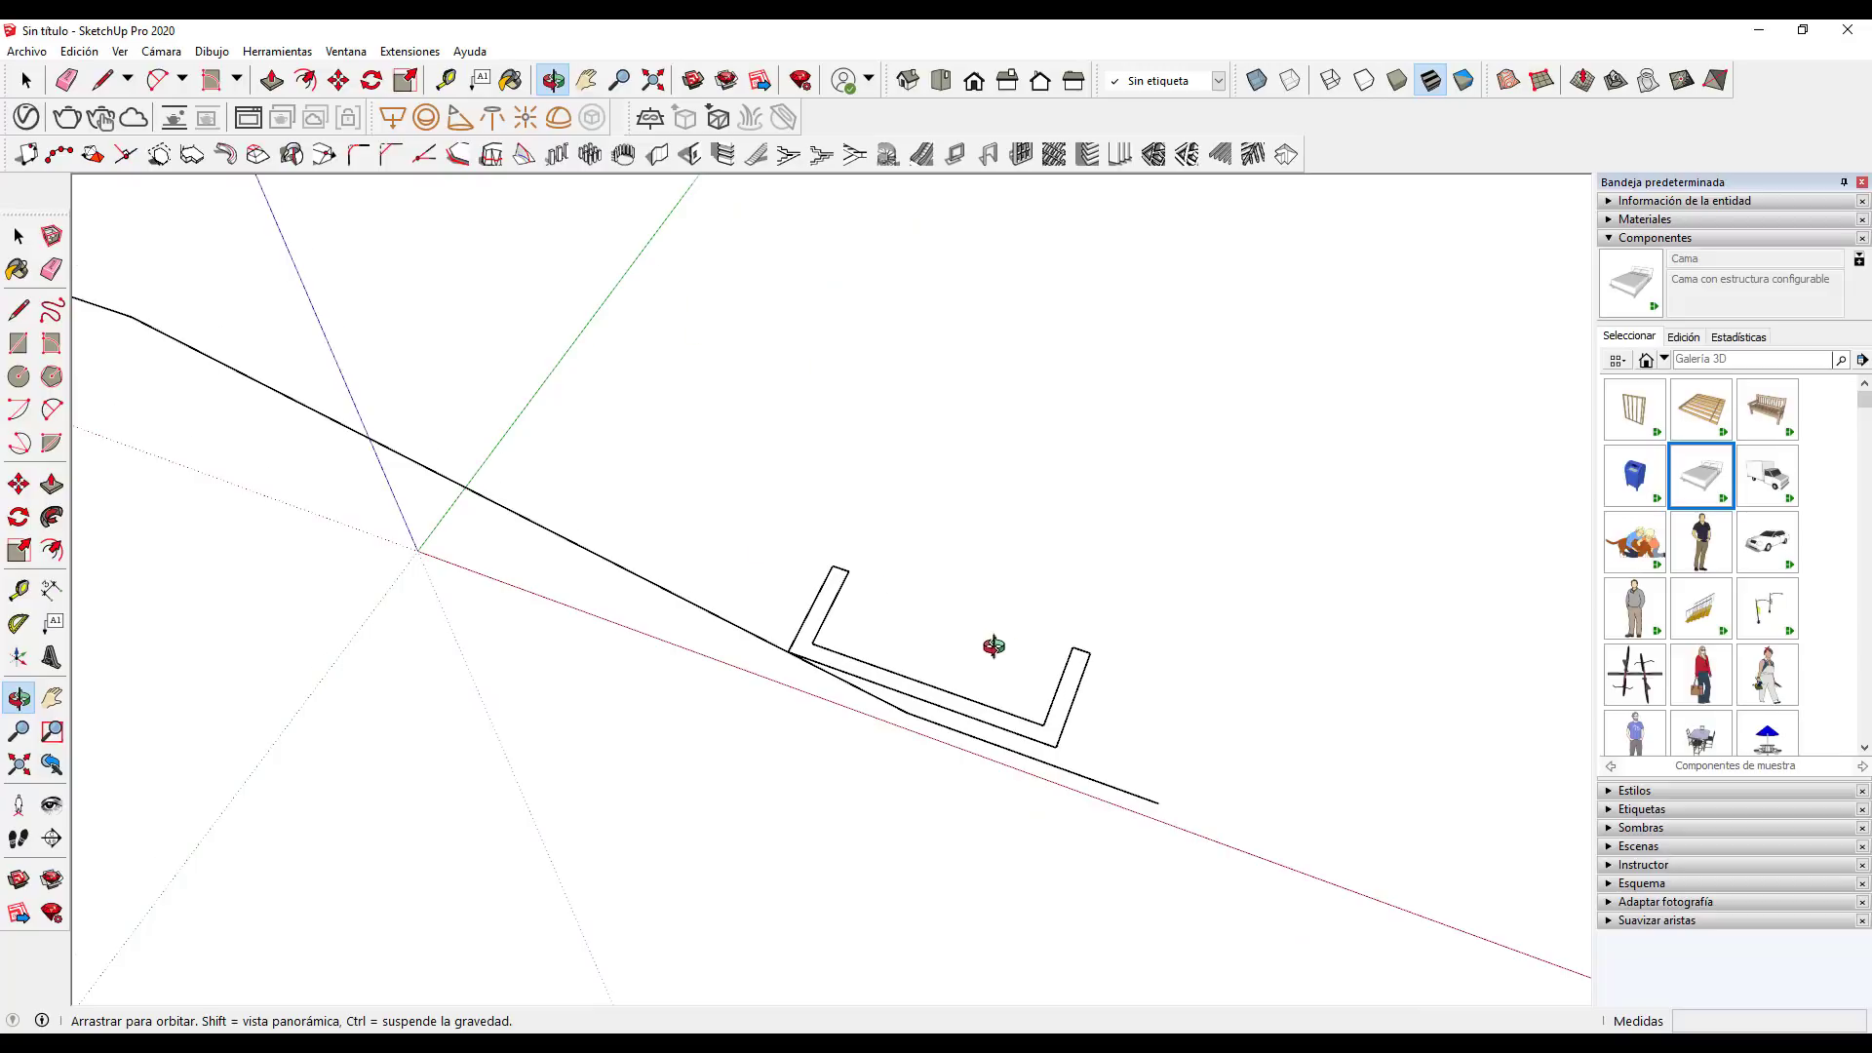
mouse_move(994, 648)
mouse_down()
mouse_move(651, 348)
mouse_move(605, 283)
mouse_move(660, 296)
mouse_move(819, 618)
mouse_up()
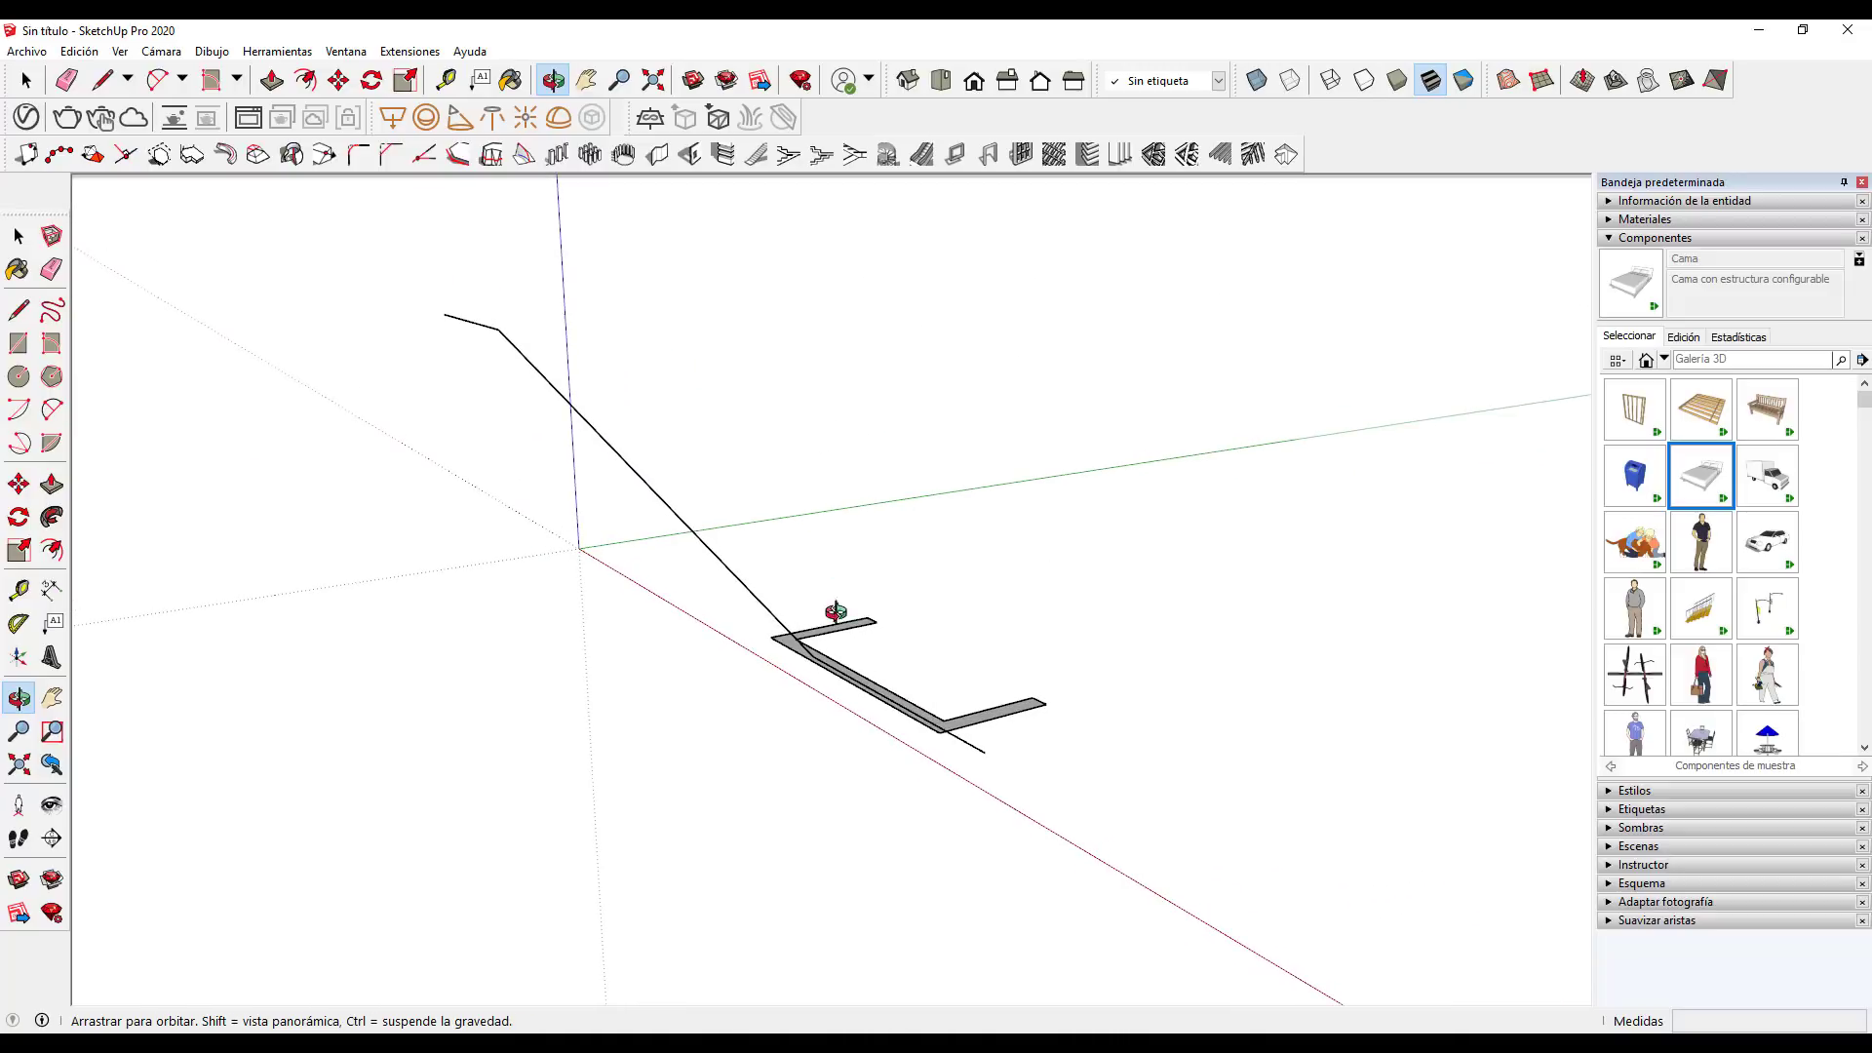
mouse_move(605, 501)
mouse_down()
mouse_move(698, 578)
mouse_move(654, 523)
mouse_move(652, 410)
mouse_move(764, 413)
mouse_up()
key(space)
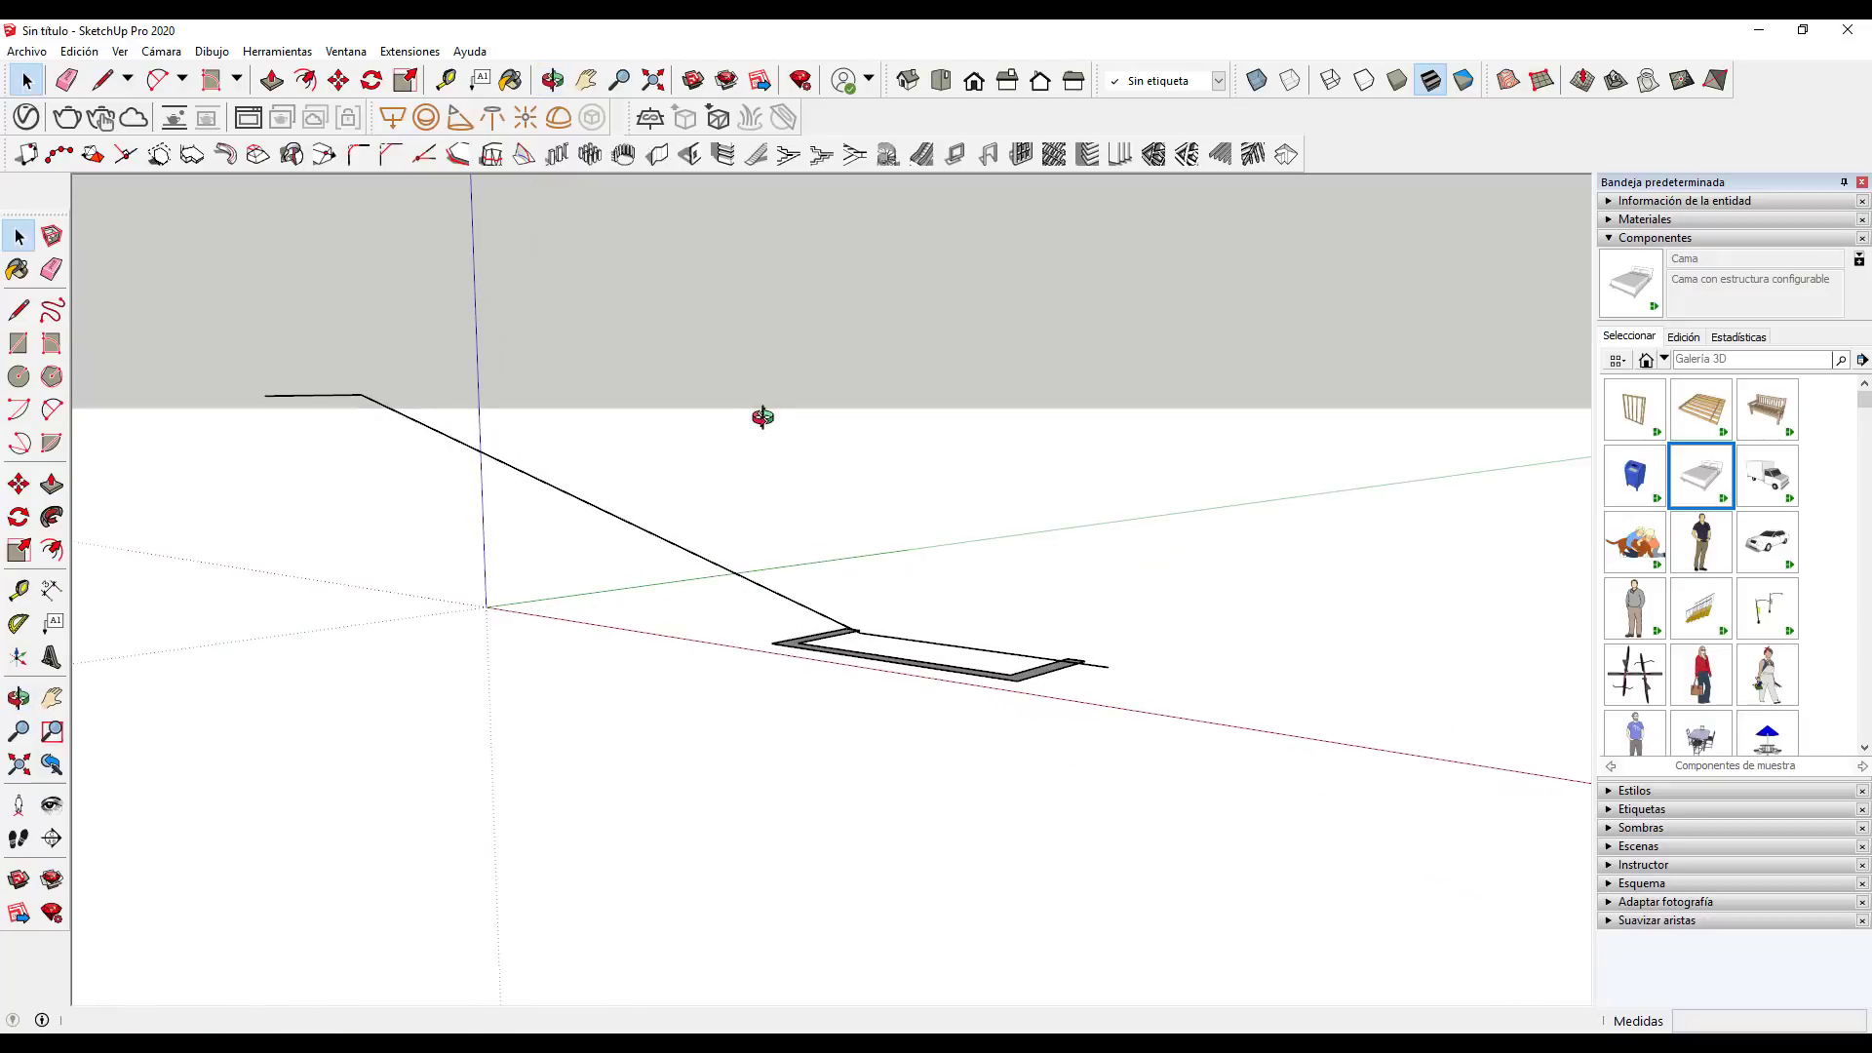
drag(866, 528, 761, 493)
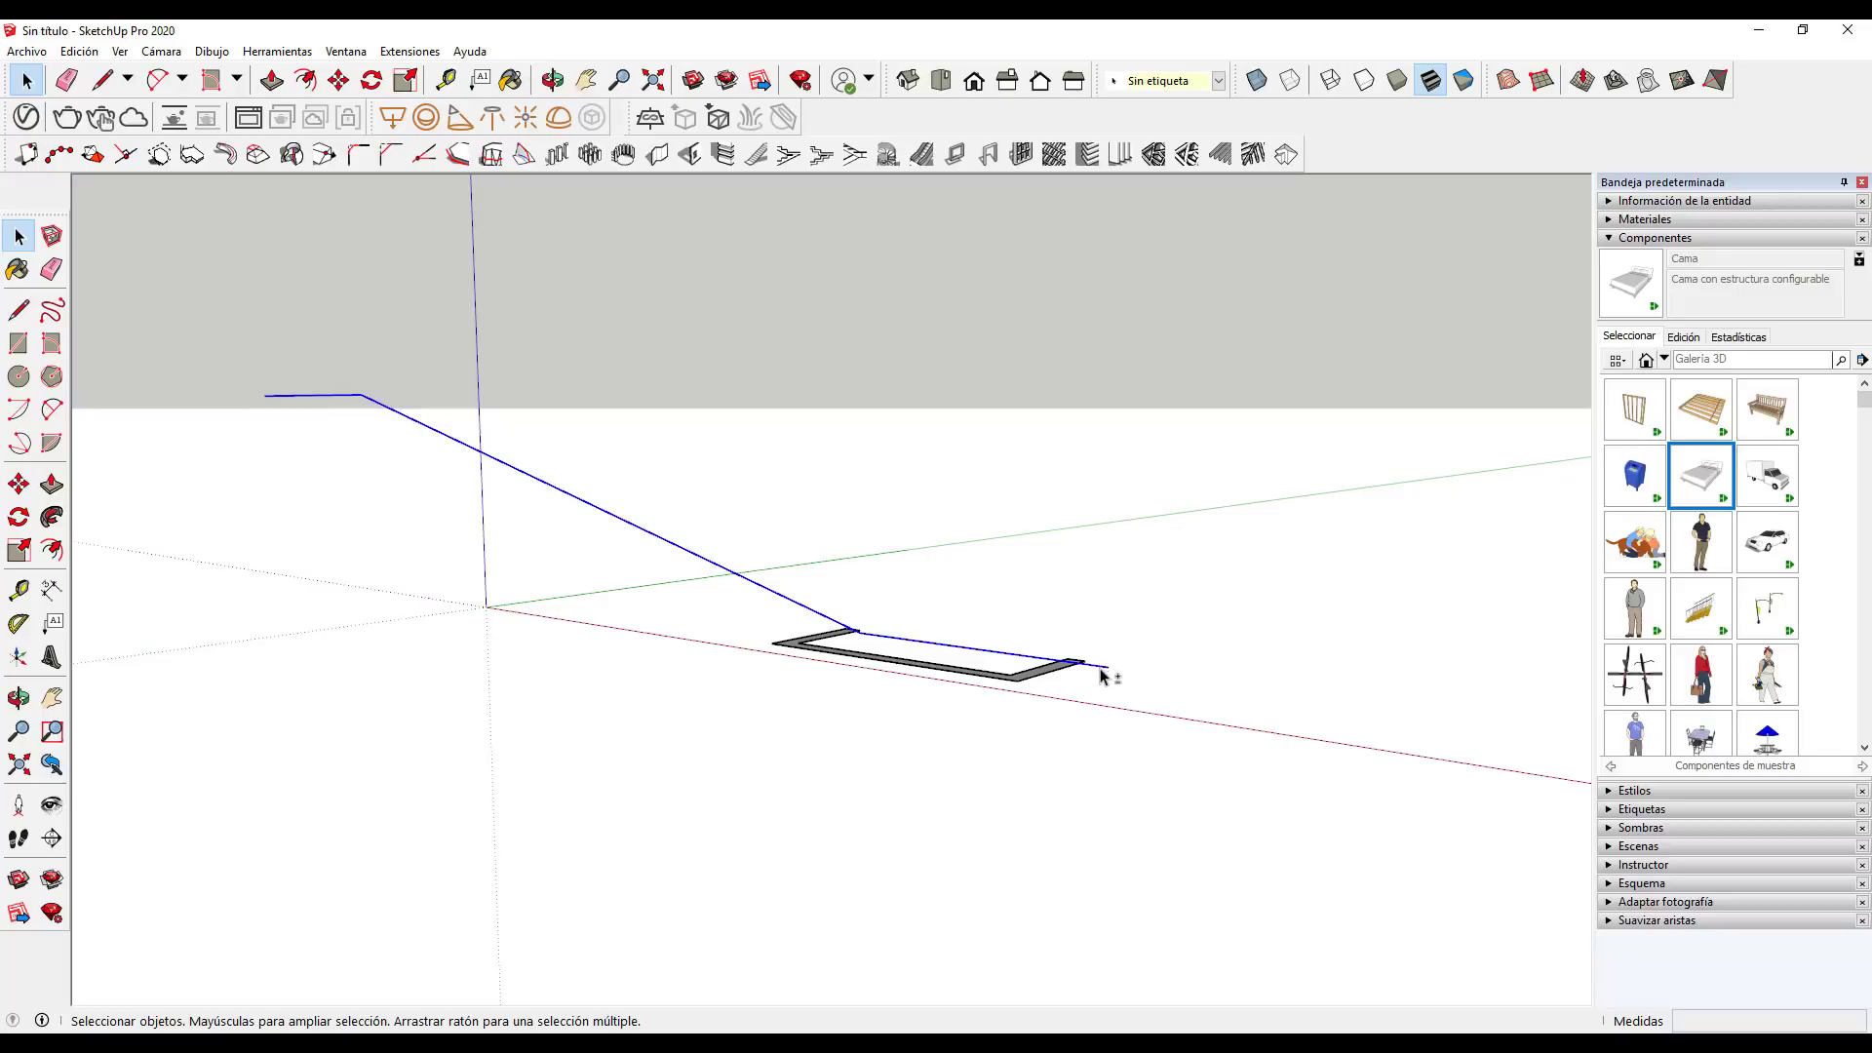
key(o)
mouse_move(1037, 702)
mouse_down()
mouse_move(660, 744)
mouse_move(488, 669)
mouse_move(540, 770)
mouse_move(914, 877)
mouse_move(904, 941)
mouse_up()
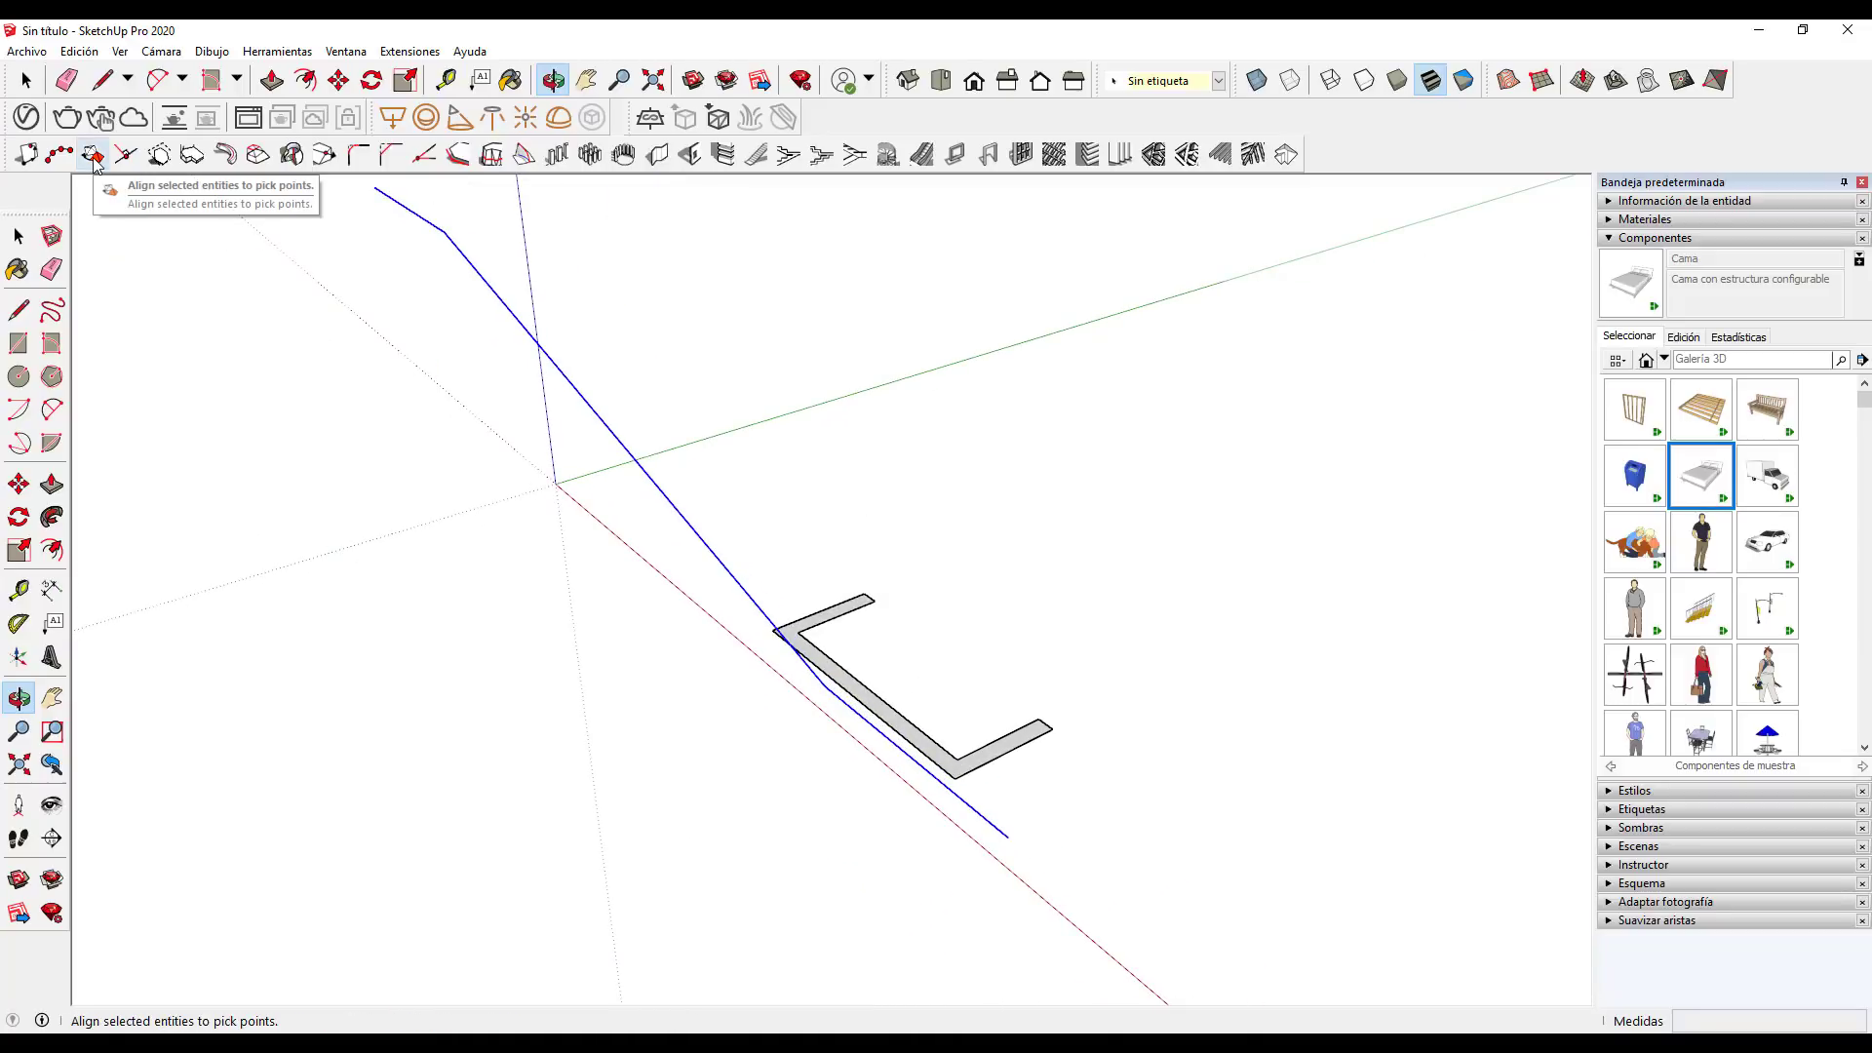
Sweep the U-shaped face along the sloping path with 1001bit's sloping-path extrude, starting at the path's start vertex
click(223, 158)
scroll(977, 775, up, 2)
scroll(970, 760, up, 2)
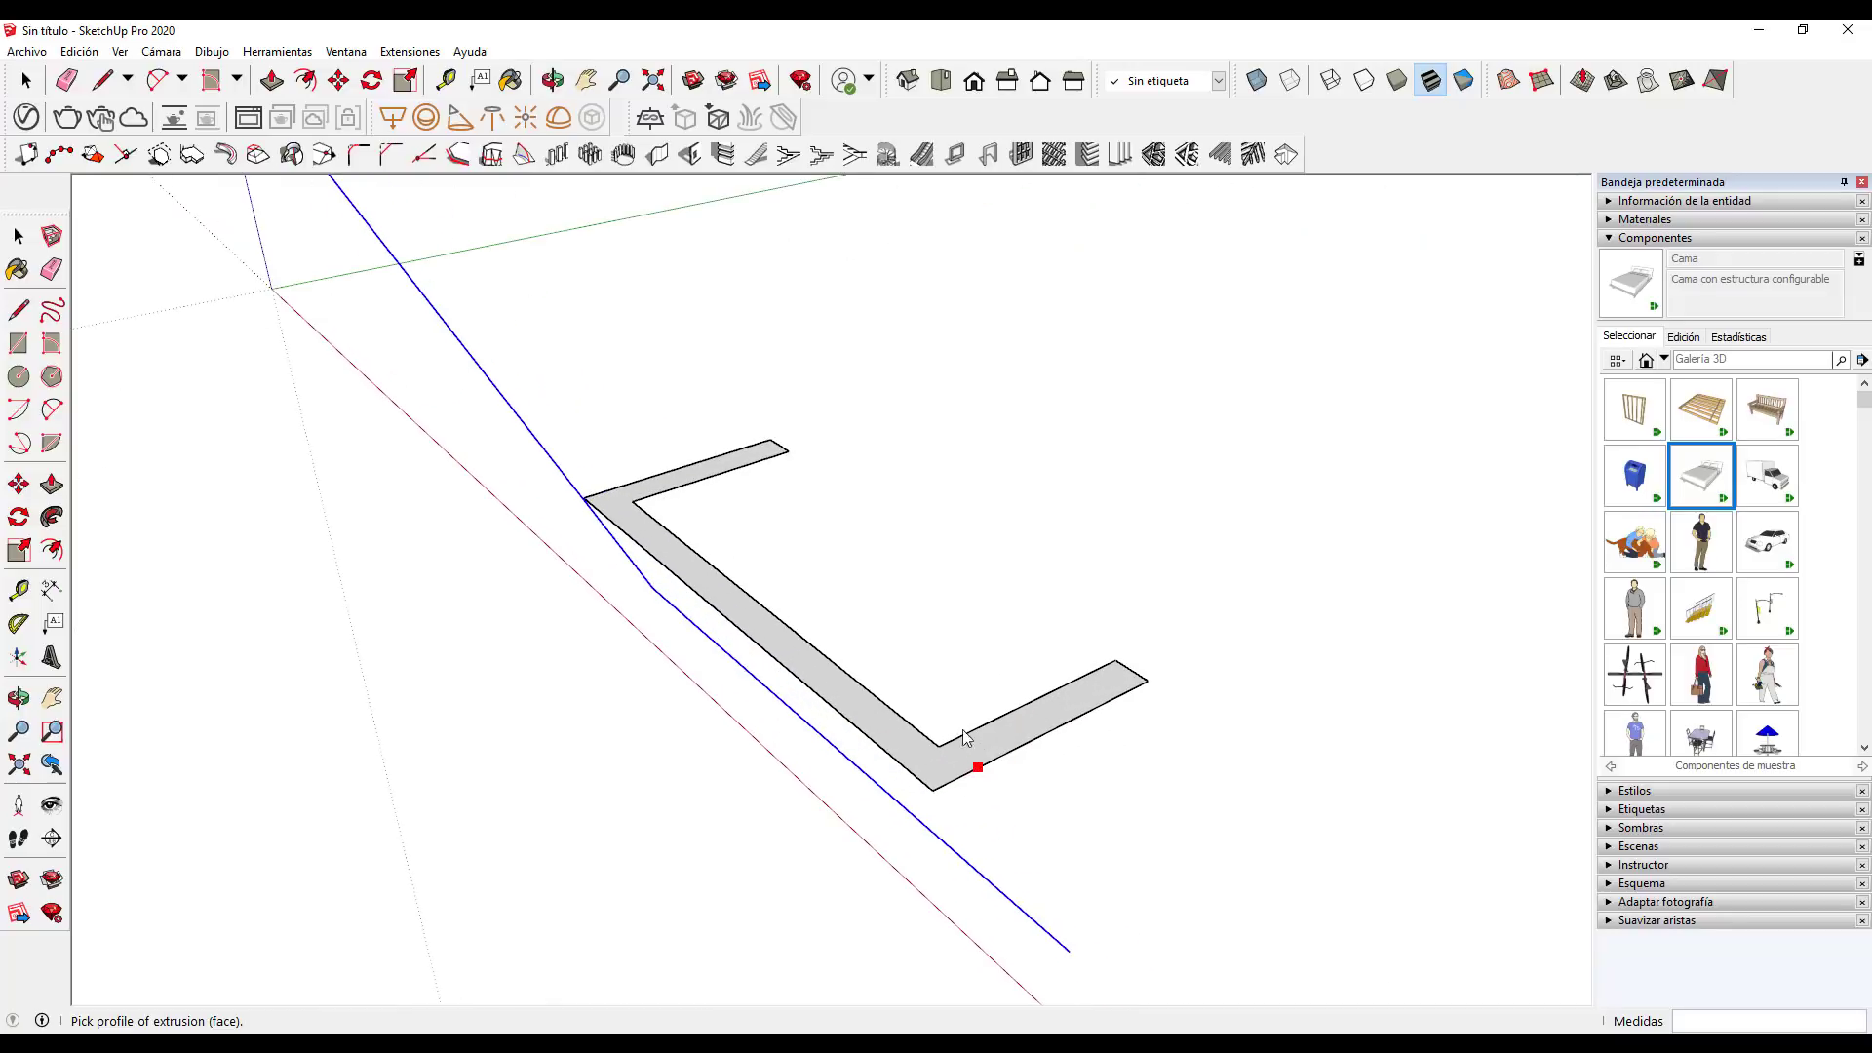
scroll(648, 536, up, 2)
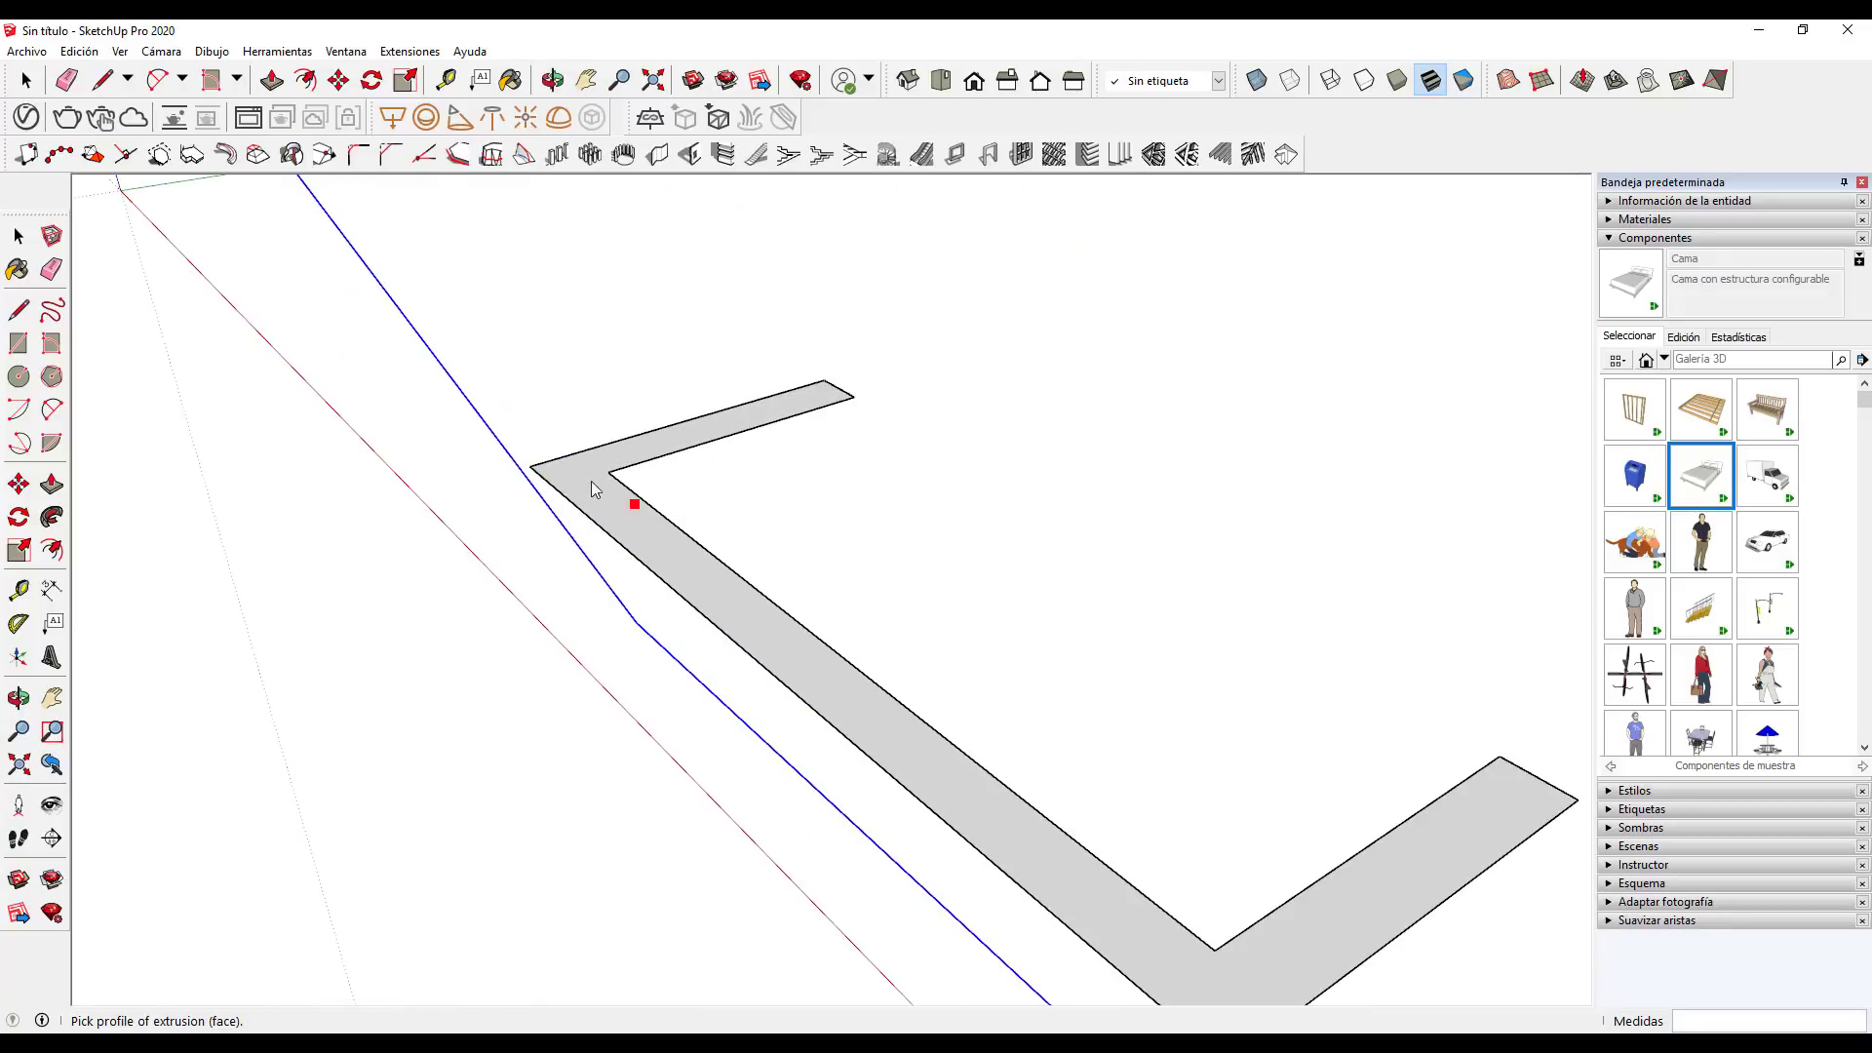
click(538, 475)
scroll(538, 475, down, 2)
scroll(614, 527, down, 2)
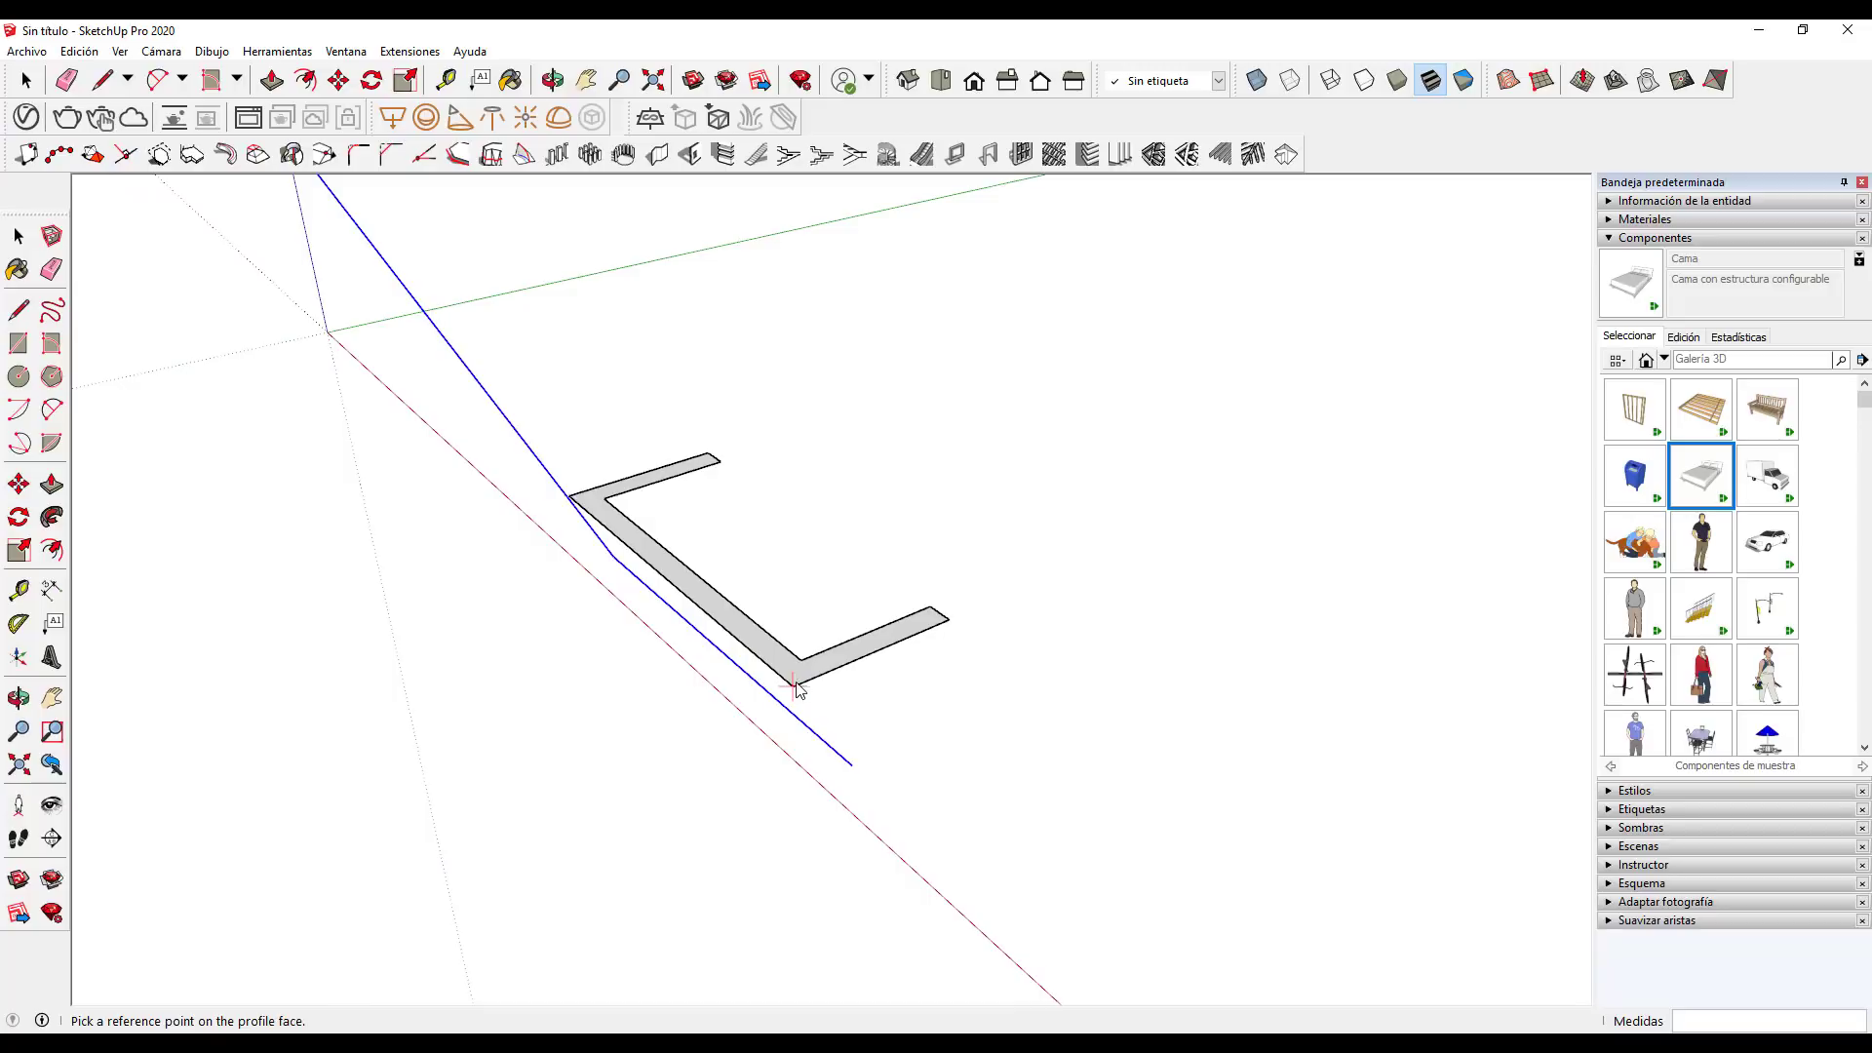
click(793, 686)
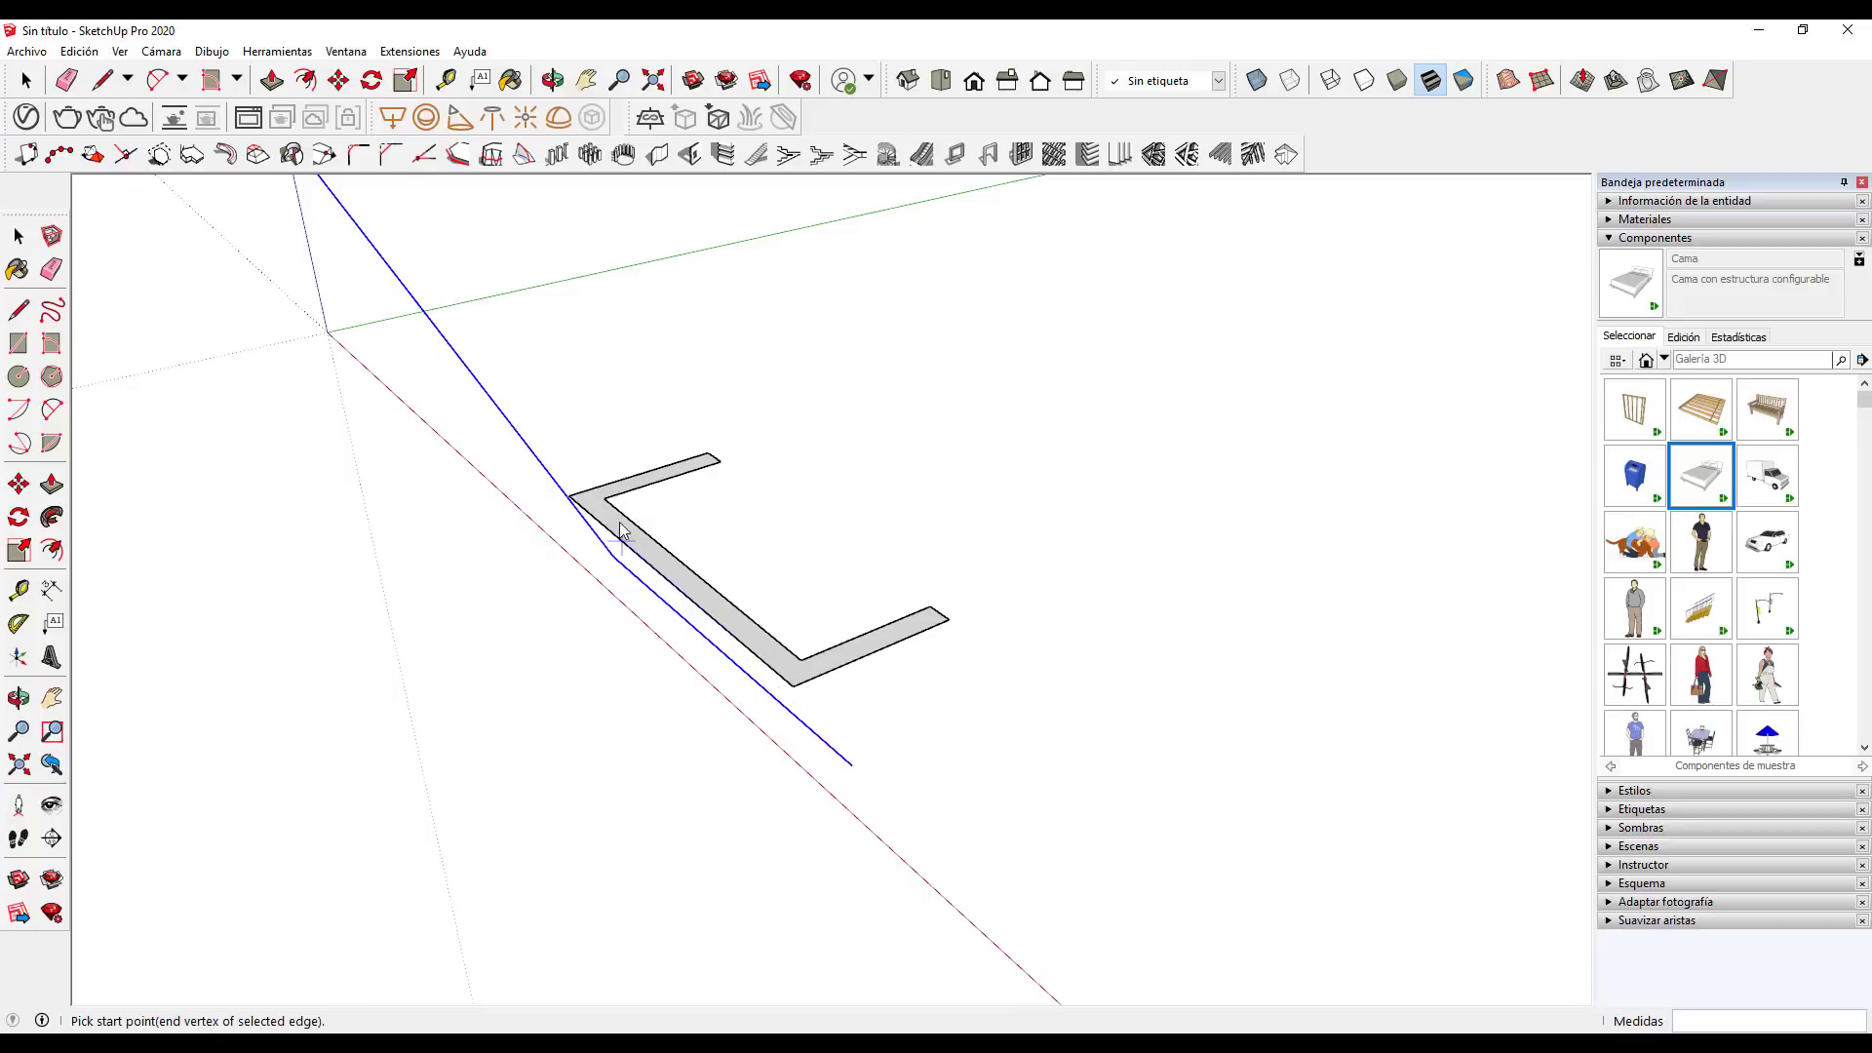
click(573, 499)
scroll(617, 530, down, 2)
scroll(682, 595, down, 2)
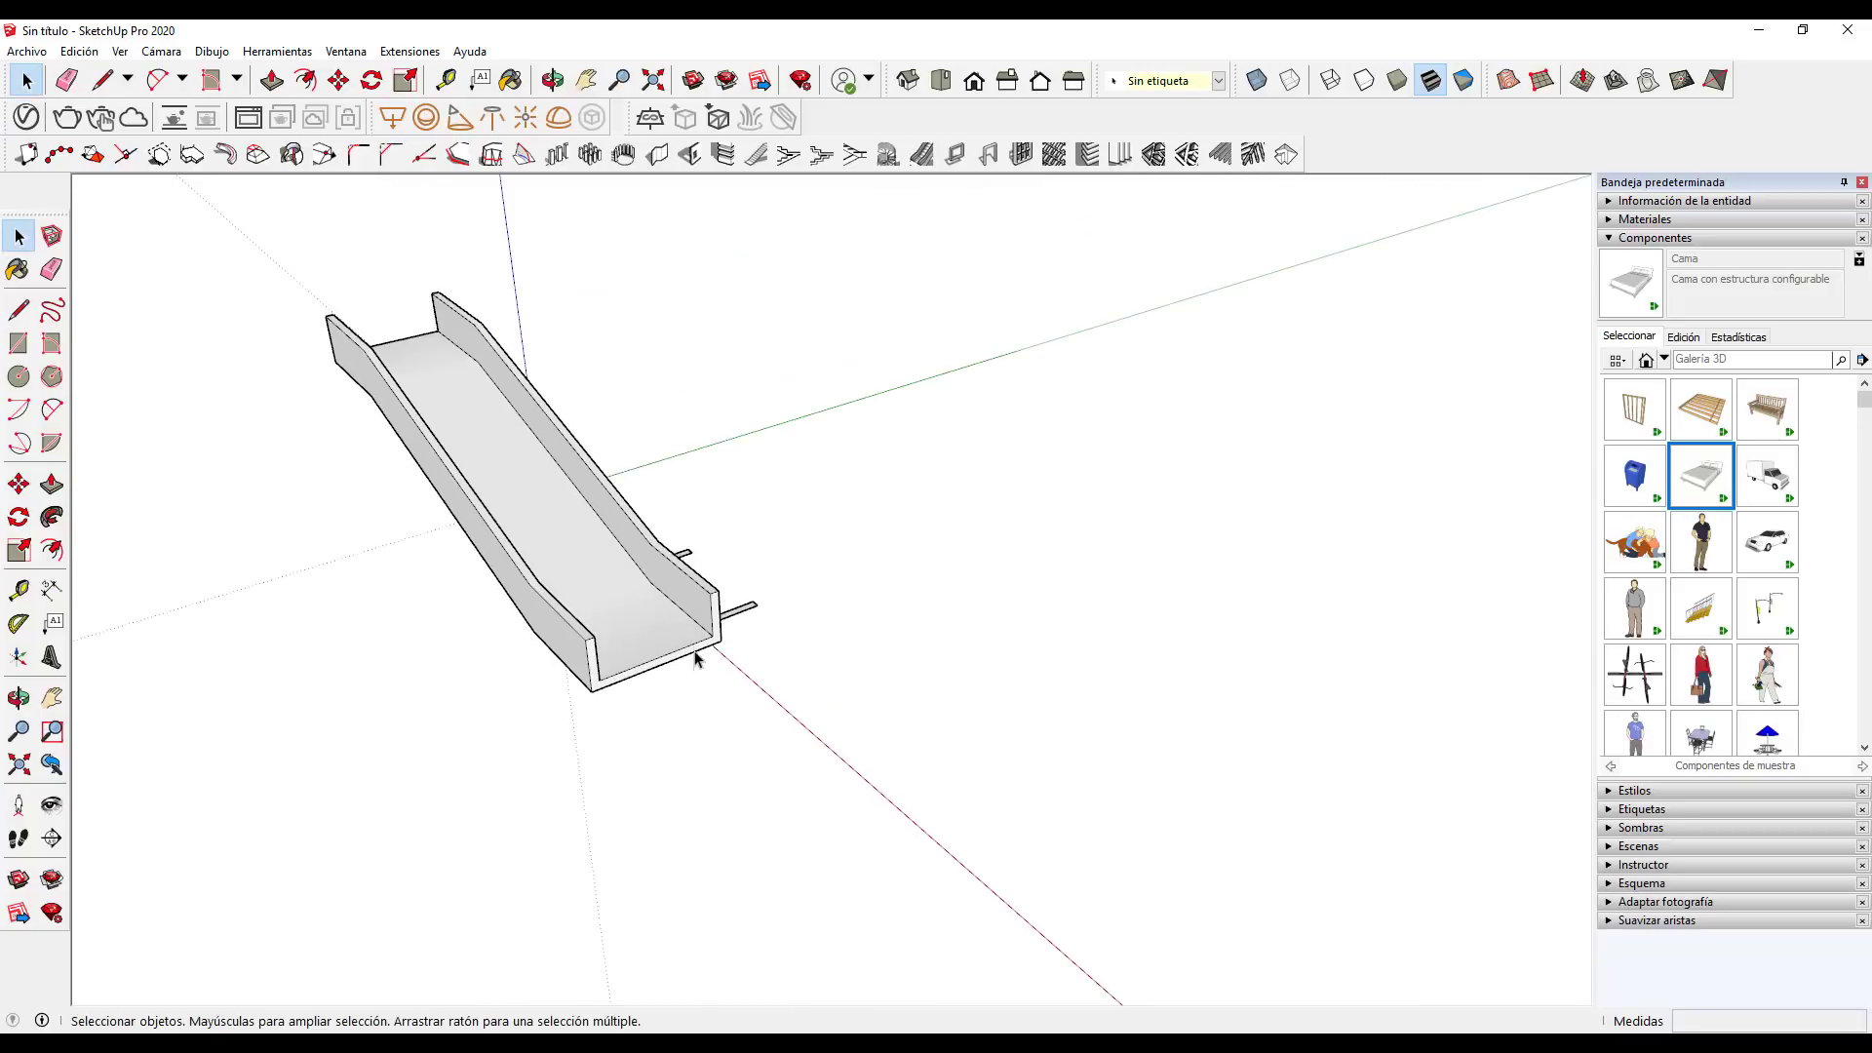
Orbit around the finished slide channel to inspect it from several angles
middle_drag(652, 679, 540, 413)
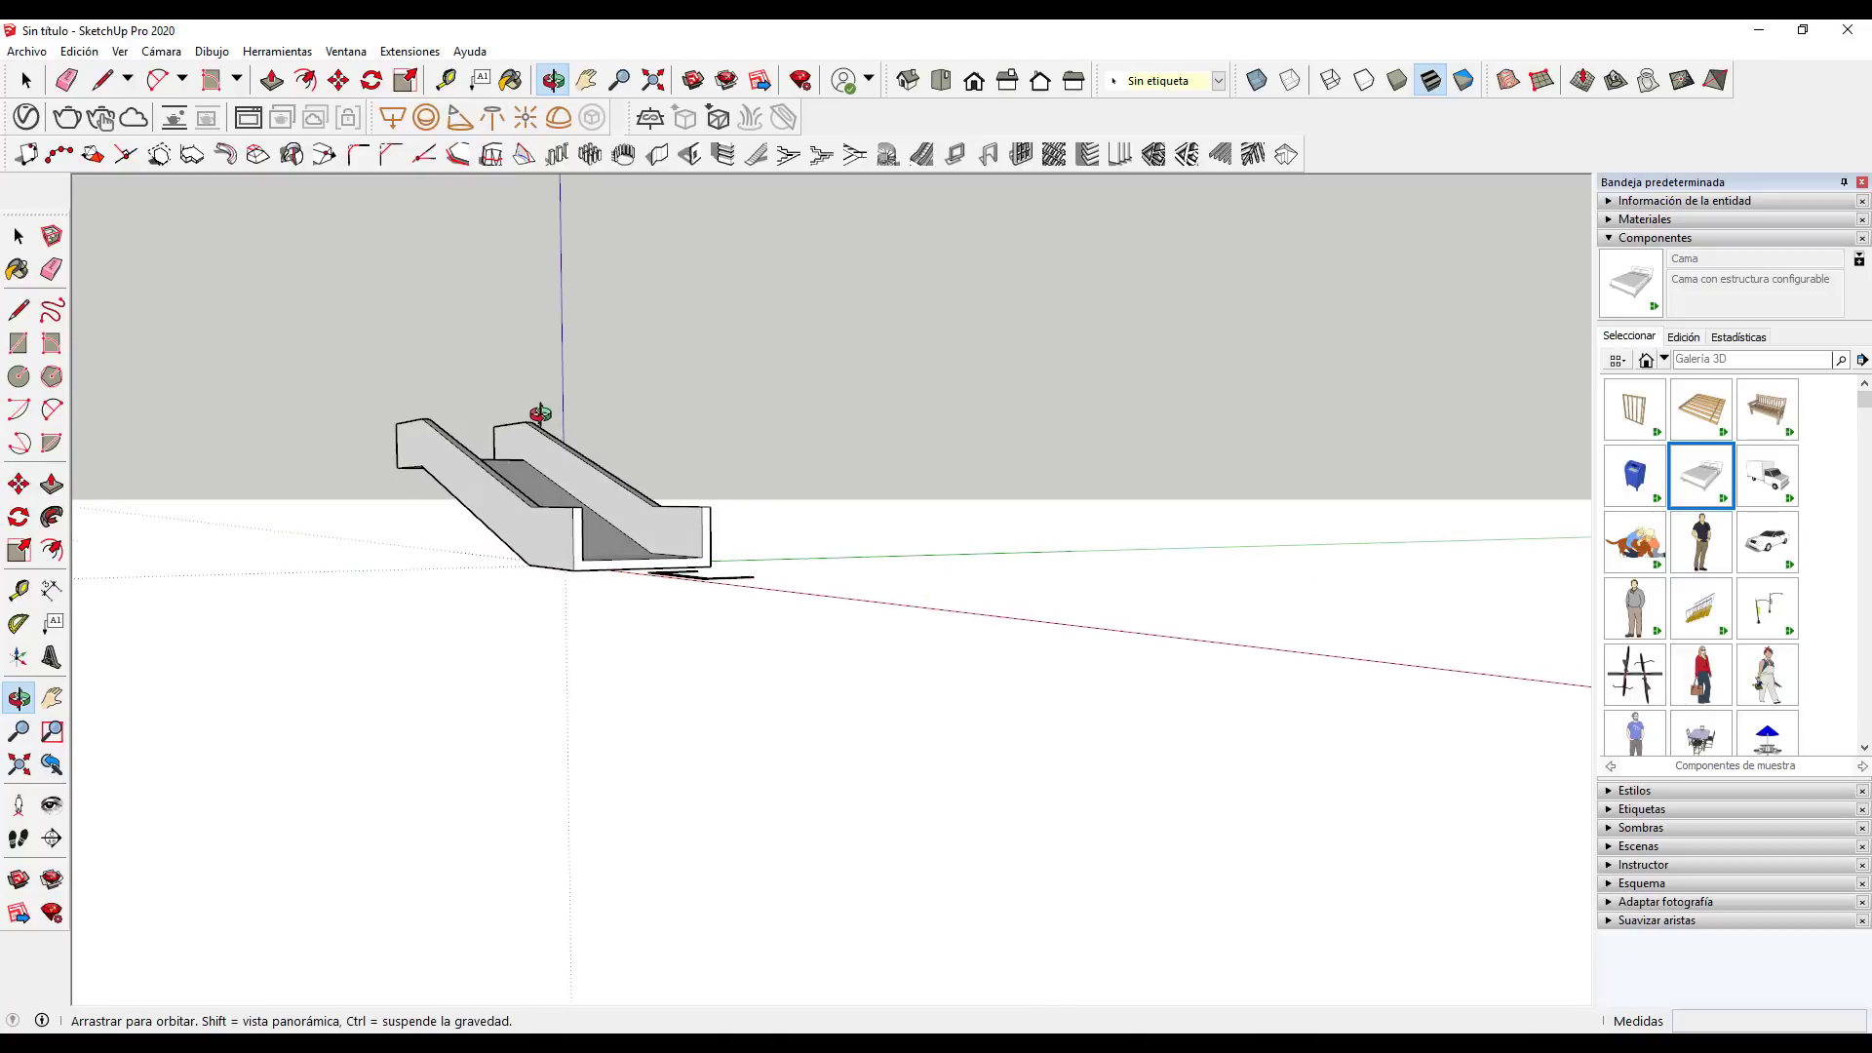
mouse_move(808, 501)
mouse_down()
mouse_move(401, 535)
mouse_move(316, 513)
mouse_up()
drag(572, 460, 535, 523)
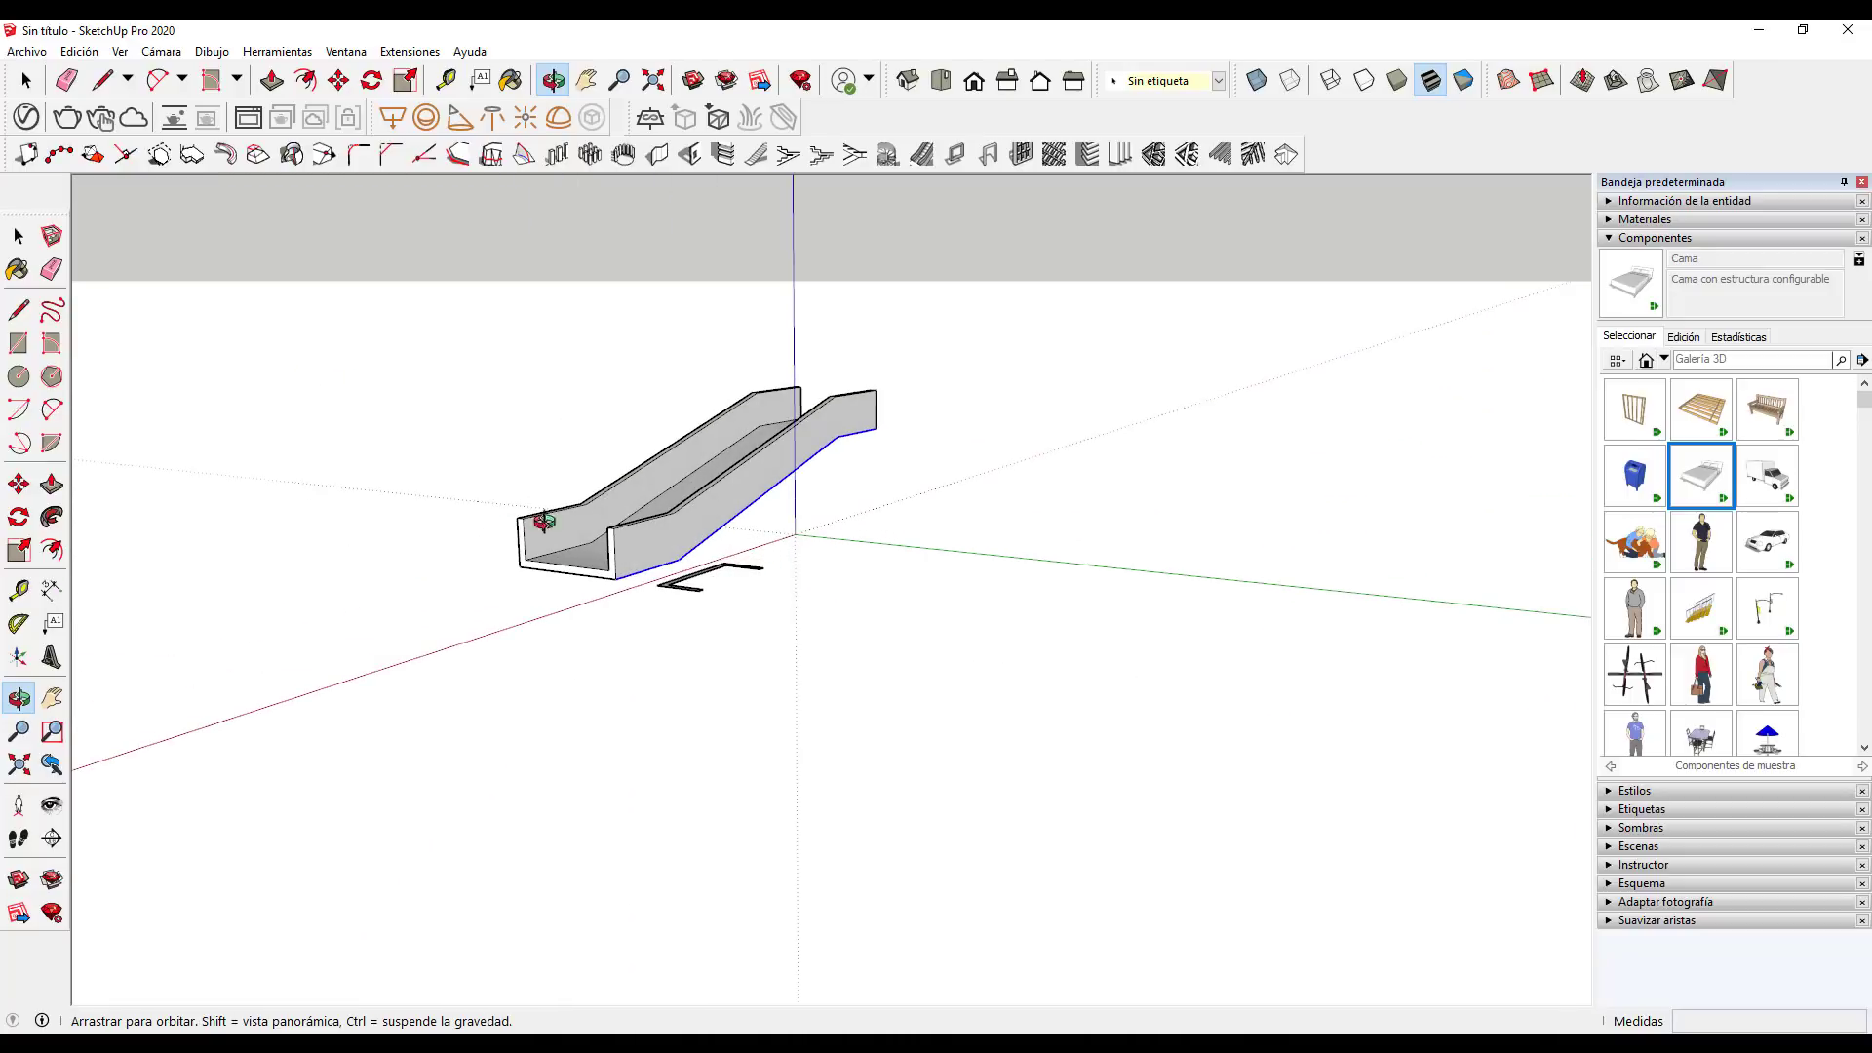
mouse_move(667, 476)
mouse_down()
mouse_move(659, 537)
mouse_move(547, 618)
mouse_move(472, 572)
mouse_move(706, 597)
mouse_move(828, 537)
mouse_move(836, 558)
mouse_up()
key(space)
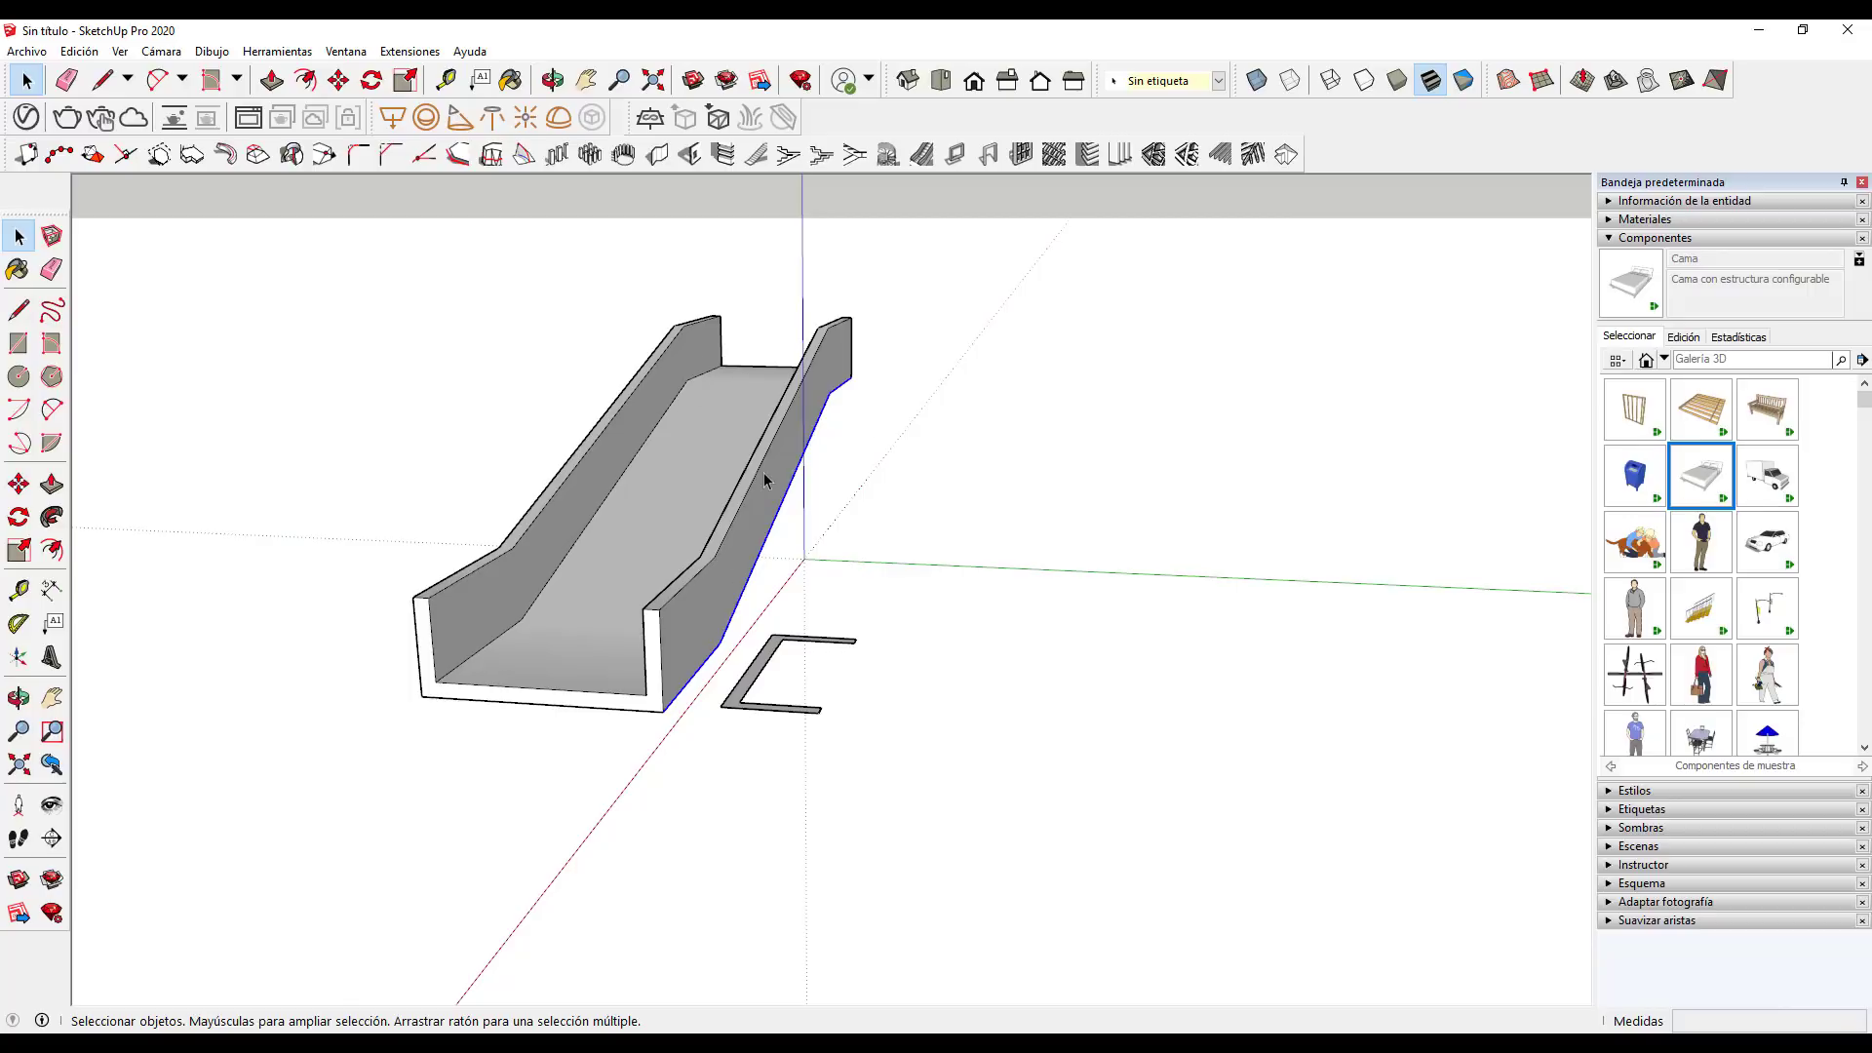
key(o)
mouse_move(683, 485)
mouse_down()
mouse_move(949, 506)
mouse_move(1200, 493)
mouse_move(1121, 544)
mouse_up()
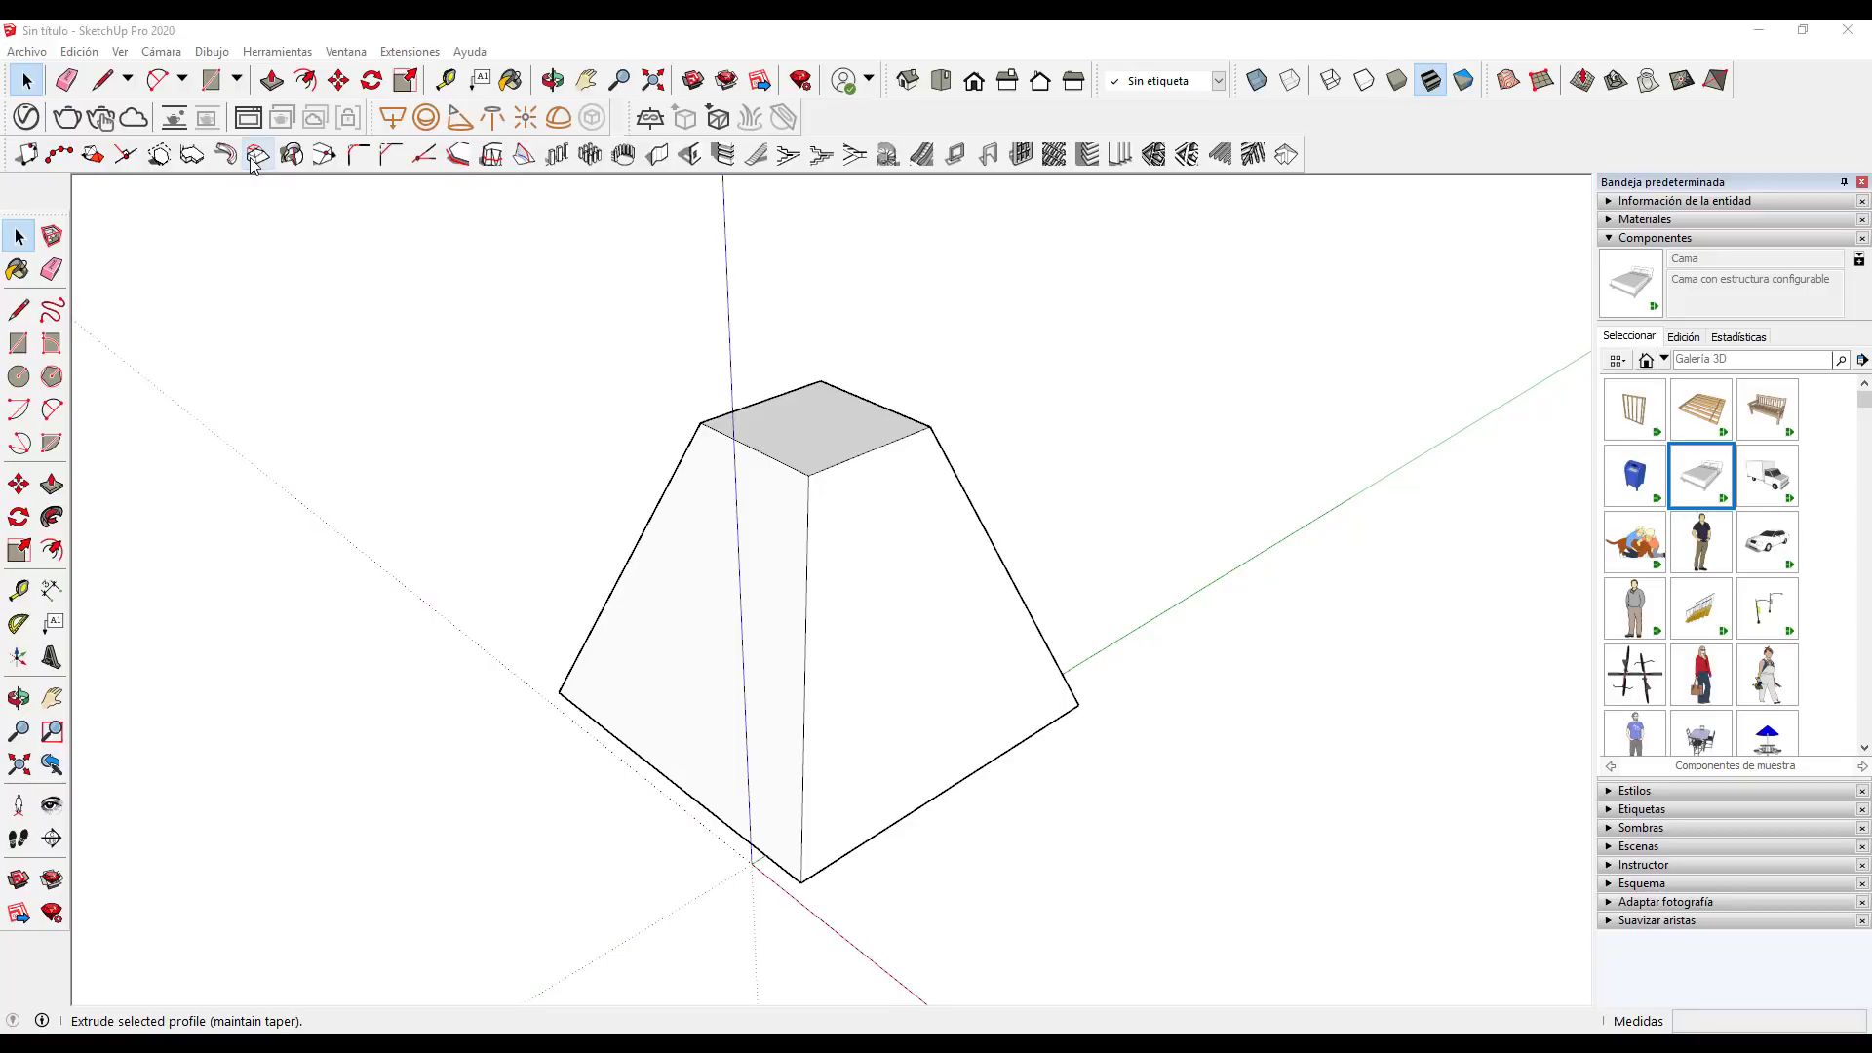
Lower the block's top face with 1001bit taper-preserving Extrude to shorten the block
scroll(848, 592, up, 1)
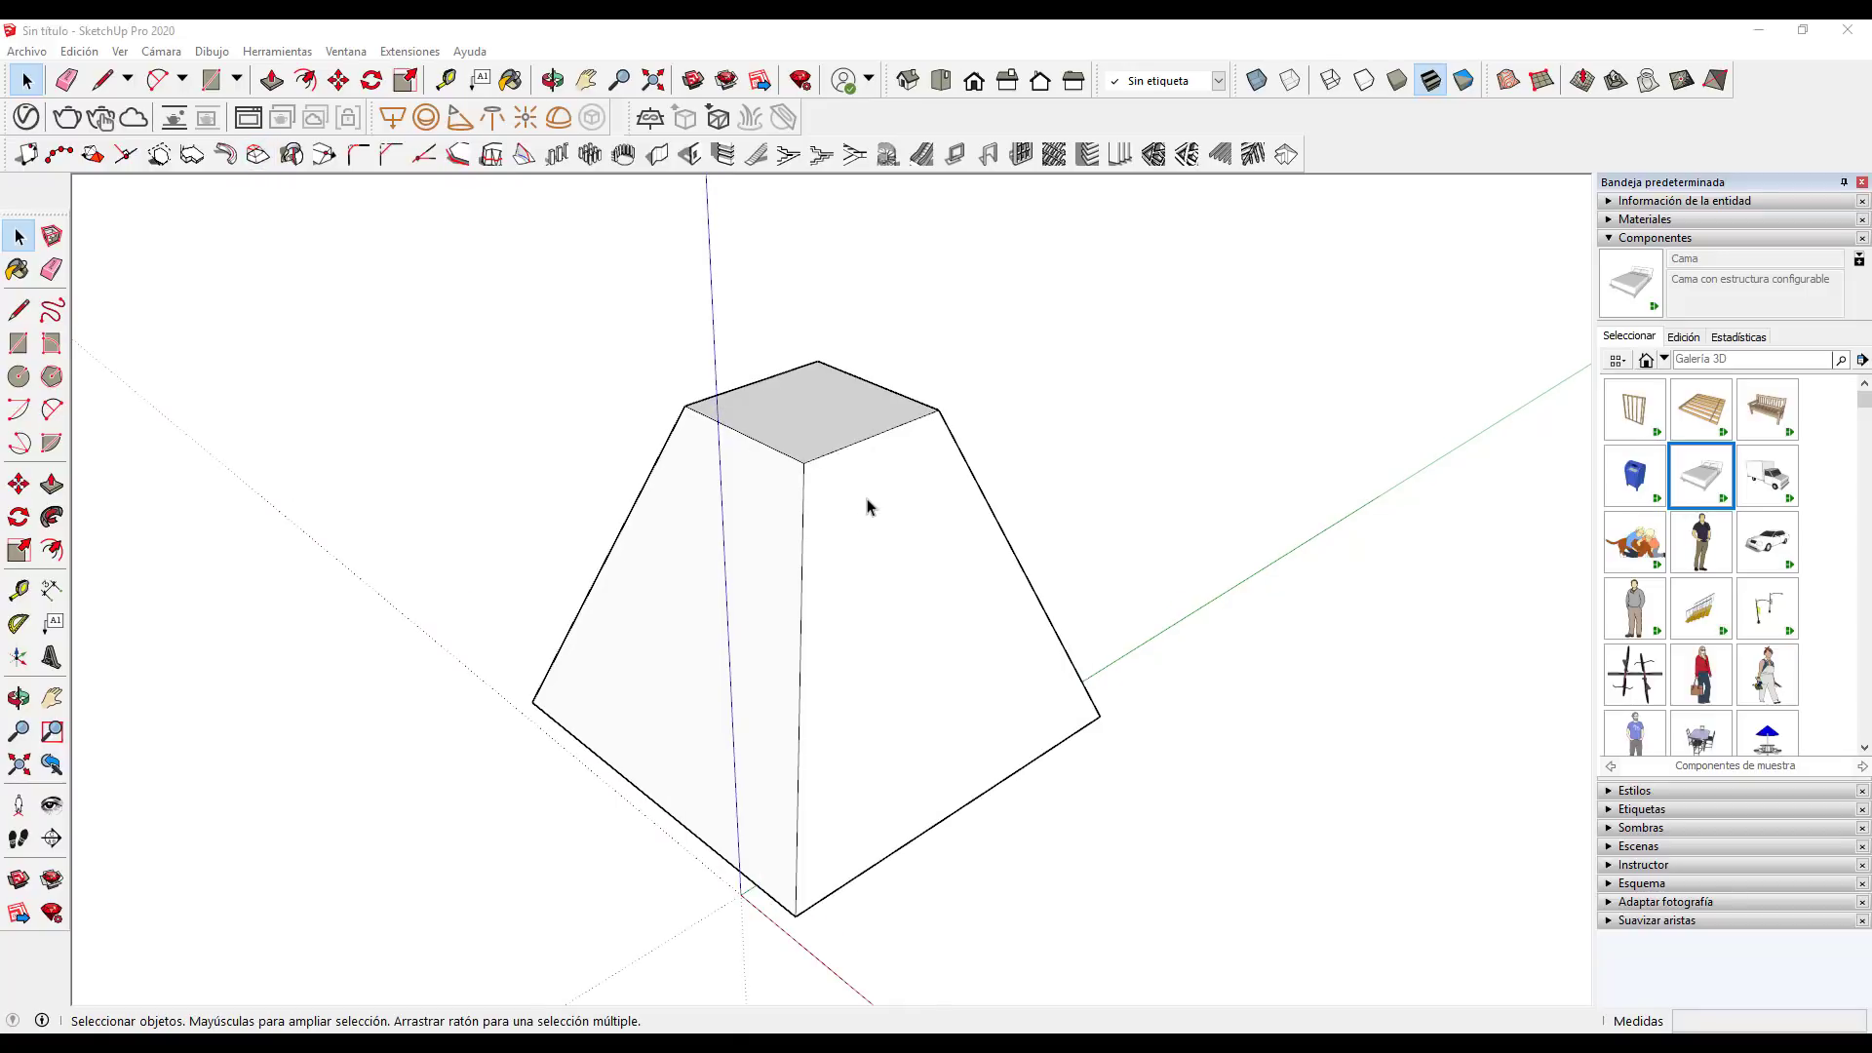
scroll(858, 495, down, 1)
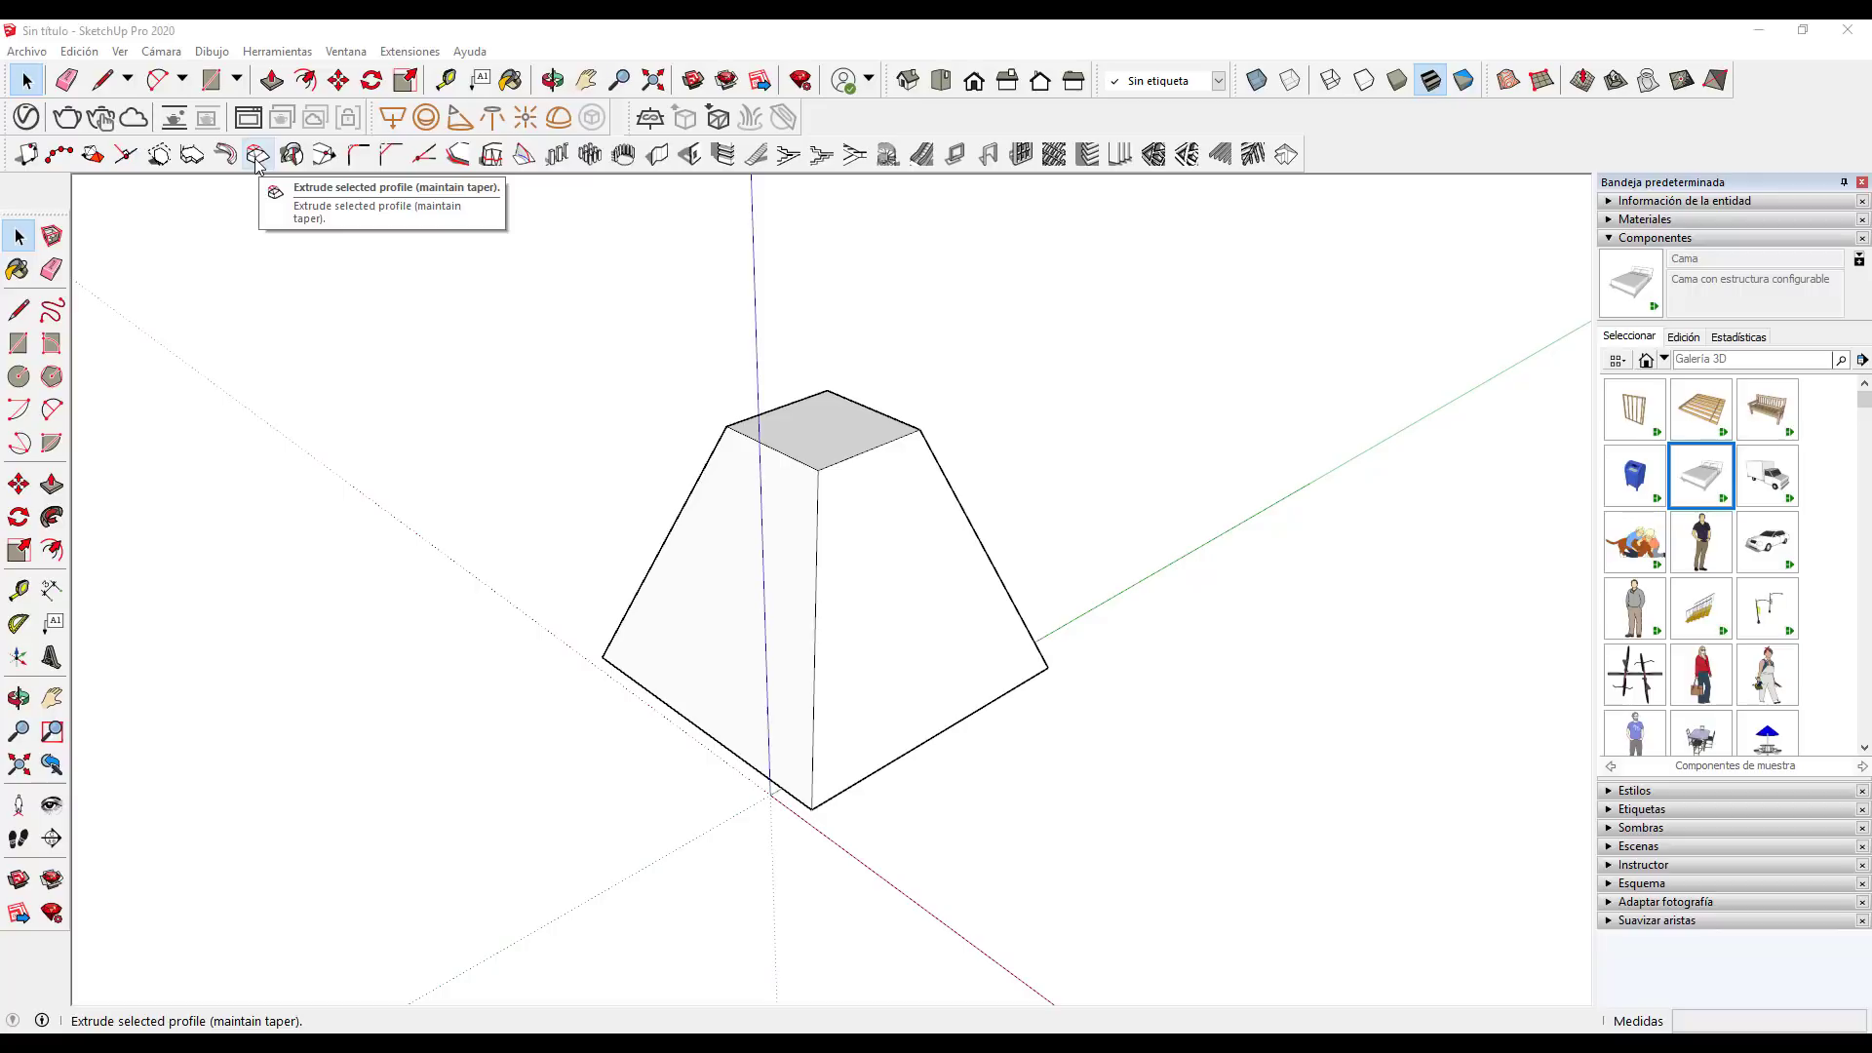
scroll(553, 413, up, 1)
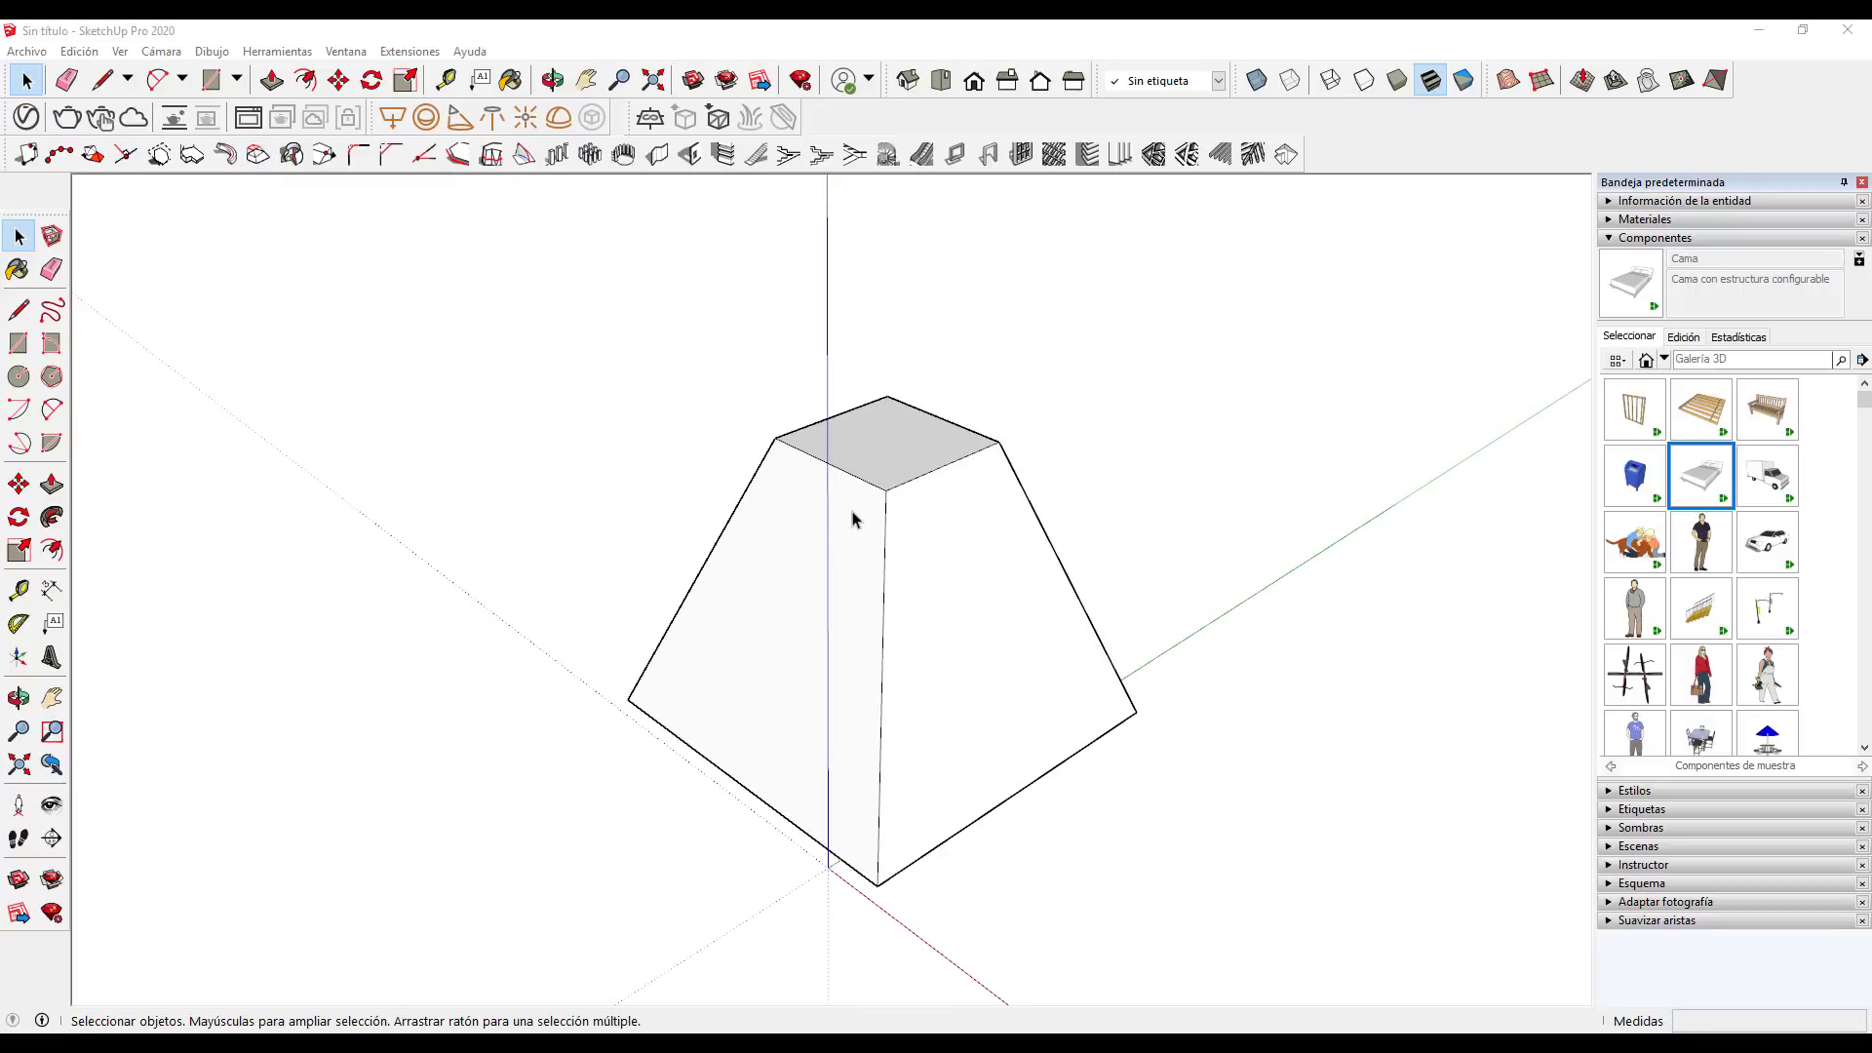
click(881, 437)
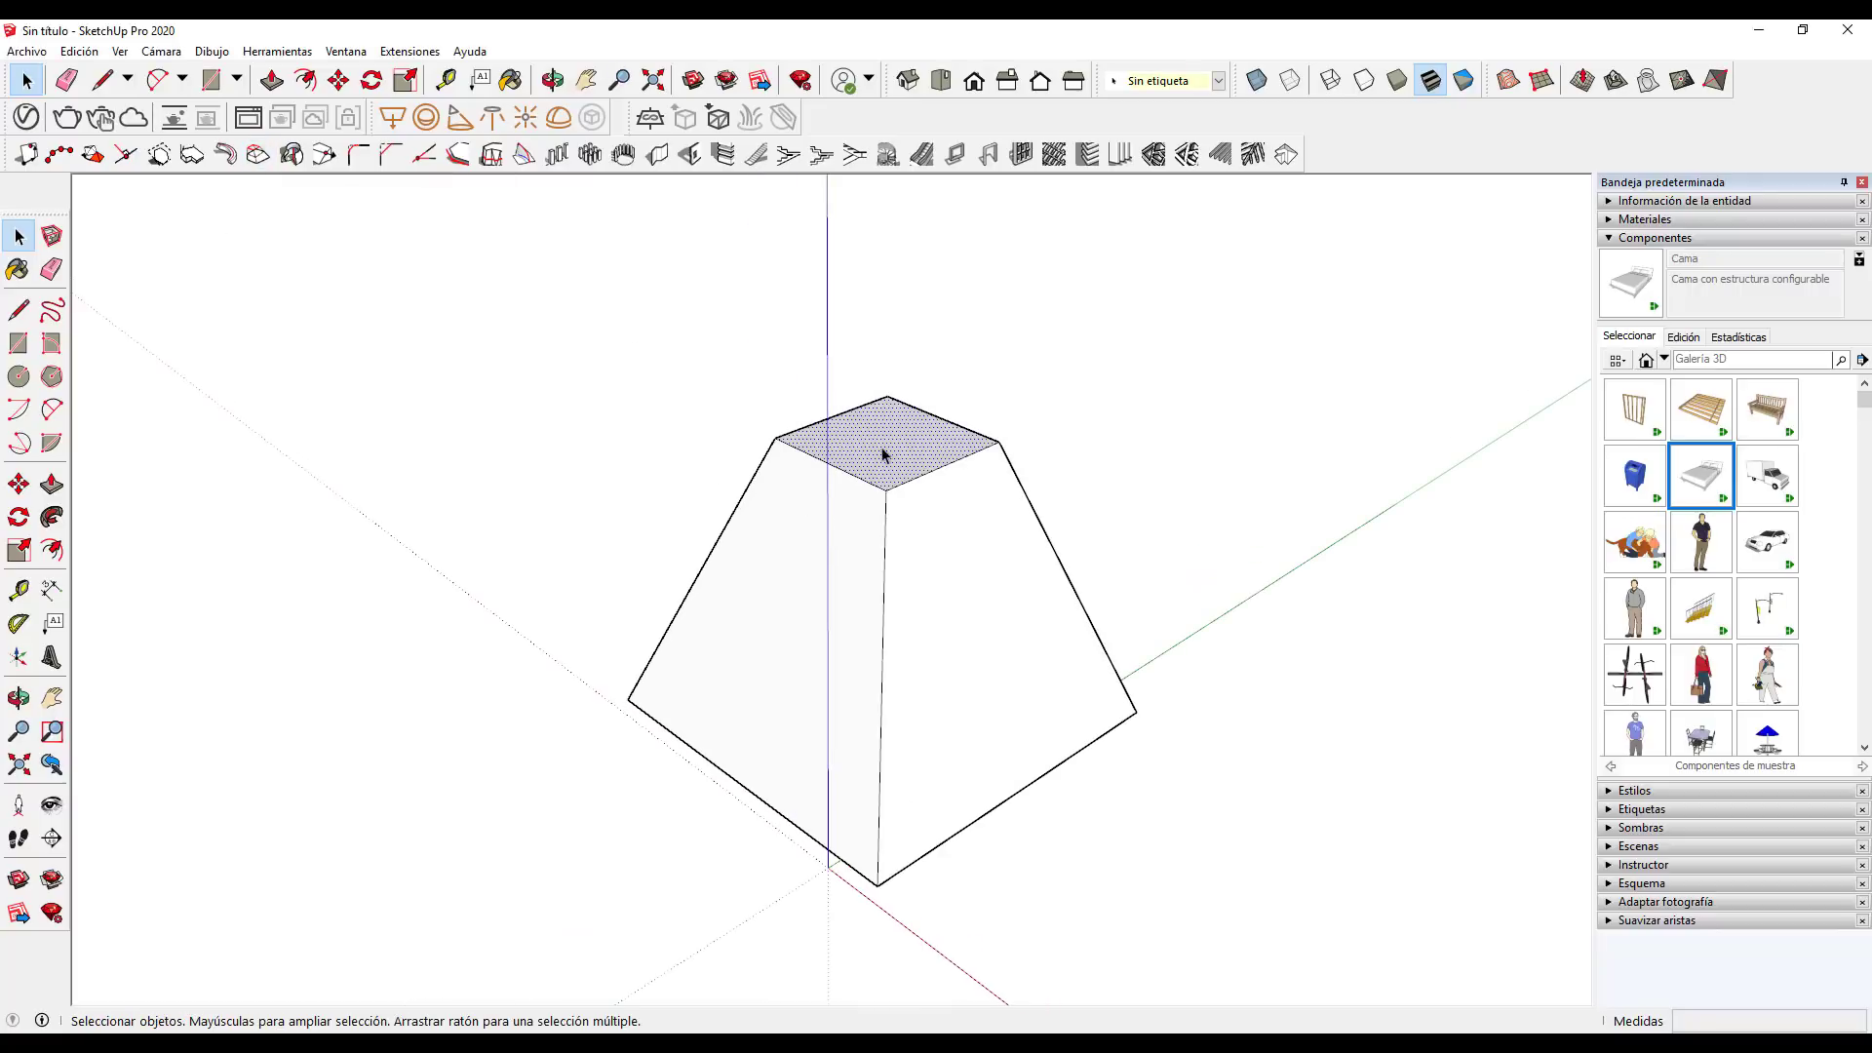
click(258, 154)
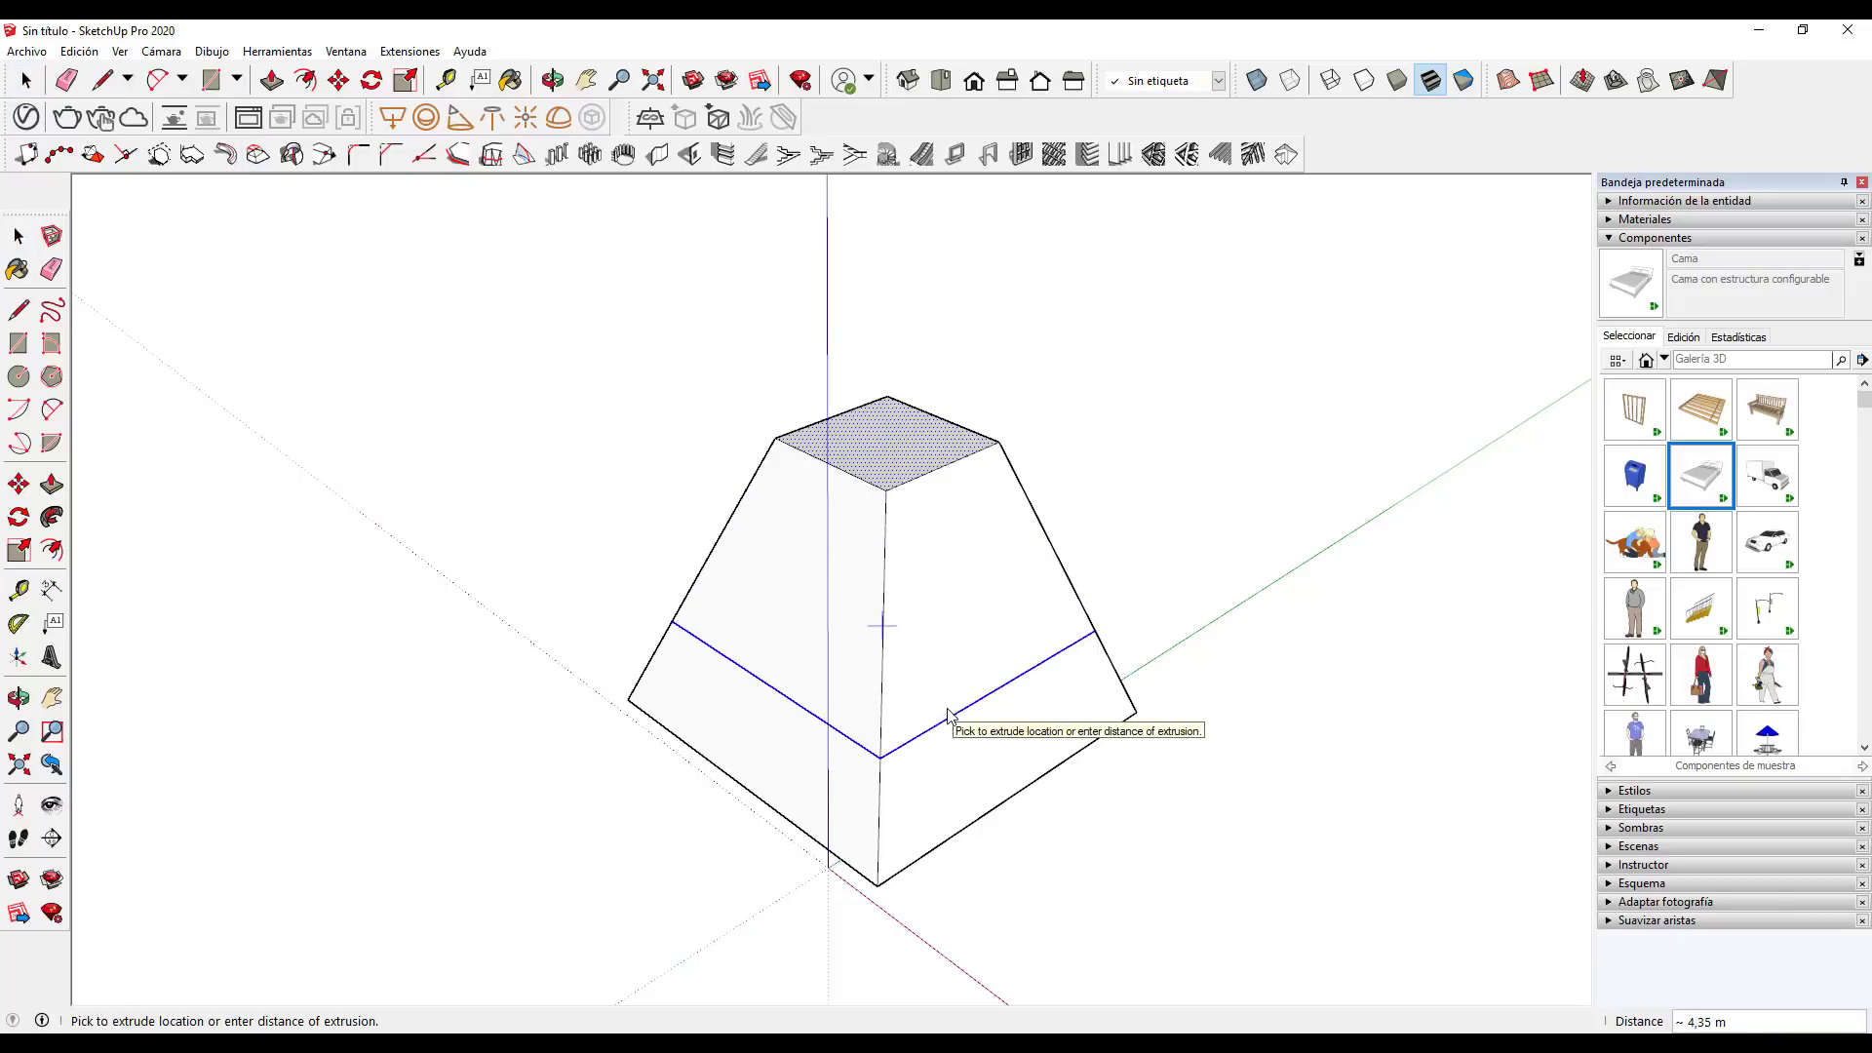
click(958, 627)
key(space)
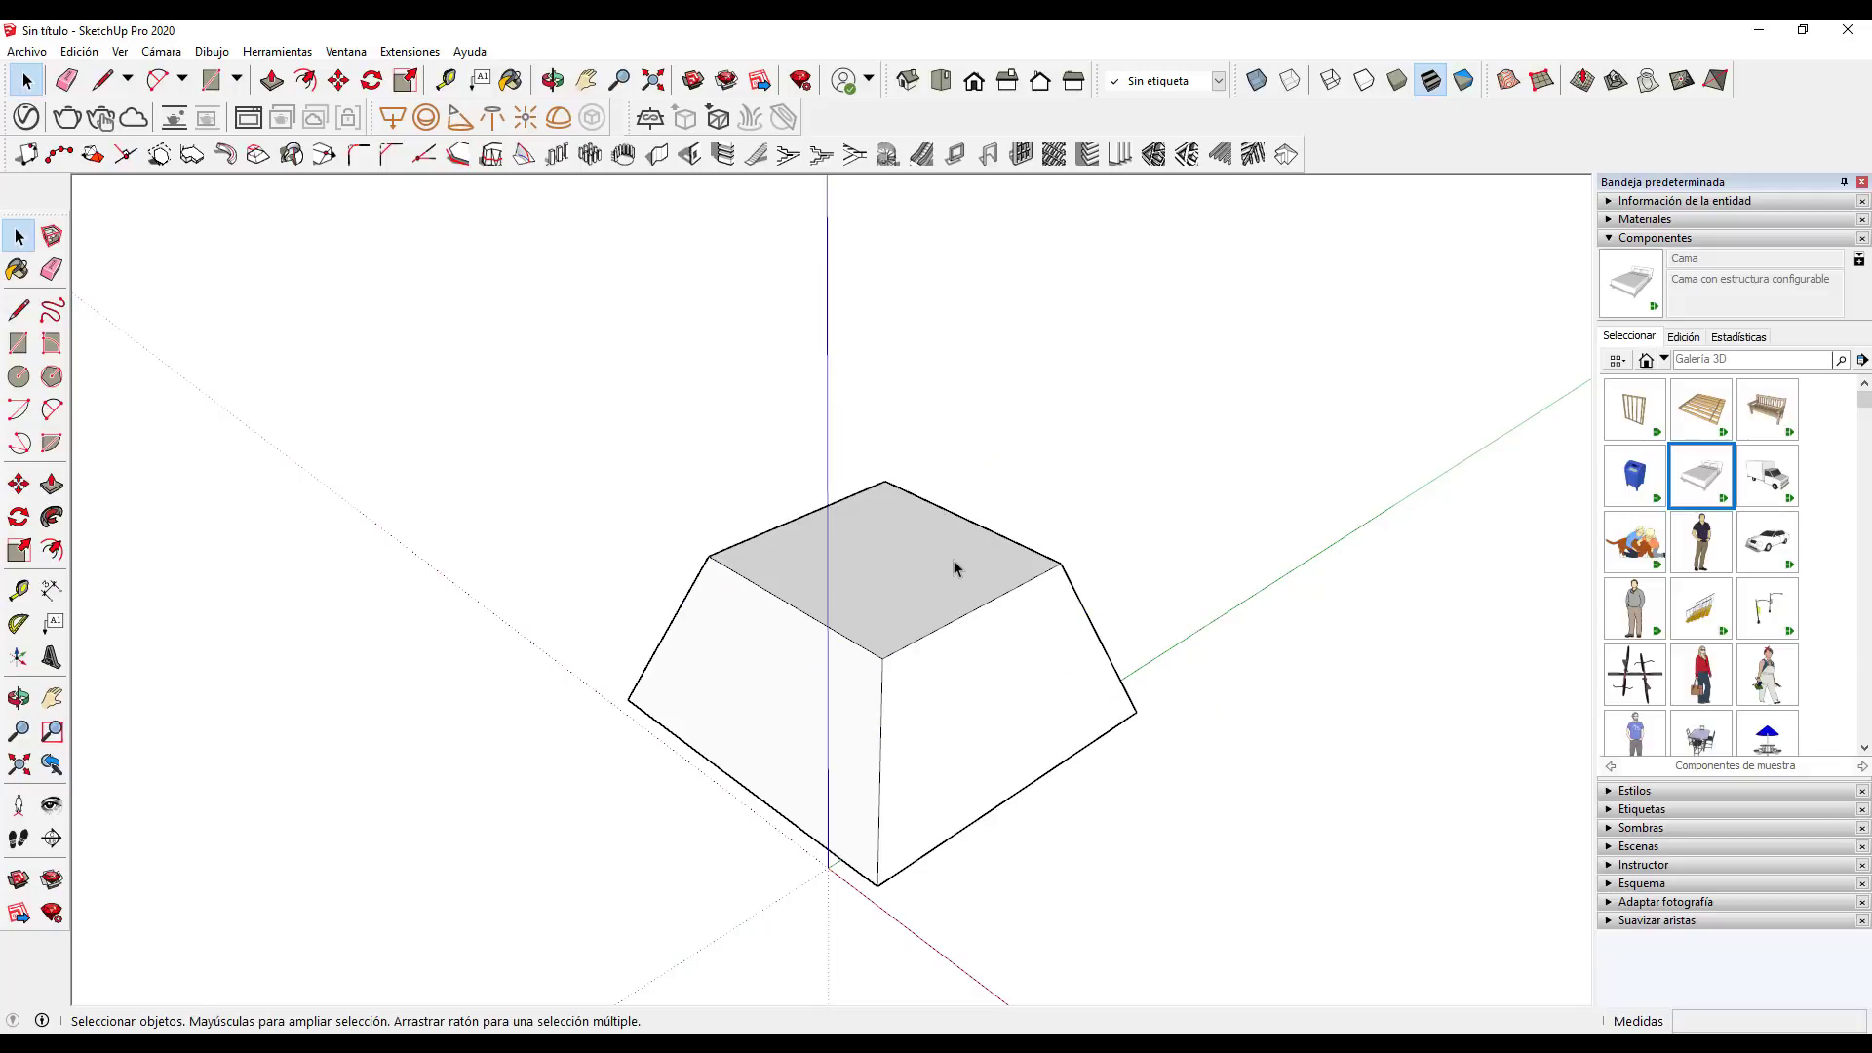
Pull the new top face up, keeping the taper, into a pyramid-like point
click(954, 563)
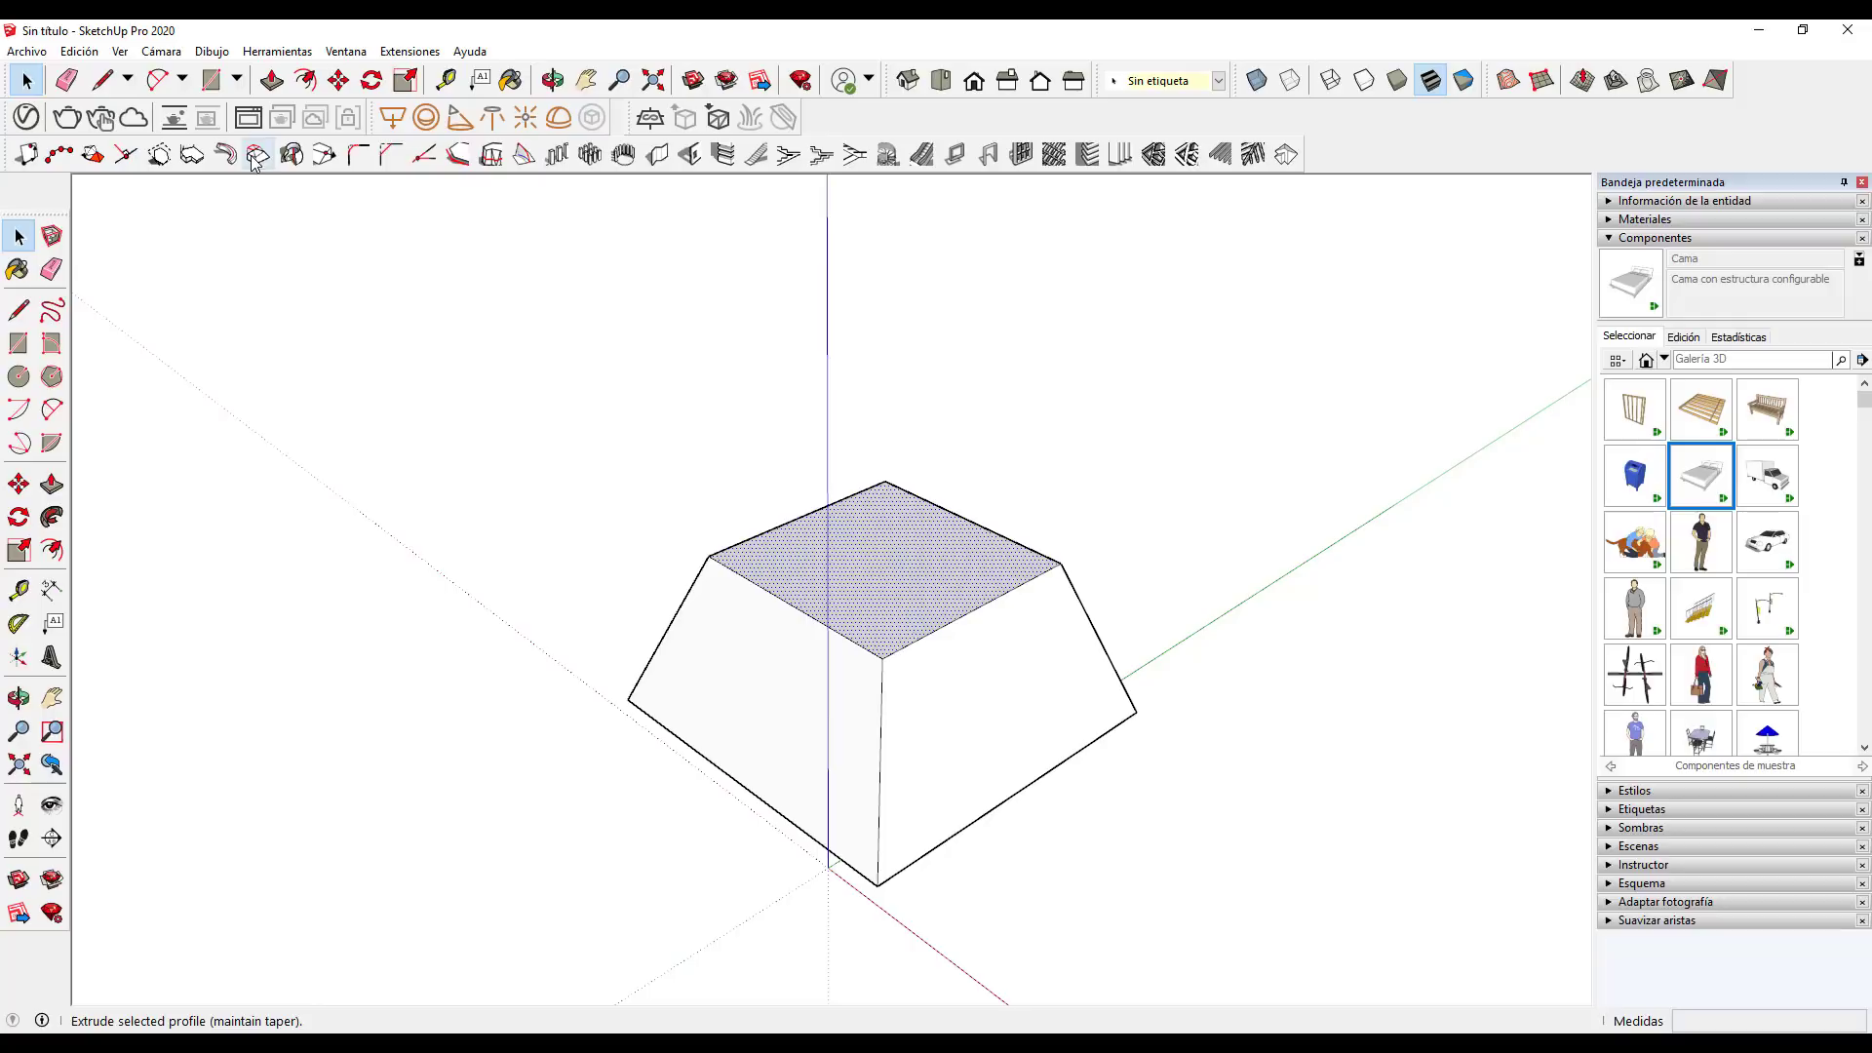
click(271, 80)
key(space)
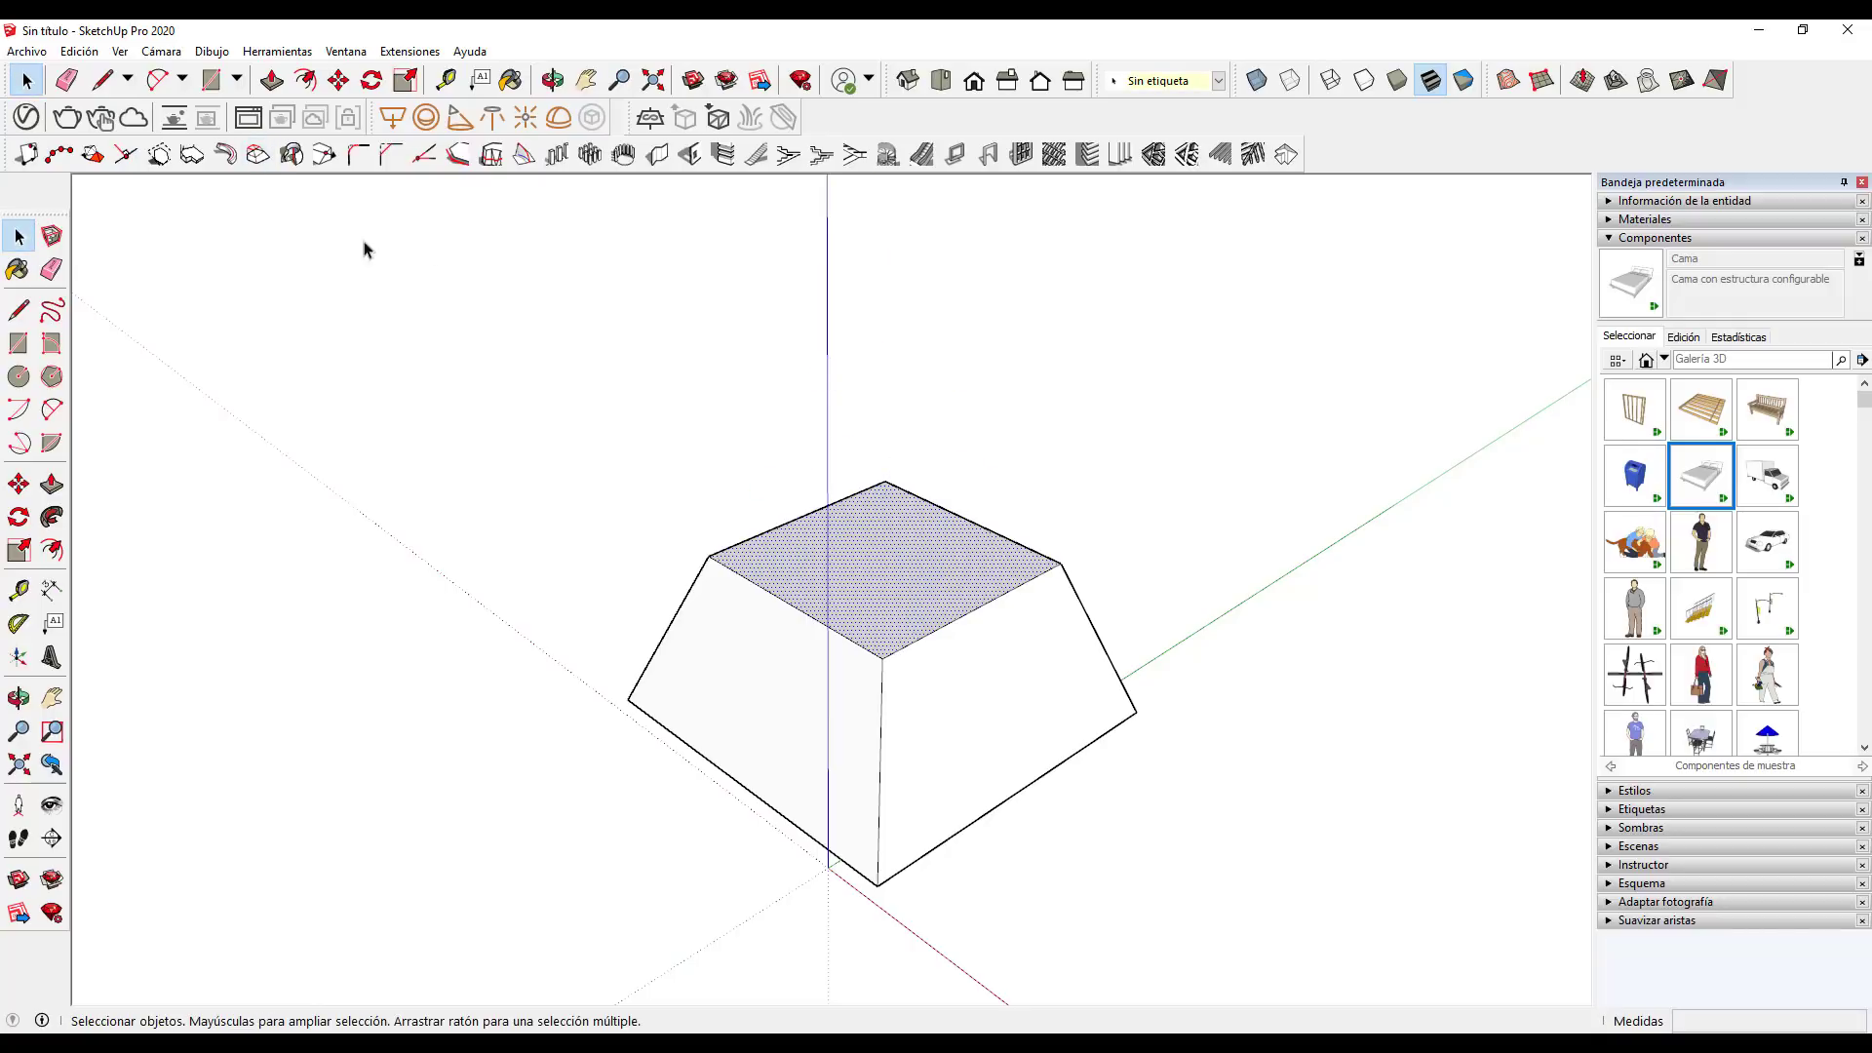
key(p)
click(895, 534)
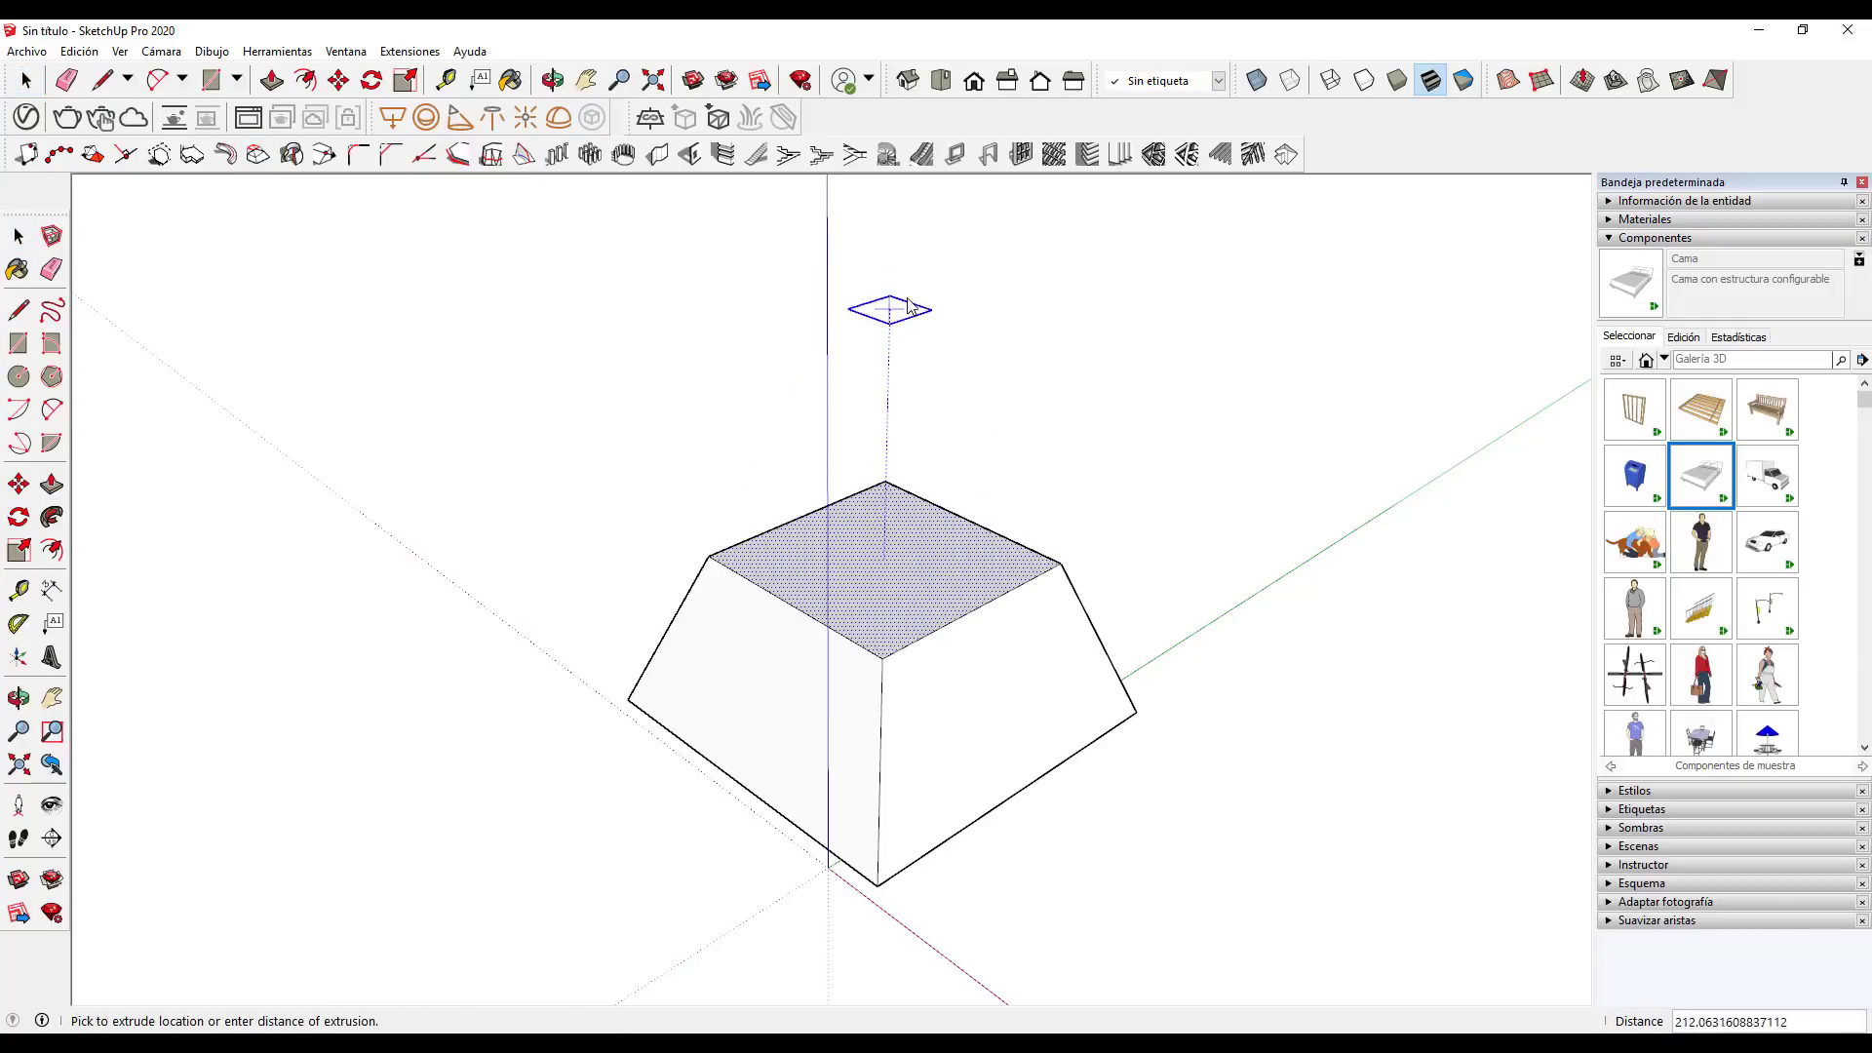
click(891, 238)
key(space)
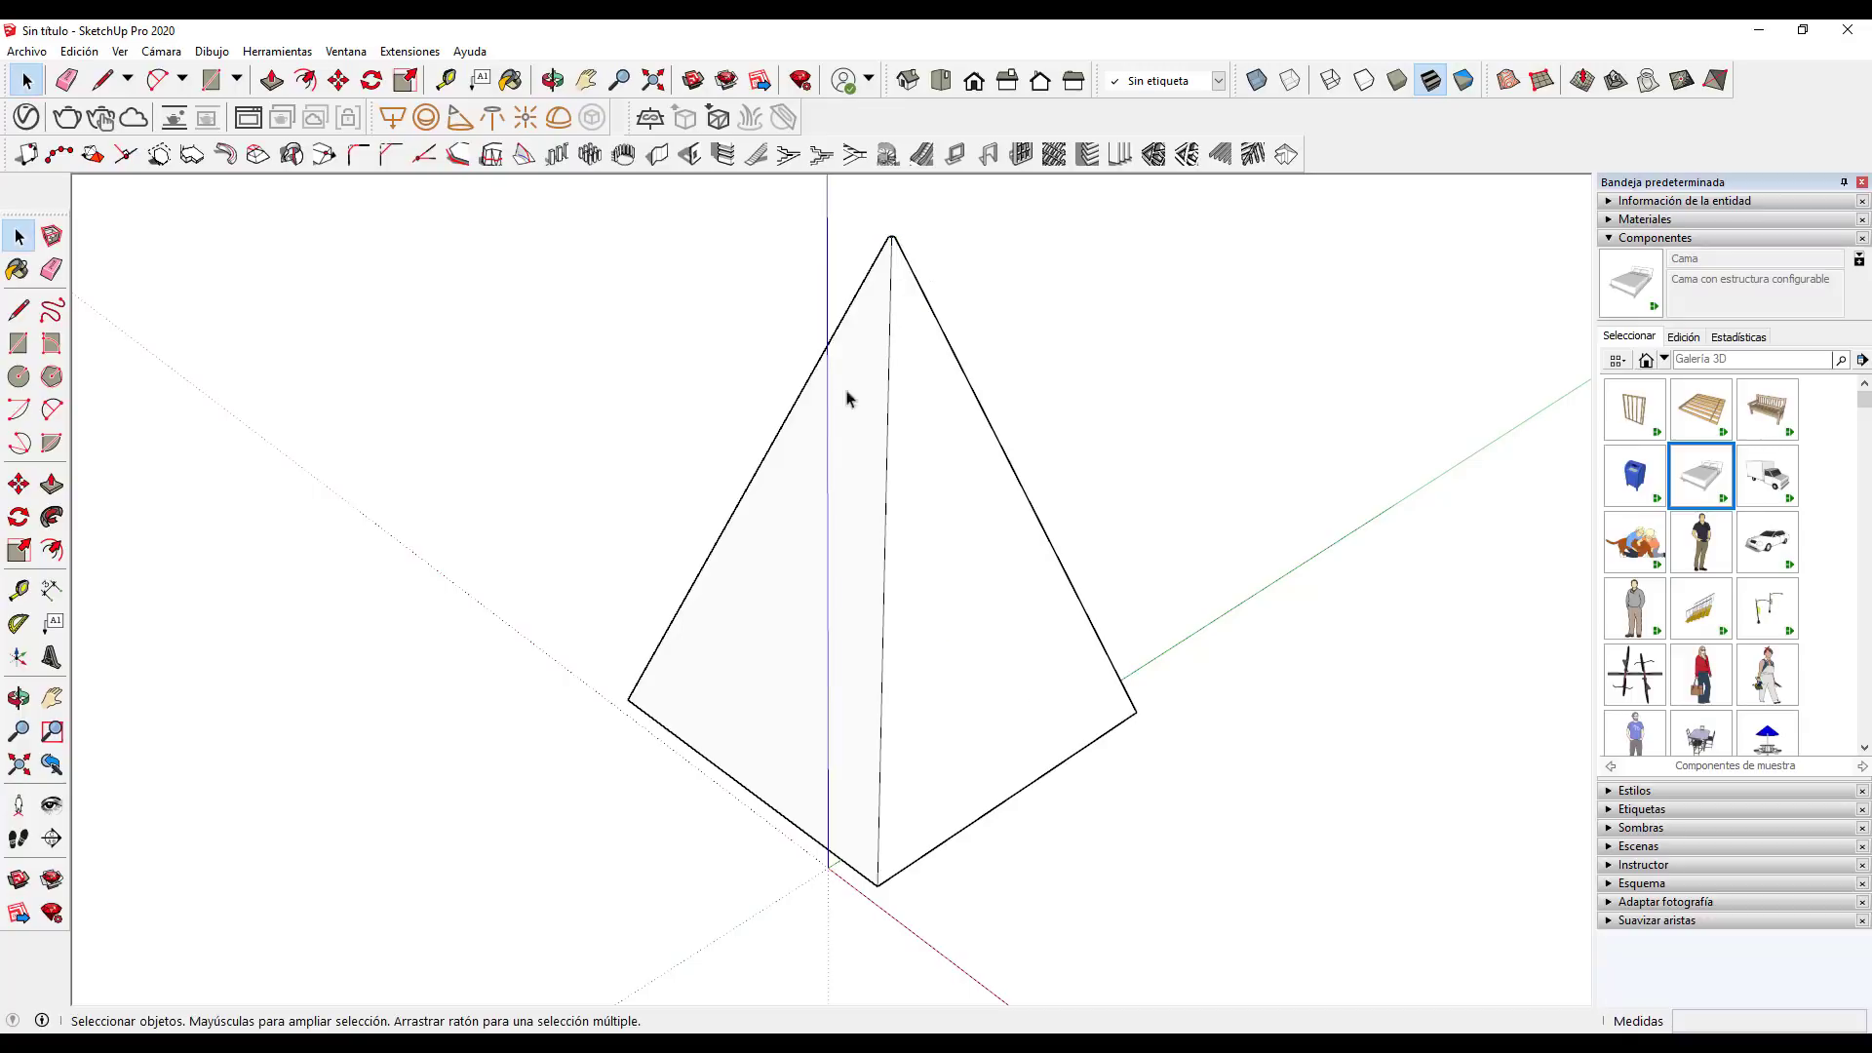
Extrude the pyramid's right side face outward with the taper-preserving extrude
click(257, 154)
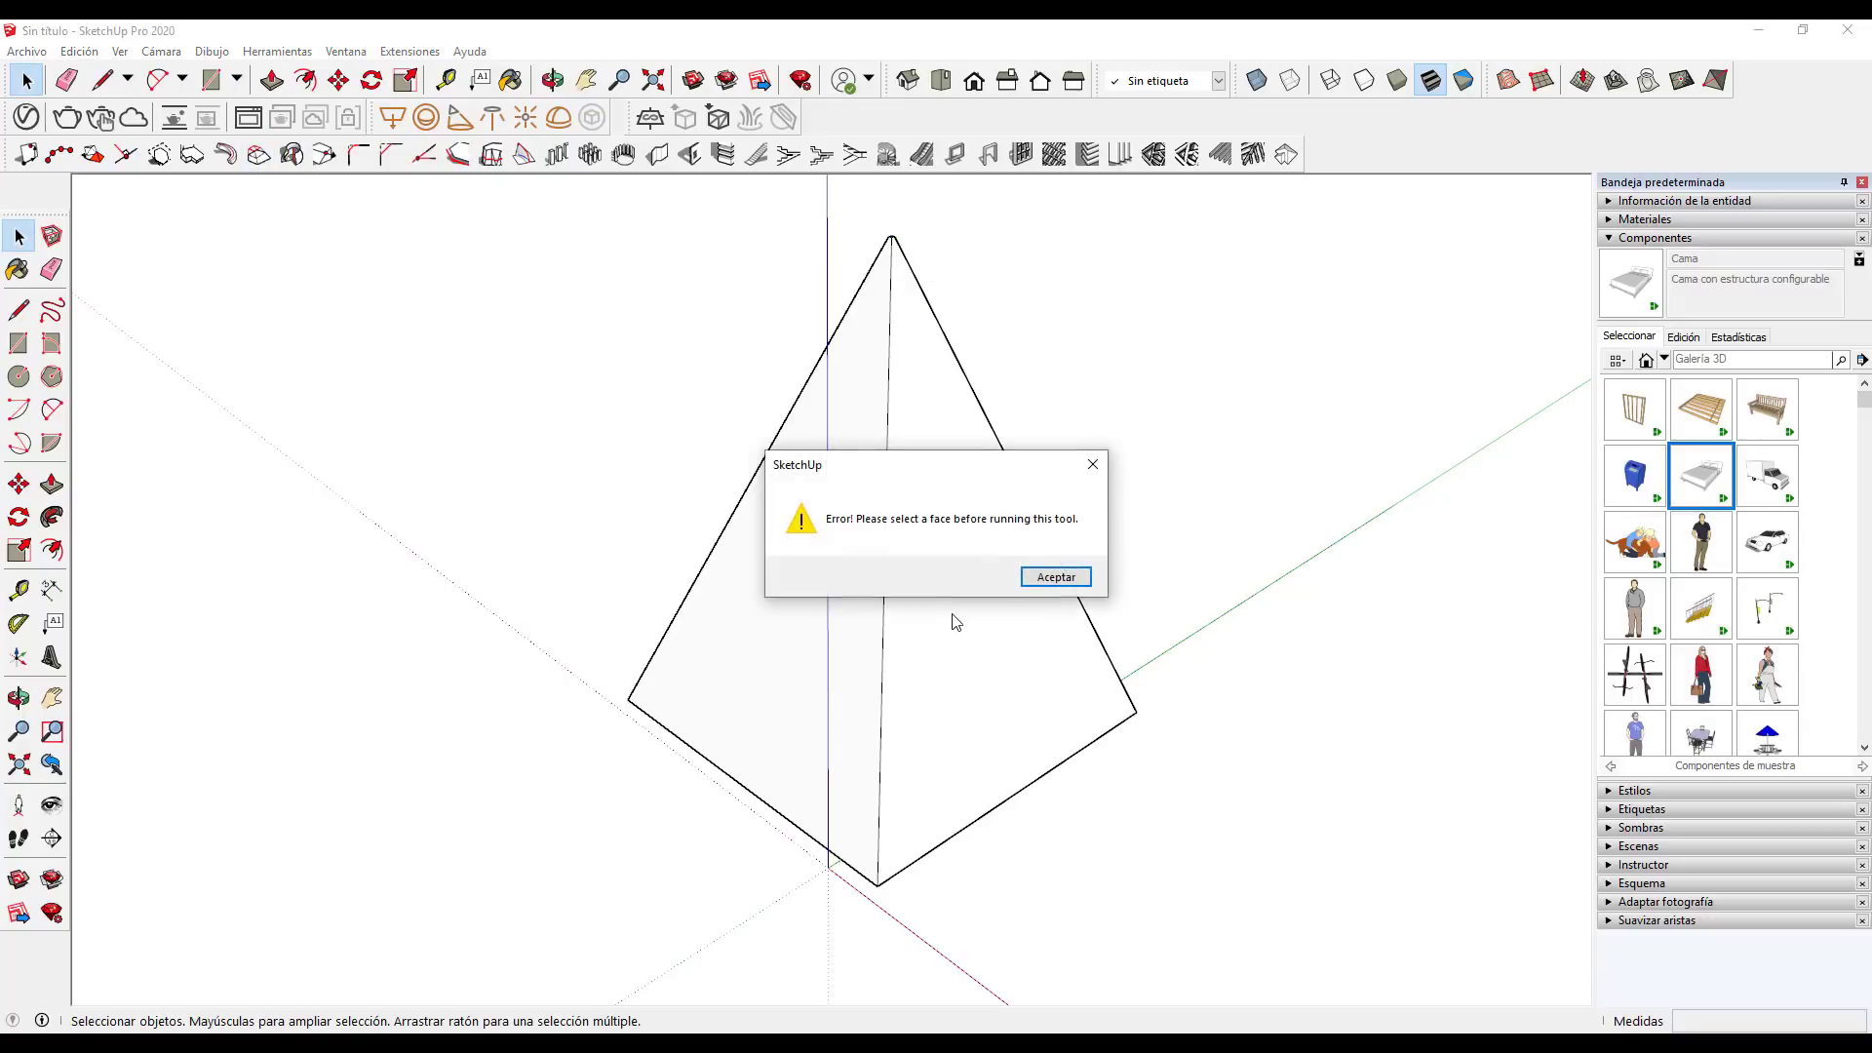
click(1034, 582)
click(965, 635)
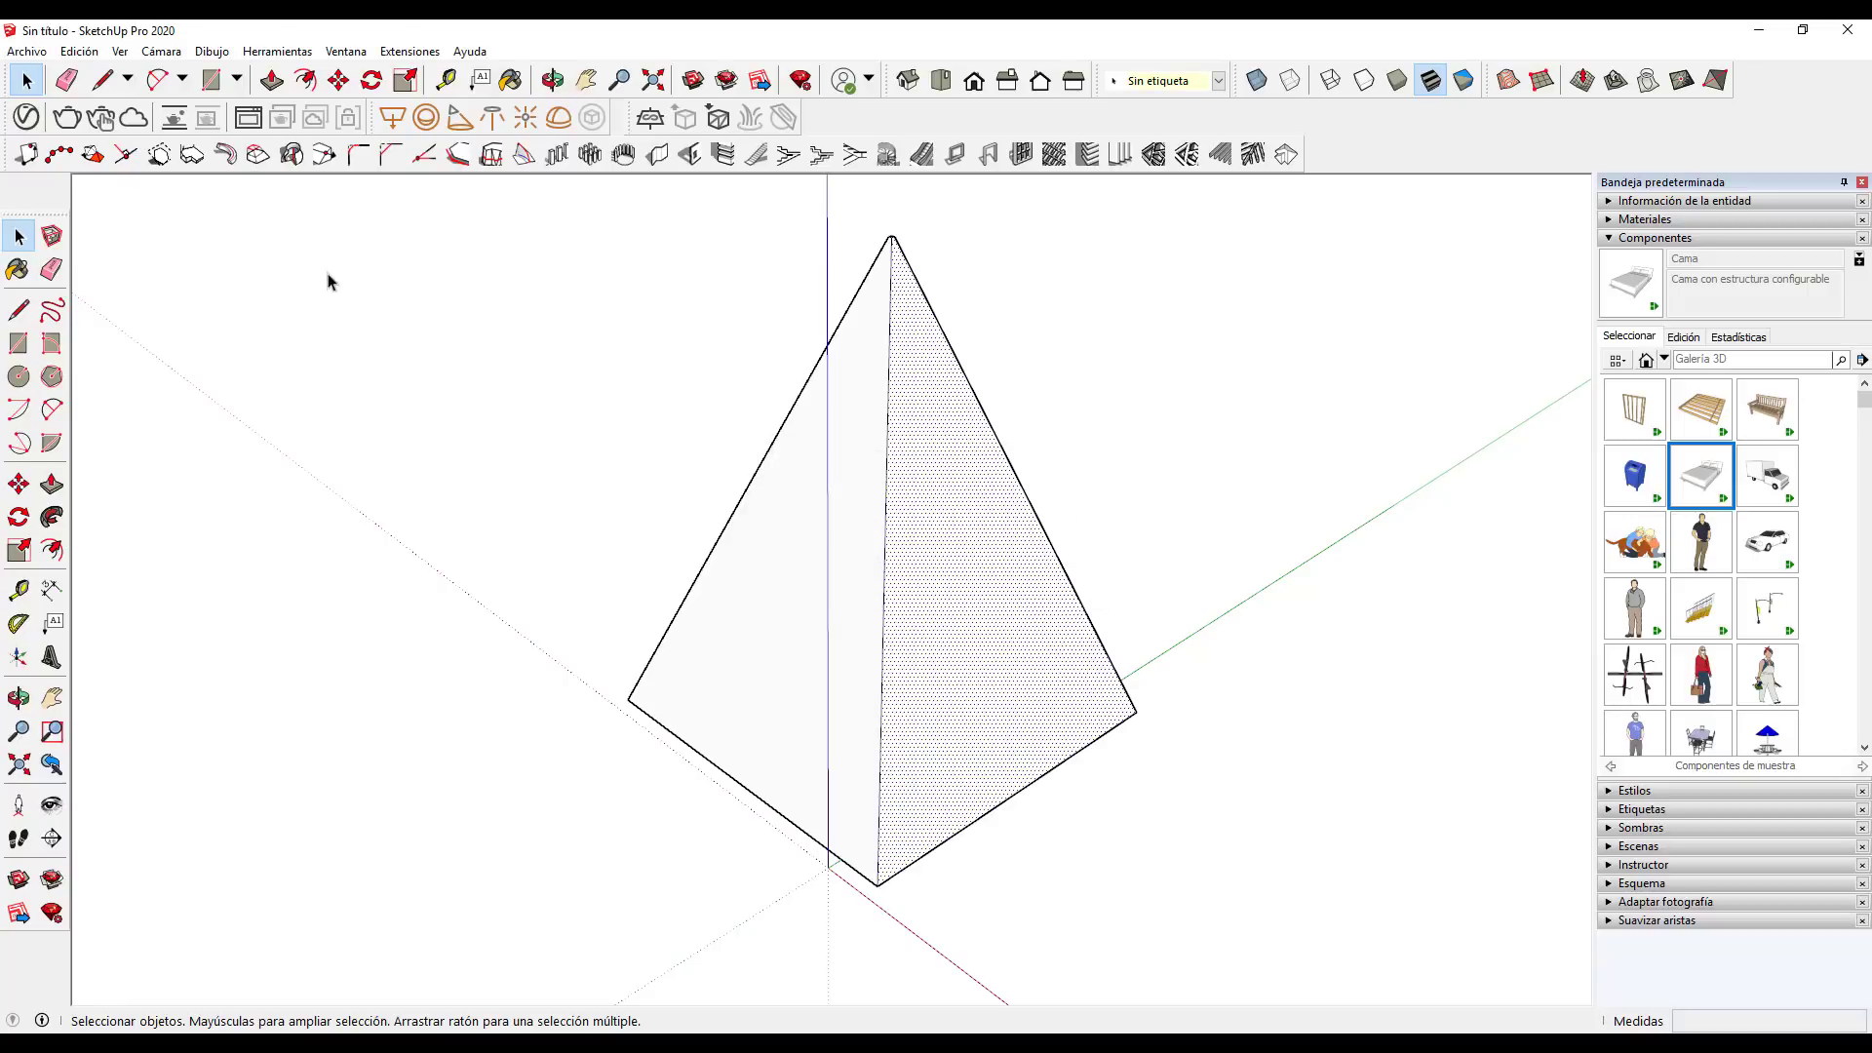
click(257, 154)
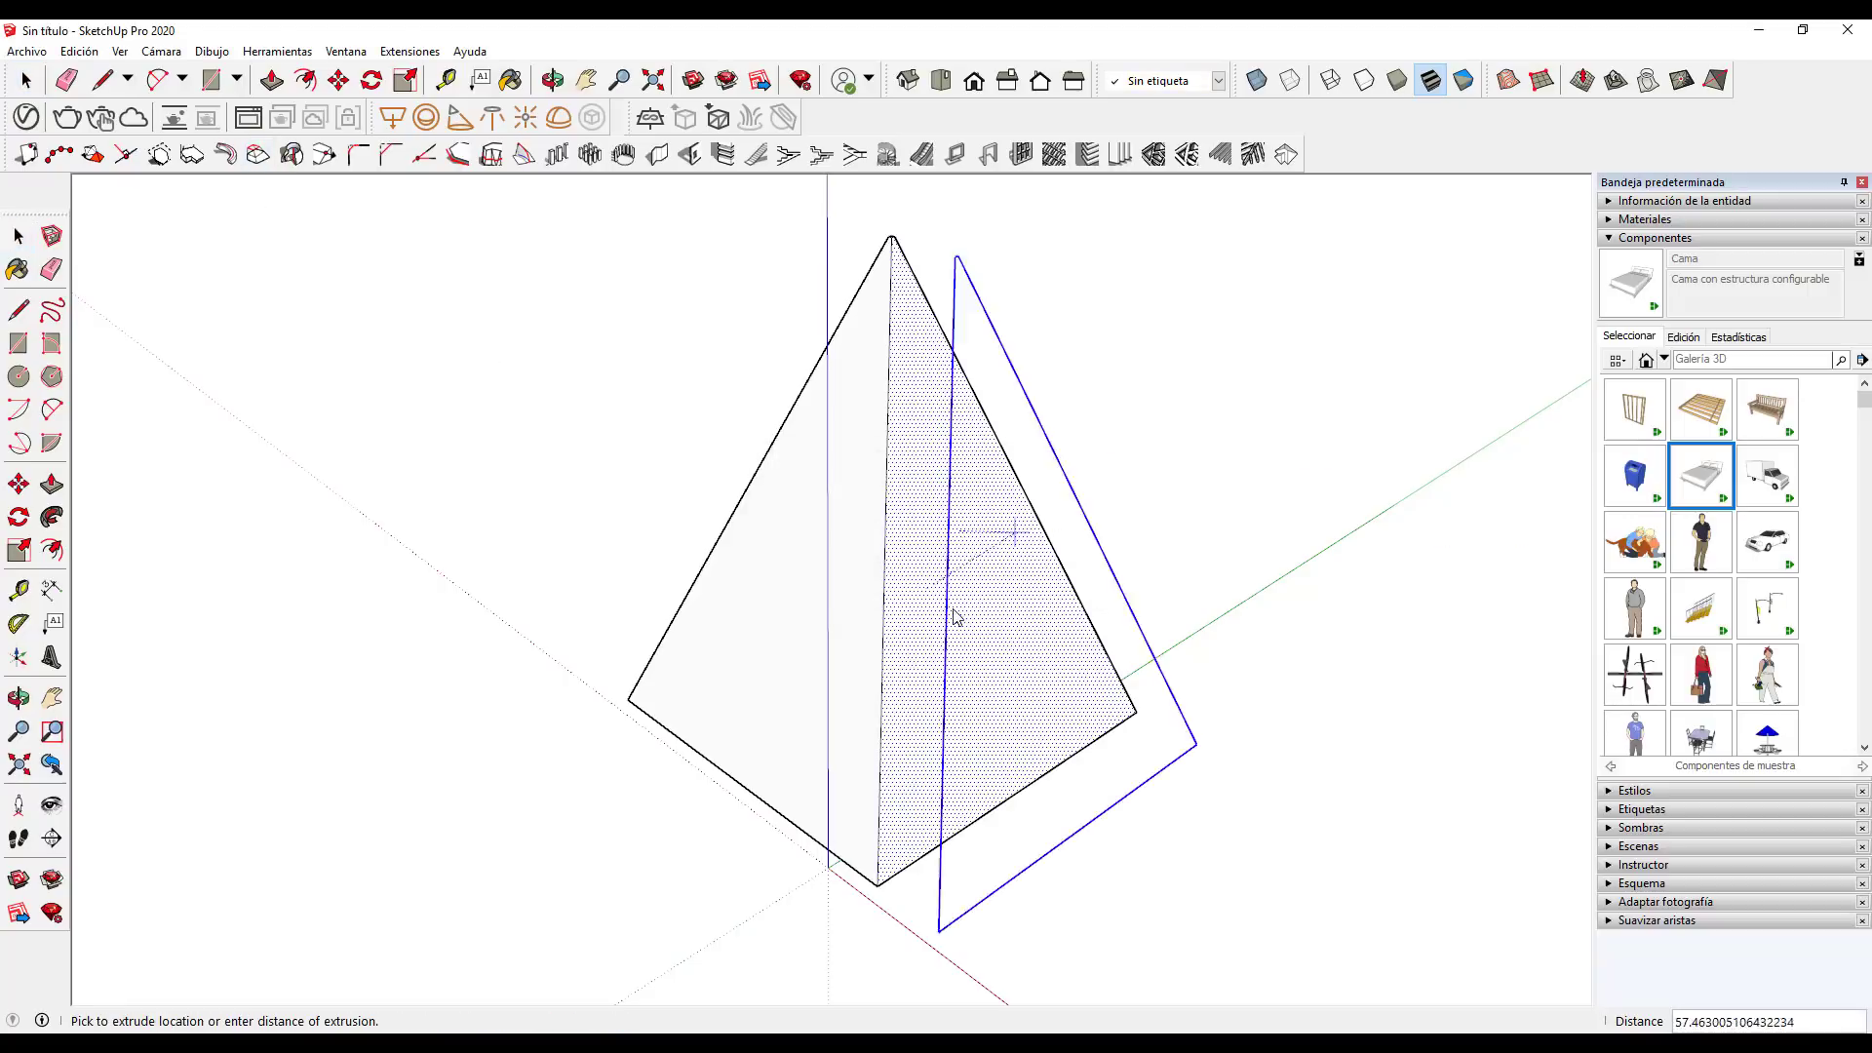
click(1030, 651)
scroll(1029, 651, down, 3)
scroll(1030, 651, down, 1)
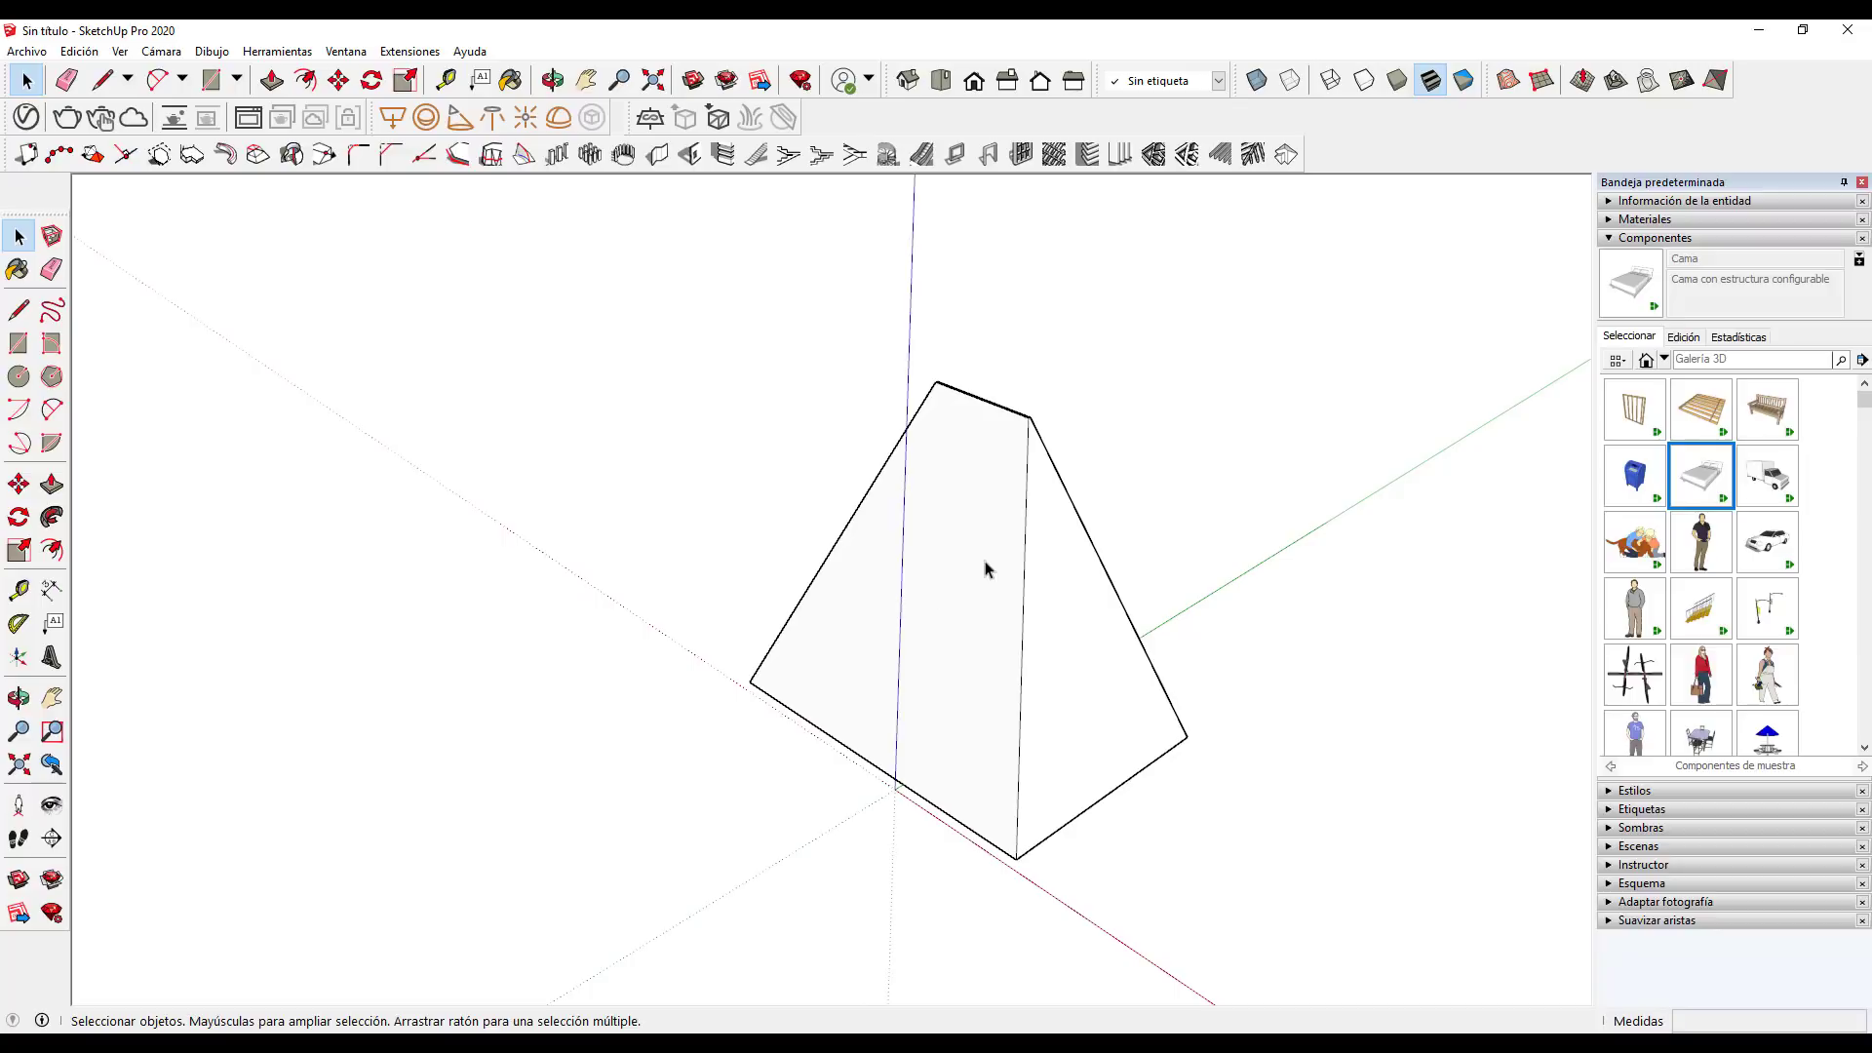
scroll(502, 383, down, 1)
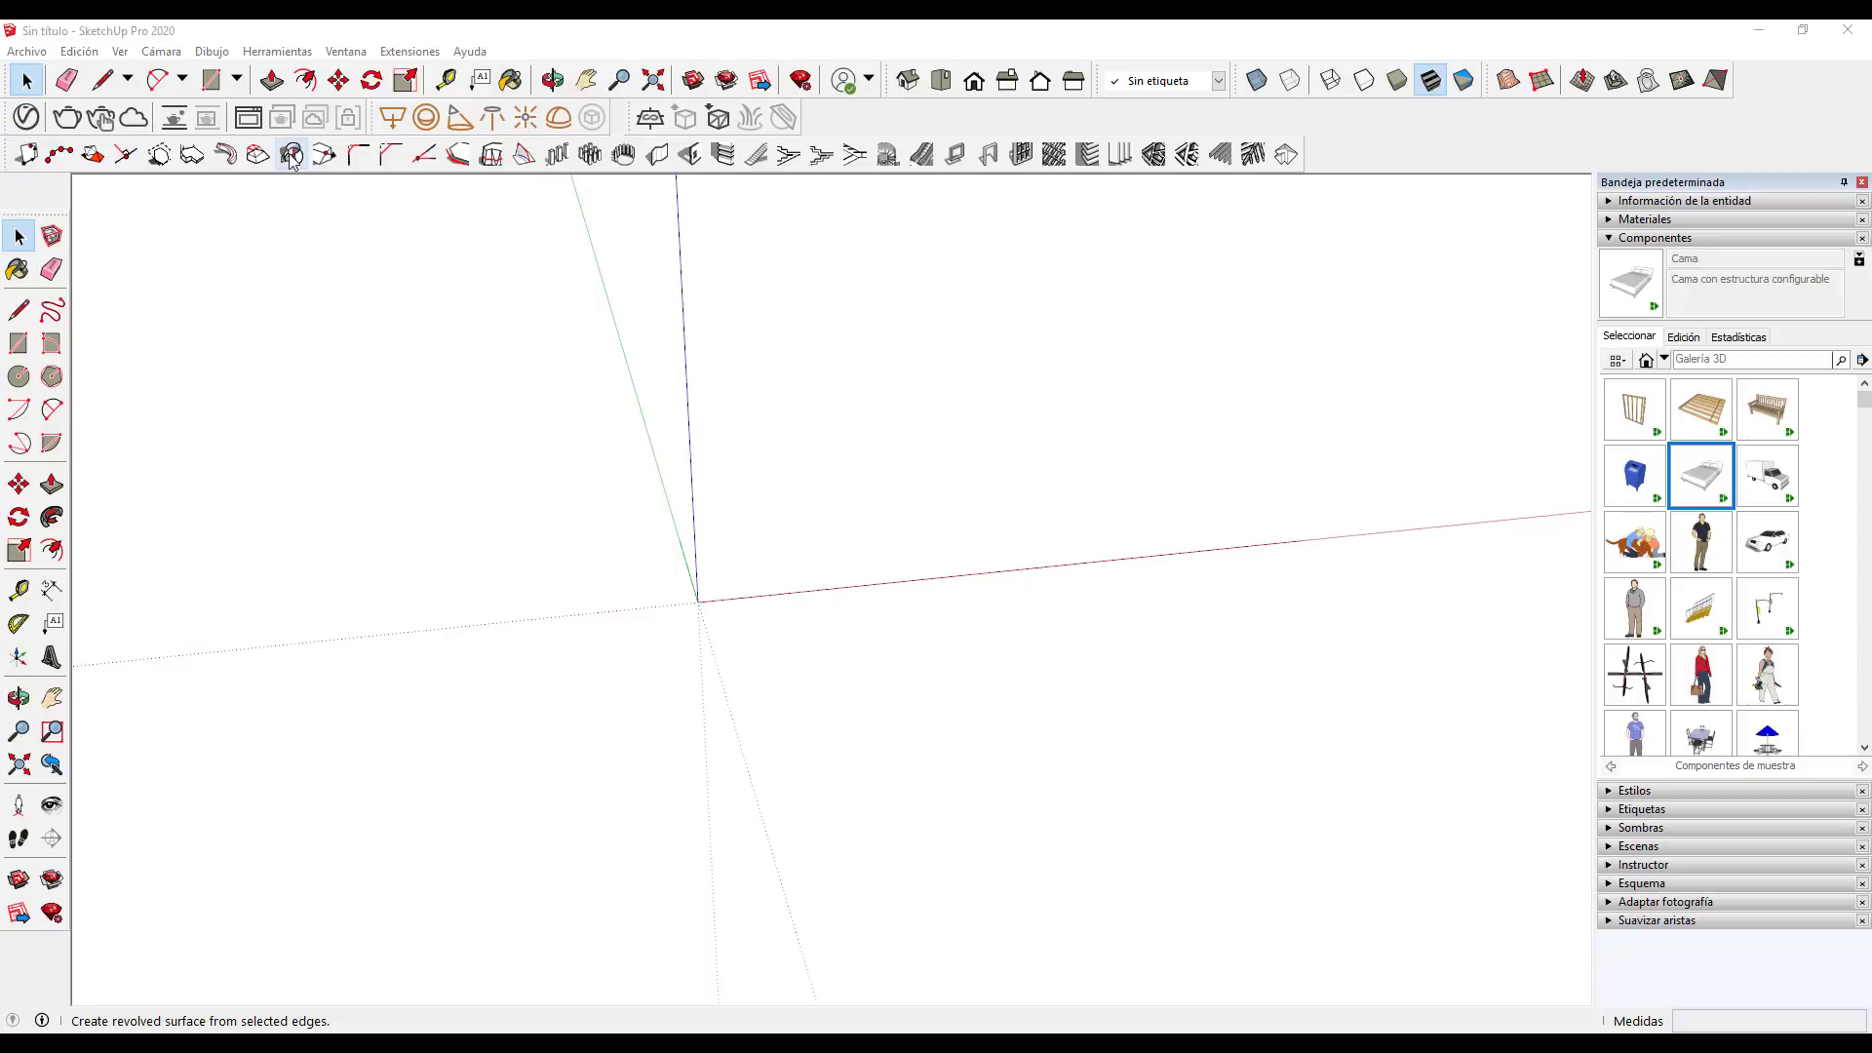
In front view, draw two joined 2-point arcs bulging opposite ways to form an S-curve
scroll(831, 686, up, 1)
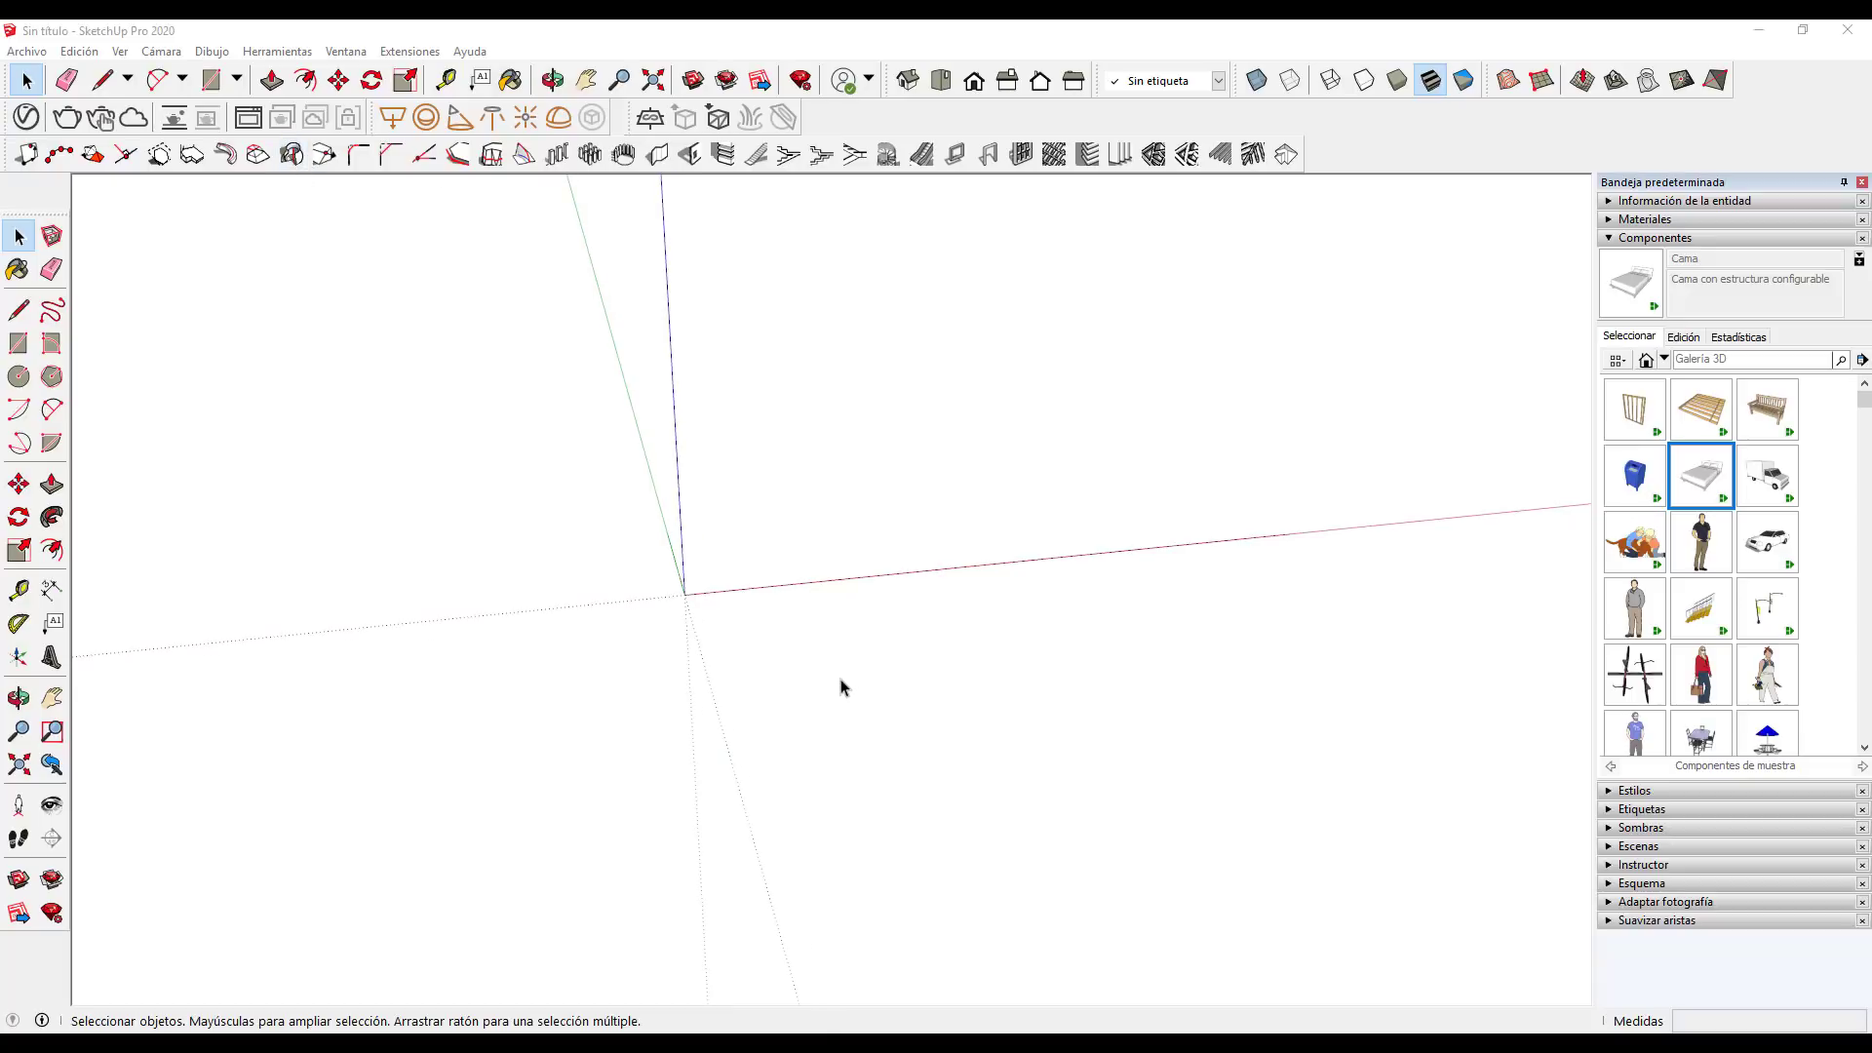
click(973, 80)
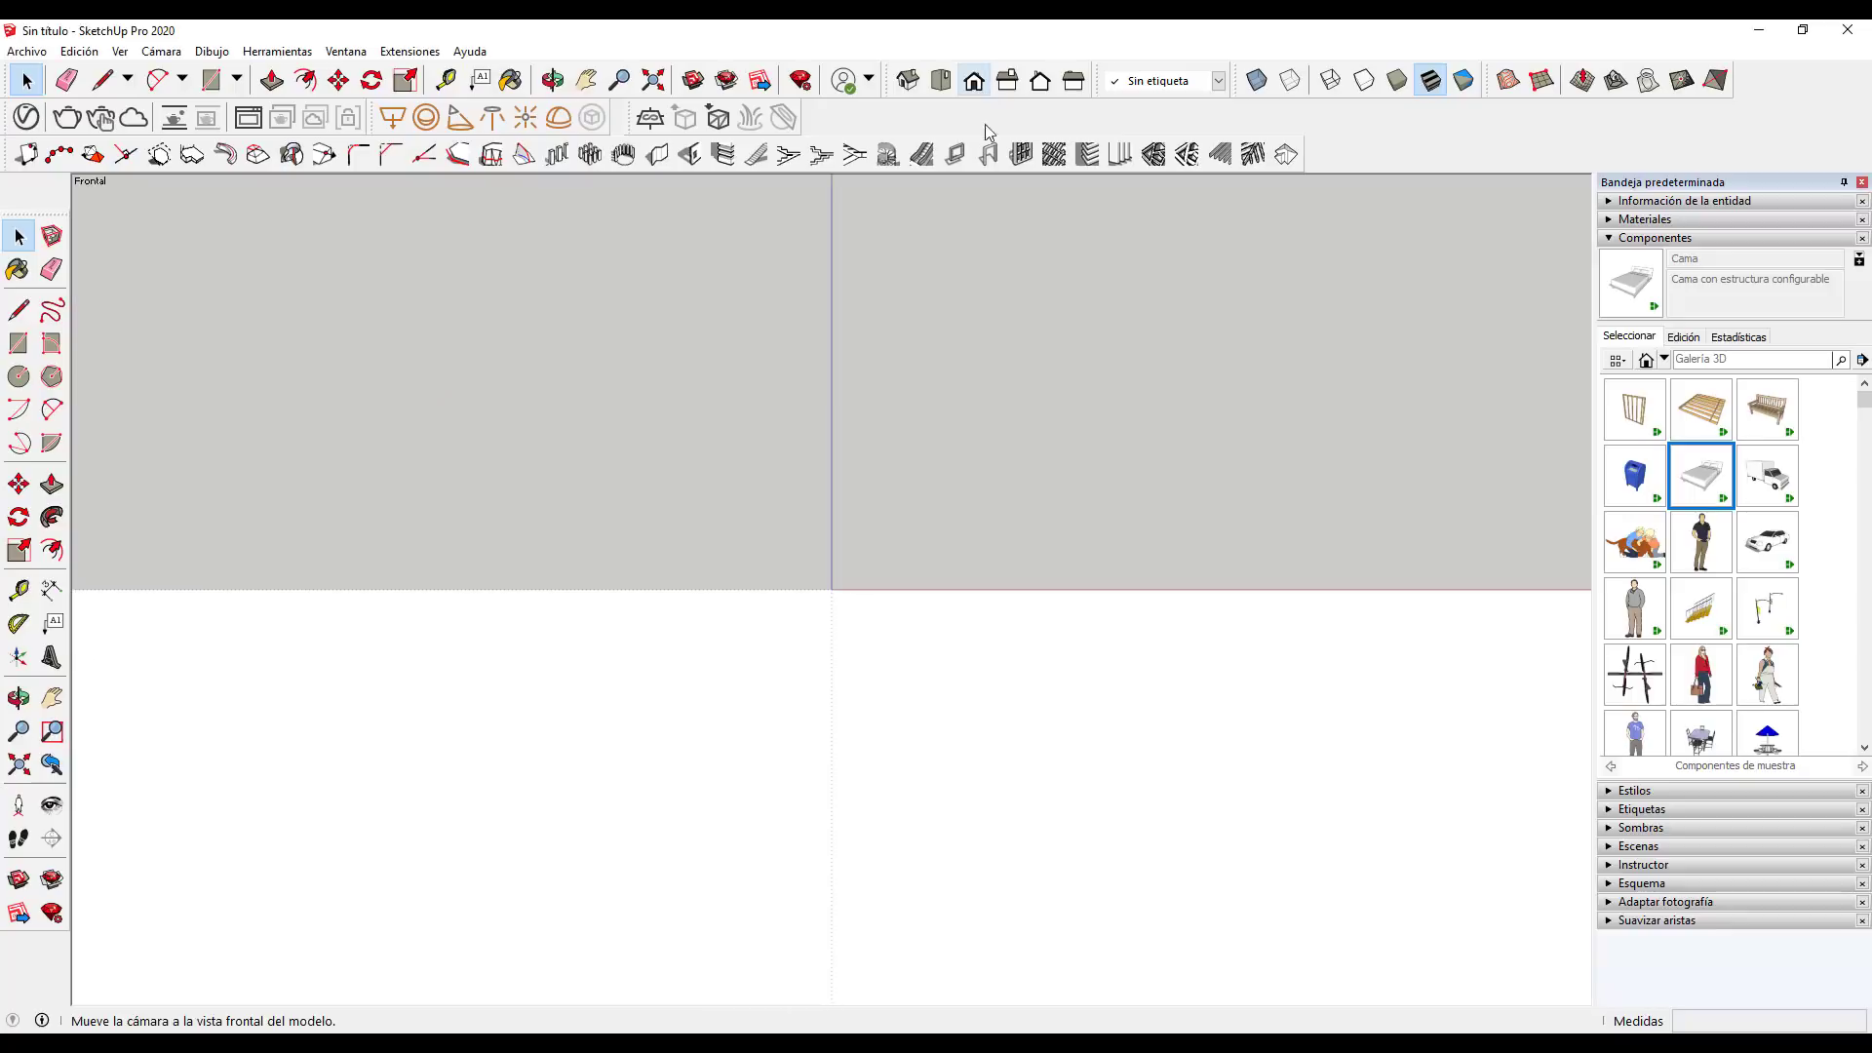
click(52, 409)
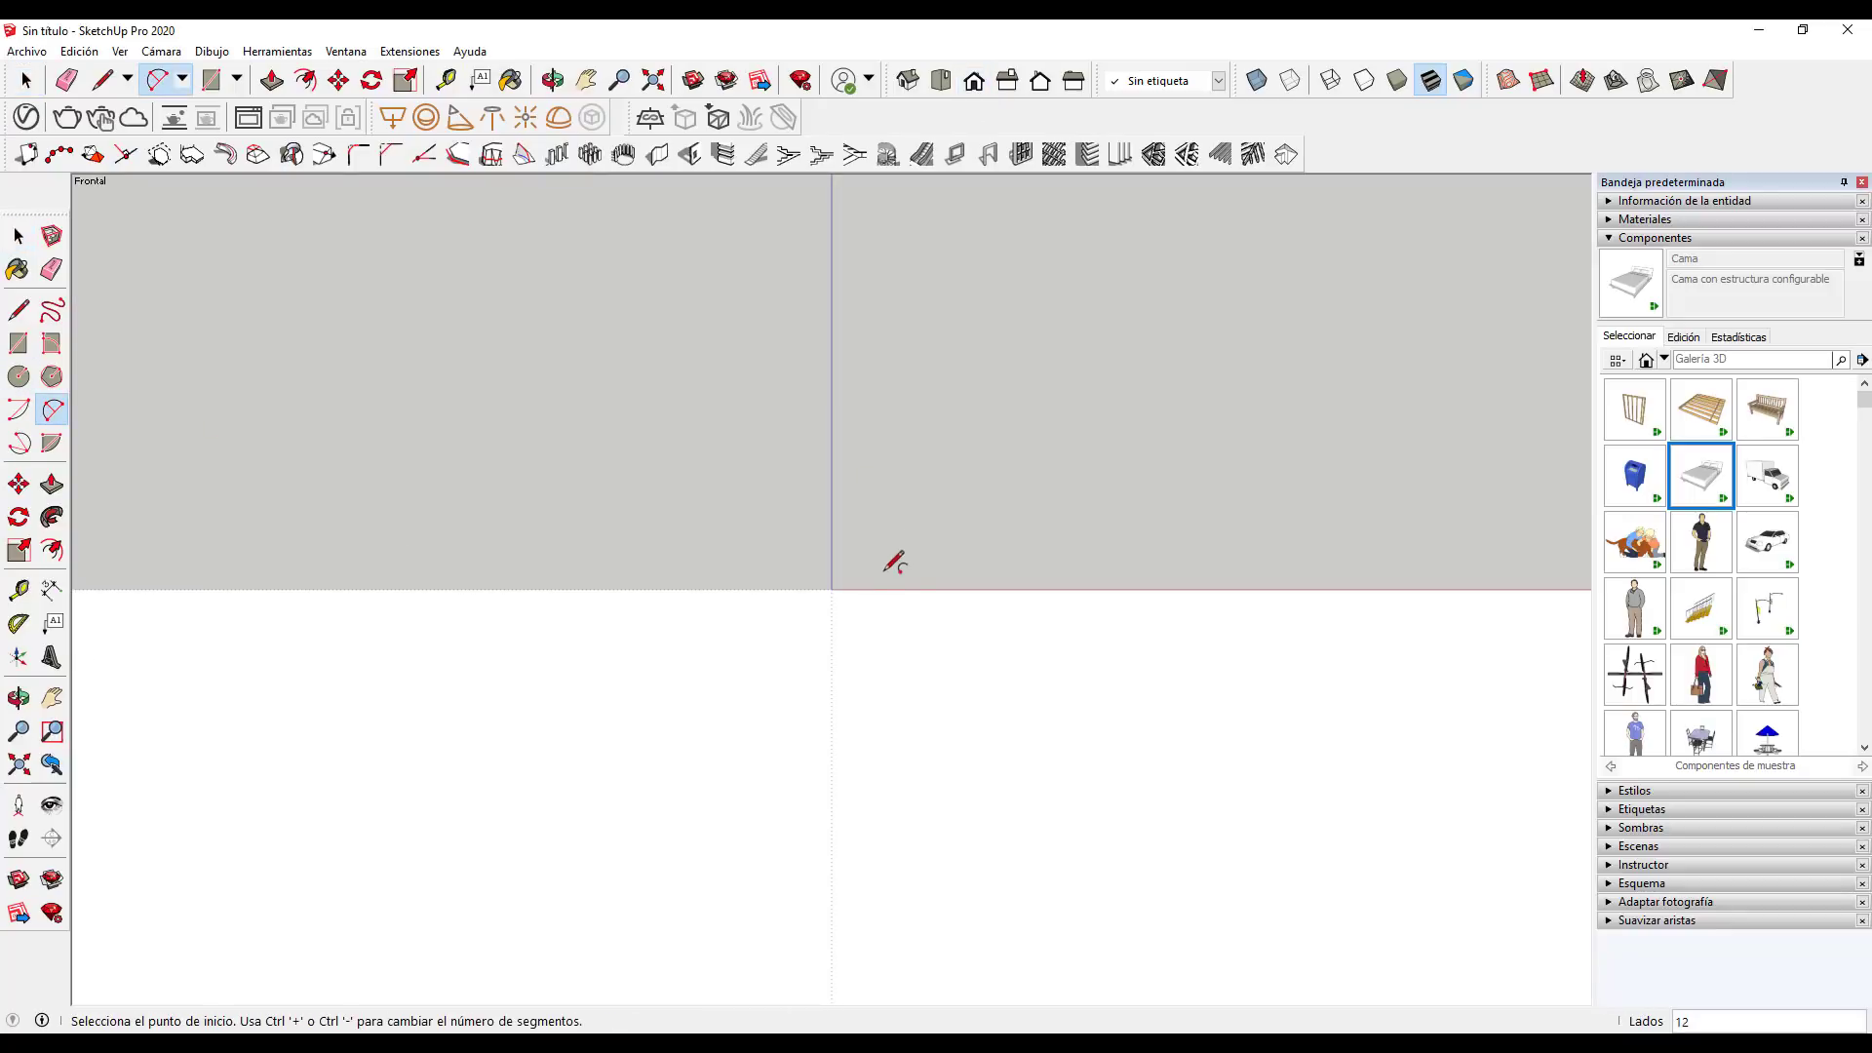
click(873, 587)
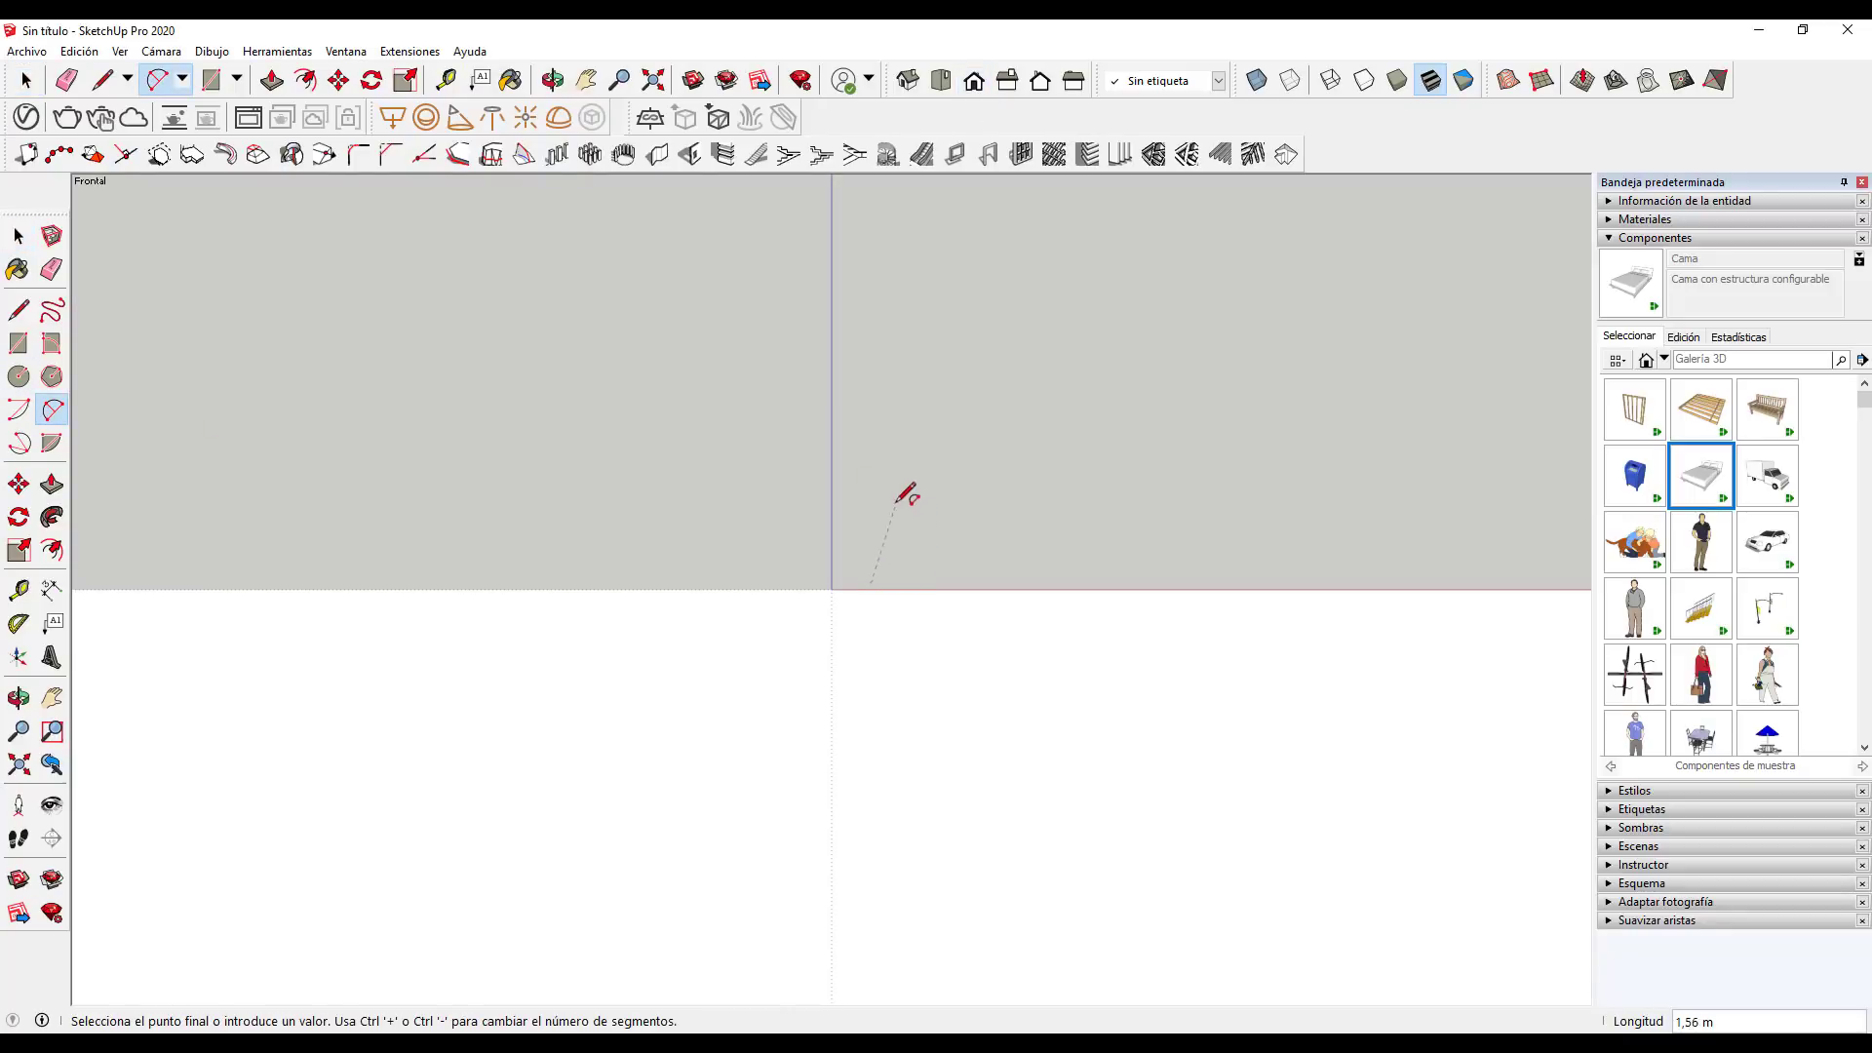
click(871, 423)
click(912, 492)
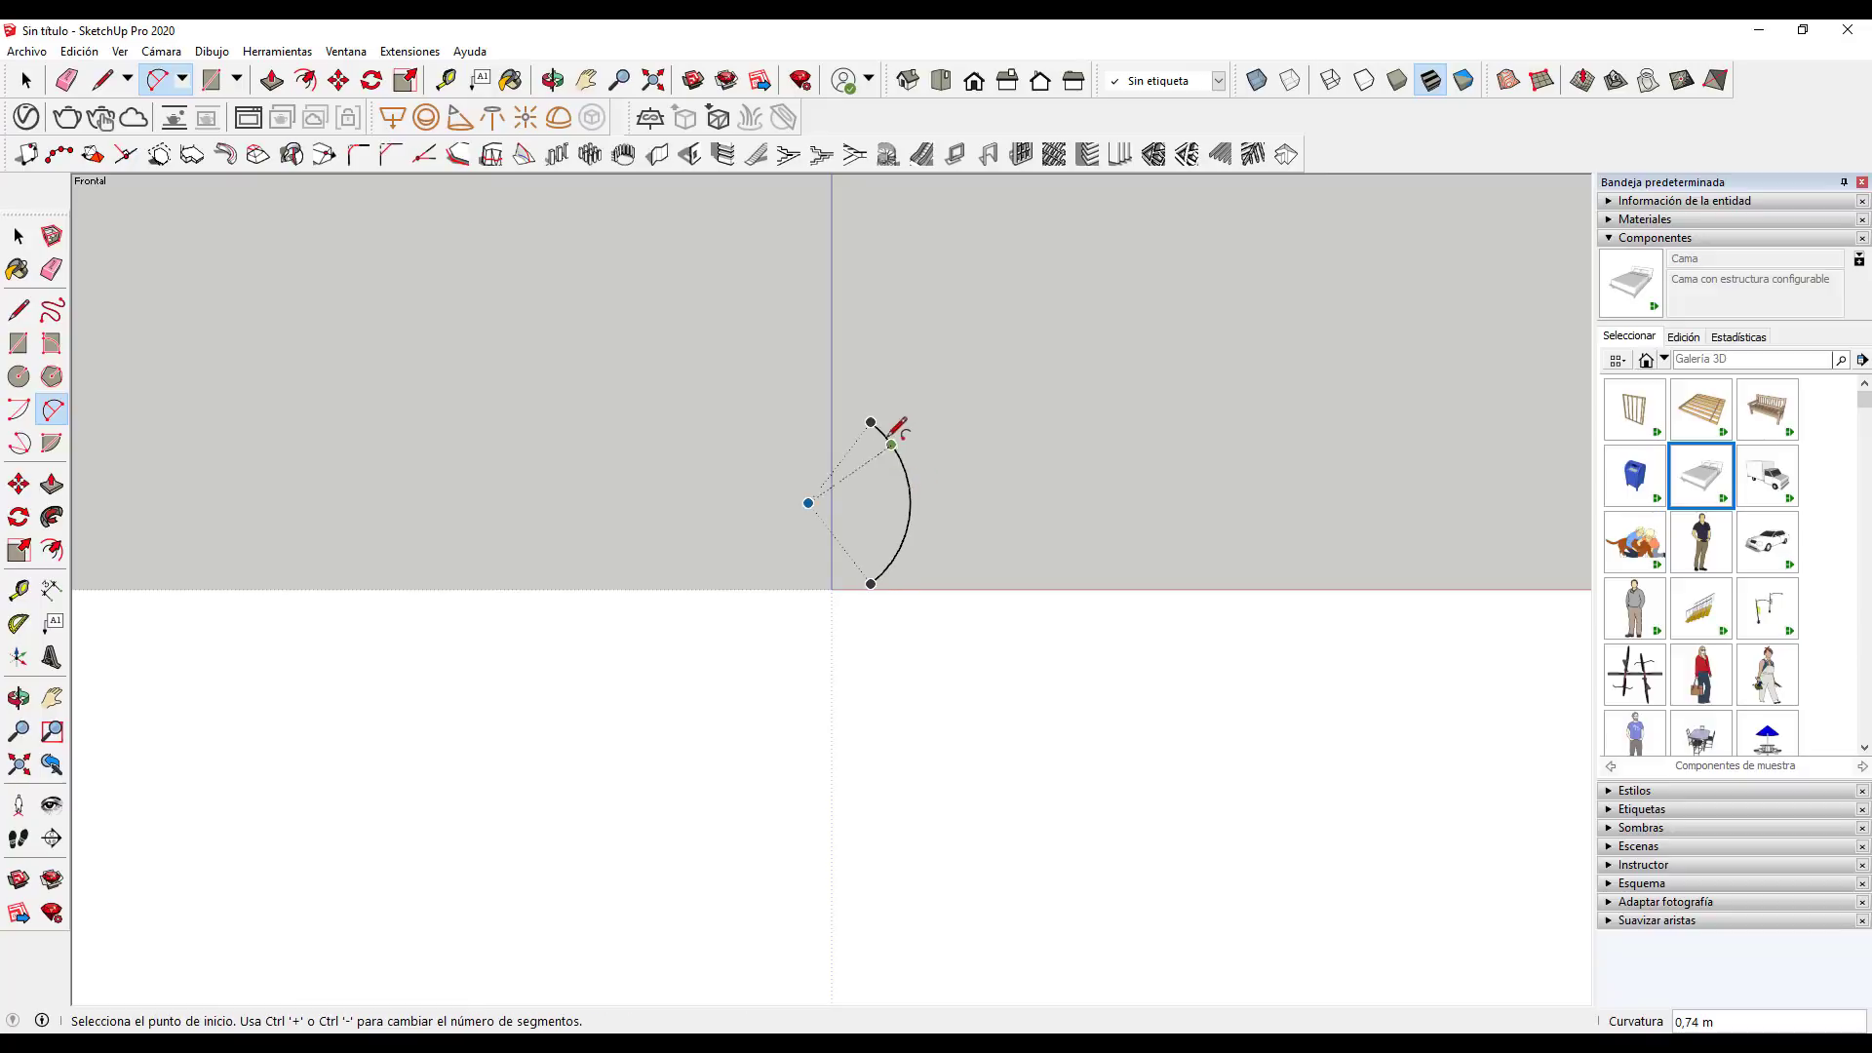
click(870, 422)
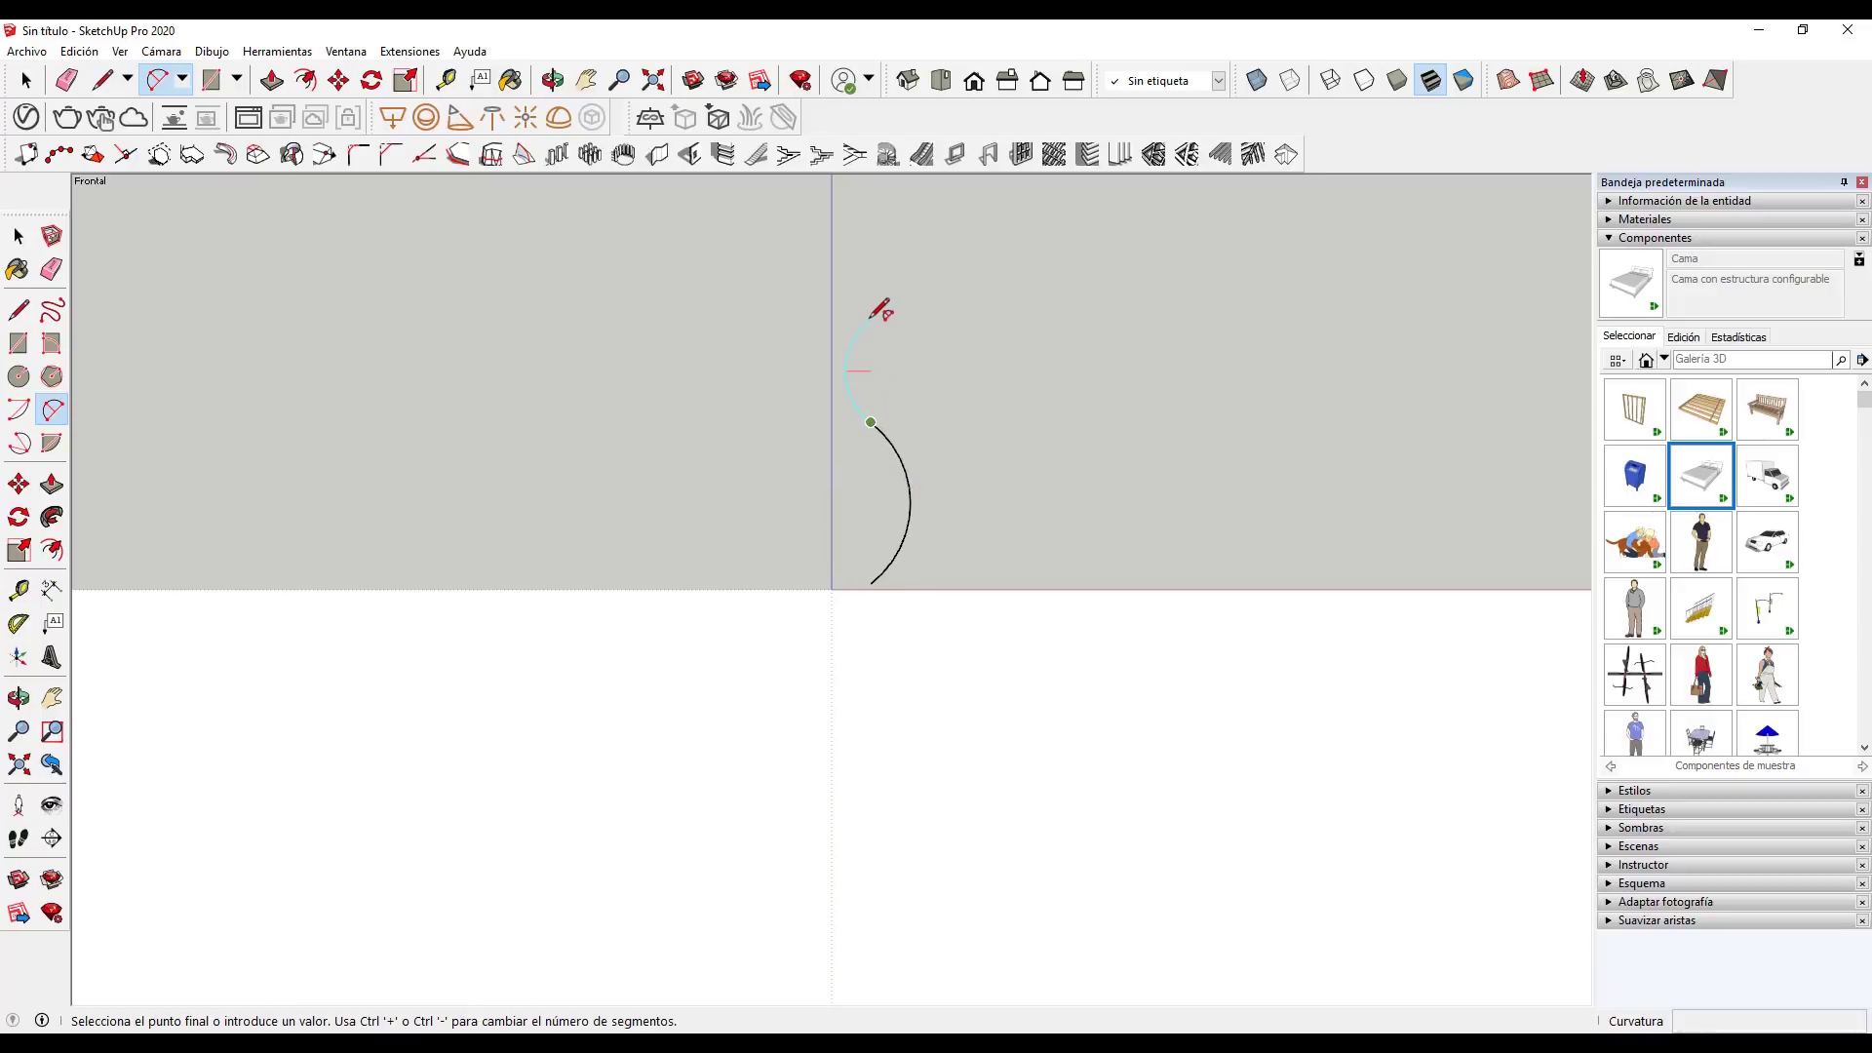
click(875, 316)
key(space)
Draw a vertical line left of the S-curve from ground to its top, then tilt the view
key(l)
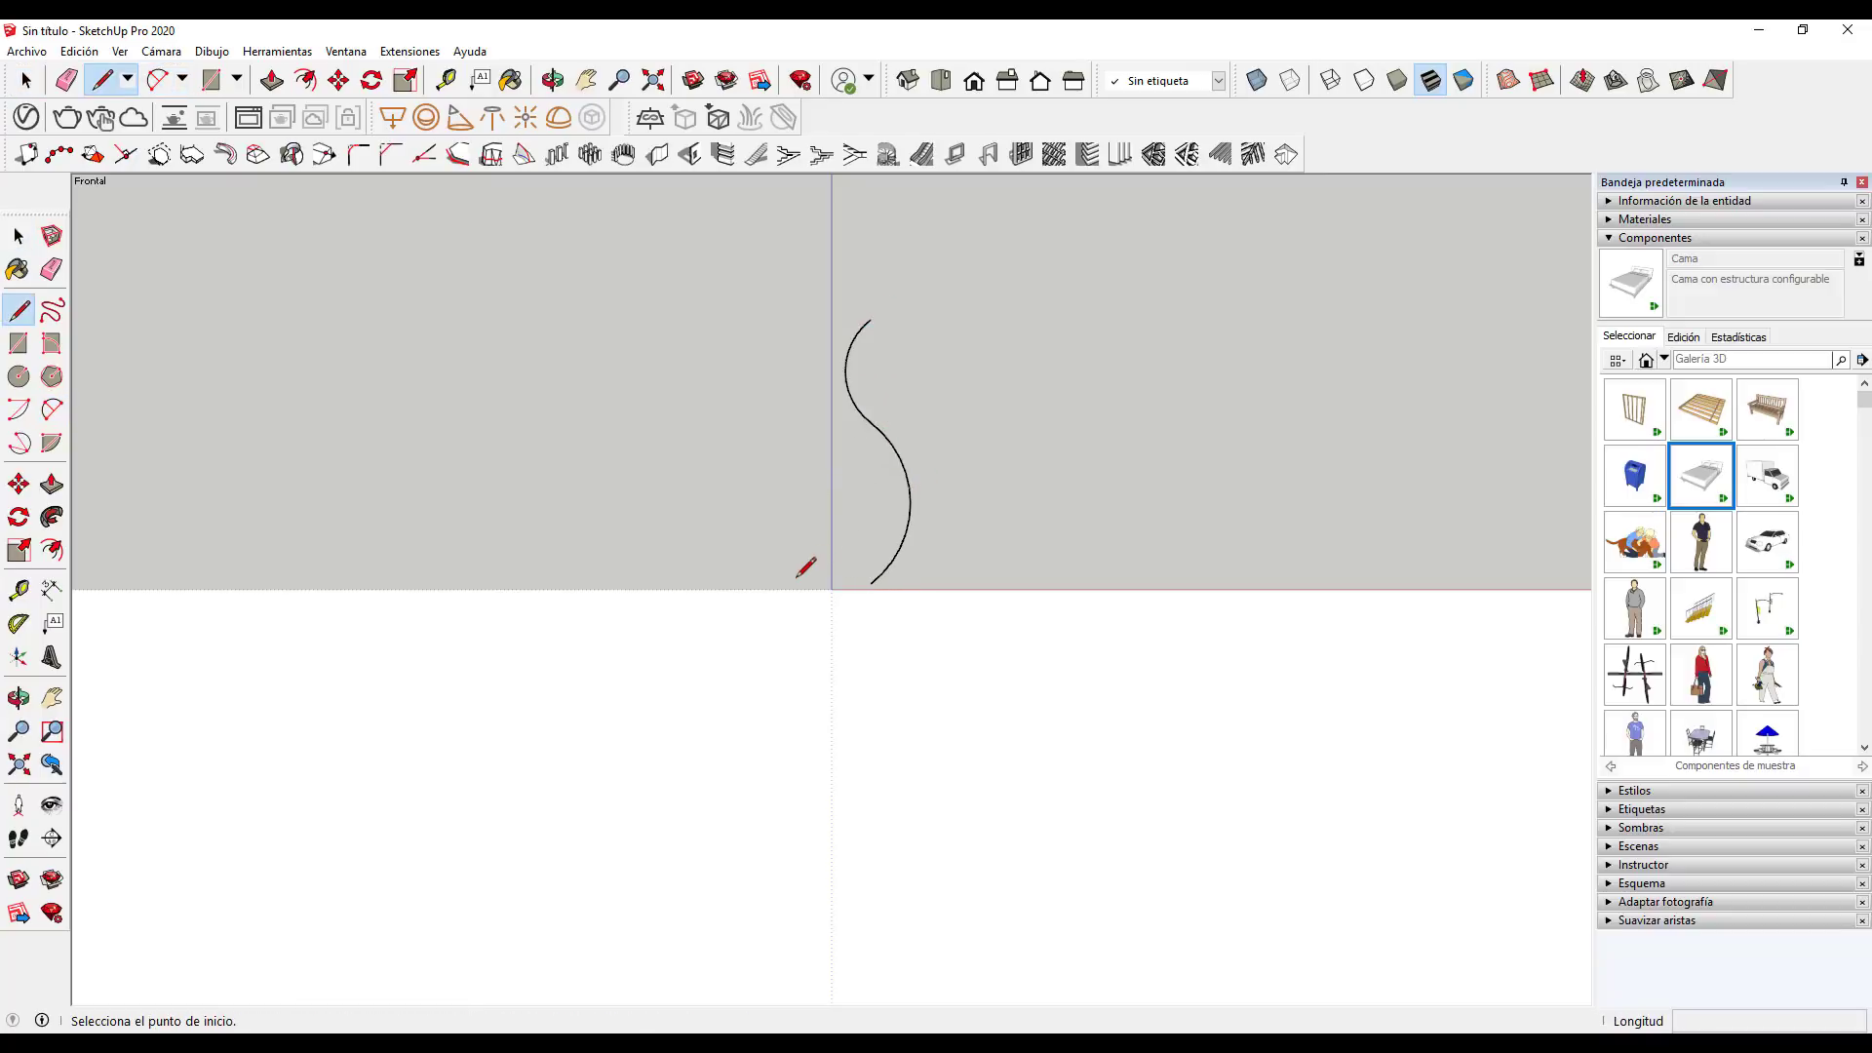
click(774, 582)
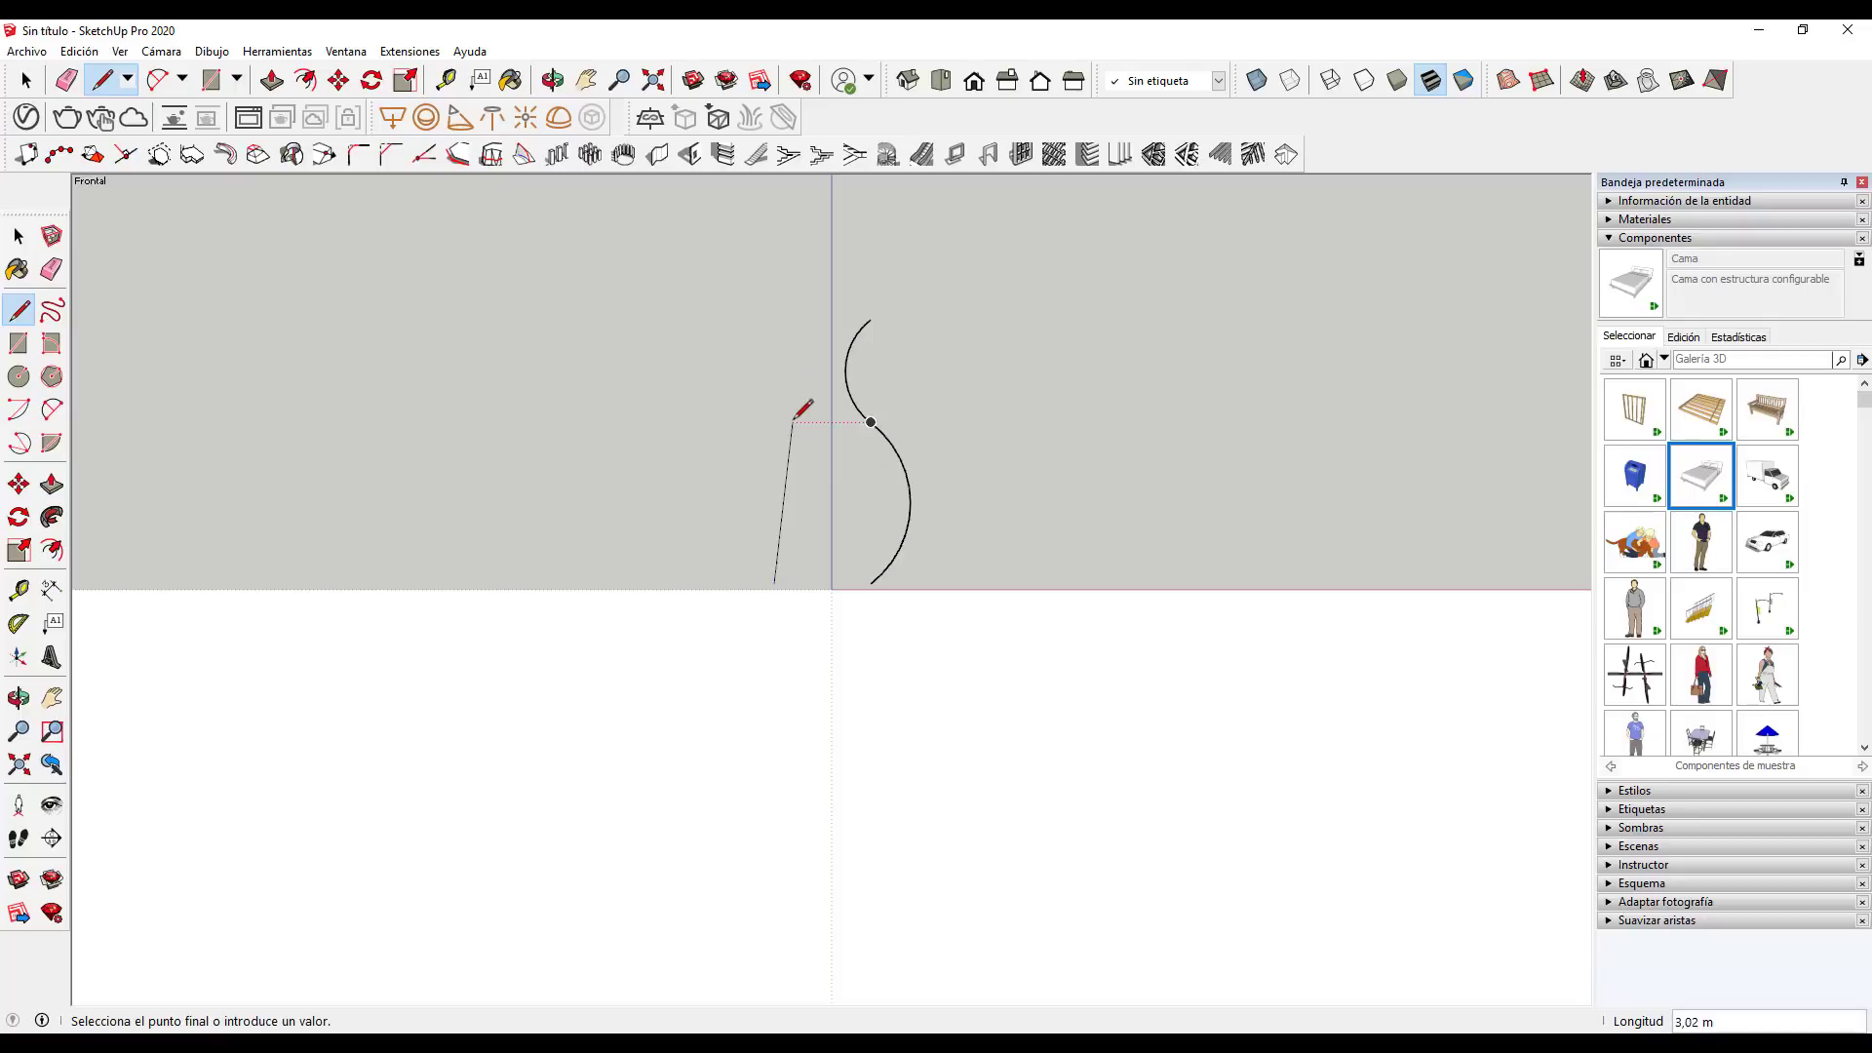
click(775, 302)
key(space)
scroll(765, 366, up, 1)
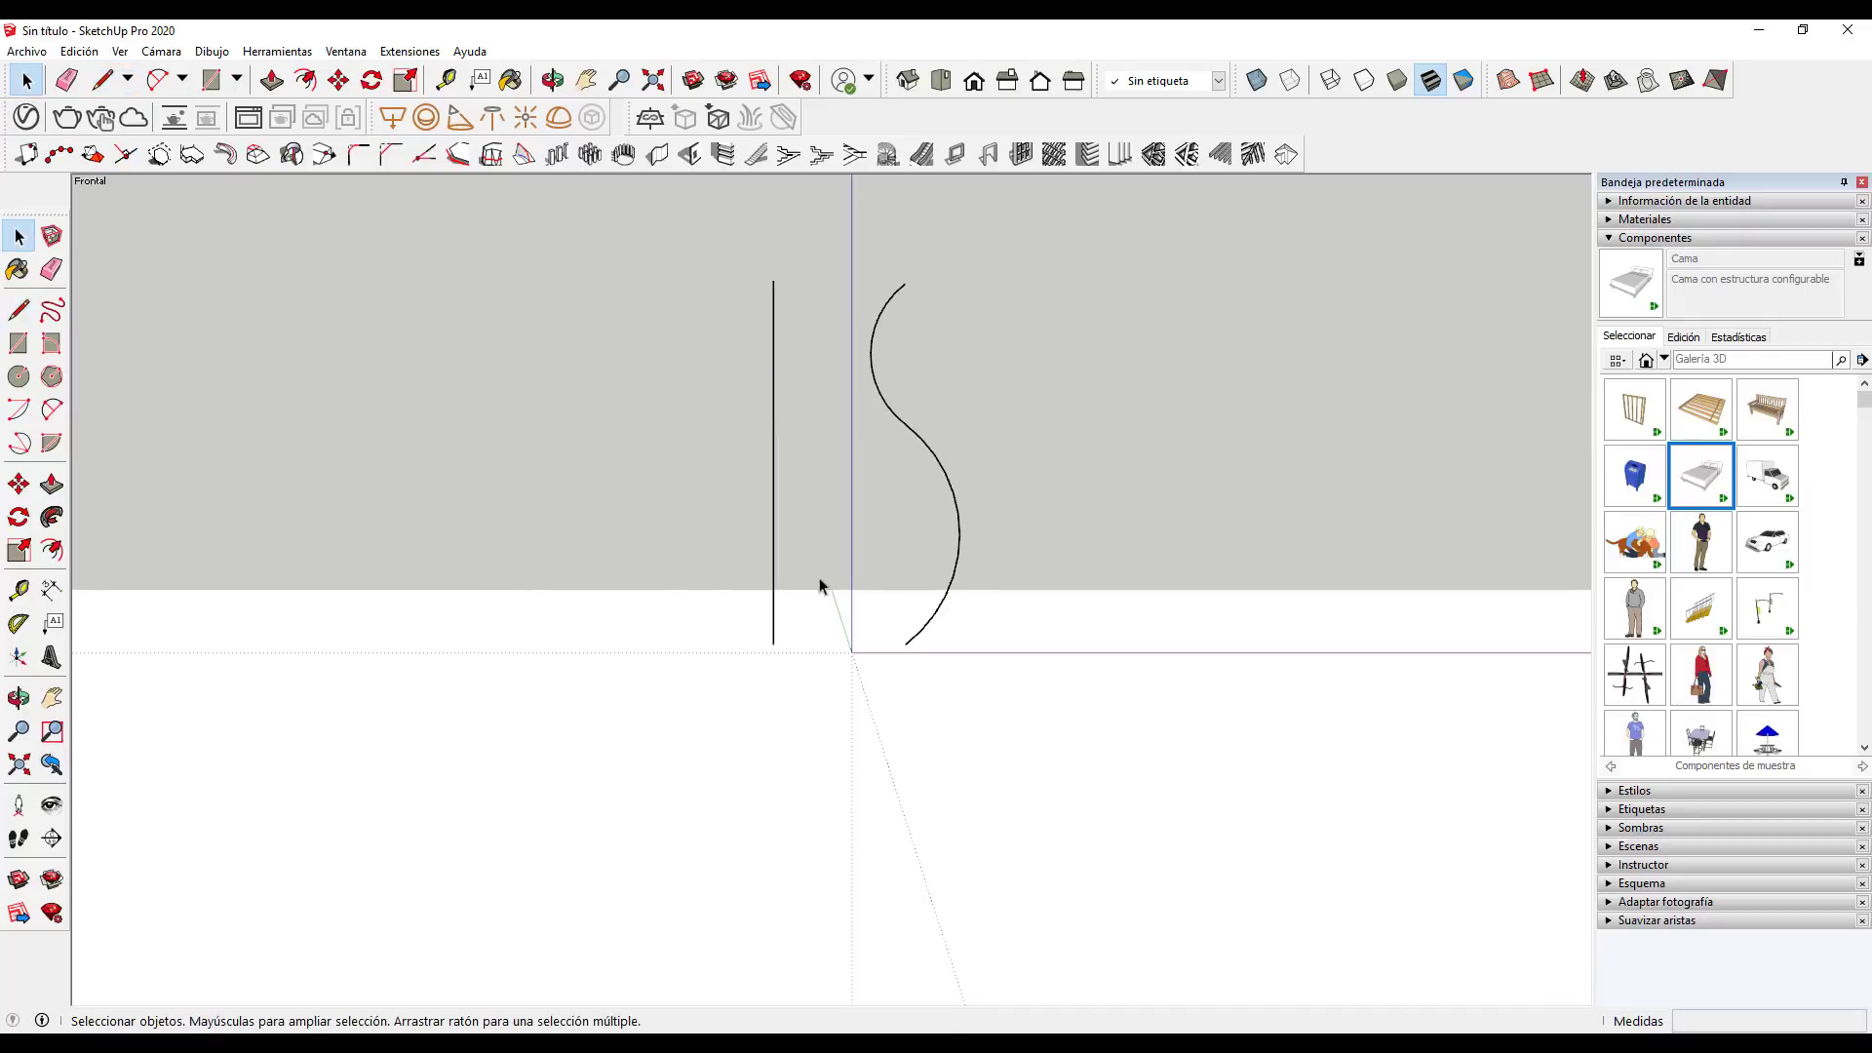
mouse_move(802, 594)
middle_down()
mouse_move(827, 648)
mouse_move(934, 619)
middle_up()
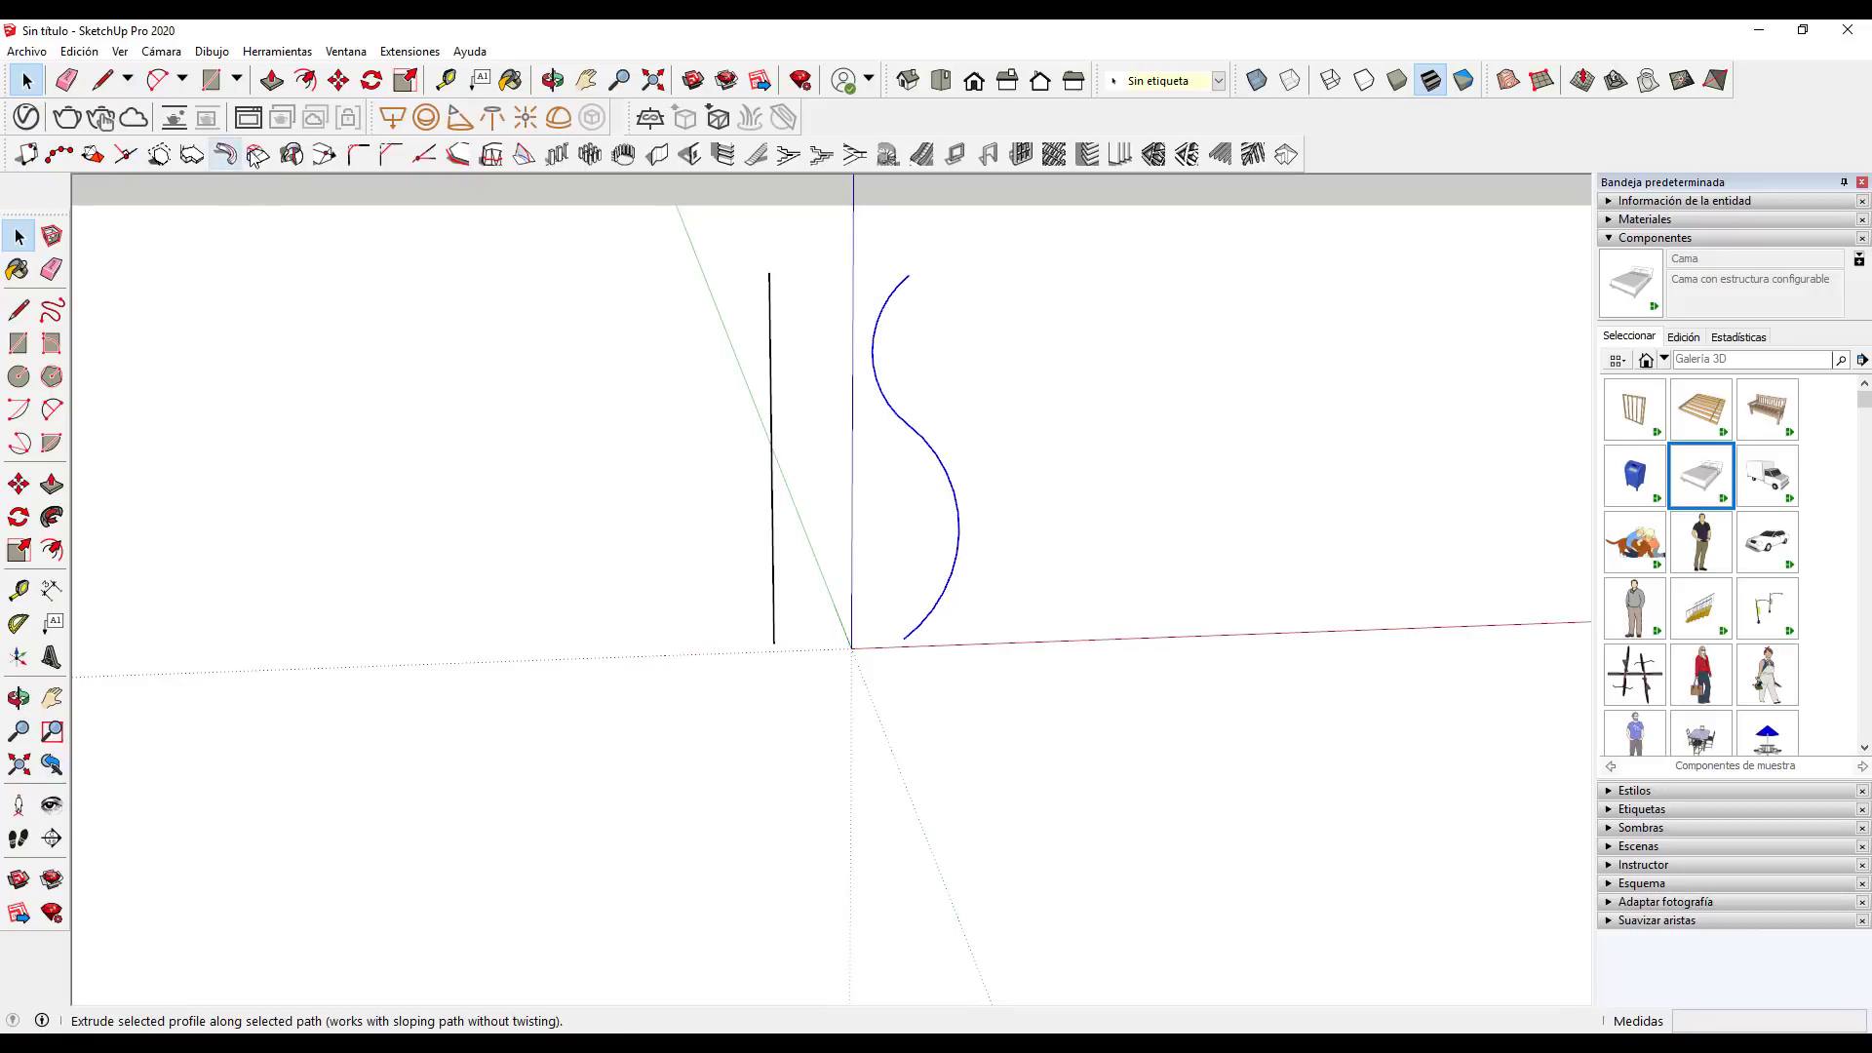
click(290, 156)
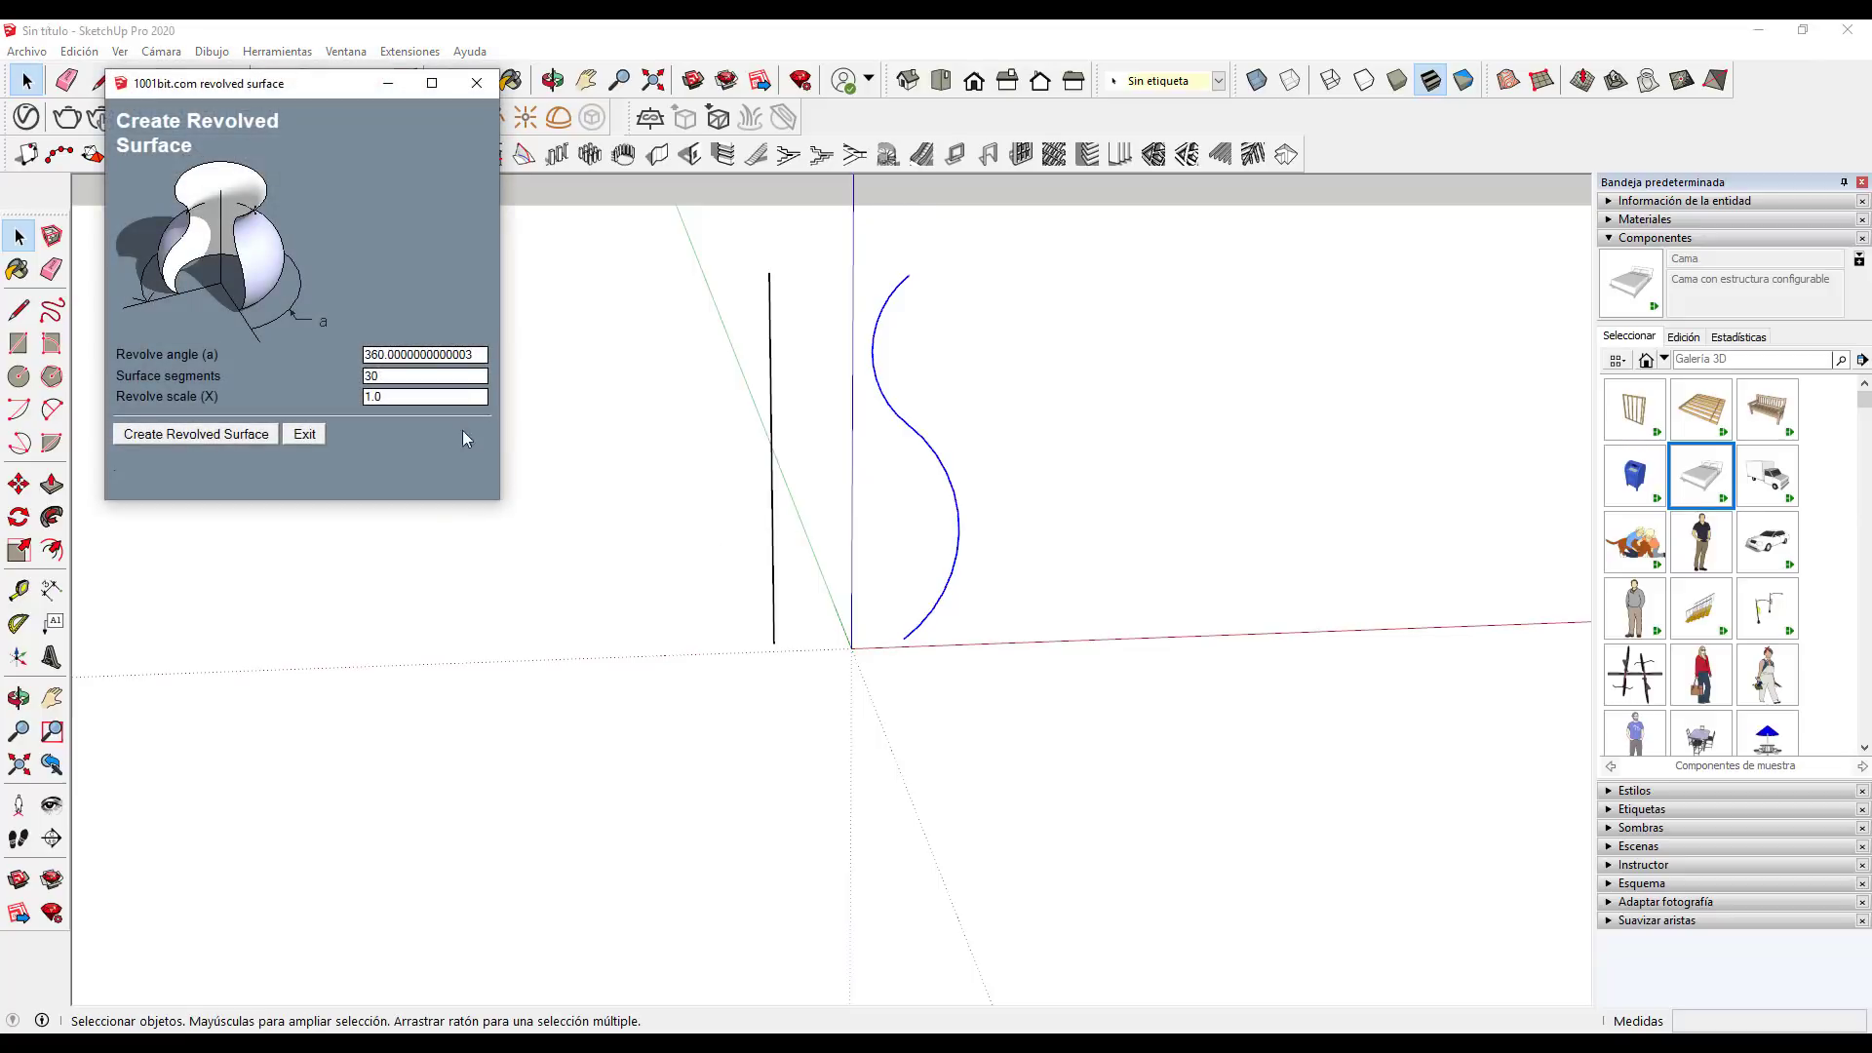
drag(298, 89, 393, 130)
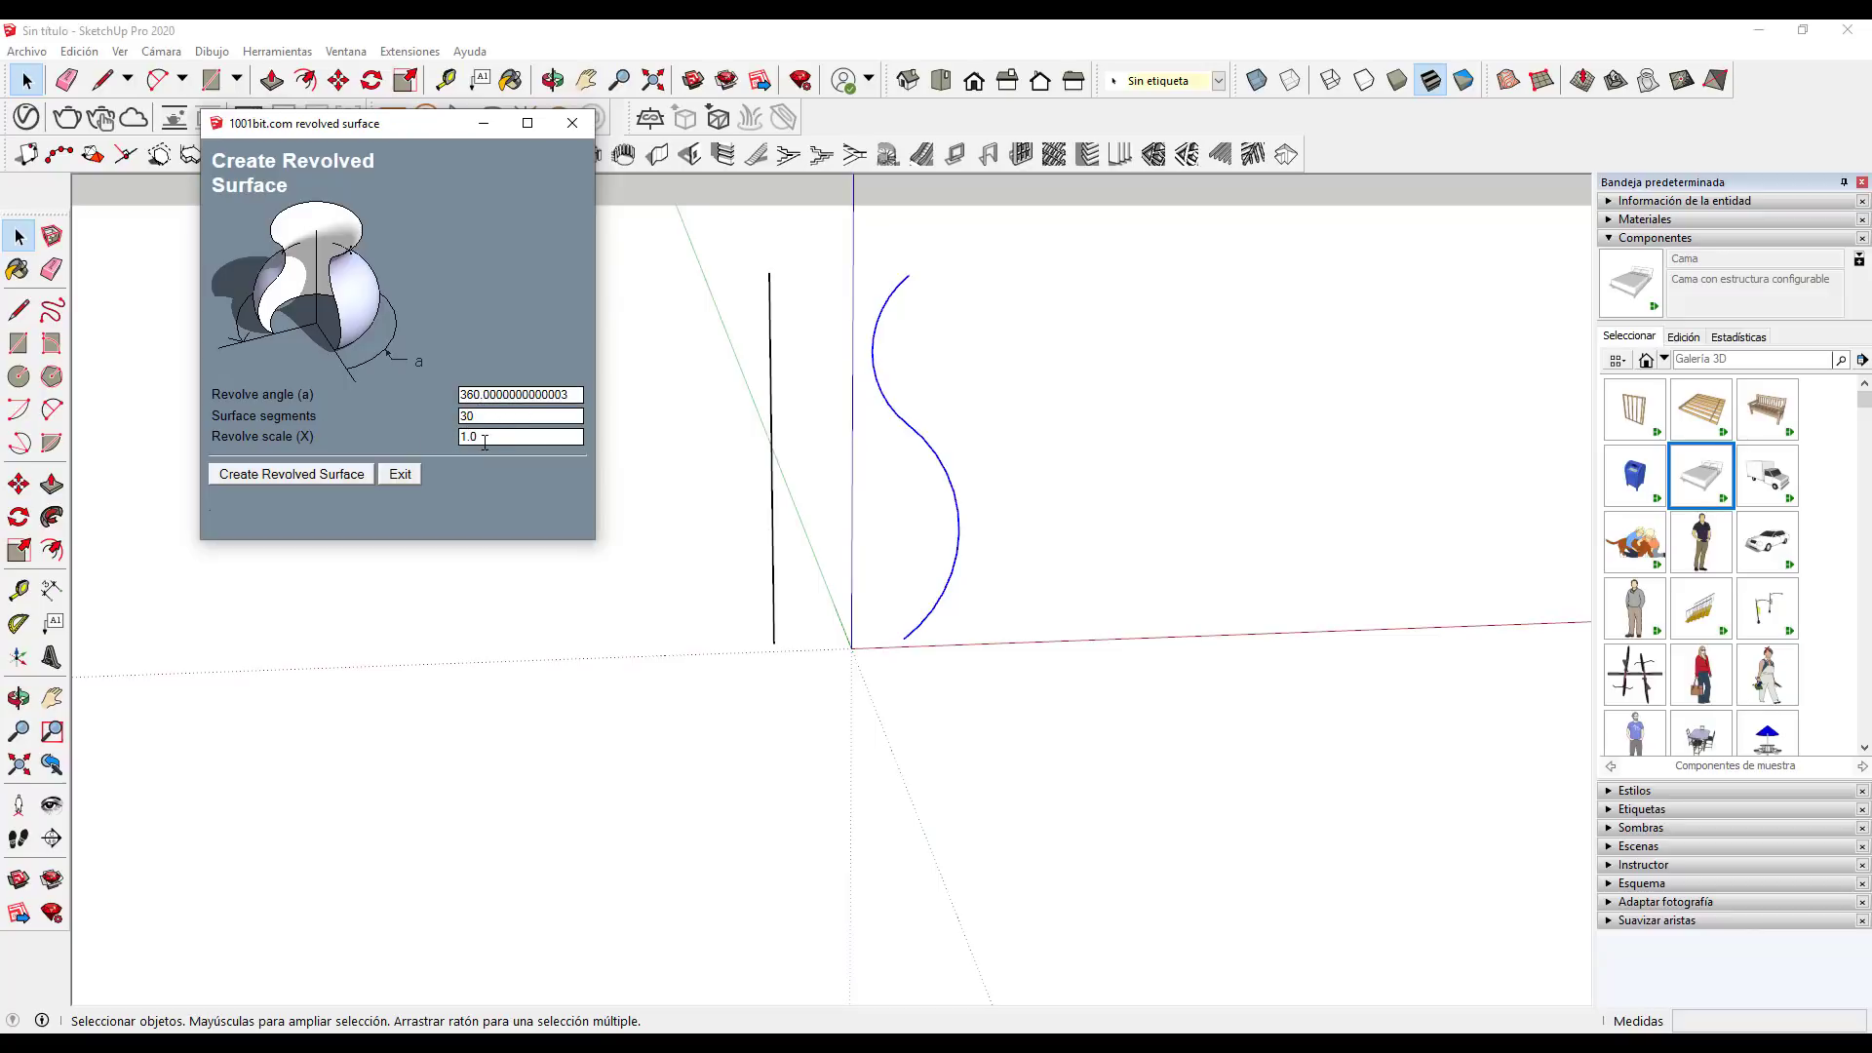
click(341, 474)
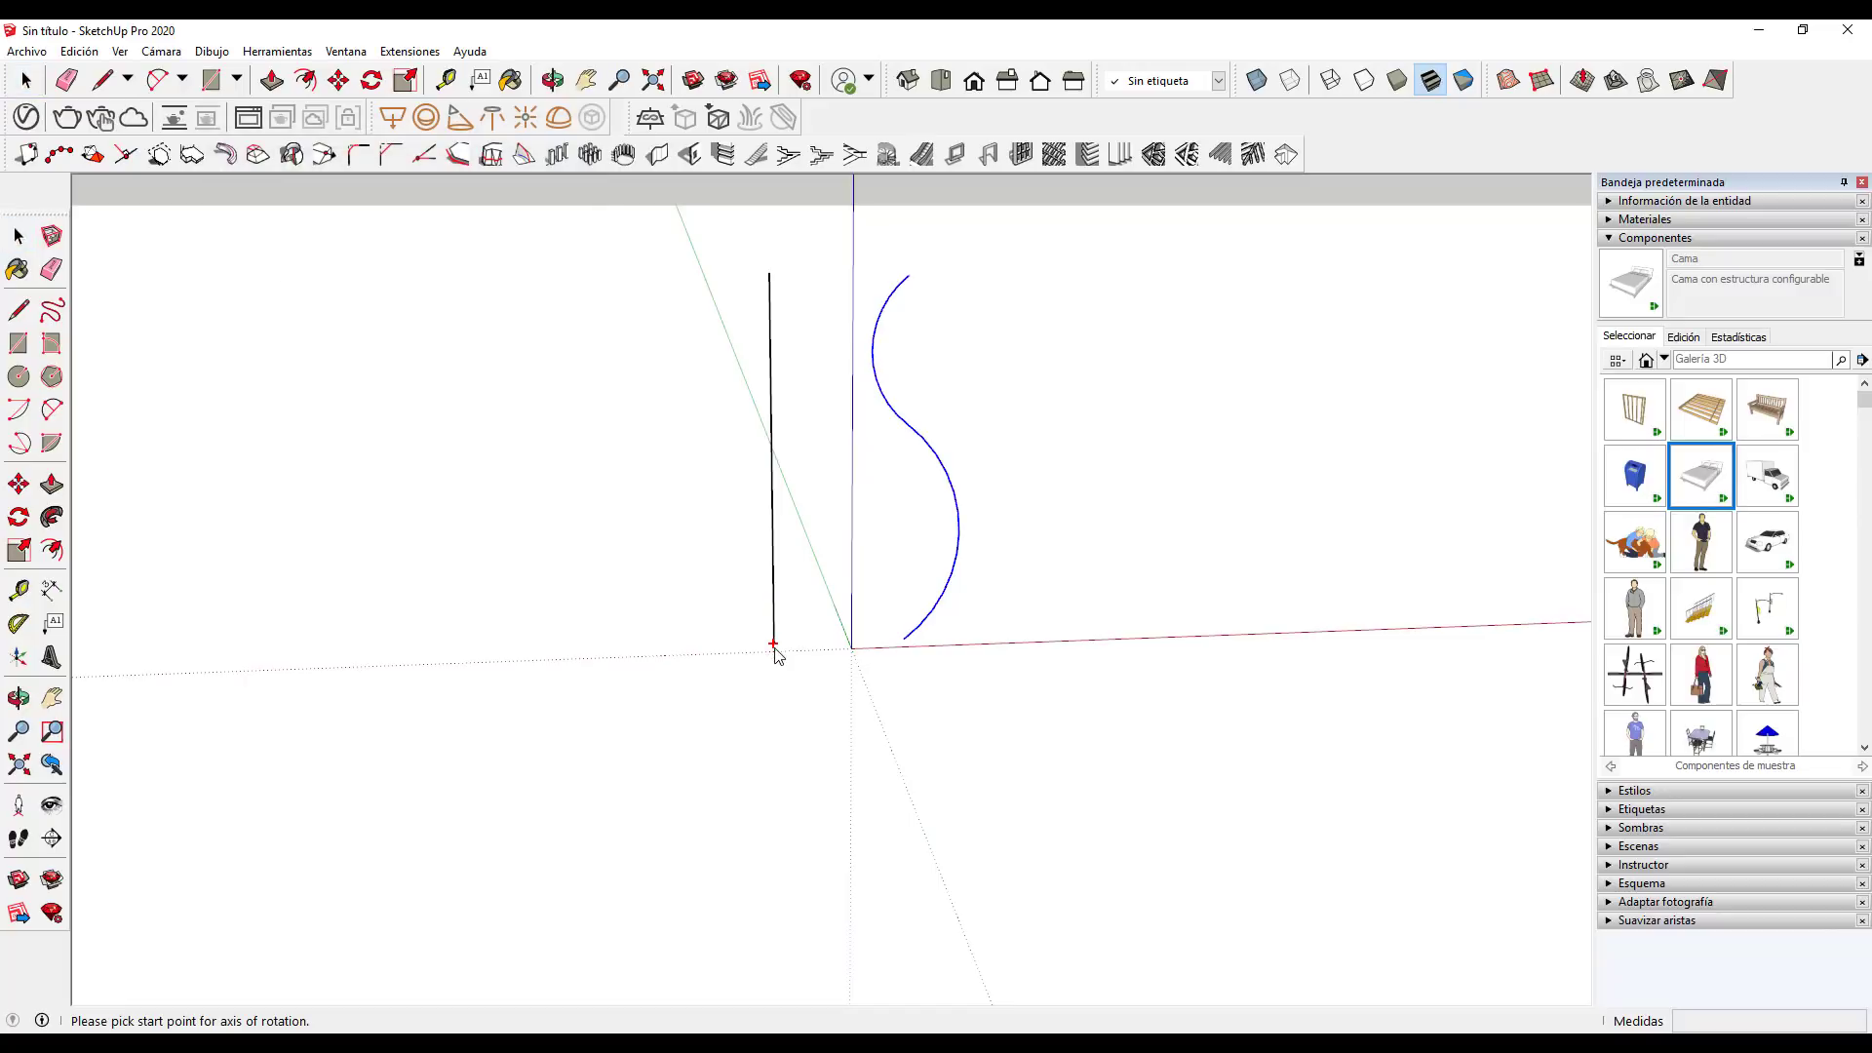
click(773, 645)
click(768, 273)
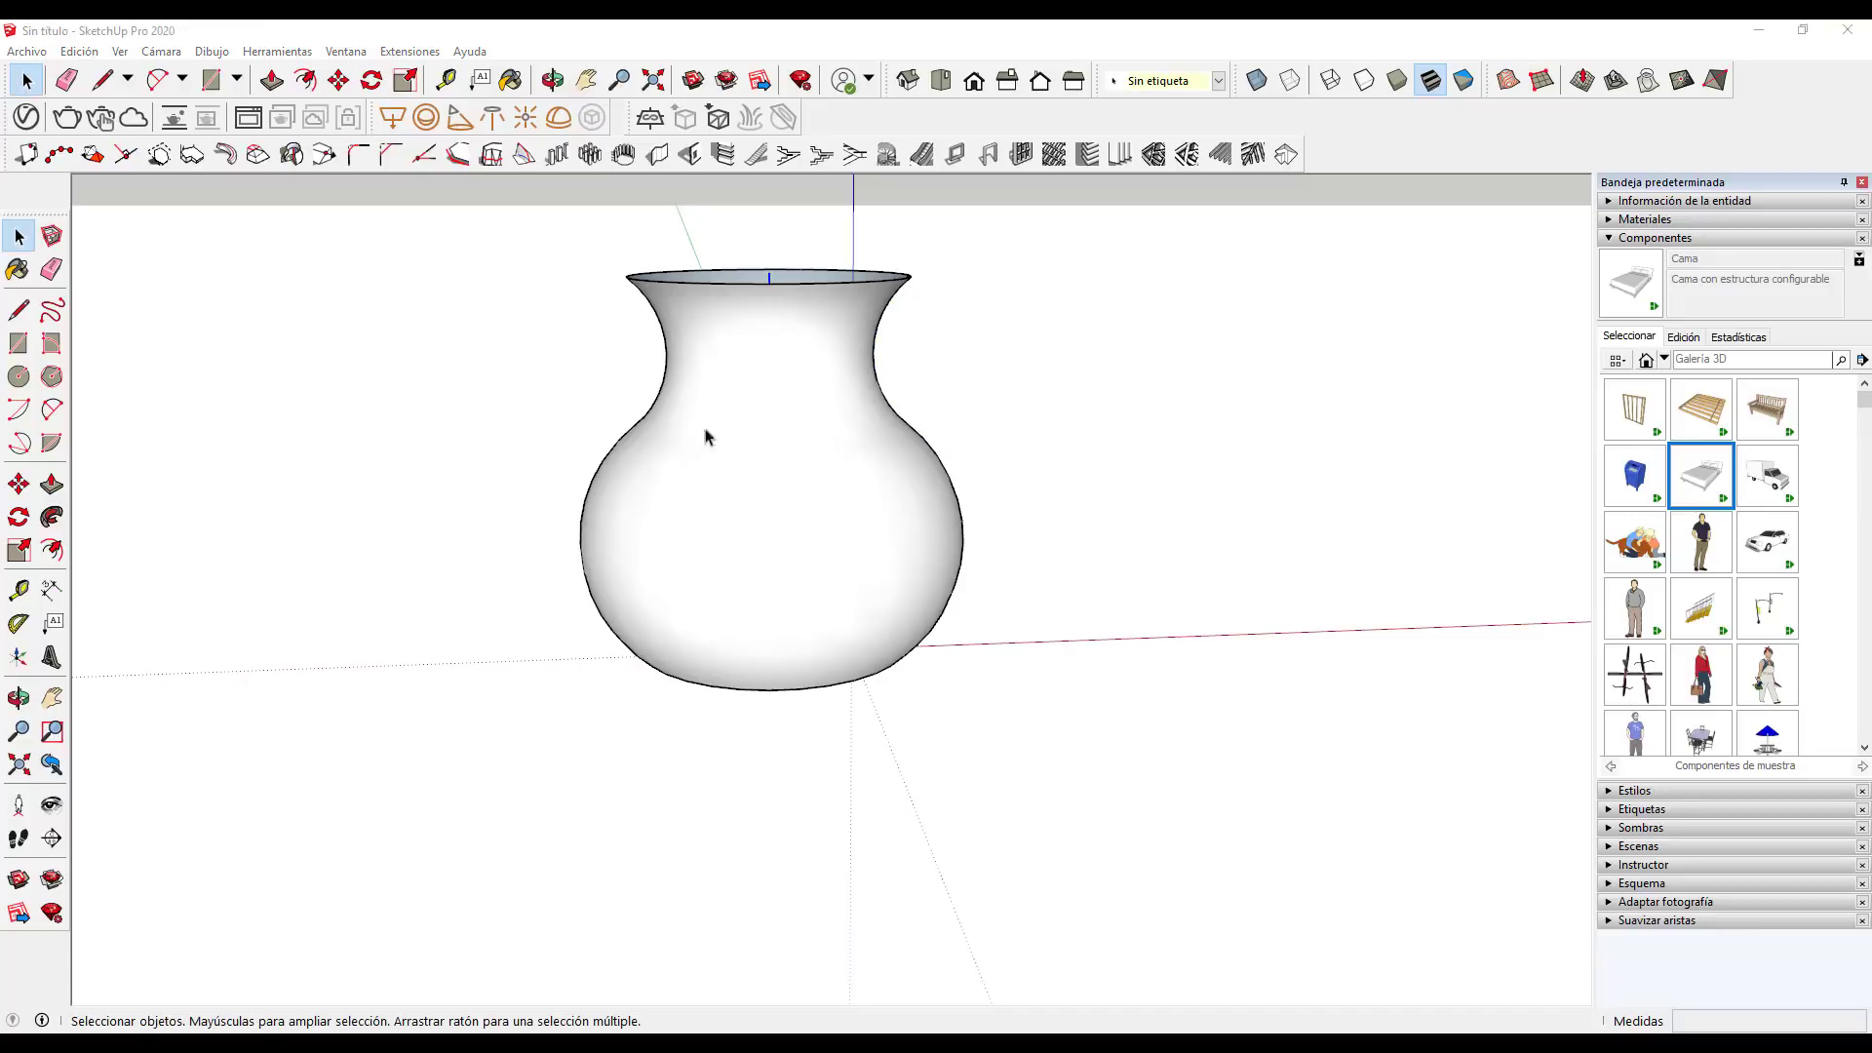
key(o)
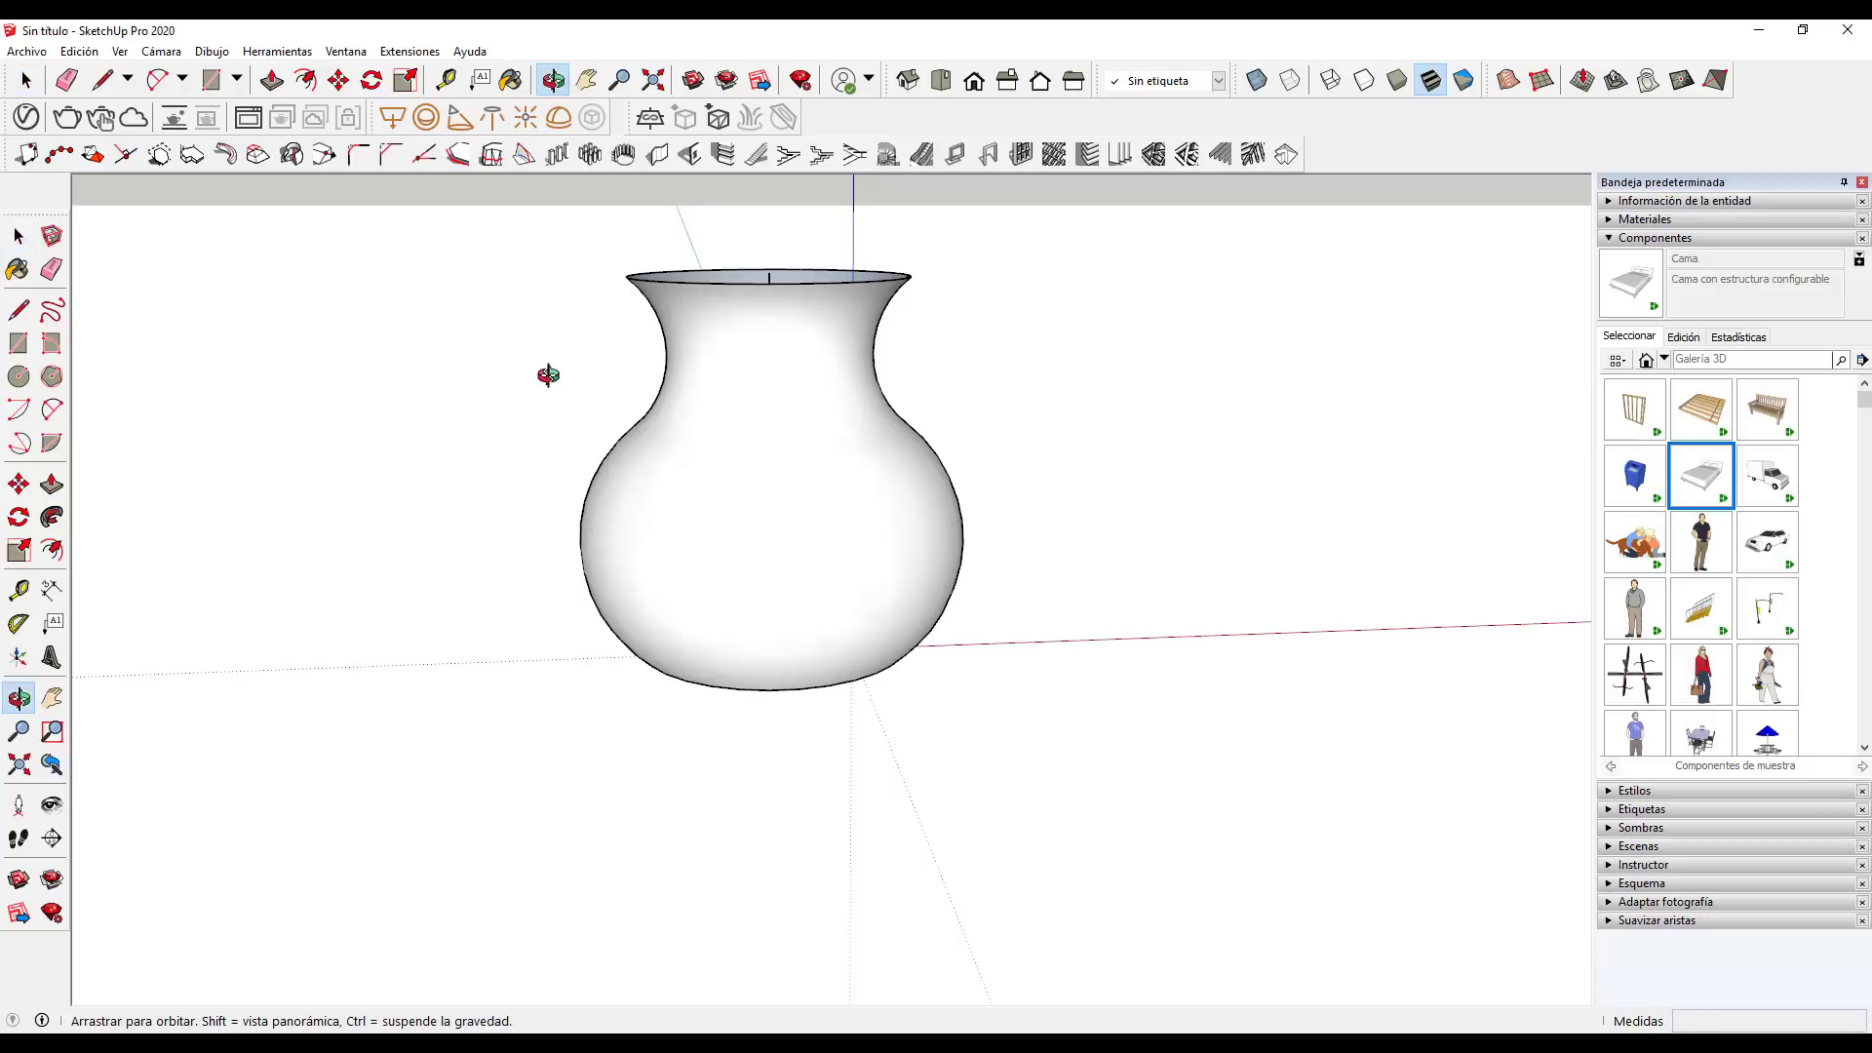
mouse_move(543, 377)
mouse_down()
mouse_move(563, 543)
mouse_move(731, 885)
mouse_move(859, 895)
mouse_move(764, 468)
mouse_move(1237, 367)
mouse_move(1003, 384)
mouse_up()
key(space)
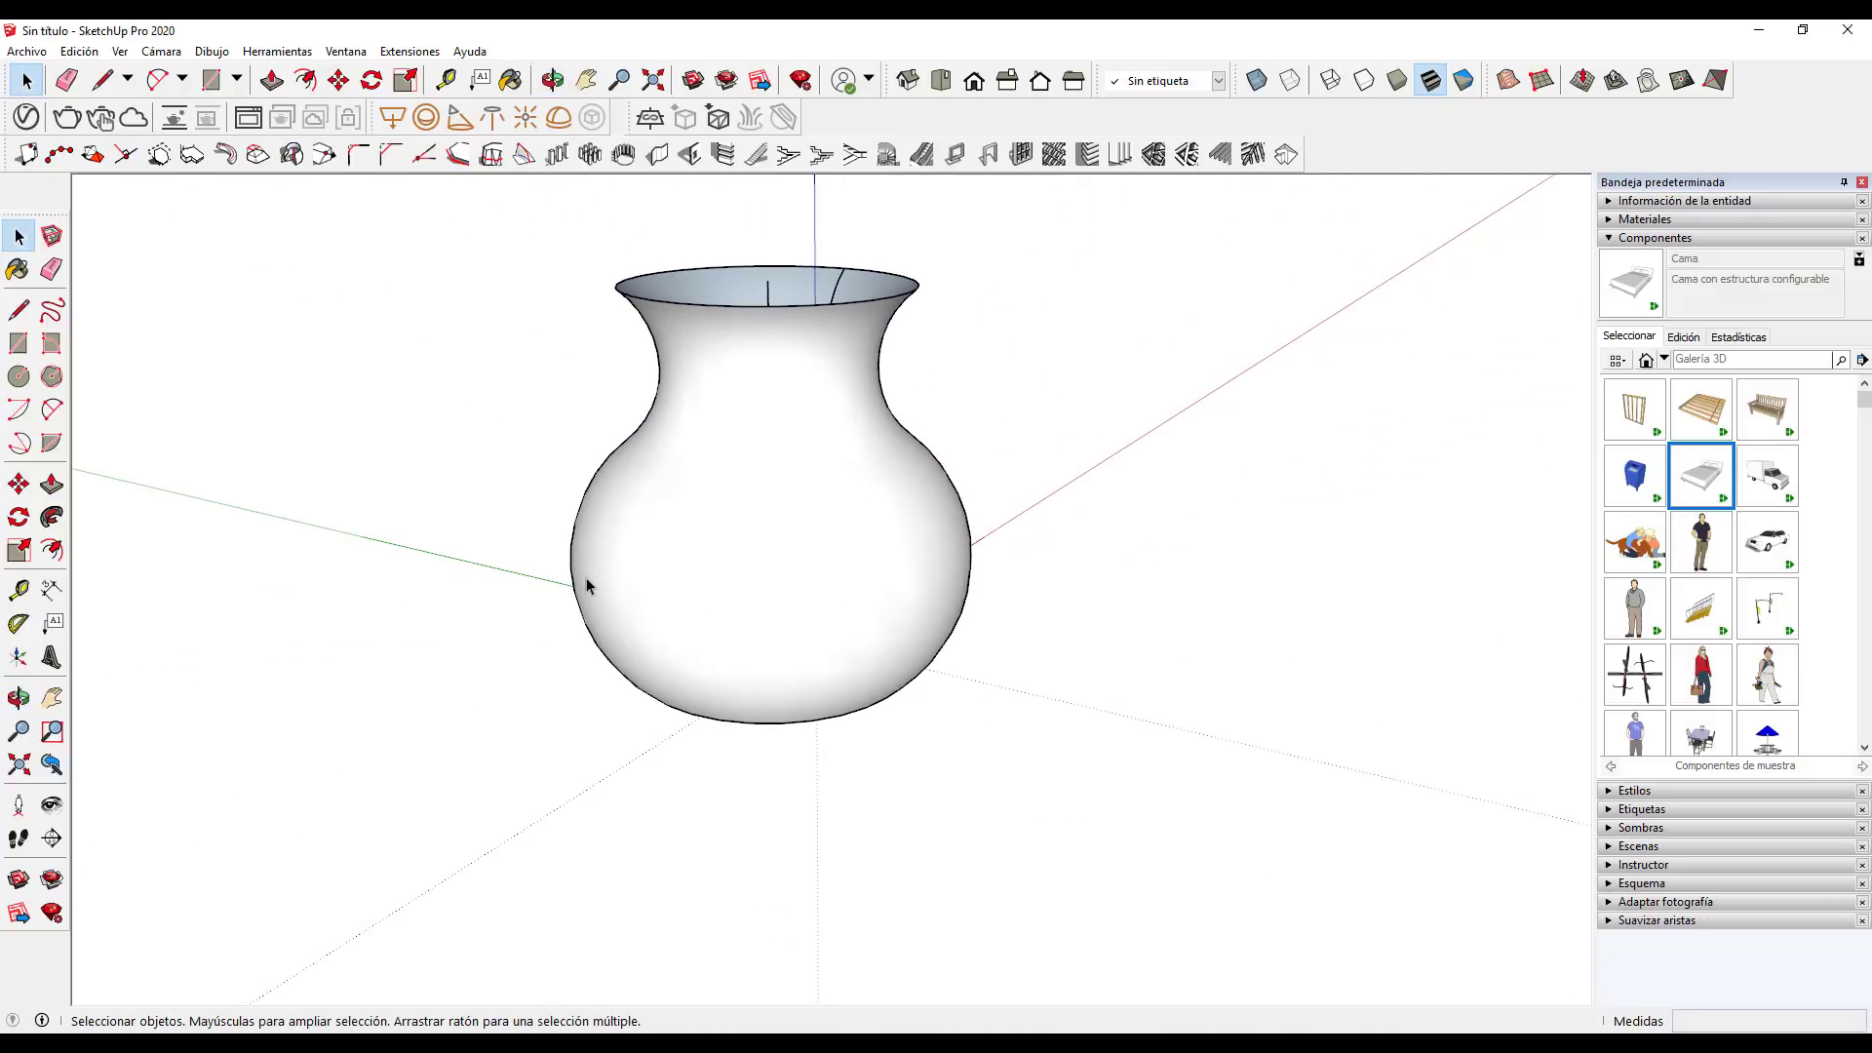
key(ctrl+z)
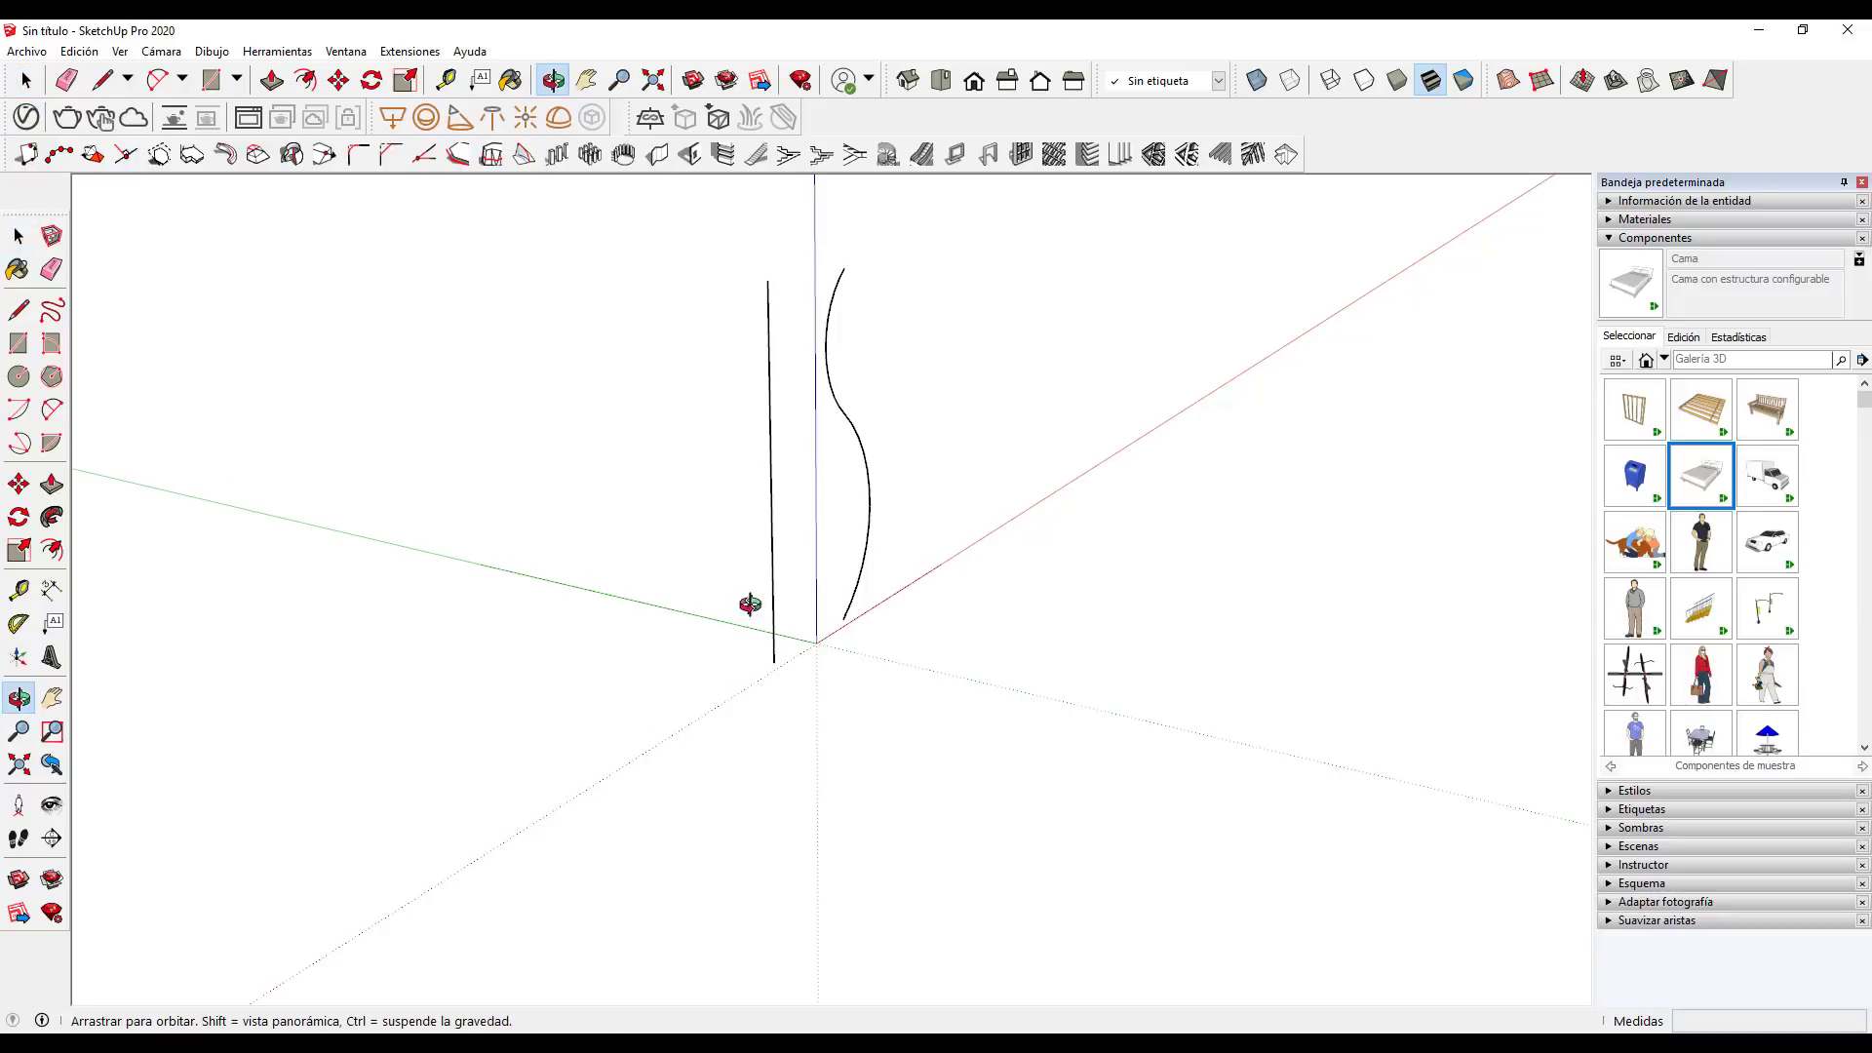
middle_drag(751, 606, 405, 569)
click(912, 583)
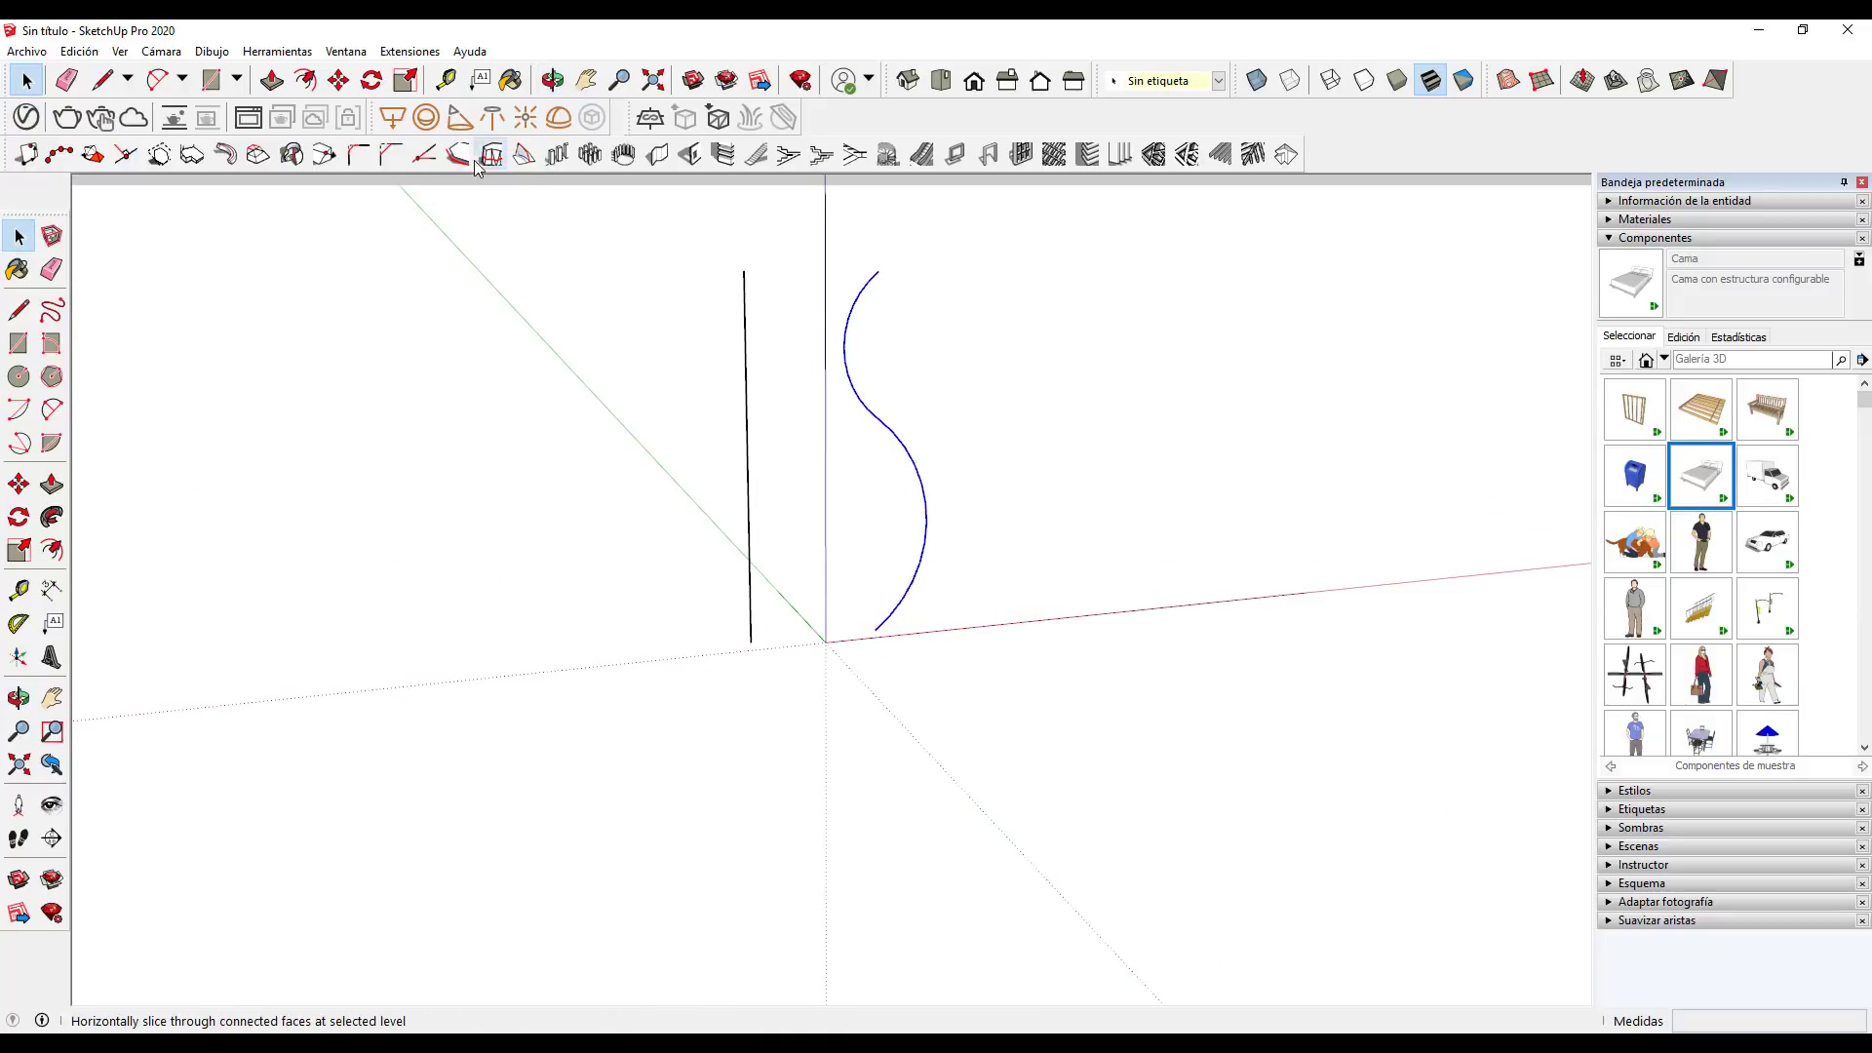
click(292, 154)
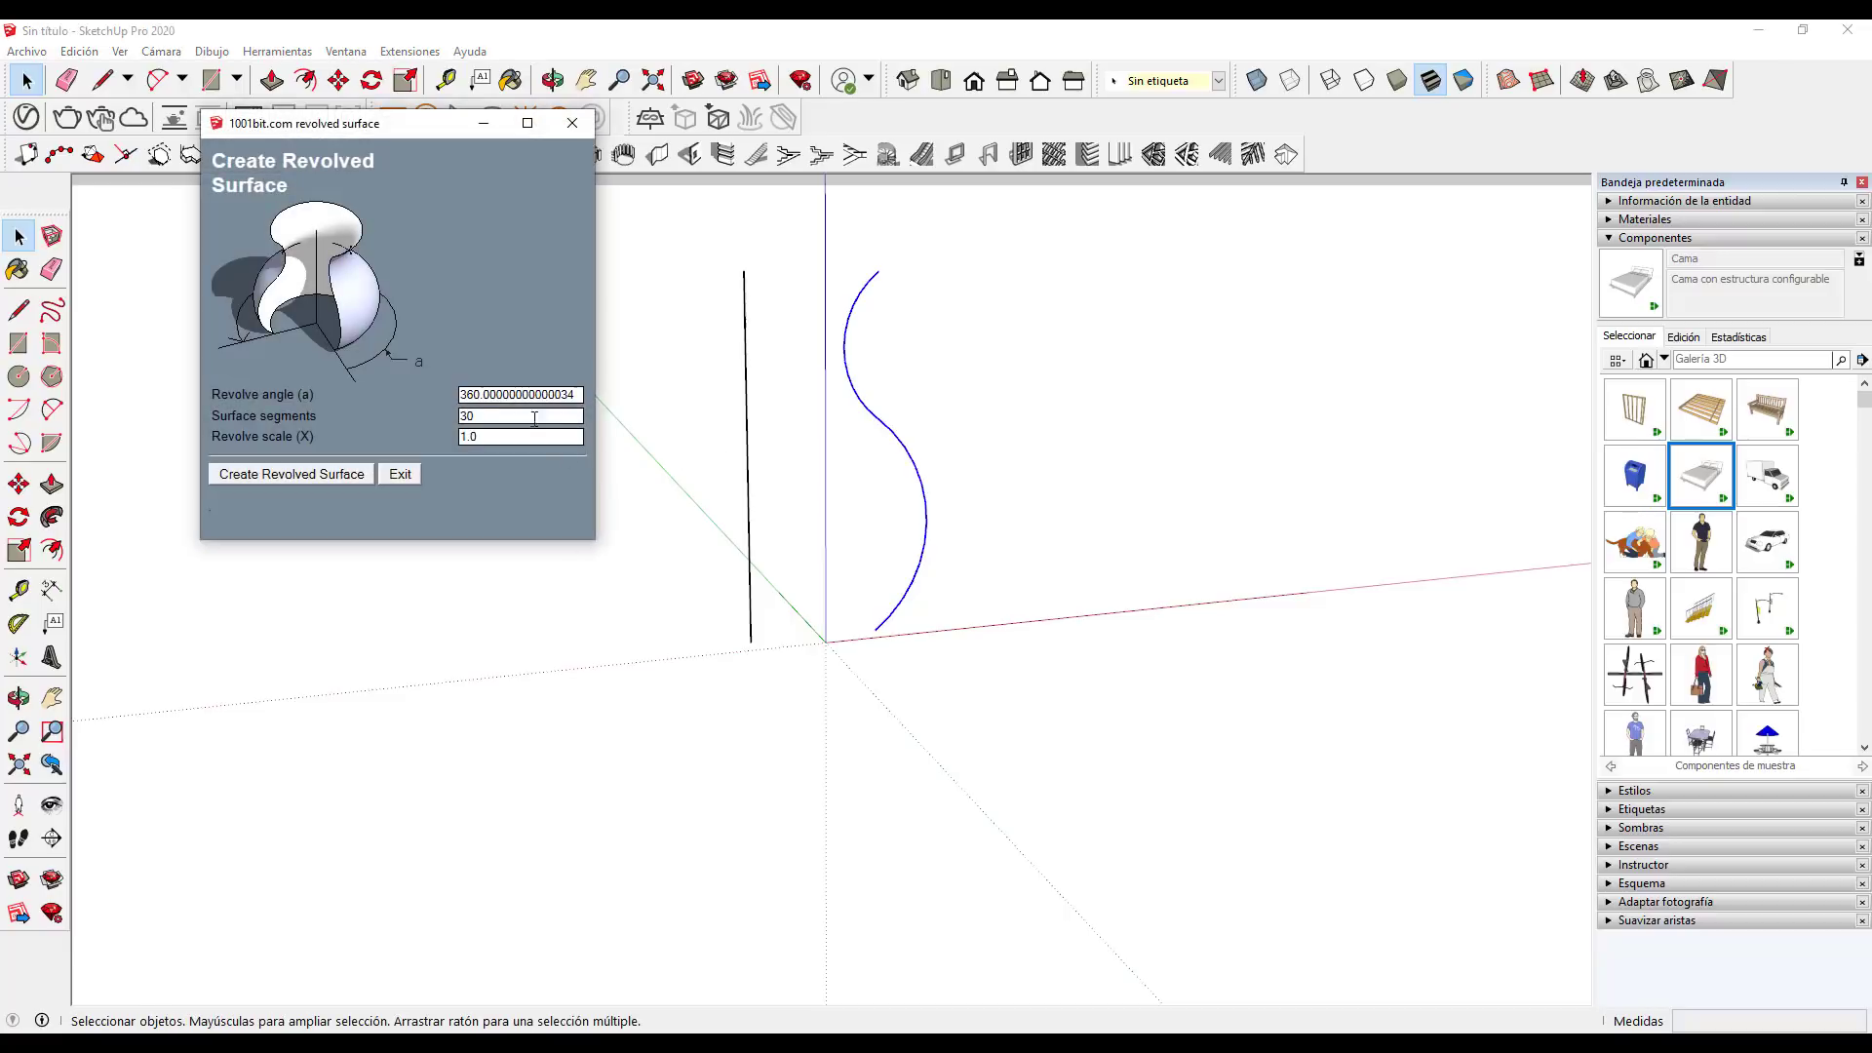
drag(558, 394, 448, 398)
text(180)
click(321, 475)
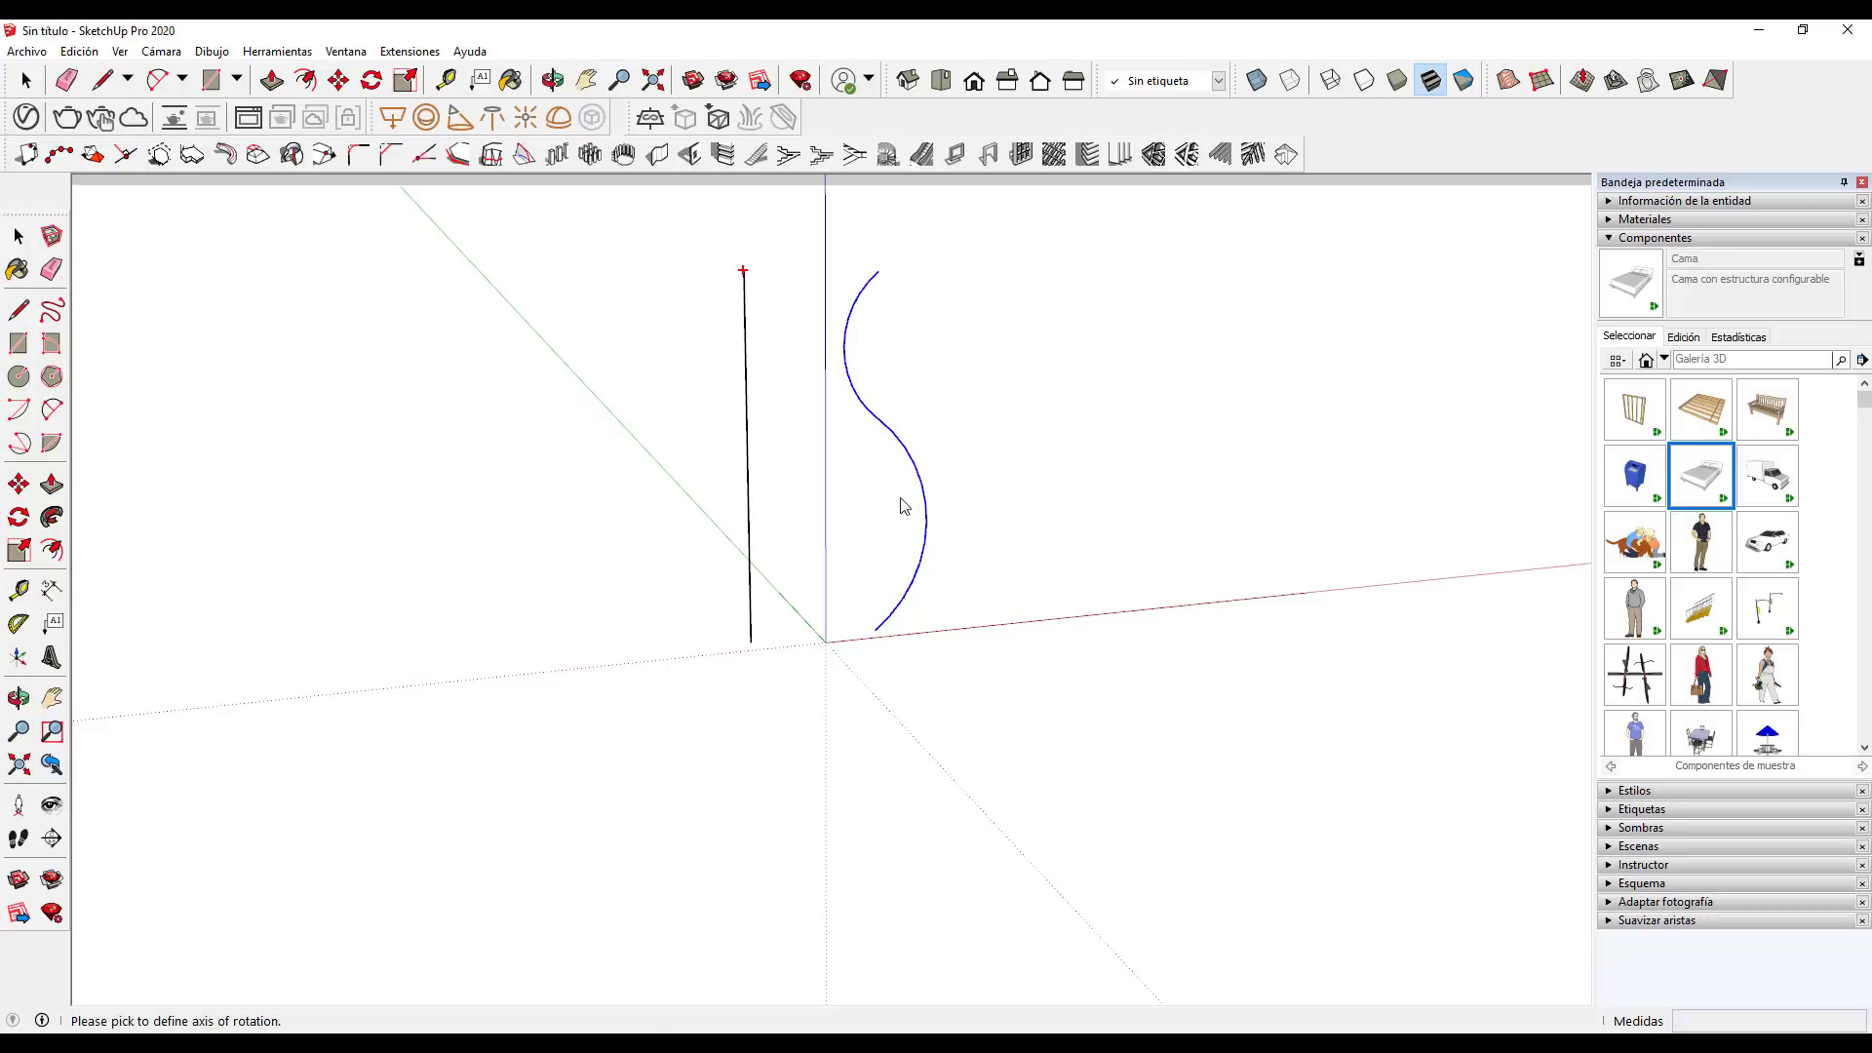
click(743, 270)
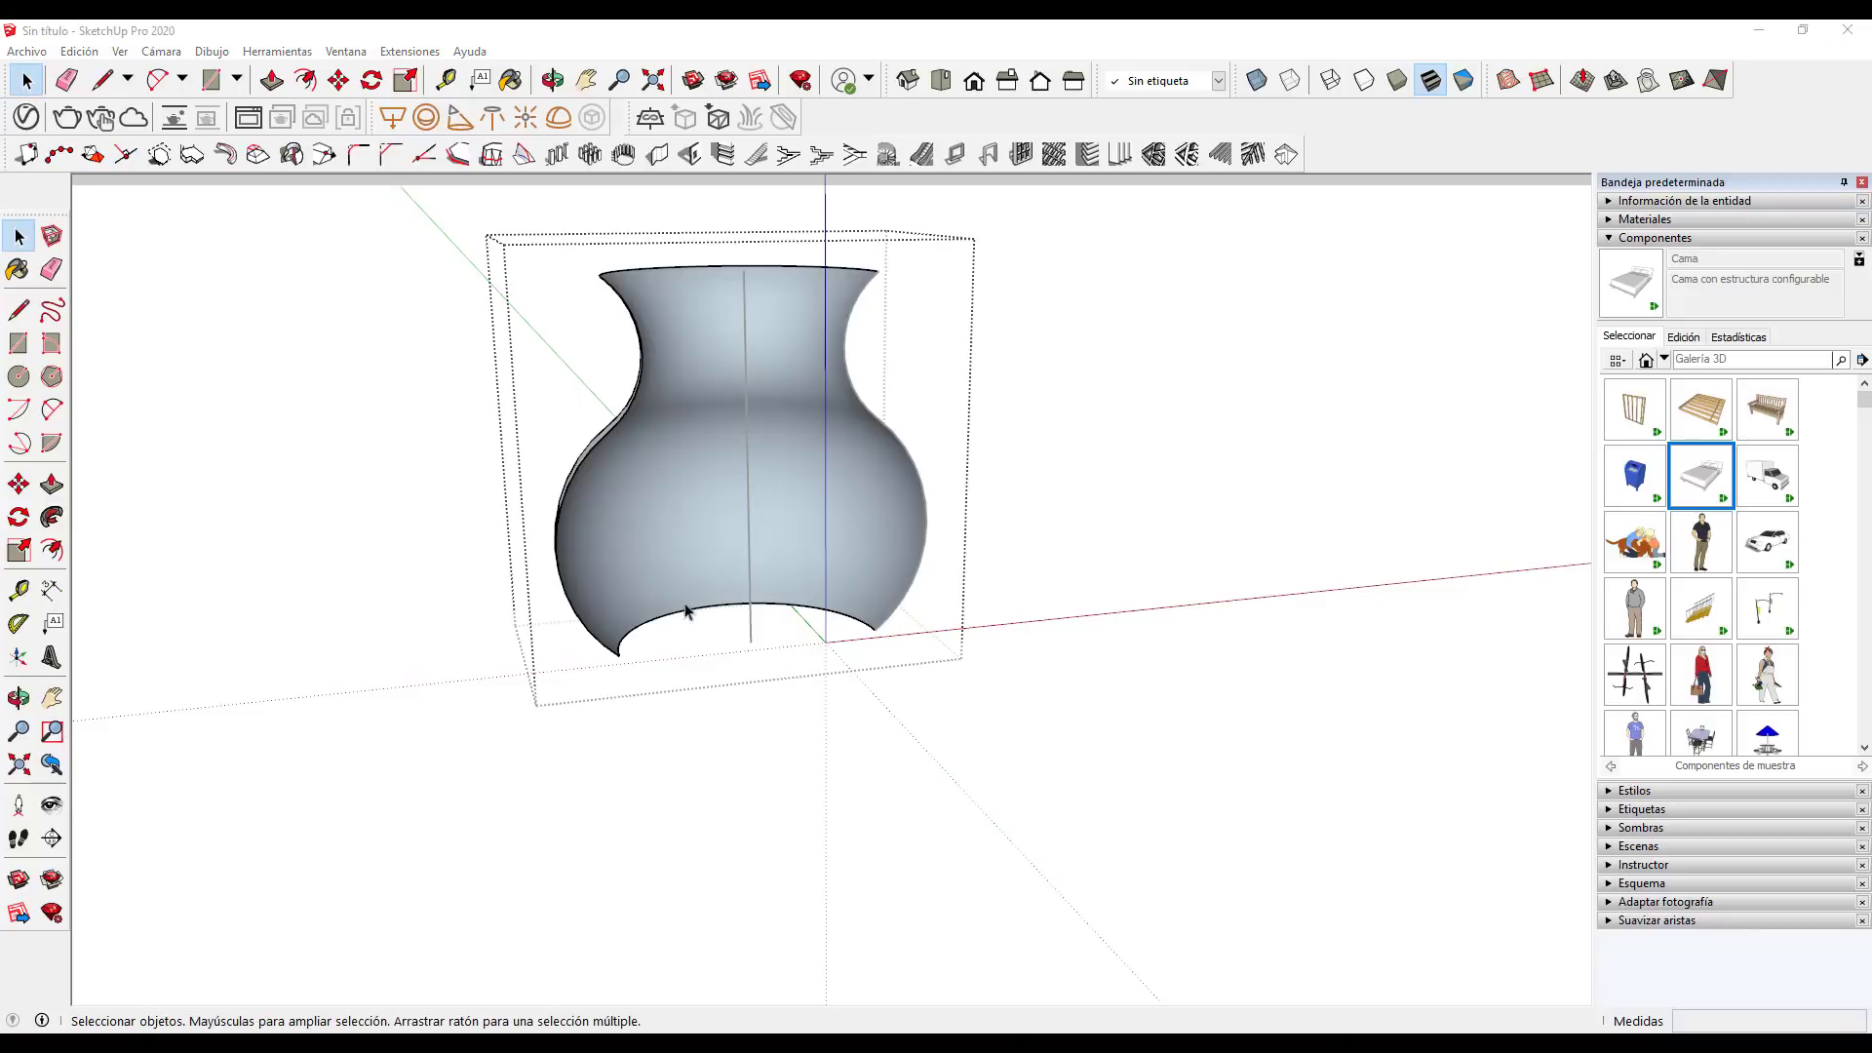
click(439, 554)
key(o)
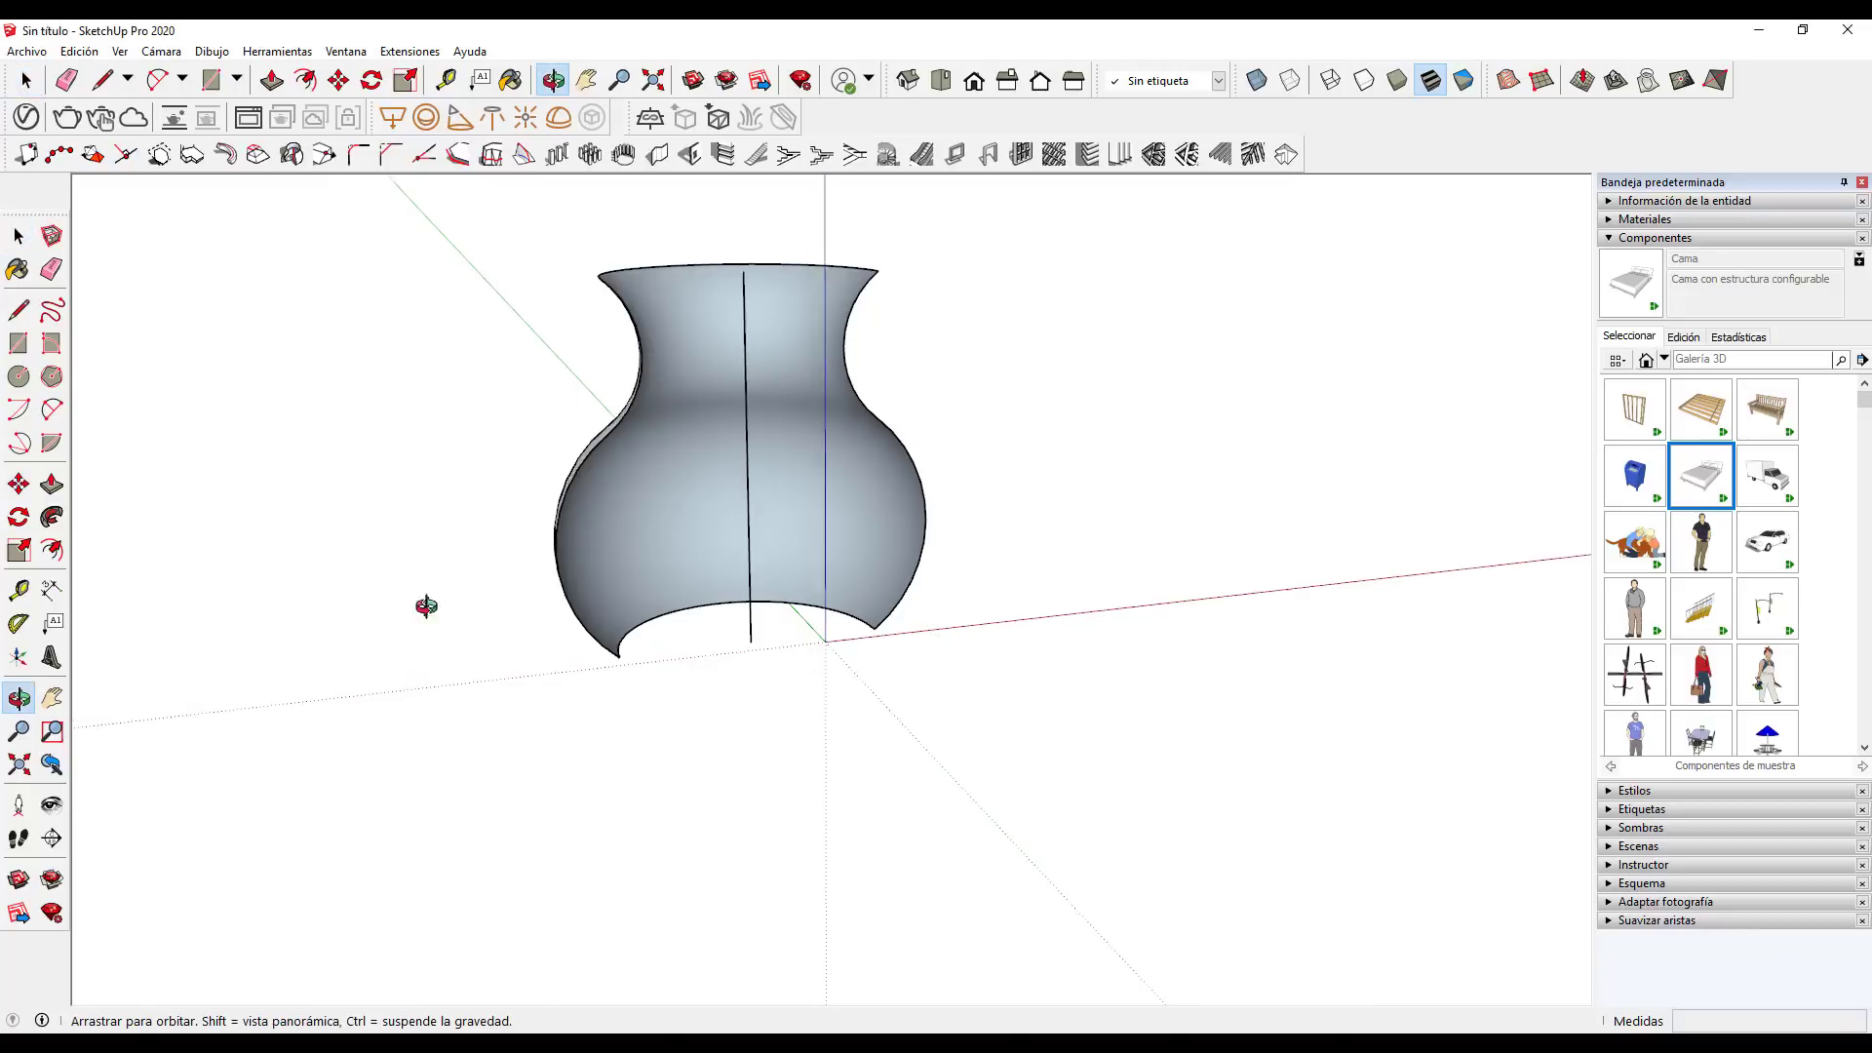
mouse_move(430, 610)
mouse_down()
mouse_move(965, 824)
mouse_move(1061, 980)
mouse_move(535, 815)
mouse_move(506, 556)
mouse_move(934, 628)
mouse_move(656, 639)
mouse_move(488, 689)
mouse_move(756, 565)
mouse_up()
key(space)
scroll(721, 663, down, 2)
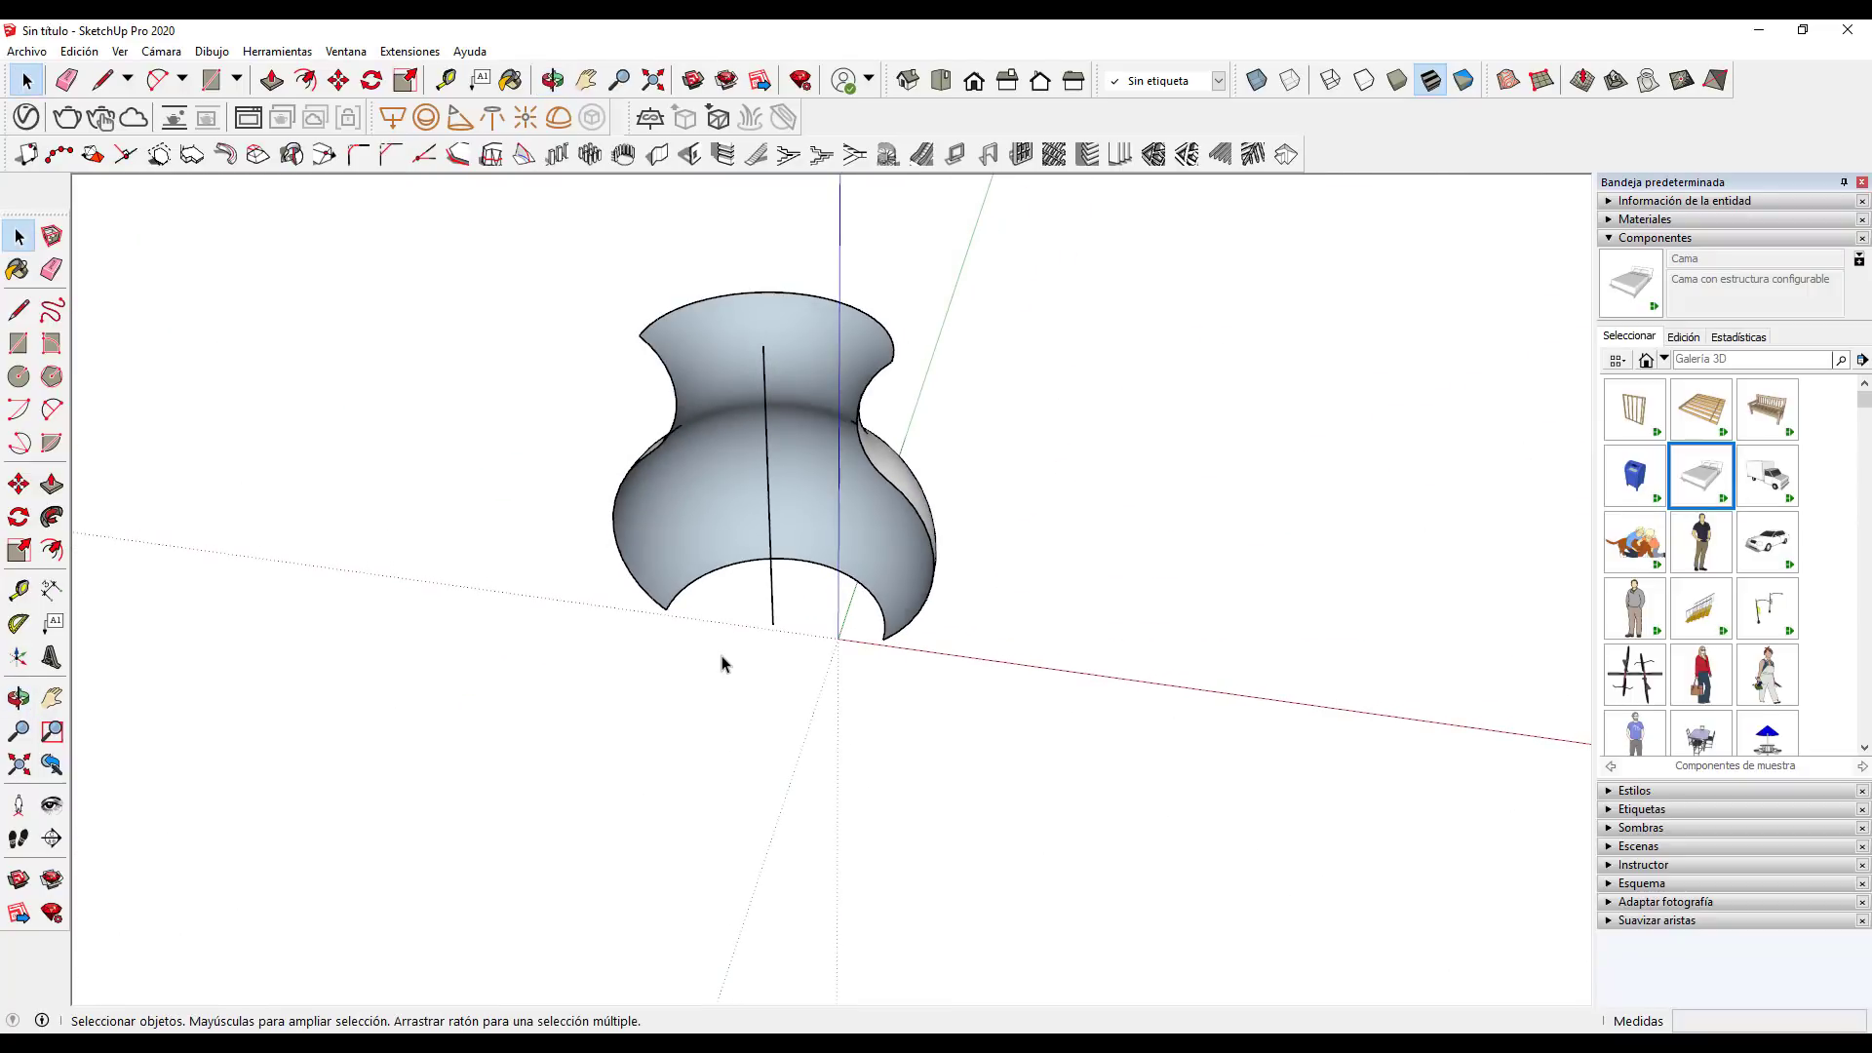
double_click(722, 663)
click(721, 663)
key(ctrl+z)
drag(835, 347, 952, 682)
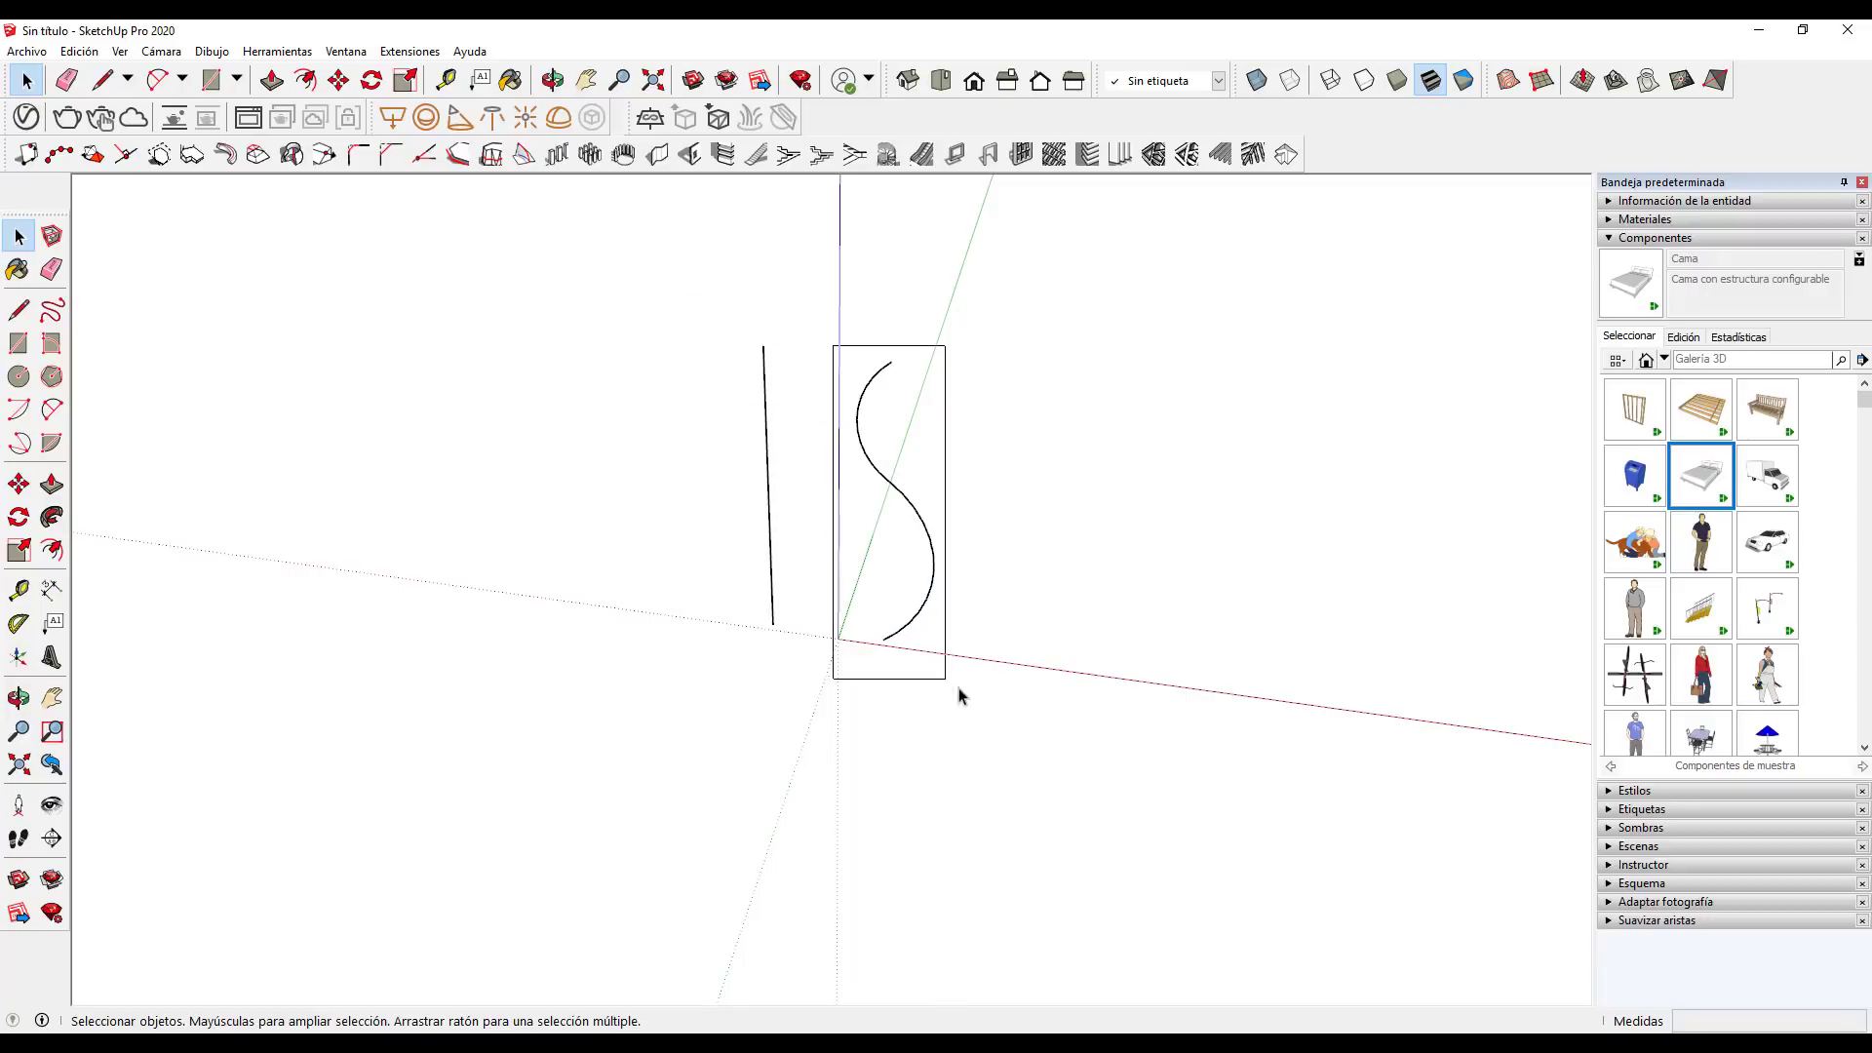
scroll(823, 590, up, 2)
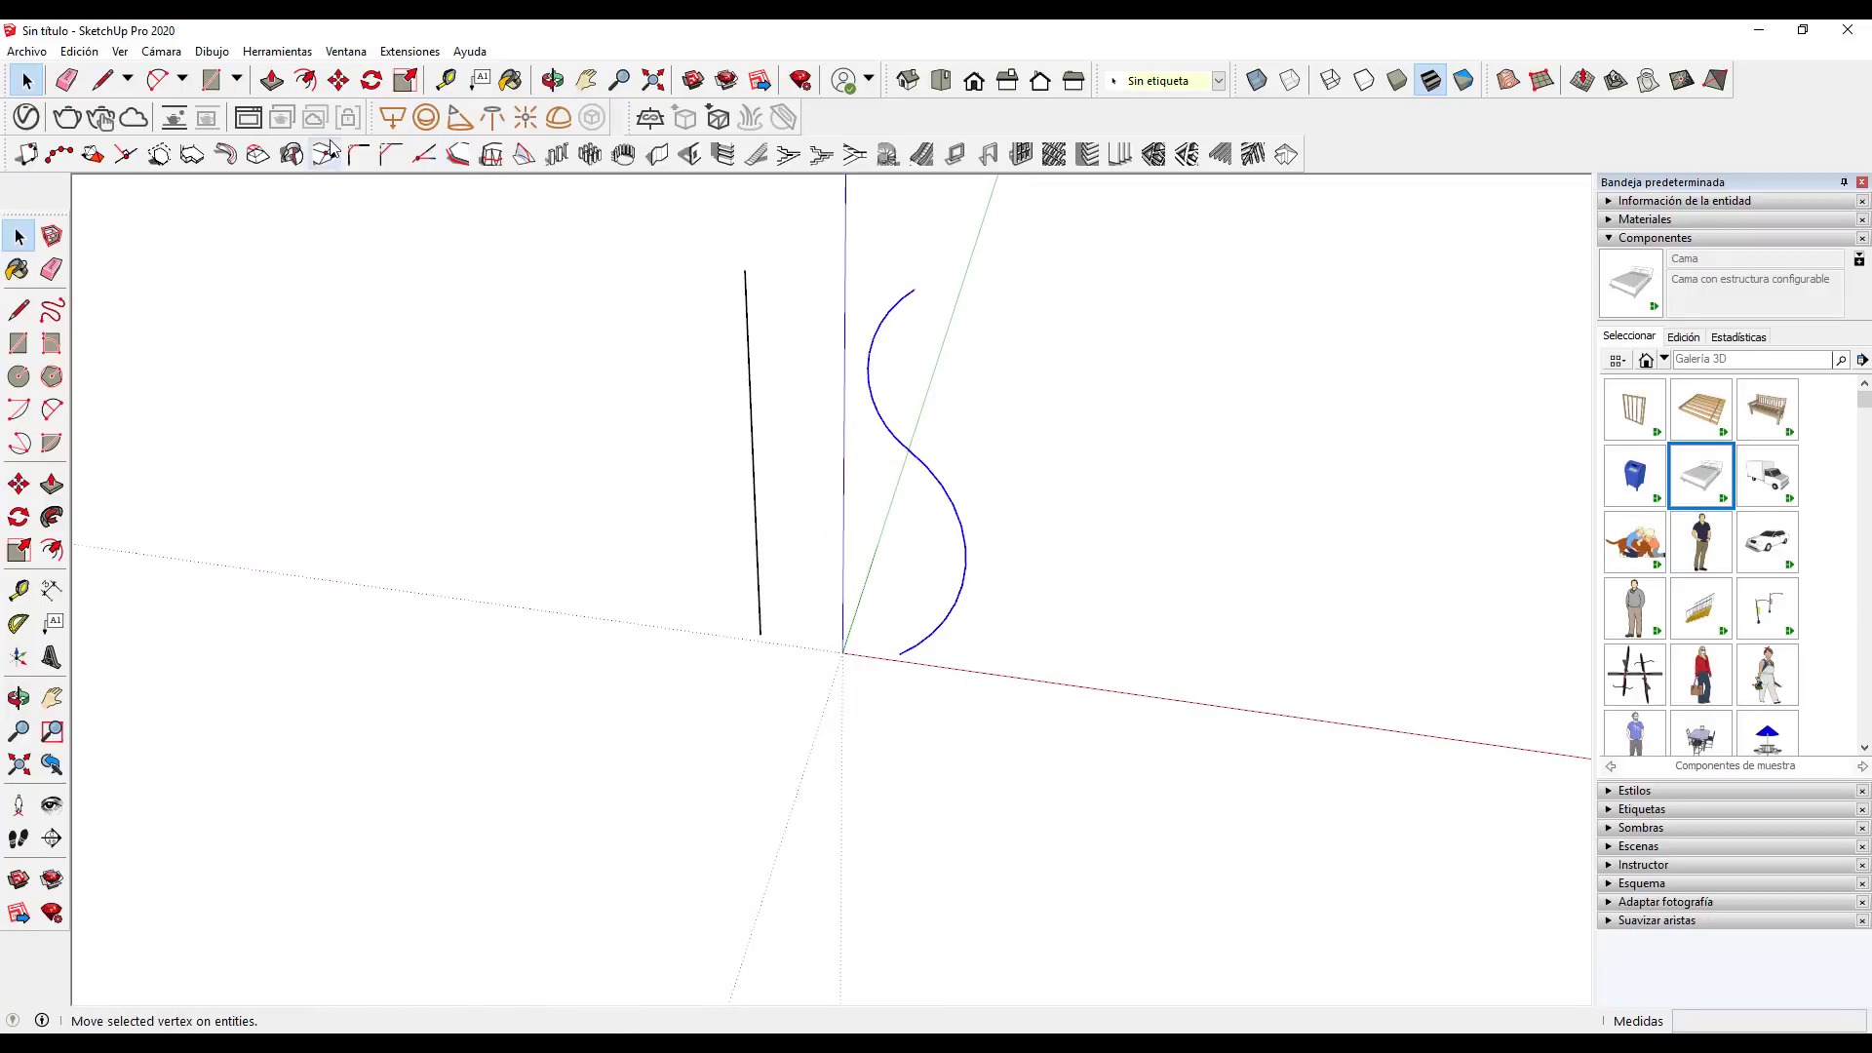
click(291, 156)
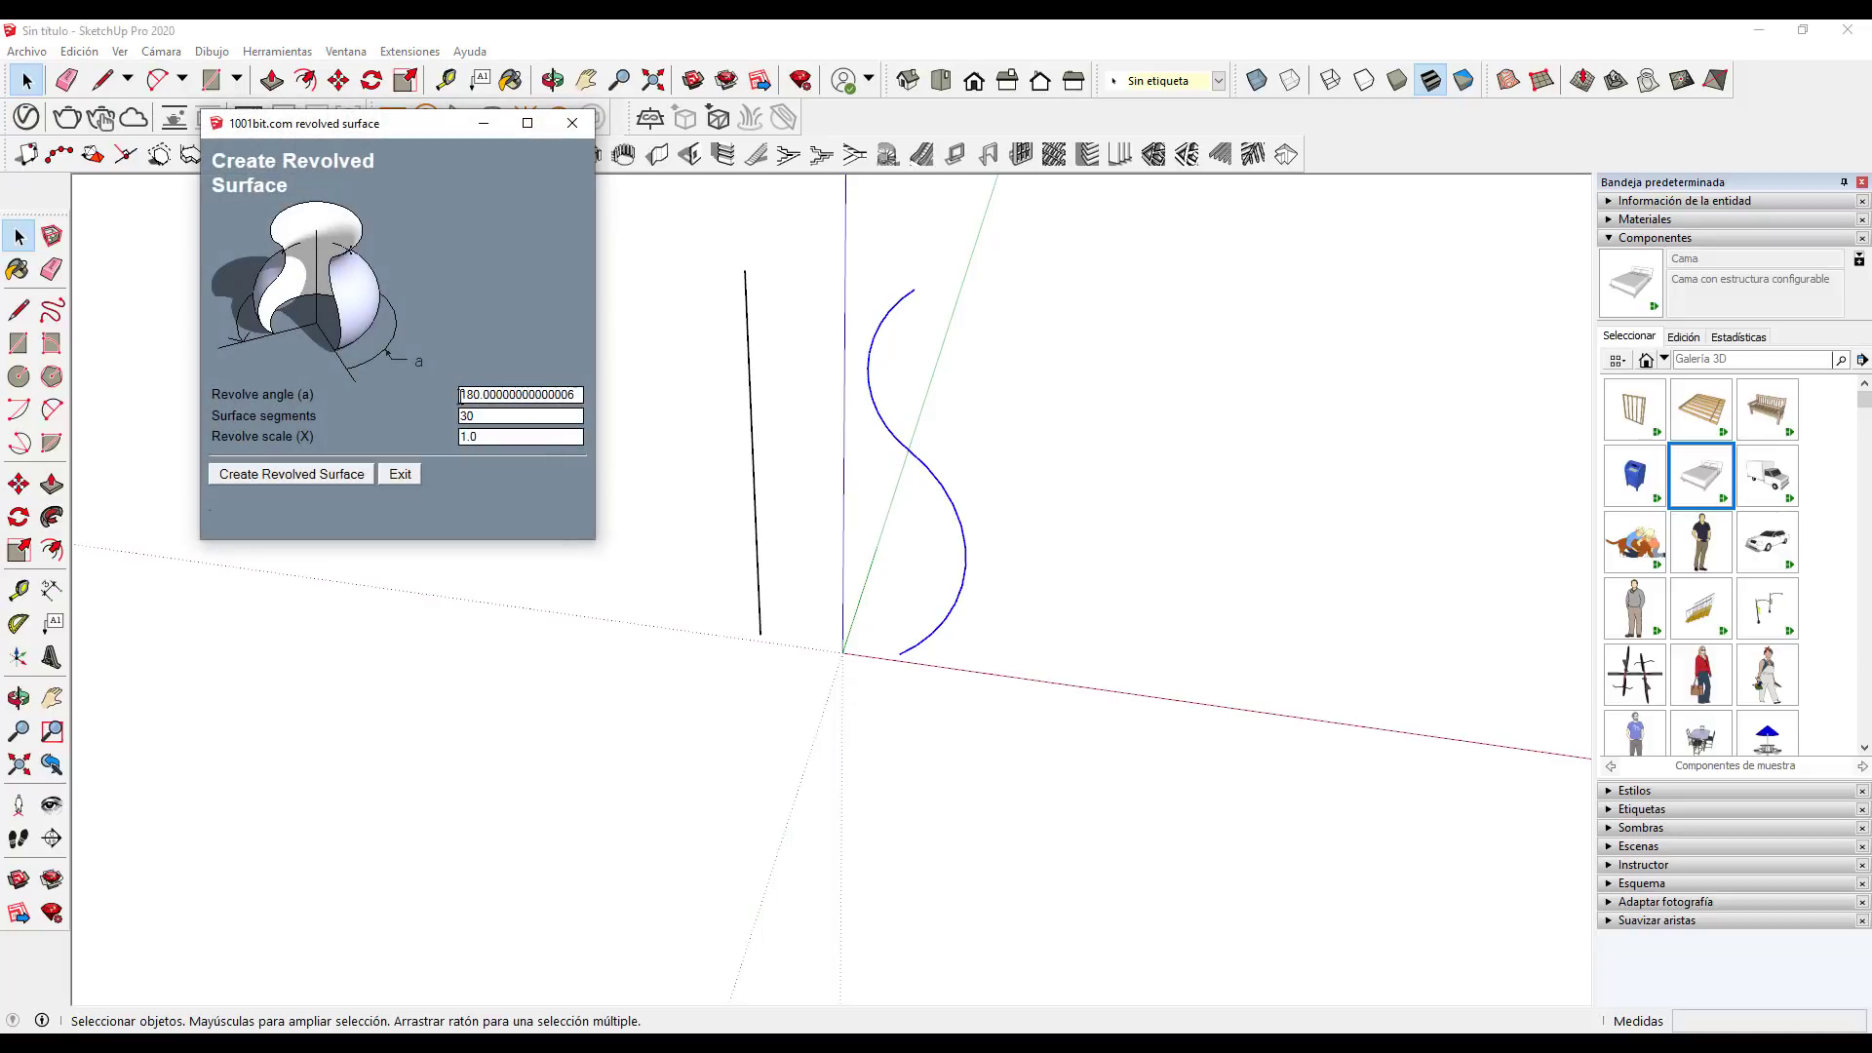
double_click(464, 394)
text(510)
click(294, 476)
click(759, 636)
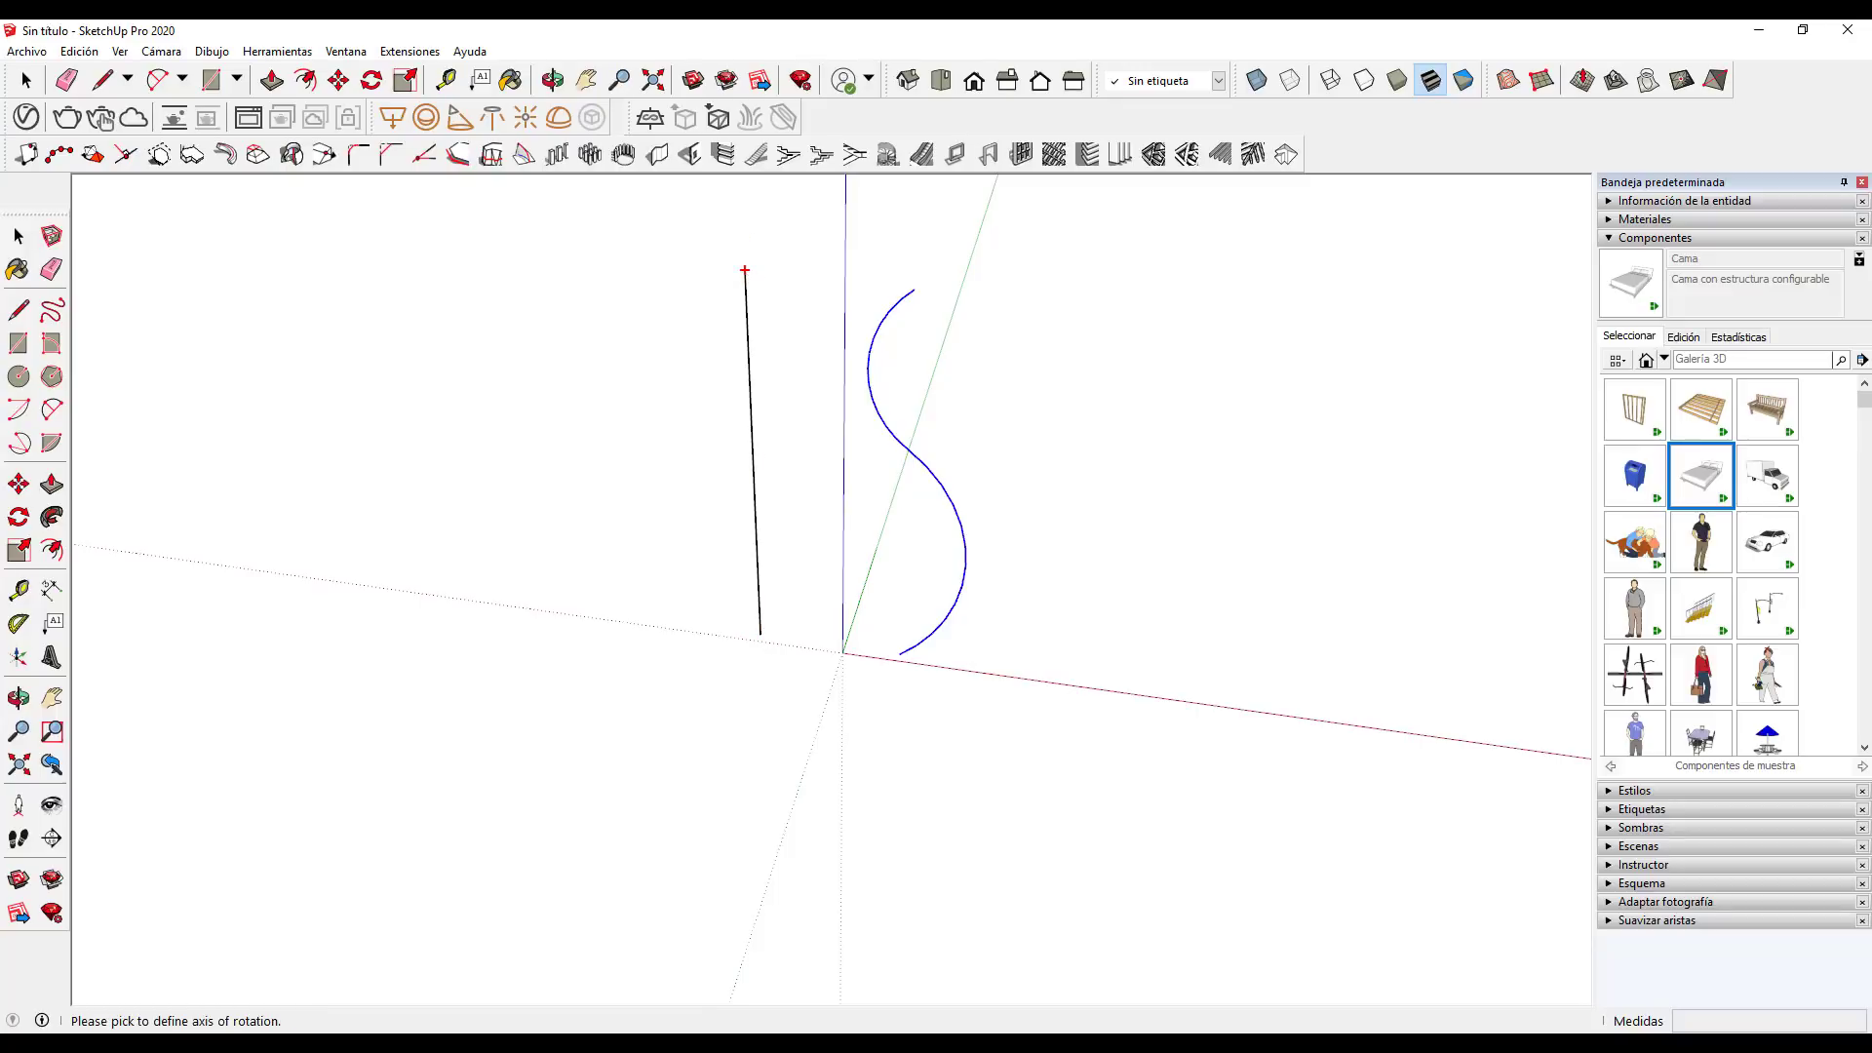
click(744, 270)
key(o)
mouse_move(965, 521)
mouse_down()
mouse_move(1150, 995)
mouse_move(890, 536)
mouse_move(956, 494)
mouse_move(447, 367)
mouse_move(877, 531)
mouse_move(769, 297)
mouse_up()
mouse_move(945, 459)
mouse_down()
mouse_move(791, 800)
mouse_move(1036, 480)
mouse_move(1140, 846)
mouse_up()
key(space)
key(ctrl+z)
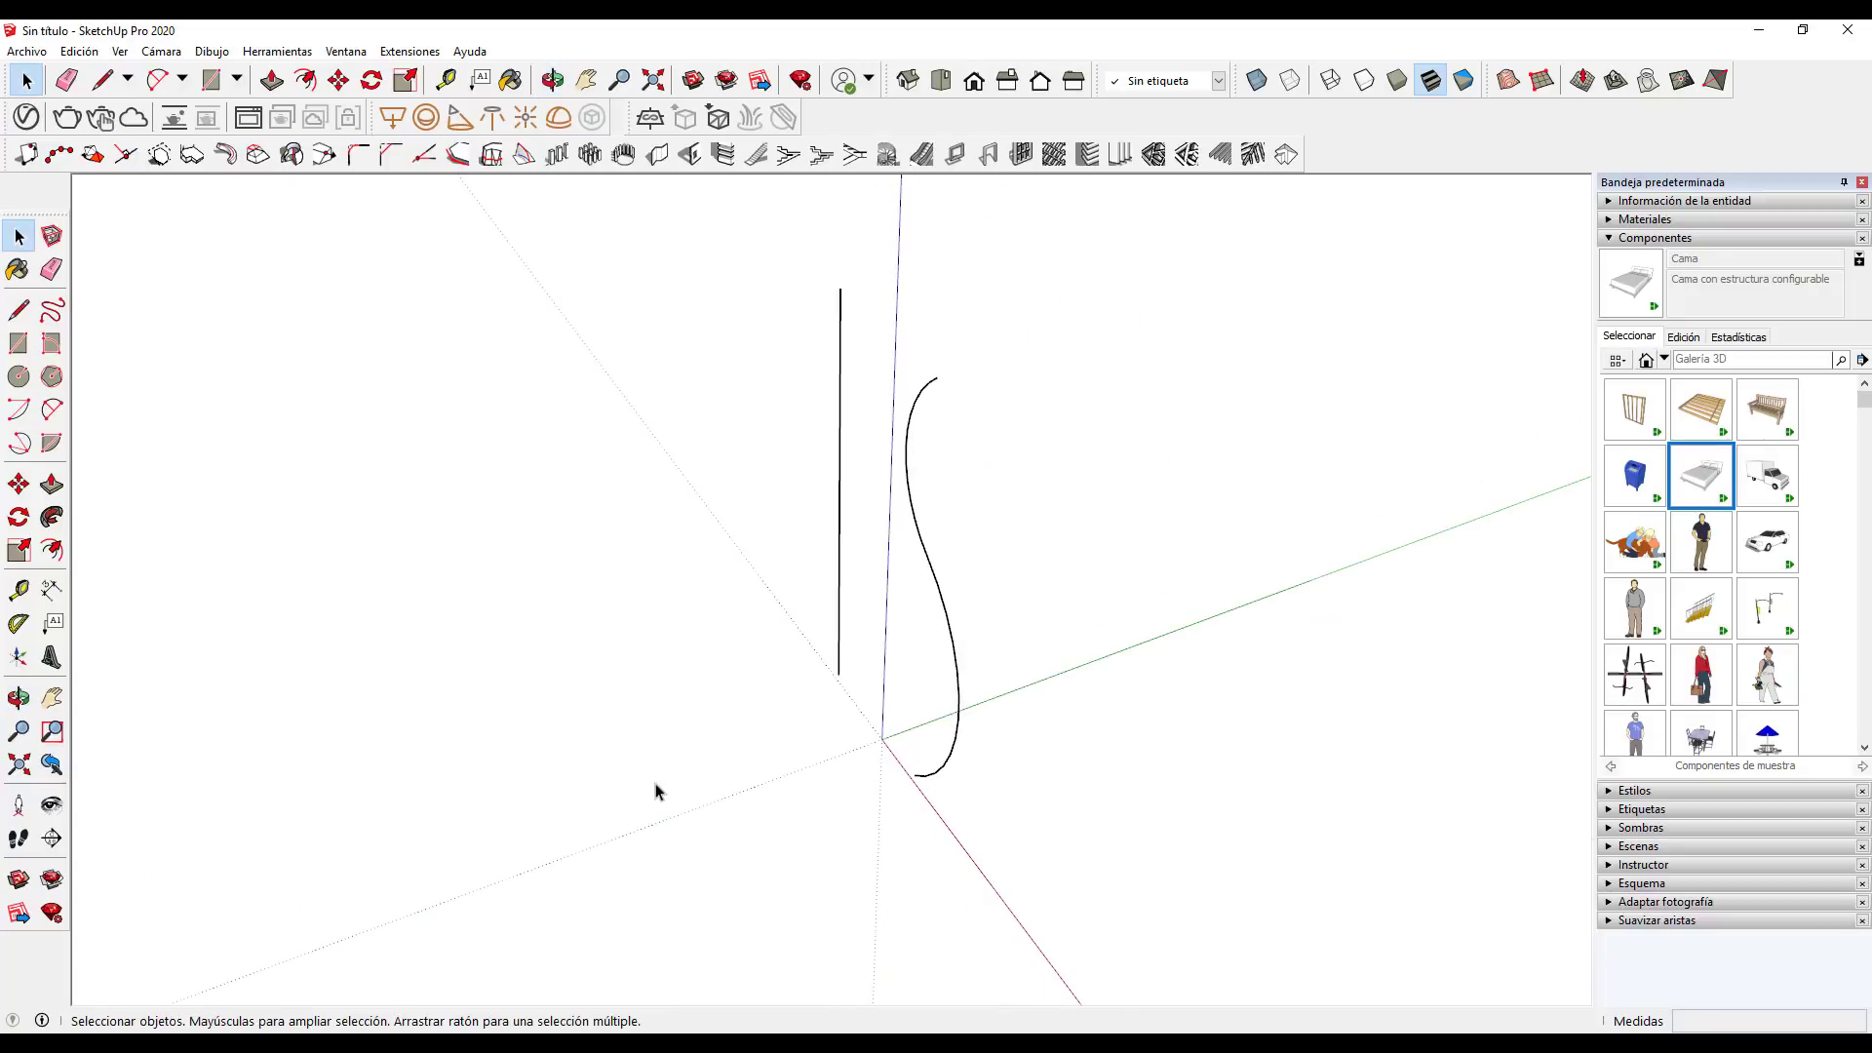
mouse_move(647, 786)
mouse_down()
mouse_move(824, 794)
mouse_move(1266, 593)
mouse_move(1170, 566)
mouse_up()
key(o)
Revolve the S-curve 360° around a horizontal axis with 1001bit Create Revolved Surface
key(space)
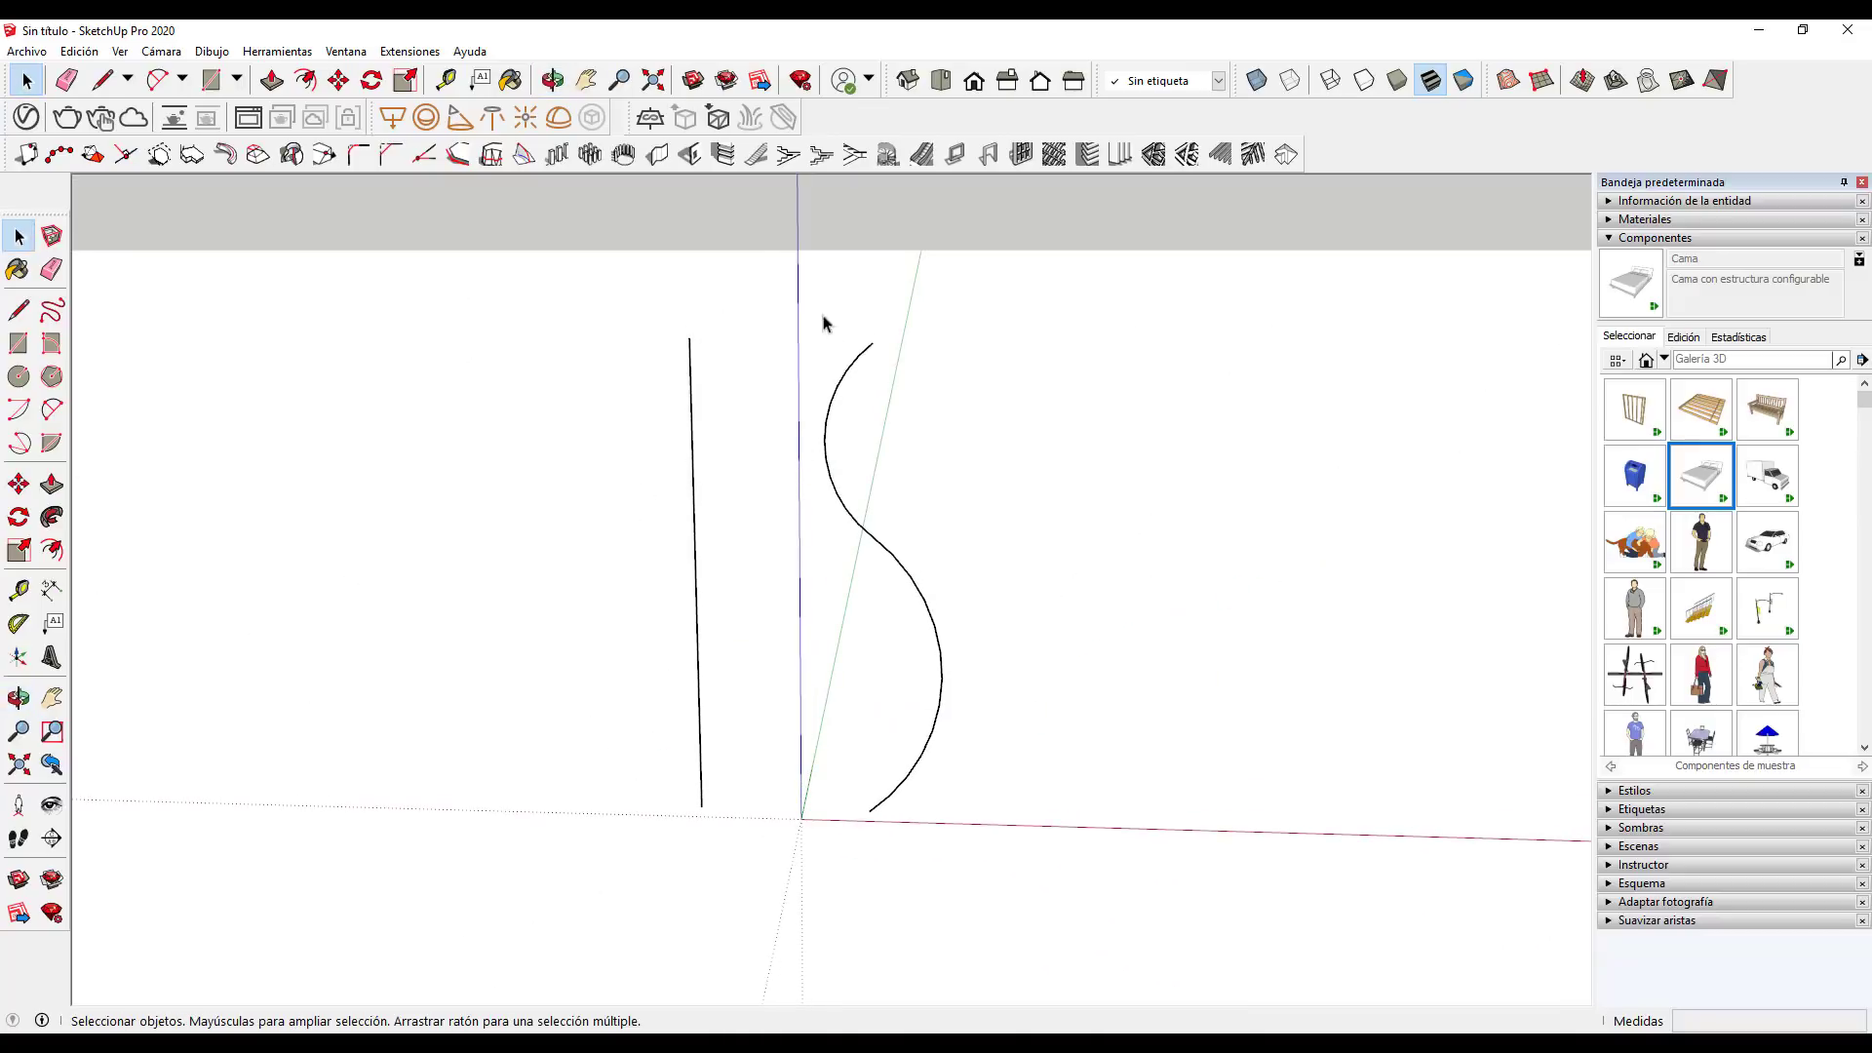
mouse_move(765, 296)
mouse_down()
mouse_move(815, 618)
mouse_move(1023, 881)
mouse_move(1013, 848)
mouse_up()
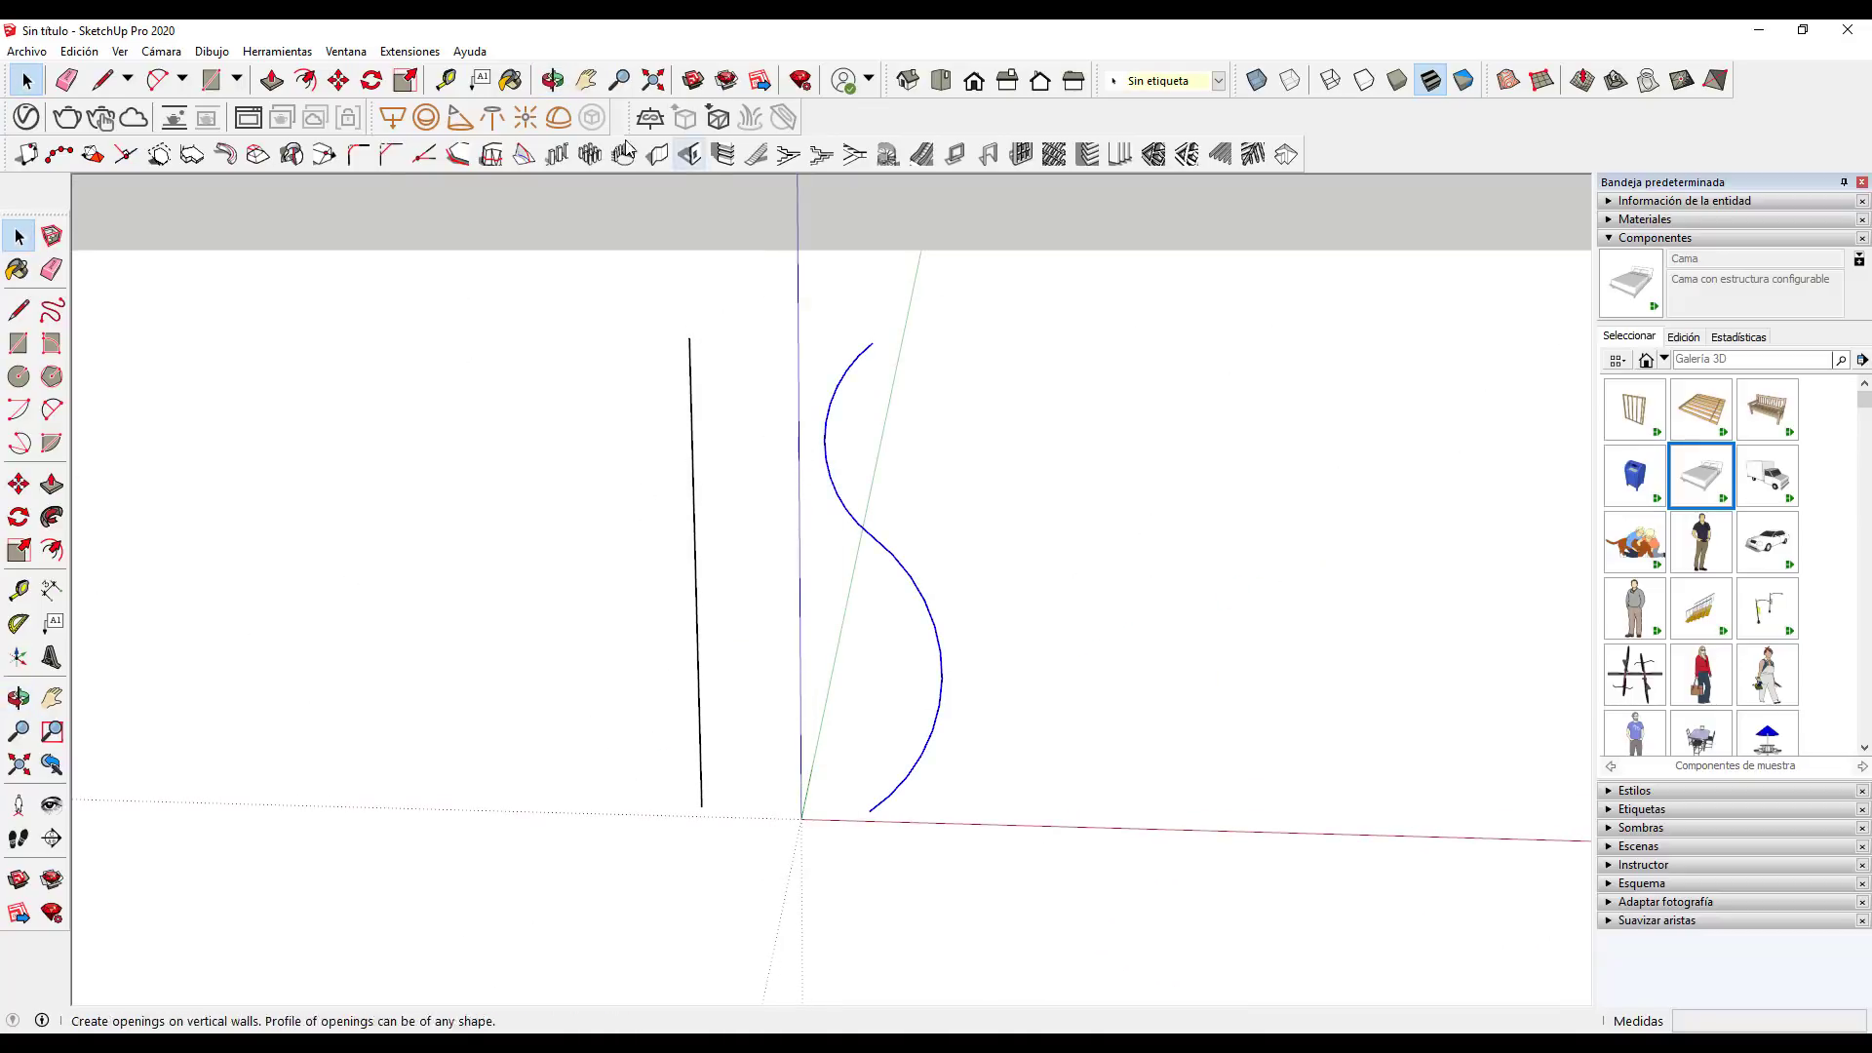
click(278, 156)
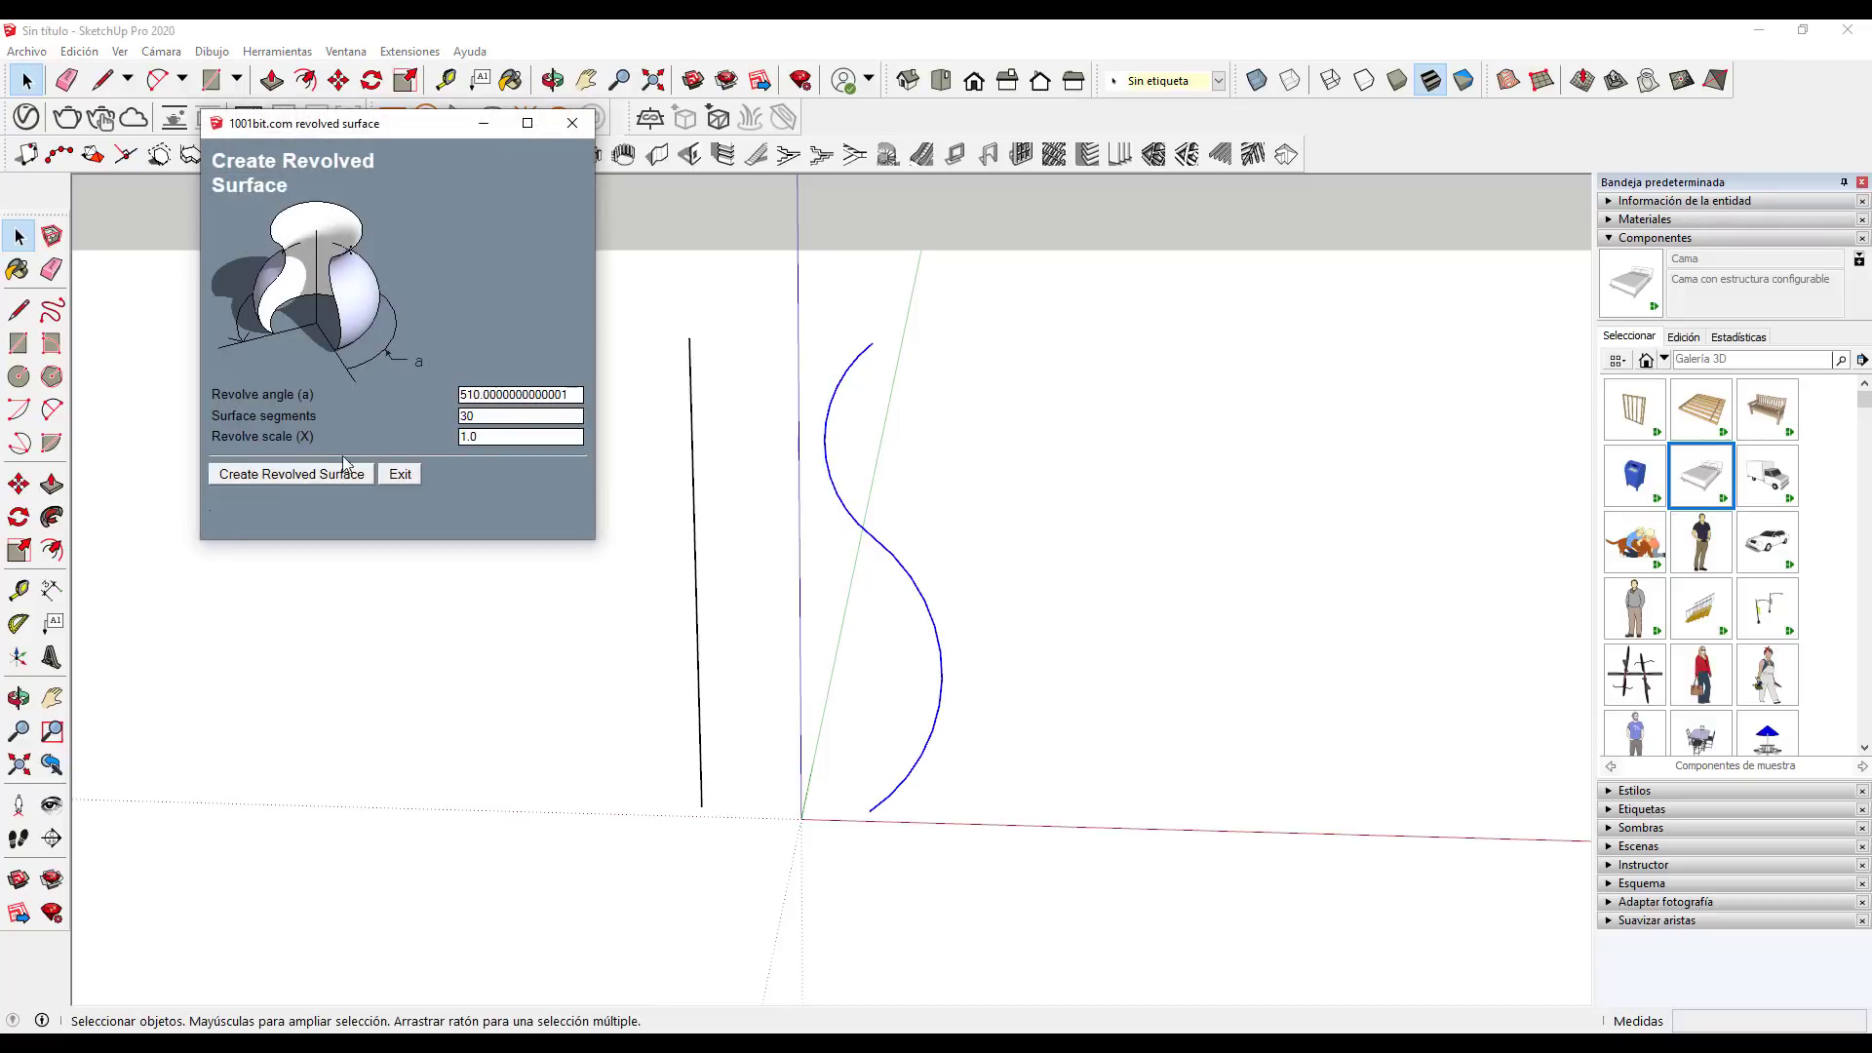
double_click(575, 395)
text(360)
click(282, 478)
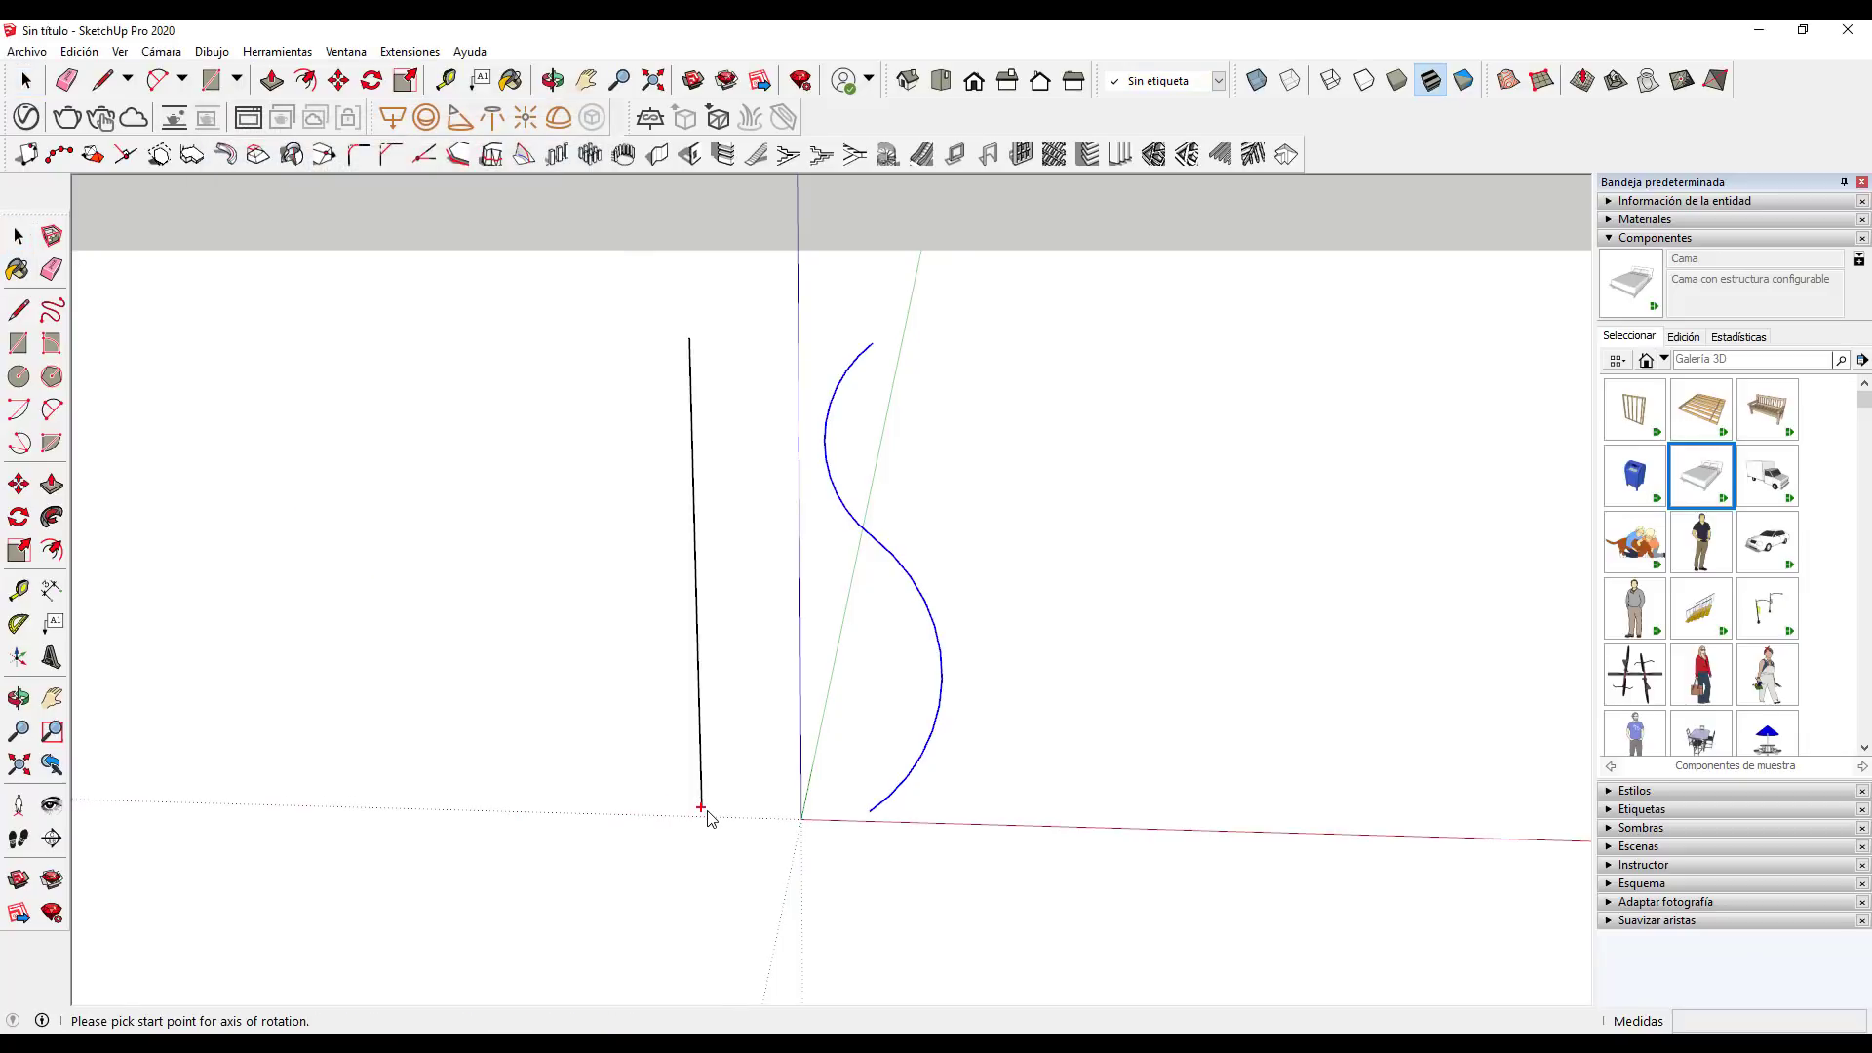
click(674, 810)
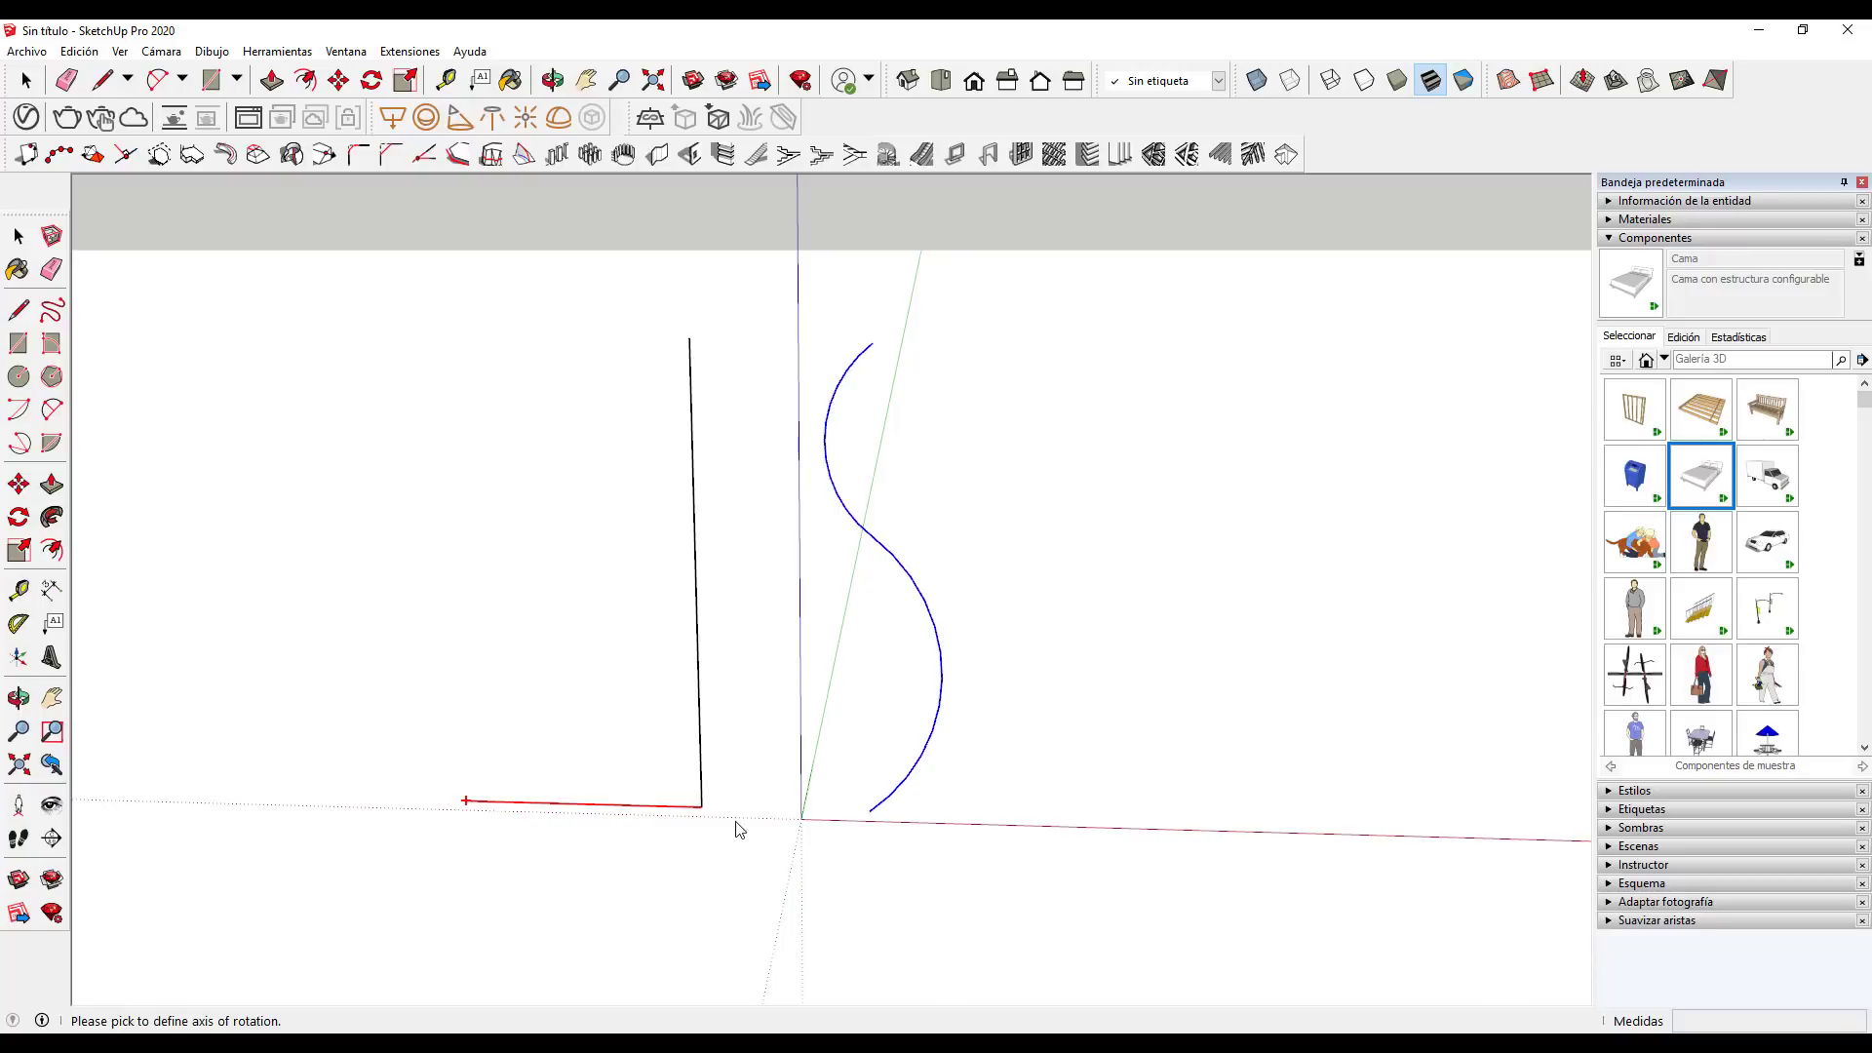
click(465, 800)
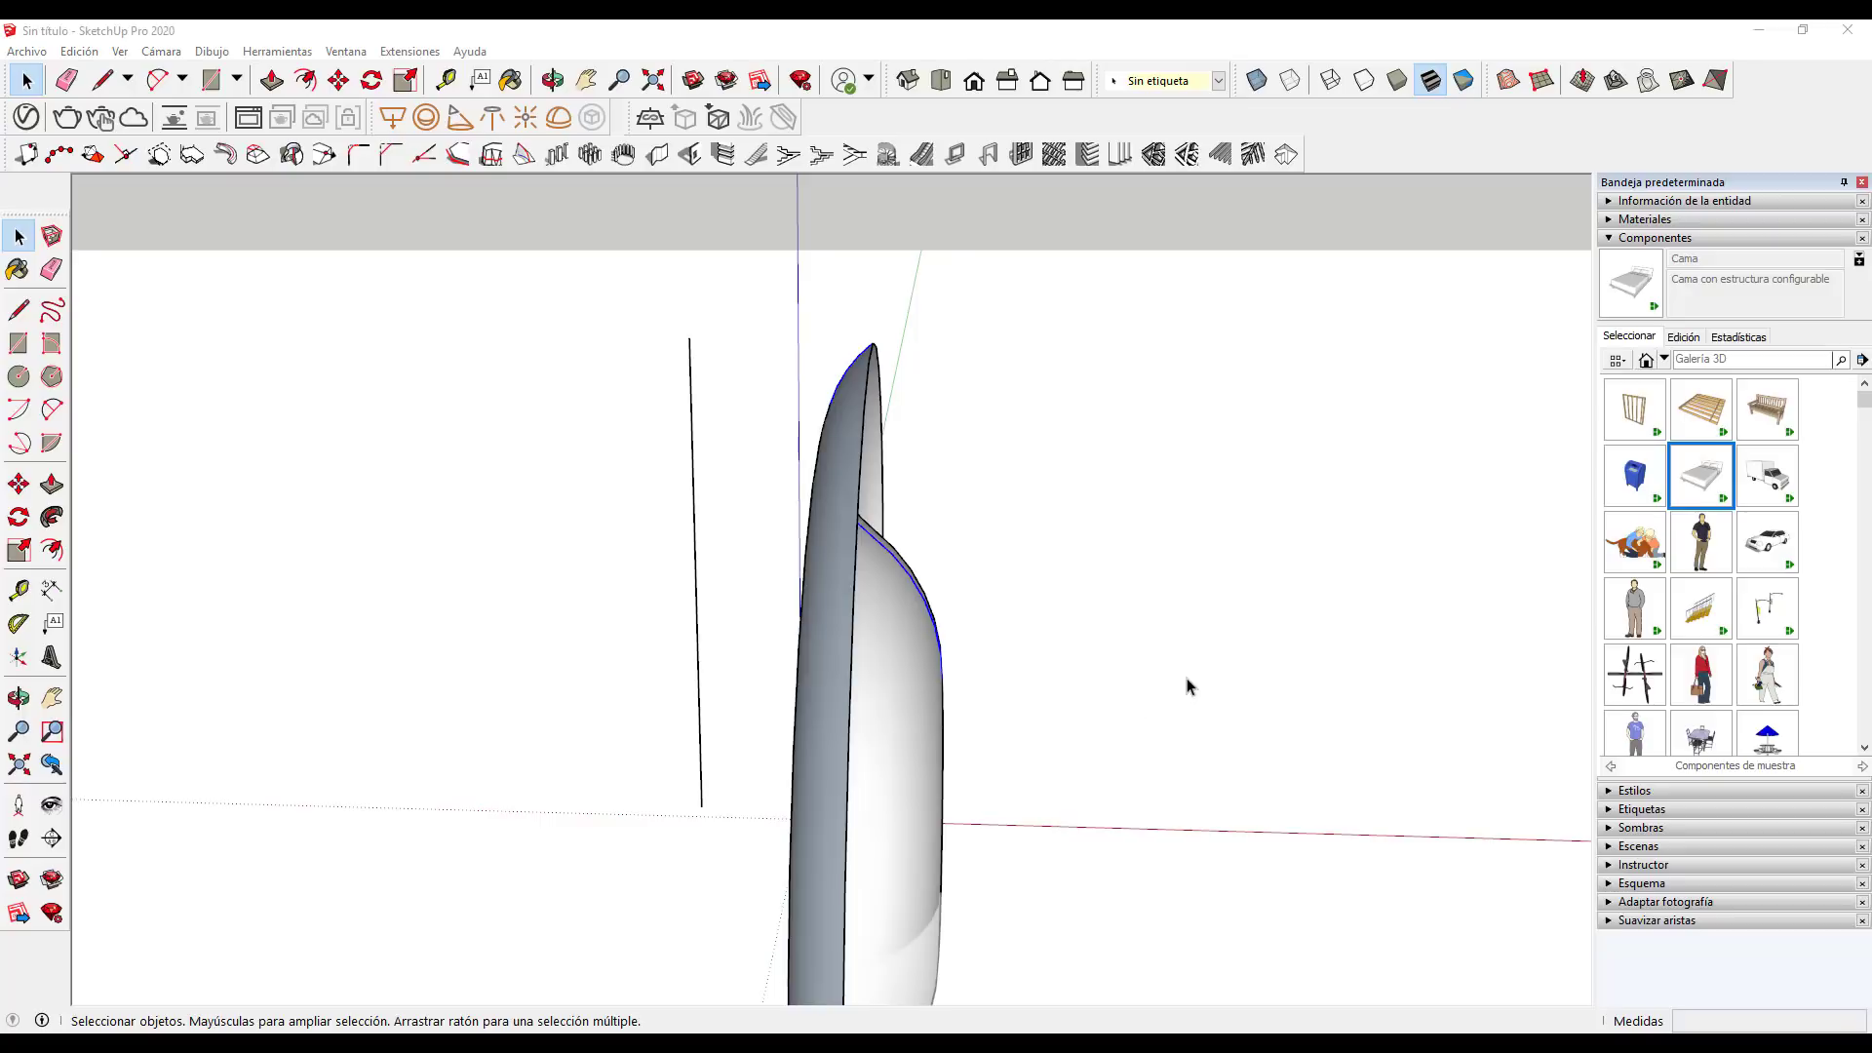
Inspect the resulting torus, then delete it along with the thin rectangle
key(o)
mouse_move(1202, 656)
mouse_down()
mouse_move(732, 618)
mouse_move(769, 698)
mouse_move(687, 741)
mouse_move(1471, 698)
mouse_move(1295, 605)
mouse_move(1212, 606)
mouse_move(1305, 651)
mouse_up()
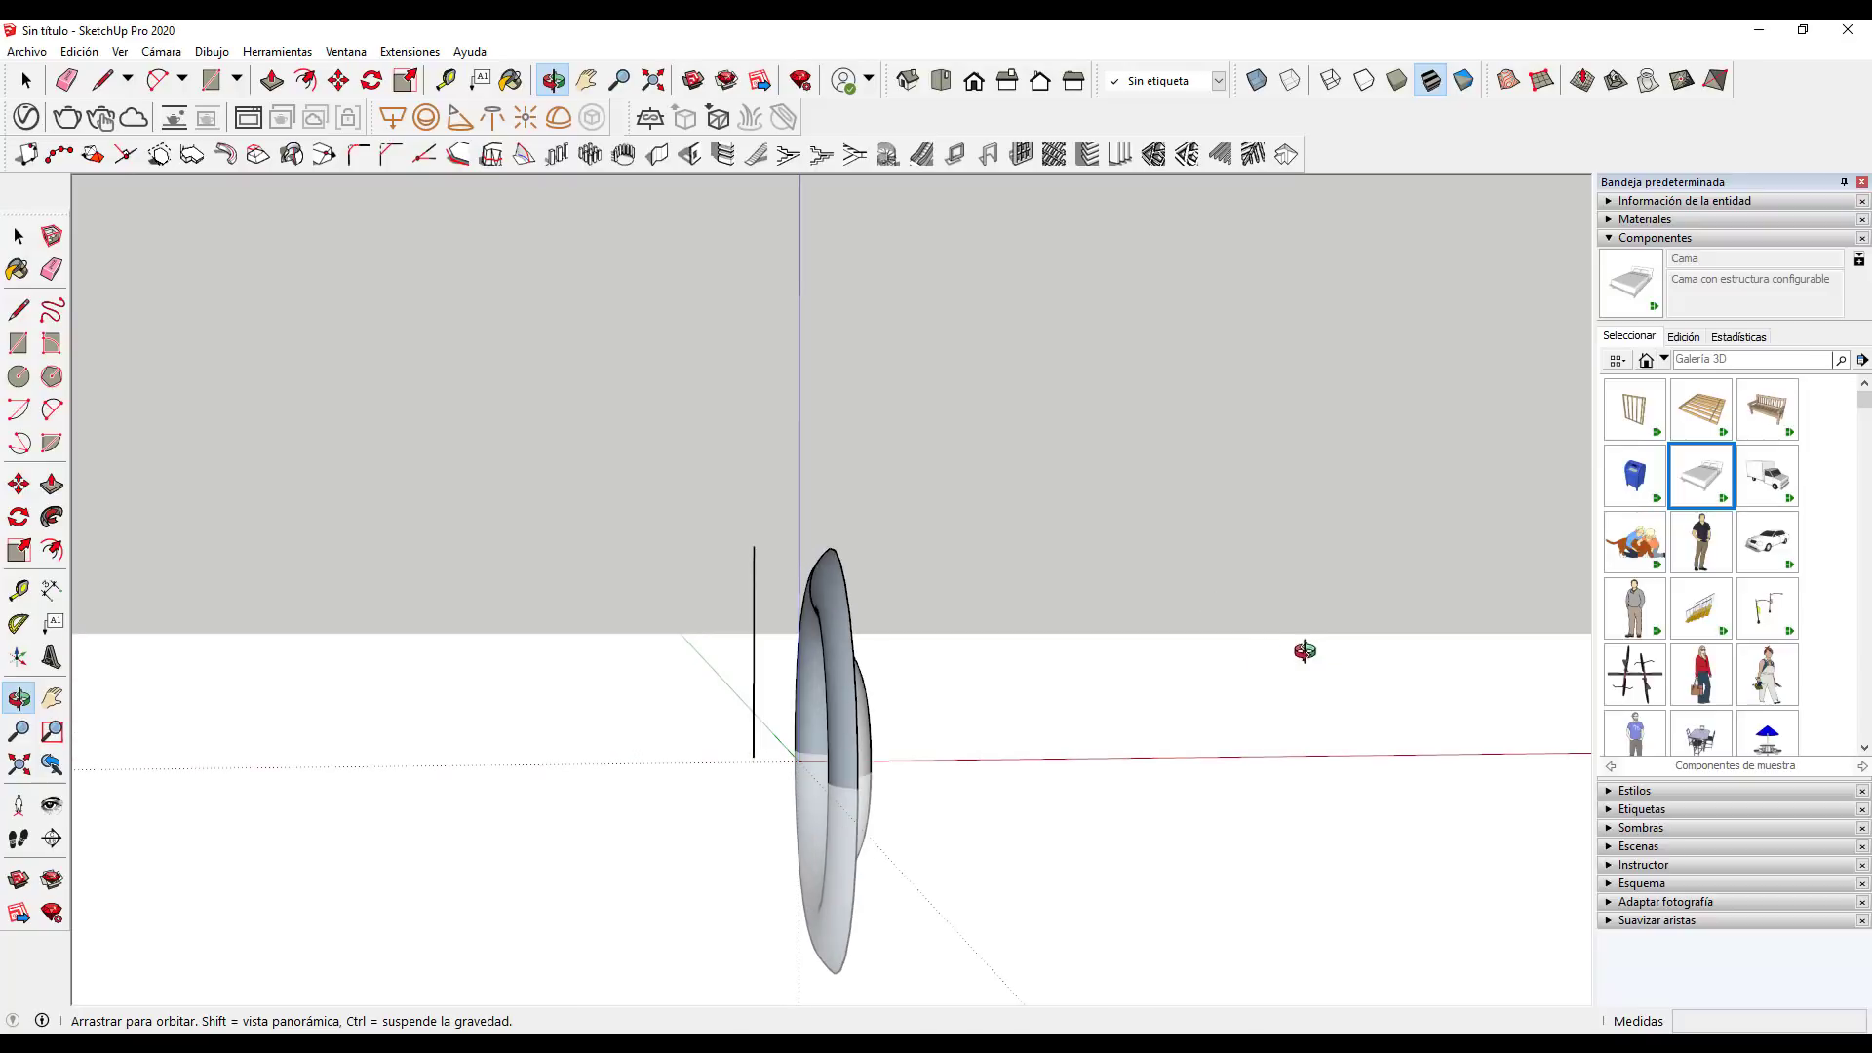
mouse_move(815, 598)
mouse_down()
mouse_move(877, 719)
mouse_move(652, 766)
mouse_up()
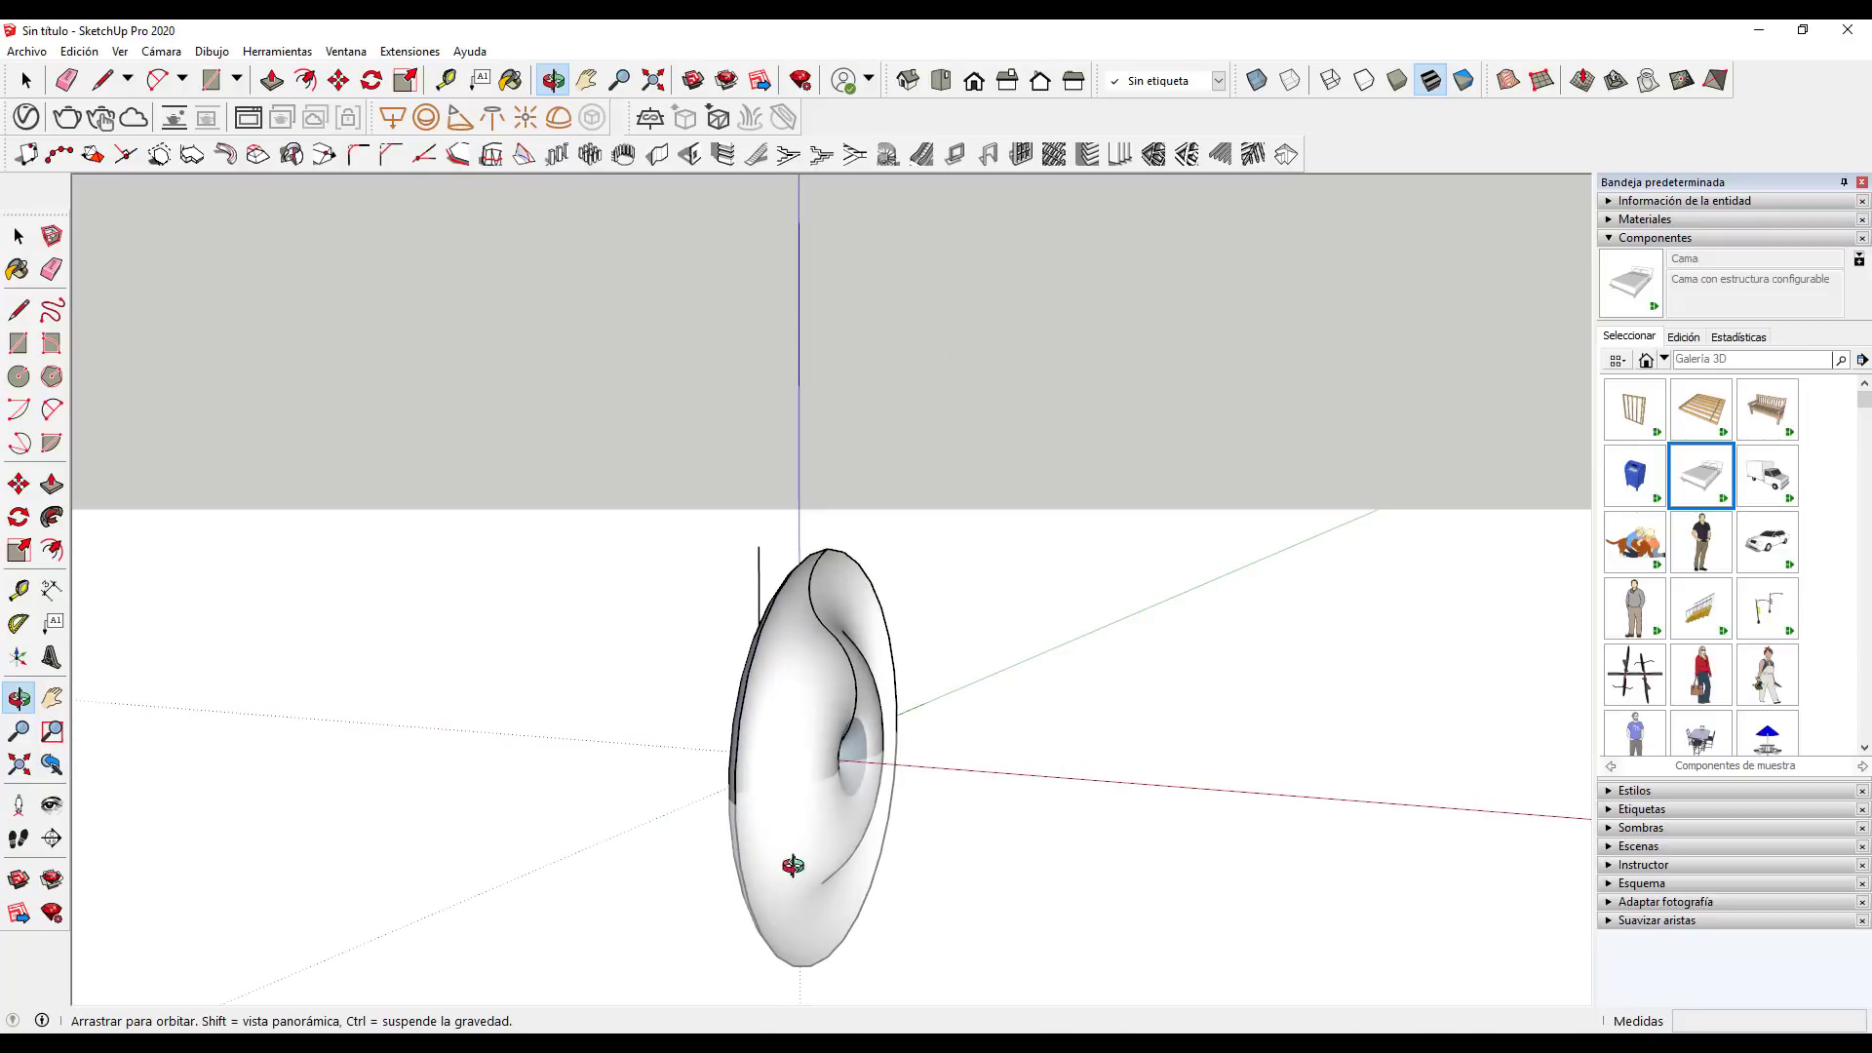
mouse_move(965, 802)
mouse_down()
mouse_move(459, 786)
mouse_move(940, 614)
mouse_move(1351, 856)
mouse_move(945, 852)
mouse_move(890, 869)
mouse_move(744, 597)
mouse_up()
key(space)
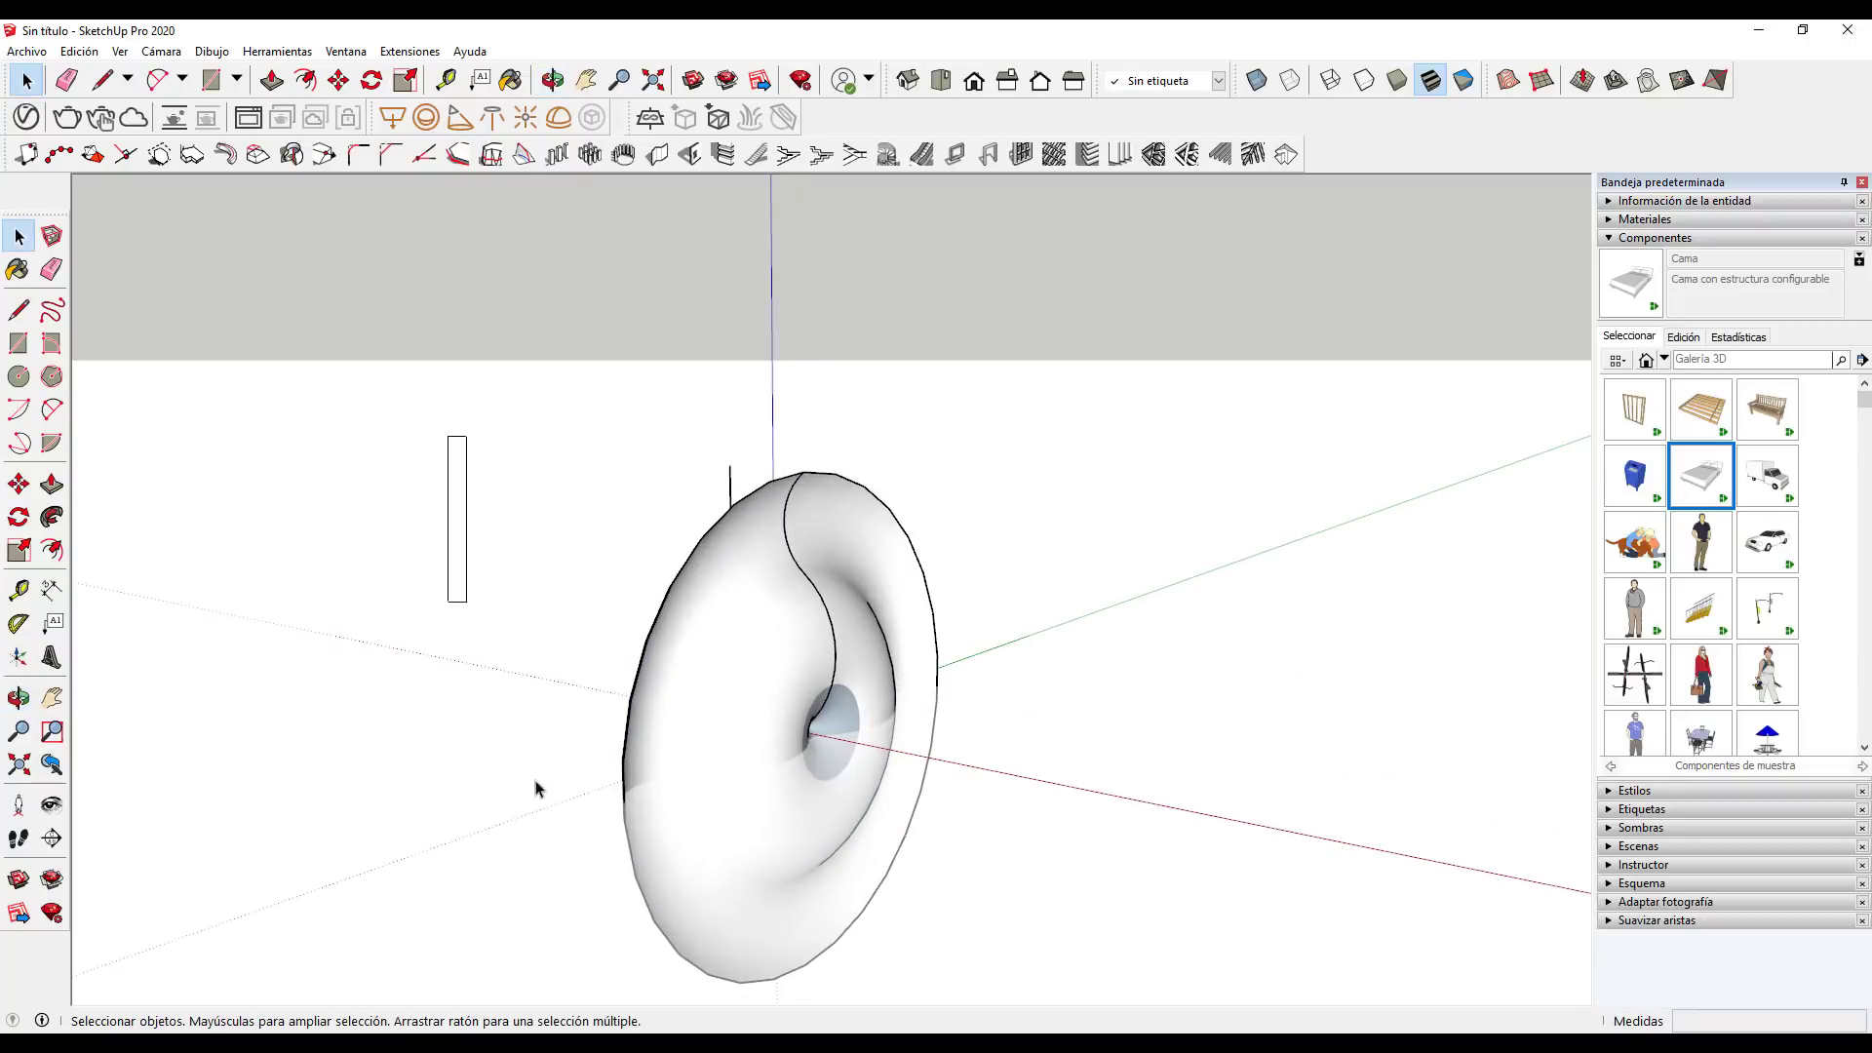
drag(447, 436, 1019, 1009)
key(Delete)
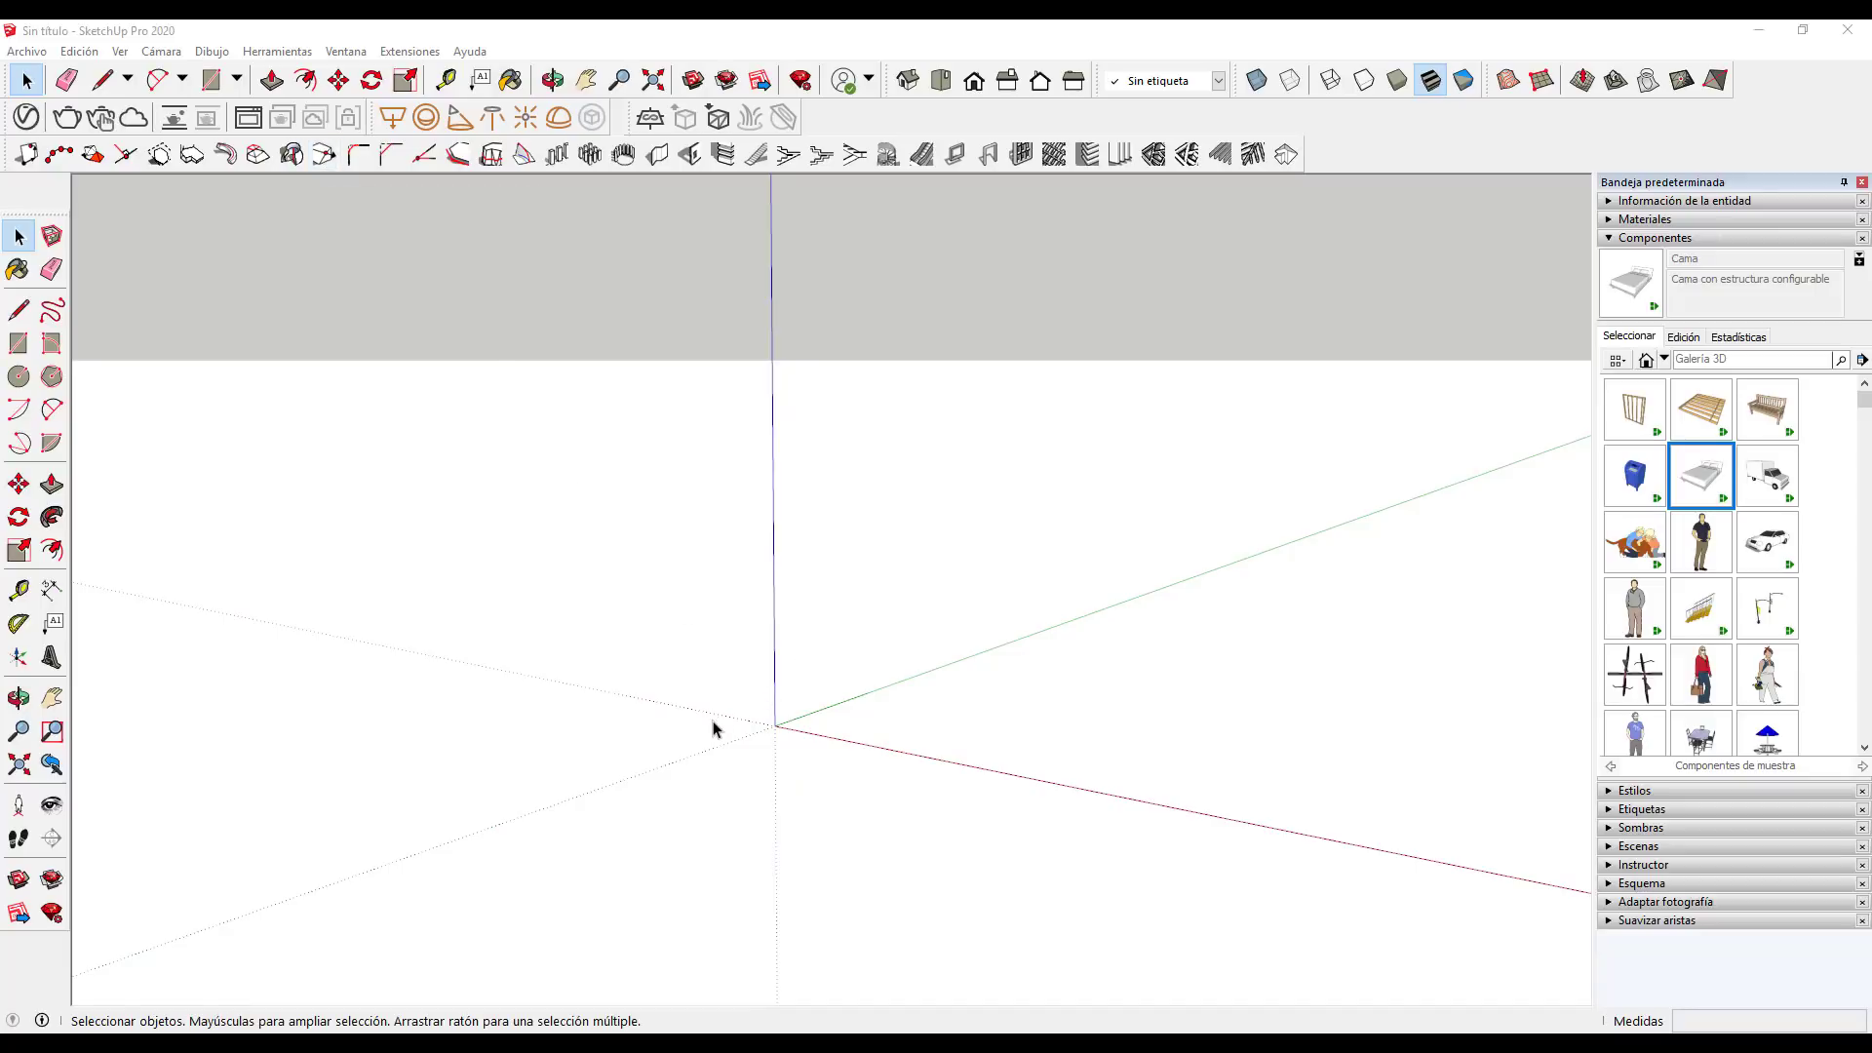
Draw a rectangle on the ground and Push/Pull it up into a box
scroll(712, 728, down, 1)
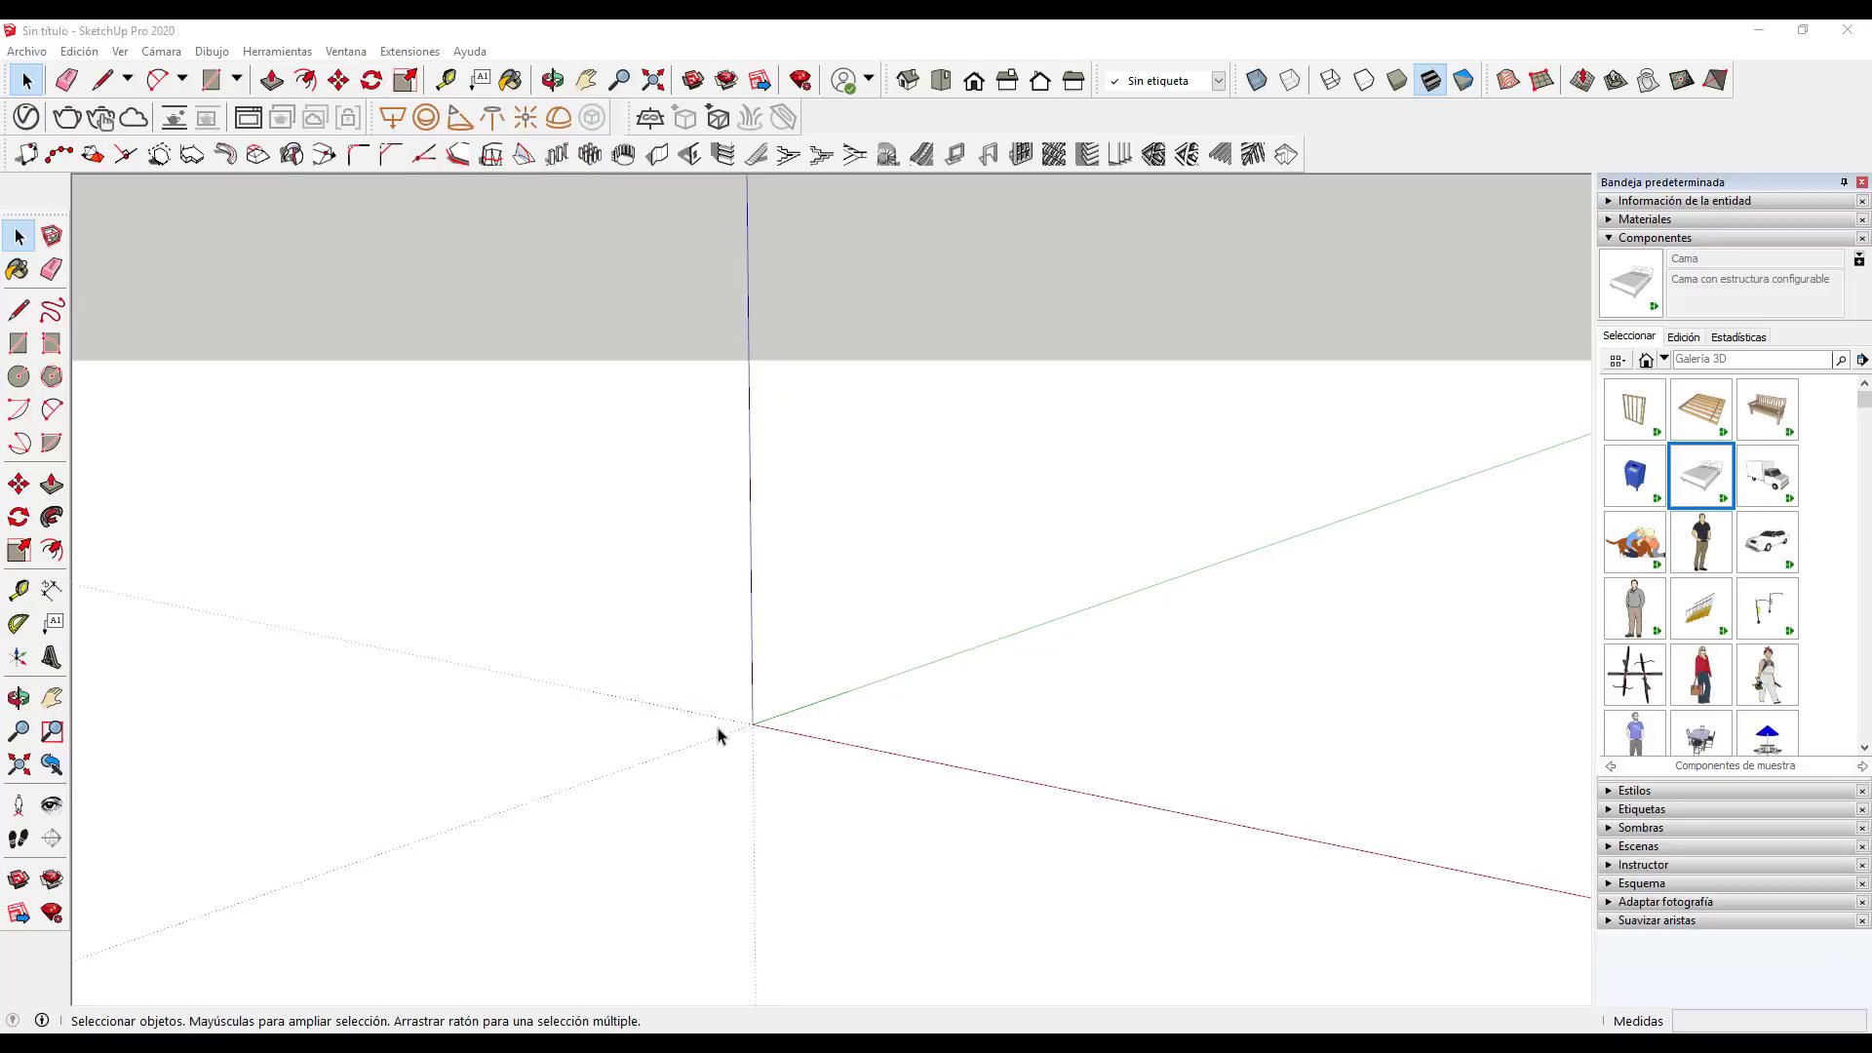
key(o)
mouse_move(744, 711)
mouse_down()
mouse_move(630, 904)
mouse_move(418, 982)
mouse_up()
key(r)
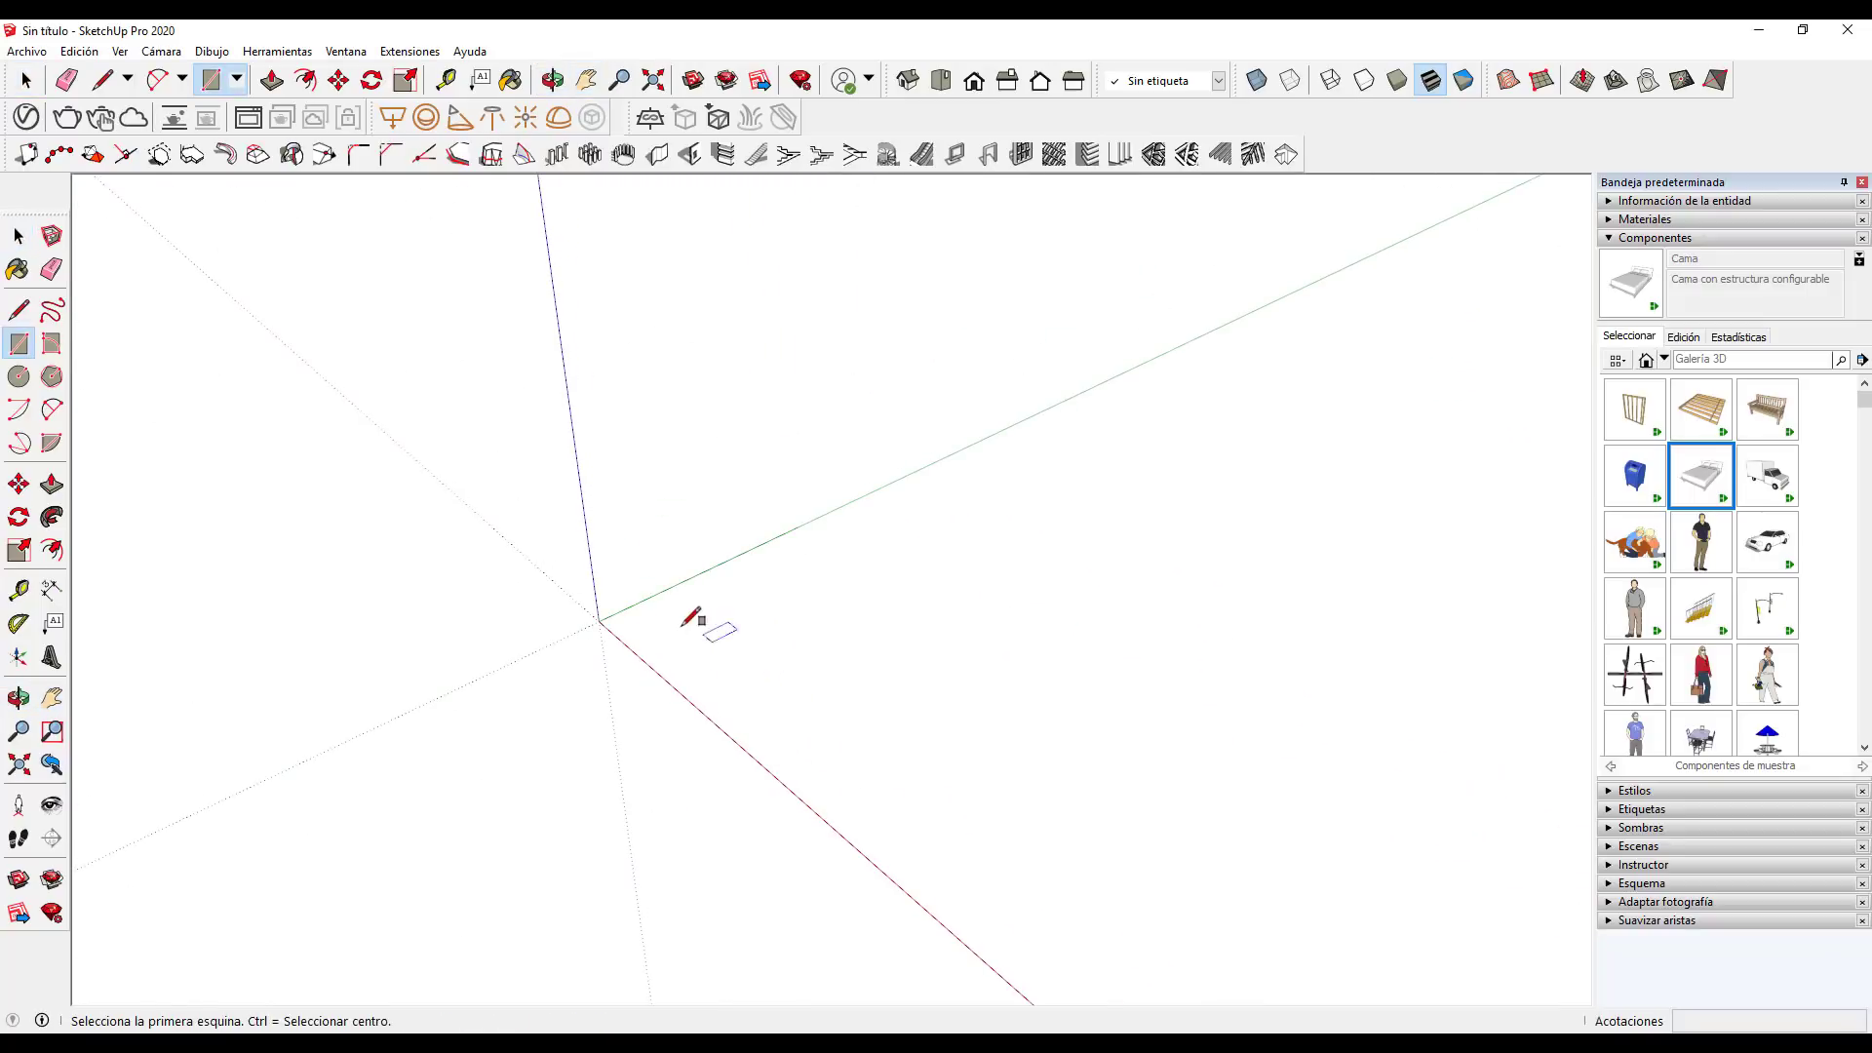
click(682, 626)
click(1277, 565)
key(space)
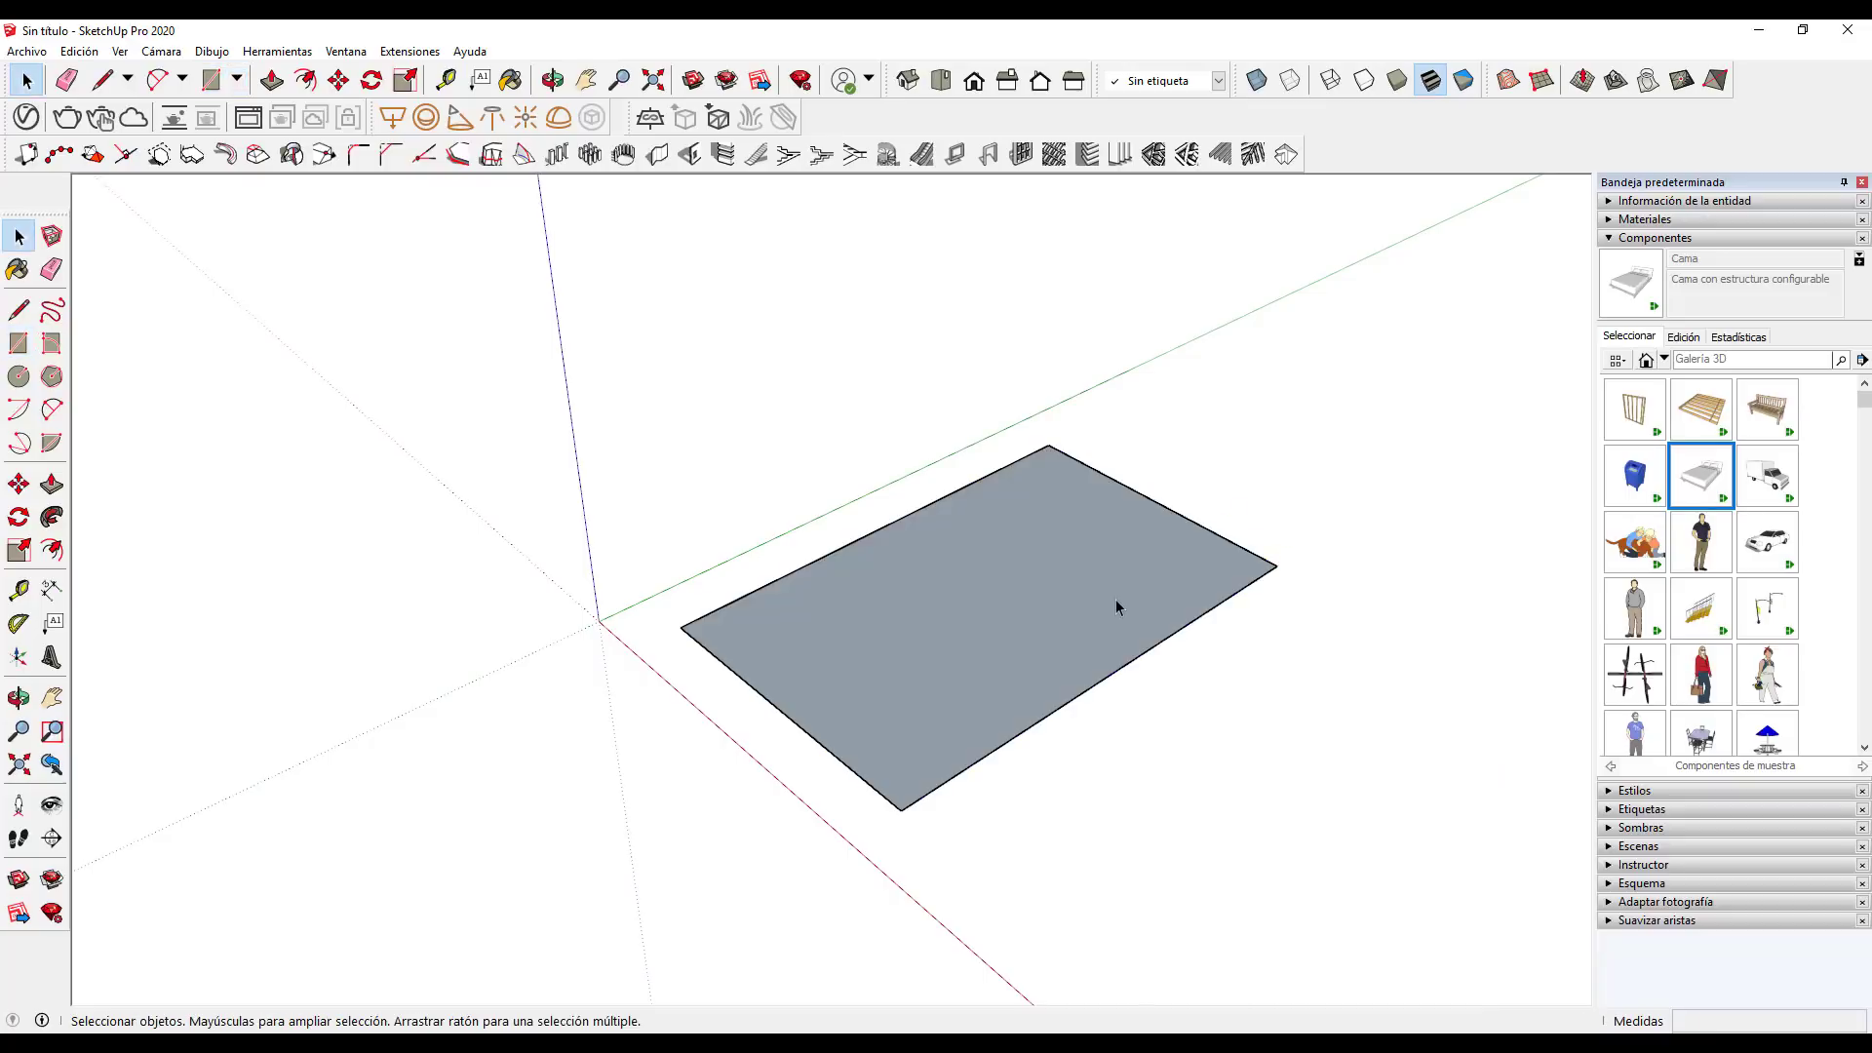
click(1117, 607)
key(p)
click(1114, 613)
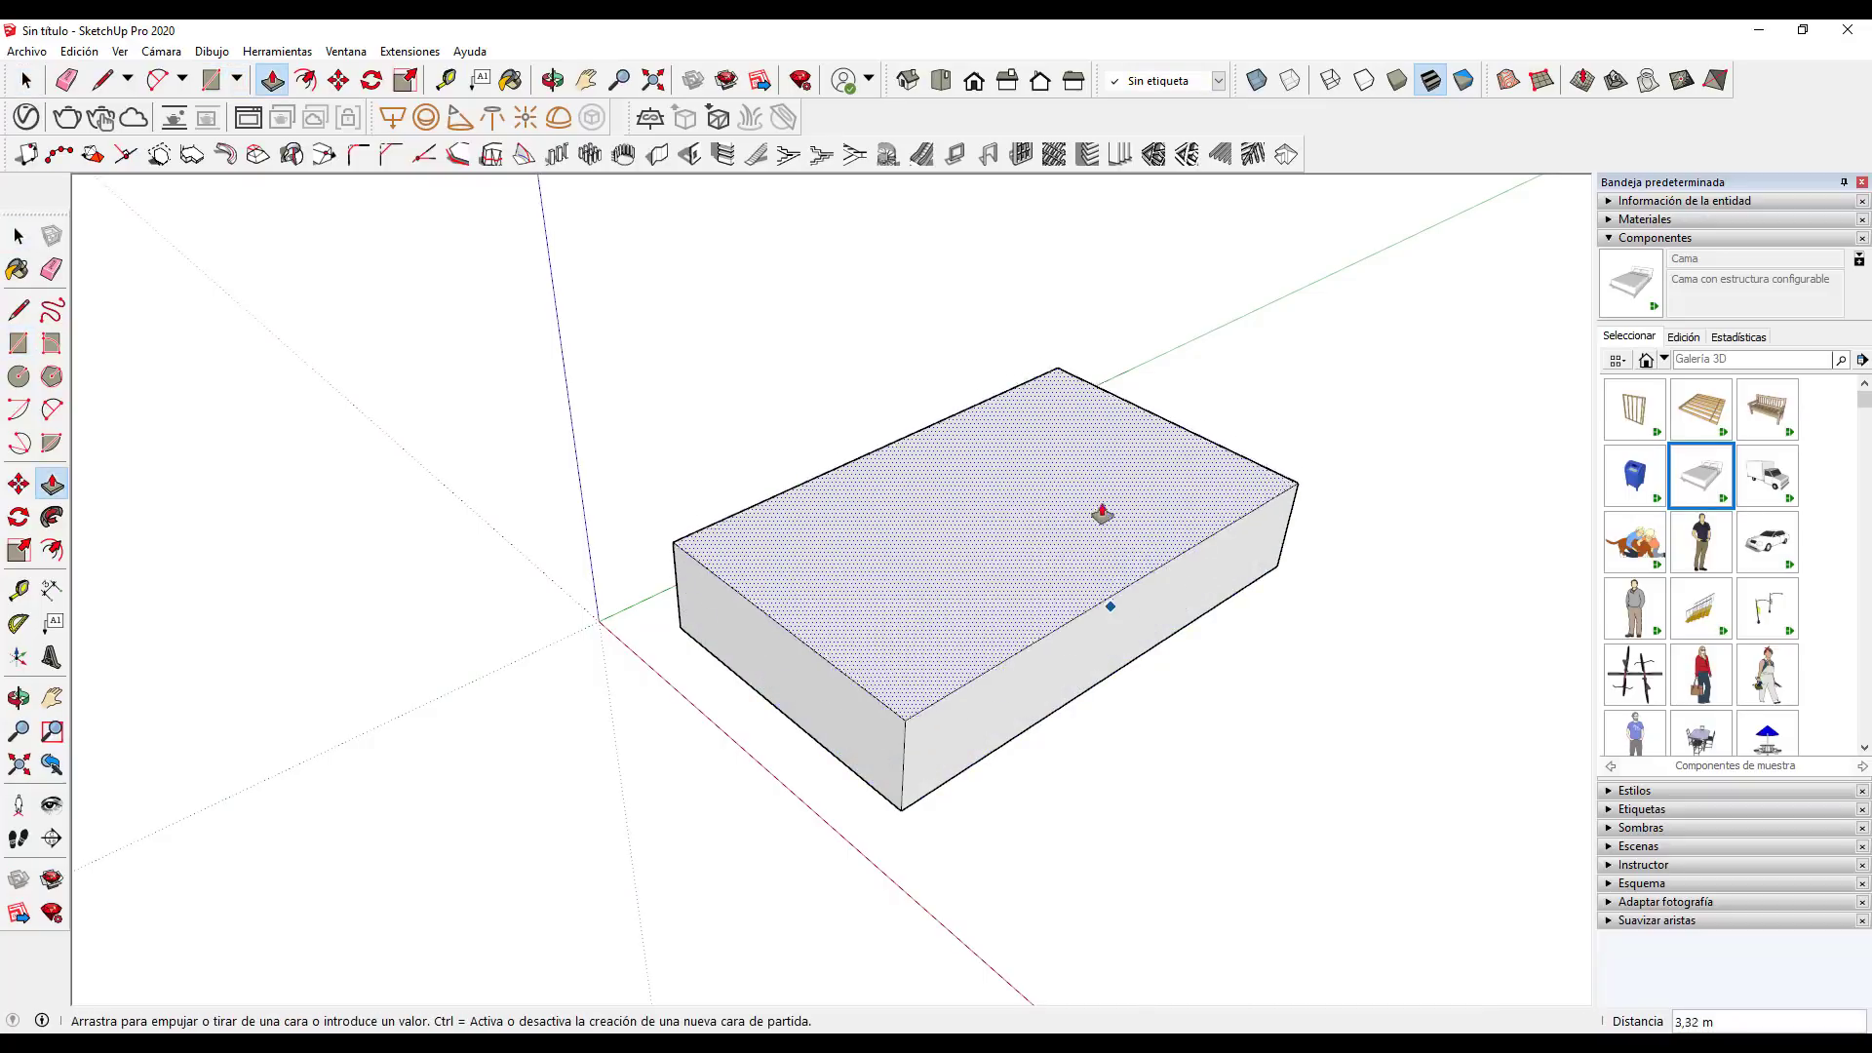
click(1072, 401)
Offset the box's top face 1 m inward and push the inner face down to hollow it
key(f)
click(854, 462)
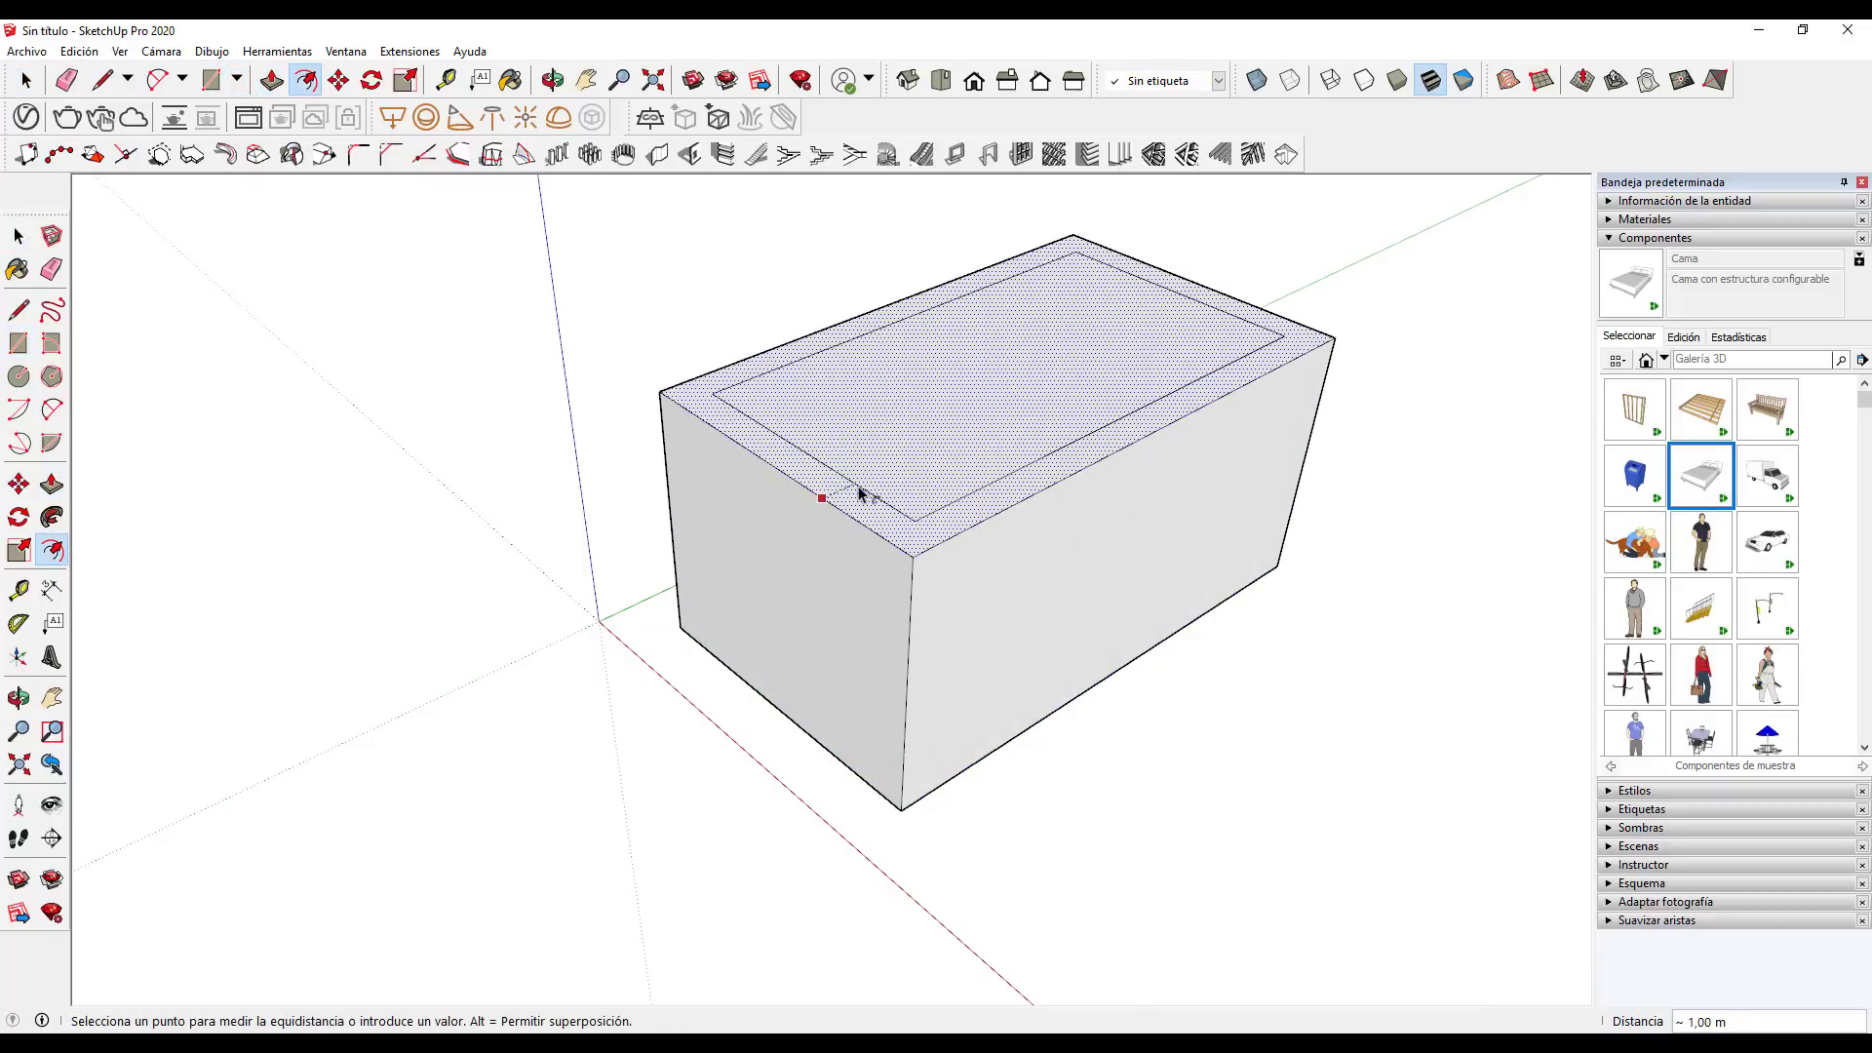
click(855, 493)
key(p)
click(891, 446)
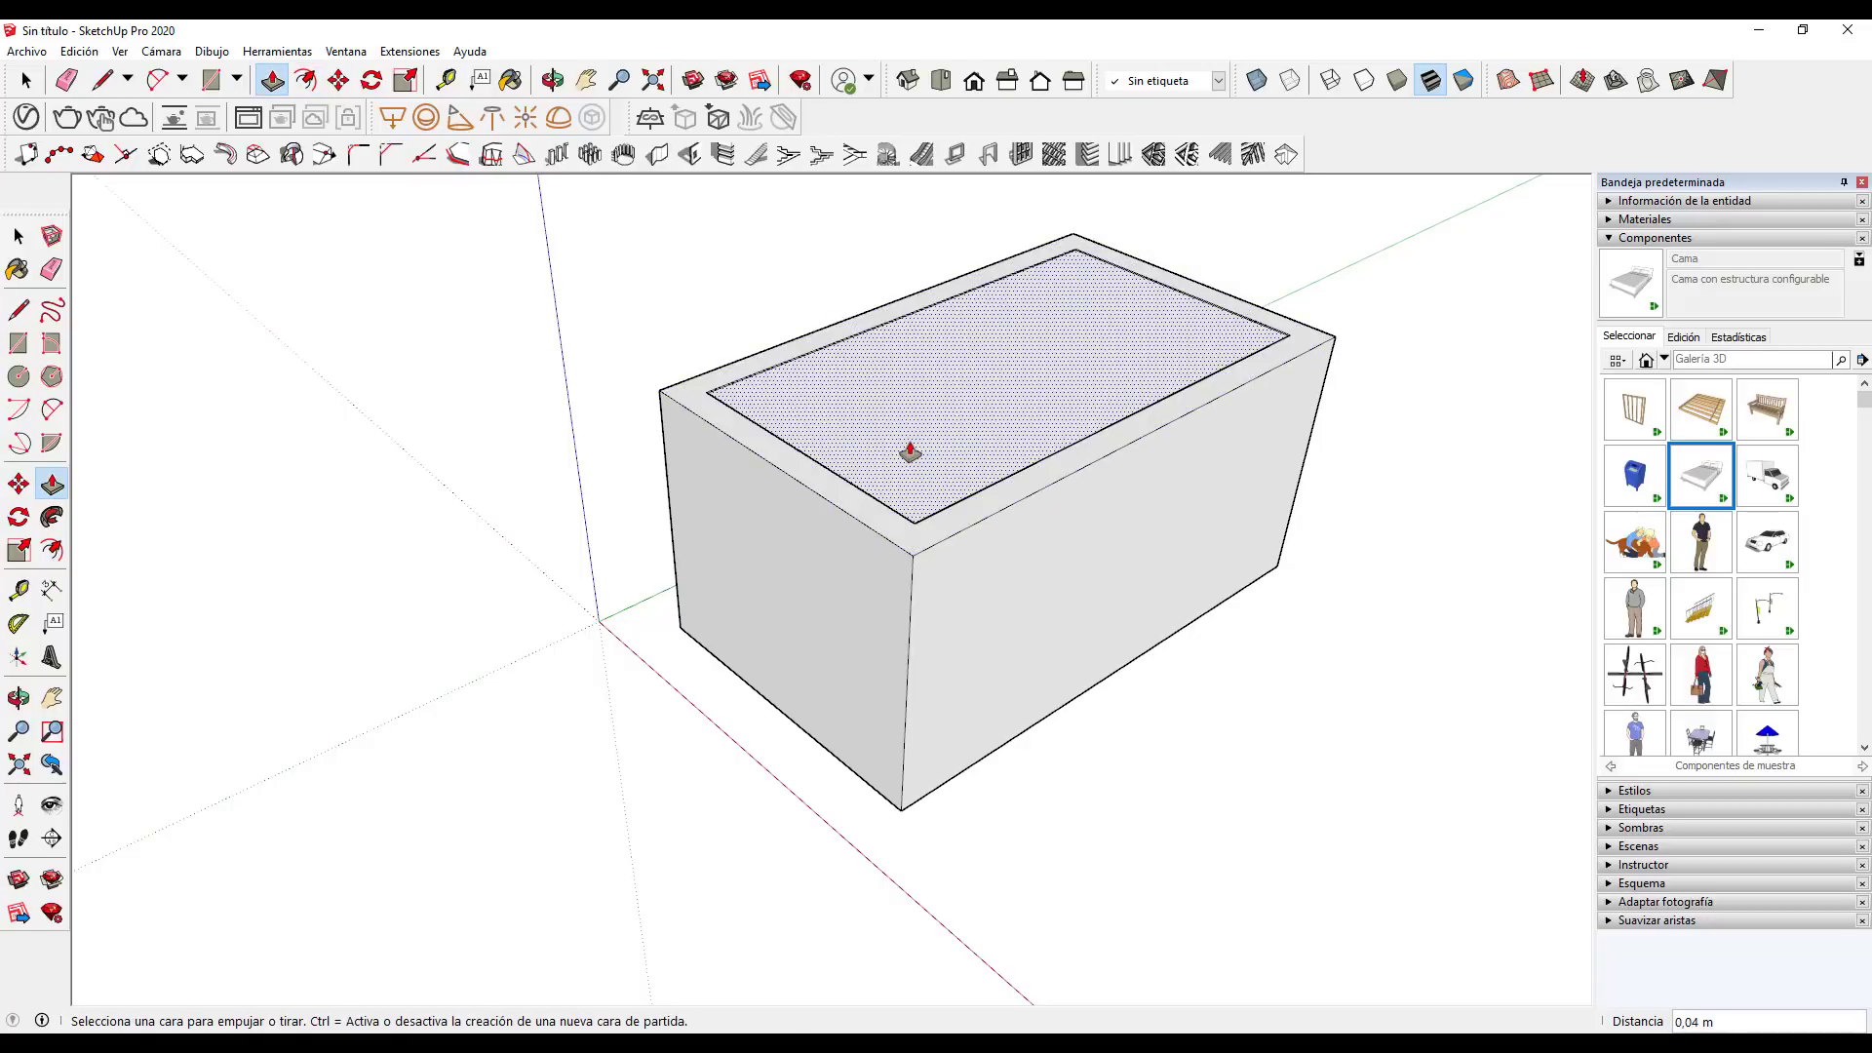
click(892, 604)
key(space)
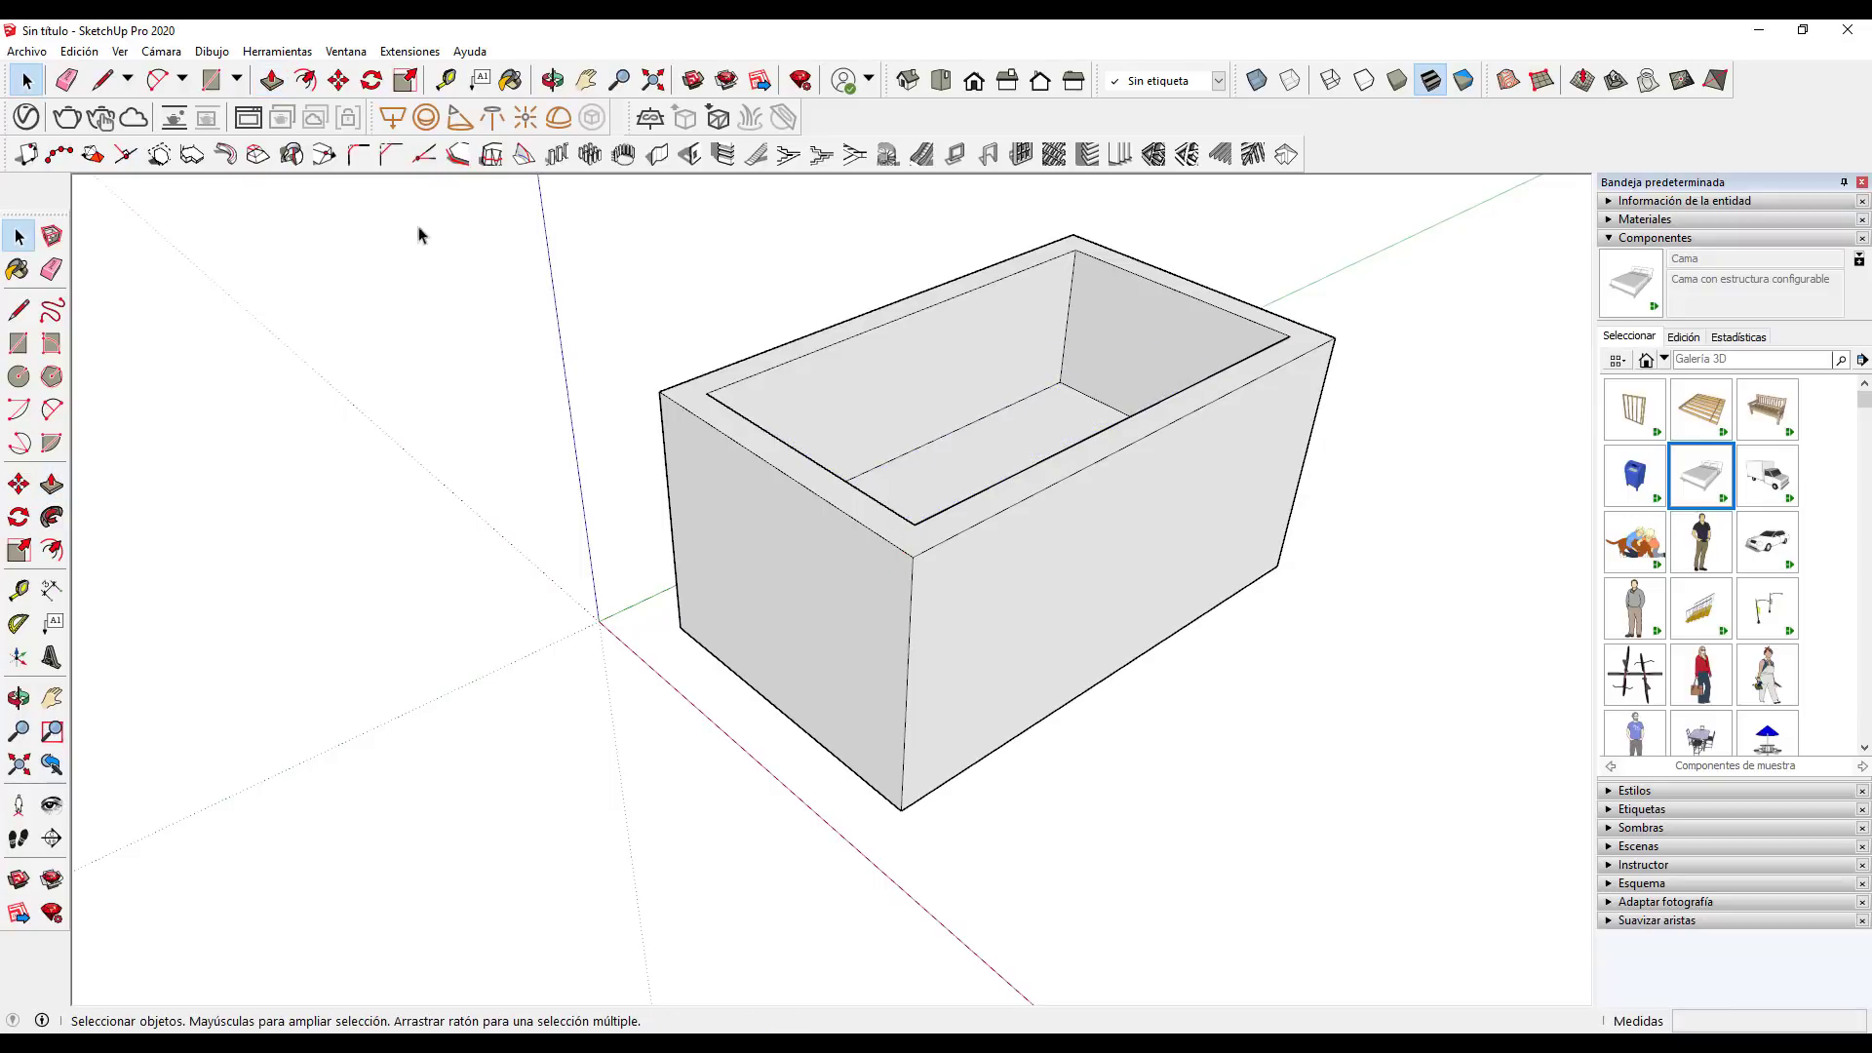
drag(359, 191, 1406, 877)
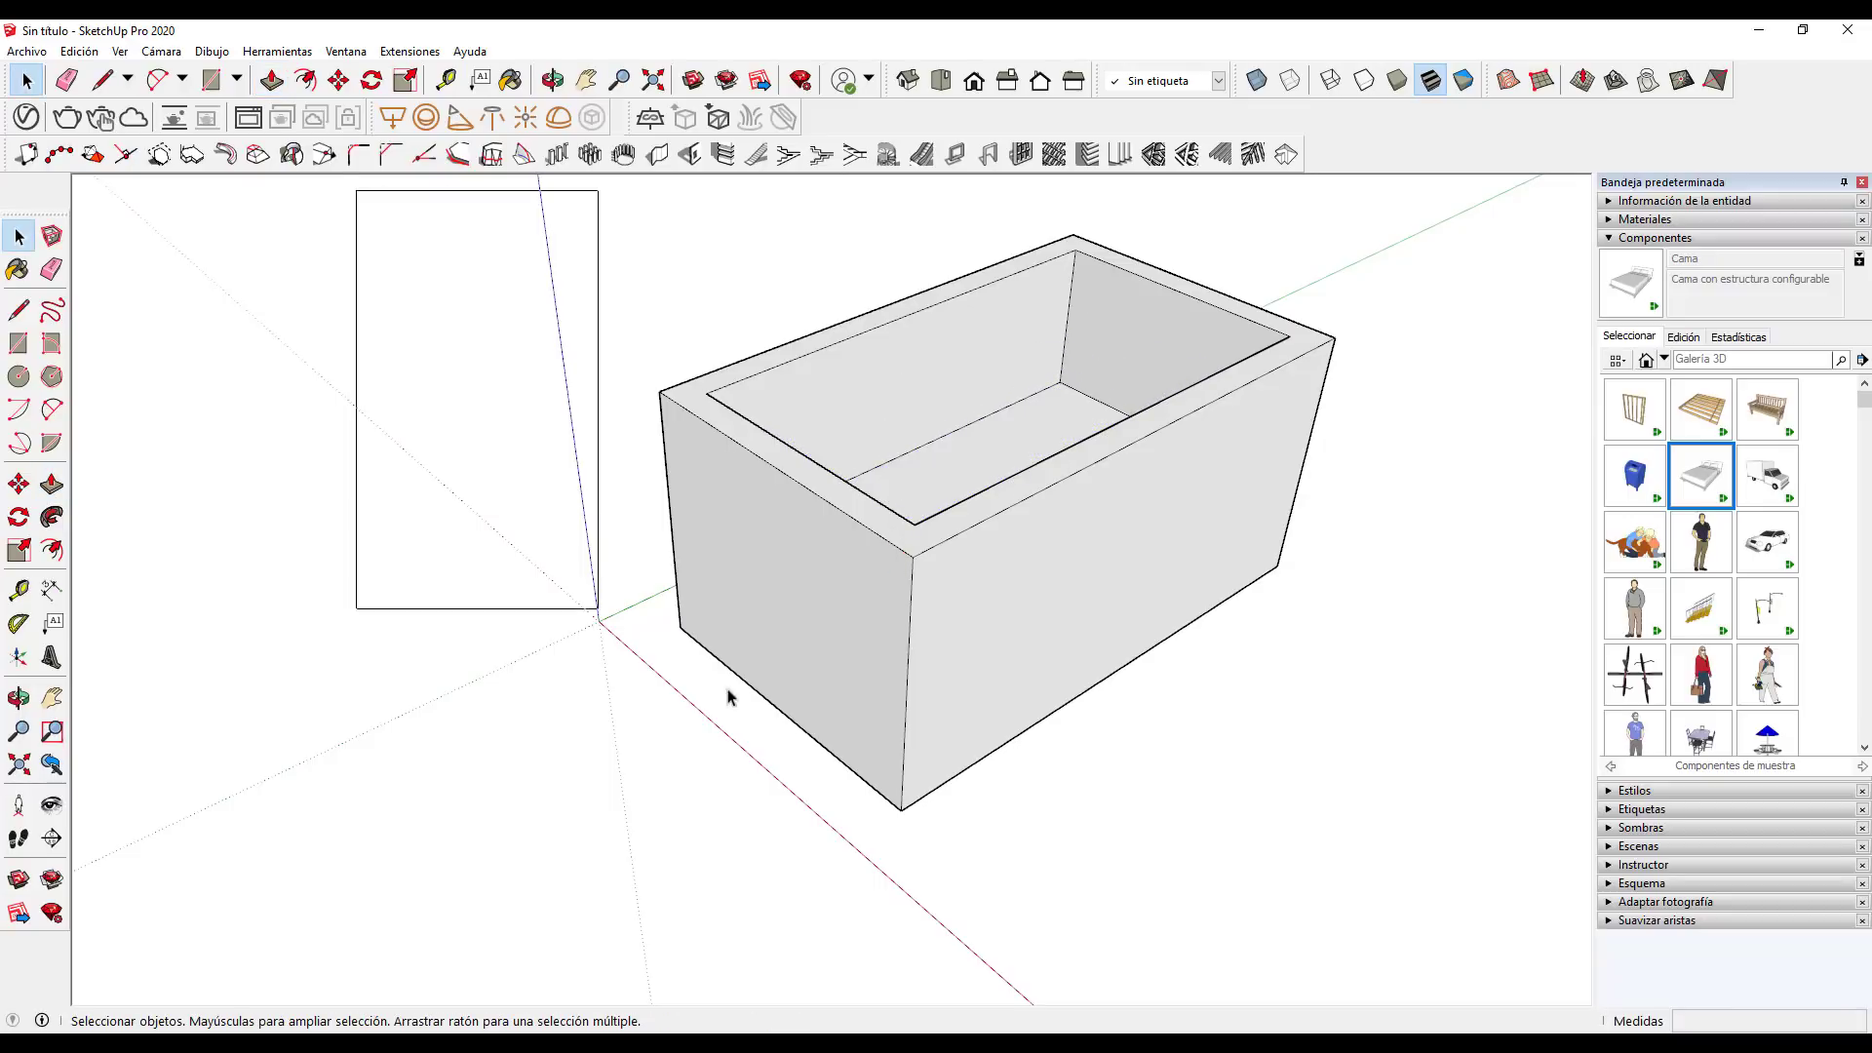
click(1405, 877)
Draw a rectangle across the opening and scale it slightly smaller to fit inside
key(r)
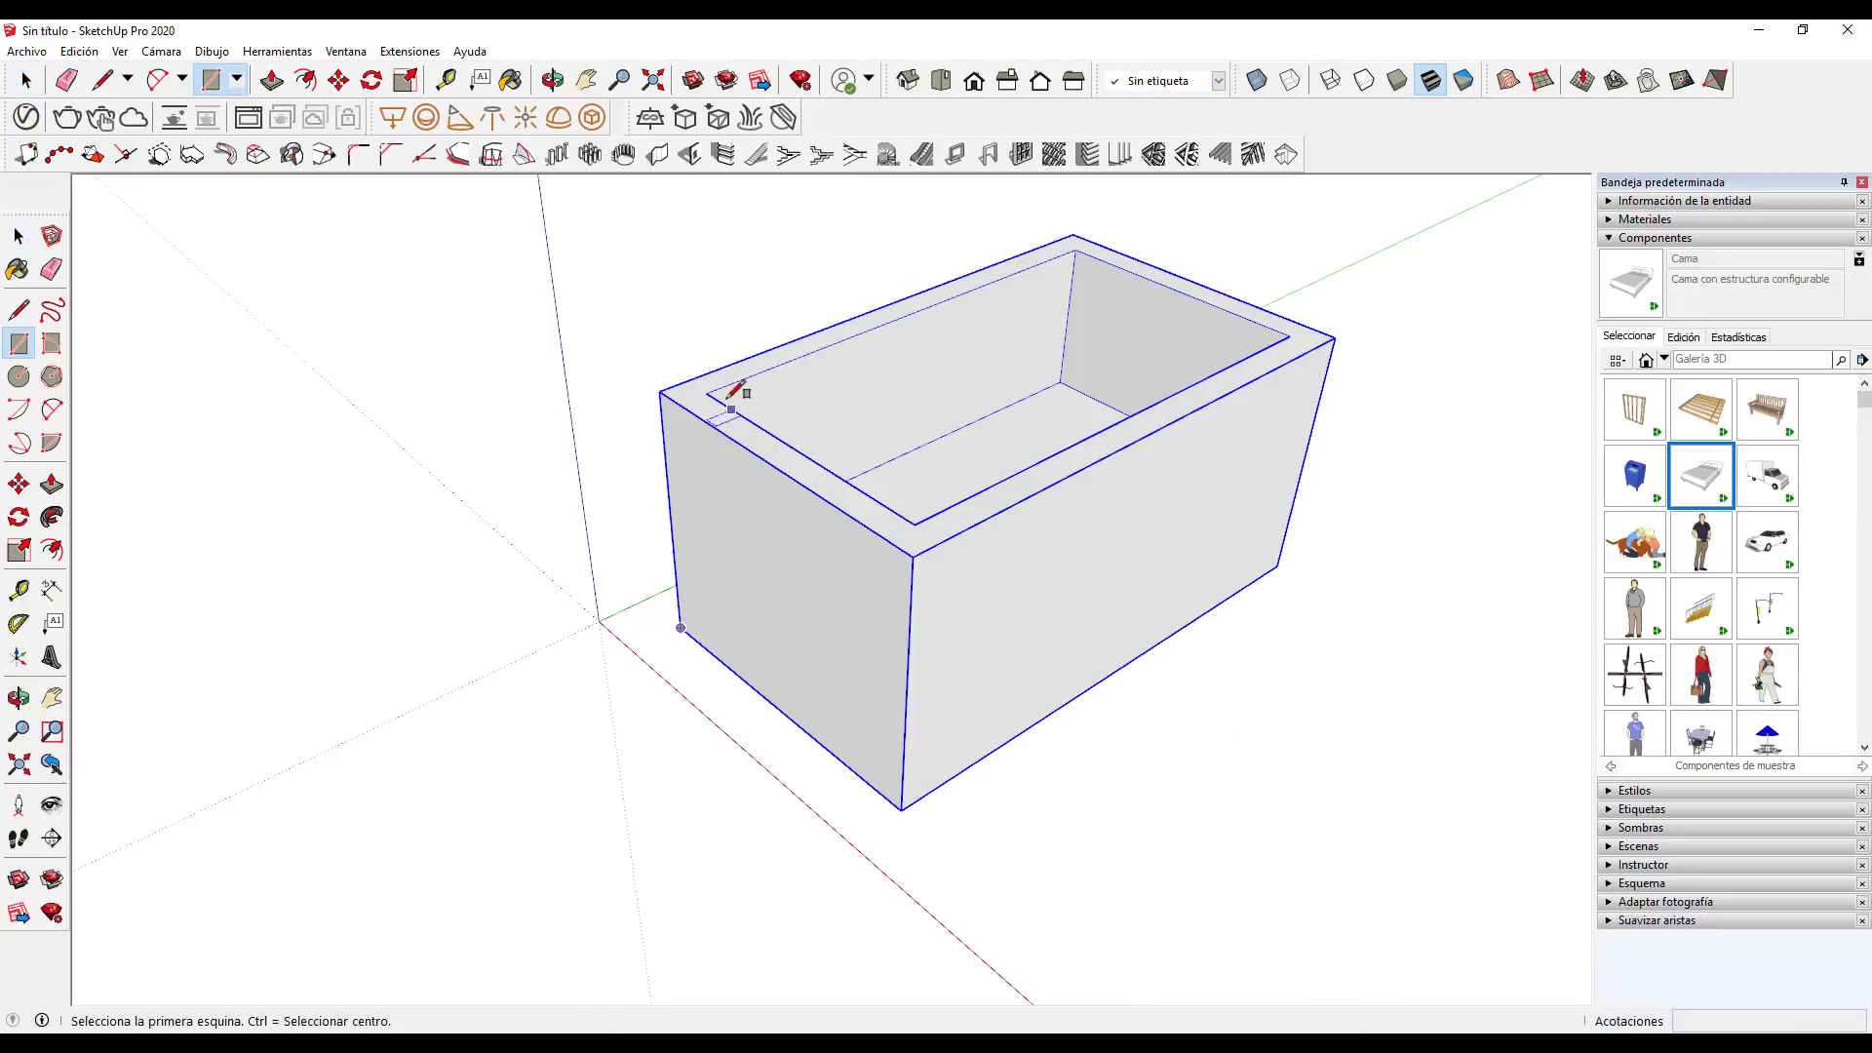
click(706, 393)
click(1289, 337)
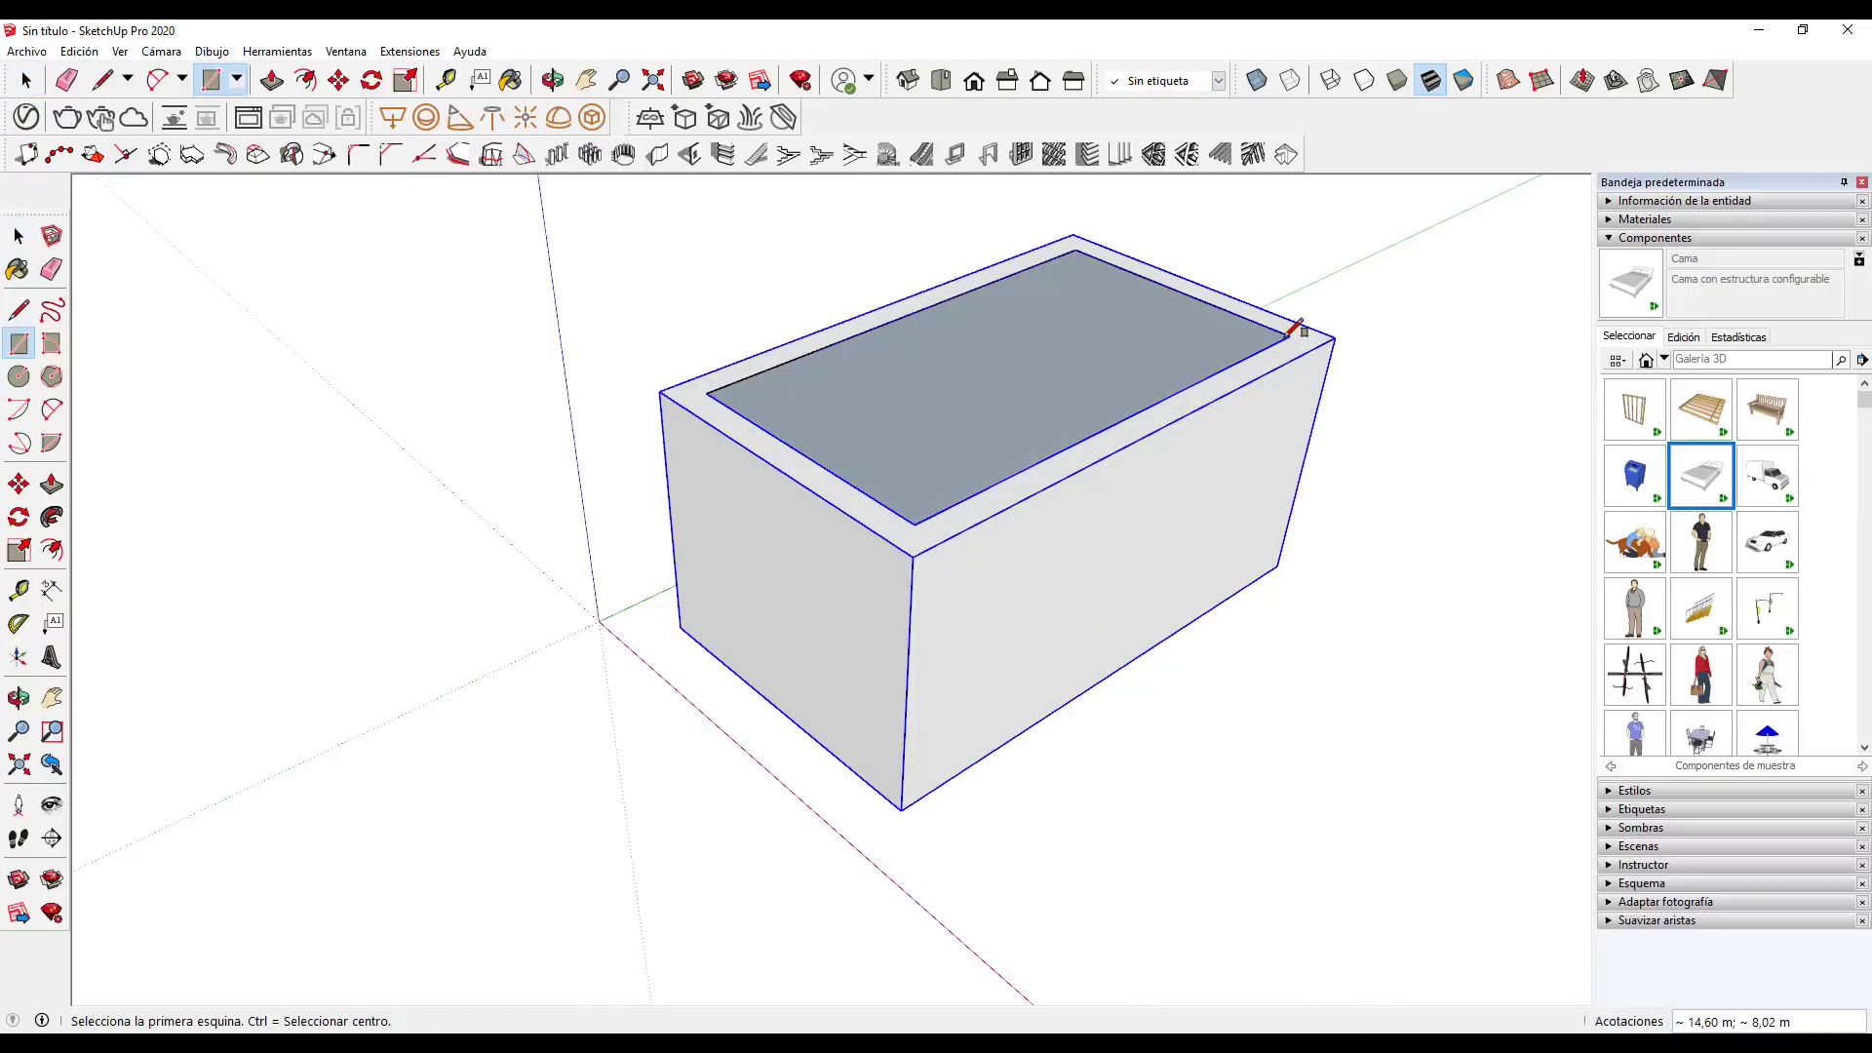
key(space)
key(s)
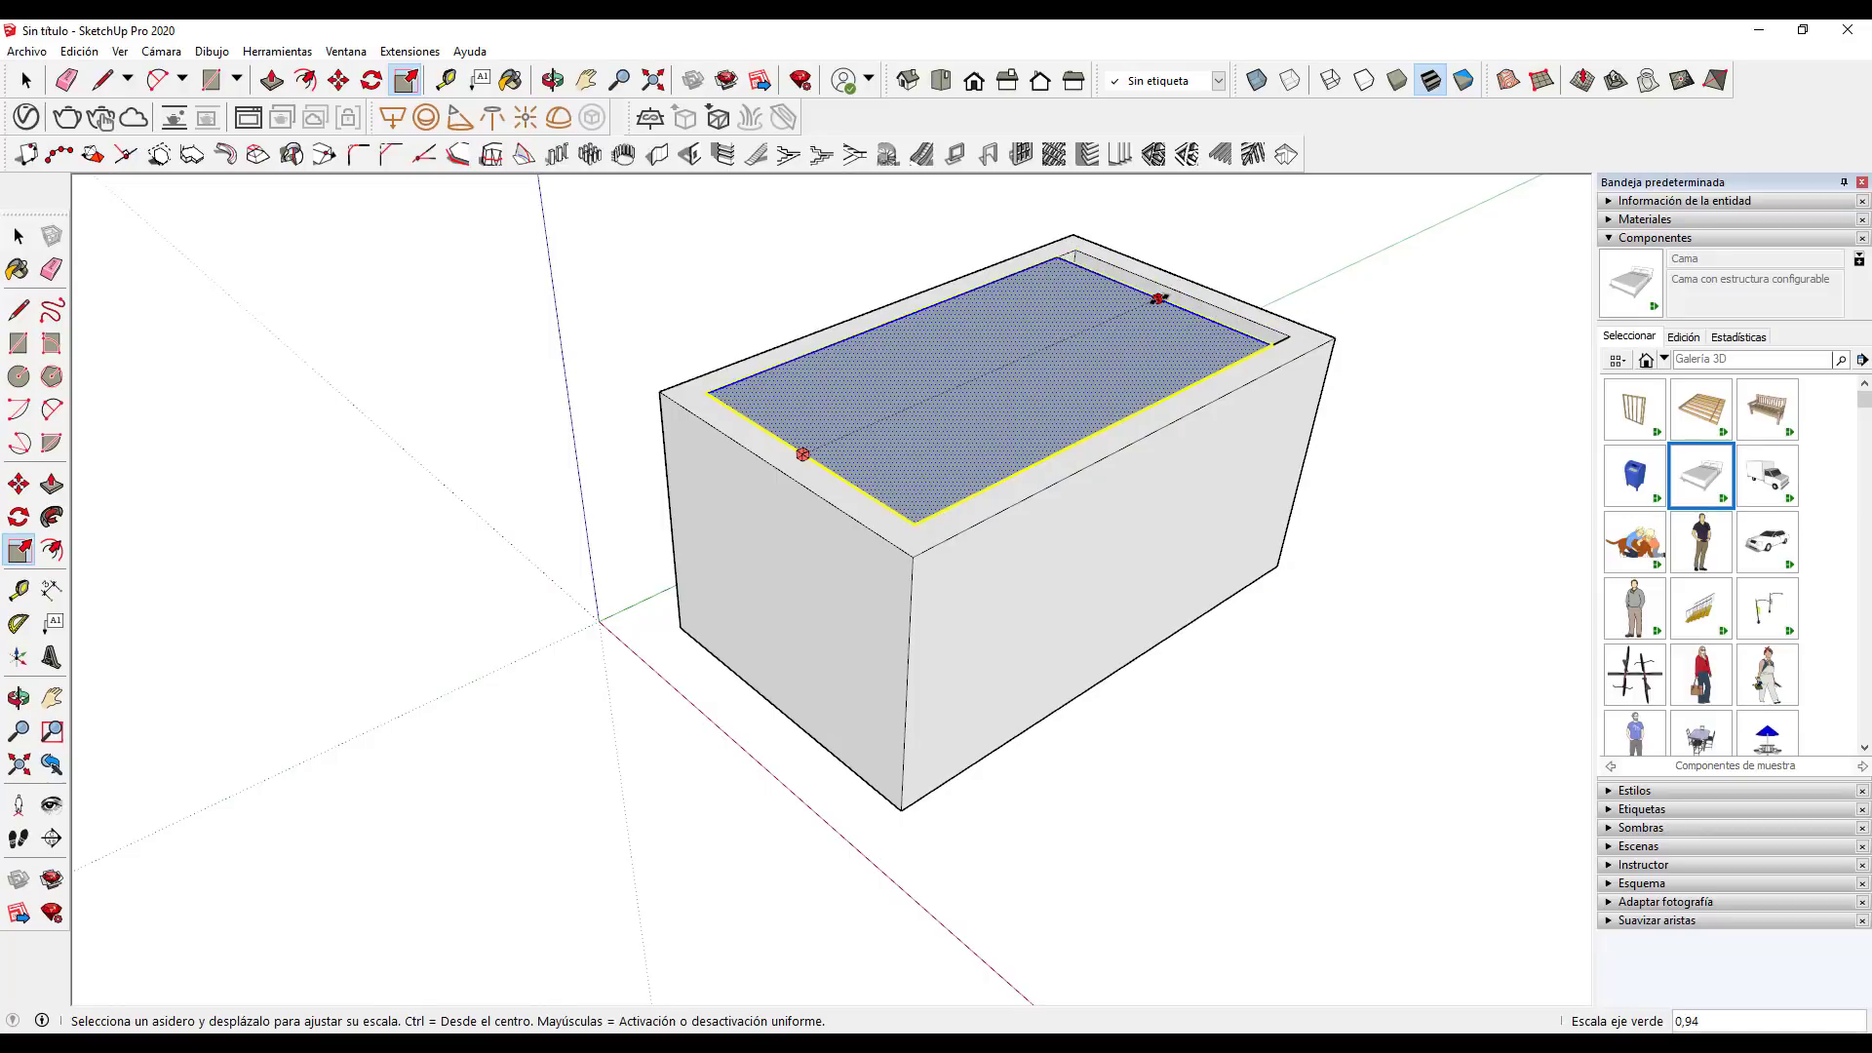
drag(1108, 426, 1093, 417)
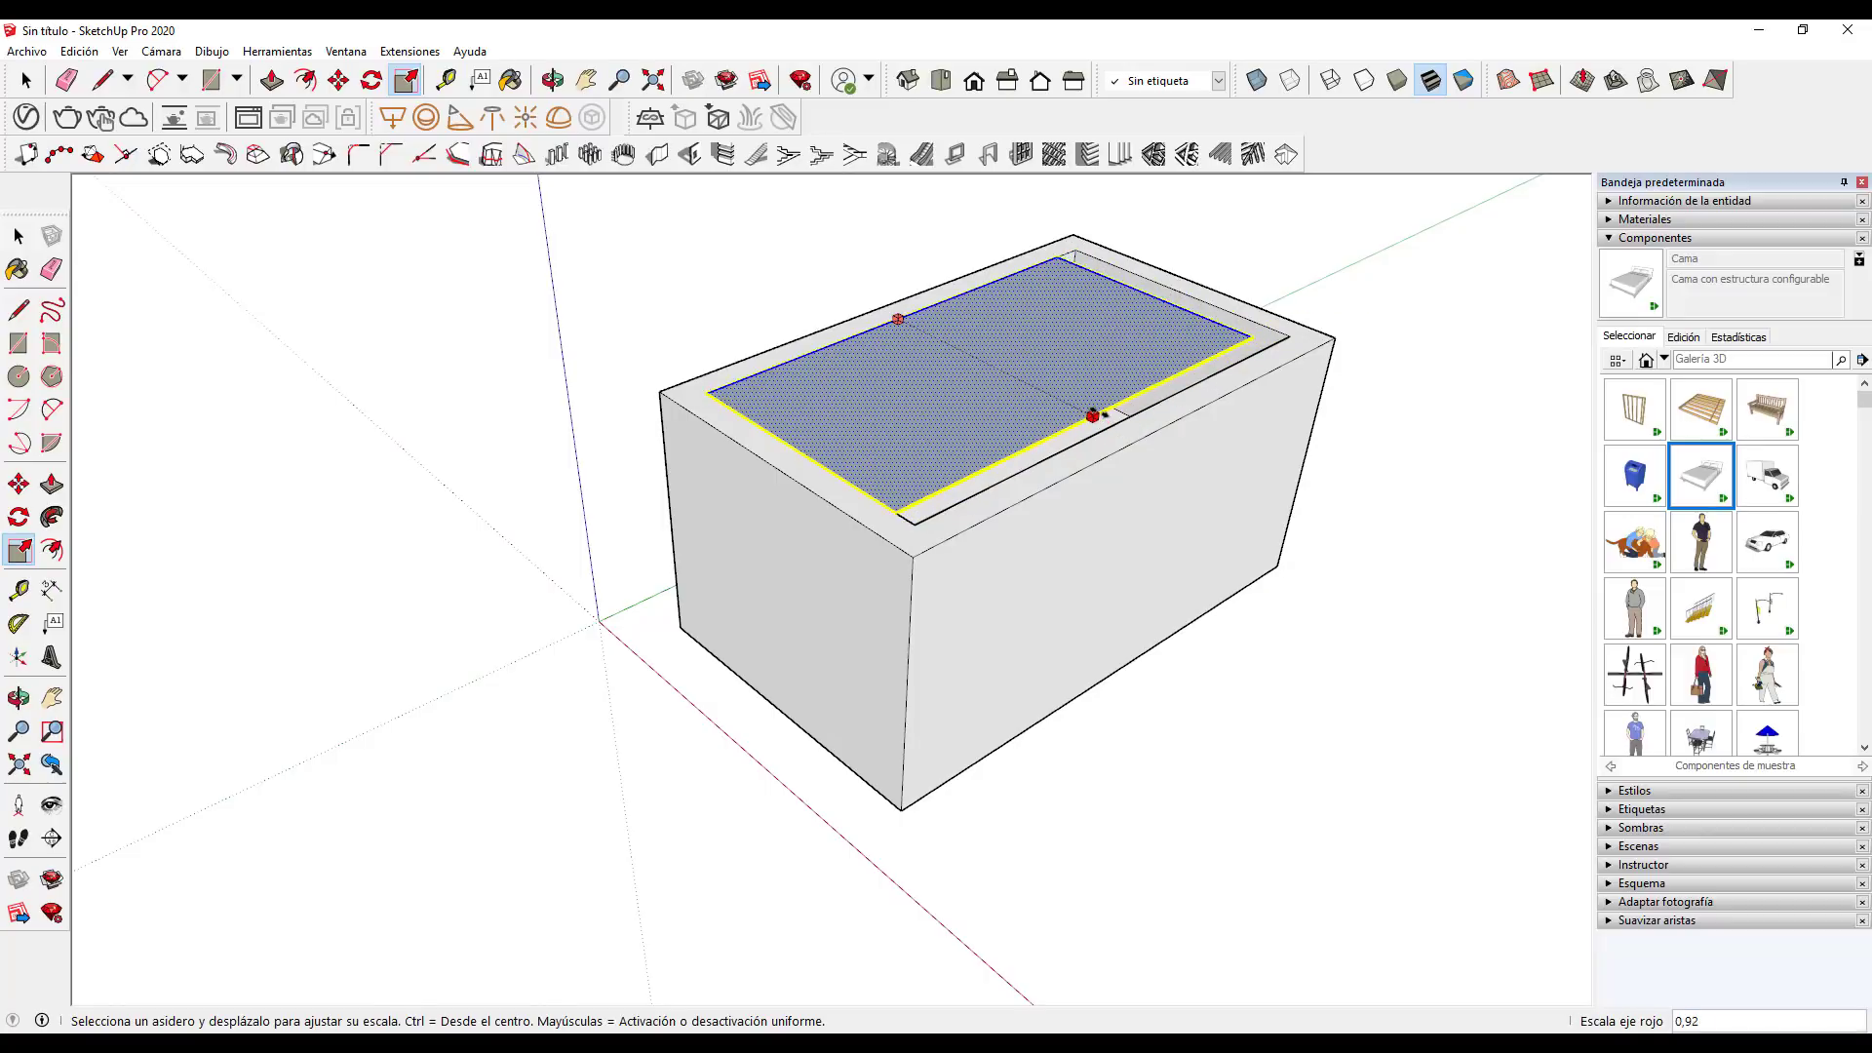
key(space)
click(1377, 585)
Reverse the inner top face so it faces upward
scroll(1304, 365, up, 3)
scroll(1304, 364, up, 3)
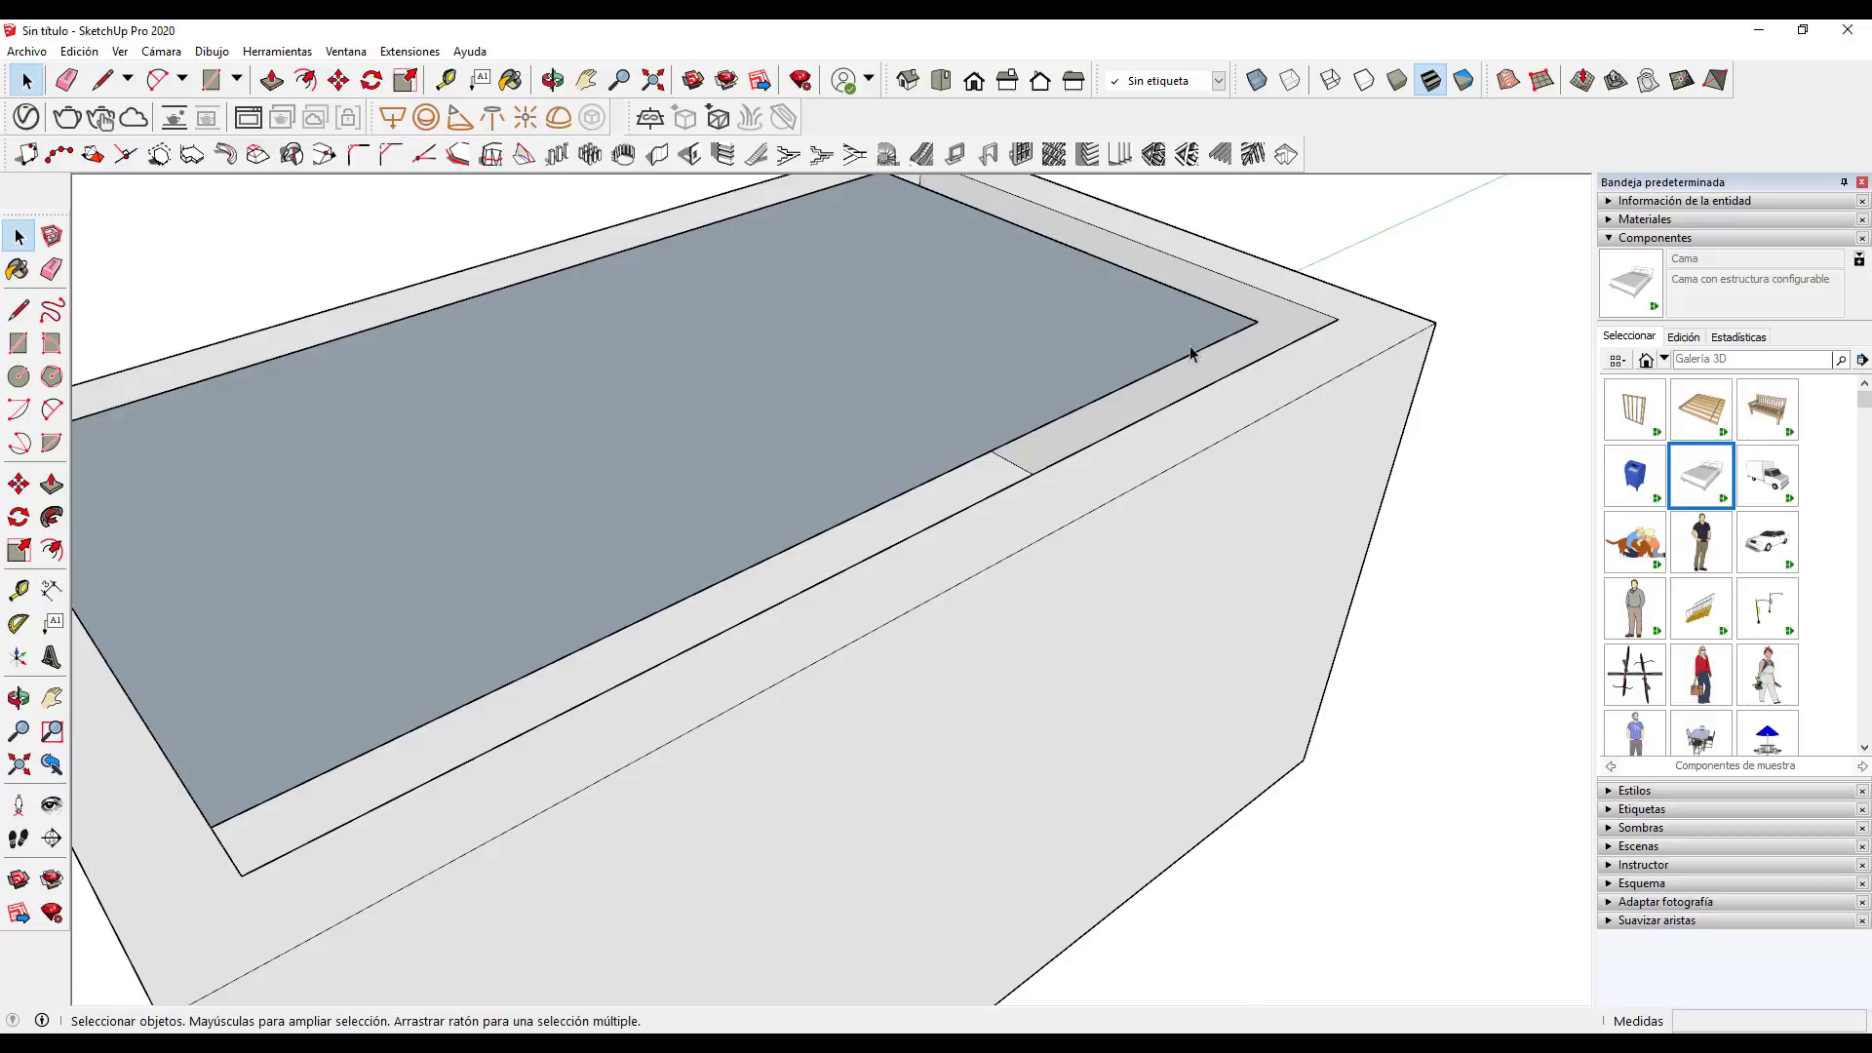
click(1194, 353)
right_click(1082, 346)
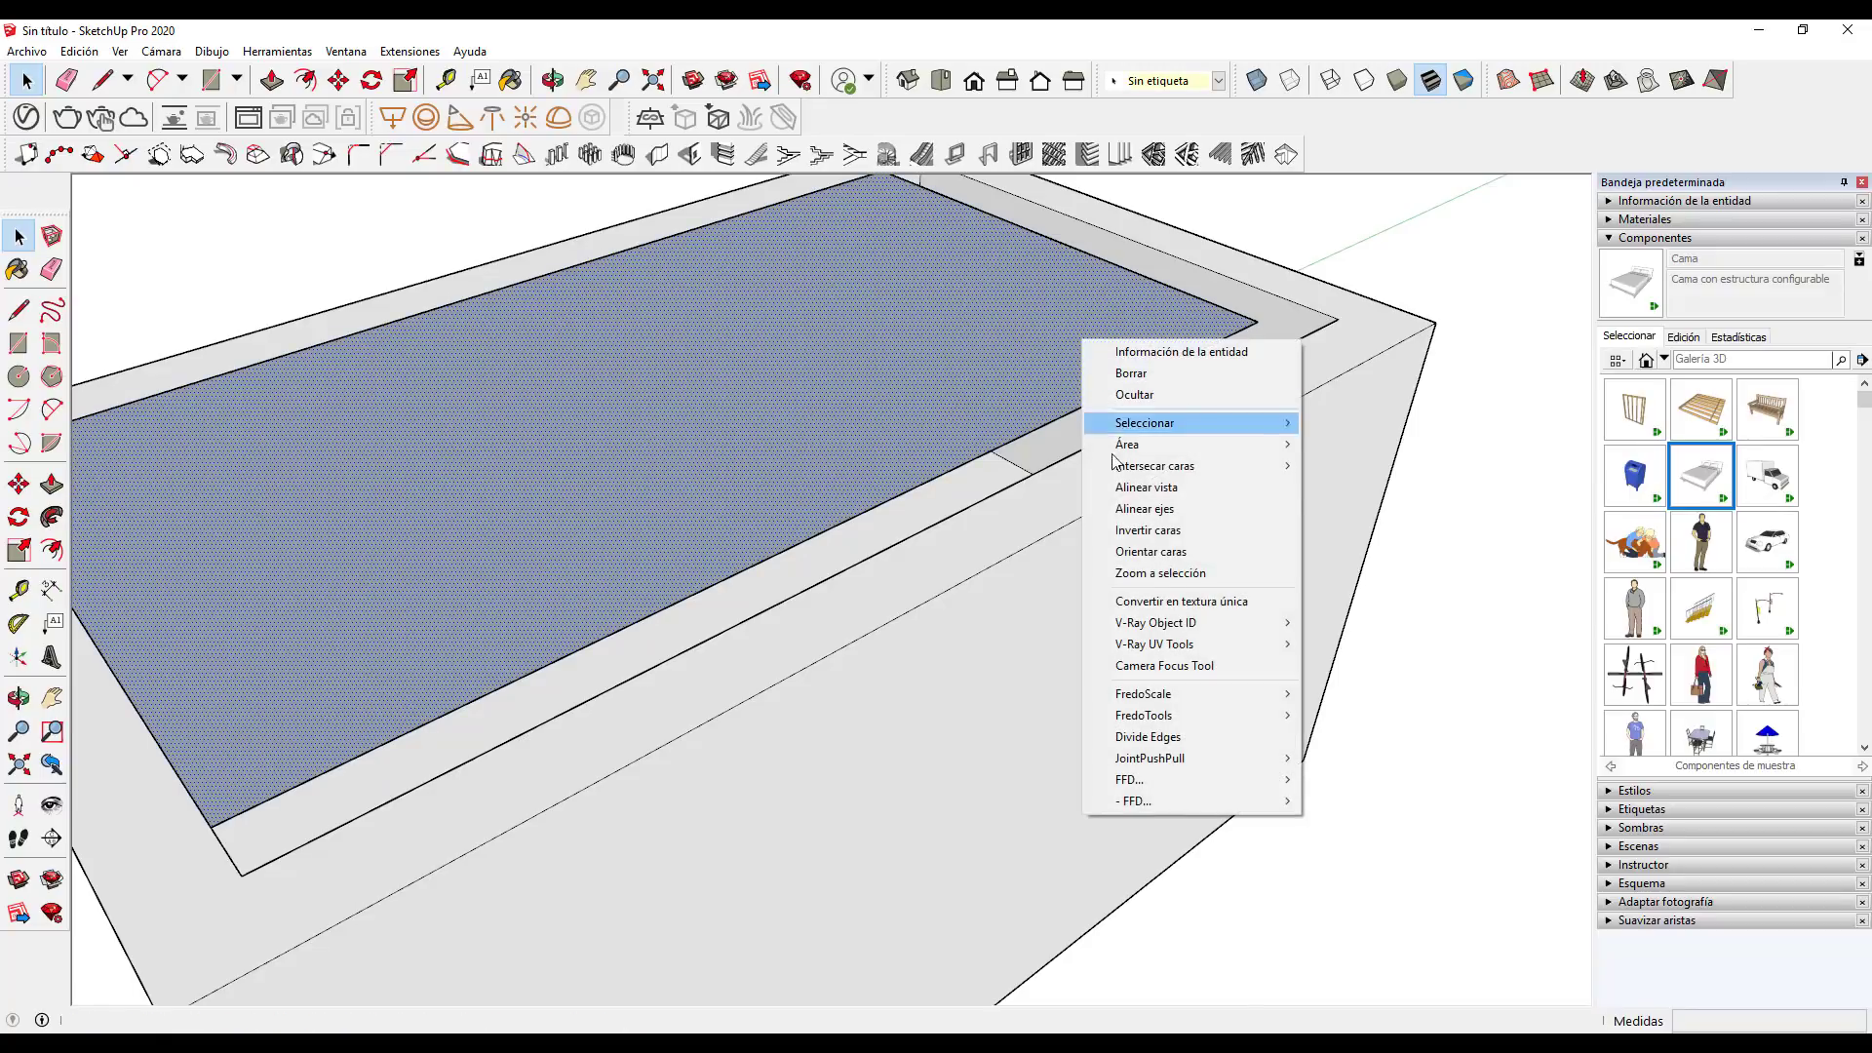
click(1148, 530)
click(1369, 240)
Zoom in on the rim's inner corner and select the large top face
scroll(1265, 298, up, 1)
scroll(1263, 337, up, 2)
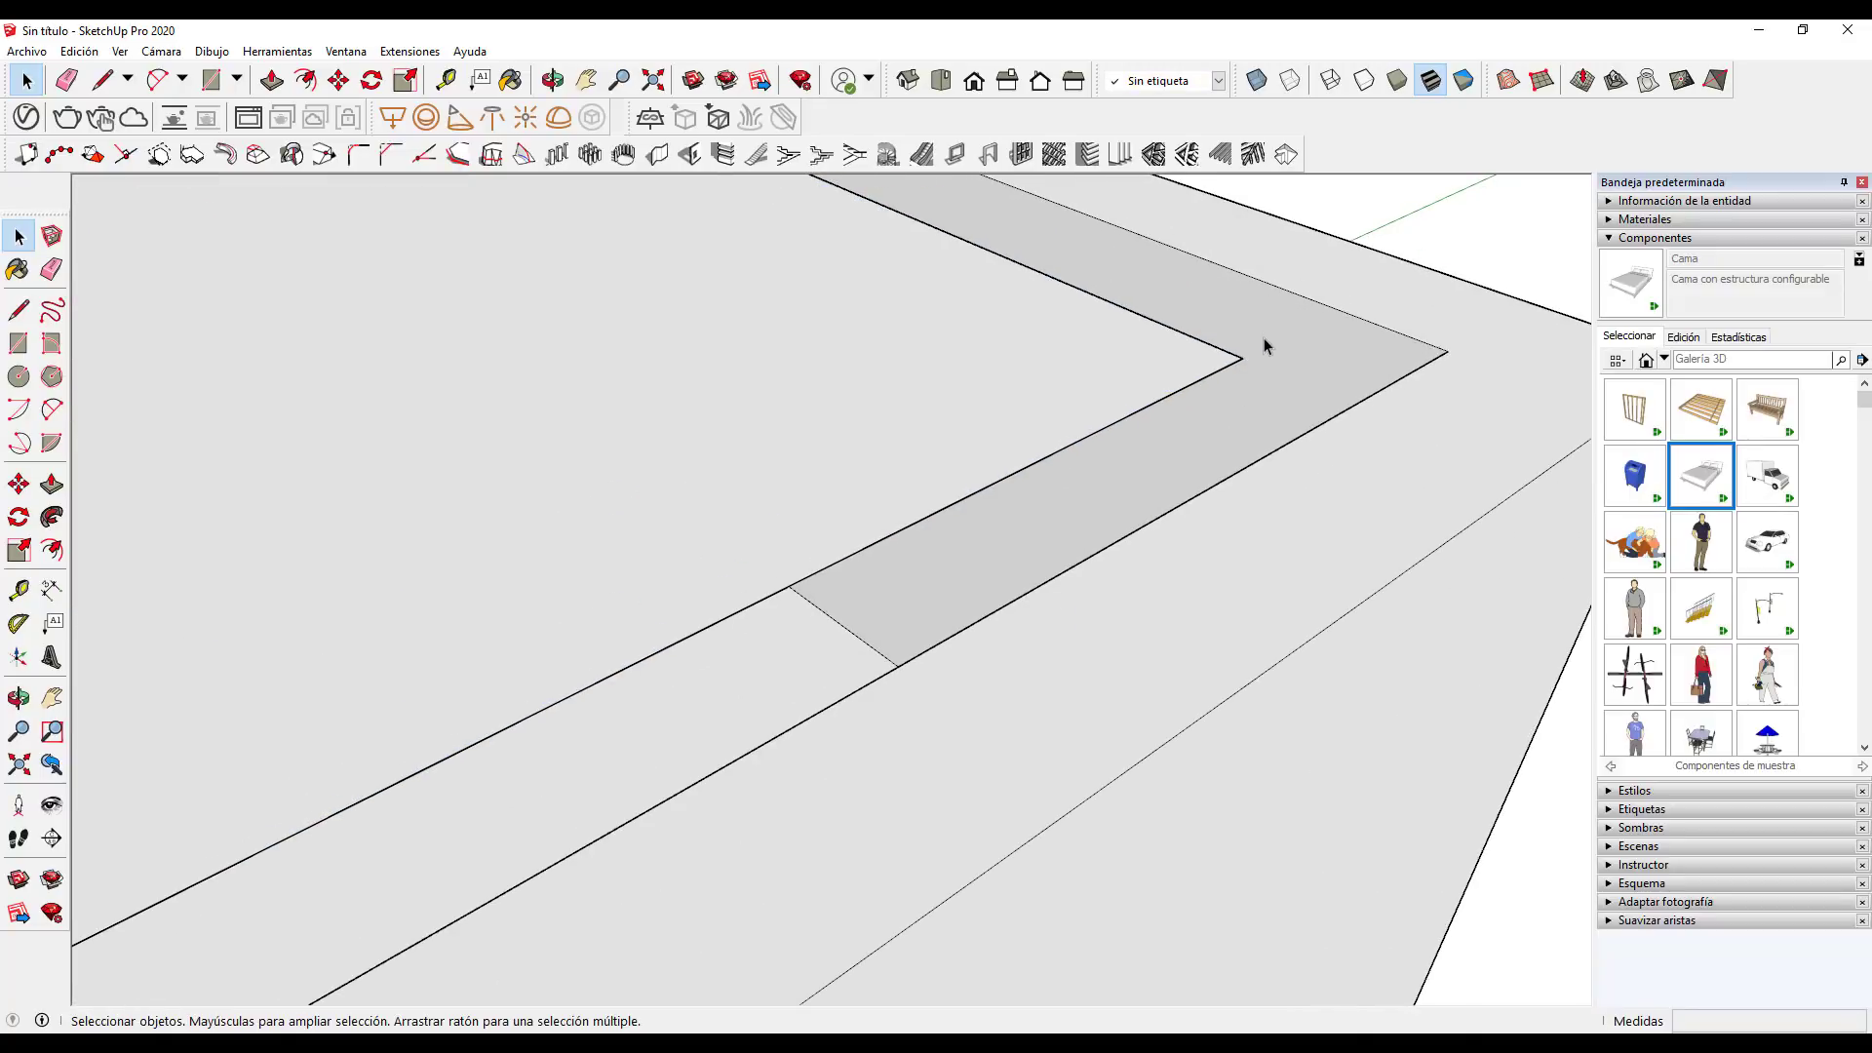
scroll(1256, 380, up, 1)
scroll(1238, 366, up, 2)
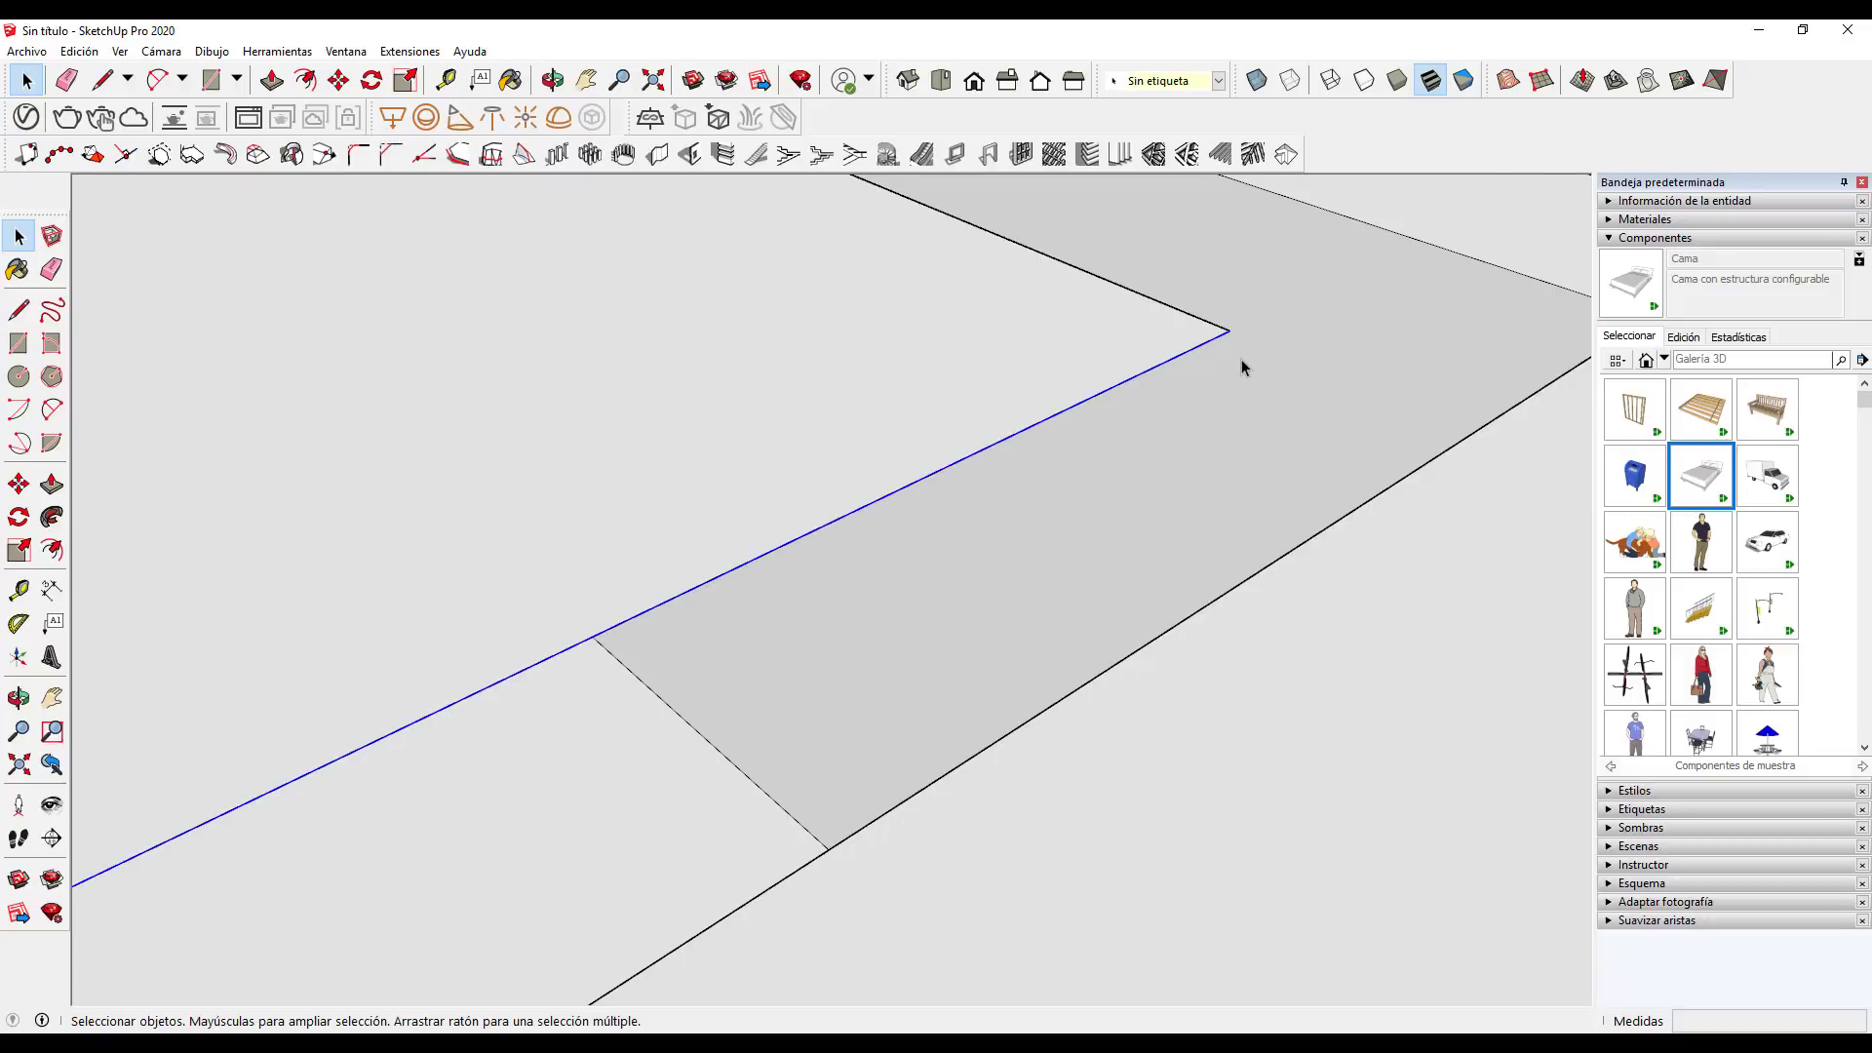
scroll(1241, 363, down, 2)
shift+middle_drag(1270, 376, 856, 626)
scroll(1121, 464, up, 3)
scroll(731, 636, up, 2)
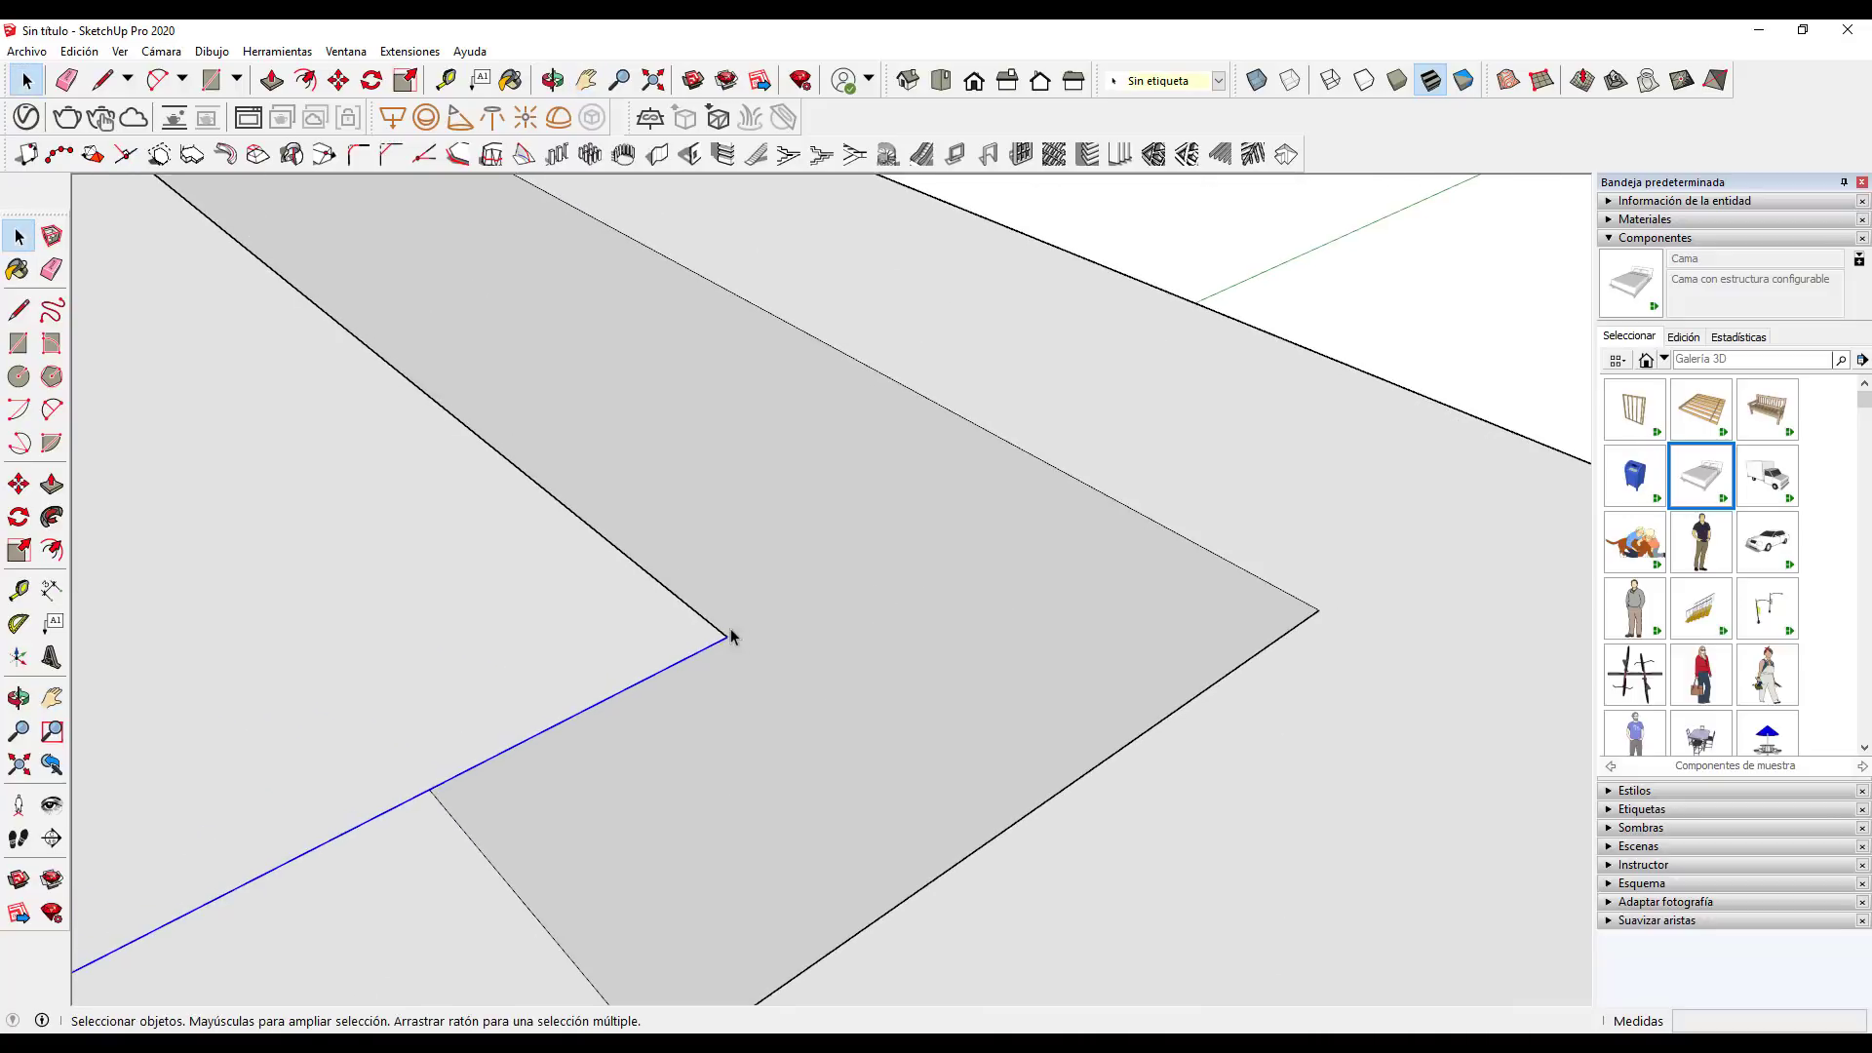
scroll(682, 633, down, 2)
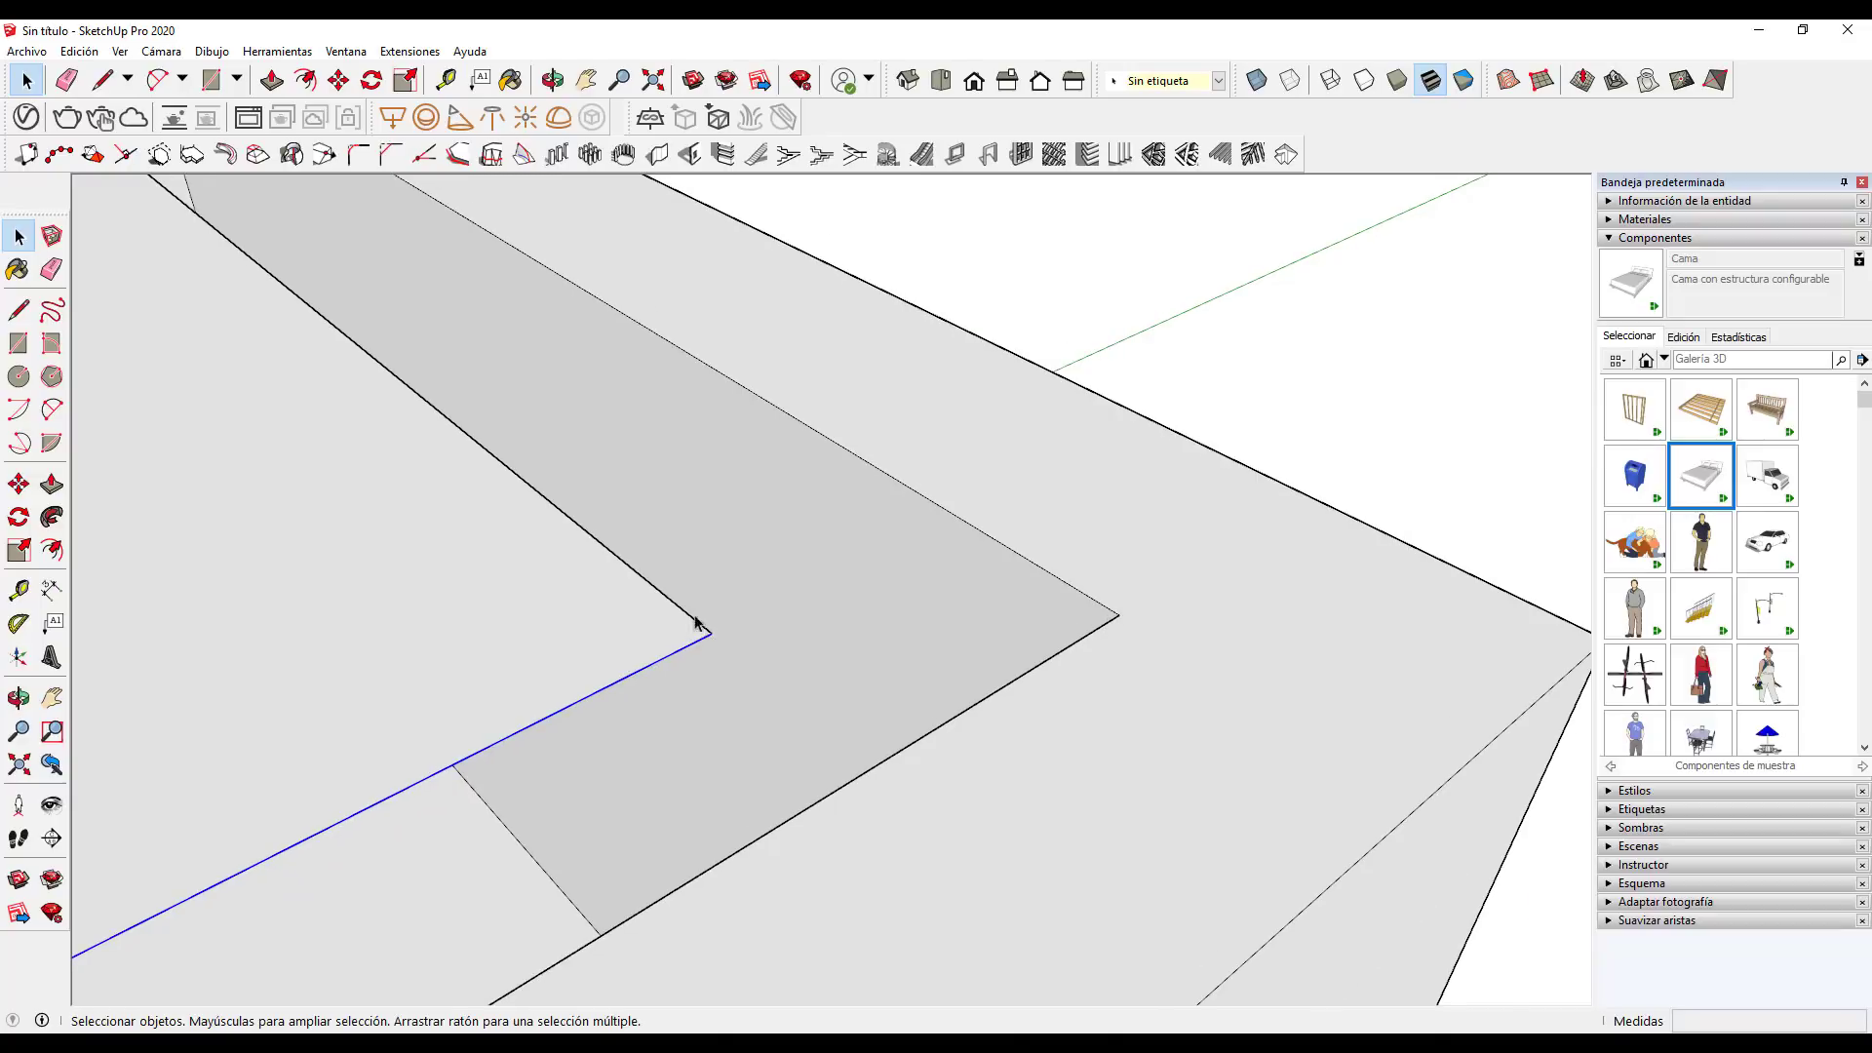
click(554, 574)
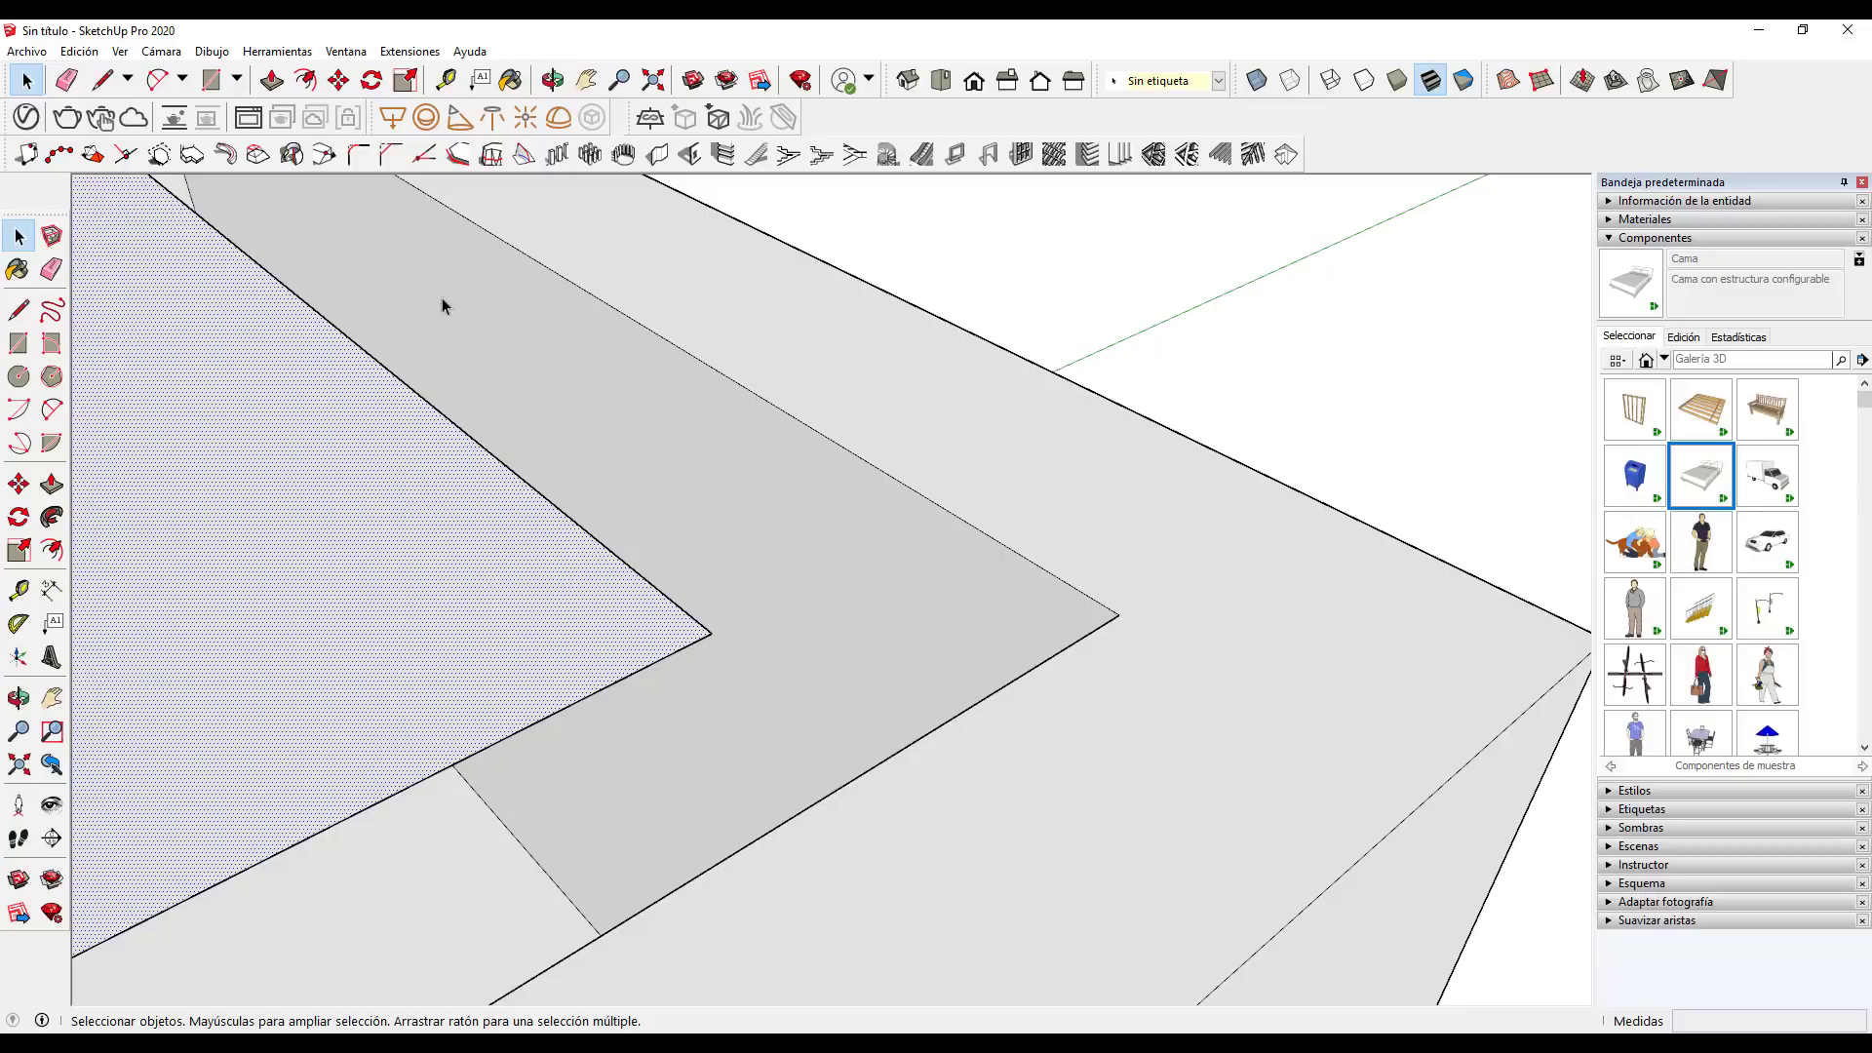
Snap the first top-face corner onto the opening's corner with the 1001bit vertex tool
click(323, 154)
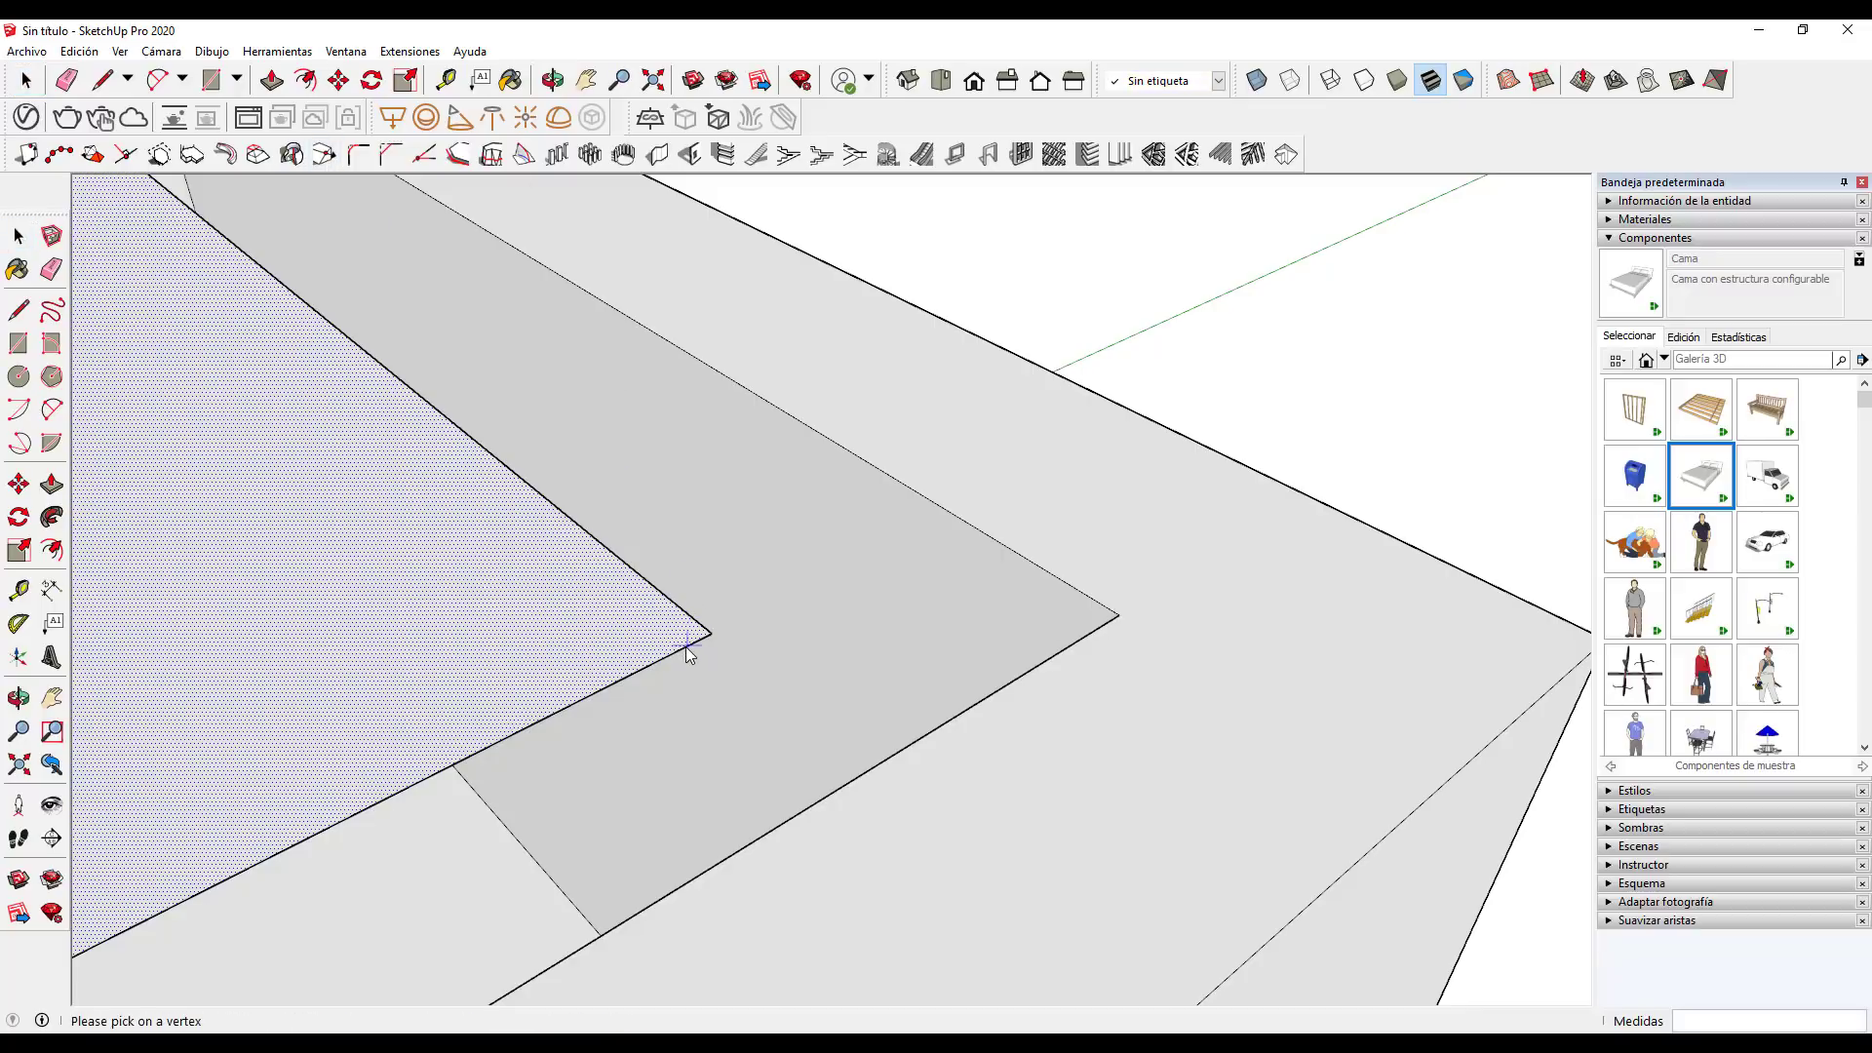
click(710, 634)
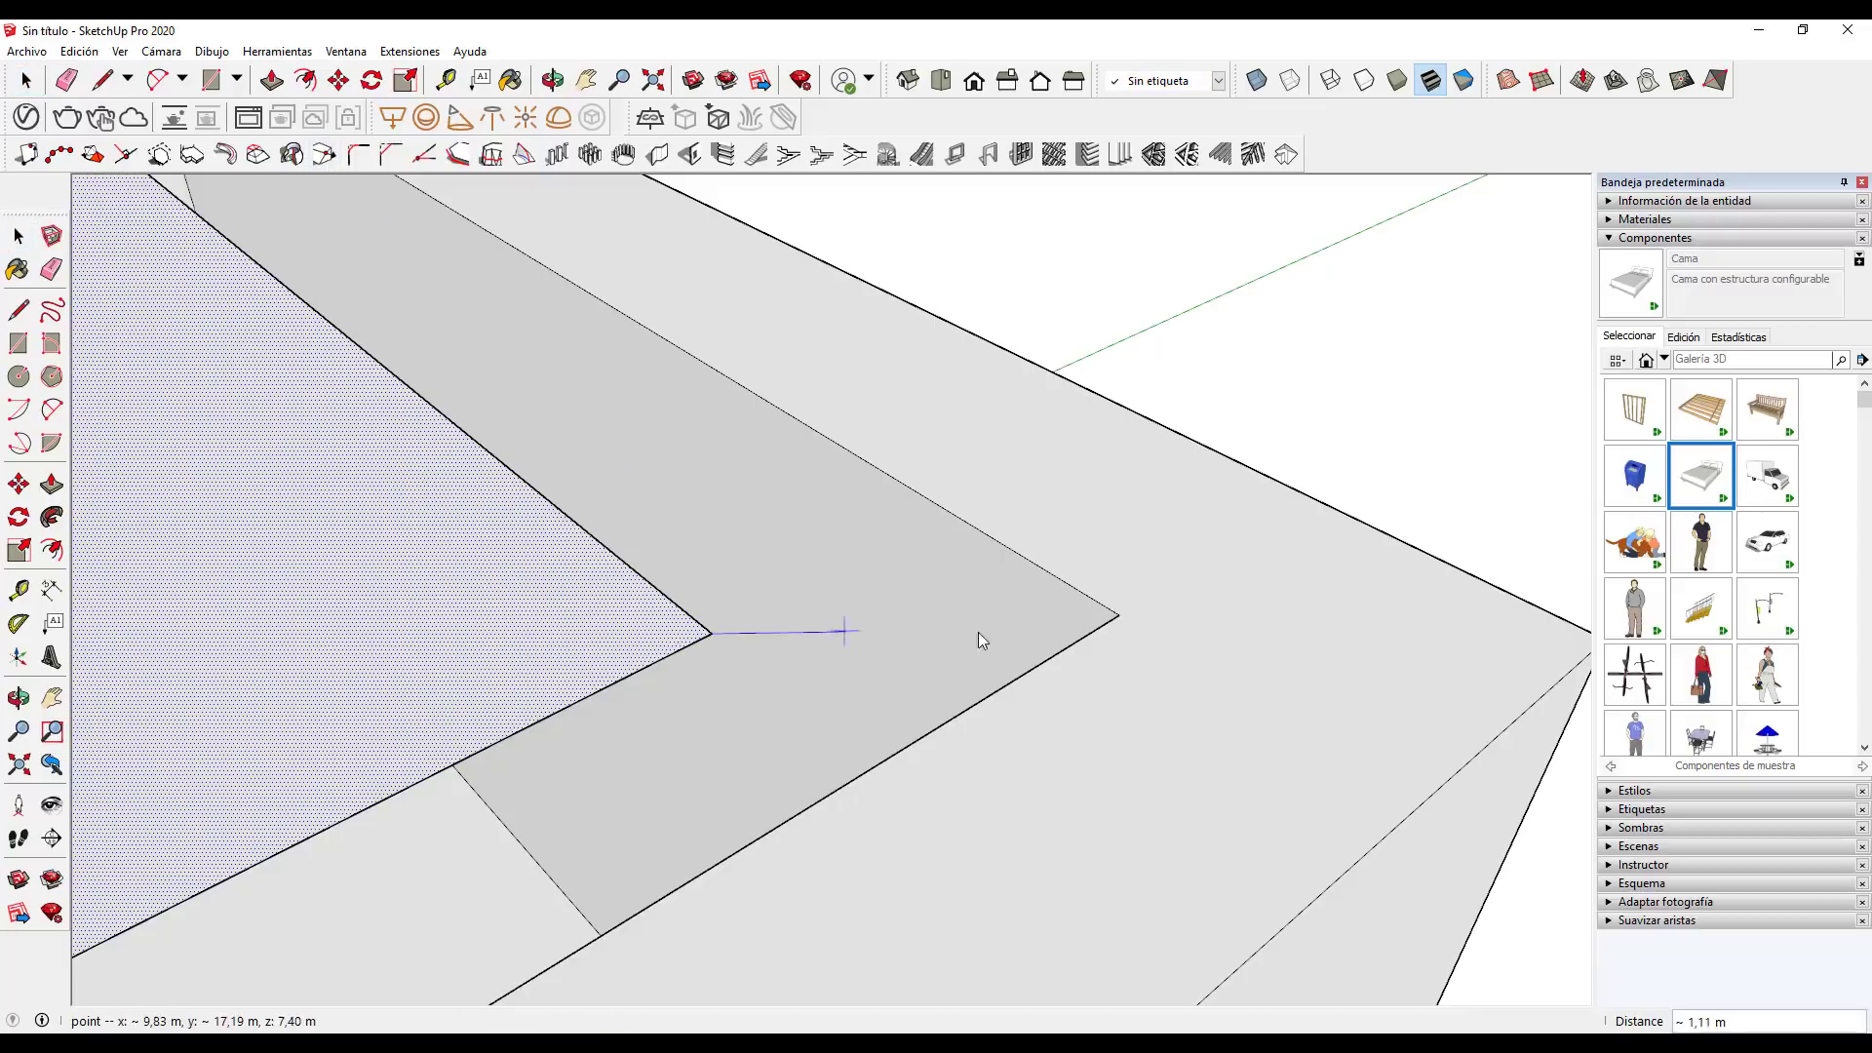
click(1119, 616)
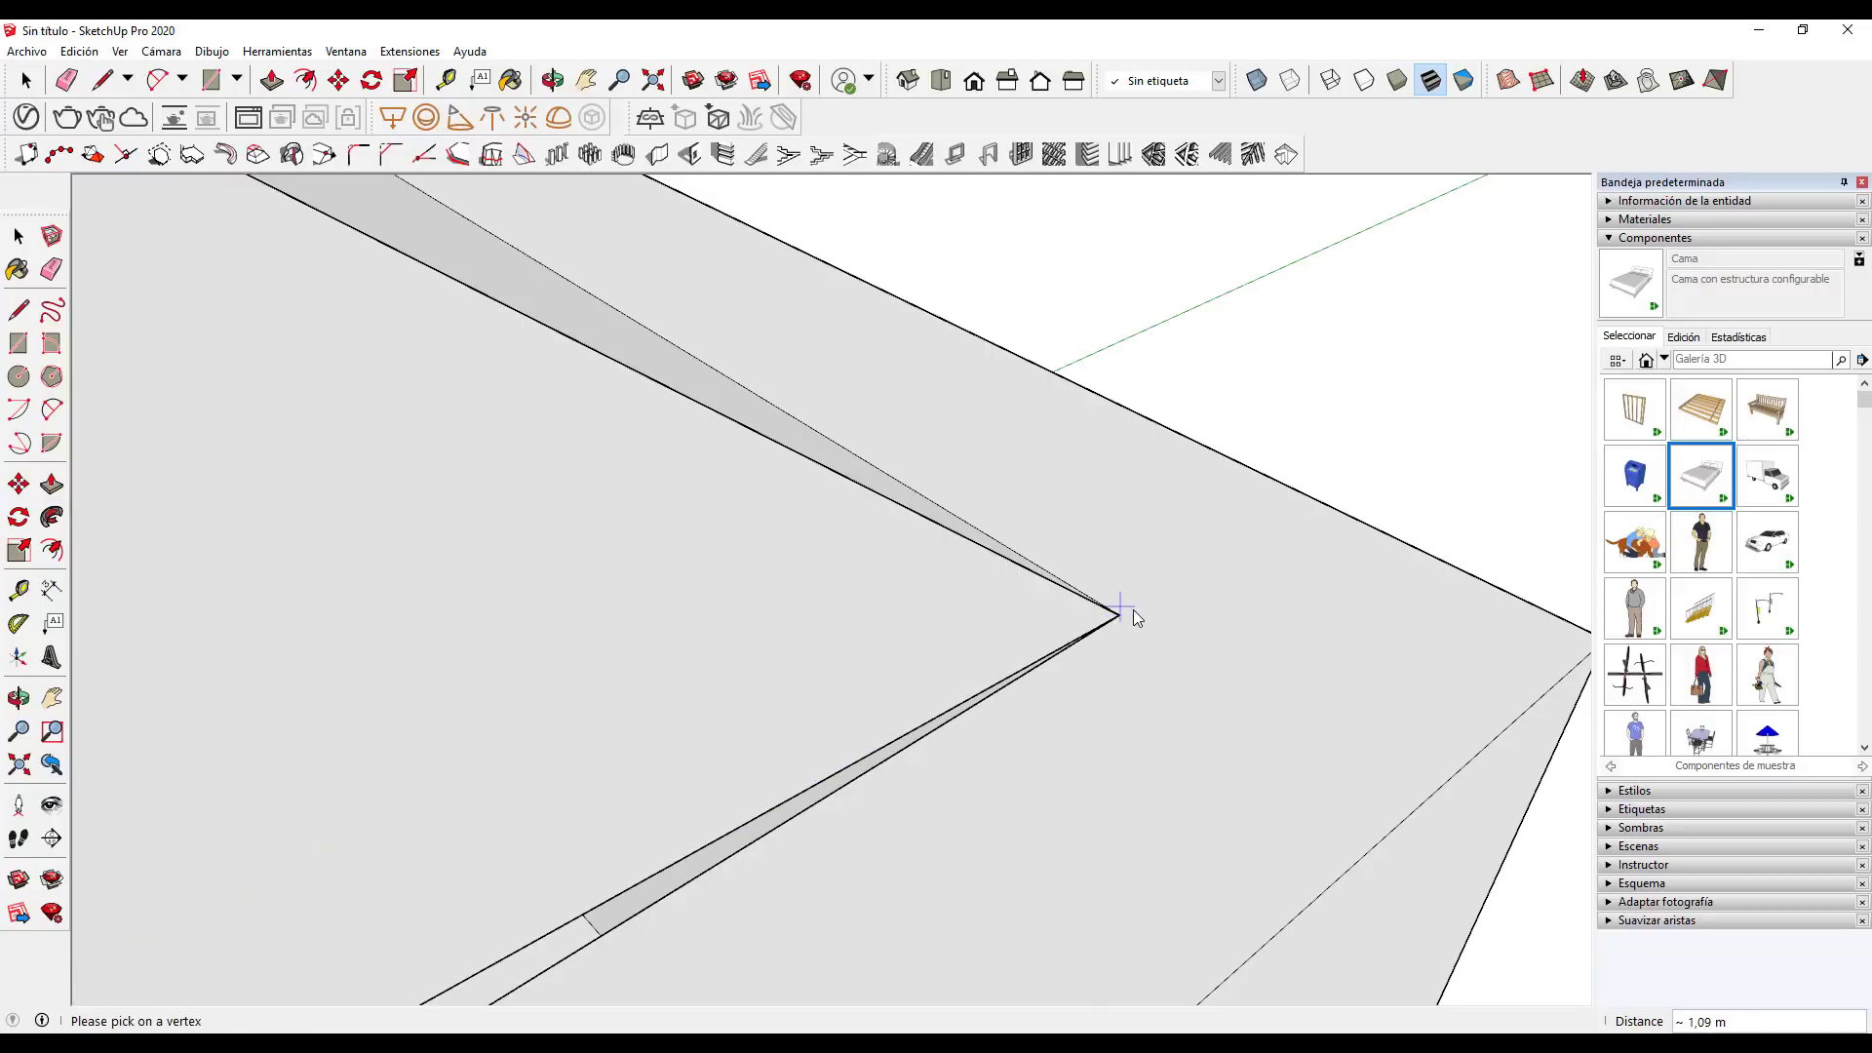
scroll(1133, 620, down, 2)
scroll(1121, 630, down, 2)
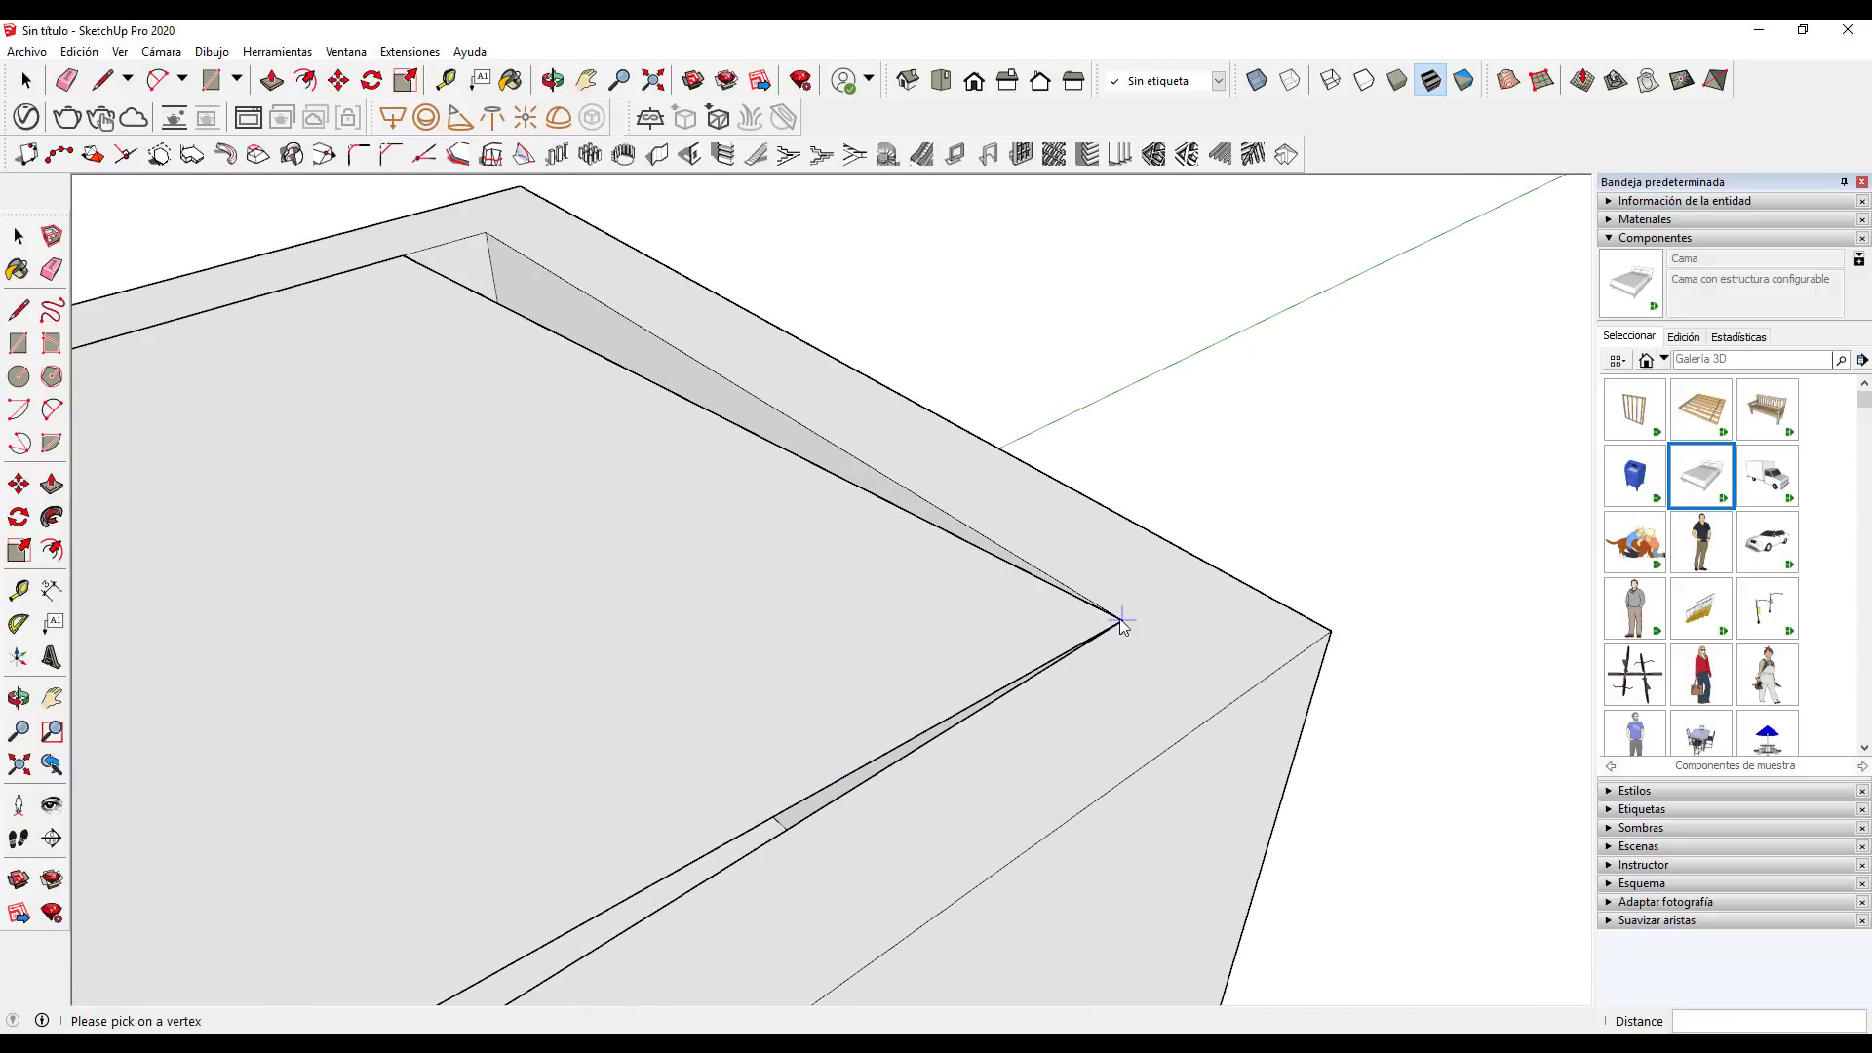
Snap the remaining face corners onto the rim corners, closing the slivers
click(482, 236)
scroll(585, 410, down, 2)
scroll(595, 533, down, 2)
scroll(482, 608, down, 3)
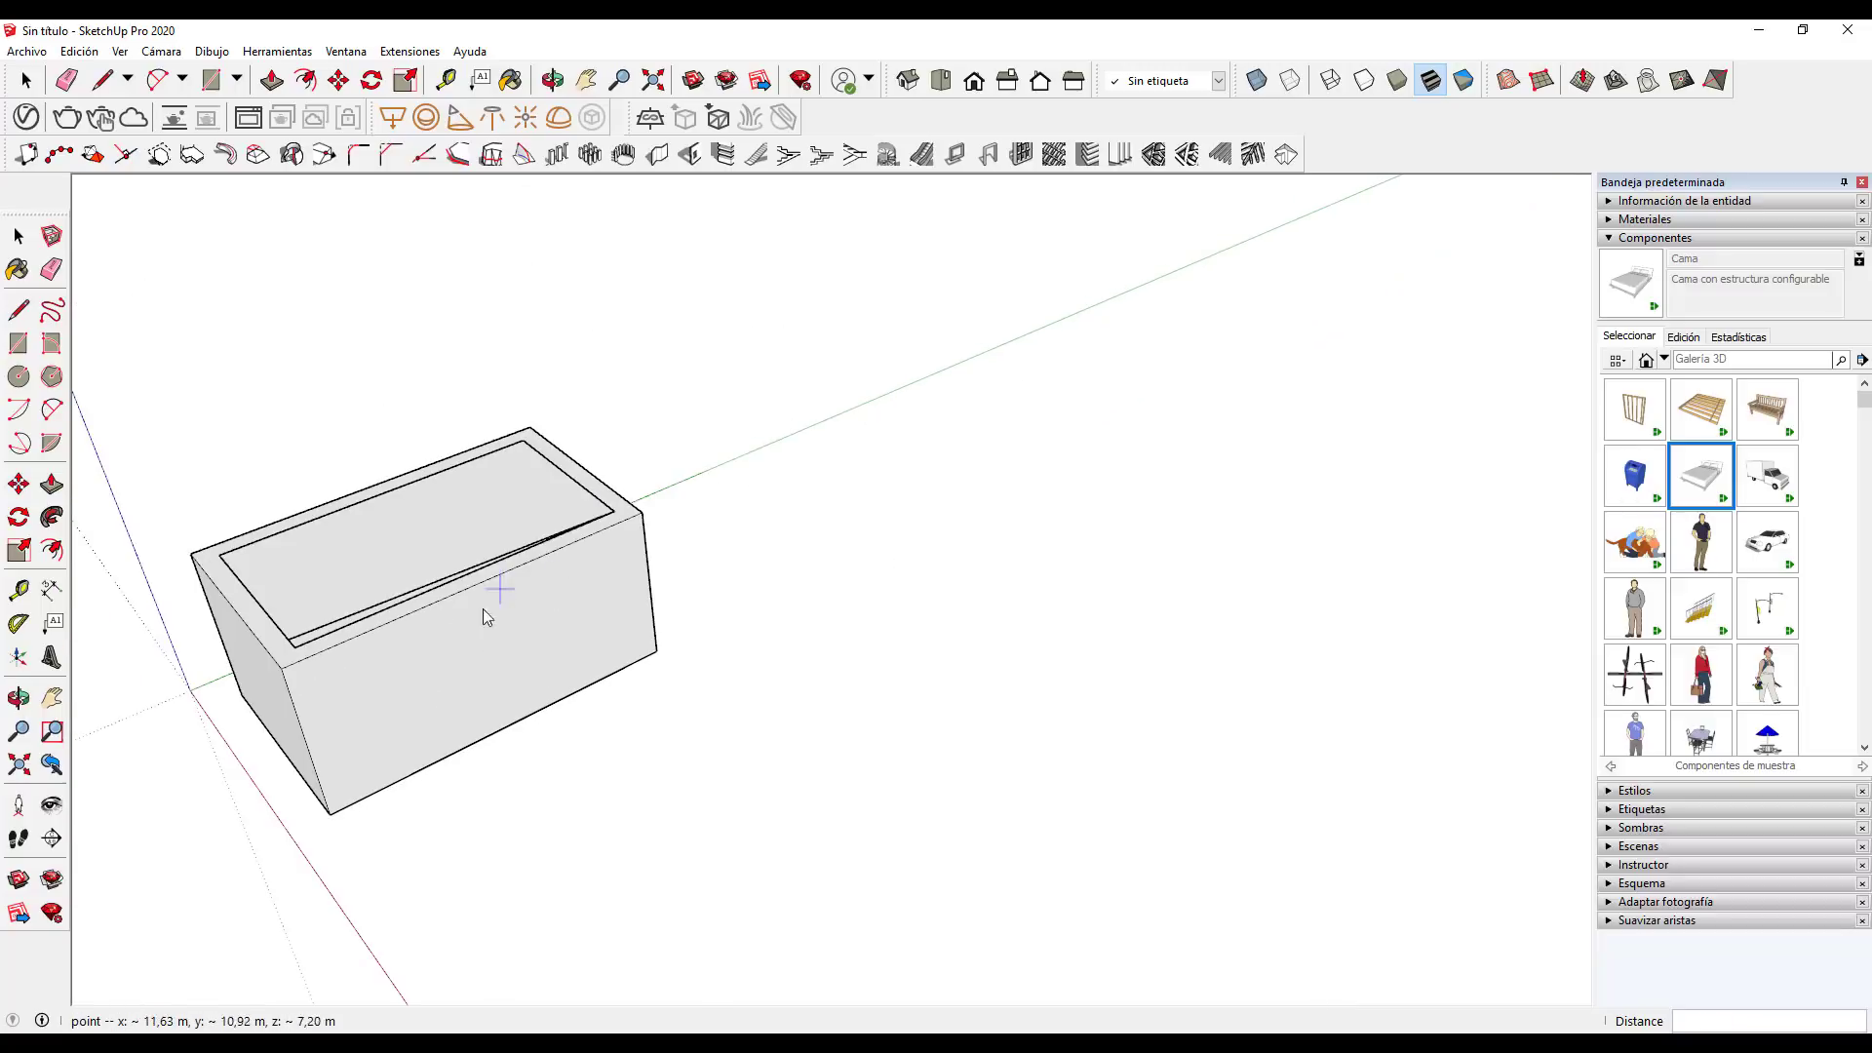
scroll(285, 648, up, 2)
scroll(298, 636, up, 3)
scroll(277, 576, up, 2)
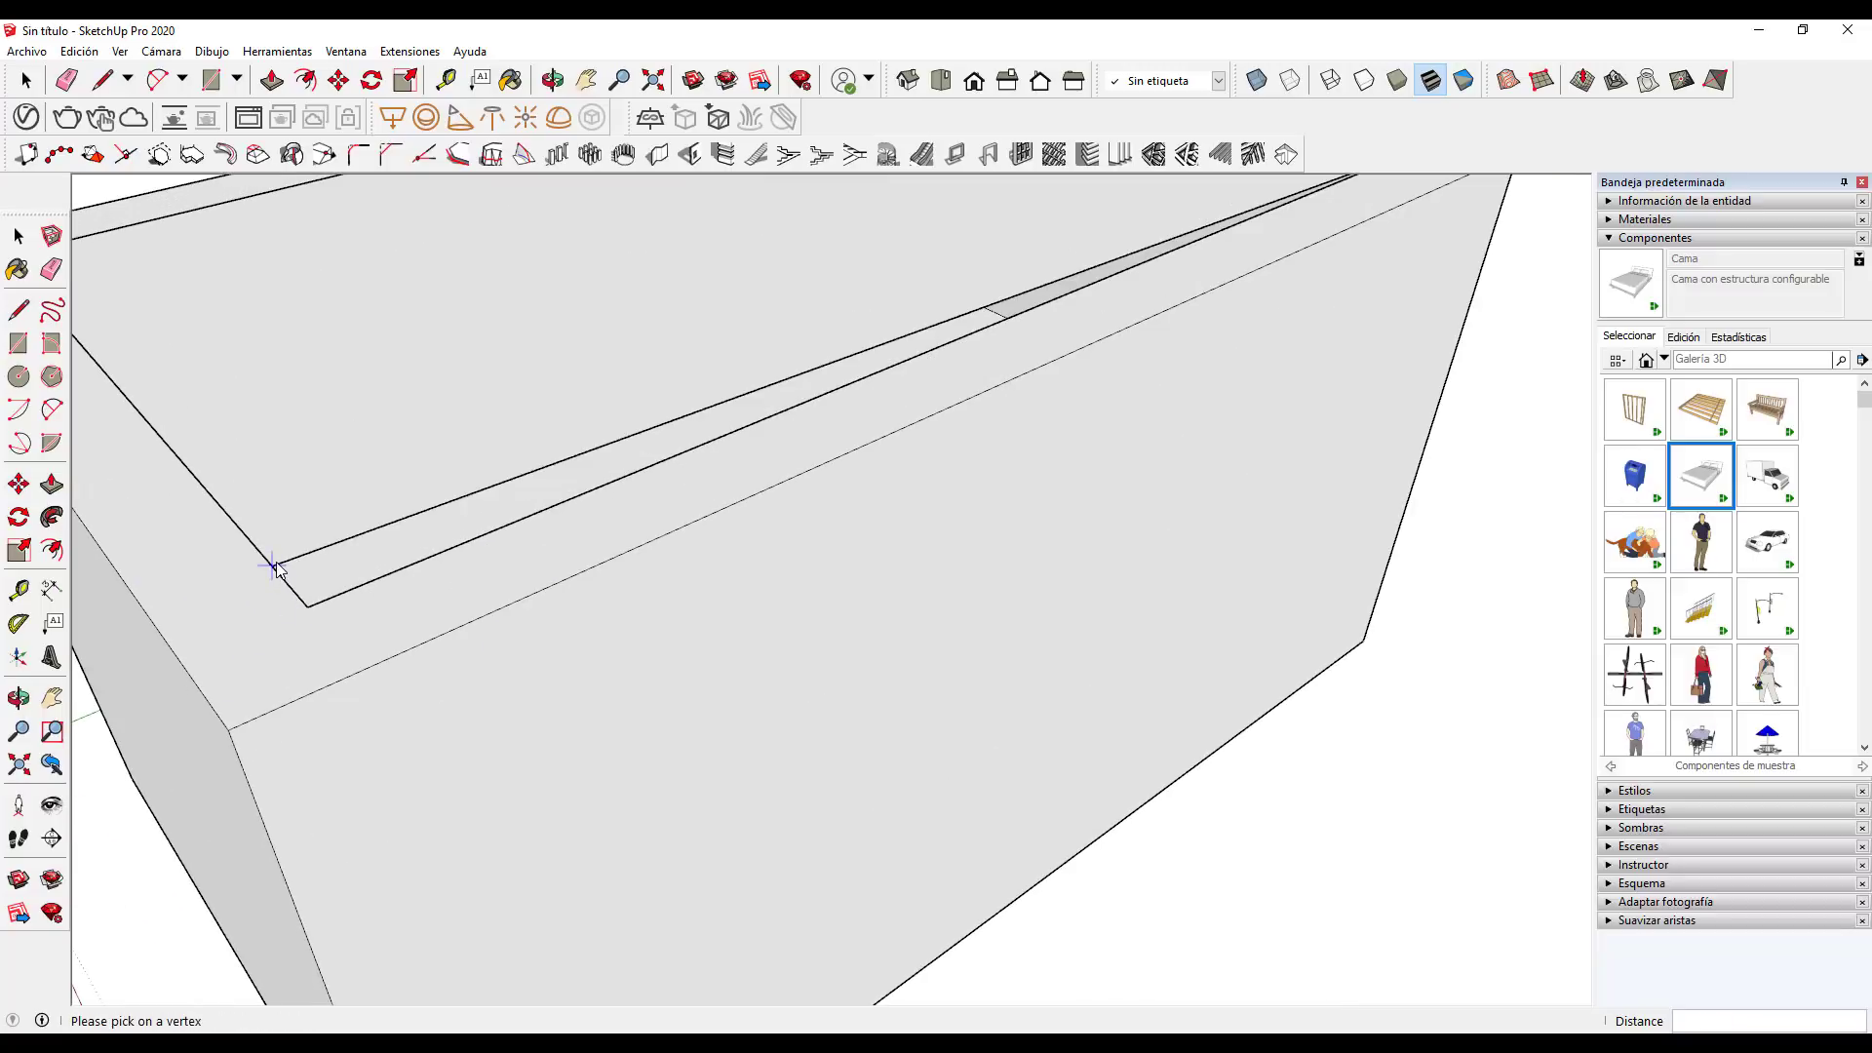
click(274, 565)
click(308, 605)
Select the top inner face and shift the view to bring the box right
key(space)
scroll(442, 664, down, 3)
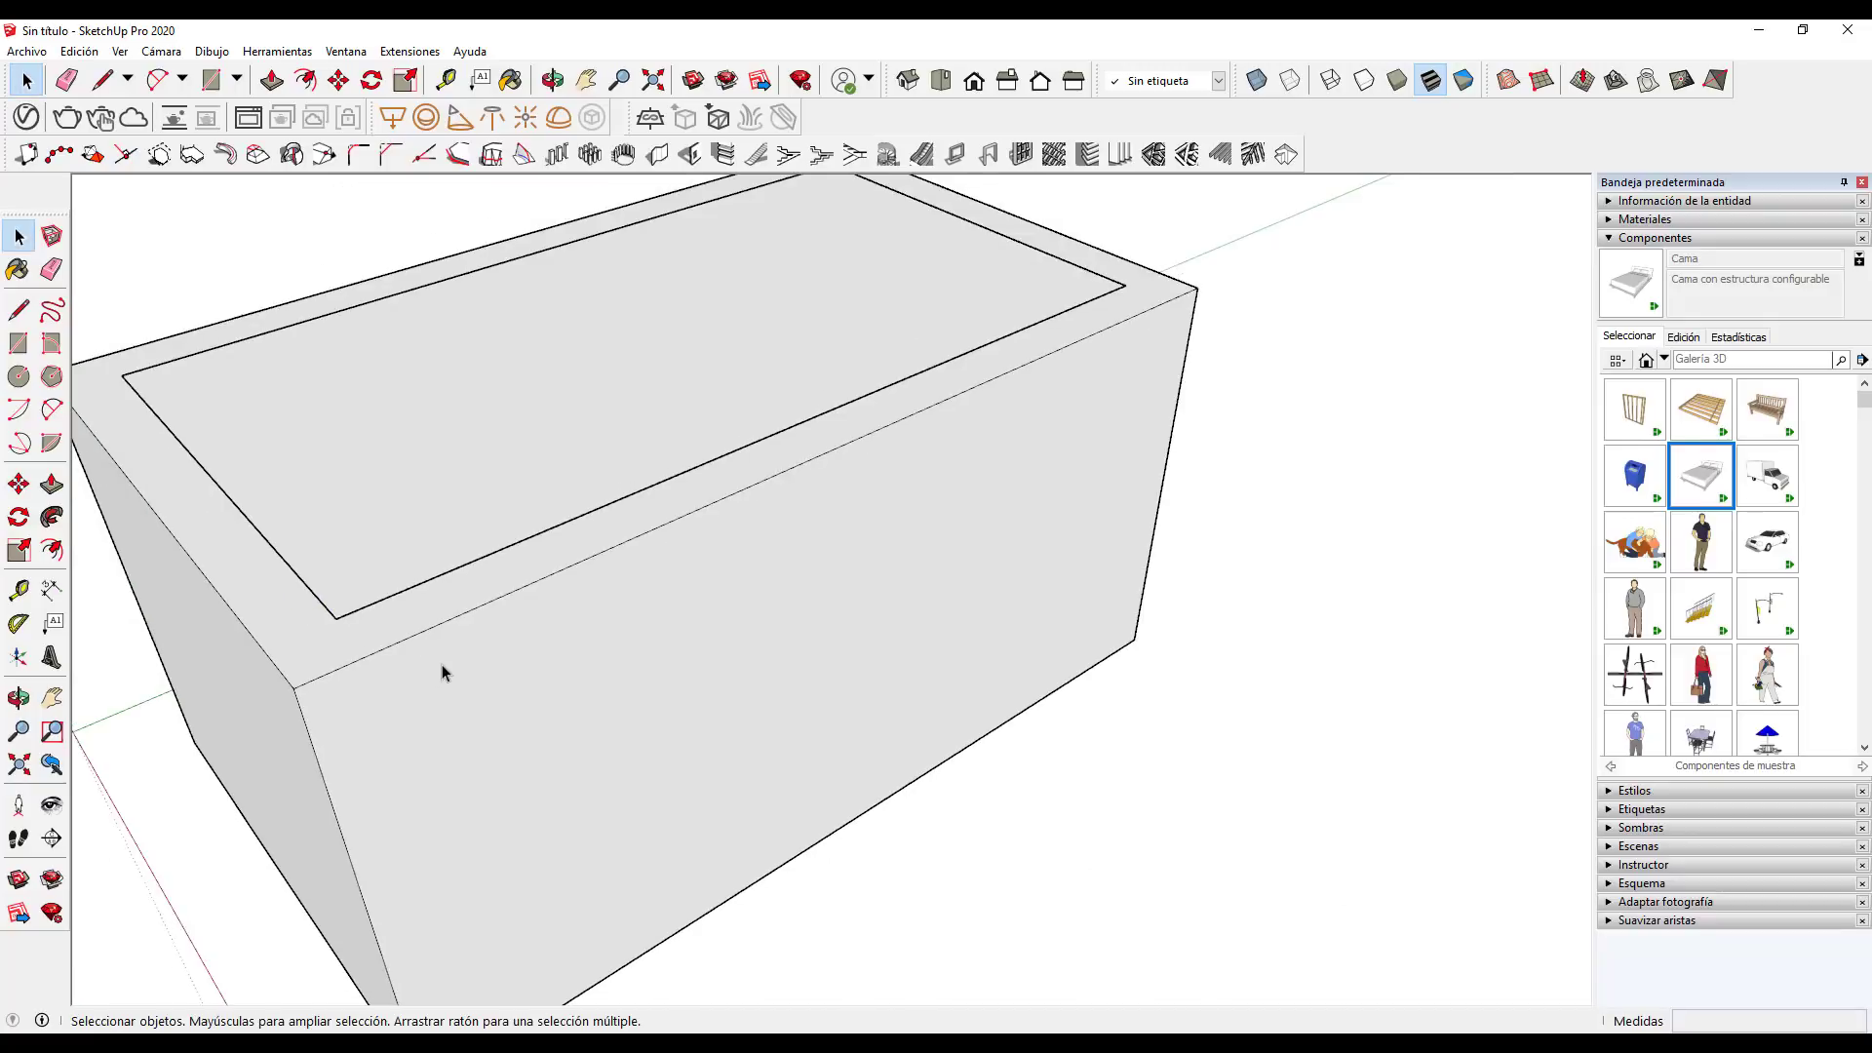
scroll(442, 664, down, 3)
click(571, 489)
mouse_move(573, 498)
middle_down()
mouse_move(513, 563)
mouse_move(614, 575)
middle_up()
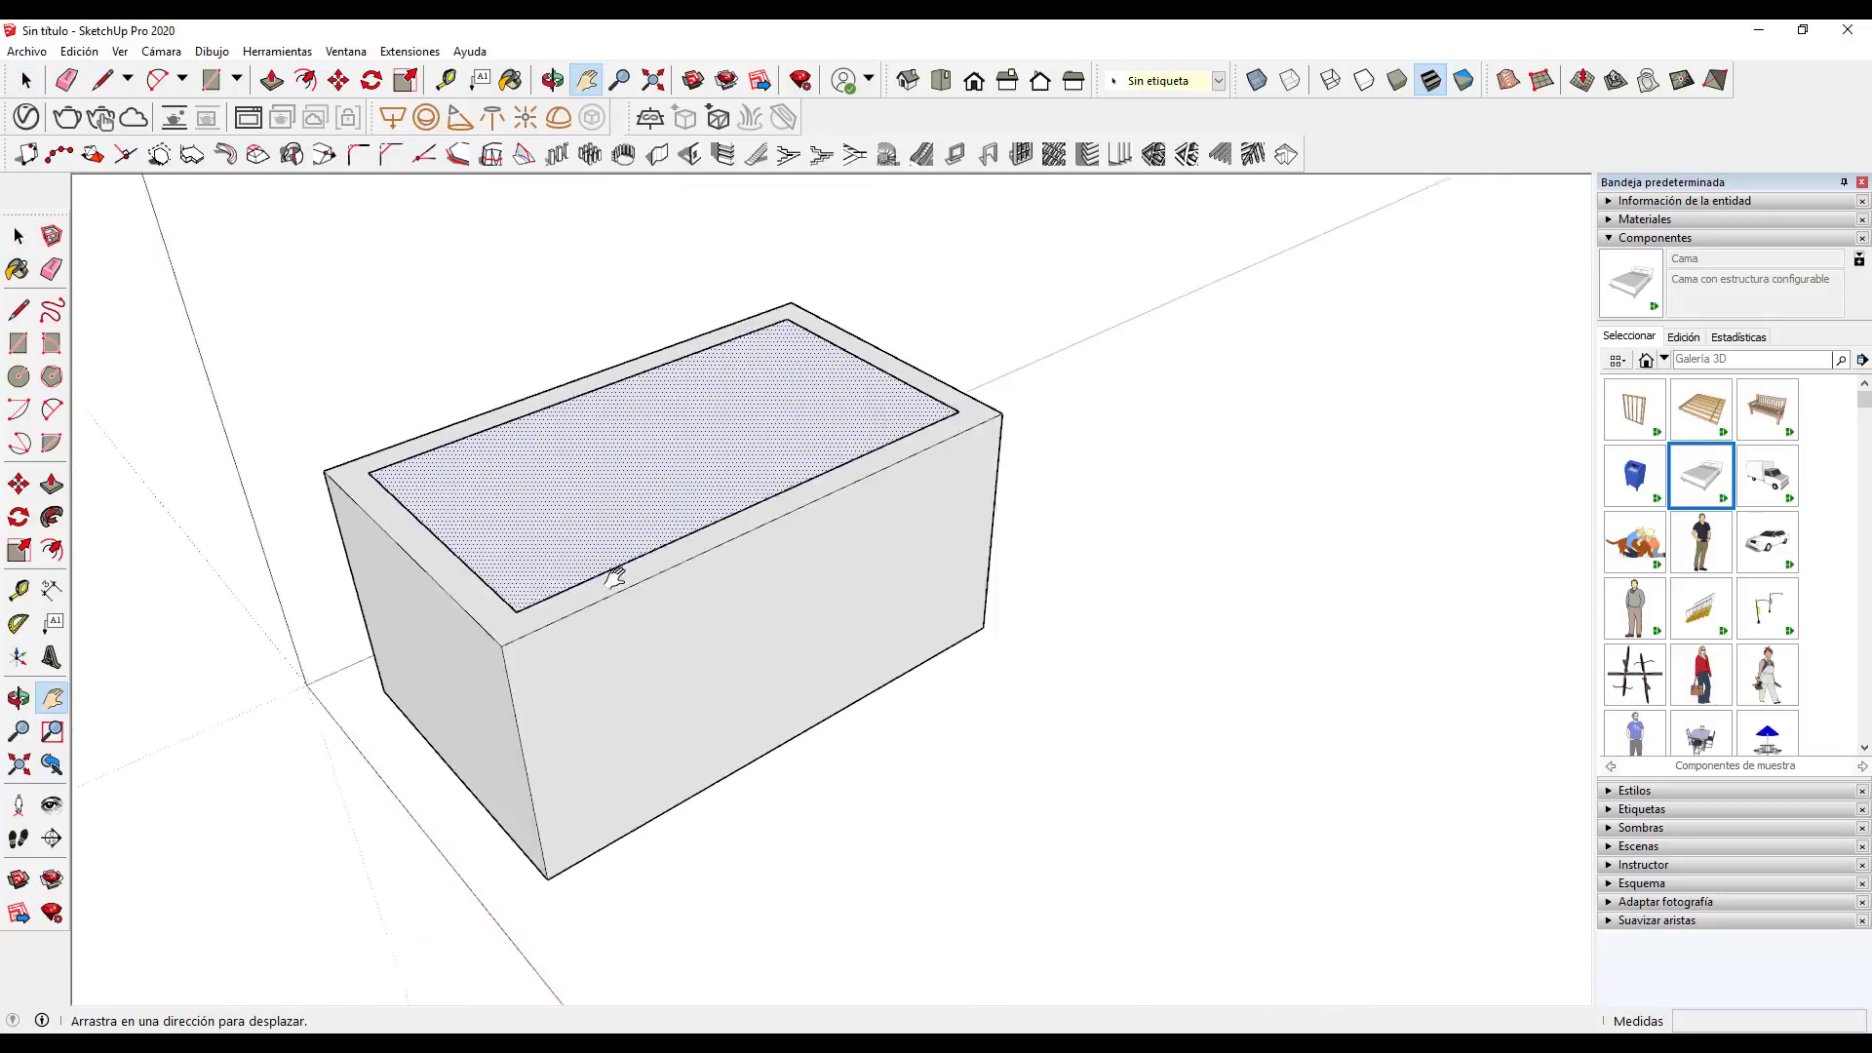
drag(614, 575, 911, 565)
scroll(911, 565, up, 3)
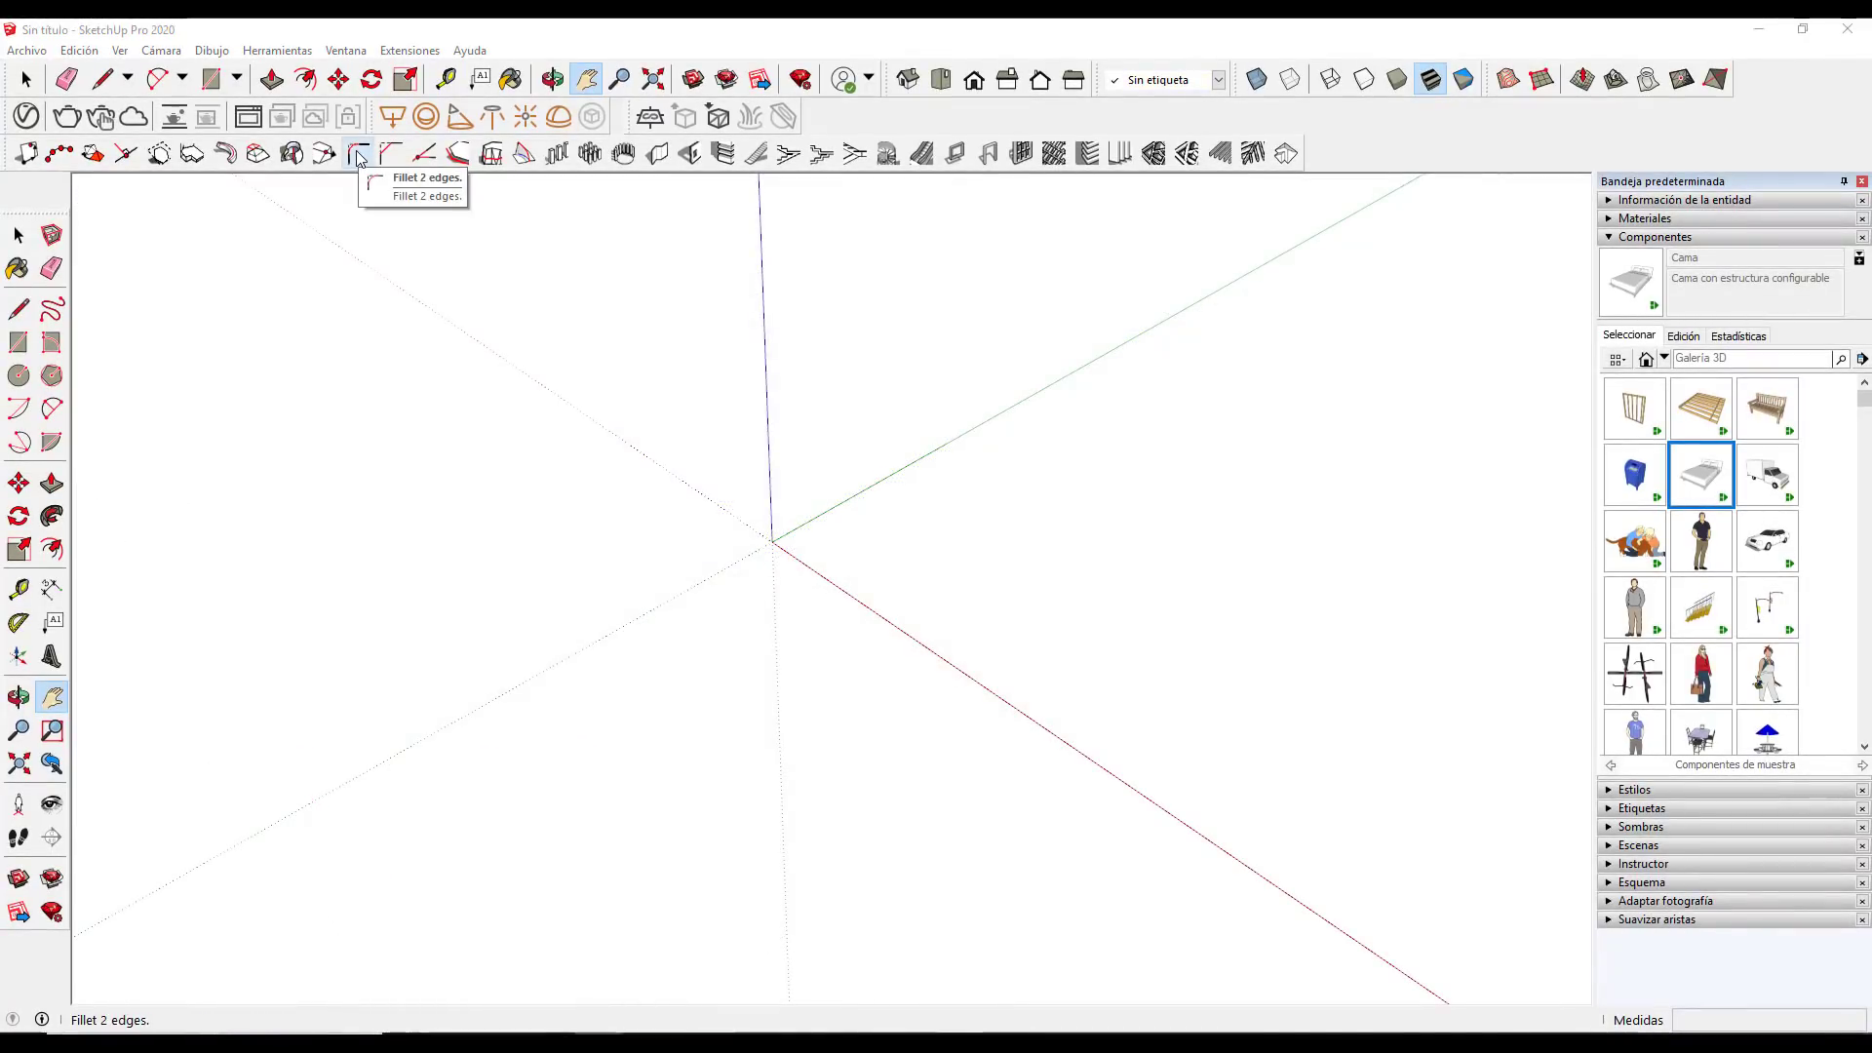
Draw a flat rectangle and reverse its face (Invertir caras) so the front faces up
click(18, 342)
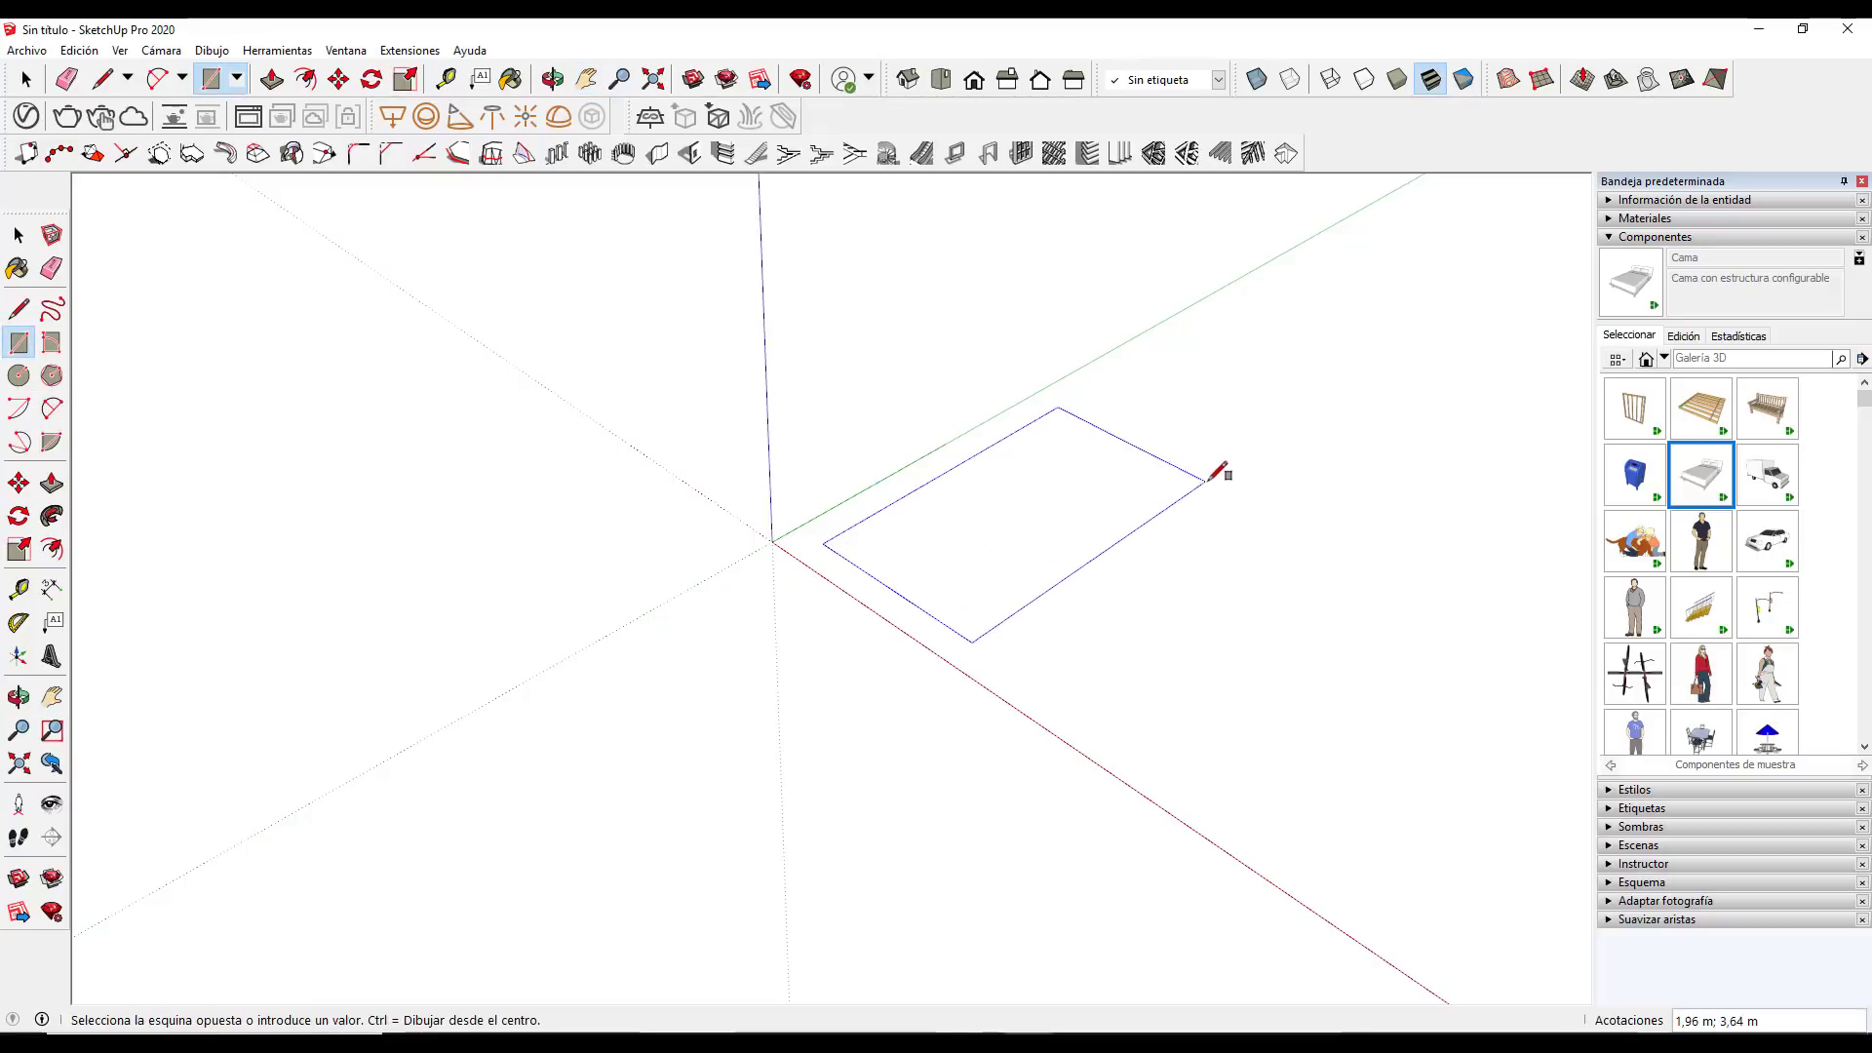
click(1178, 522)
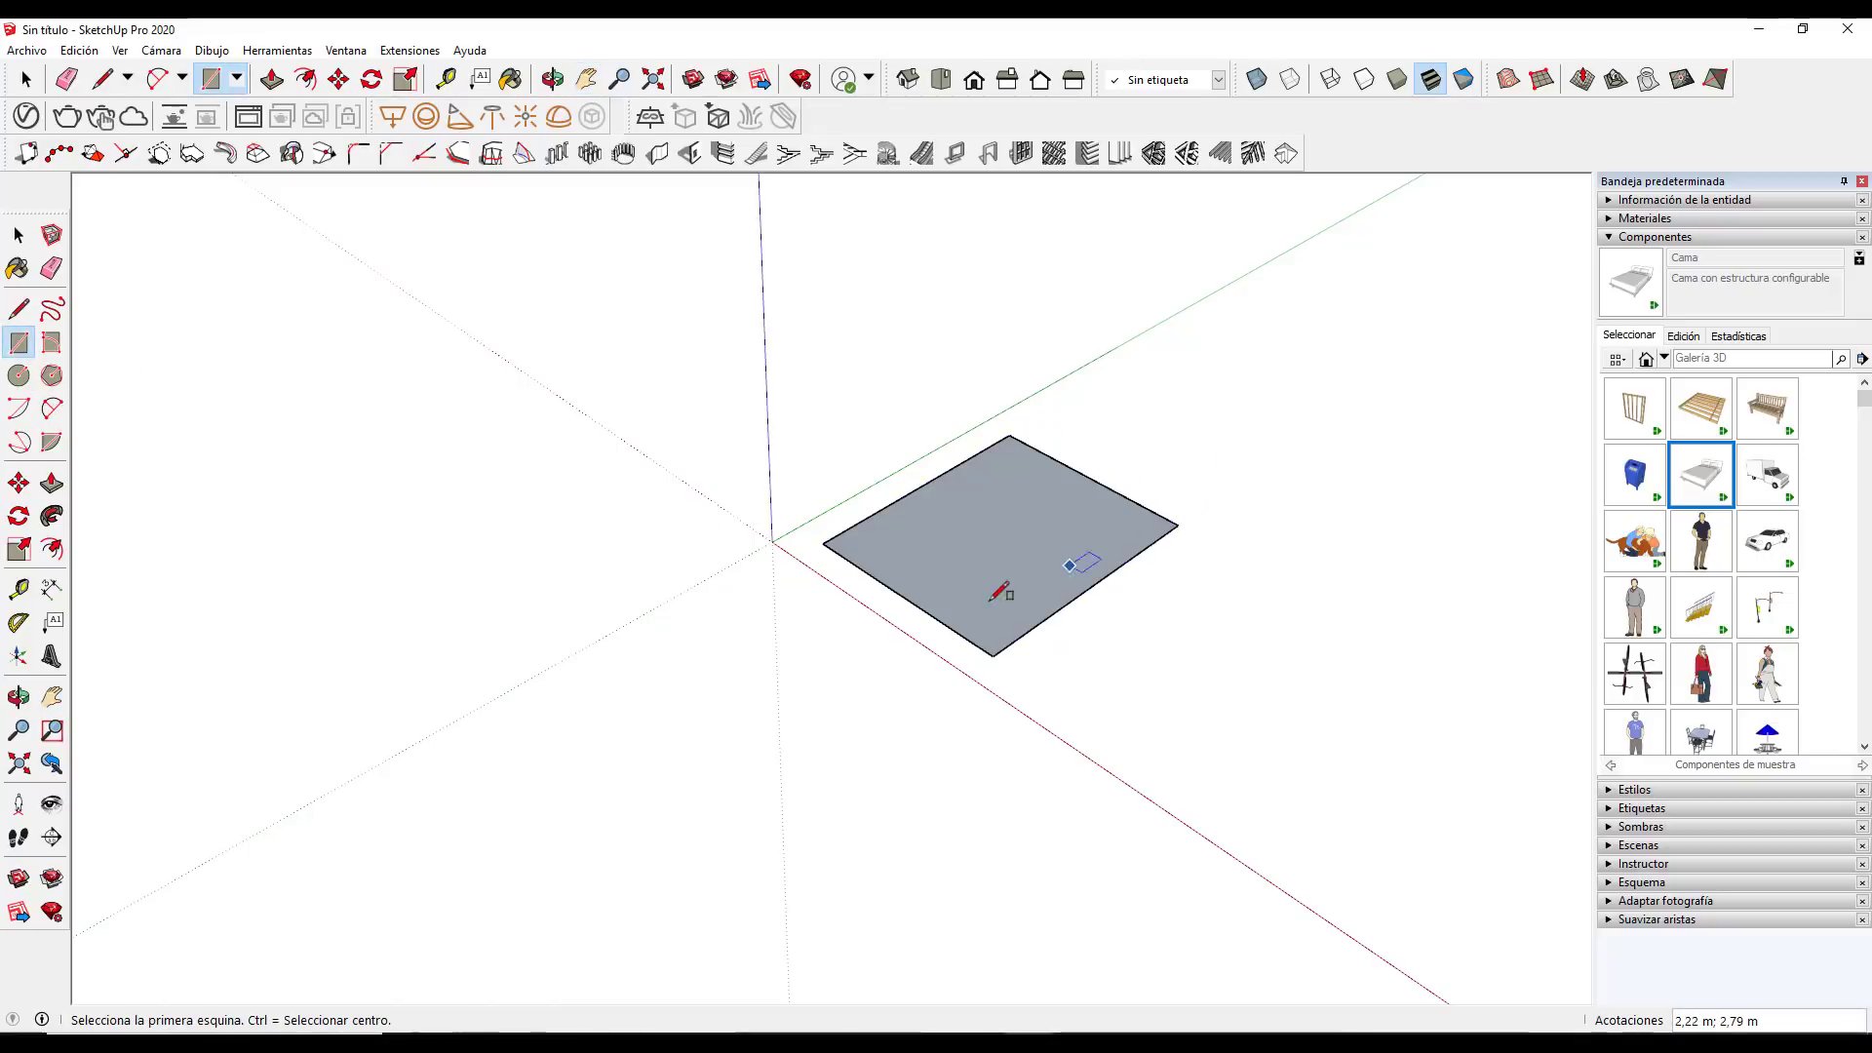
scroll(985, 572, up, 3)
scroll(941, 563, up, 3)
key(space)
right_click(914, 568)
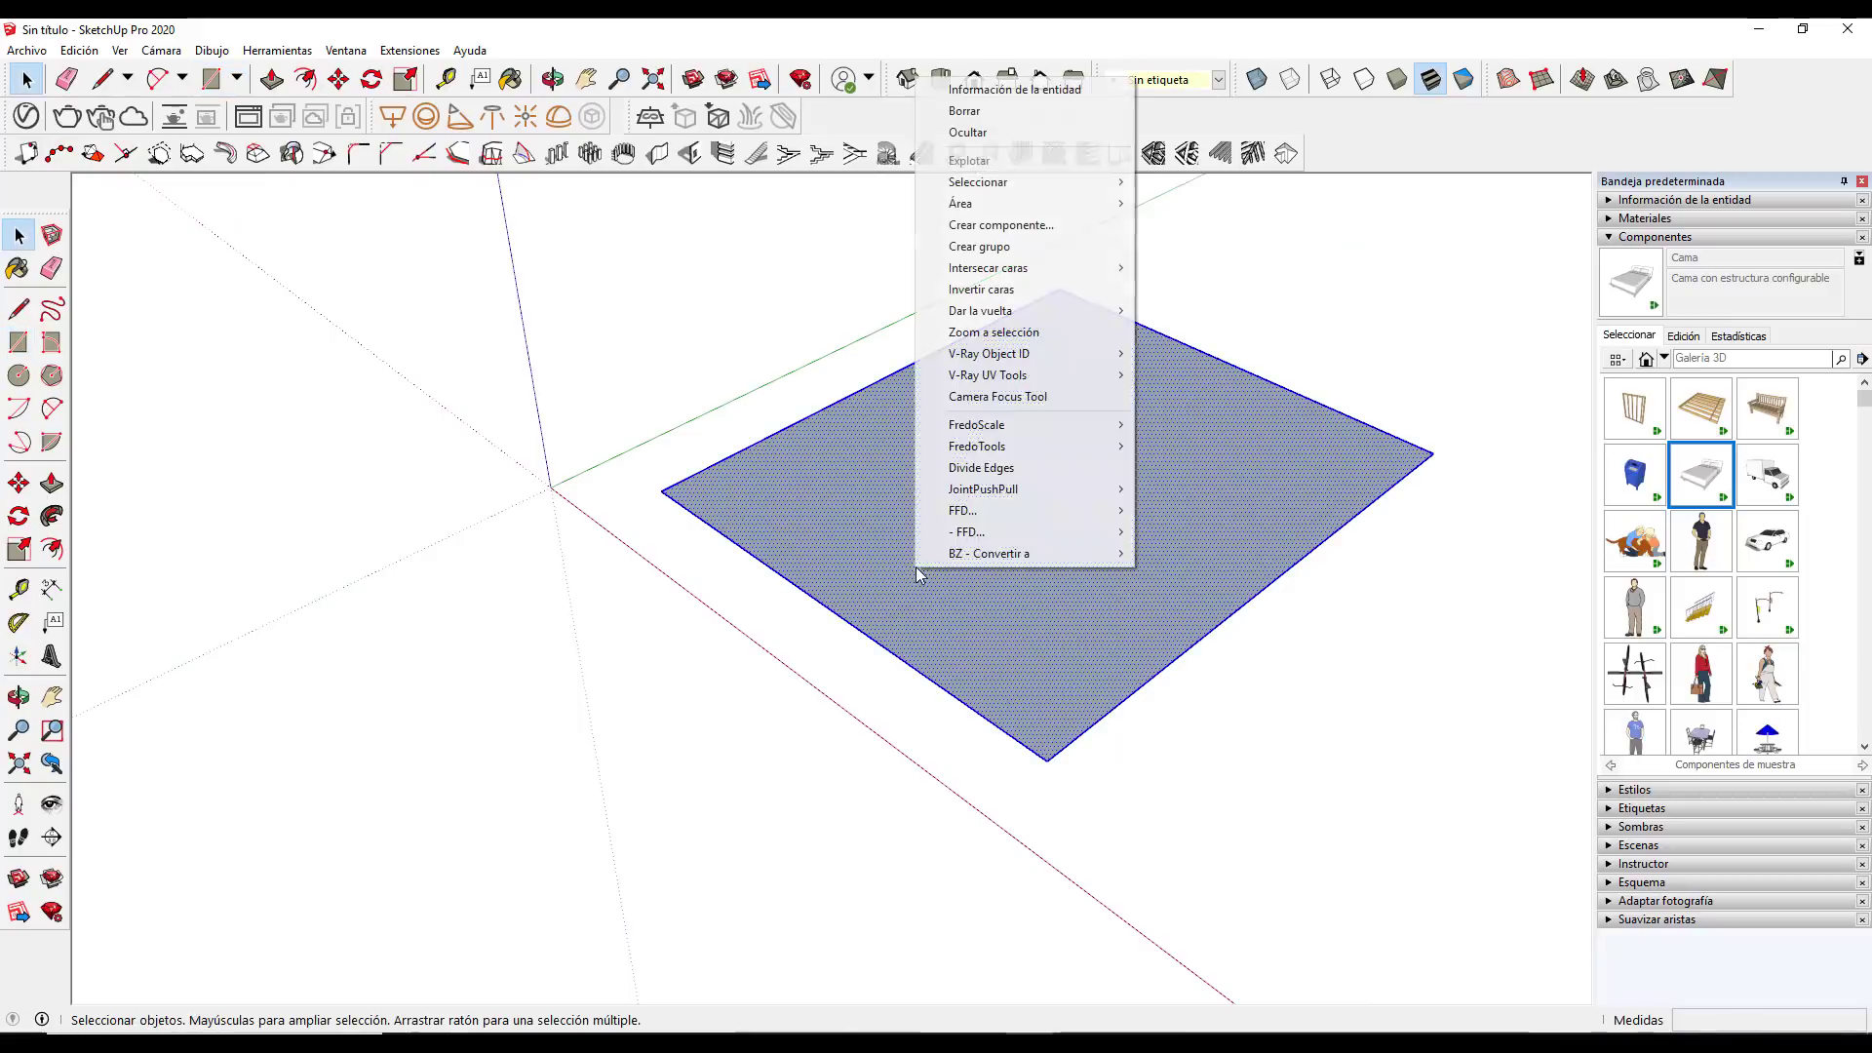
click(980, 289)
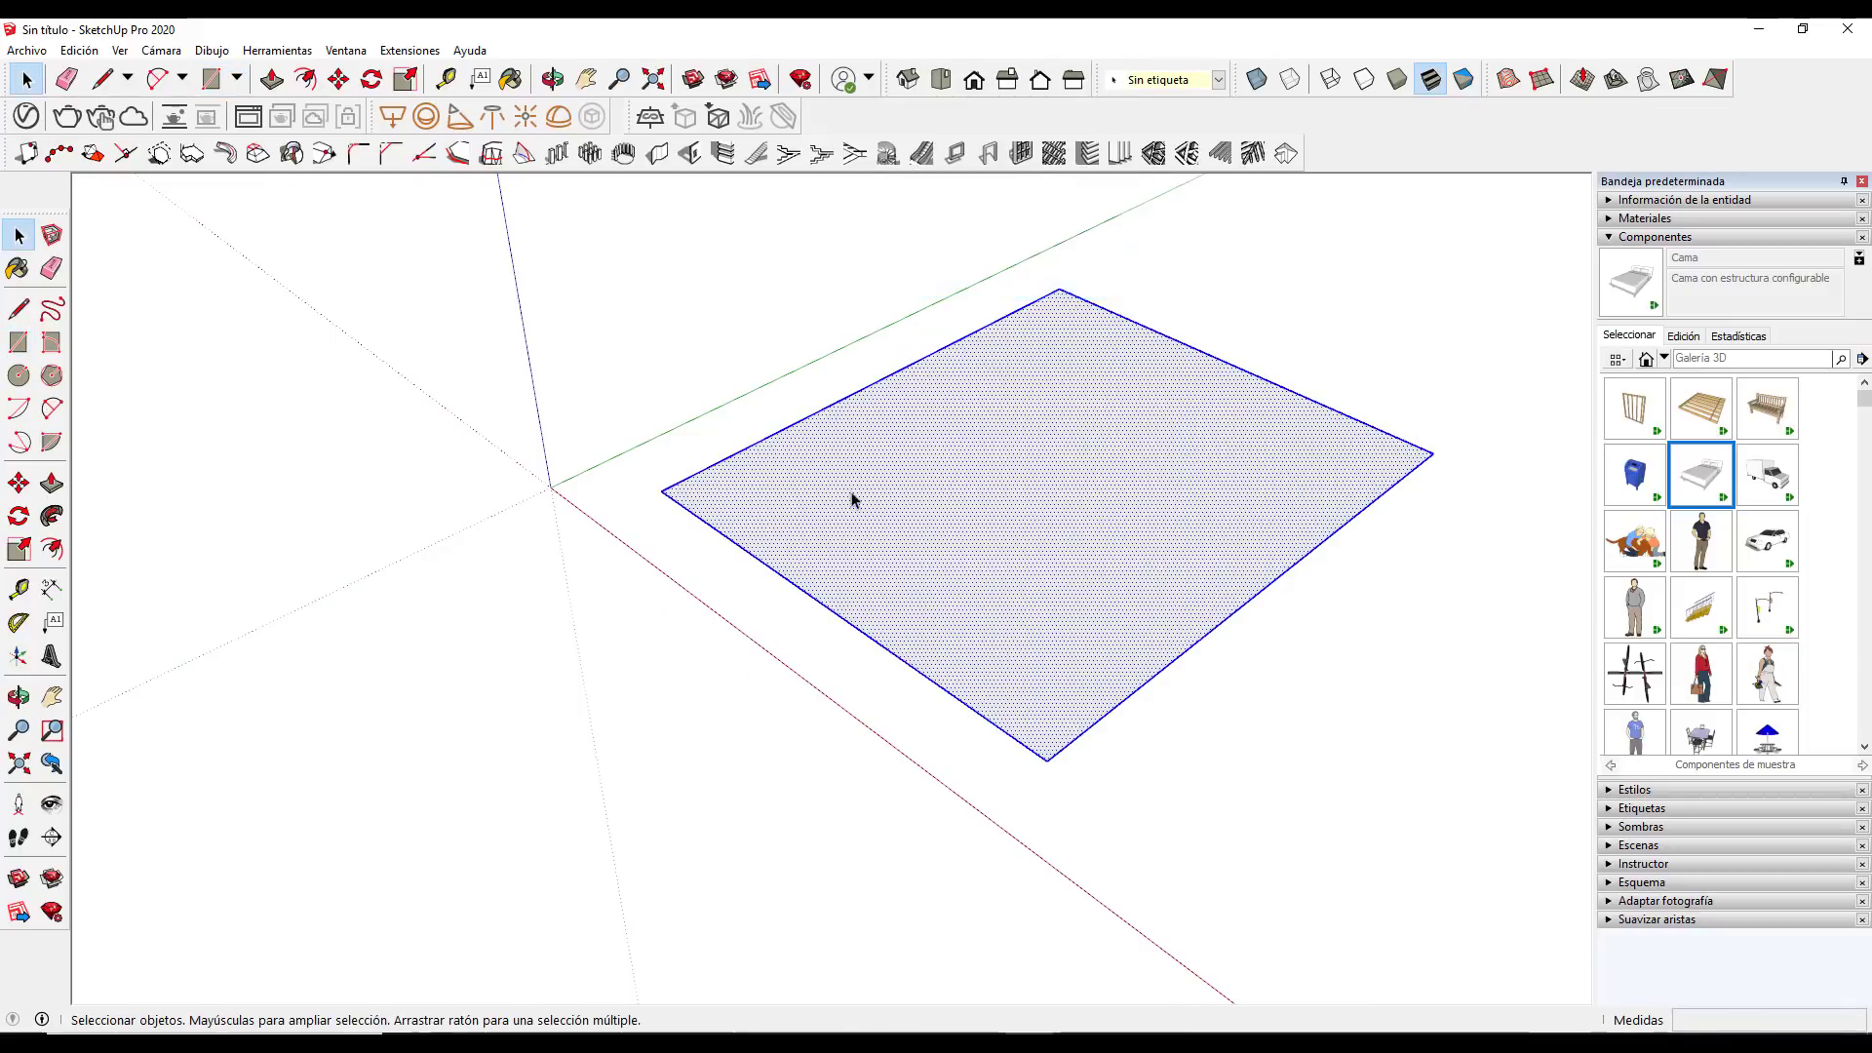
scroll(846, 495, up, 2)
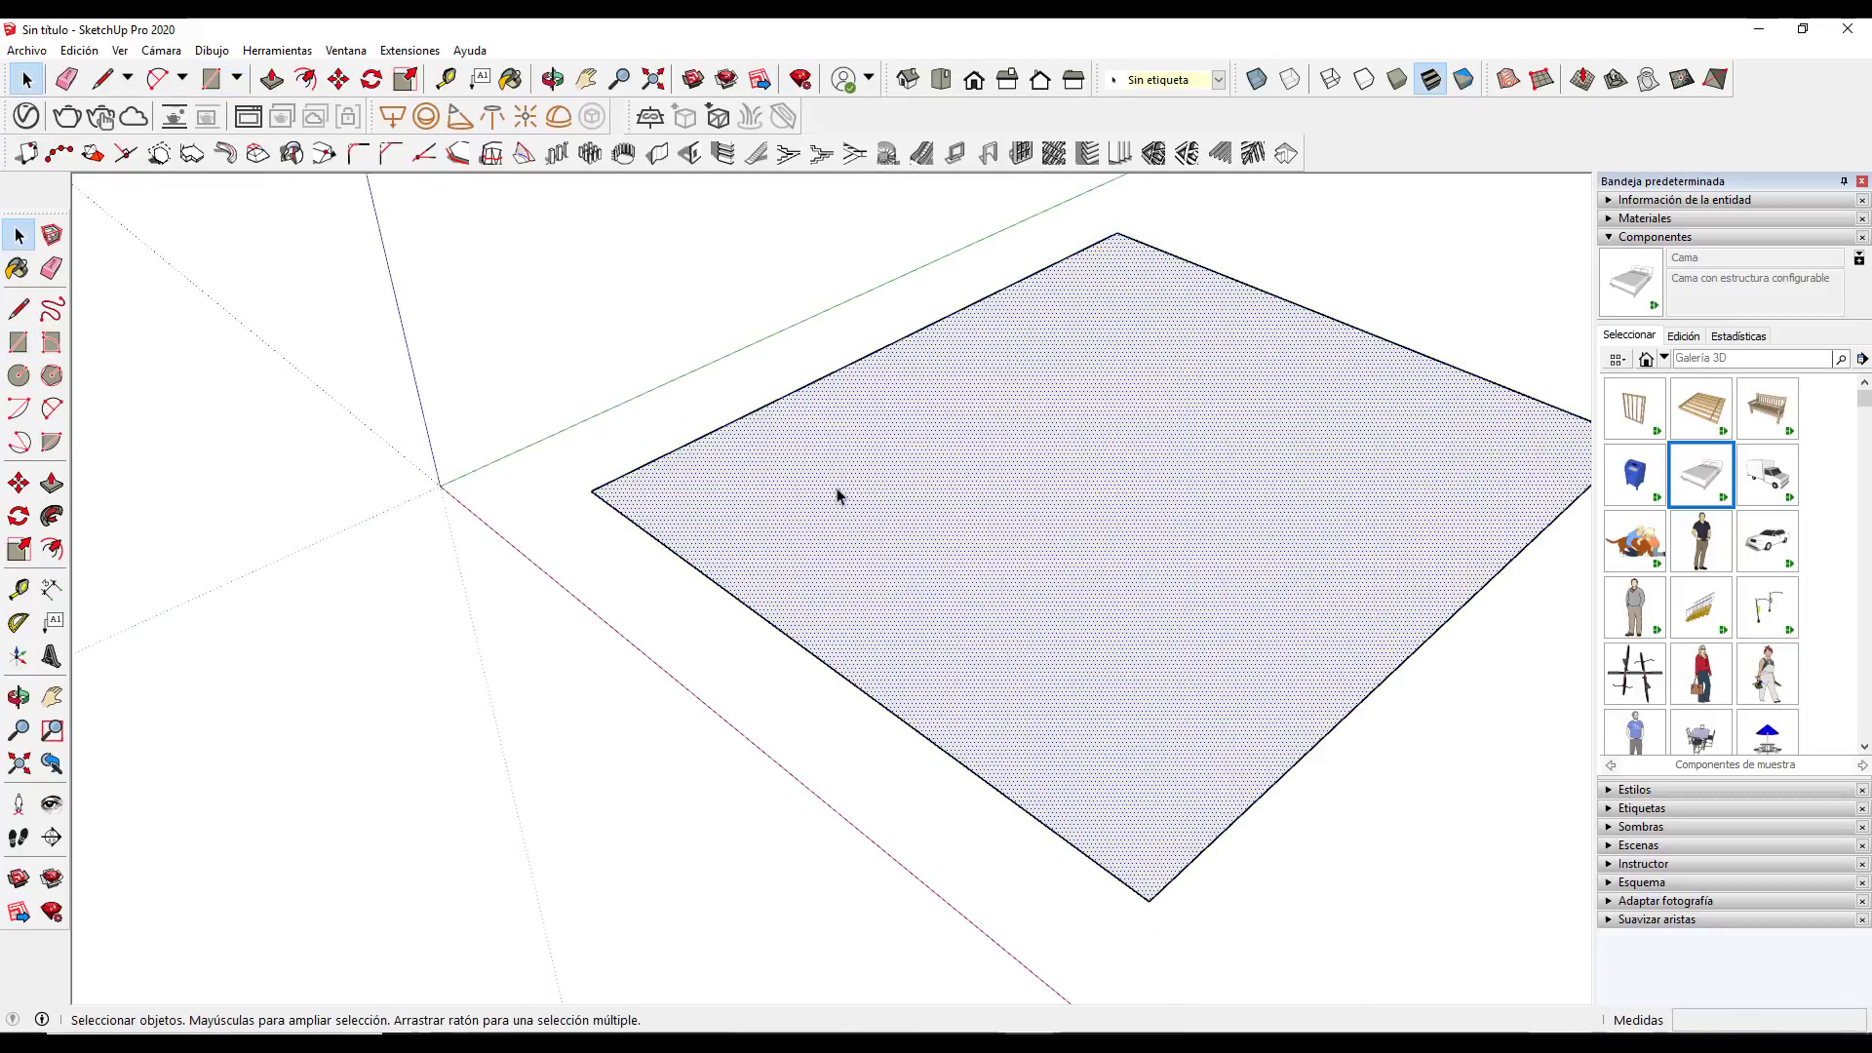
Fillet the upper-left and lower-left edges with a 0,50 m radius
click(358, 153)
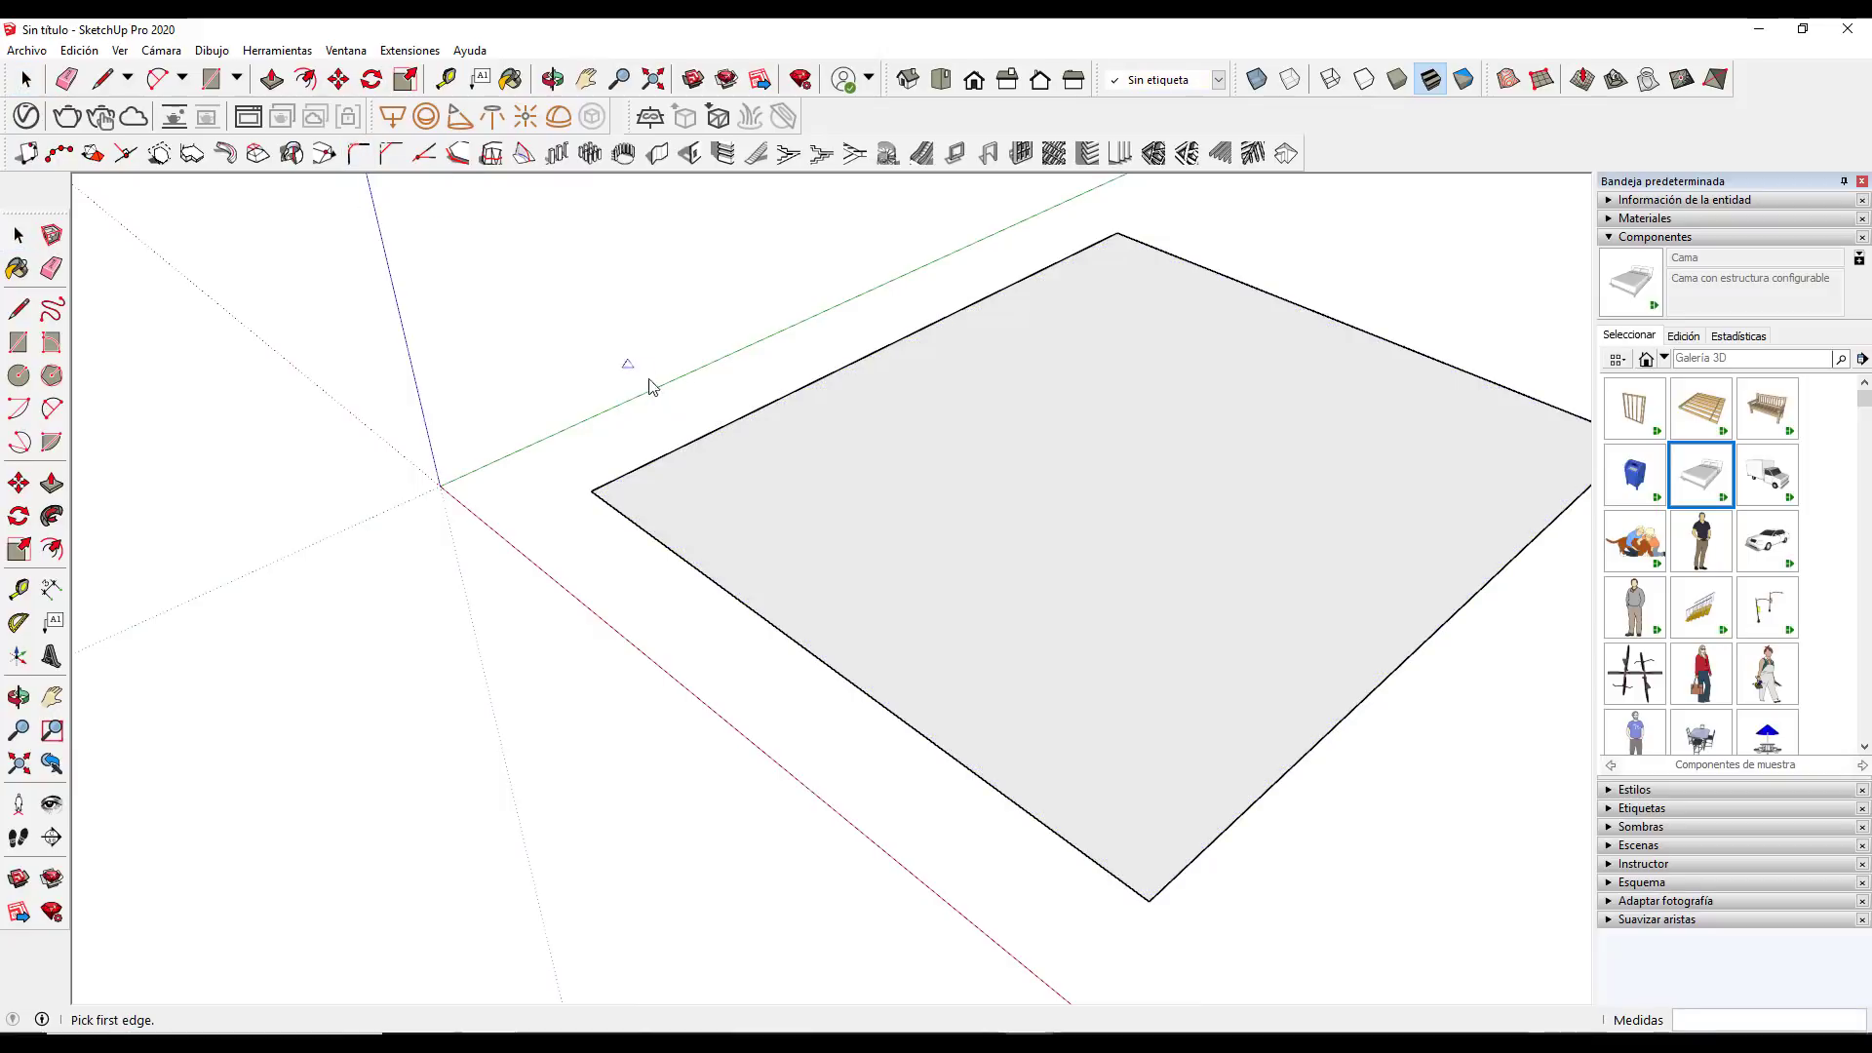
click(719, 430)
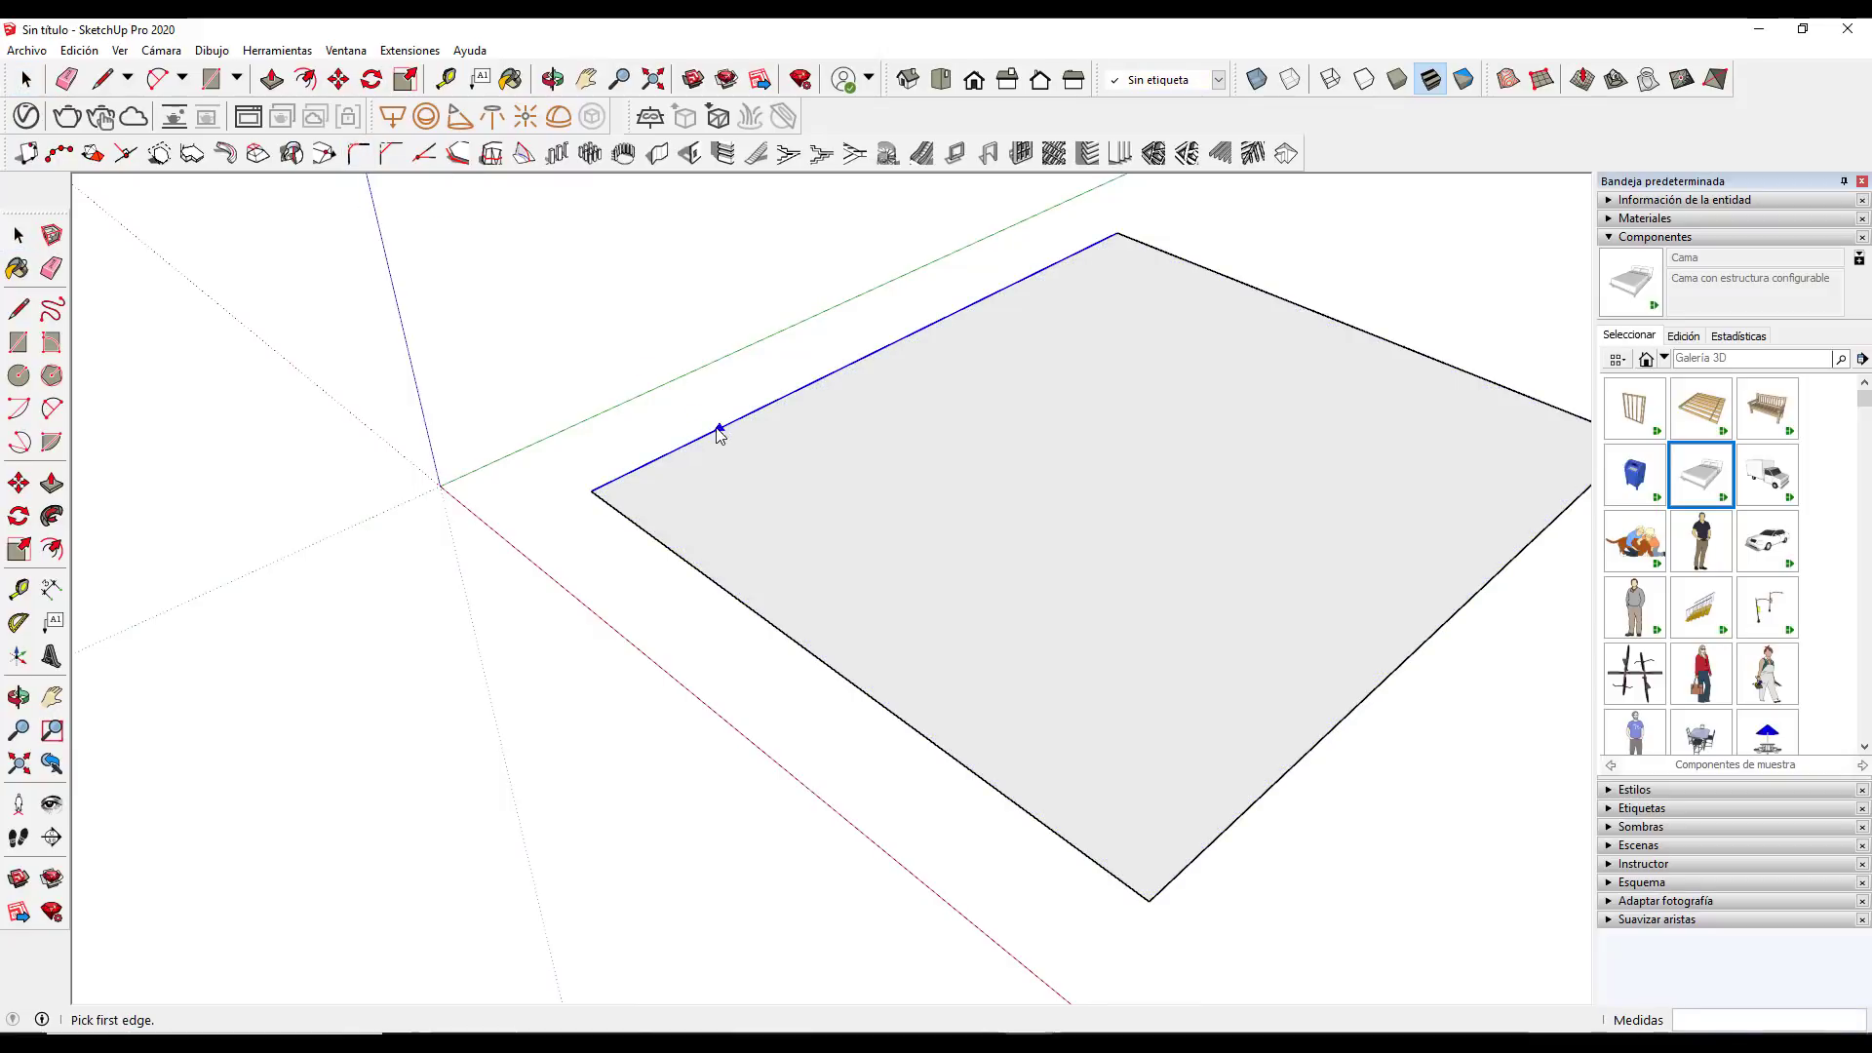
click(685, 563)
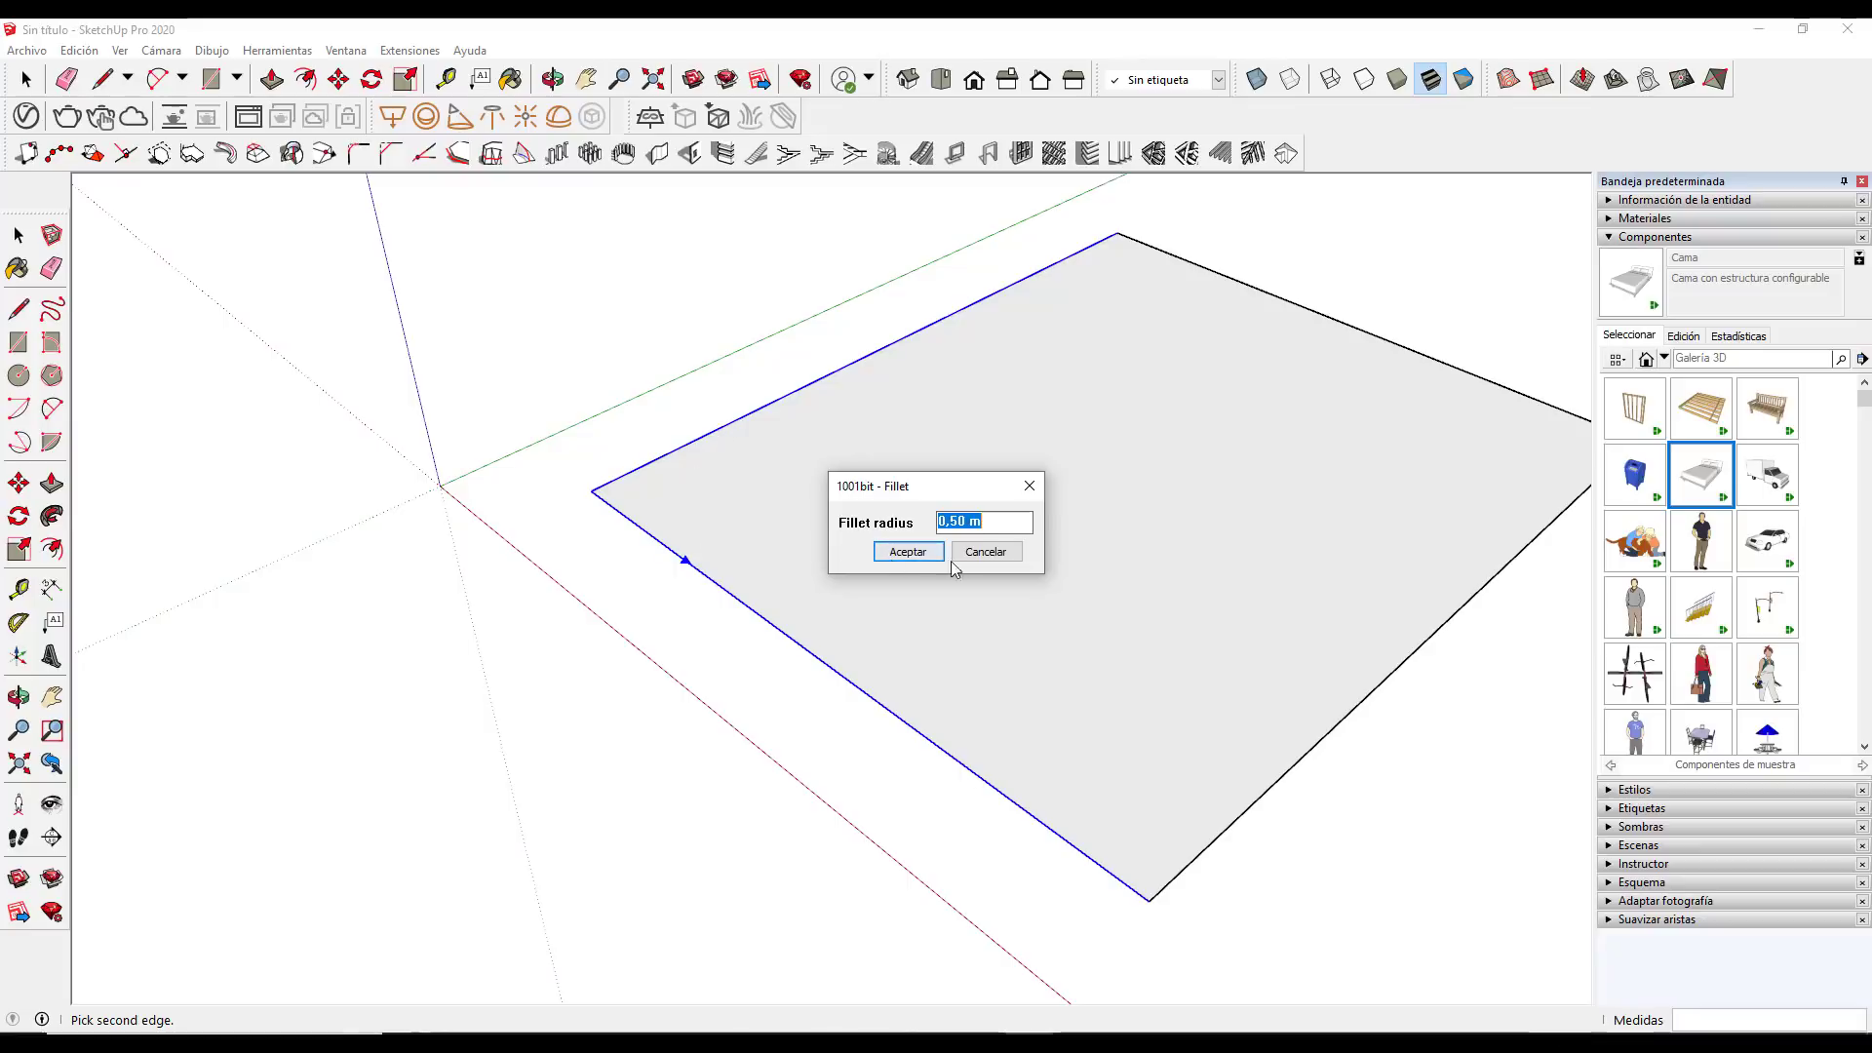
click(906, 554)
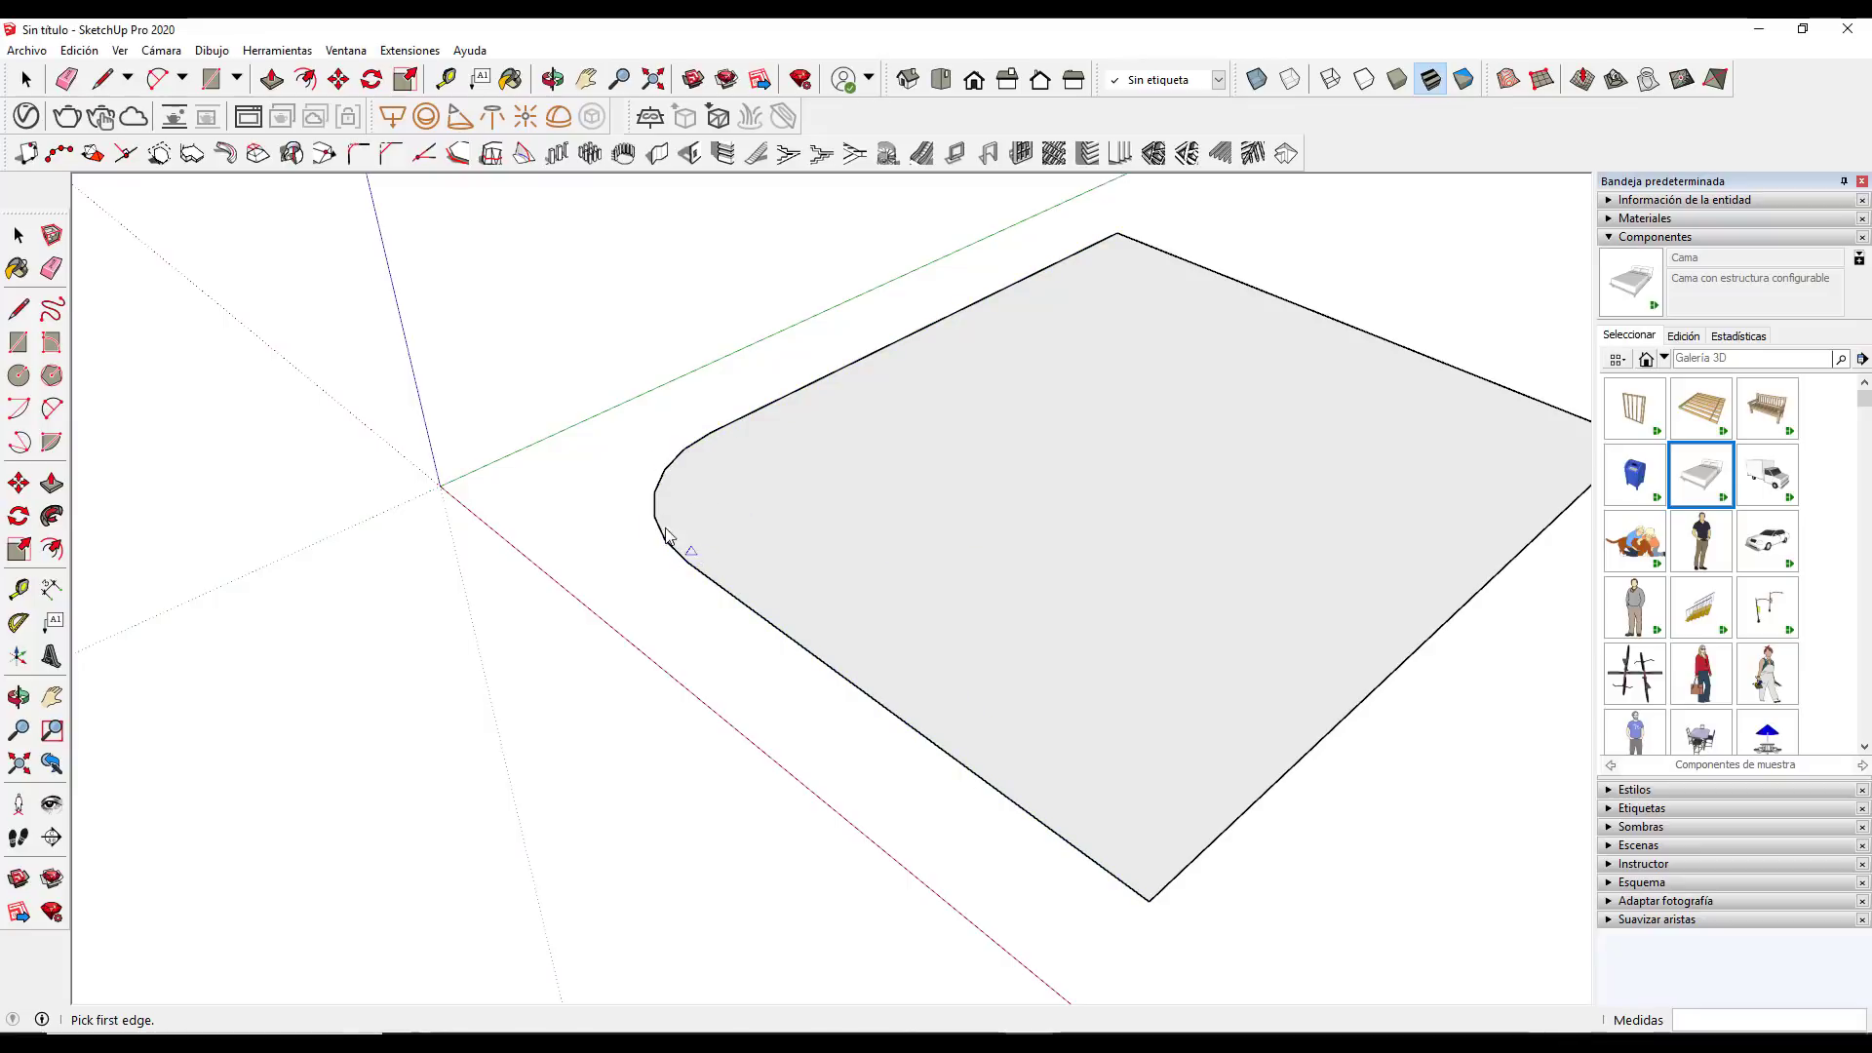
scroll(893, 652, down, 3)
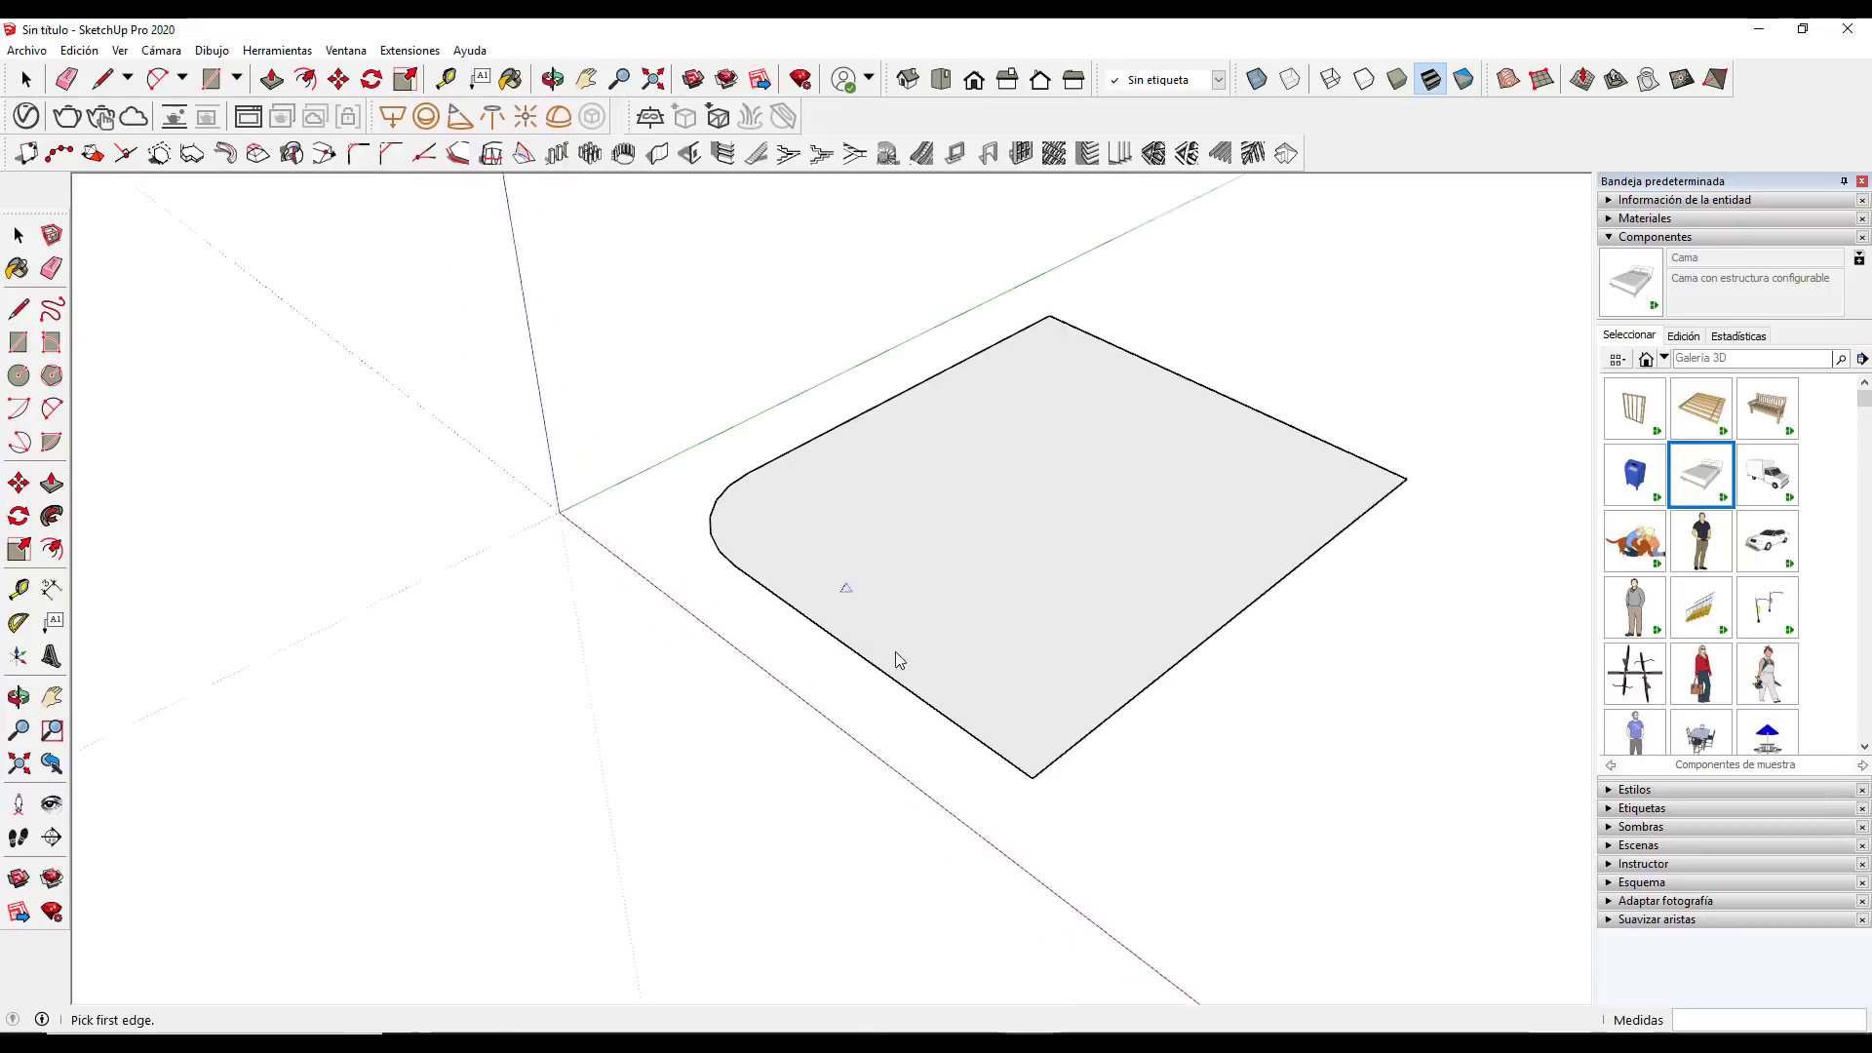
scroll(1179, 802, down, 2)
scroll(841, 715, up, 2)
key(space)
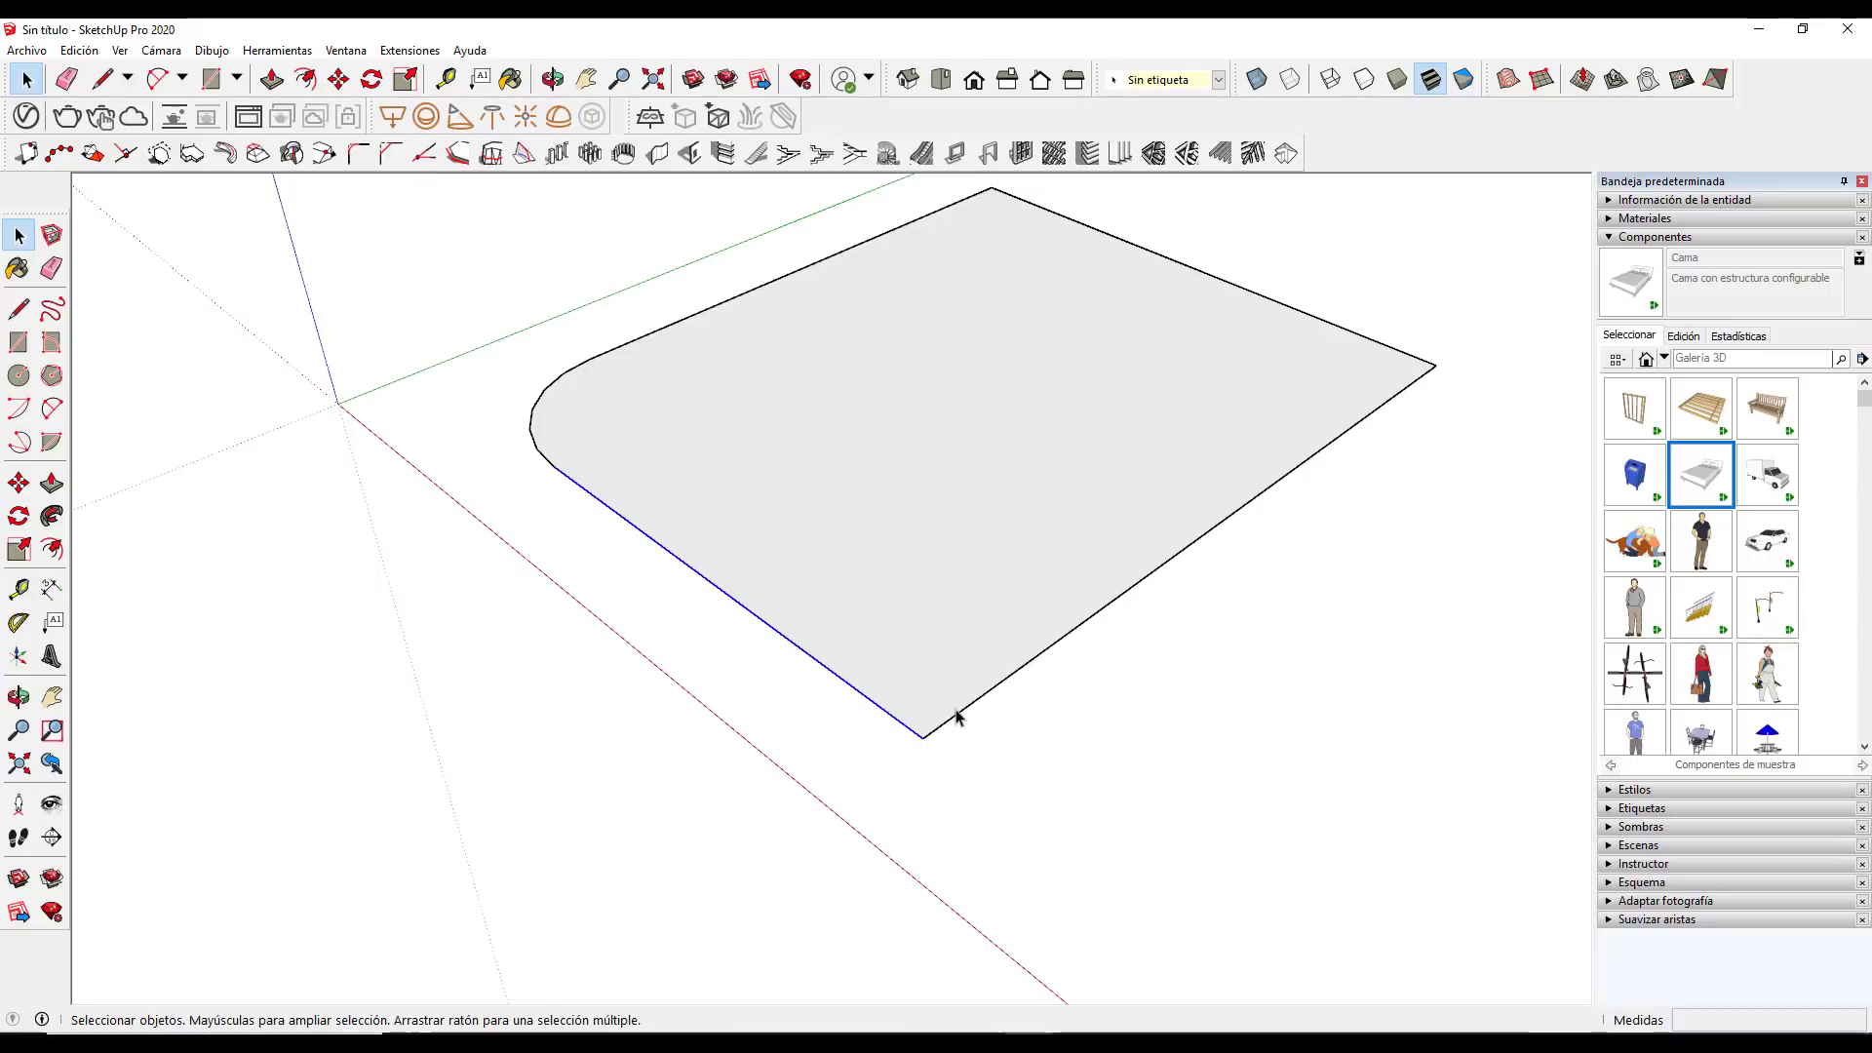
click(527, 475)
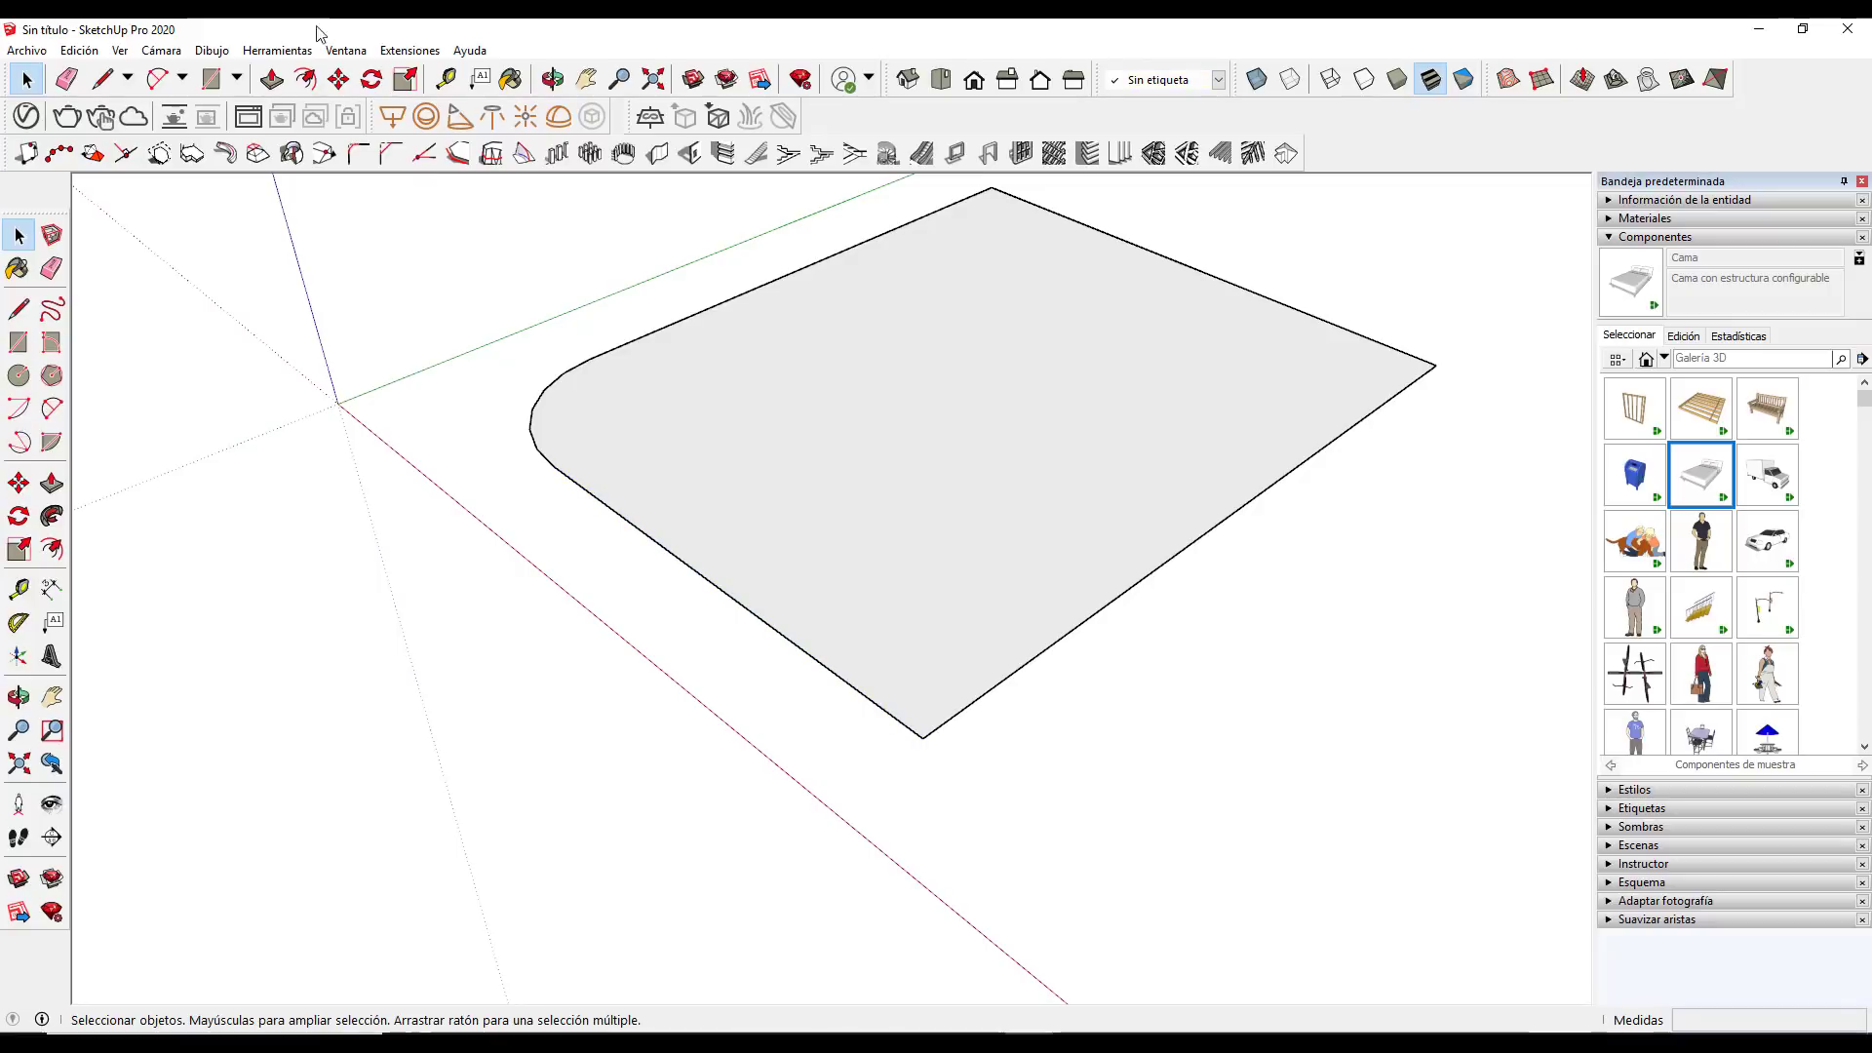
Fillet the lower-left and lower-right edges with a 1 m radius, then pan the shape left
click(351, 159)
click(733, 603)
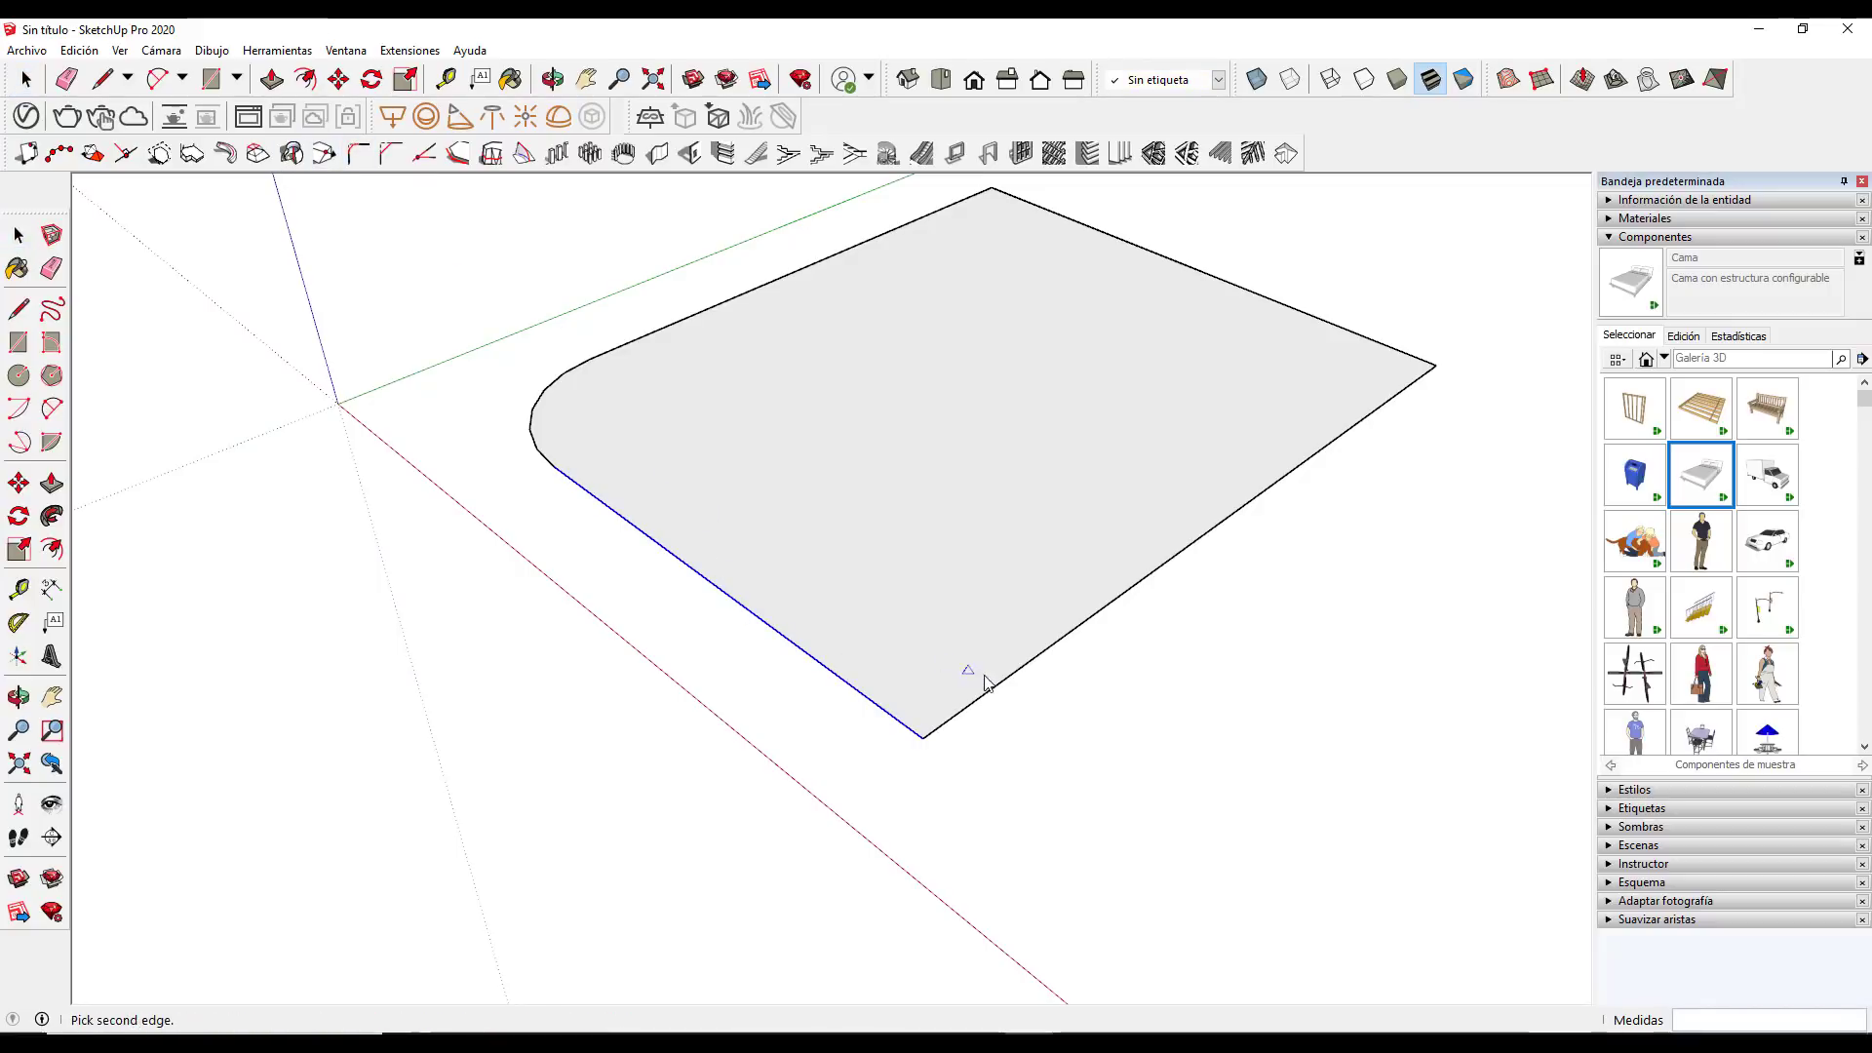
click(993, 687)
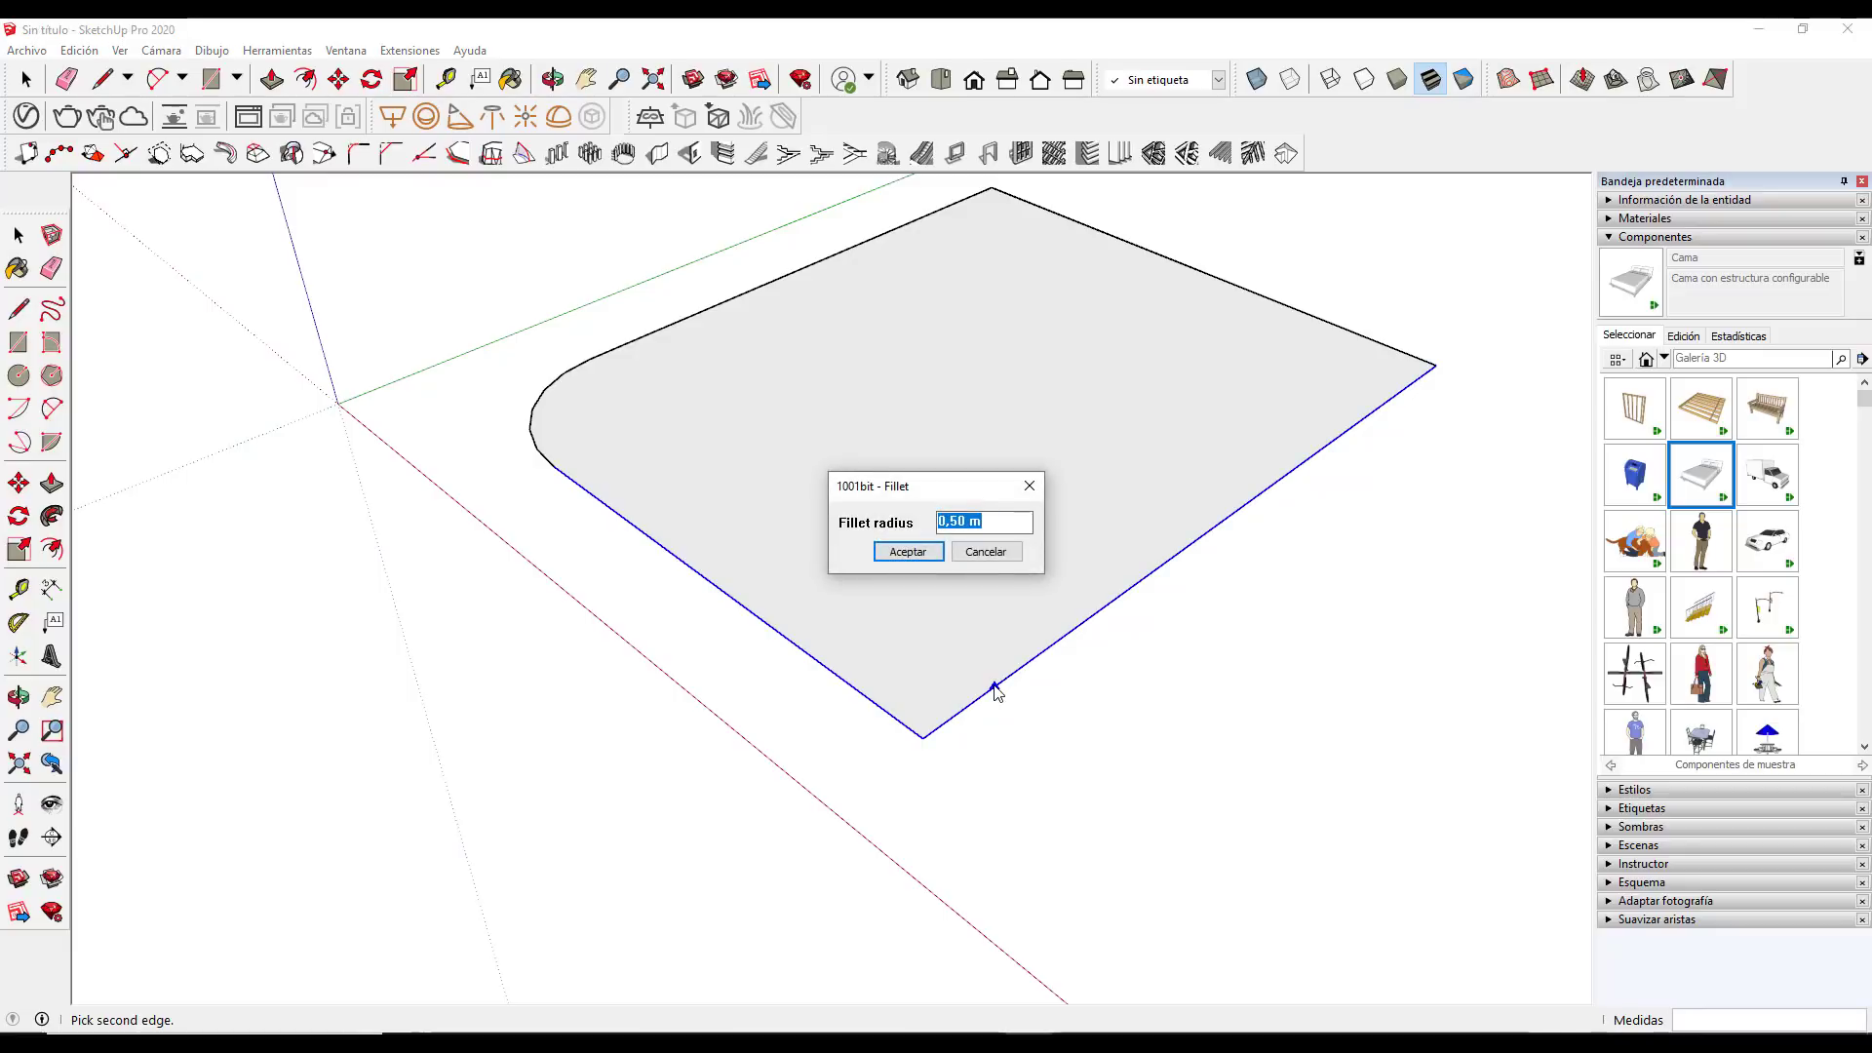
text(1)
key(Return)
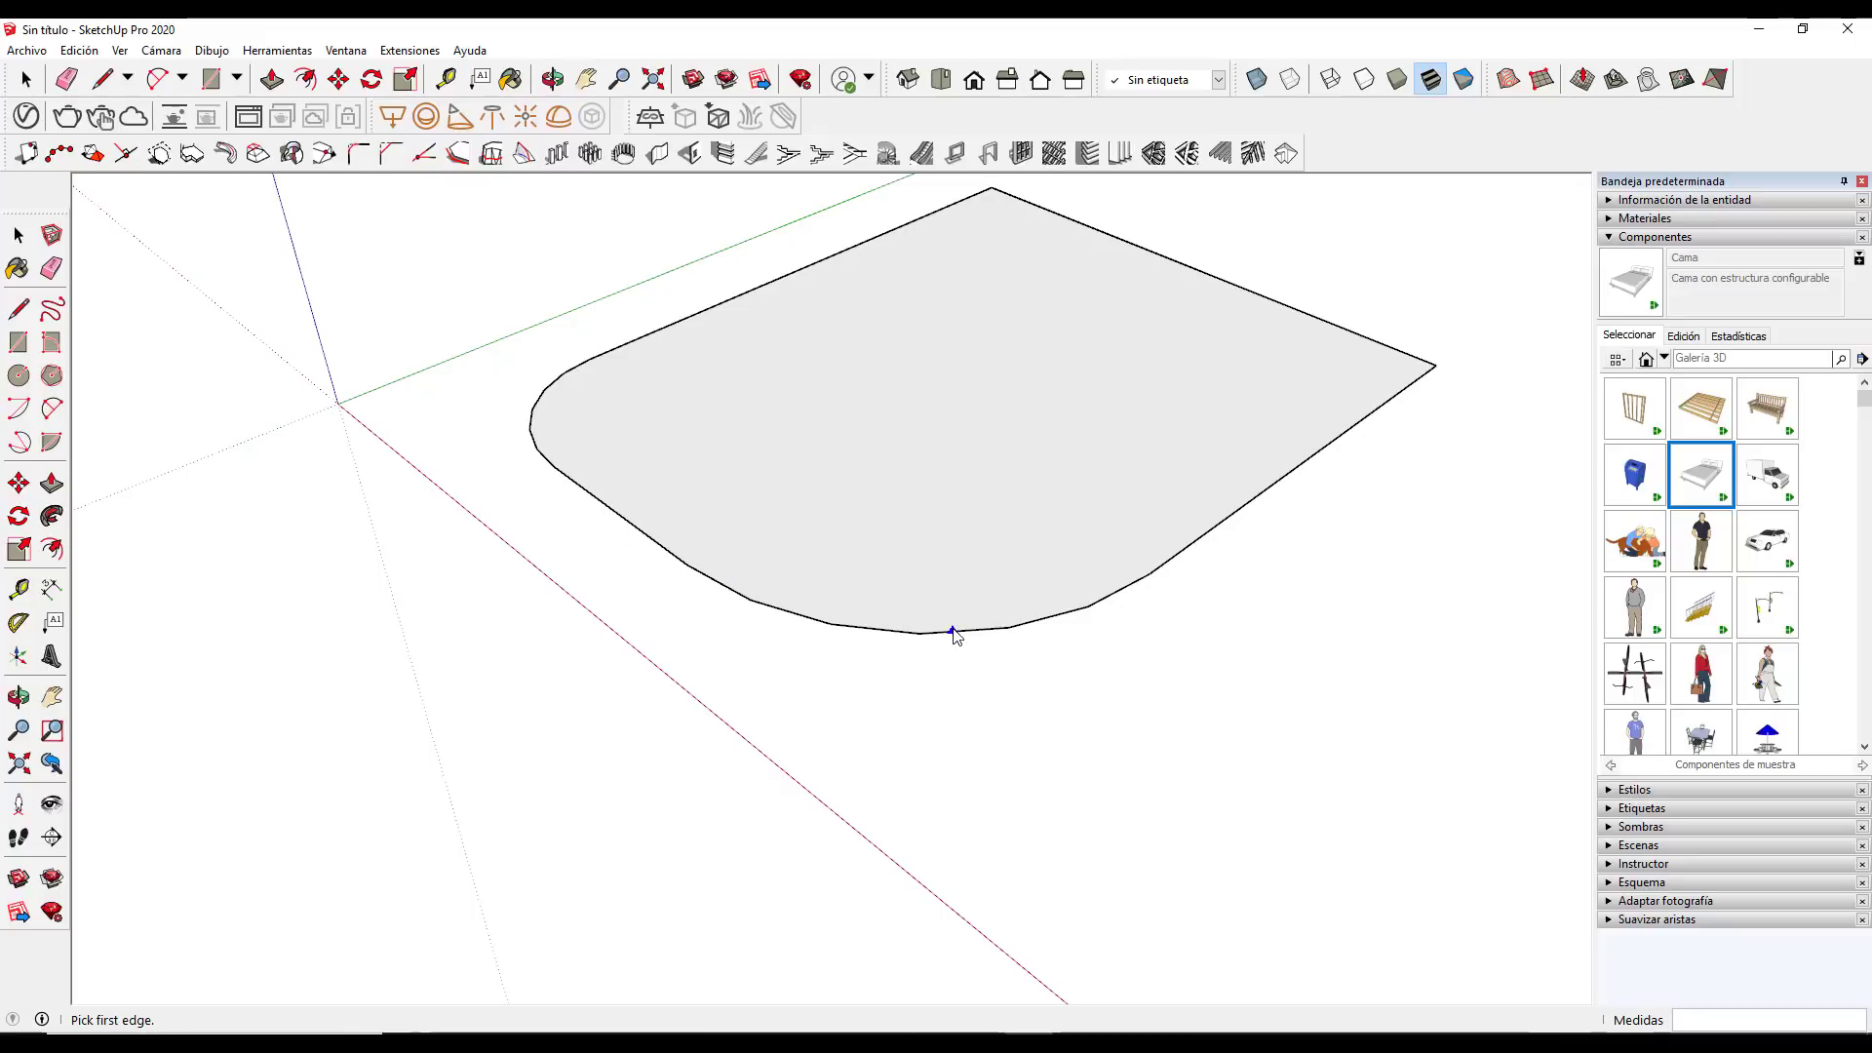
key(space)
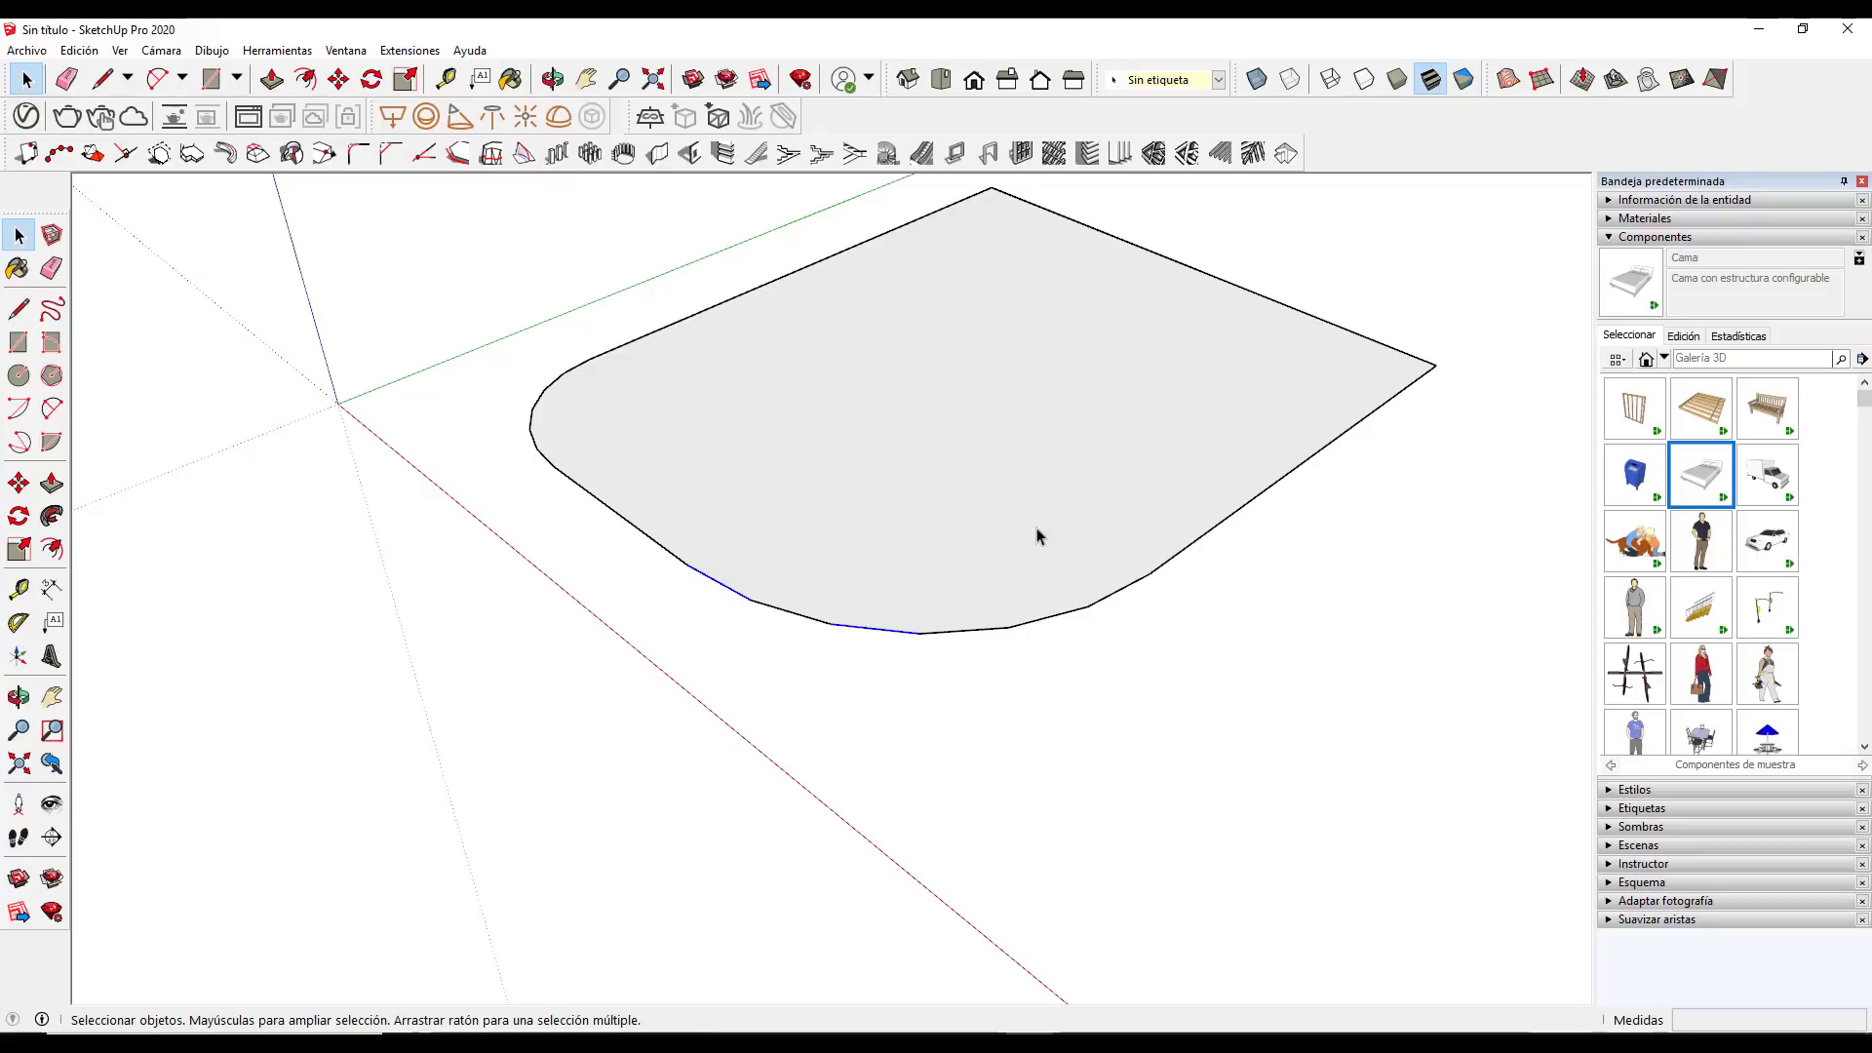
key(h)
mouse_move(1024, 426)
mouse_down()
mouse_move(953, 573)
mouse_move(798, 610)
mouse_up()
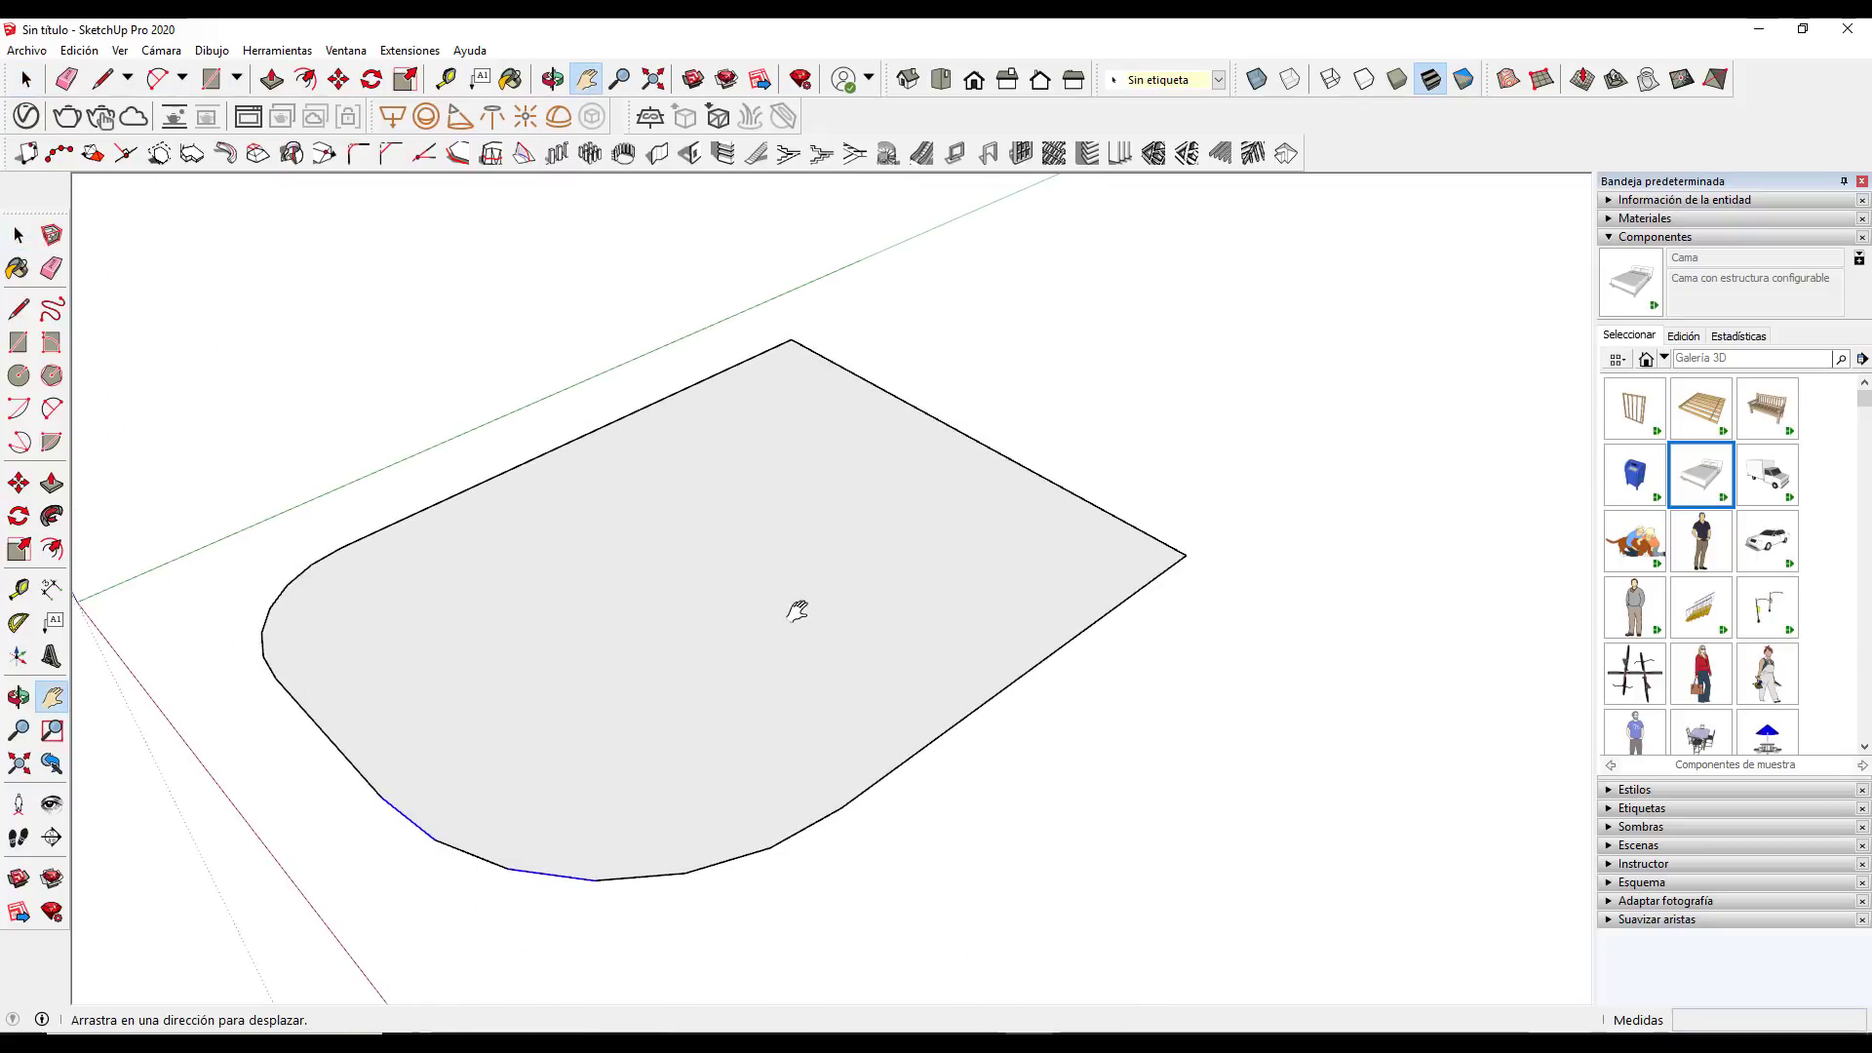
Start a 1001bit chamfer between the top-left and top-right edges
click(389, 156)
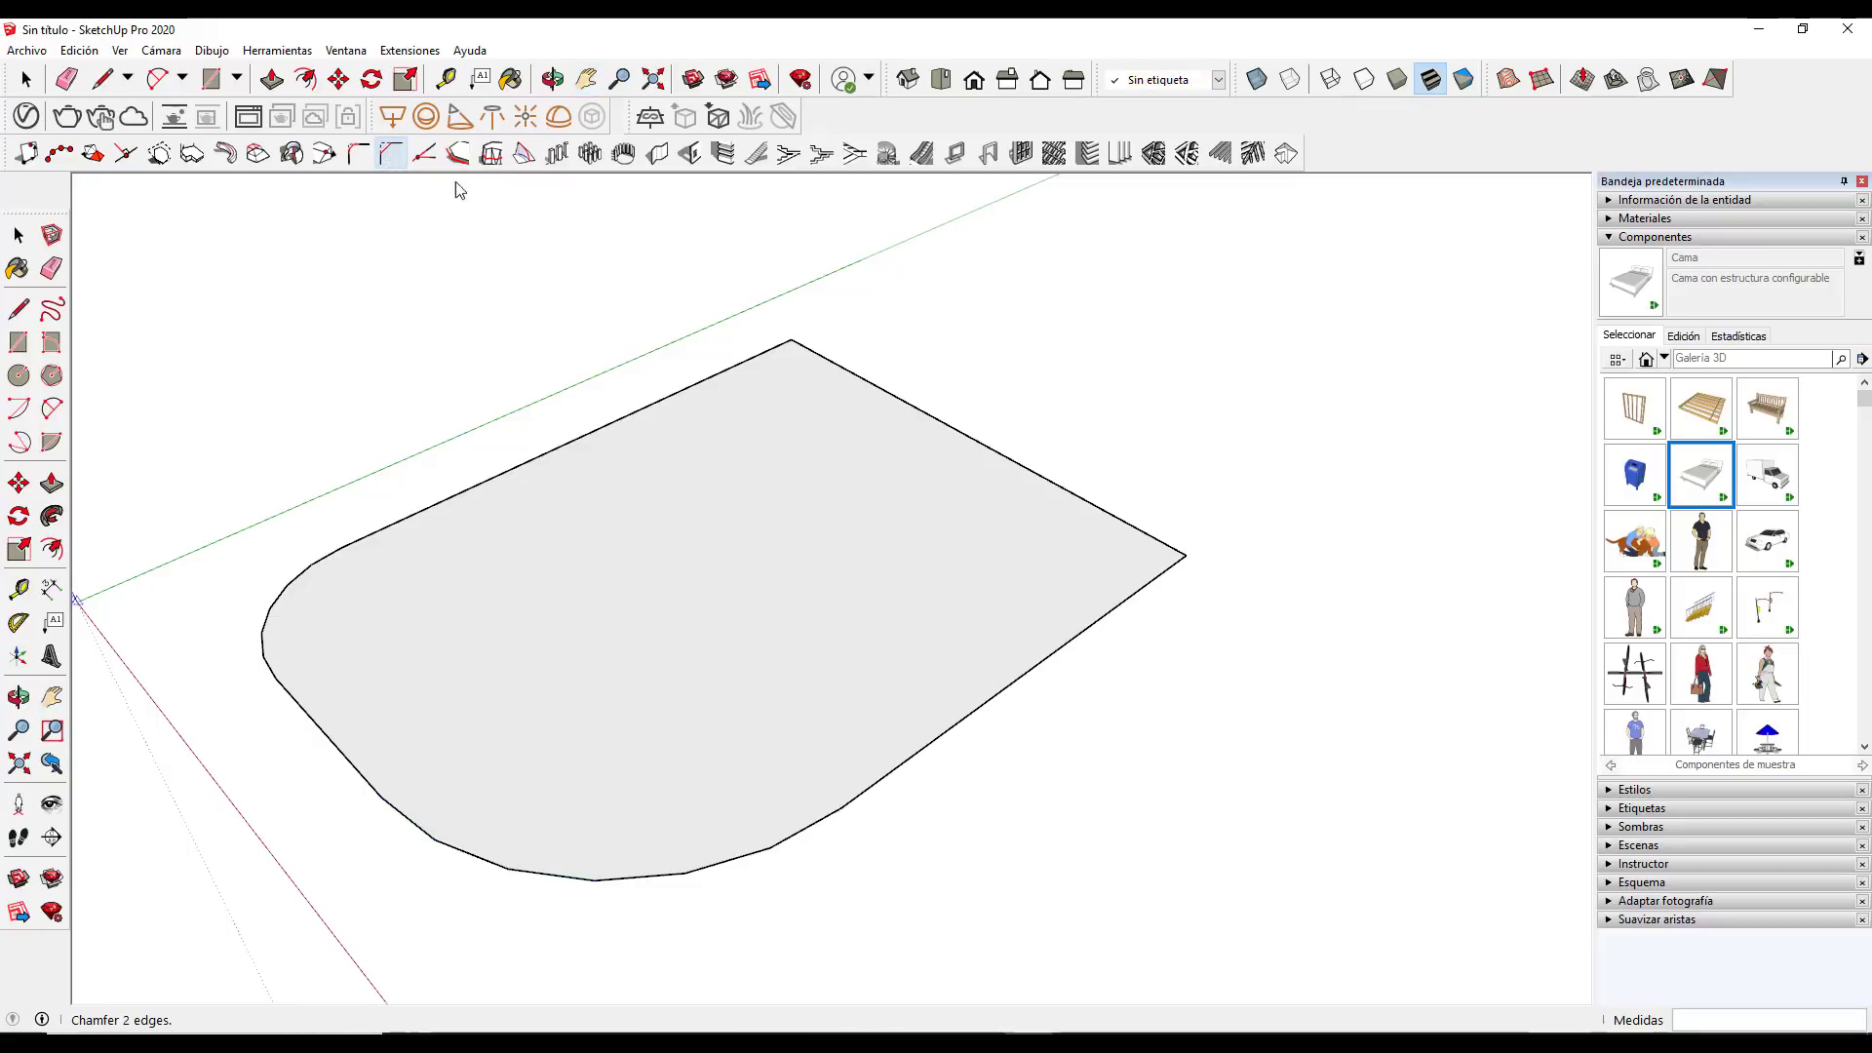
scroll(816, 346, up, 2)
scroll(817, 347, up, 1)
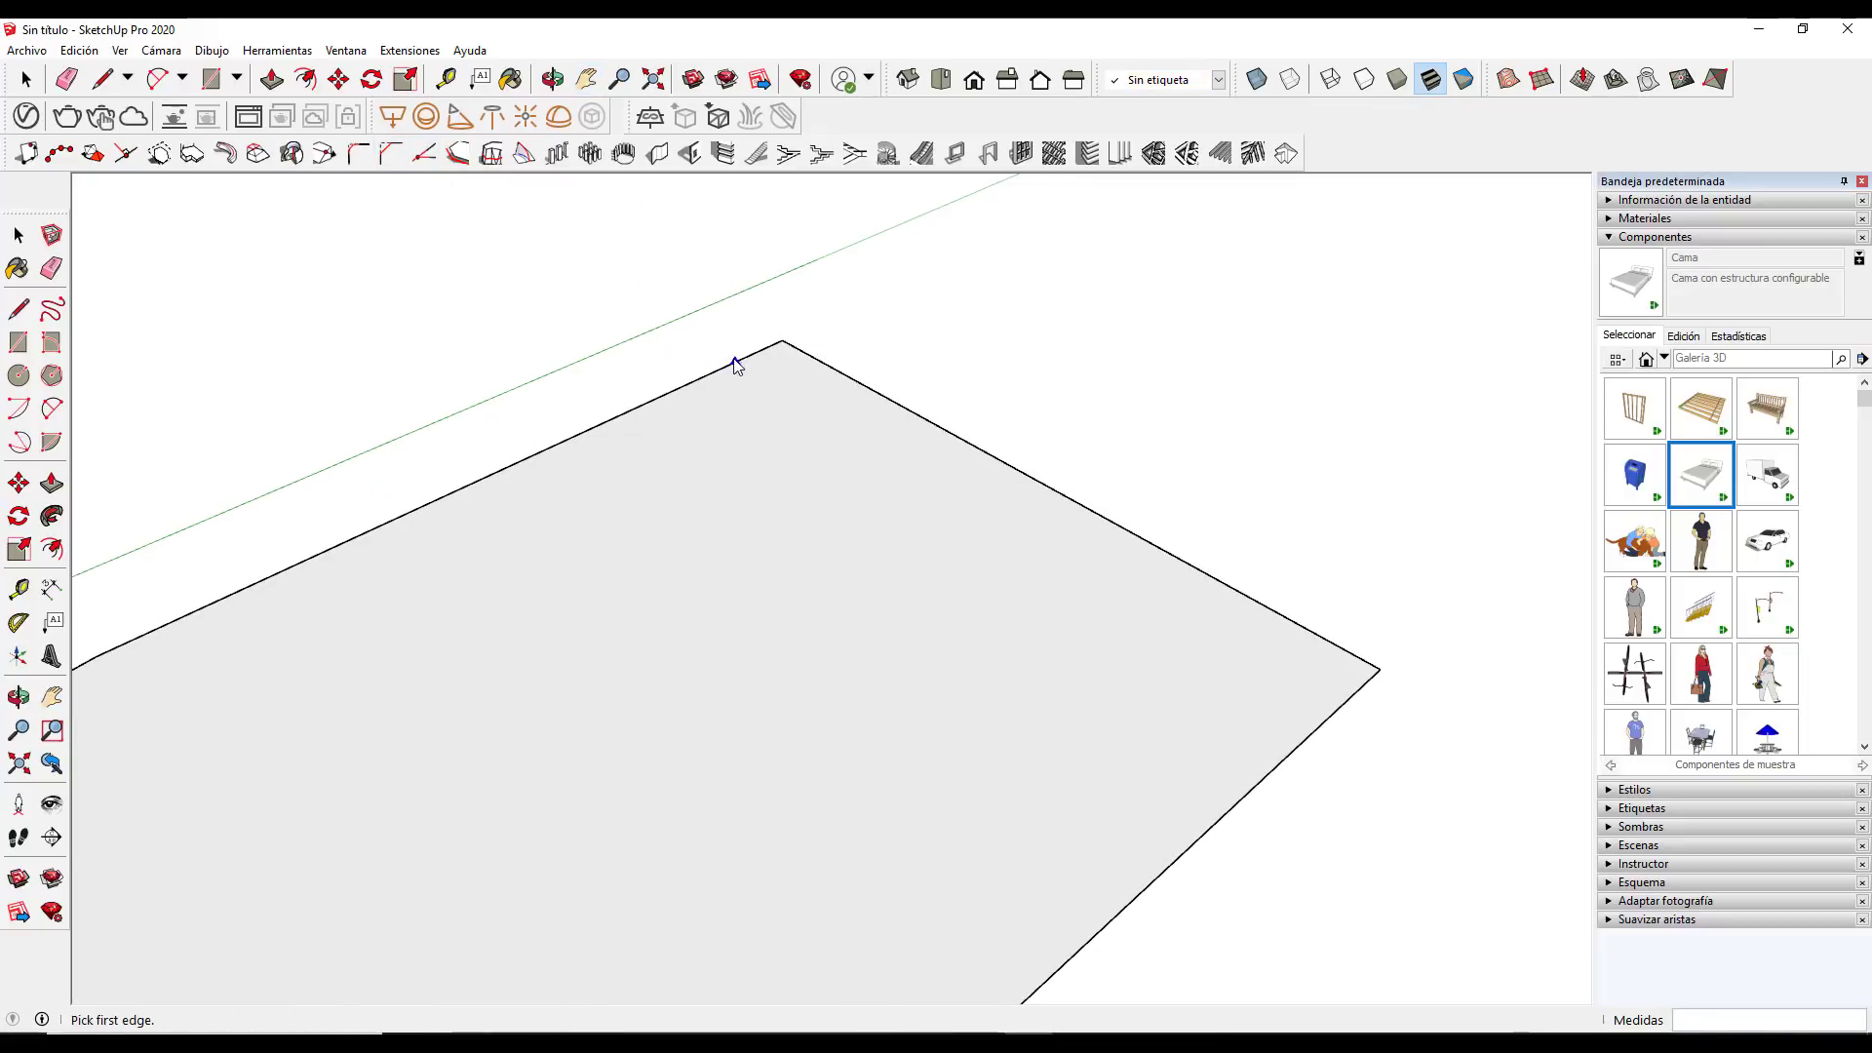
scroll(735, 365, down, 2)
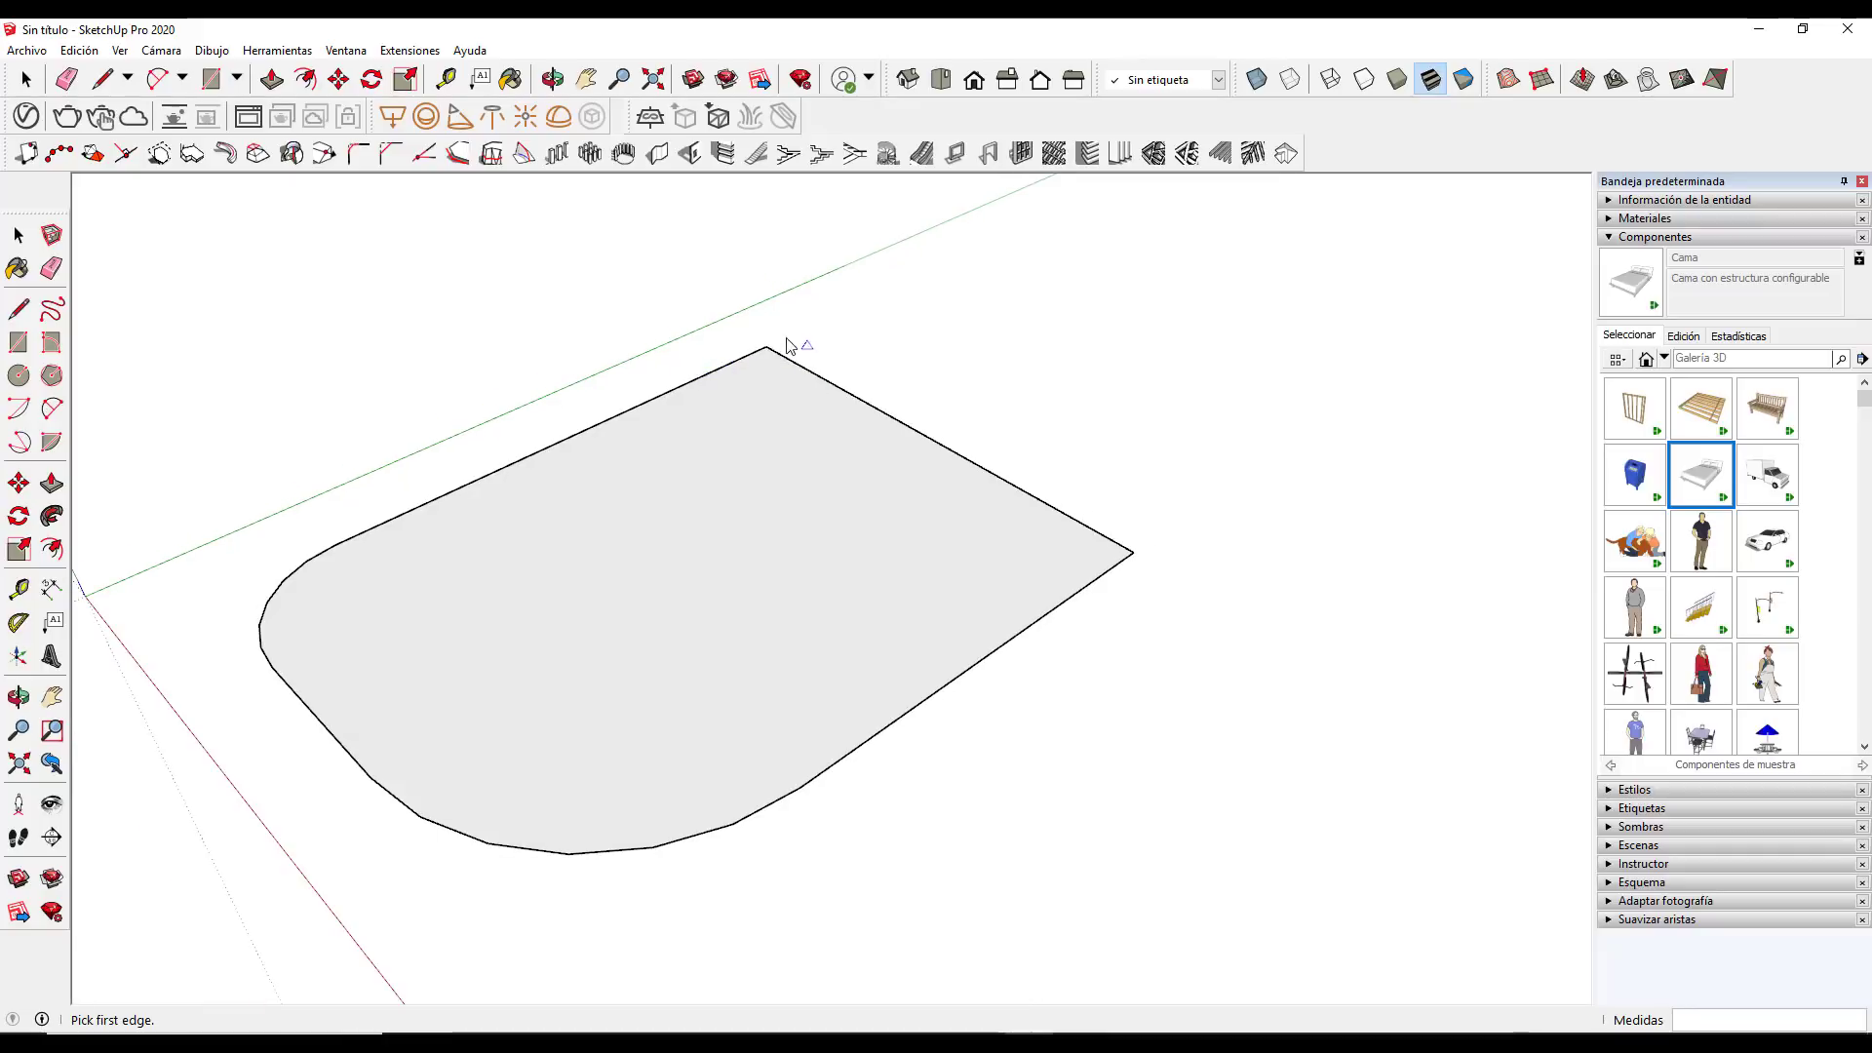
scroll(722, 372, up, 3)
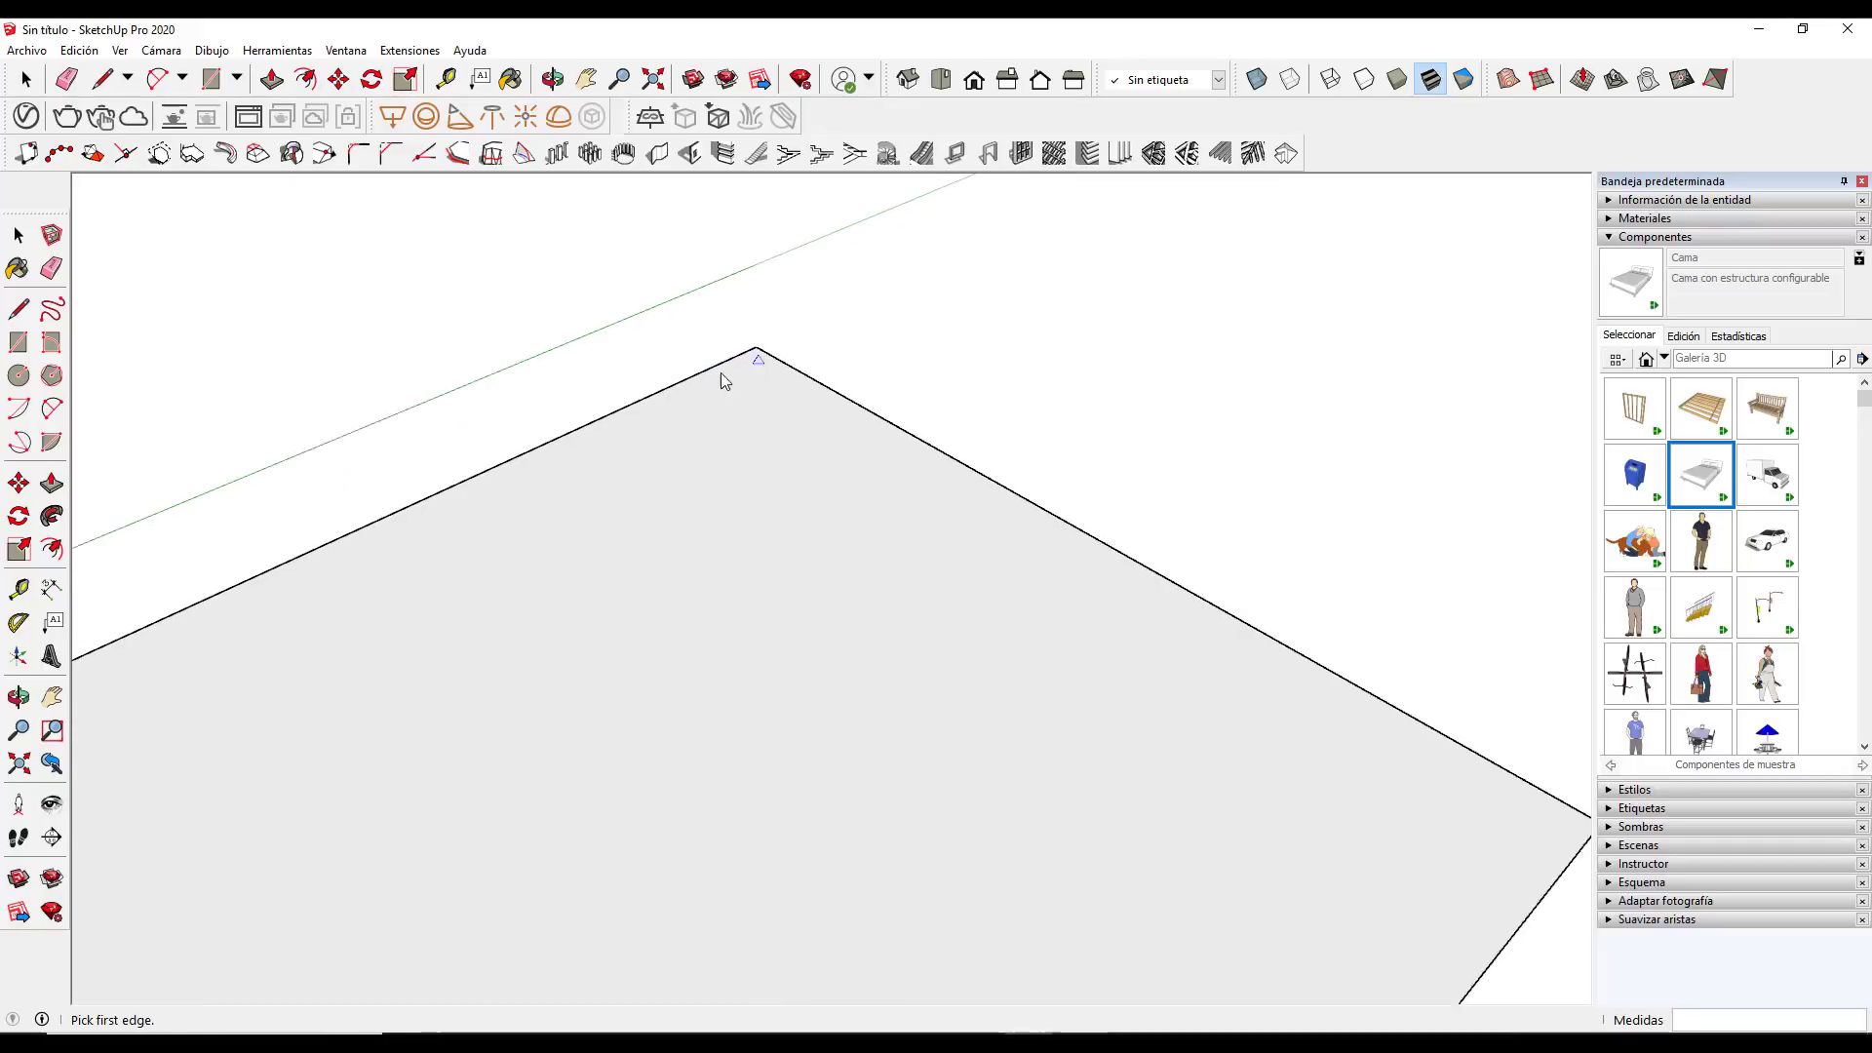
click(650, 394)
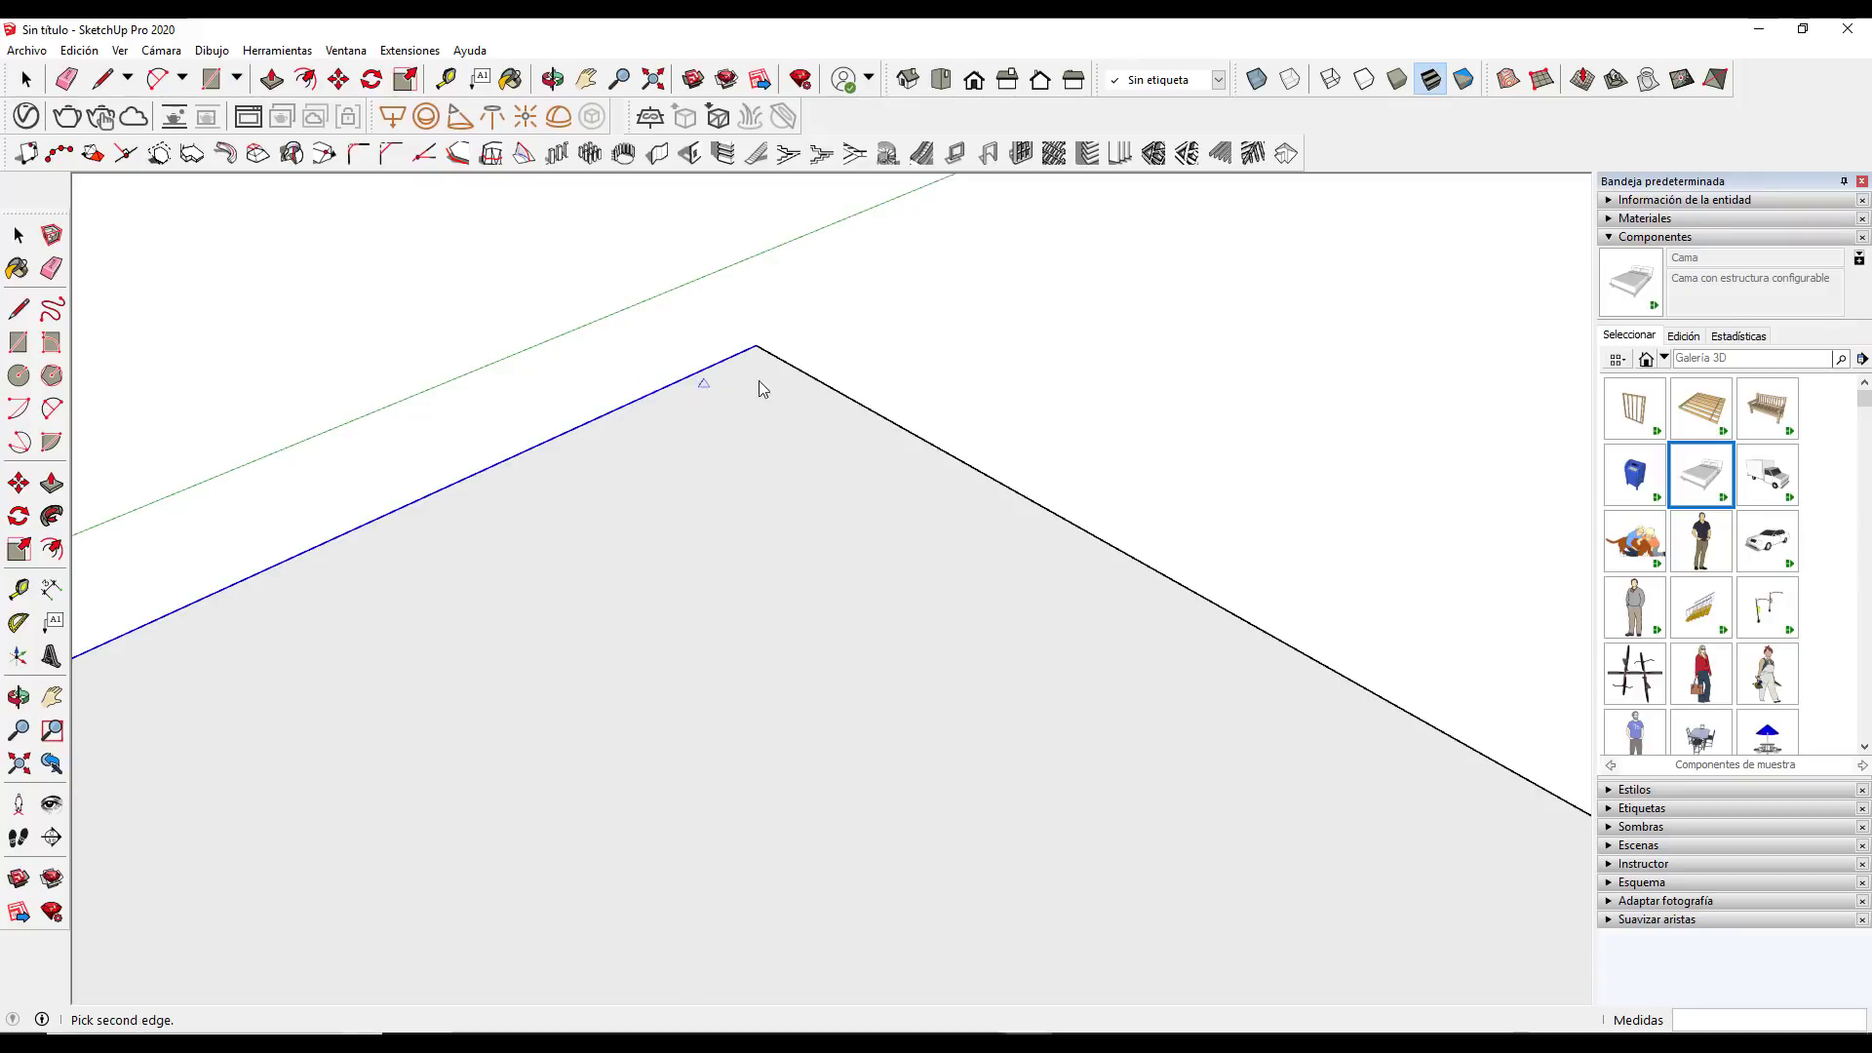
click(823, 384)
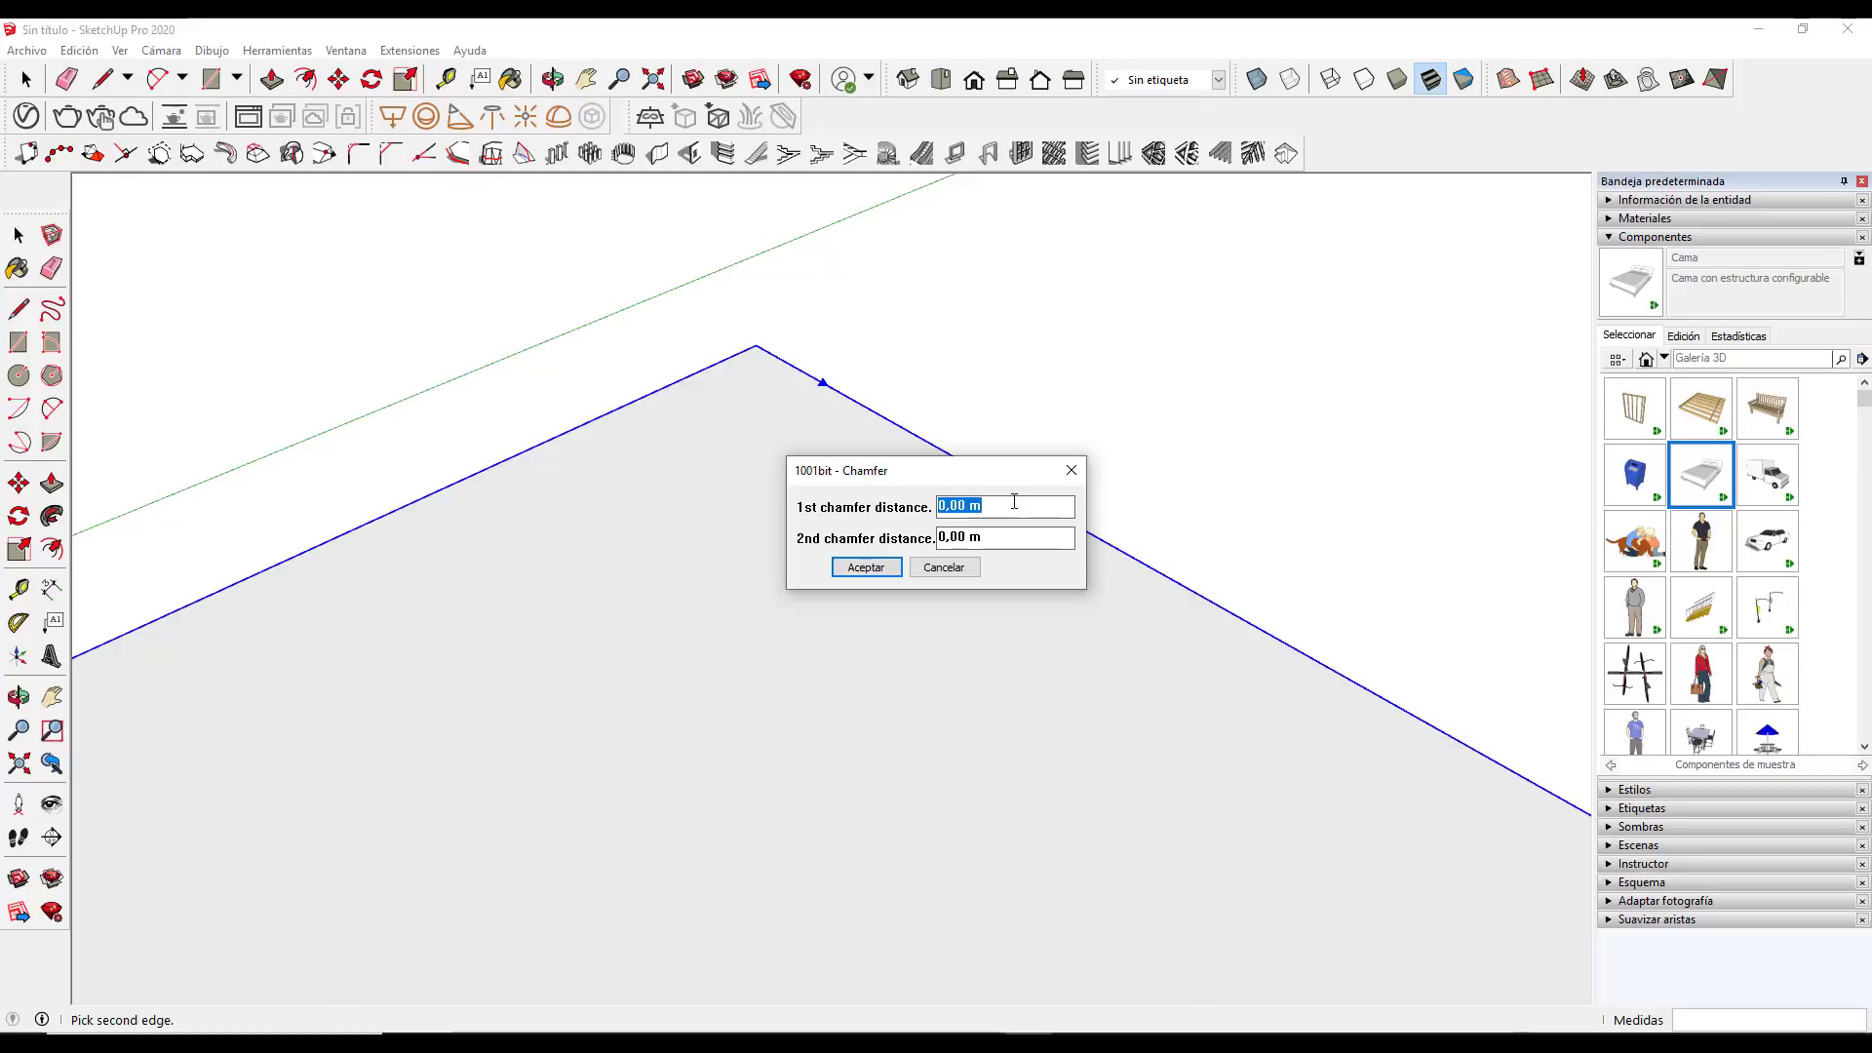
Set both chamfer distances to 1 and apply the chamfer
text(1)
key(Tab)
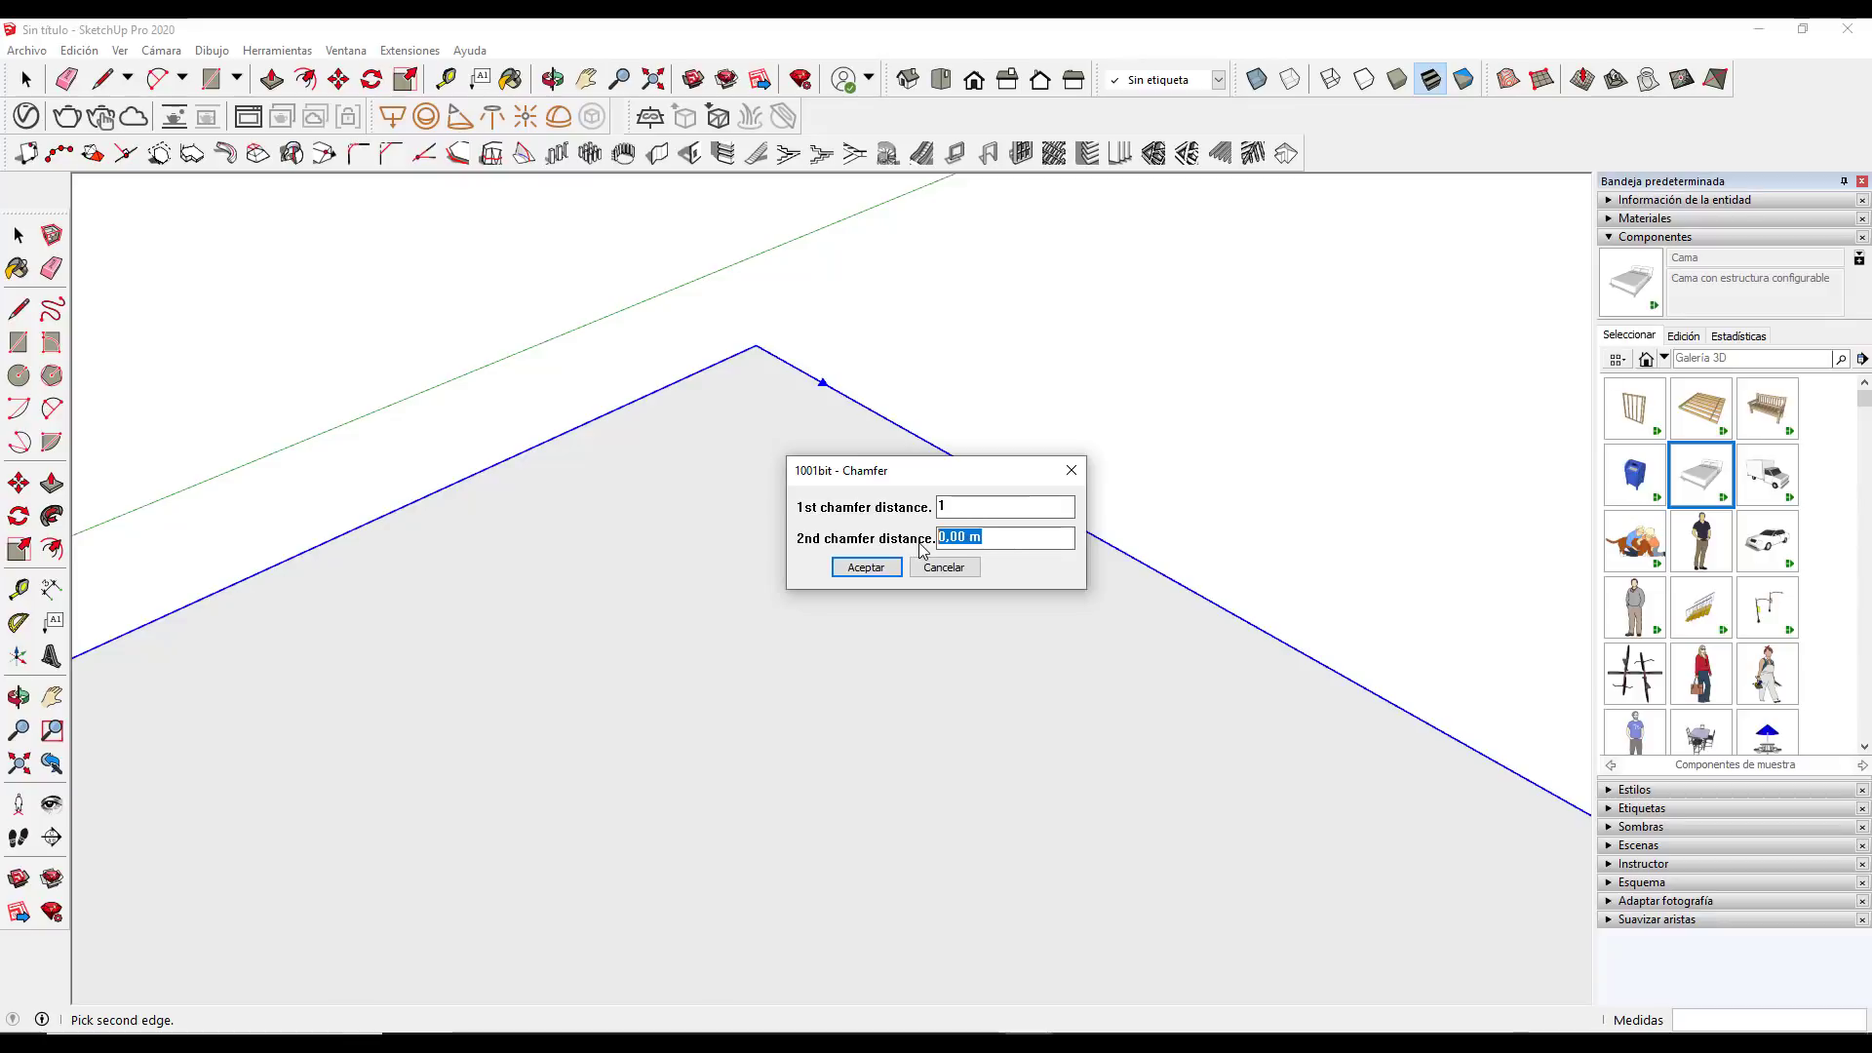
text(1)
click(866, 567)
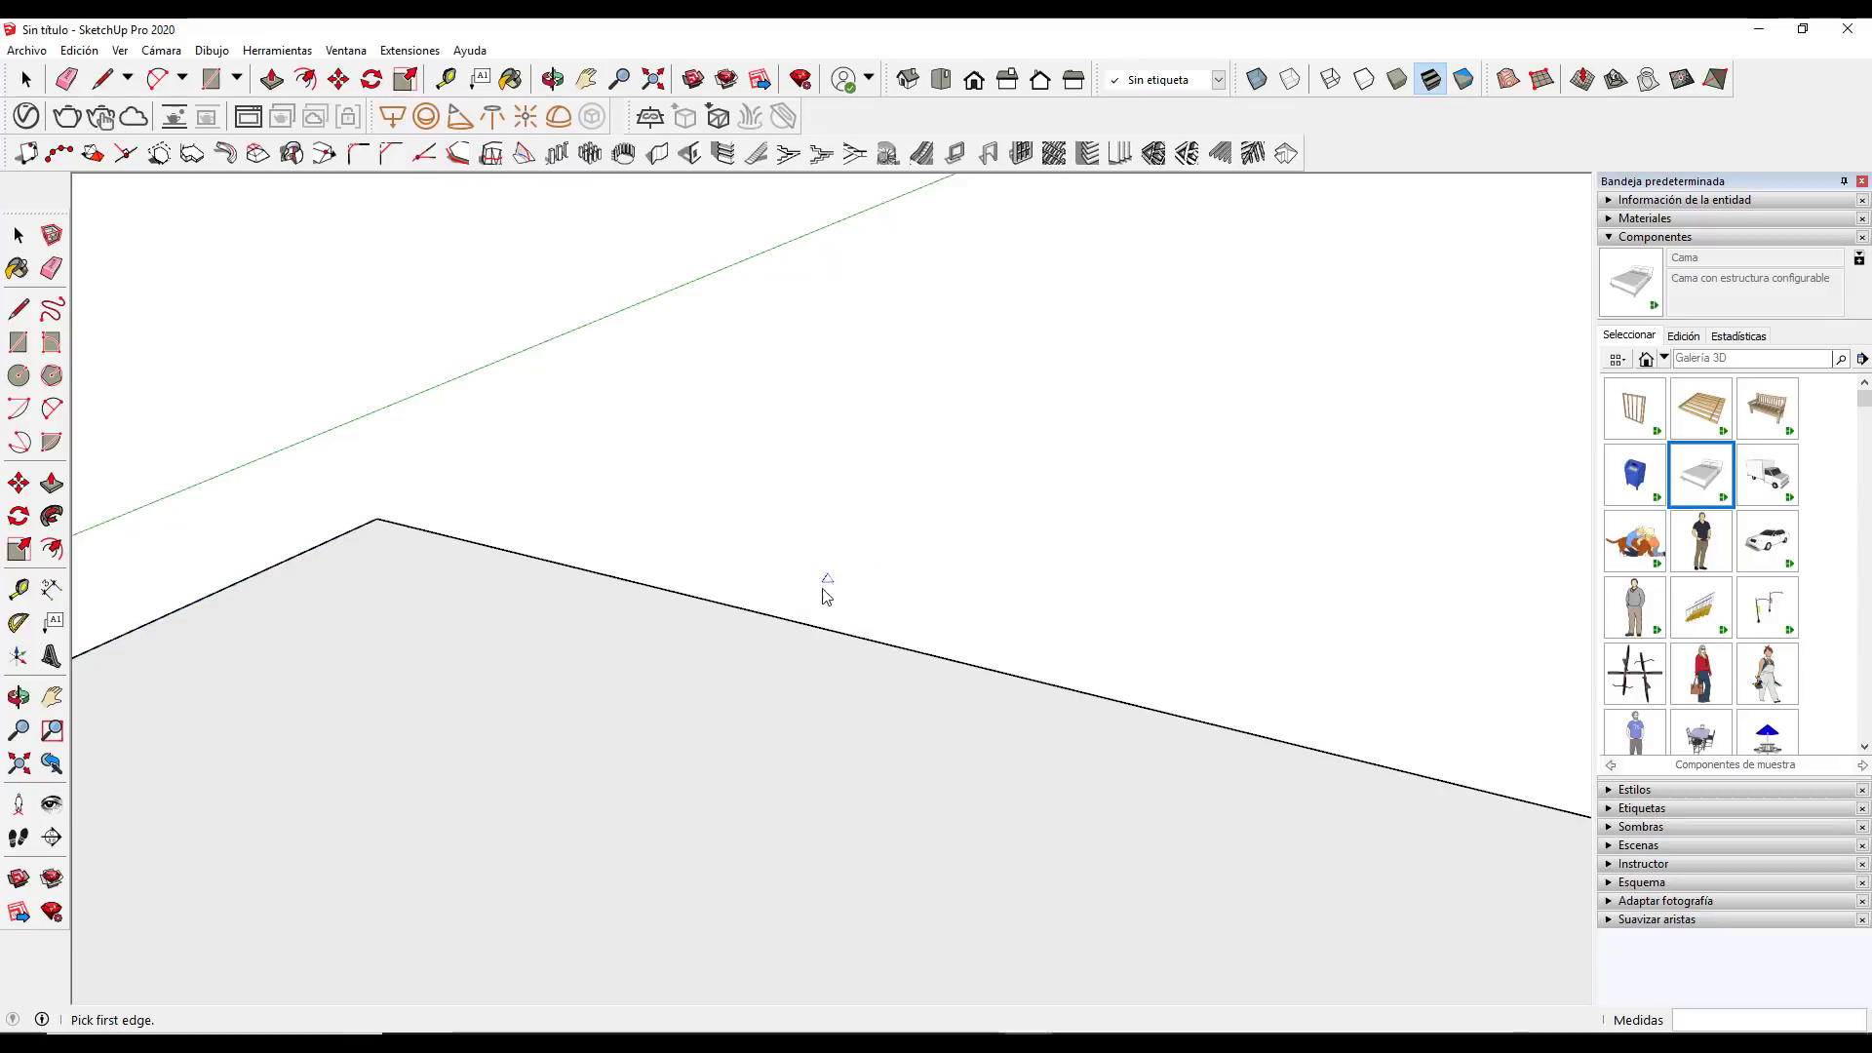
scroll(826, 597, down, 3)
scroll(606, 569, up, 1)
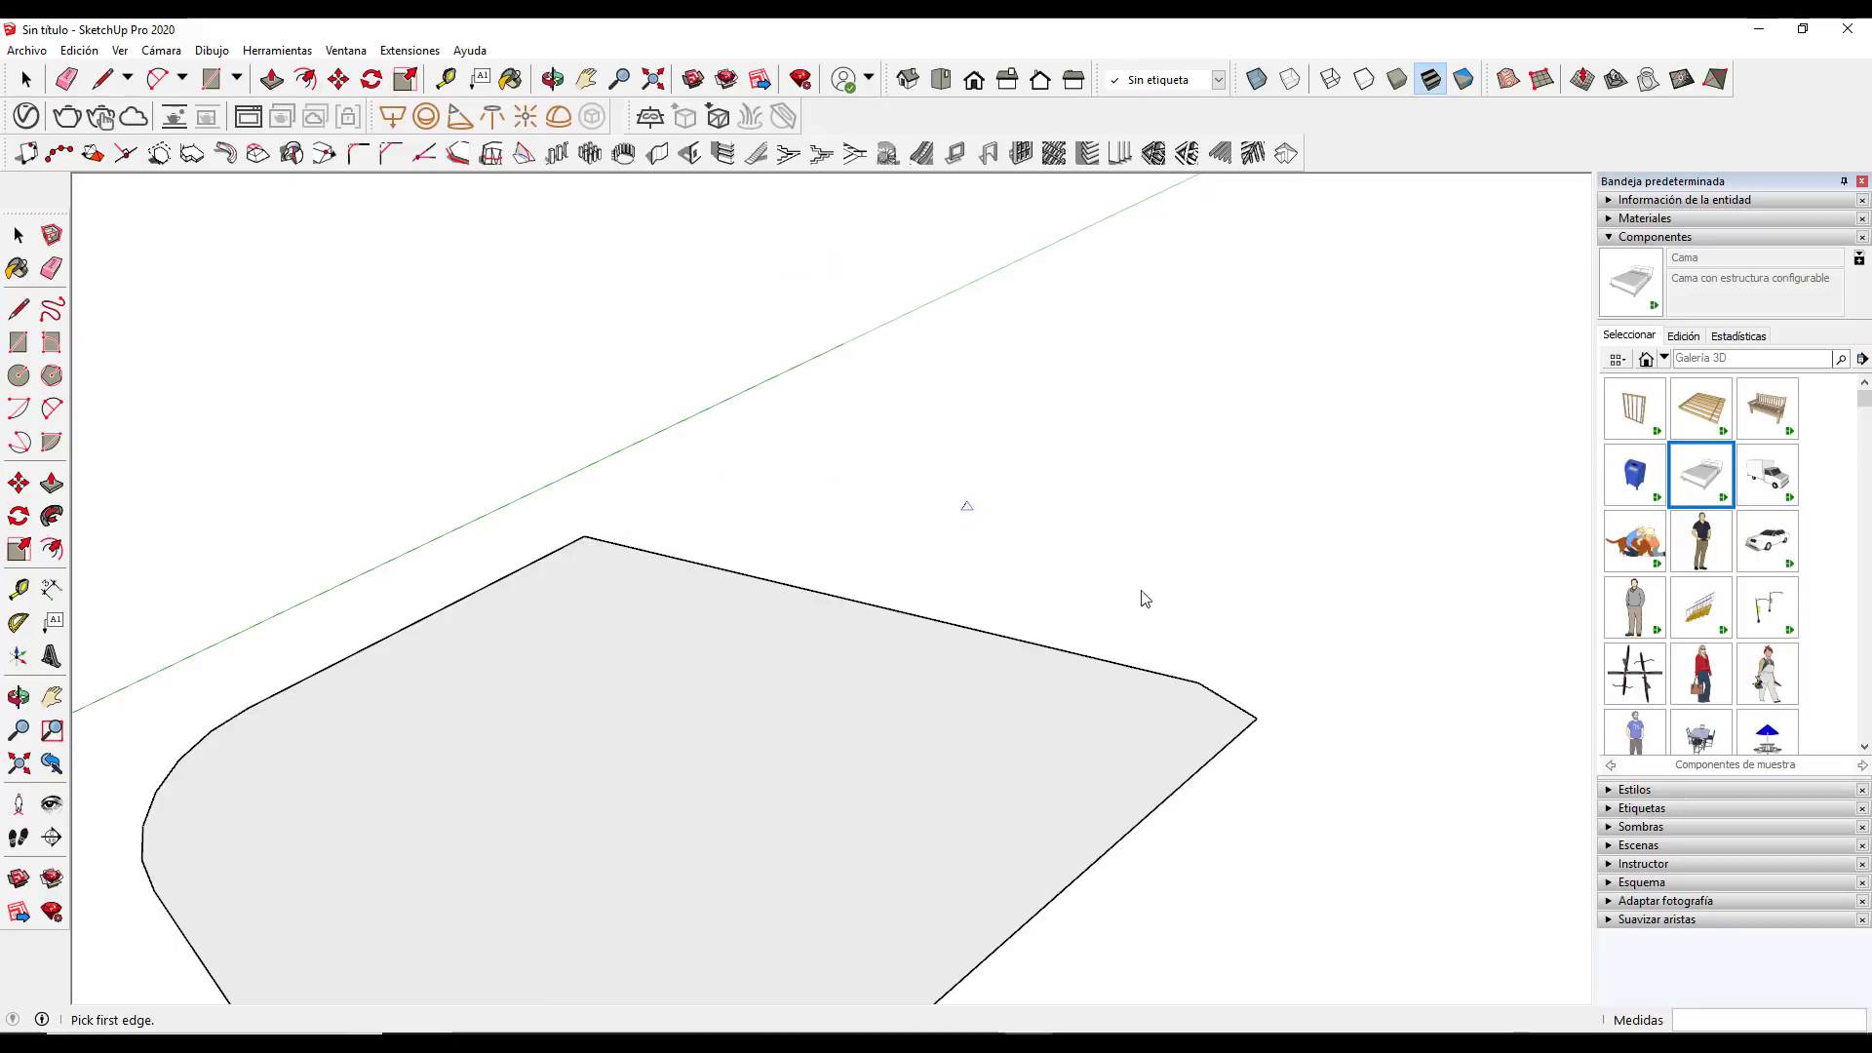
scroll(1194, 697, down, 3)
scroll(1218, 731, up, 2)
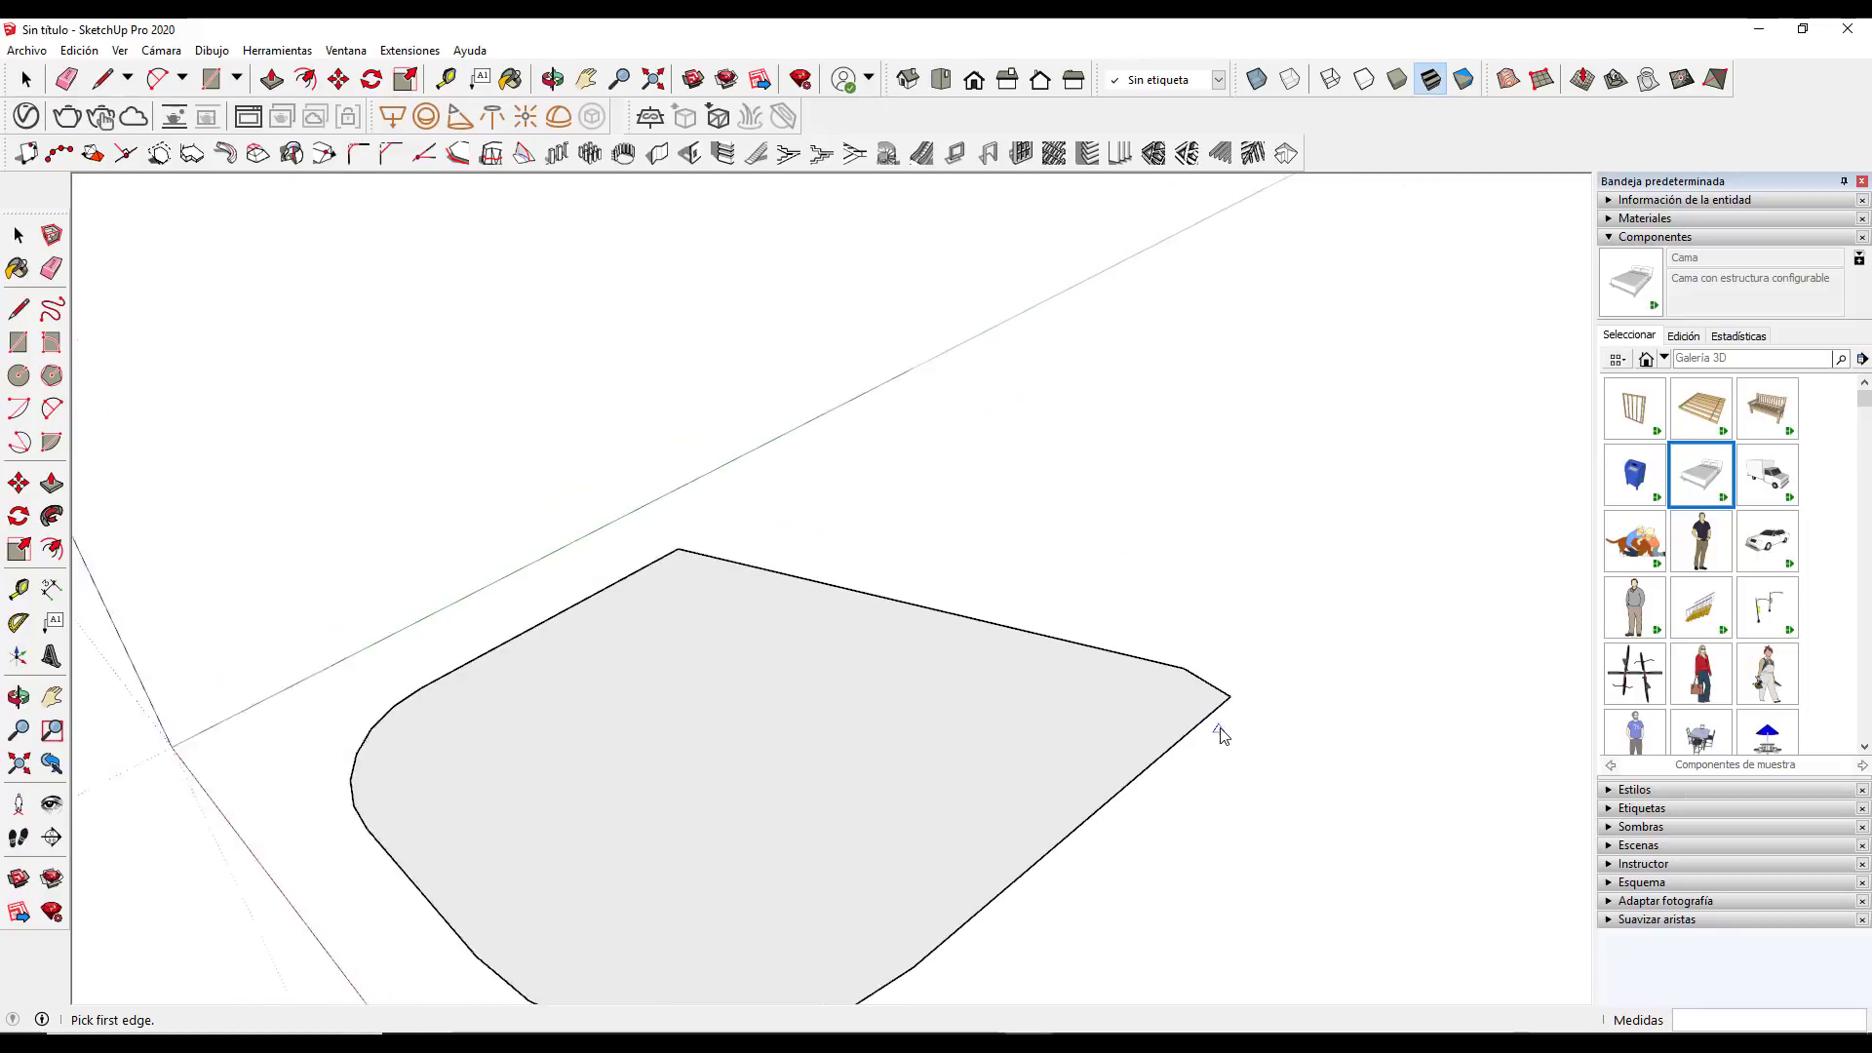
scroll(1221, 733, up, 1)
key(space)
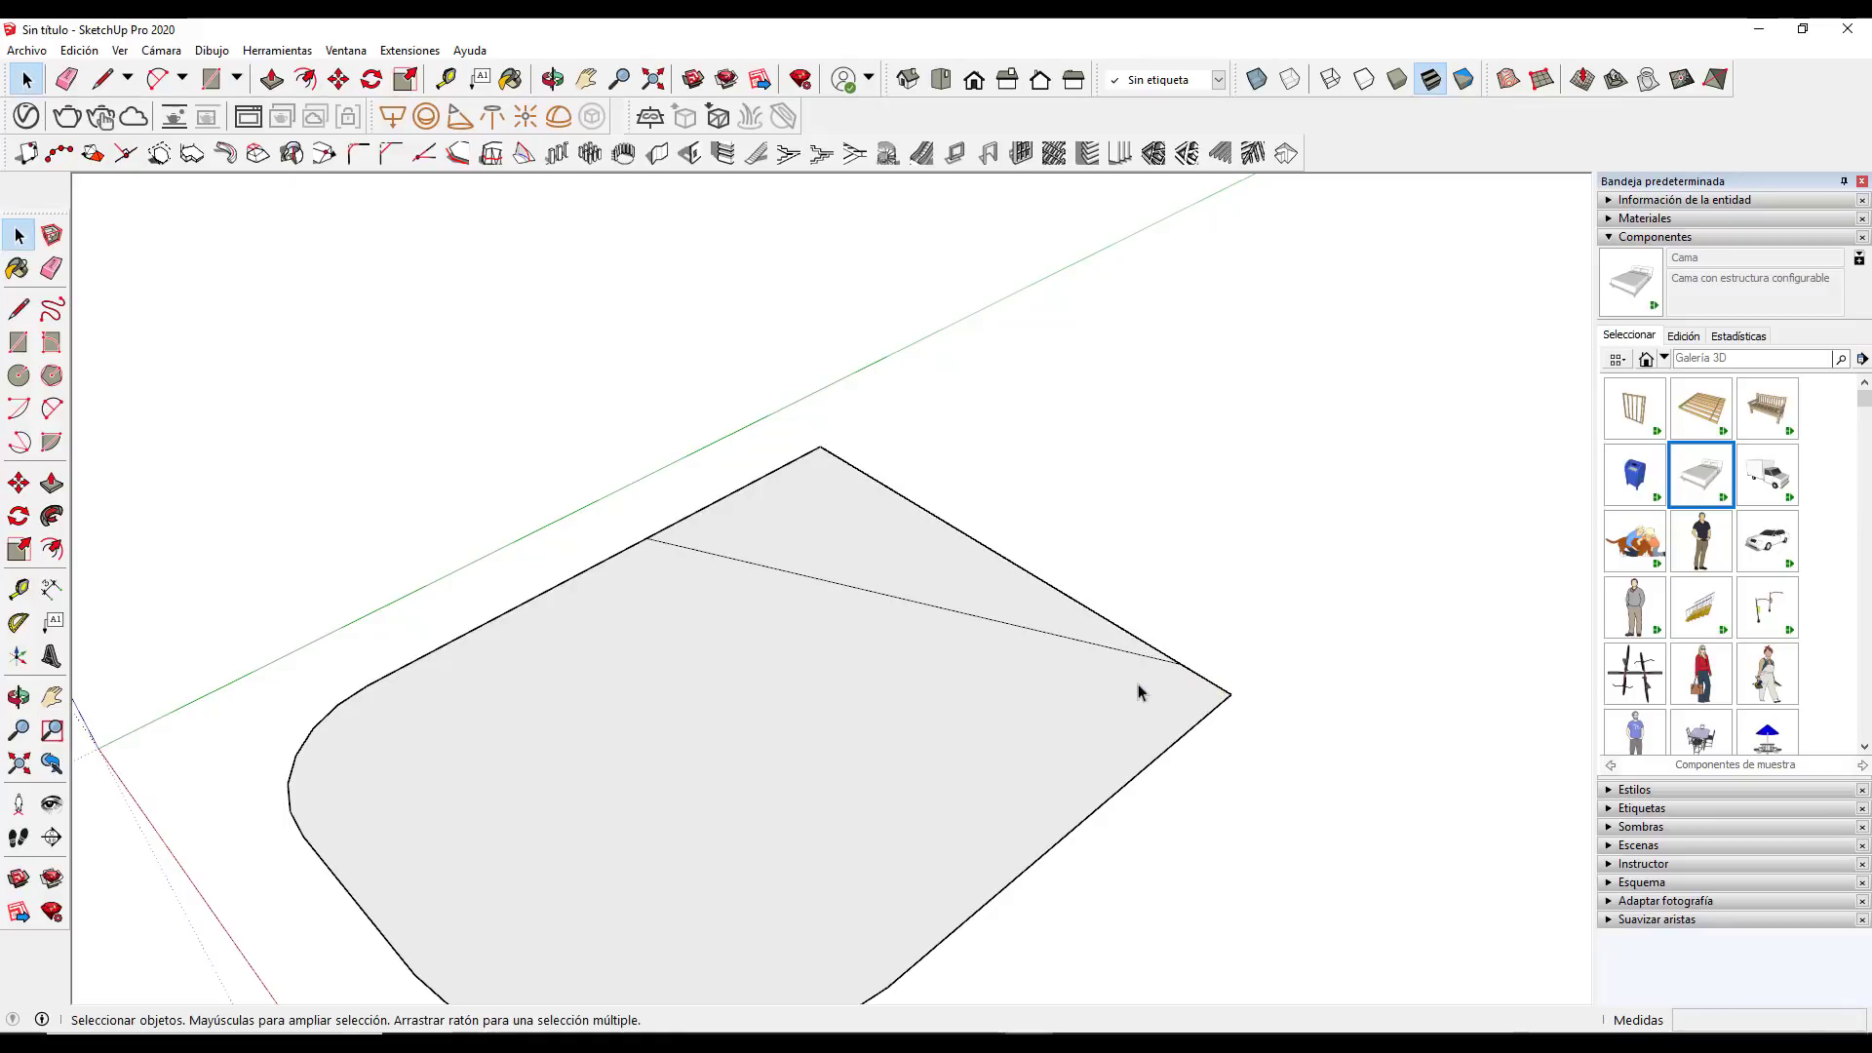
Erase the diagonal chamfer edge
key(e)
click(1005, 632)
key(space)
scroll(819, 468, down, 1)
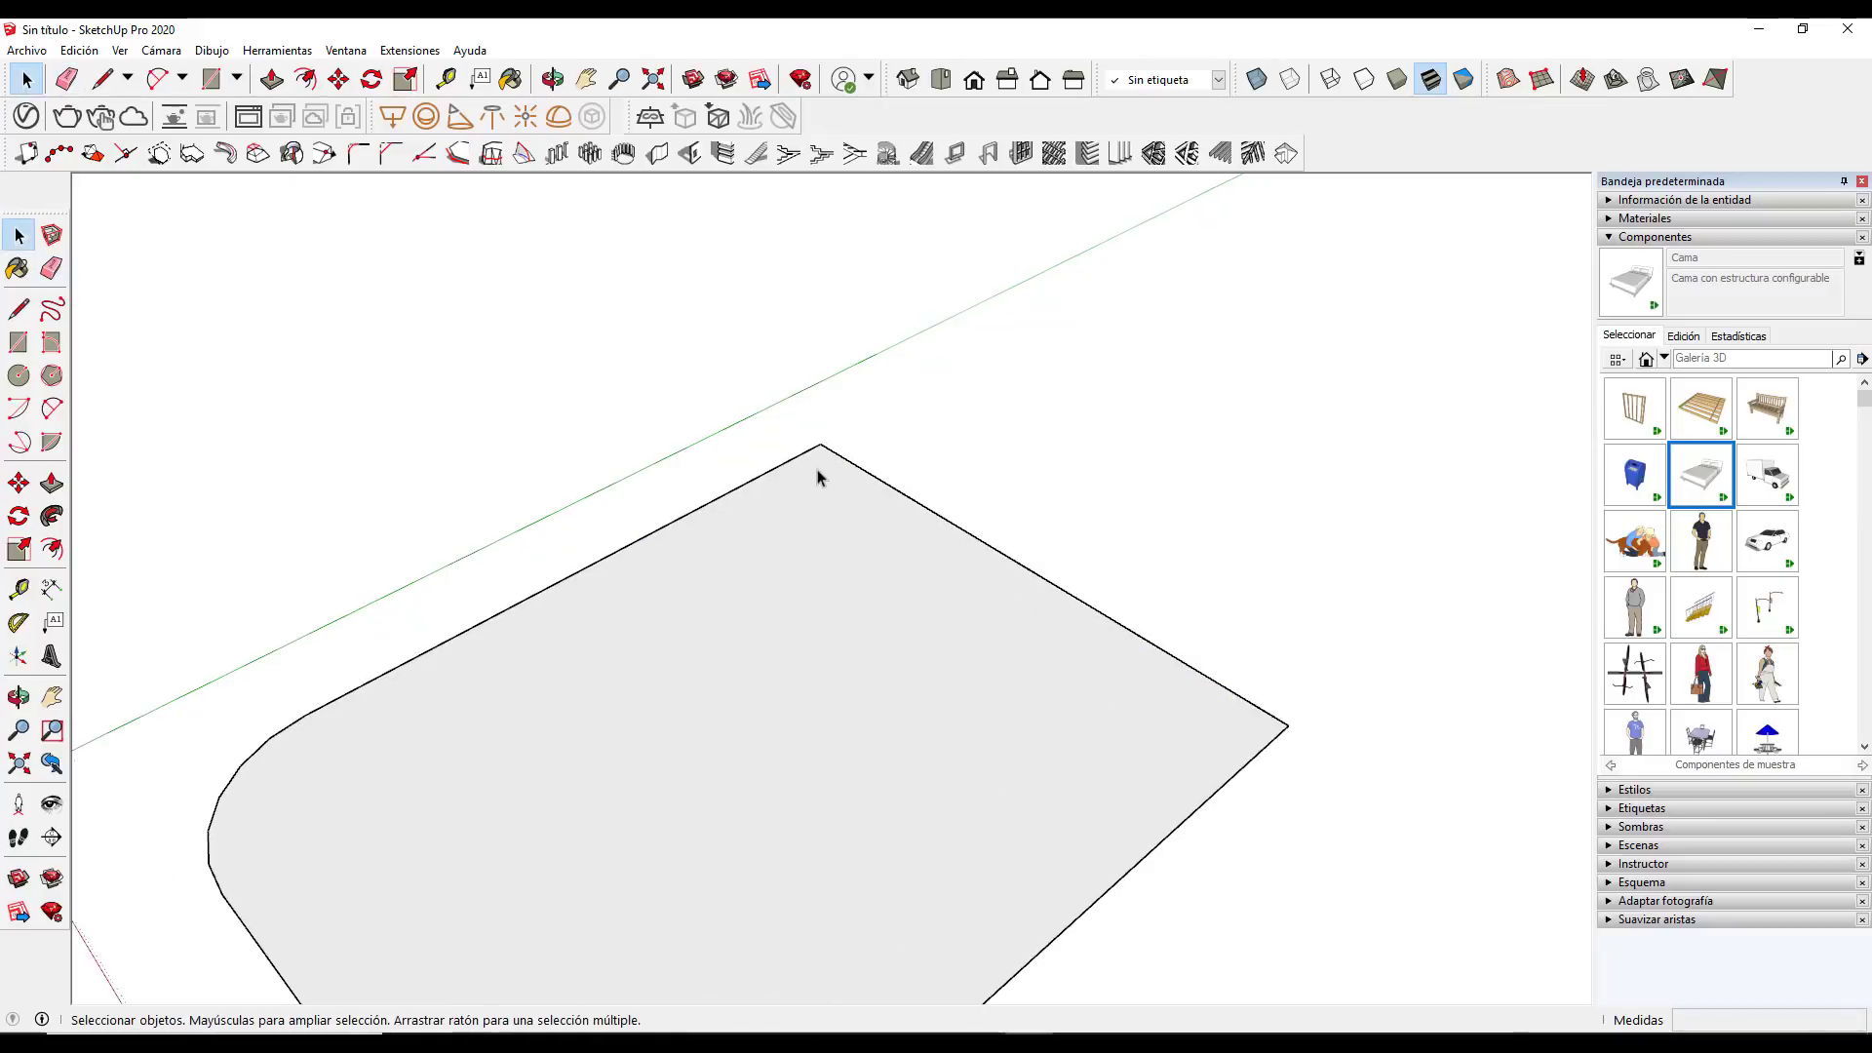
scroll(819, 472, down, 2)
scroll(1066, 592, up, 2)
scroll(1065, 592, up, 2)
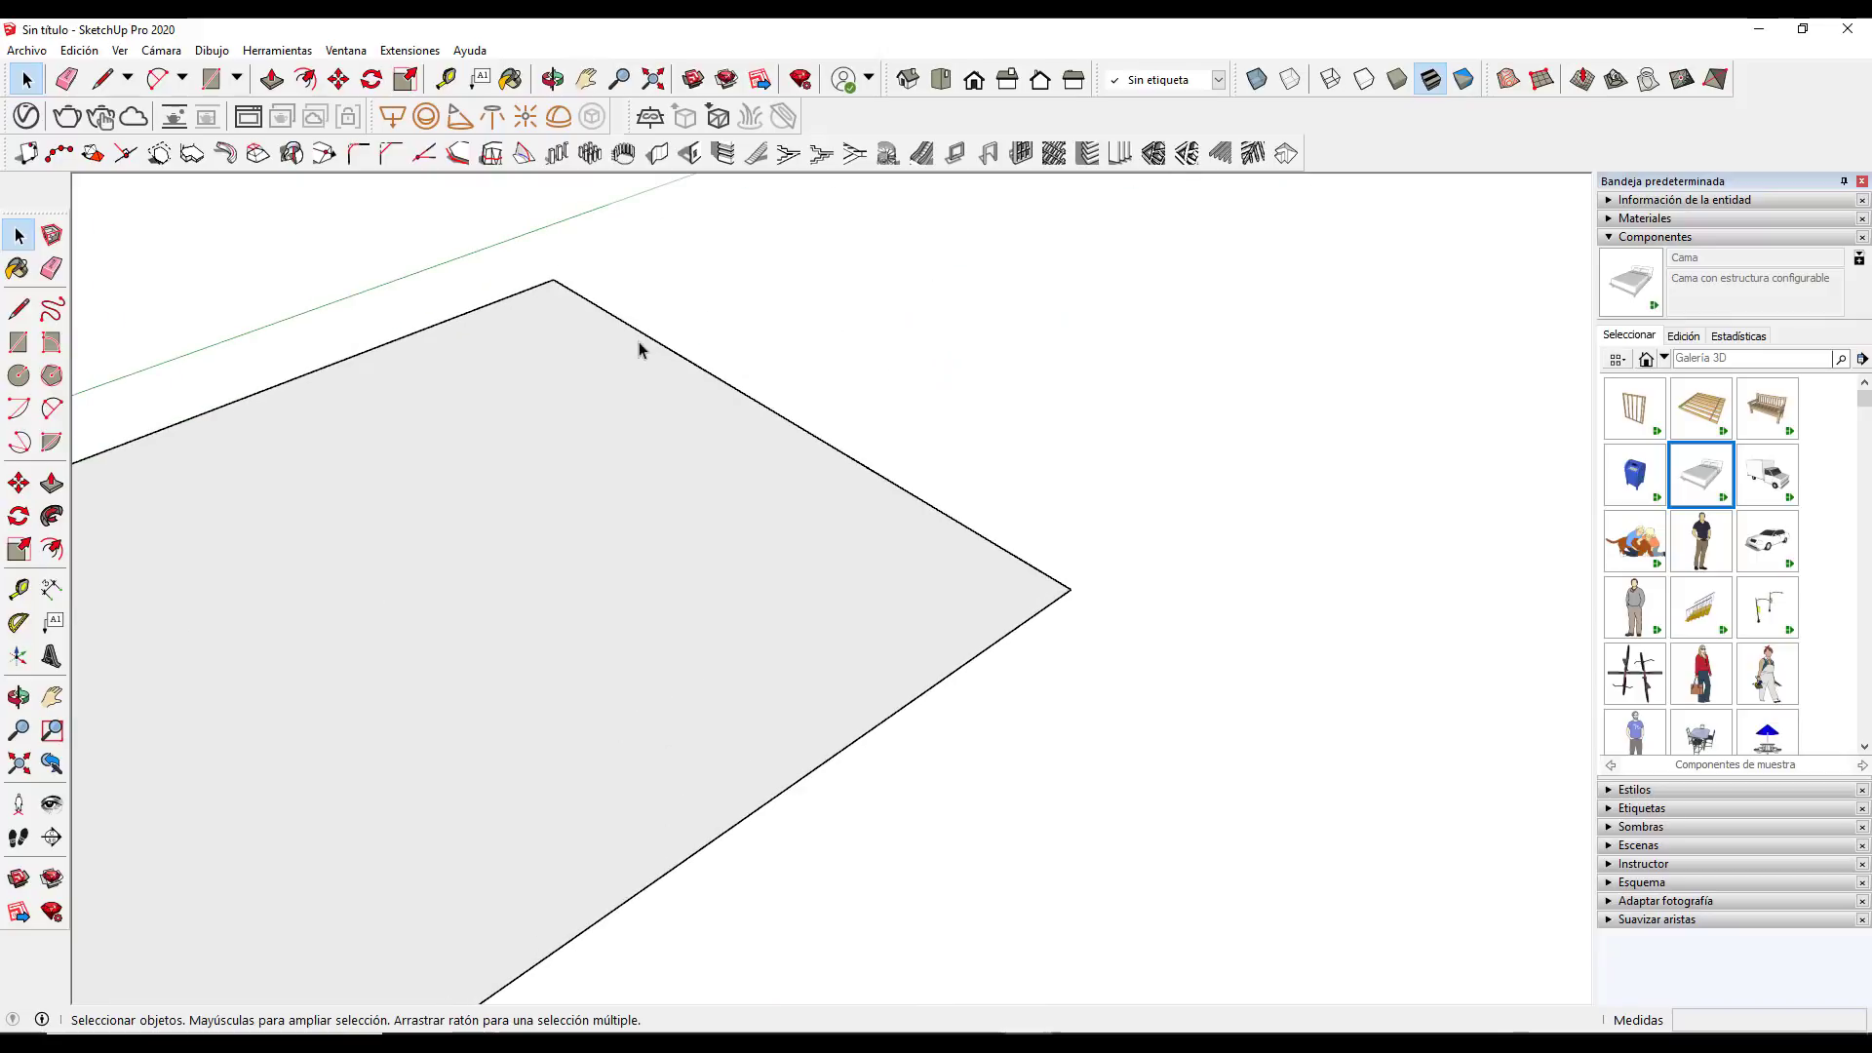
Chamfer the upper-right and lower-right edges with distances 0,2 and 0,4
click(390, 153)
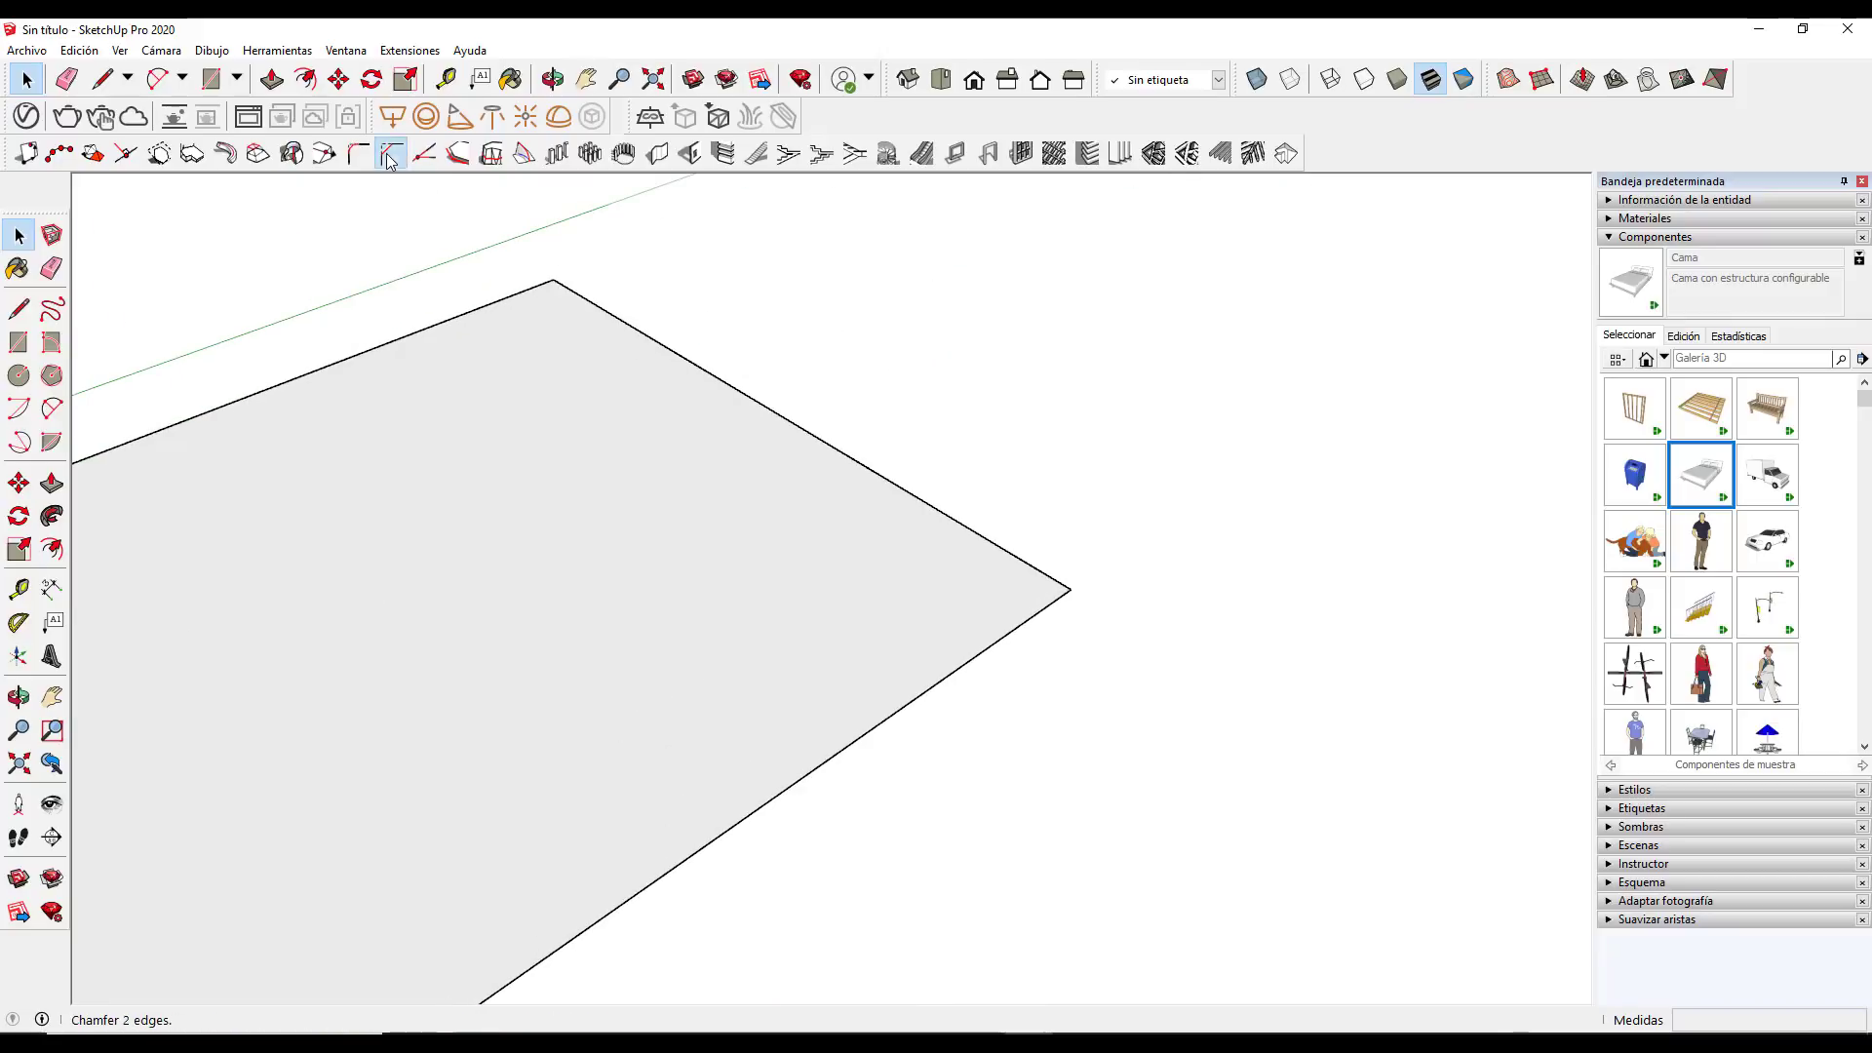
click(979, 538)
click(998, 646)
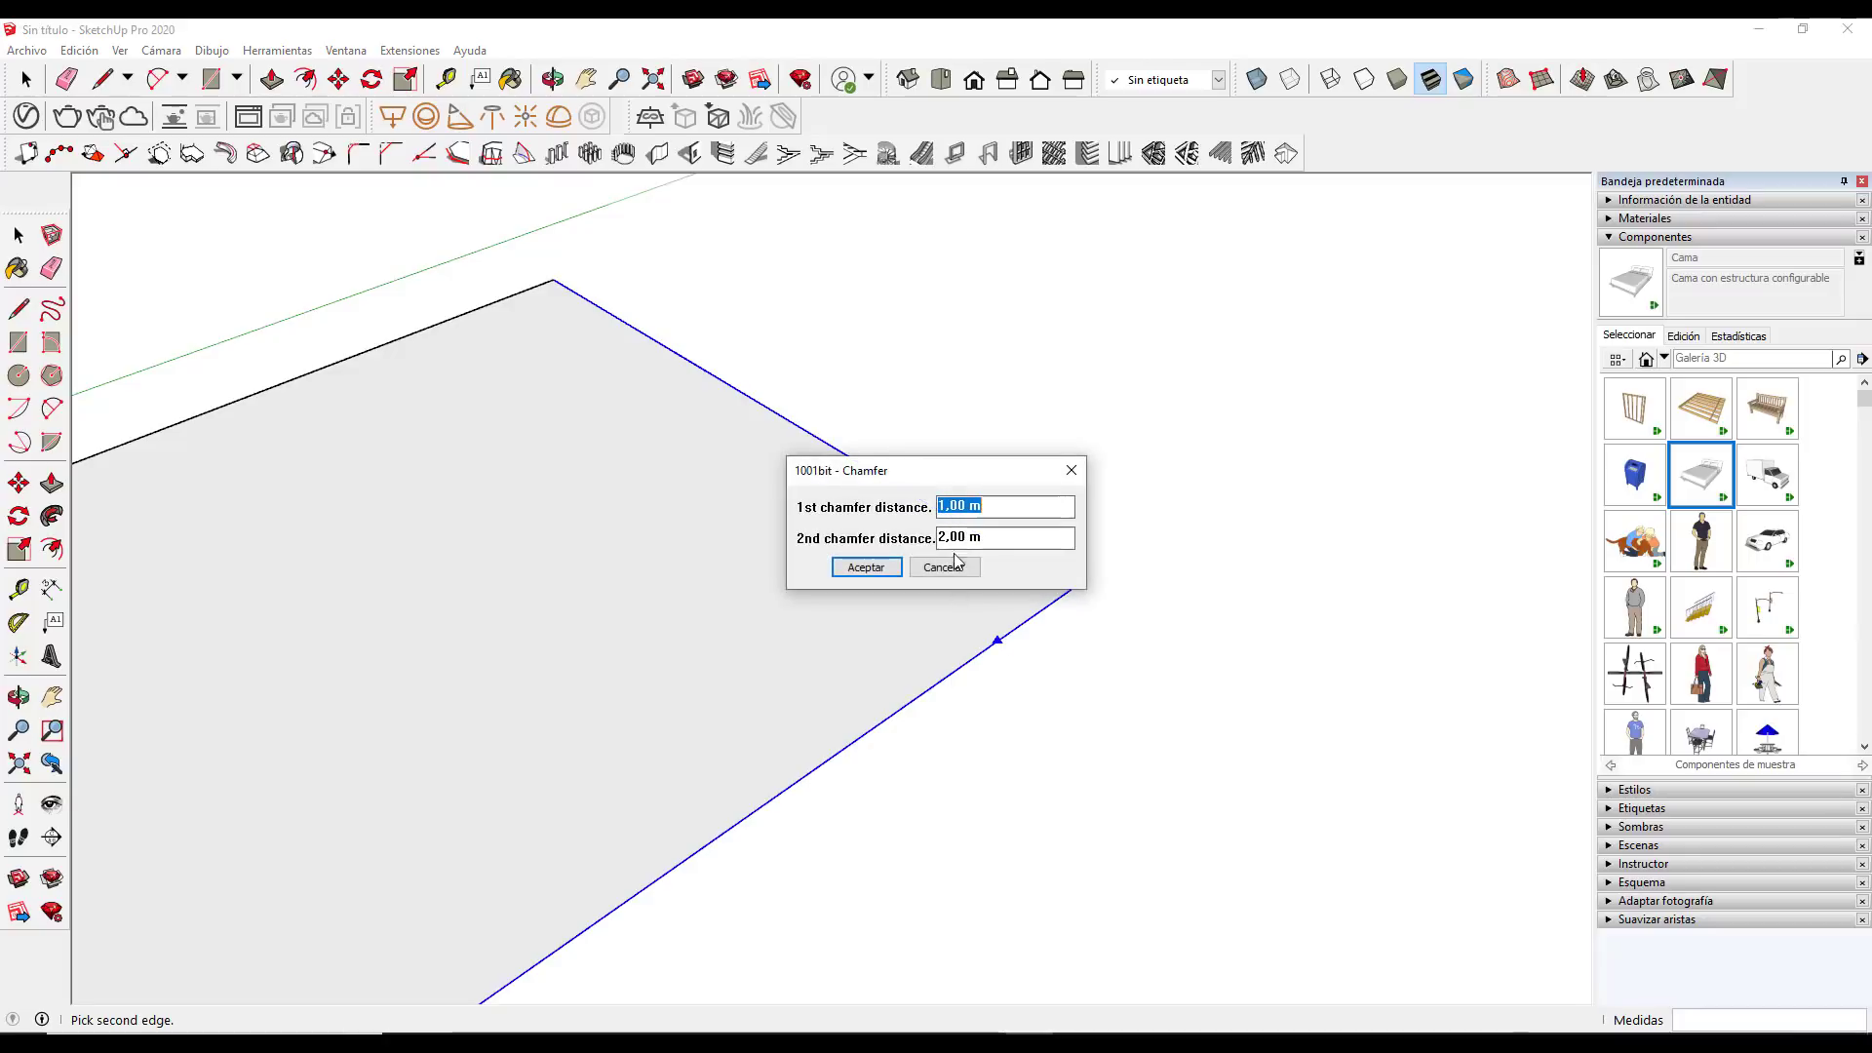
text(0,2)
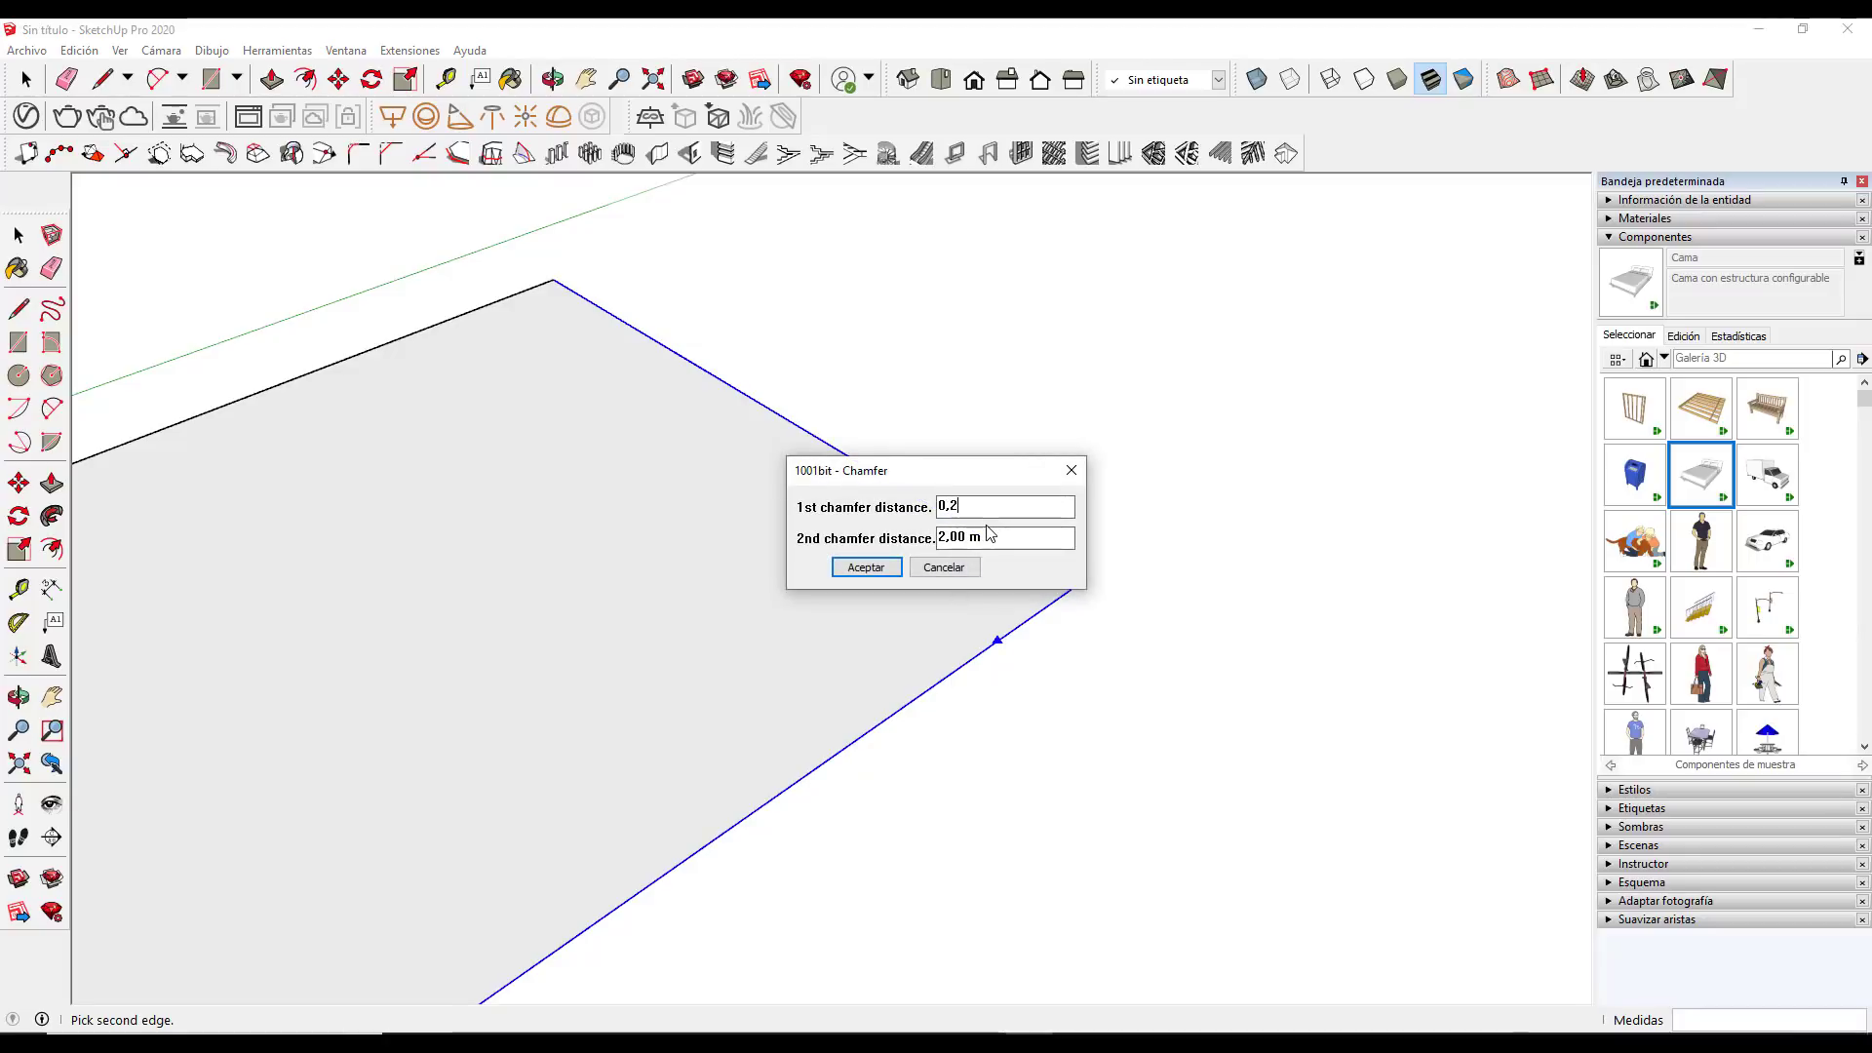
drag(974, 537, 925, 535)
text(0,4)
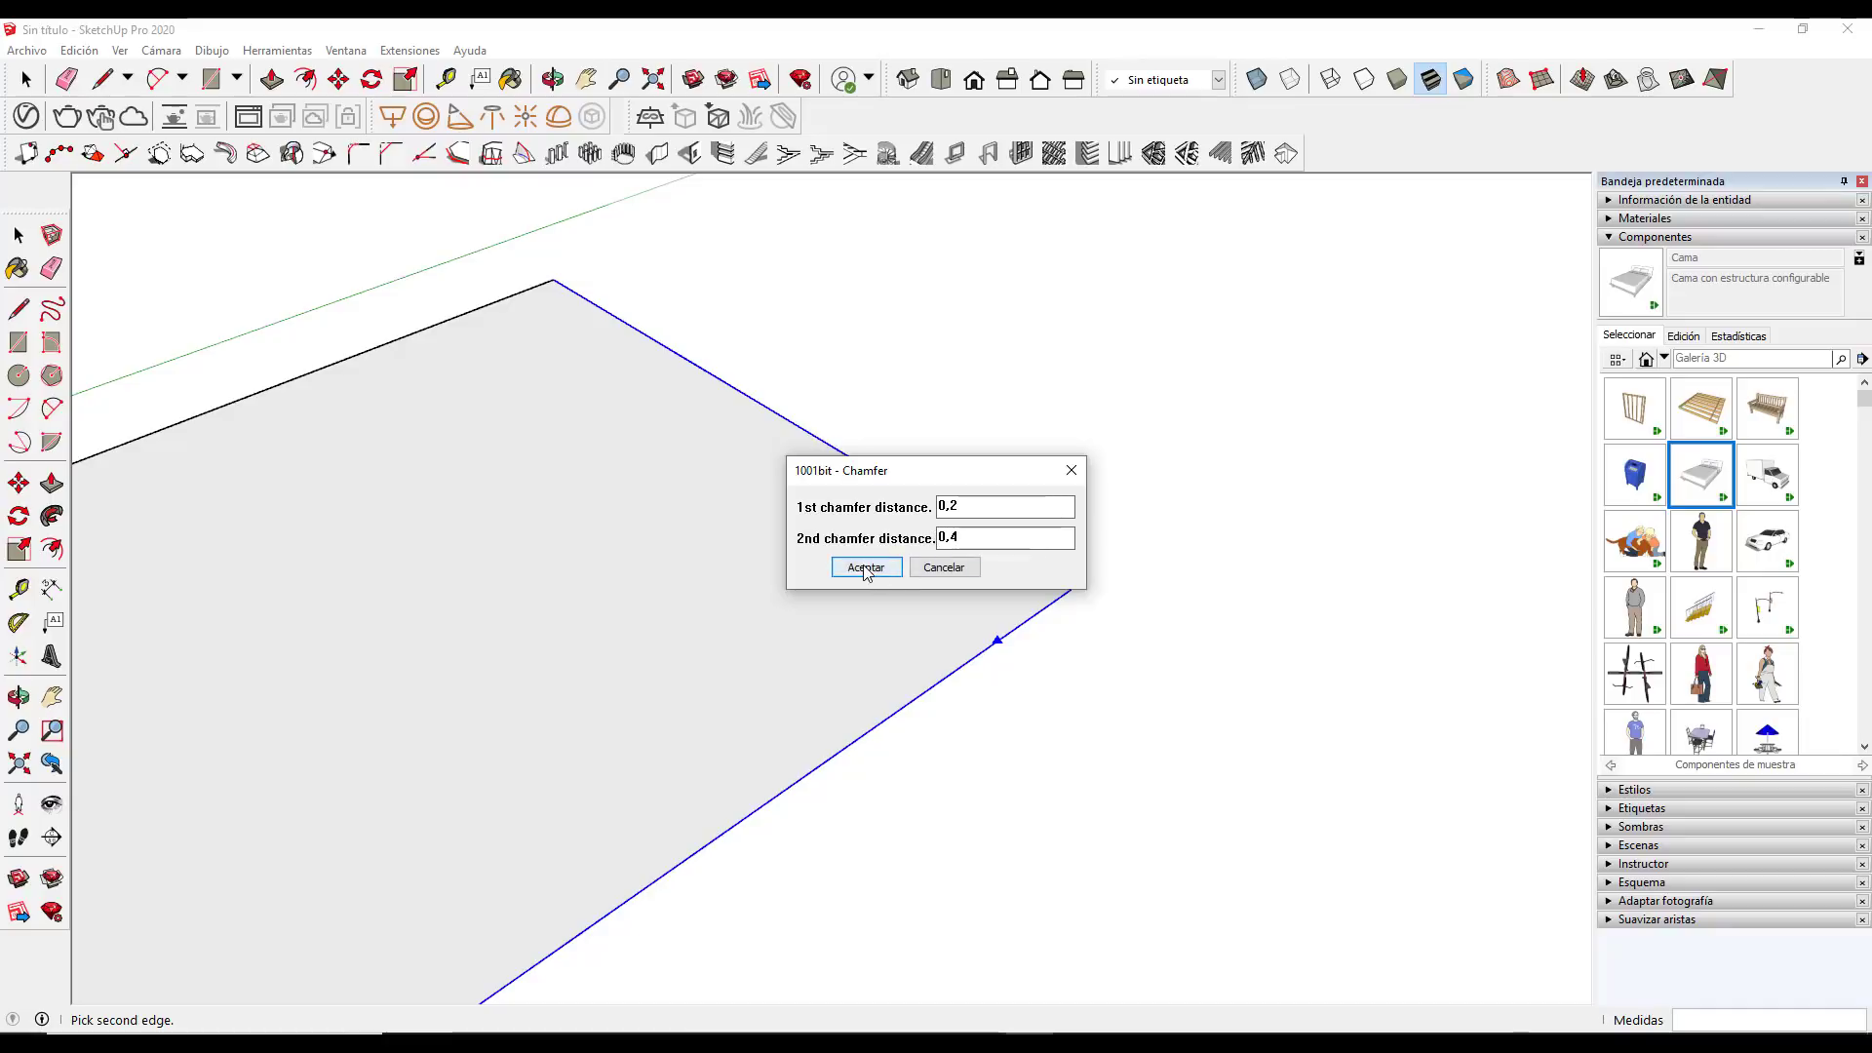
click(864, 566)
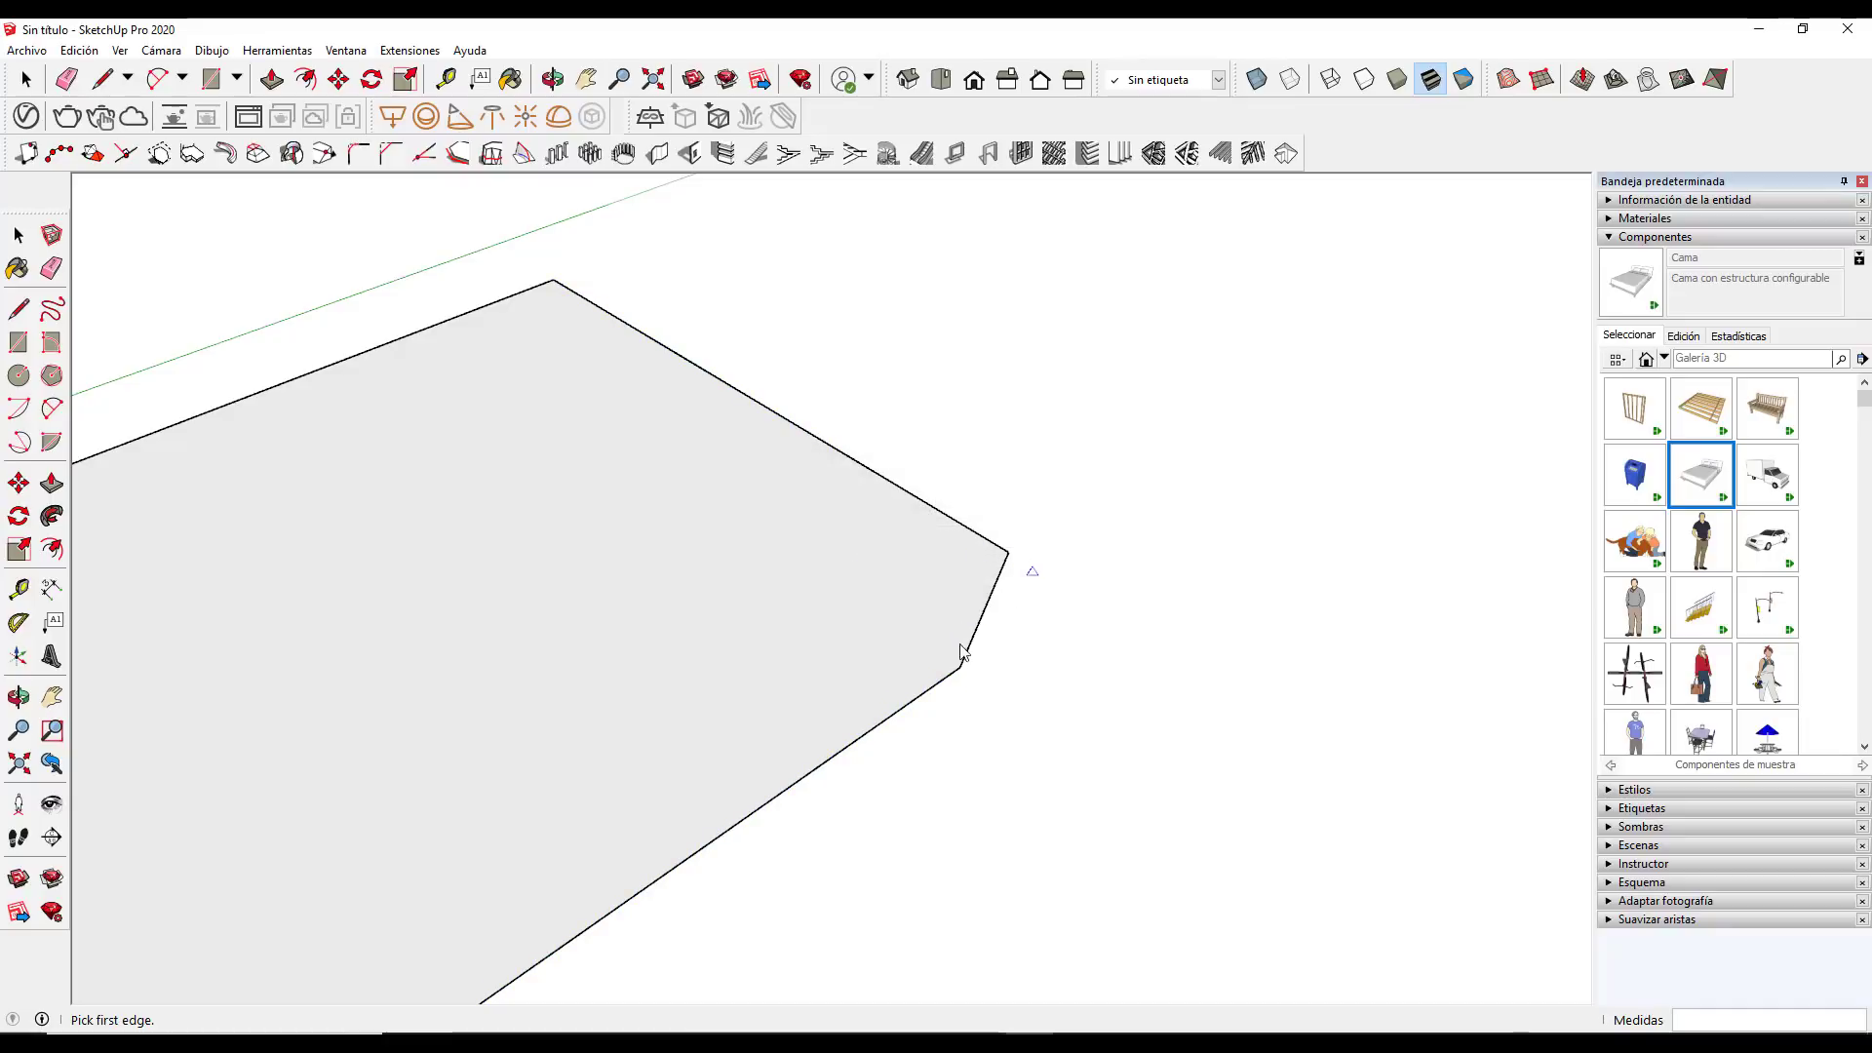
scroll(965, 706, down, 1)
scroll(970, 716, down, 3)
key(space)
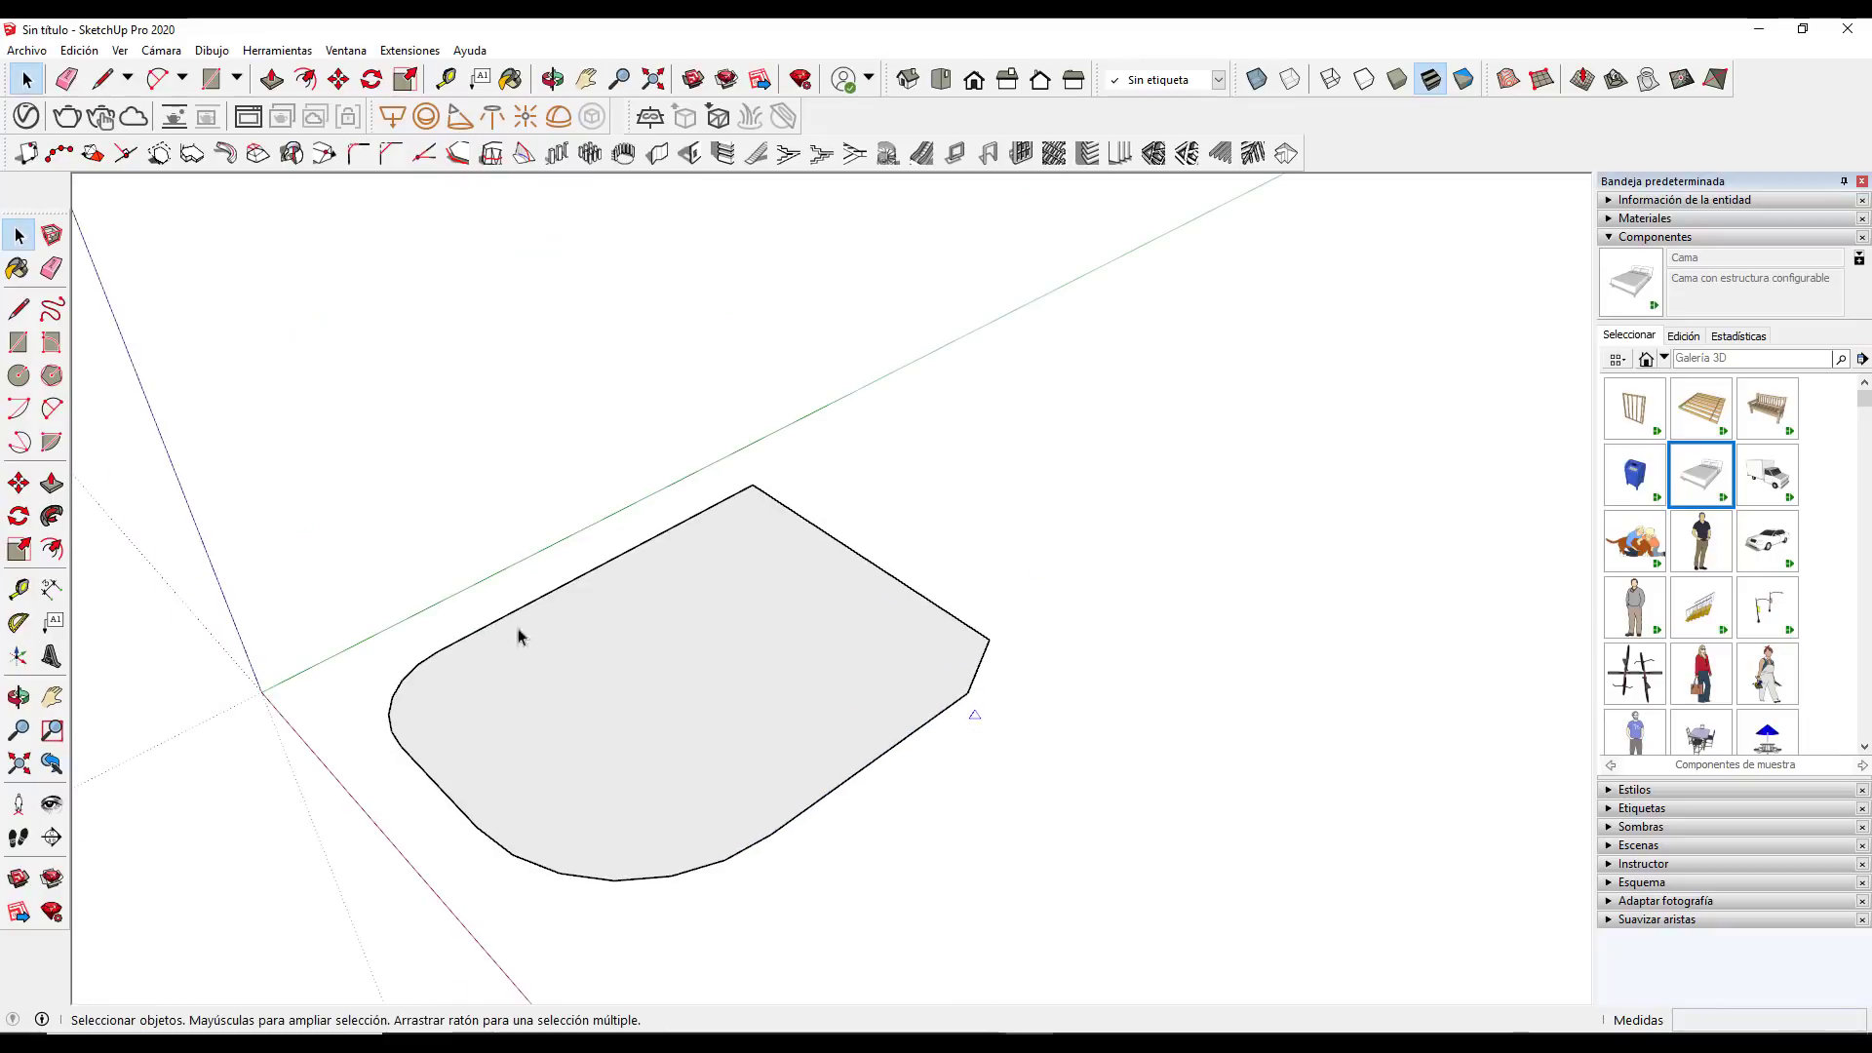
Window-select the whole rounded shape and delete it
drag(362, 665, 1023, 947)
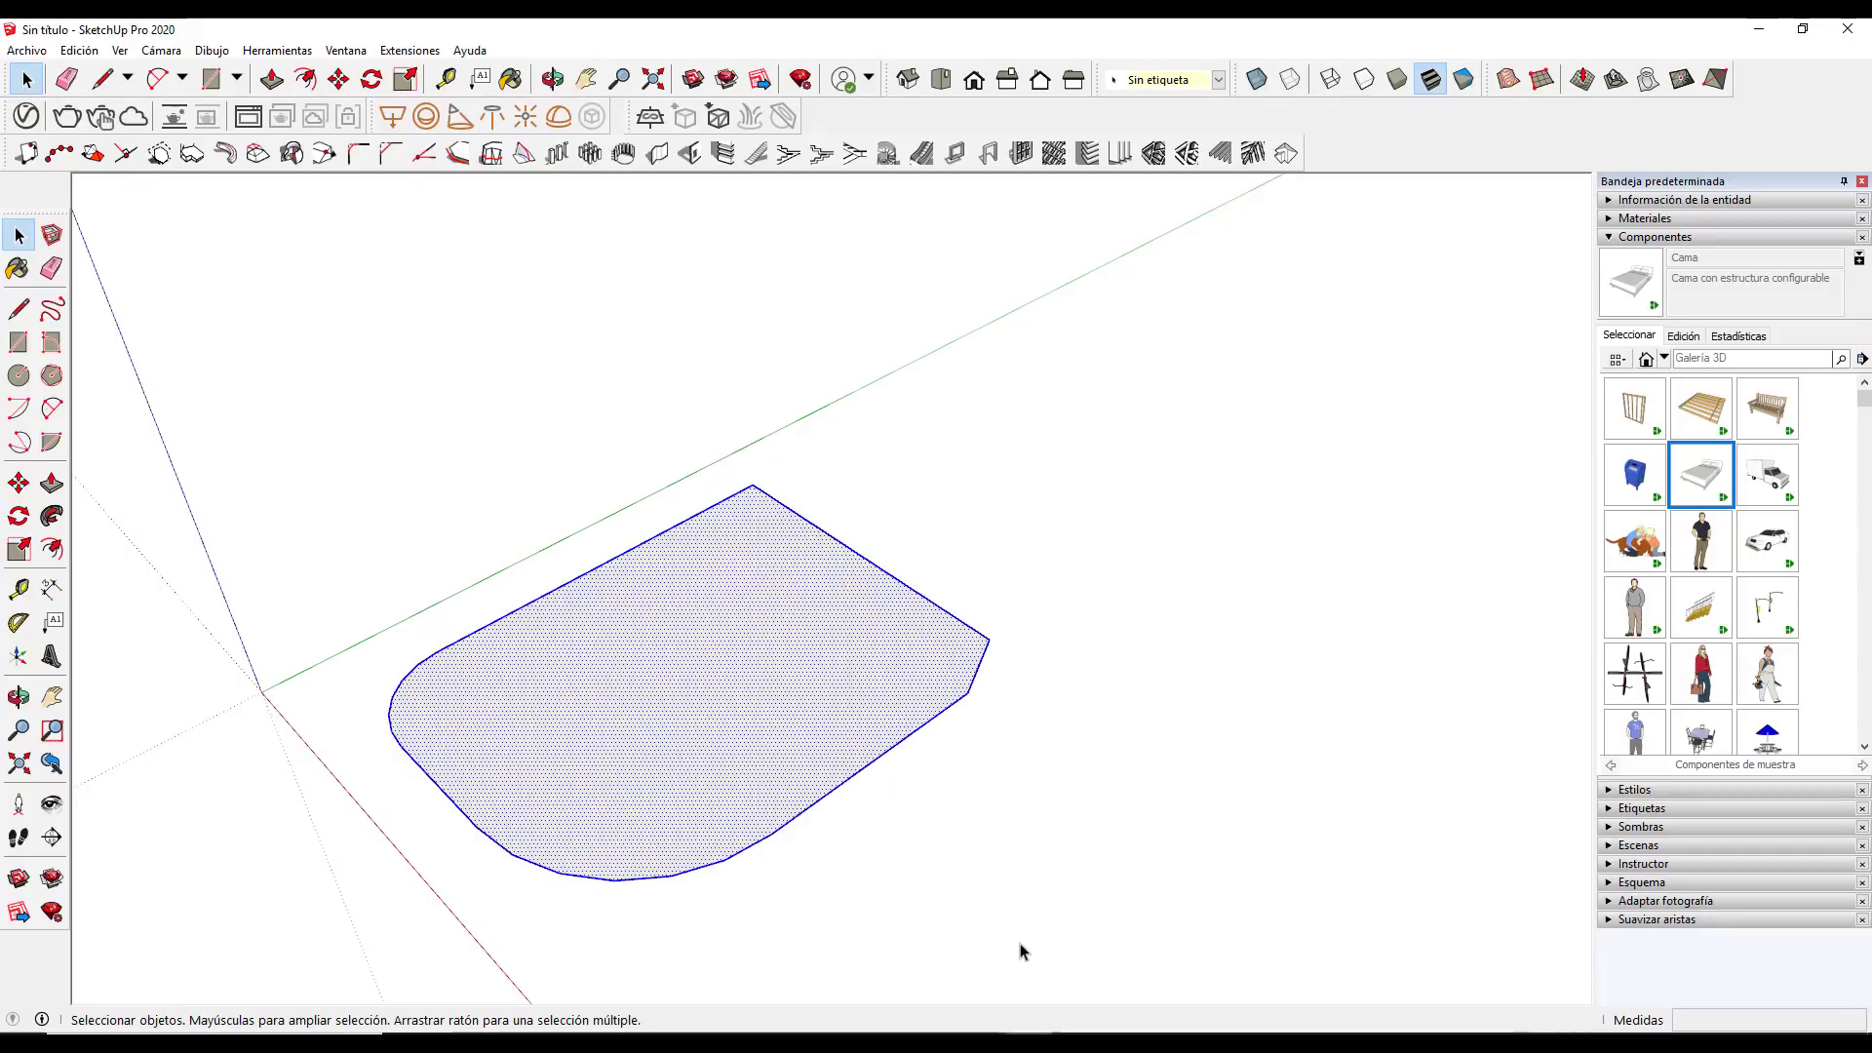
key(Delete)
scroll(858, 676, up, 1)
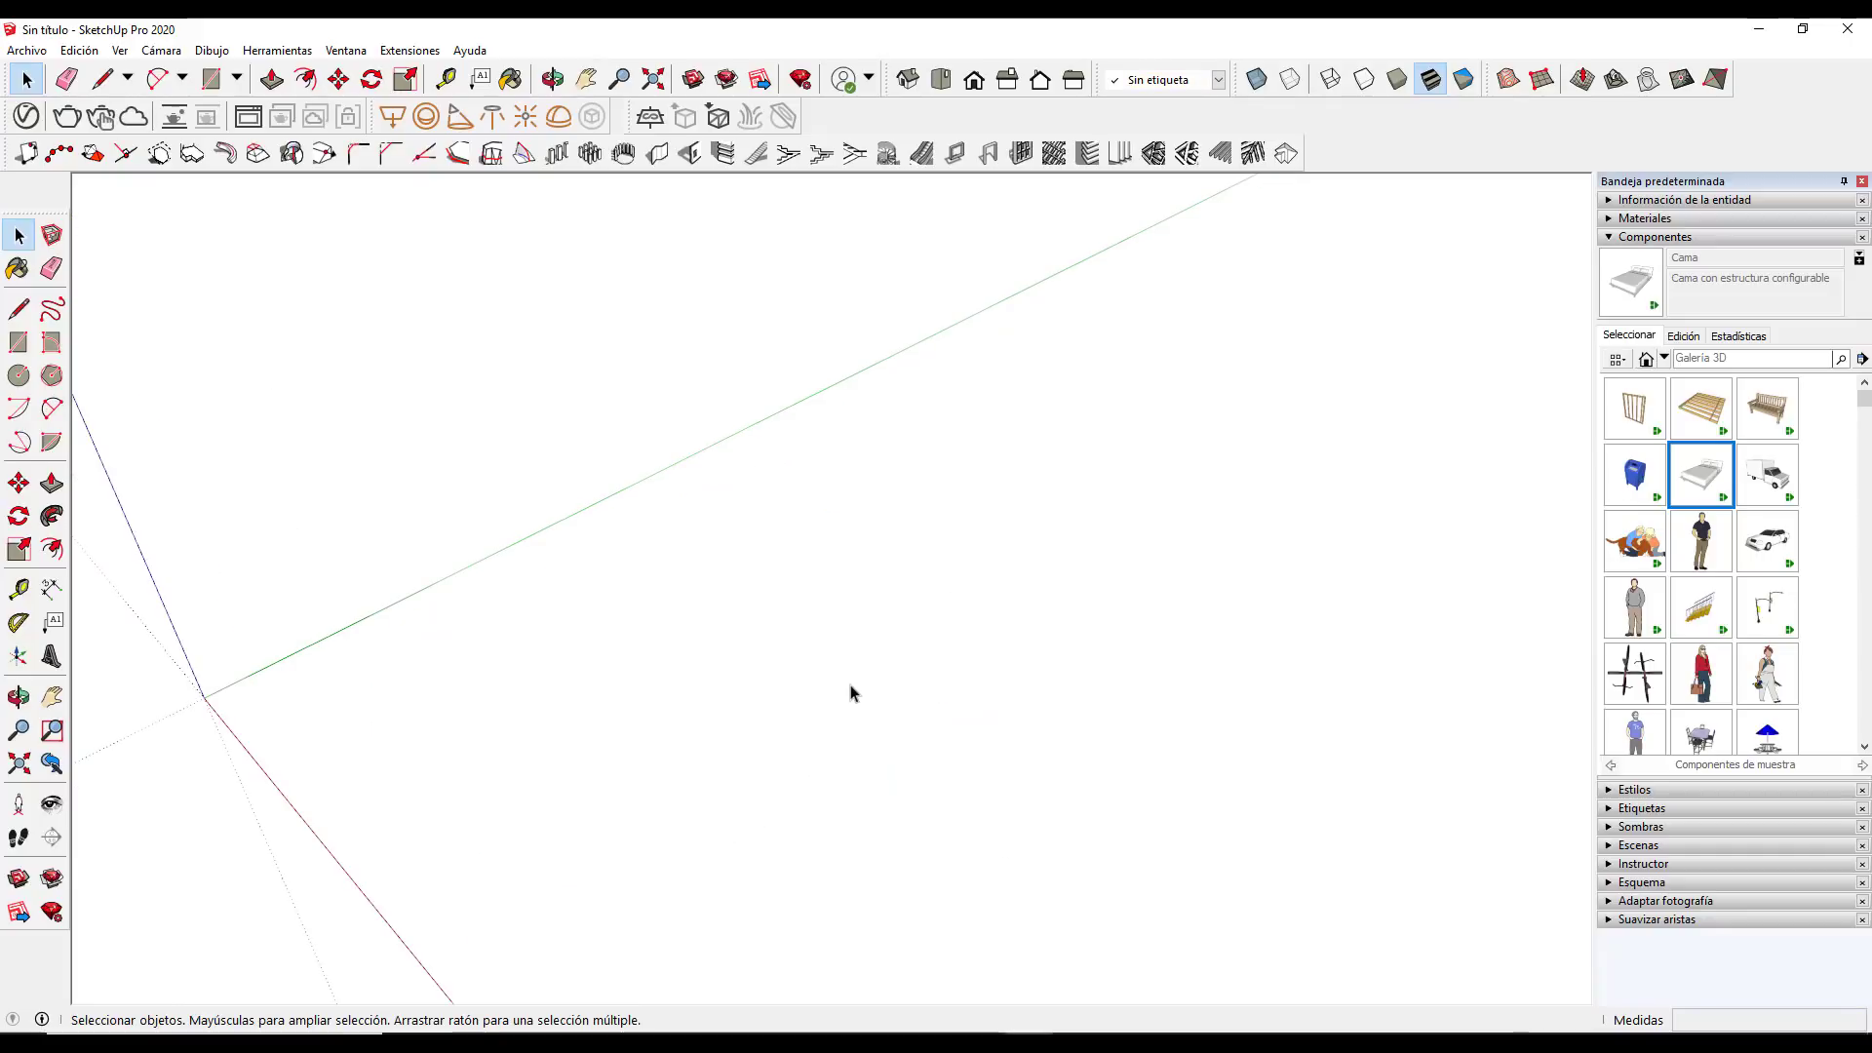
scroll(858, 672, up, 2)
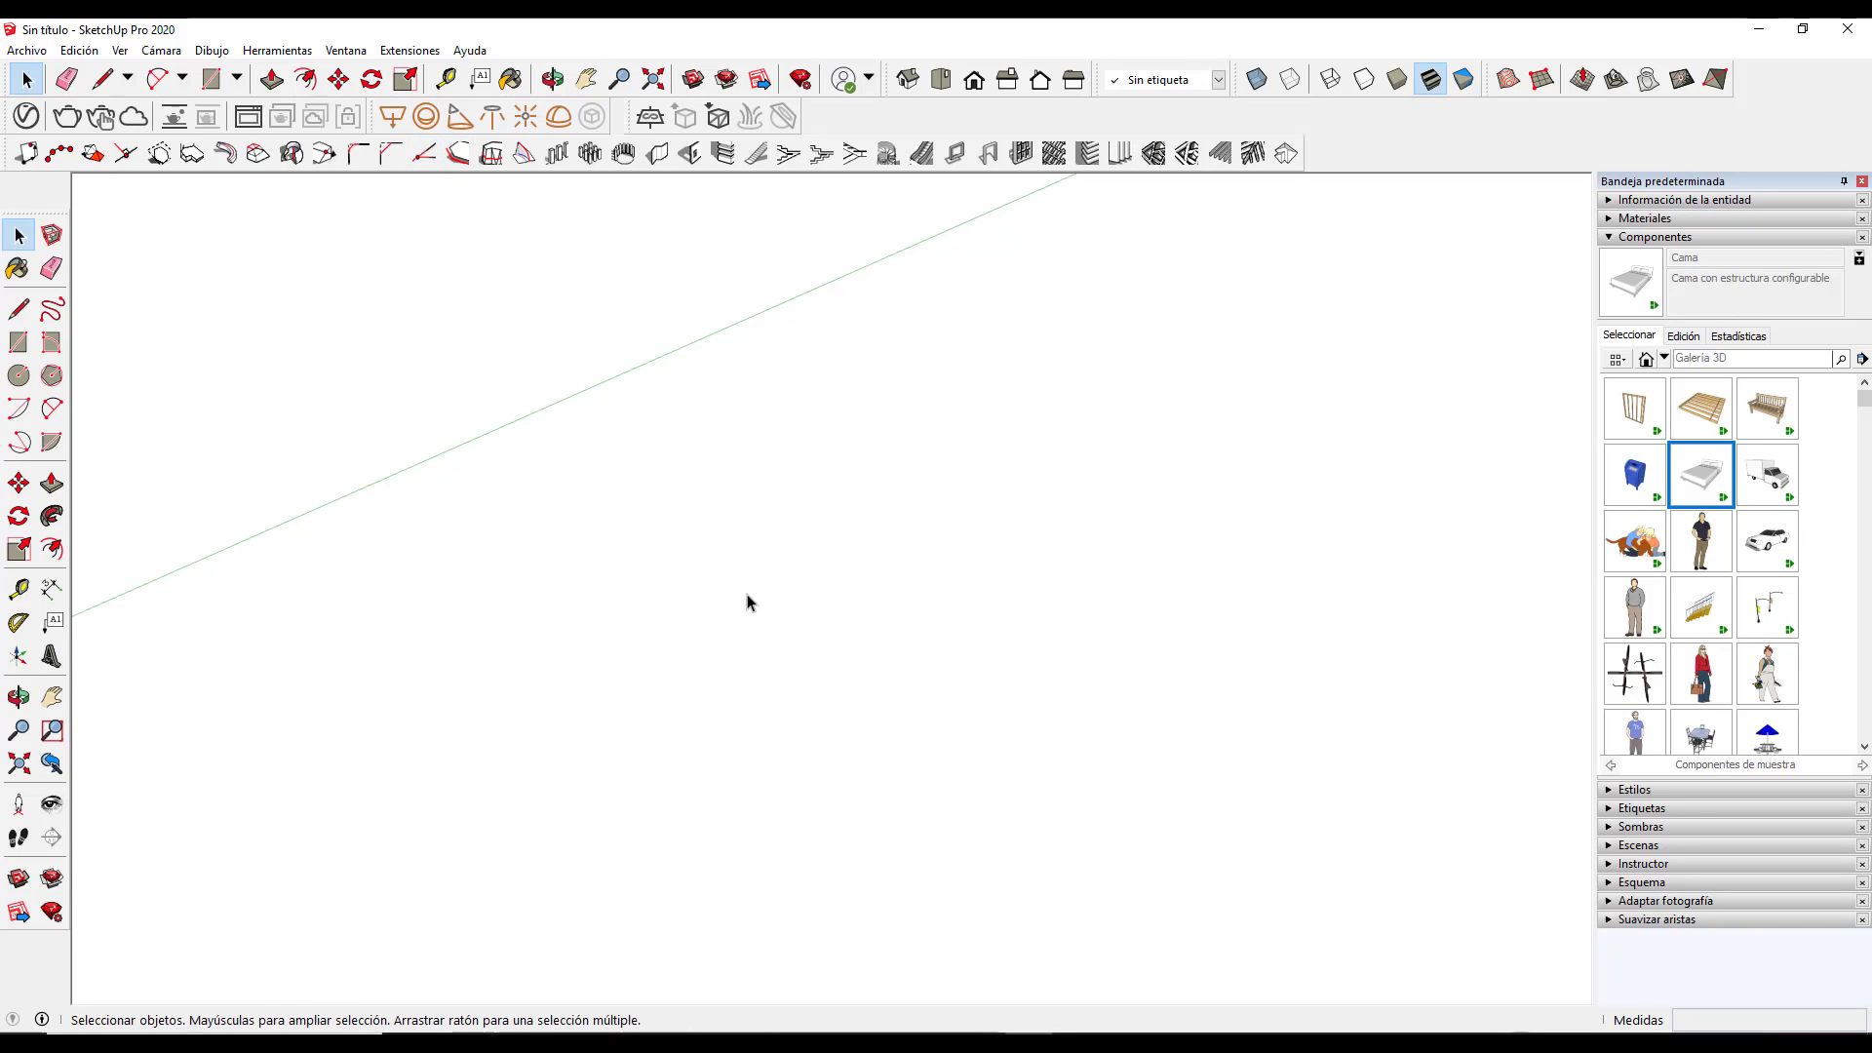
scroll(752, 602, down, 2)
key(l)
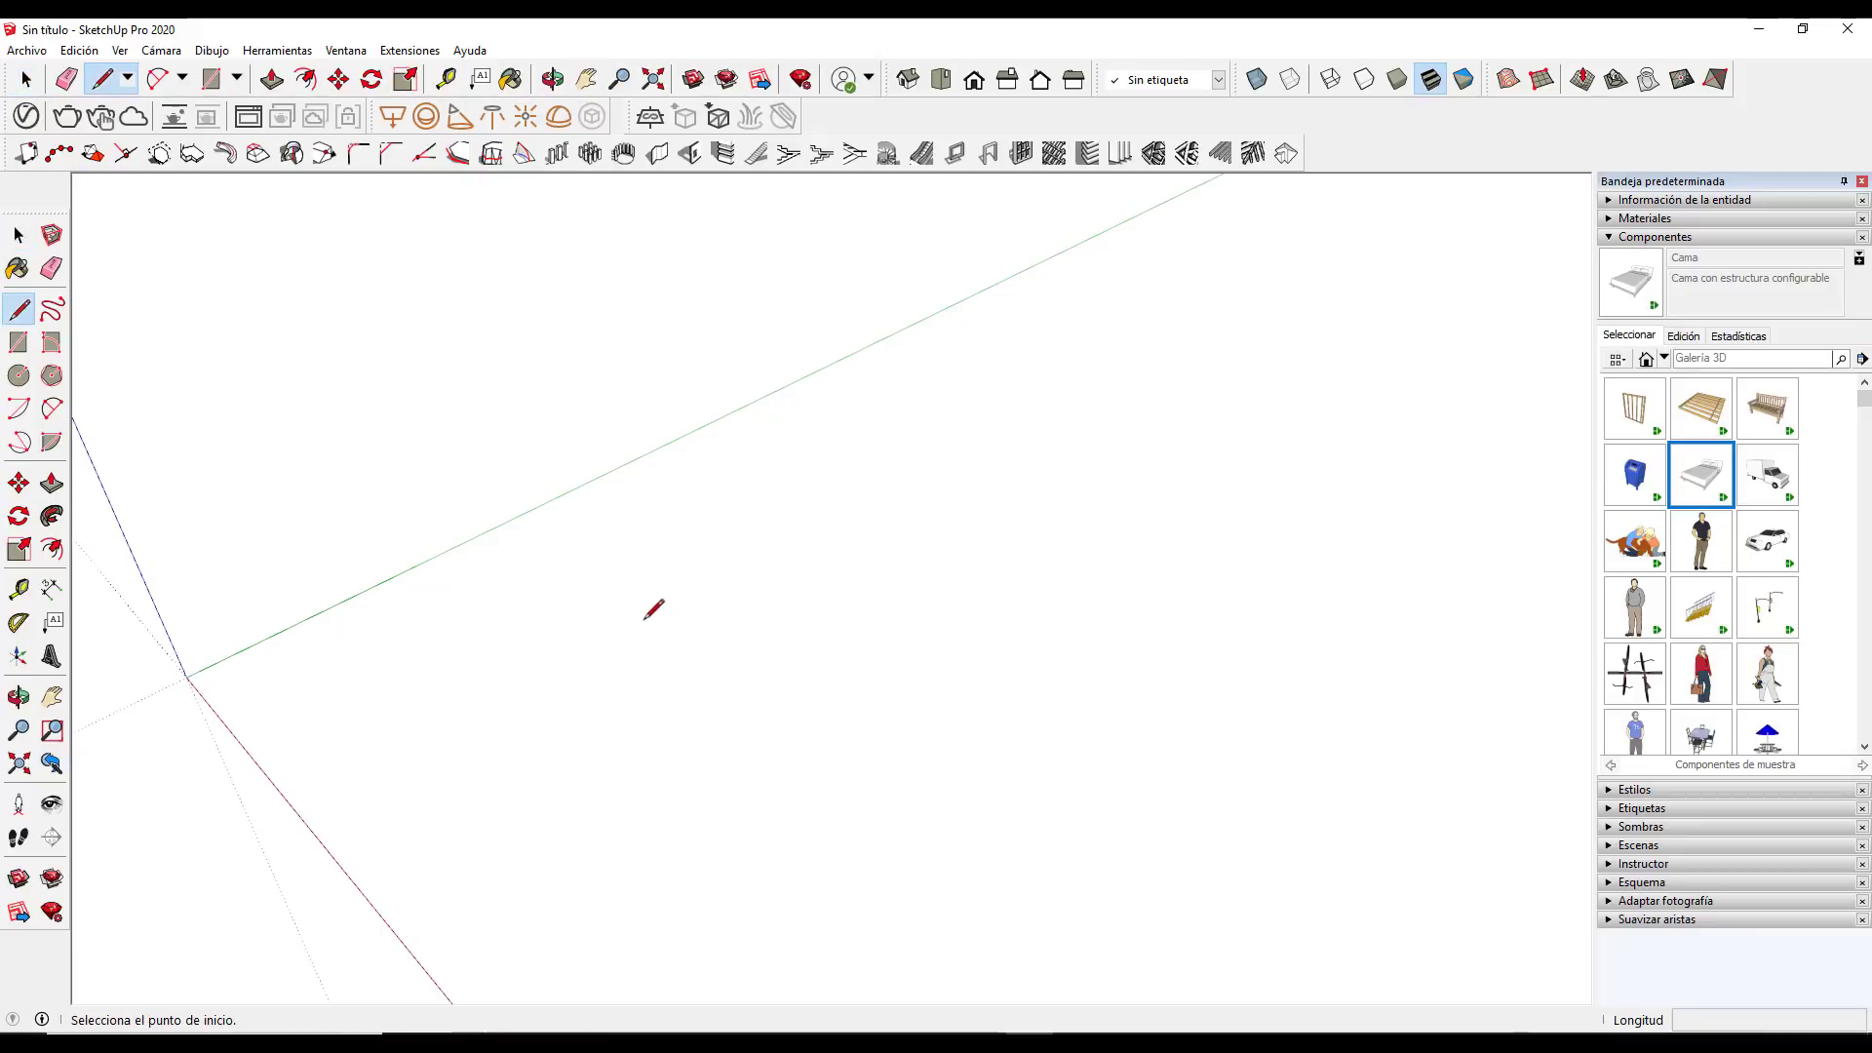
click(642, 620)
click(948, 446)
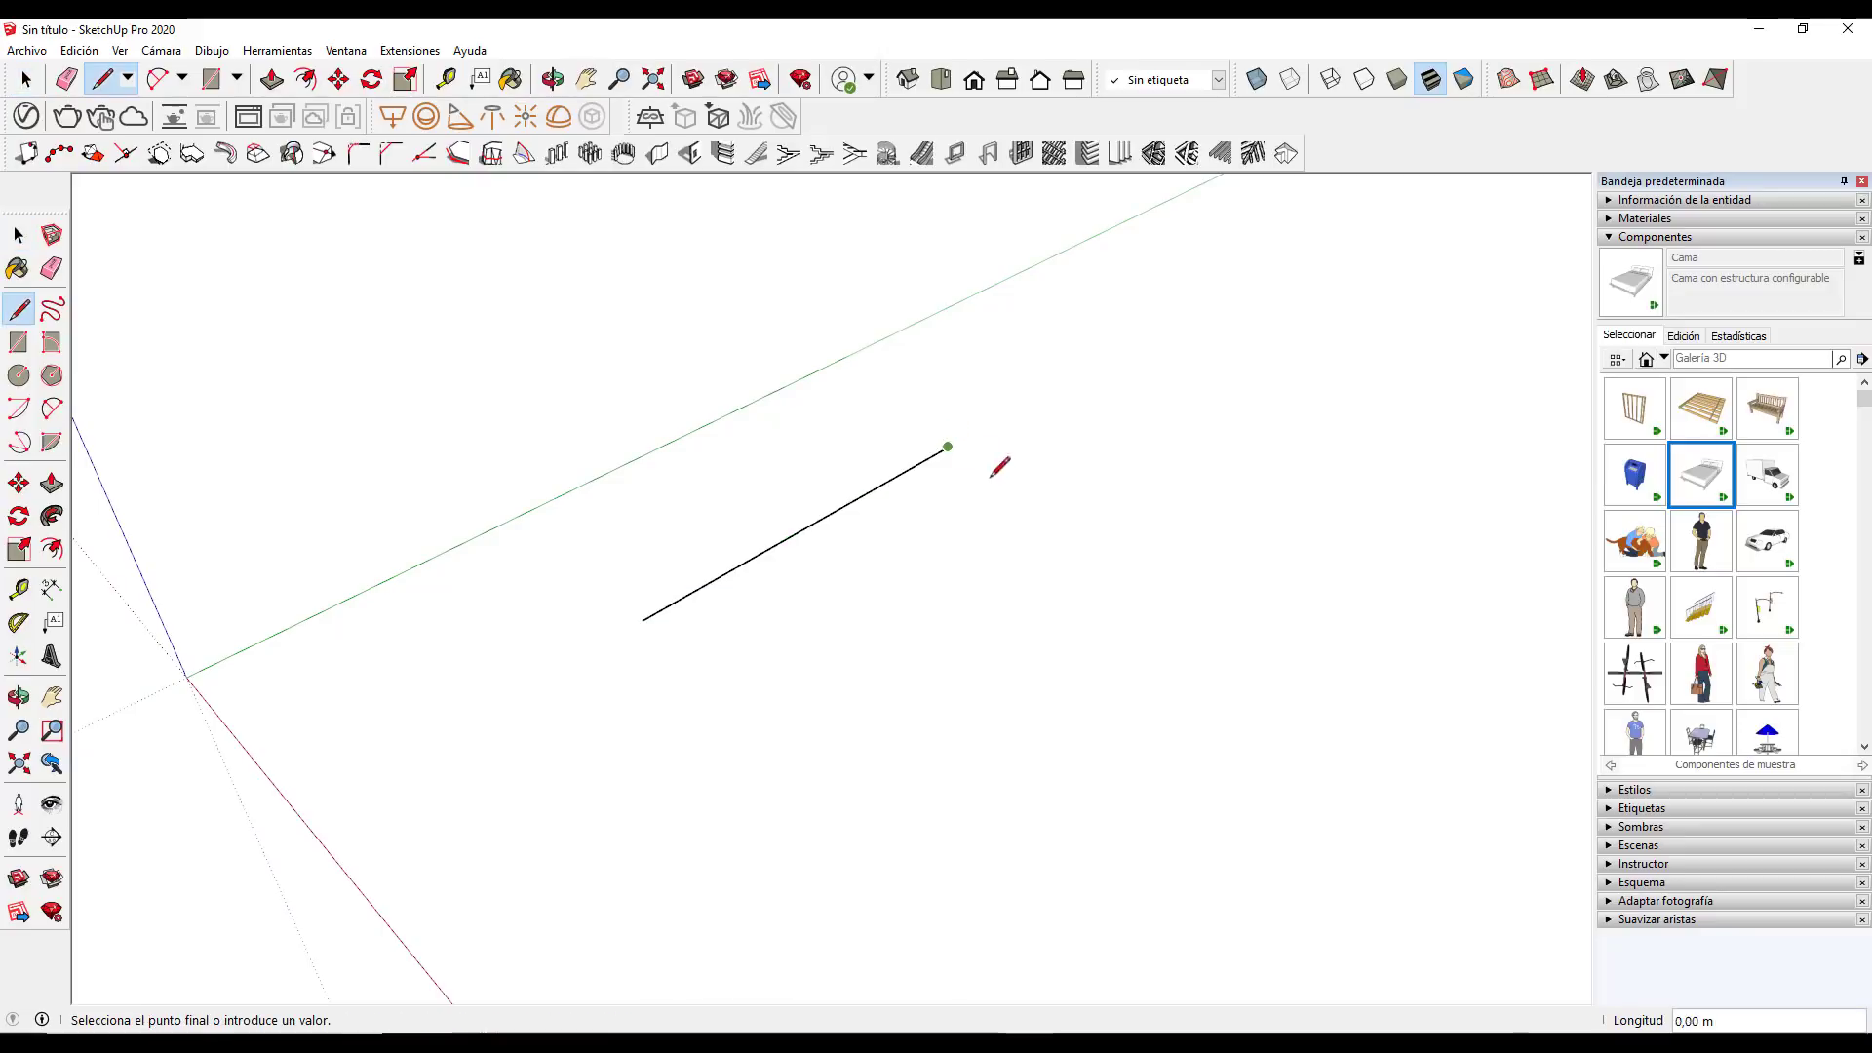
click(1026, 773)
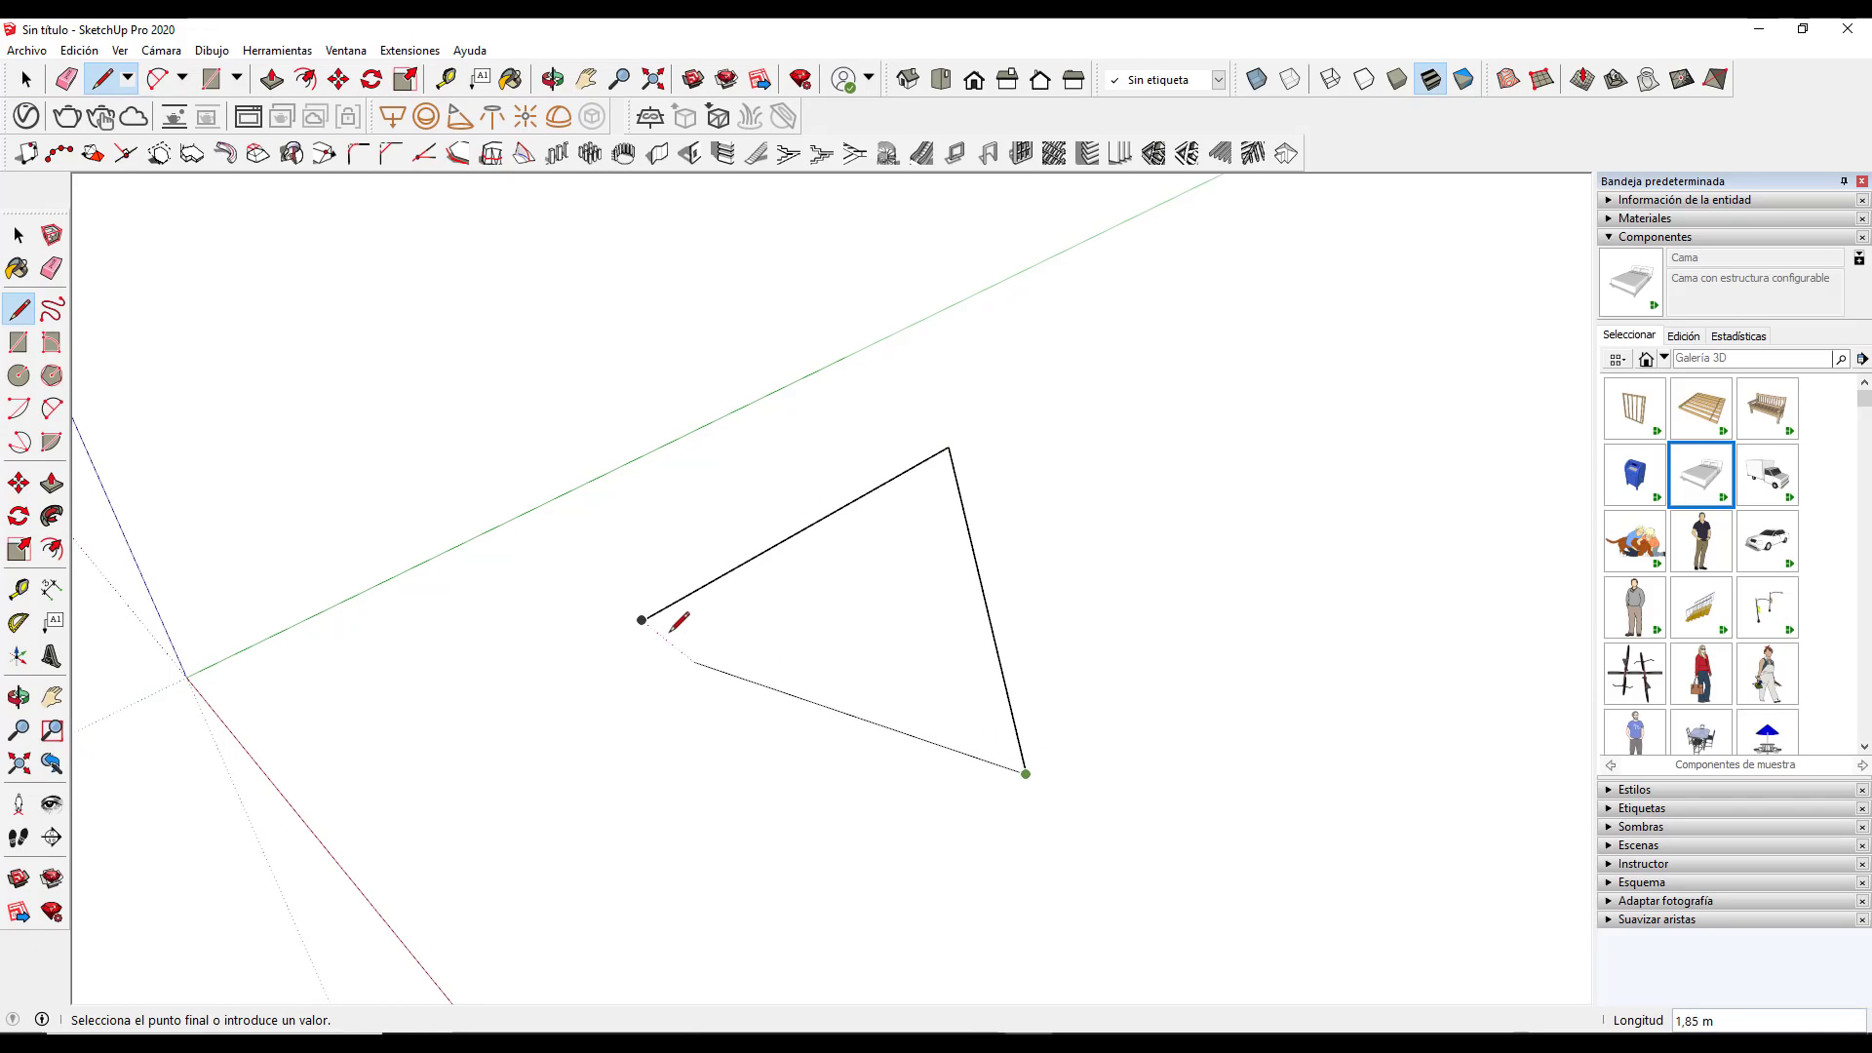
click(642, 620)
key(space)
scroll(979, 775, up, 1)
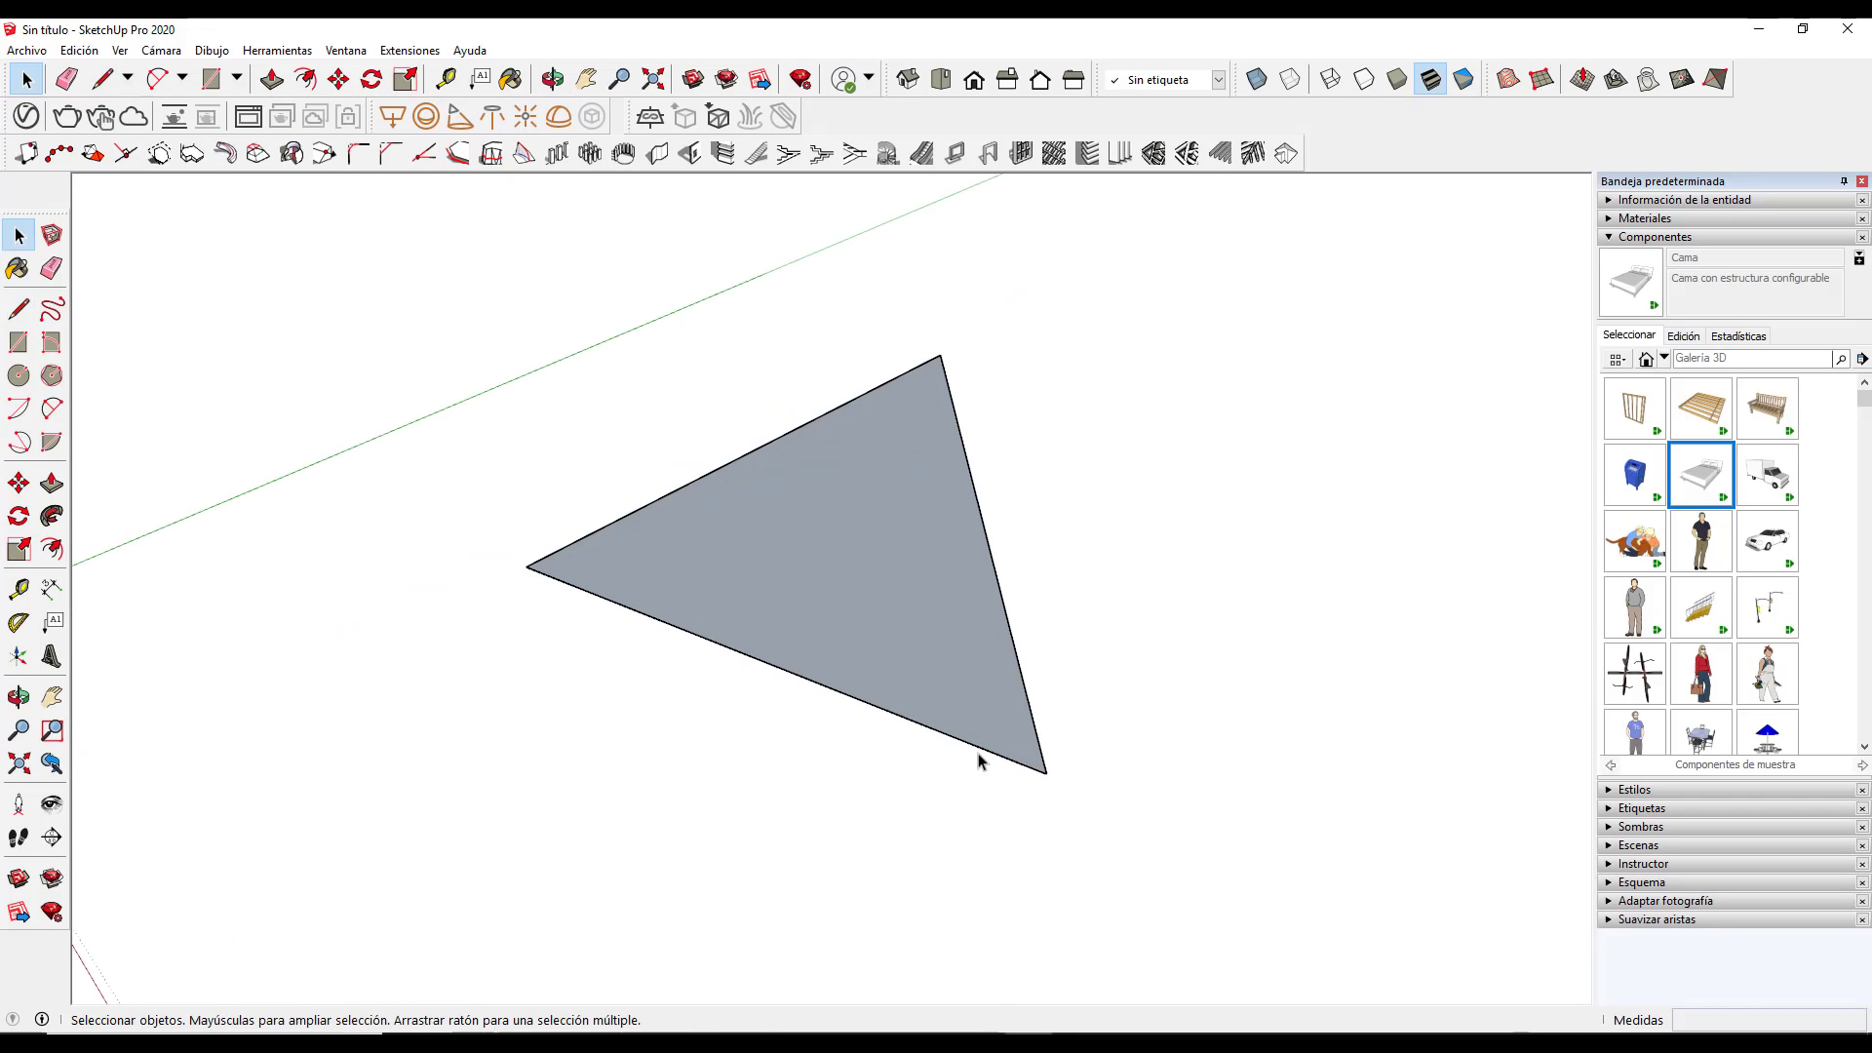
click(644, 614)
key(Delete)
scroll(1073, 770, up, 1)
key(l)
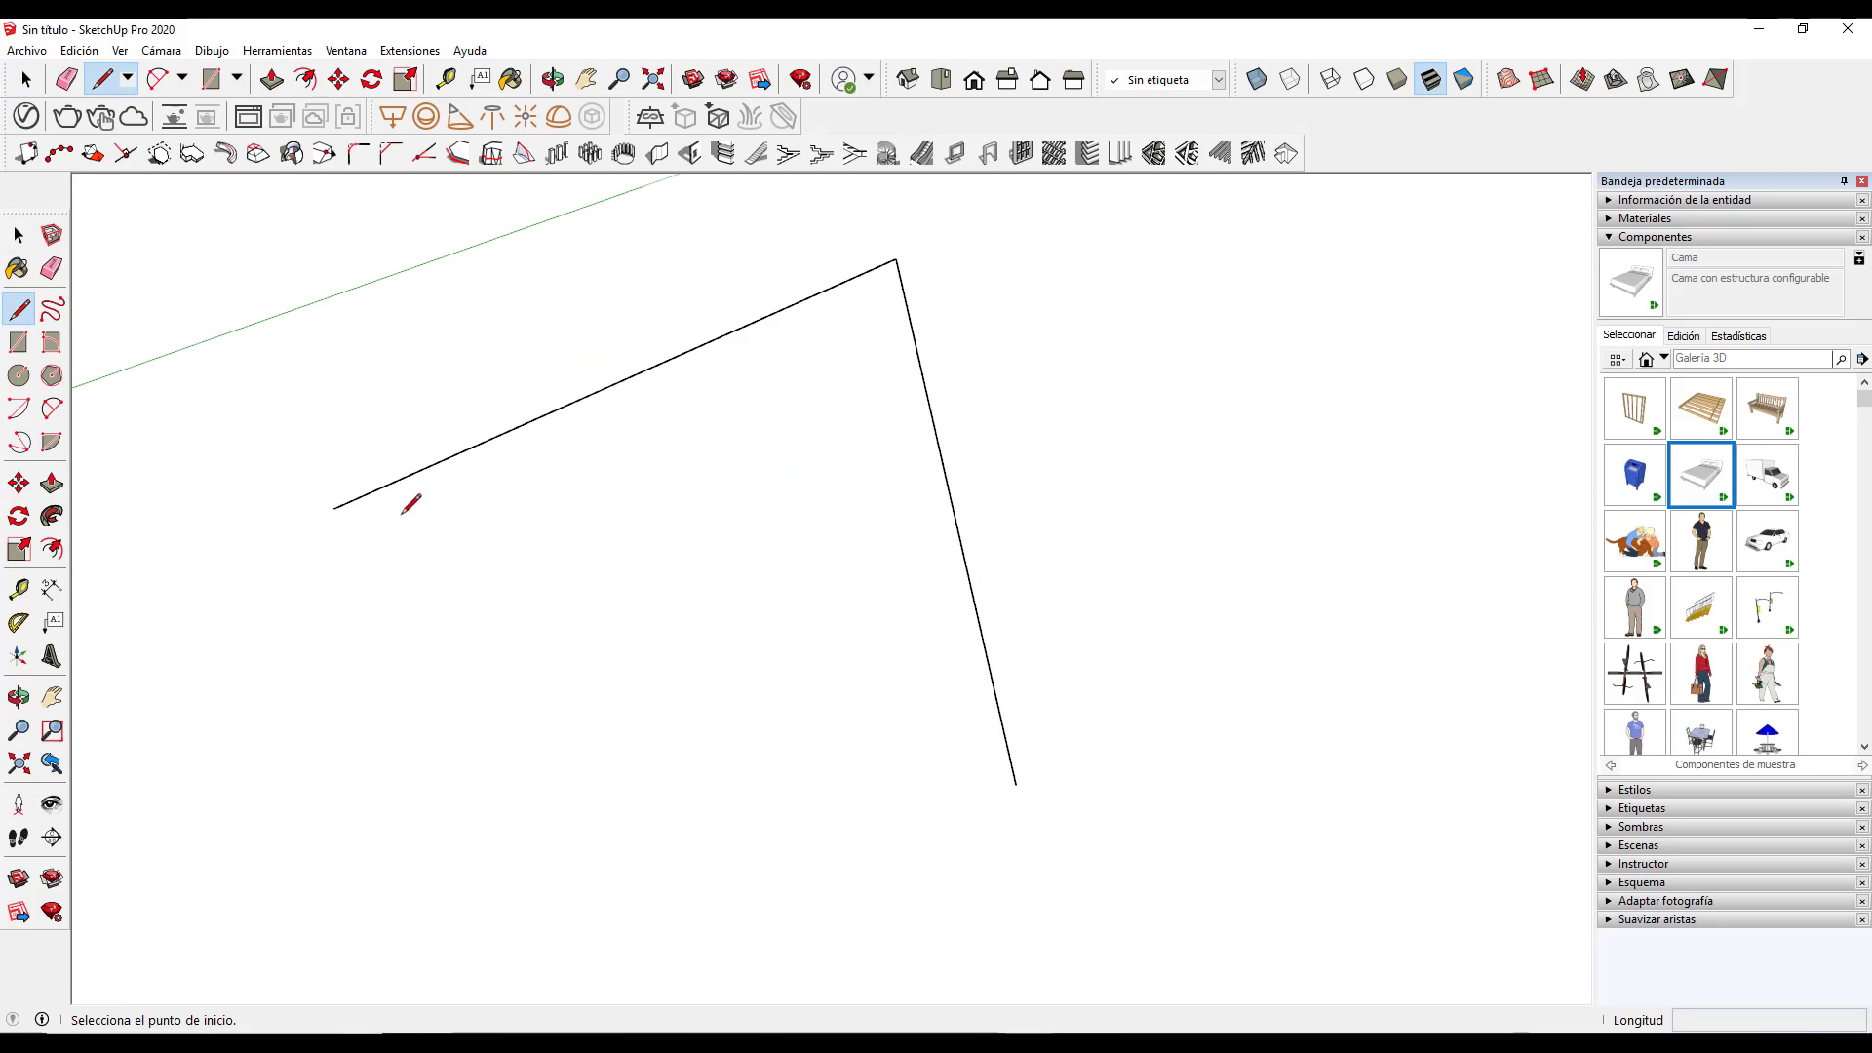
click(332, 508)
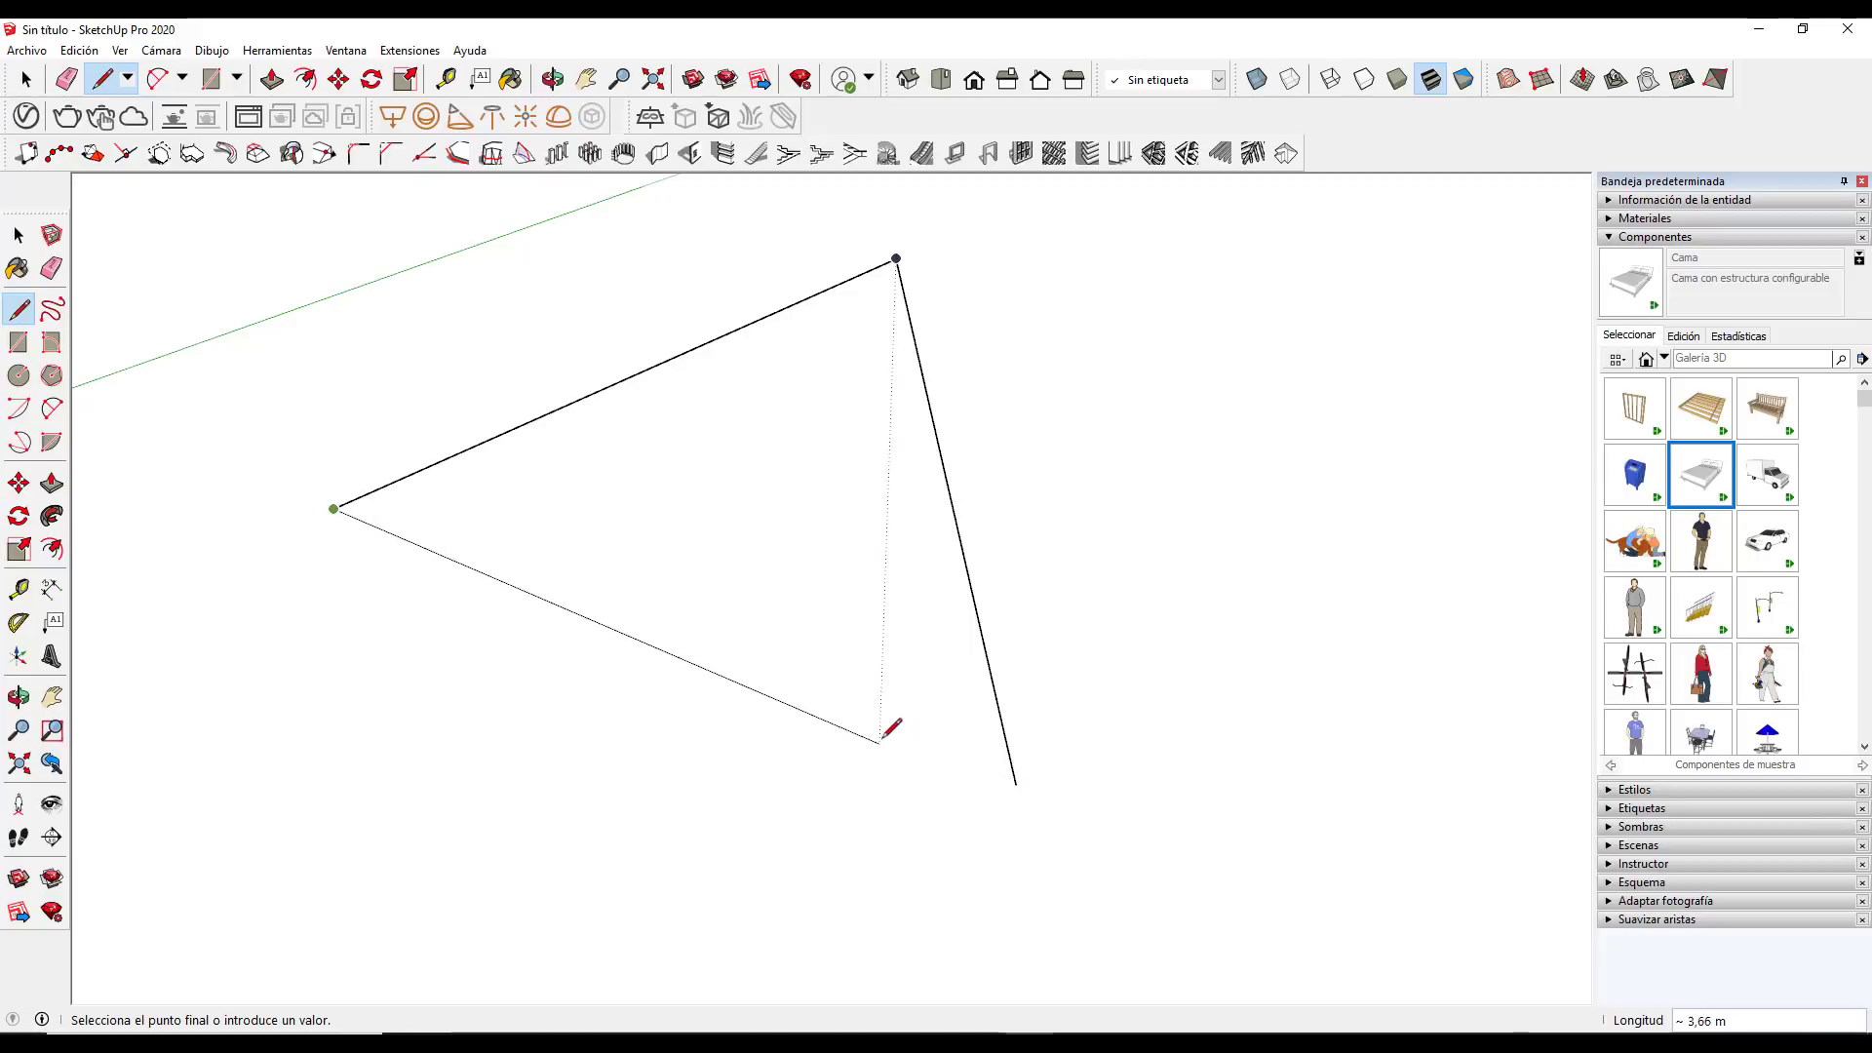
key(space)
scroll(868, 733, down, 2)
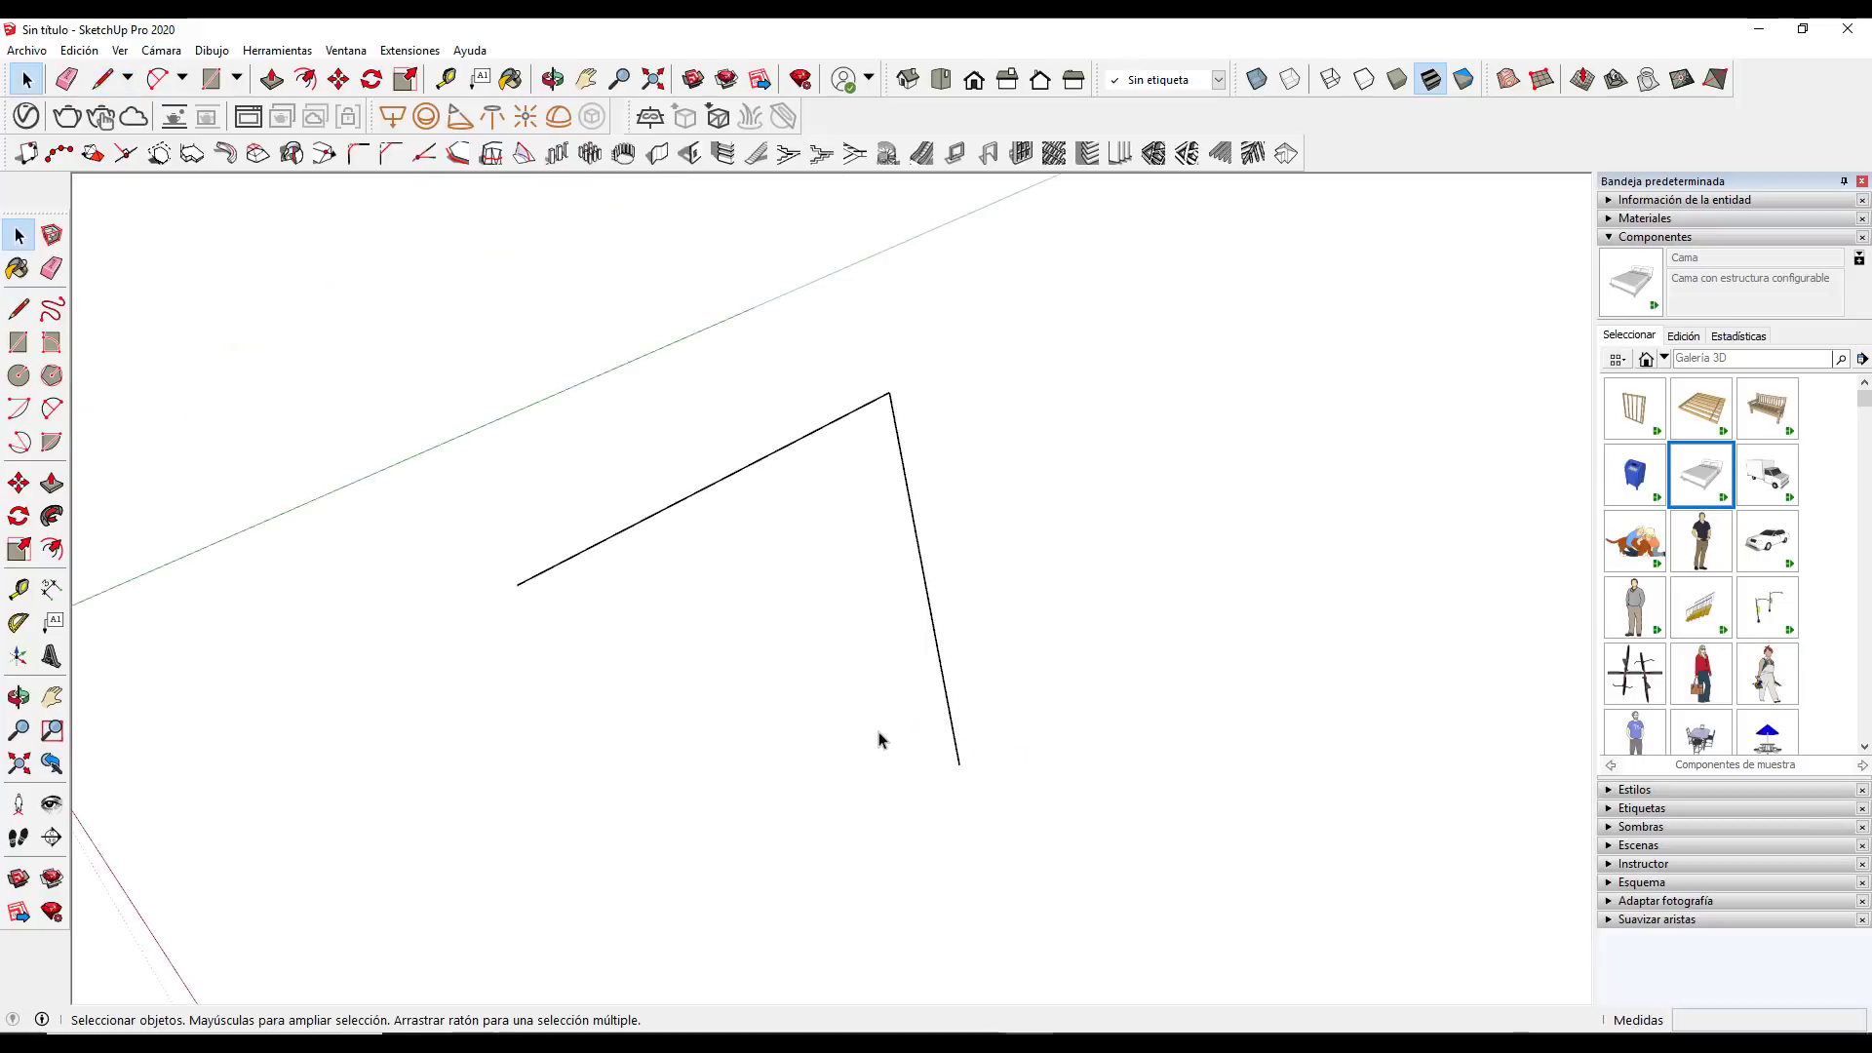
scroll(863, 734, down, 2)
key(ctrl+y)
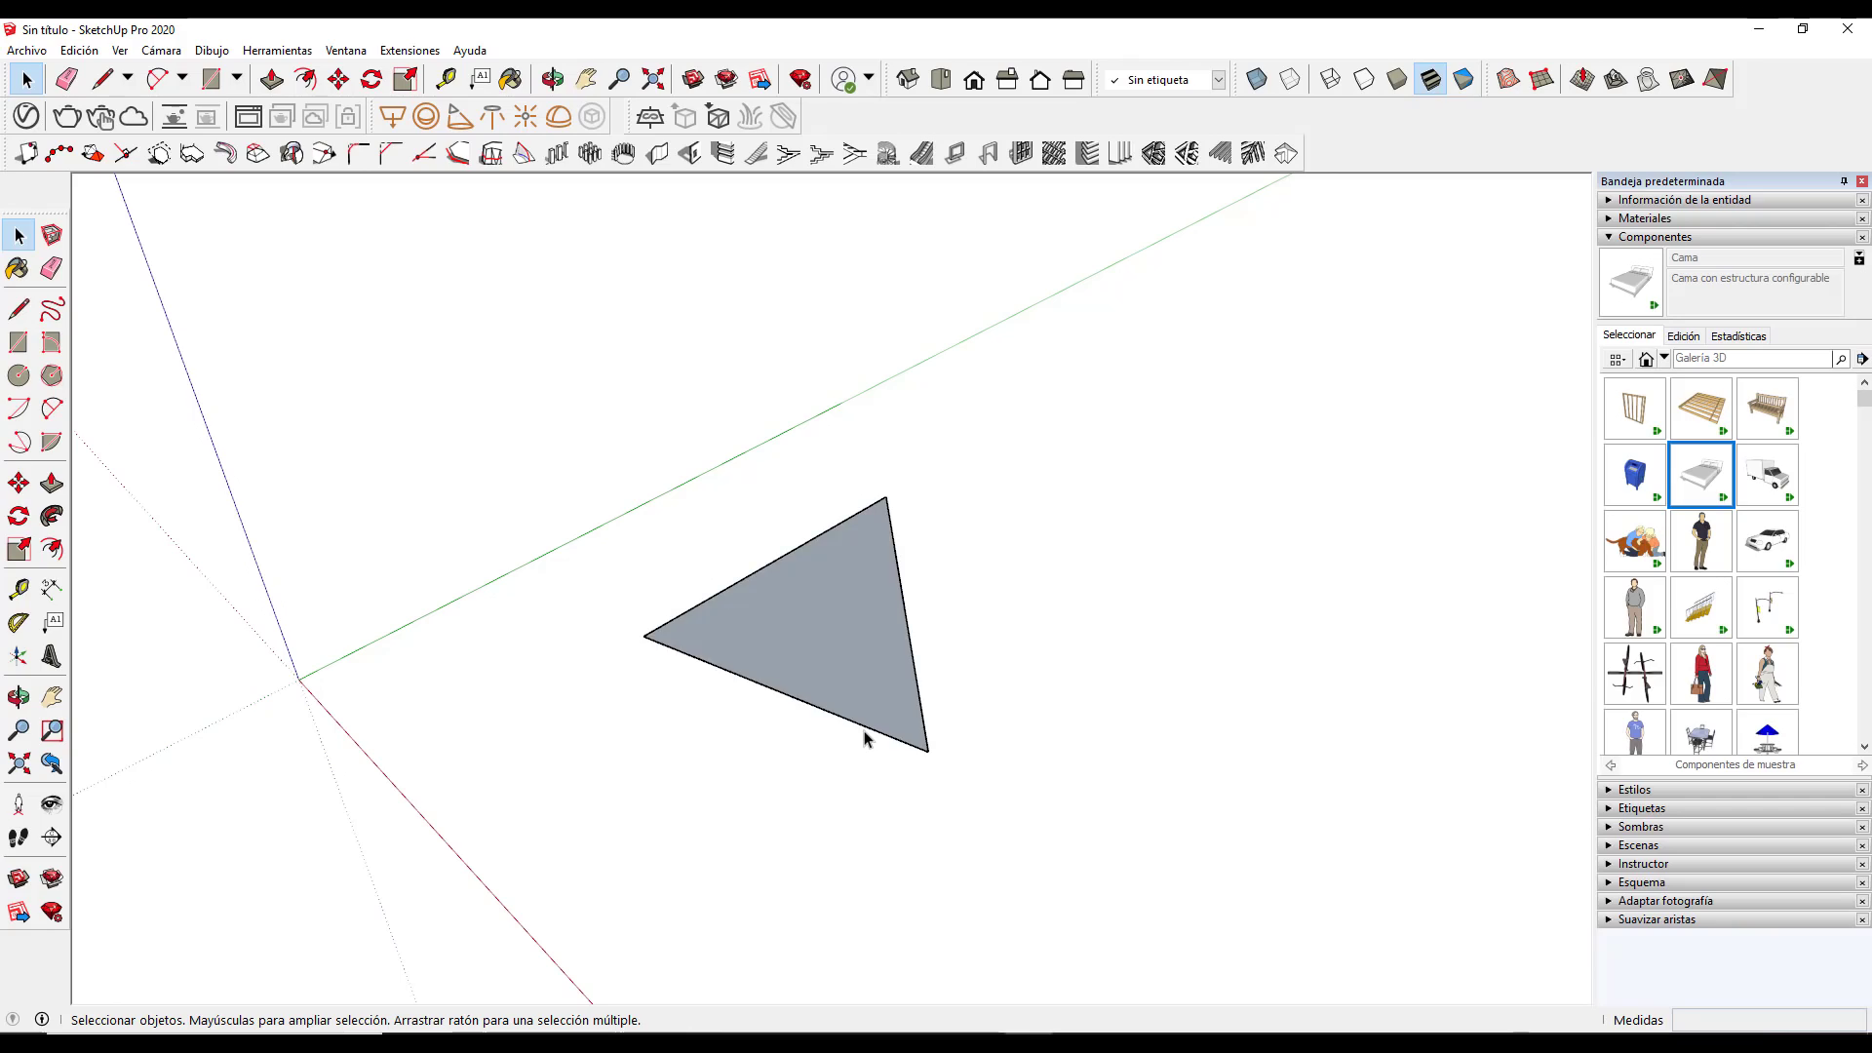
key(ctrl+z)
key(ctrl+z)
key(ctrl+z)
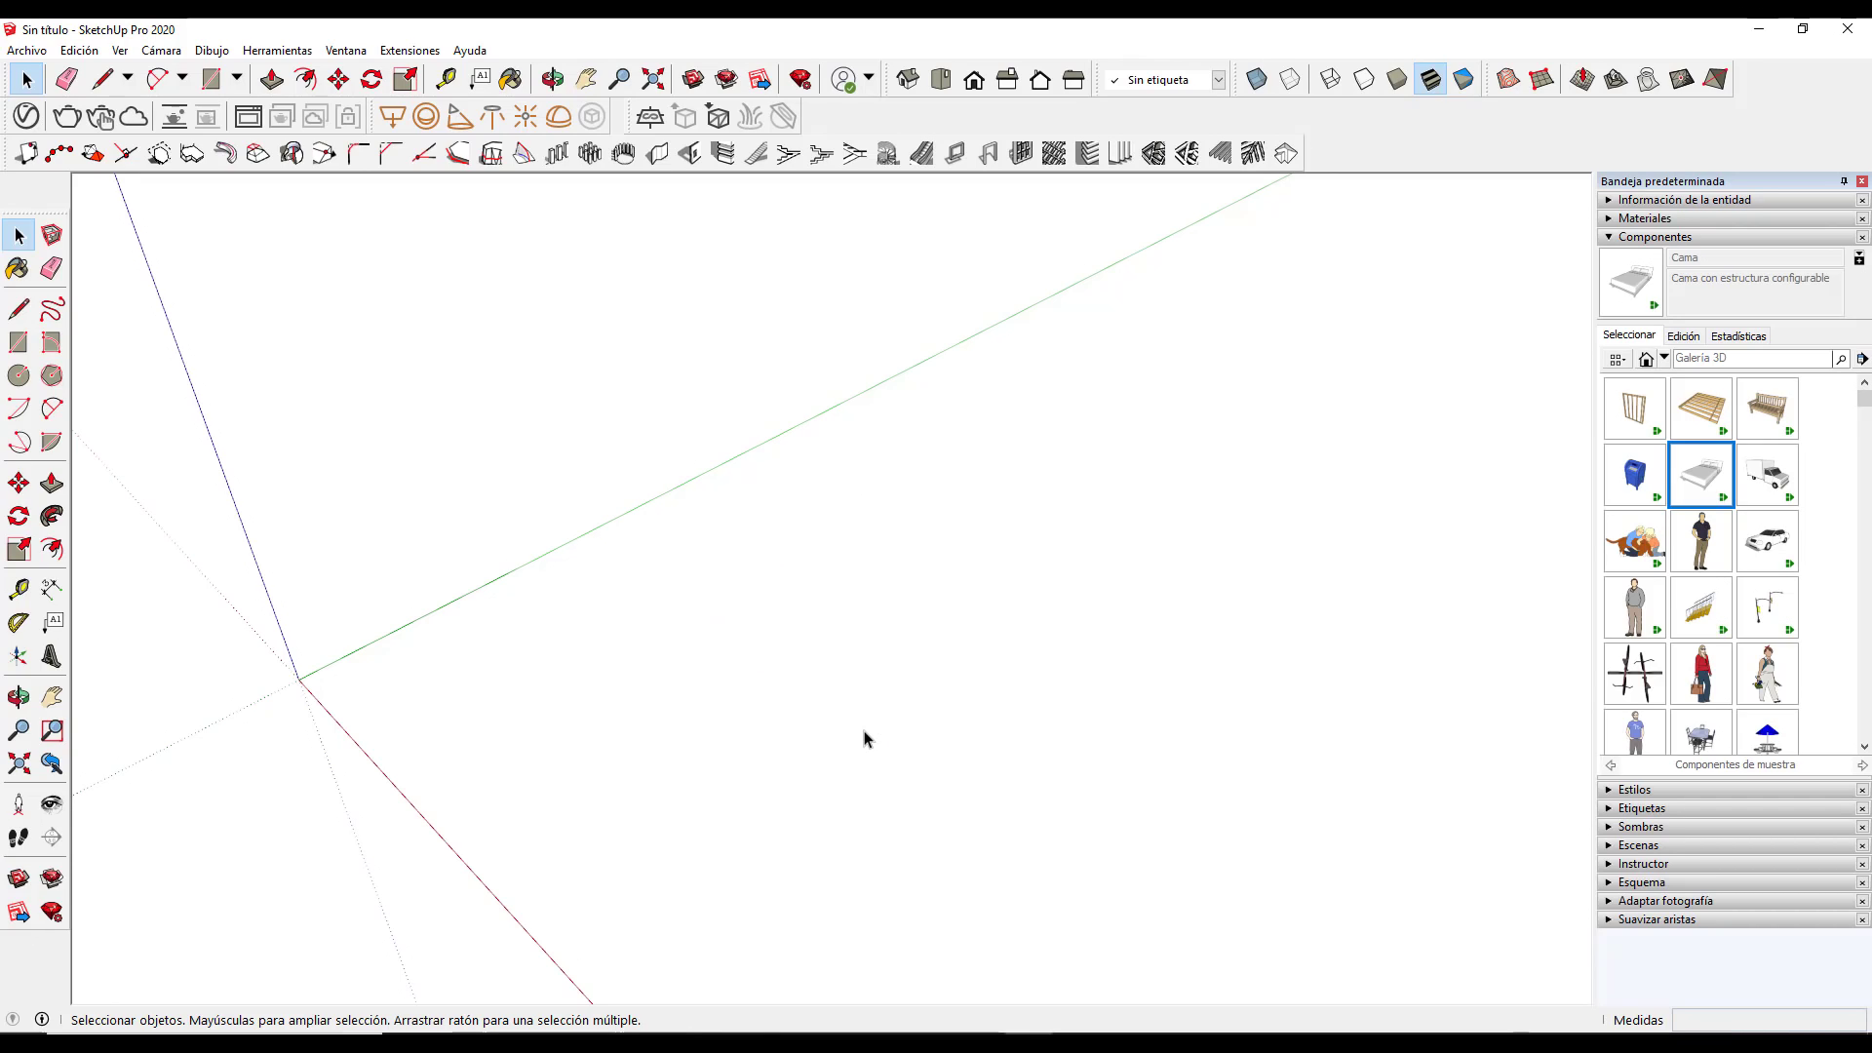
In top view, draw a right triangle and erase its hypotenuse
click(940, 79)
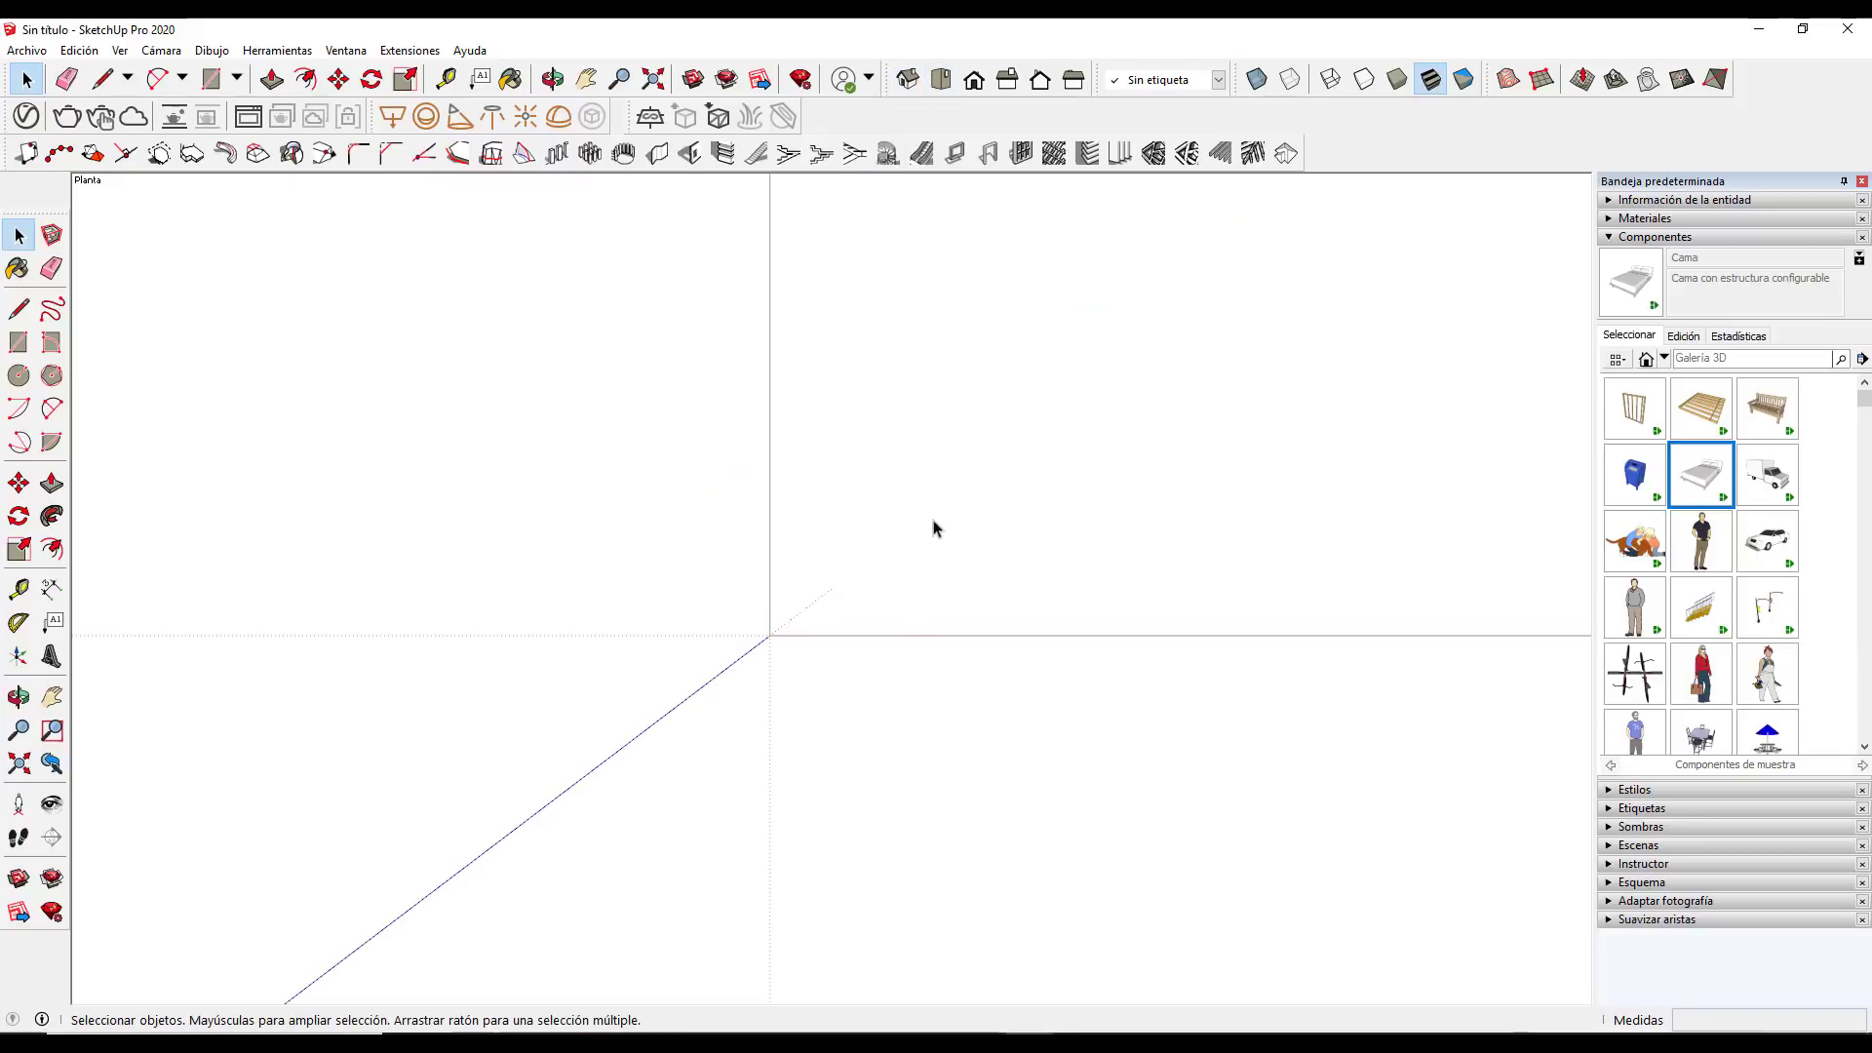
key(l)
click(842, 605)
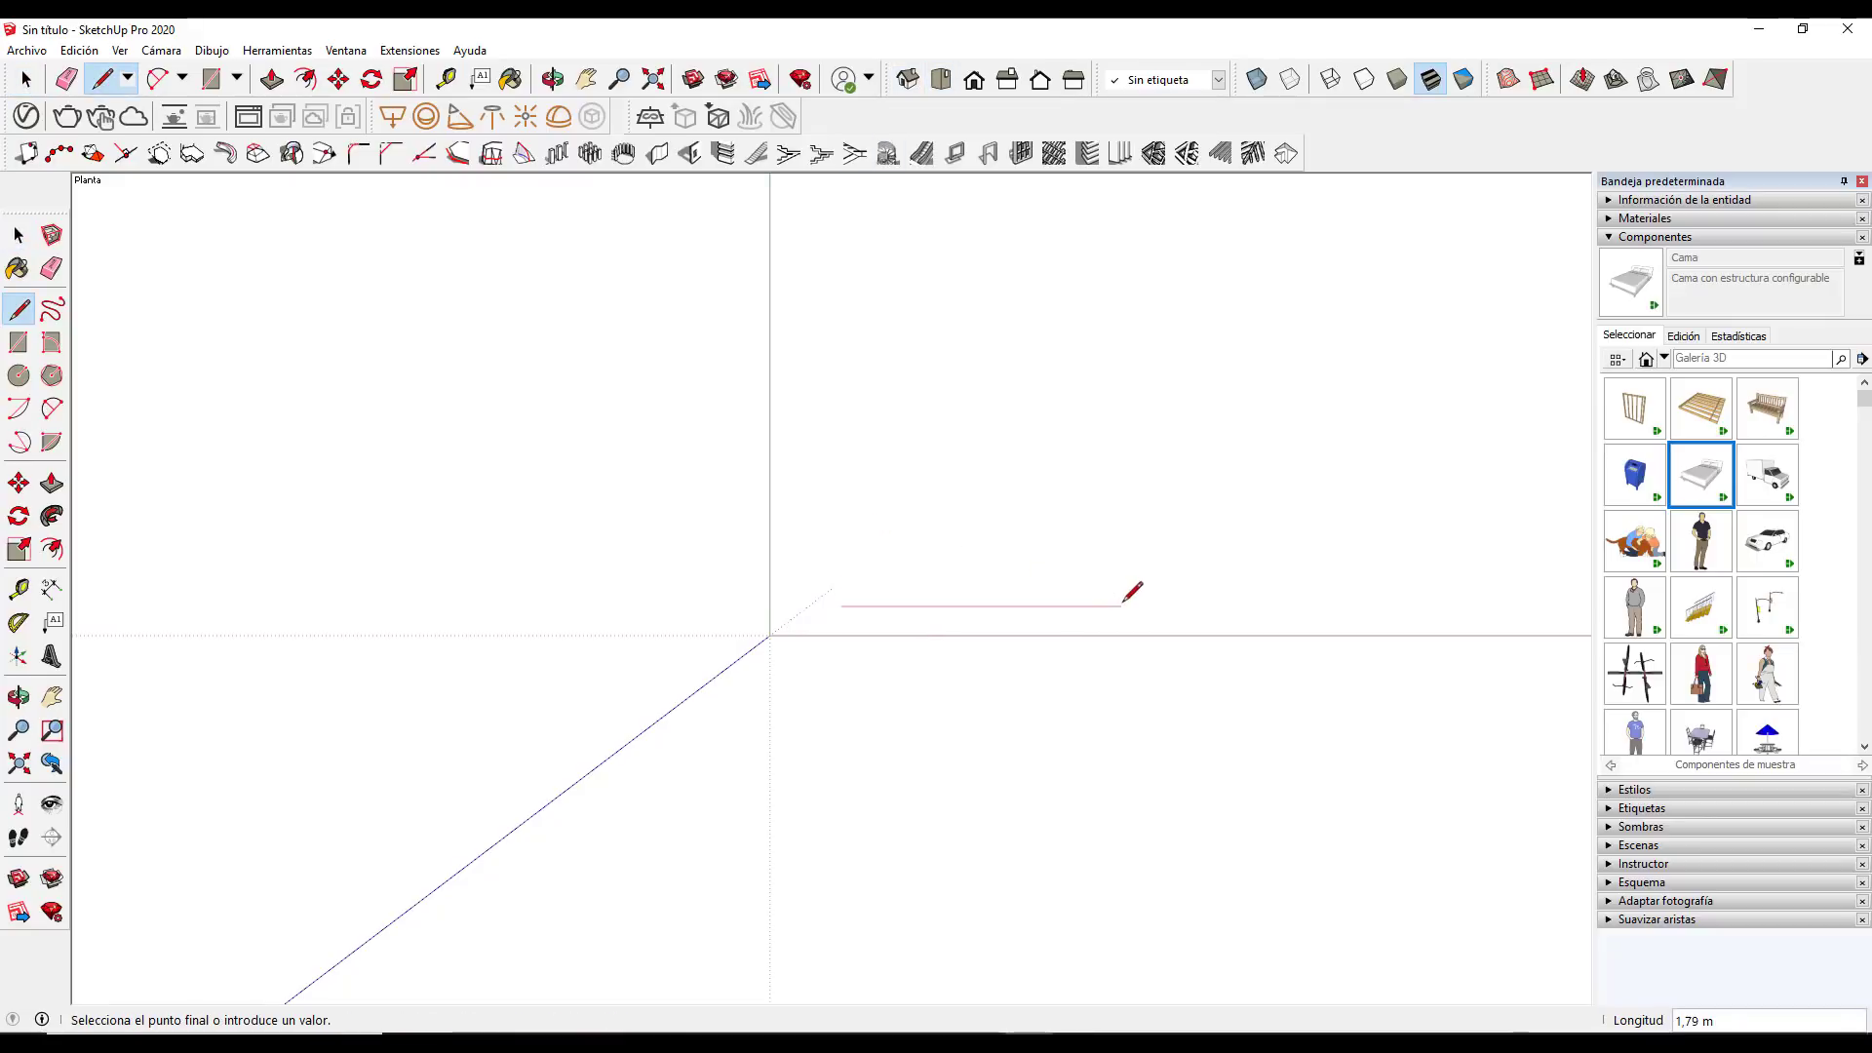
click(1122, 605)
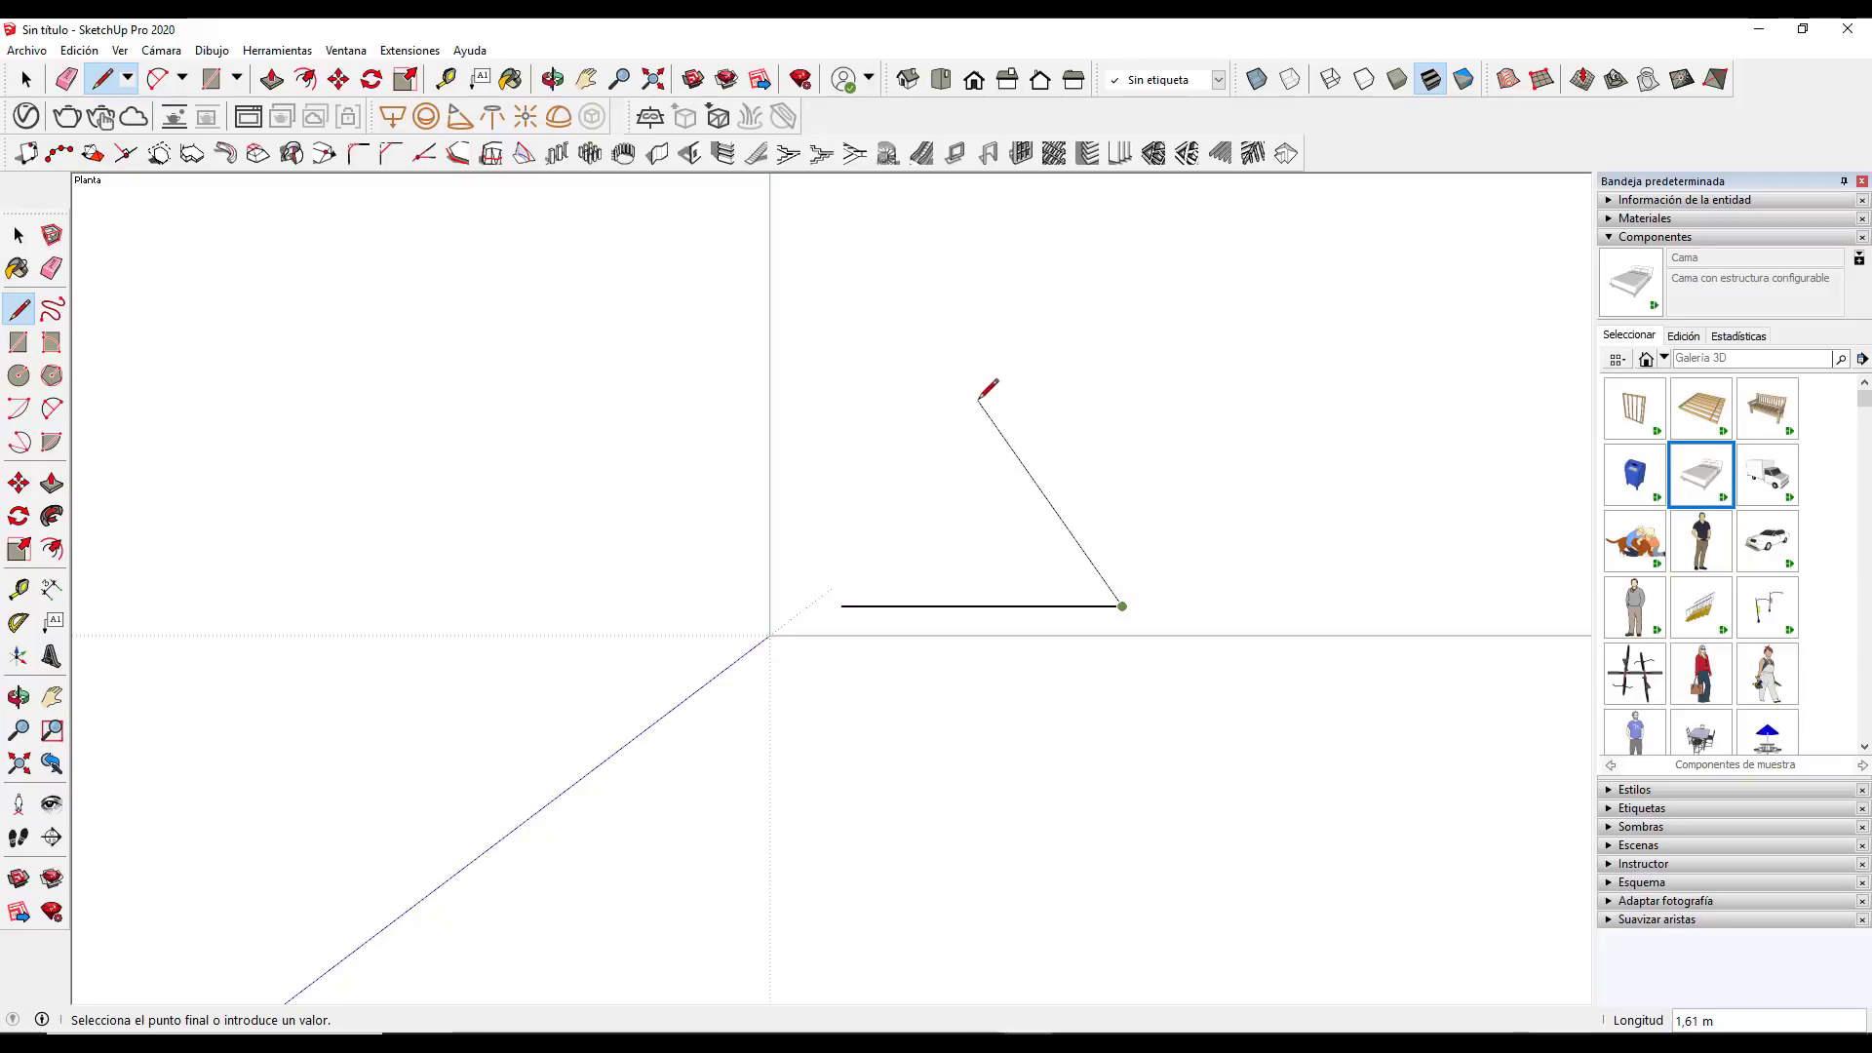
click(1122, 379)
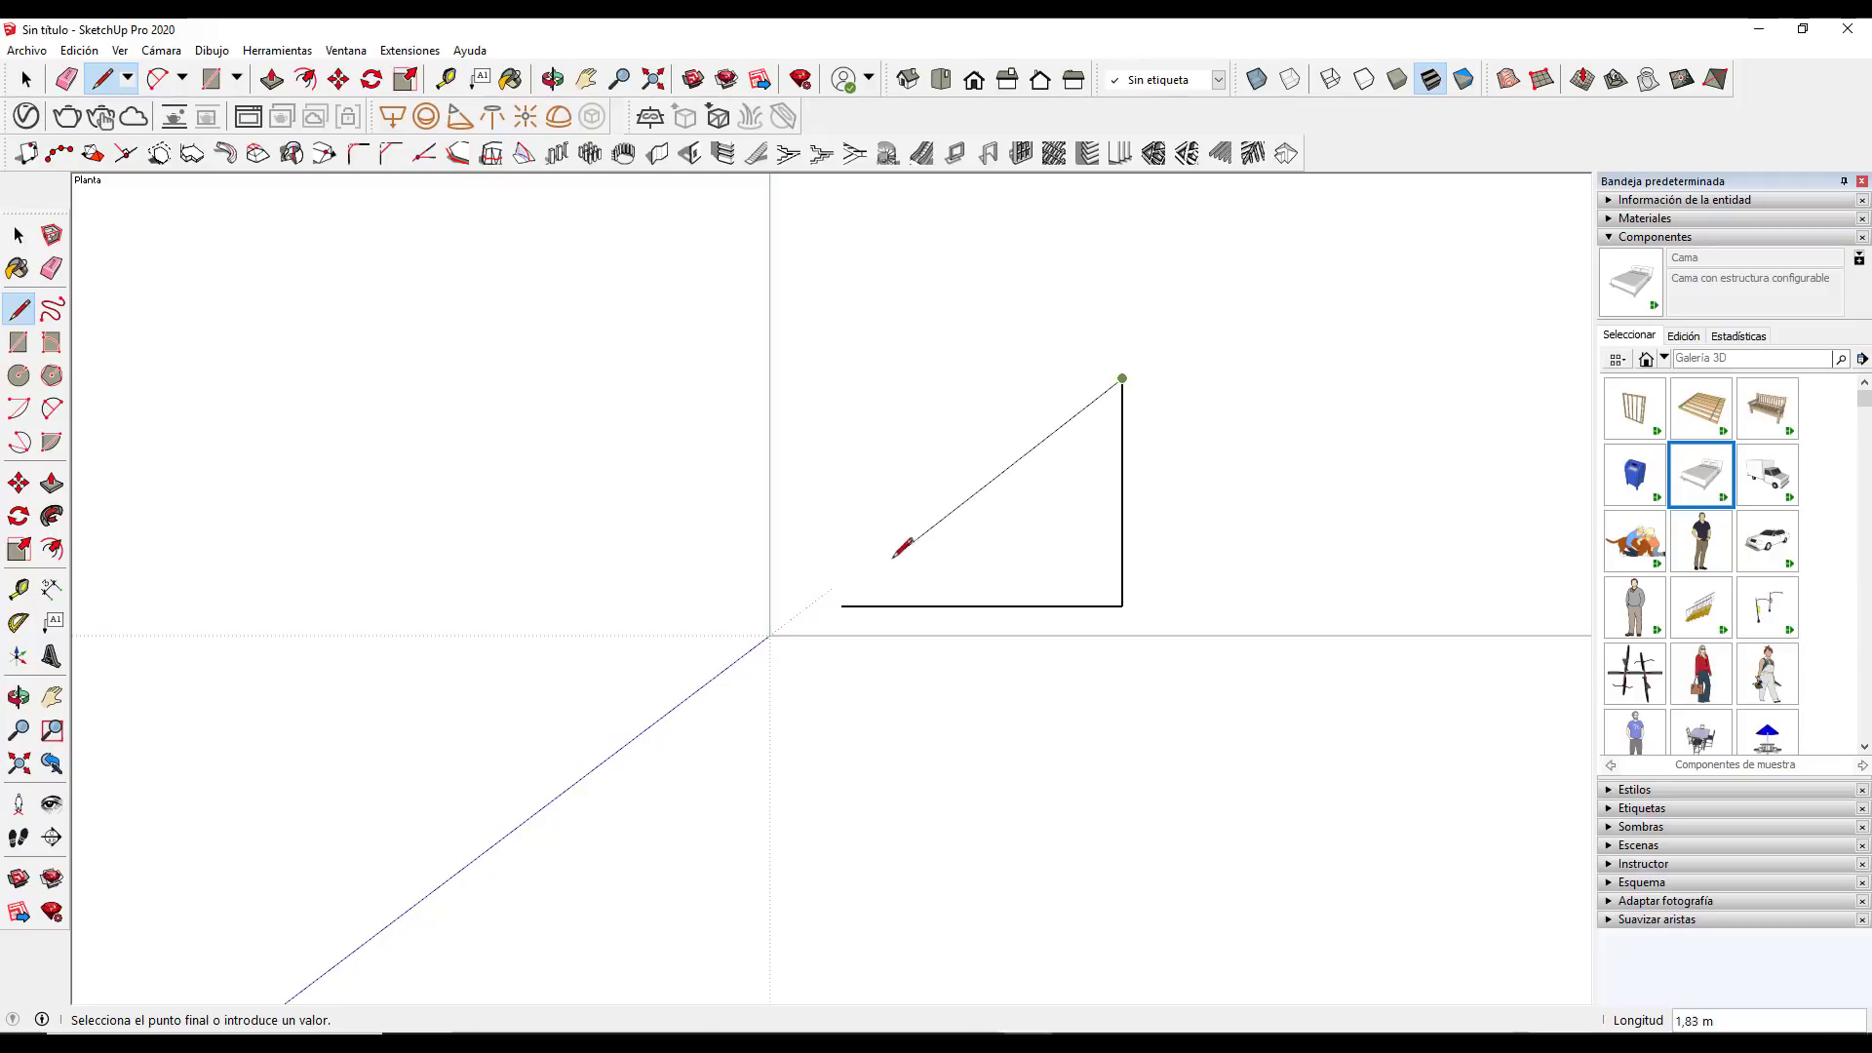
click(841, 605)
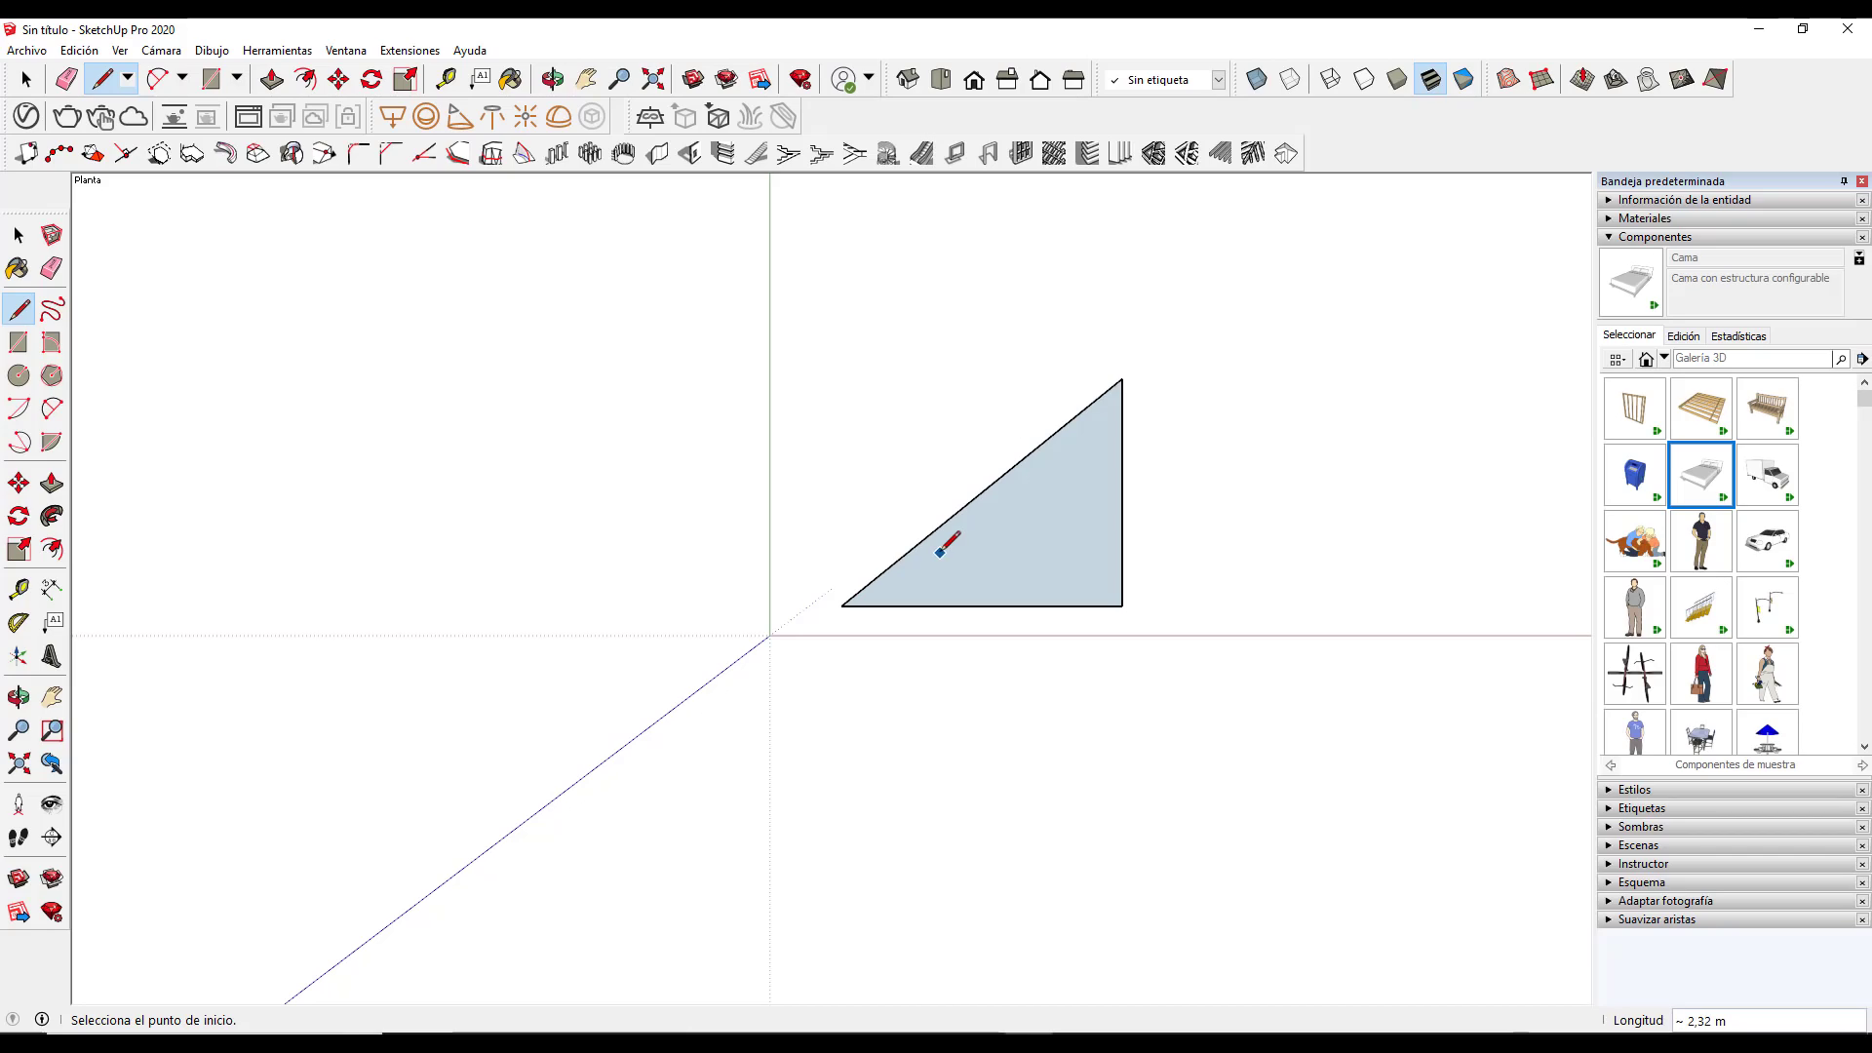
key(e)
click(922, 538)
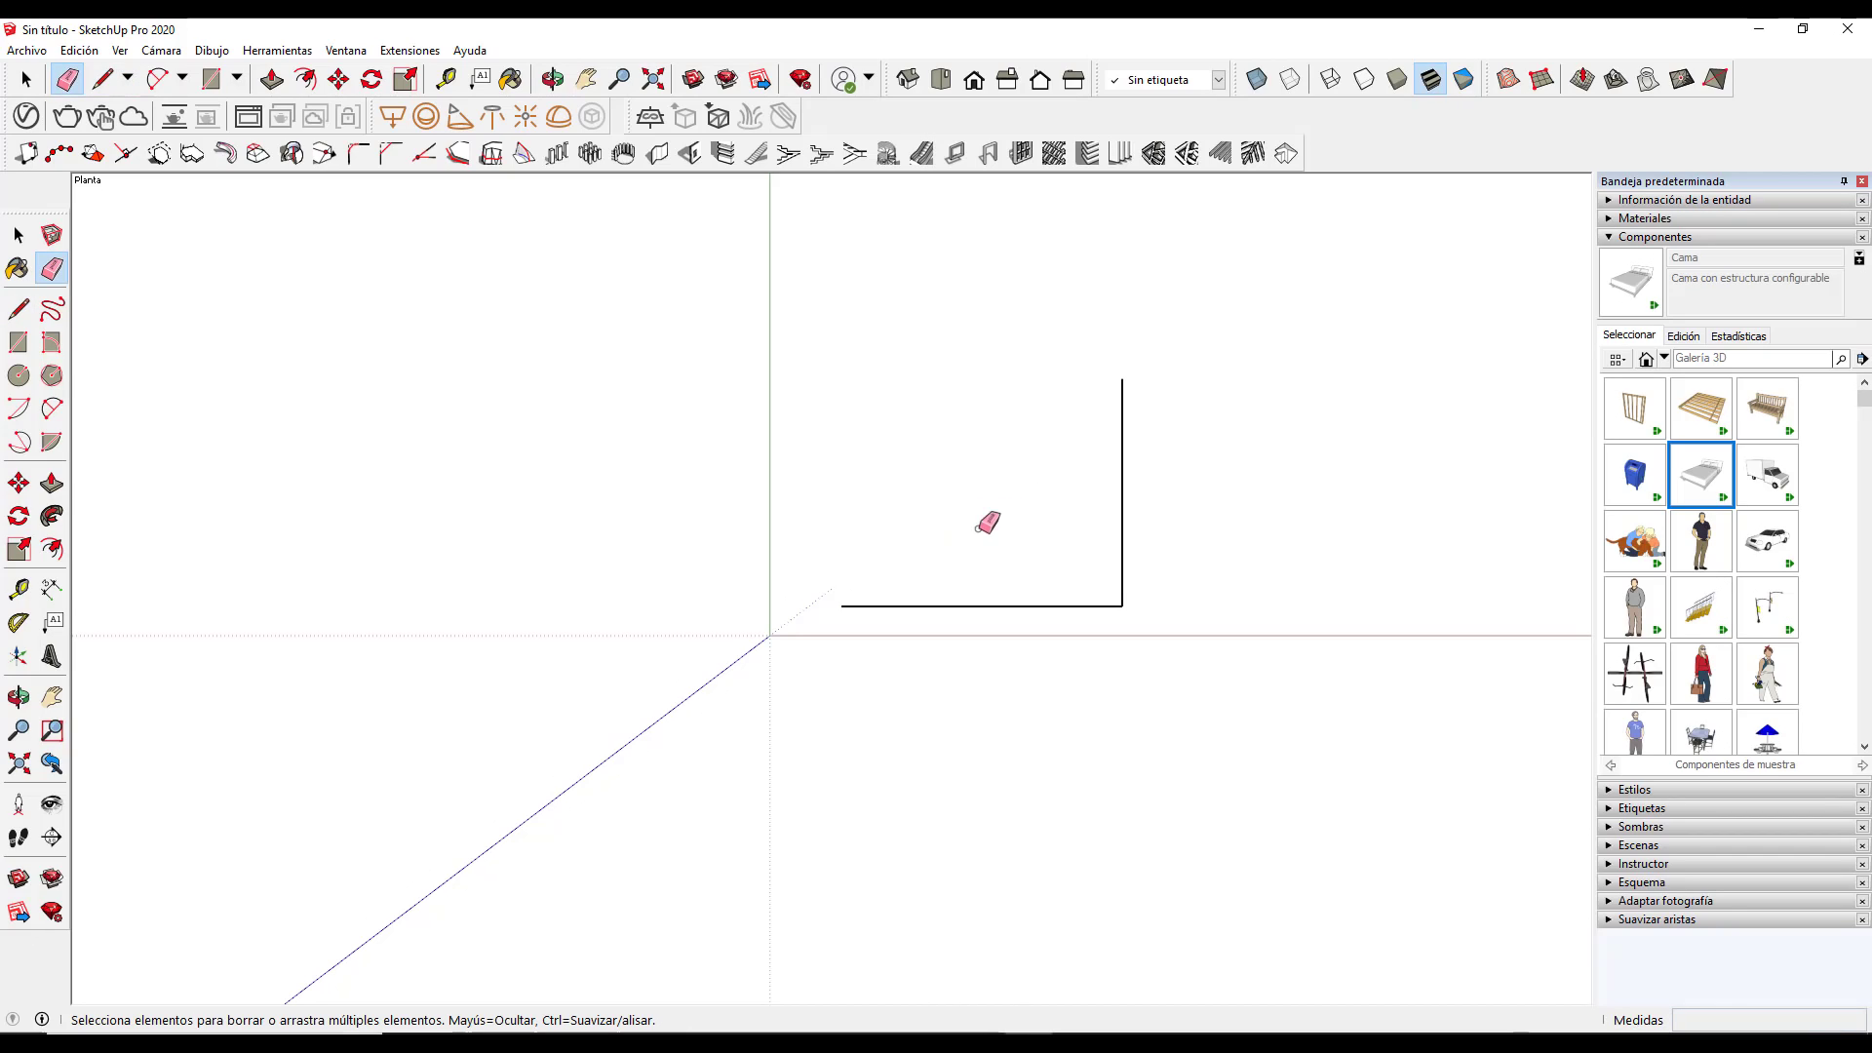
Redraw the diagonal to the top vertex and delete the vertical edge
key(l)
click(841, 605)
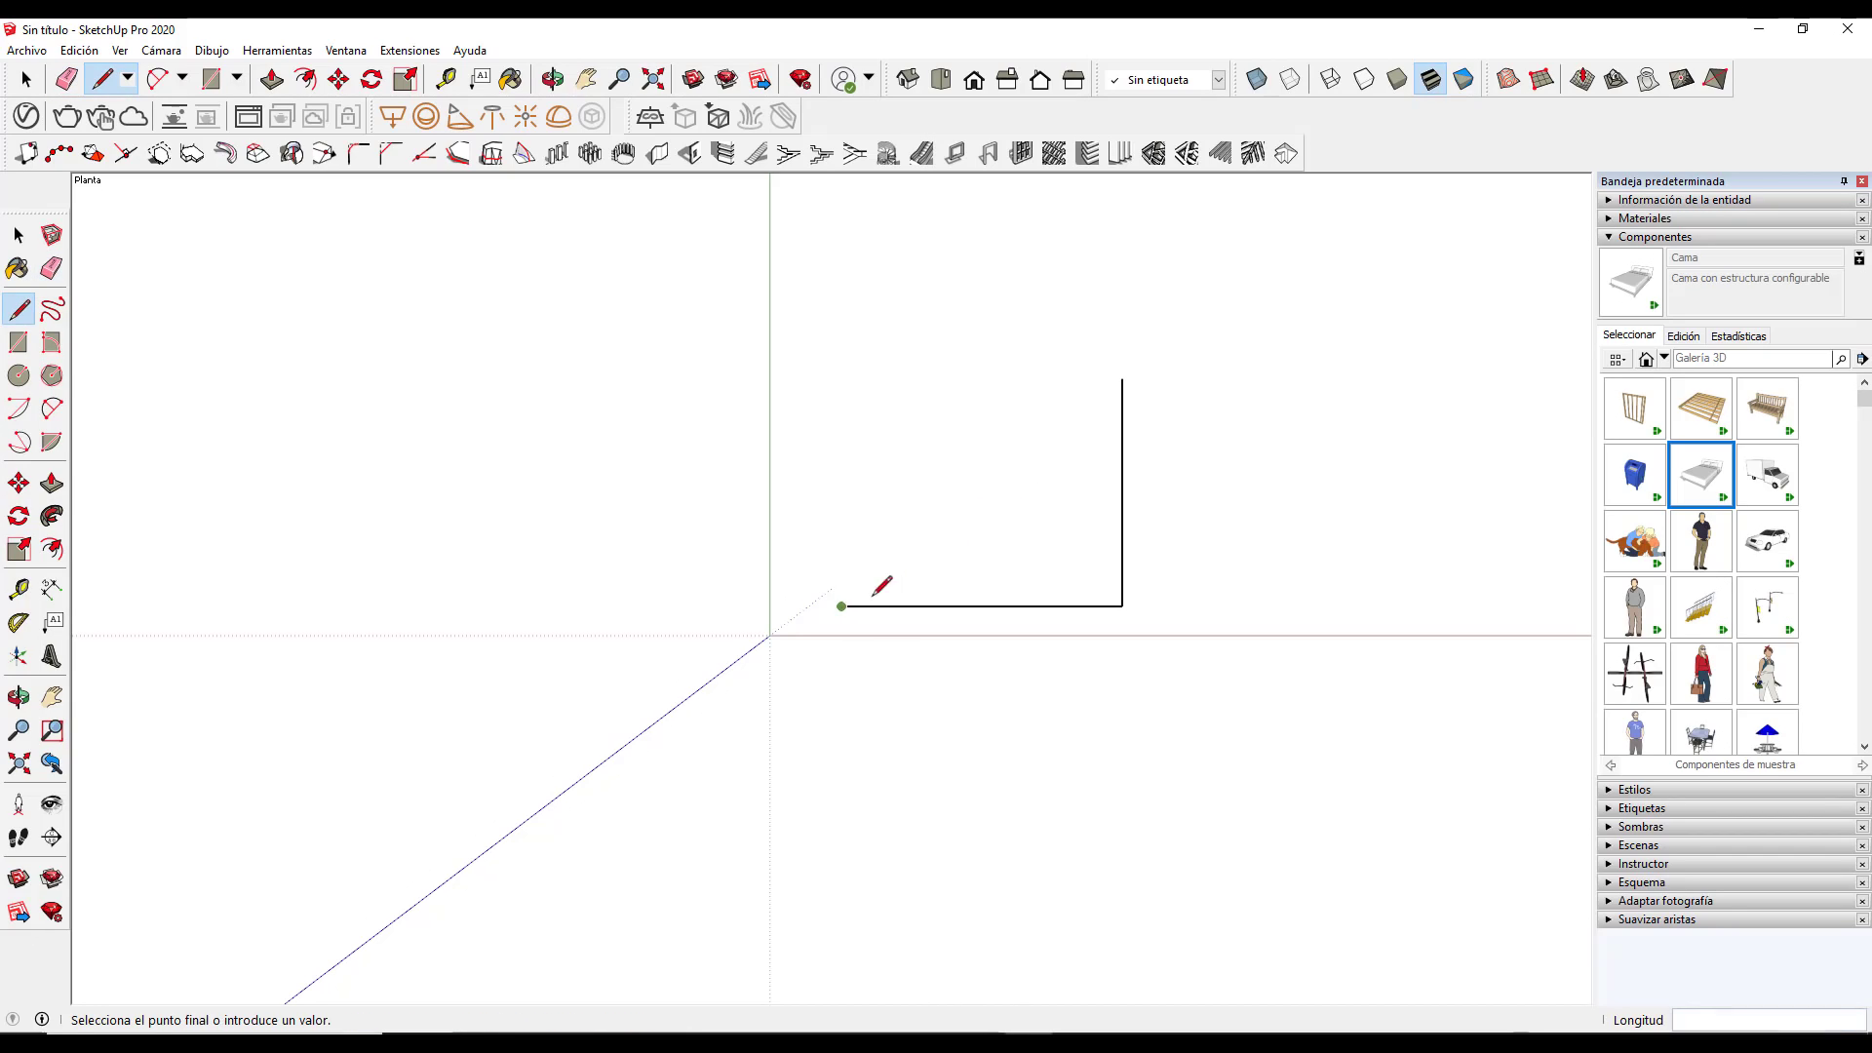
click(1122, 379)
key(space)
click(1121, 488)
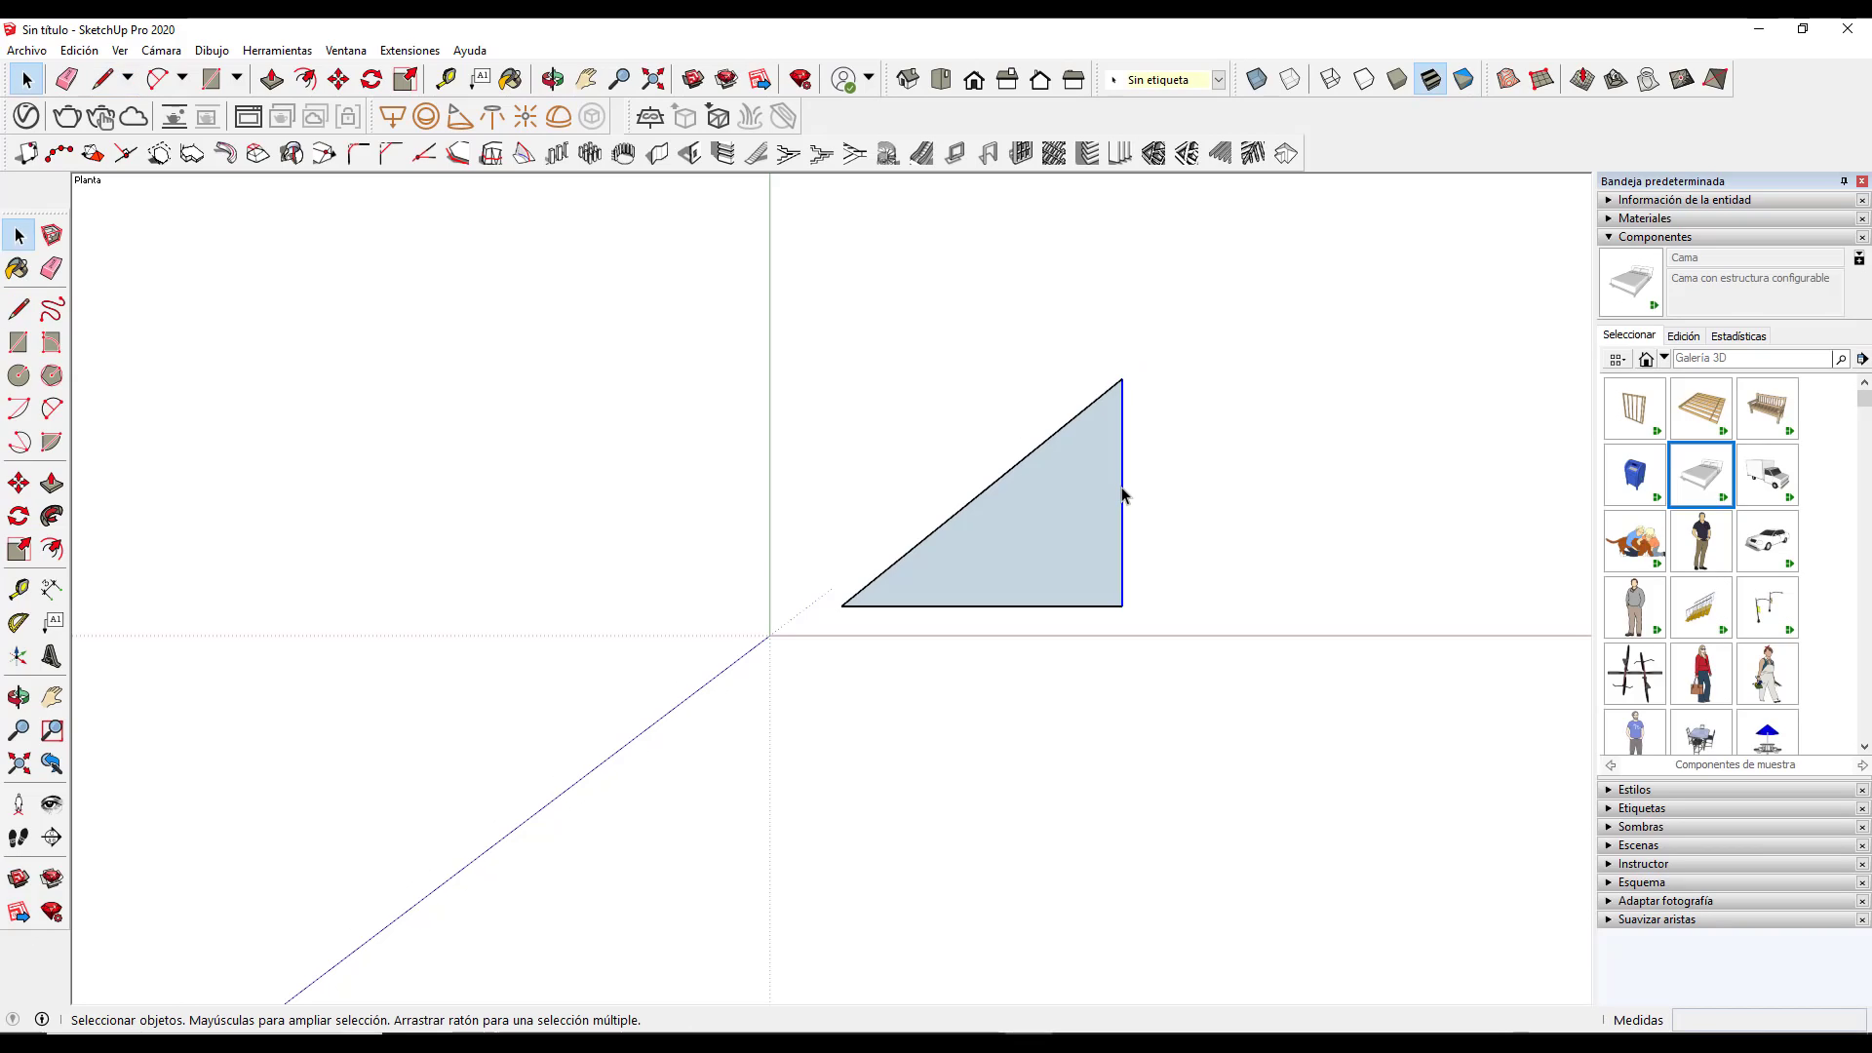
key(Delete)
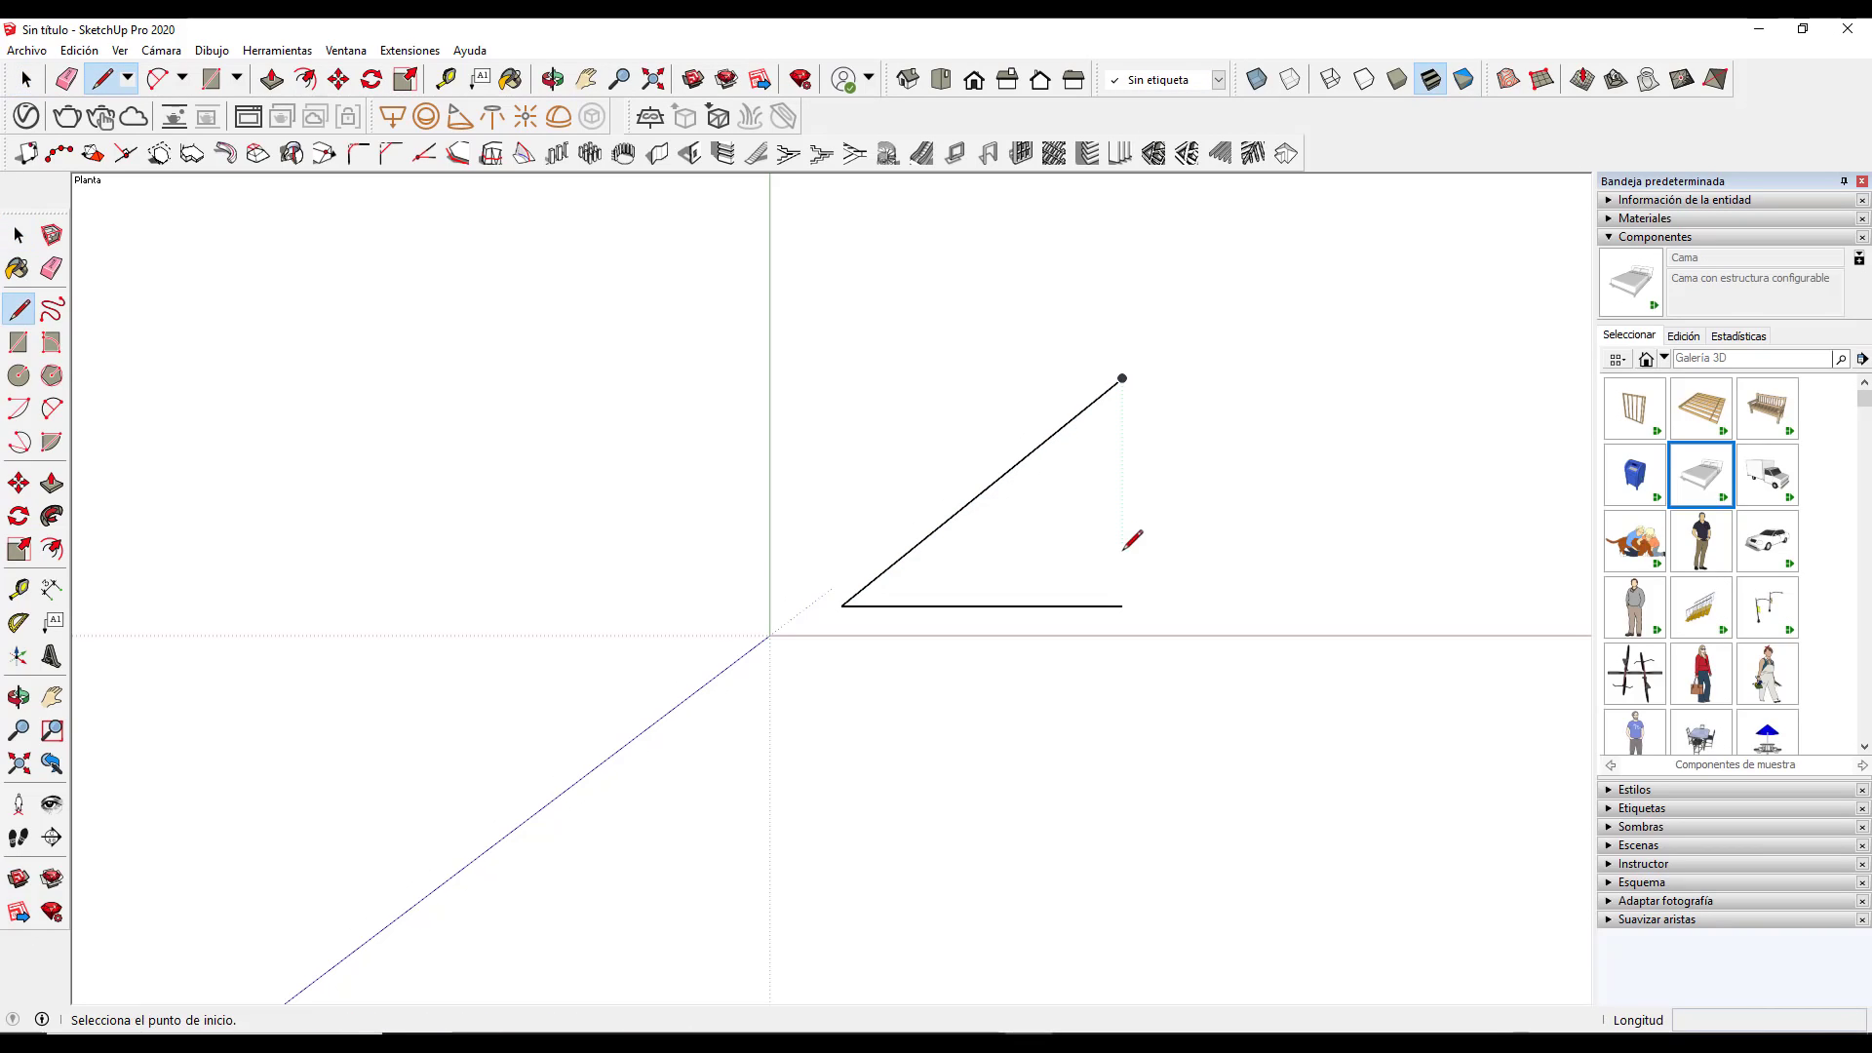
Draw a short vertical edge from the bottom-right corner, stopping below the diagonal
key(l)
click(1122, 606)
click(1122, 490)
key(space)
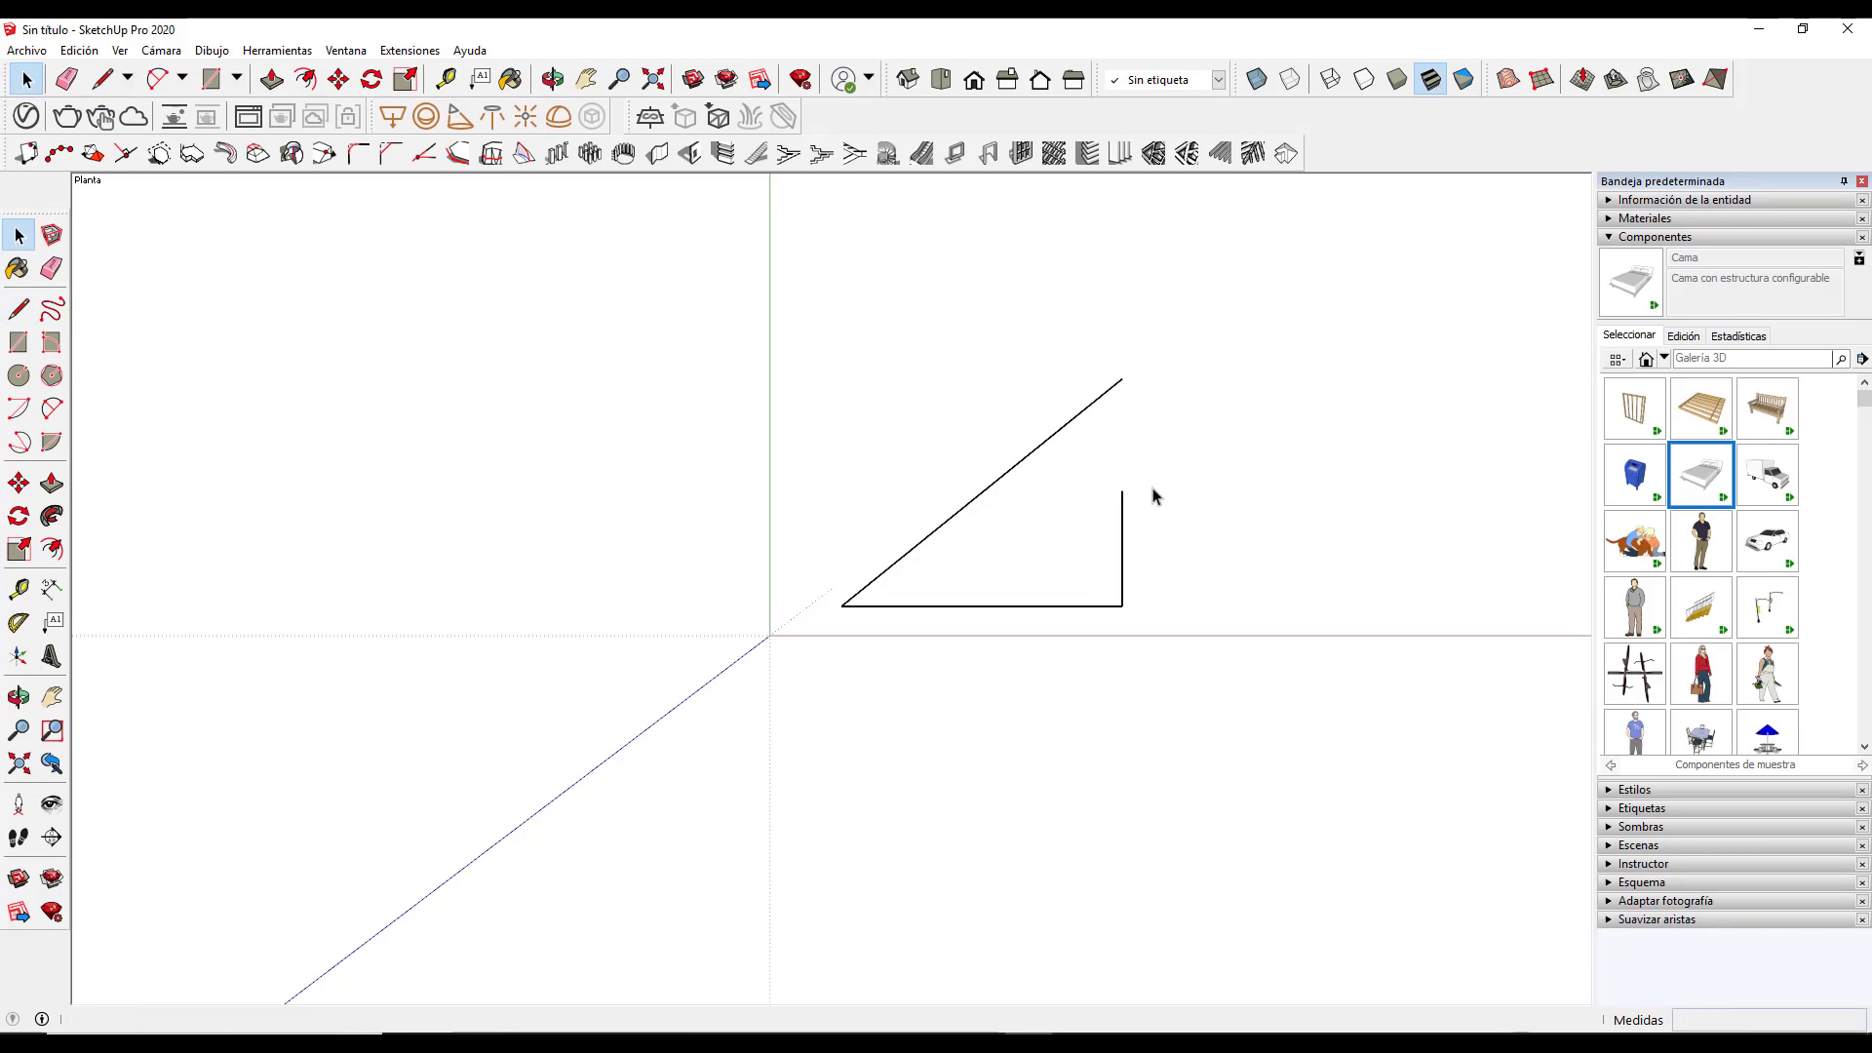
scroll(1153, 556, up, 2)
scroll(1153, 556, up, 1)
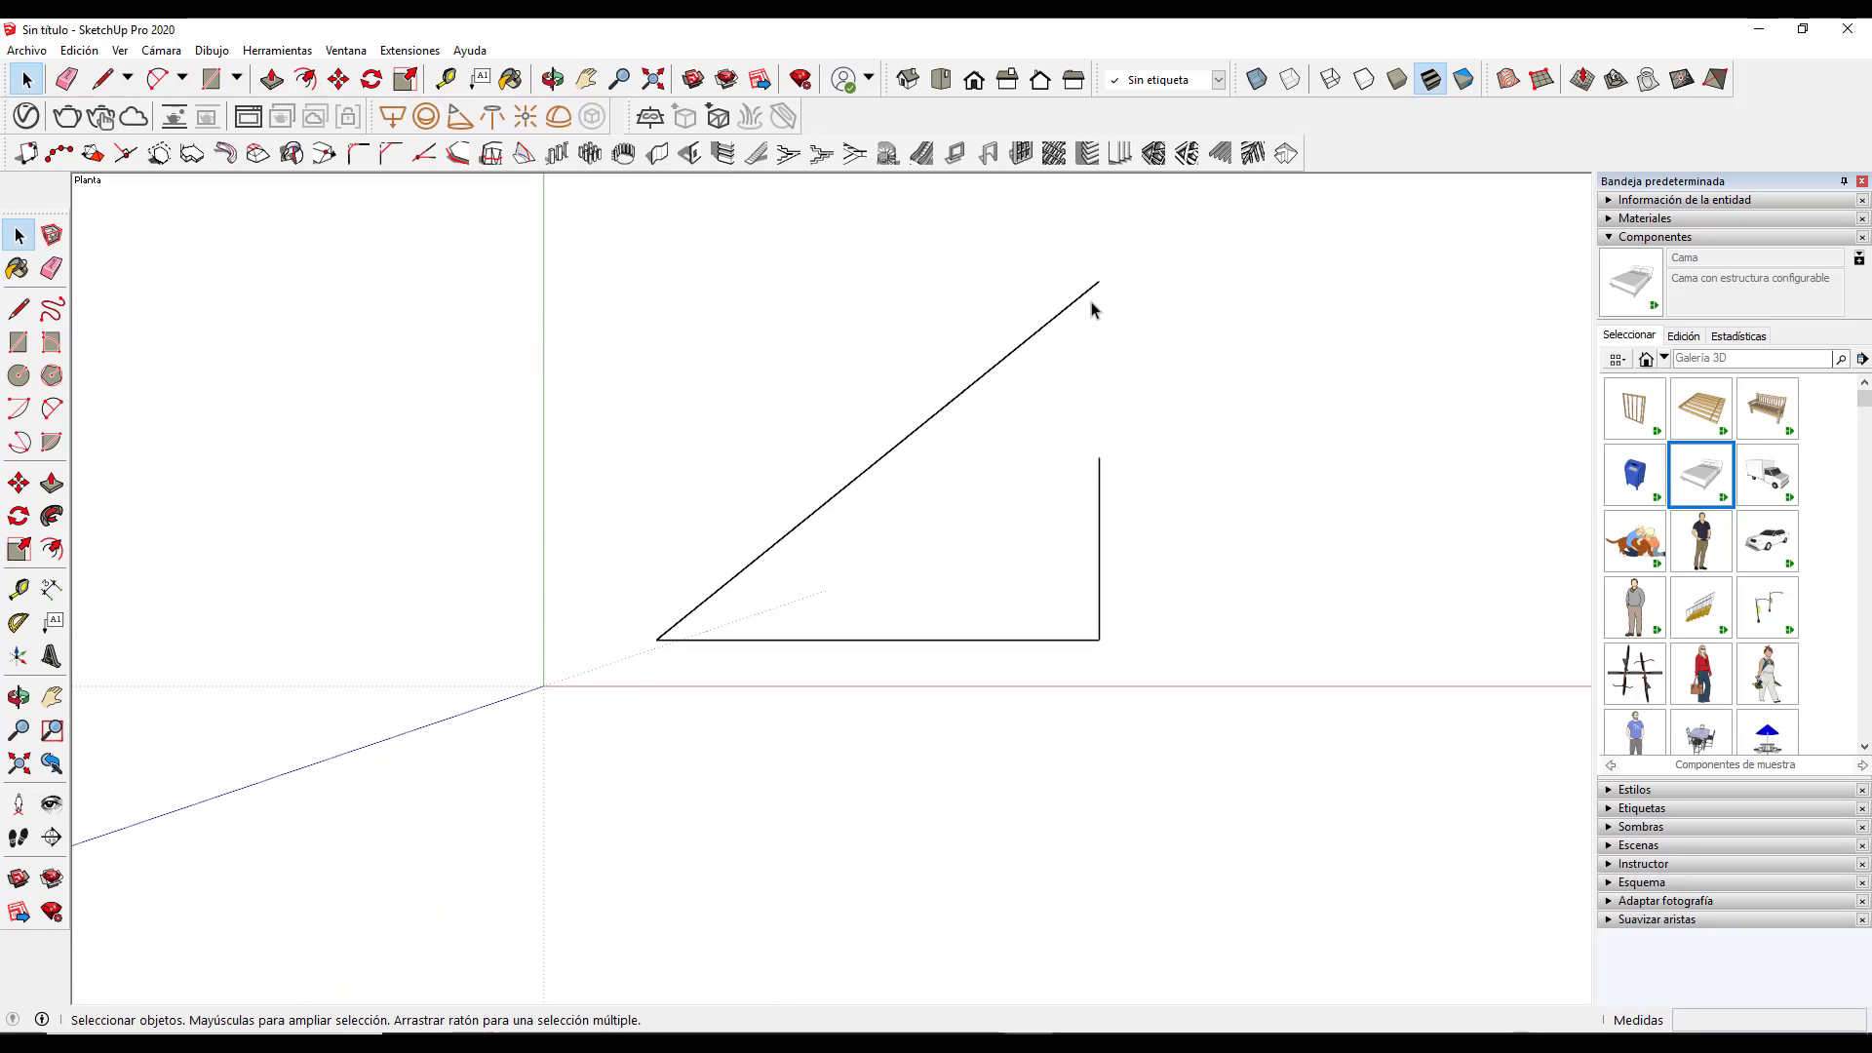
key(l)
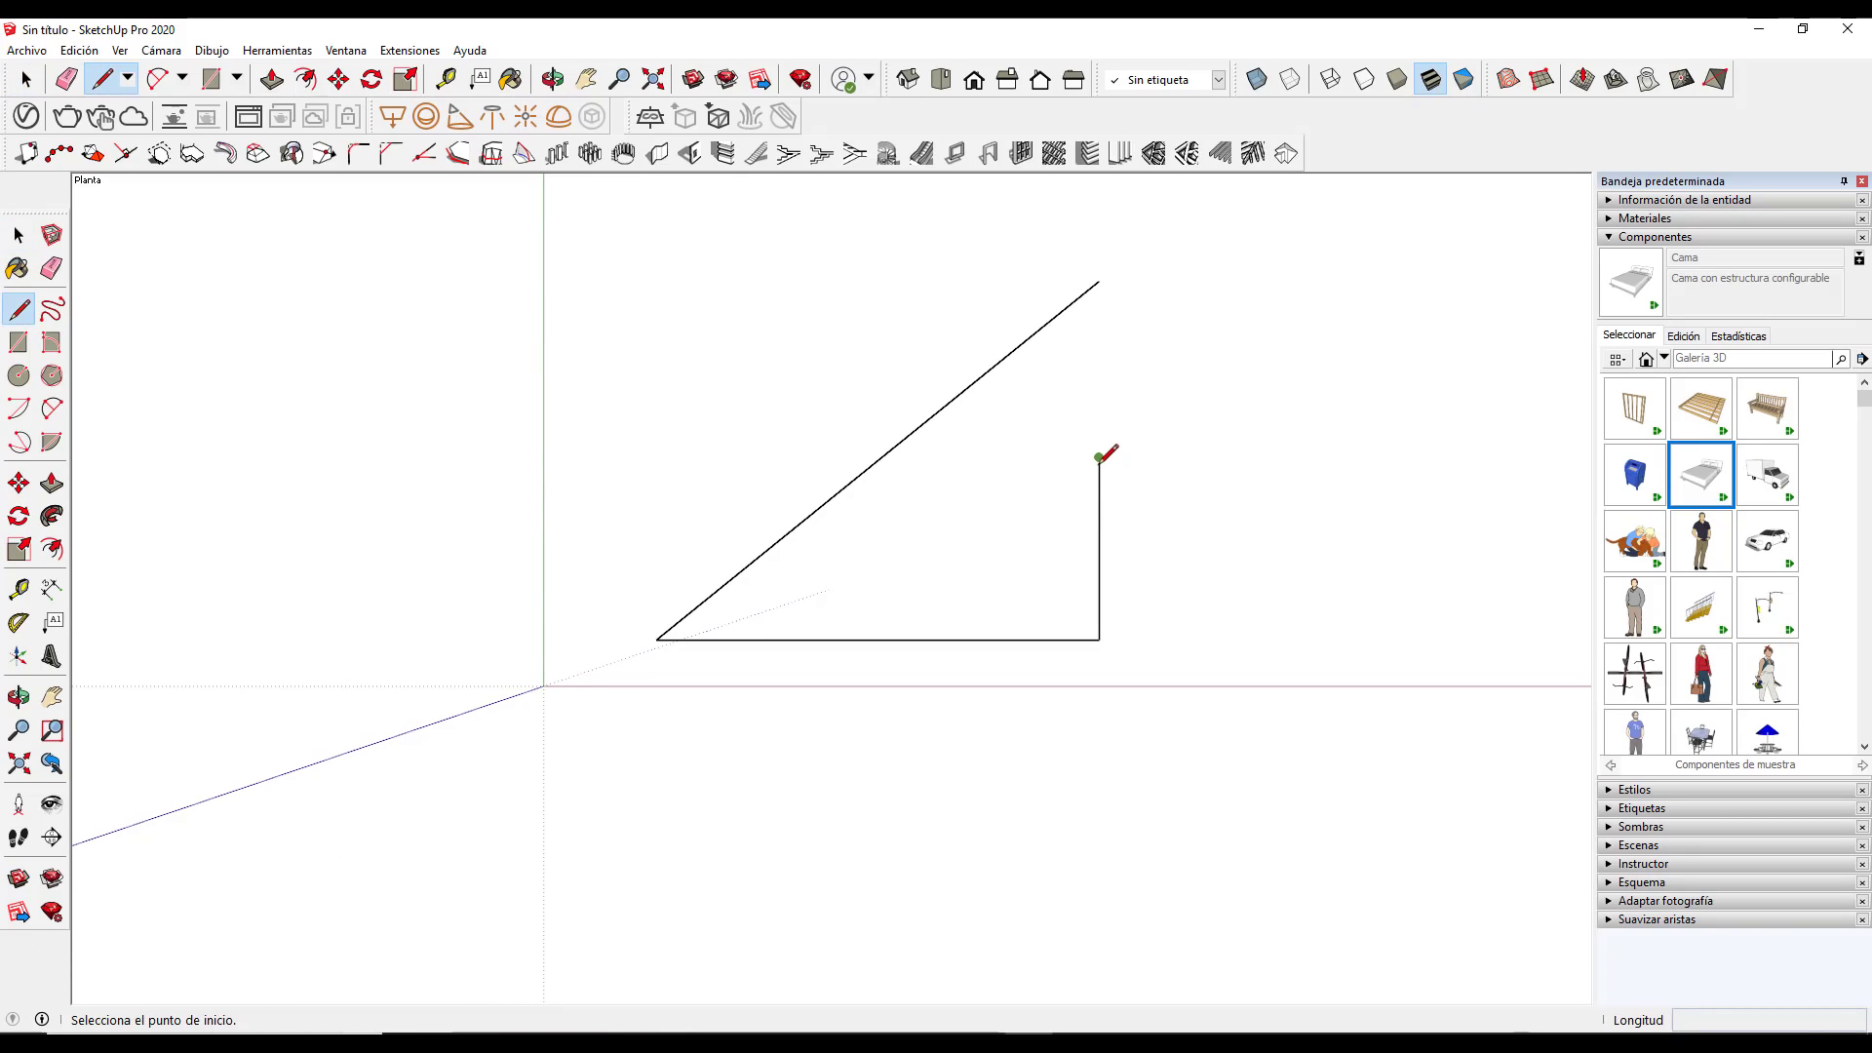
key(space)
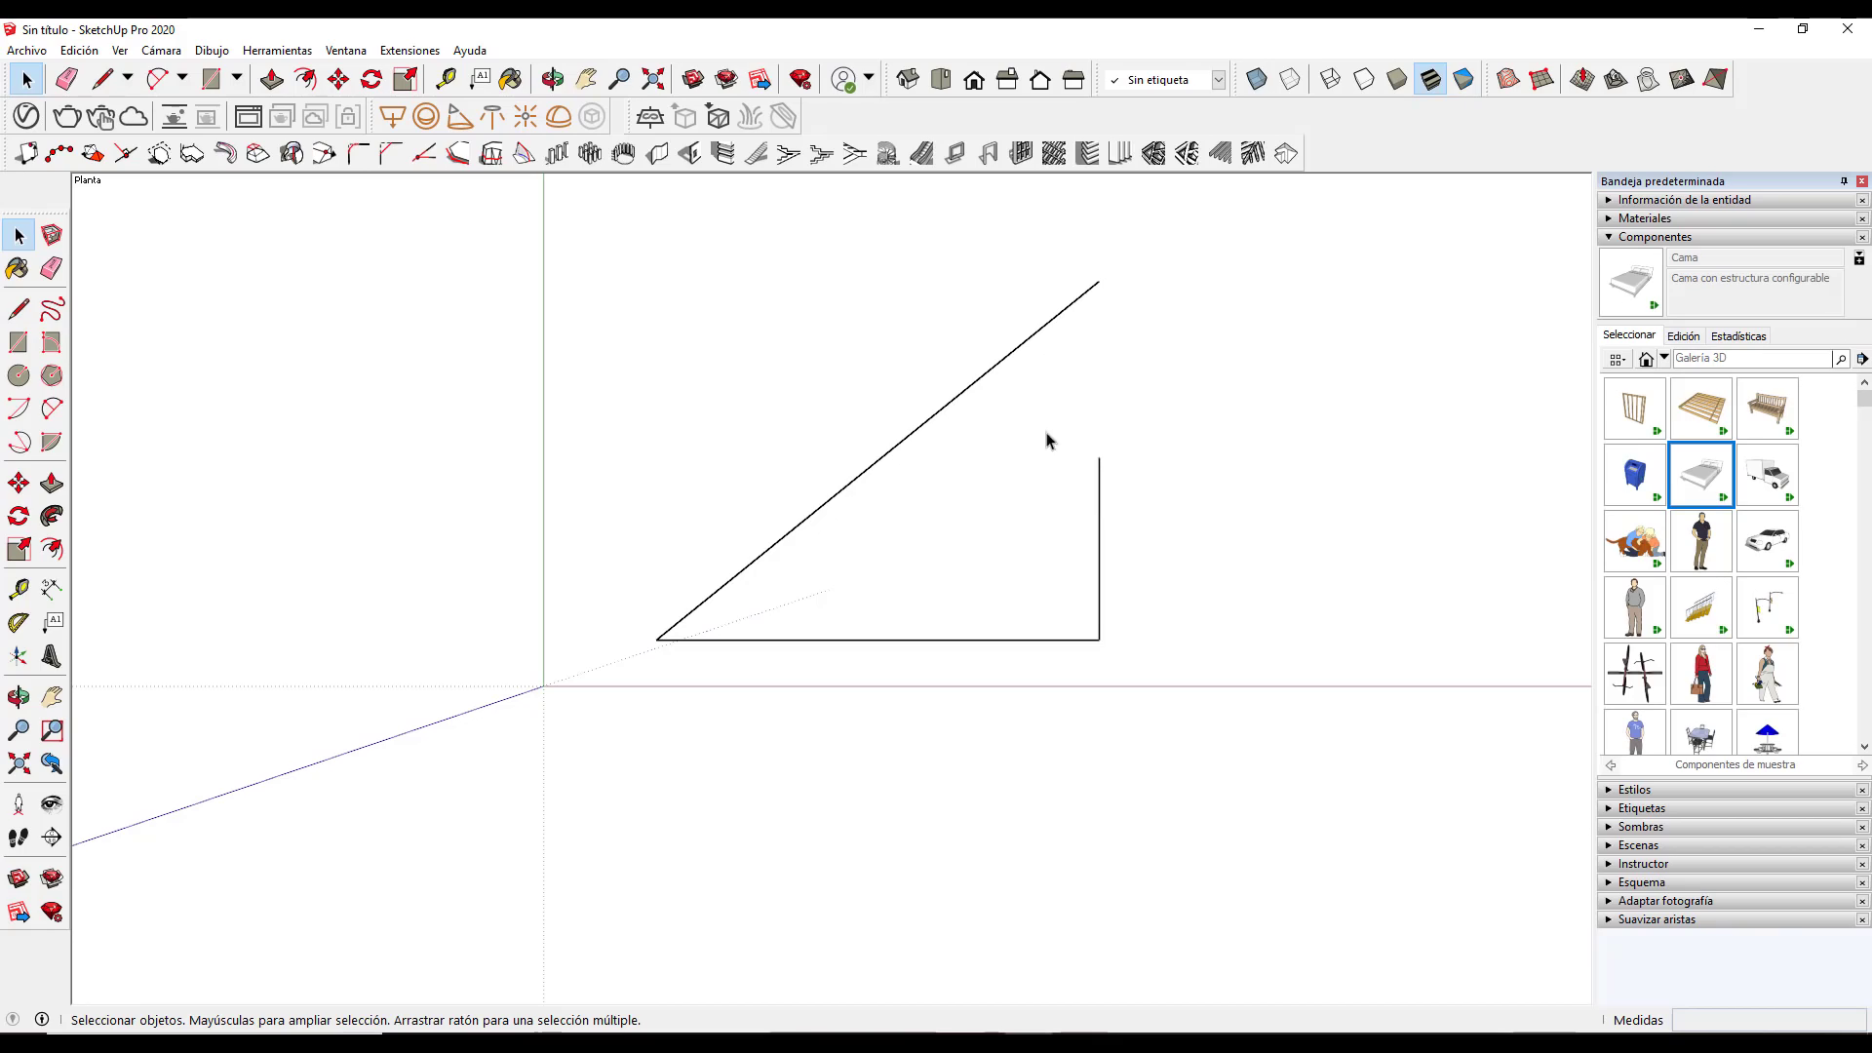
Extend the short vertical edge up to the diagonal with 1001bit Extend edge
click(423, 153)
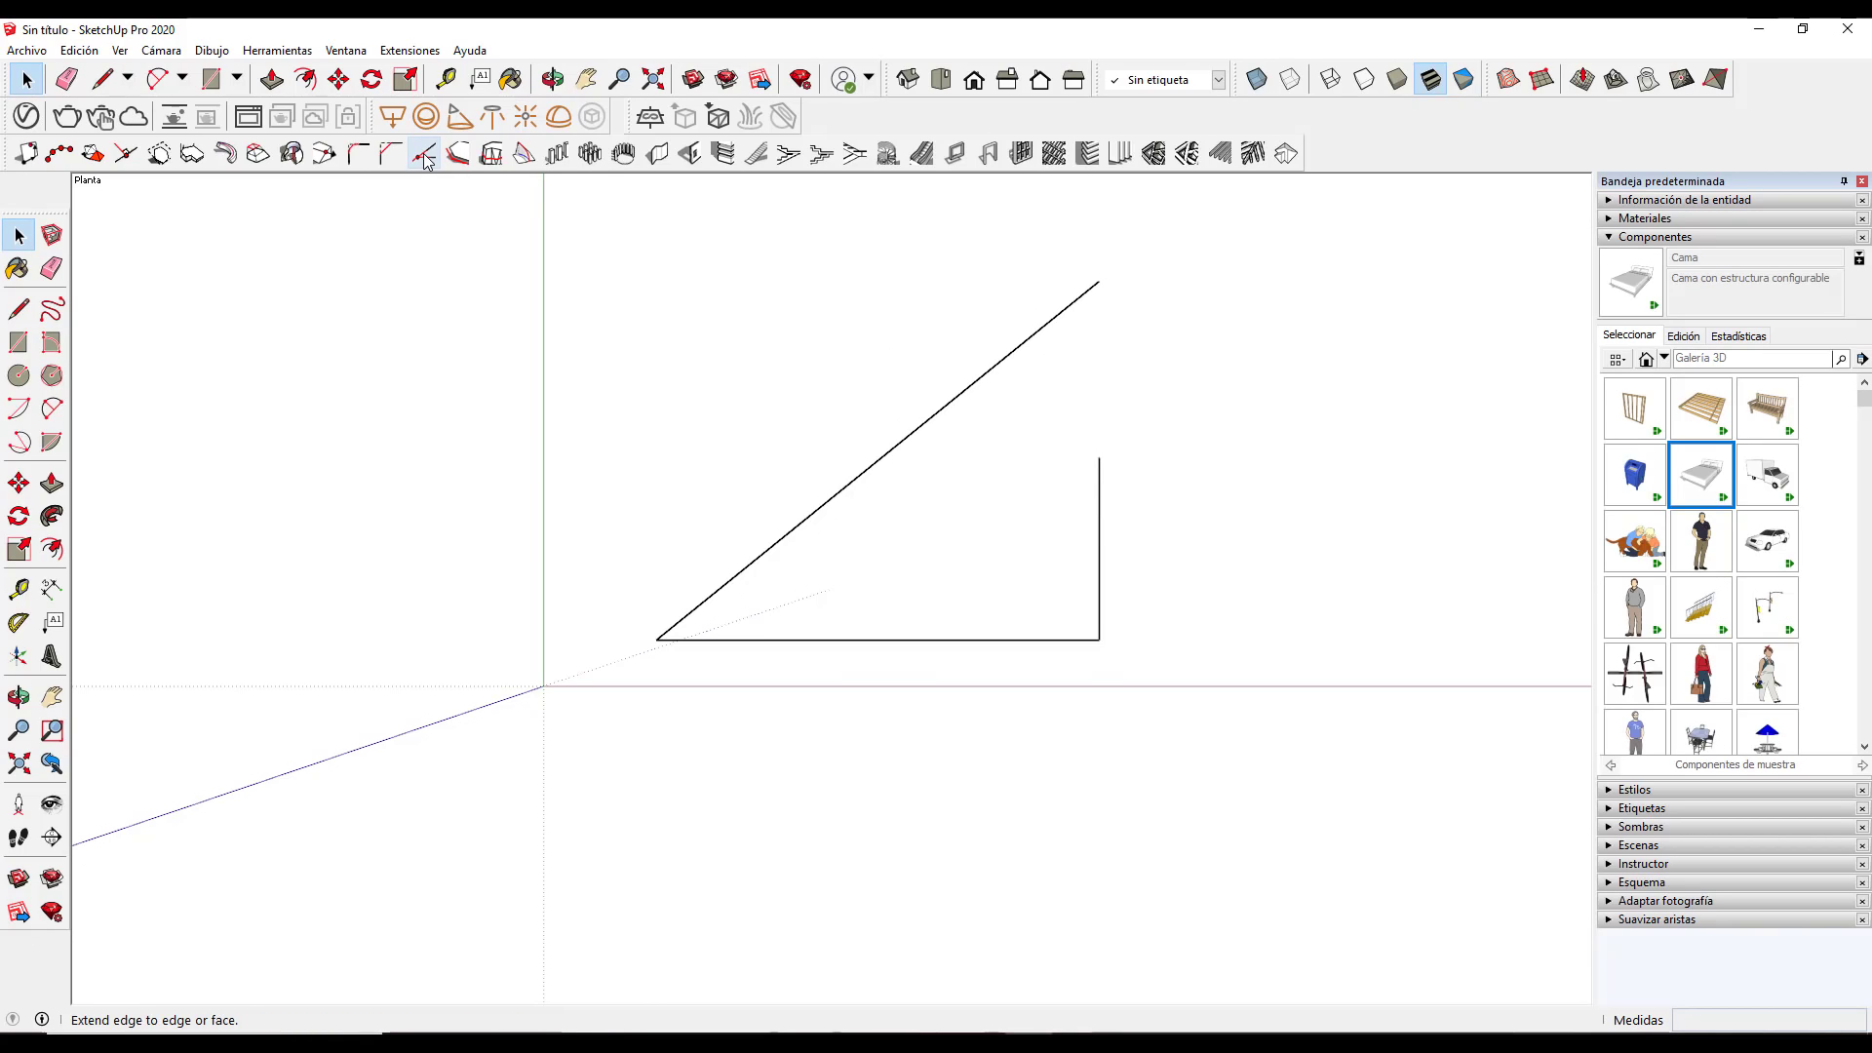
click(1099, 520)
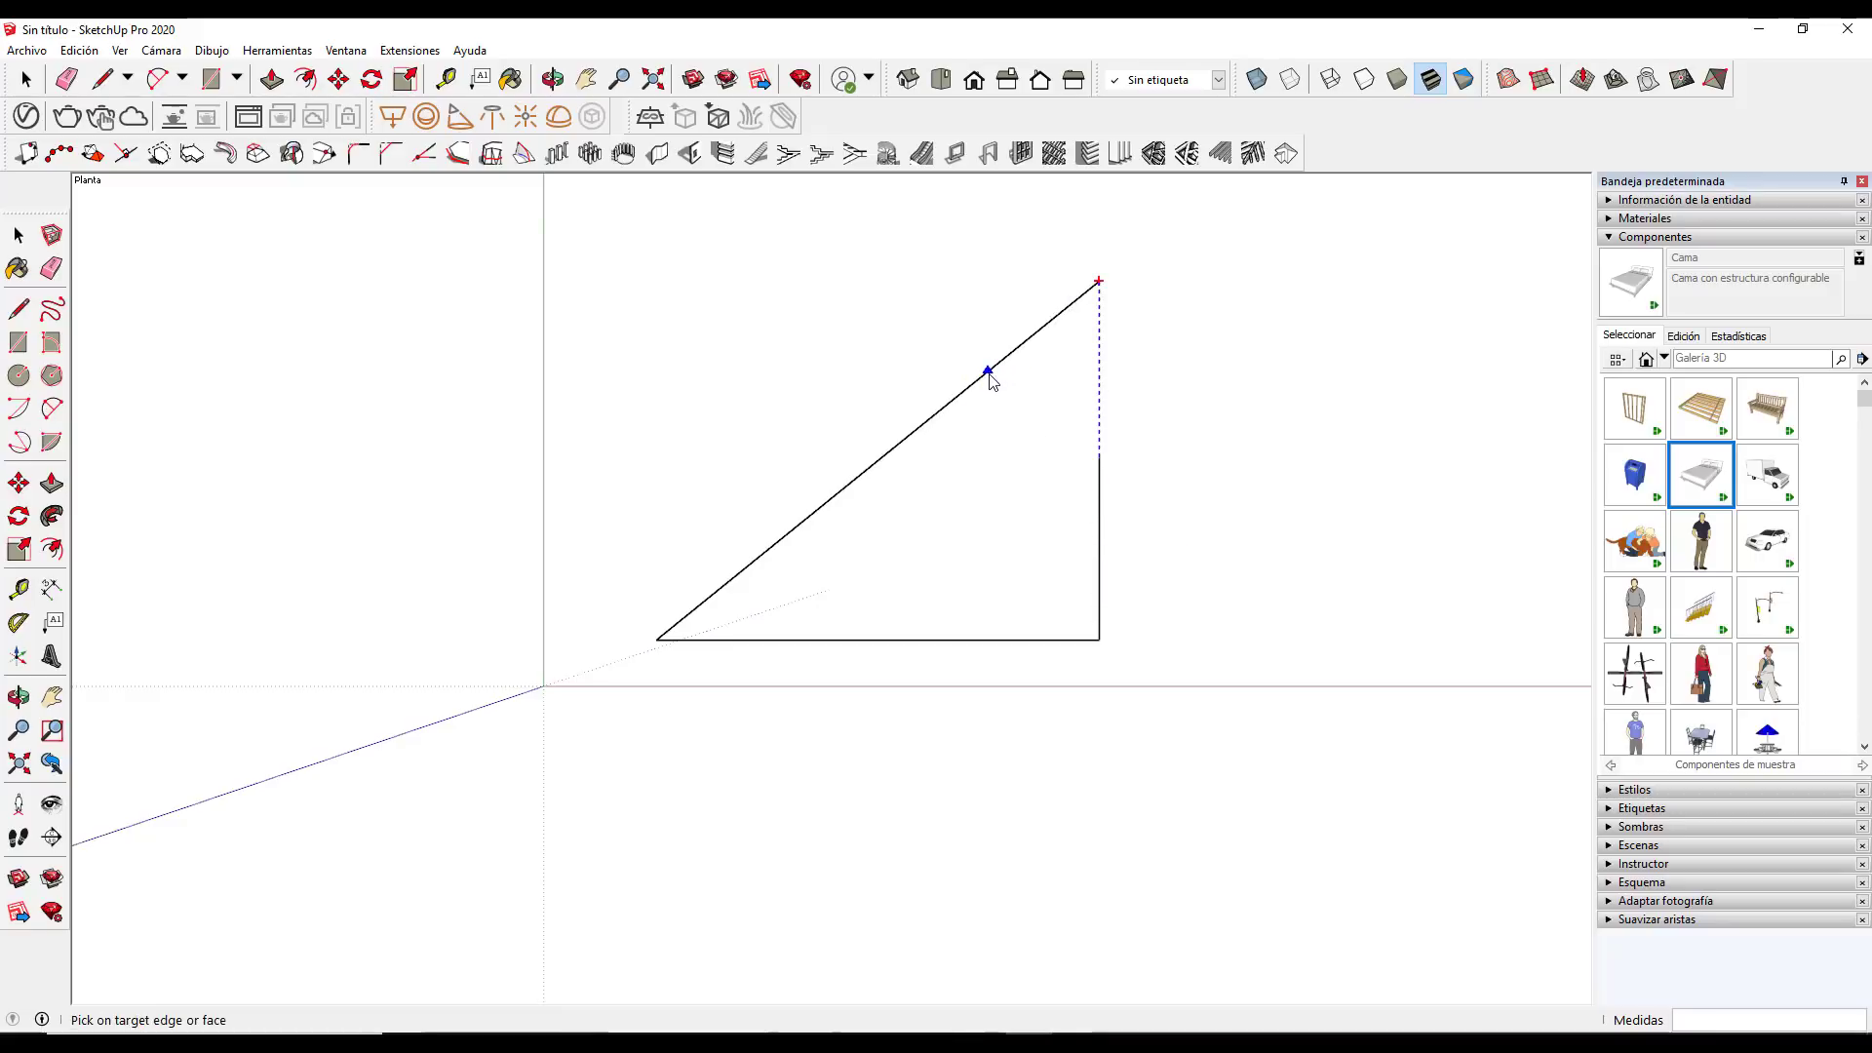
click(1039, 333)
key(space)
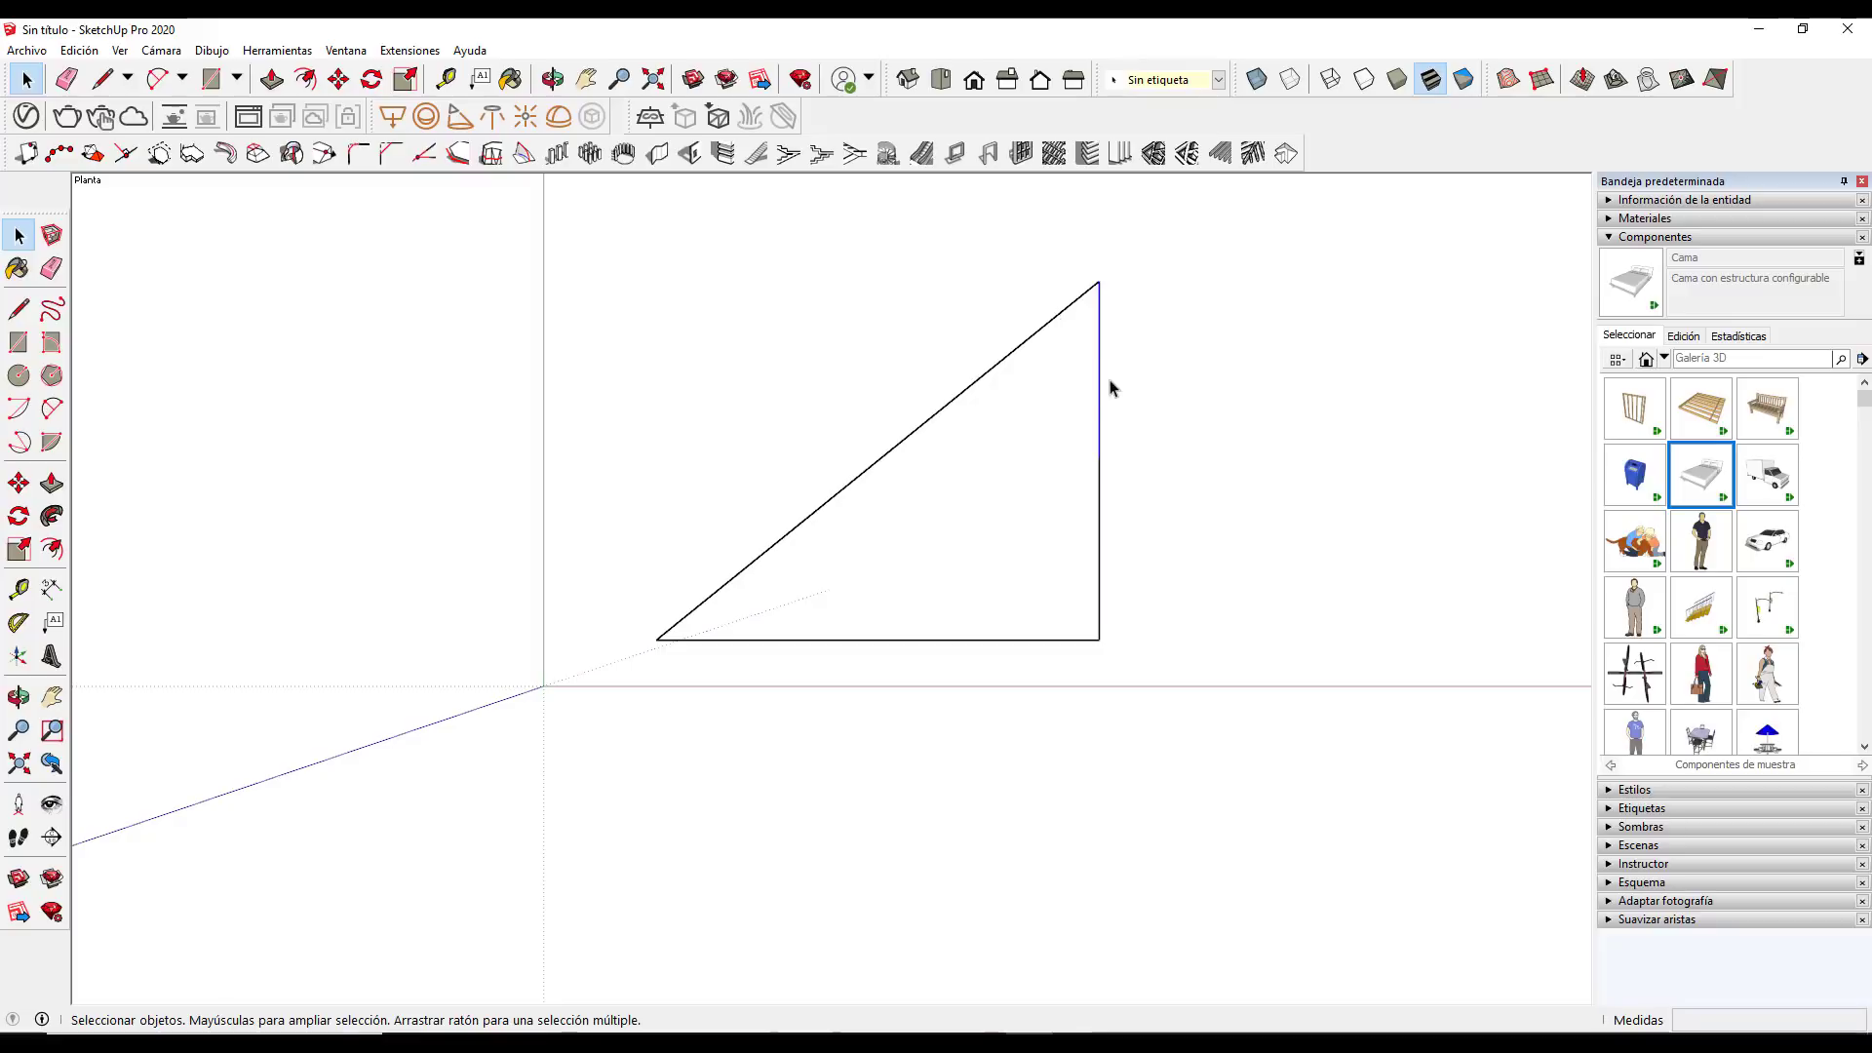
Window-select all the triangle's edges and delete them
drag(458, 382, 1265, 733)
drag(494, 296, 1263, 735)
mouse_move(545, 283)
mouse_down()
mouse_move(1215, 735)
mouse_move(1290, 757)
mouse_up()
drag(573, 281, 1202, 766)
key(Delete)
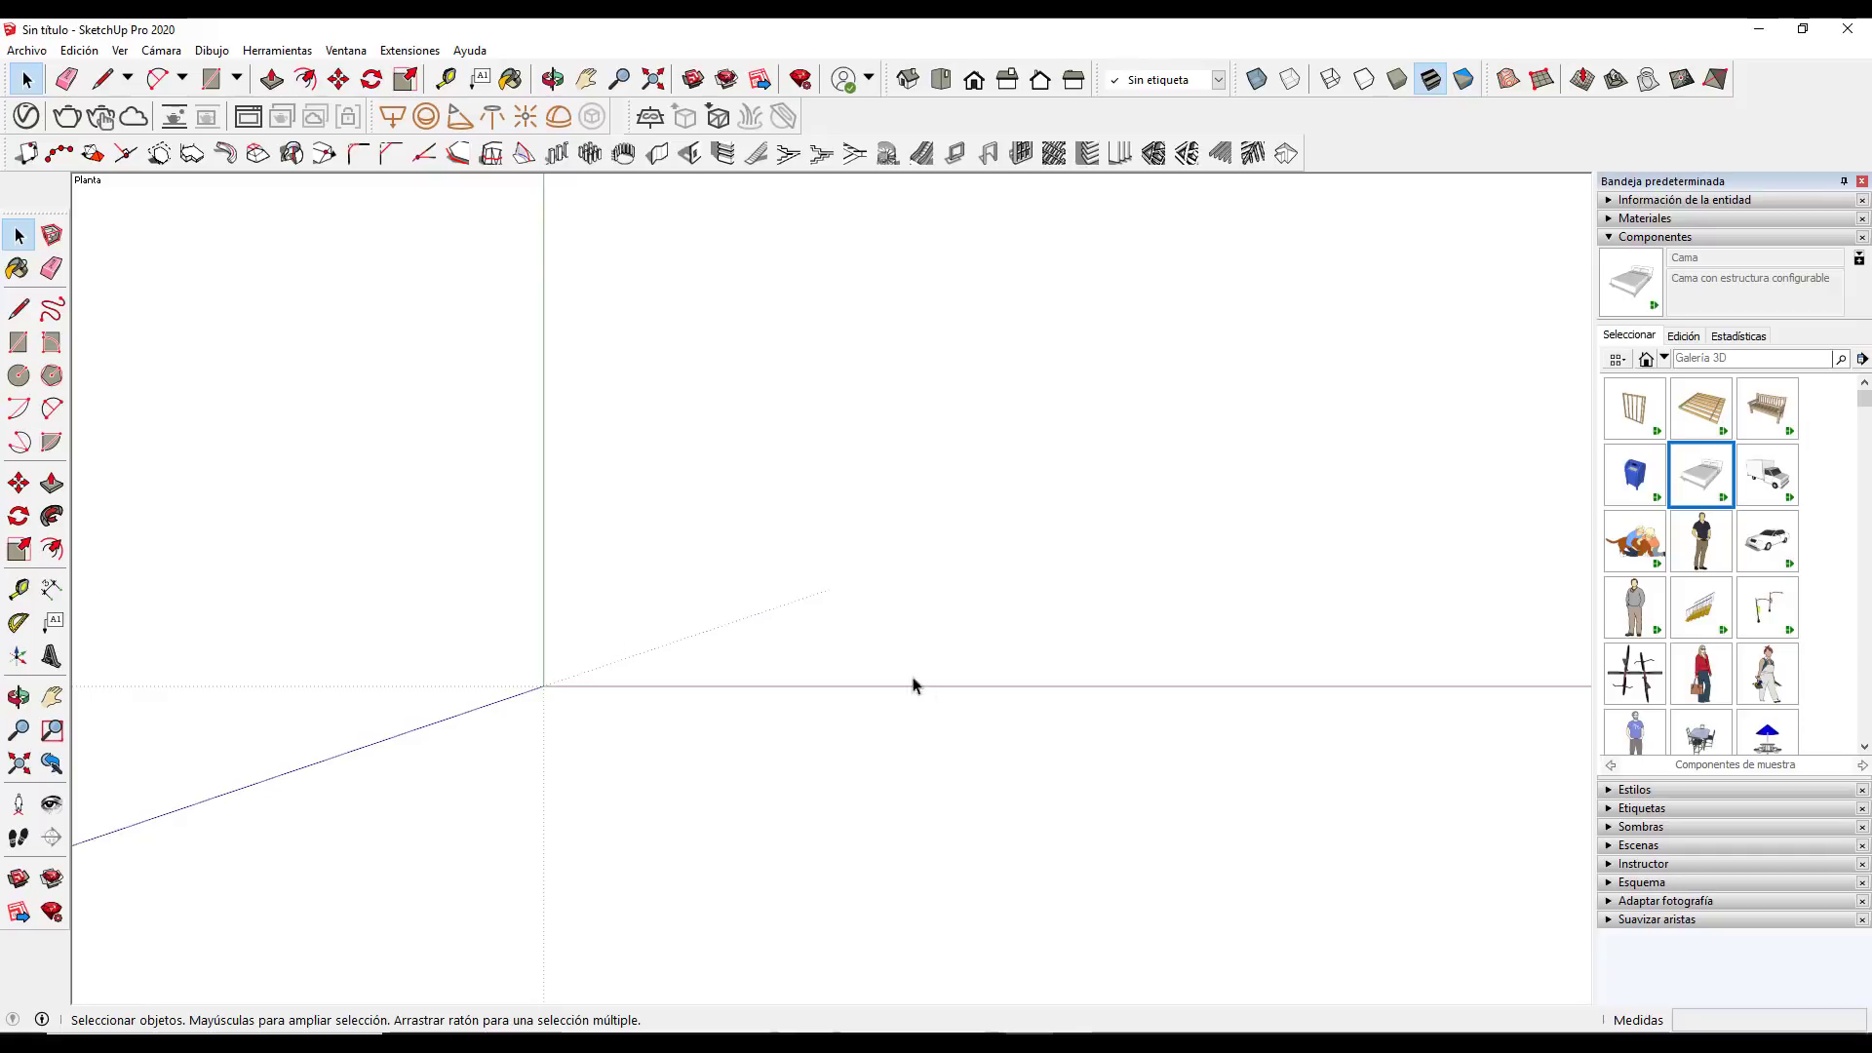
Draw a rectangular face on the ground in top view
key(r)
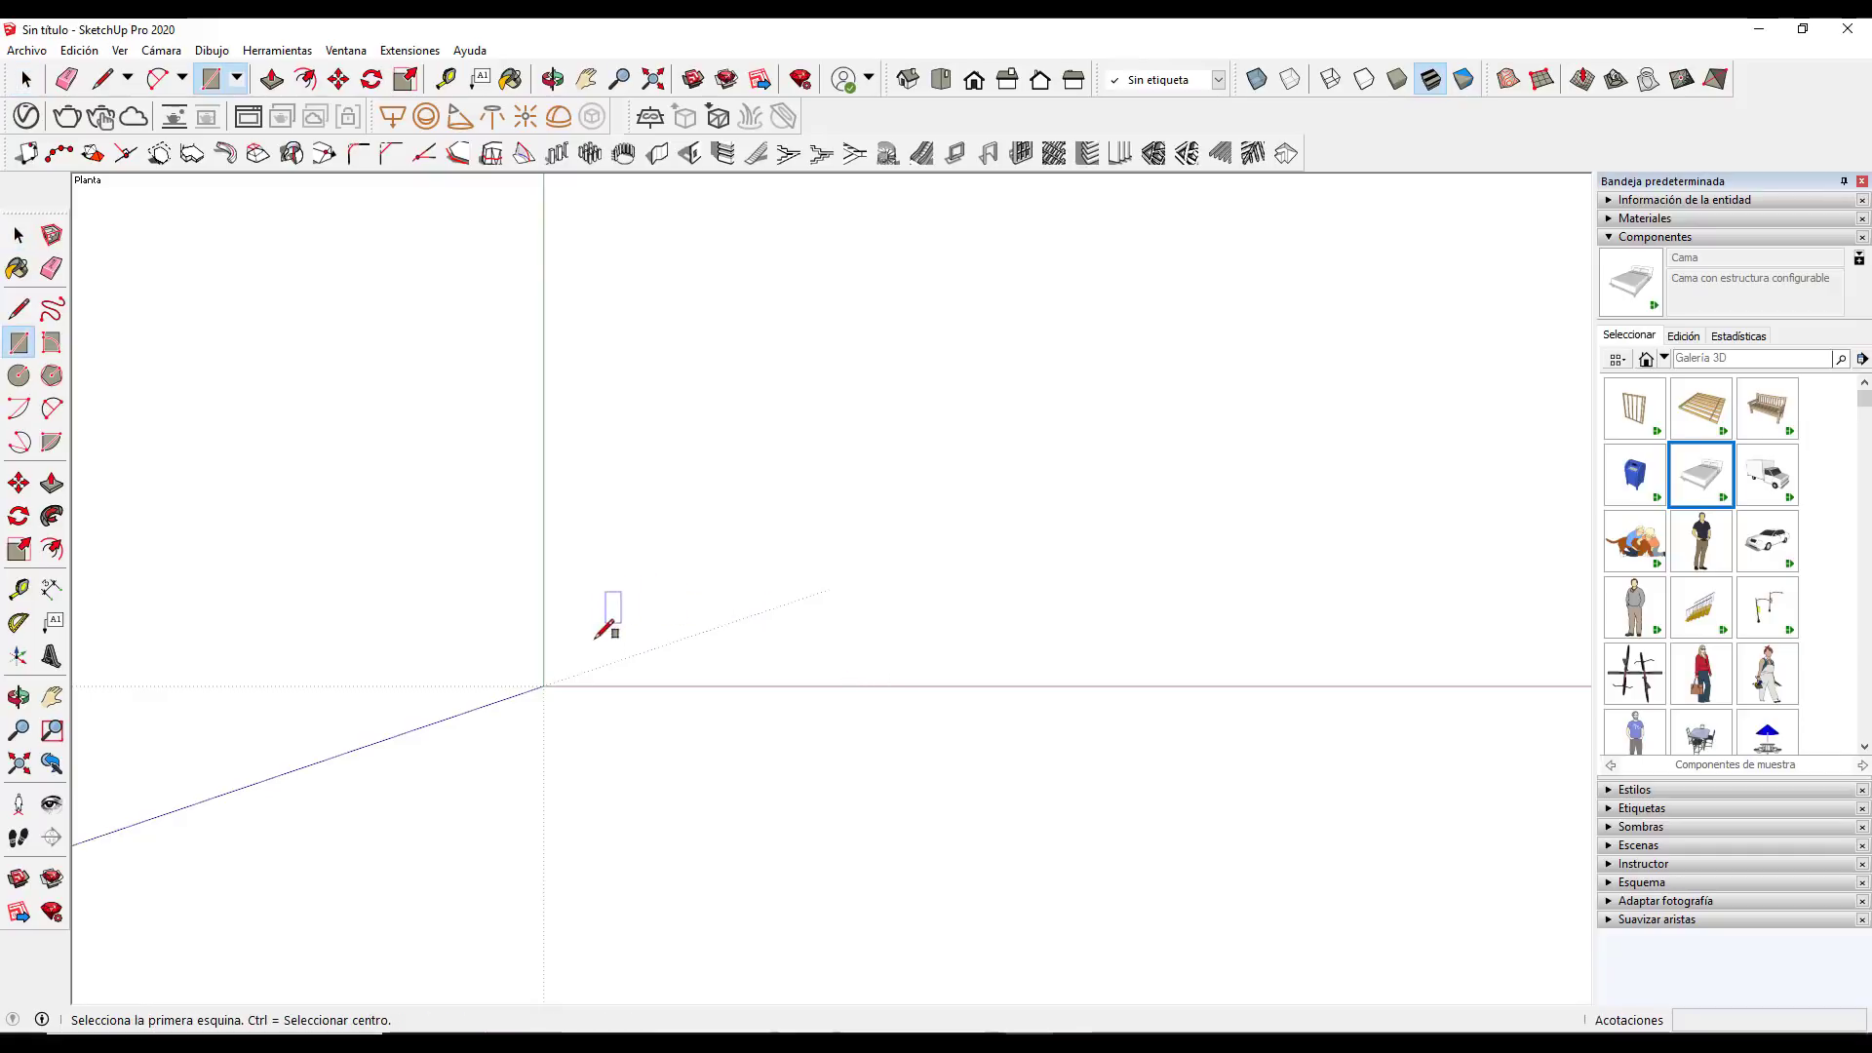
click(595, 639)
click(915, 426)
key(space)
scroll(891, 524, up, 3)
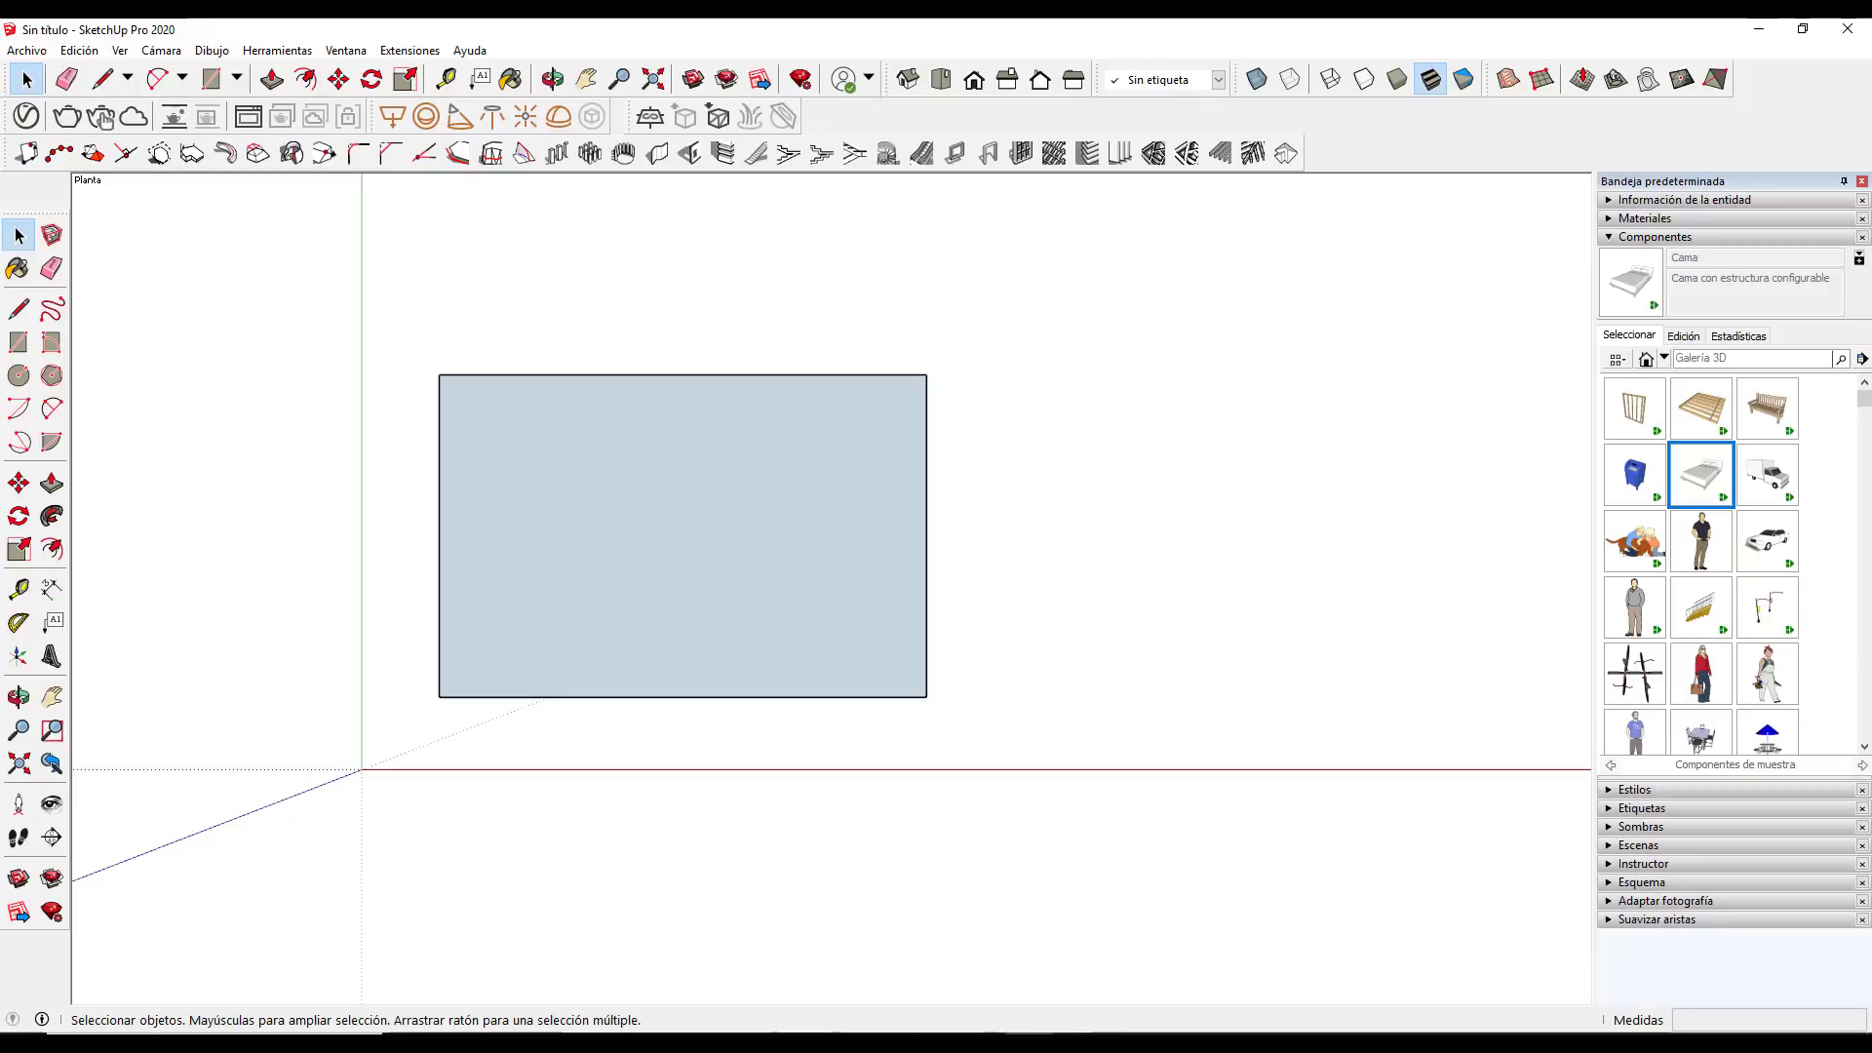
Offset all four rectangle edges outward by 0,10 m with 1001bit Offset Edge
click(460, 158)
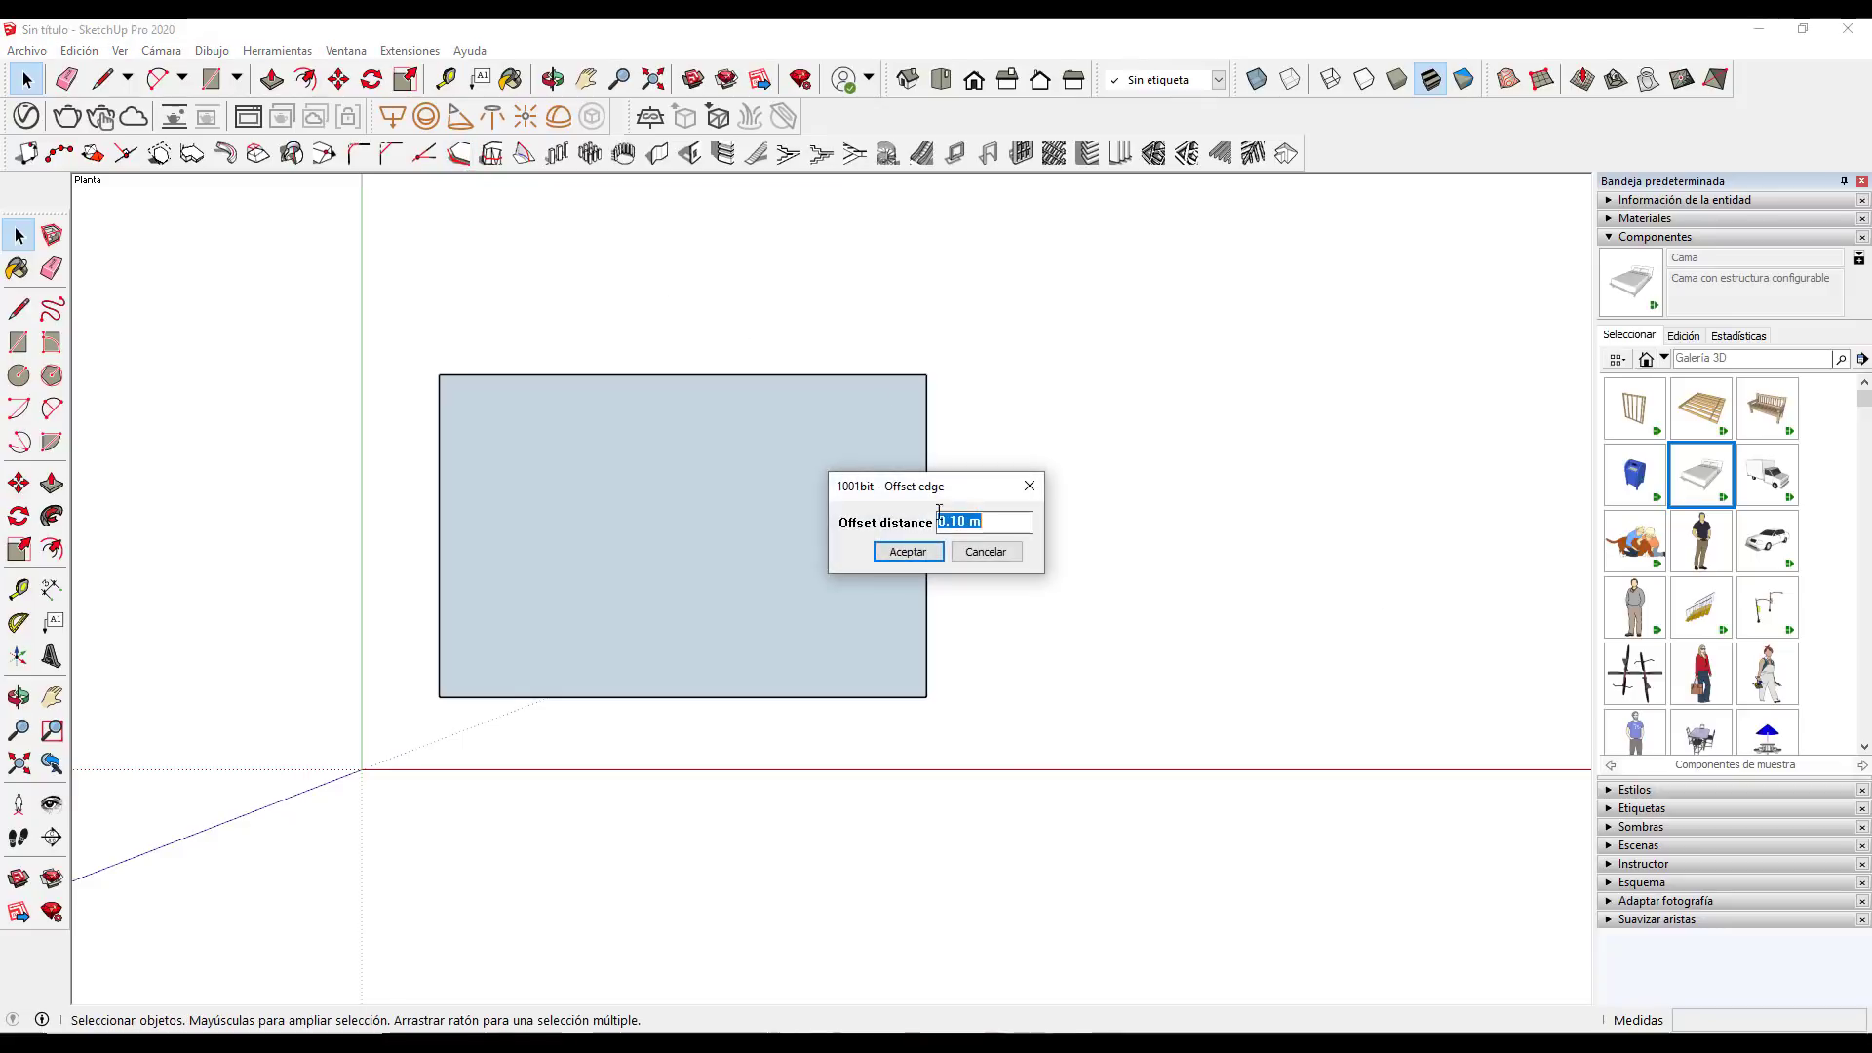
mouse_move(944, 495)
mouse_down()
mouse_move(1080, 335)
mouse_move(1151, 348)
mouse_move(1164, 372)
mouse_up()
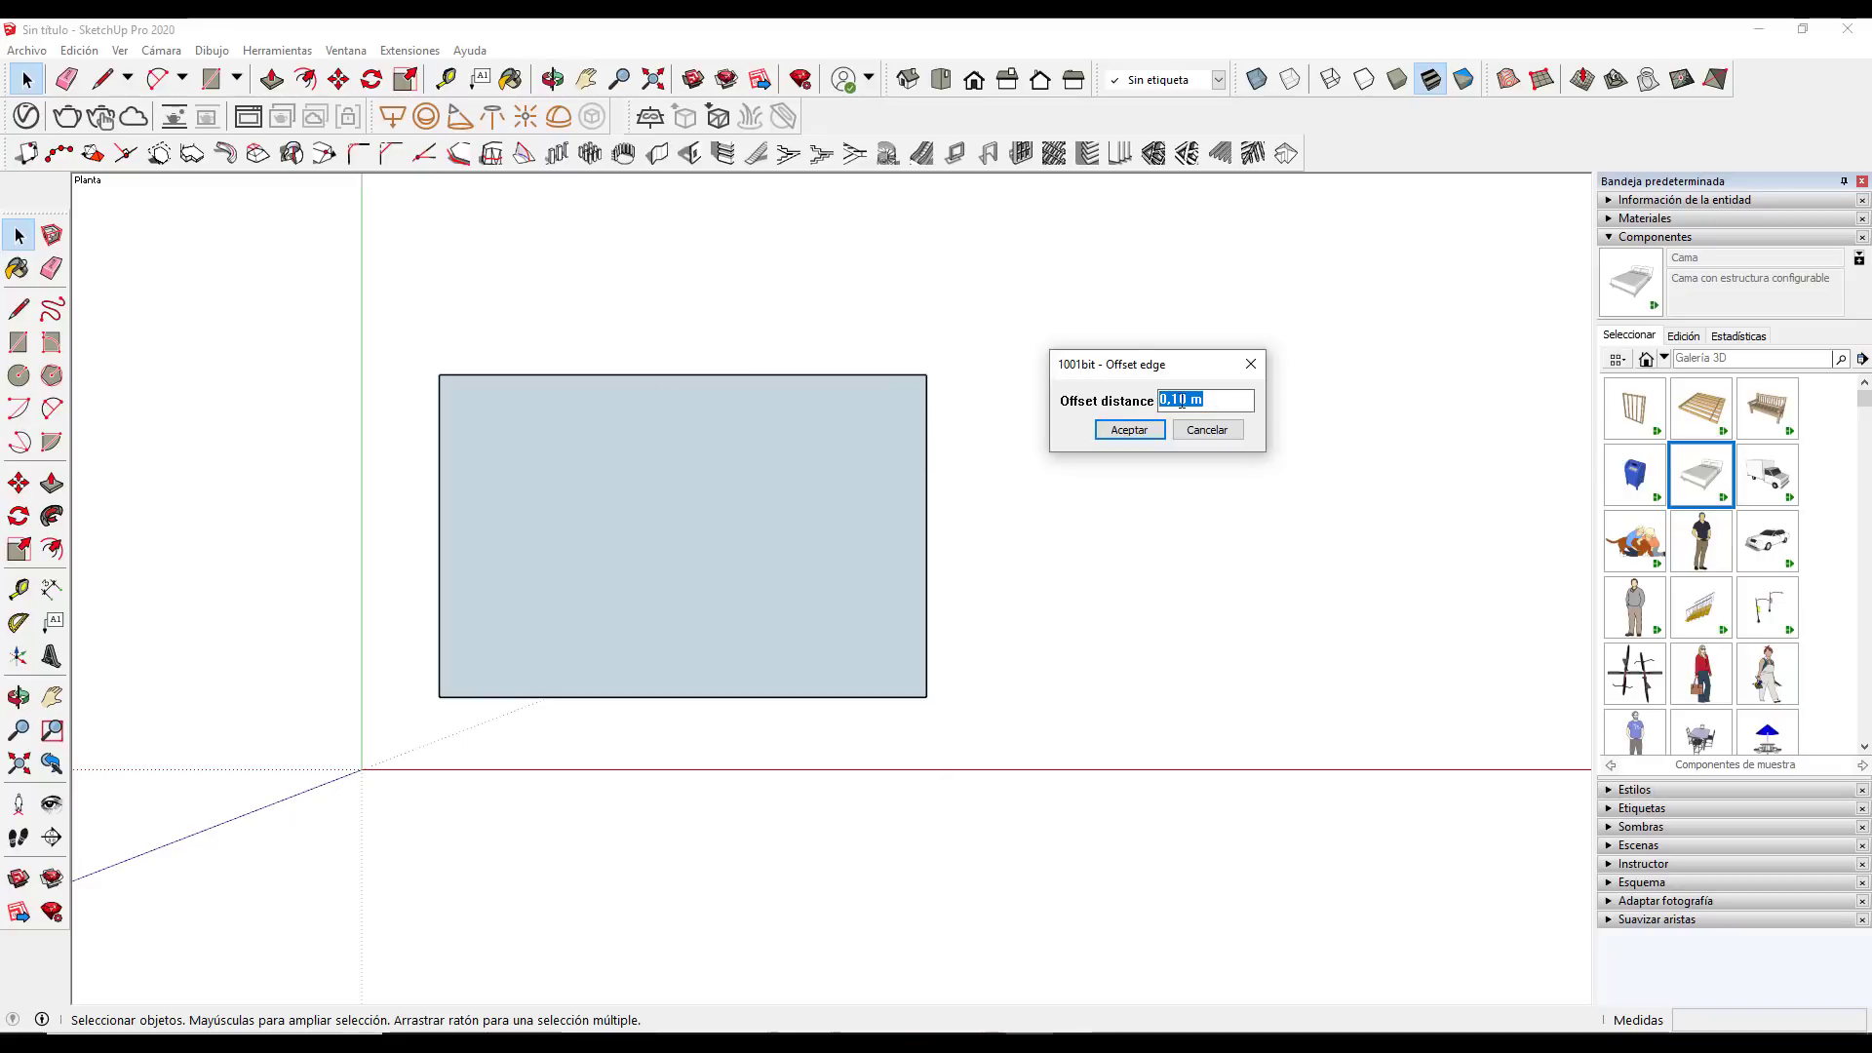
drag(1201, 401, 1169, 401)
click(1148, 429)
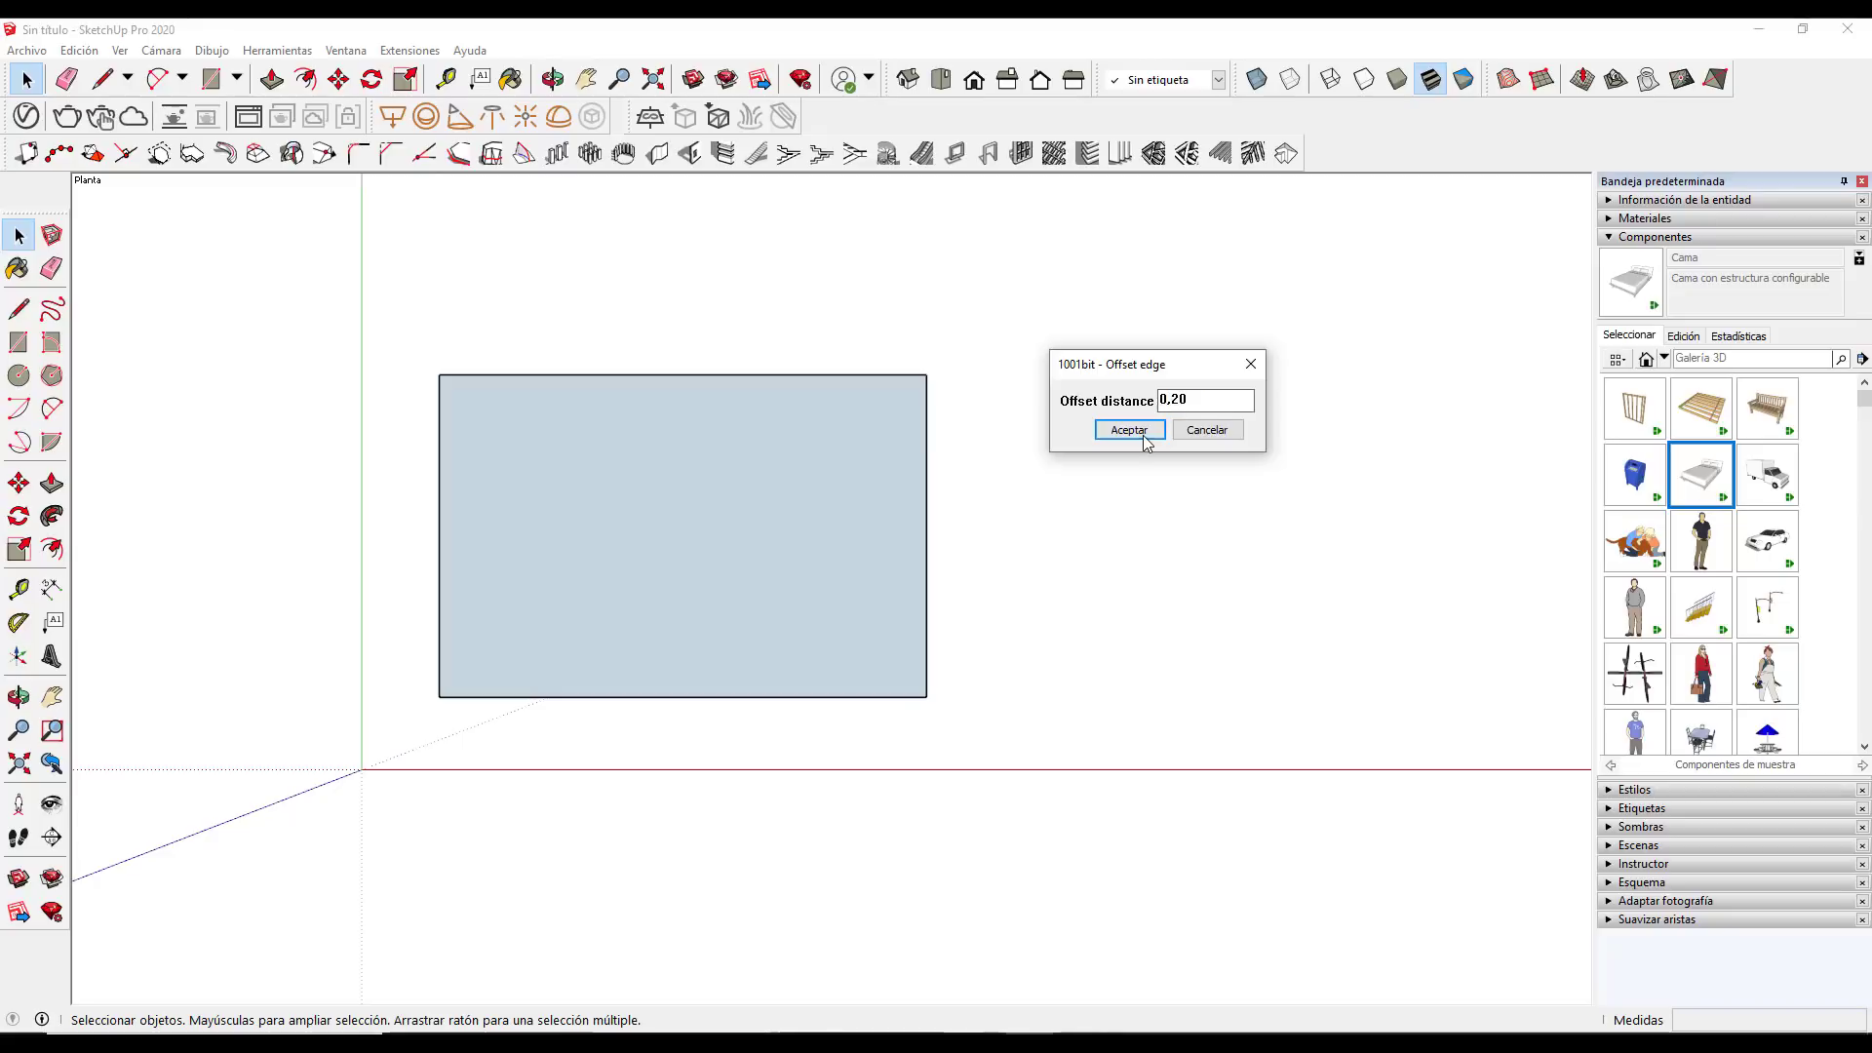
click(926, 524)
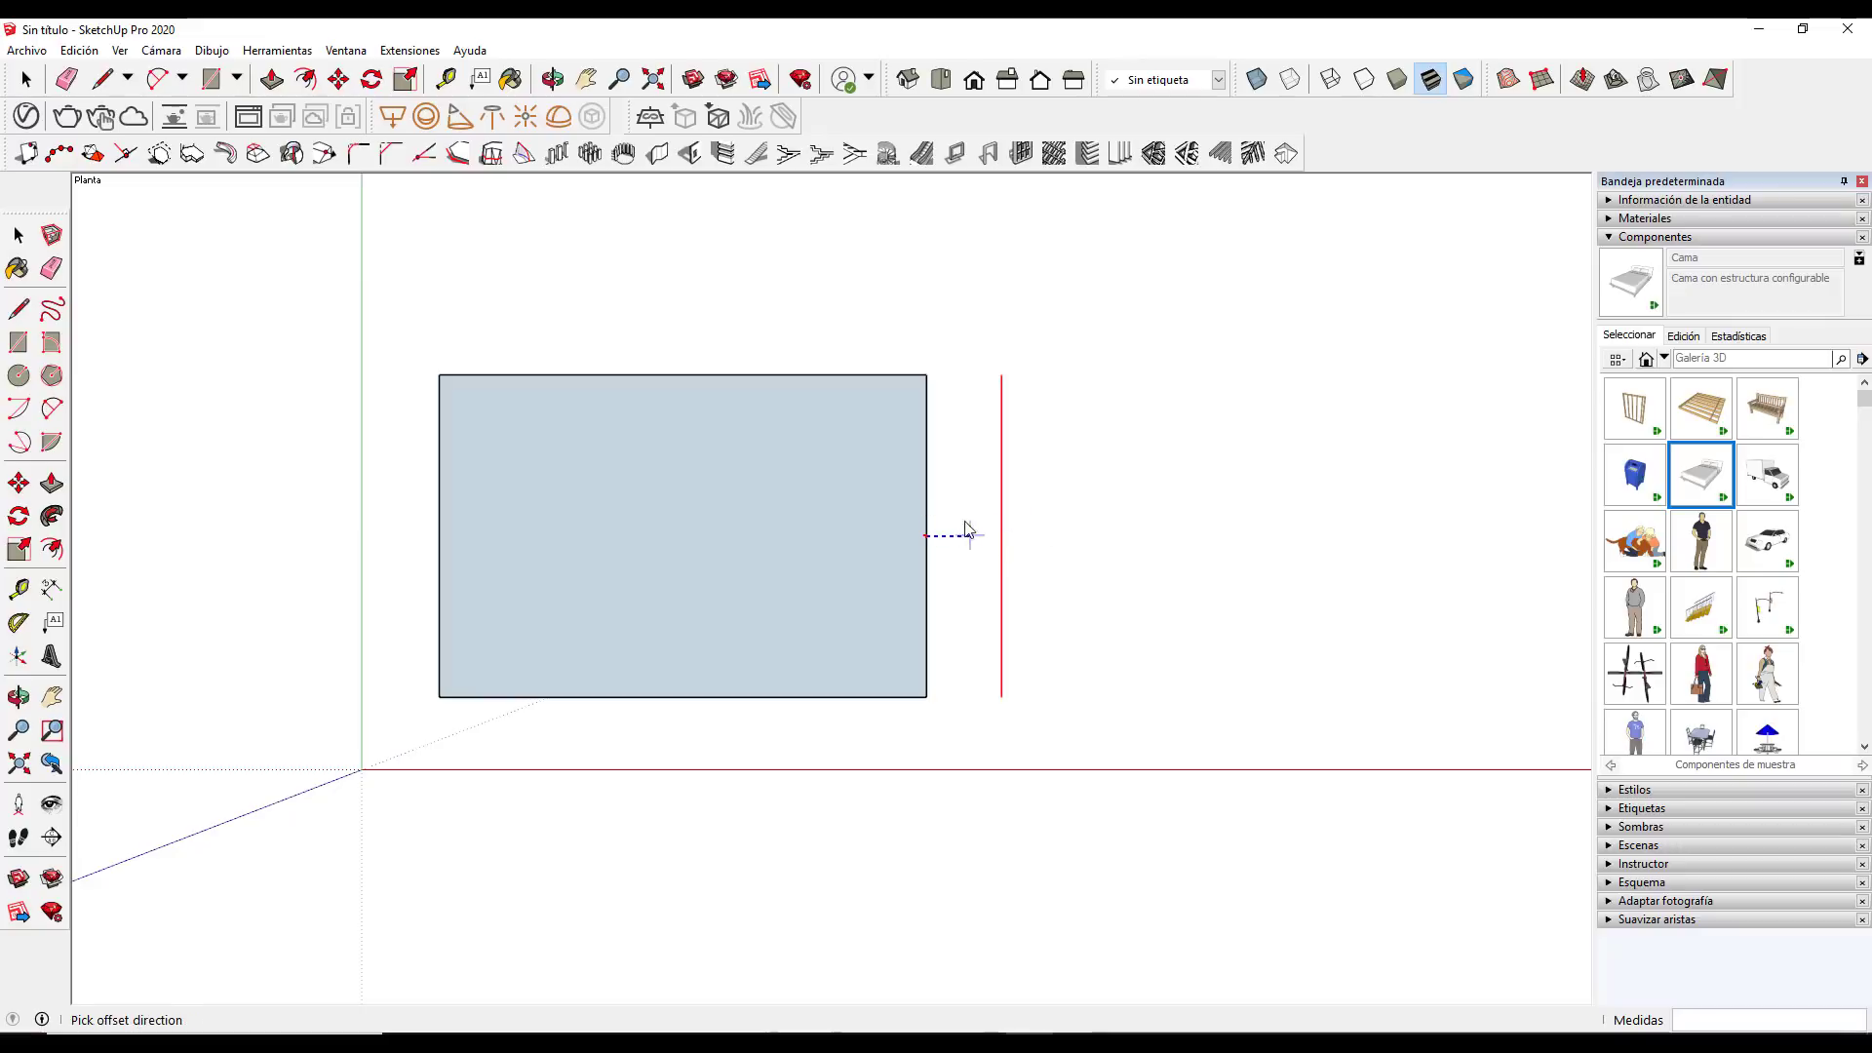
click(1023, 460)
click(840, 375)
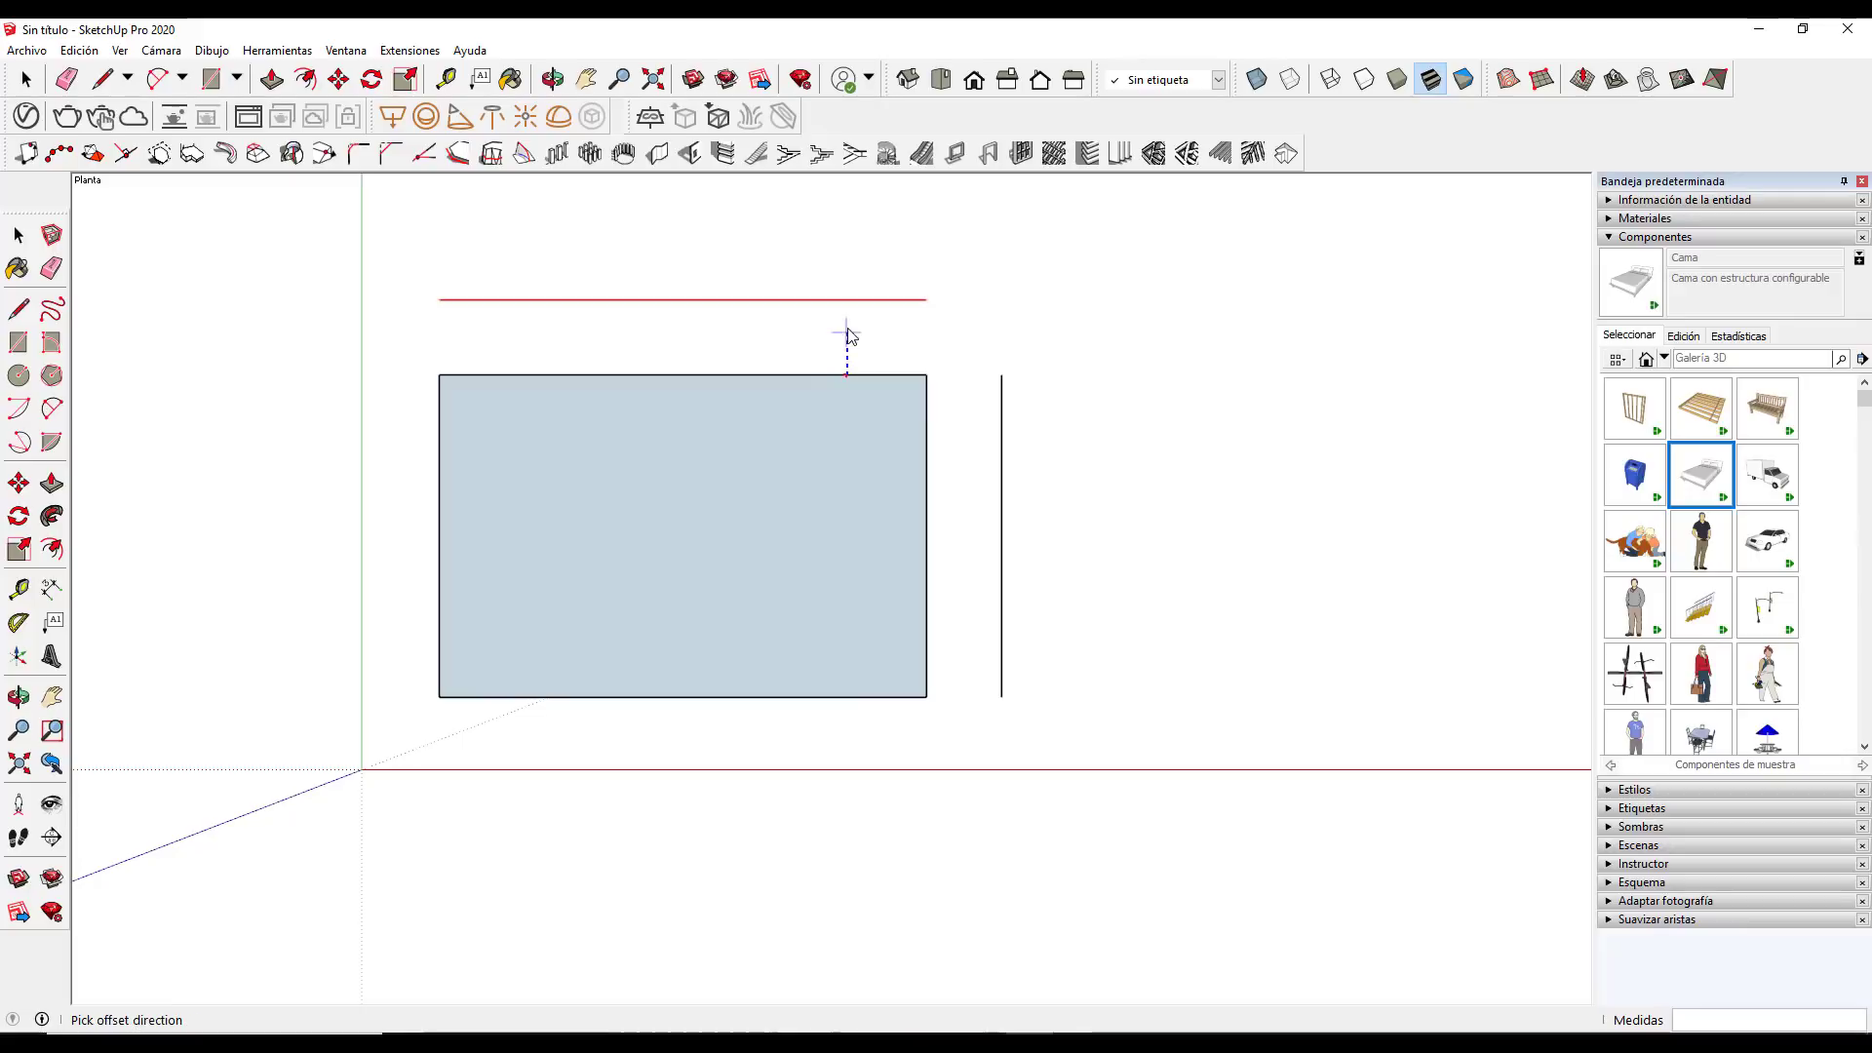
click(849, 327)
click(438, 519)
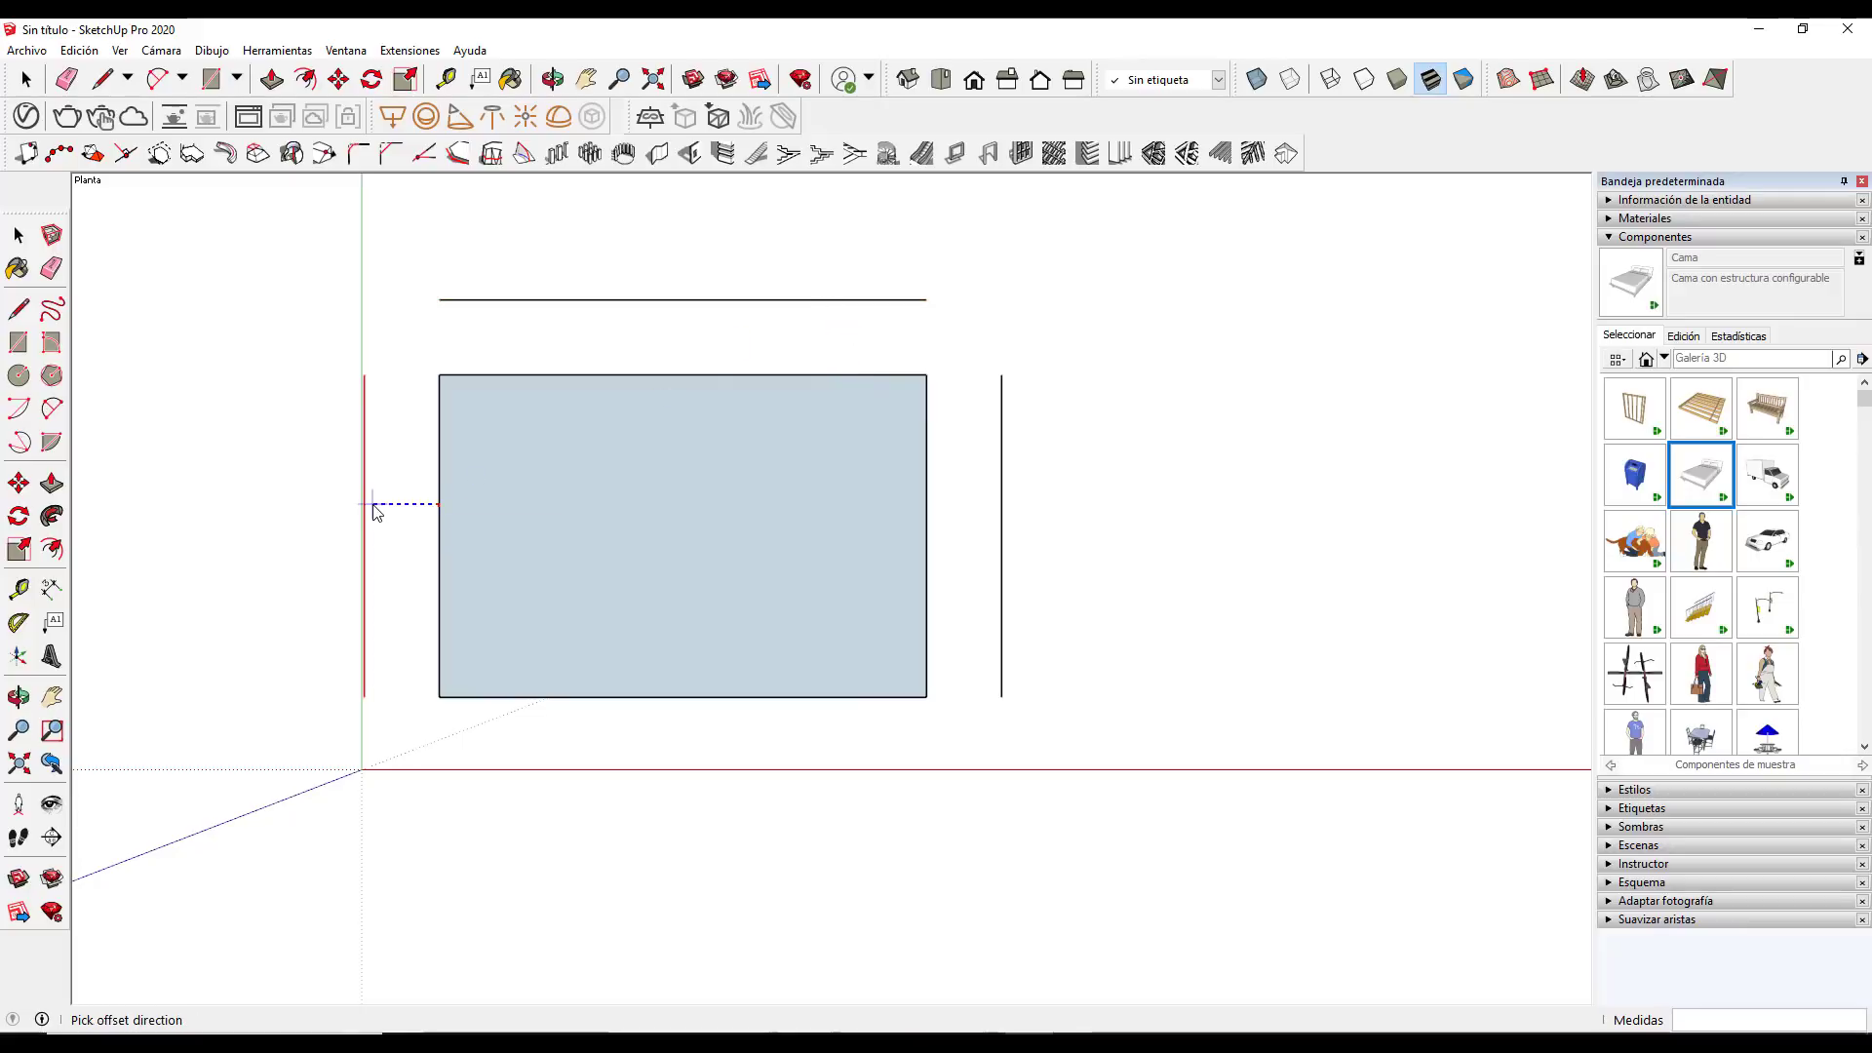
click(374, 511)
click(584, 698)
click(595, 769)
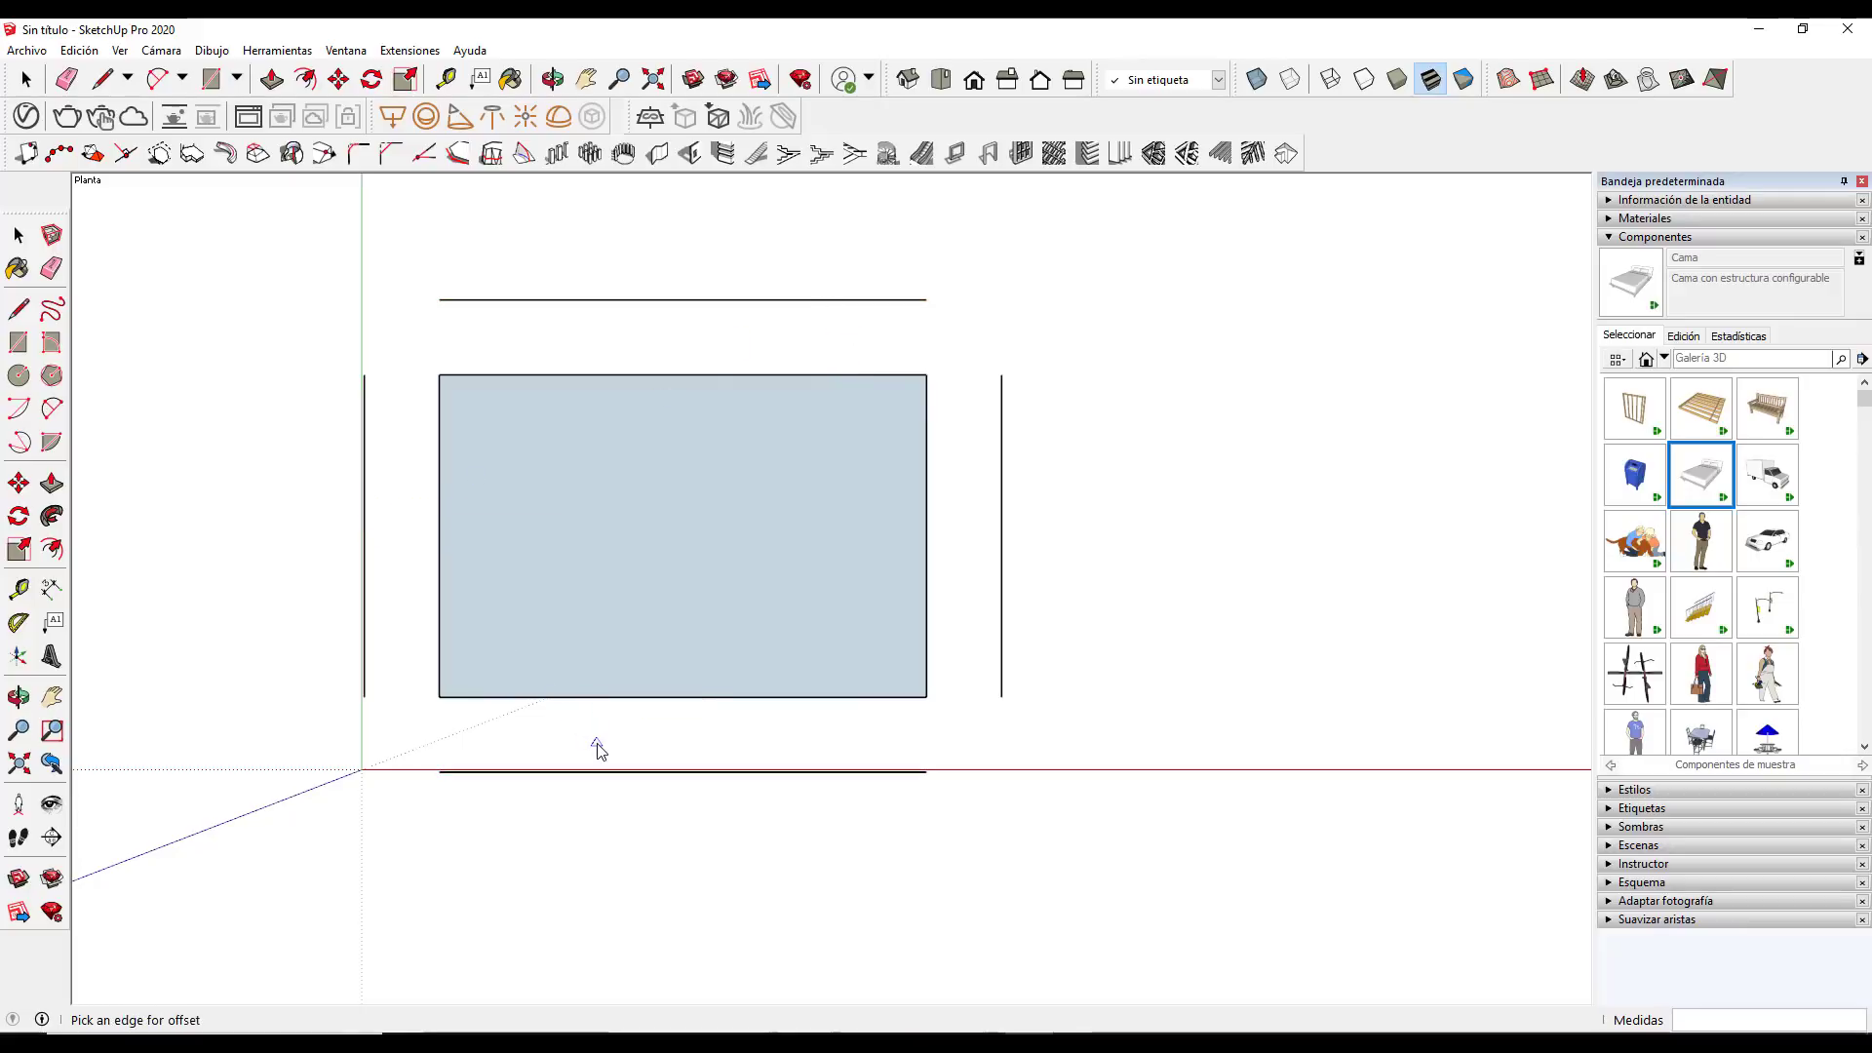
Orbit into perspective and remove the four loose offset edges
mouse_move(980, 789)
middle_down()
mouse_move(903, 735)
mouse_move(711, 389)
mouse_move(852, 564)
mouse_move(924, 726)
mouse_move(618, 630)
mouse_move(547, 656)
mouse_move(933, 795)
mouse_move(975, 748)
middle_up()
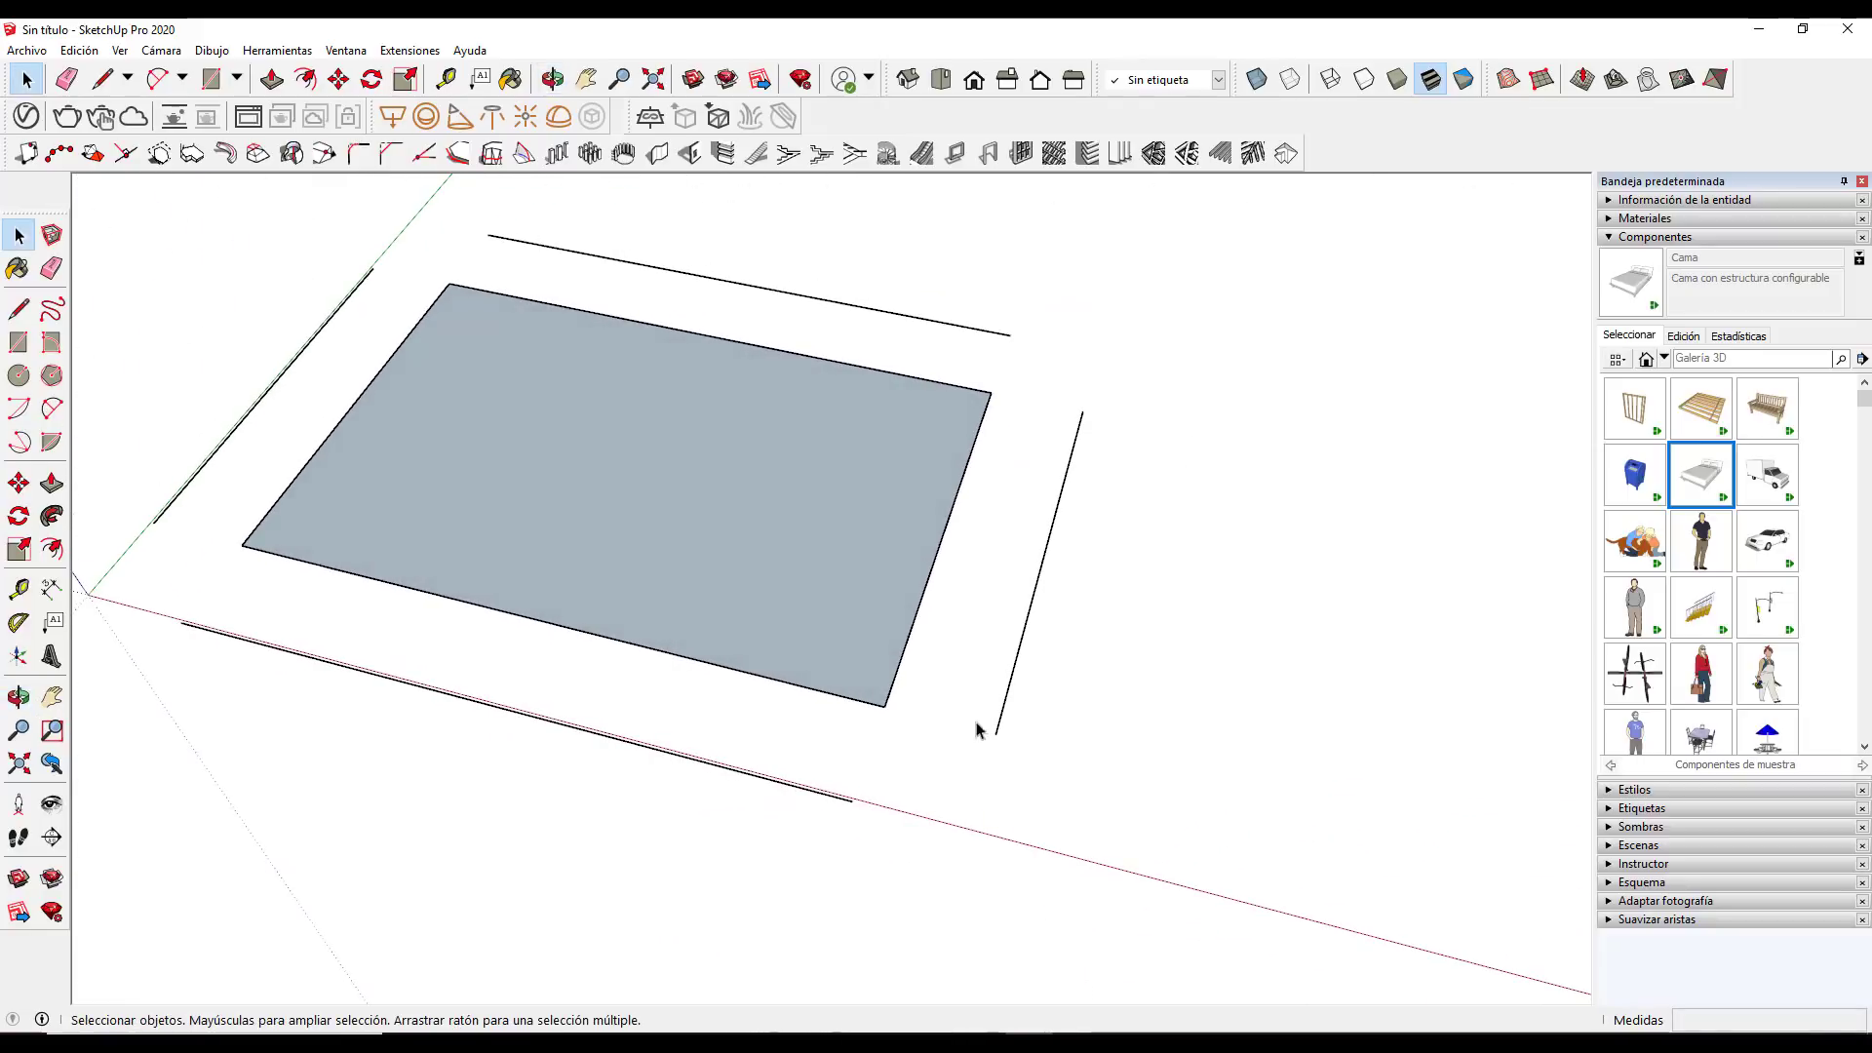
key(l)
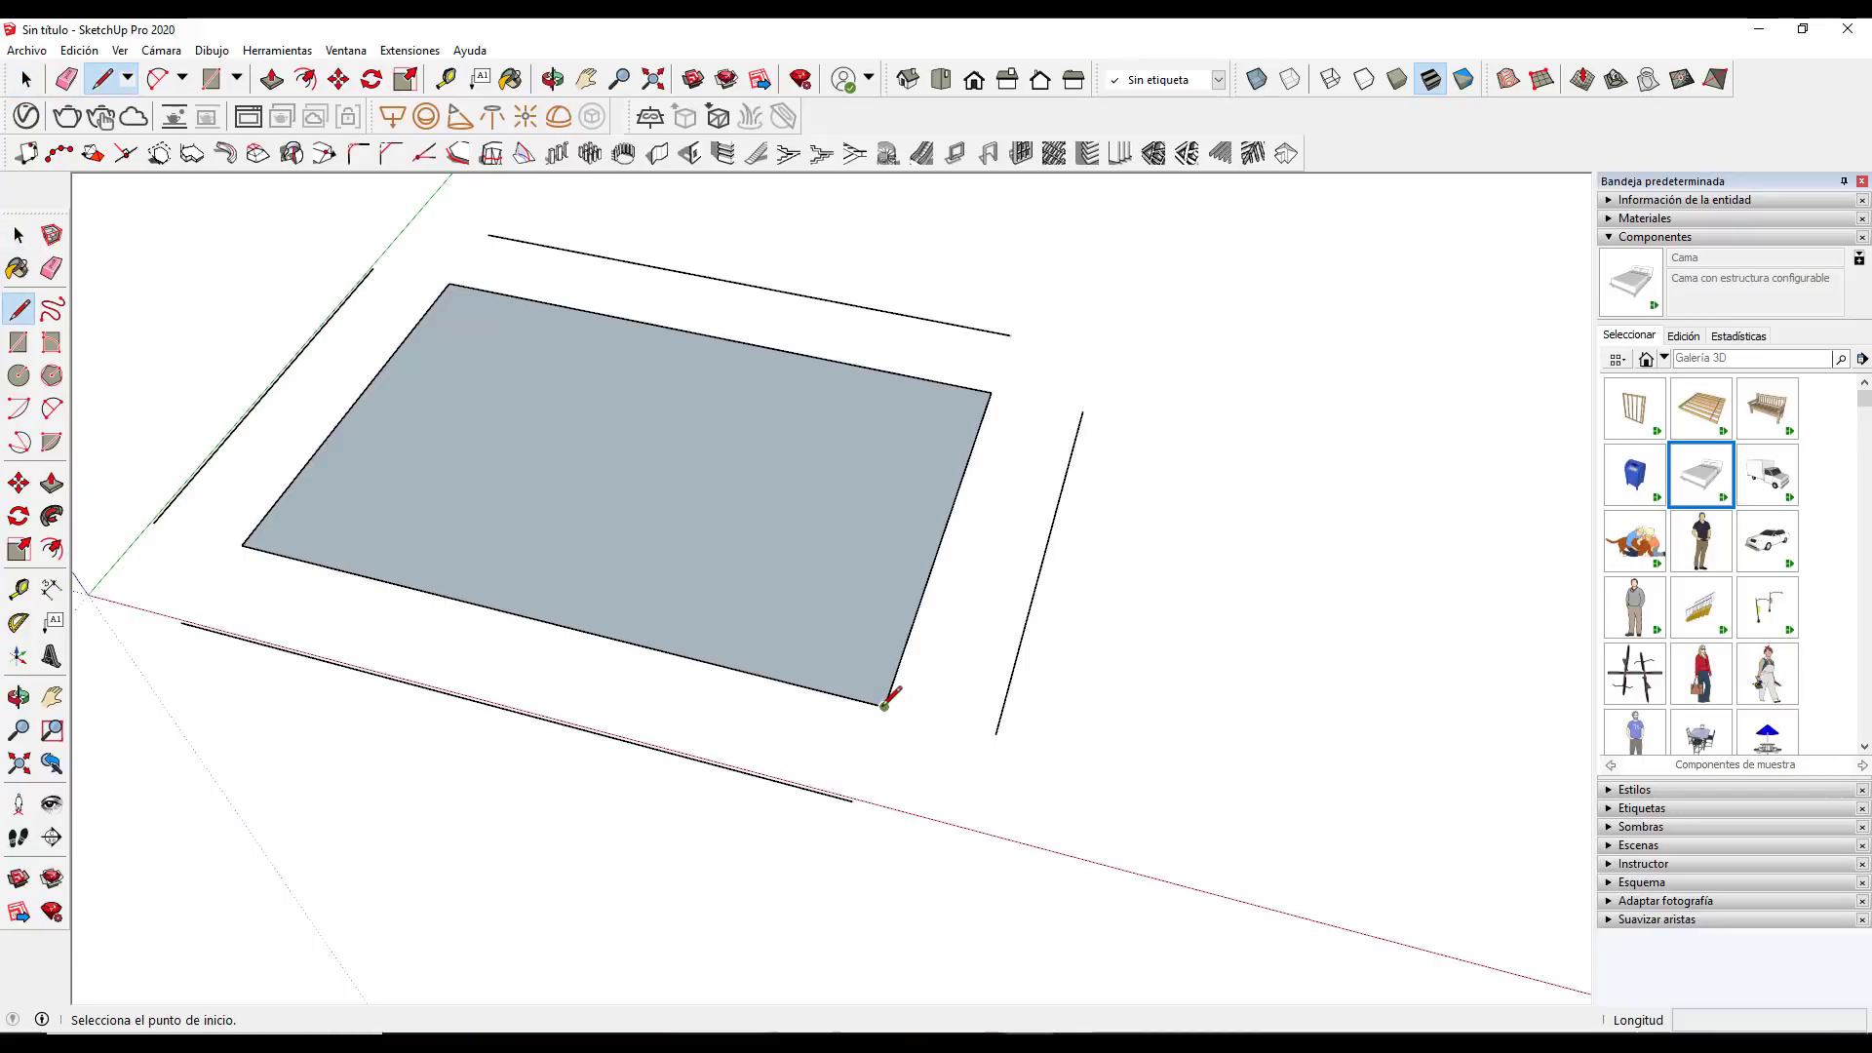
key(space)
middle_drag(991, 740, 981, 767)
scroll(982, 768, down, 2)
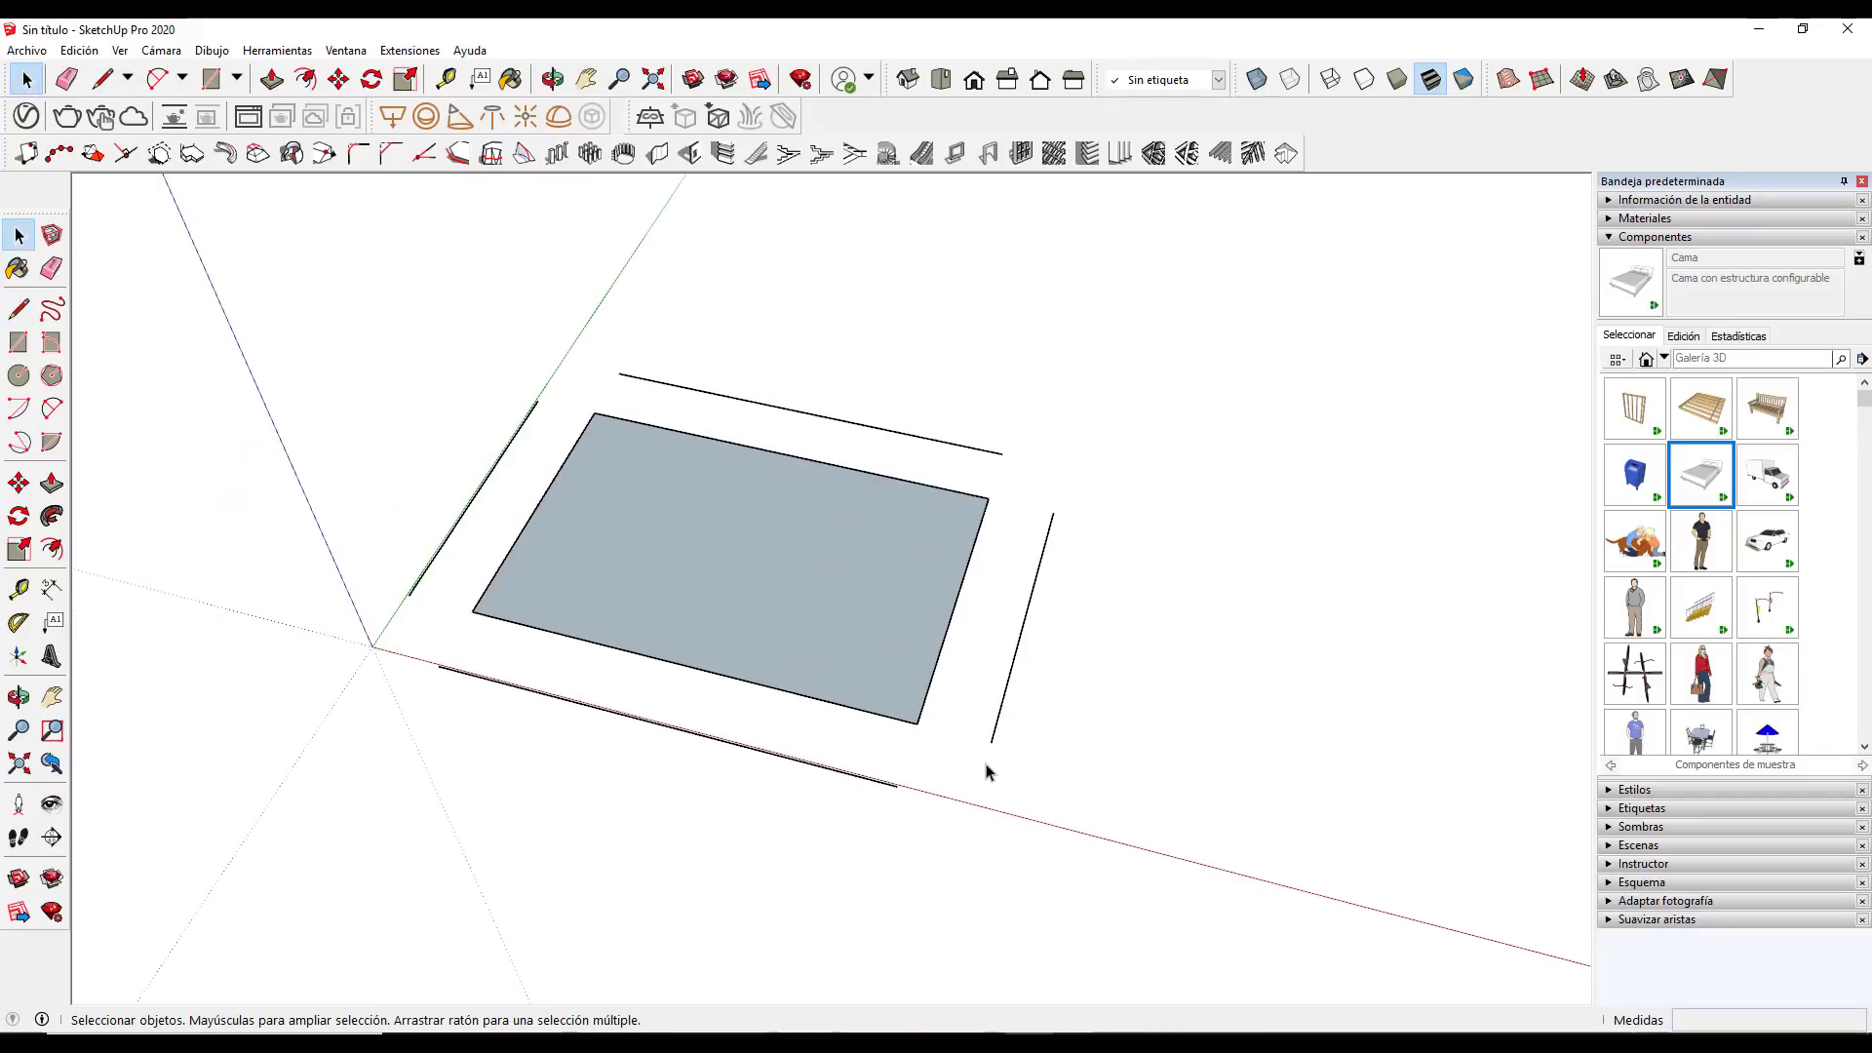
key(ctrl+z)
key(ctrl+z)
key(ctrl+z)
key(ctrl+z)
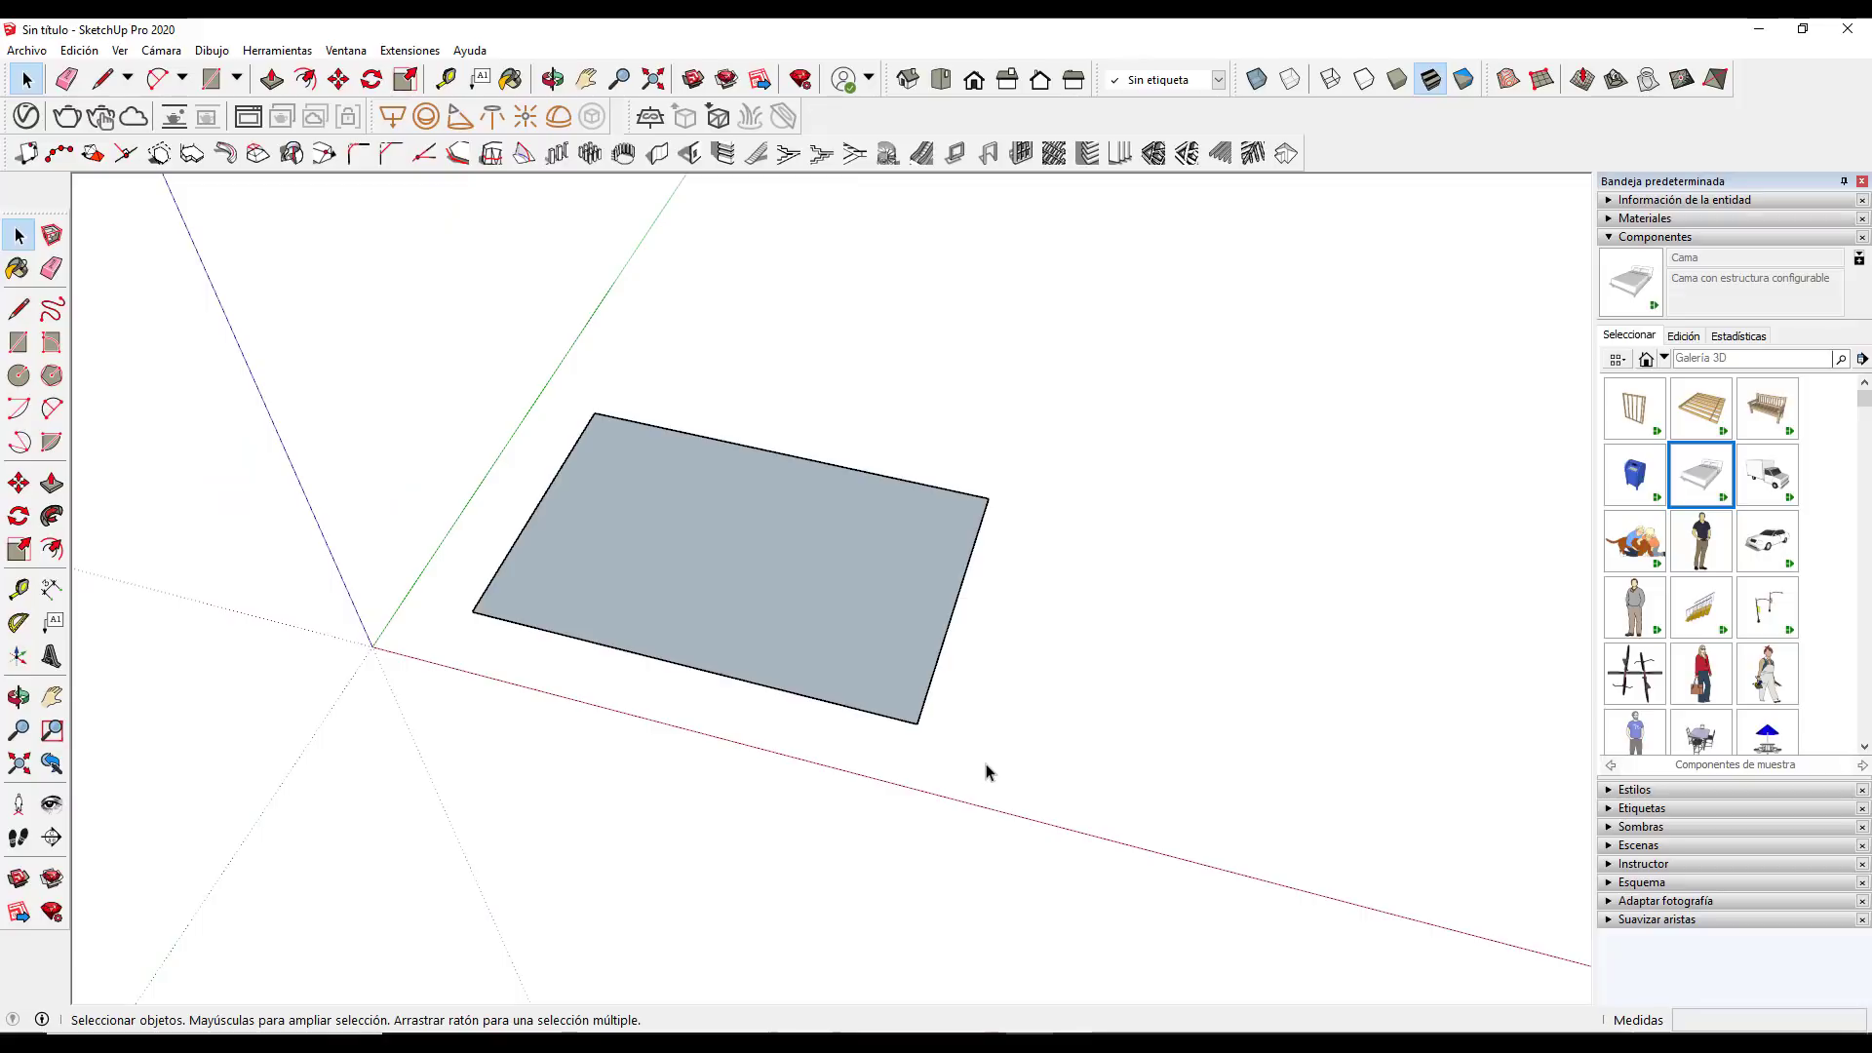
click(858, 604)
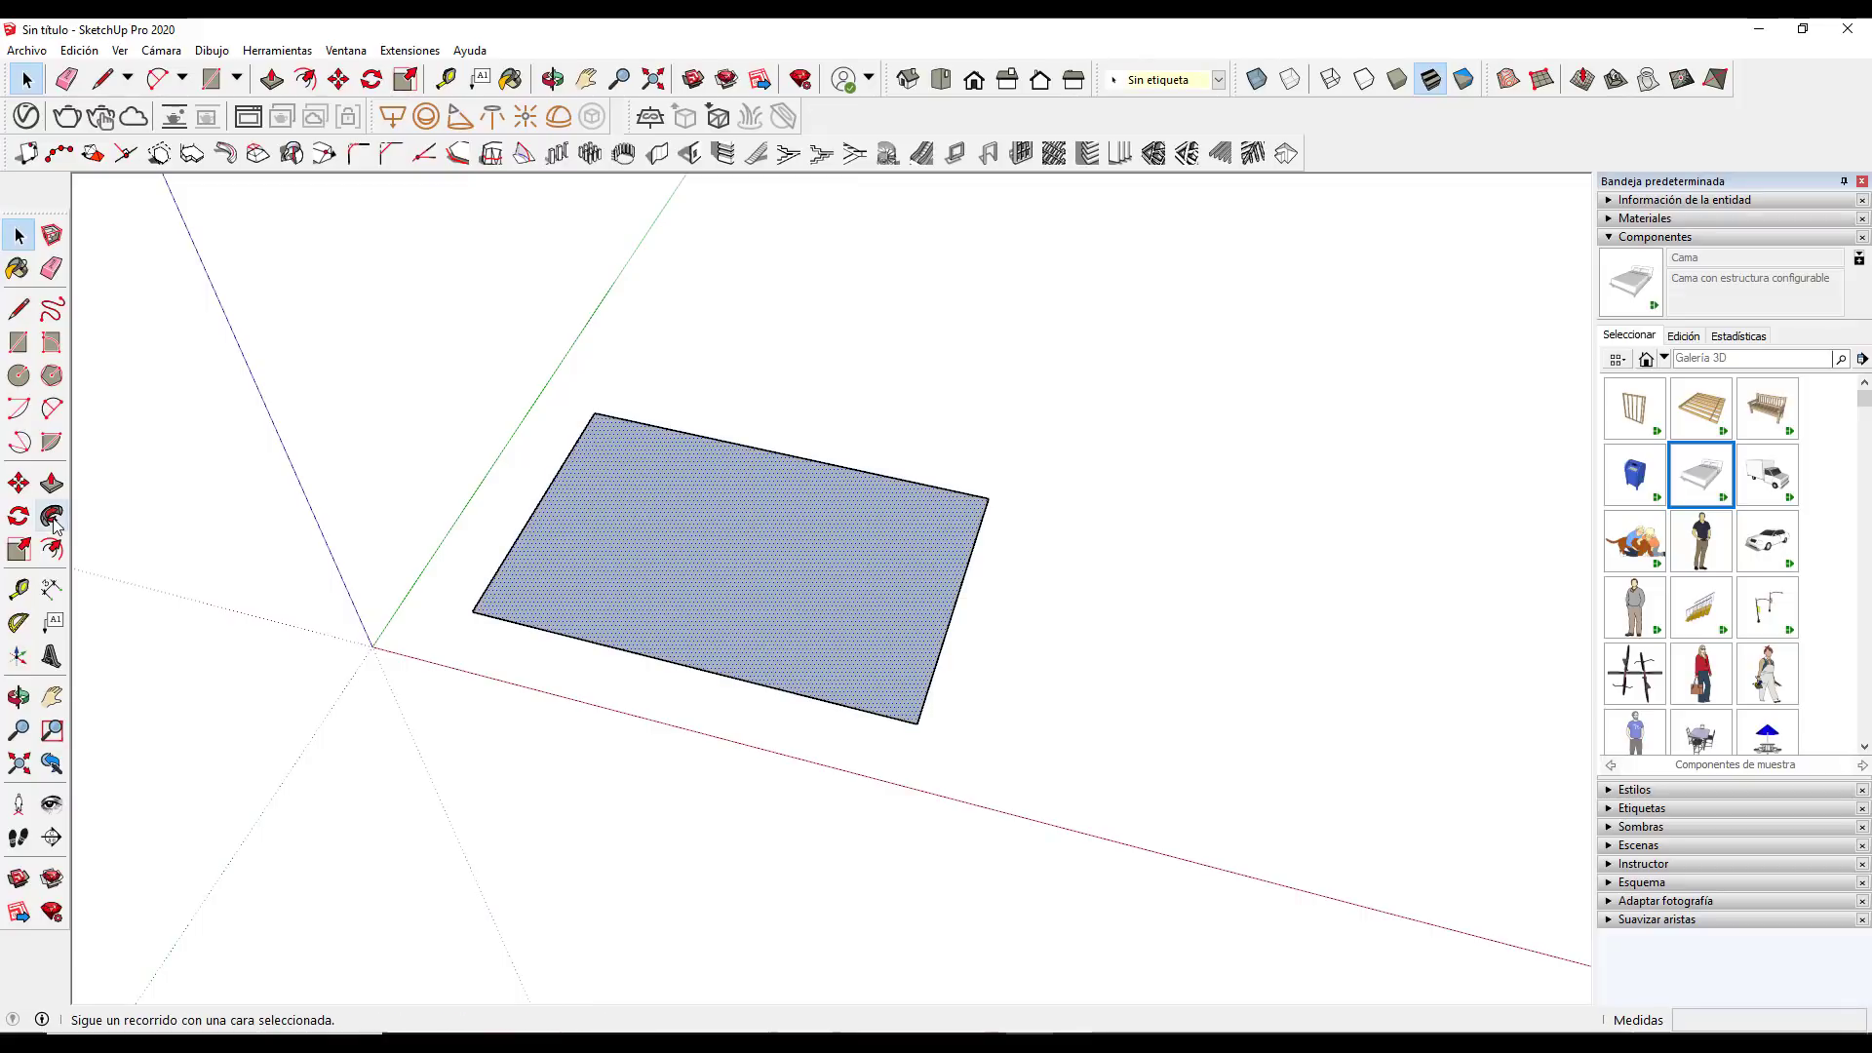
click(51, 549)
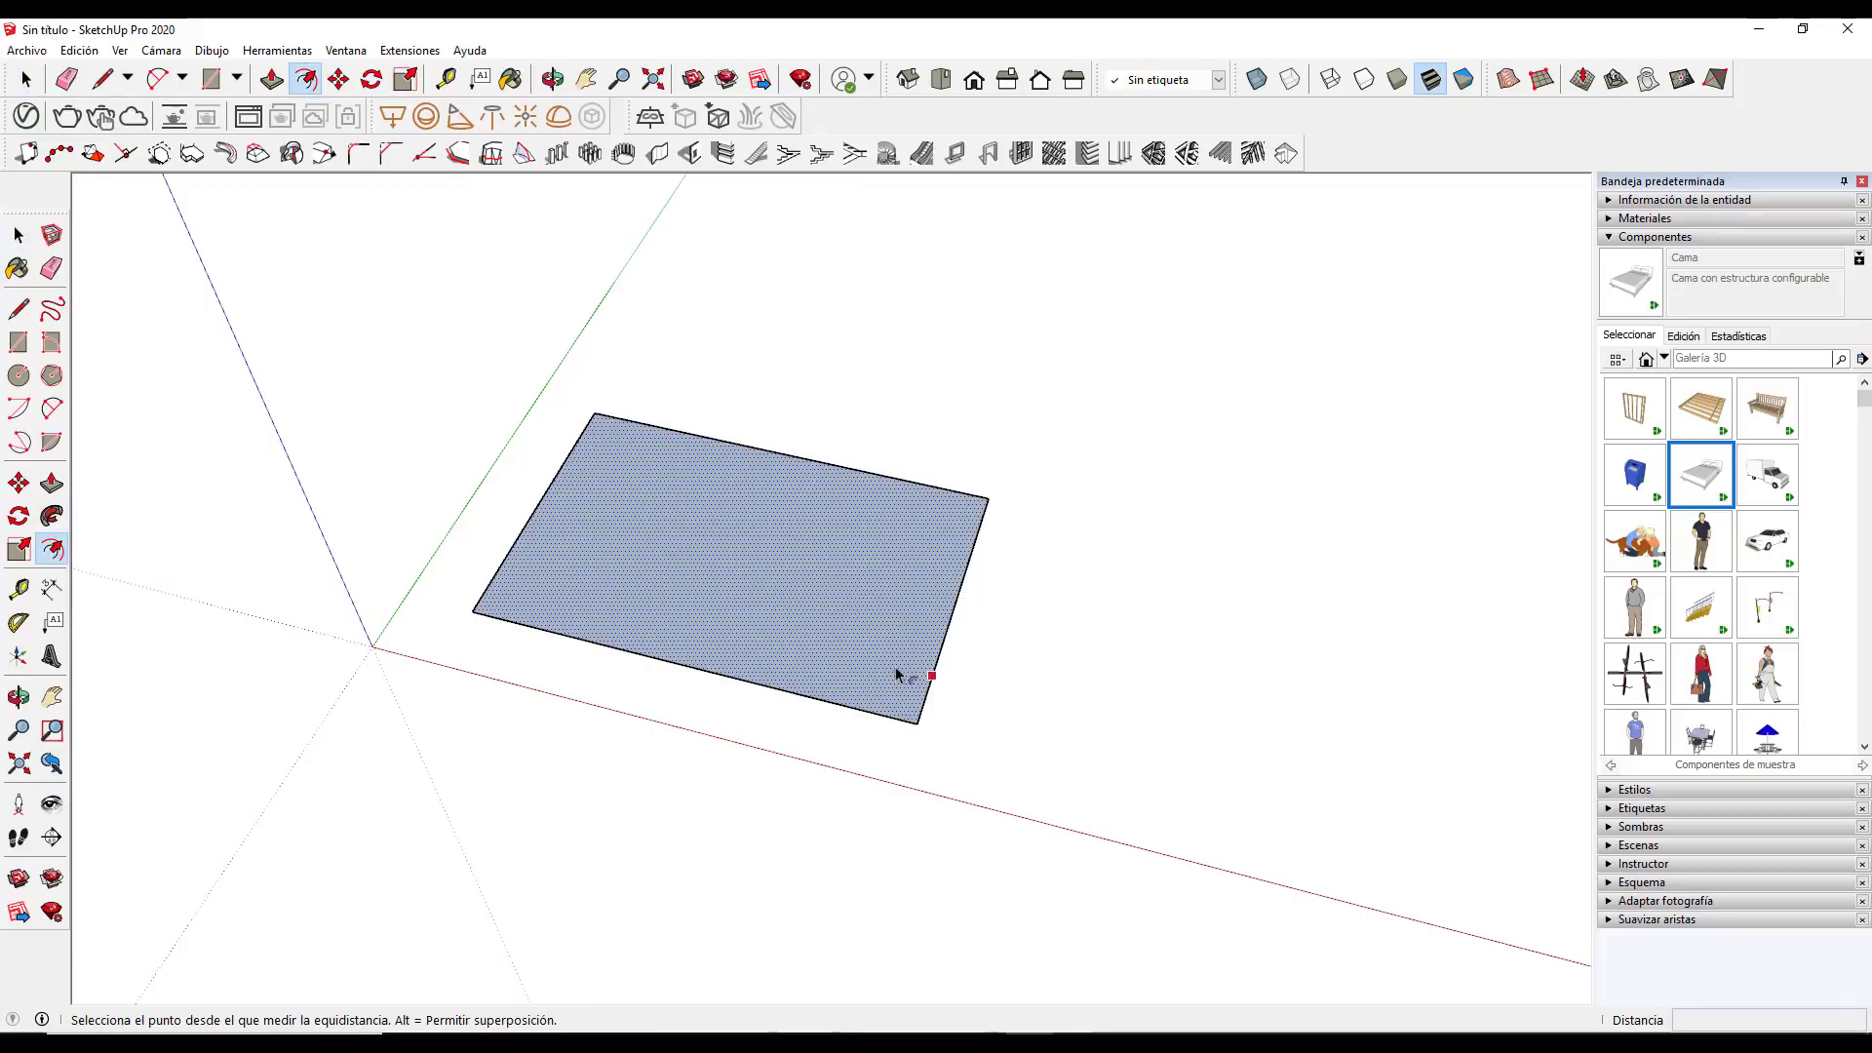
click(932, 672)
click(999, 692)
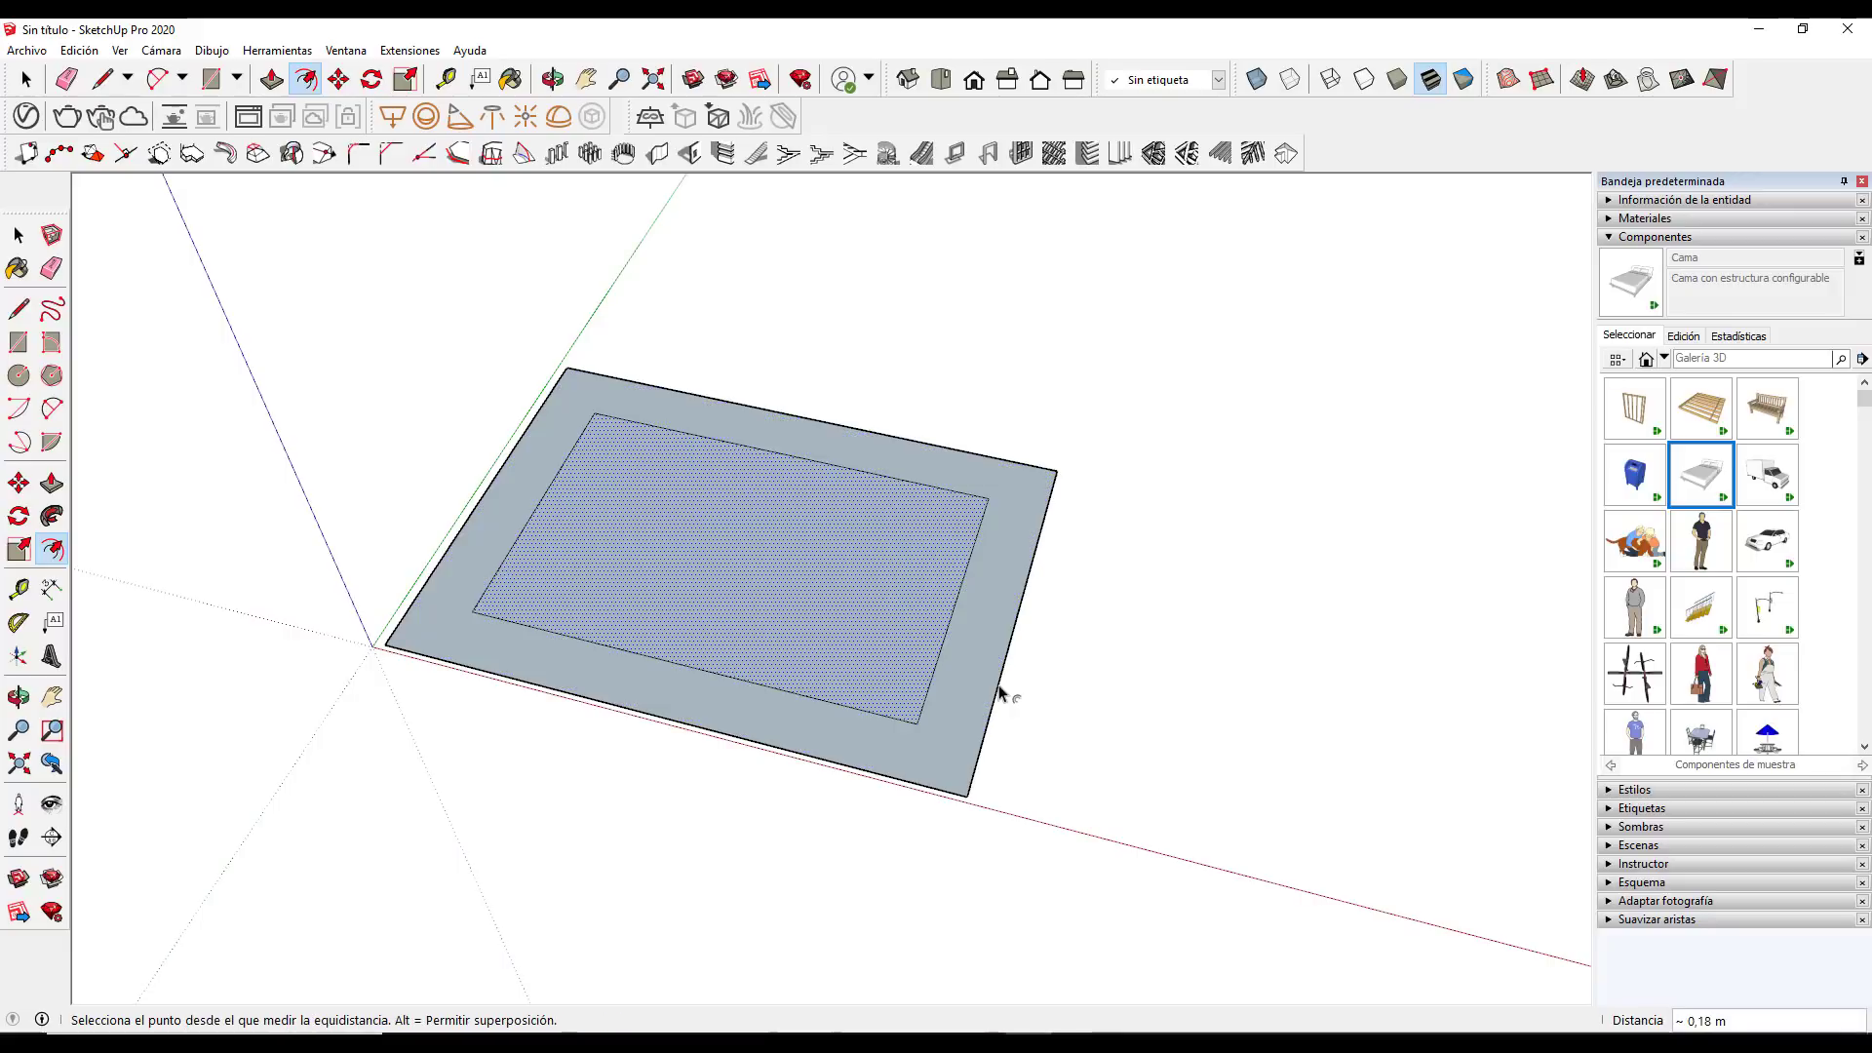
key(space)
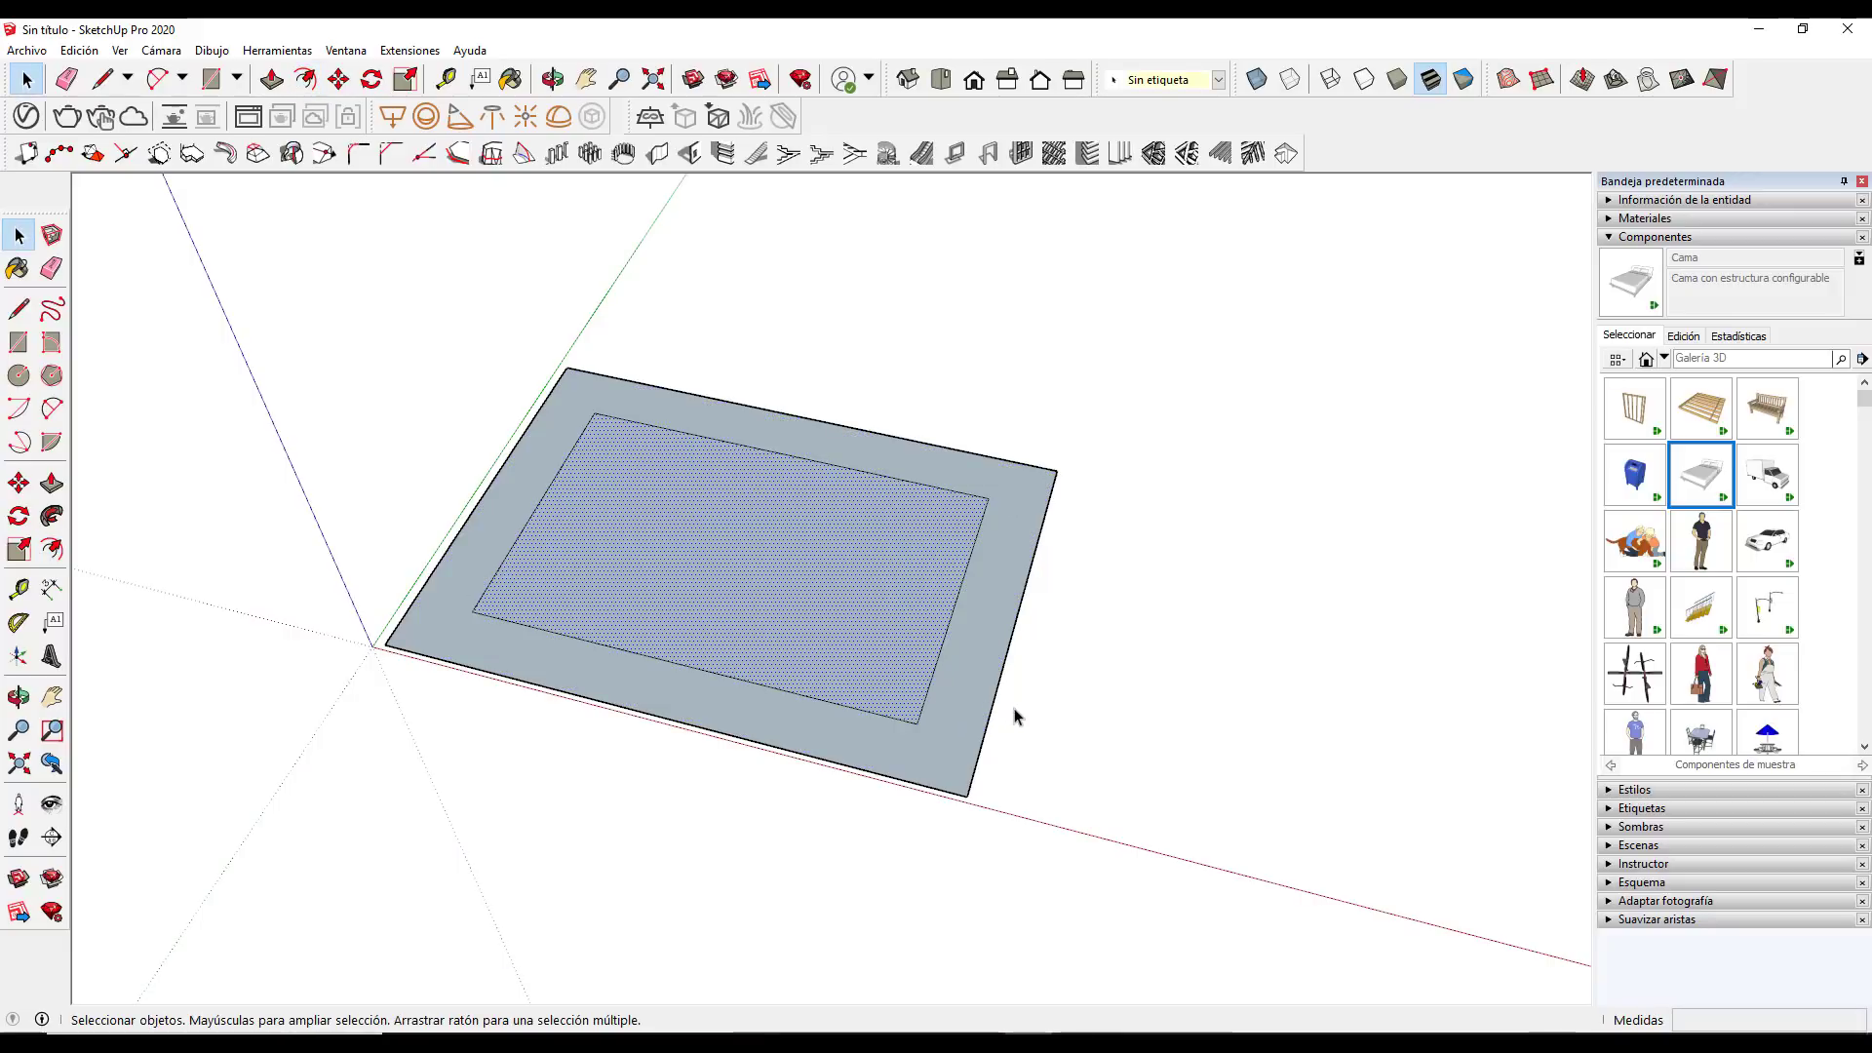
key(ctrl+z)
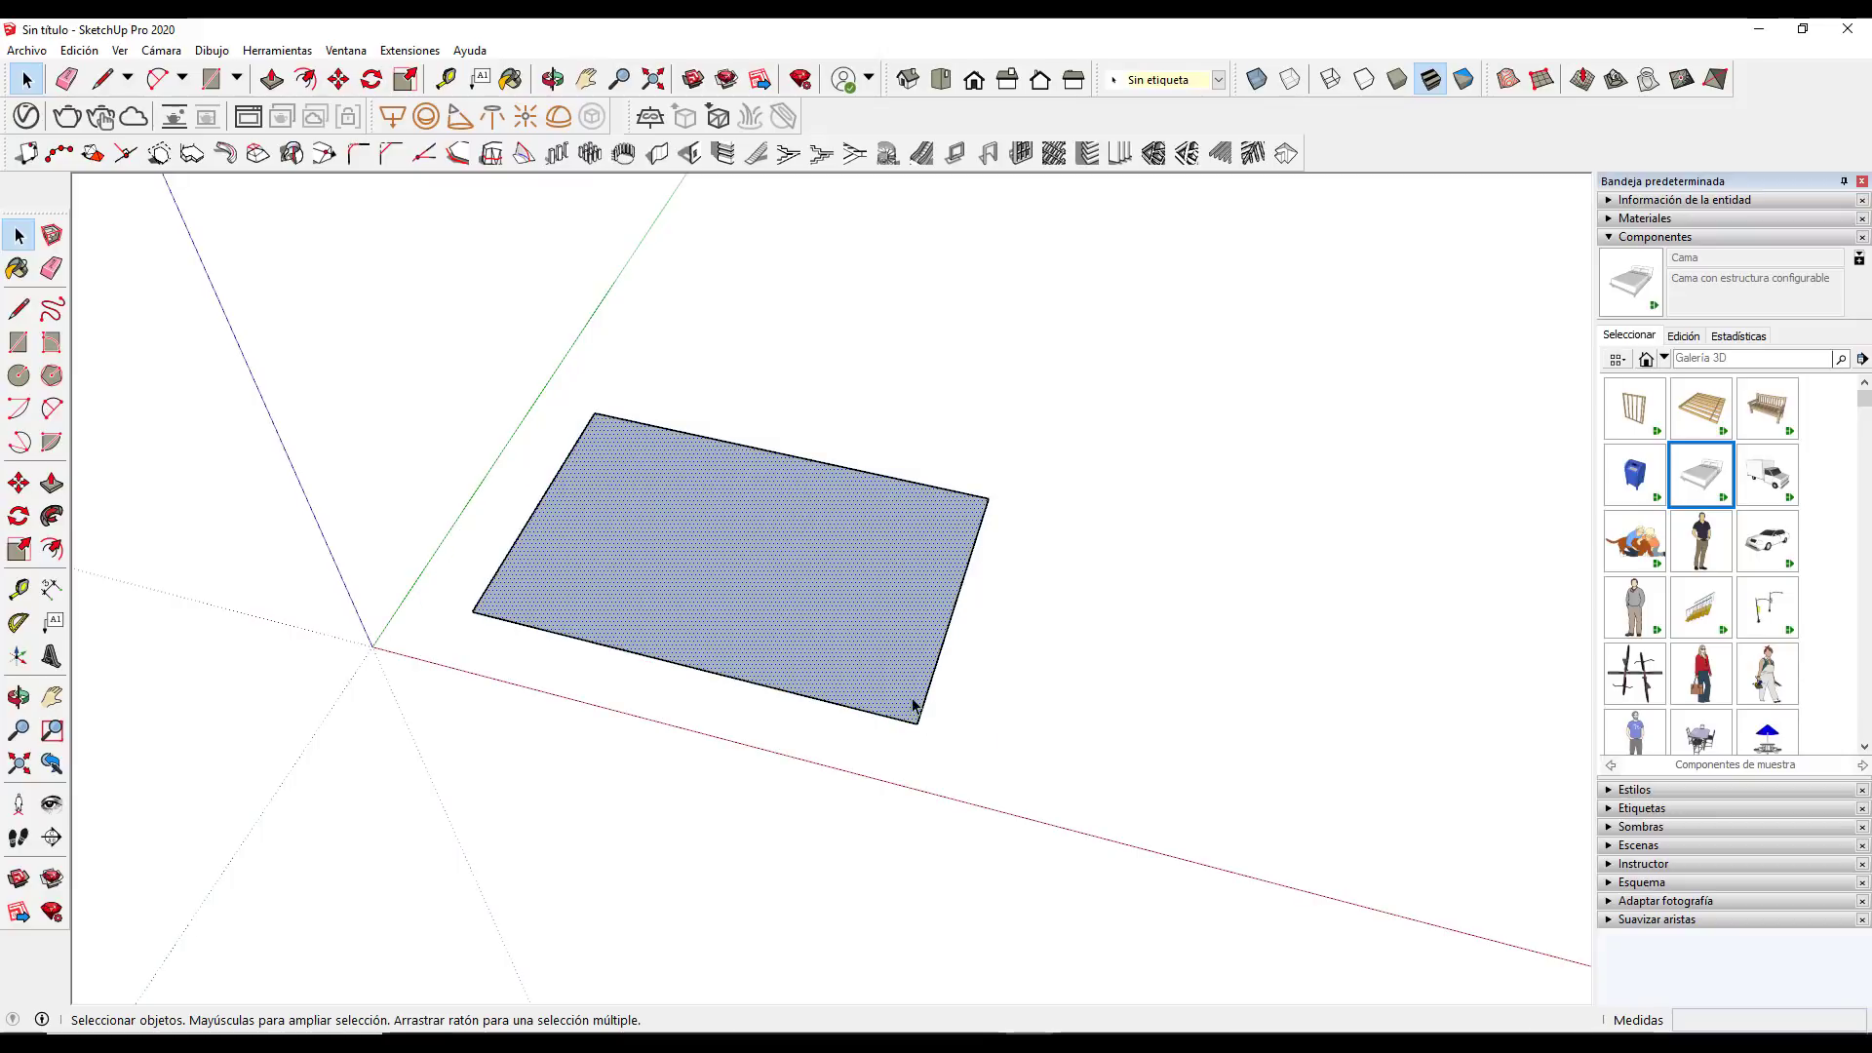
click(924, 700)
click(52, 547)
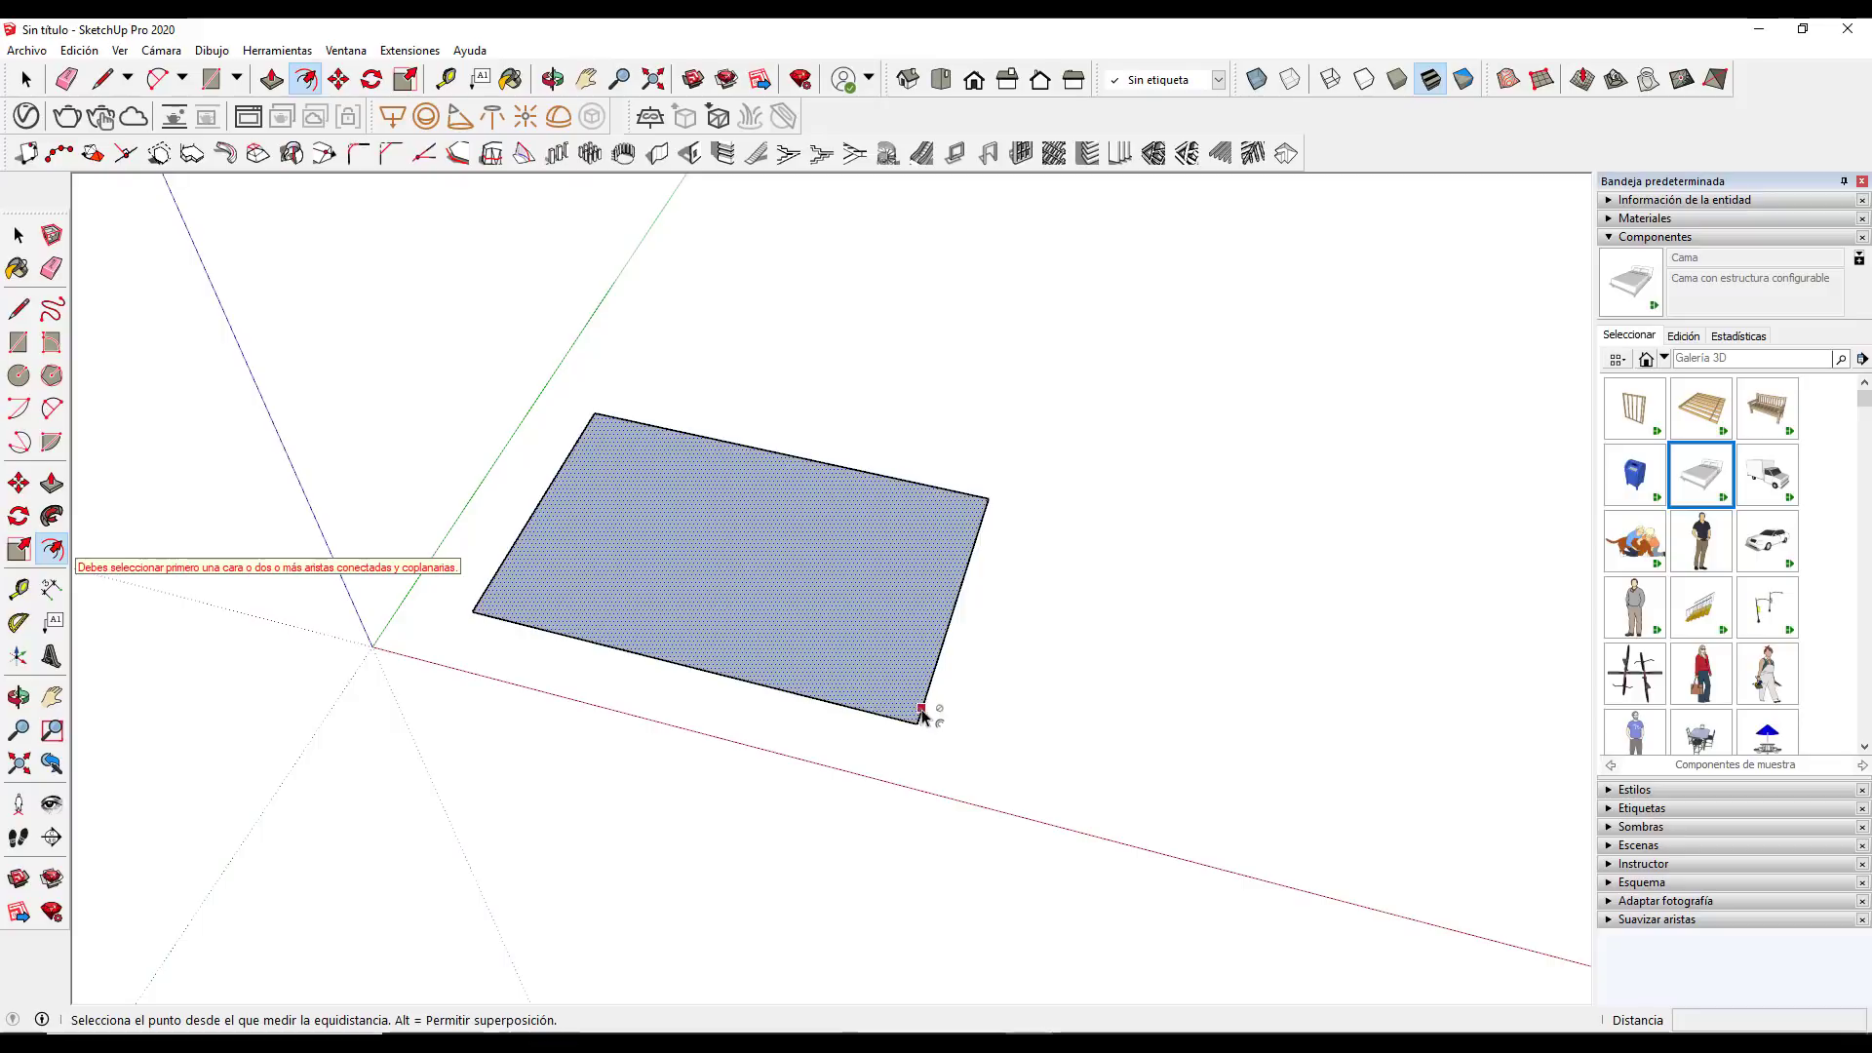
key(space)
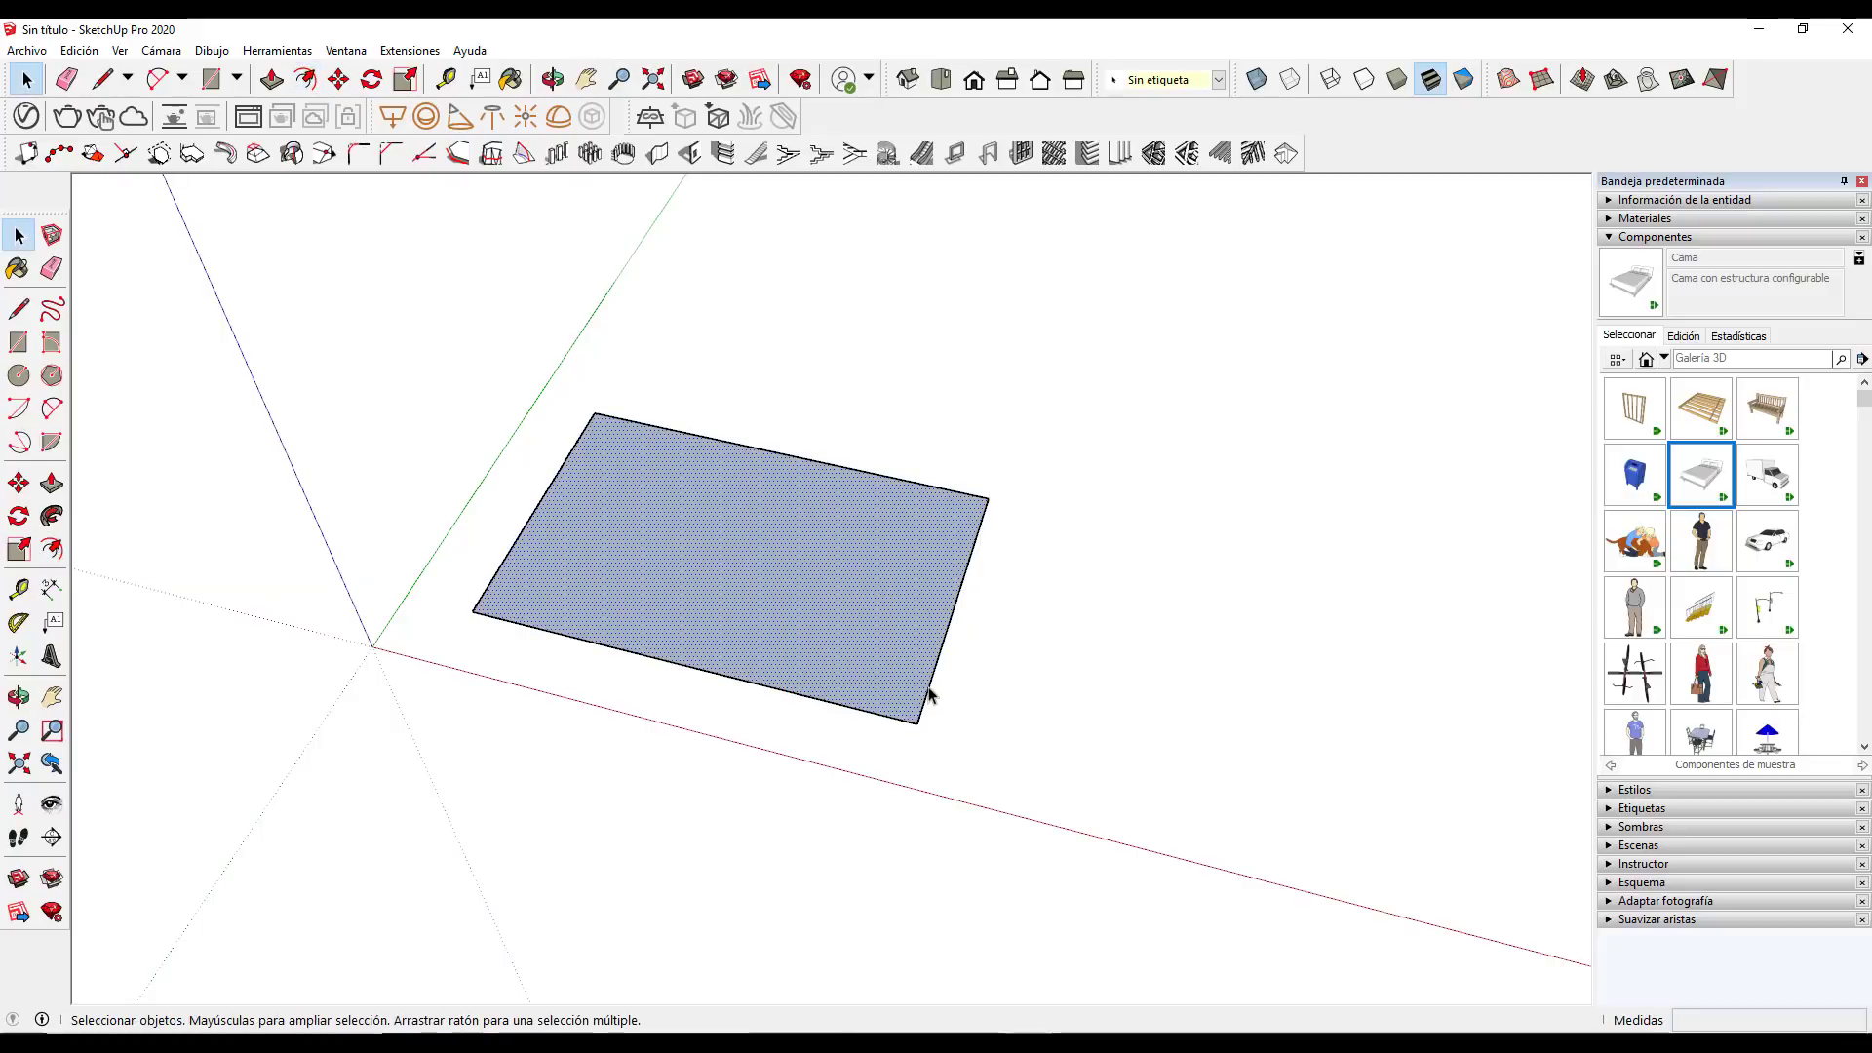
click(926, 700)
click(52, 548)
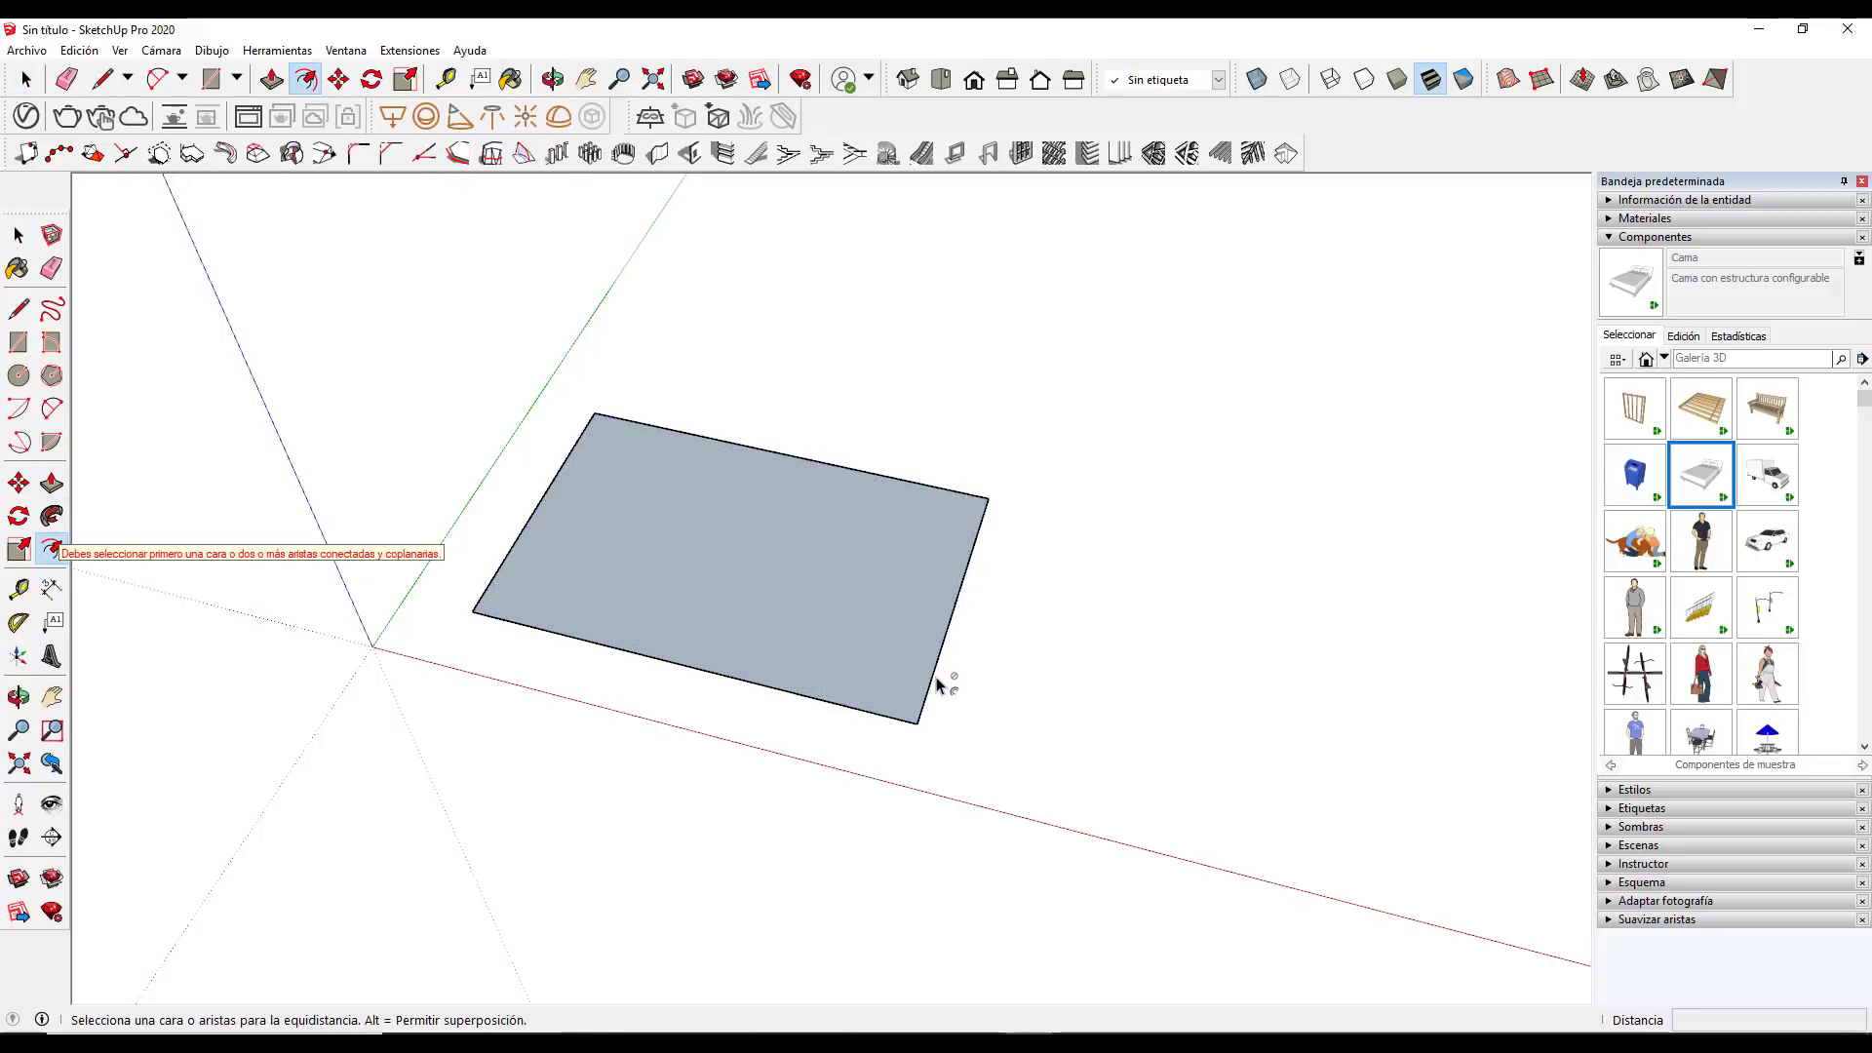
key(space)
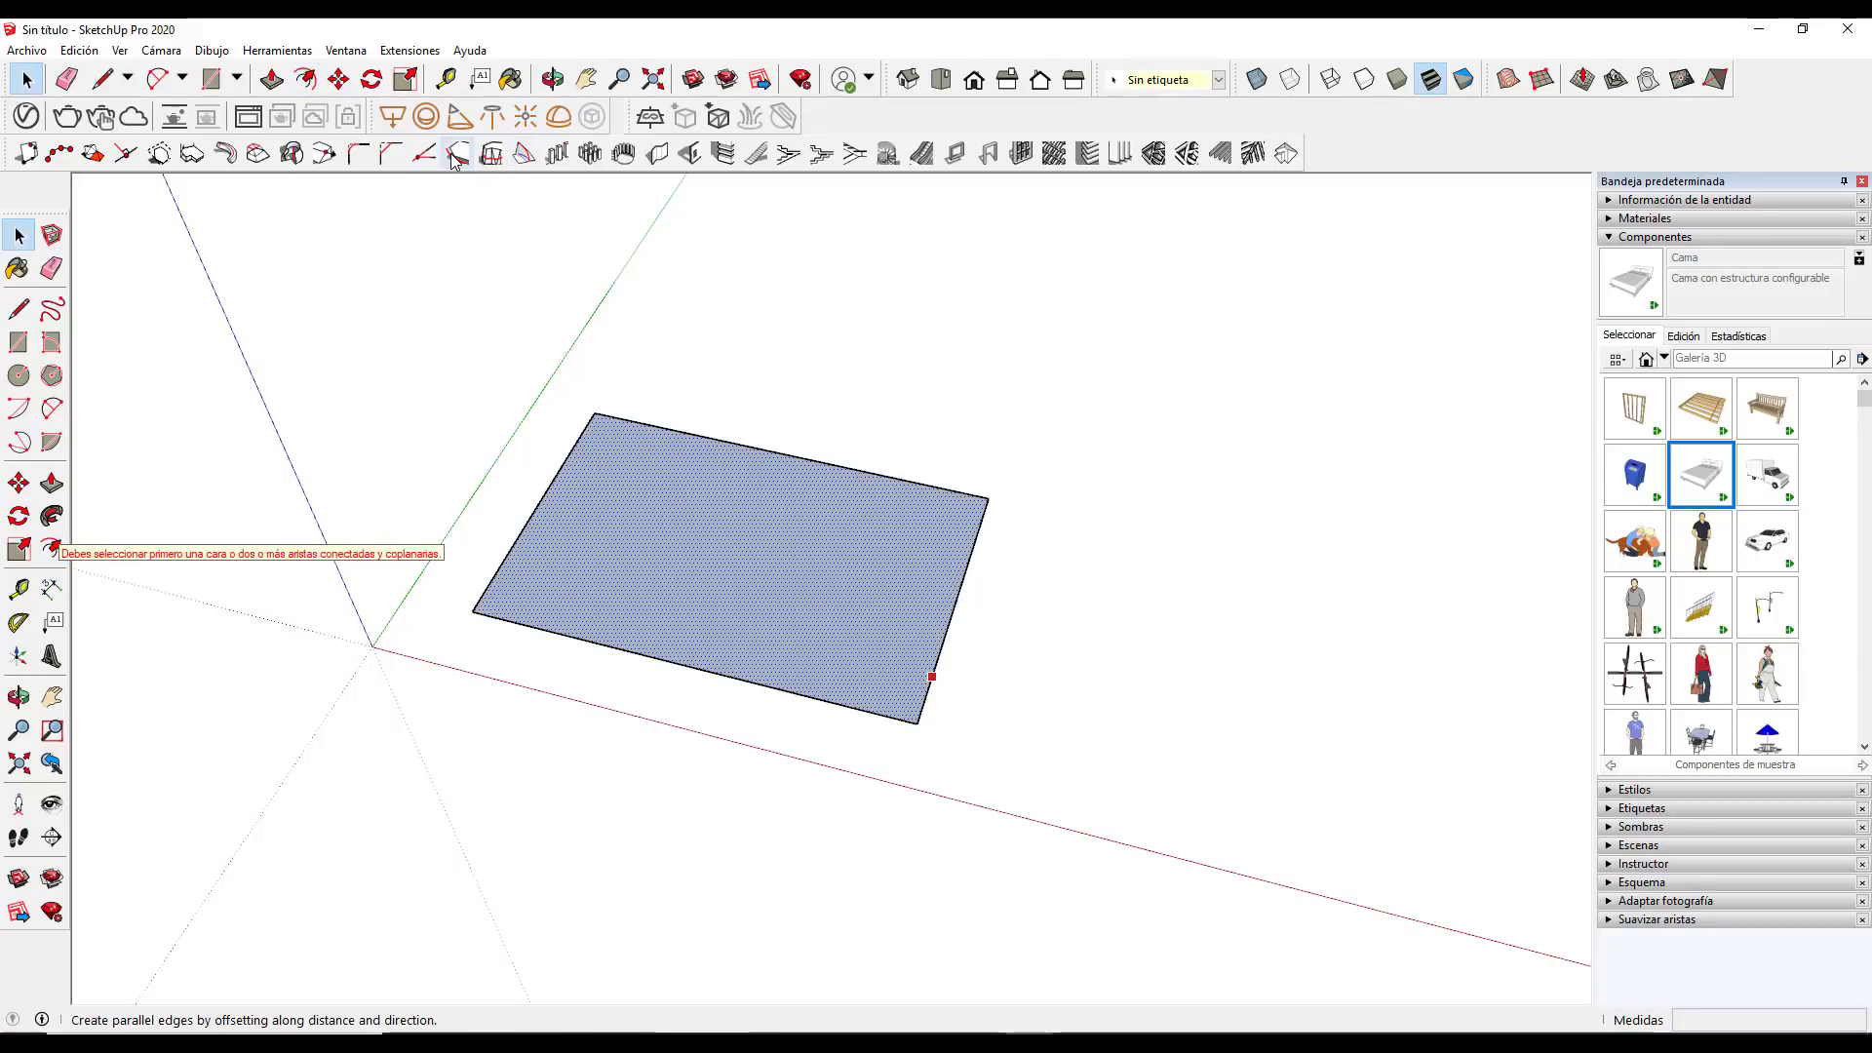
drag(464, 430, 1061, 770)
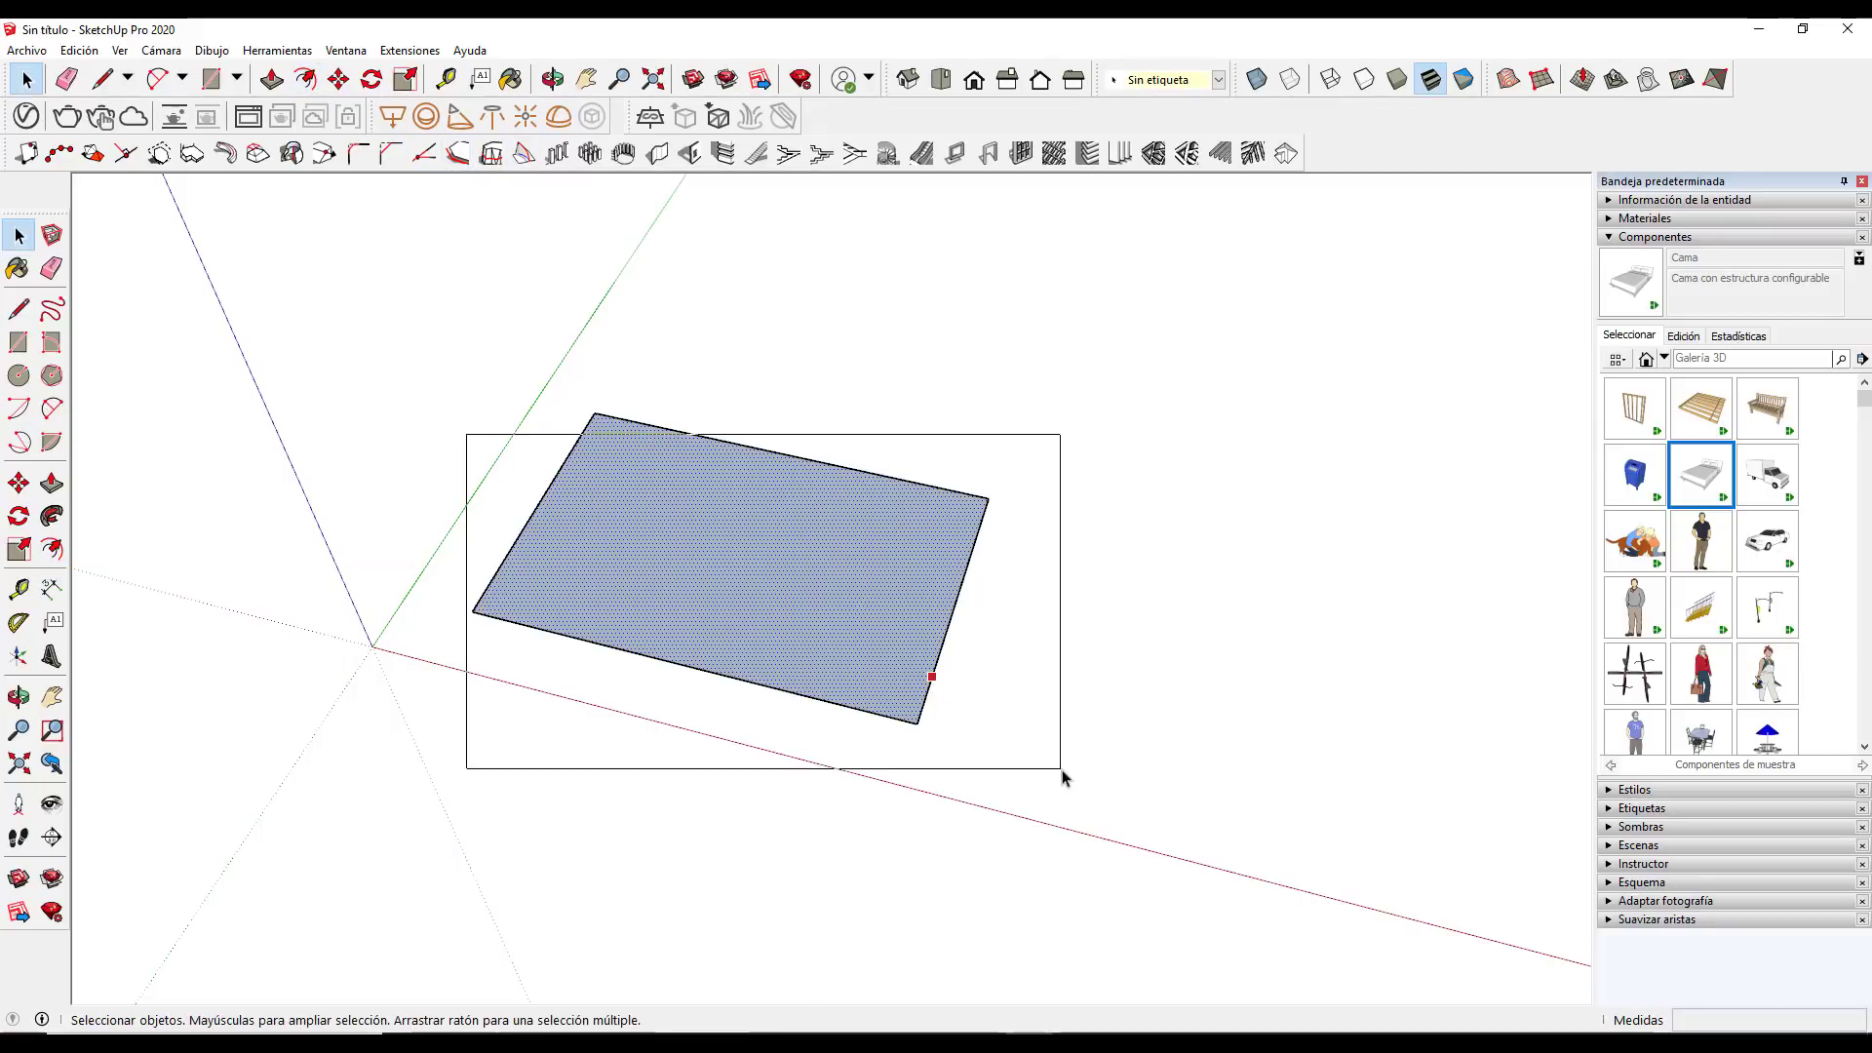
mouse_move(344, 328)
mouse_down()
mouse_move(1038, 802)
mouse_move(1041, 827)
mouse_up()
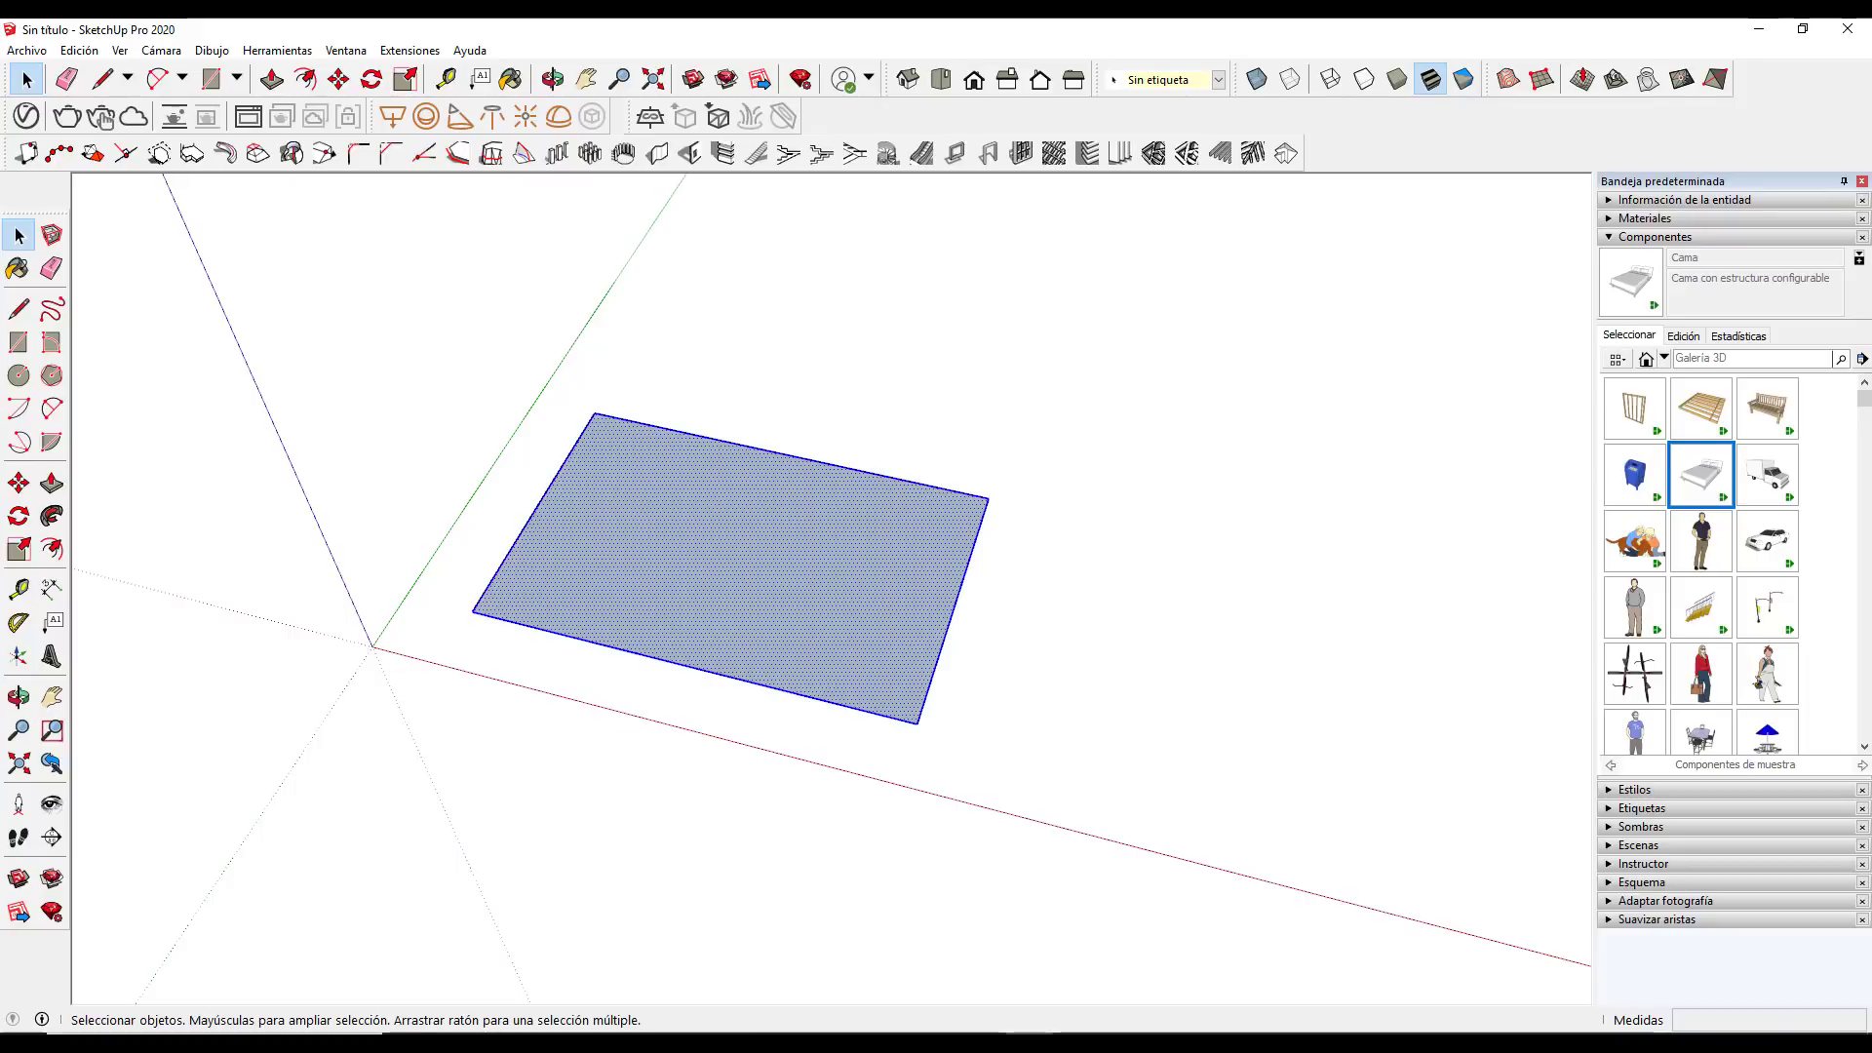
key(Escape)
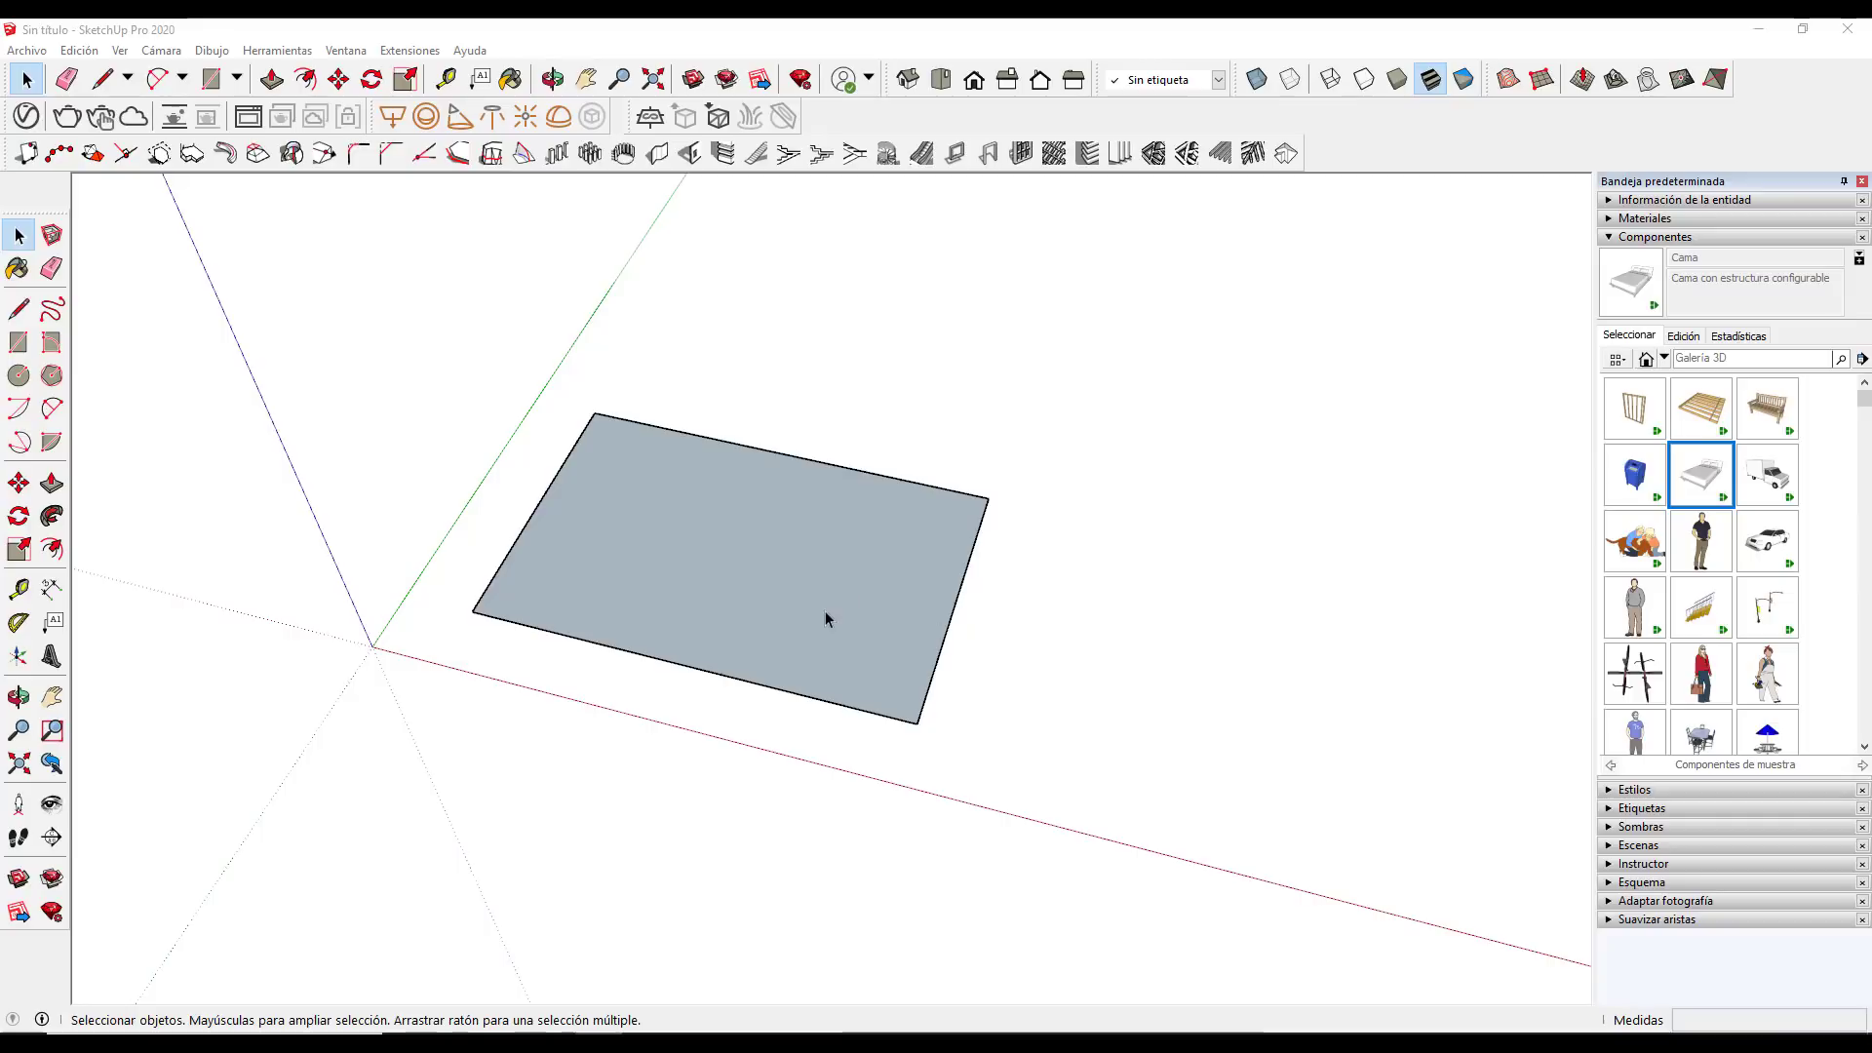
Orbit lower and draw lines outlining a wide bay cut into the rectangle's front edge
click(847, 709)
key(o)
mouse_move(839, 627)
mouse_down()
mouse_move(754, 438)
mouse_move(855, 572)
mouse_move(863, 634)
mouse_up()
key(space)
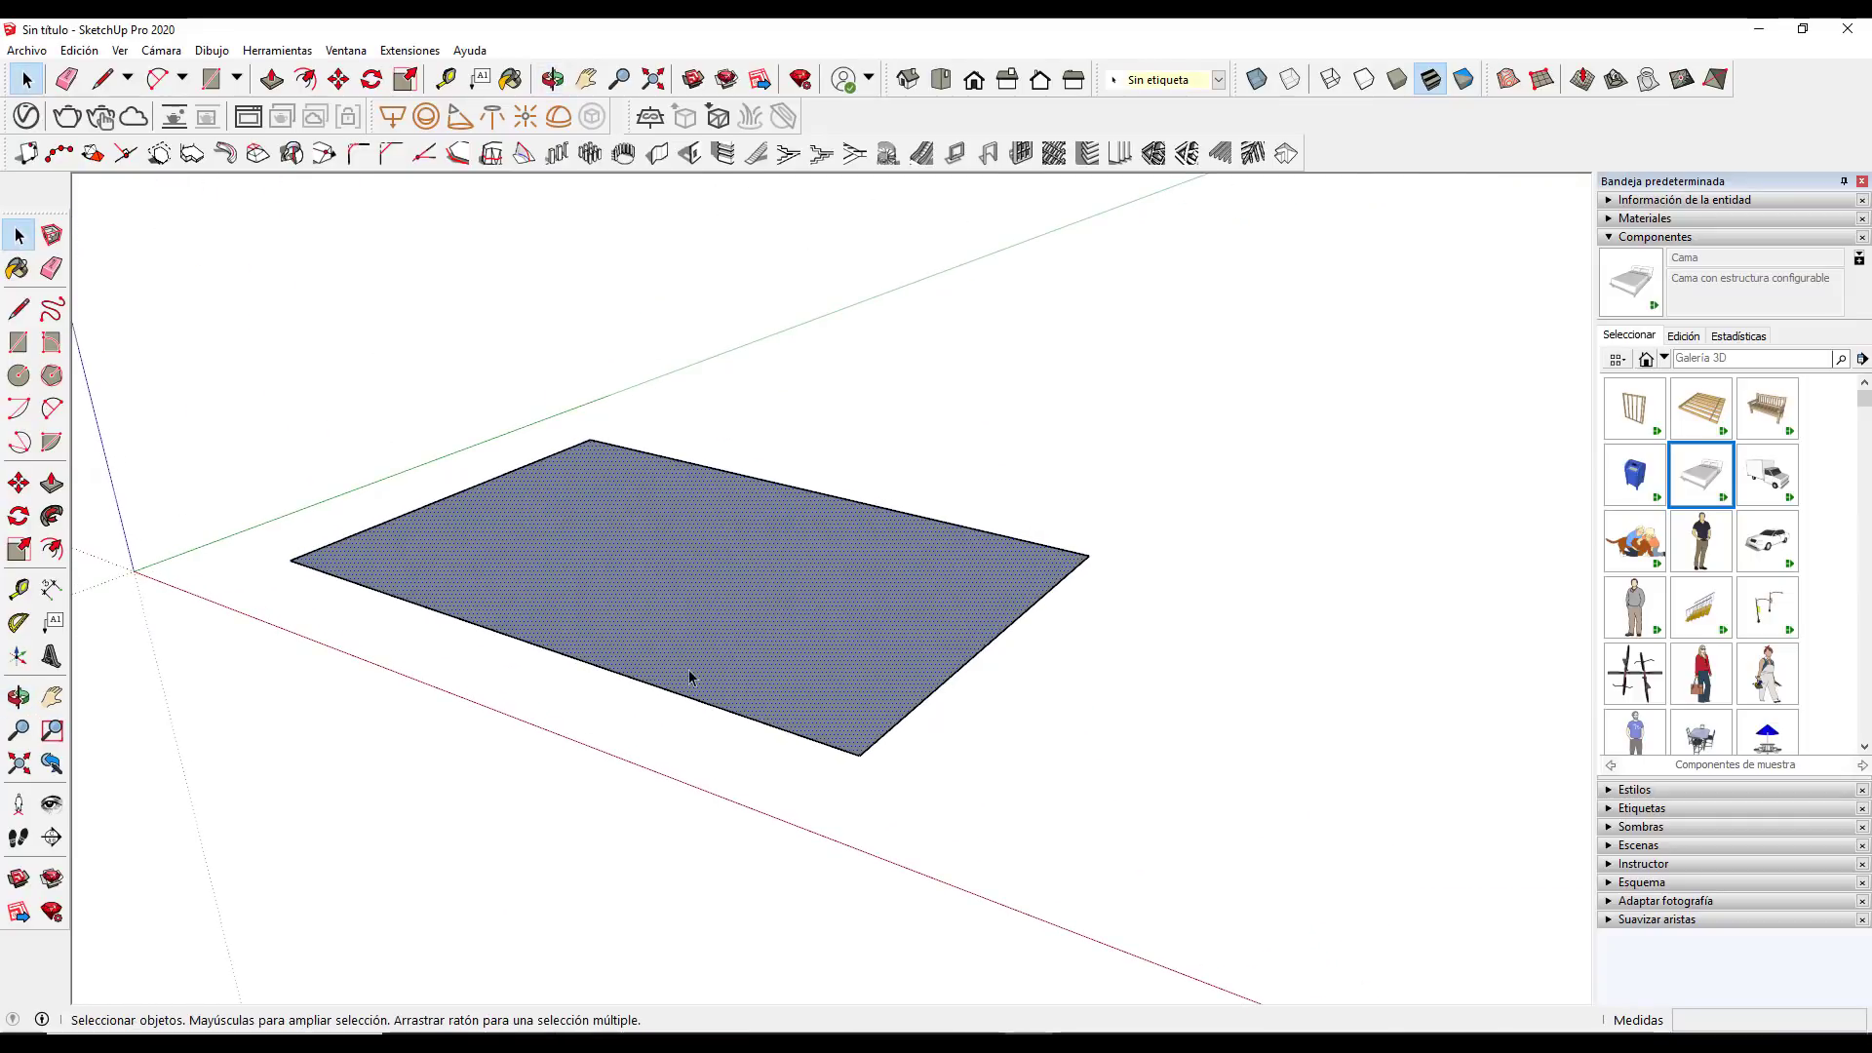
key(l)
click(382, 591)
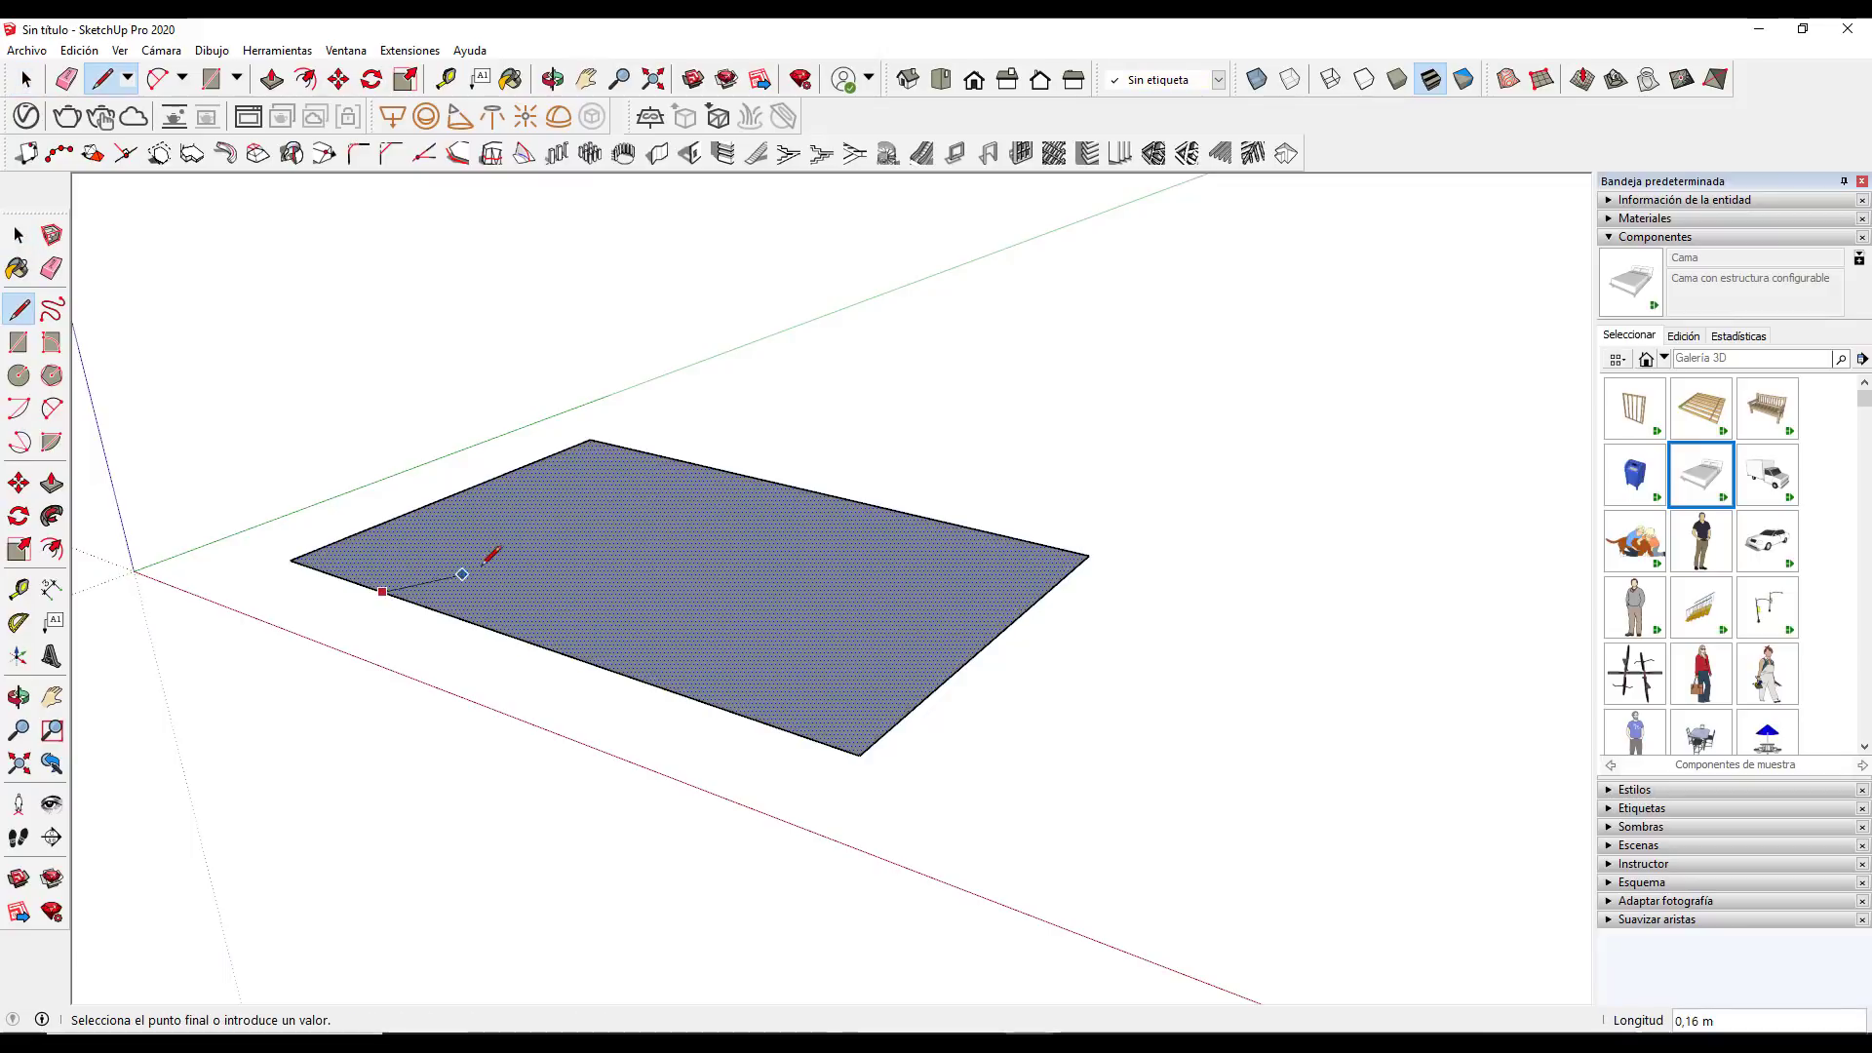
click(529, 557)
click(713, 610)
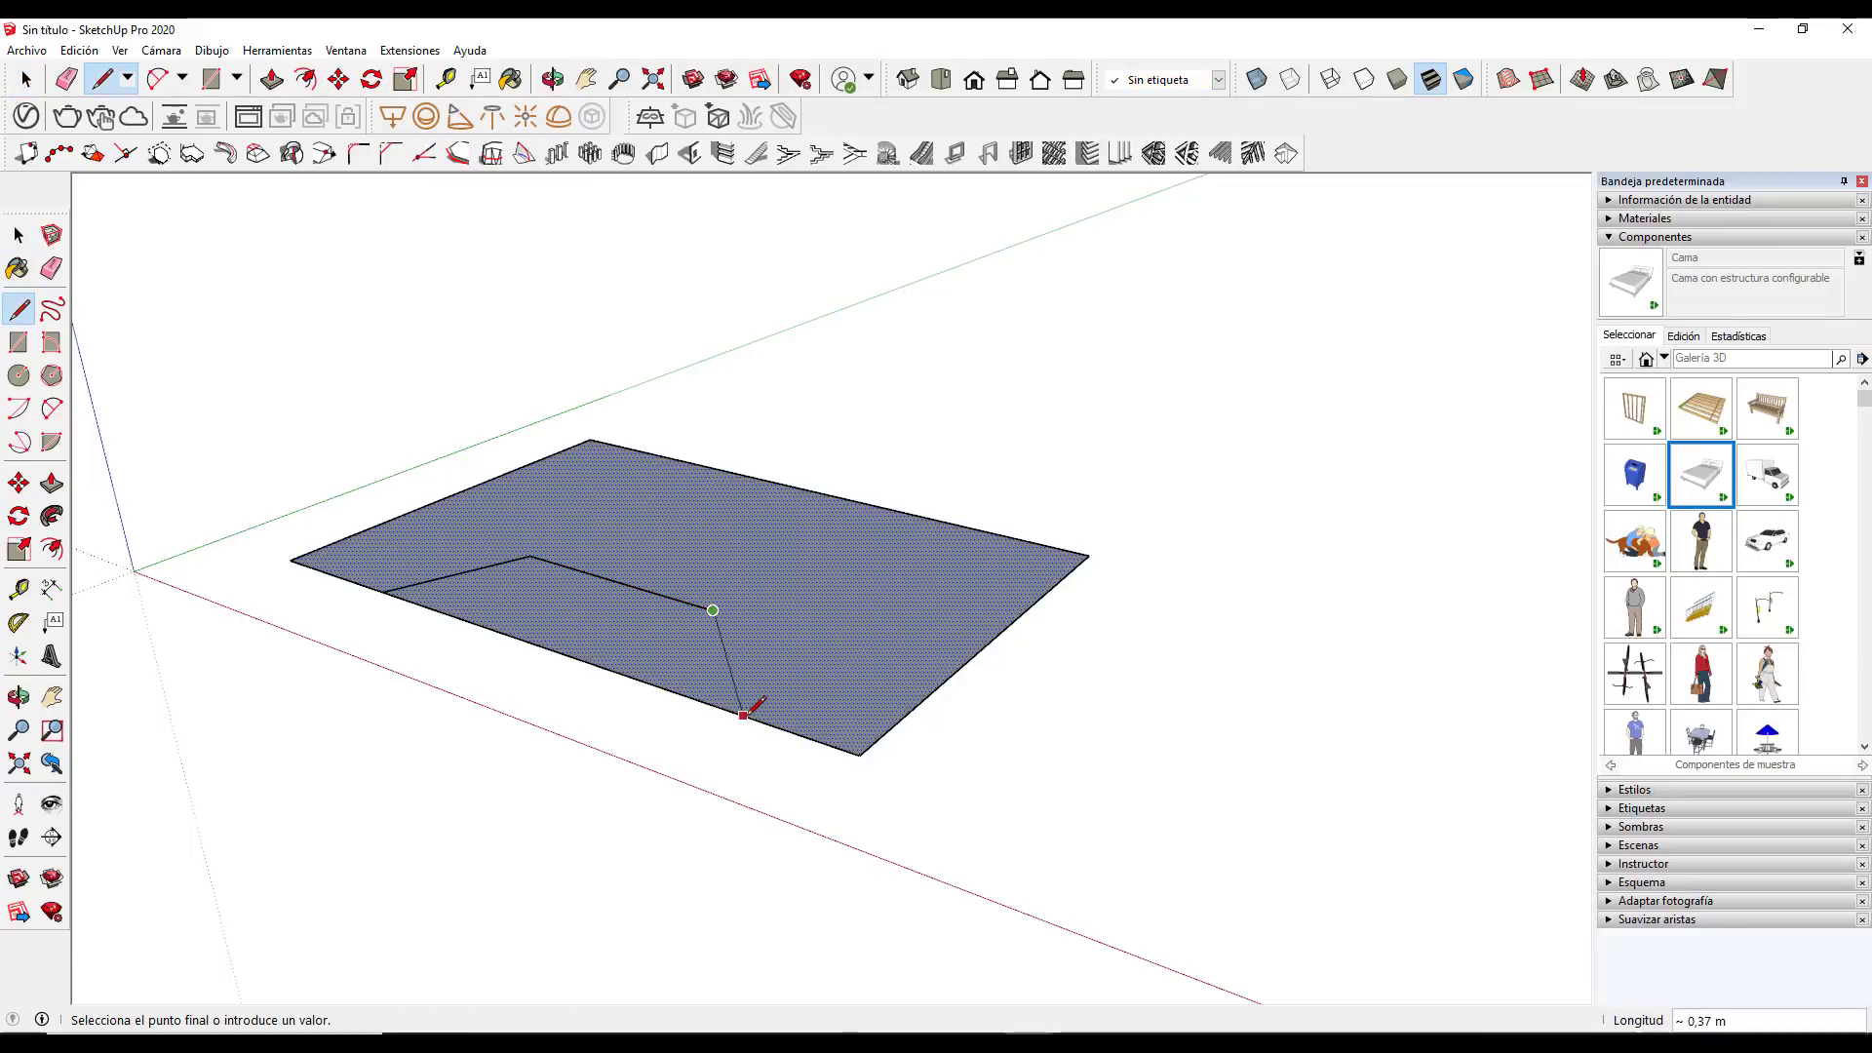
click(743, 714)
Draw a small triangular notch near the front corner, joined to the front edge
click(796, 680)
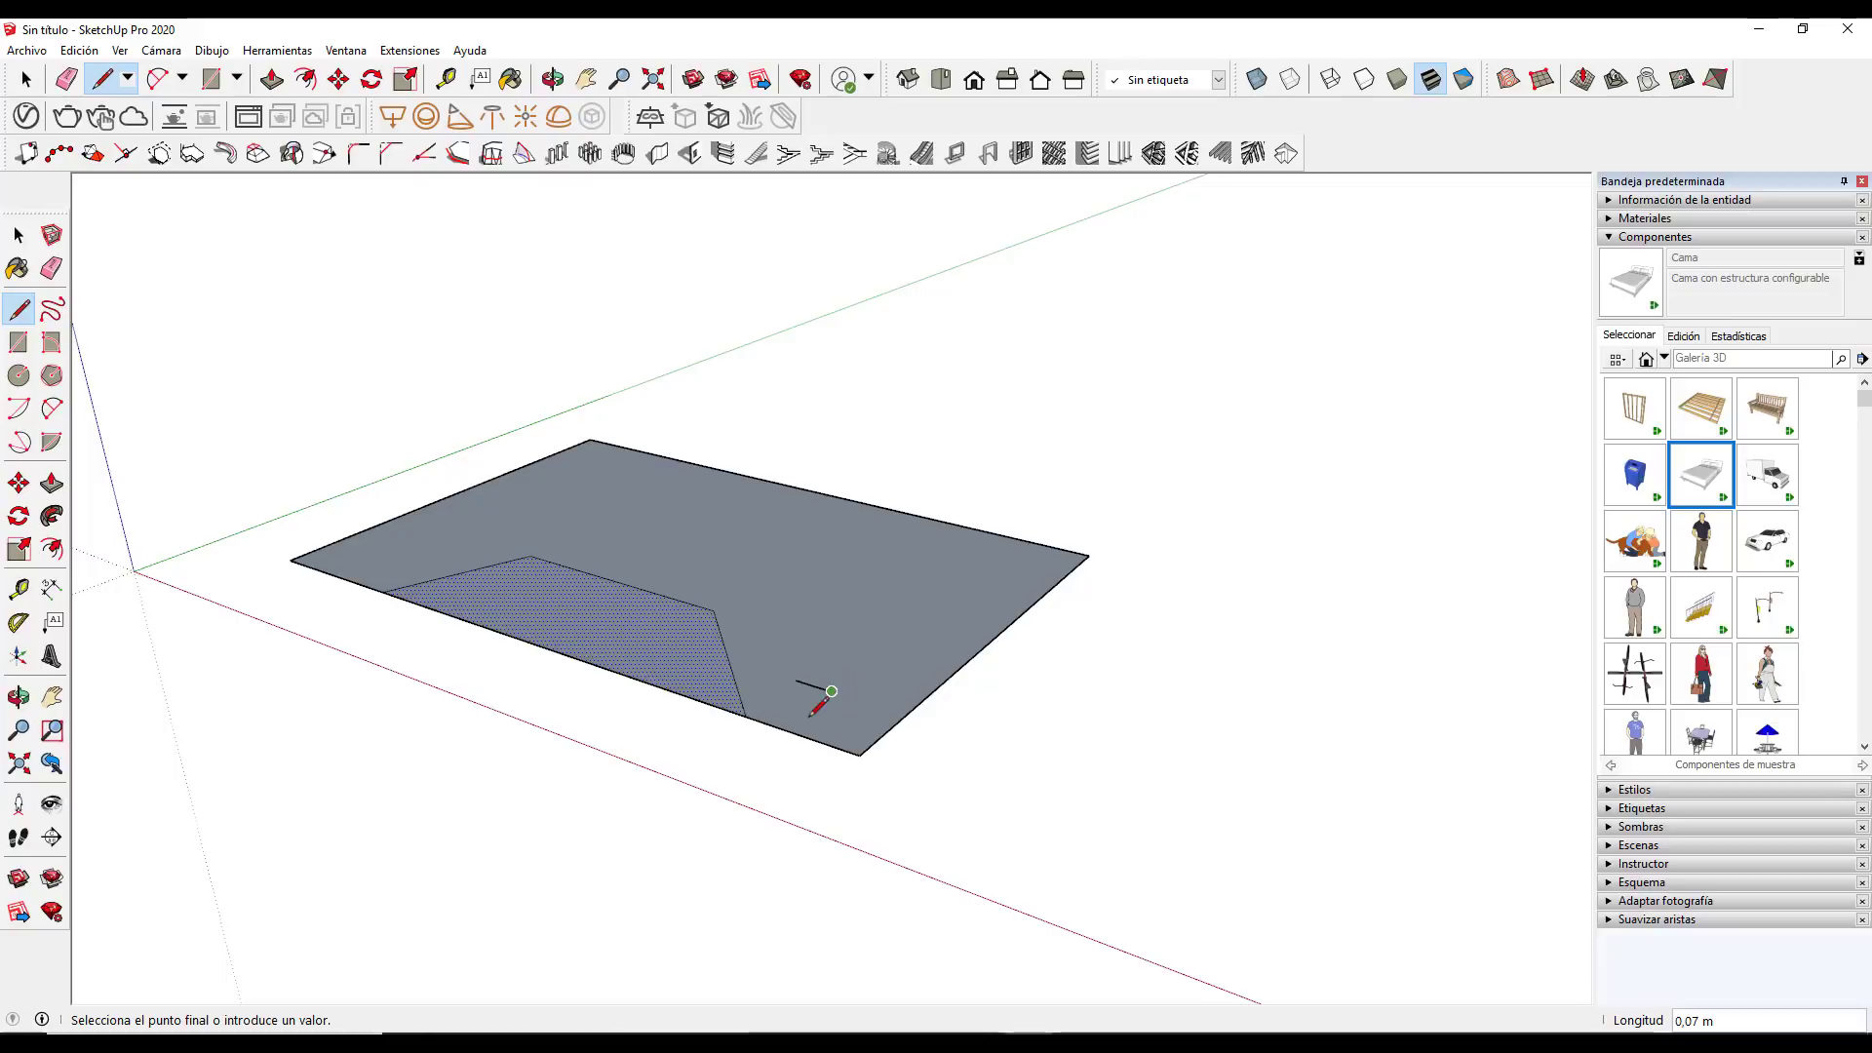
click(830, 692)
click(800, 733)
click(797, 680)
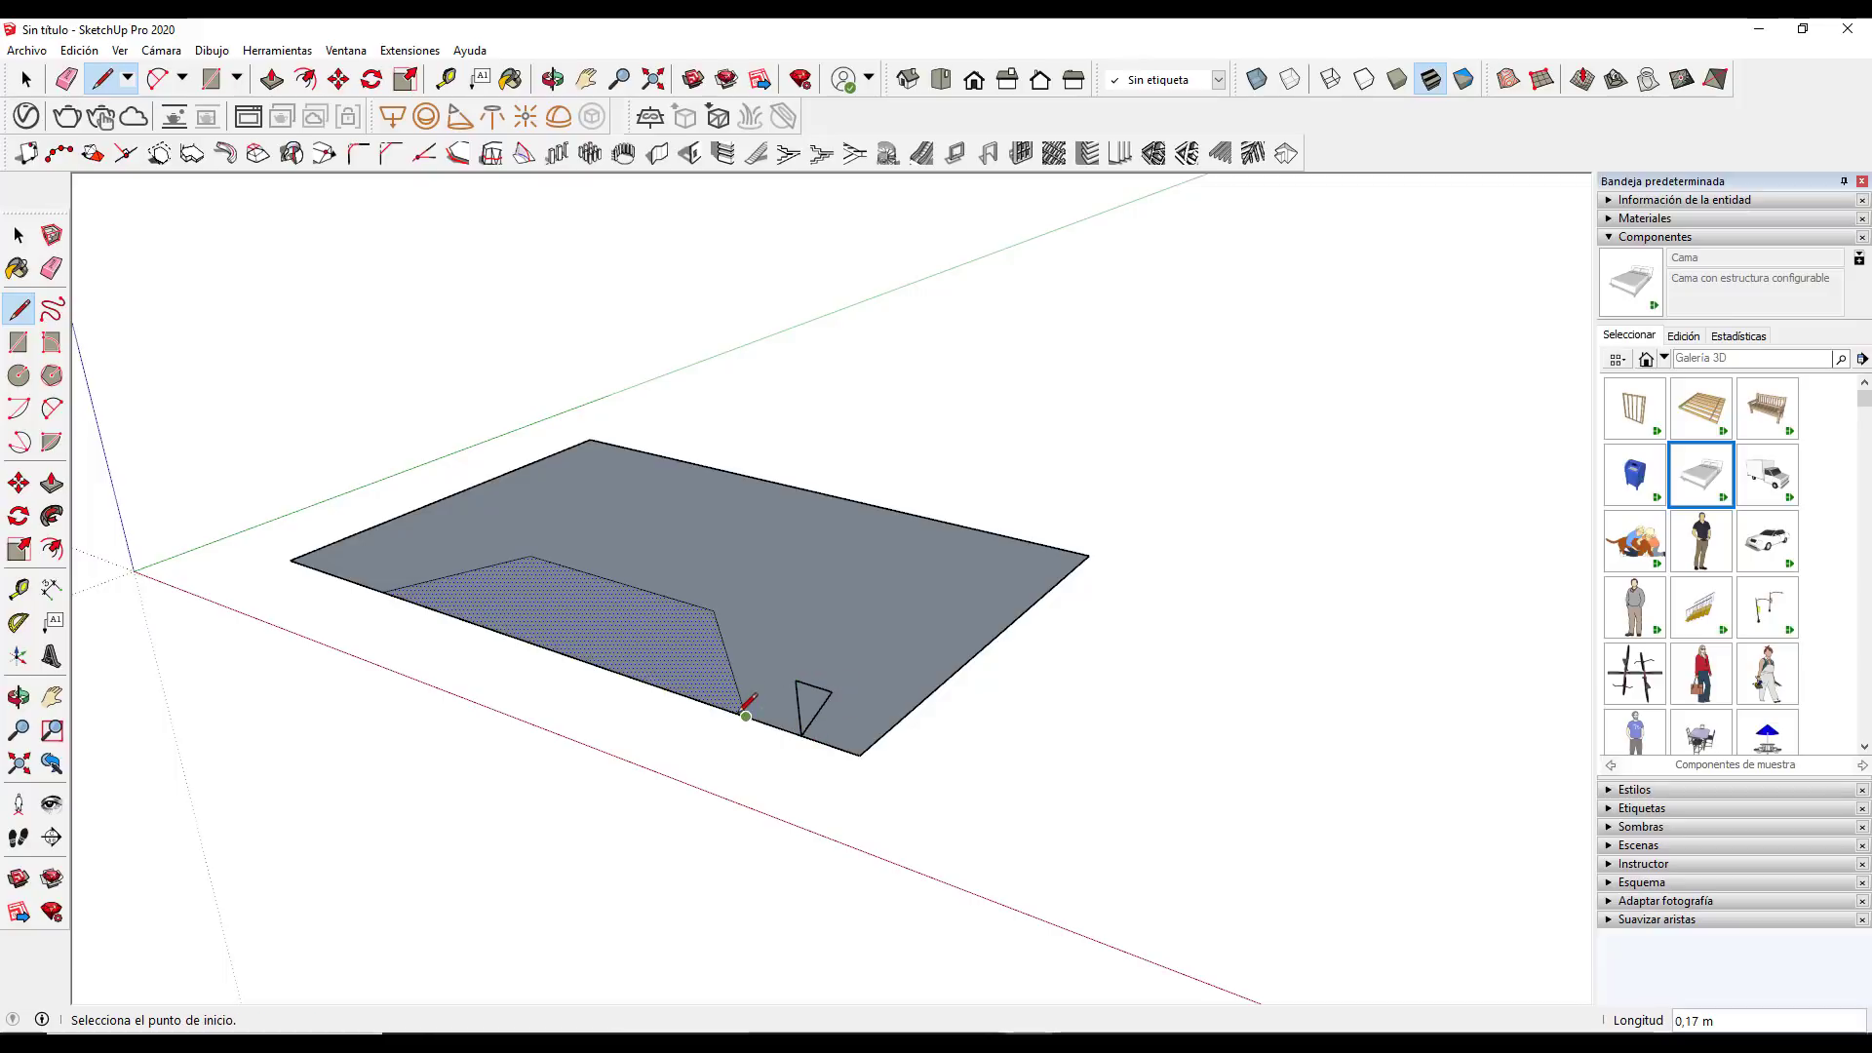
click(745, 717)
click(797, 680)
Erase the cut-off notch and bay edges, then push/pull the face up about 0,12 m
key(e)
drag(802, 702, 722, 711)
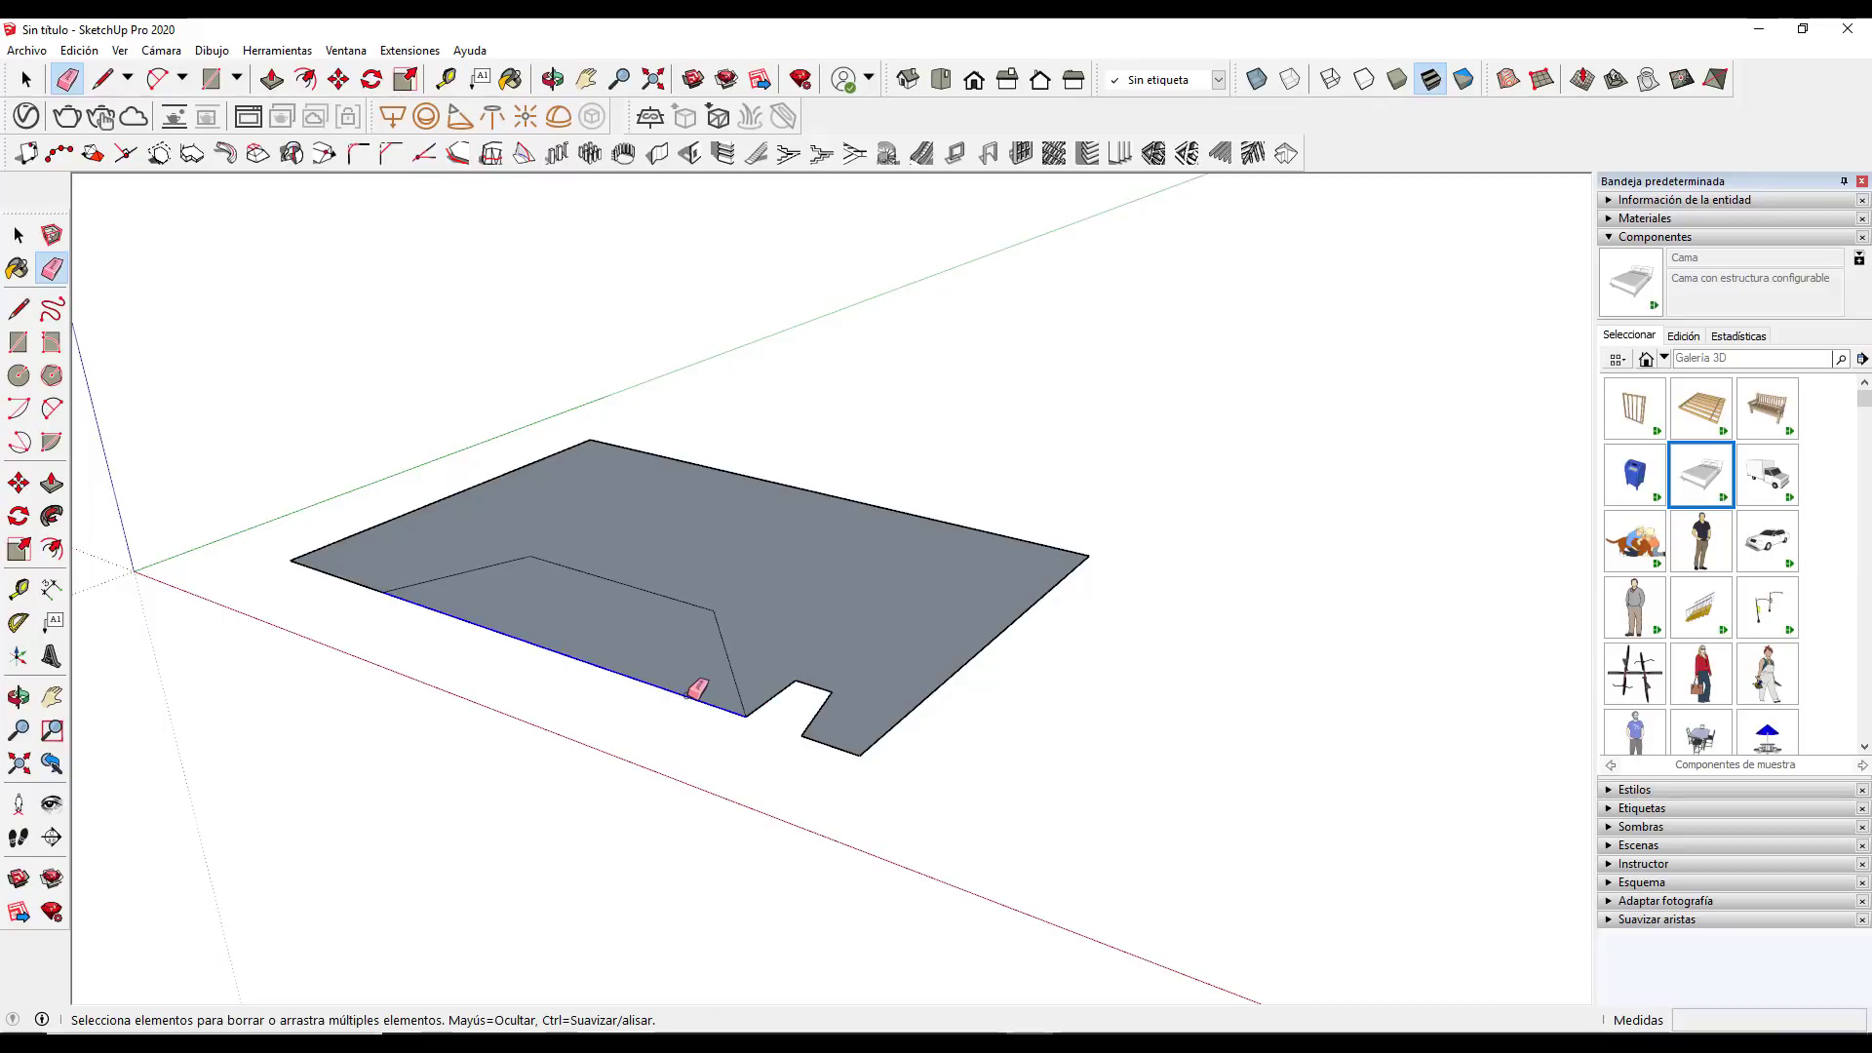
click(698, 689)
key(p)
click(903, 624)
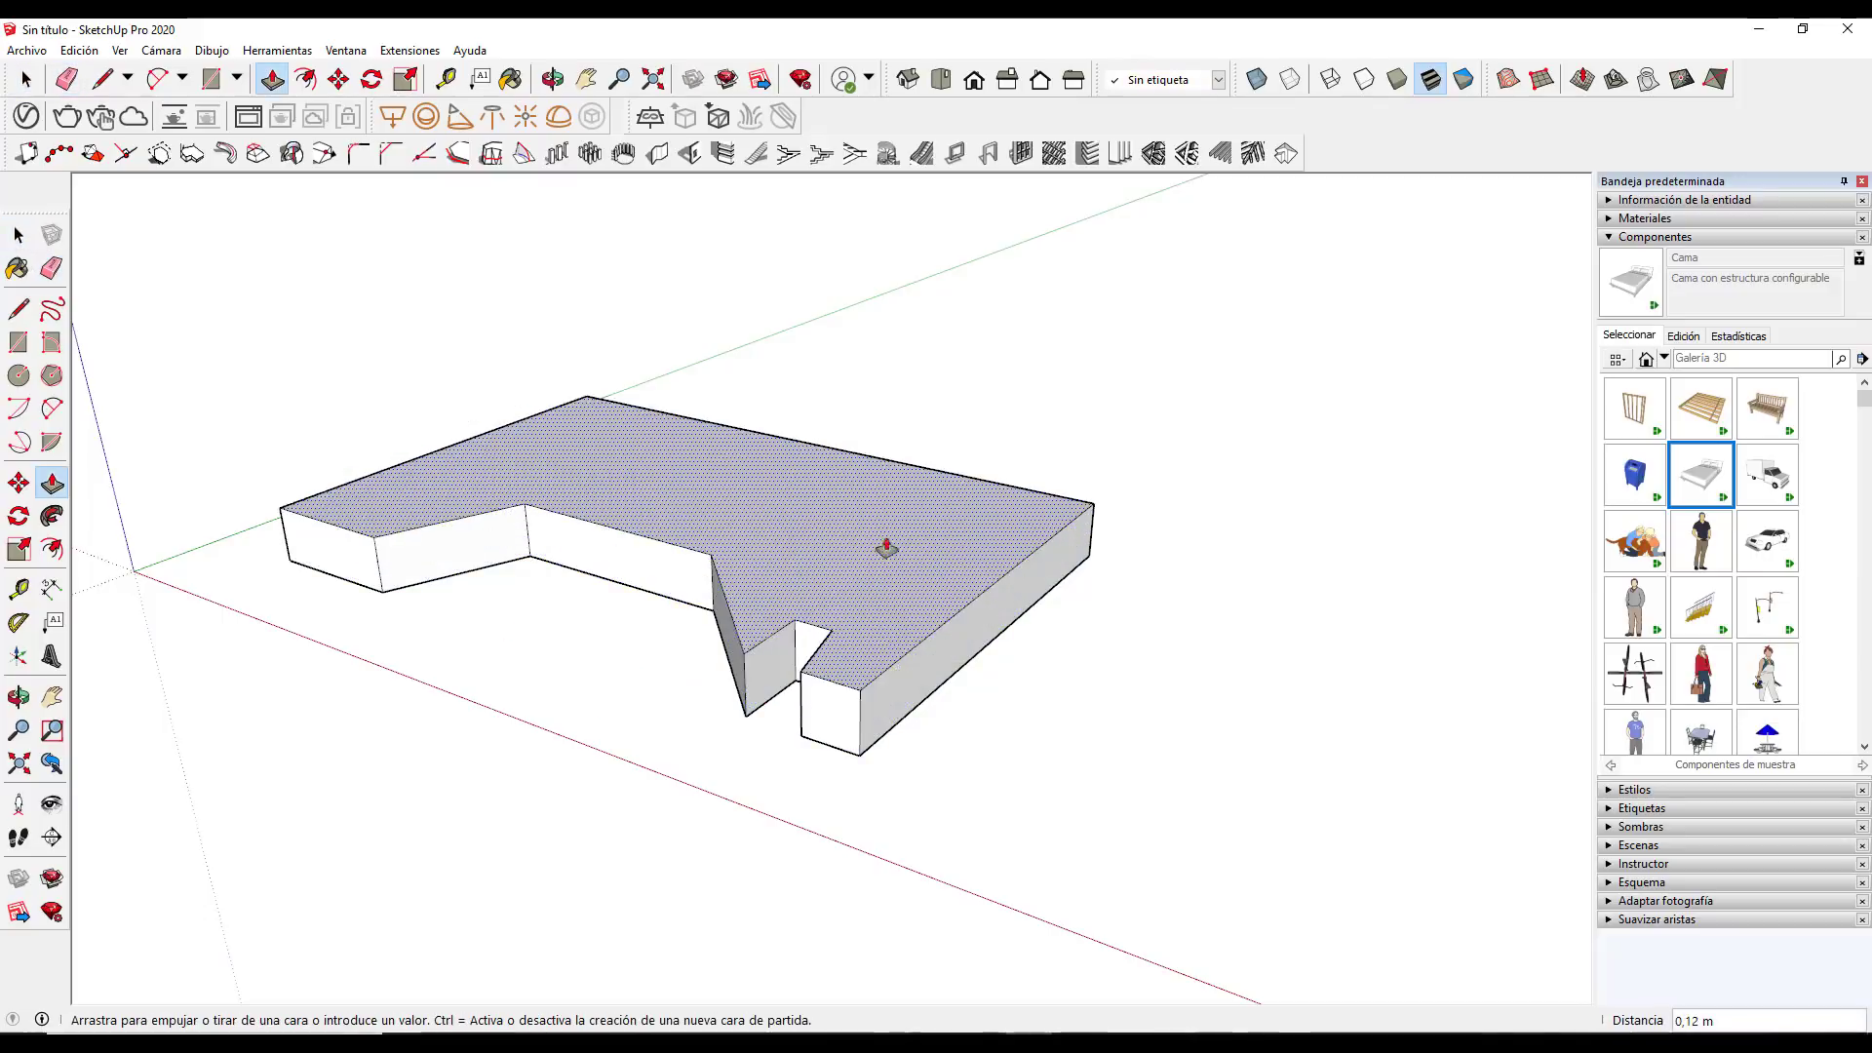
click(869, 409)
key(space)
scroll(1003, 710, down, 3)
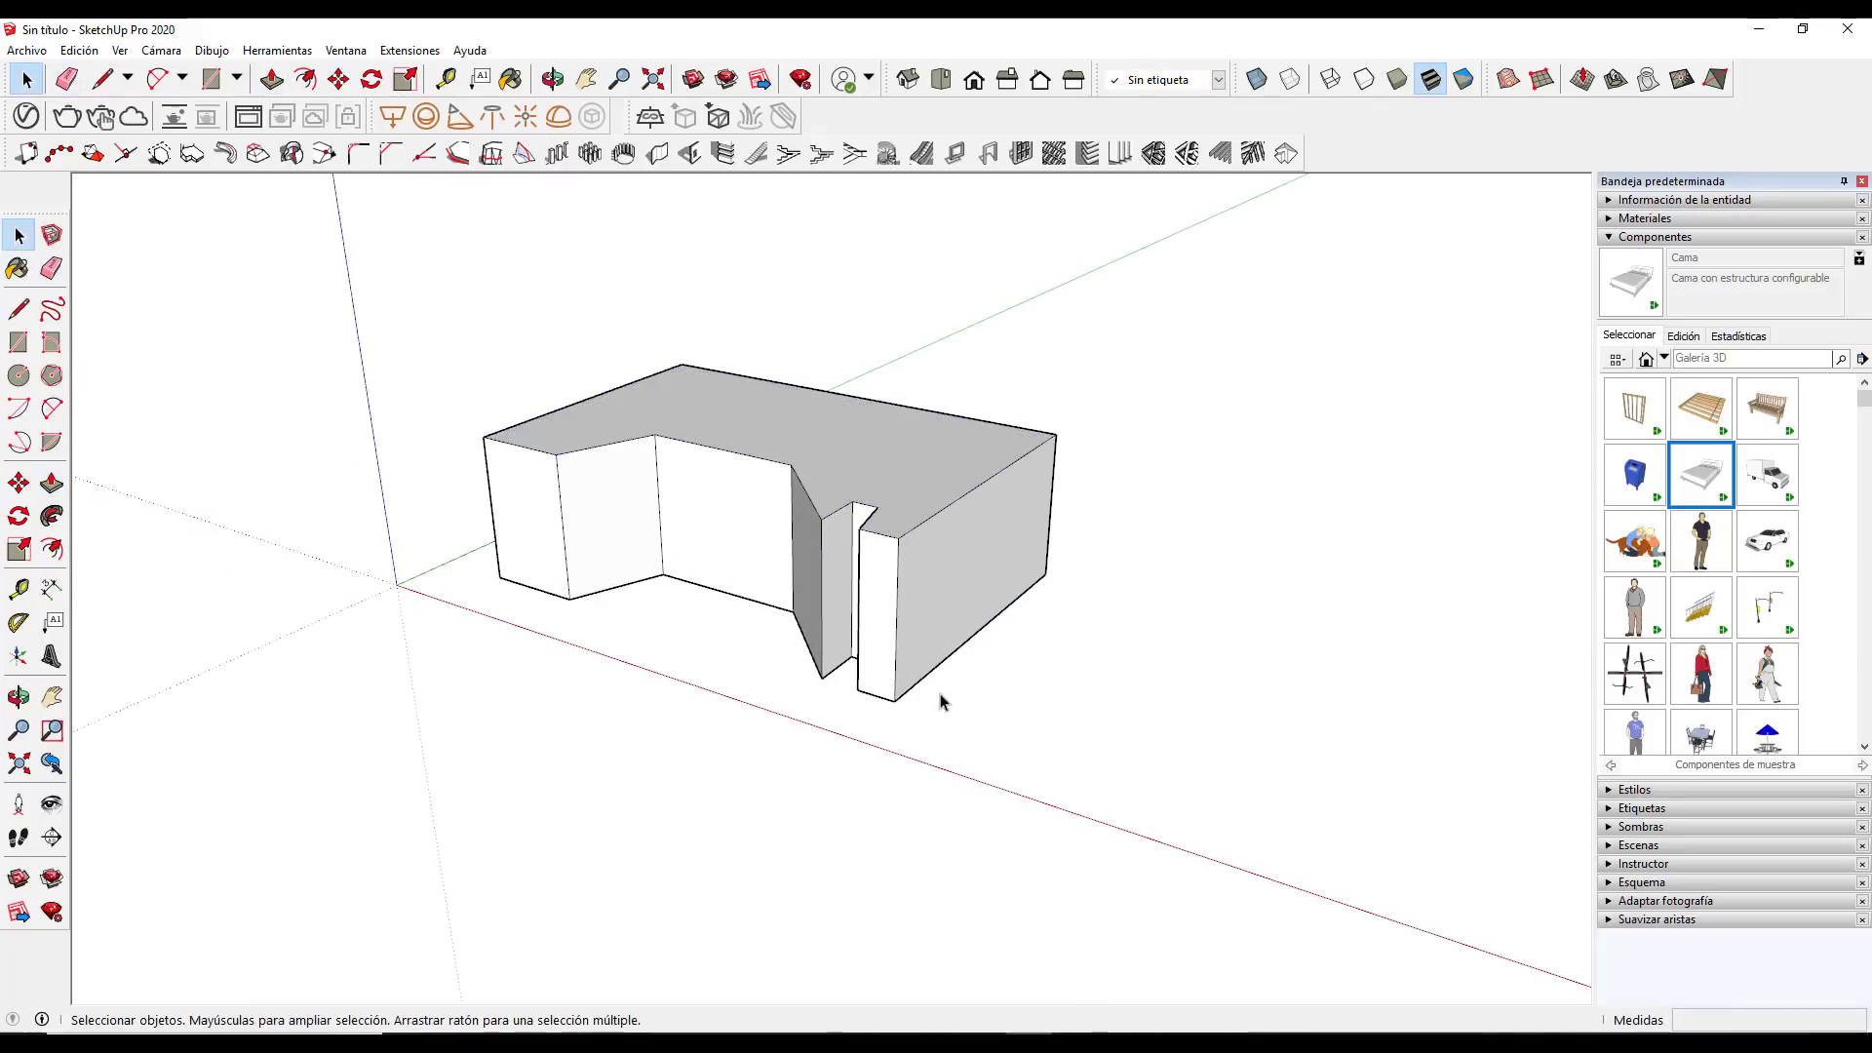
Slice all walls horizontally at mid-height with 1001bit, using the right wall's bottom corner as reference
scroll(926, 673, up, 2)
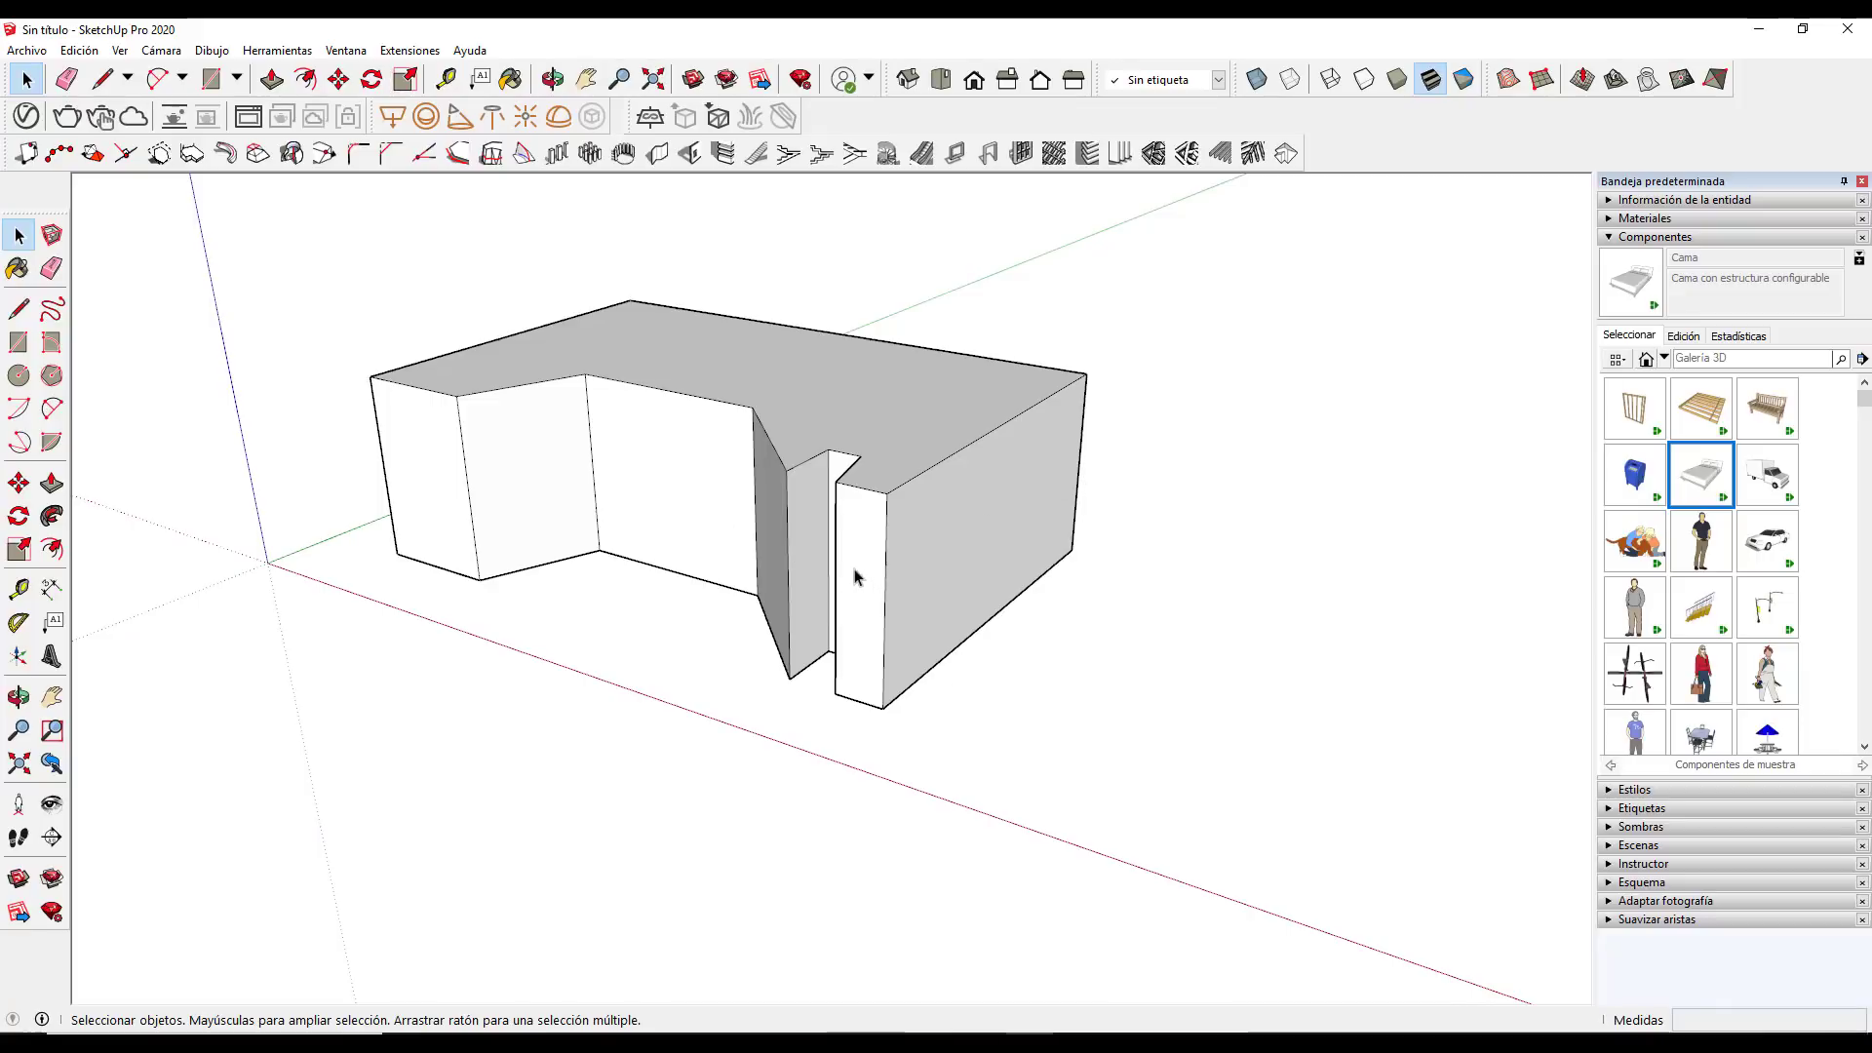
key(p)
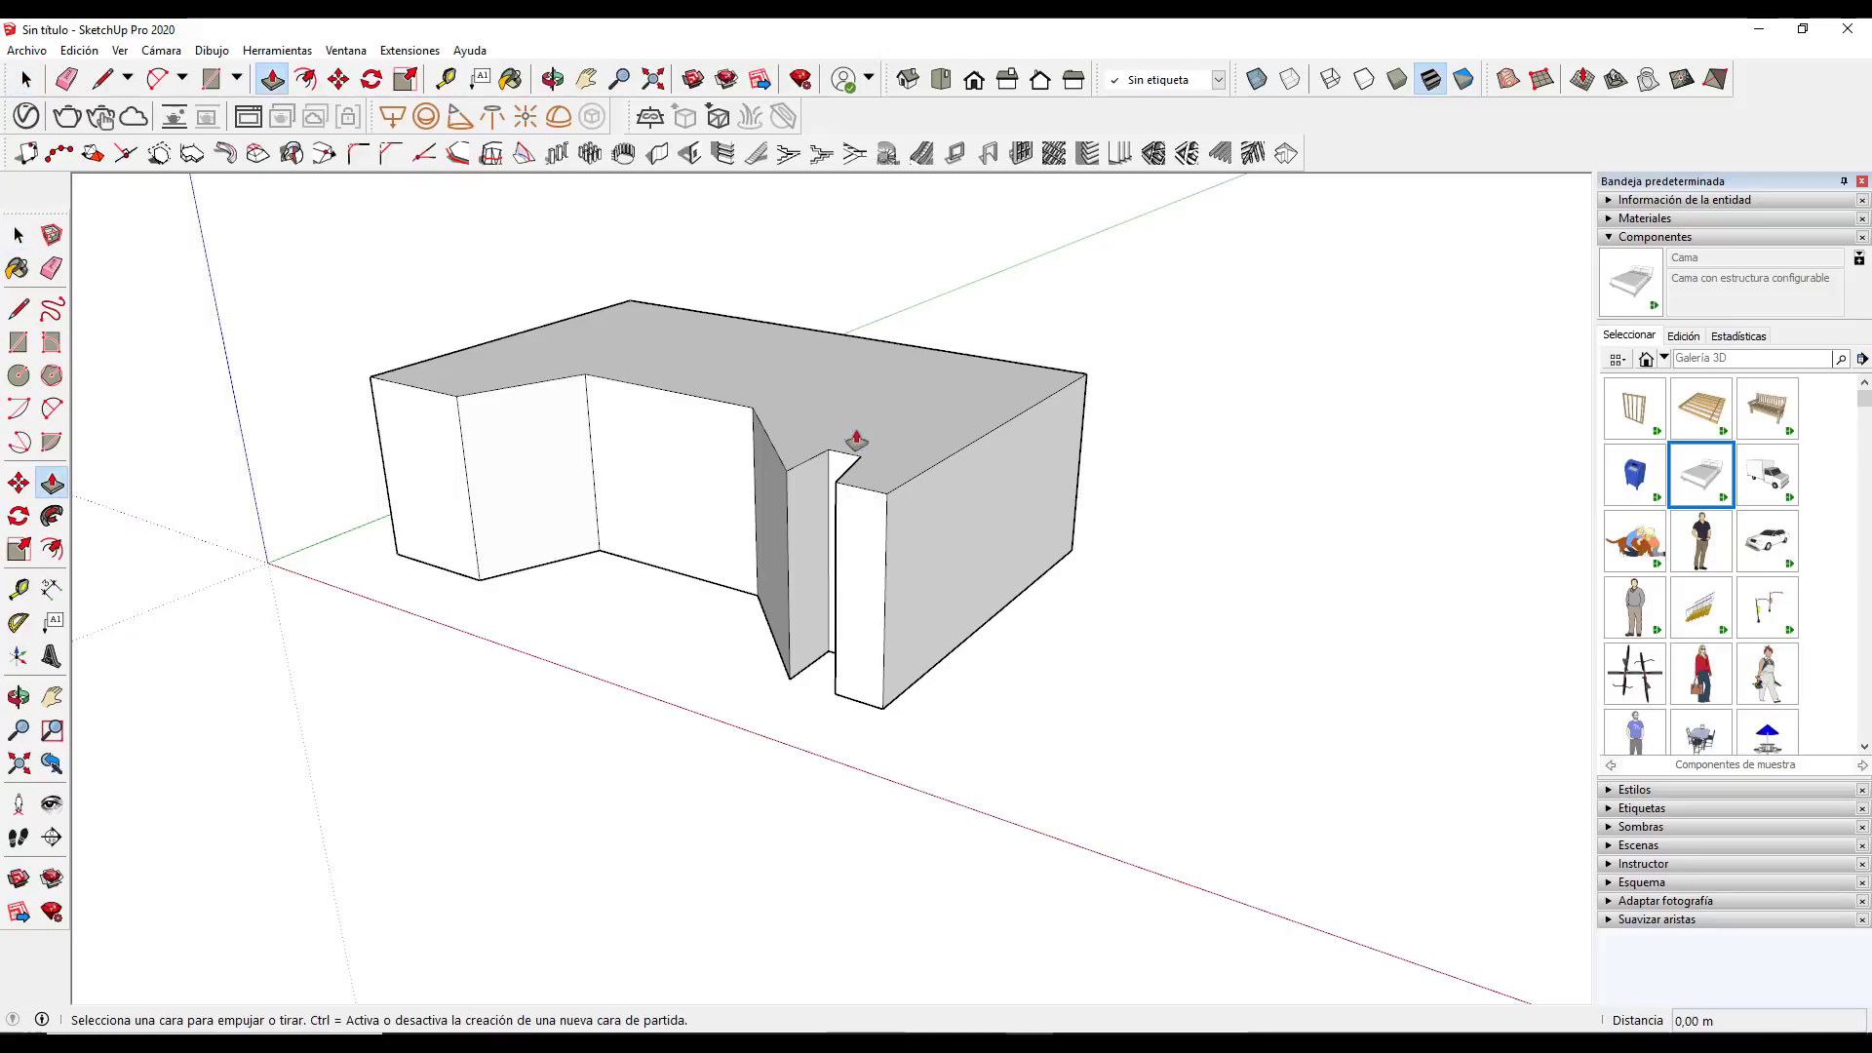
key(space)
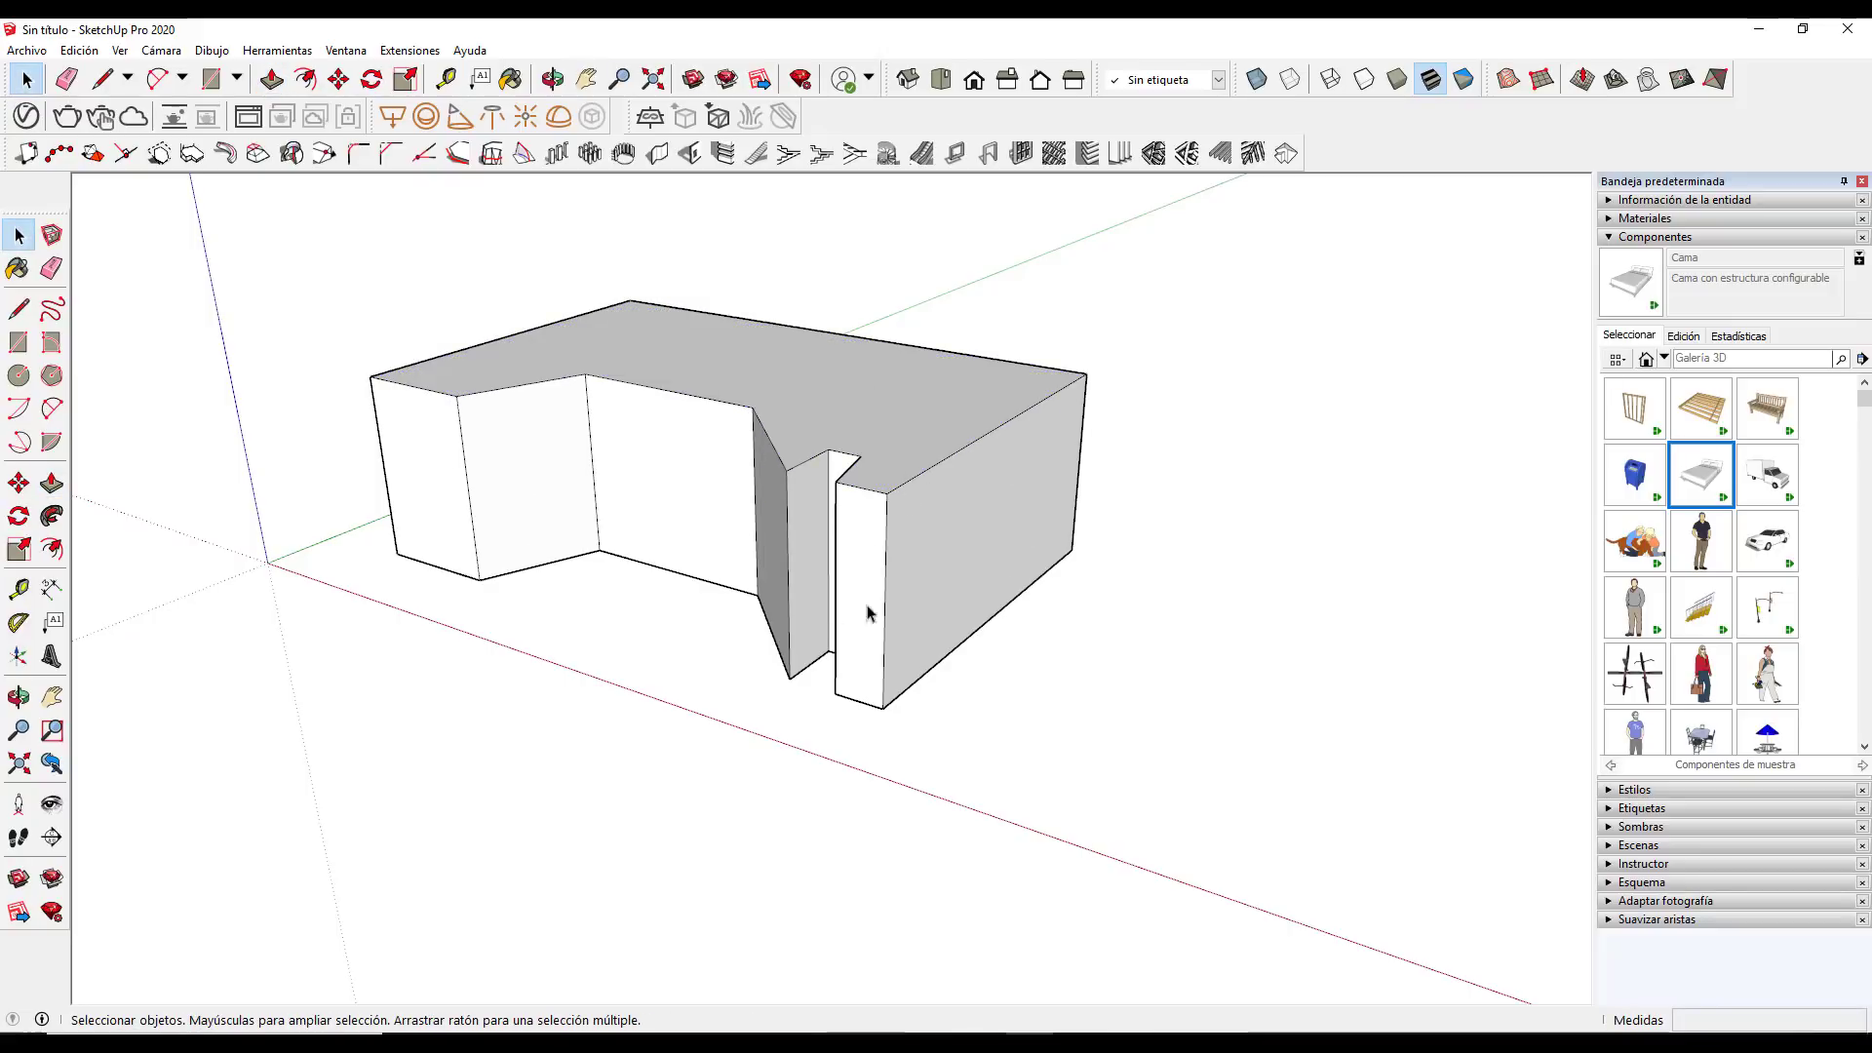
scroll(885, 573, up, 2)
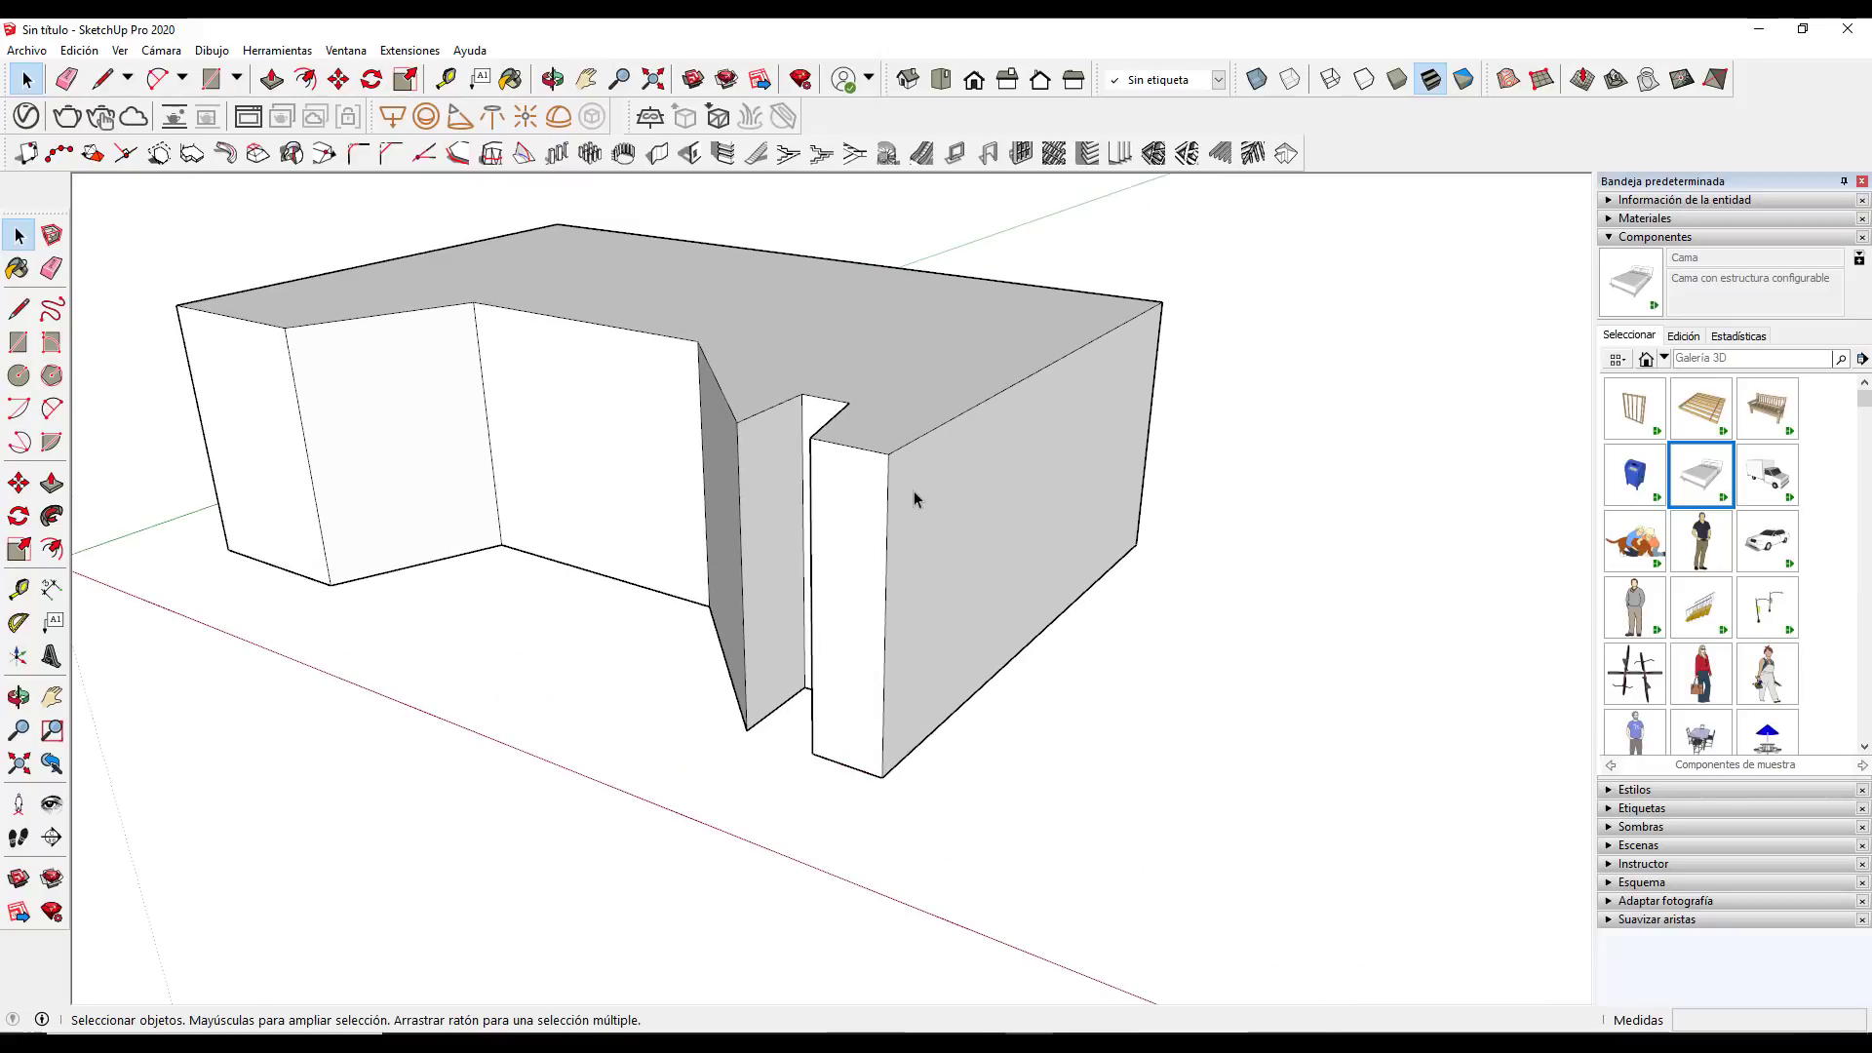
click(492, 156)
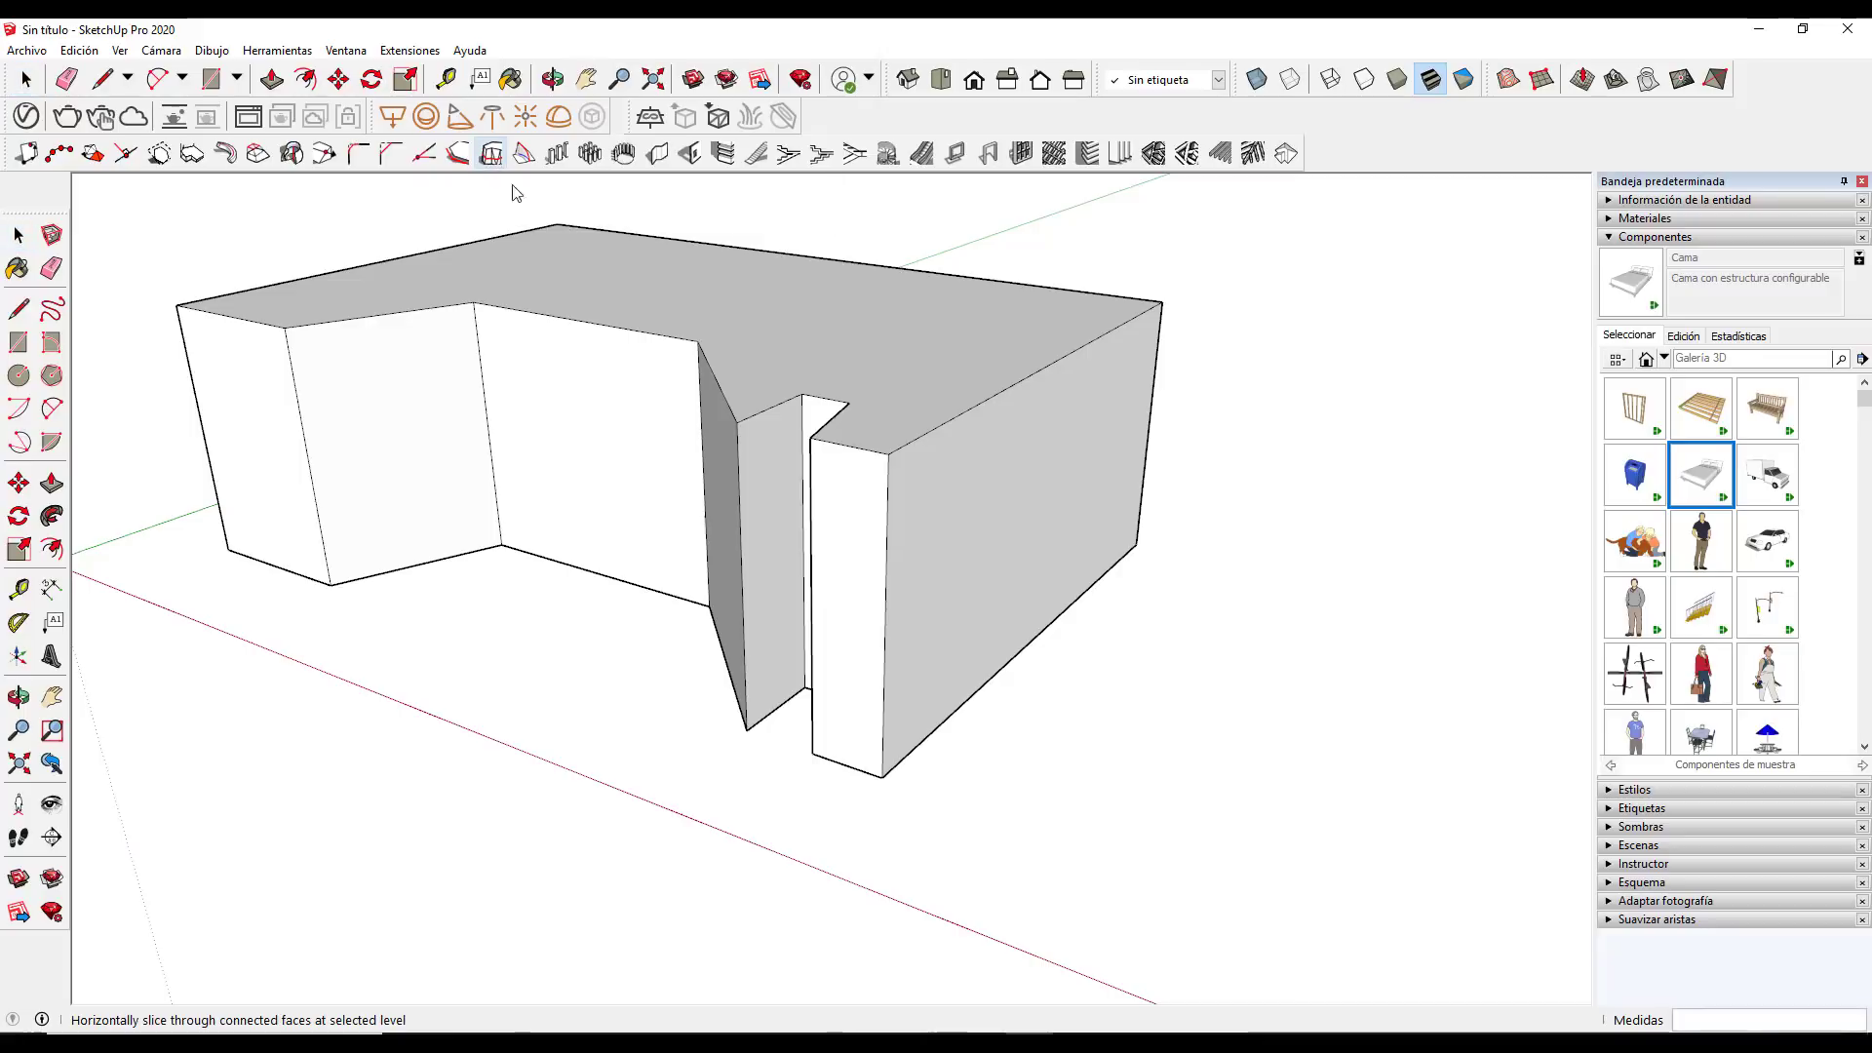
click(889, 456)
click(883, 774)
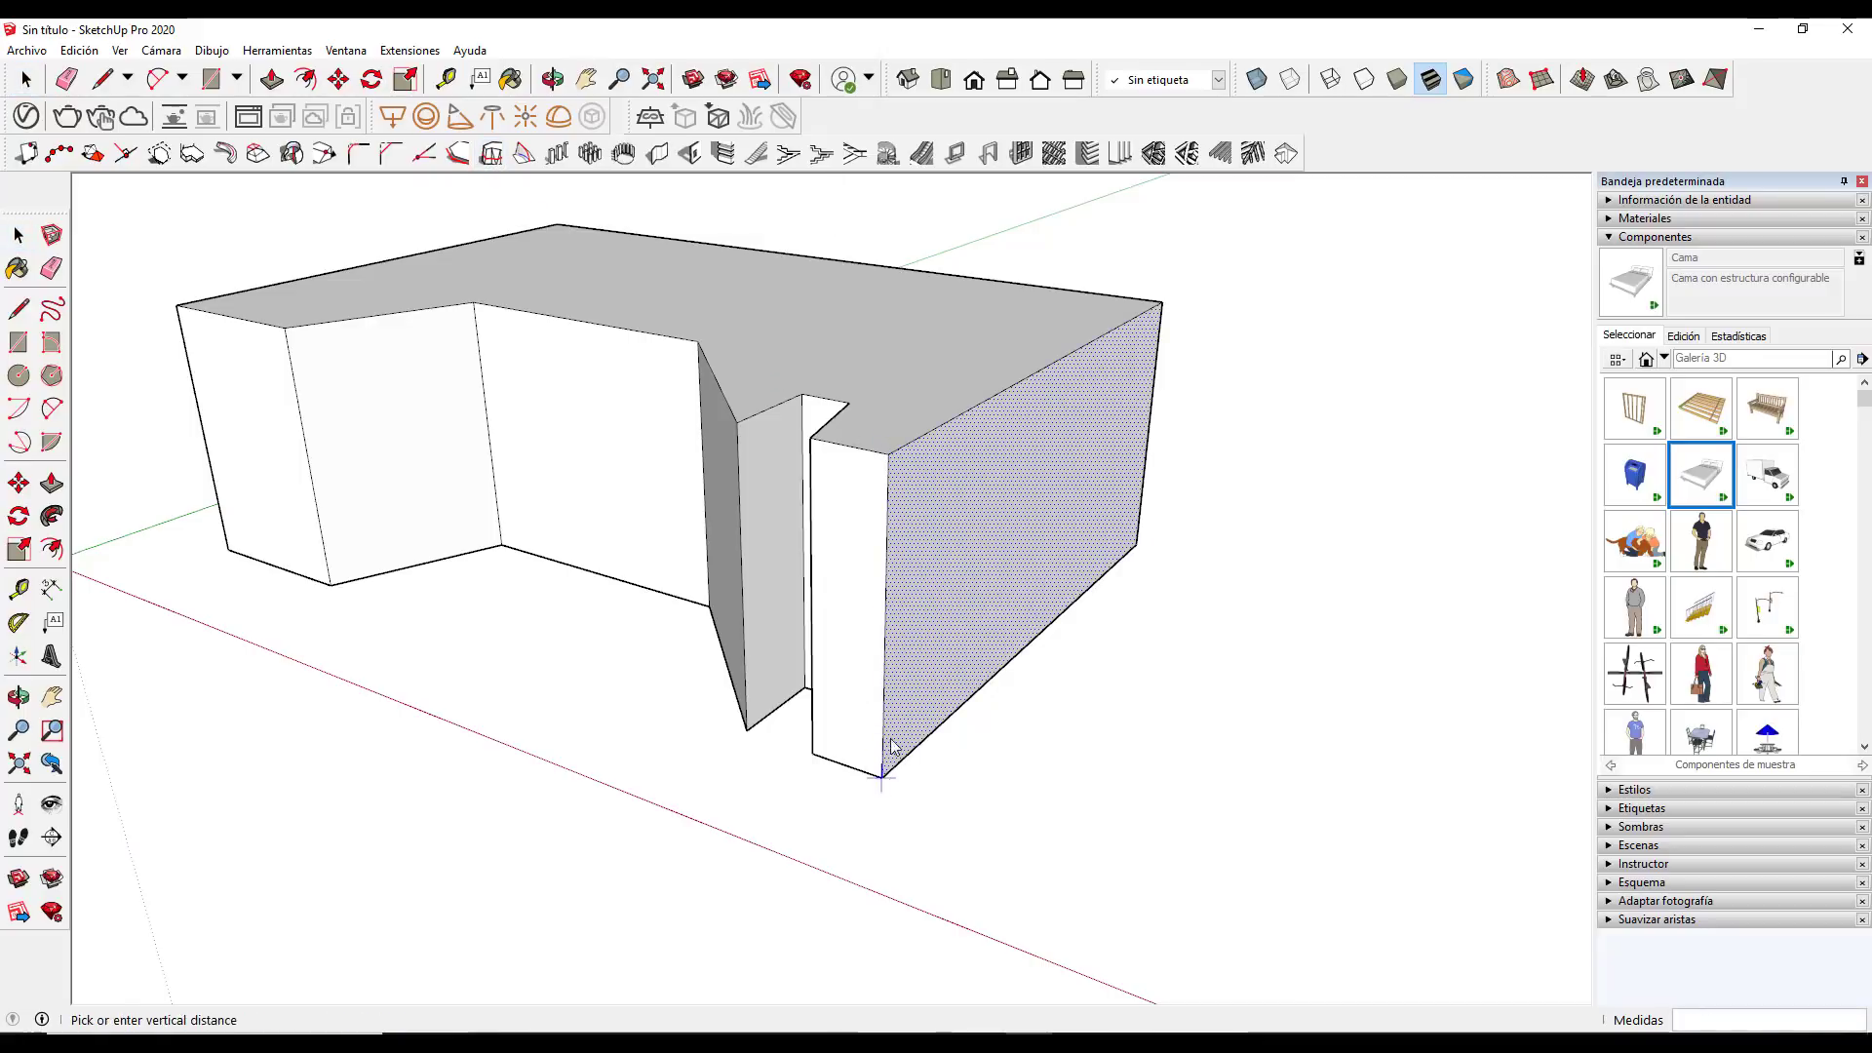
click(884, 621)
key(space)
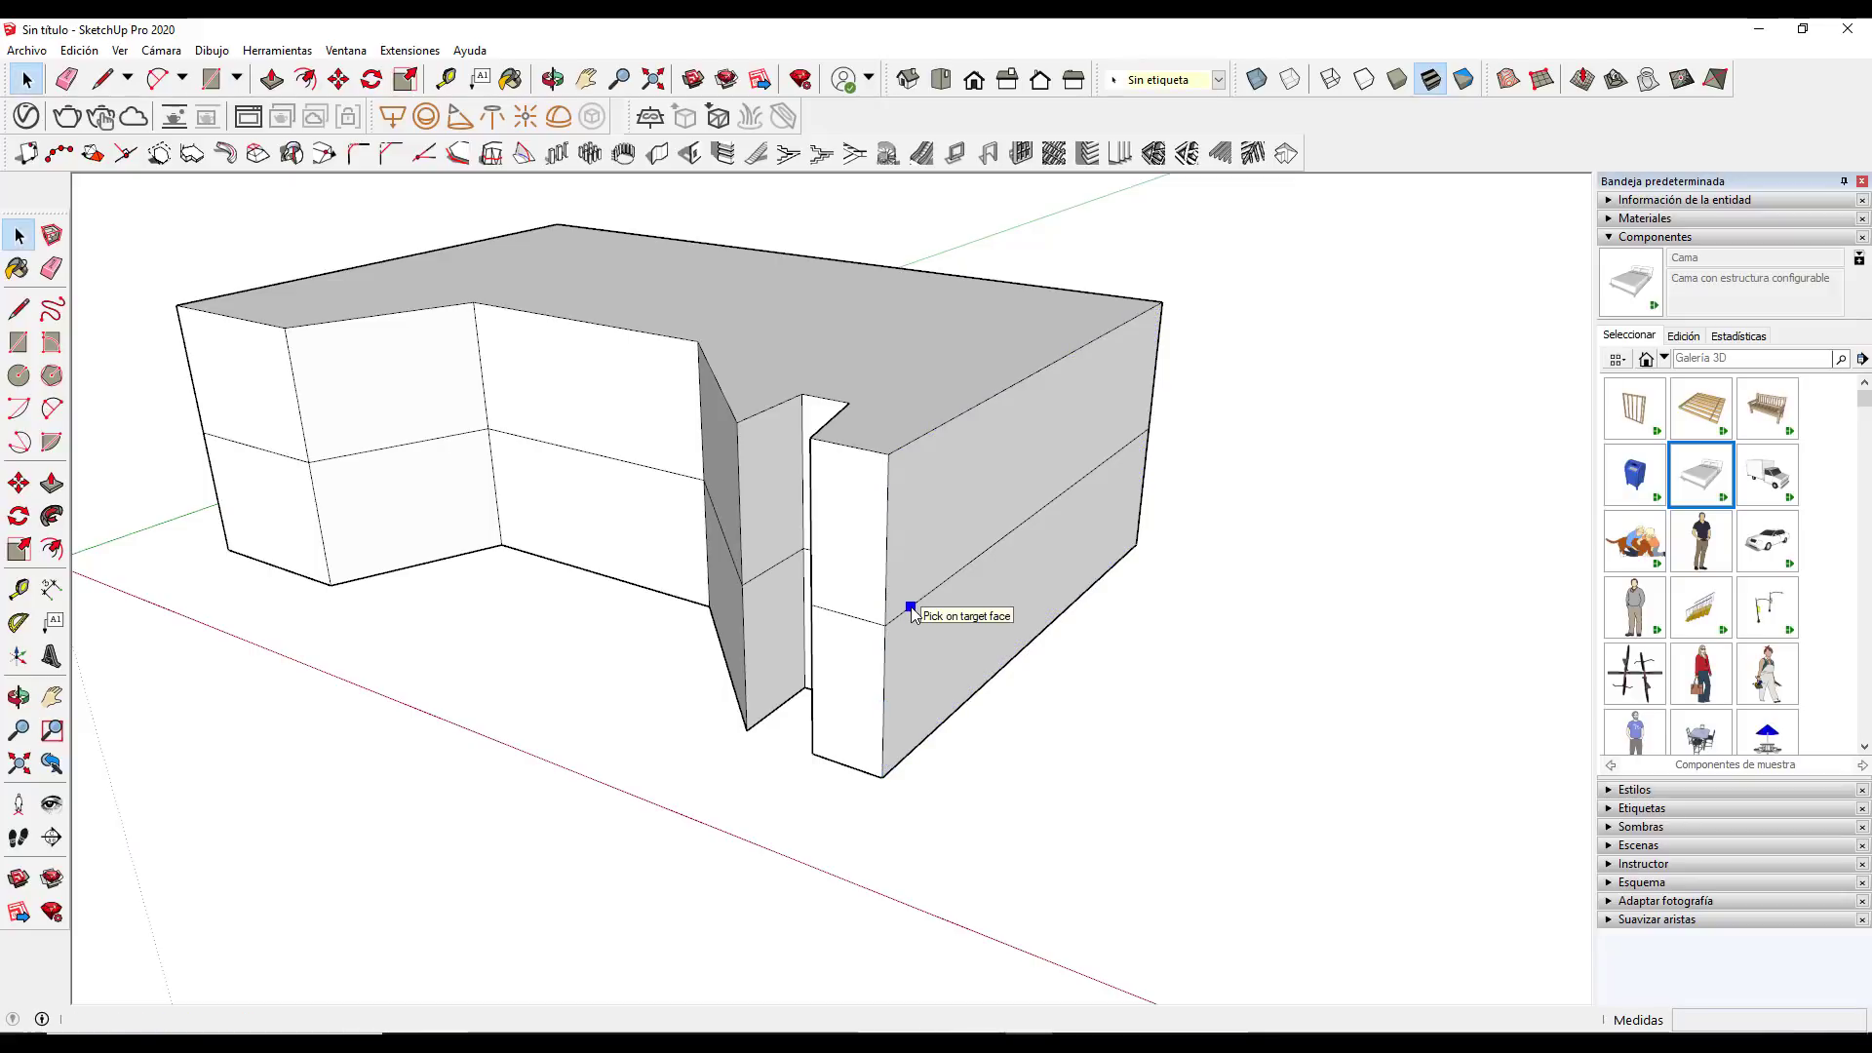
Push the upper part of the right wall inward to form a ledge
click(940, 585)
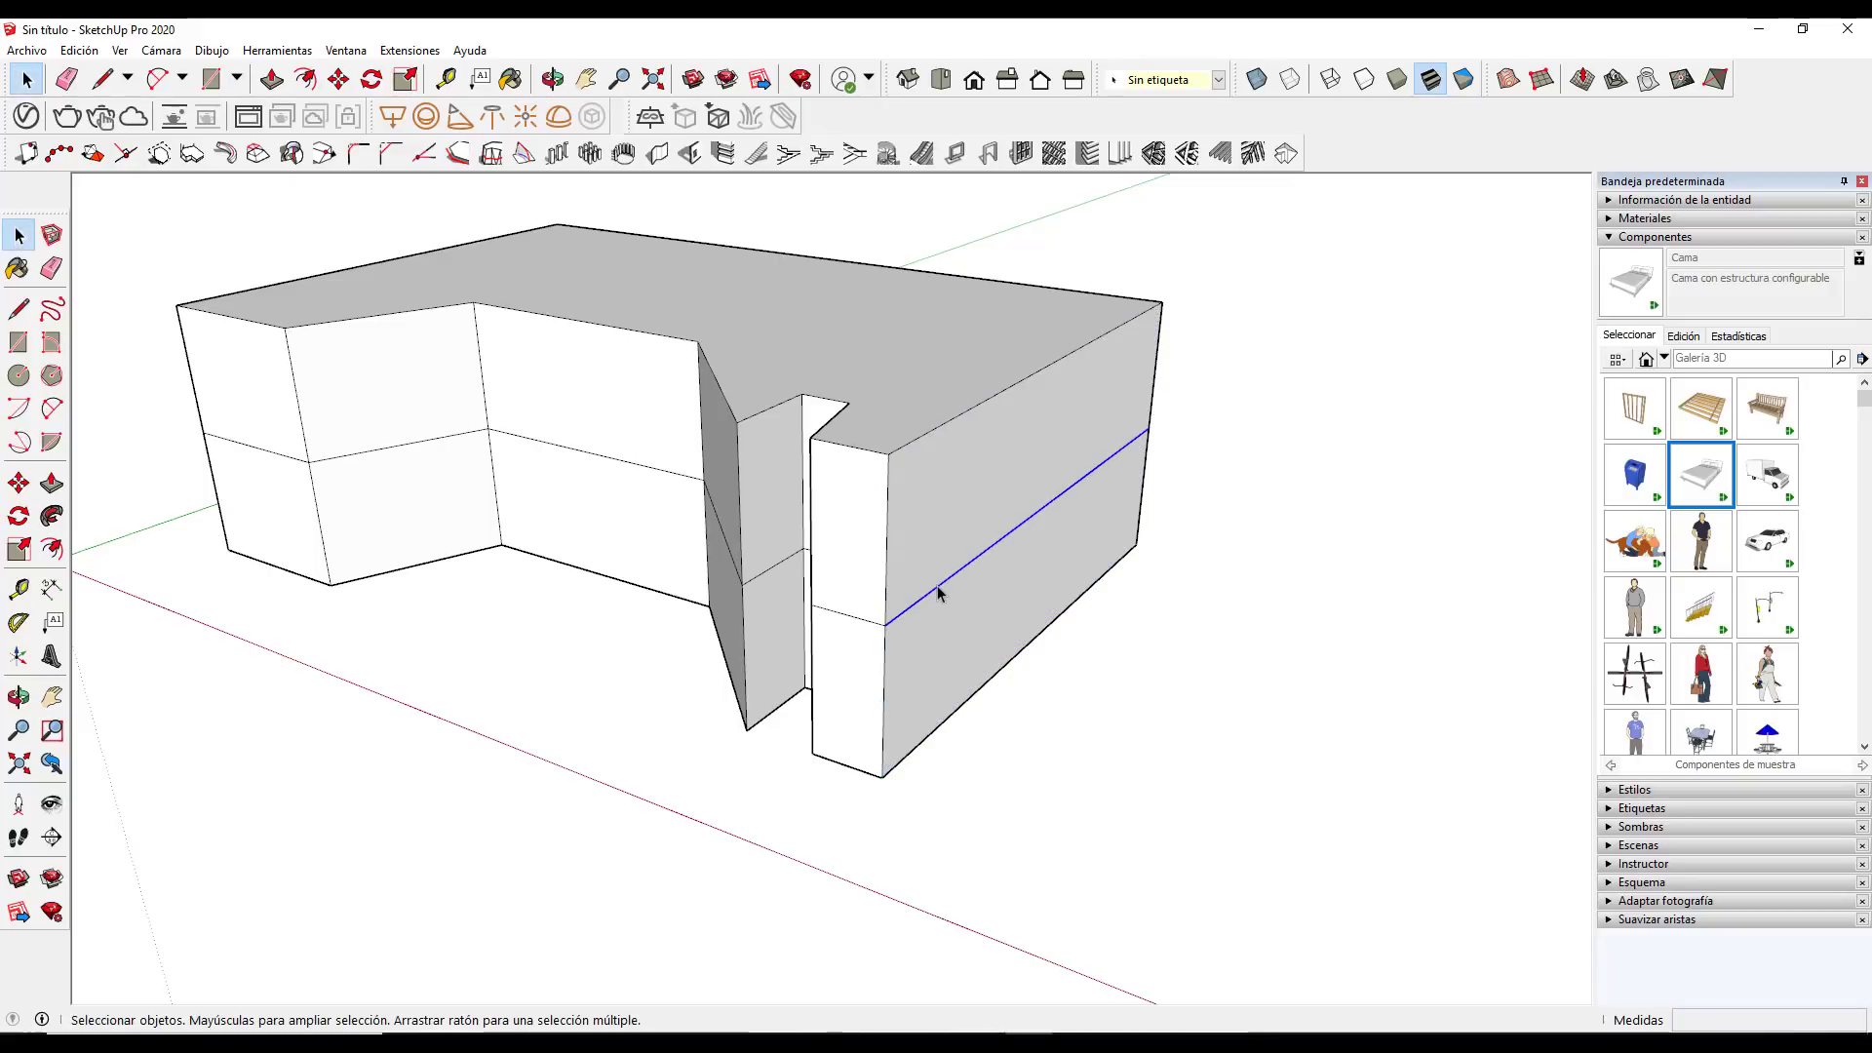
click(862, 616)
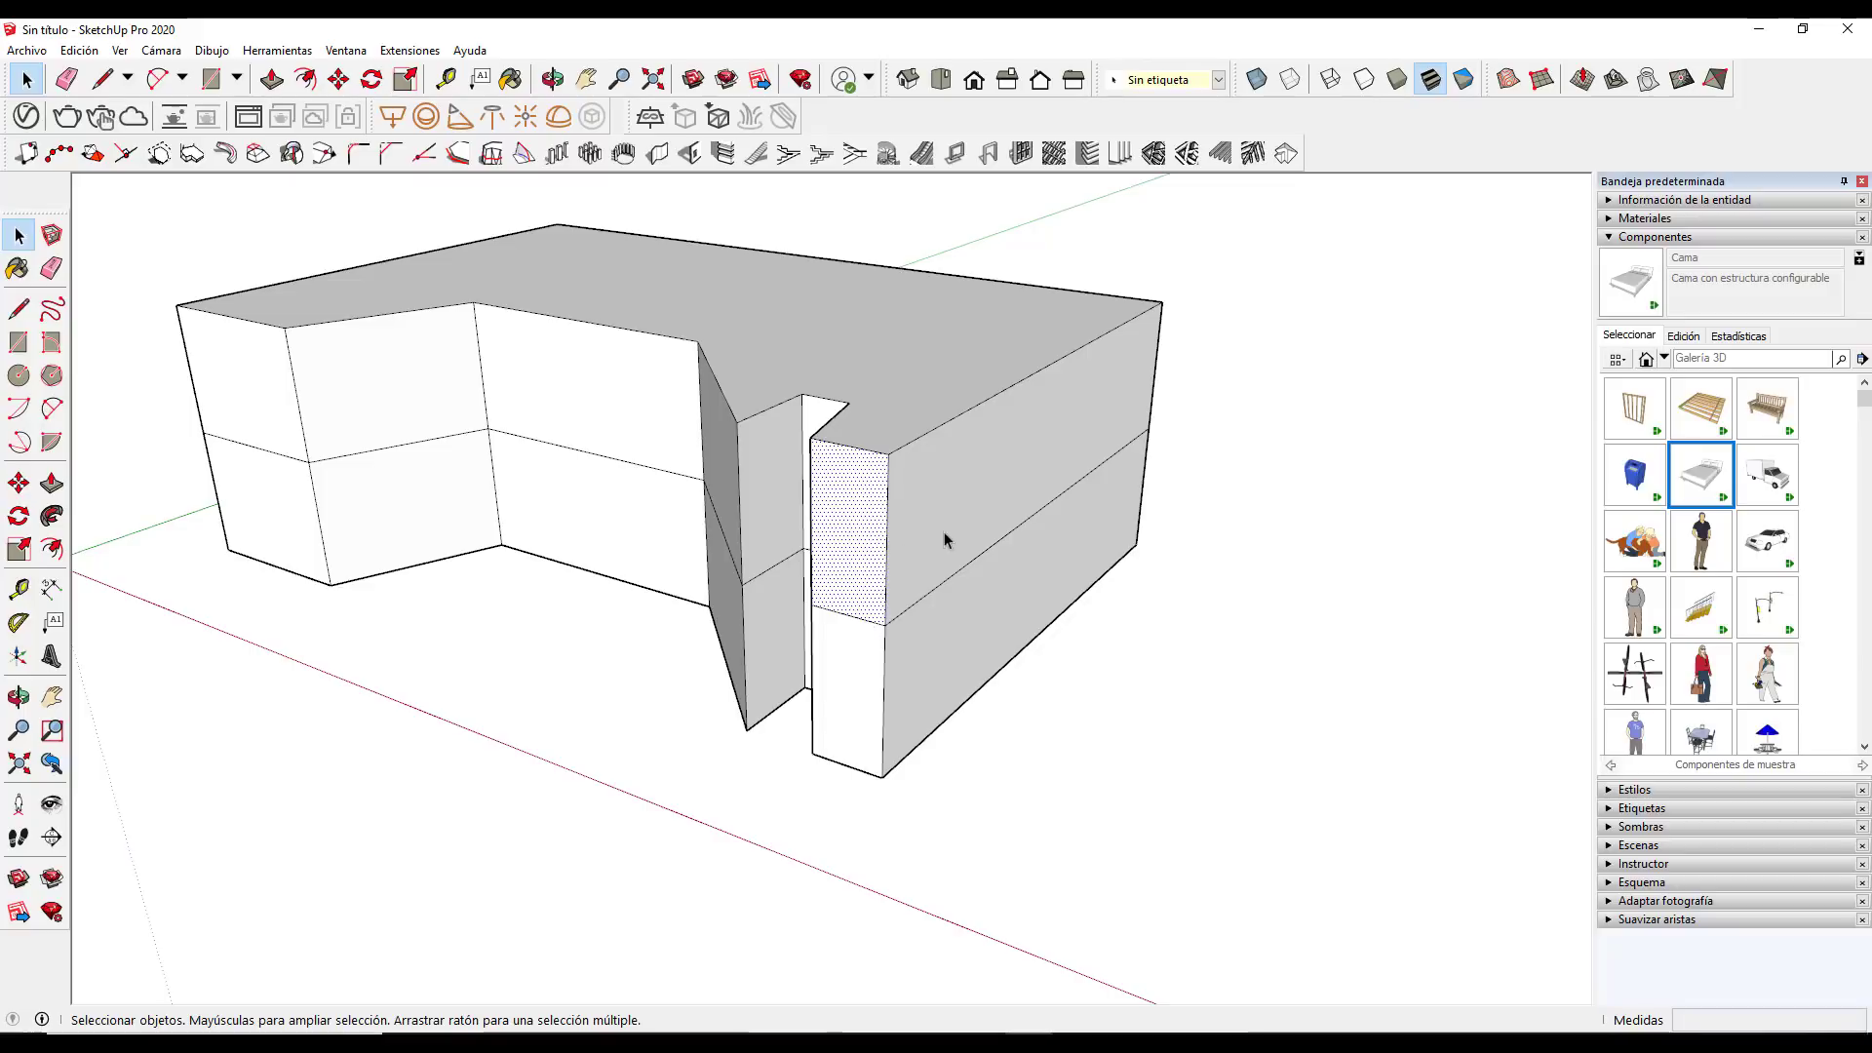
key(p)
click(984, 499)
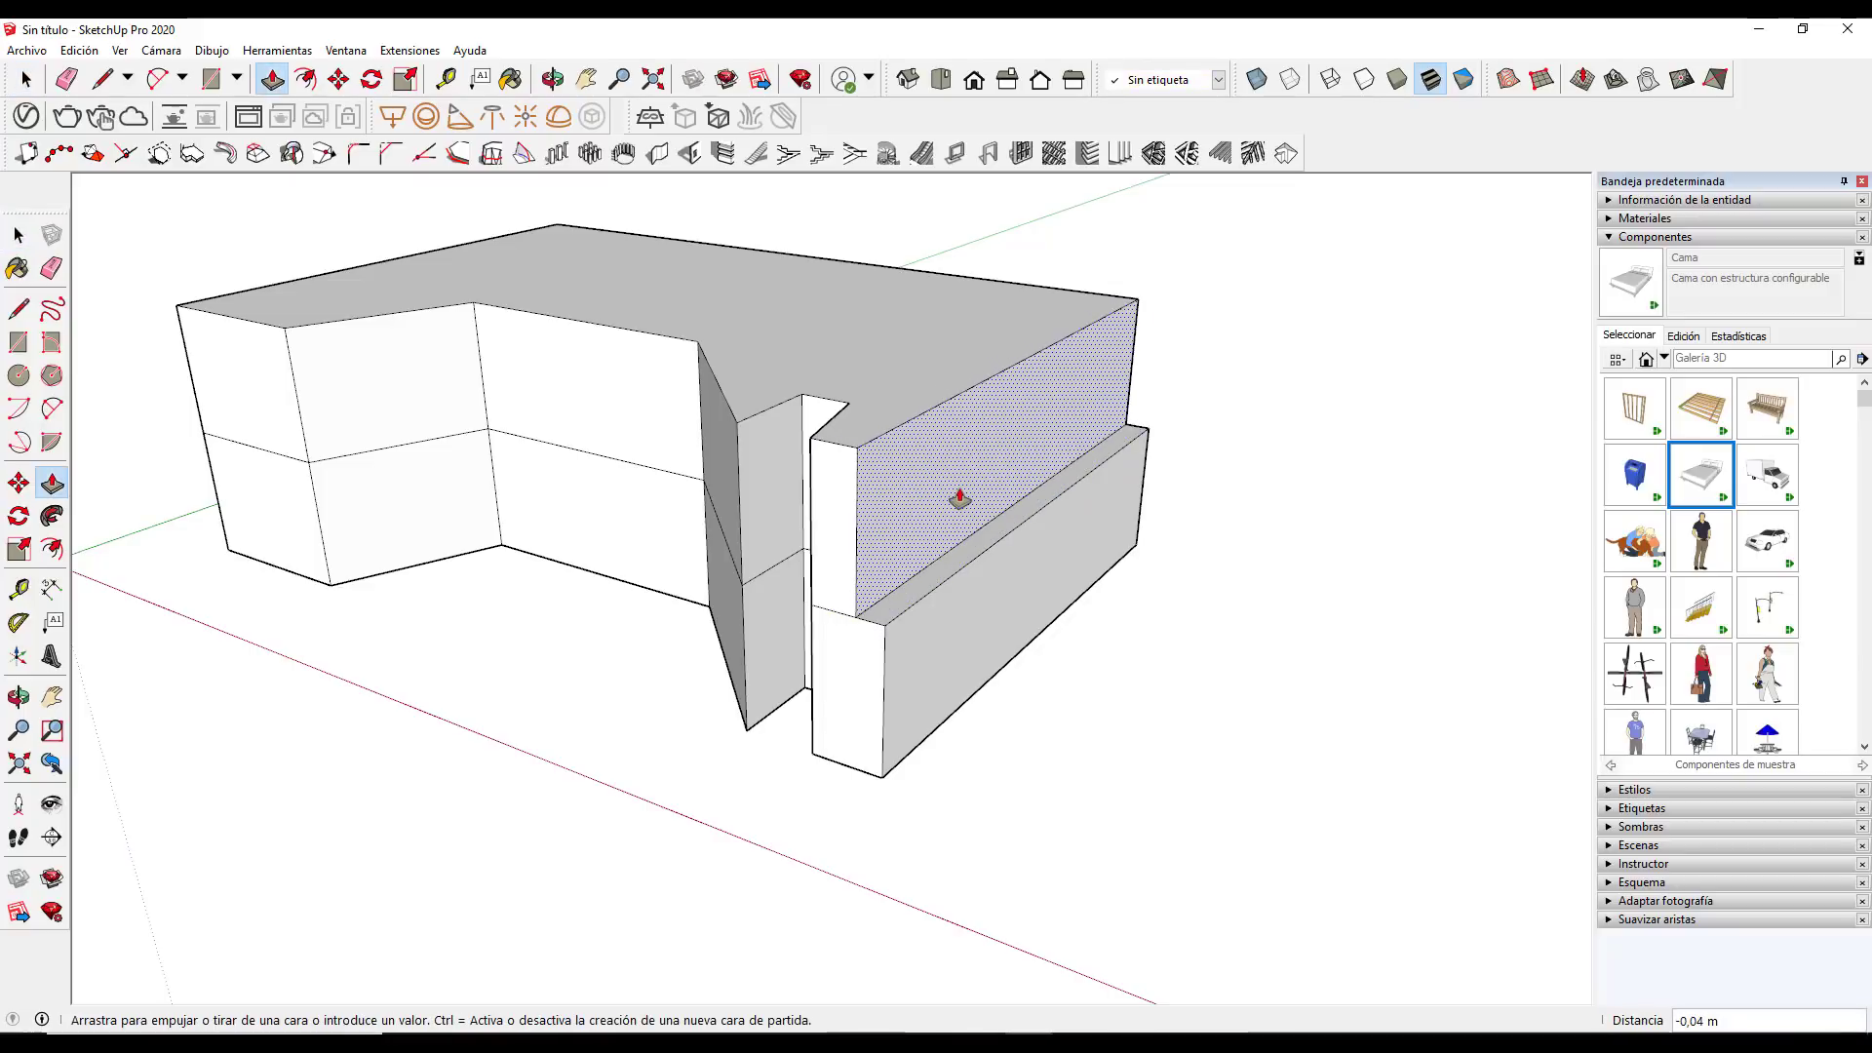
key(space)
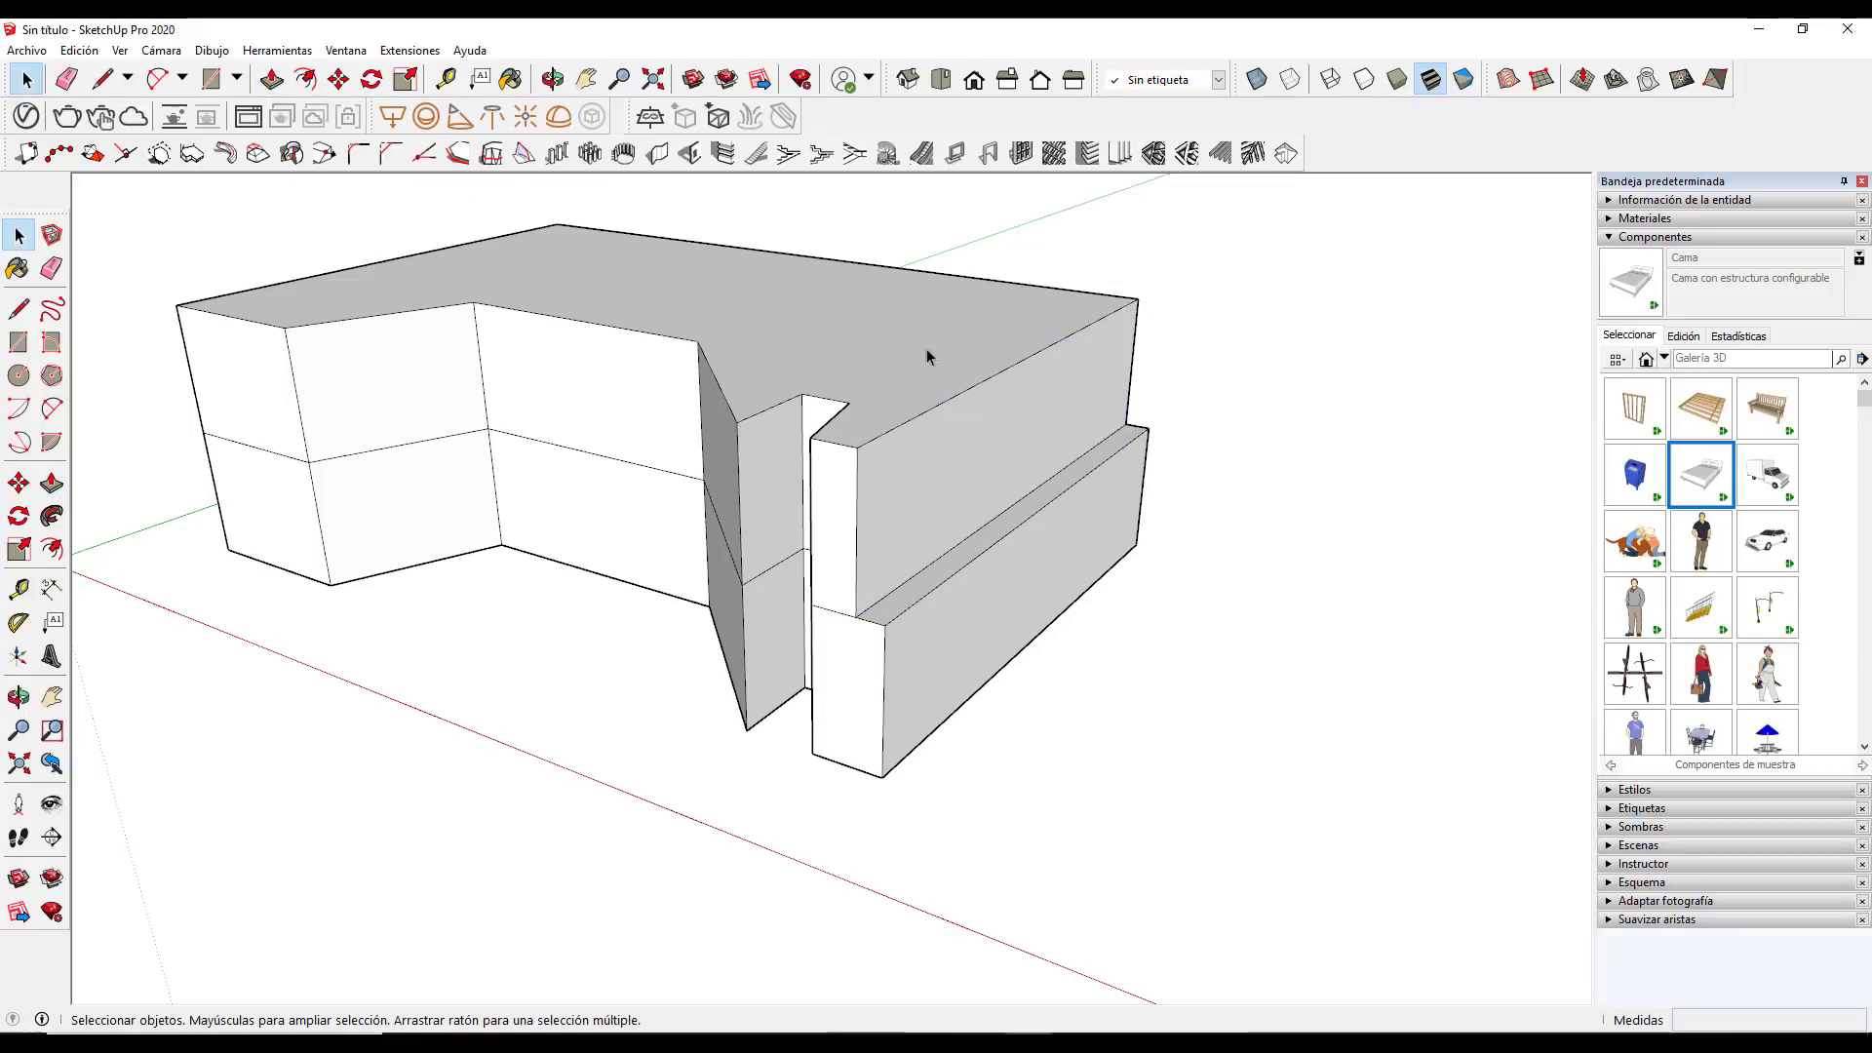
Orbit around the block, delete the stray mailbox and collapse the Componentes panel
middle_drag(820, 556, 778, 489)
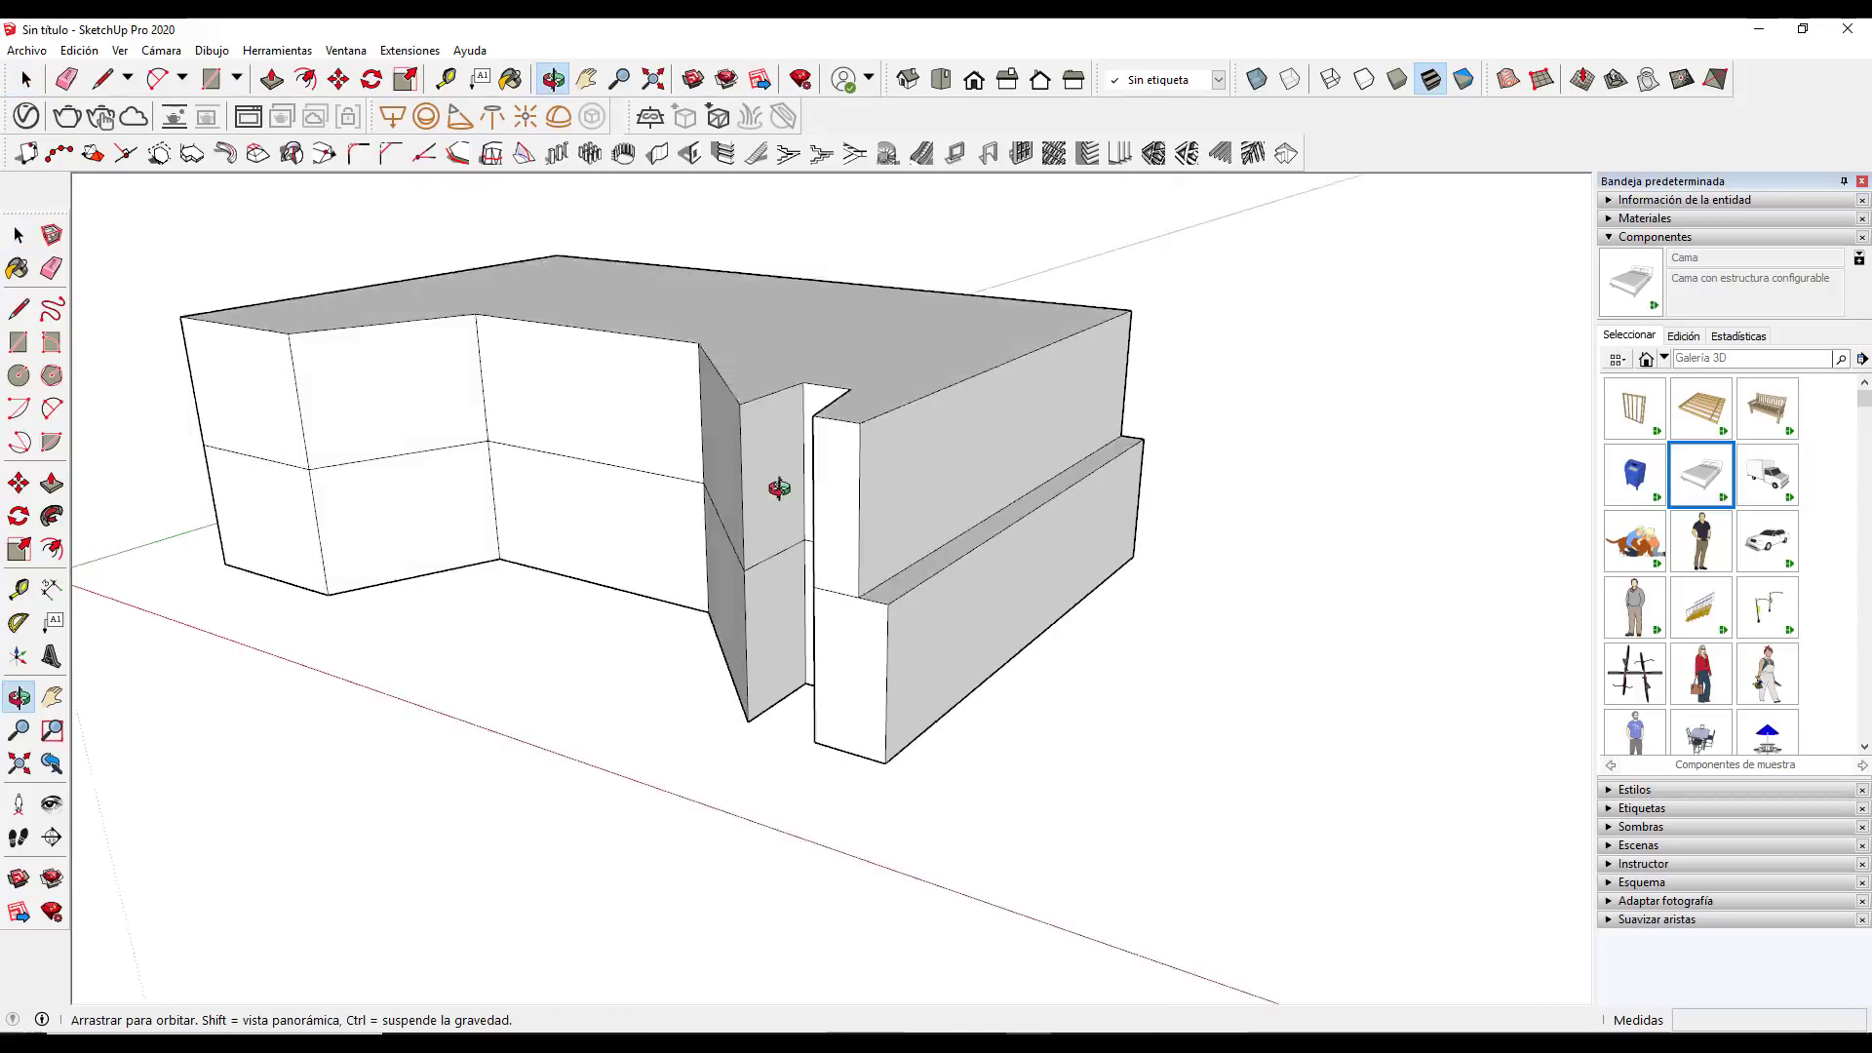
mouse_move(779, 488)
mouse_down()
mouse_move(1349, 506)
mouse_move(897, 514)
mouse_up()
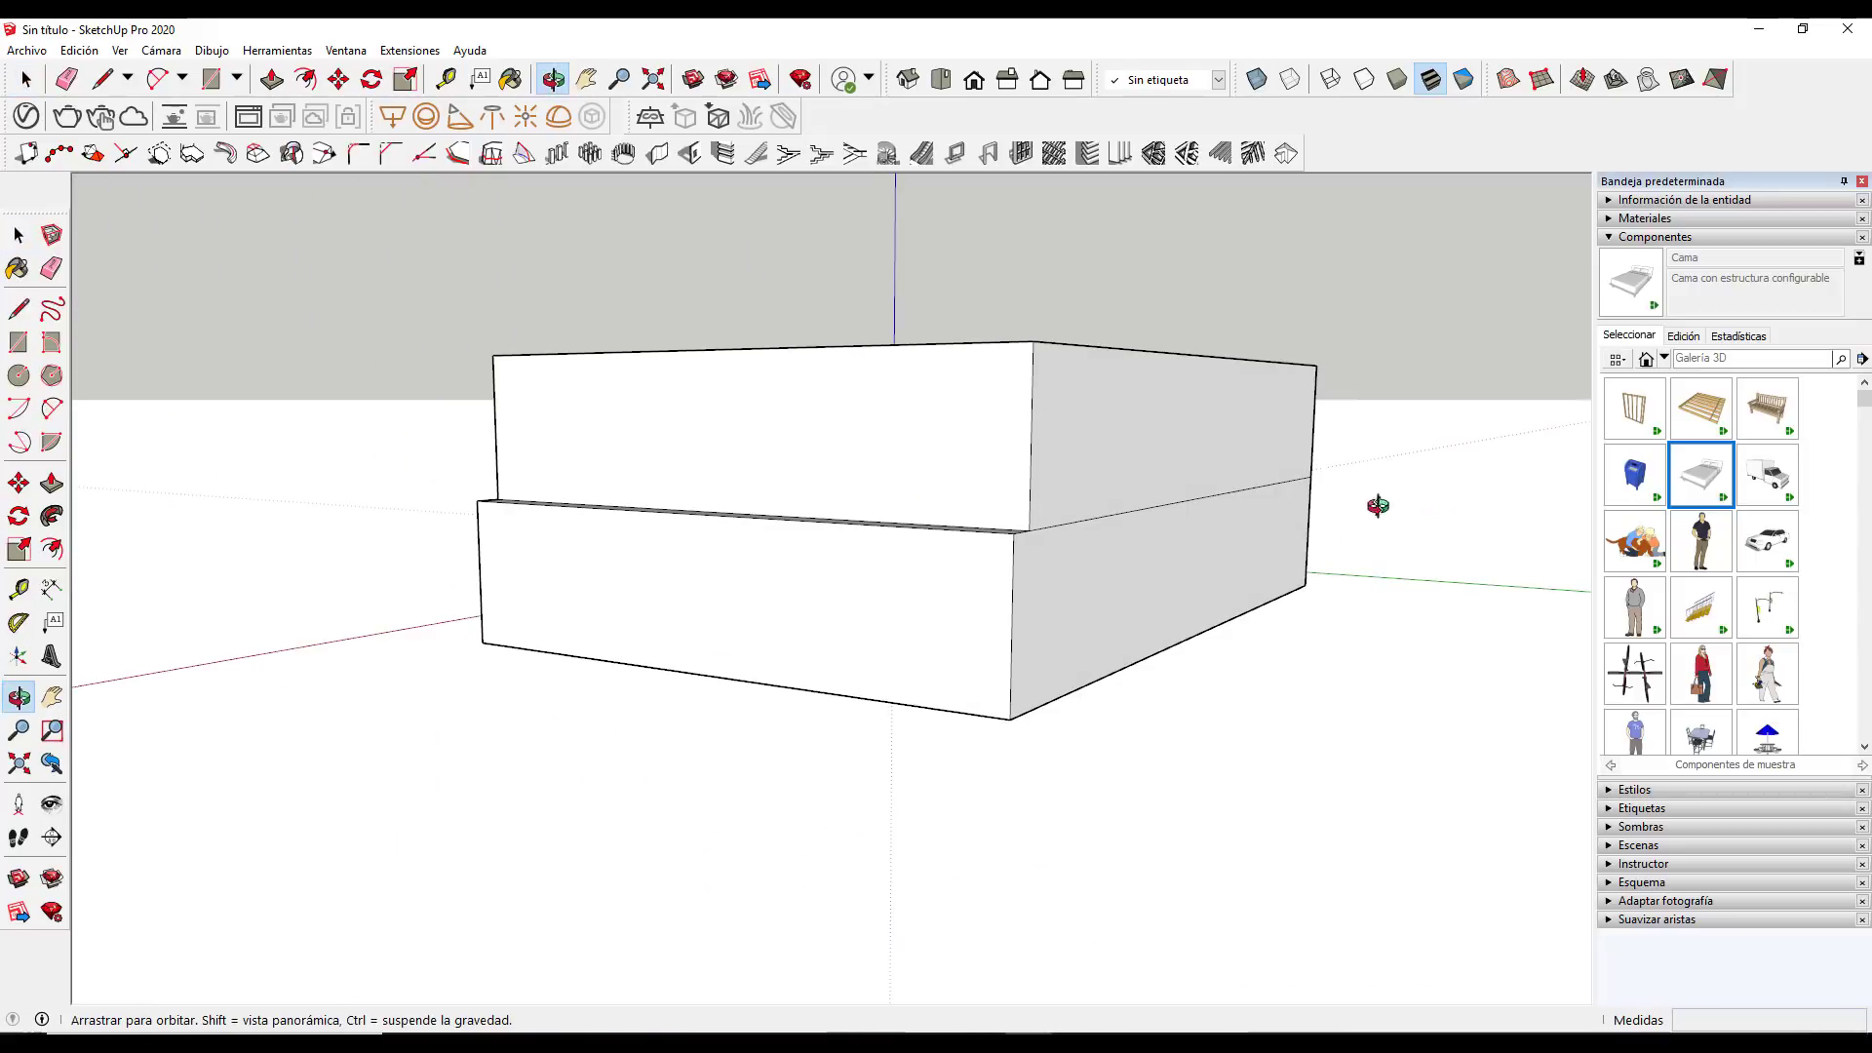
drag(1377, 504, 1641, 462)
key(ctrl+z)
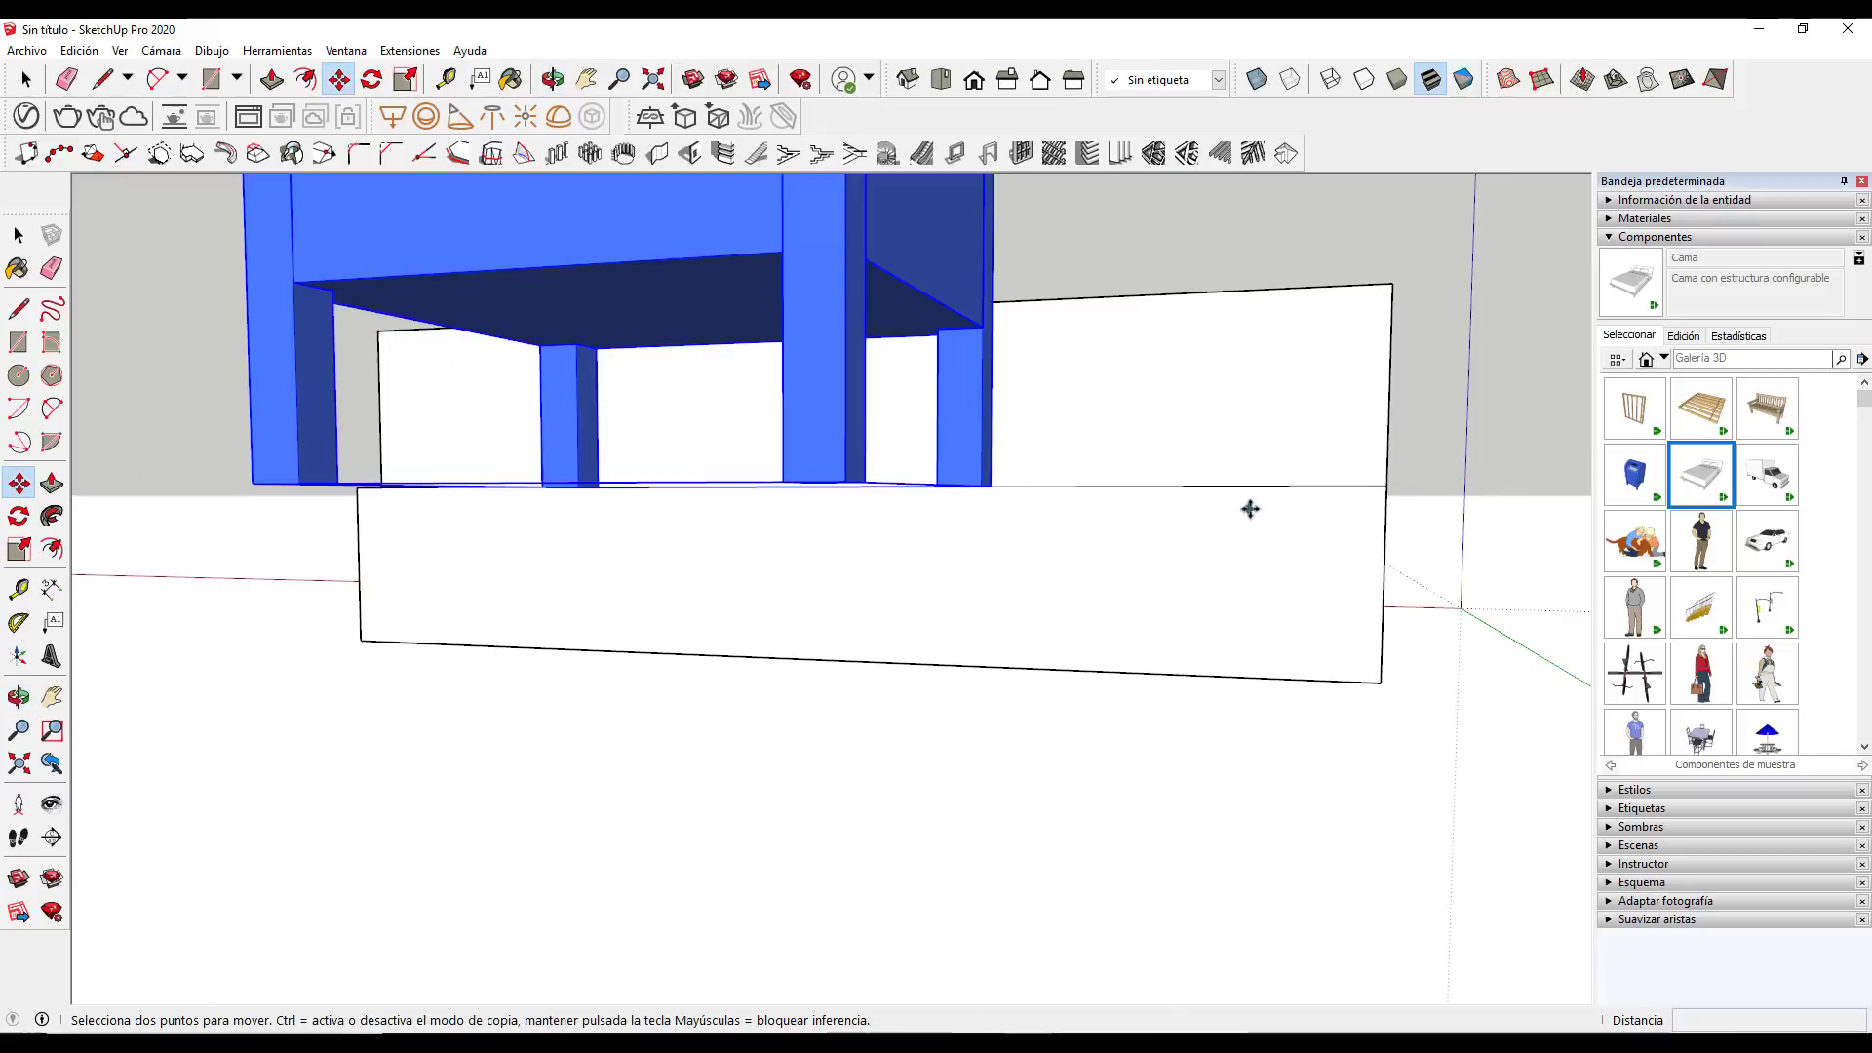
key(space)
scroll(1119, 698, down, 3)
scroll(1086, 635, down, 3)
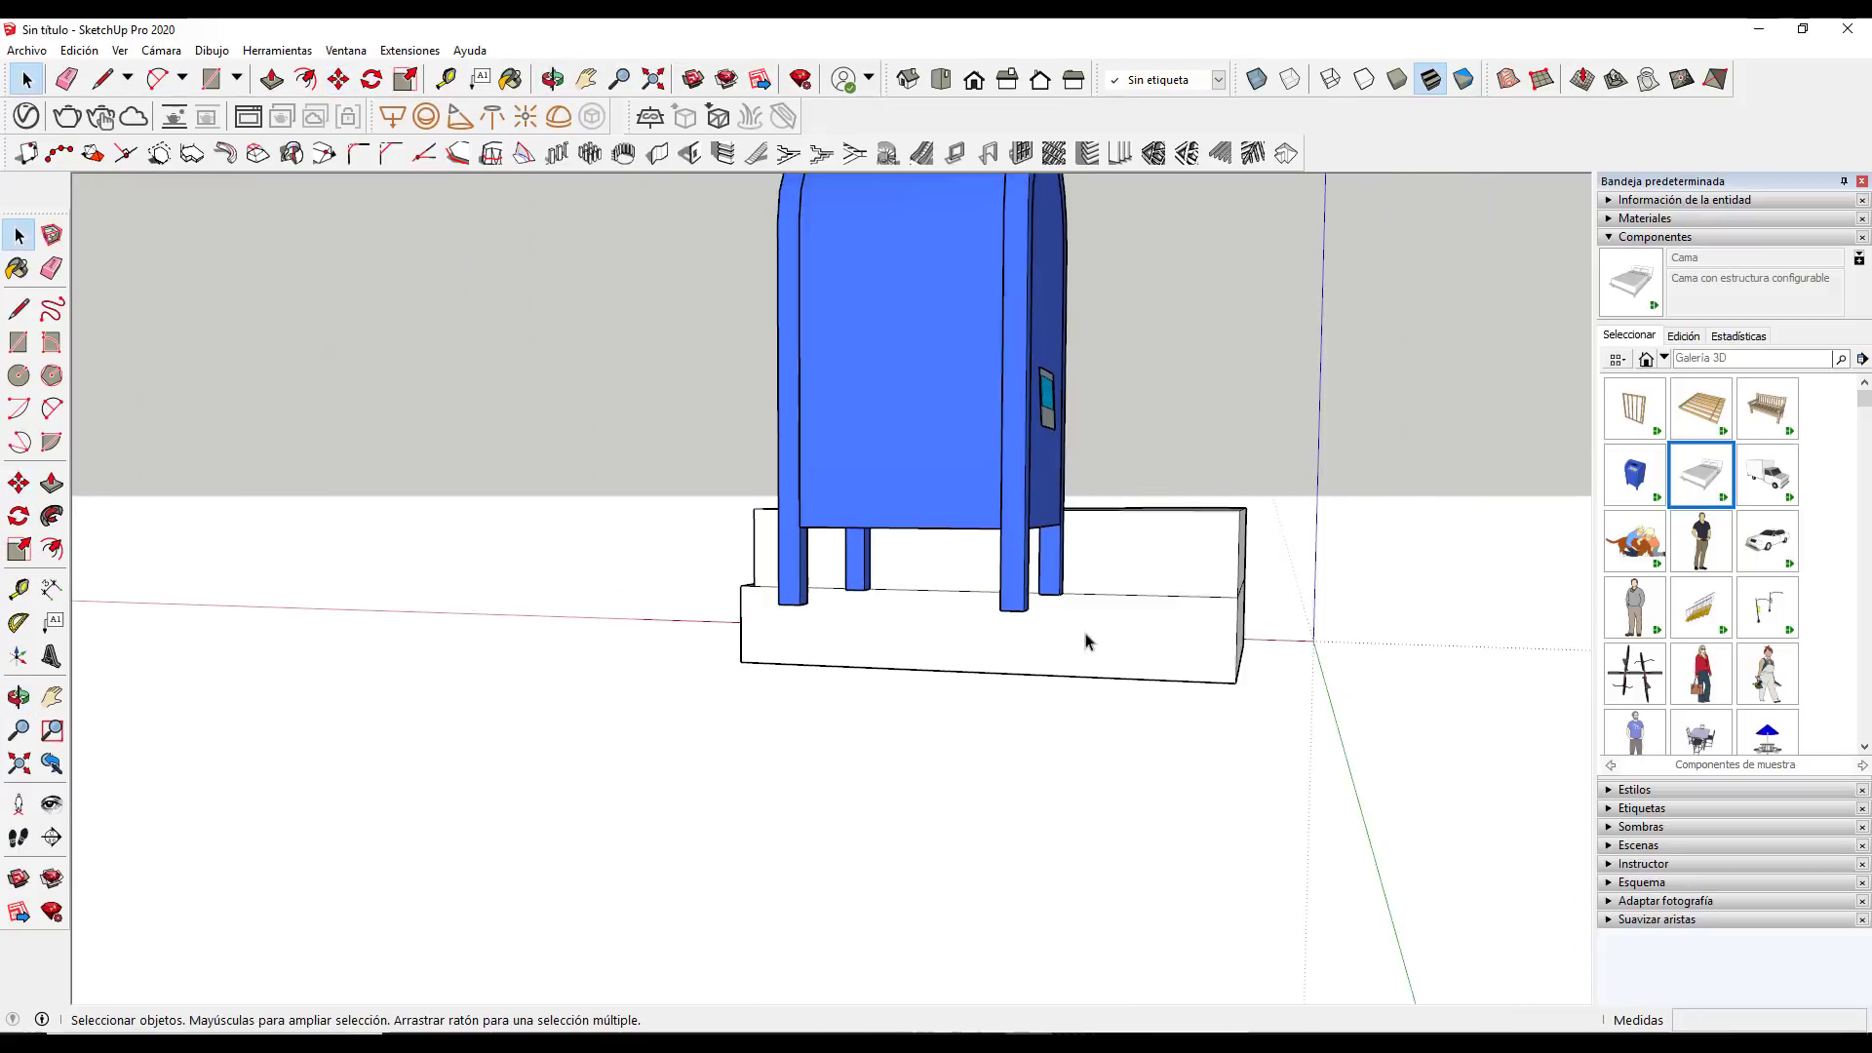
scroll(963, 406, down, 2)
key(Delete)
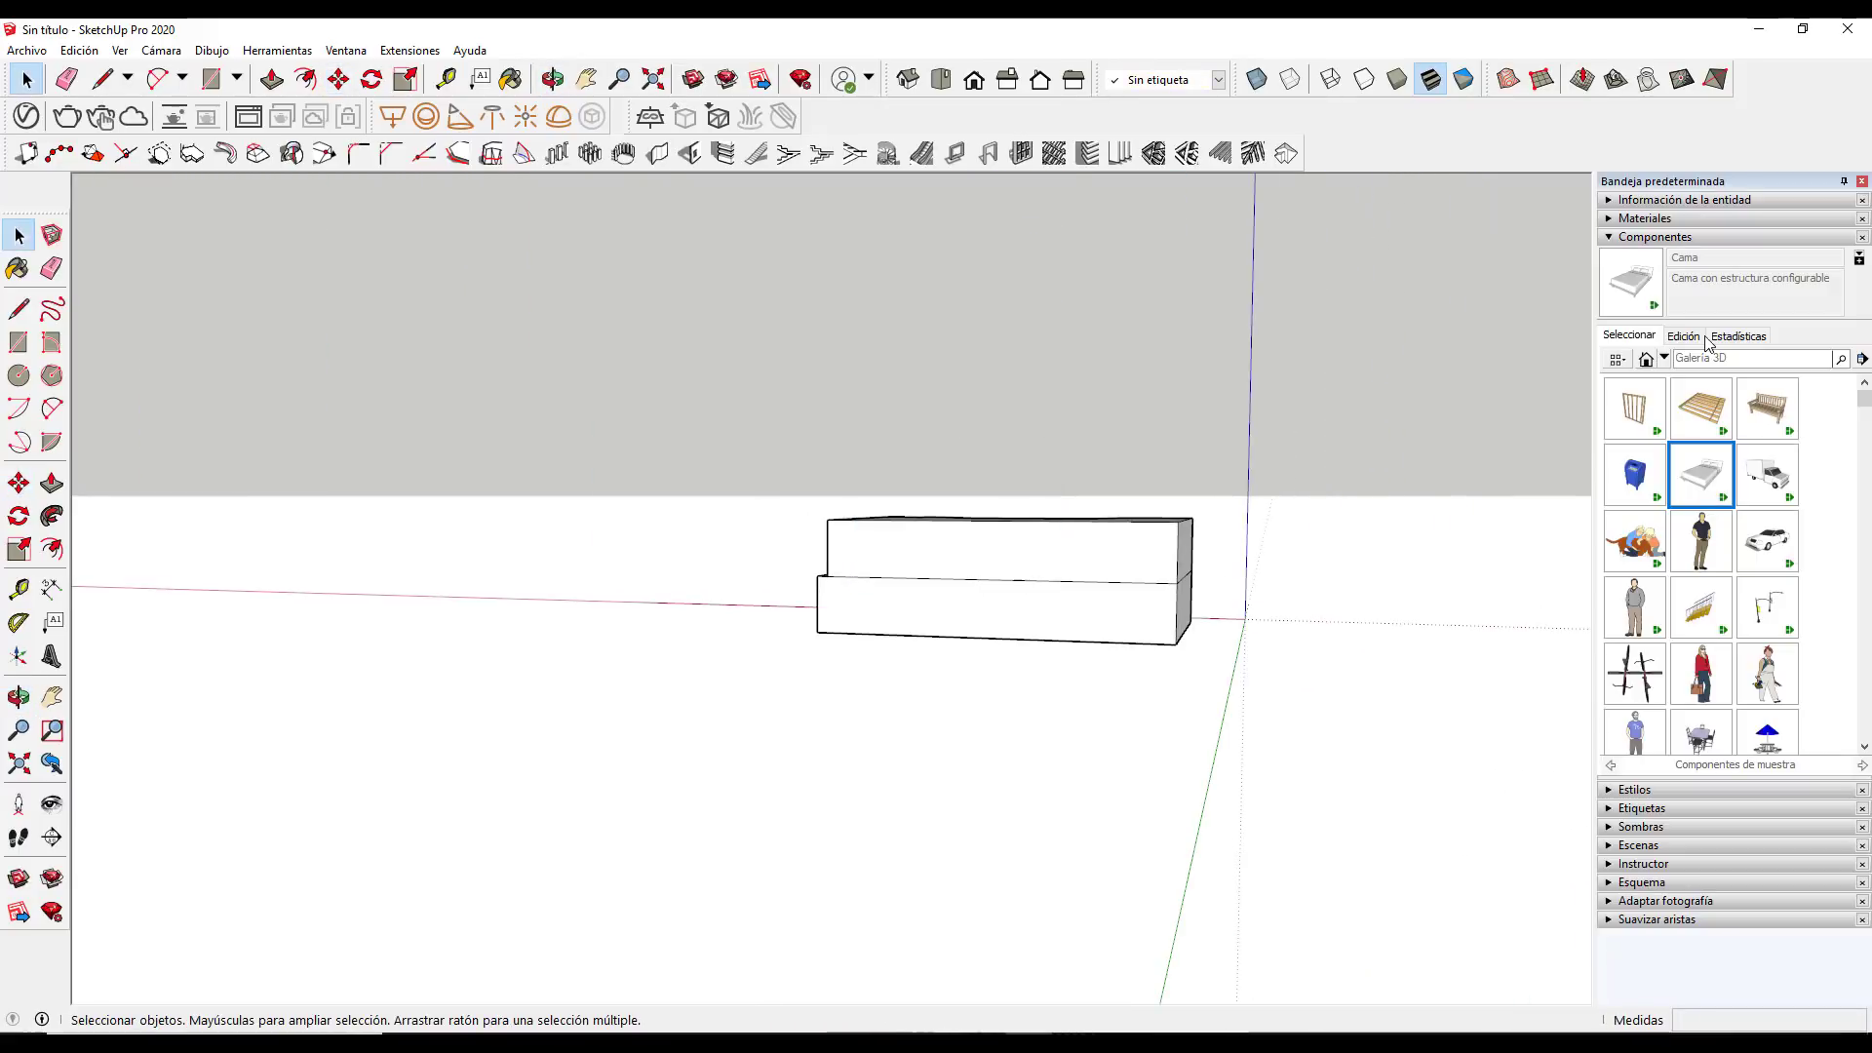
click(1706, 243)
Orbit to view the stepped block's right side, then window-select and delete the entire model
key(o)
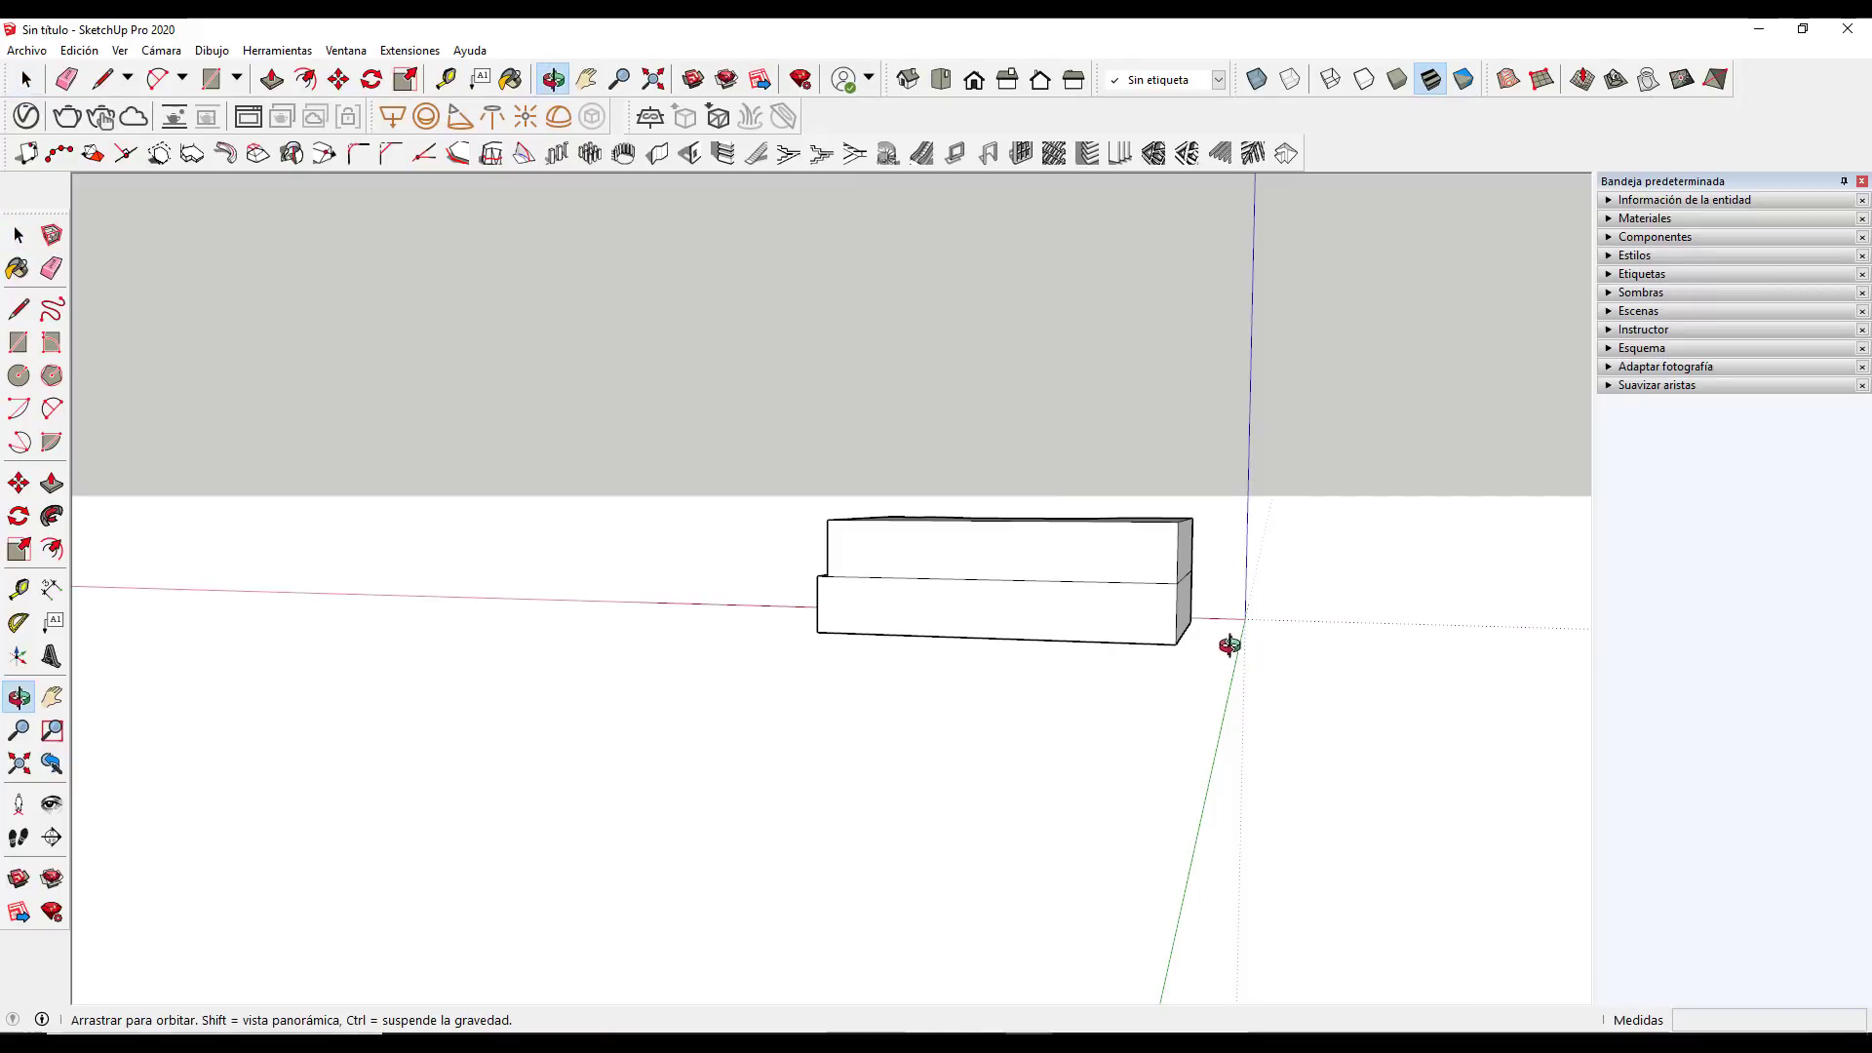
mouse_move(1228, 639)
mouse_down()
mouse_move(1080, 644)
mouse_move(1321, 606)
mouse_move(824, 606)
mouse_up()
scroll(824, 619, up, 3)
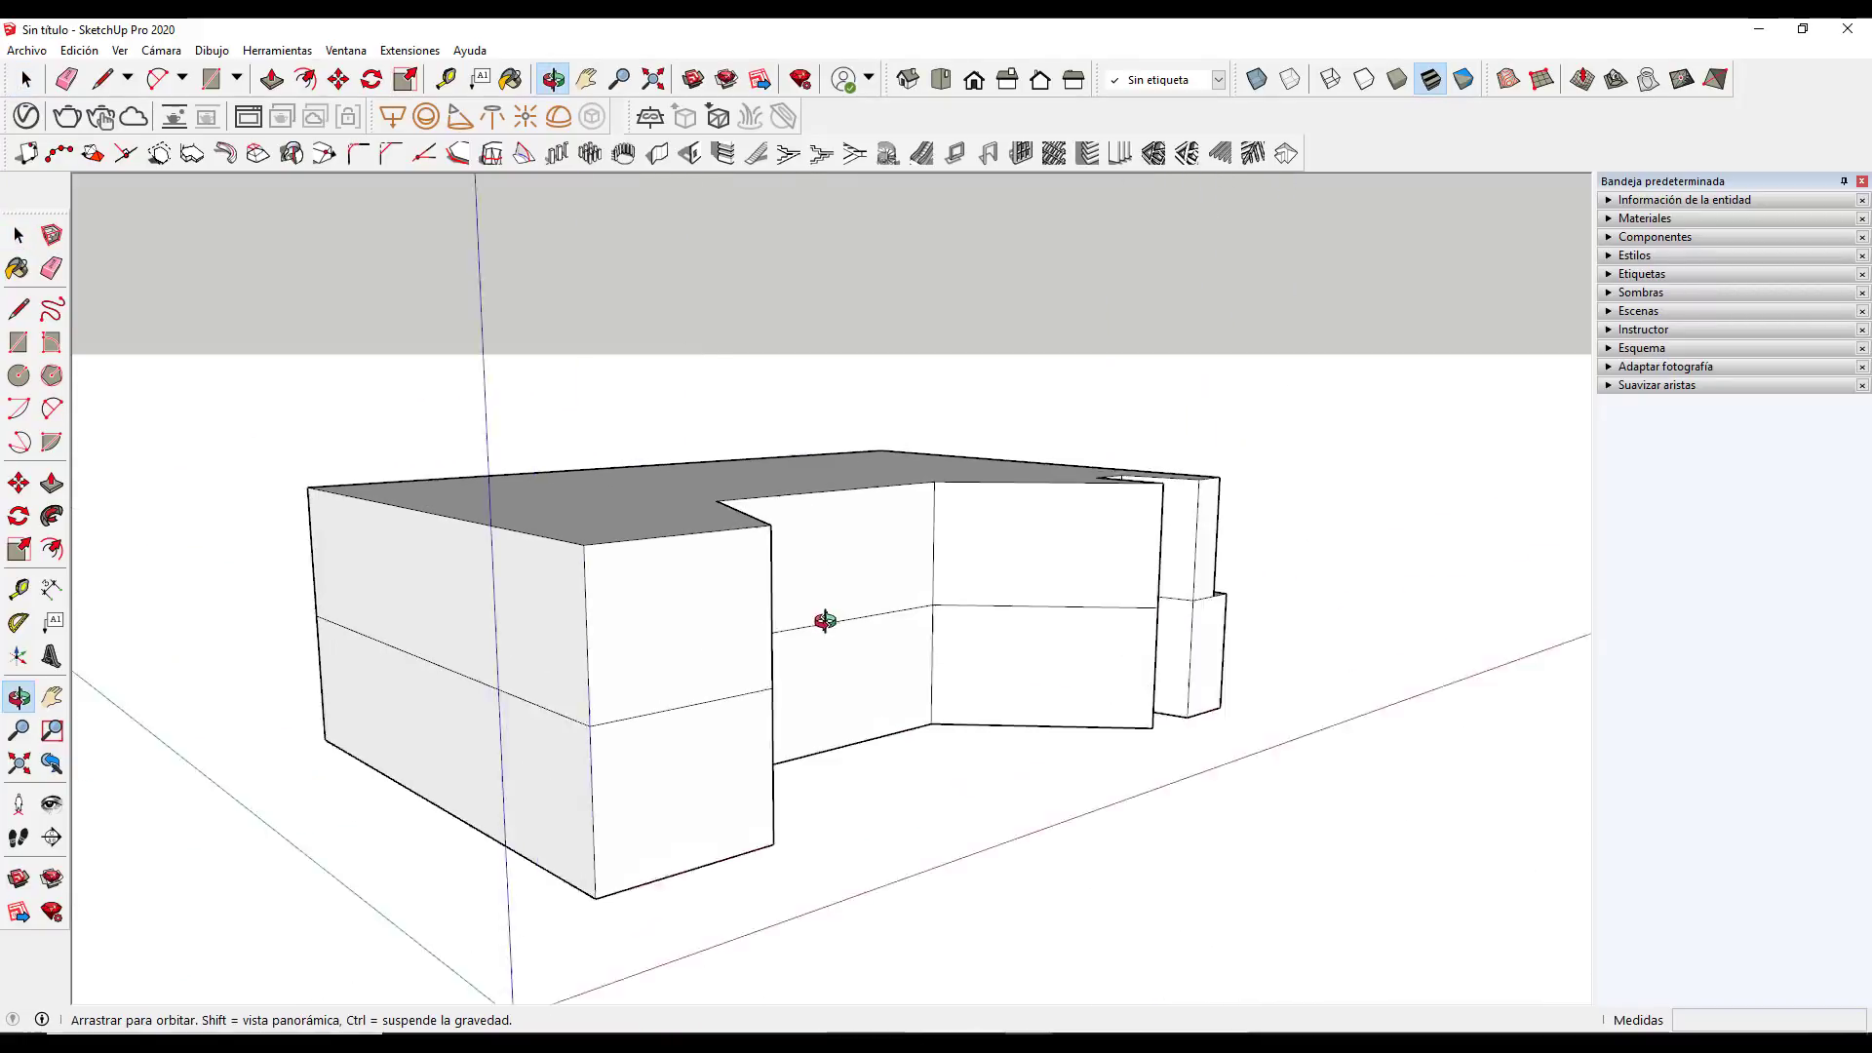
scroll(716, 685, up, 3)
drag(718, 685, 1420, 669)
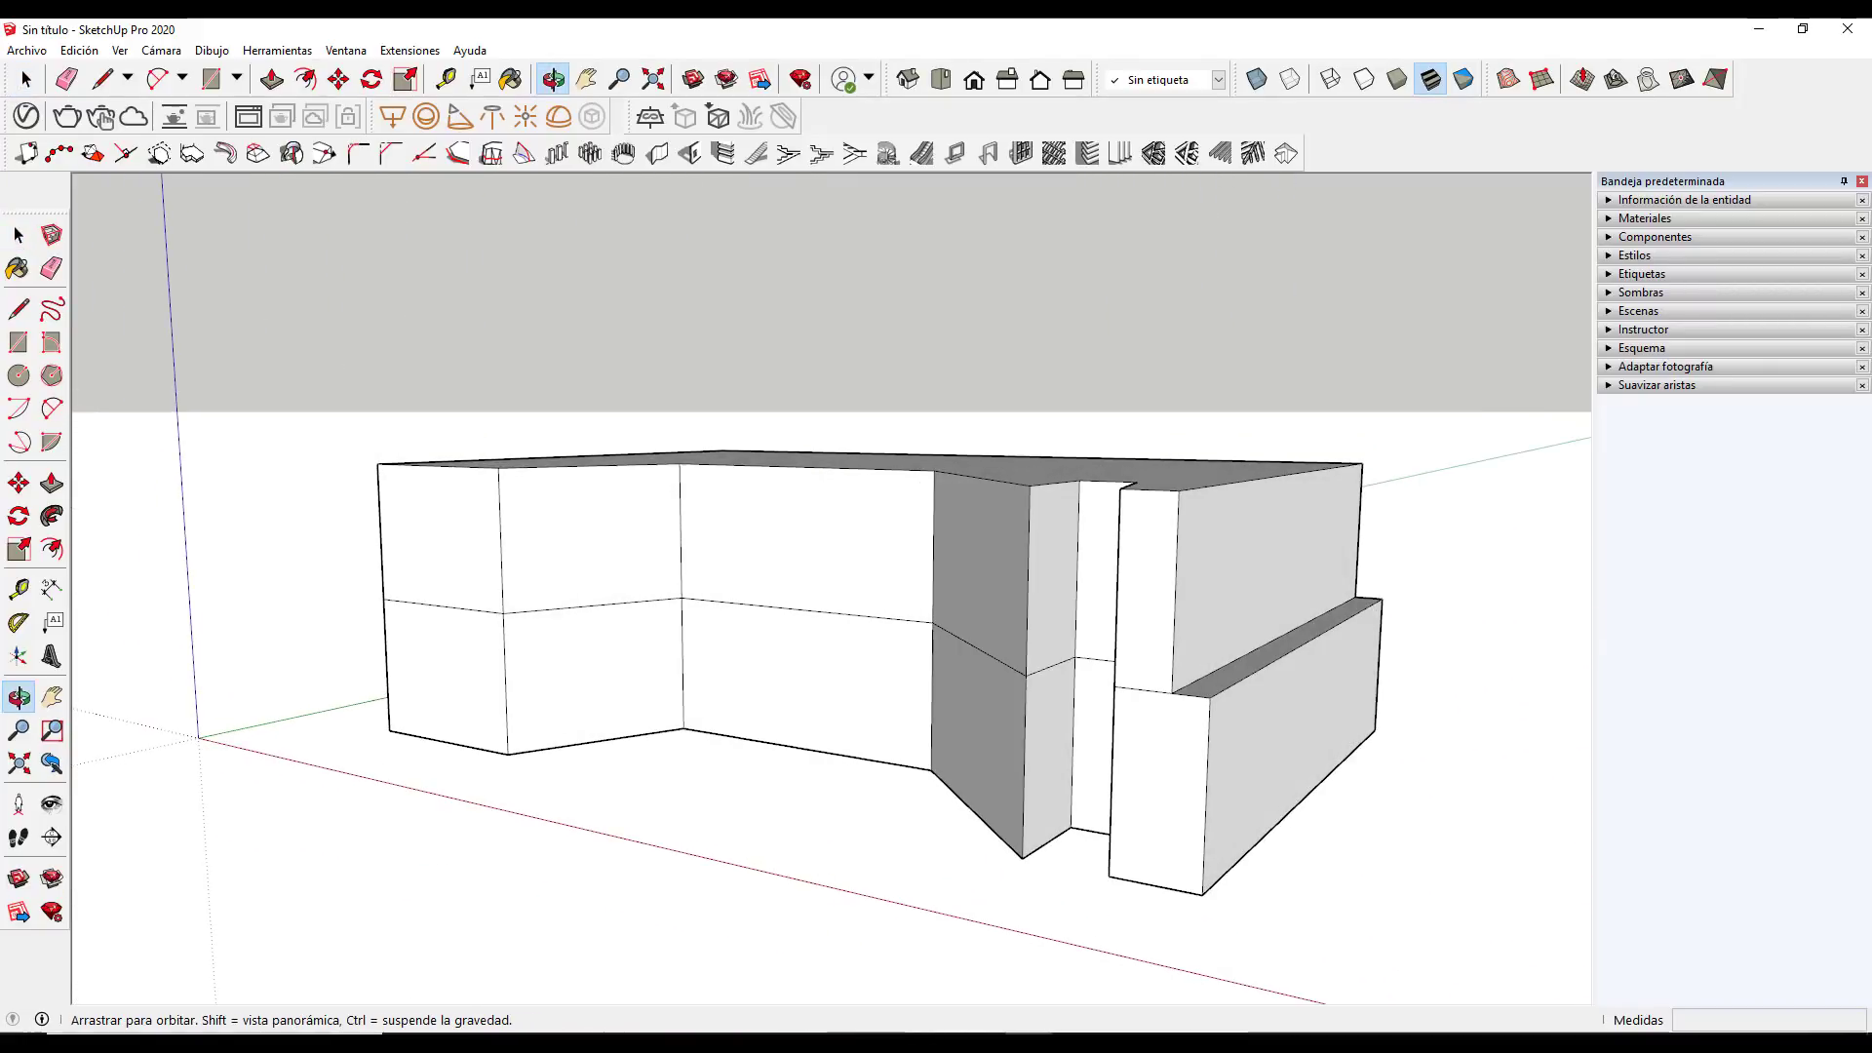
key(space)
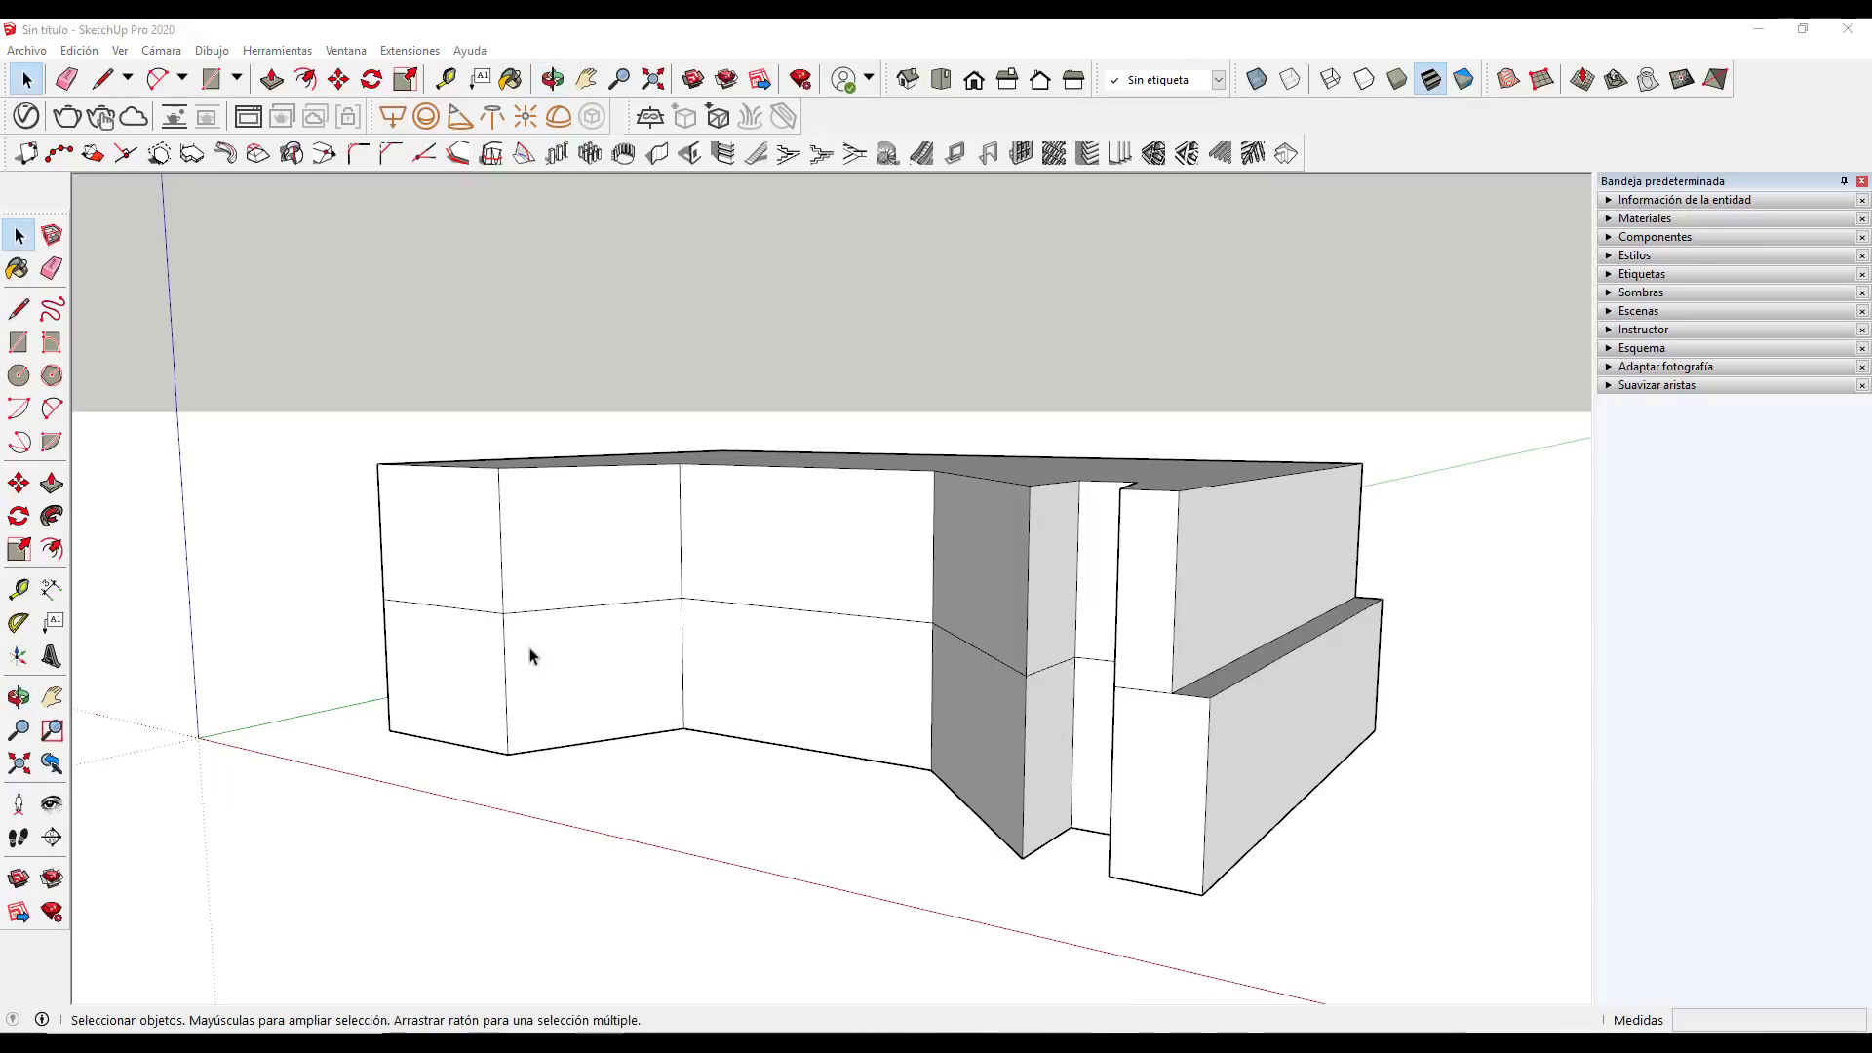
scroll(588, 654, down, 3)
drag(325, 404, 1199, 901)
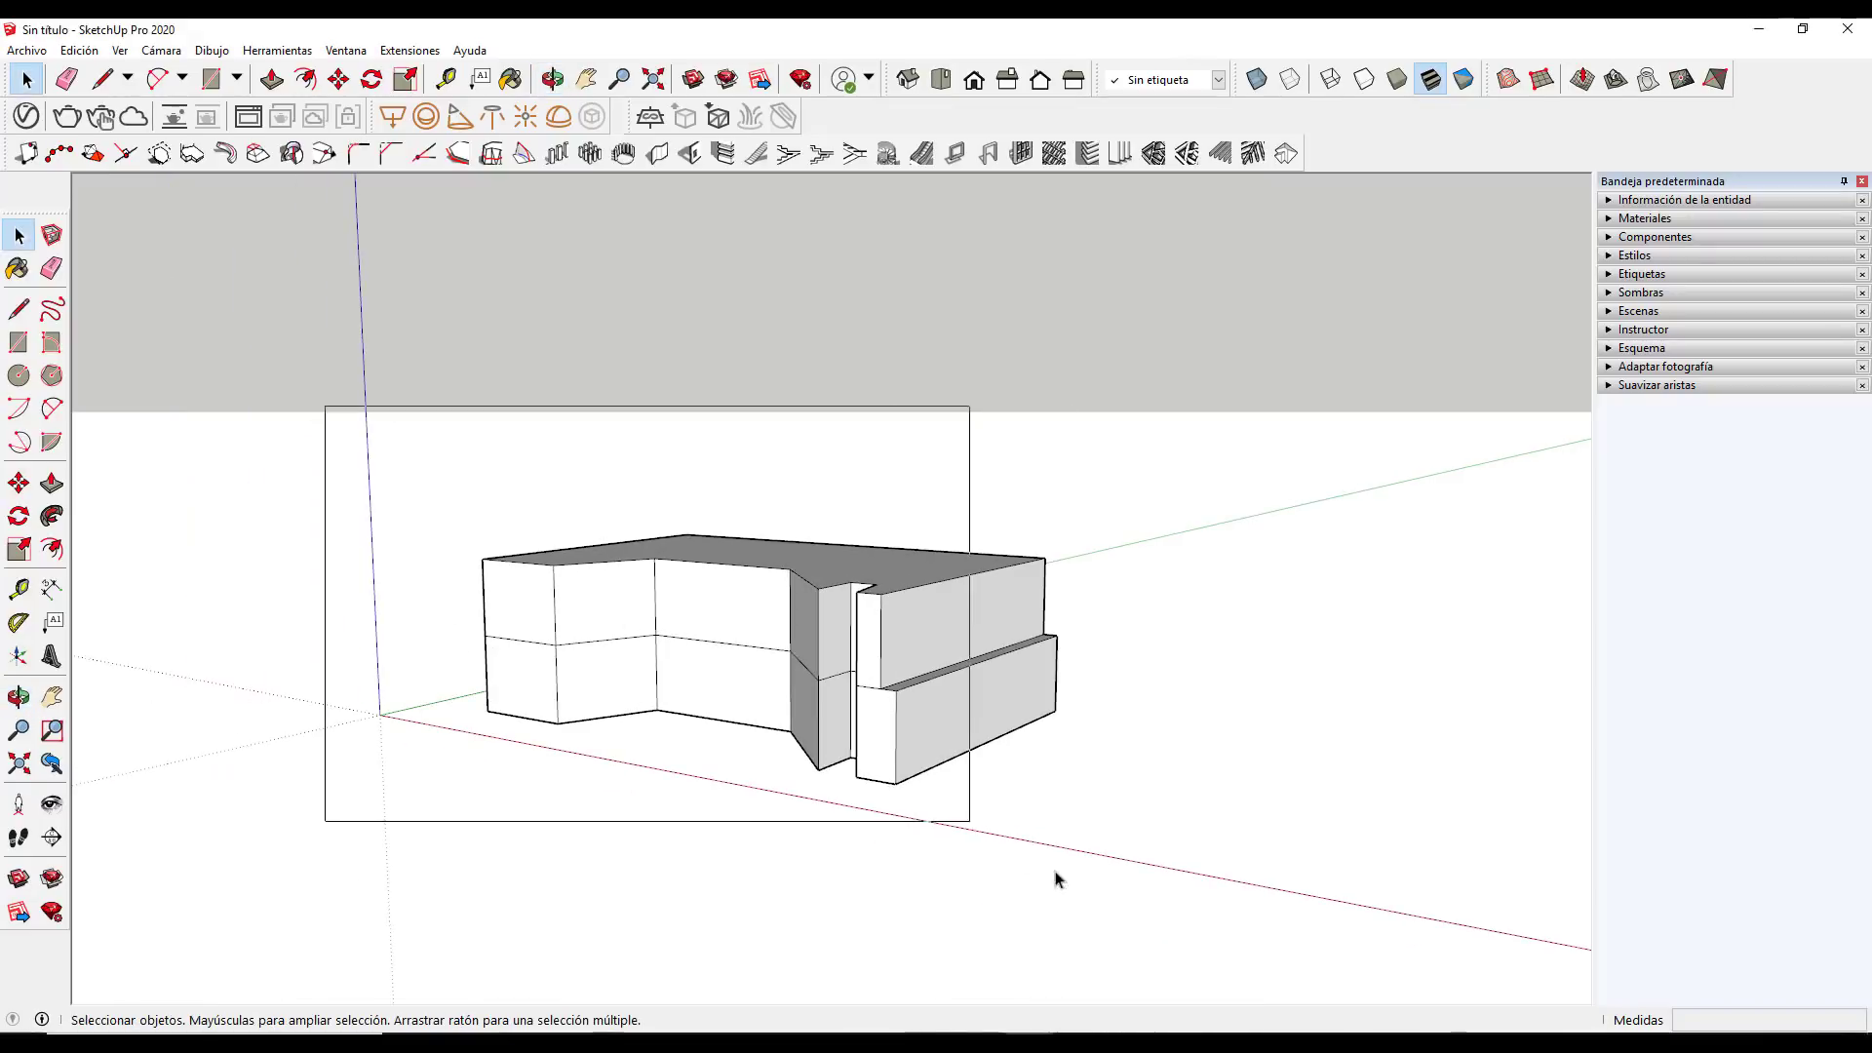
key(Delete)
In top plan view, draw a two-point arc from left to right bulging upward
scroll(643, 292, up, 2)
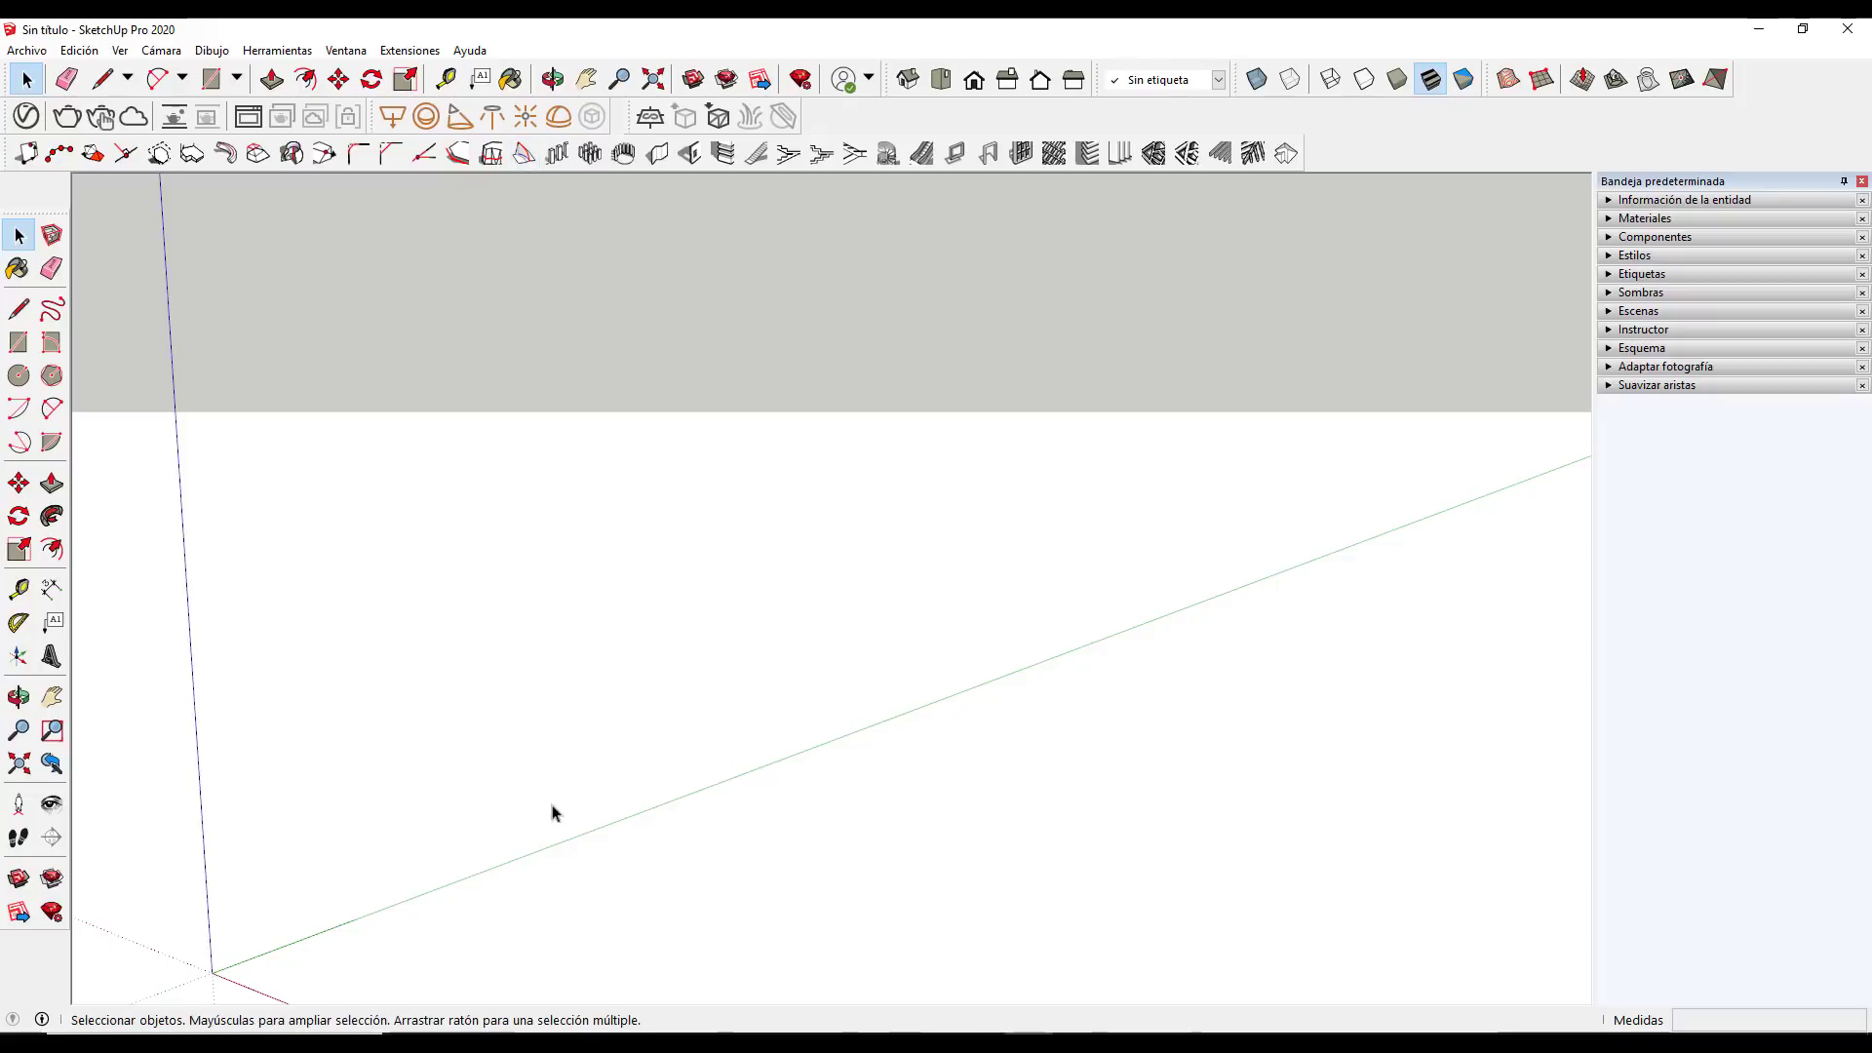
shift+middle_drag(821, 726, 733, 750)
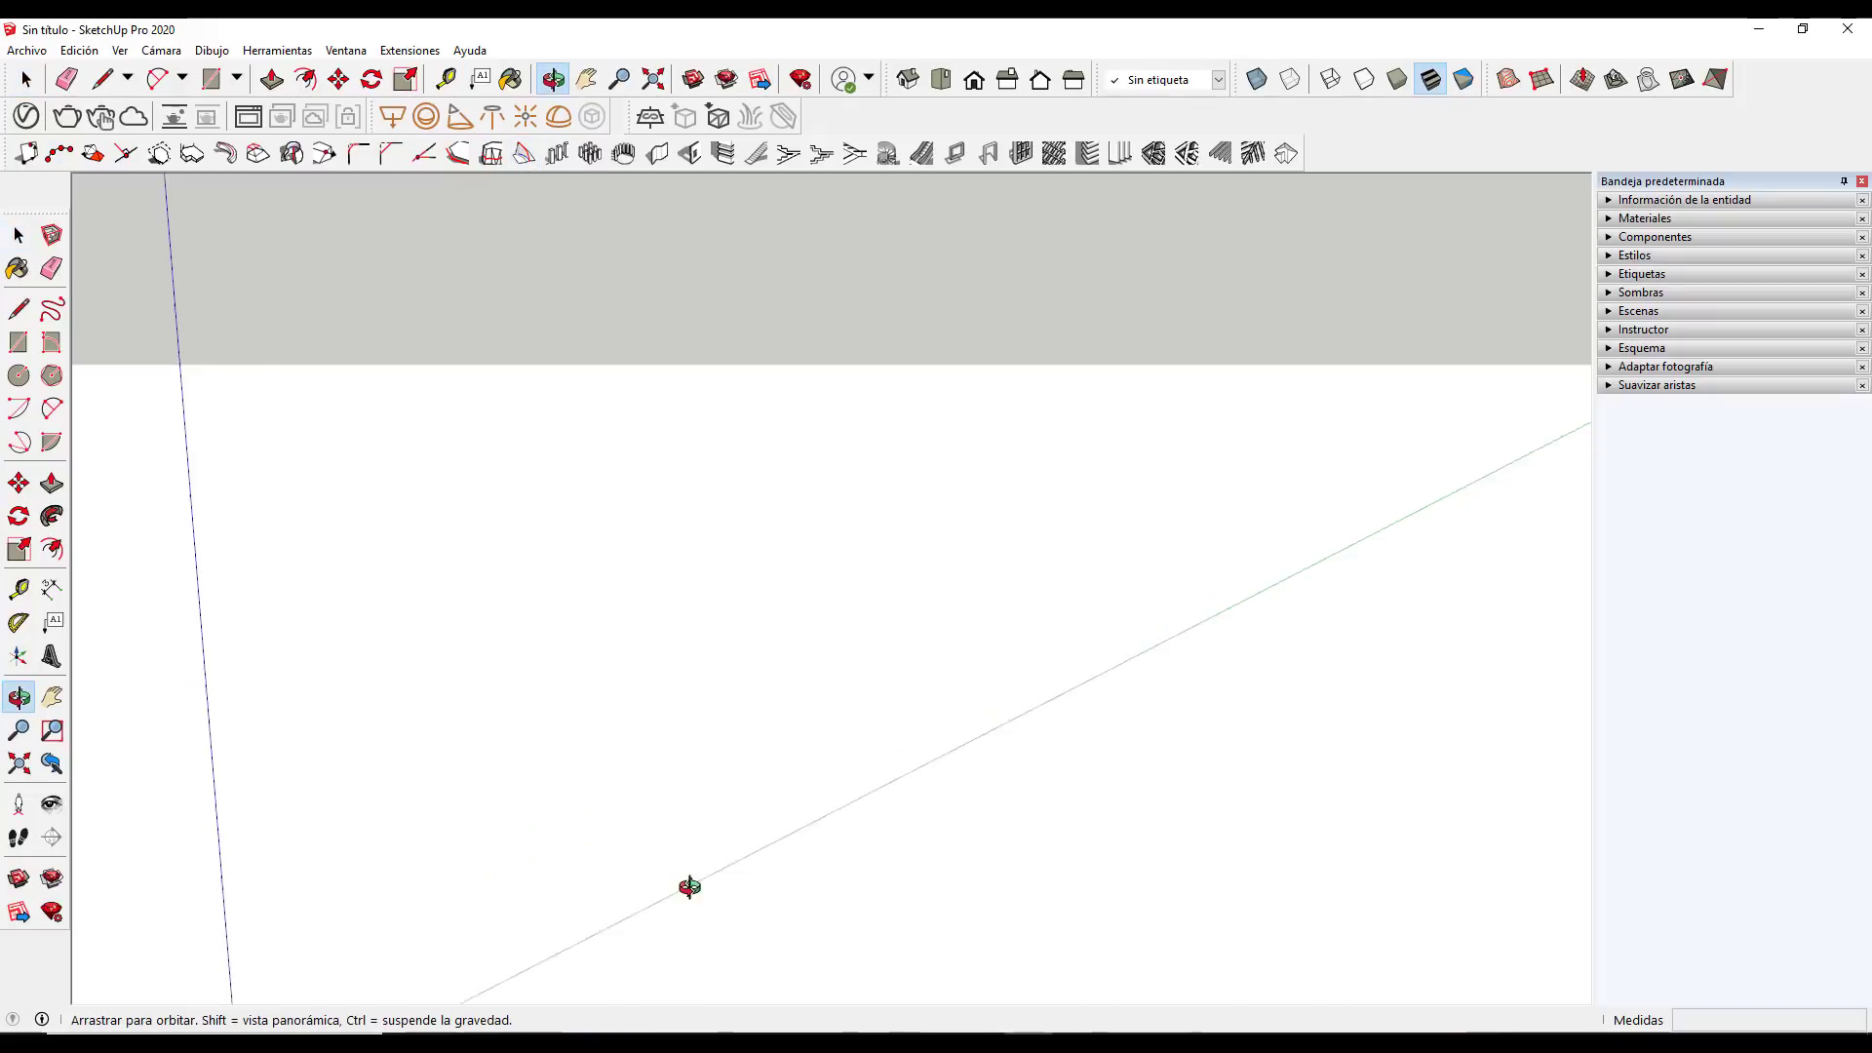
drag(733, 751, 644, 753)
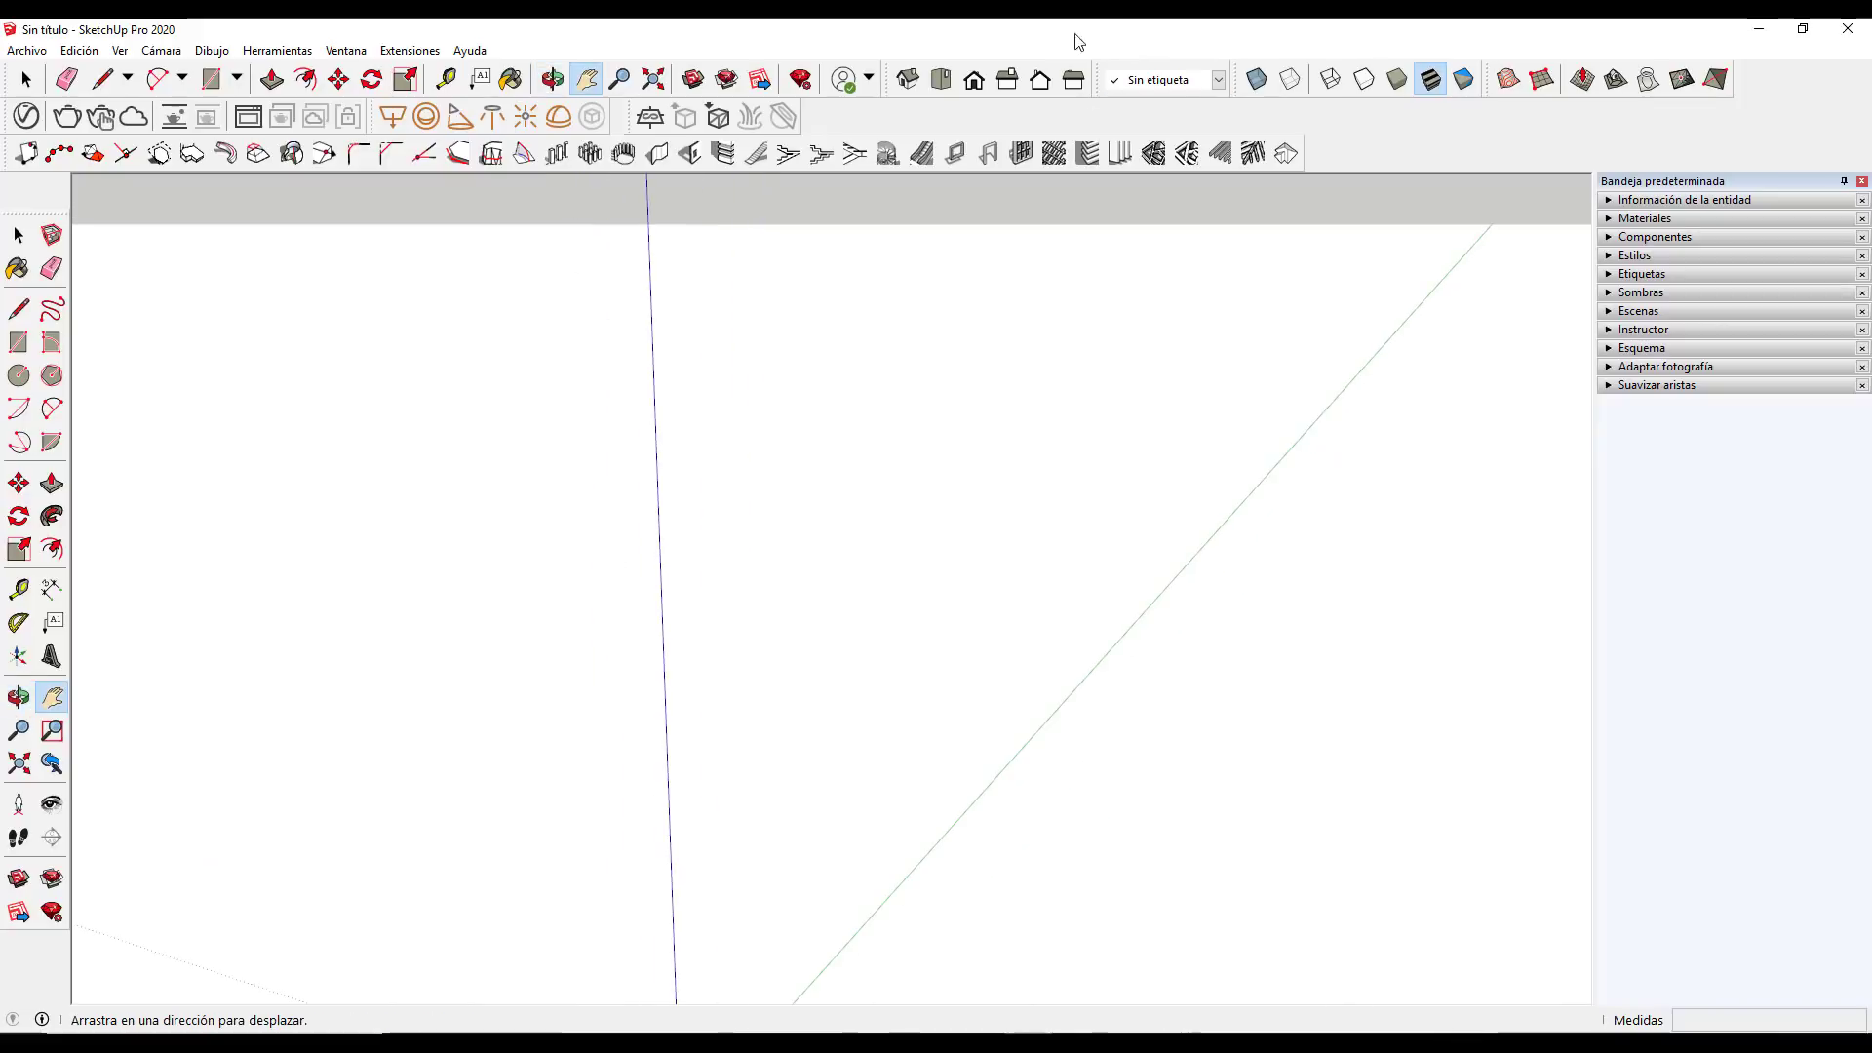
click(973, 82)
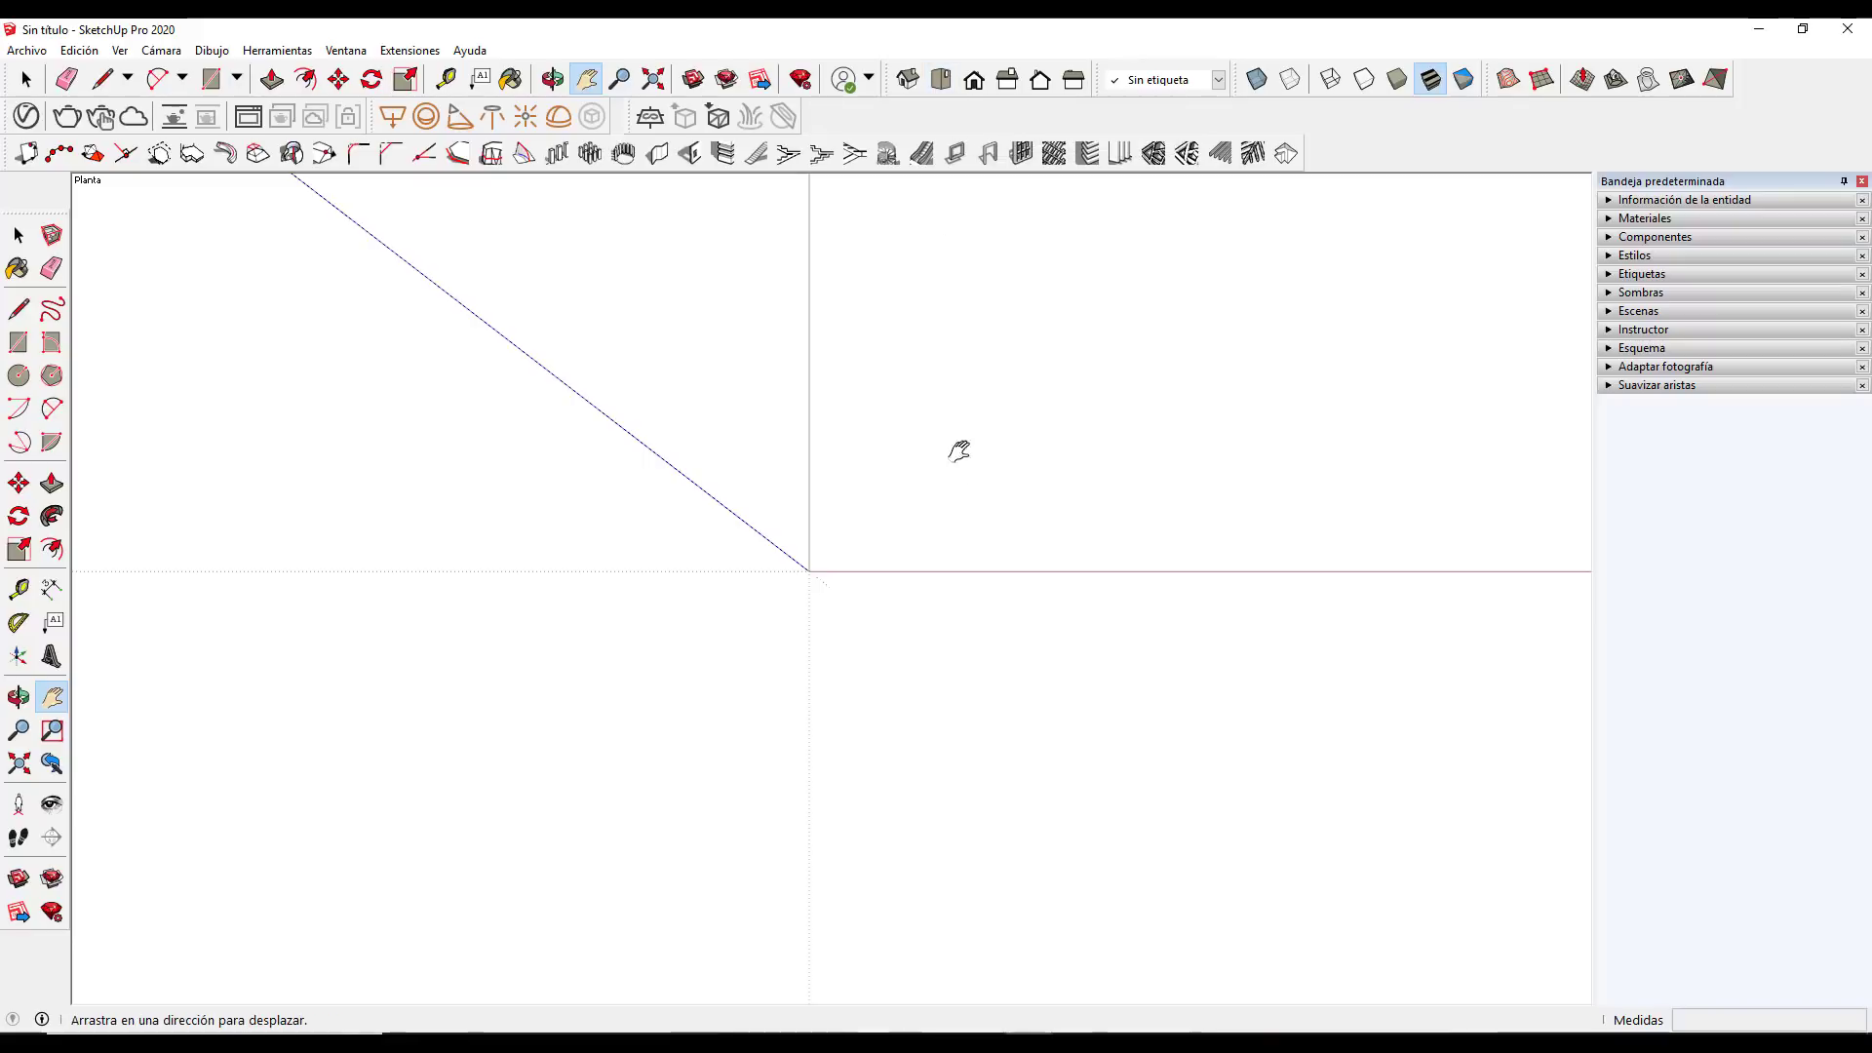
key(space)
key(l)
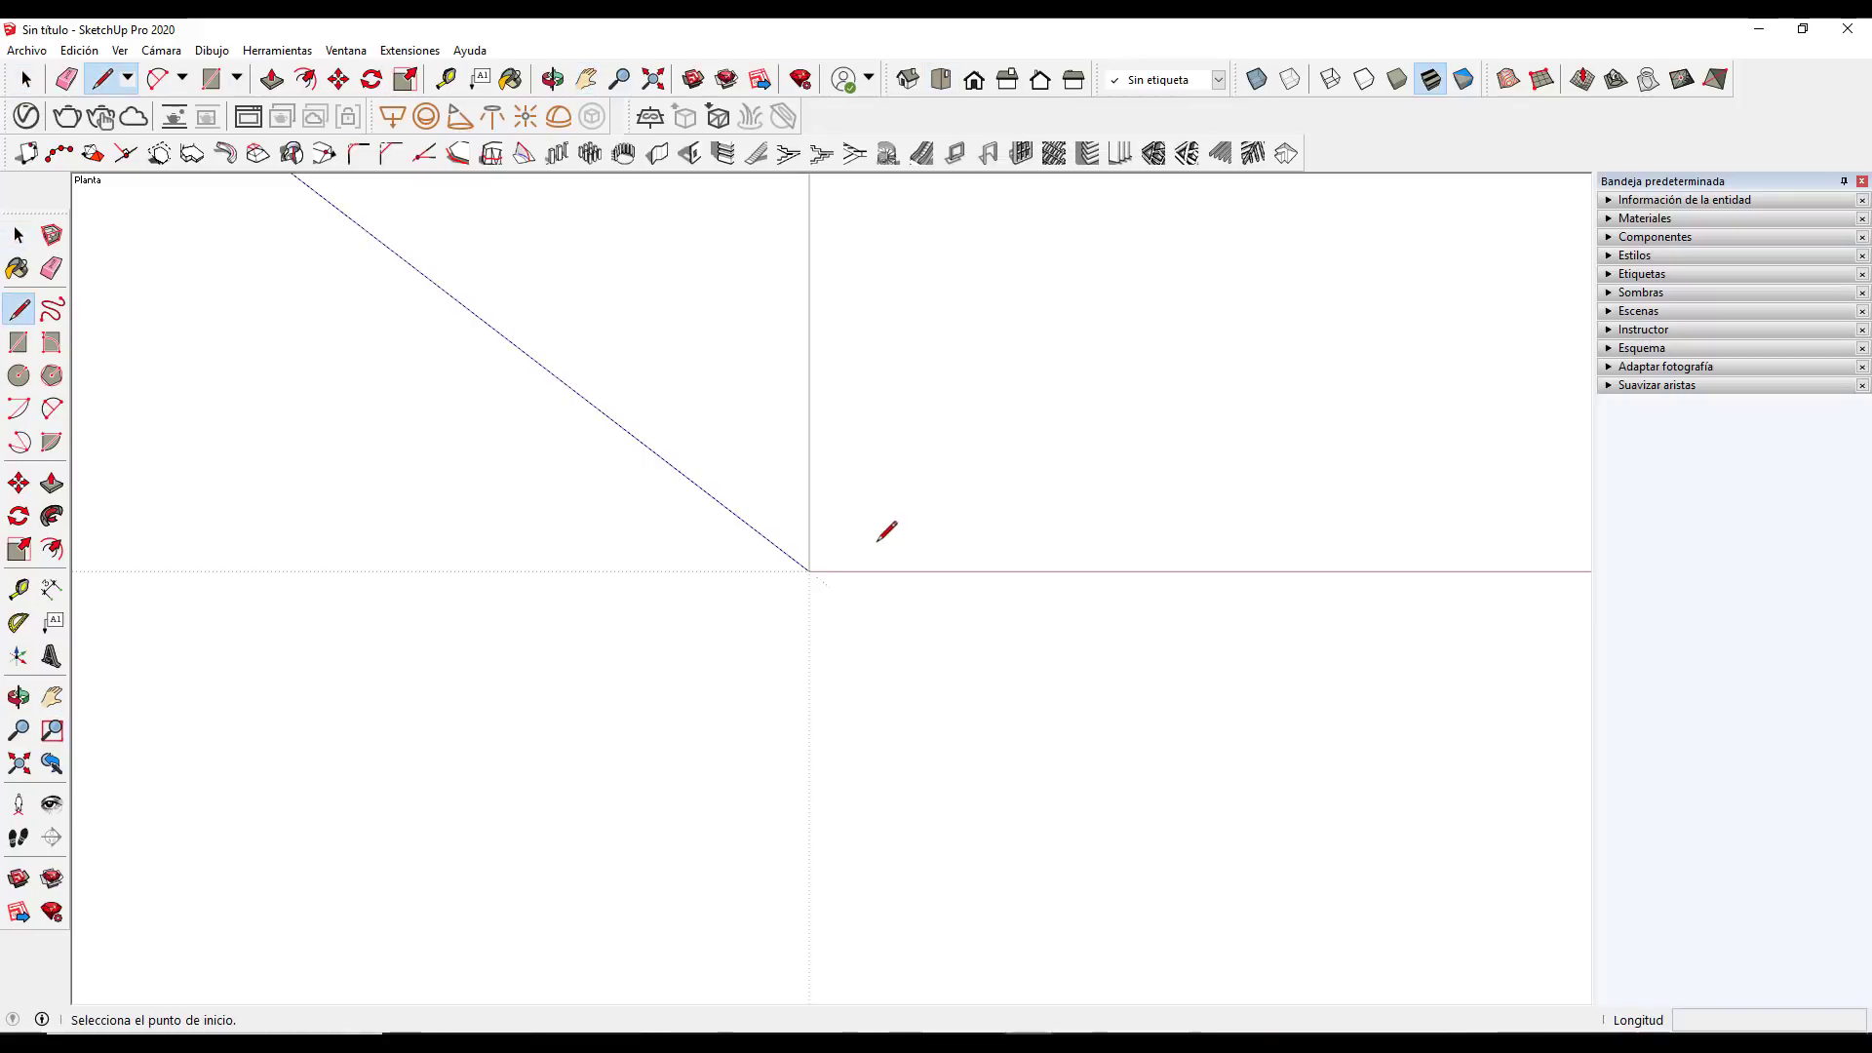
click(51, 408)
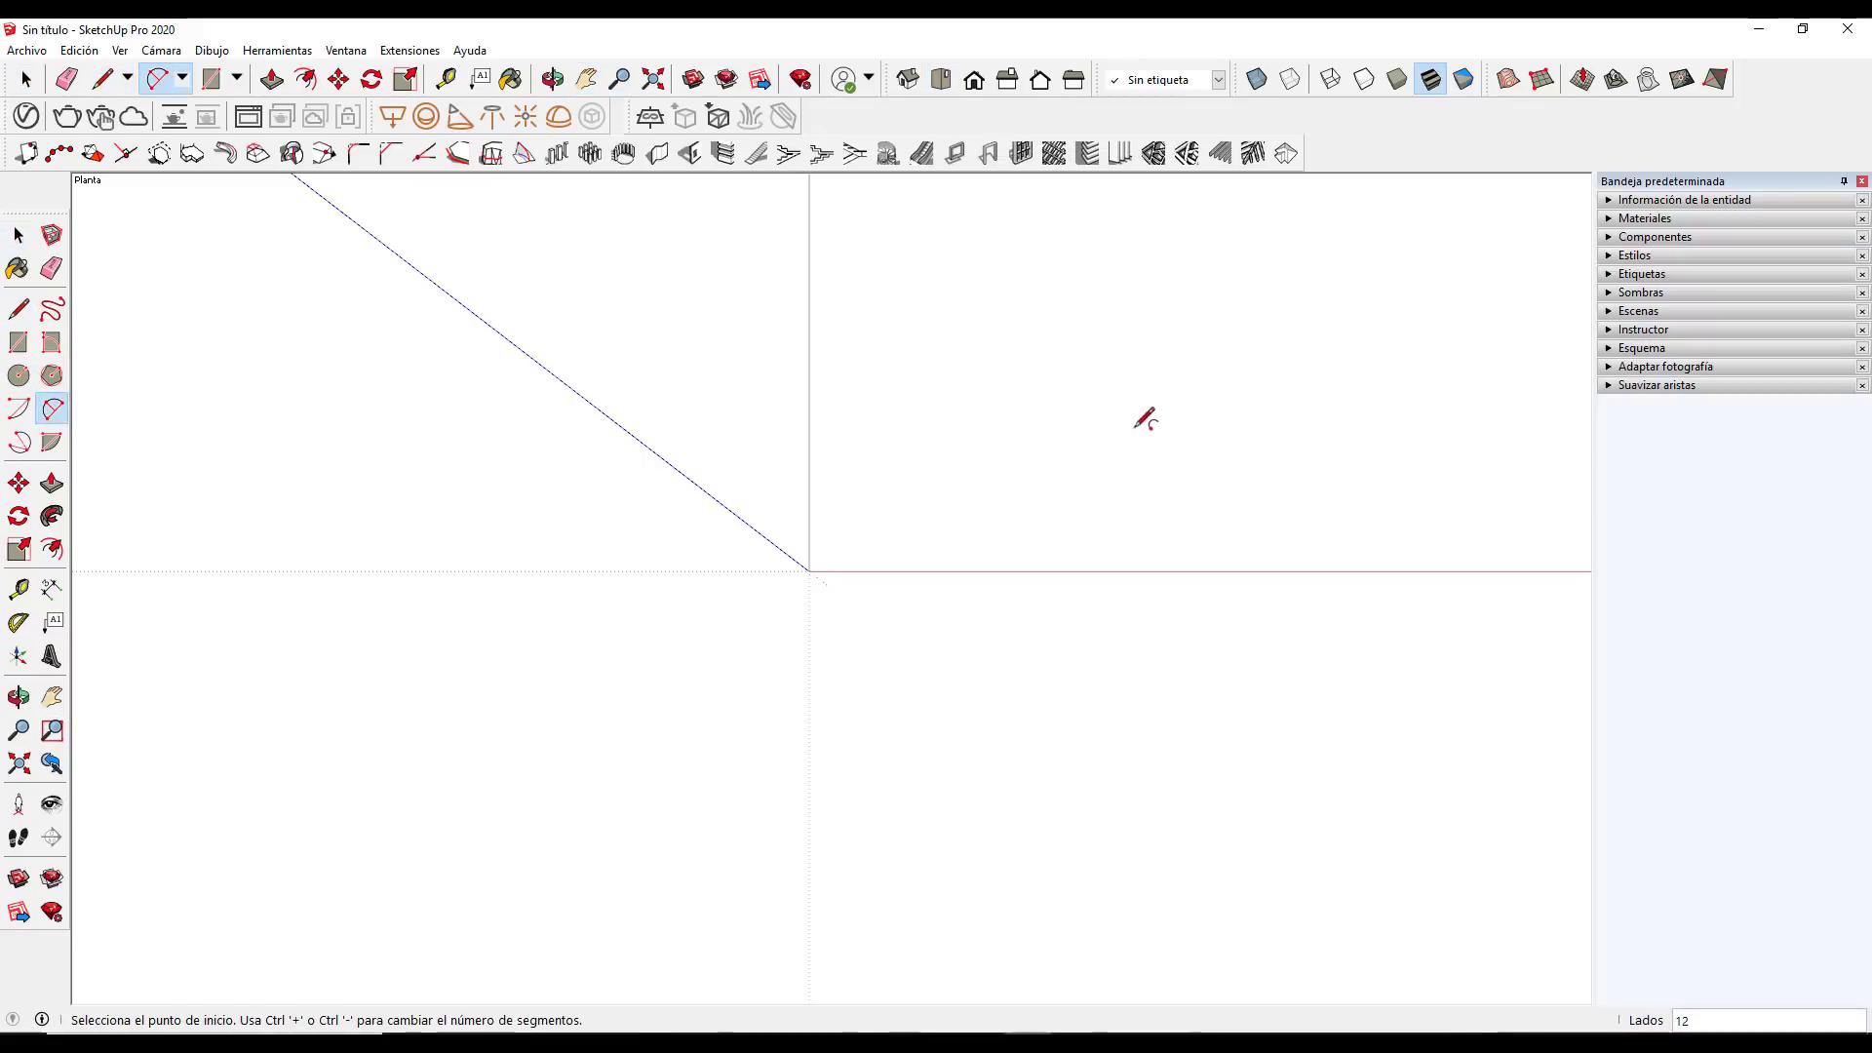
click(867, 449)
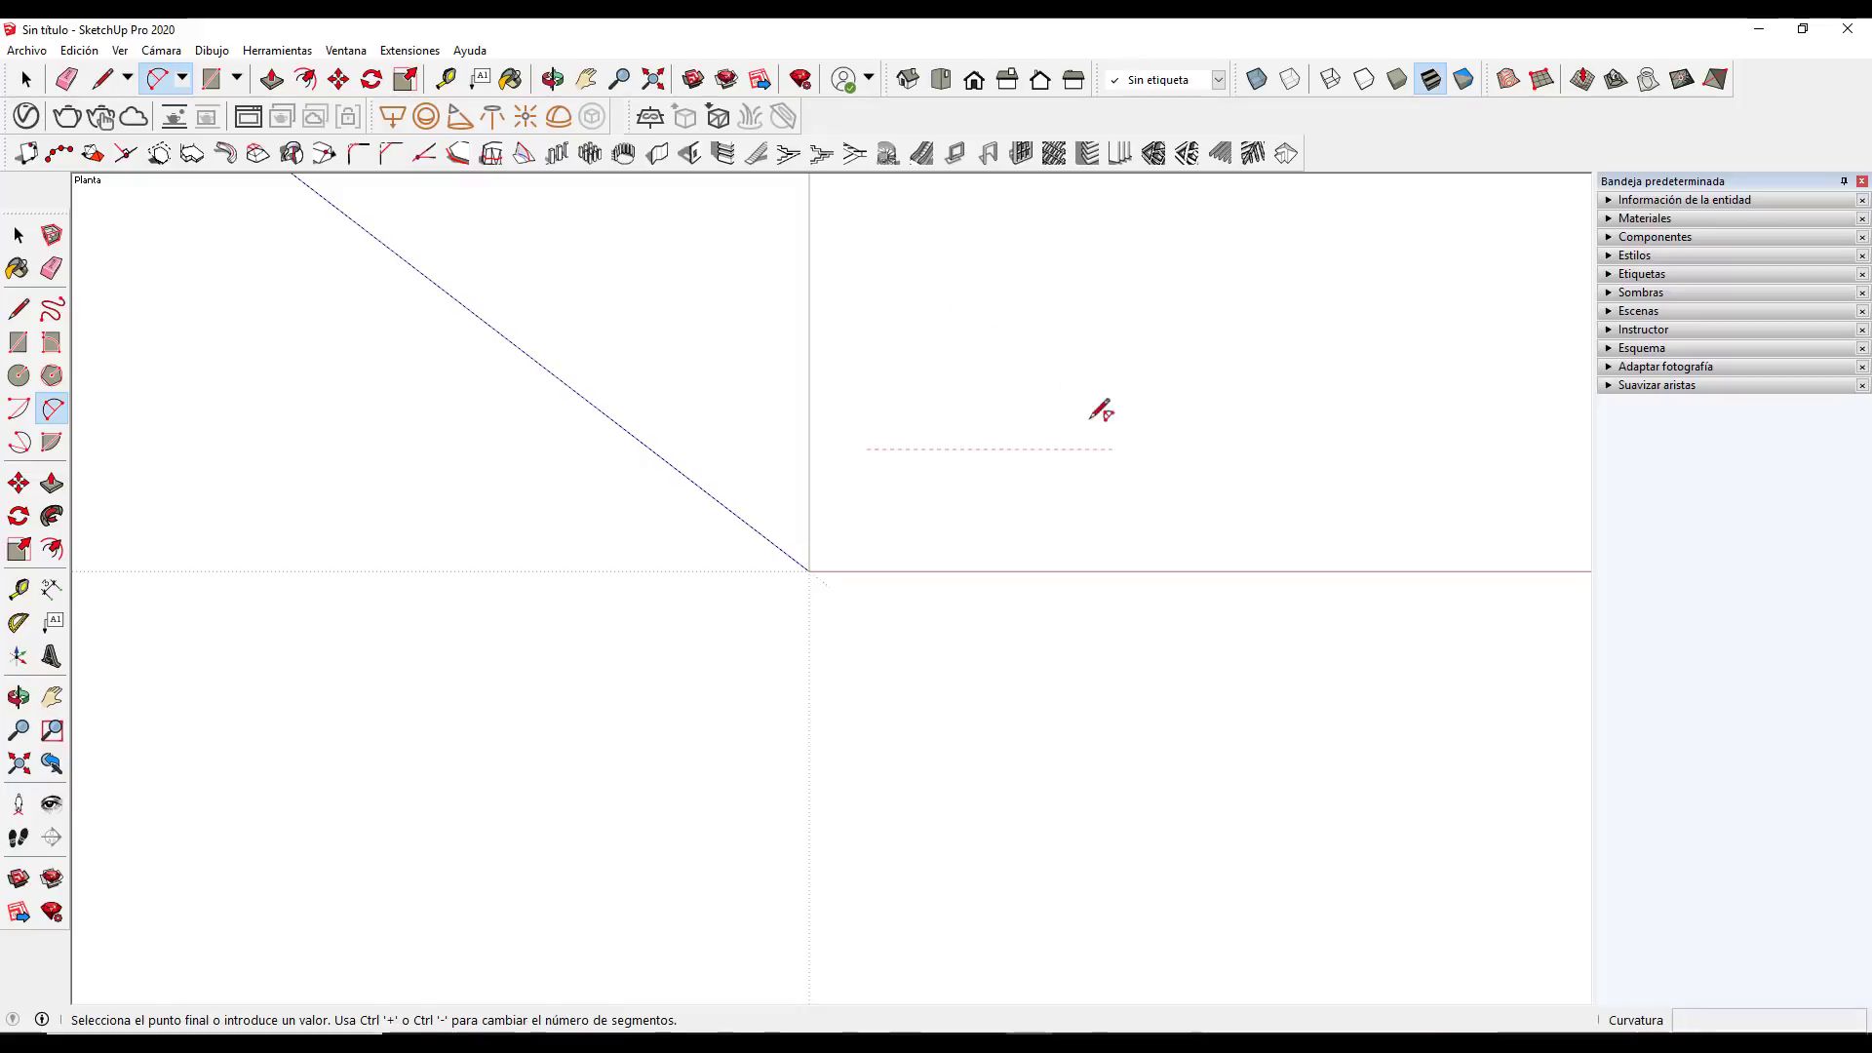
click(1113, 449)
click(1020, 374)
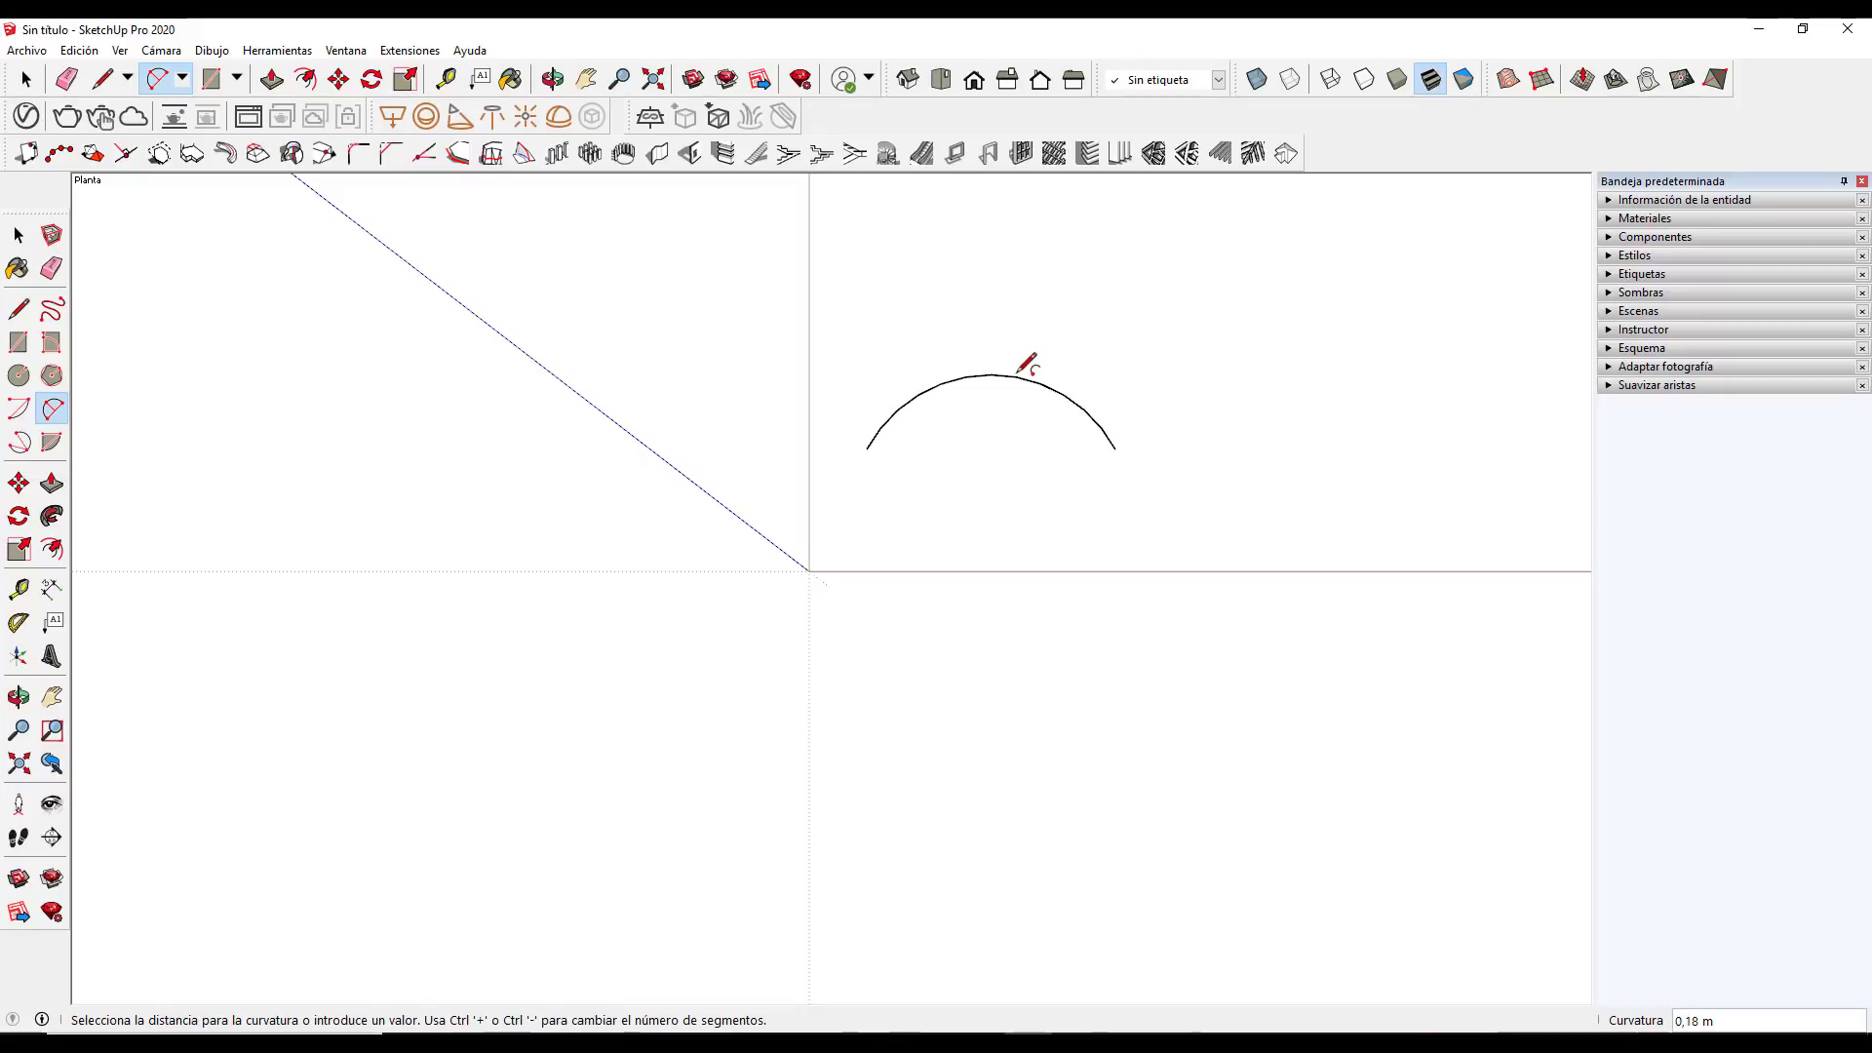
Draw a second arc from the first arc's left end to a point below, forming a spiral
key(l)
click(867, 449)
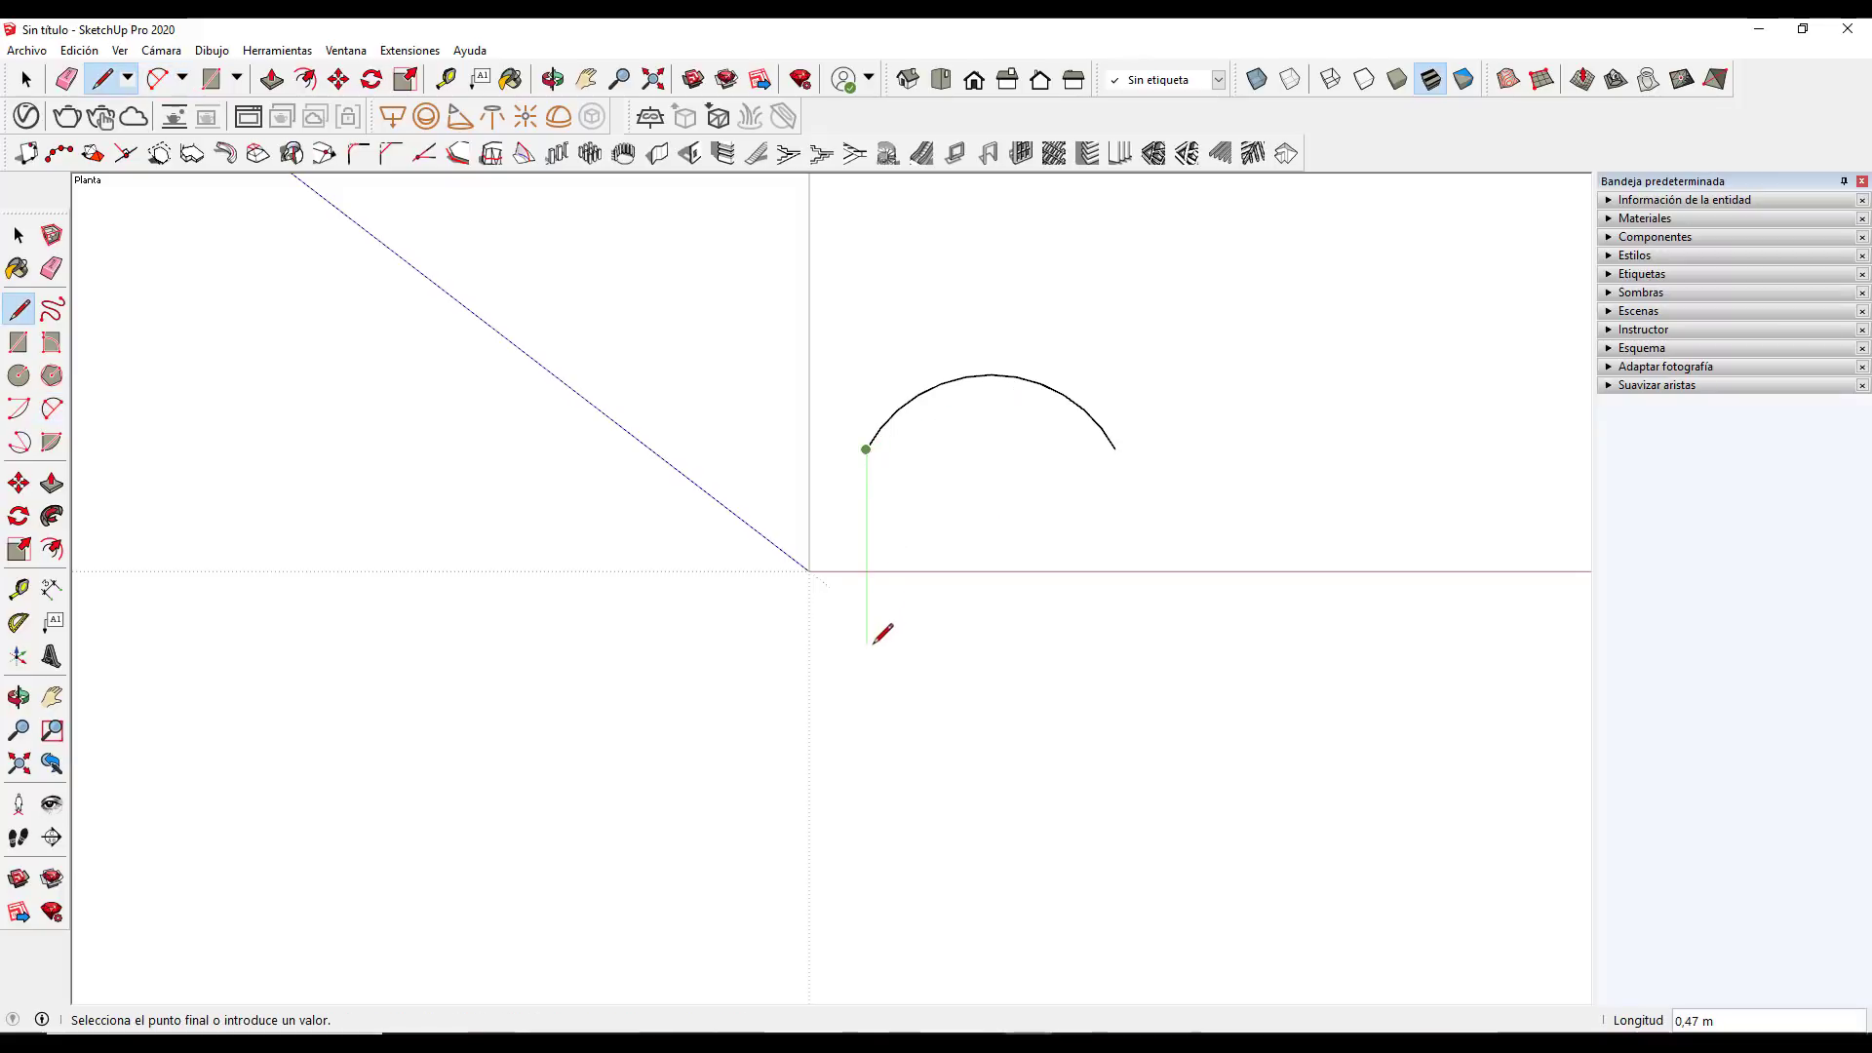
key(space)
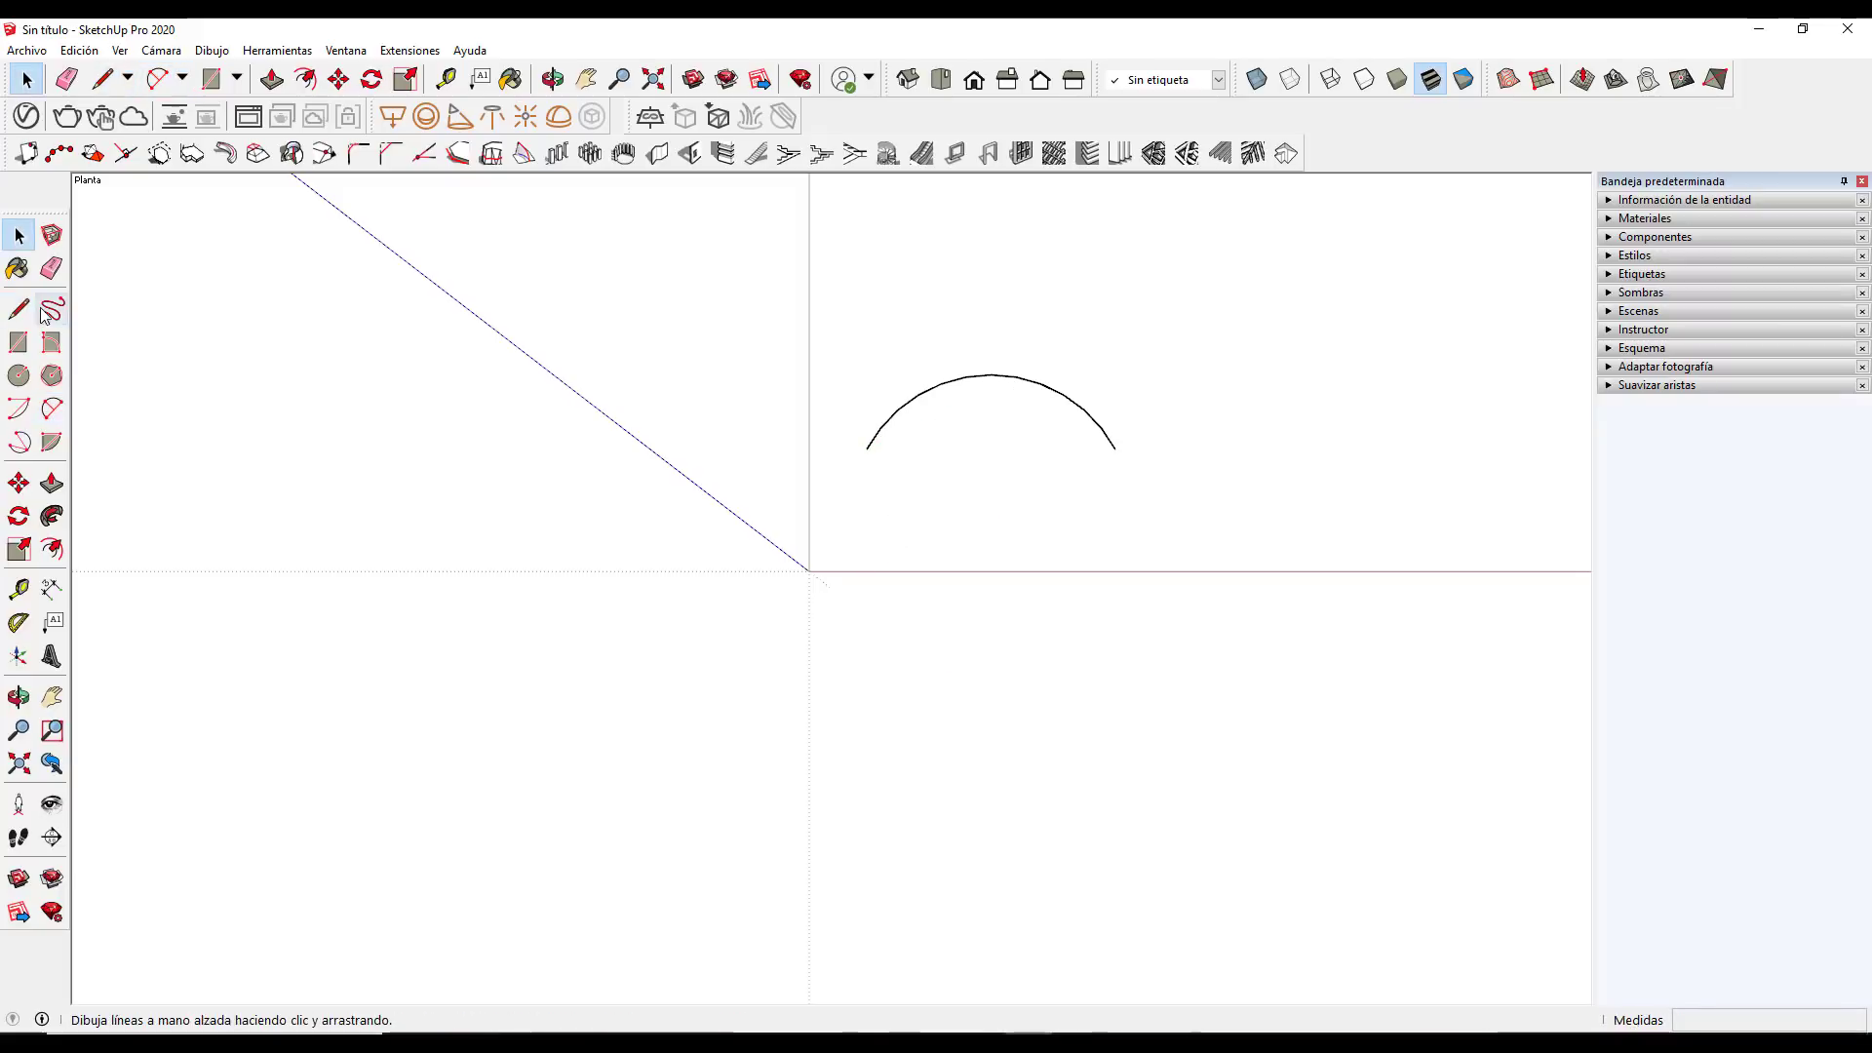
click(52, 408)
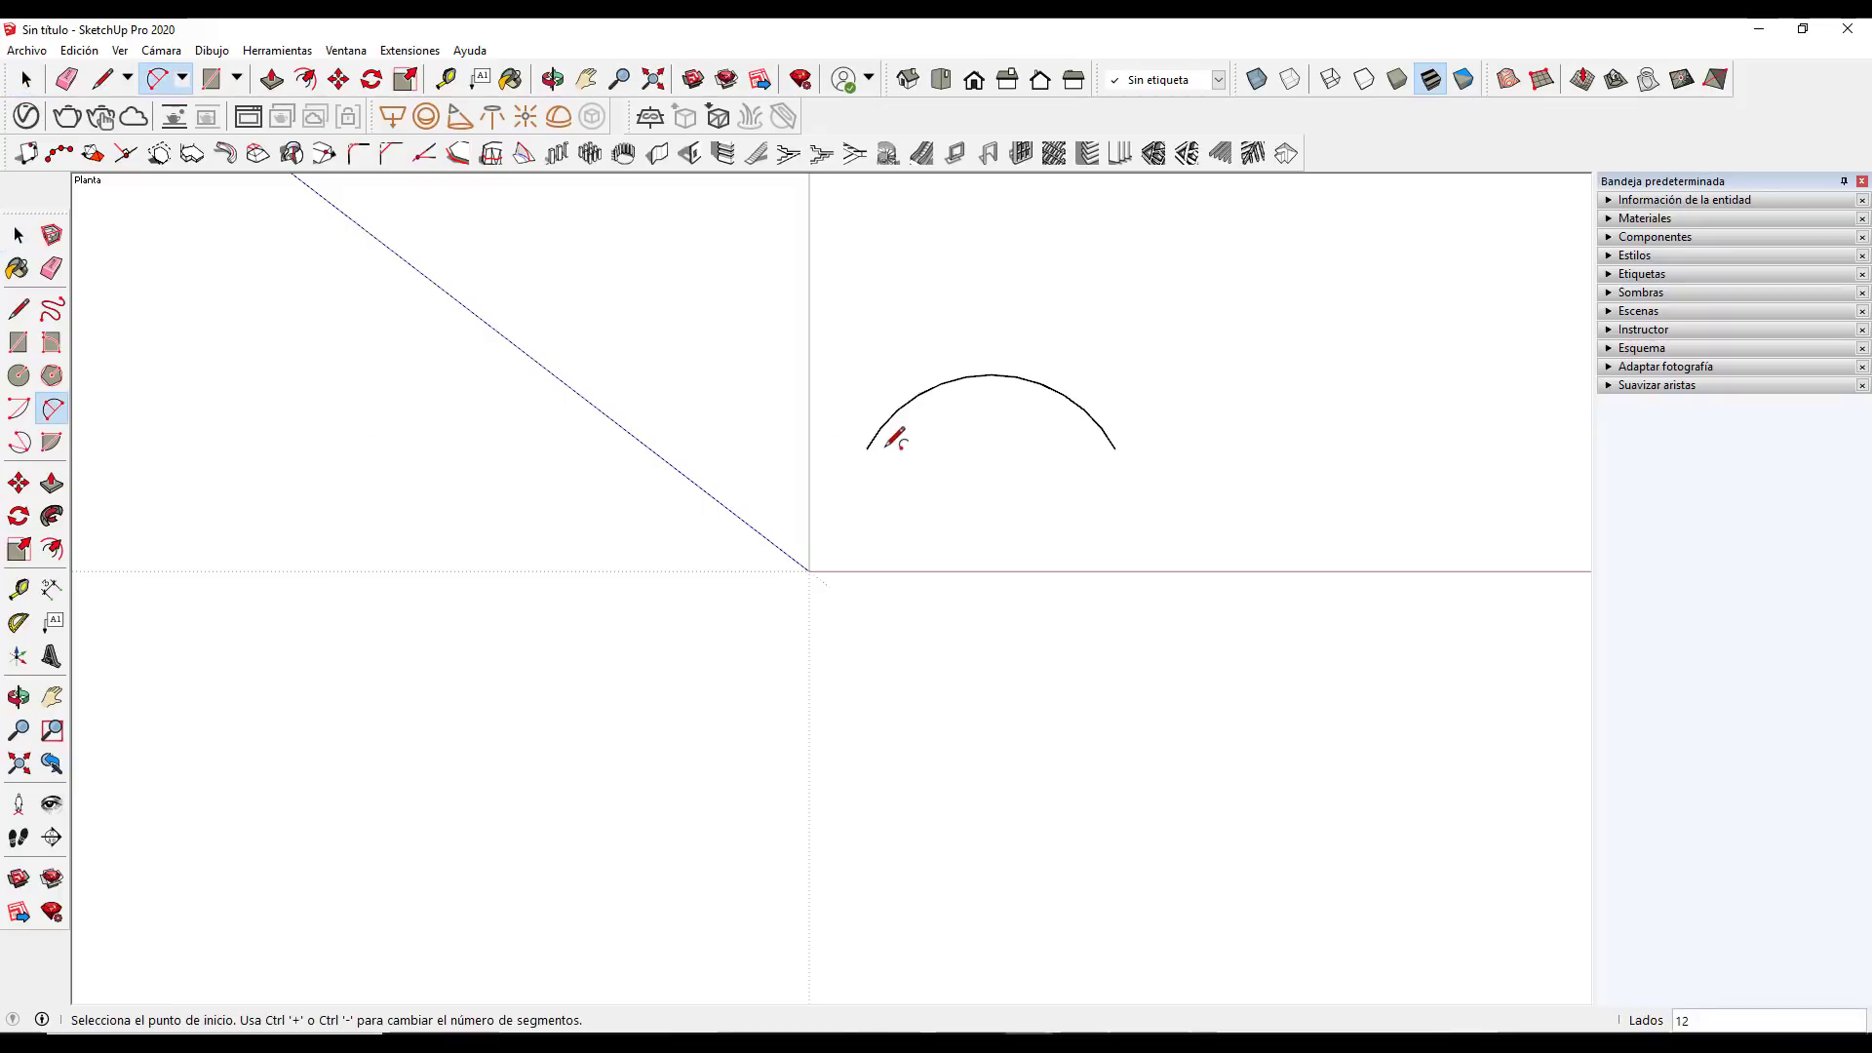
click(866, 450)
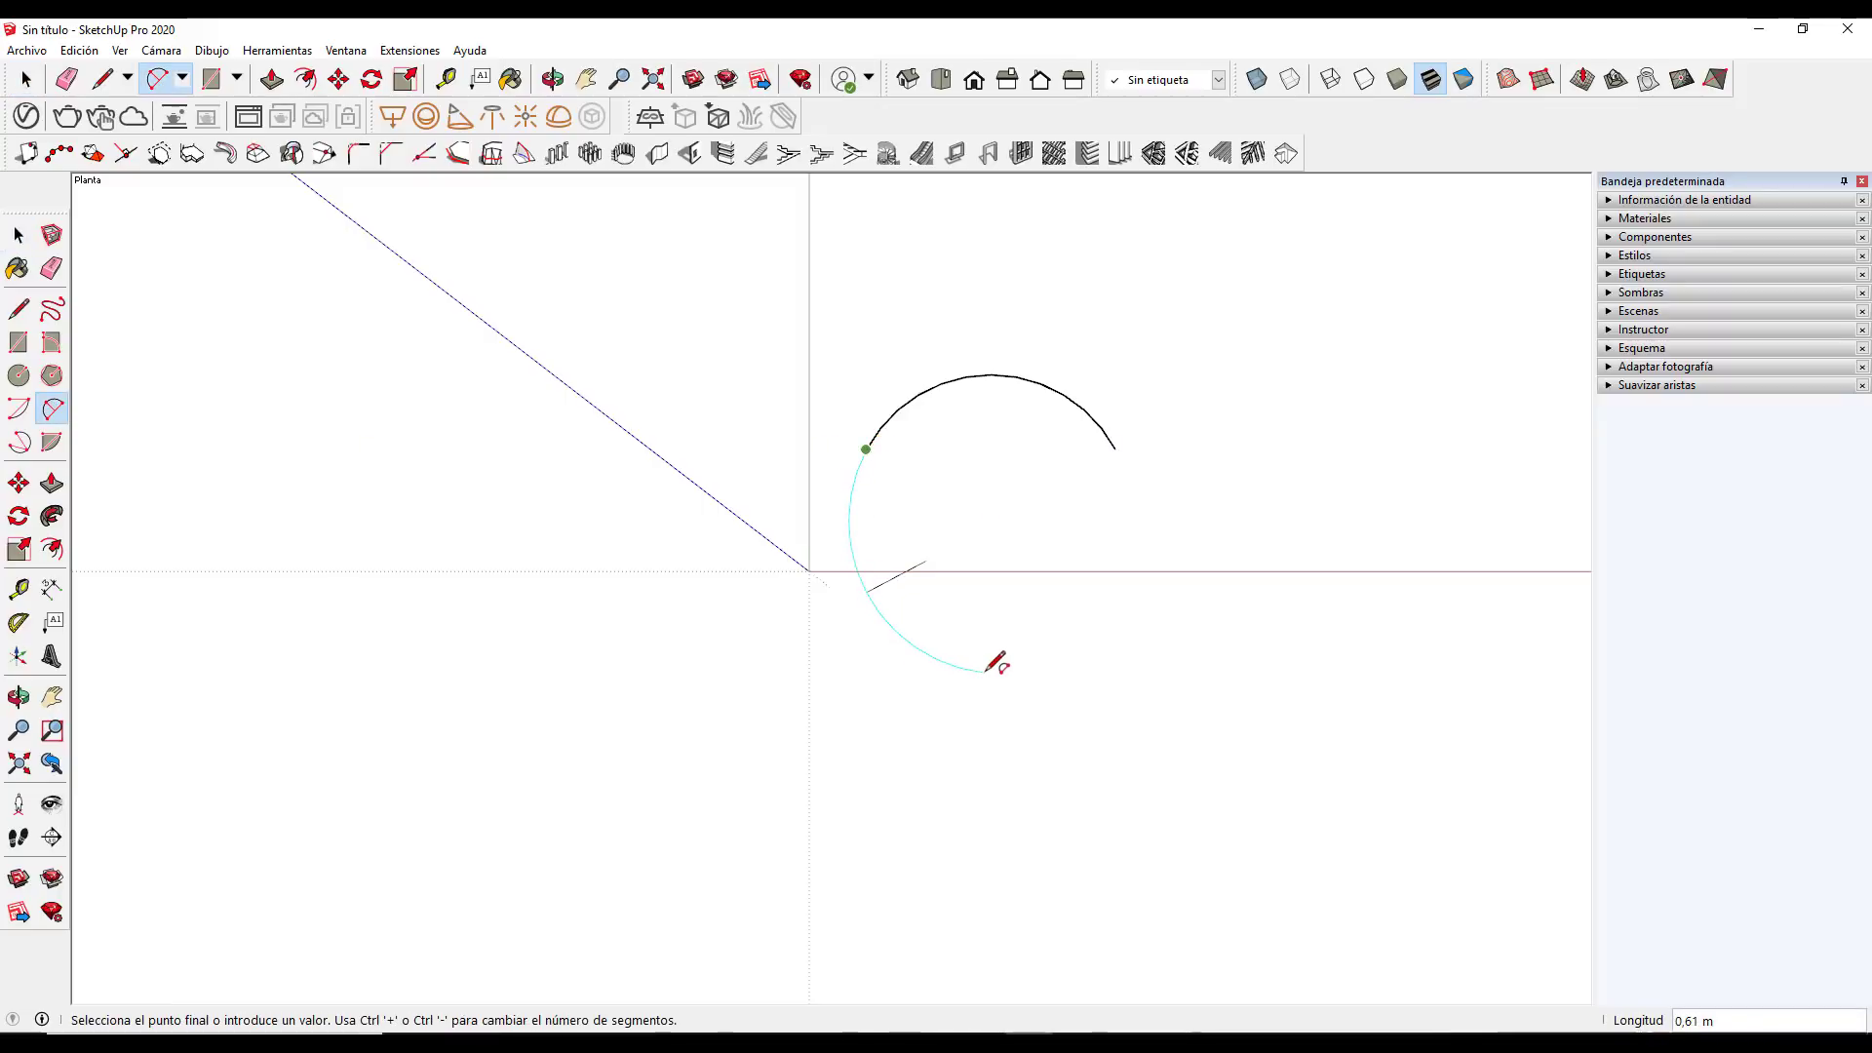
click(987, 671)
key(space)
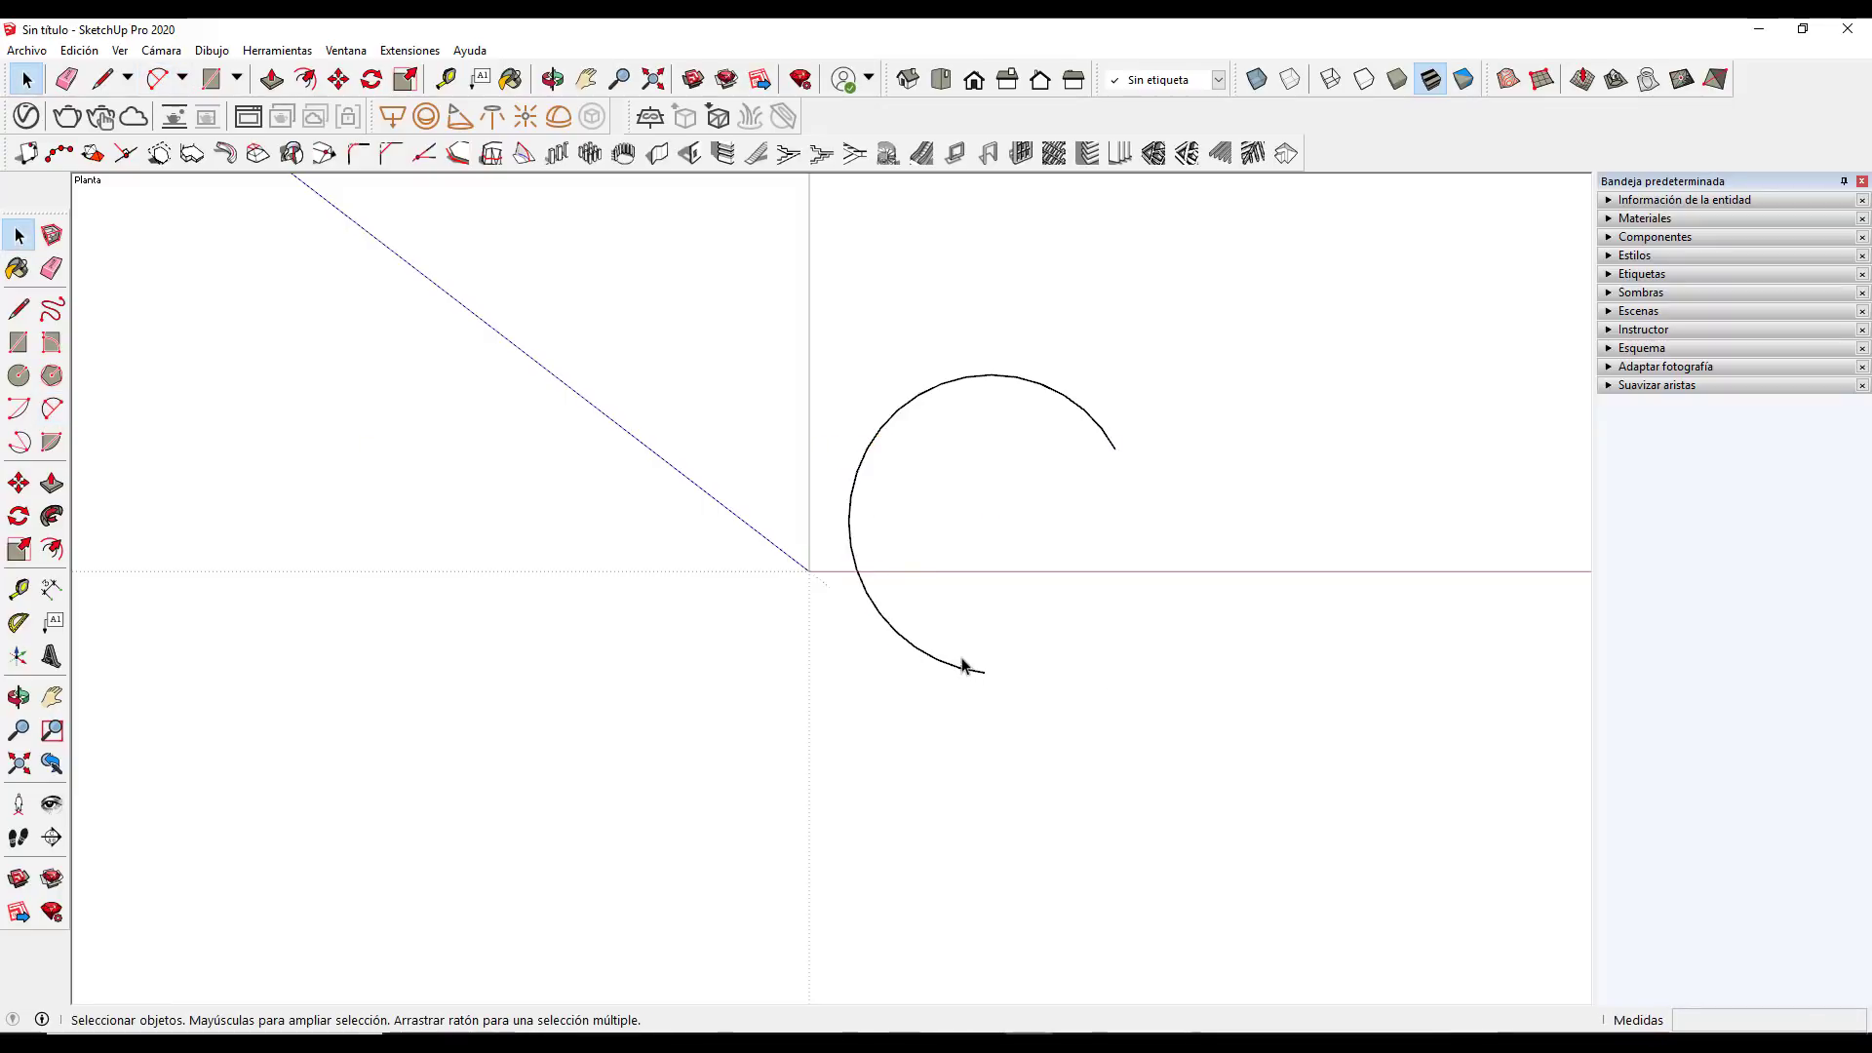
Orbit into perspective, dismiss the 'No edges selected' warning, and open Slope Edges for the selected curve
key(o)
mouse_move(973, 684)
mouse_down()
mouse_move(943, 447)
mouse_move(1016, 669)
mouse_move(869, 460)
mouse_move(864, 581)
mouse_up()
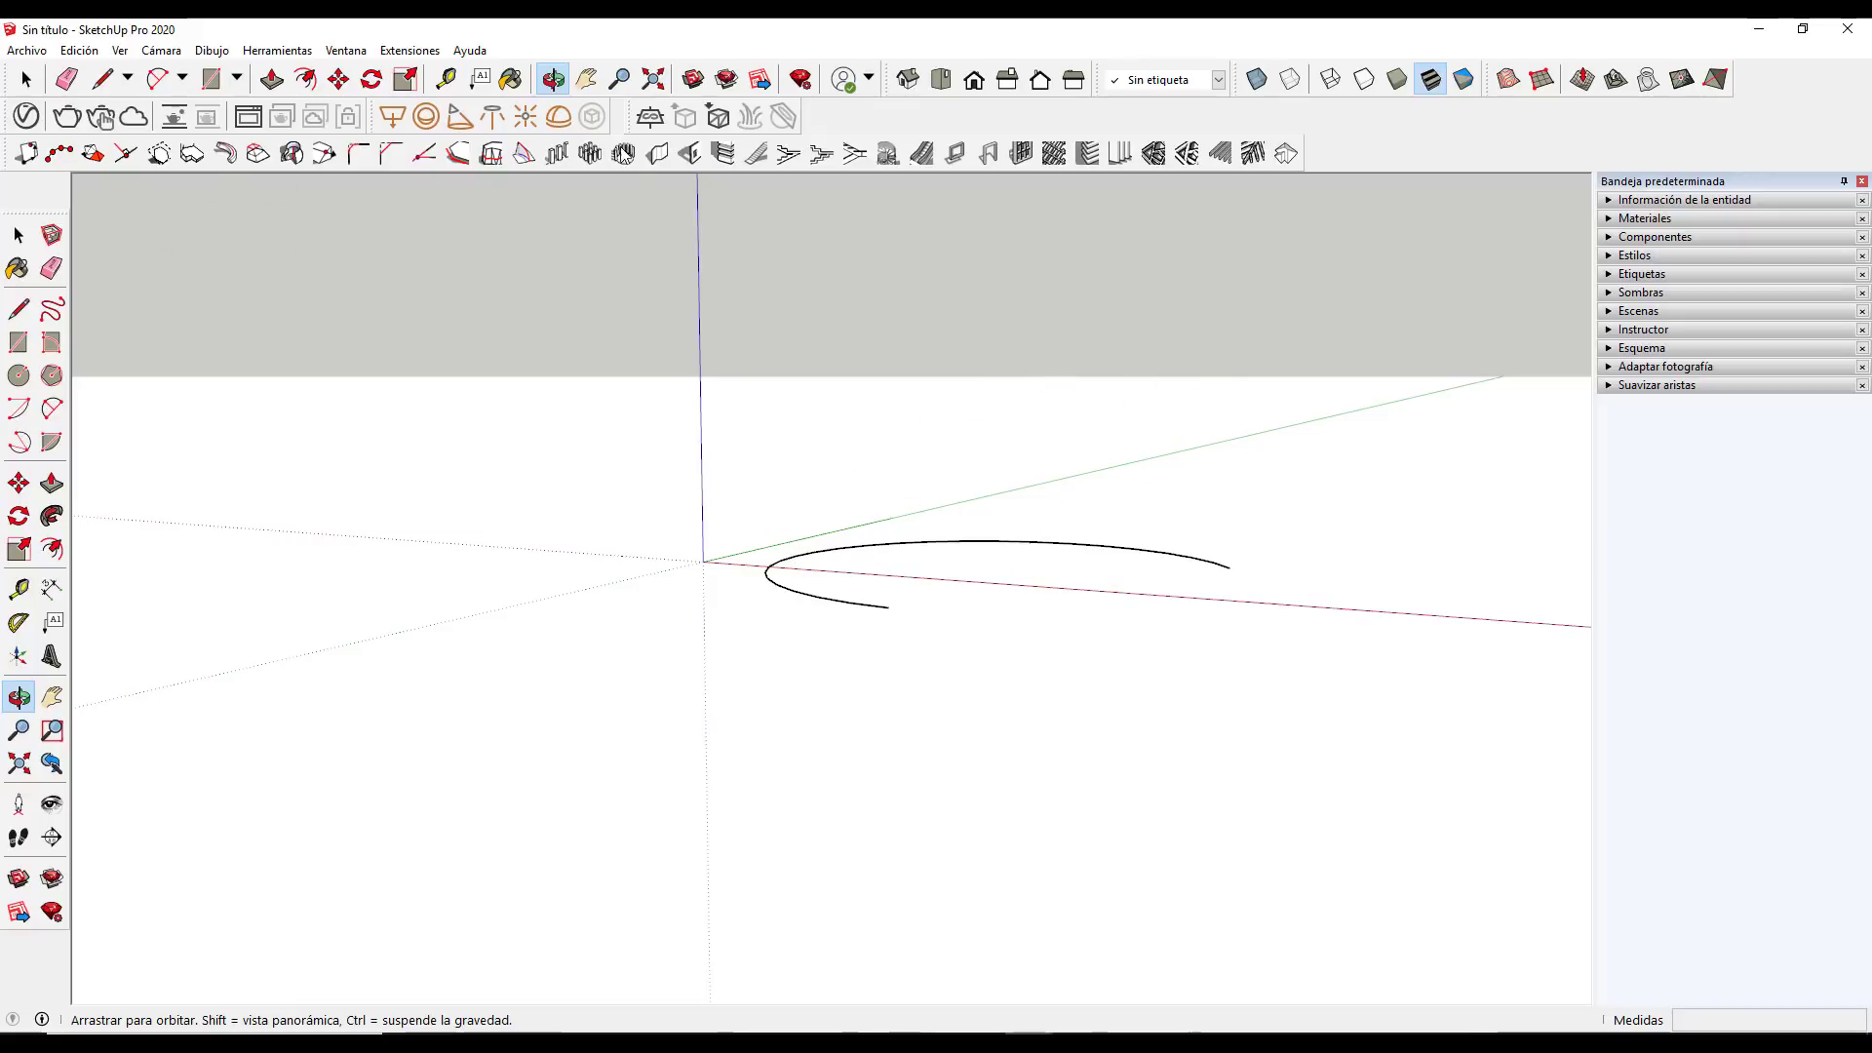
click(523, 156)
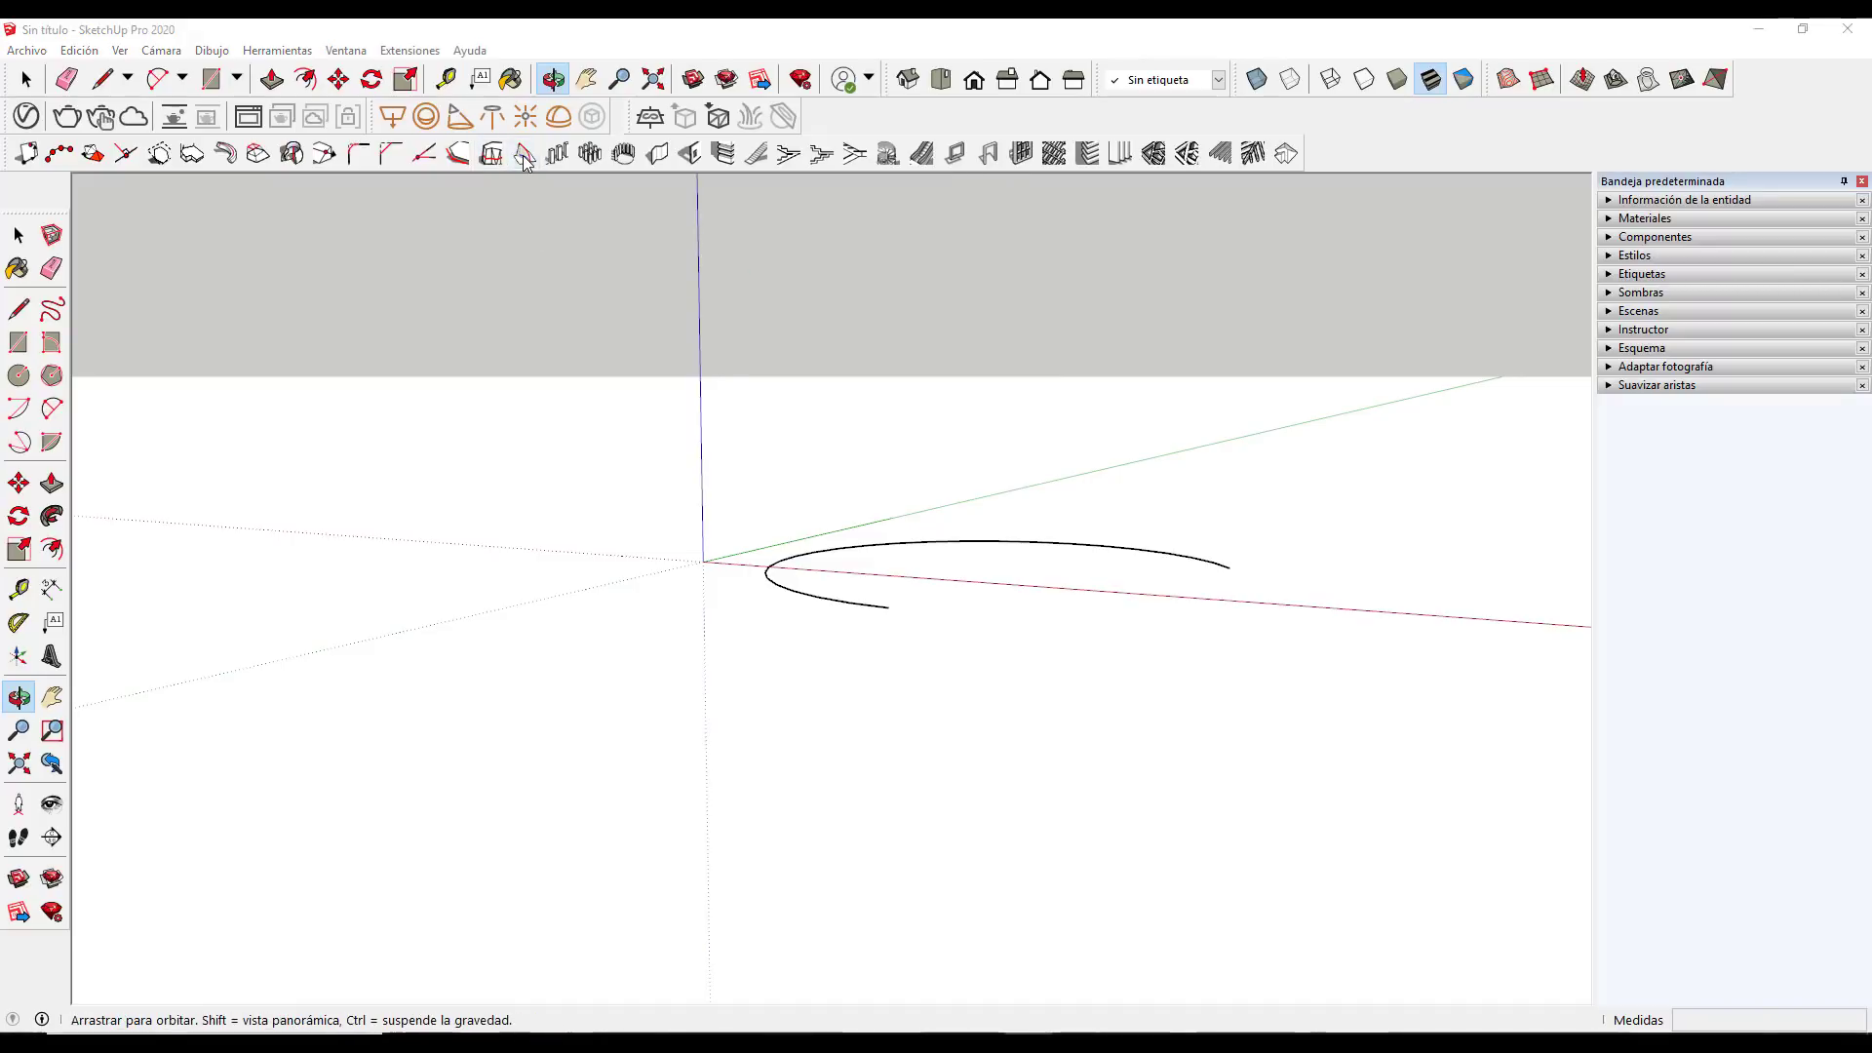
click(1071, 576)
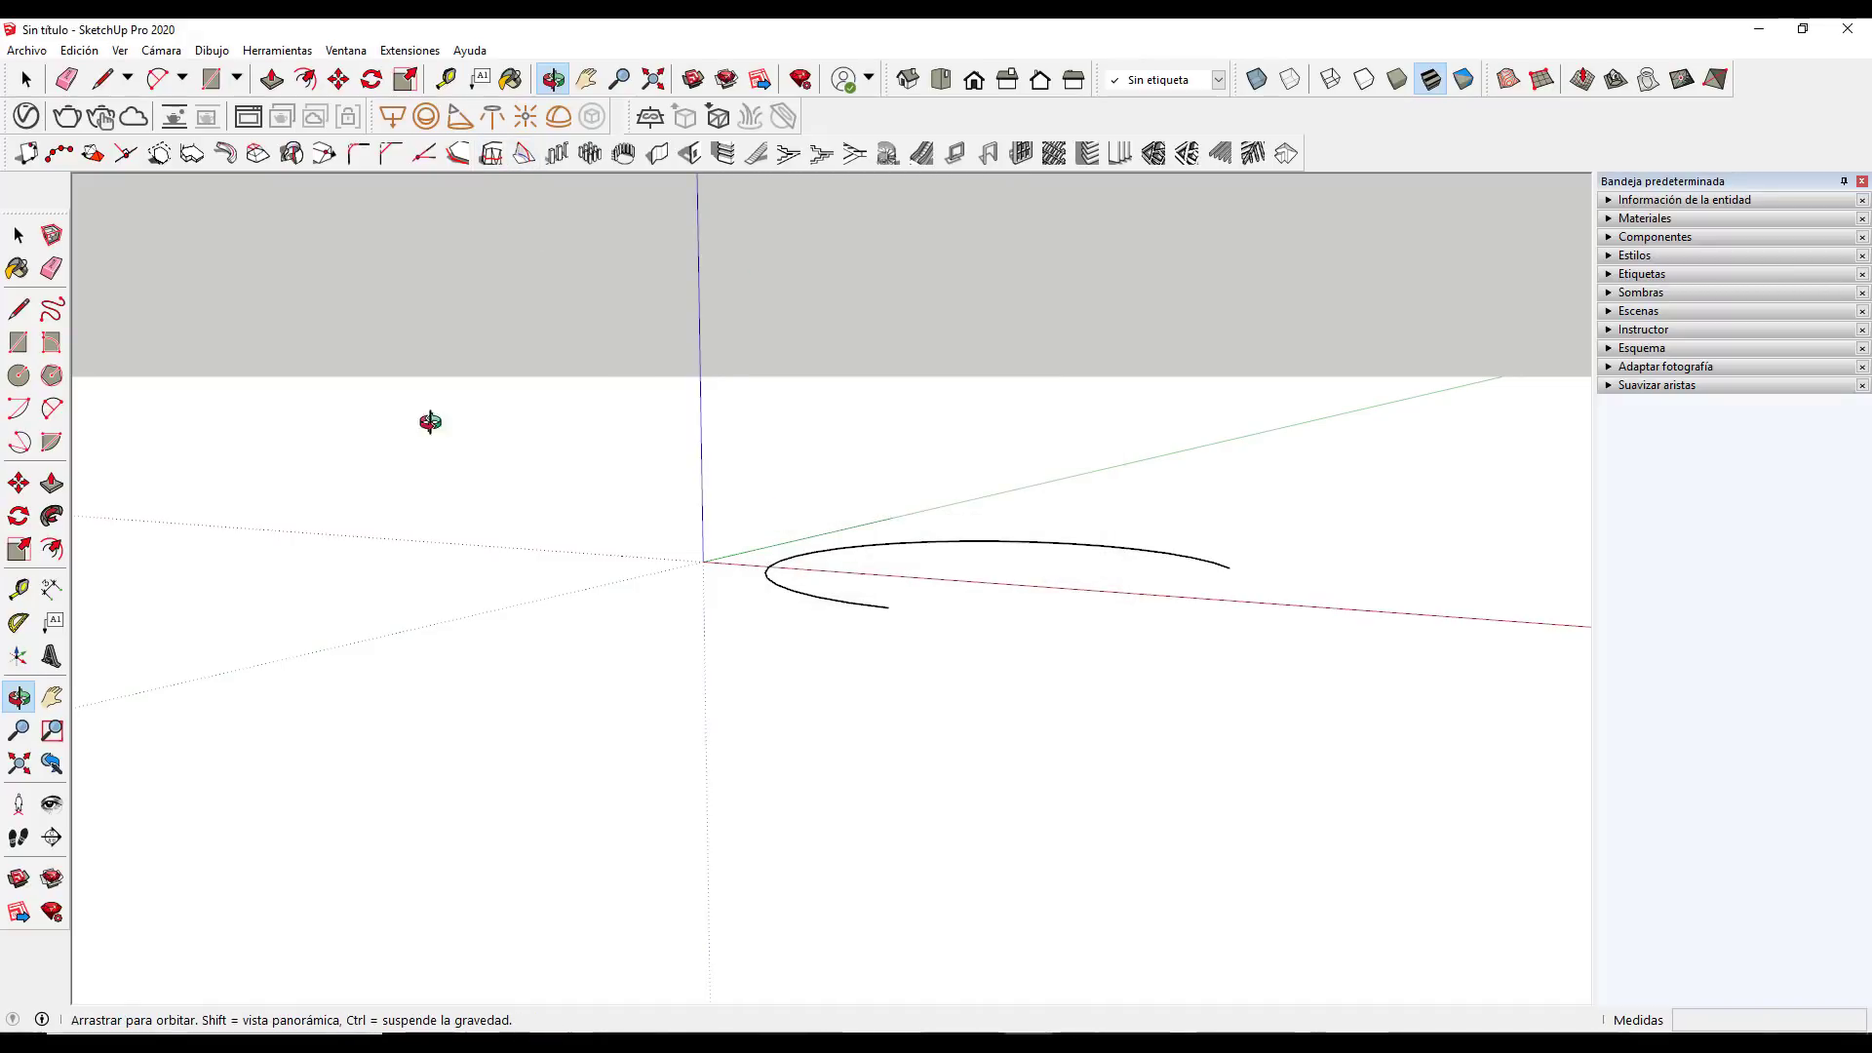
key(space)
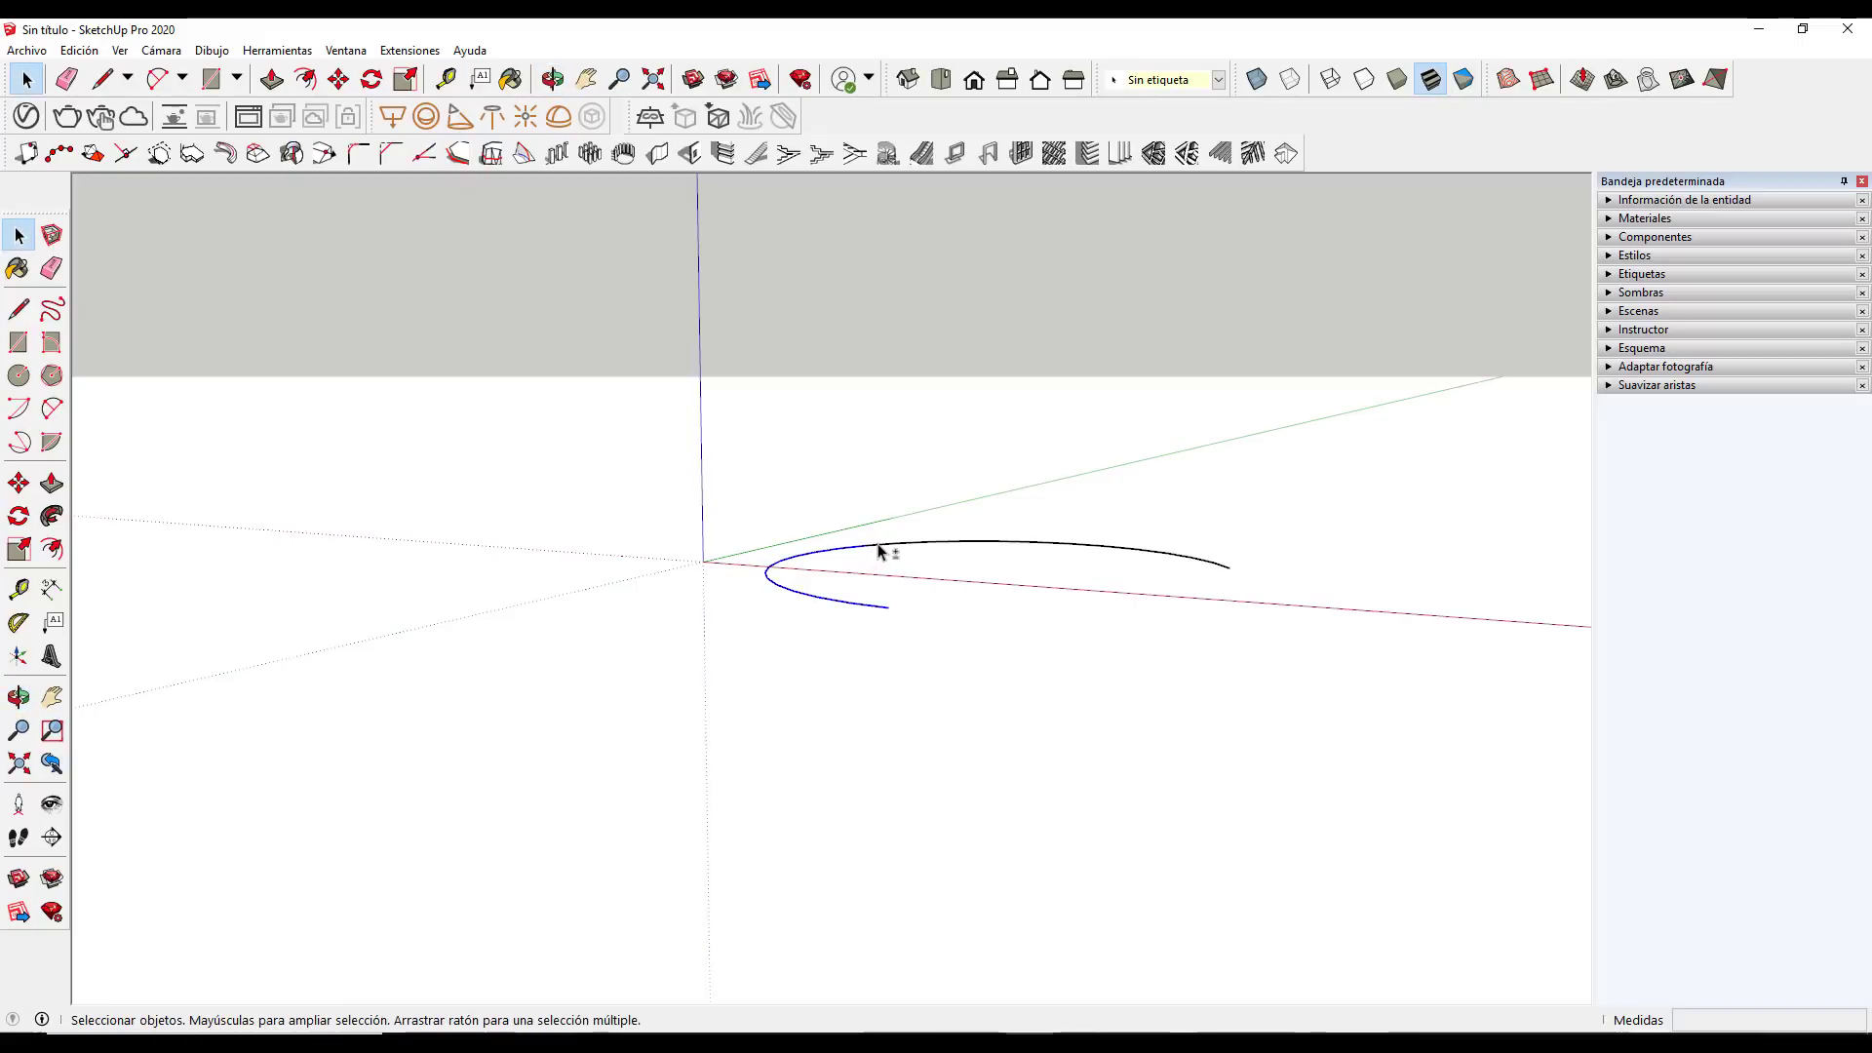
click(523, 156)
Slope the selected curve upward from its lower end with 1001bit Slope Edges
drag(316, 90, 356, 222)
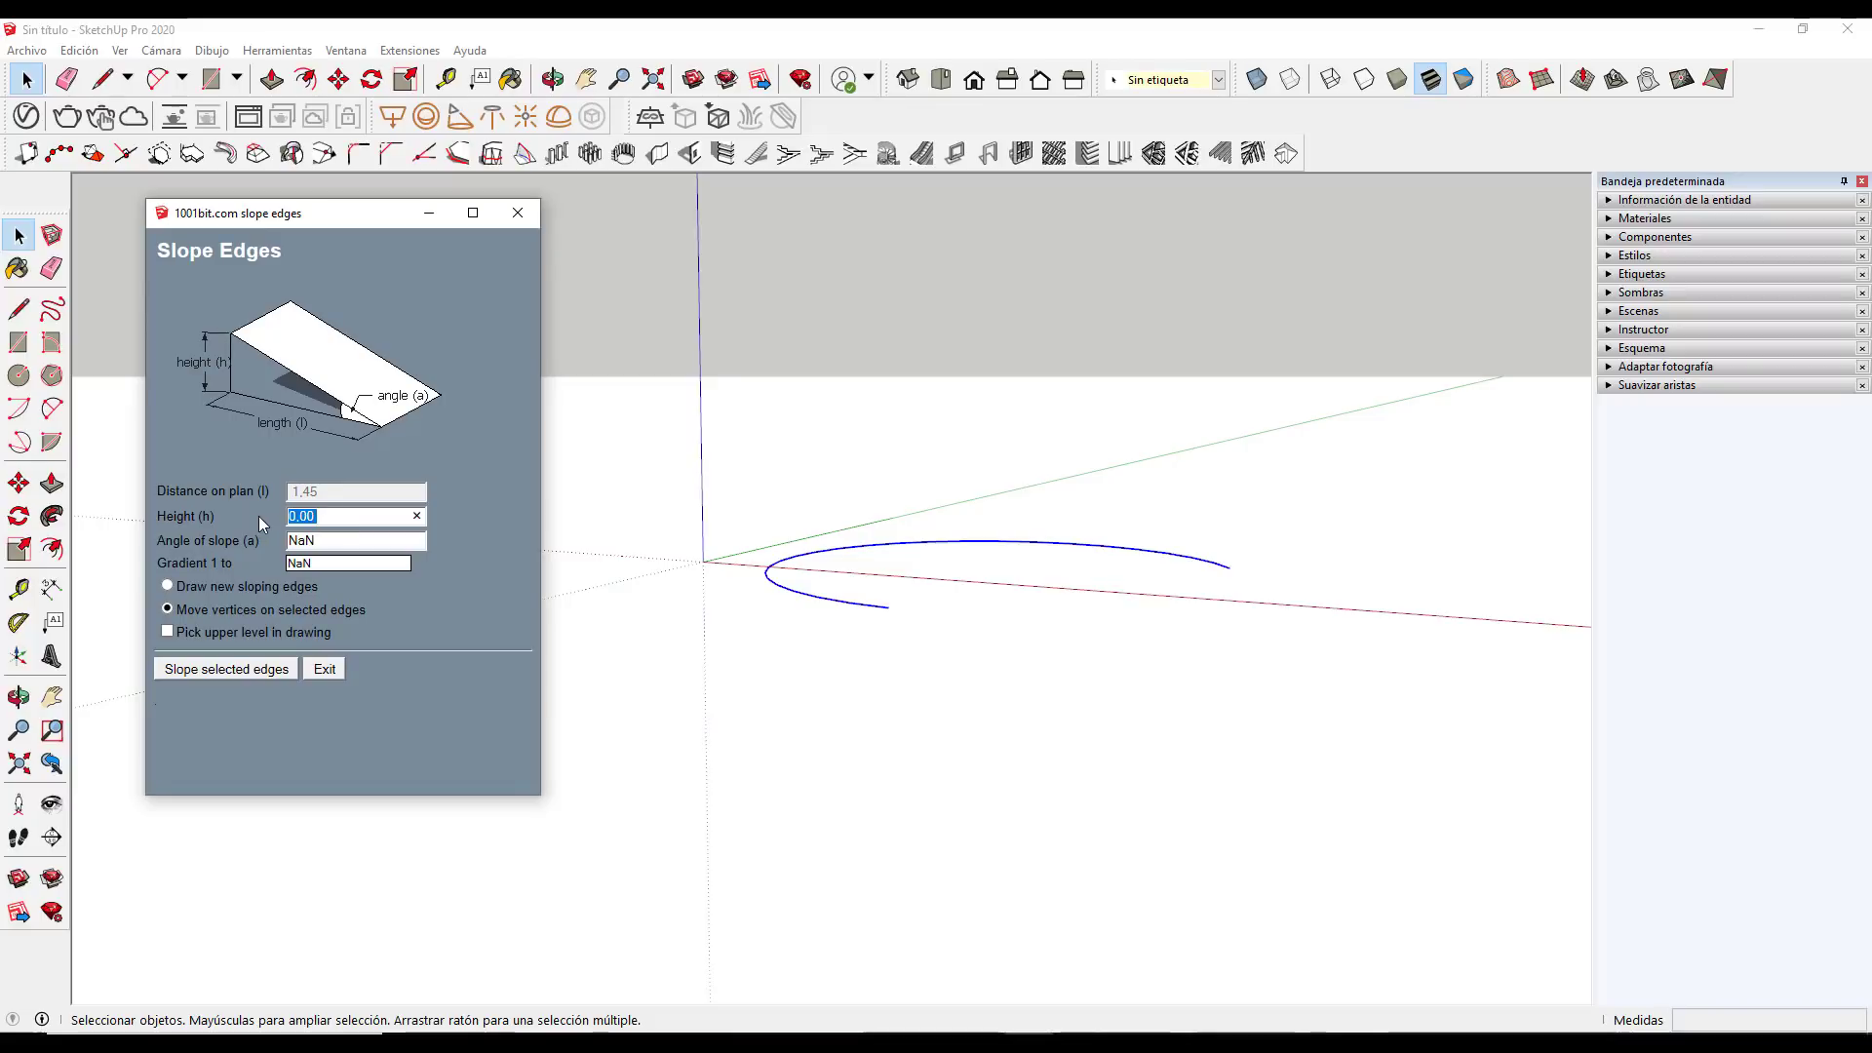
click(253, 671)
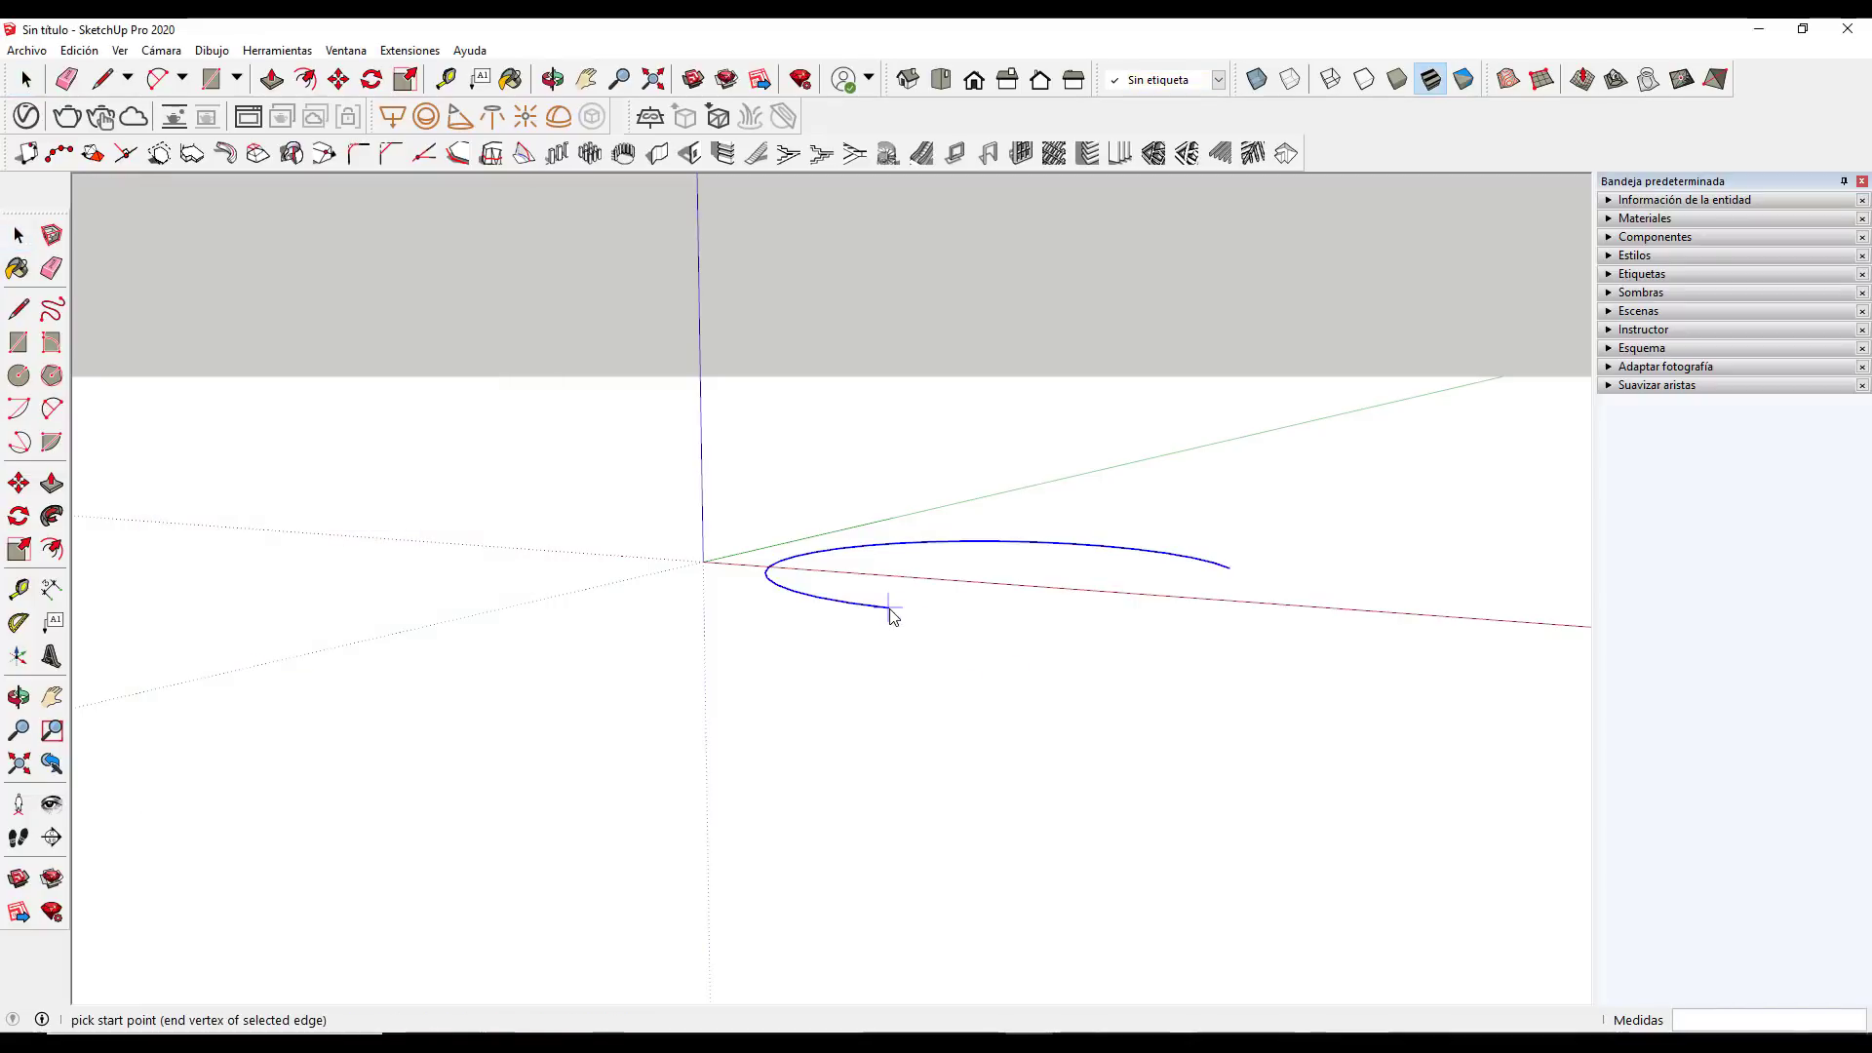
click(889, 609)
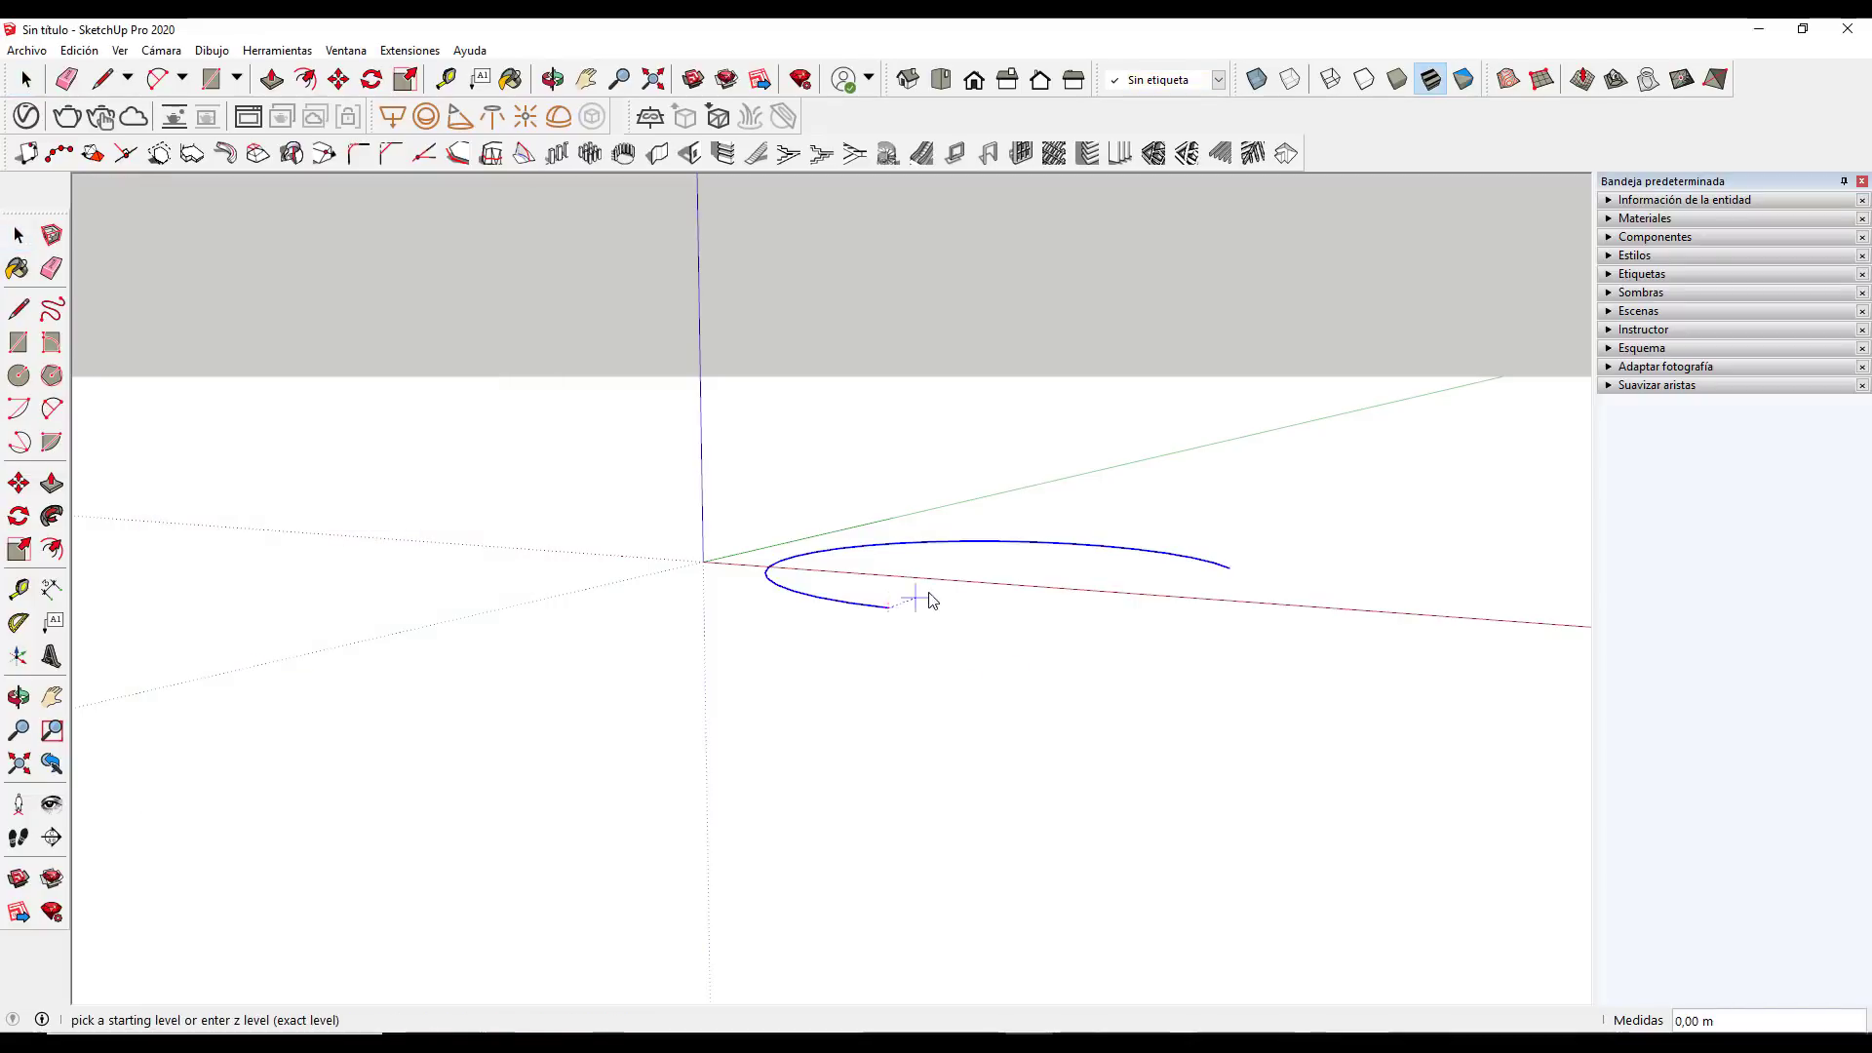
click(1230, 573)
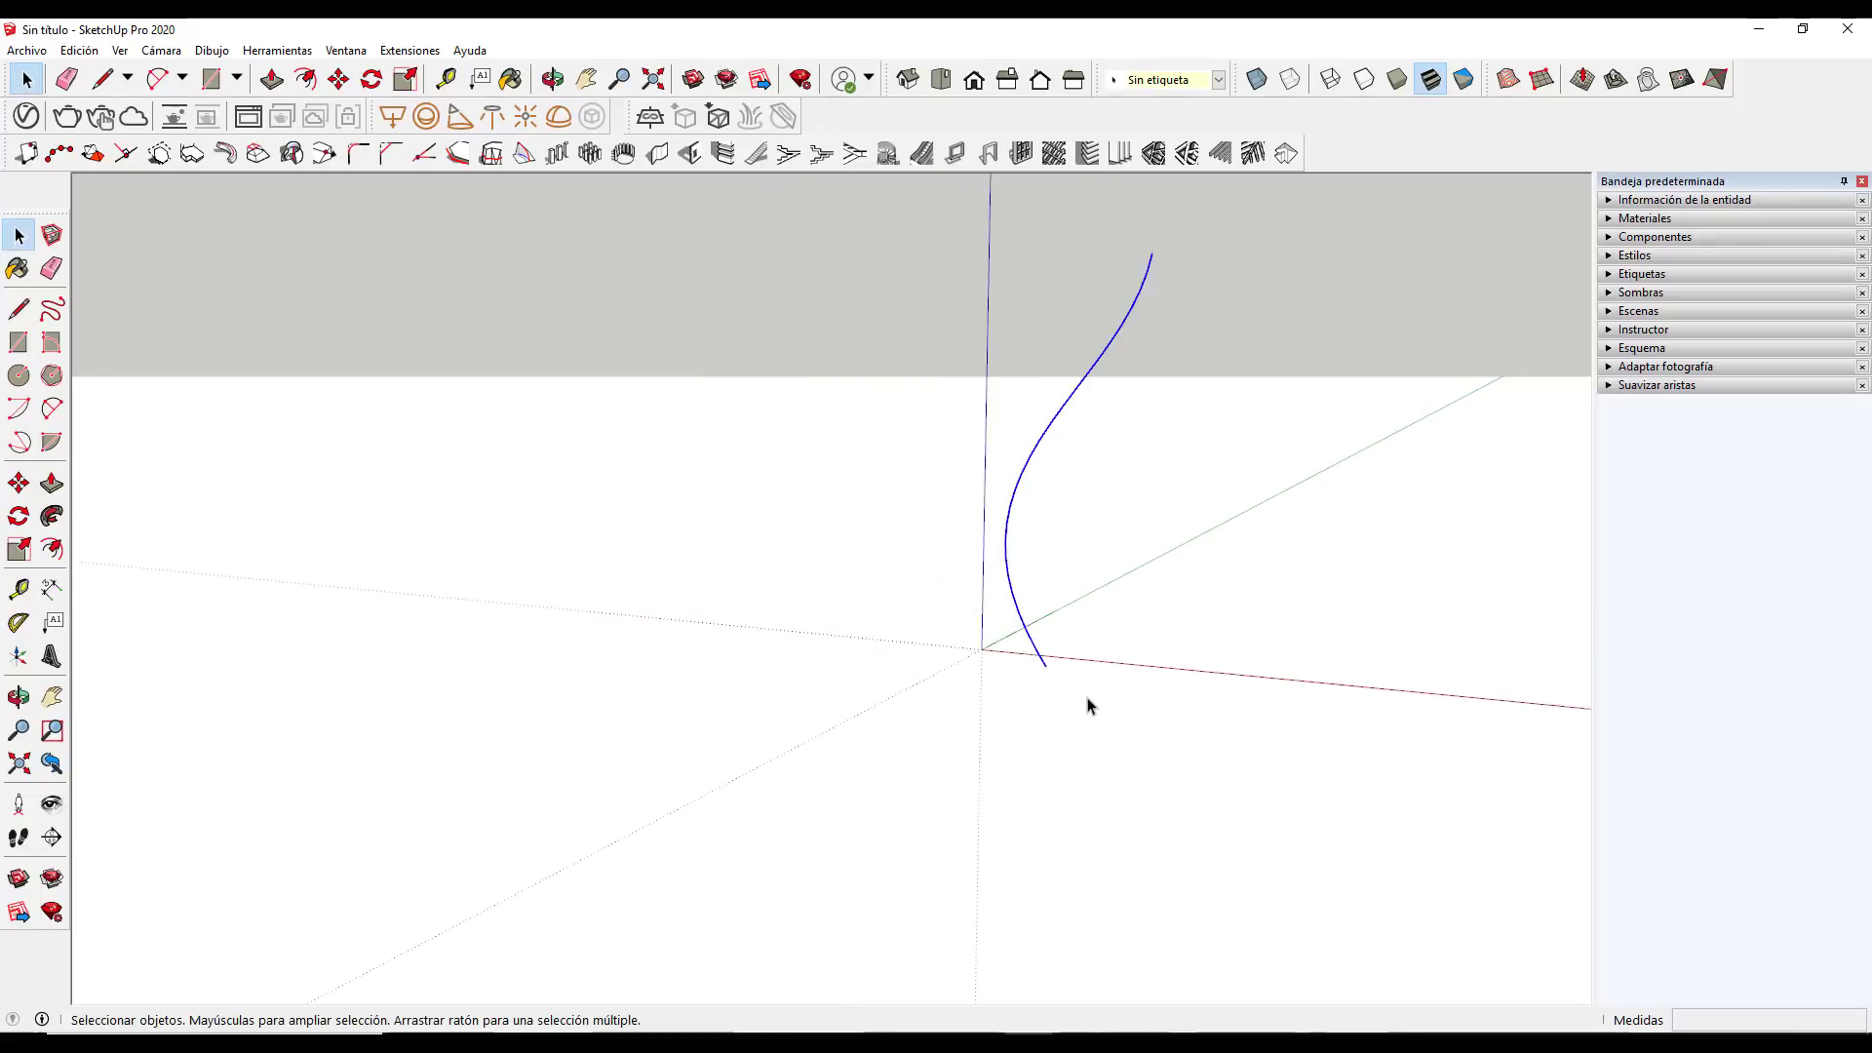
Measure from the curve's lower endpoint and orbit to inspect the sloped curve
scroll(1089, 705, down, 1)
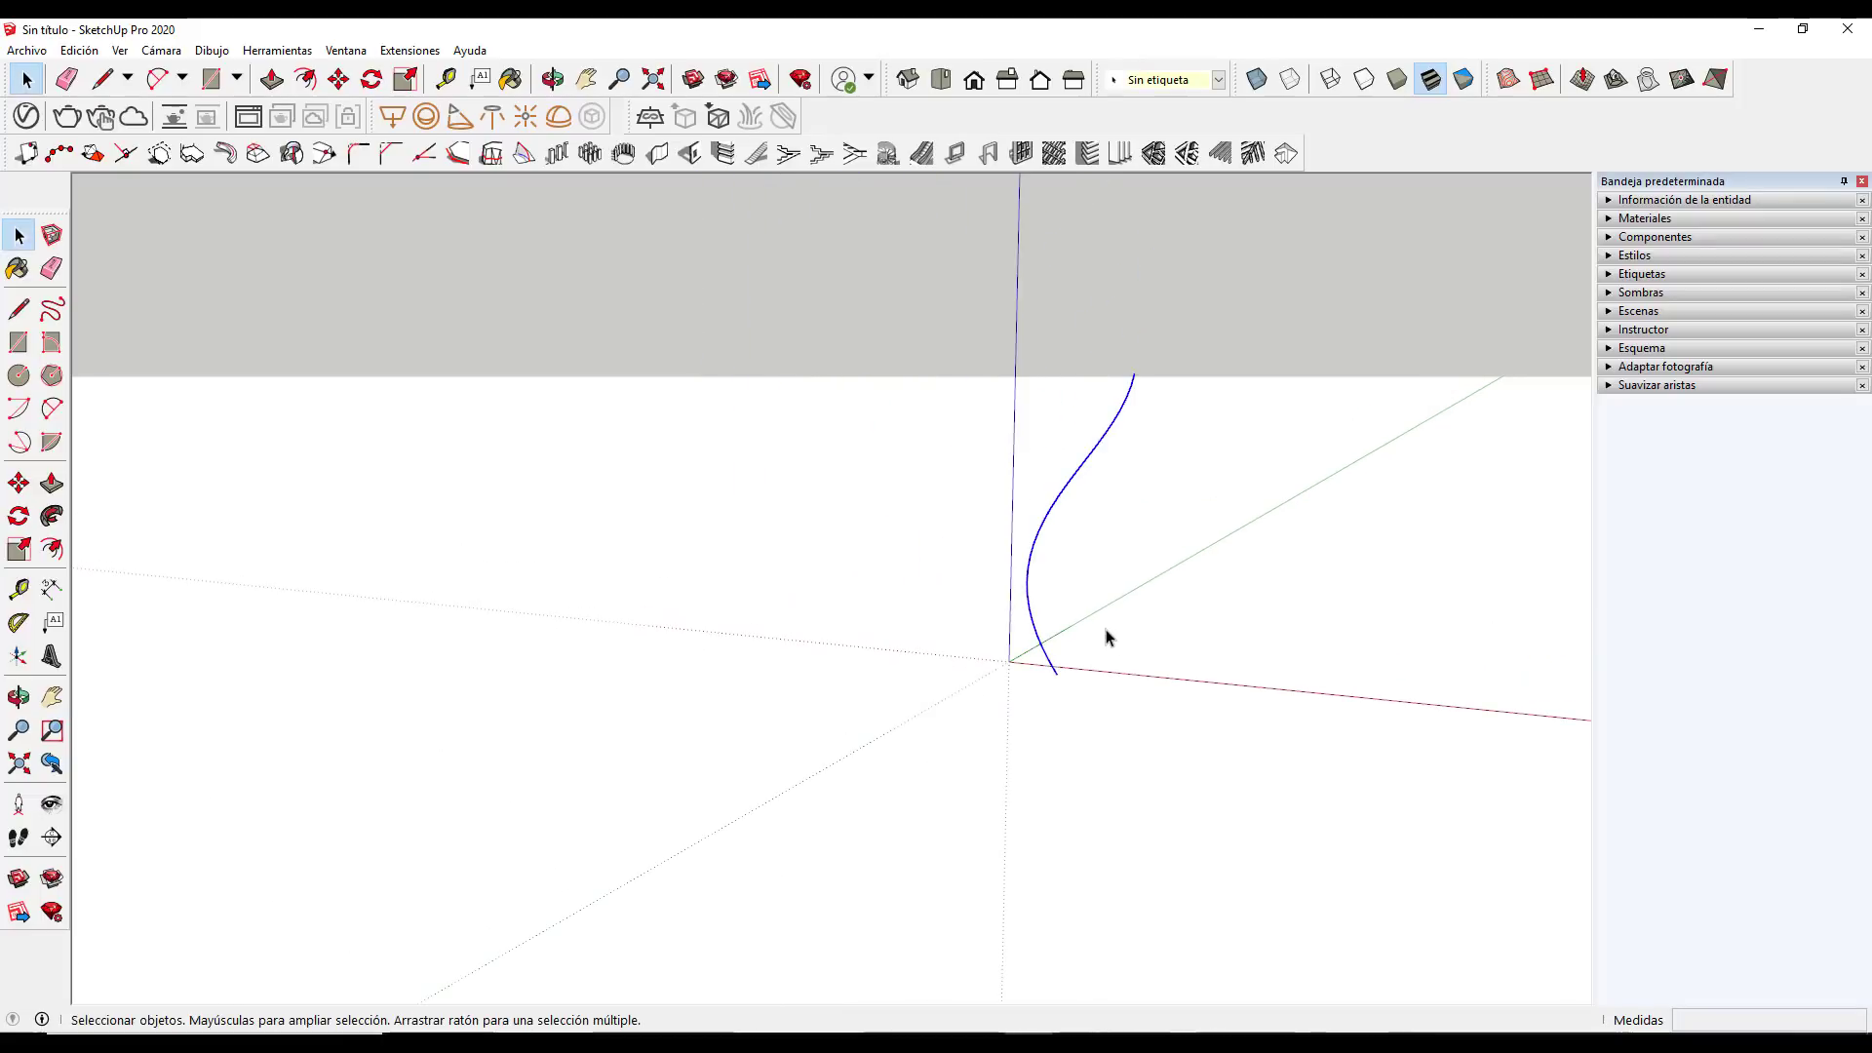
key(t)
click(1056, 674)
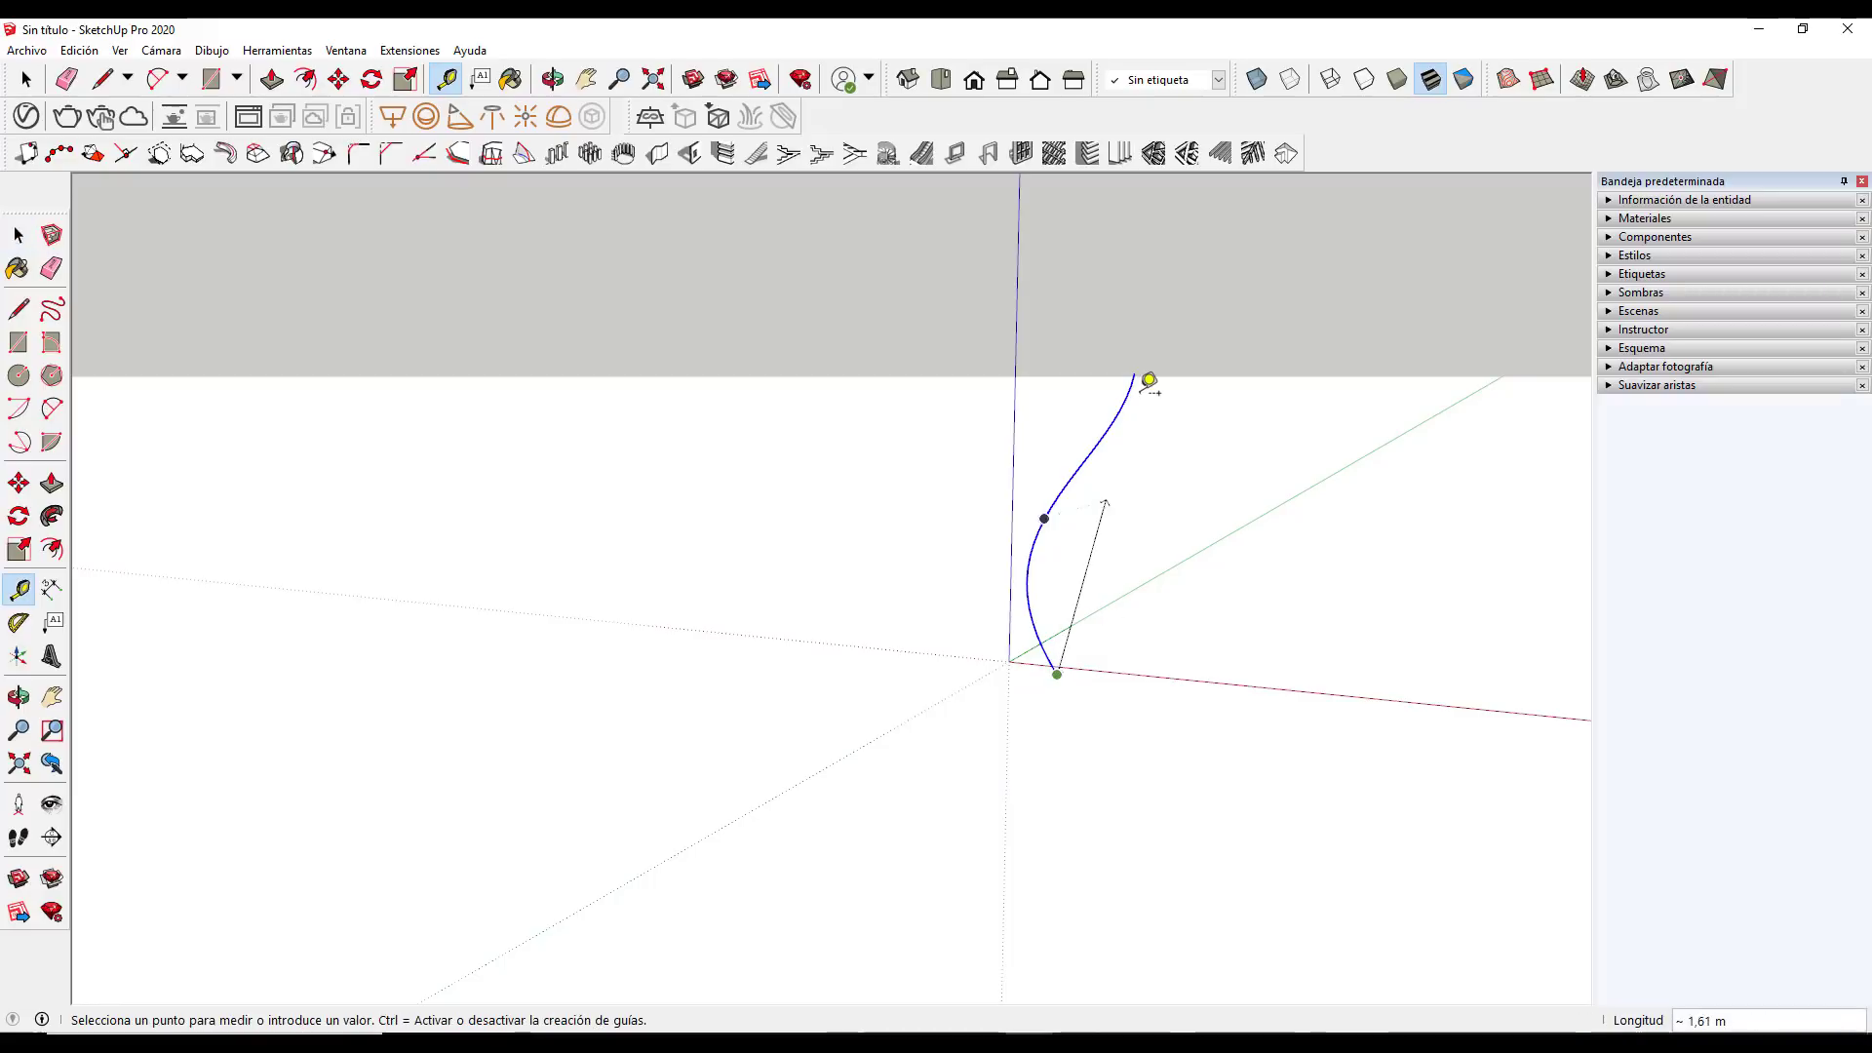
key(space)
scroll(1126, 433, down, 1)
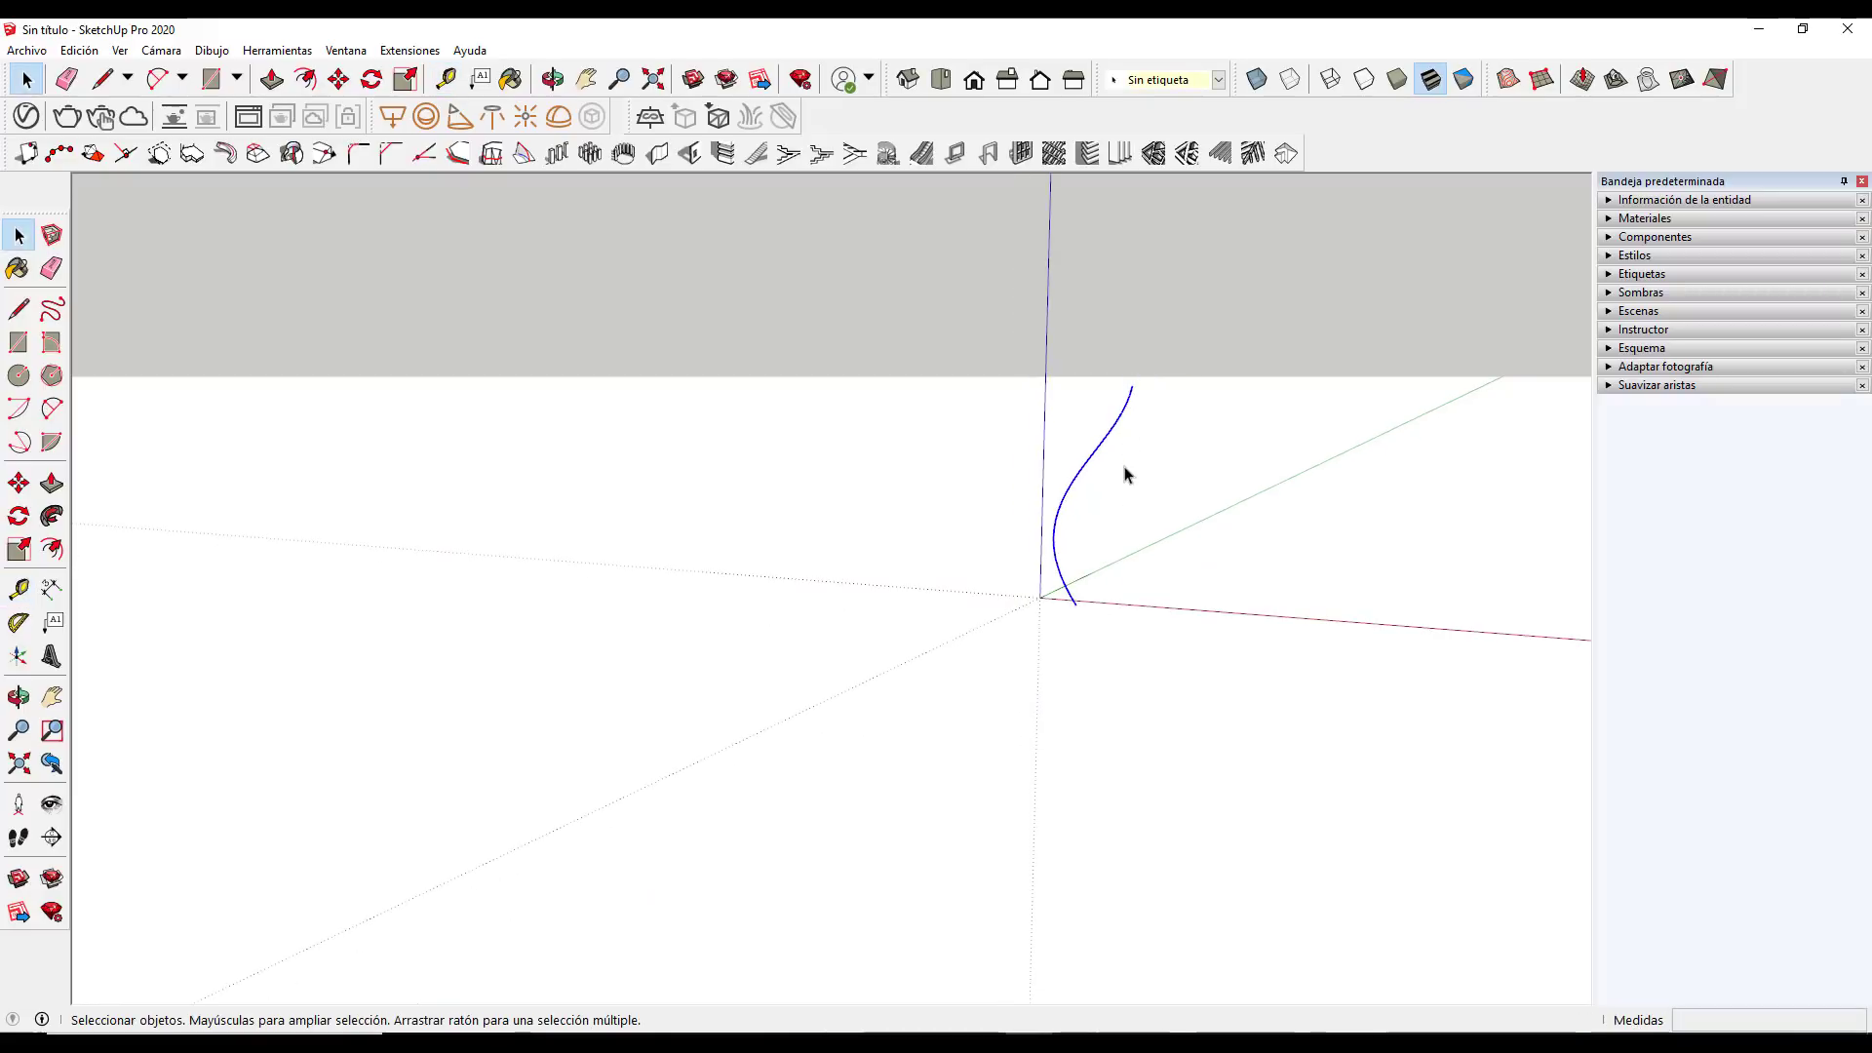
mouse_move(1132, 516)
middle_down()
mouse_move(1169, 663)
mouse_move(1416, 751)
mouse_move(1153, 452)
mouse_move(1128, 447)
mouse_move(1131, 355)
middle_up()
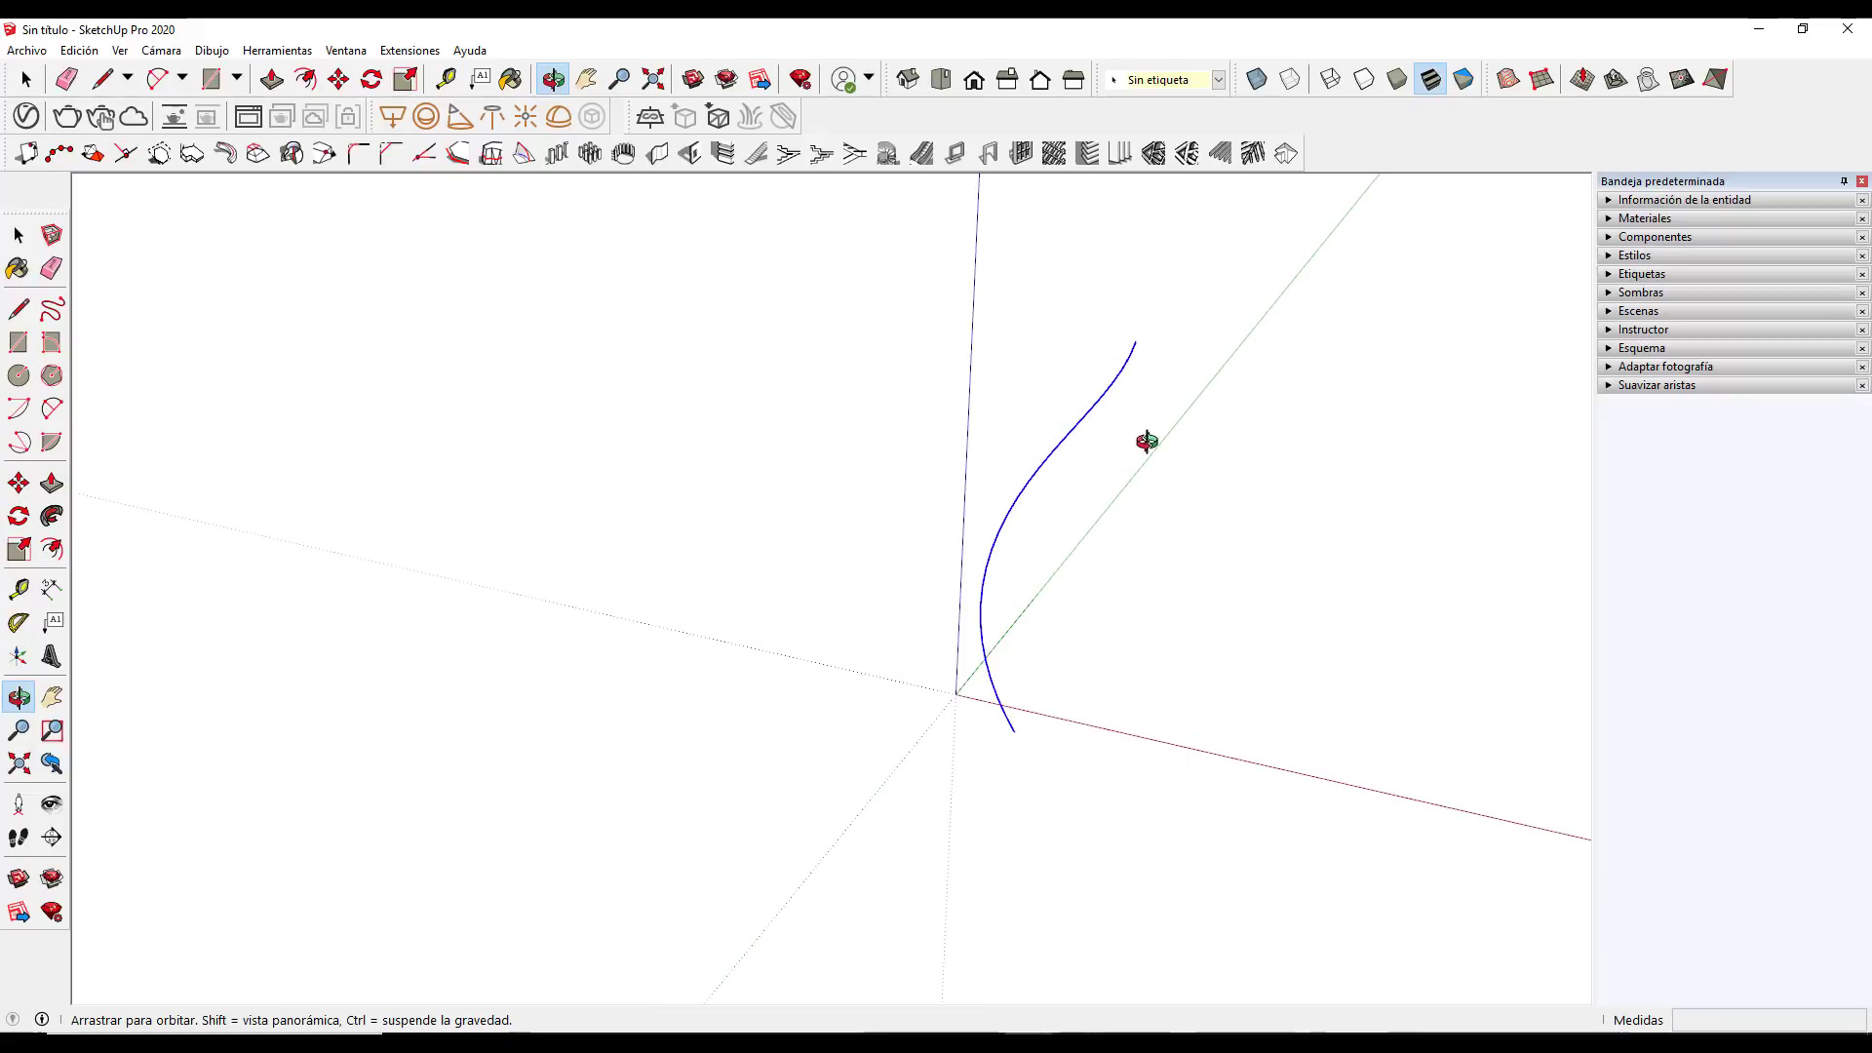
Reselect the spiral and start a second slope with height 0,2, then cancel it
middle_drag(1146, 442, 1145, 439)
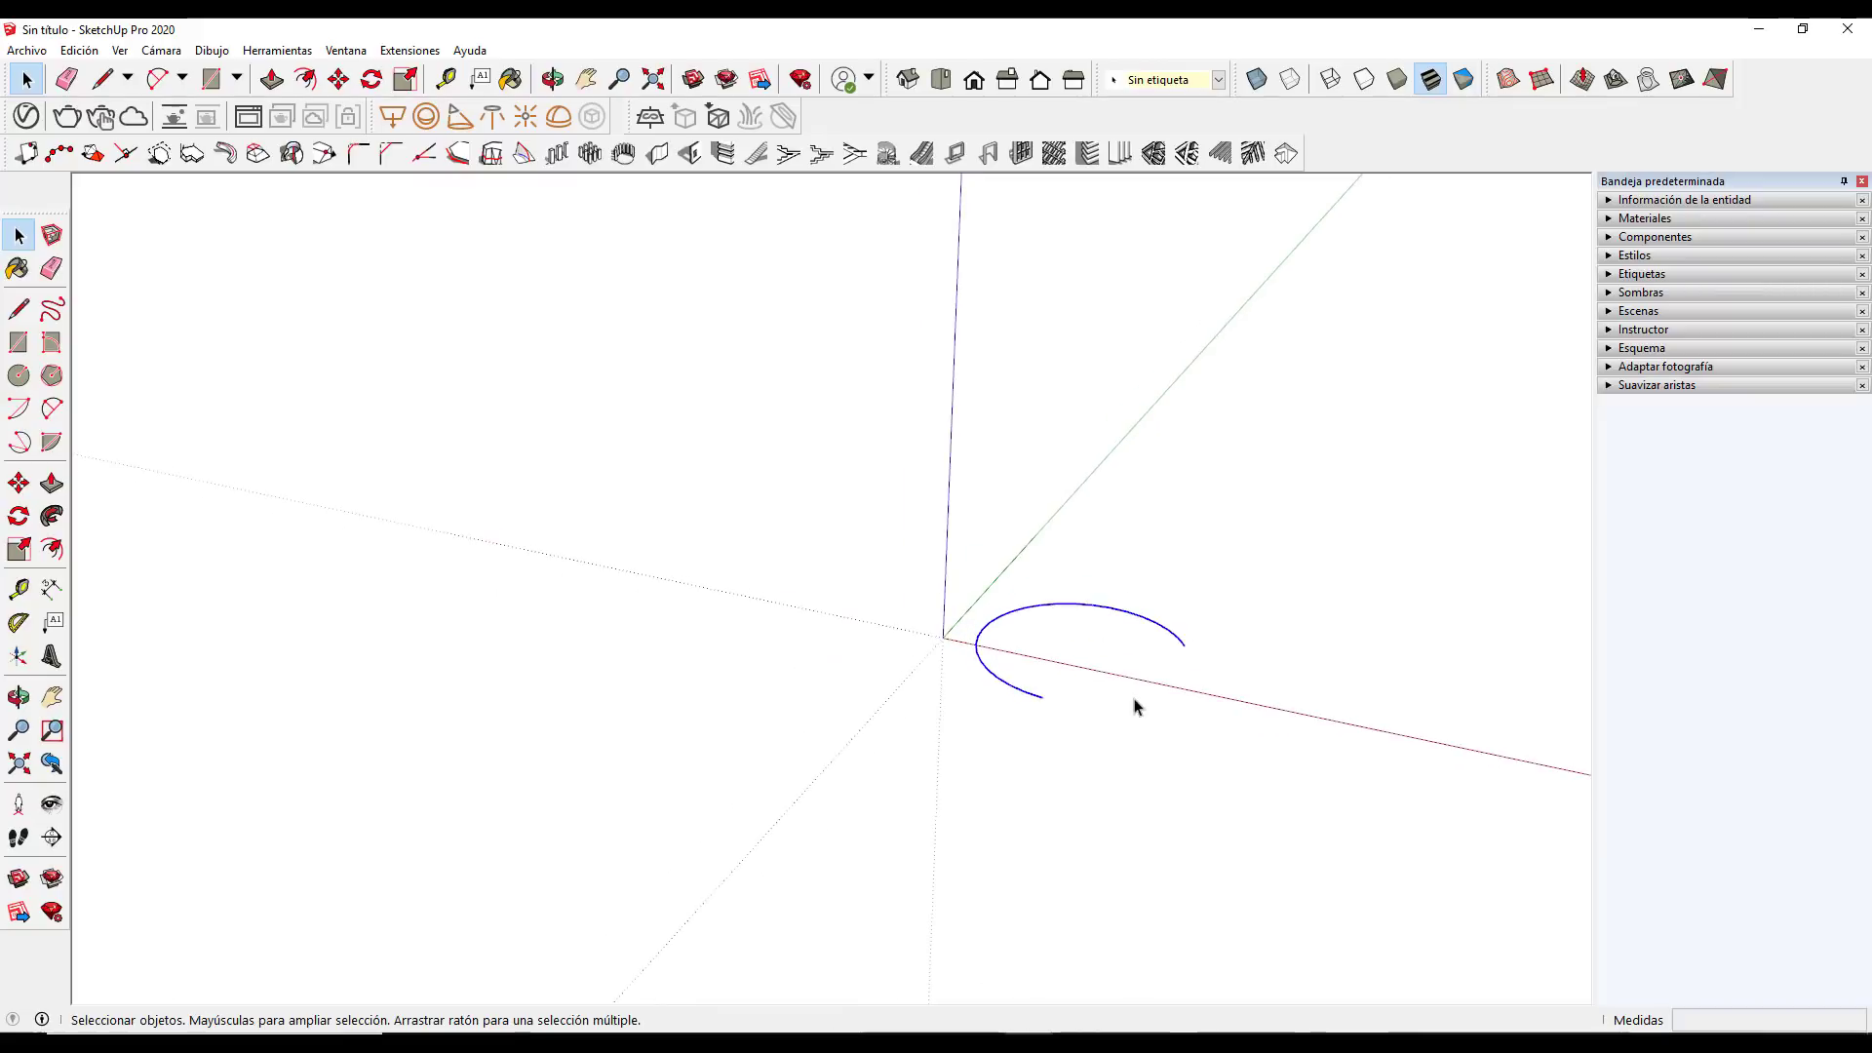
middle_drag(1133, 705, 1115, 676)
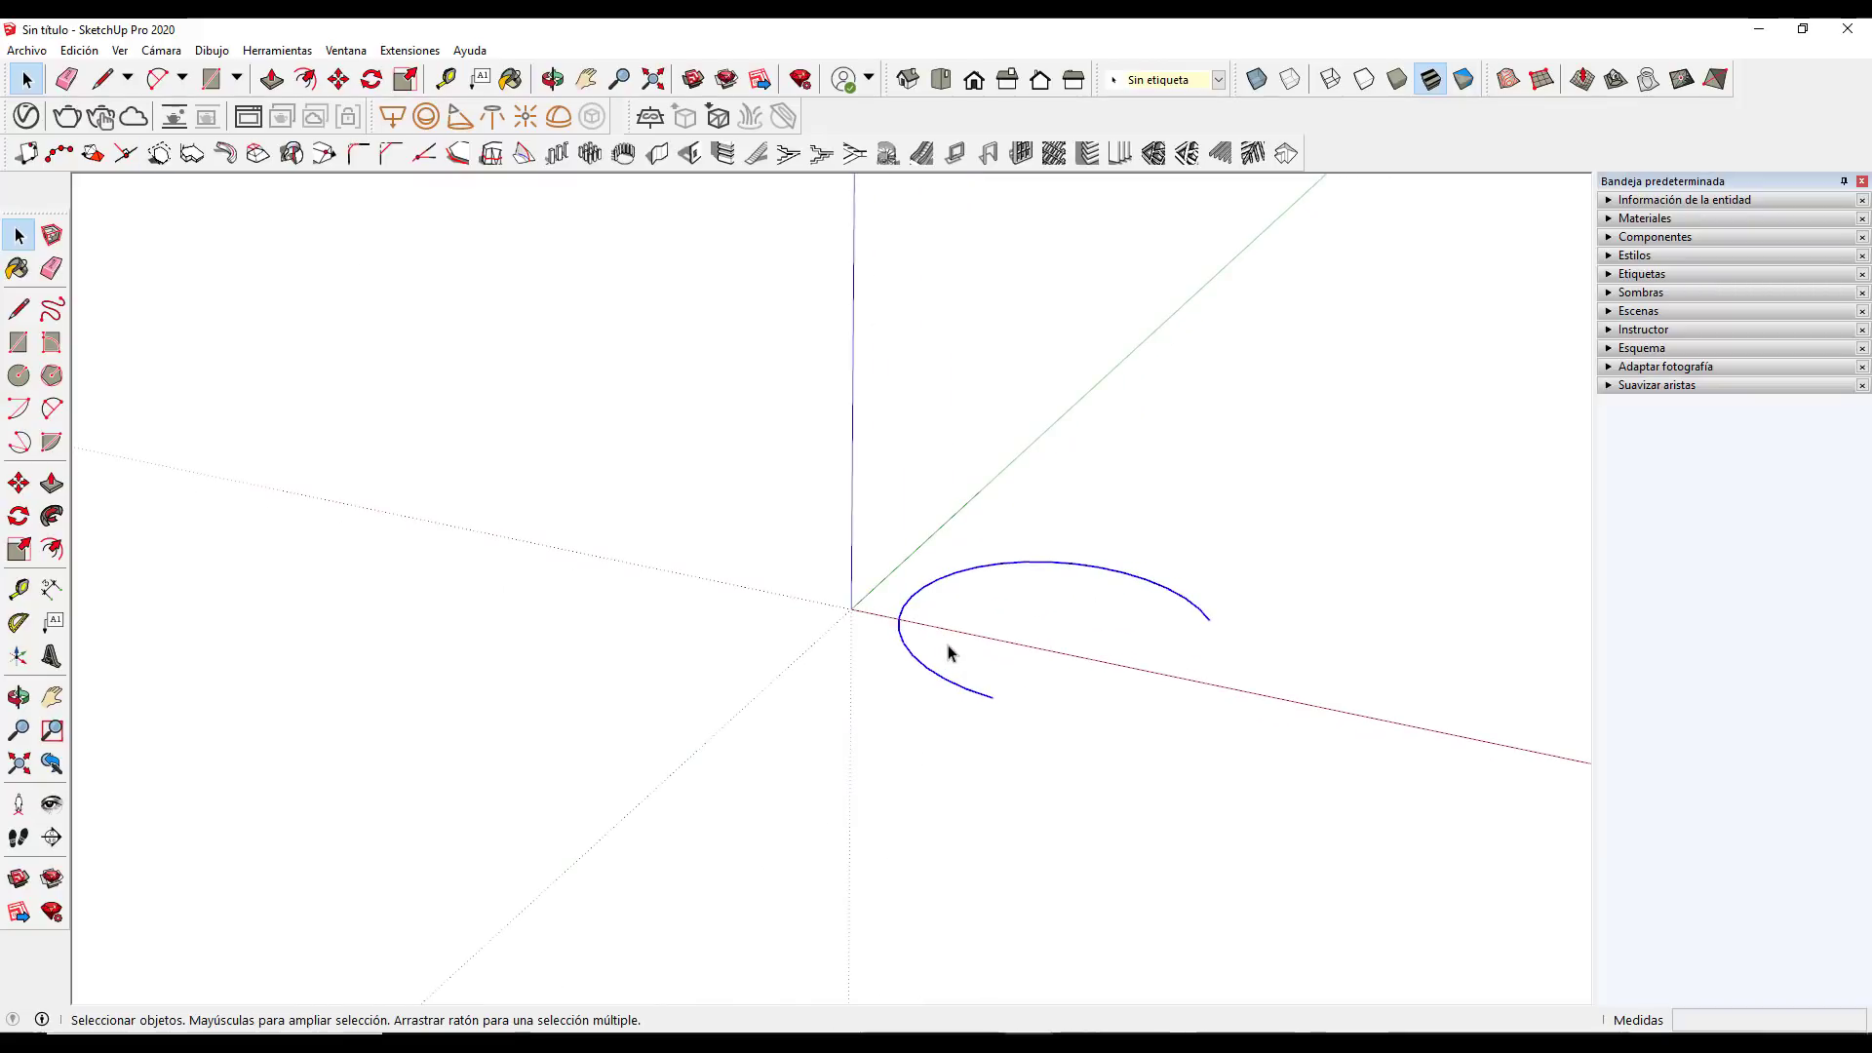
drag(758, 439, 1289, 829)
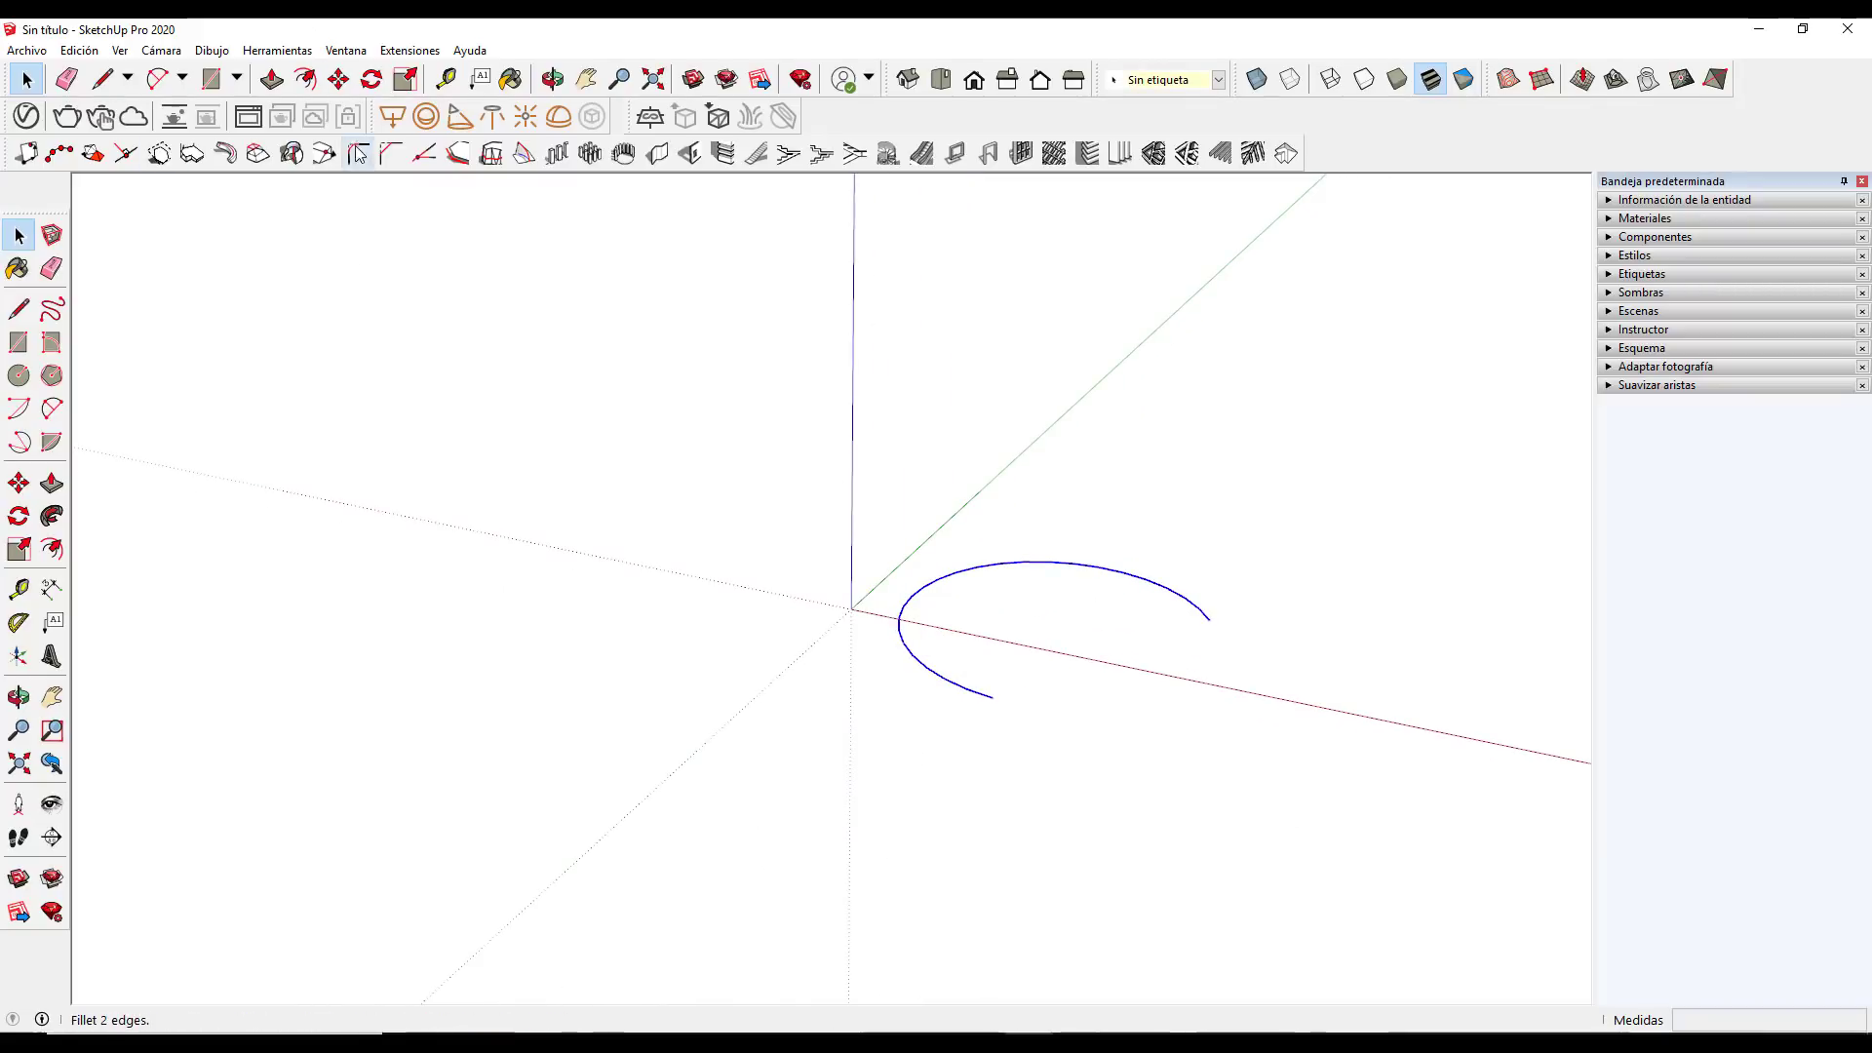
click(525, 154)
text(0,2)
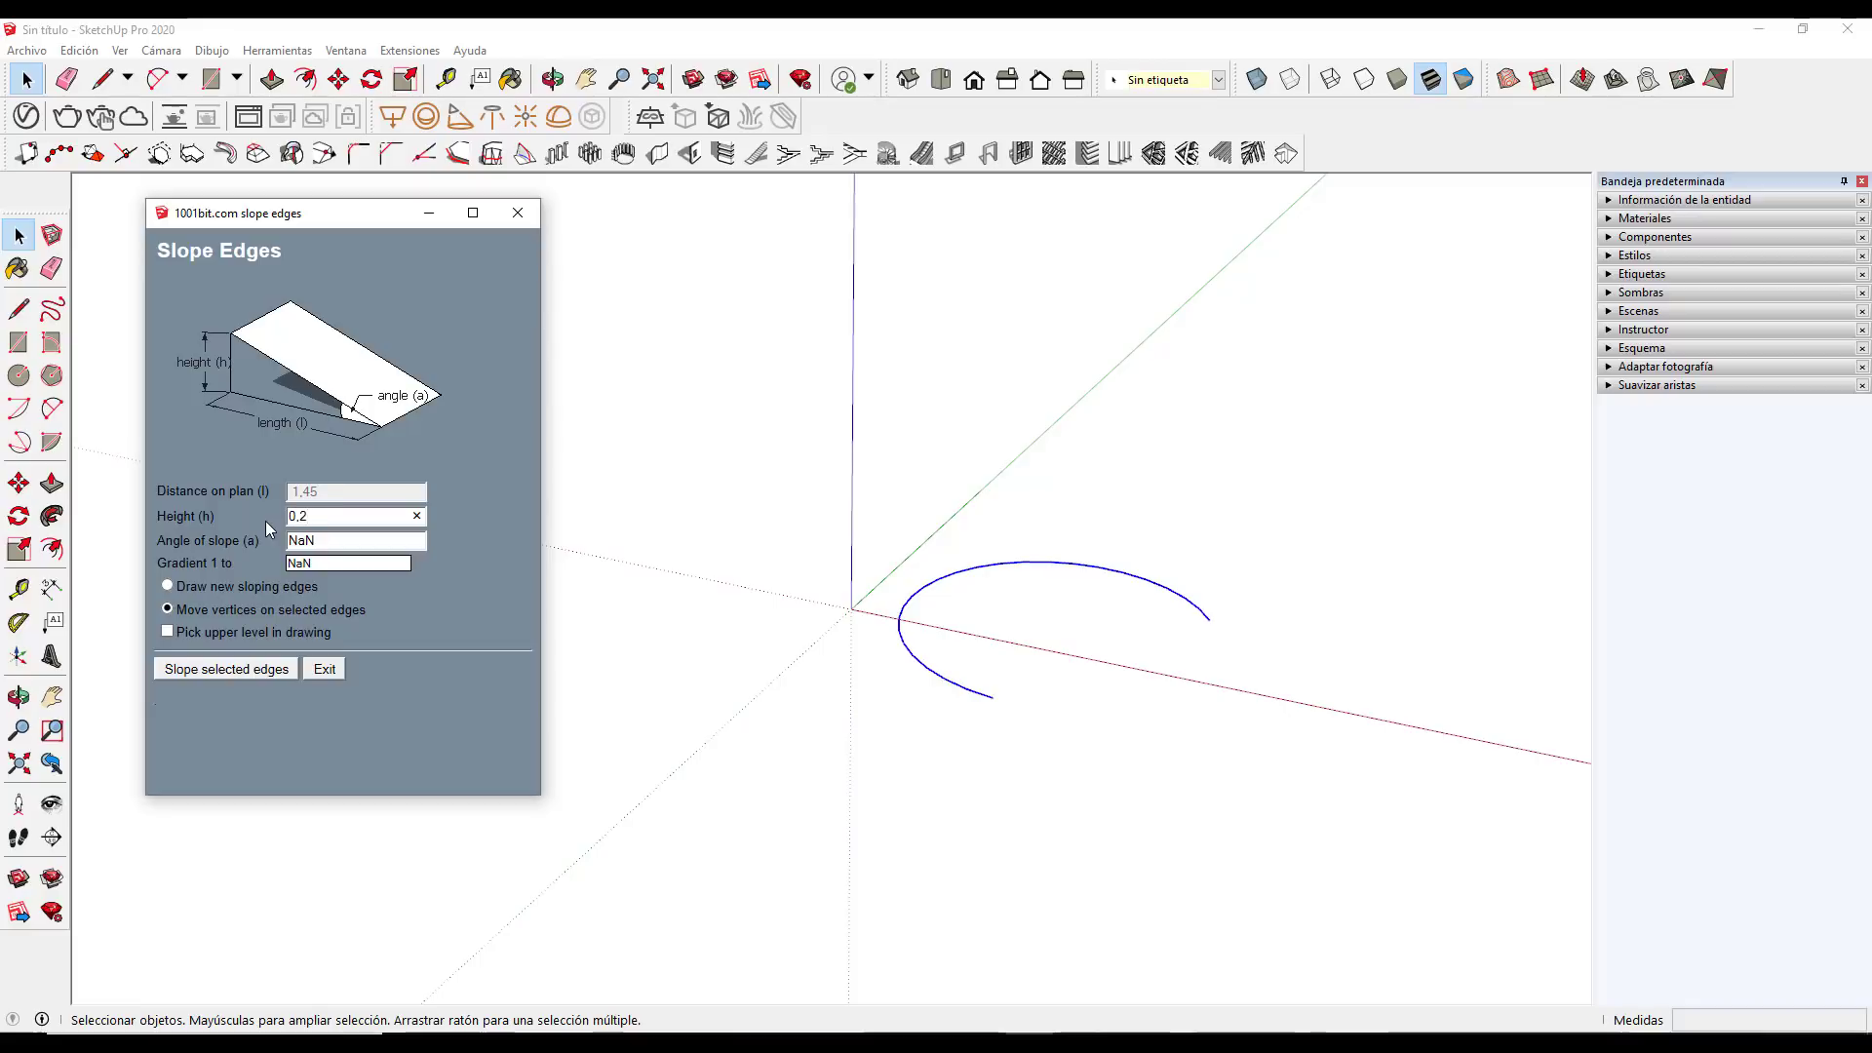
click(244, 668)
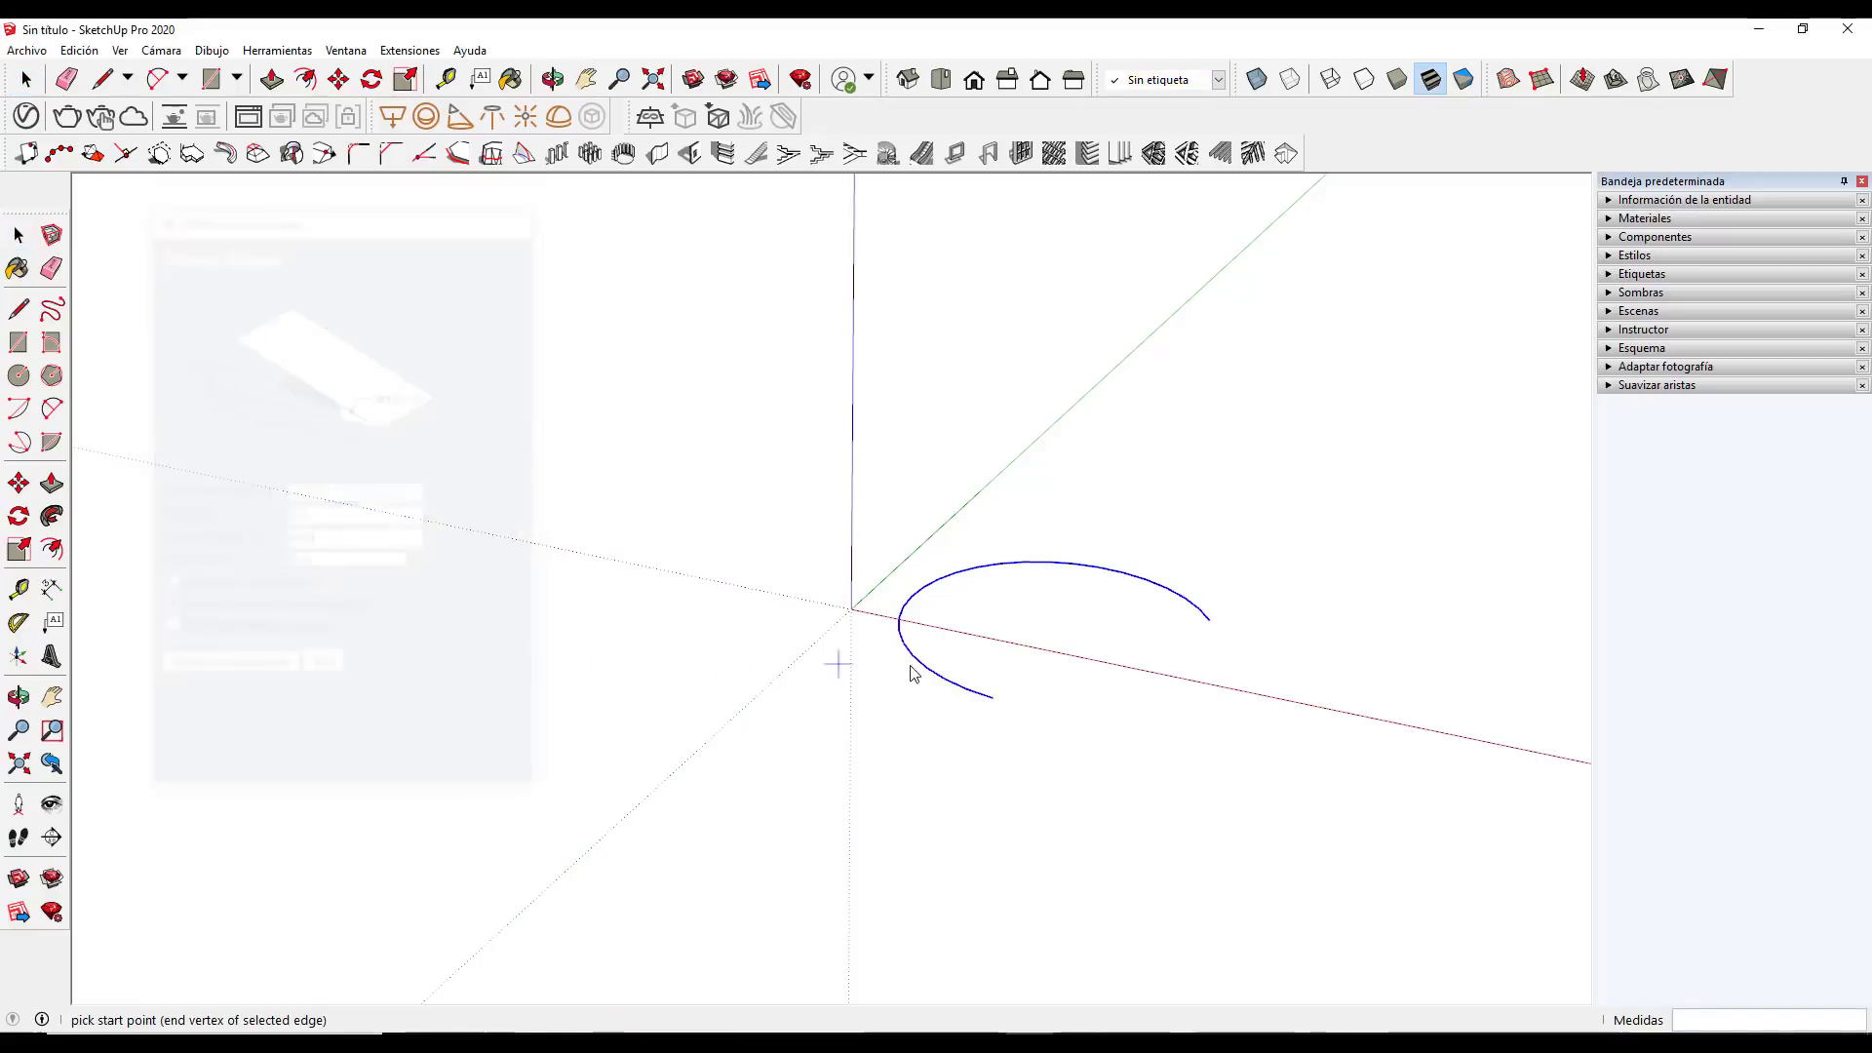
click(992, 697)
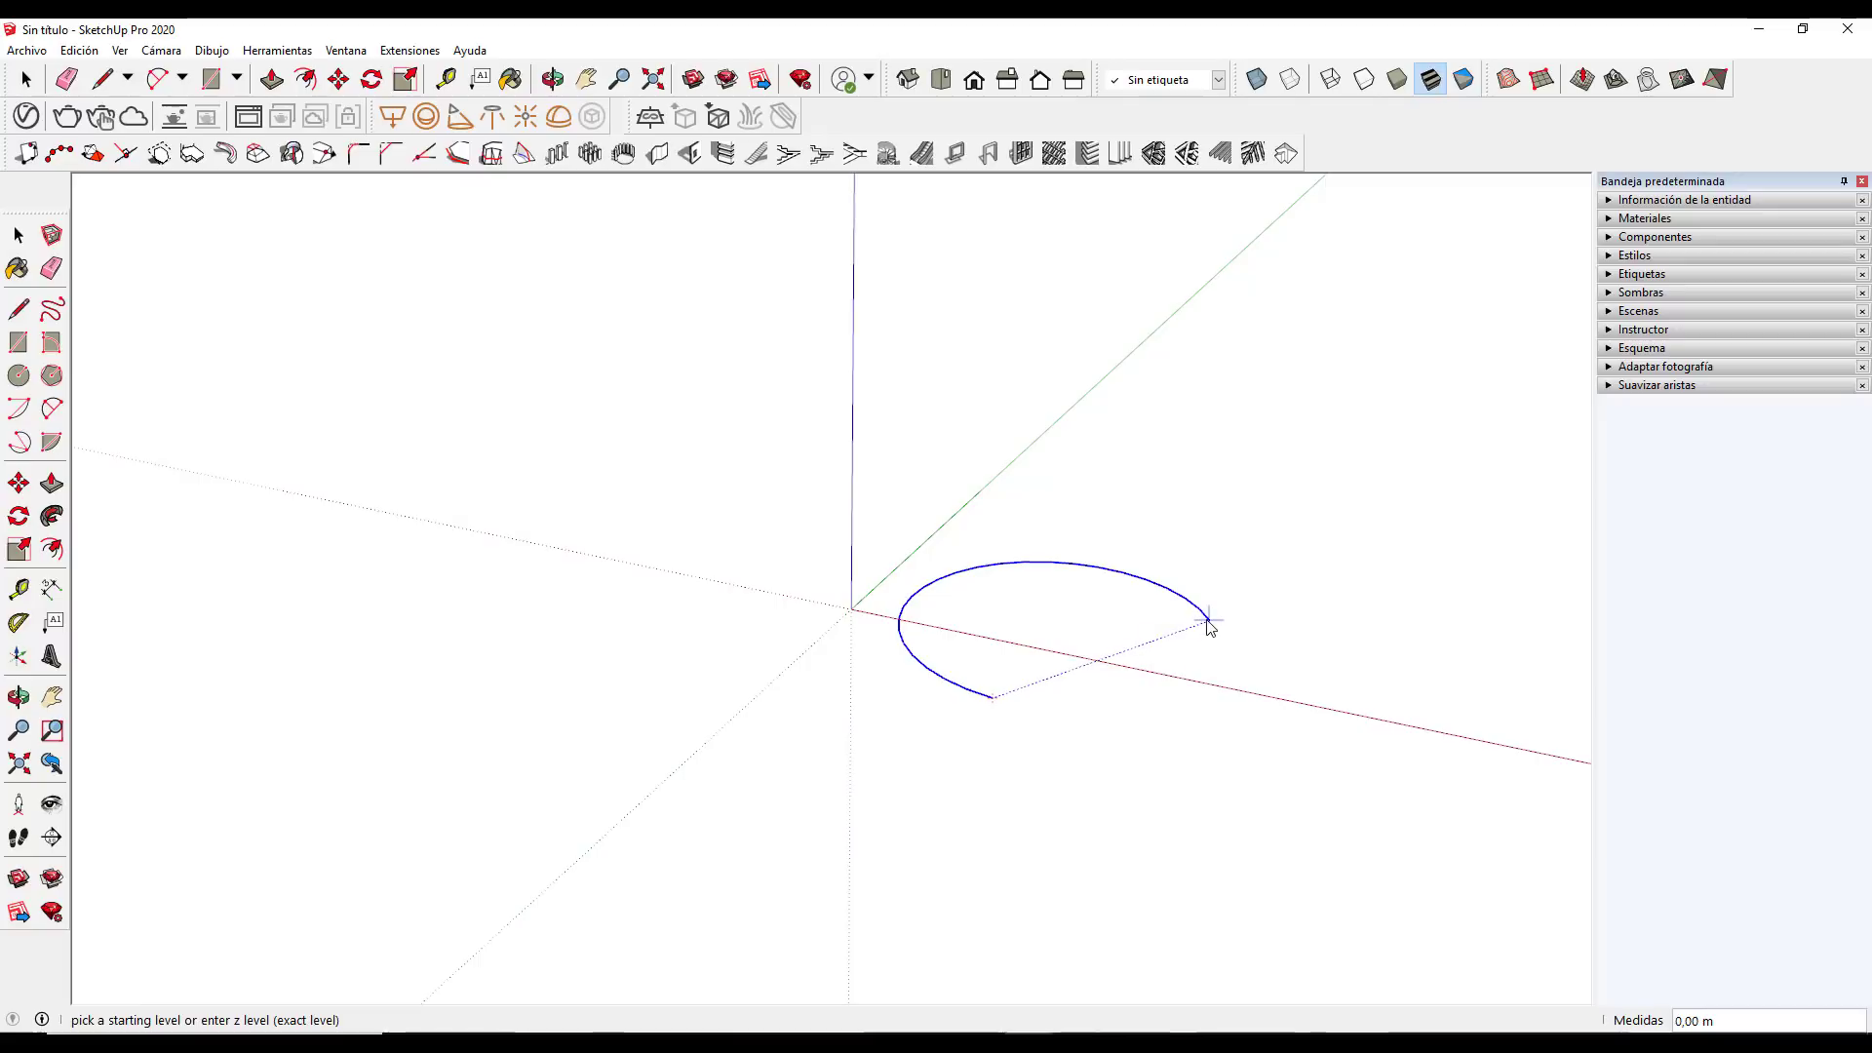
key(space)
Orbit down to ground level to check the curve edge-on
mouse_move(1134, 643)
middle_down()
mouse_move(1100, 462)
mouse_move(1178, 384)
mouse_move(1219, 435)
mouse_move(1371, 435)
mouse_move(869, 418)
mouse_move(1212, 614)
mouse_move(886, 564)
mouse_move(1284, 660)
mouse_move(890, 647)
mouse_move(990, 689)
mouse_move(905, 645)
middle_up()
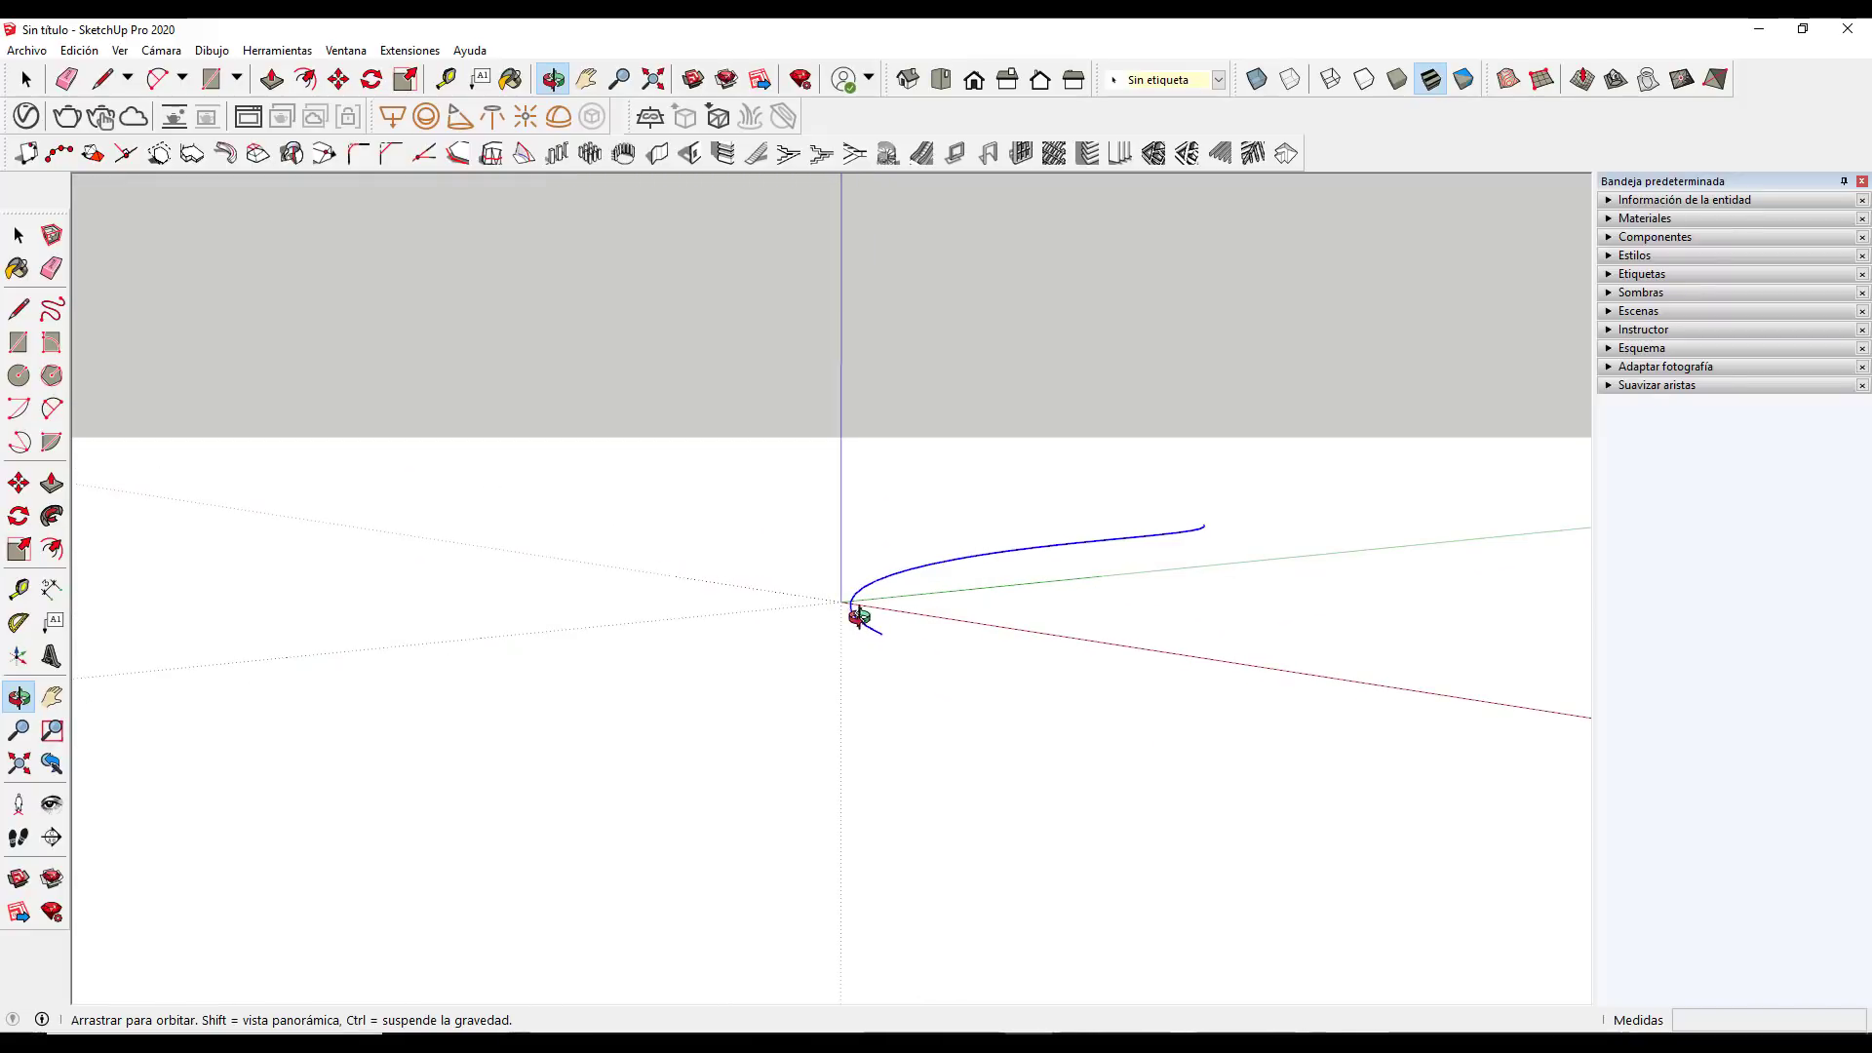
mouse_move(1075, 526)
middle_down()
mouse_move(1099, 622)
mouse_move(1278, 656)
mouse_move(1287, 721)
mouse_move(1062, 610)
mouse_move(1137, 643)
mouse_move(822, 652)
middle_up()
drag(821, 652, 745, 559)
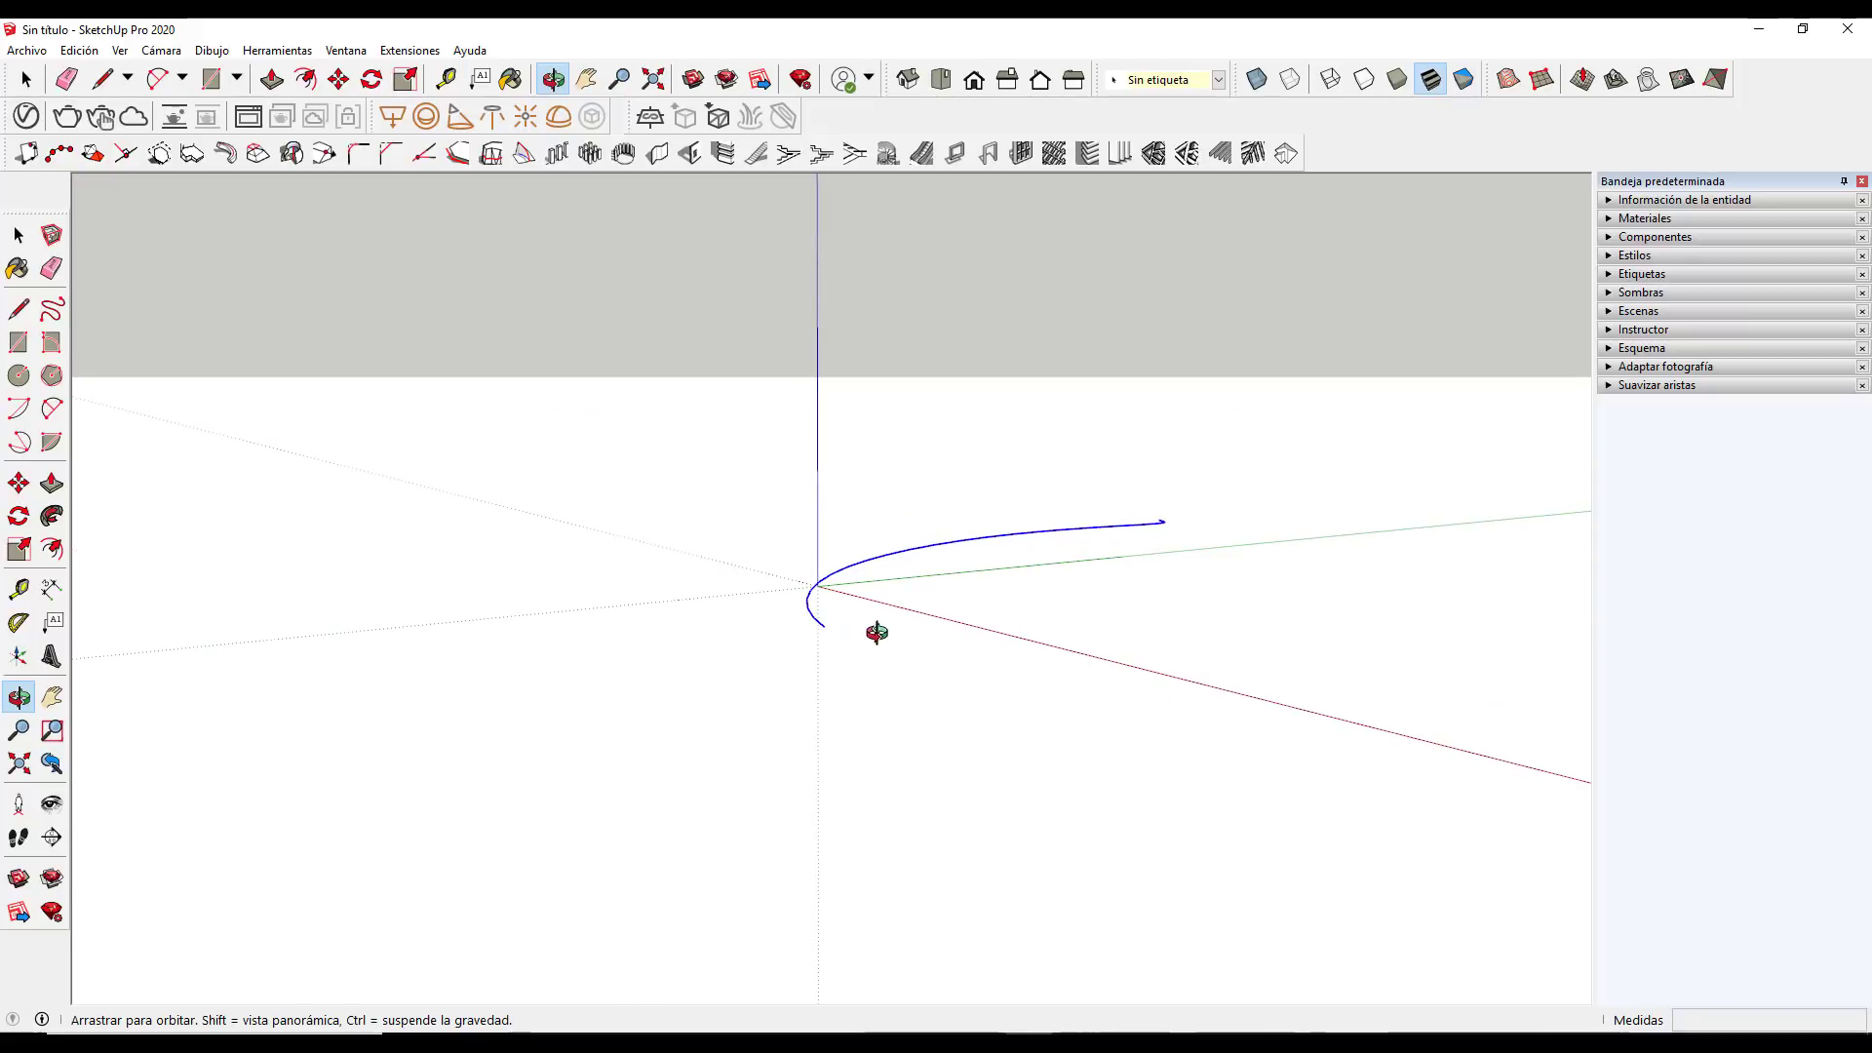
mouse_move(876, 632)
mouse_down()
mouse_move(974, 602)
mouse_move(940, 573)
mouse_move(794, 536)
mouse_move(1303, 735)
mouse_up()
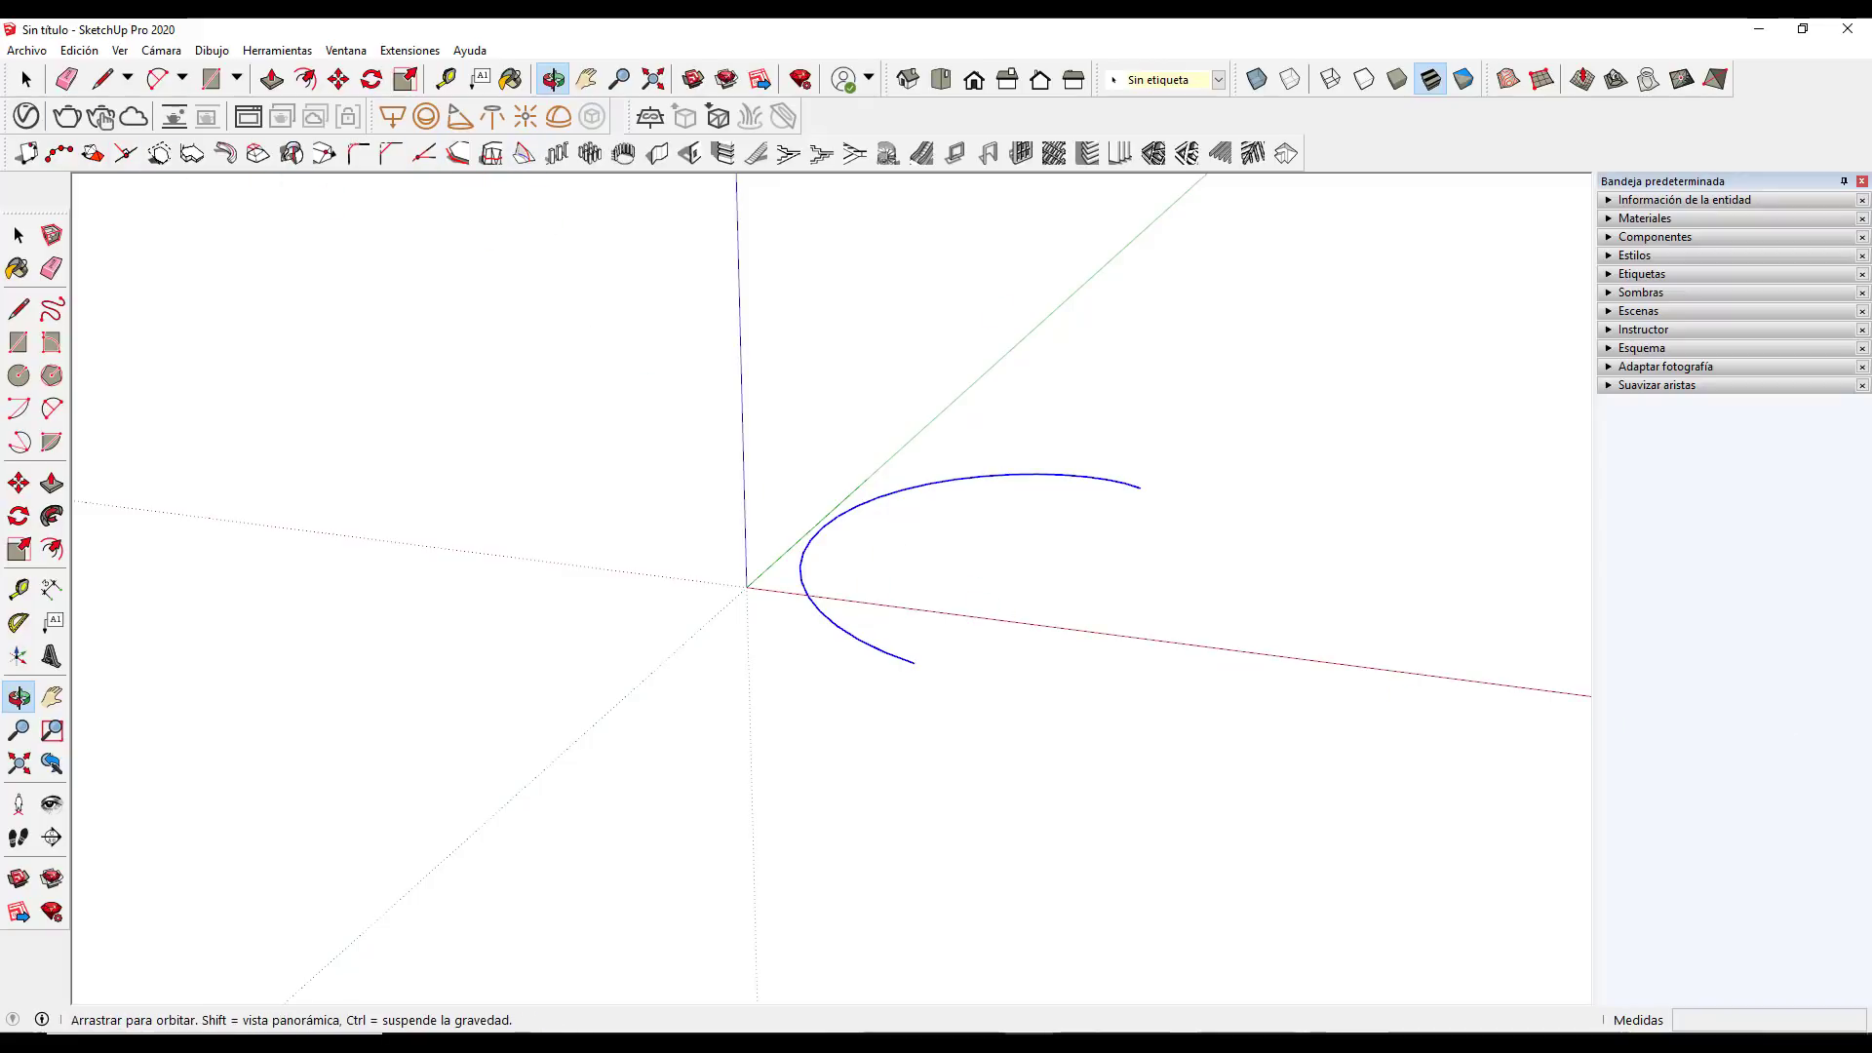
Window-select and delete the spiral curve, then briefly check the system clock
key(space)
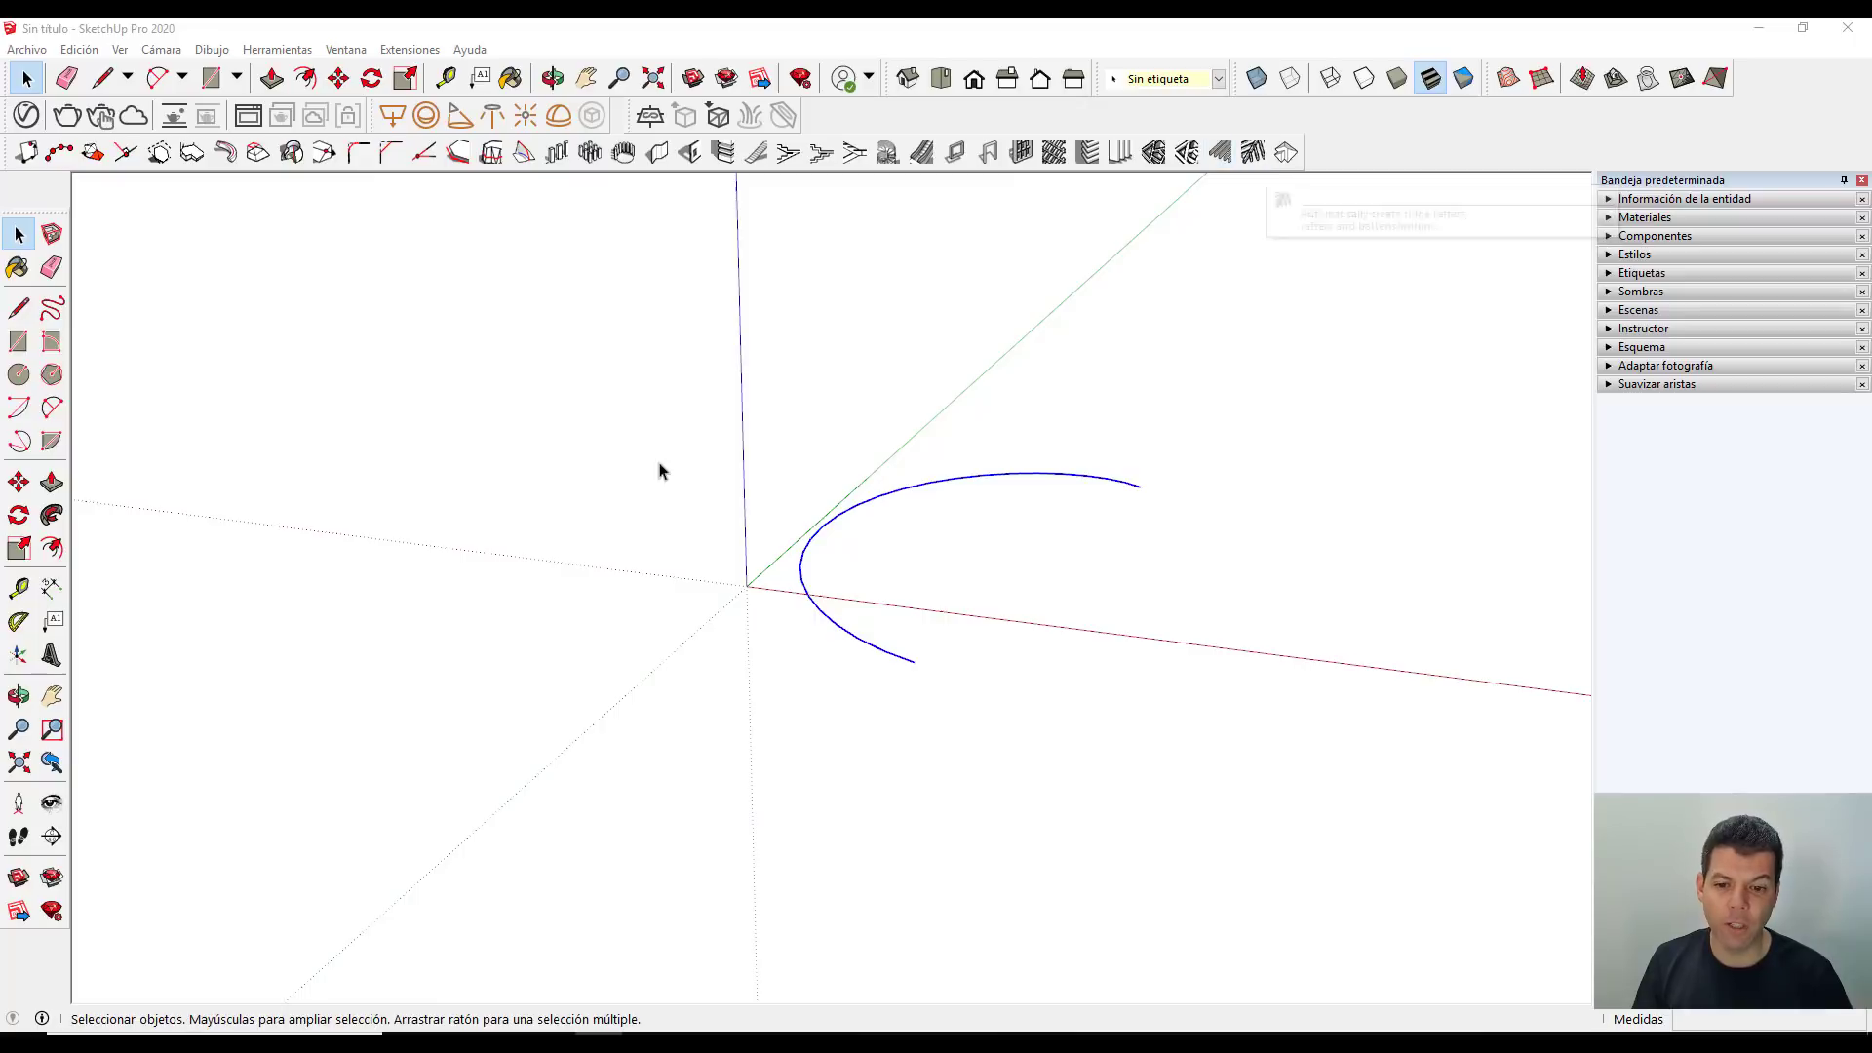
drag(591, 363, 1244, 714)
key(Delete)
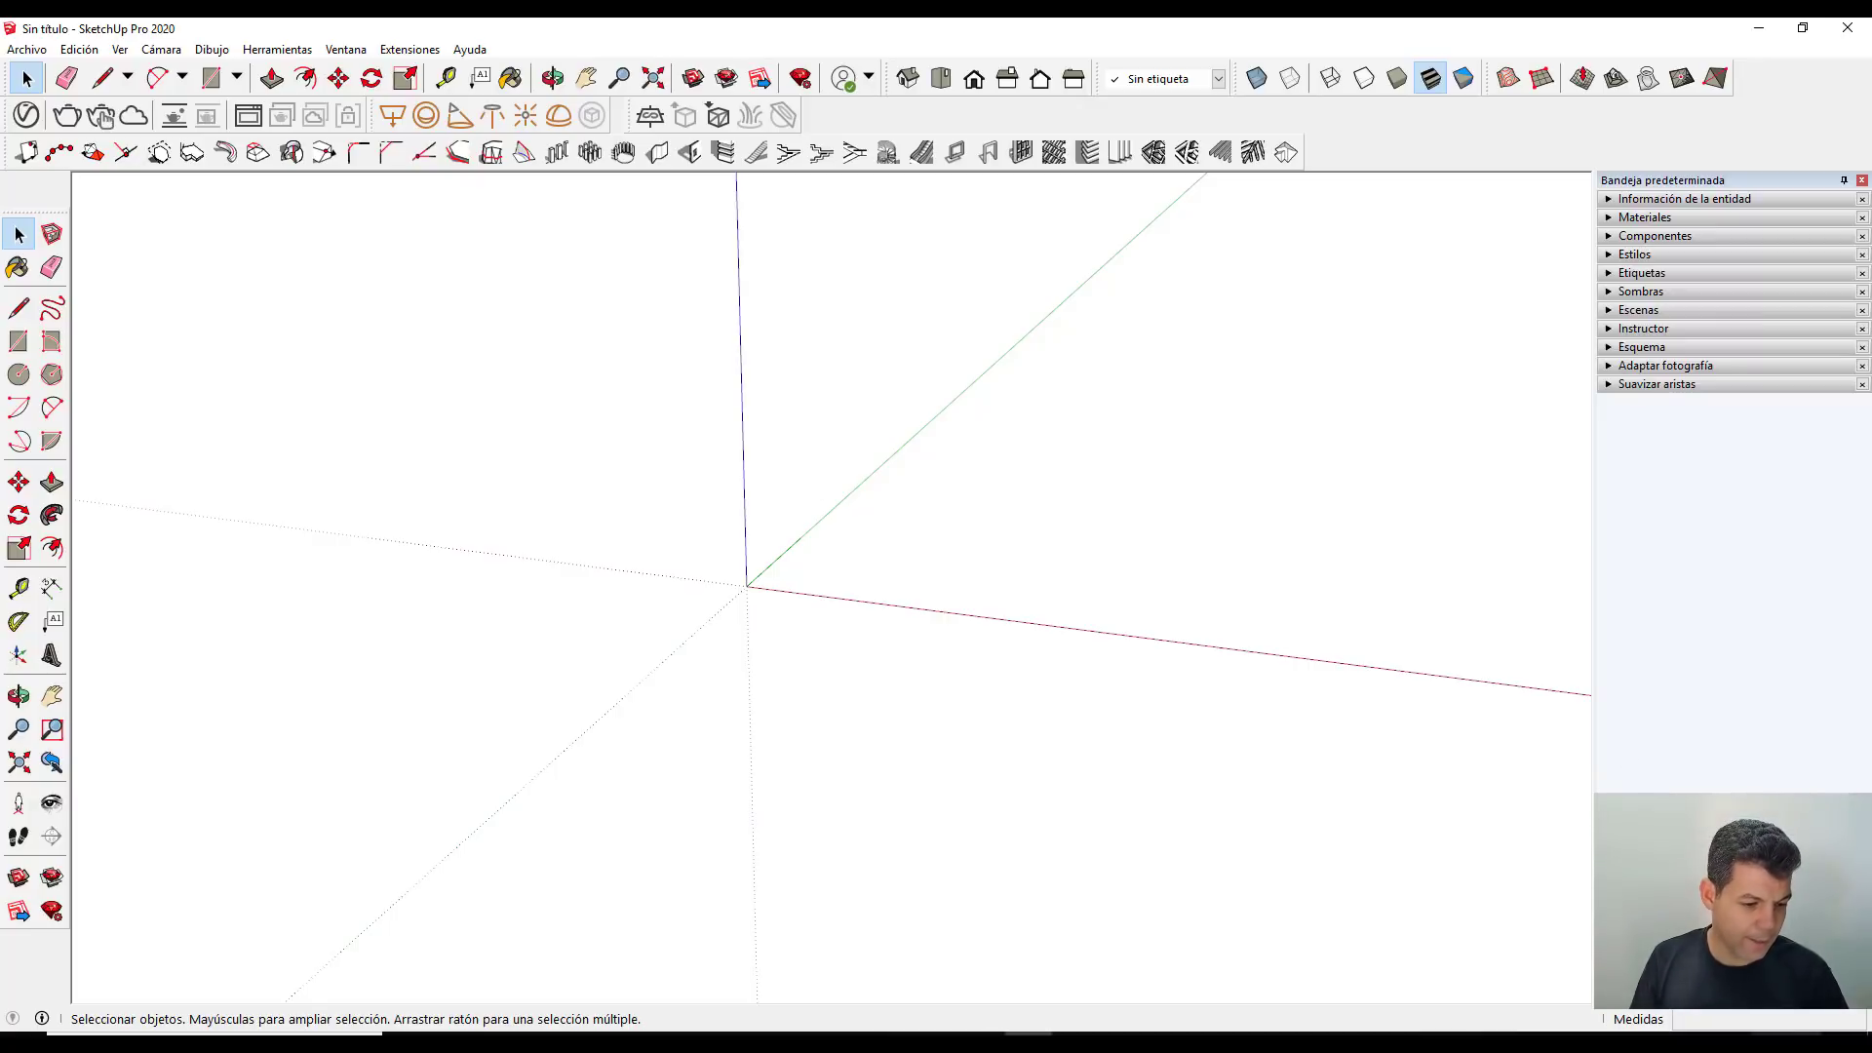
click(1774, 1022)
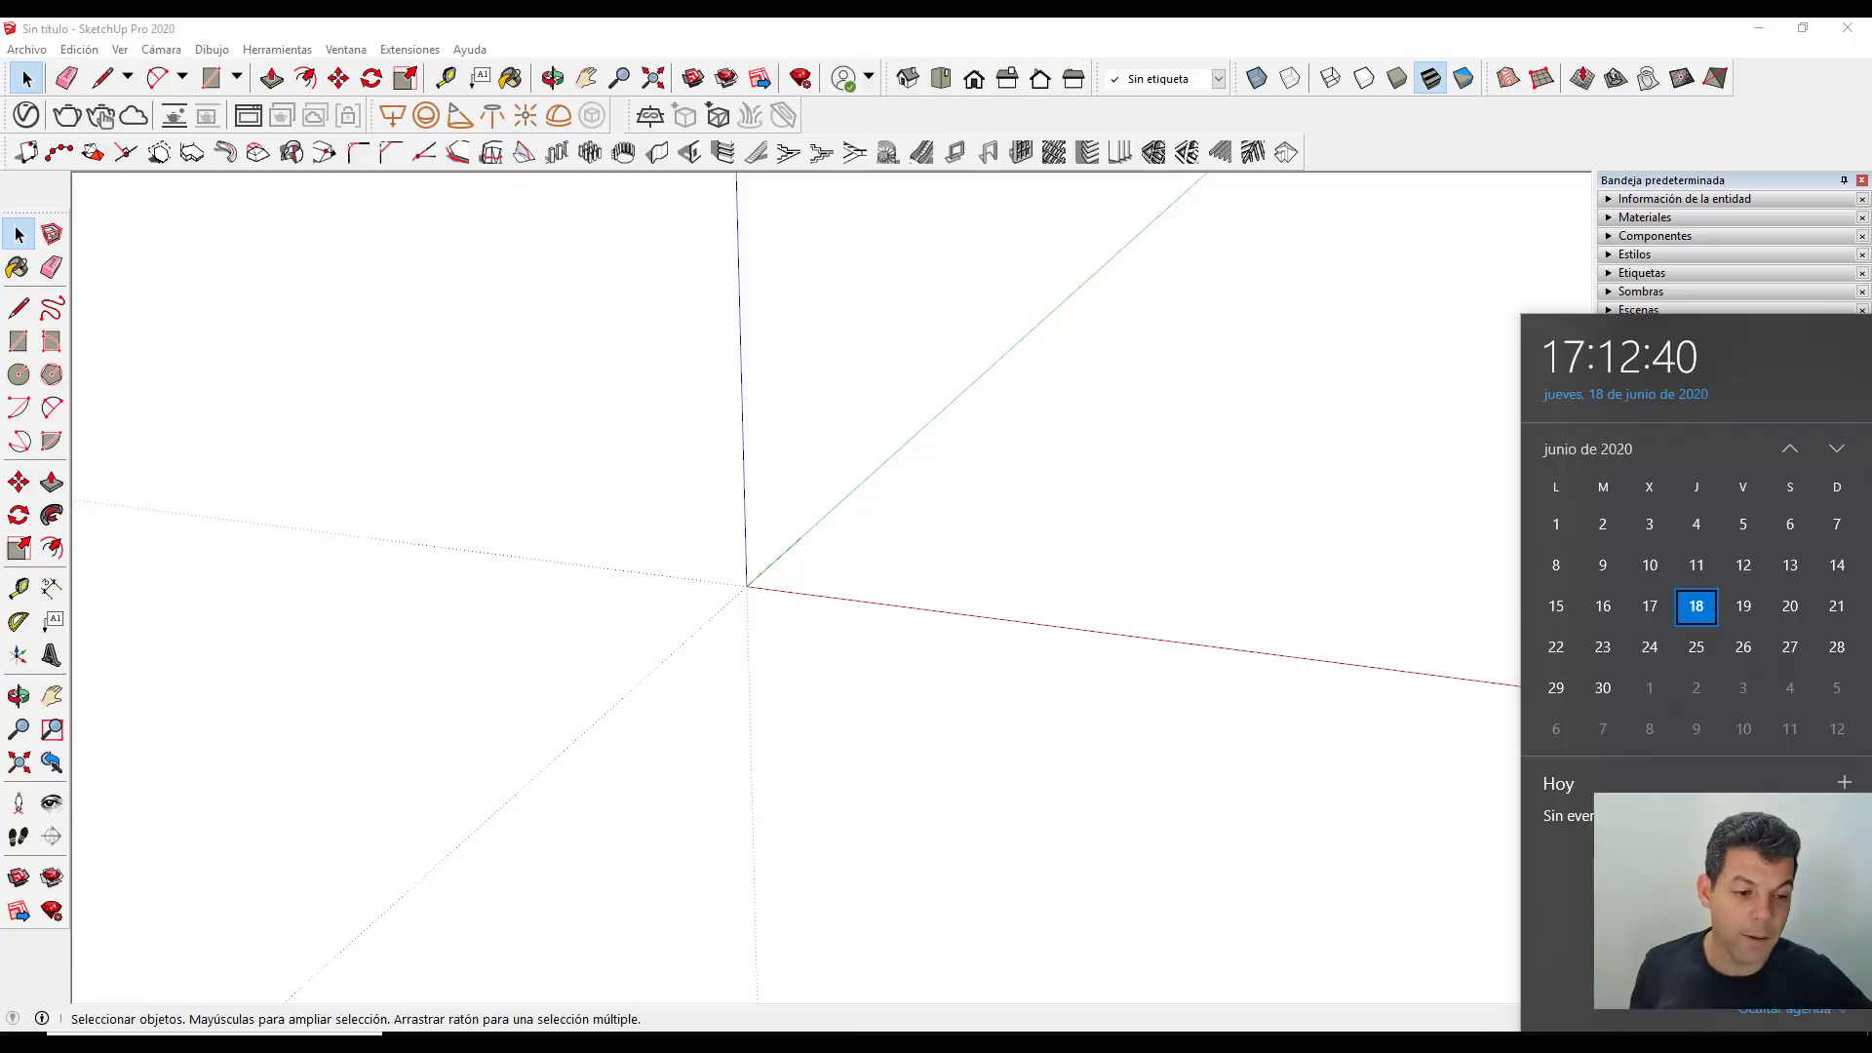
click(1069, 759)
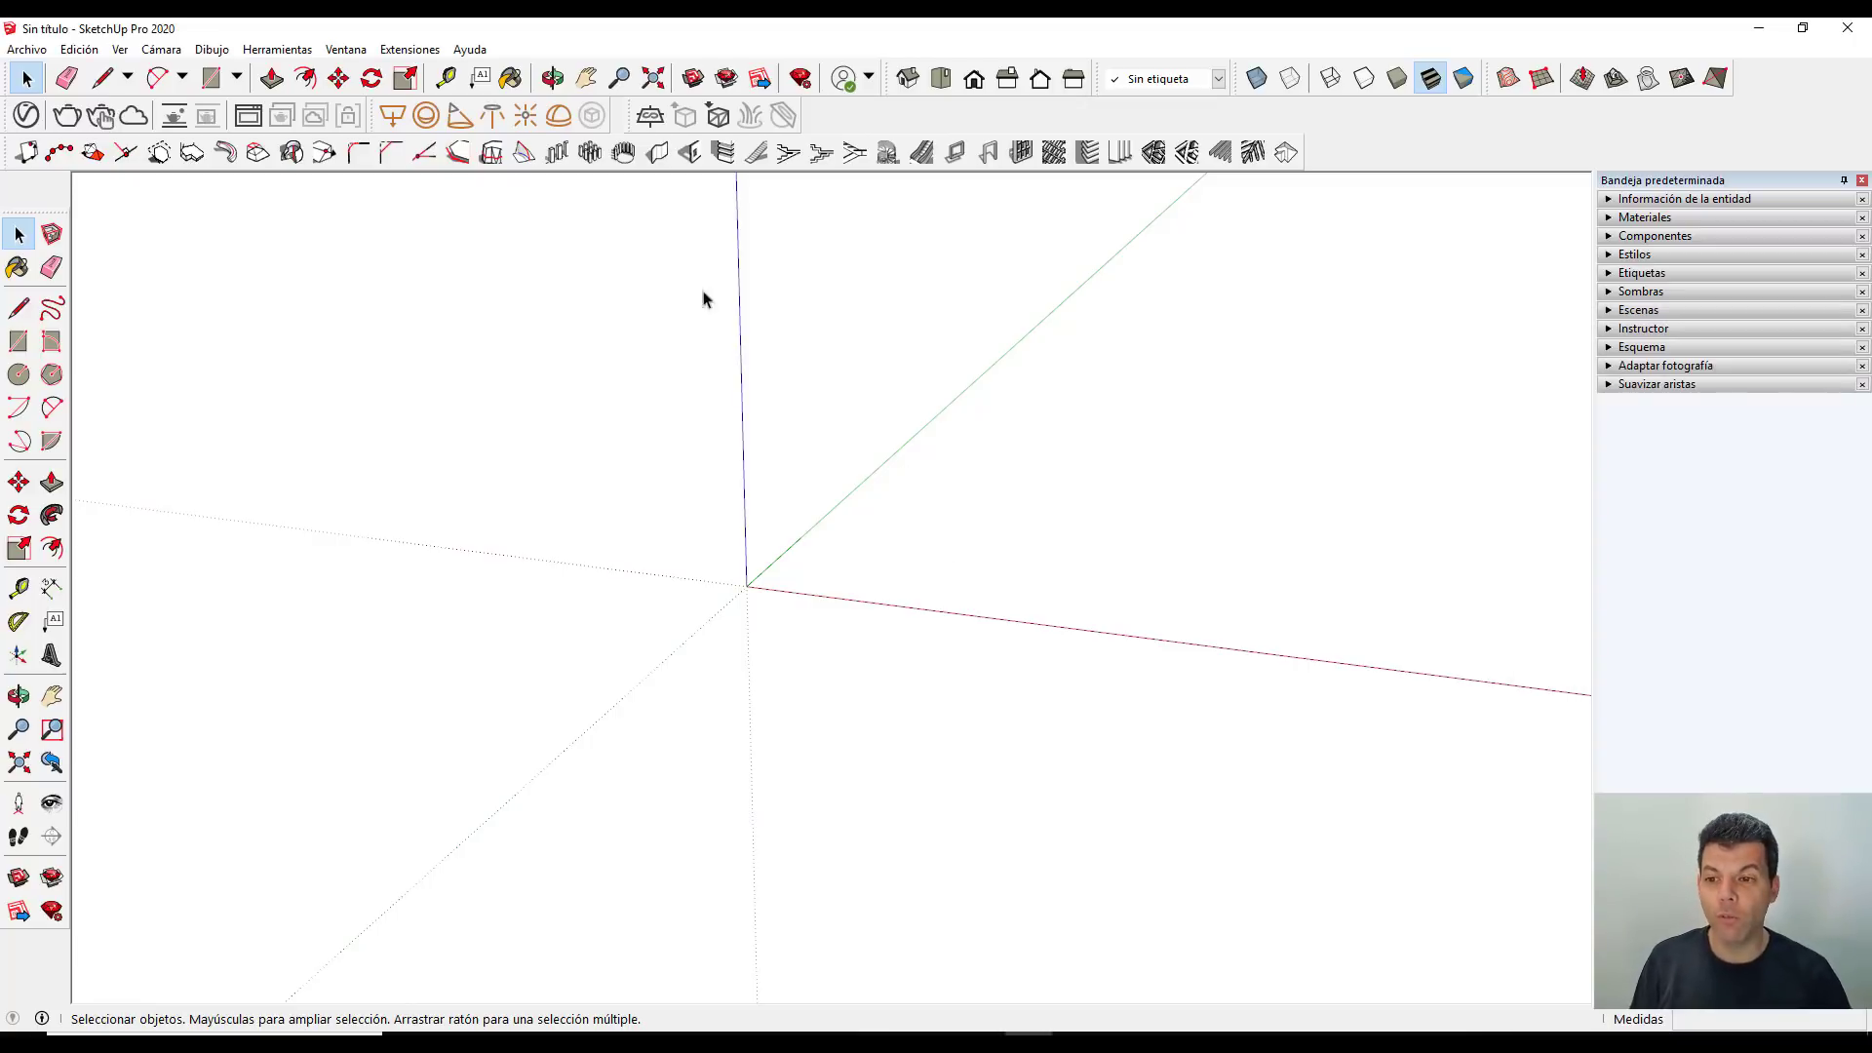